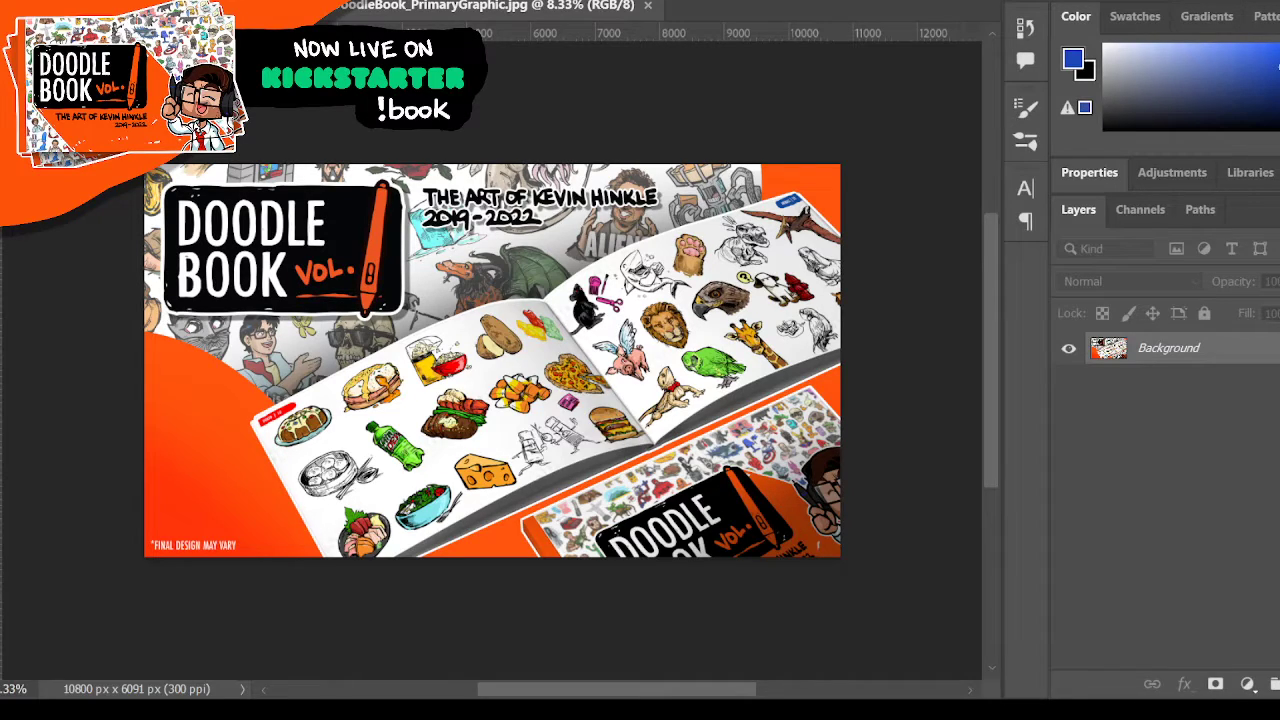
- Switch to the blank 5100 x 3300 px canvas and sketch a wide-open mouth outline in black on the DOODLES layer
key("ctrl+Tab")
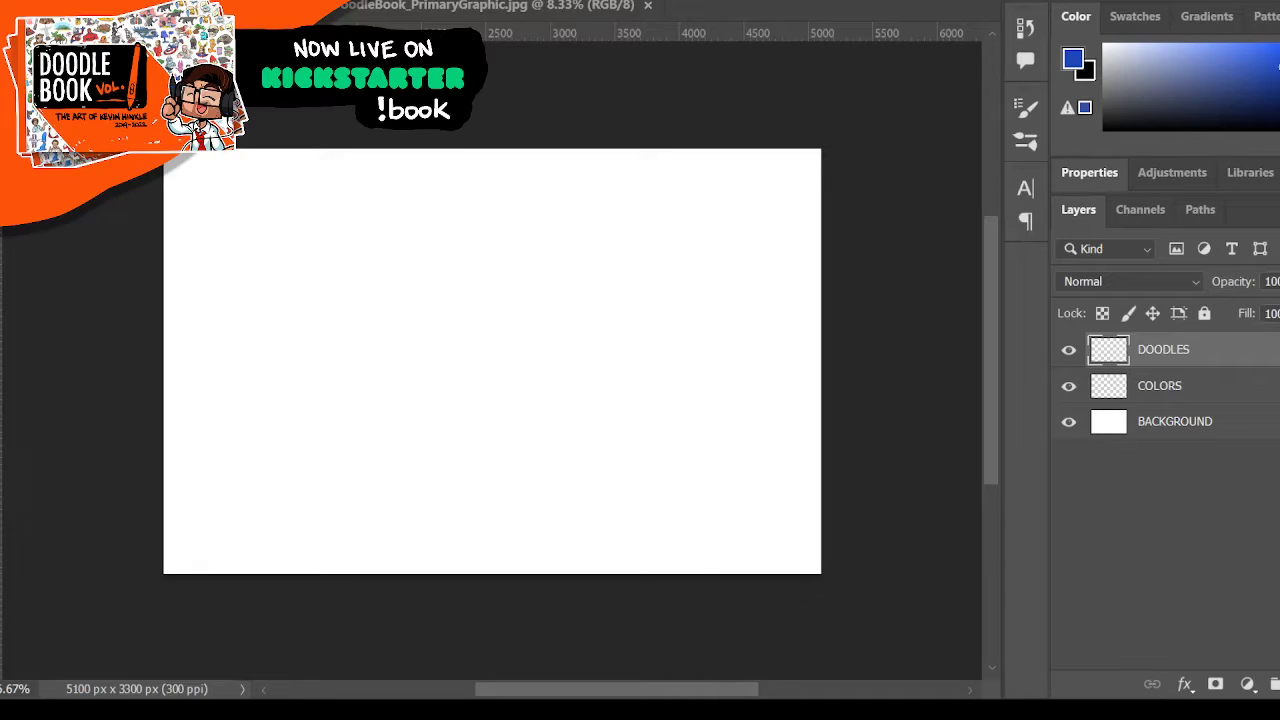
left_click(356, 362)
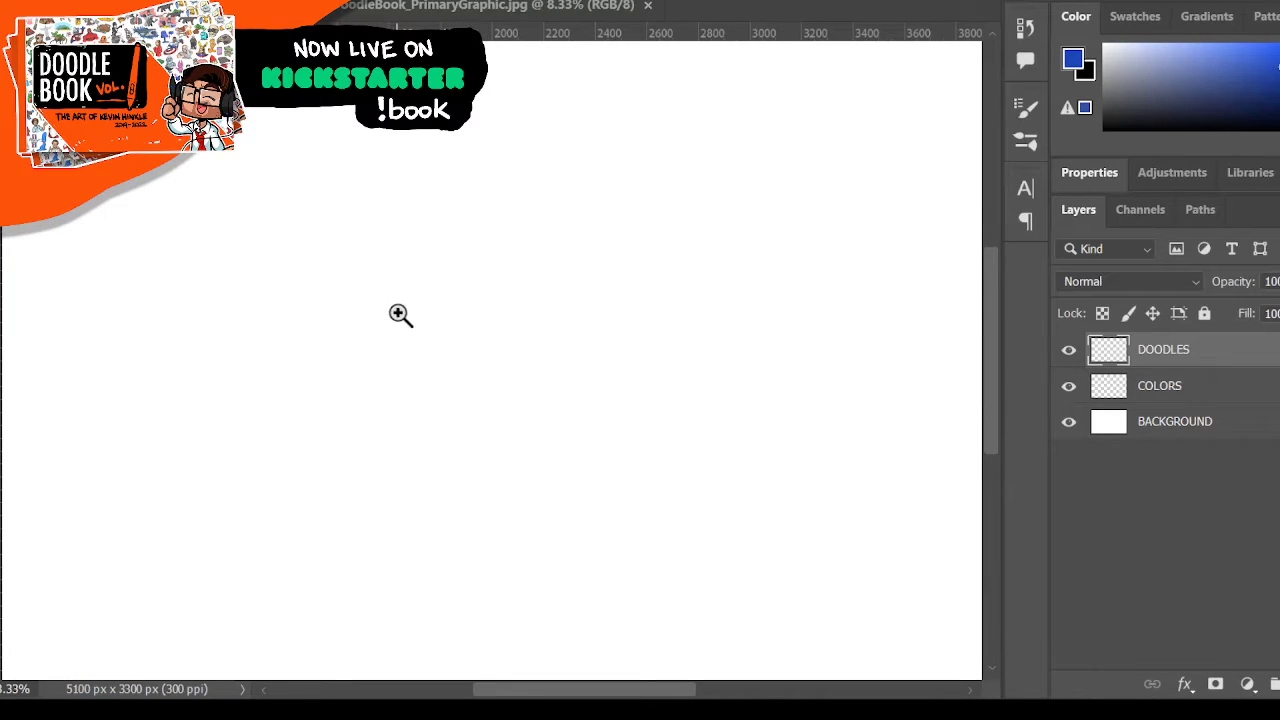
key("x")
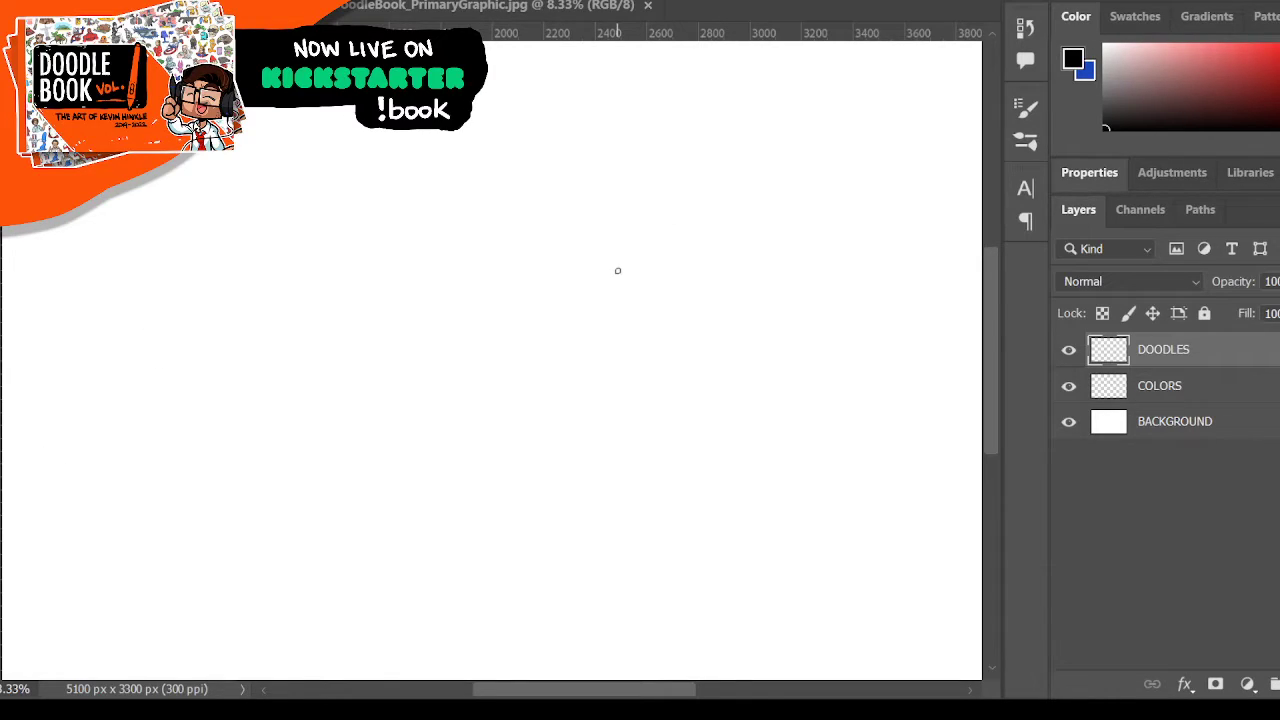
key("]")
left_click_drag(434, 308, 426, 352)
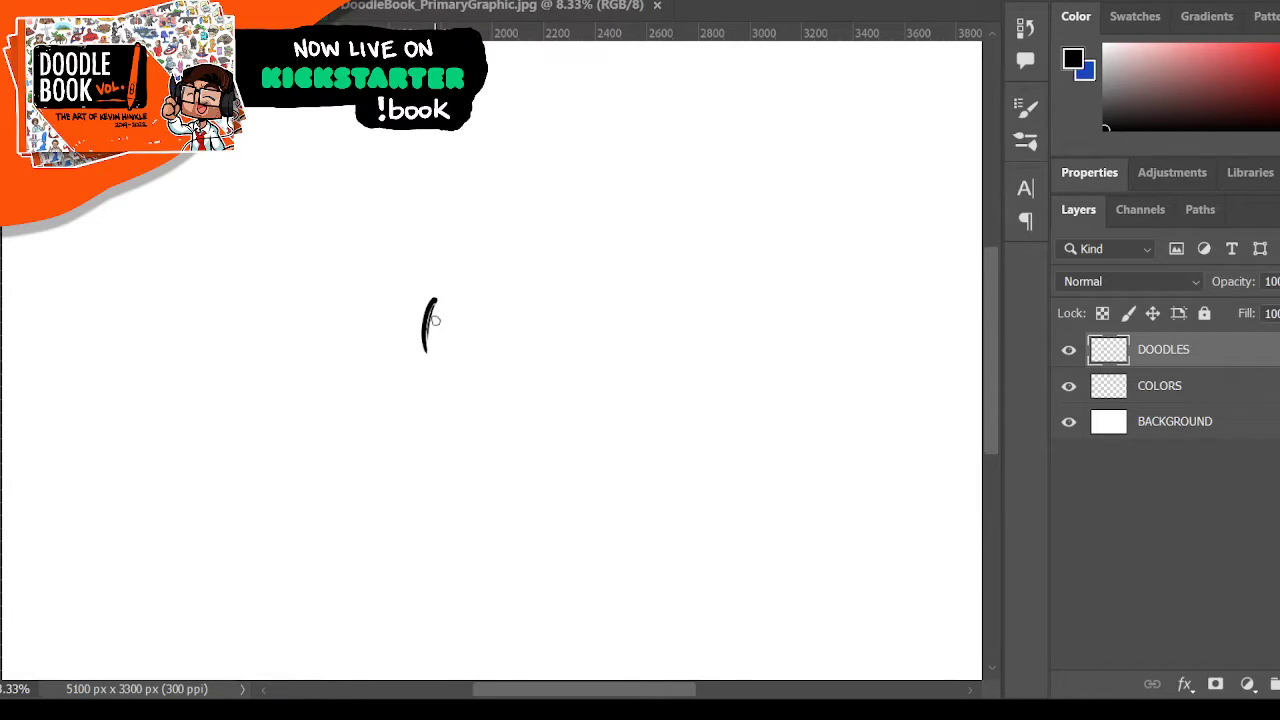
left_click_drag(434, 302, 438, 440)
mouse_move(473, 341)
left_mouse_down()
mouse_move(516, 334)
mouse_move(590, 352)
mouse_move(630, 348)
left_mouse_up()
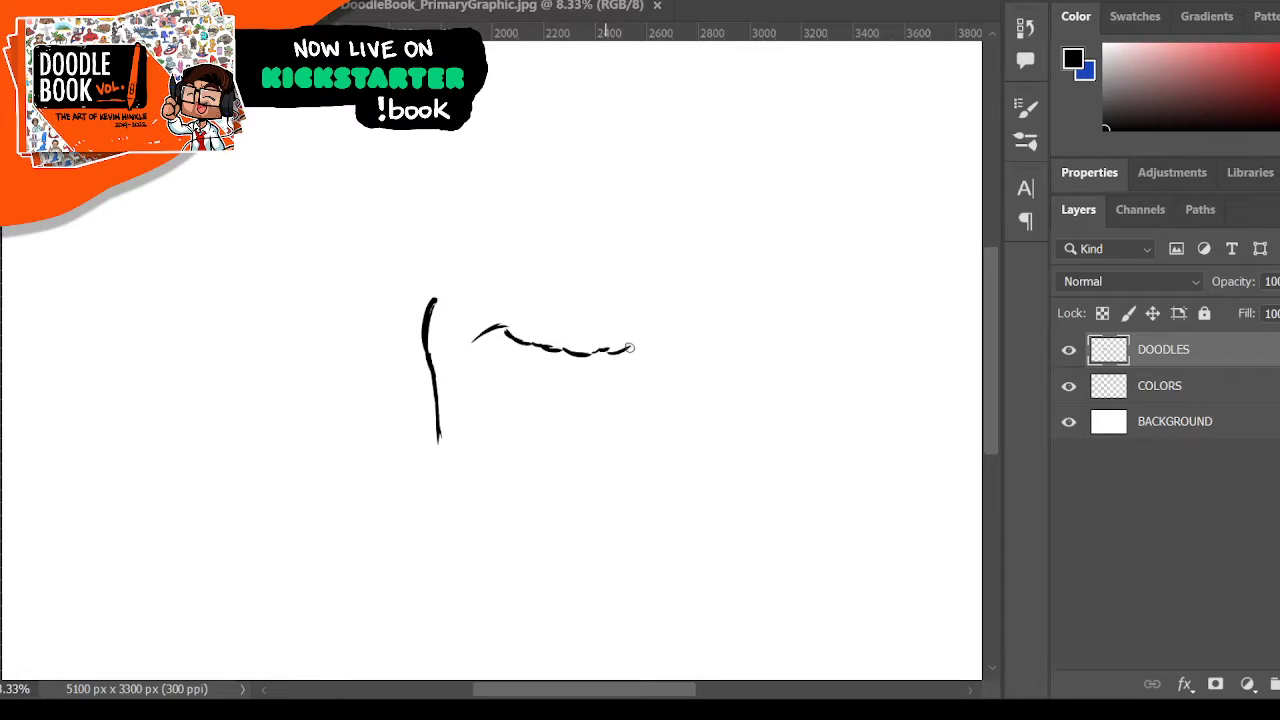
mouse_move(490, 326)
left_mouse_down()
mouse_move(477, 336)
mouse_move(481, 432)
left_mouse_up()
mouse_move(474, 364)
left_mouse_down()
mouse_move(492, 470)
mouse_move(545, 483)
mouse_move(603, 474)
left_mouse_up()
left_click_drag(613, 358, 605, 460)
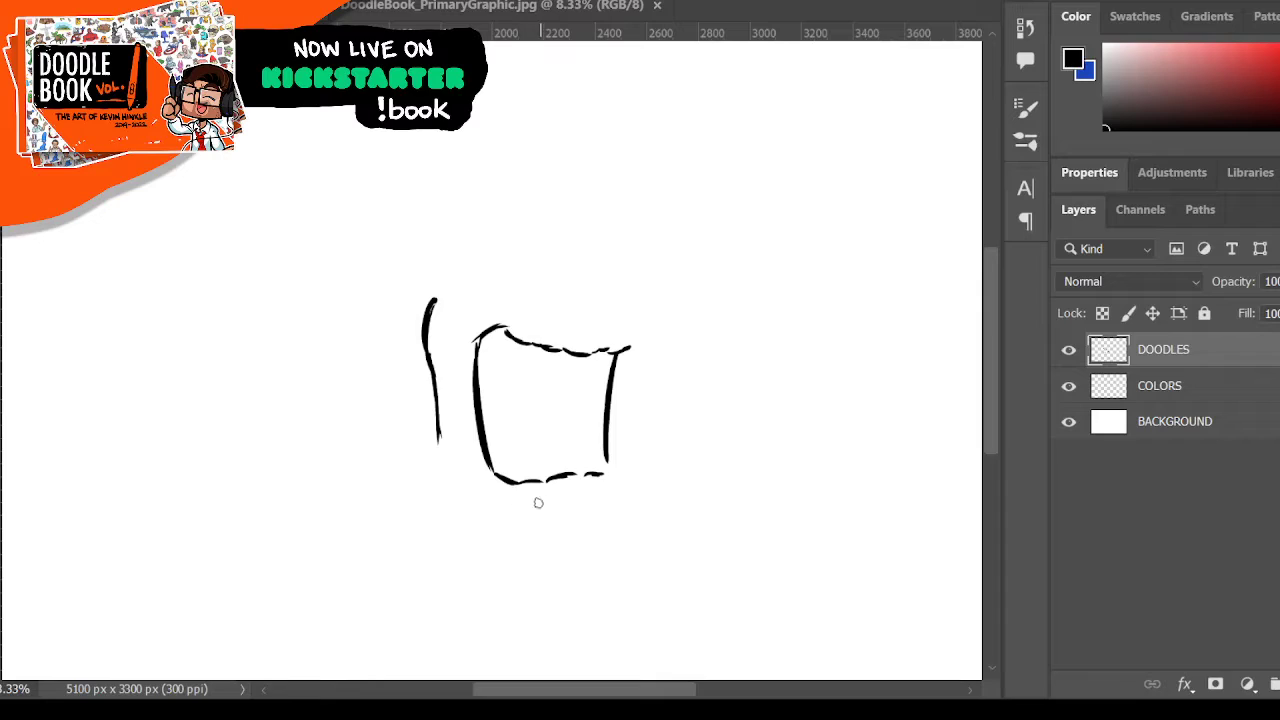
- Sketch the lower lip, chin and far cheek edge, erasing the rough outer jaw lines and redrawing a short jaw stroke beside the chin
mouse_move(503, 509)
left_mouse_down()
mouse_move(534, 514)
mouse_move(622, 486)
left_mouse_up()
left_click_drag(571, 524, 594, 519)
left_click_drag(653, 340, 628, 437)
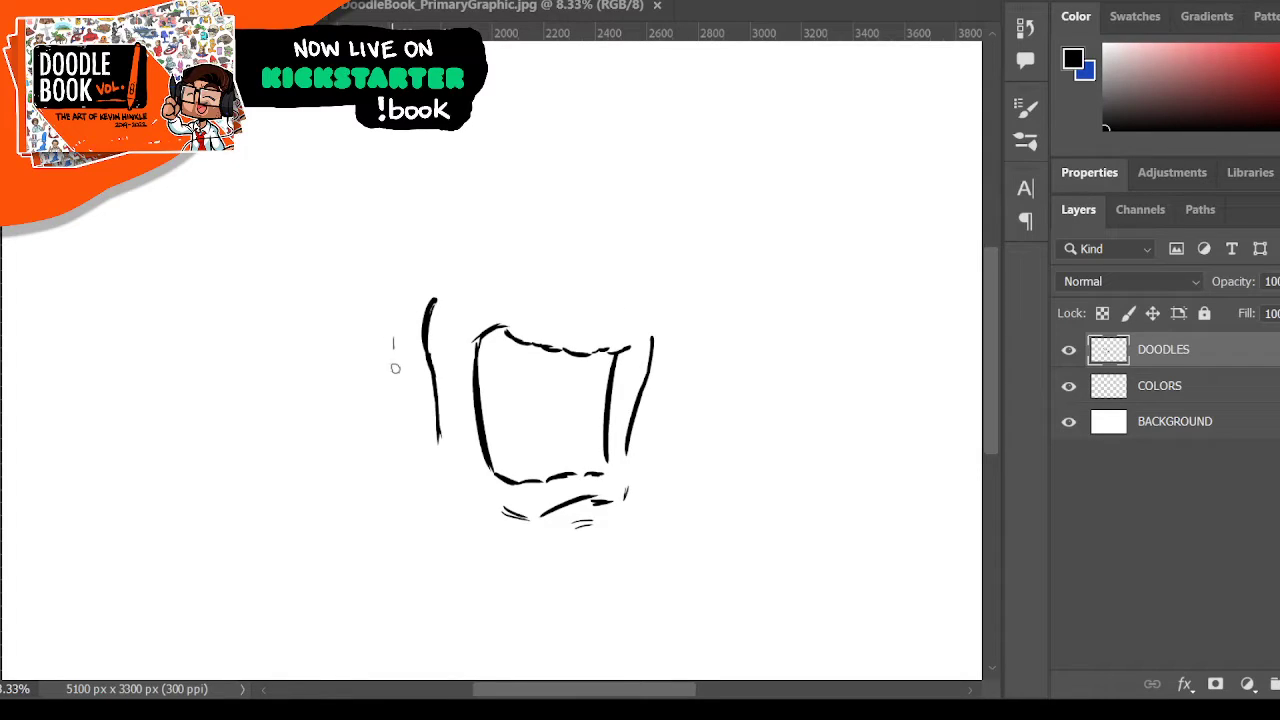
mouse_move(393, 325)
left_mouse_down()
mouse_move(414, 474)
mouse_move(436, 501)
mouse_move(443, 487)
mouse_move(502, 514)
mouse_move(536, 554)
mouse_move(630, 526)
left_mouse_up()
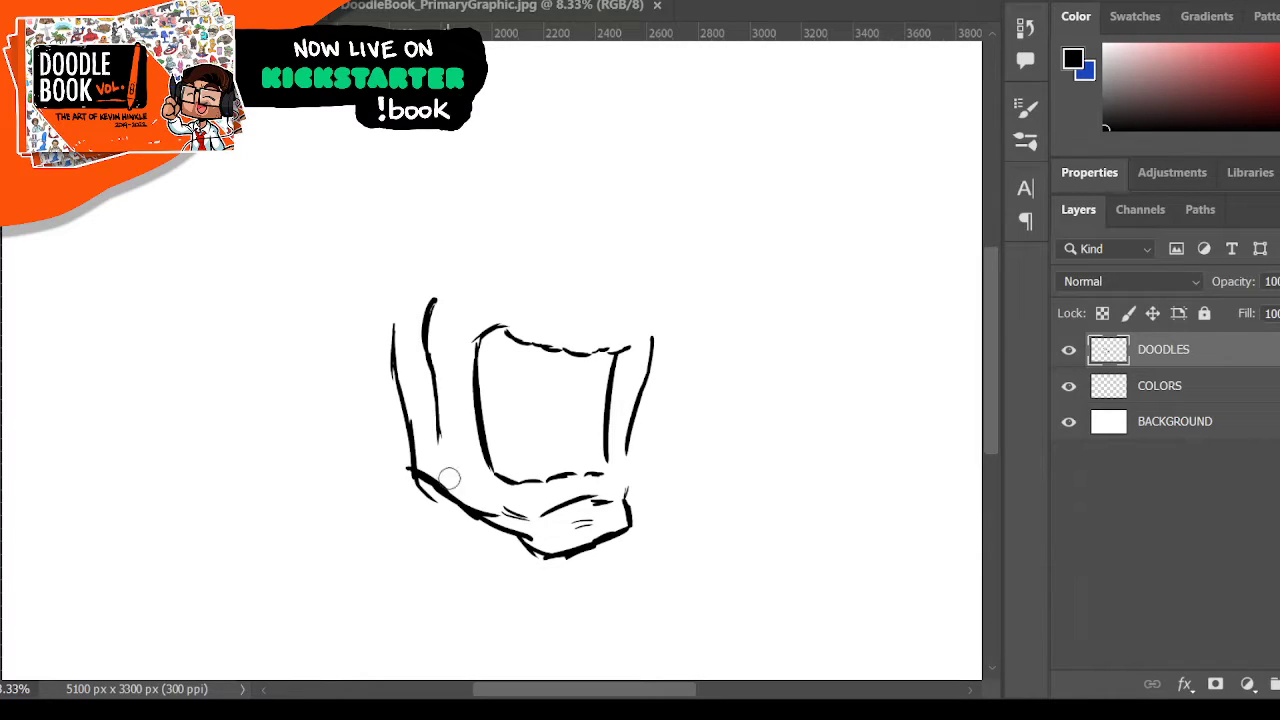
mouse_move(449, 477)
left_mouse_down()
mouse_move(466, 529)
mouse_move(493, 531)
left_mouse_up()
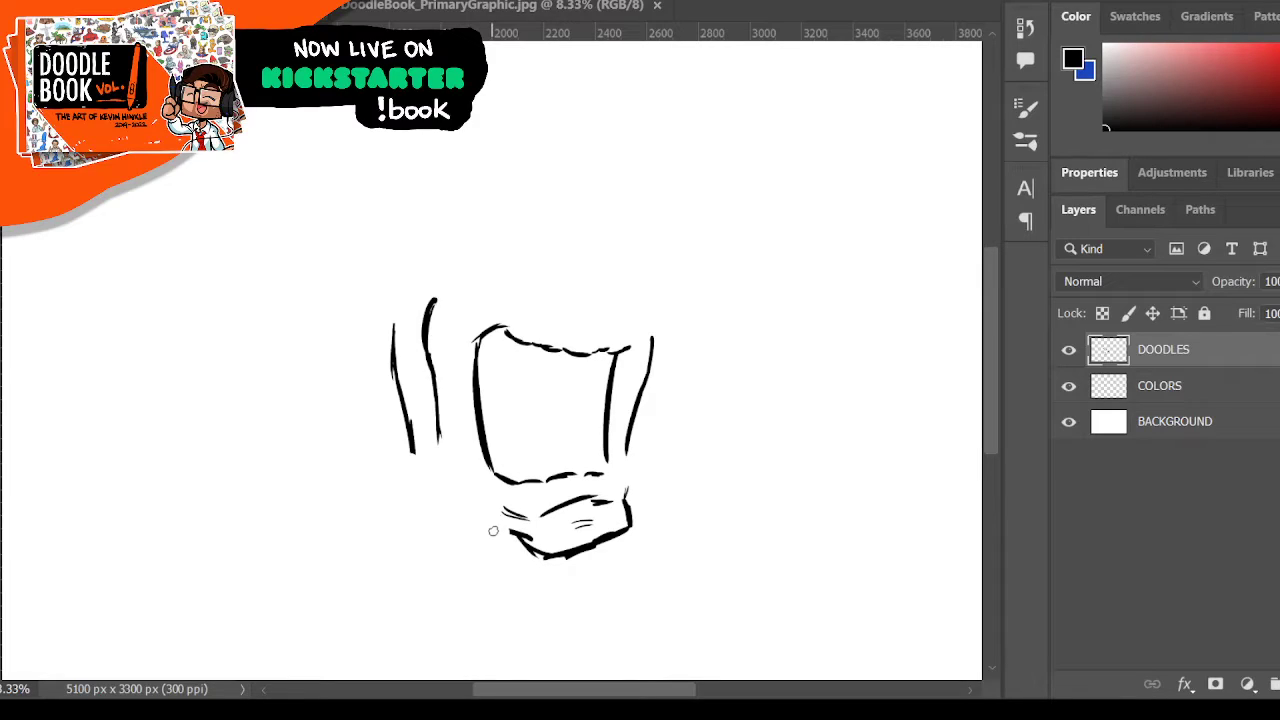
left_click_drag(386, 323, 400, 380)
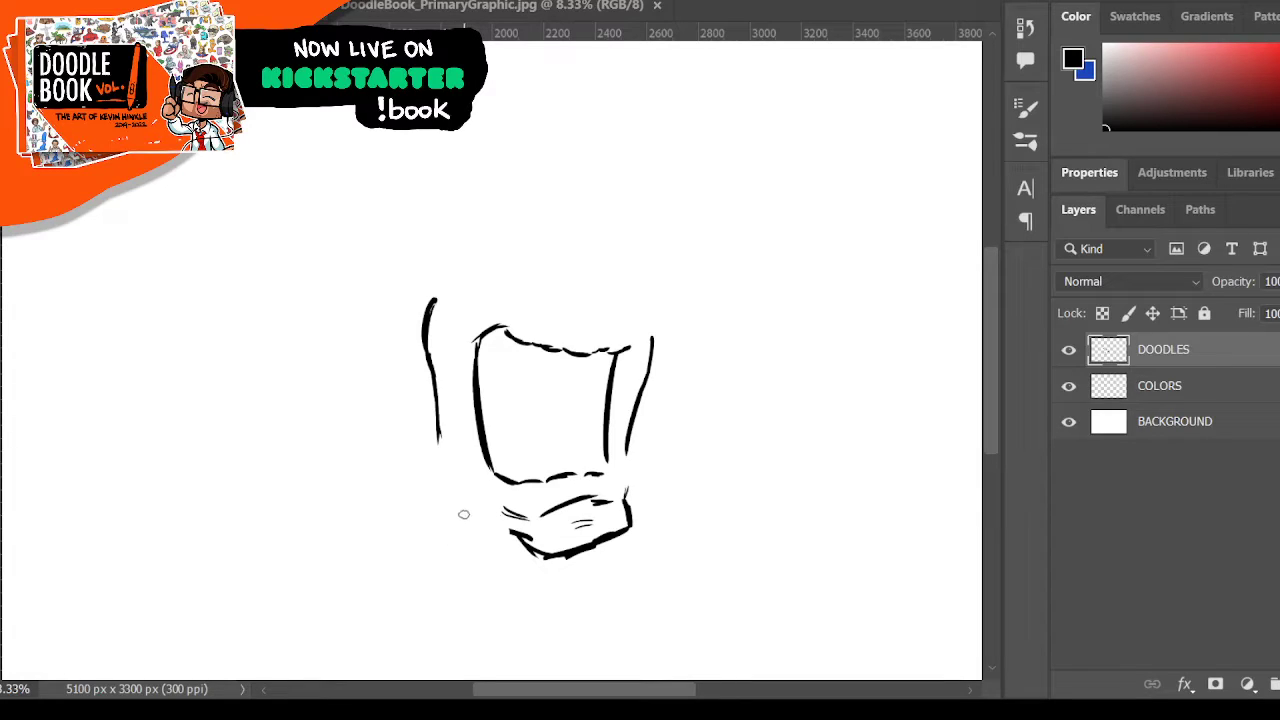
mouse_move(464, 515)
left_mouse_down()
mouse_move(515, 542)
mouse_move(461, 513)
left_mouse_up()
- Draw a large pointed nose with nostril, bridge and shading strokes above the open mouth
mouse_move(544, 272)
left_mouse_down()
mouse_move(522, 305)
mouse_move(537, 318)
mouse_move(686, 351)
left_mouse_up()
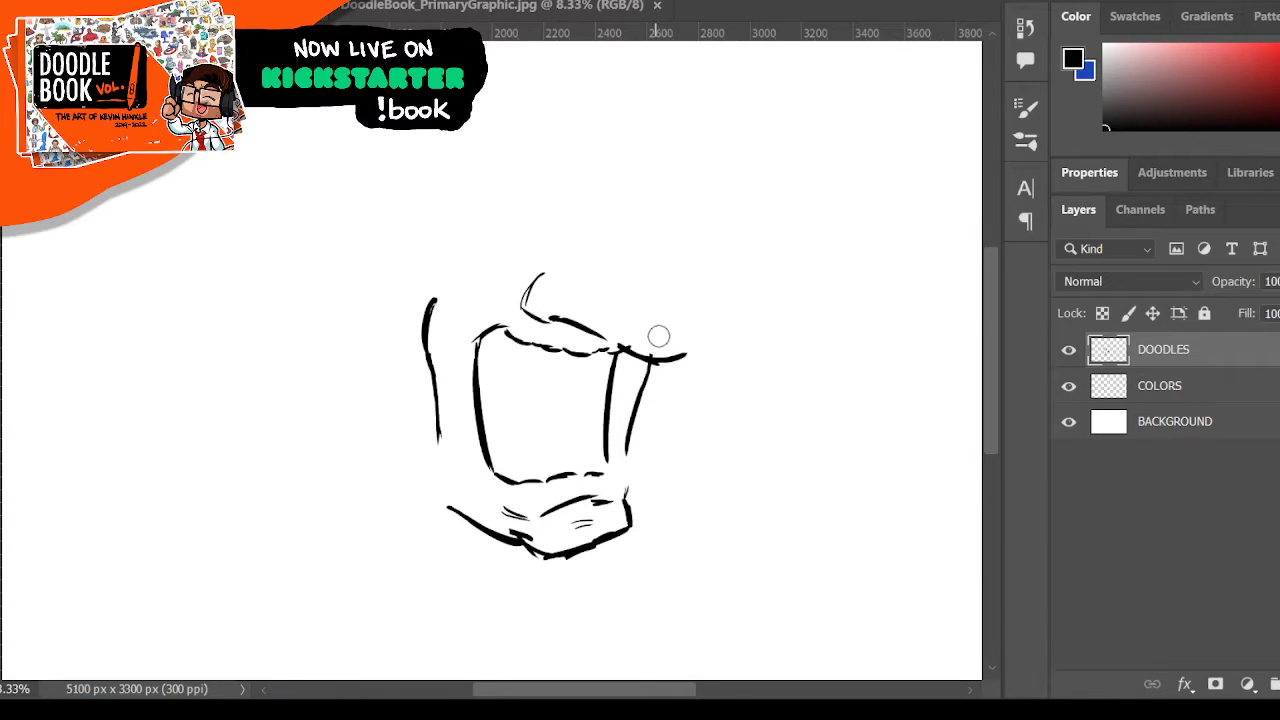
mouse_move(522, 312)
left_mouse_down()
mouse_move(548, 271)
mouse_move(584, 268)
mouse_move(618, 304)
left_mouse_up()
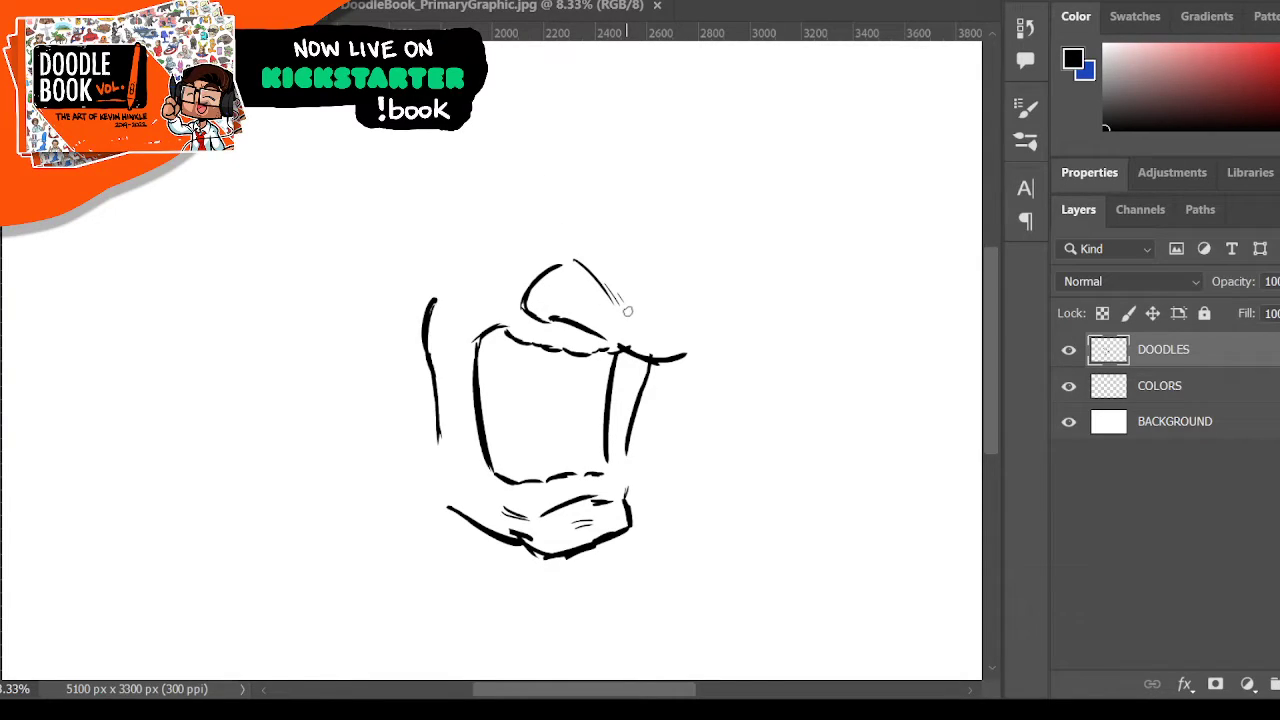
left_click_drag(556, 249, 578, 230)
left_click_drag(578, 230, 660, 296)
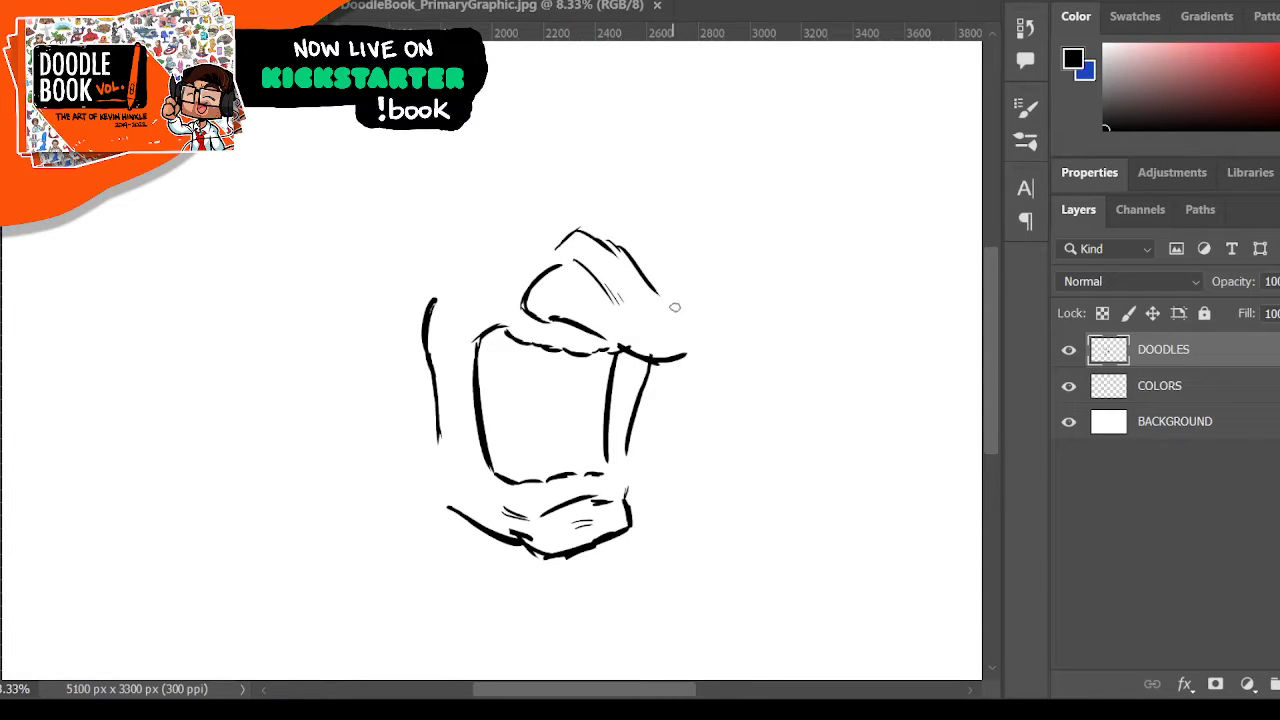
left_click_drag(626, 252, 694, 320)
mouse_move(633, 266)
left_mouse_down()
mouse_move(698, 324)
mouse_move(691, 349)
mouse_move(674, 355)
left_mouse_up()
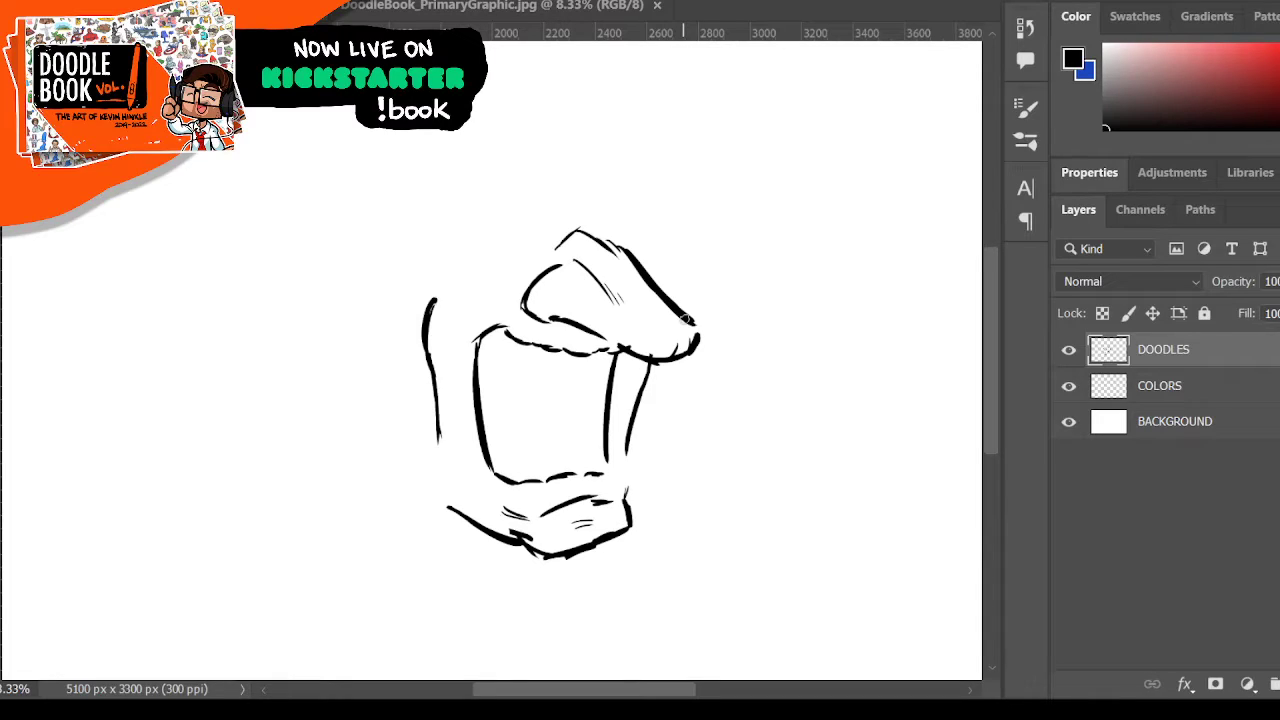
- Thicken the mouth's upper corner, draw a curved cheek fold running up to the nostril, and erase the stray cheek line
left_click_drag(472, 350, 508, 320)
left_click_drag(452, 317, 522, 295)
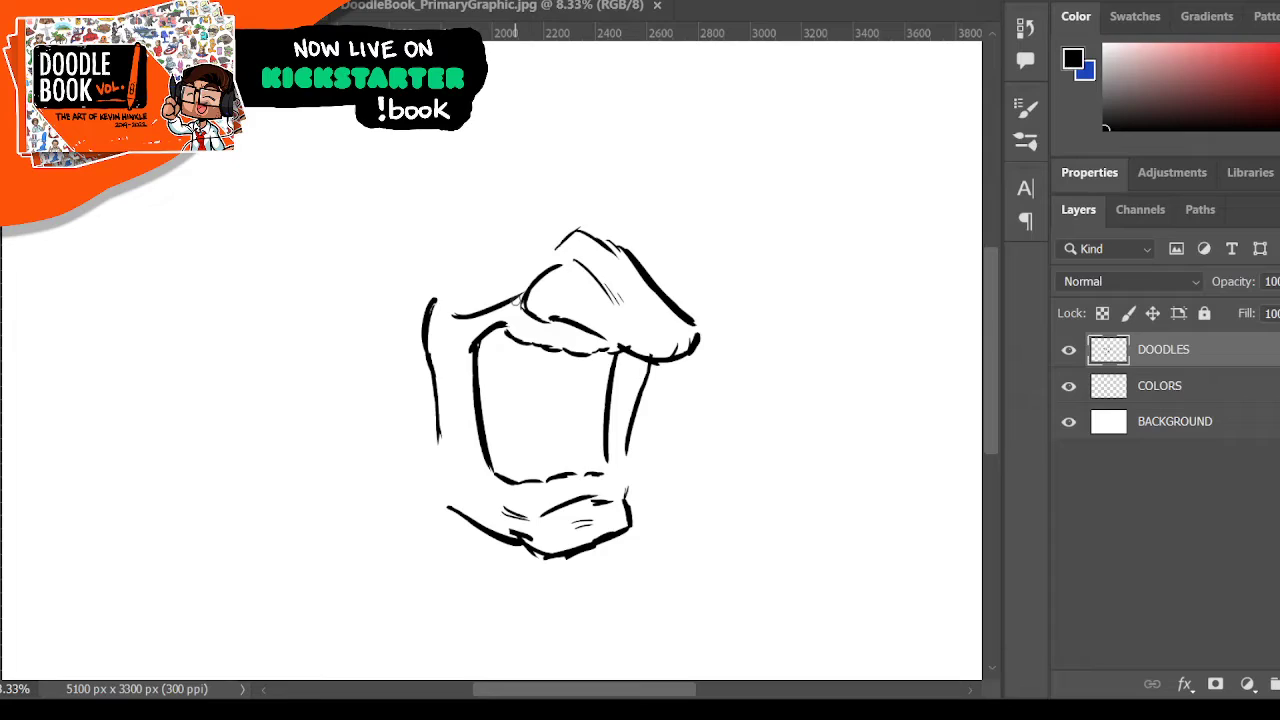
key("ctrl+z")
left_click_drag(457, 315, 530, 284)
left_click_drag(420, 308, 434, 434)
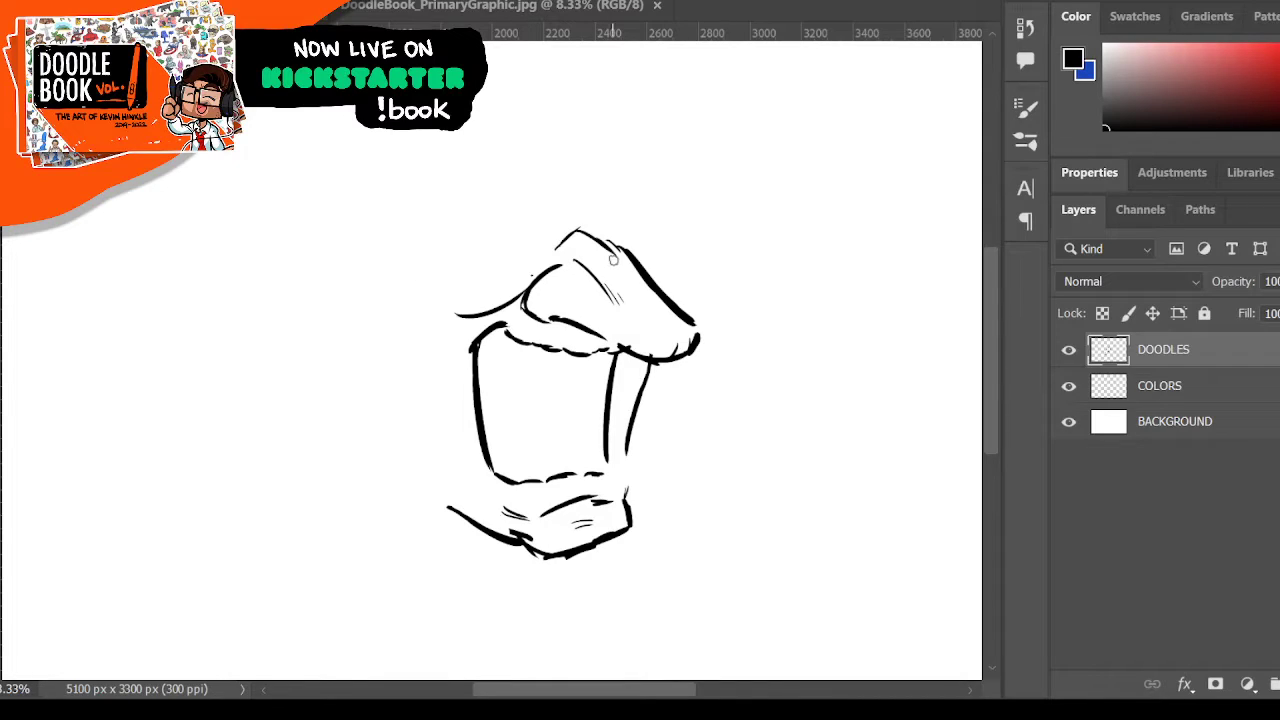
- Add crease lines to the far cheek and small wrinkles along the upper and lower lips
left_click_drag(630, 362, 620, 414)
left_click_drag(618, 476, 625, 497)
mouse_move(546, 482)
left_mouse_down()
mouse_move(576, 474)
mouse_move(593, 489)
mouse_move(530, 495)
left_mouse_up()
left_click_drag(605, 474, 612, 489)
mouse_move(509, 330)
left_mouse_down()
mouse_move(554, 343)
mouse_move(571, 331)
mouse_move(600, 346)
left_mouse_up()
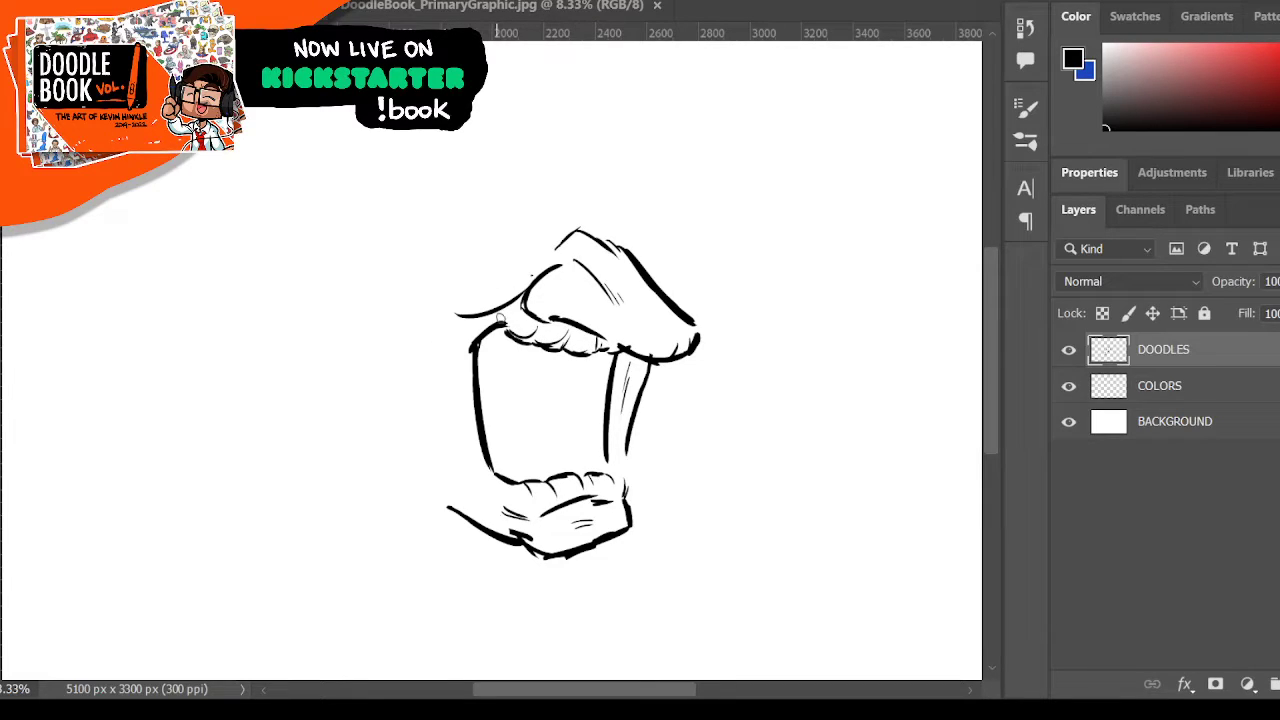
- Extend the cheek fold outward and draw vertical wrinkle lines on the near cheek beside the mouth corner
left_click_drag(478, 338, 460, 416)
mouse_move(436, 309)
left_mouse_down()
mouse_move(496, 314)
mouse_move(511, 298)
left_mouse_up()
left_click_drag(441, 330, 448, 436)
left_click_drag(440, 372, 449, 446)
left_click_drag(422, 330, 431, 426)
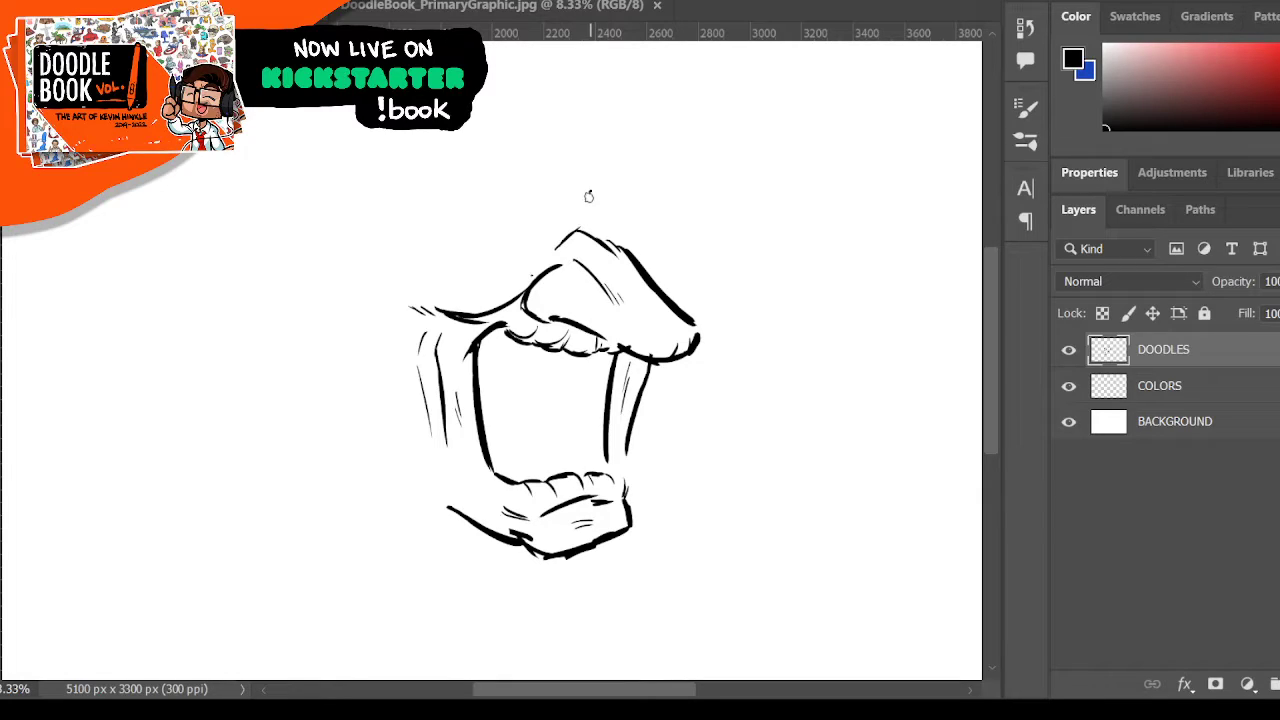
- Draw the narrow far eye above the nose bridge and add contour strokes around the nostril wing
mouse_move(590, 193)
left_mouse_down()
mouse_move(588, 226)
mouse_move(597, 238)
mouse_move(612, 229)
left_mouse_up()
mouse_move(610, 189)
left_mouse_down()
mouse_move(594, 237)
mouse_move(612, 234)
mouse_move(606, 217)
left_mouse_up()
key("ctrl+z")
left_click_drag(619, 227, 616, 240)
left_click_drag(528, 283, 553, 260)
- Draw the mouth's interior with upper and lower teeth, a tongue, and a uvula against a black-filled throat
left_click_drag(519, 370, 608, 360)
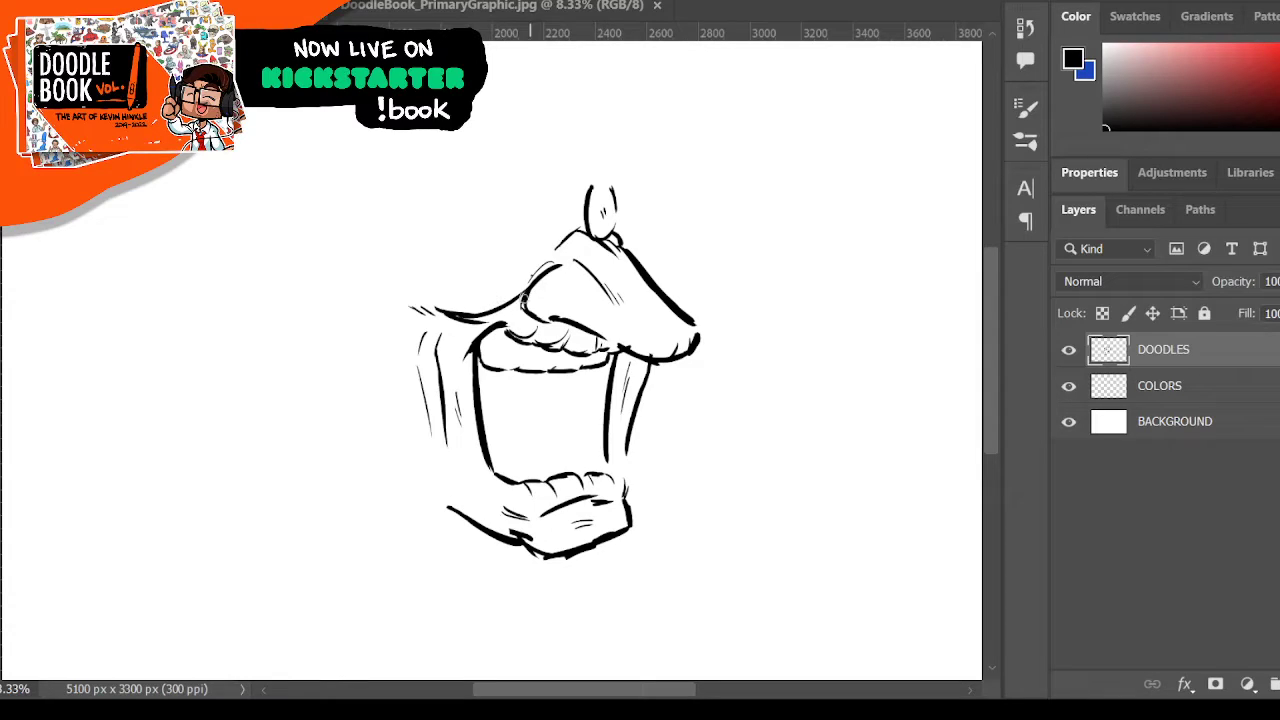
mouse_move(517, 343)
left_mouse_down()
mouse_move(519, 357)
mouse_move(556, 360)
left_mouse_up()
left_click_drag(484, 421, 564, 431)
mouse_move(487, 449)
left_mouse_down()
mouse_move(550, 468)
mouse_move(508, 466)
mouse_move(586, 466)
left_mouse_up()
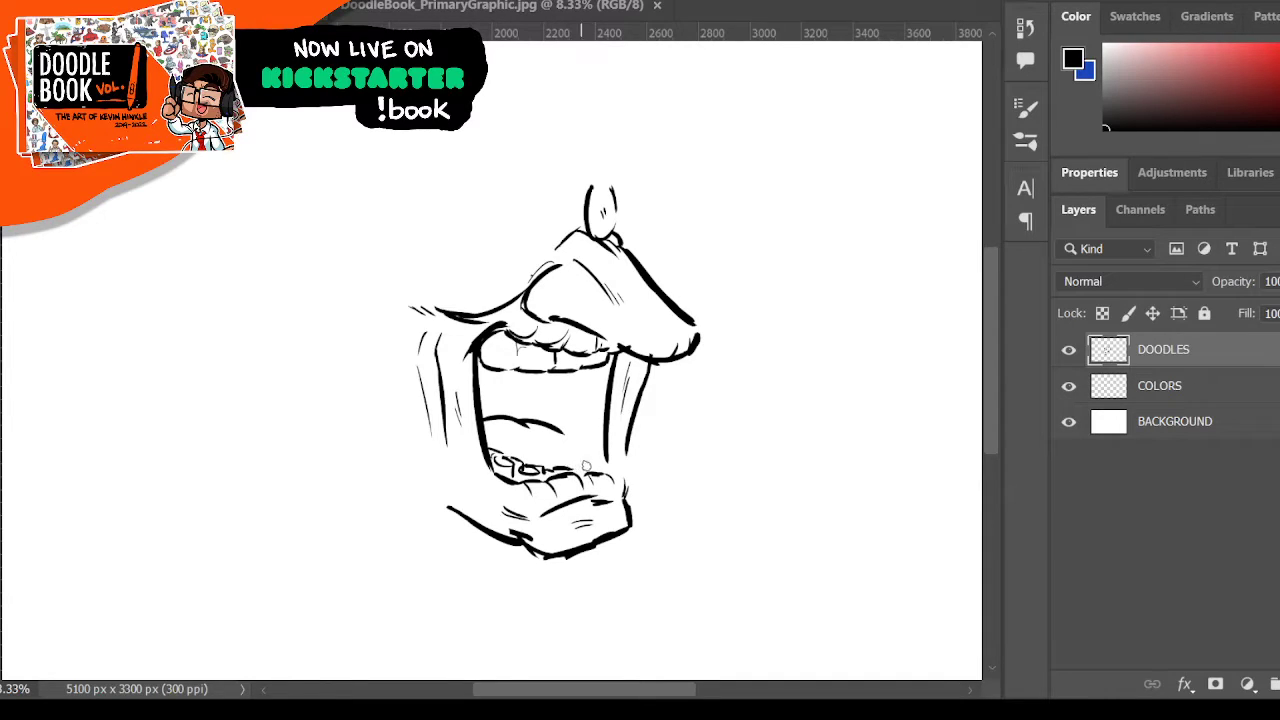
left_click_drag(568, 424, 600, 448)
mouse_move(580, 440)
left_mouse_down()
mouse_move(576, 456)
mouse_move(595, 468)
mouse_move(548, 466)
mouse_move(567, 455)
left_mouse_up()
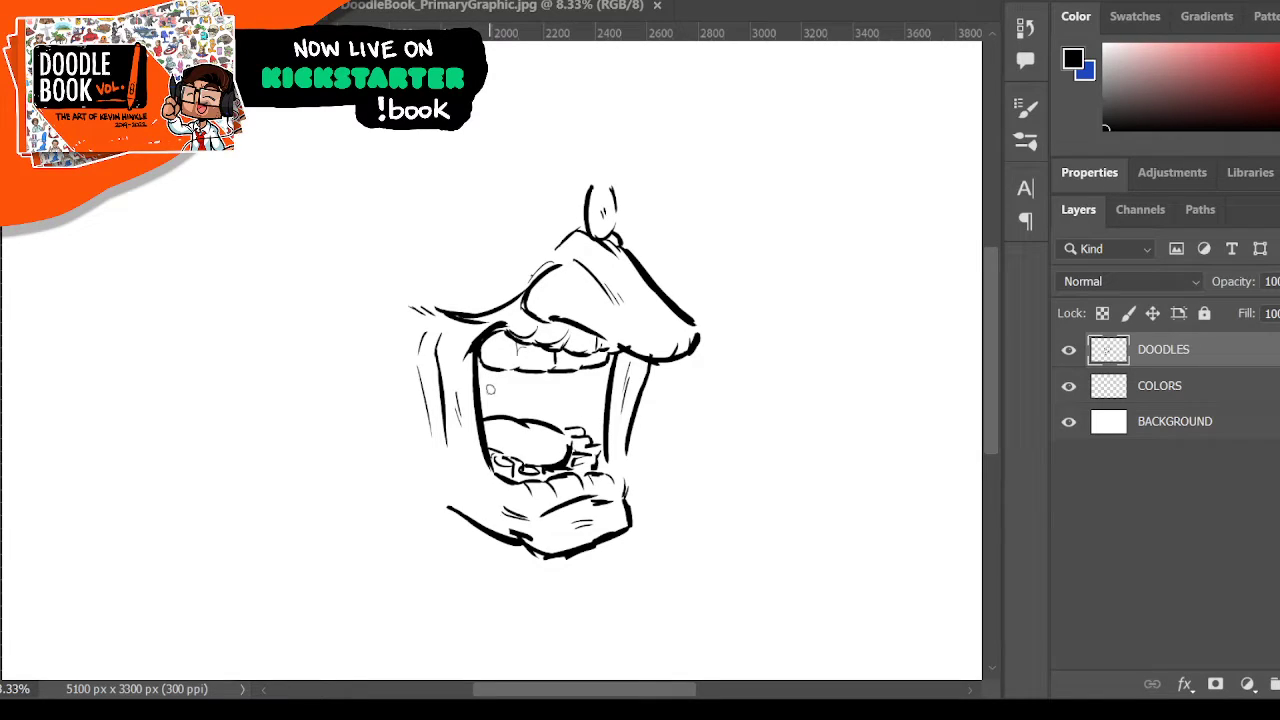
mouse_move(478, 383)
left_mouse_down()
mouse_move(521, 393)
mouse_move(519, 416)
mouse_move(490, 398)
left_mouse_up()
mouse_move(480, 387)
left_mouse_down()
mouse_move(490, 414)
mouse_move(500, 400)
mouse_move(507, 412)
mouse_move(516, 388)
mouse_move(484, 431)
mouse_move(510, 420)
left_mouse_up()
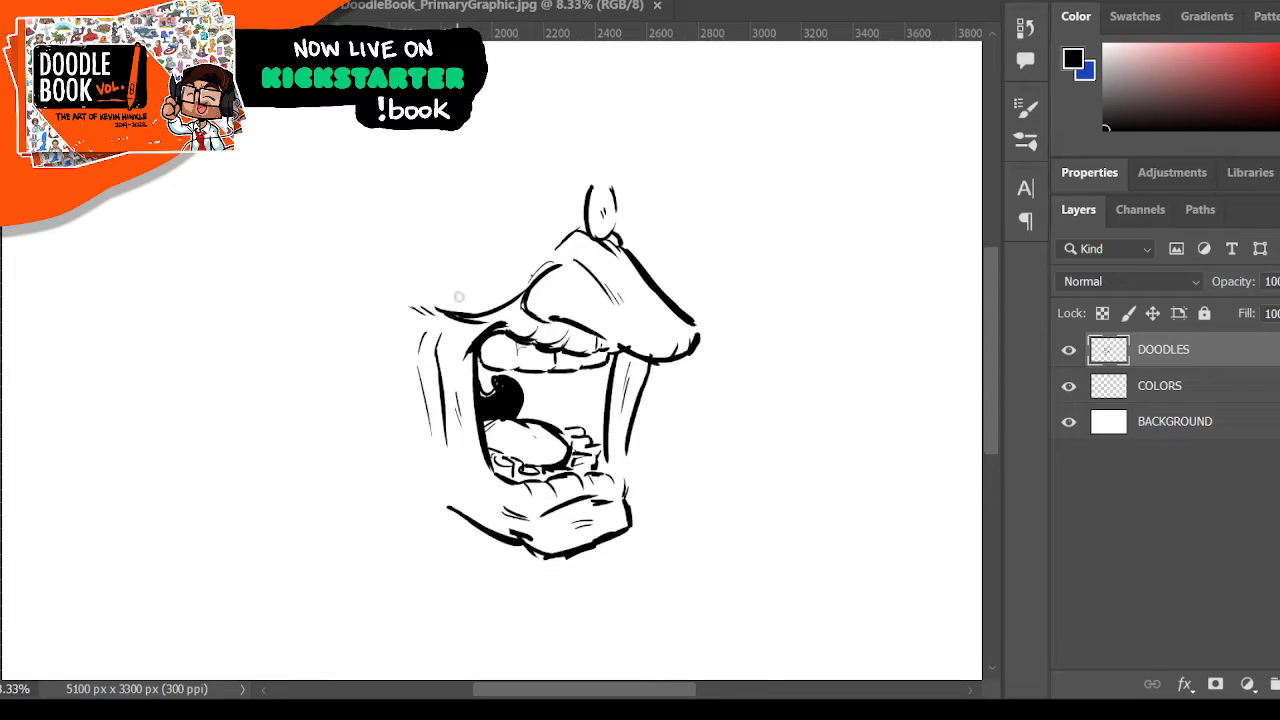
- Strengthen the cheek contours on both sides of the mouth, and darken the nostril and nose bridge lines
left_click_drag(459, 437, 474, 499)
left_click_drag(622, 478, 627, 500)
left_click_drag(627, 456, 623, 474)
left_click_drag(650, 366, 631, 420)
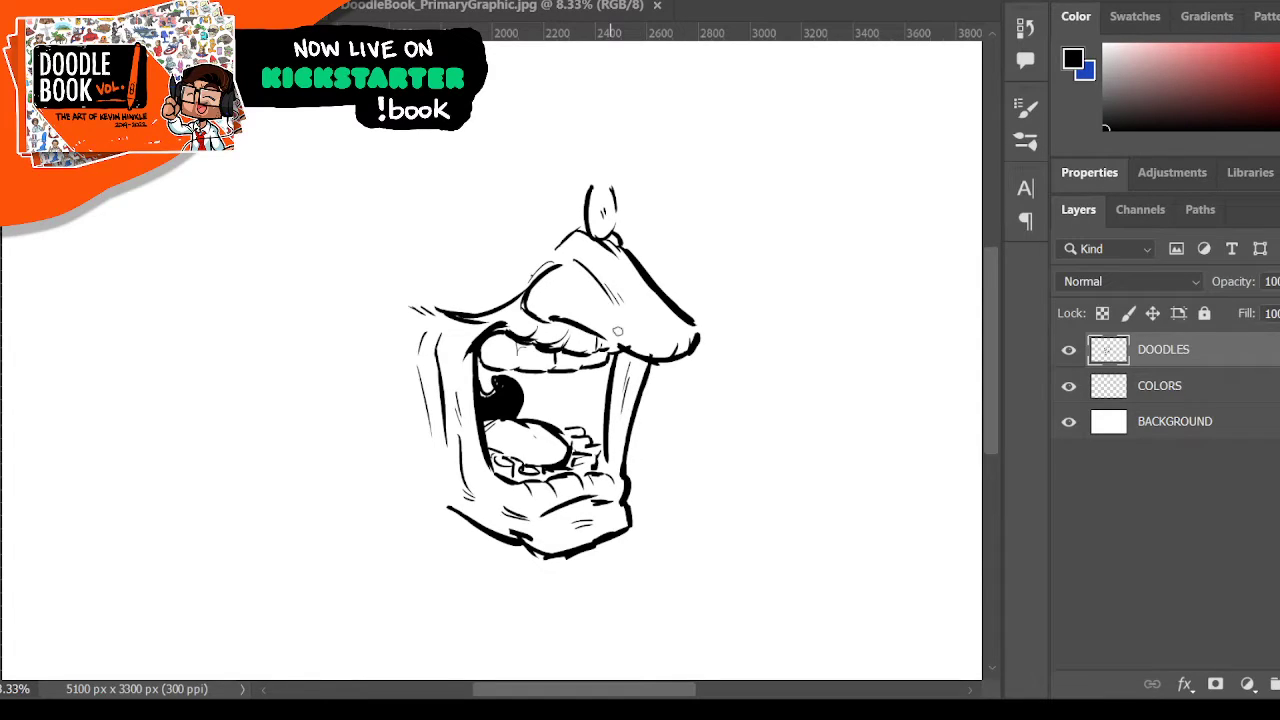
left_click_drag(628, 355, 644, 362)
left_click_drag(553, 315, 589, 326)
left_click_drag(557, 250, 591, 233)
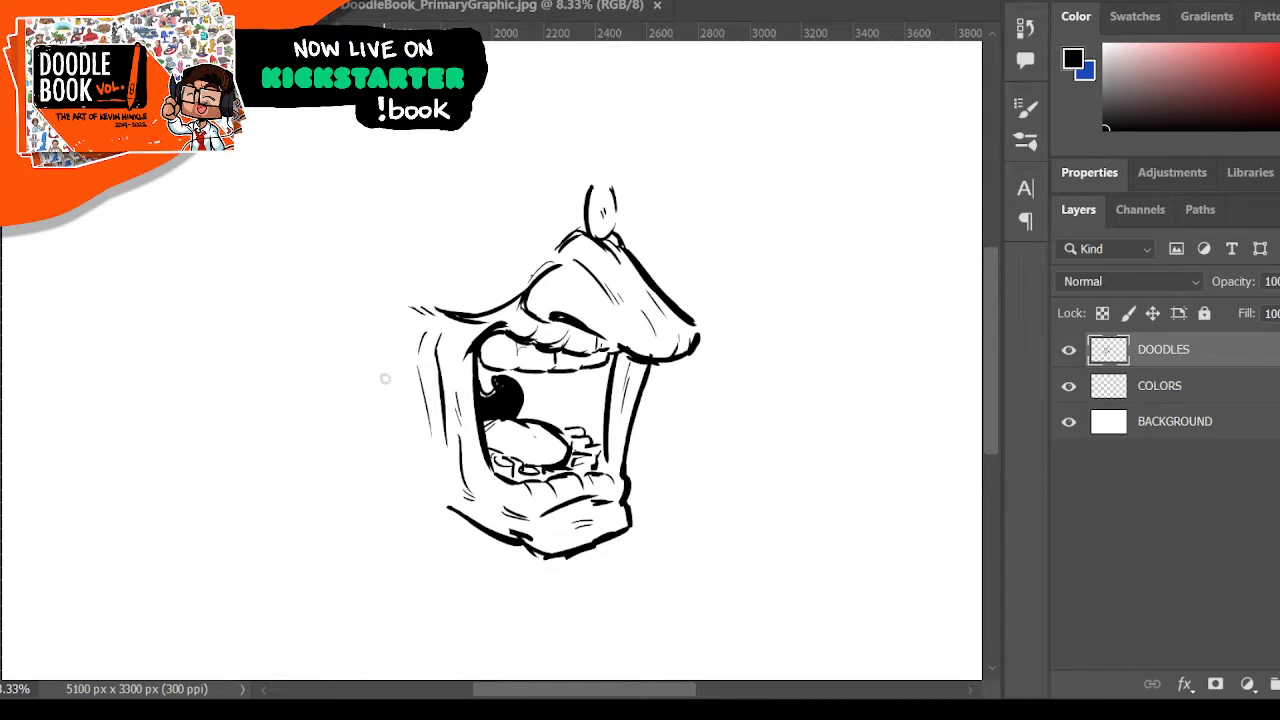
- Draw the outer jawline down to the chin with light shading strokes on the jaw
left_click_drag(381, 362, 408, 484)
mouse_move(391, 432)
left_mouse_down()
mouse_move(425, 500)
mouse_move(454, 512)
mouse_move(411, 487)
left_mouse_up()
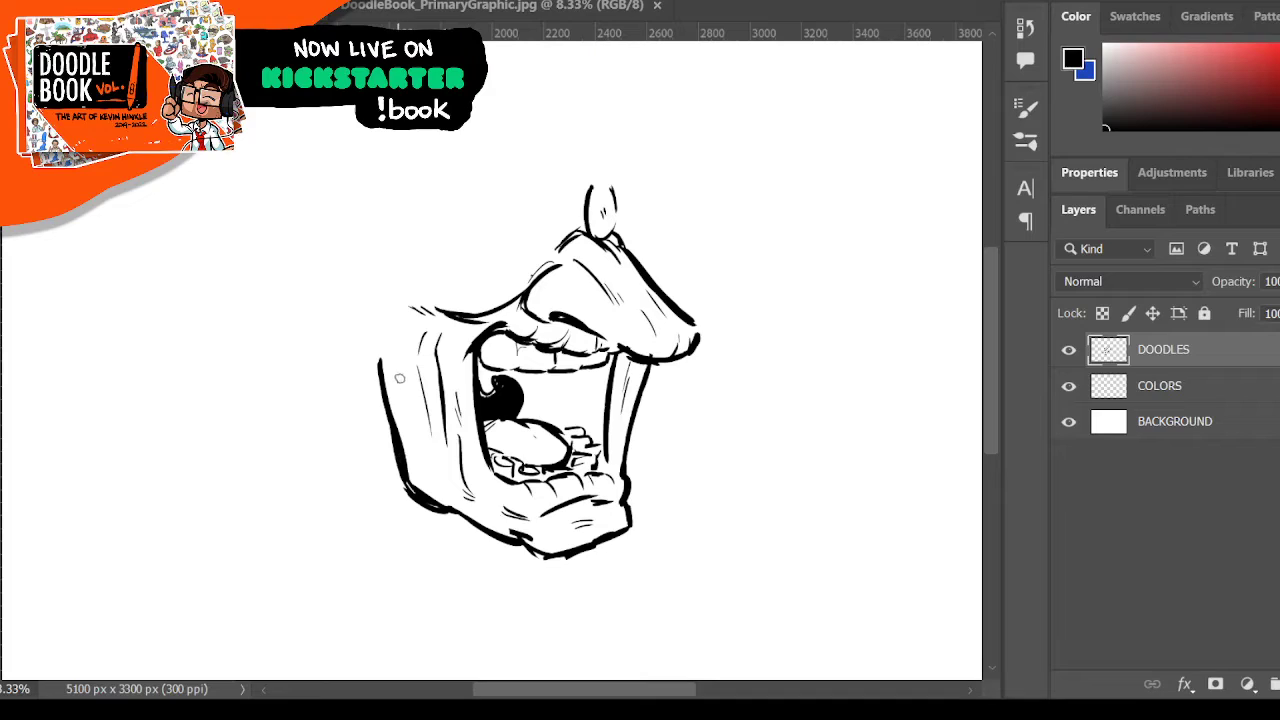
left_click_drag(419, 436, 471, 514)
- Draw a large round earring with a curved ear above it, and add another wrinkle line to the near cheek
mouse_move(346, 320)
left_mouse_down()
mouse_move(399, 365)
mouse_move(338, 380)
mouse_move(323, 336)
mouse_move(366, 314)
left_mouse_up()
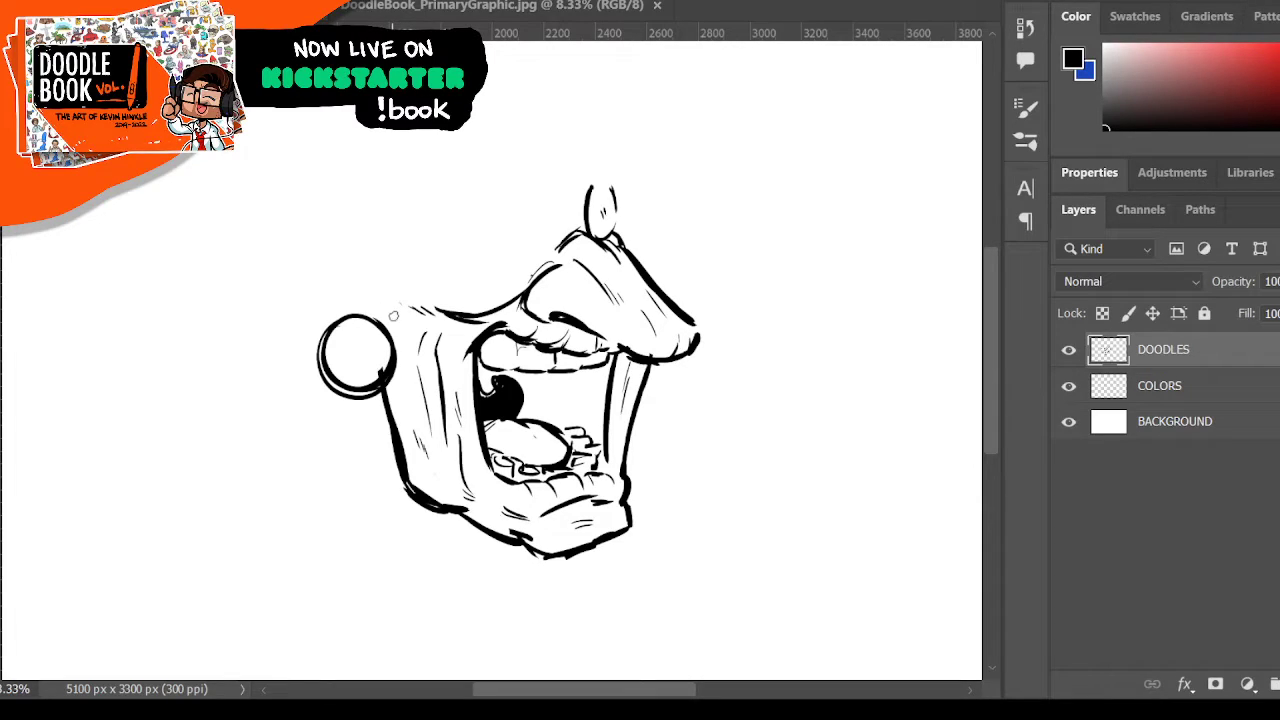
left_click_drag(346, 247, 300, 320)
mouse_move(342, 250)
left_mouse_down()
mouse_move(335, 319)
mouse_move(301, 317)
mouse_move(301, 294)
mouse_move(322, 336)
left_mouse_up()
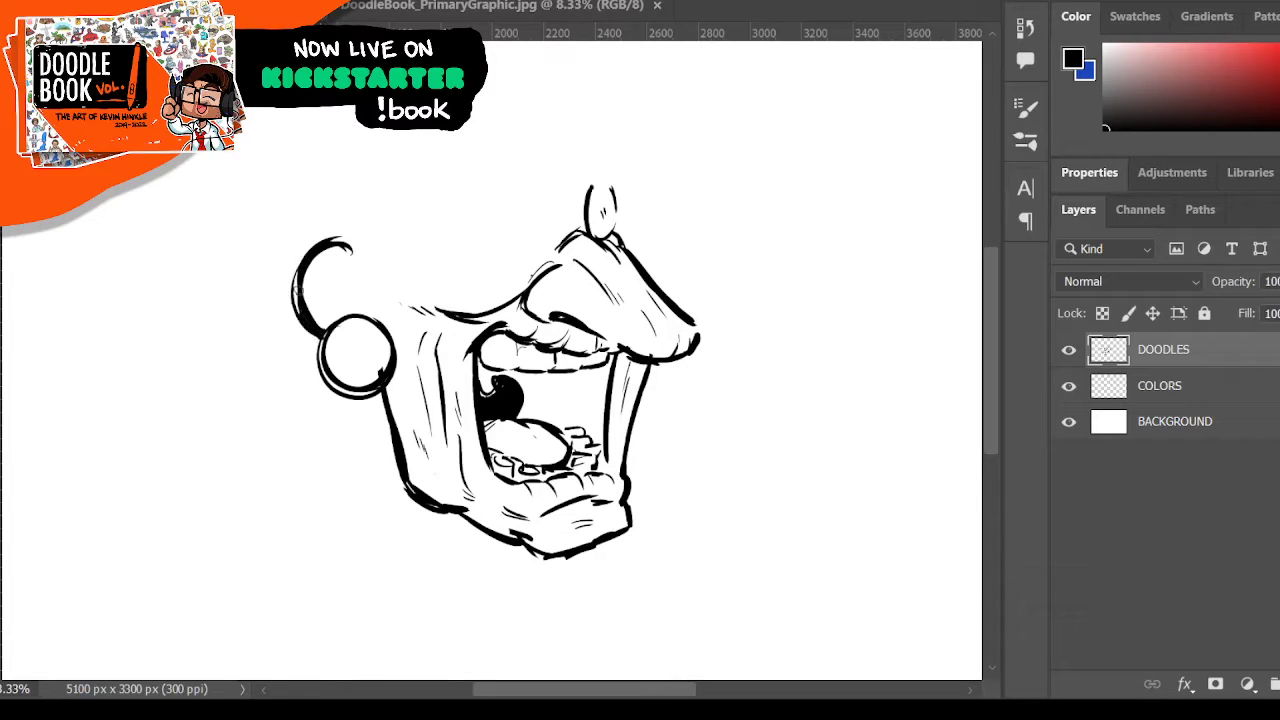
left_click_drag(357, 257, 366, 278)
left_click_drag(416, 320, 413, 400)
- Draw the near eye as a large dome with a lower lid, then lasso it and move it slightly down and outward
mouse_move(431, 228)
left_mouse_down()
mouse_move(448, 195)
mouse_move(505, 168)
mouse_move(532, 177)
mouse_move(550, 216)
mouse_move(552, 244)
mouse_move(533, 240)
left_mouse_up()
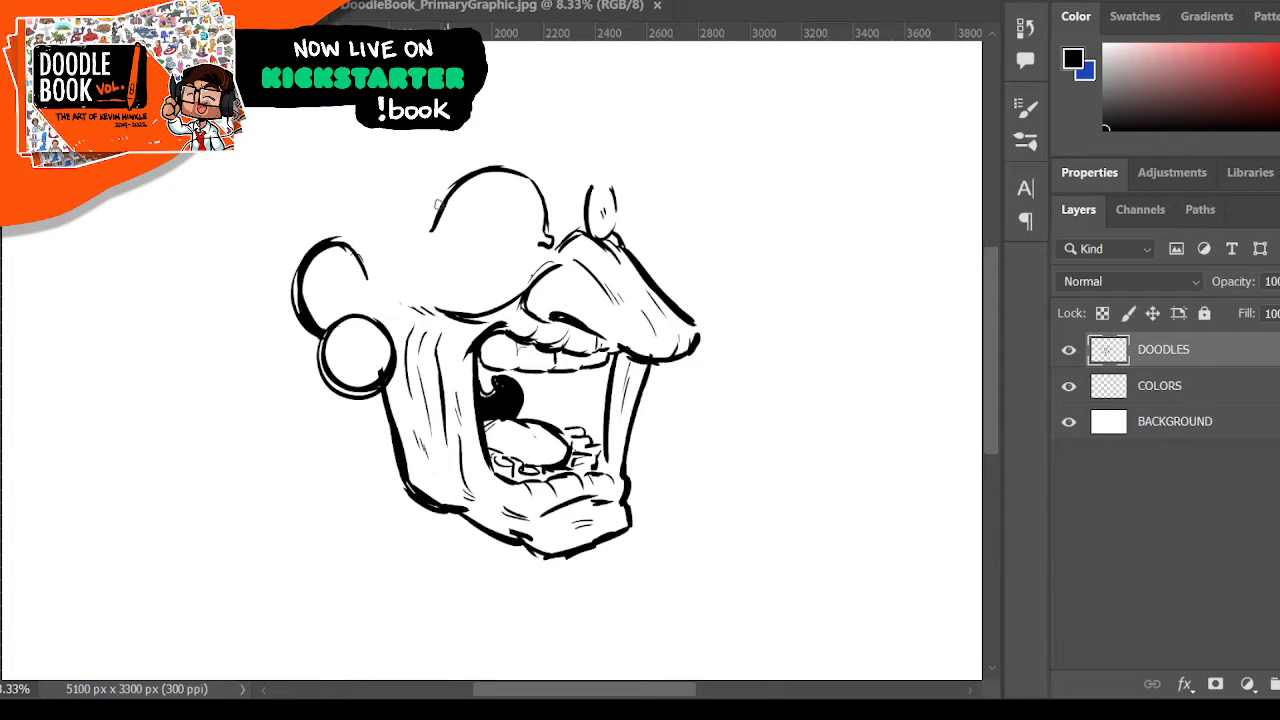
mouse_move(433, 234)
left_mouse_down()
mouse_move(424, 242)
mouse_move(552, 242)
left_mouse_up()
key("l")
mouse_move(420, 201)
left_mouse_down()
mouse_move(518, 266)
mouse_move(553, 250)
mouse_move(465, 148)
mouse_move(428, 178)
left_mouse_up()
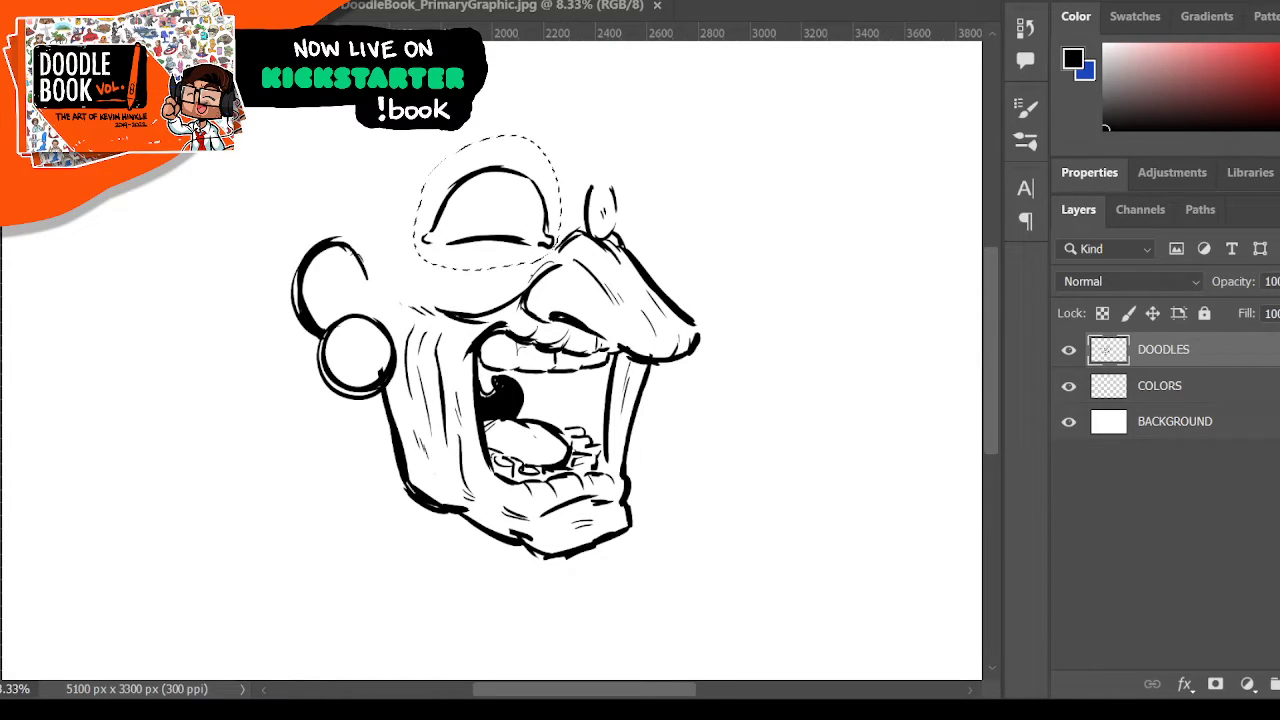
key("v")
left_click_drag(512, 240, 497, 253)
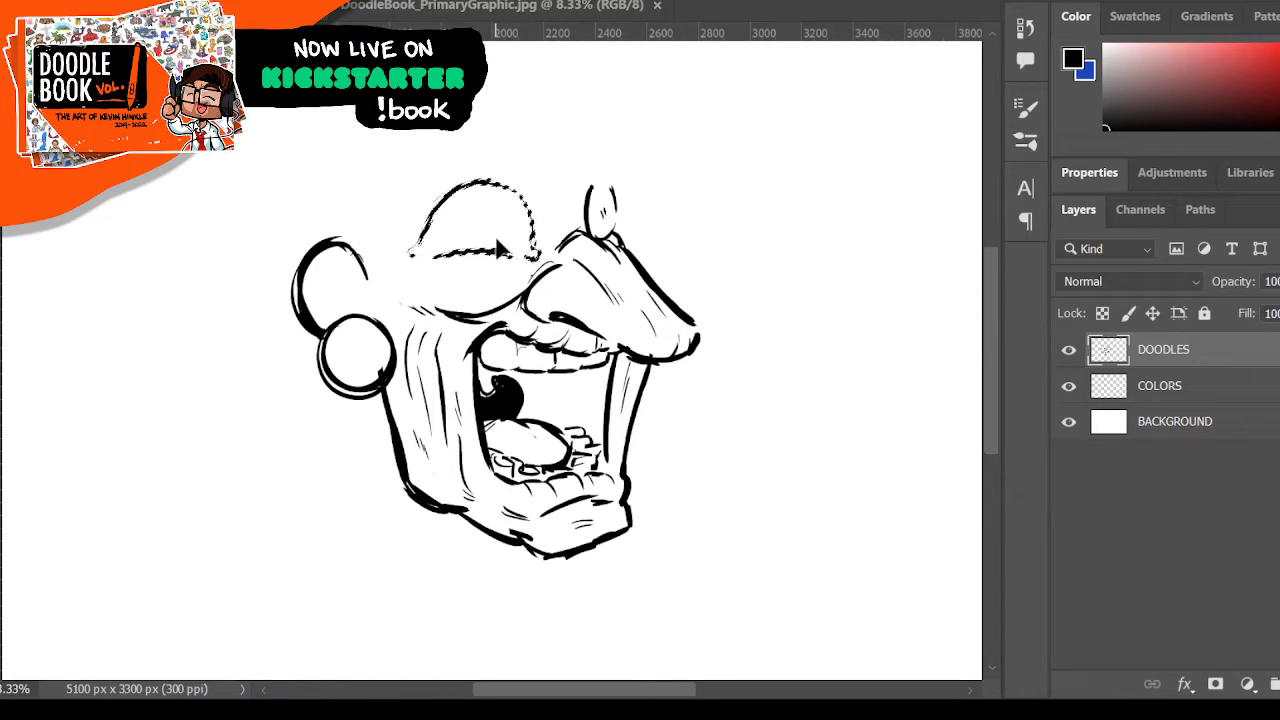
key("ctrl+d")
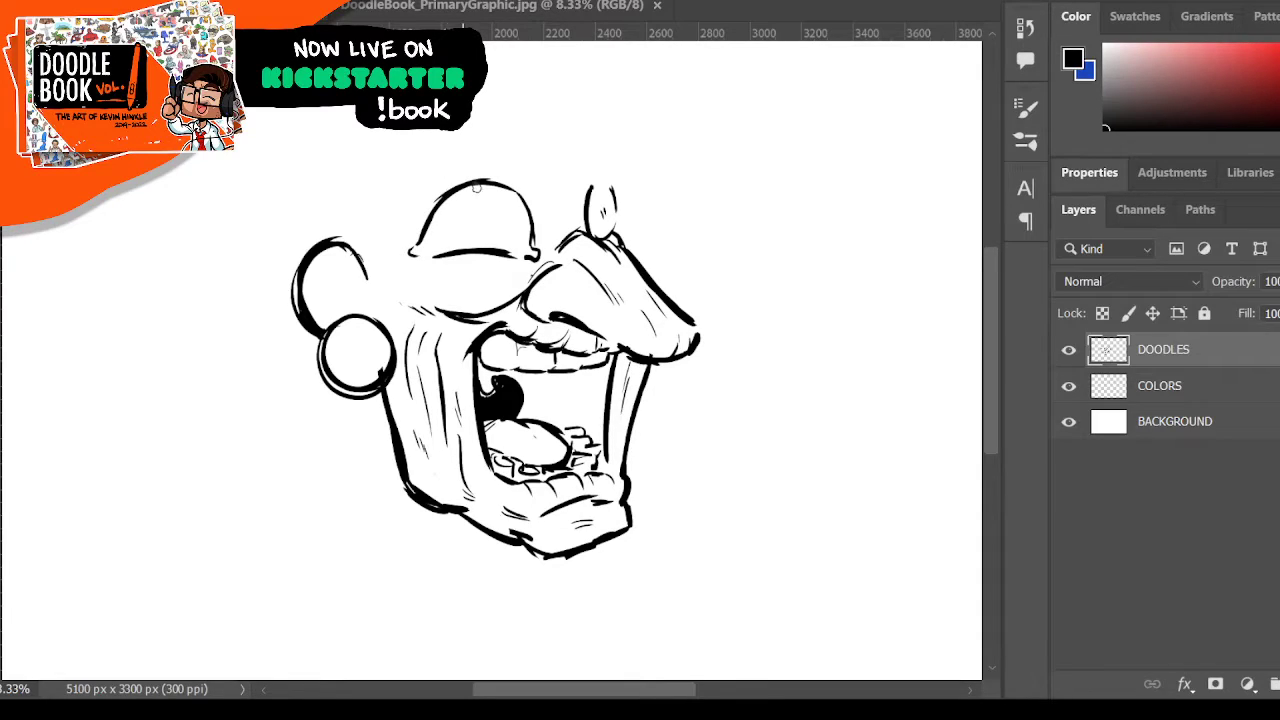
- Add an inner lid line and eyelashes to the near eye, plus a short thick stroke beside the far eye
mouse_move(425, 240)
left_mouse_down()
mouse_move(459, 204)
mouse_move(490, 199)
mouse_move(514, 206)
mouse_move(534, 244)
left_mouse_up()
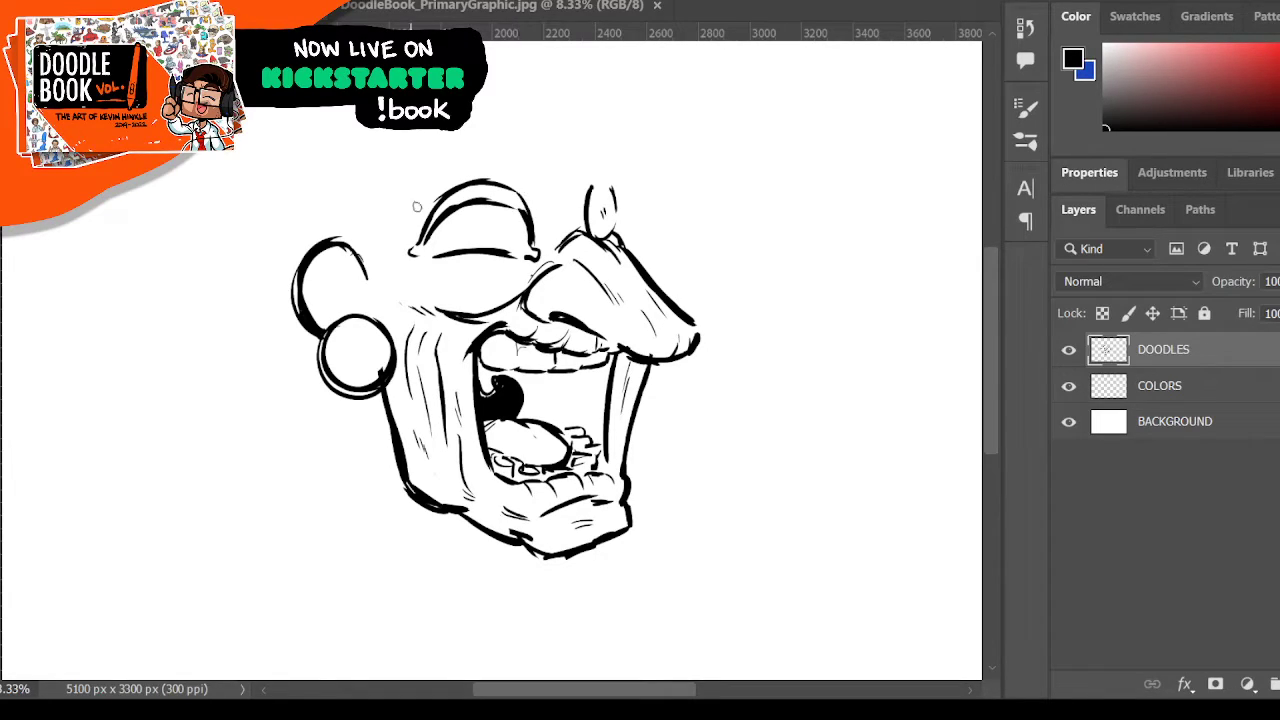
mouse_move(426, 232)
left_mouse_down()
mouse_move(410, 240)
mouse_move(424, 200)
left_mouse_up()
mouse_move(510, 204)
left_mouse_down()
mouse_move(540, 191)
mouse_move(556, 210)
left_mouse_up()
mouse_move(620, 236)
left_mouse_down()
mouse_move(623, 205)
mouse_move(626, 236)
left_mouse_up()
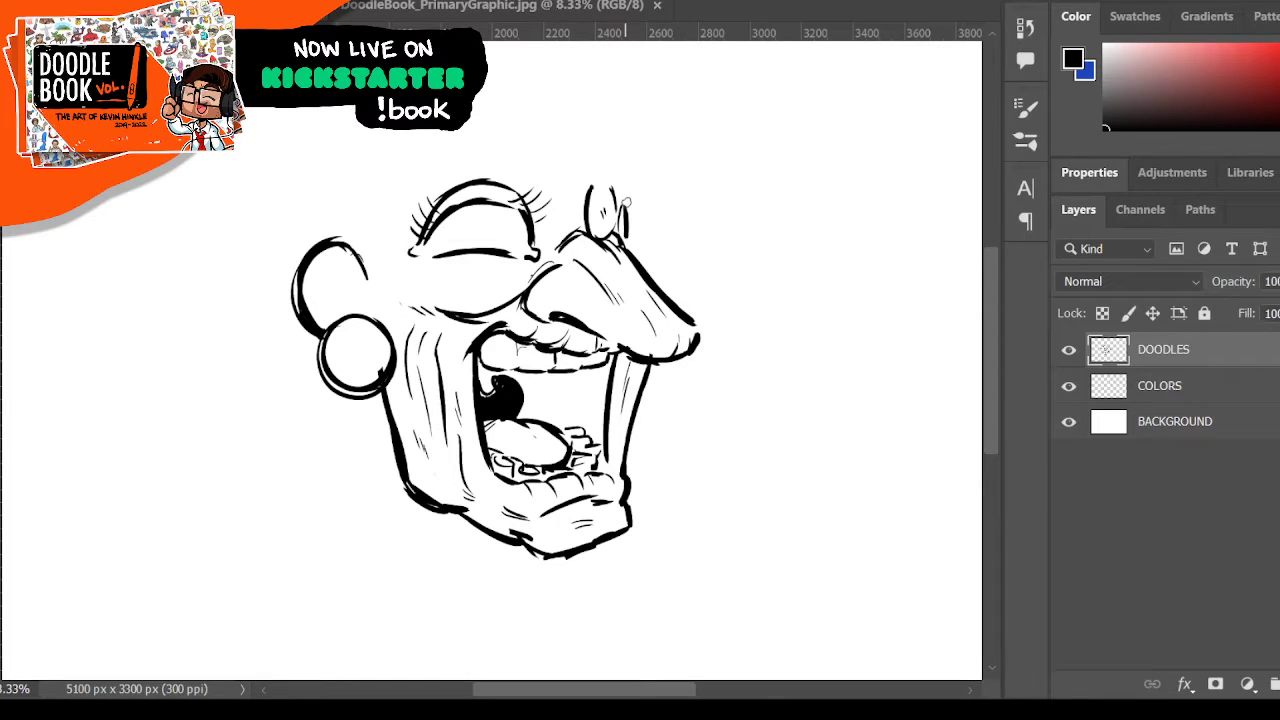
- Draw wrinkles beneath and beside the near eye, and add its iris with a dark pupil
mouse_move(423, 252)
left_mouse_down()
mouse_move(411, 265)
mouse_move(506, 266)
mouse_move(517, 253)
left_mouse_up()
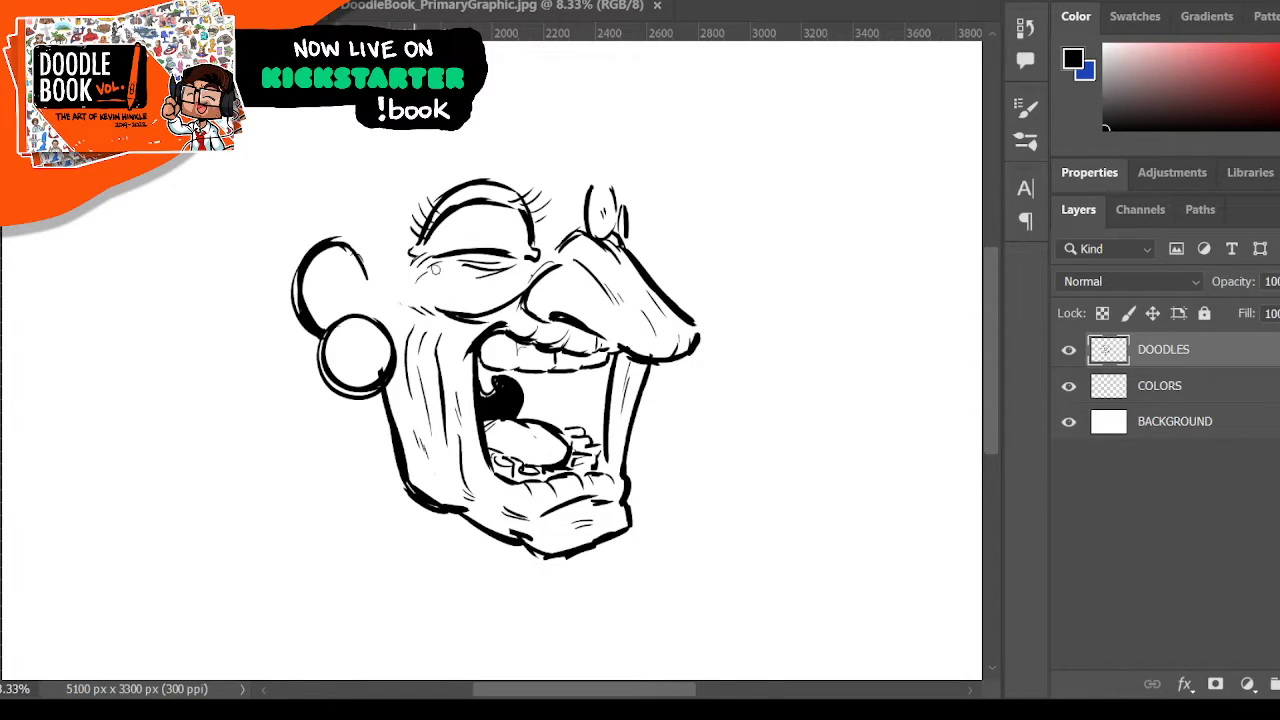
mouse_move(399, 273)
left_mouse_down()
mouse_move(424, 261)
mouse_move(412, 255)
left_mouse_up()
mouse_move(507, 228)
left_mouse_down()
mouse_move(520, 232)
mouse_move(492, 210)
mouse_move(490, 240)
mouse_move(520, 238)
left_mouse_up()
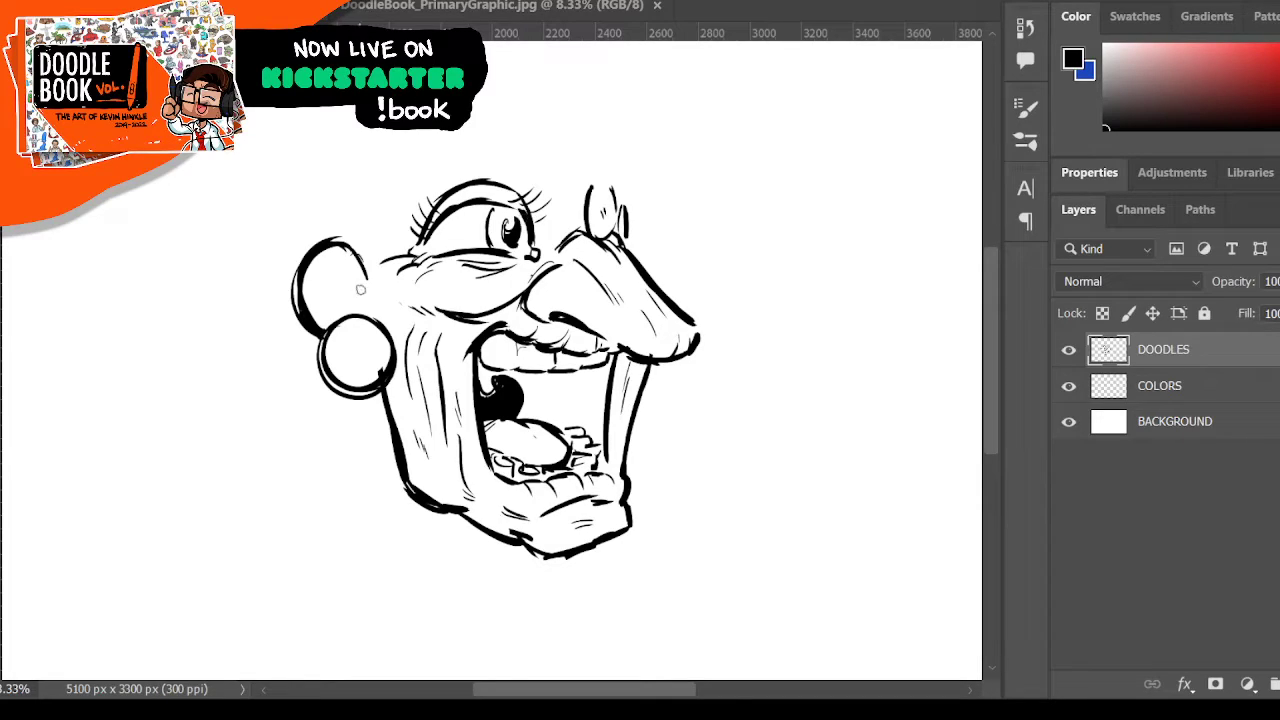
- Draw the inner folds of the near ear and thicken the outline of the round earring
mouse_move(316, 288)
left_mouse_down()
mouse_move(346, 265)
mouse_move(350, 315)
mouse_move(342, 271)
mouse_move(338, 299)
mouse_move(349, 259)
left_mouse_up()
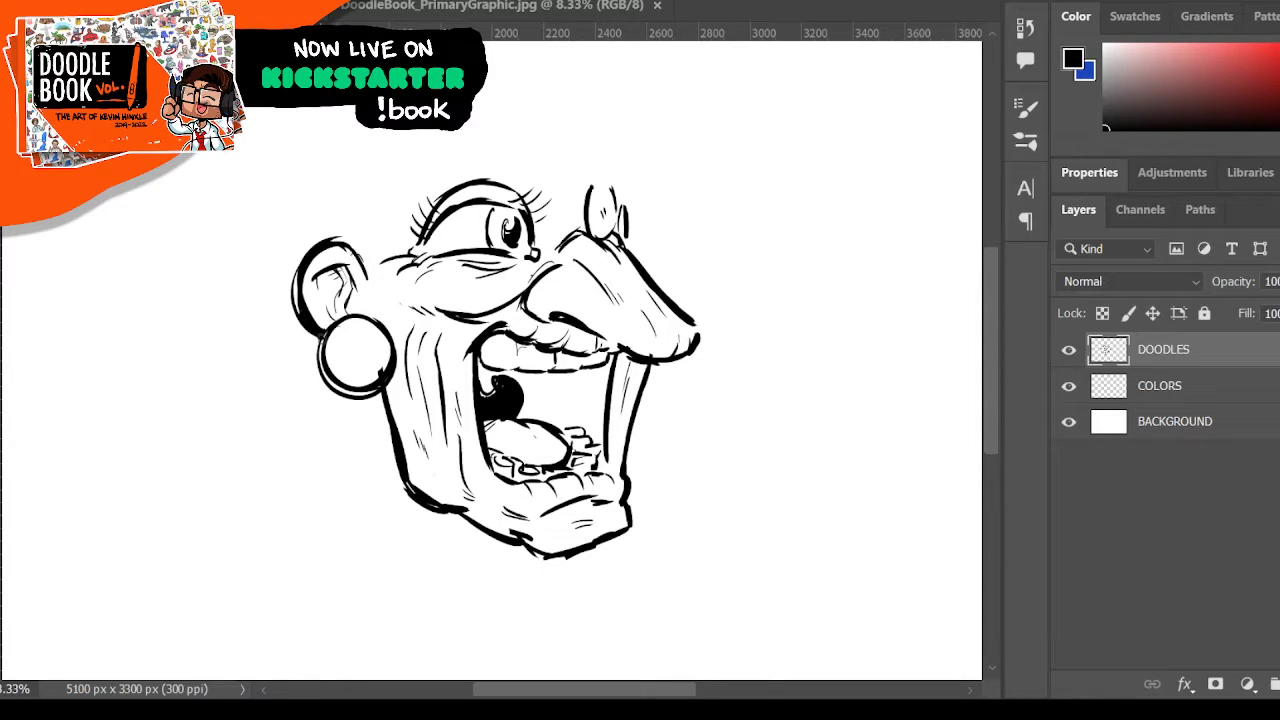
left_click_drag(326, 336, 342, 381)
mouse_move(319, 345)
left_mouse_down()
mouse_move(318, 372)
mouse_move(346, 390)
left_mouse_up()
mouse_move(337, 323)
left_mouse_down()
mouse_move(393, 342)
mouse_move(385, 366)
left_mouse_up()
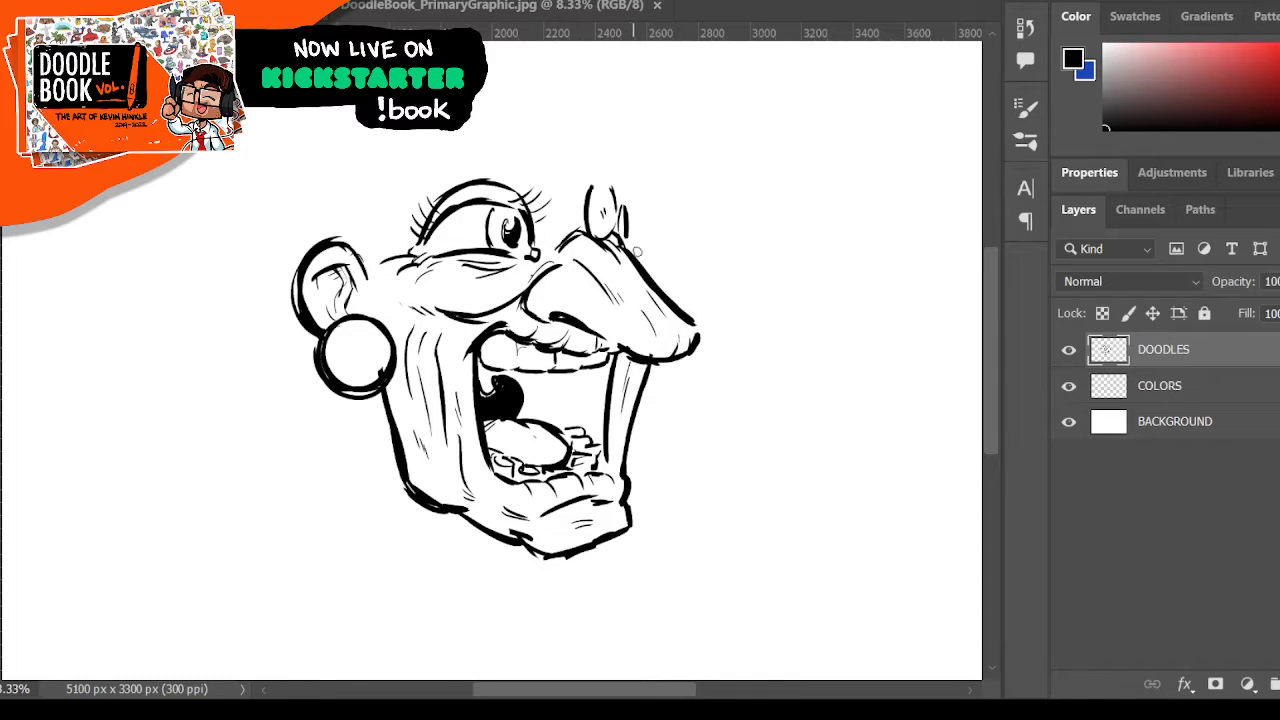
- Reinforce the bridge of the nose and draw brow creases and short hairs above and beside the near eye
left_click_drag(636, 242, 662, 292)
left_click_drag(380, 230, 398, 240)
mouse_move(466, 172)
left_mouse_down()
mouse_move(512, 169)
mouse_move(499, 166)
mouse_move(543, 190)
mouse_move(504, 160)
mouse_move(533, 176)
mouse_move(512, 175)
mouse_move(546, 230)
left_mouse_up()
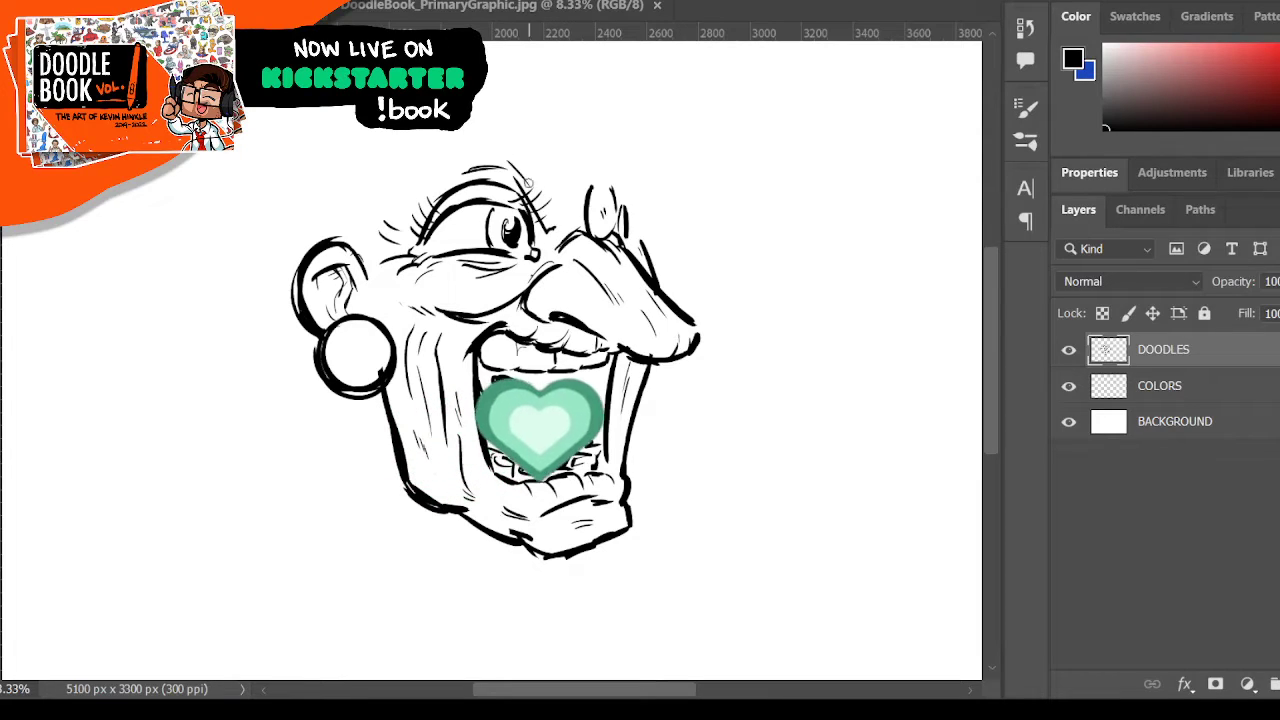
mouse_move(514, 152)
left_mouse_down()
mouse_move(552, 228)
mouse_move(574, 228)
left_mouse_up()
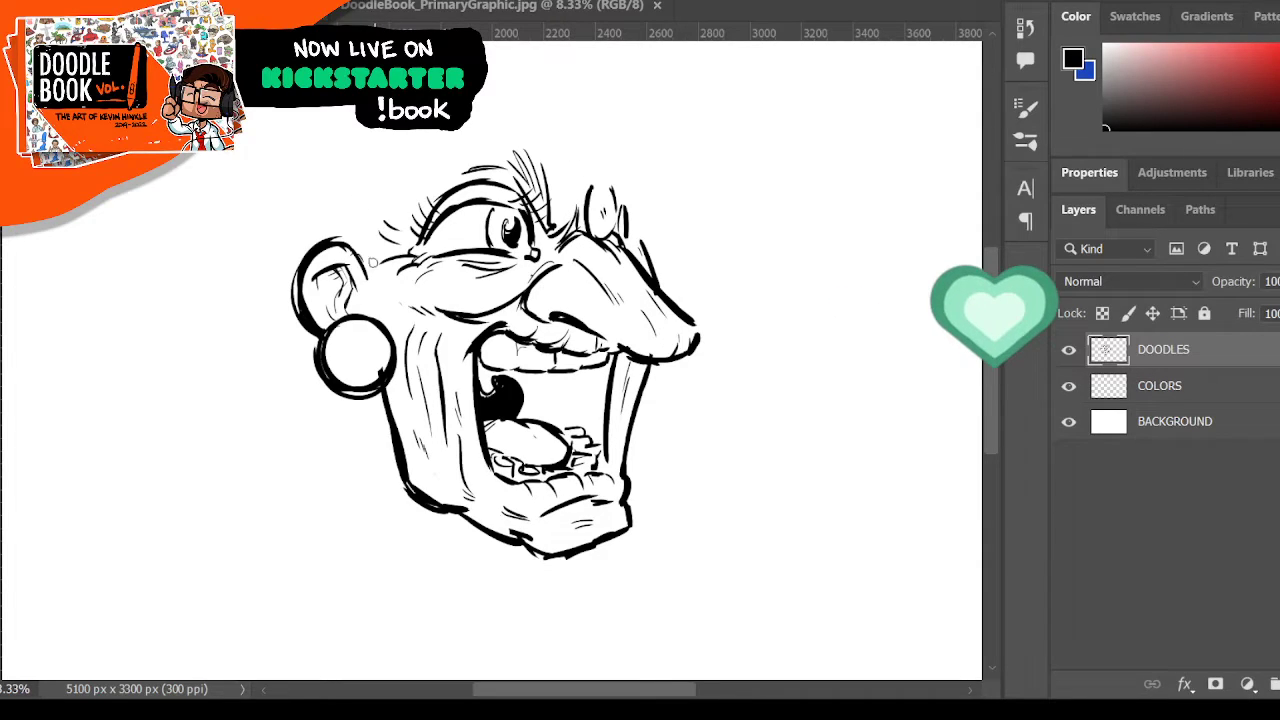
left_click_drag(381, 254, 397, 246)
left_click_drag(388, 224, 408, 244)
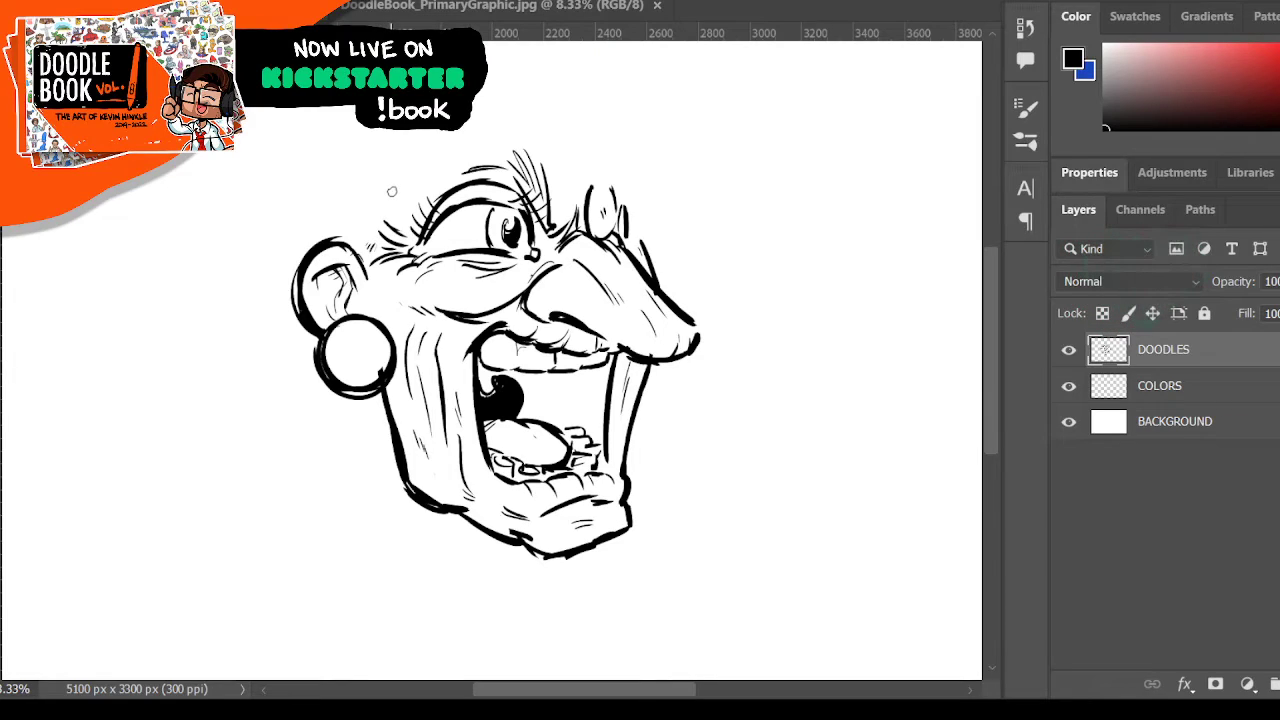
- Draw arched forehead creases above the near eye, continuing them in a heavier arc over the far eye
left_click_drag(490, 140, 565, 175)
mouse_move(480, 140)
left_mouse_down()
mouse_move(555, 162)
mouse_move(537, 133)
mouse_move(577, 186)
left_mouse_up()
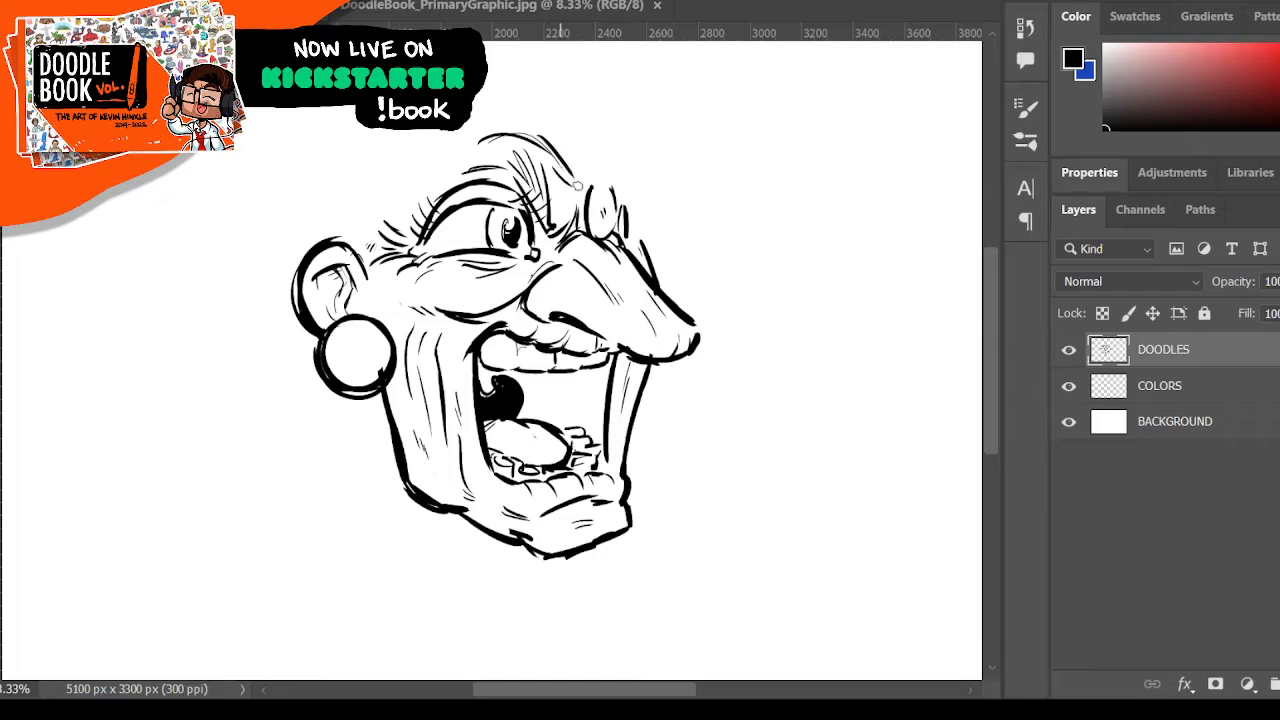
left_click_drag(550, 134, 592, 172)
mouse_move(561, 120)
left_mouse_down()
mouse_move(610, 150)
mouse_move(629, 198)
left_mouse_up()
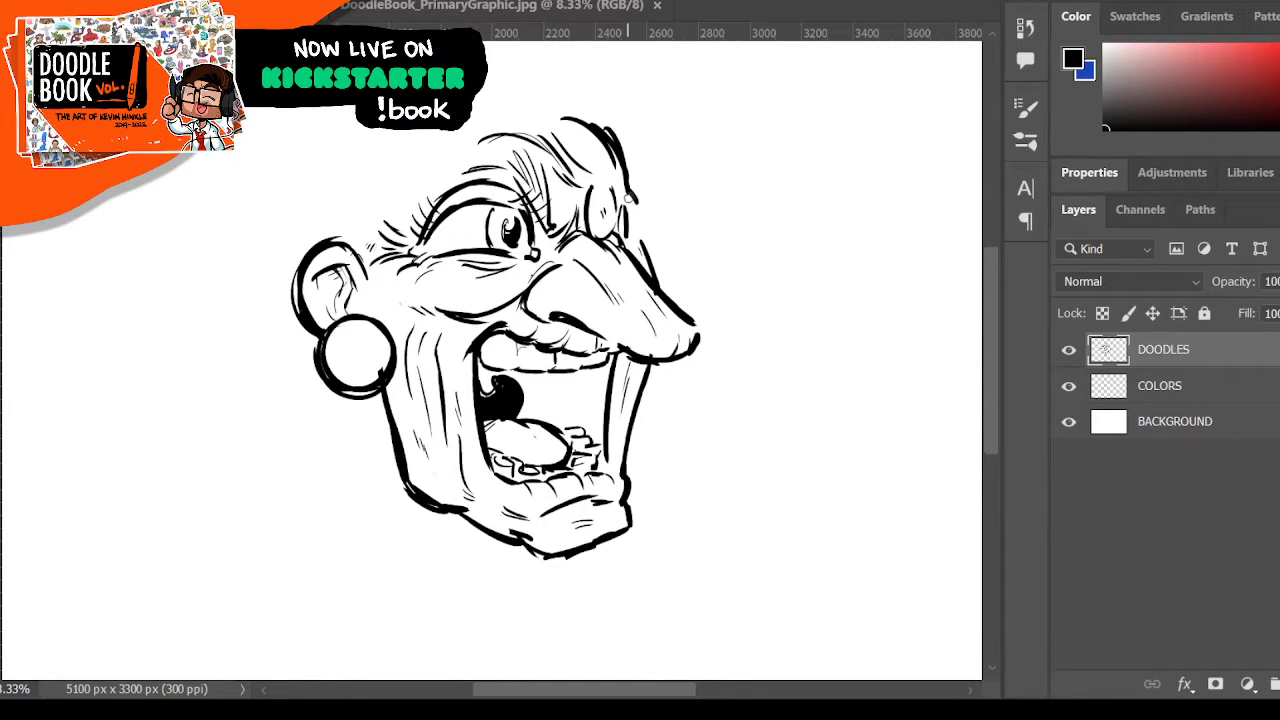
- Erase the heavy arc over the far eye, redraw it higher as a shorter brow curve, and add strokes beside that eye
key("e")
mouse_move(571, 104)
left_mouse_down()
mouse_move(639, 198)
mouse_move(596, 234)
left_mouse_up()
key("b")
mouse_move(606, 184)
left_mouse_down()
mouse_move(617, 214)
mouse_move(652, 188)
left_mouse_up()
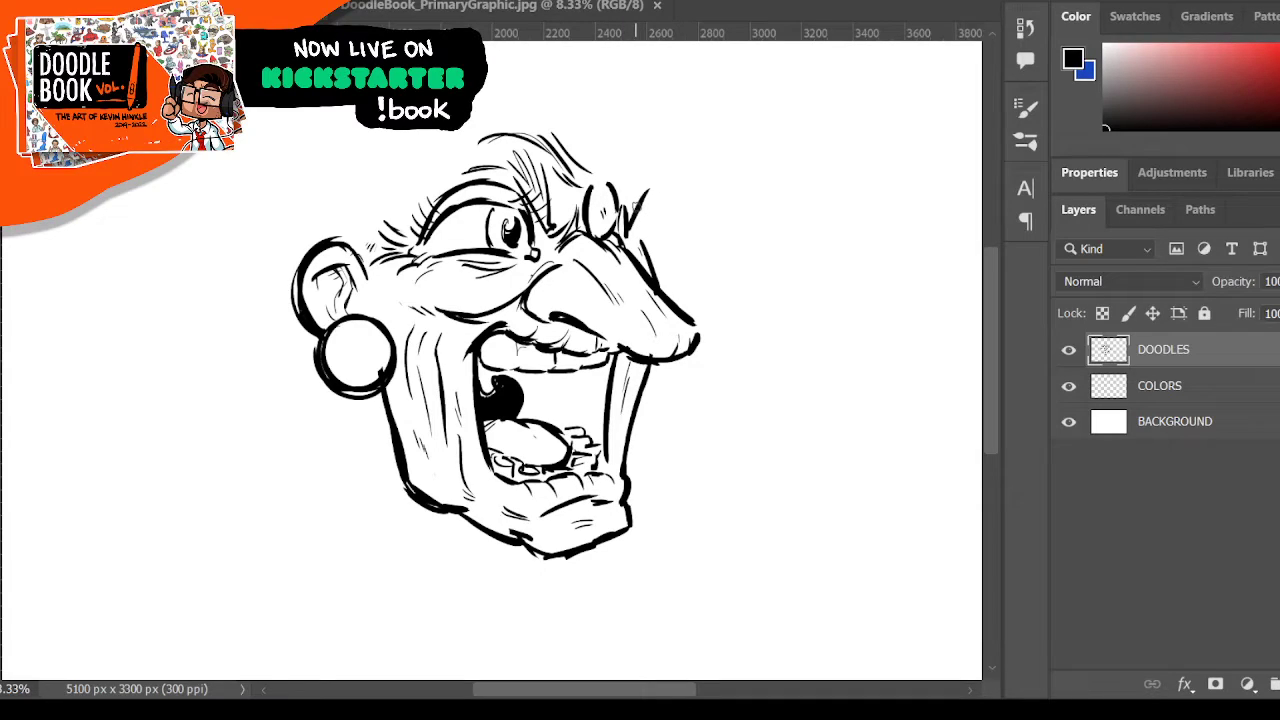
mouse_move(596, 126)
left_mouse_down()
mouse_move(650, 182)
mouse_move(640, 190)
mouse_move(620, 163)
left_mouse_up()
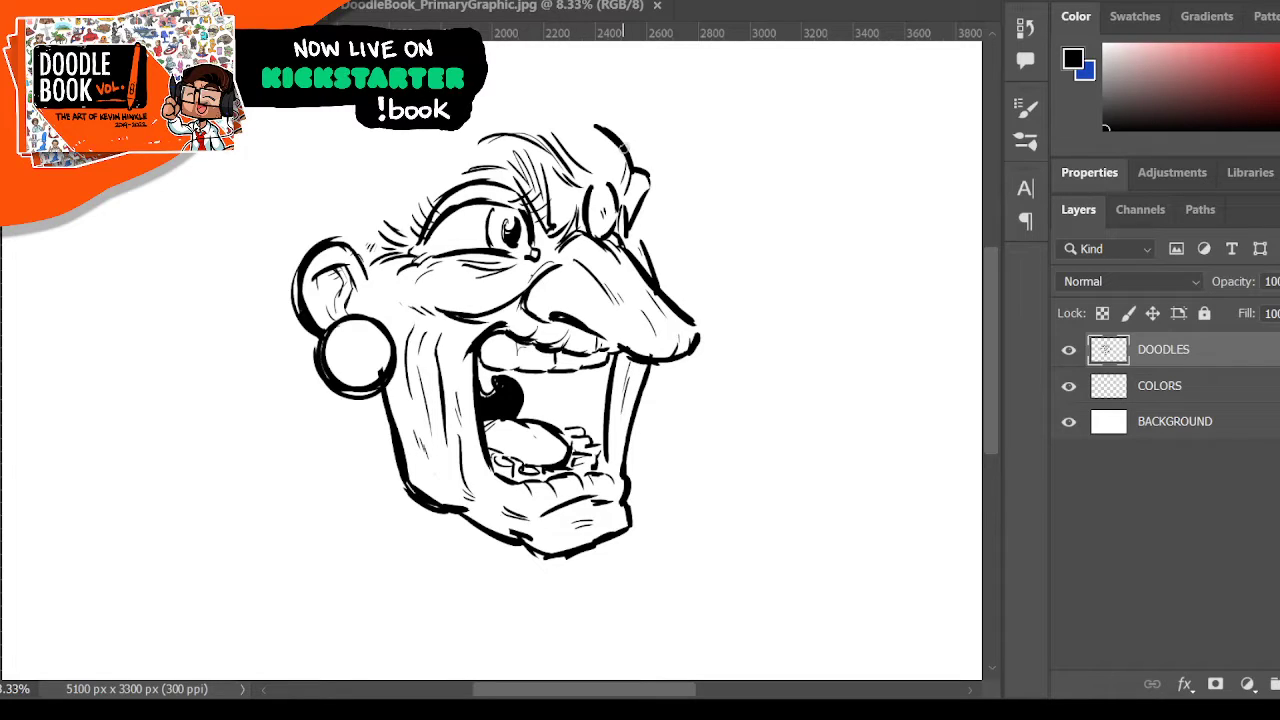
mouse_move(634, 218)
left_mouse_down()
mouse_move(657, 170)
mouse_move(648, 151)
left_mouse_up()
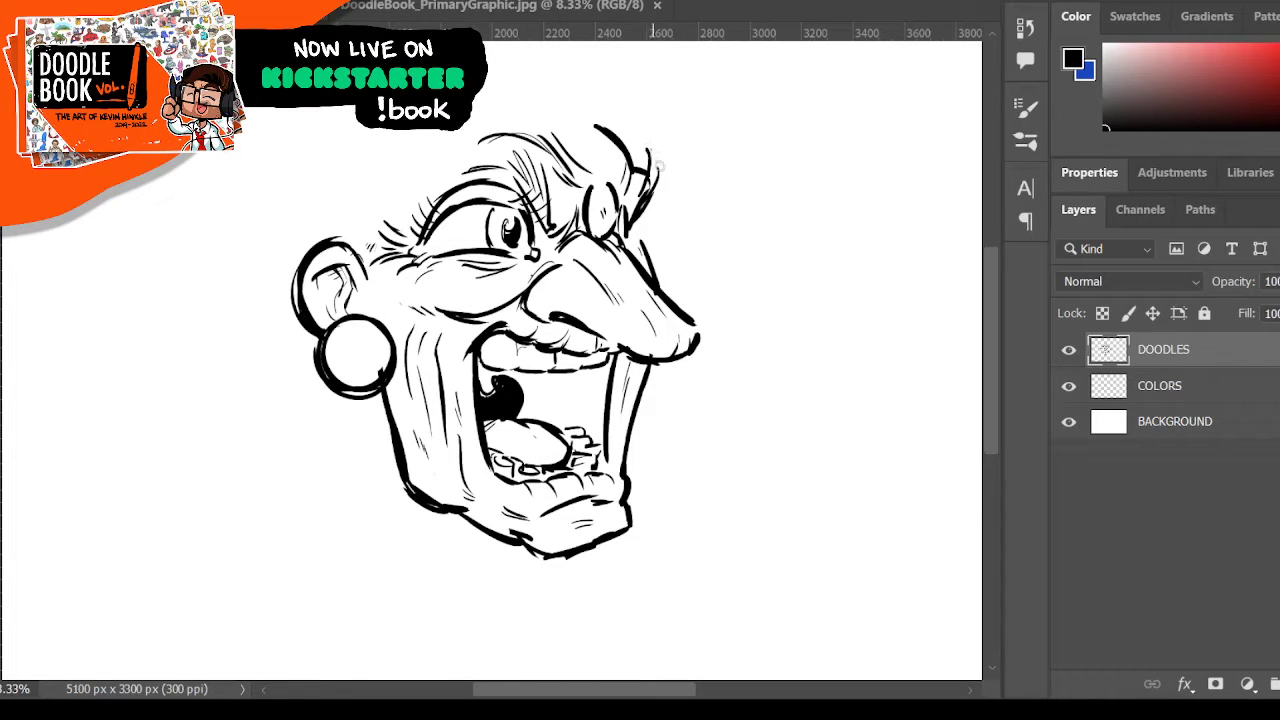
- Thicken the nose and far cheek contours, then erase the near jawline and redraw it farther out below the earring
mouse_move(642, 212)
left_mouse_down()
mouse_move(635, 243)
mouse_move(654, 188)
mouse_move(656, 270)
mouse_move(654, 258)
mouse_move(629, 270)
mouse_move(630, 258)
mouse_move(695, 324)
mouse_move(602, 342)
mouse_move(699, 325)
left_mouse_up()
left_click_drag(648, 370, 626, 469)
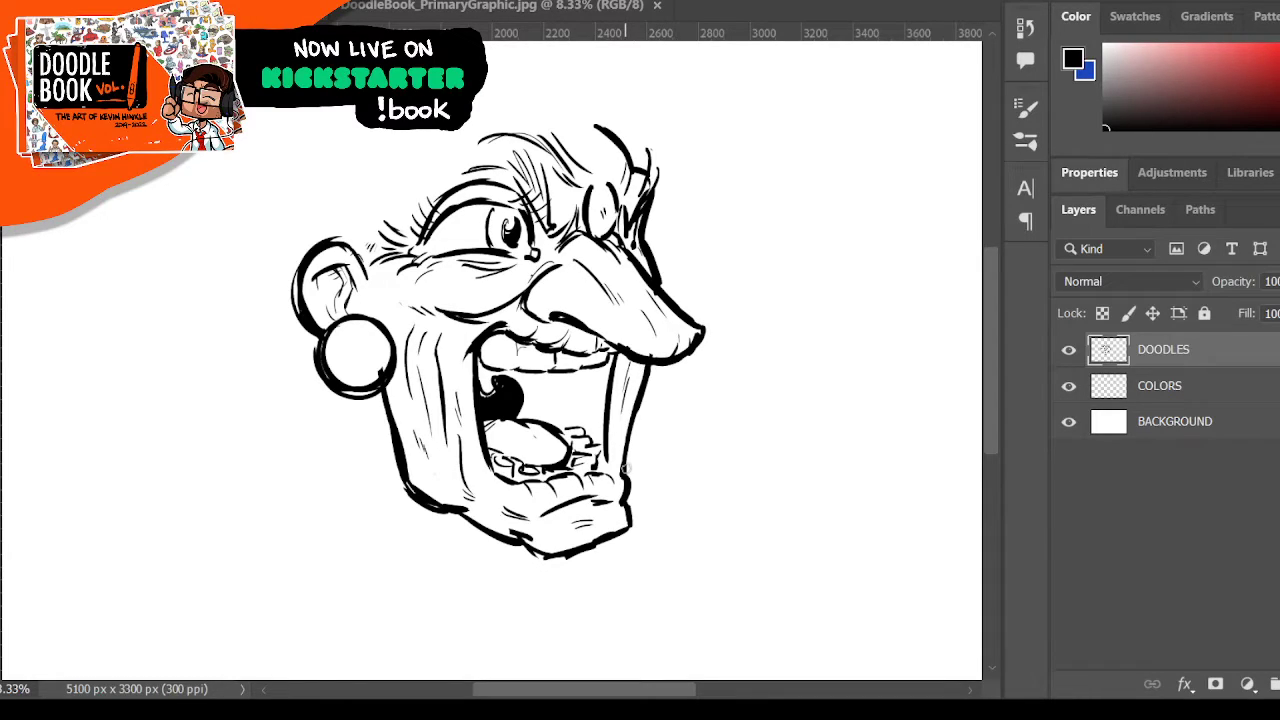
key("e")
left_click_drag(394, 412, 416, 516)
key("b")
mouse_move(376, 398)
left_mouse_down()
mouse_move(380, 466)
mouse_move(404, 490)
mouse_move(447, 498)
left_mouse_up()
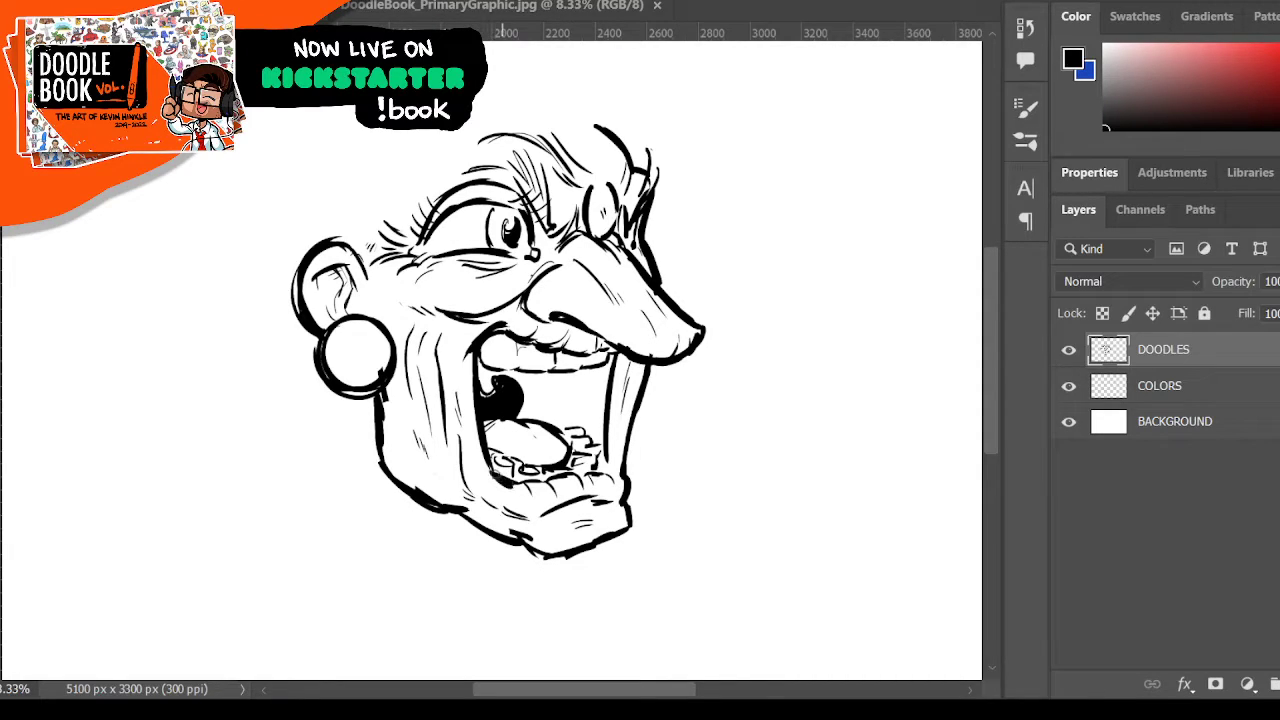
- Darken the lower lip, add creases to the chin, and reinforce the outlines around both eyes
left_click_drag(516, 488, 612, 478)
mouse_move(520, 512)
left_mouse_down()
mouse_move(552, 520)
mouse_move(616, 500)
mouse_move(596, 537)
left_mouse_up()
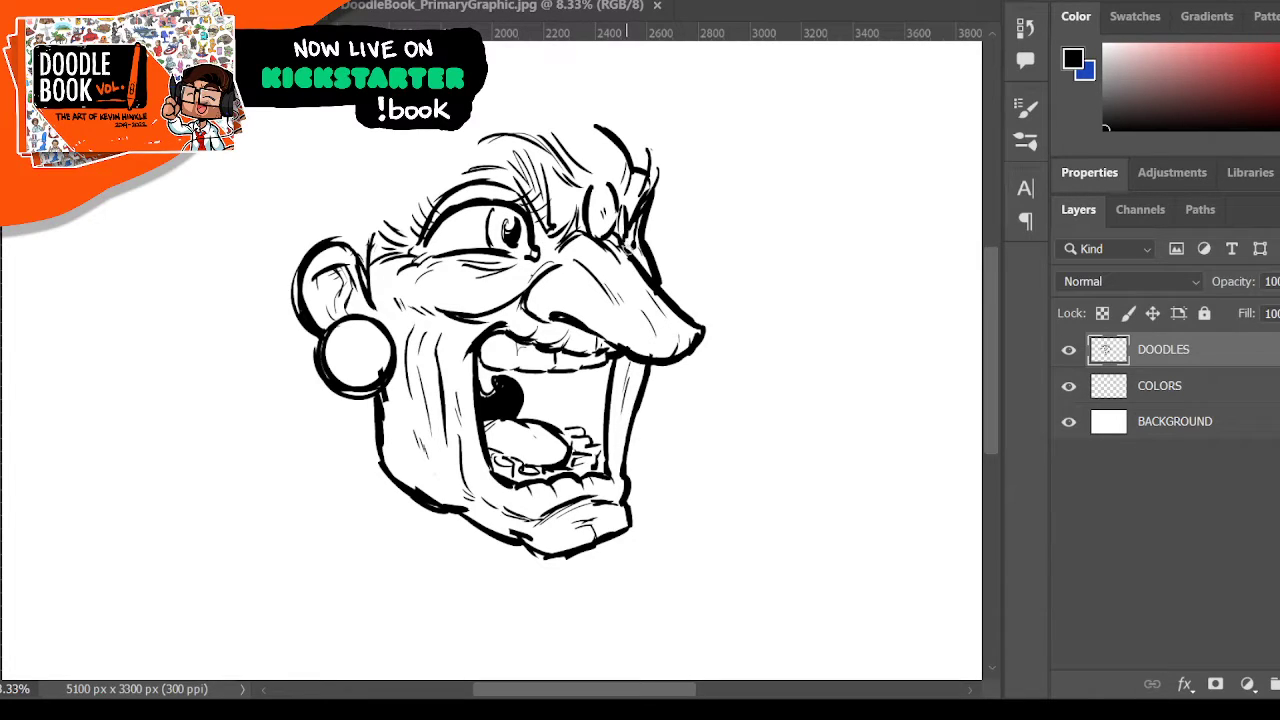
left_click_drag(627, 250, 628, 228)
left_click_drag(548, 243, 558, 234)
left_click_drag(590, 198, 606, 186)
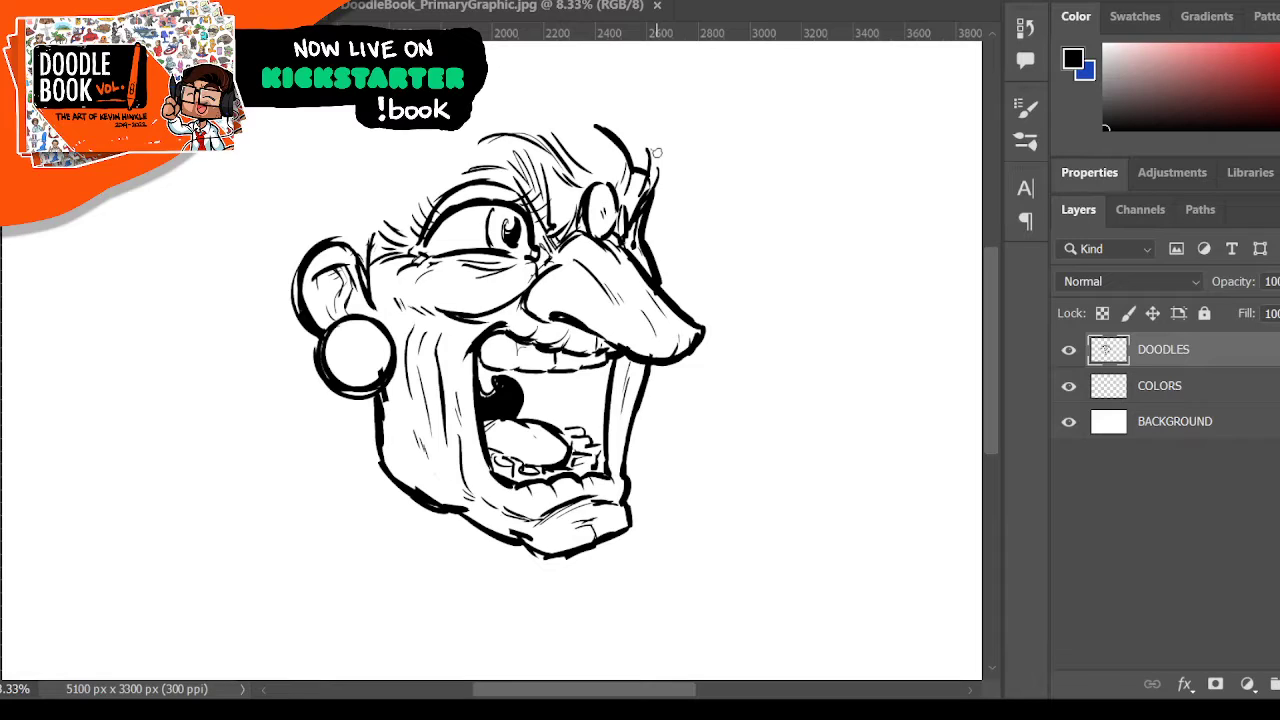
- Draw a small round highlight and a curved reflection line inside the earring
left_click_drag(614, 692, 603, 692)
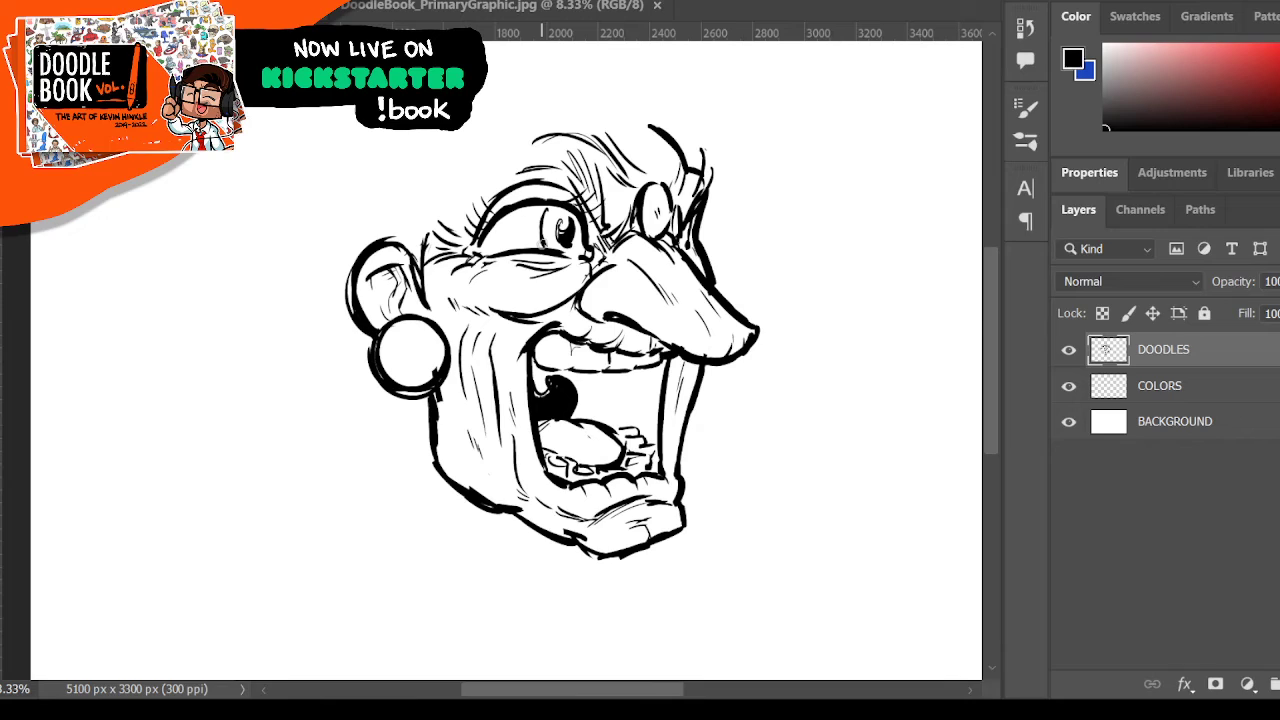
left_click_drag(993, 316, 995, 303)
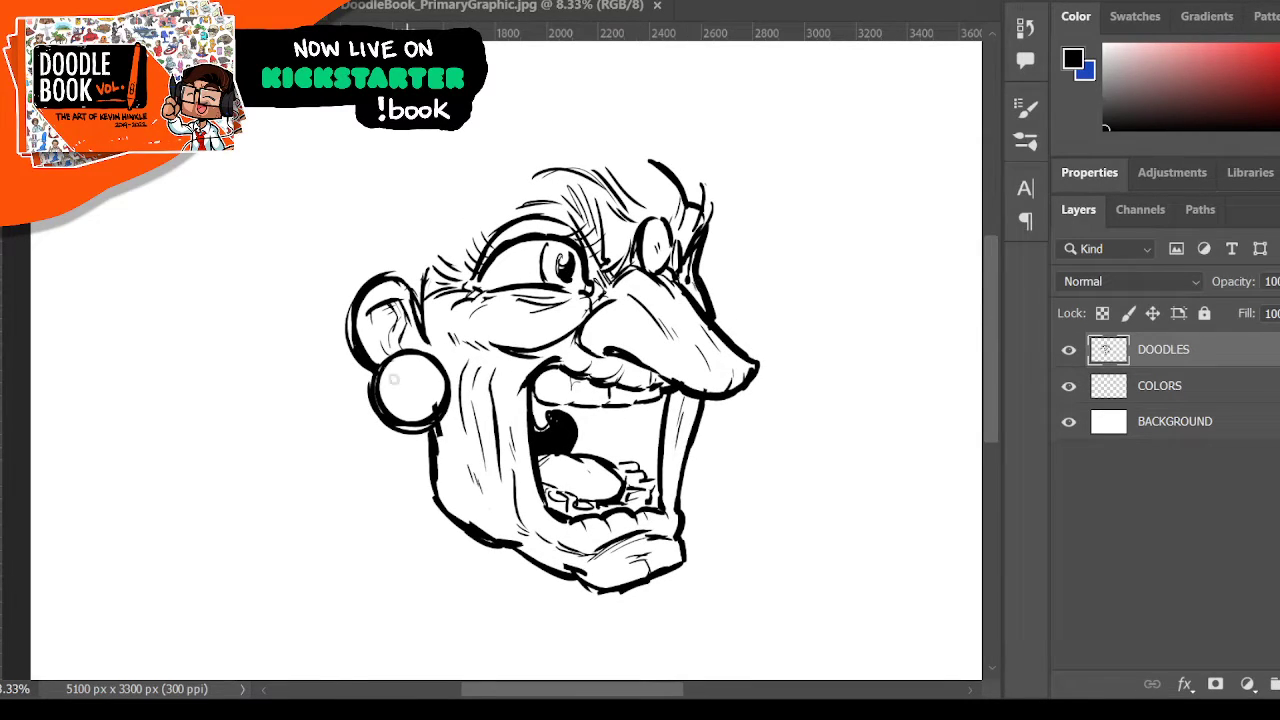
mouse_move(393, 395)
left_mouse_down()
mouse_move(419, 380)
mouse_move(428, 404)
mouse_move(414, 367)
left_mouse_up()
- Lasso the whole face, scale it down, shift it lower toward the canvas centre, and make it slightly wider and flatter
key("z")
left_click(602, 290, "alt")
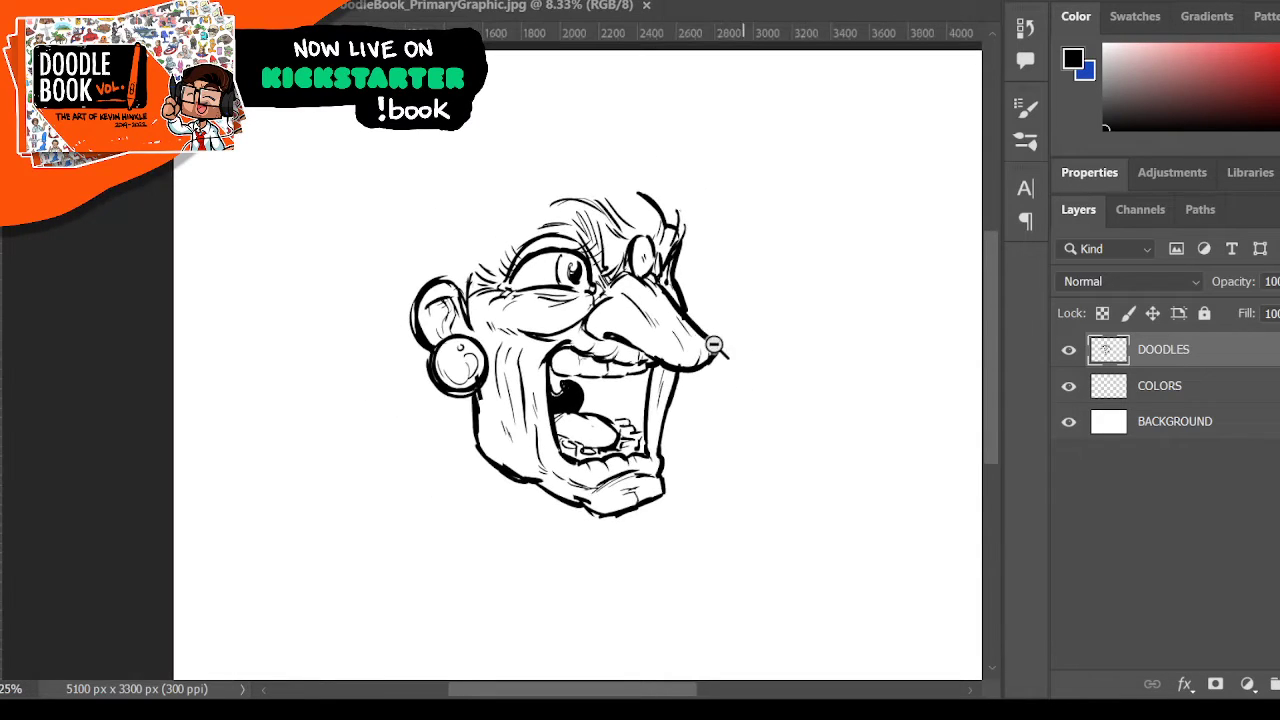
left_click(758, 372, "alt")
left_click_drag(634, 690, 663, 691)
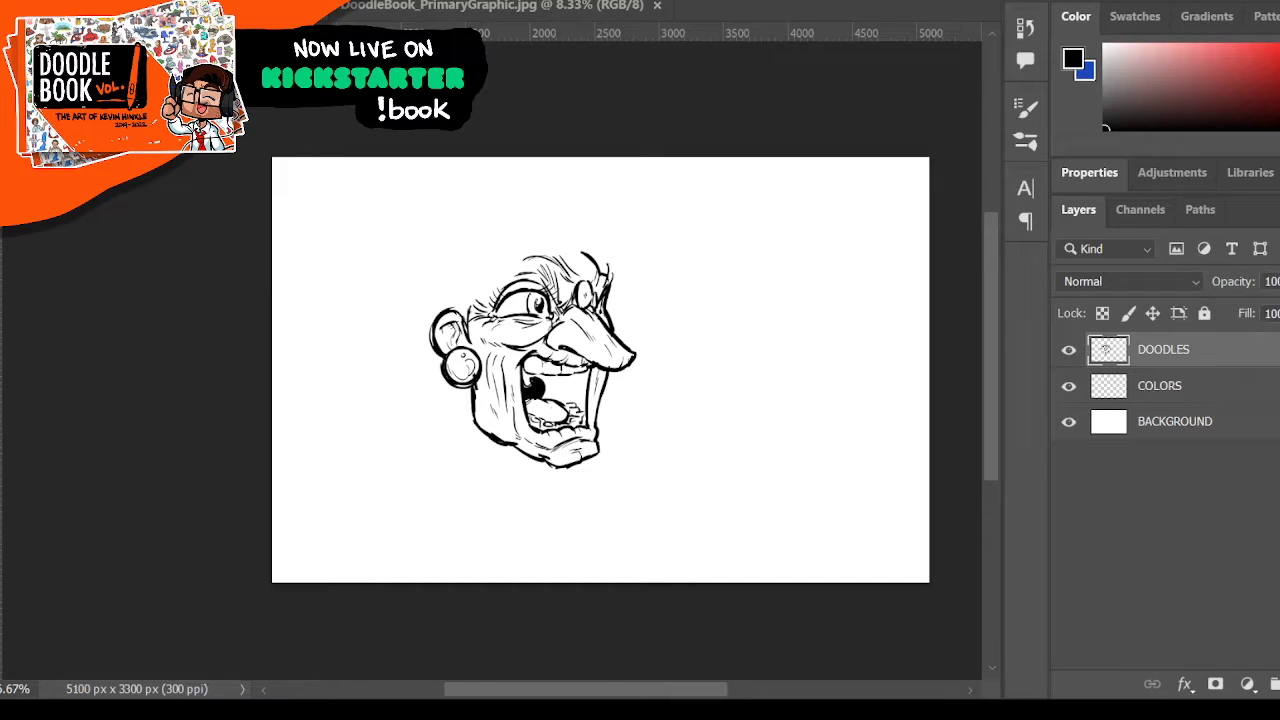
mouse_move(418, 264)
left_mouse_down()
mouse_move(447, 454)
mouse_move(686, 340)
mouse_move(416, 268)
left_mouse_up()
key("ctrl+t")
left_click_drag(689, 203, 643, 277)
left_click_drag(537, 385, 582, 396)
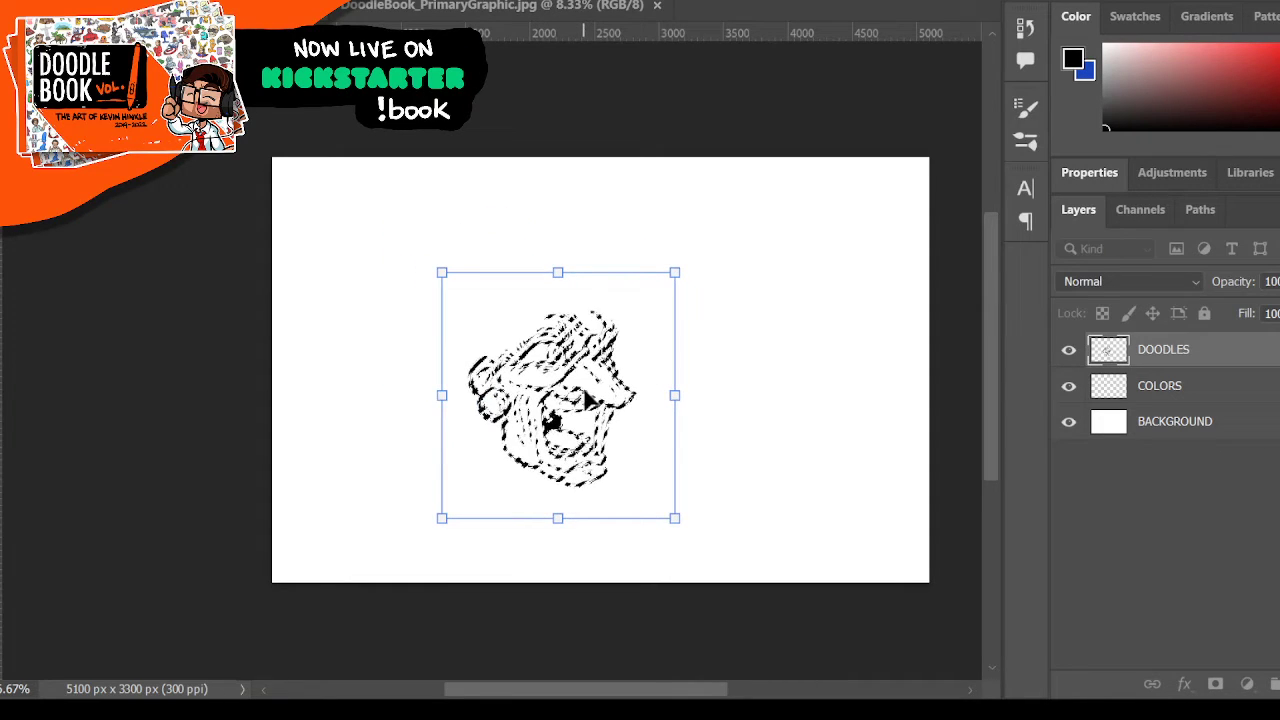
left_click_drag(677, 394, 697, 399)
left_click_drag(567, 272, 567, 286)
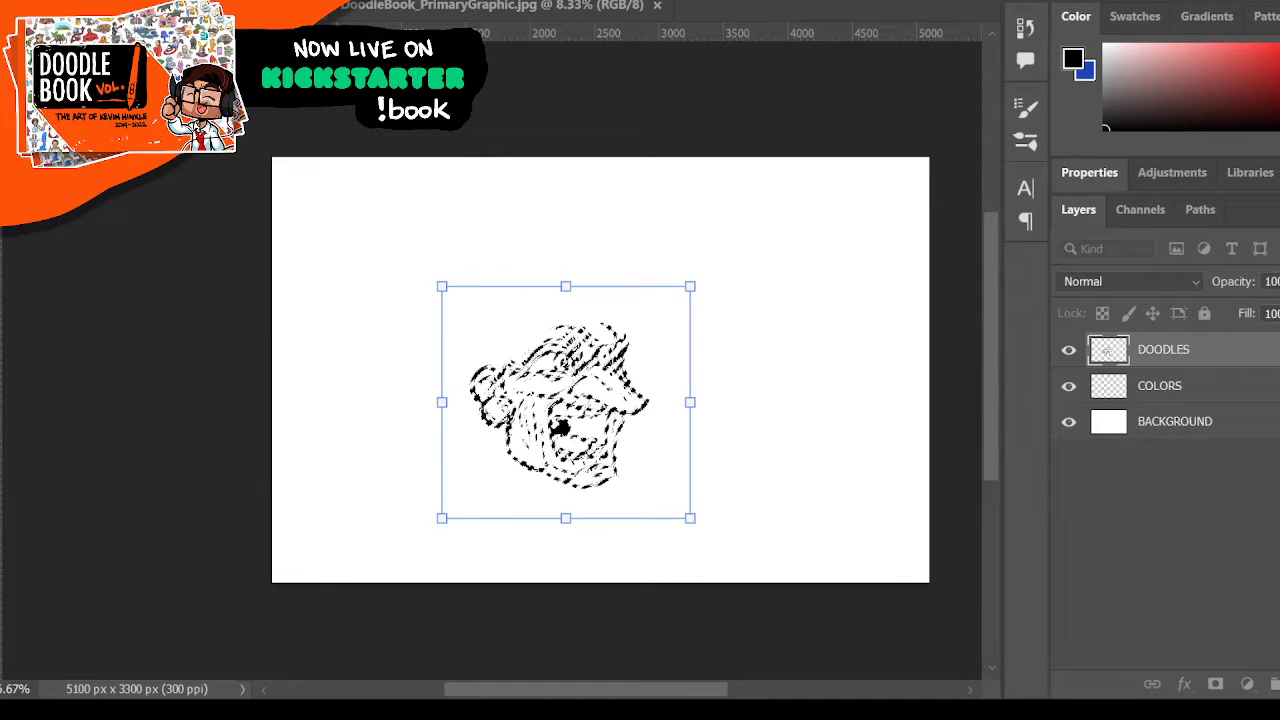
key("Return")
- Add a new layer above DOODLES and draw the hairline from the near ear across the forehead
key("ctrl+1")
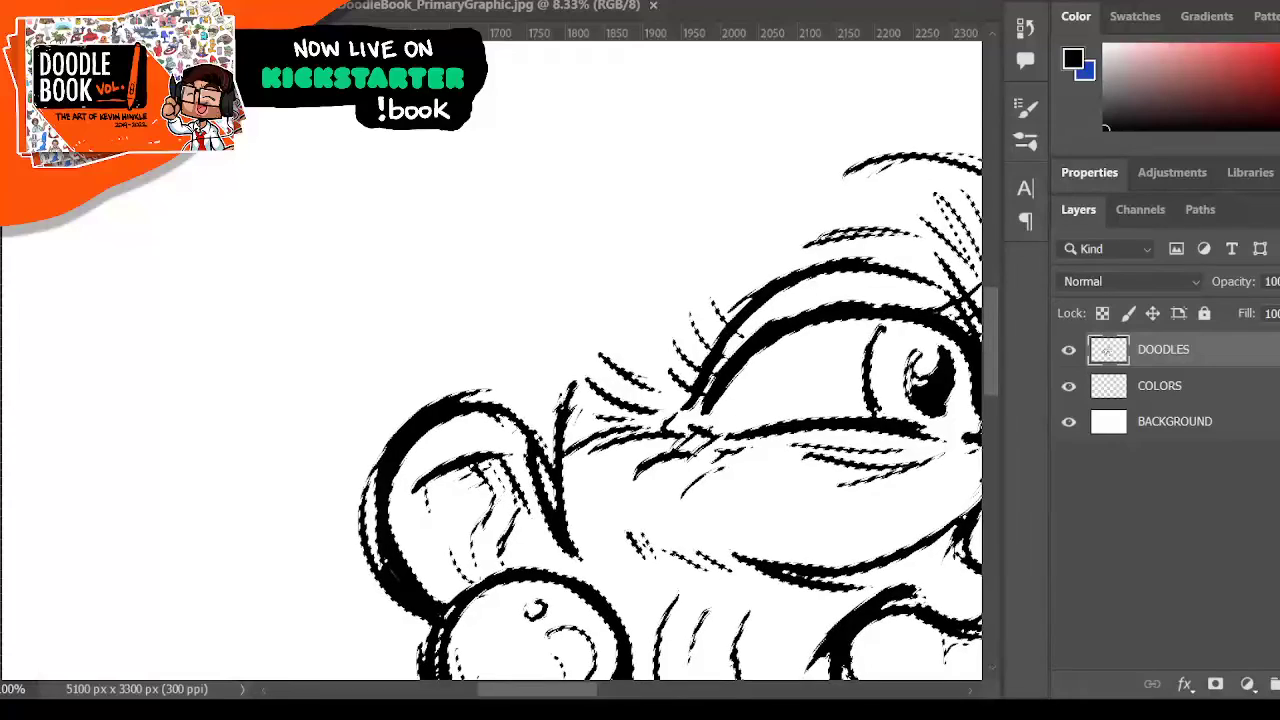
left_click(667, 364, "alt")
left_click(667, 364, "alt")
left_click_drag(640, 690, 680, 690)
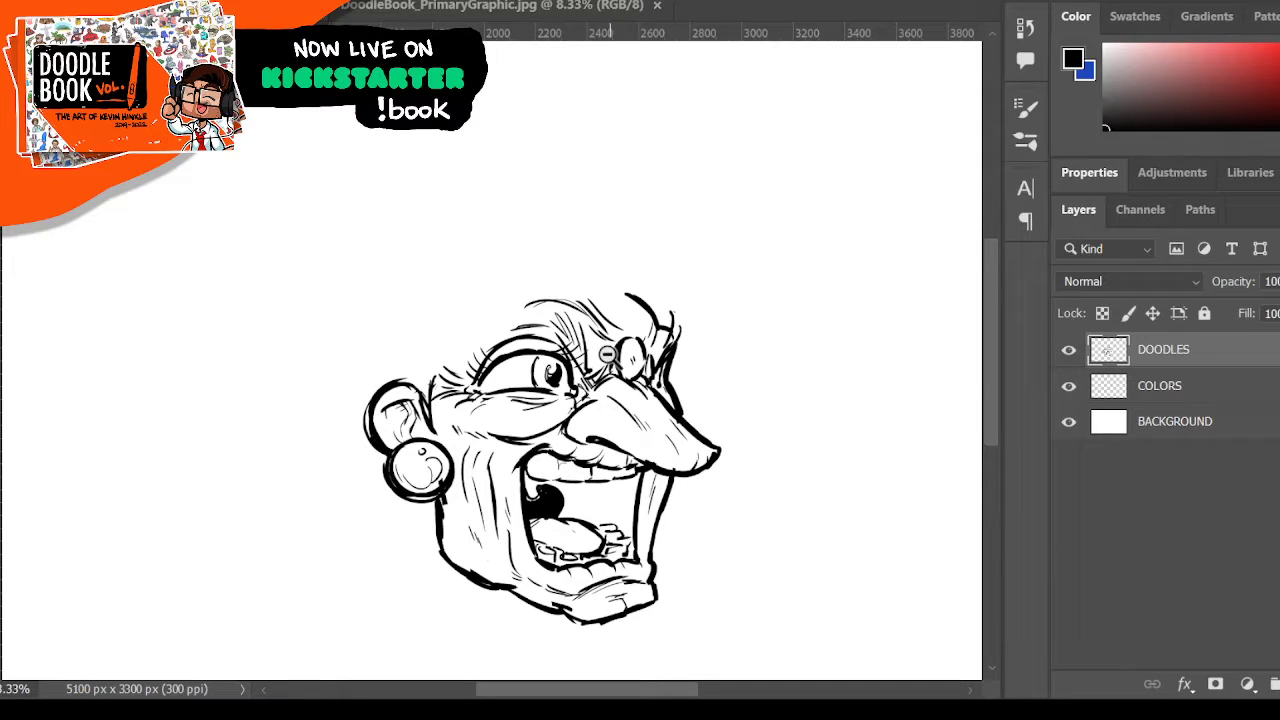
left_click(635, 448)
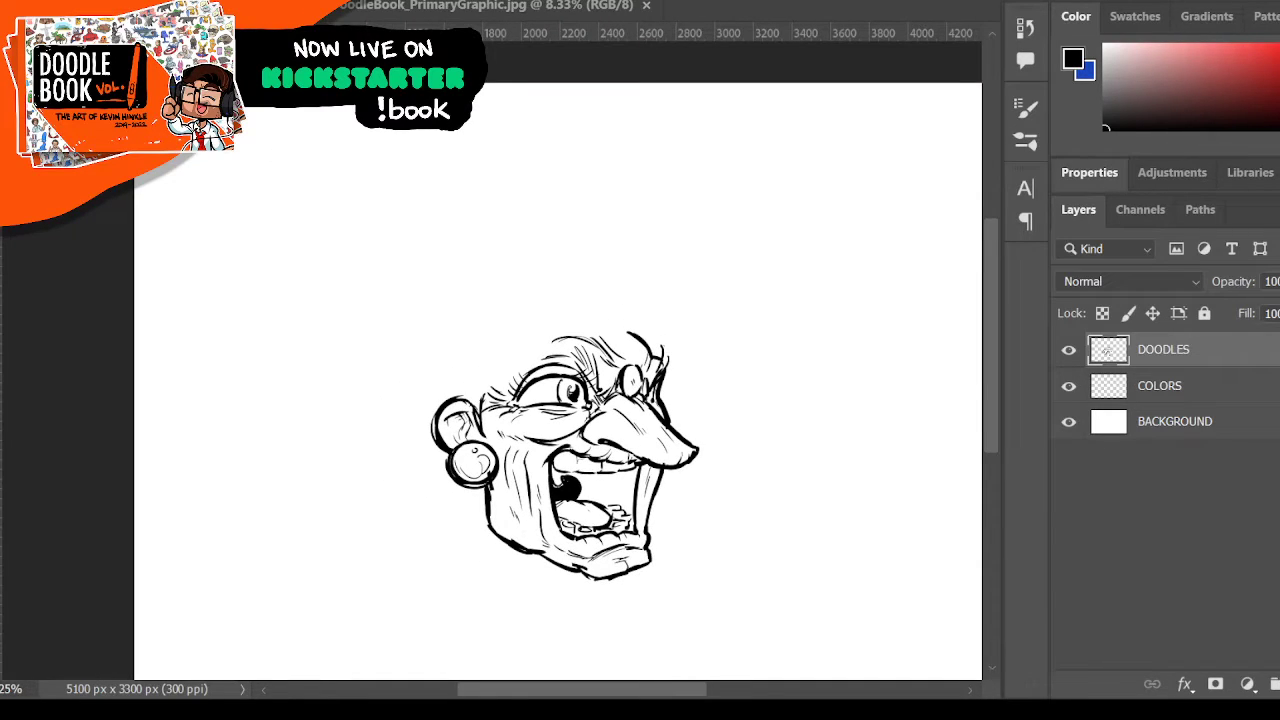
key("ctrl+shift+alt+n")
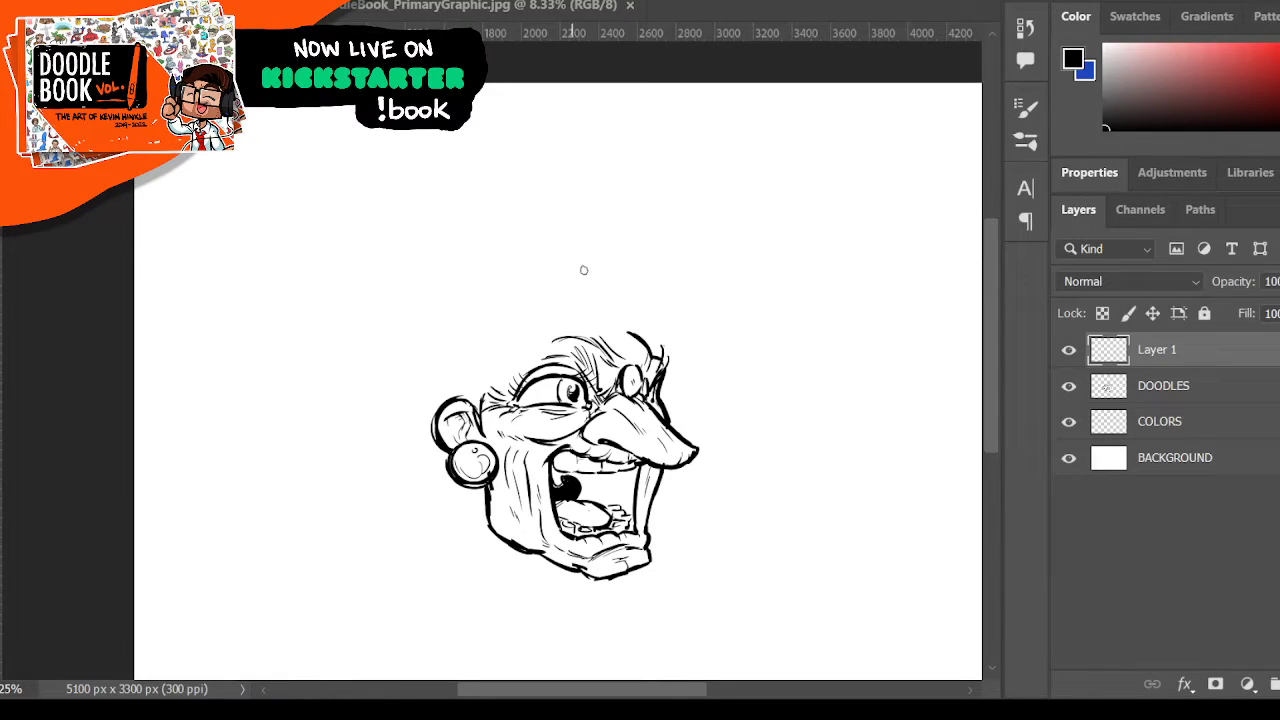
mouse_move(454, 396)
left_mouse_down()
mouse_move(504, 382)
mouse_move(597, 323)
mouse_move(618, 326)
left_mouse_up()
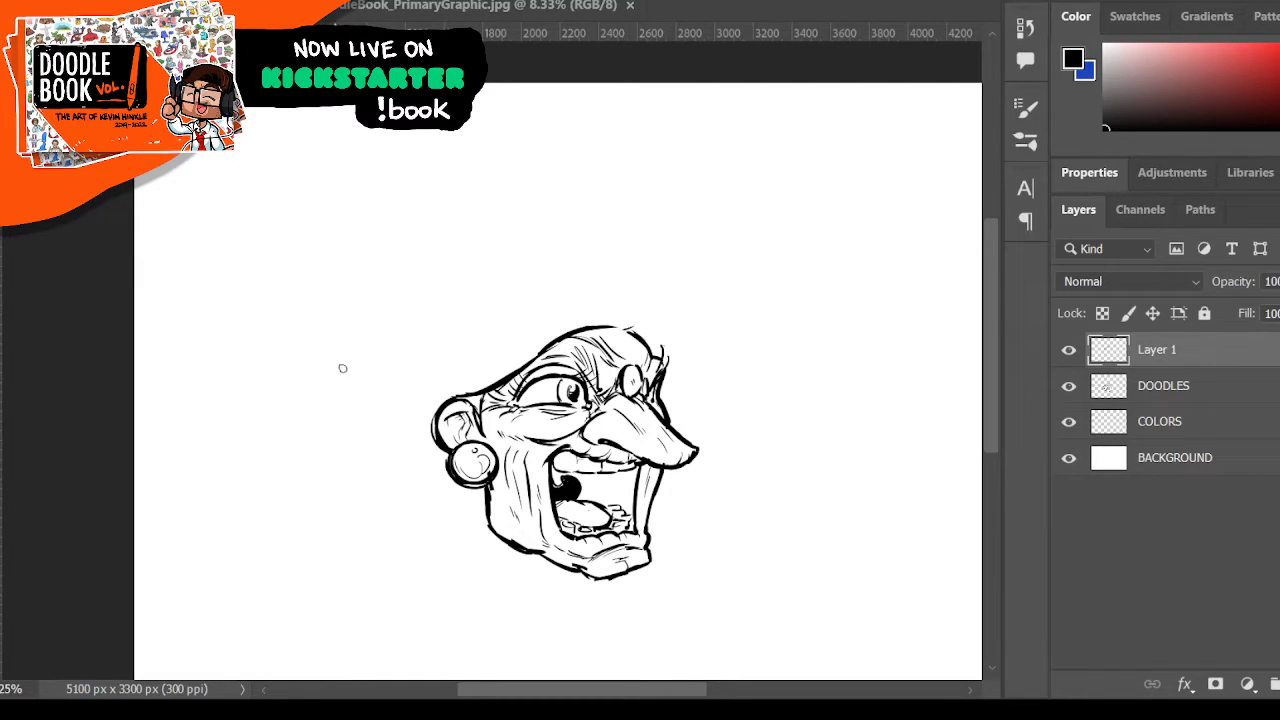
- Outline a huge puffed-up hairdo sweeping from behind the near ear, over the head, to beside the far eye
left_click_drag(323, 351, 370, 456)
mouse_move(322, 348)
left_mouse_down()
mouse_move(376, 460)
mouse_move(414, 465)
left_mouse_up()
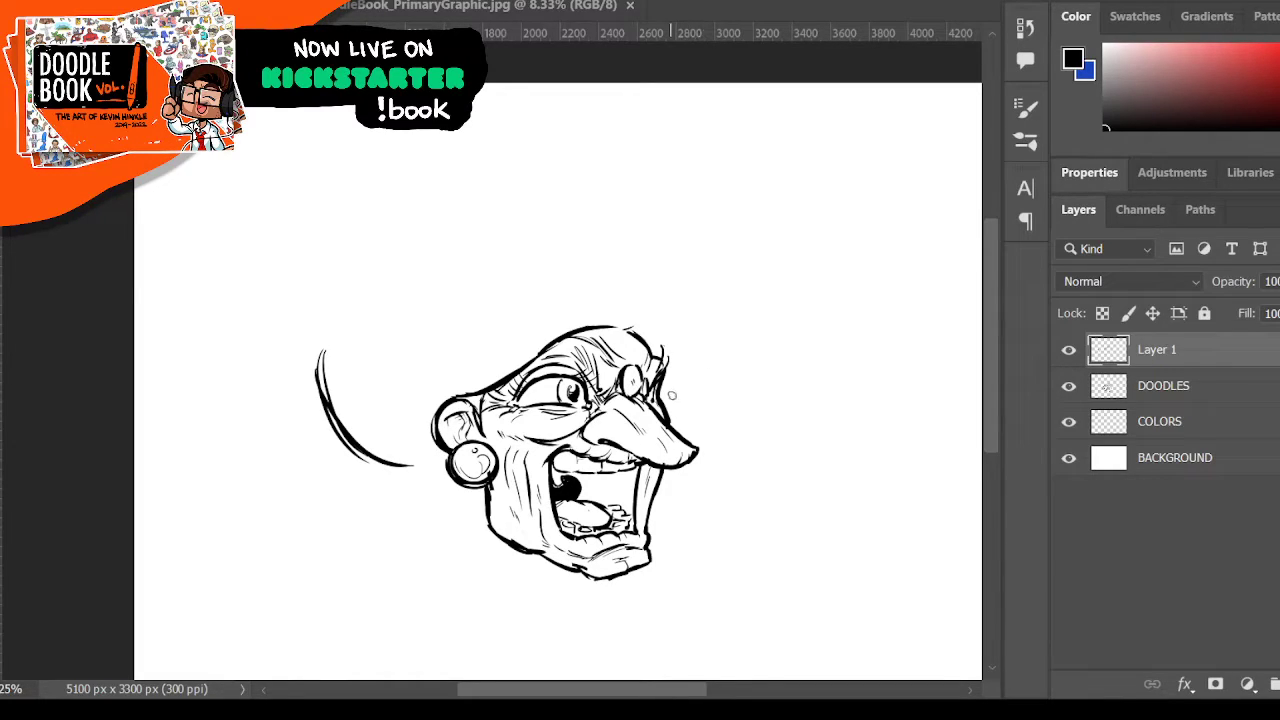
left_click_drag(658, 402, 718, 322)
mouse_move(325, 382)
left_mouse_down()
mouse_move(343, 325)
mouse_move(327, 343)
mouse_move(528, 184)
left_mouse_up()
mouse_move(452, 248)
left_mouse_down()
mouse_move(594, 196)
mouse_move(728, 292)
left_mouse_up()
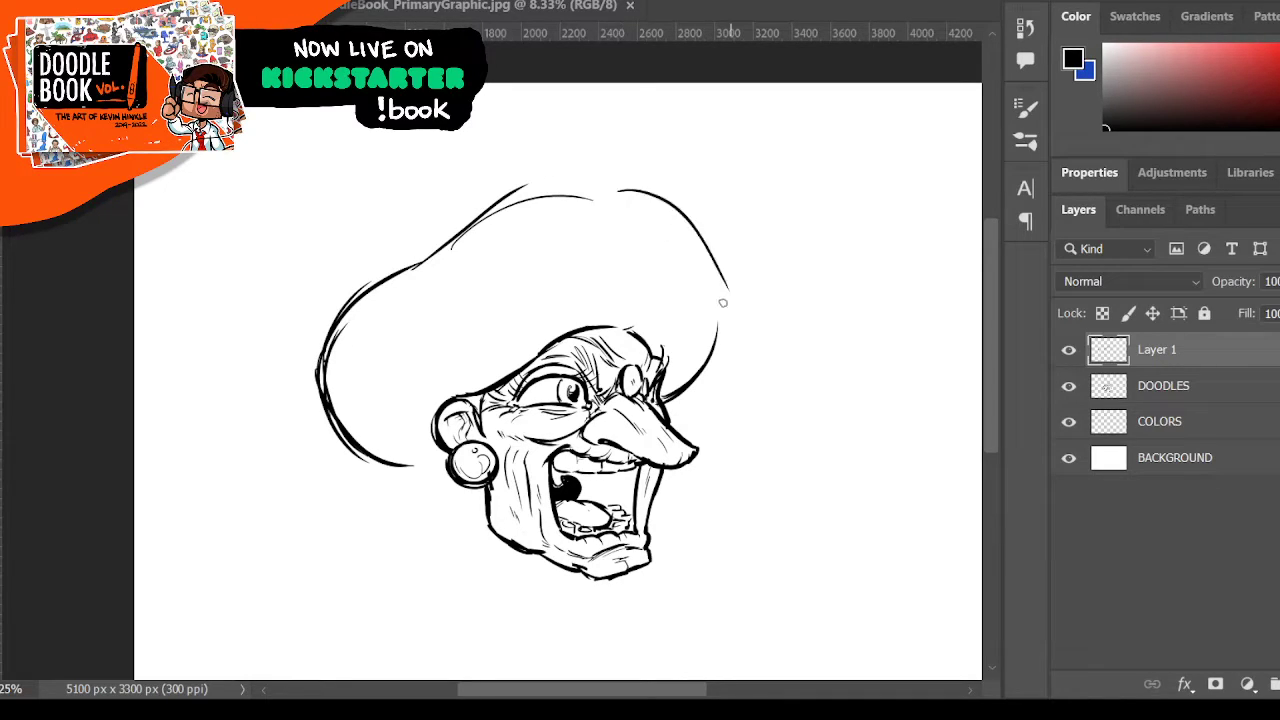
left_click_drag(692, 234, 714, 357)
left_click_drag(729, 289, 696, 389)
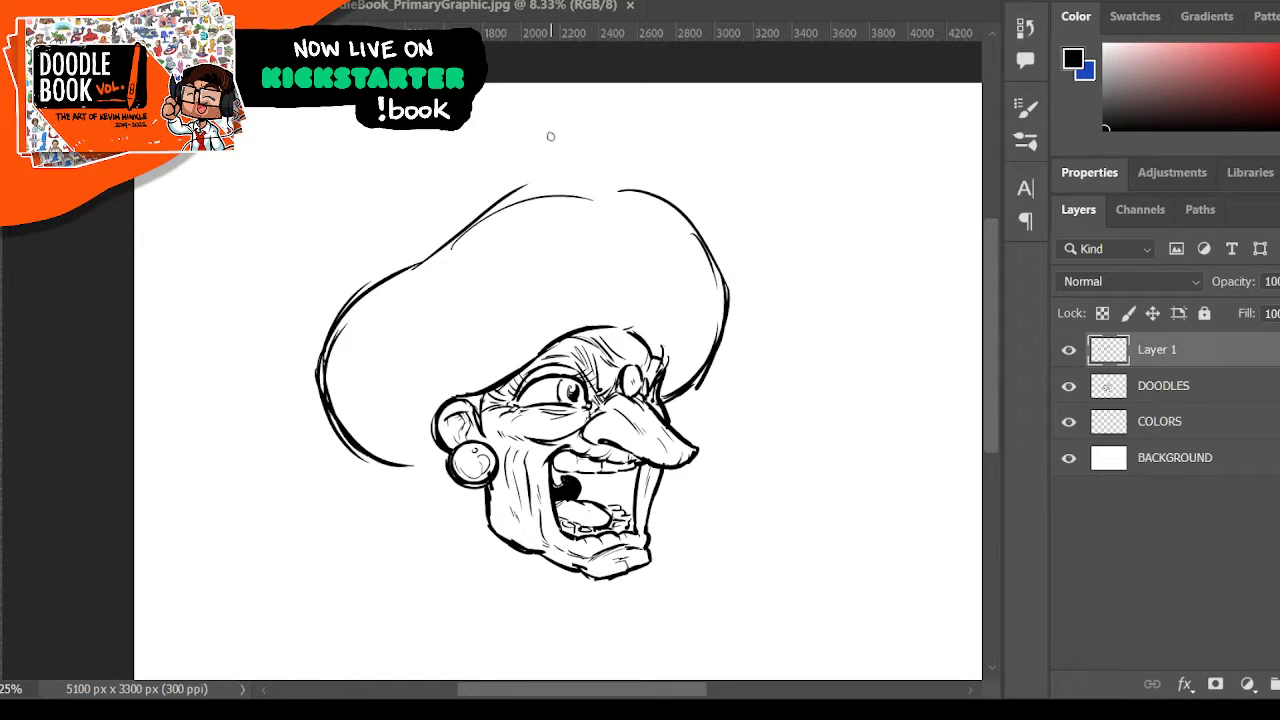
- Draw curved hair strands fanning up from the forehead into the front bulge of the hairdo
left_click_drag(626, 238, 612, 329)
mouse_move(614, 328)
left_mouse_down()
mouse_move(646, 285)
mouse_move(645, 203)
left_mouse_up()
mouse_move(628, 324)
left_mouse_down()
mouse_move(674, 243)
mouse_move(670, 209)
left_mouse_up()
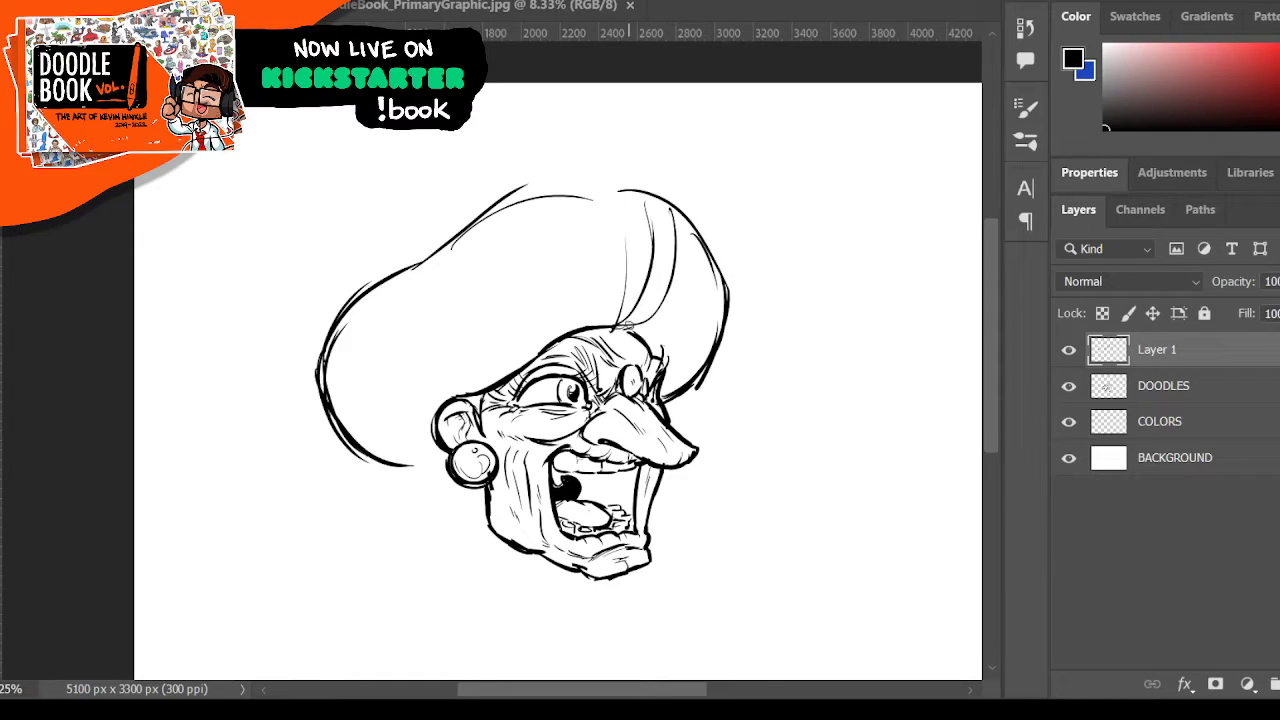
mouse_move(700, 262)
left_mouse_down()
mouse_move(679, 318)
mouse_move(706, 270)
mouse_move(683, 318)
mouse_move(719, 290)
mouse_move(640, 334)
left_mouse_up()
left_click_drag(714, 288, 644, 342)
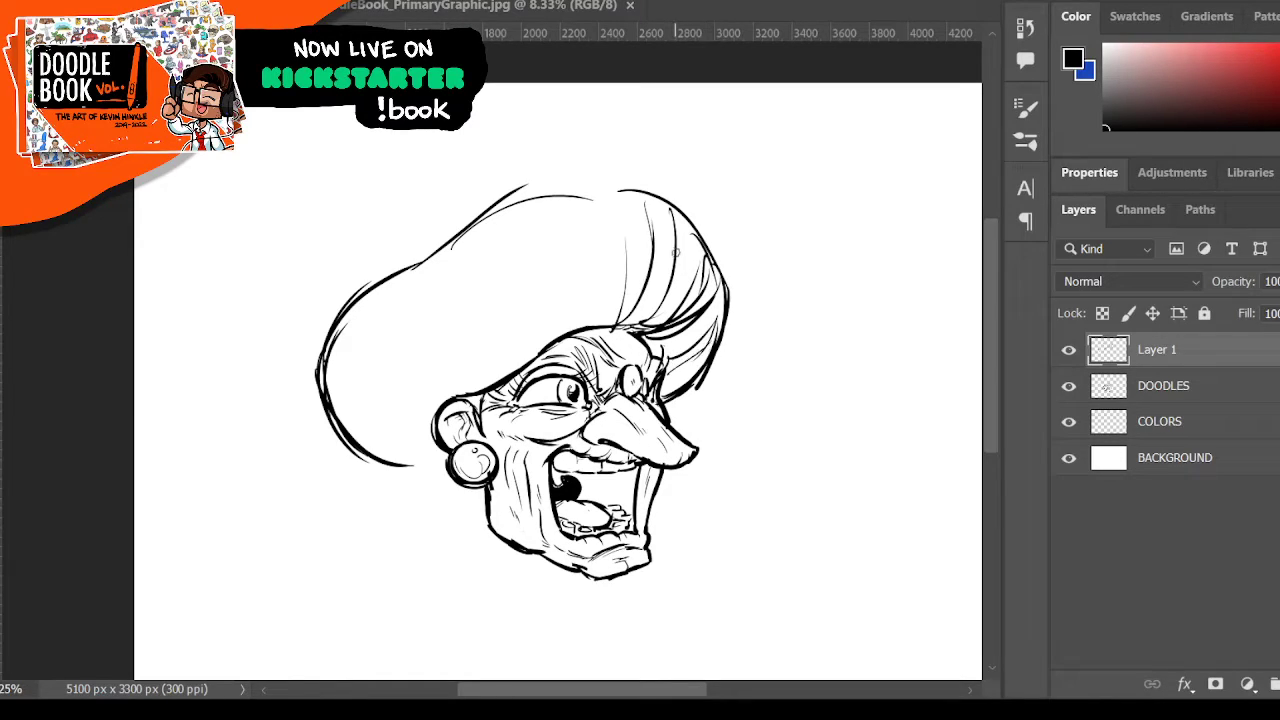
- Draw curved strands and short hatching across the back of the hairdo, converging on the hairline and near ear
mouse_move(506, 370)
left_mouse_down()
mouse_move(468, 265)
mouse_move(542, 352)
left_mouse_up()
left_click_drag(481, 243, 546, 318)
left_click_drag(409, 308, 472, 390)
left_click_drag(380, 330, 466, 392)
left_click_drag(348, 376, 430, 418)
left_click_drag(350, 410, 434, 423)
left_click_drag(394, 440, 434, 437)
mouse_move(346, 320)
left_mouse_down()
mouse_move(380, 397)
mouse_move(364, 360)
mouse_move(366, 372)
left_mouse_up()
left_click_drag(408, 414, 436, 436)
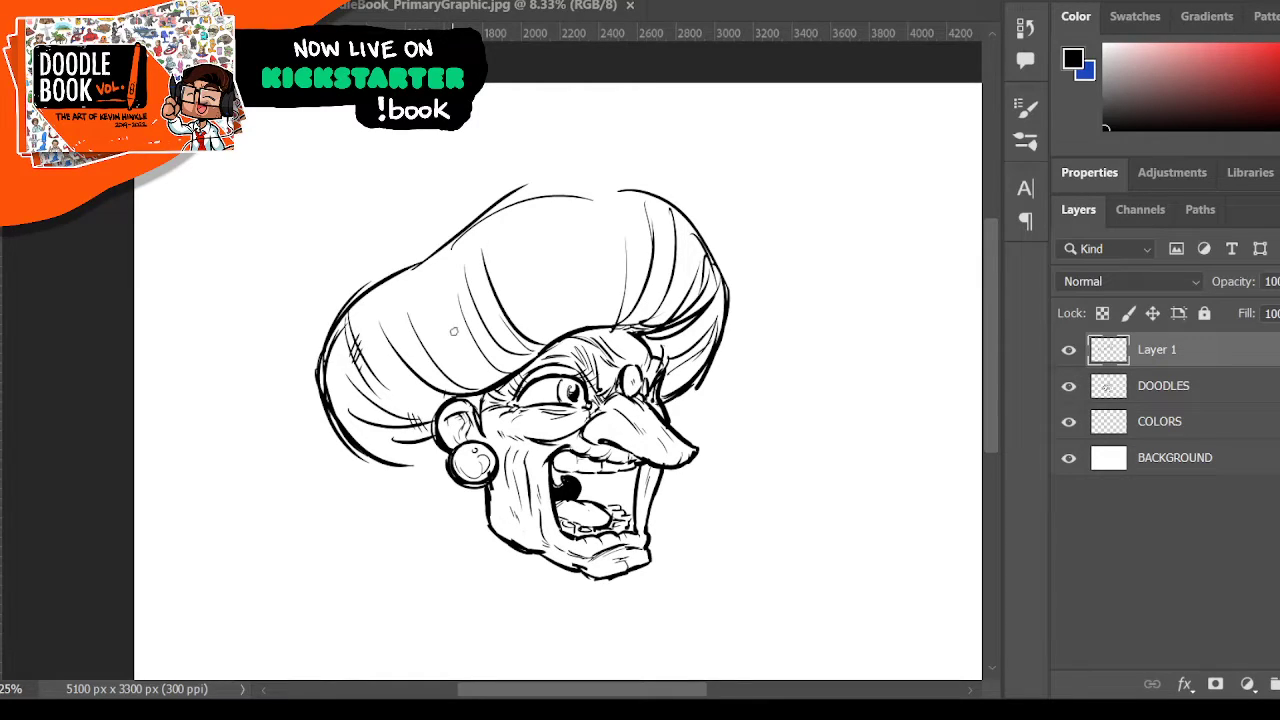
left_click_drag(350, 394, 438, 452)
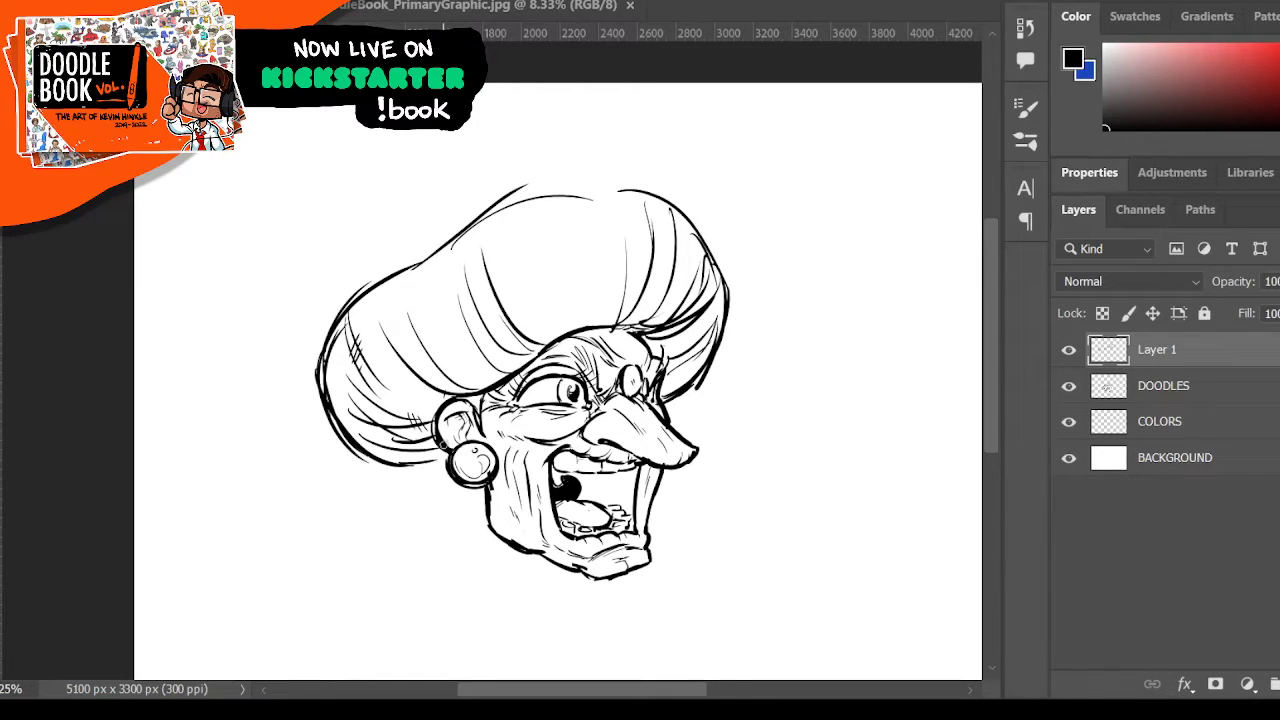
- Redraw the back contour of the hairdo slightly farther in and thicken its outline around the back and crown
mouse_move(322, 352)
left_mouse_down()
mouse_move(348, 457)
mouse_move(324, 359)
mouse_move(351, 441)
mouse_move(388, 461)
left_mouse_up()
mouse_move(331, 343)
left_mouse_down()
mouse_move(366, 443)
mouse_move(402, 449)
left_mouse_up()
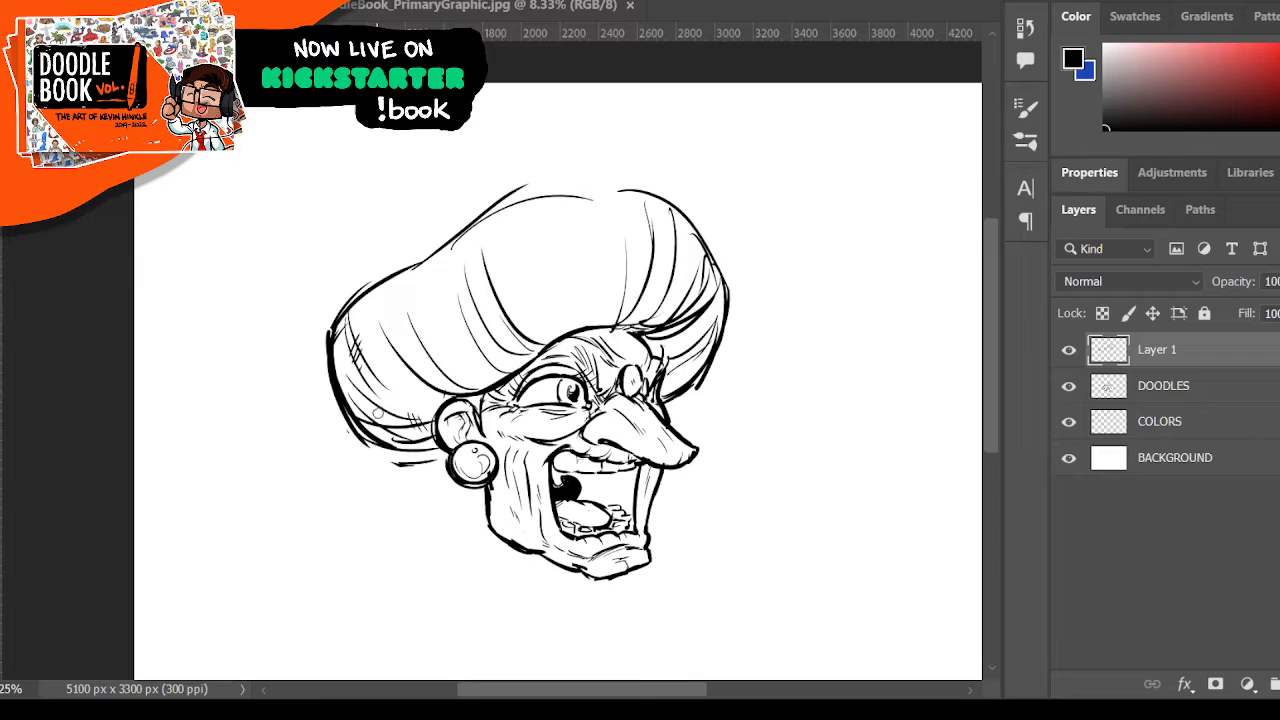
mouse_move(340, 410)
left_mouse_down()
mouse_move(395, 457)
mouse_move(430, 458)
left_mouse_up()
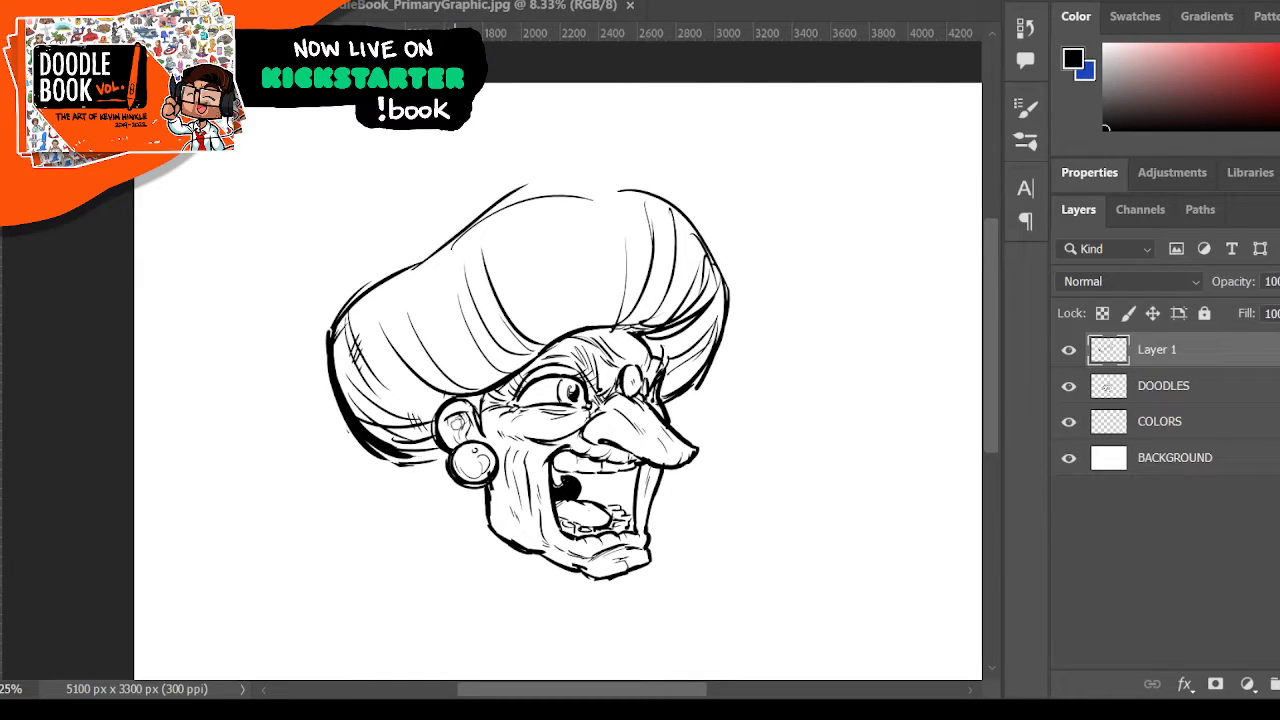
mouse_move(330, 360)
left_mouse_down()
mouse_move(346, 310)
mouse_move(406, 280)
mouse_move(498, 200)
mouse_move(656, 188)
left_mouse_up()
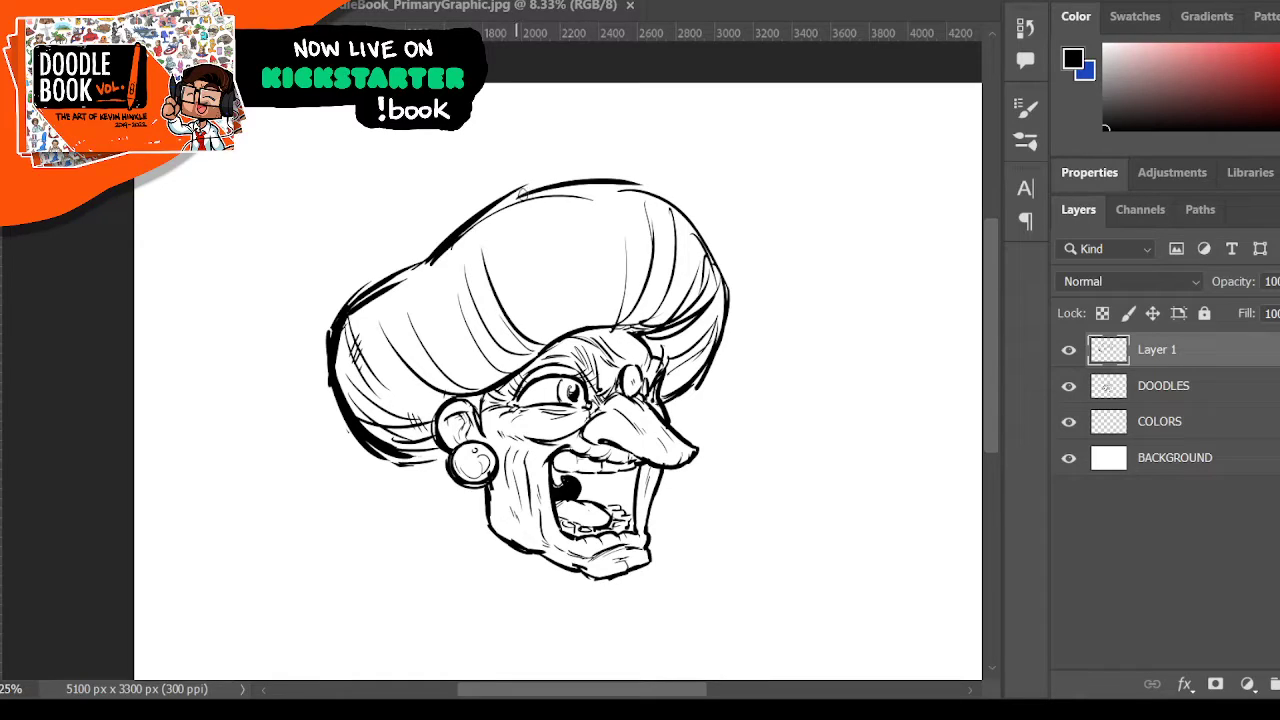
- Thicken the hairdo's outline around the front bulge, along the hairline above the forehead and at the lower back edge
mouse_move(523, 195)
left_mouse_down()
mouse_move(664, 190)
mouse_move(736, 298)
mouse_move(666, 403)
left_mouse_up()
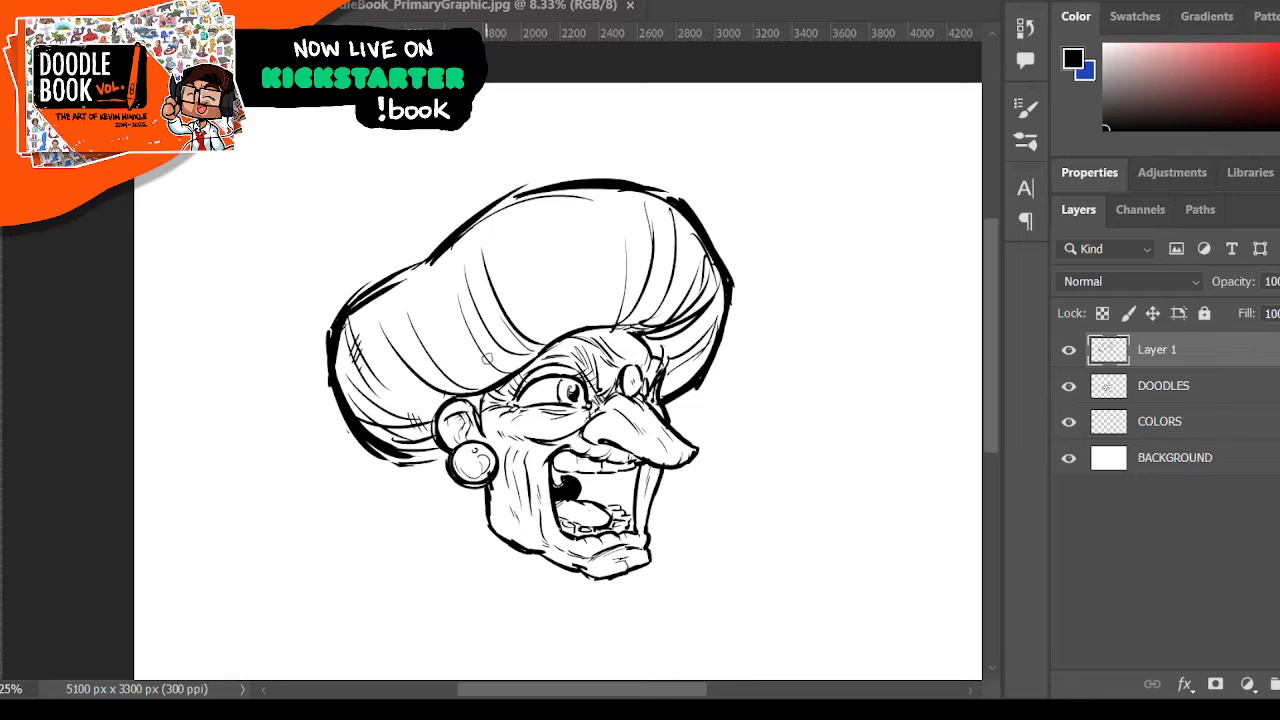
mouse_move(462, 401)
left_mouse_down()
mouse_move(626, 328)
mouse_move(659, 356)
left_mouse_up()
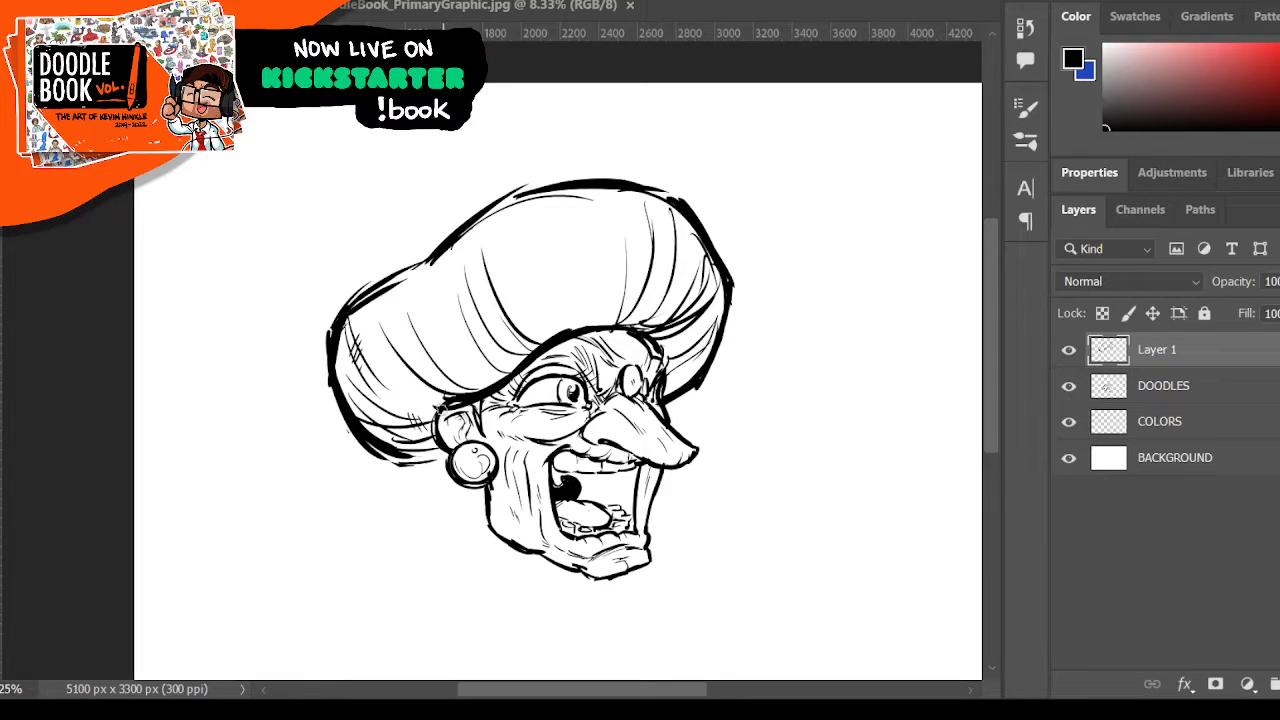
left_click_drag(423, 463, 450, 451)
- Add long curved strands across the back and middle of the hairdo, plus a short one beneath the front bulge
left_click_drag(413, 270, 479, 380)
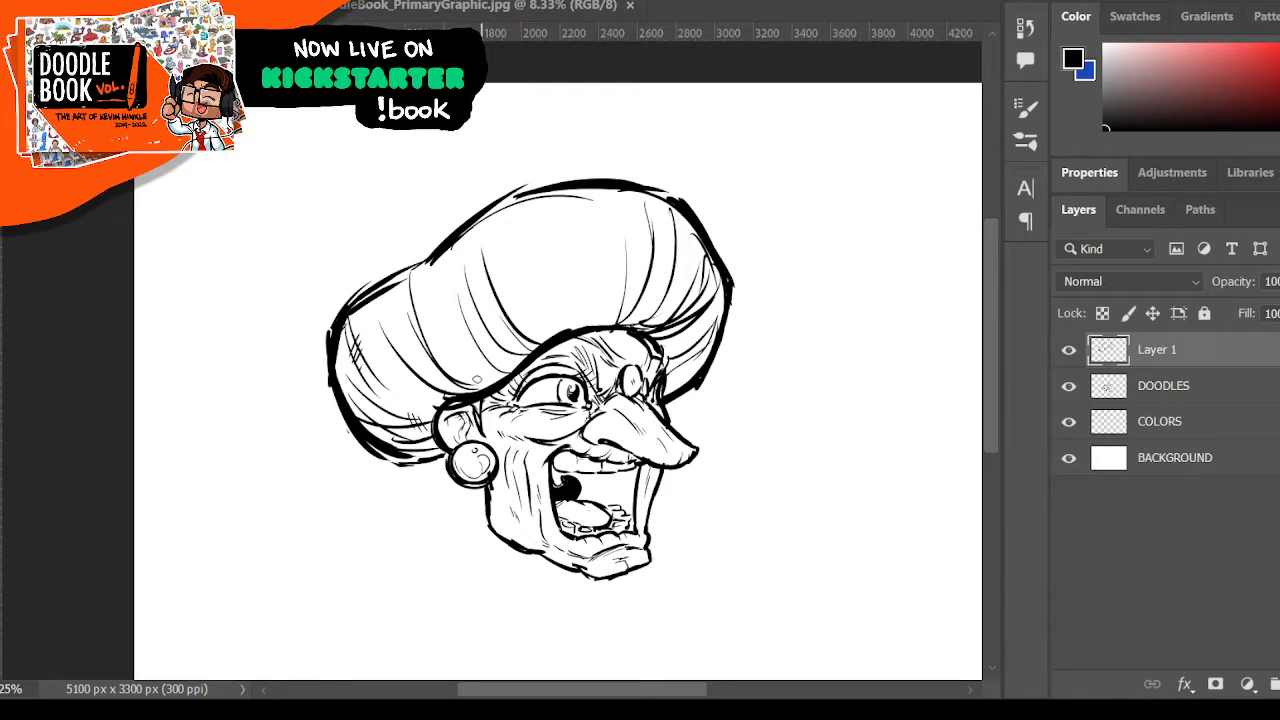
left_click_drag(417, 295, 487, 383)
left_click_drag(424, 262, 506, 385)
mouse_move(386, 302)
left_mouse_down()
mouse_move(448, 390)
mouse_move(436, 388)
left_mouse_up()
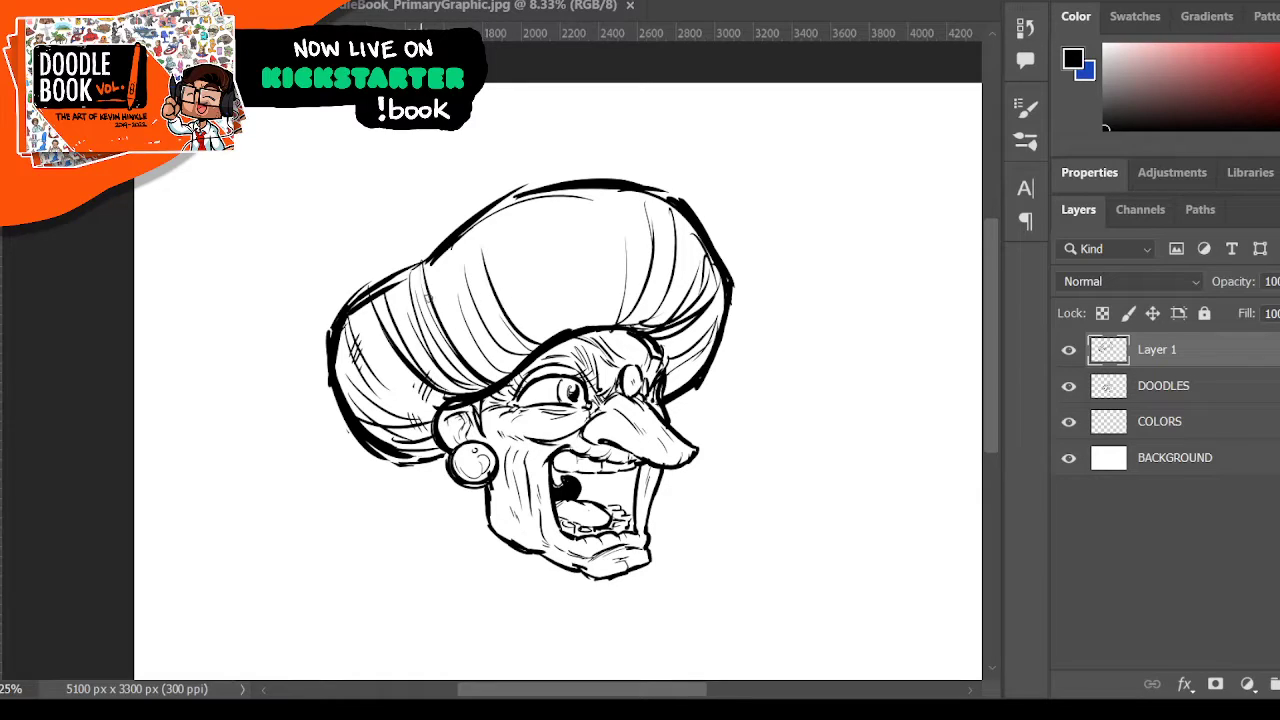
left_click_drag(438, 314, 490, 370)
left_click_drag(368, 330, 404, 396)
left_click_drag(501, 233, 550, 330)
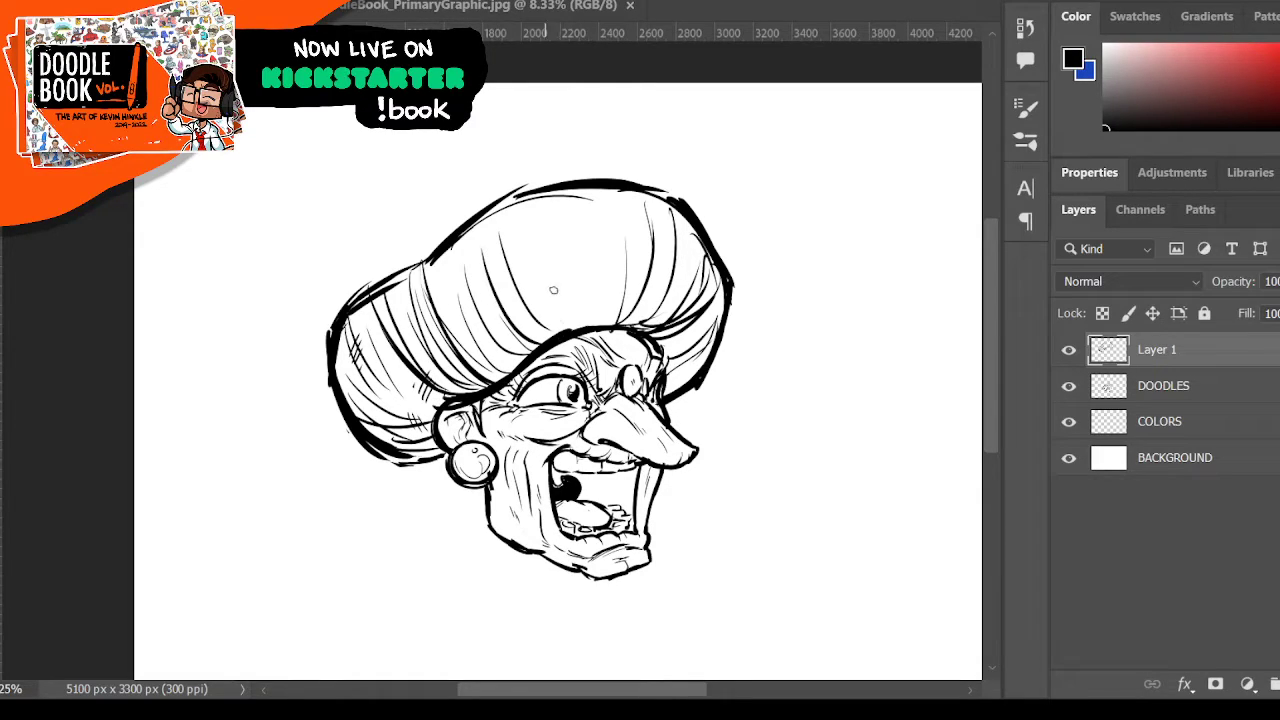
left_click_drag(666, 388, 688, 376)
- Refine the near ear's inner lines and the earring on Layer 1, and merge that layer into the DOODLES layer
scroll(744, 292, "down", 2)
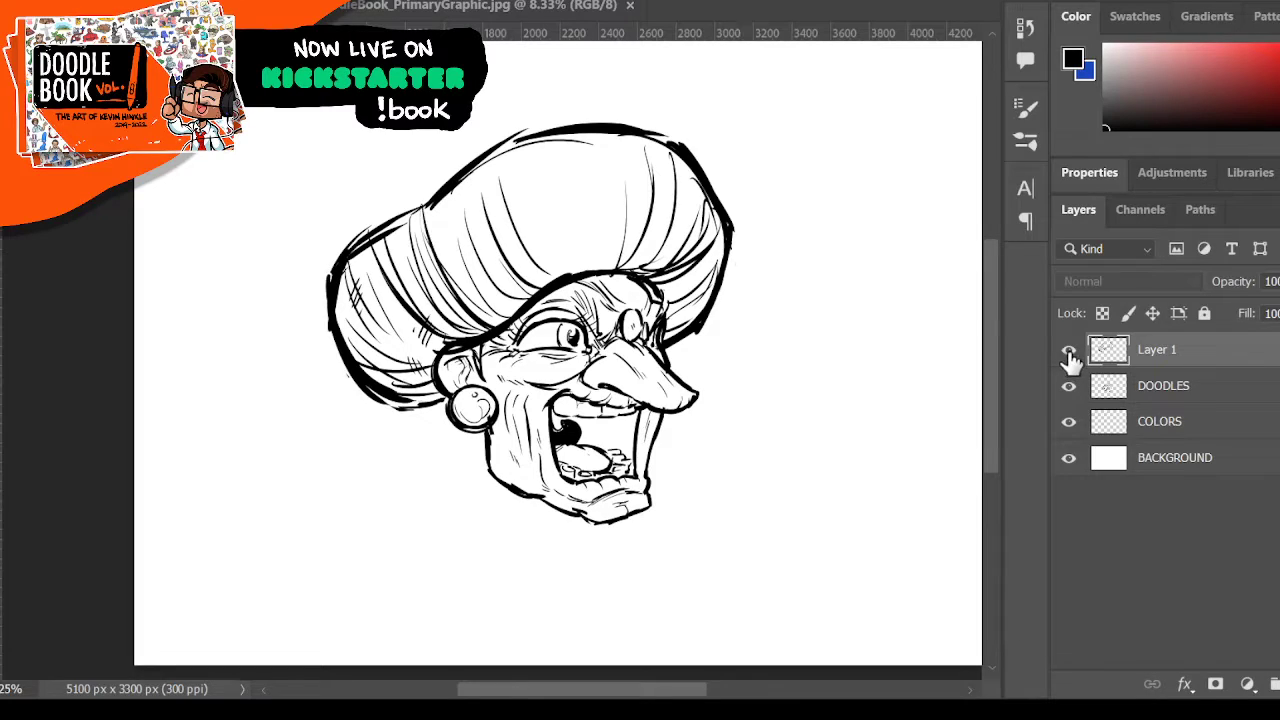
left_click(1197, 385)
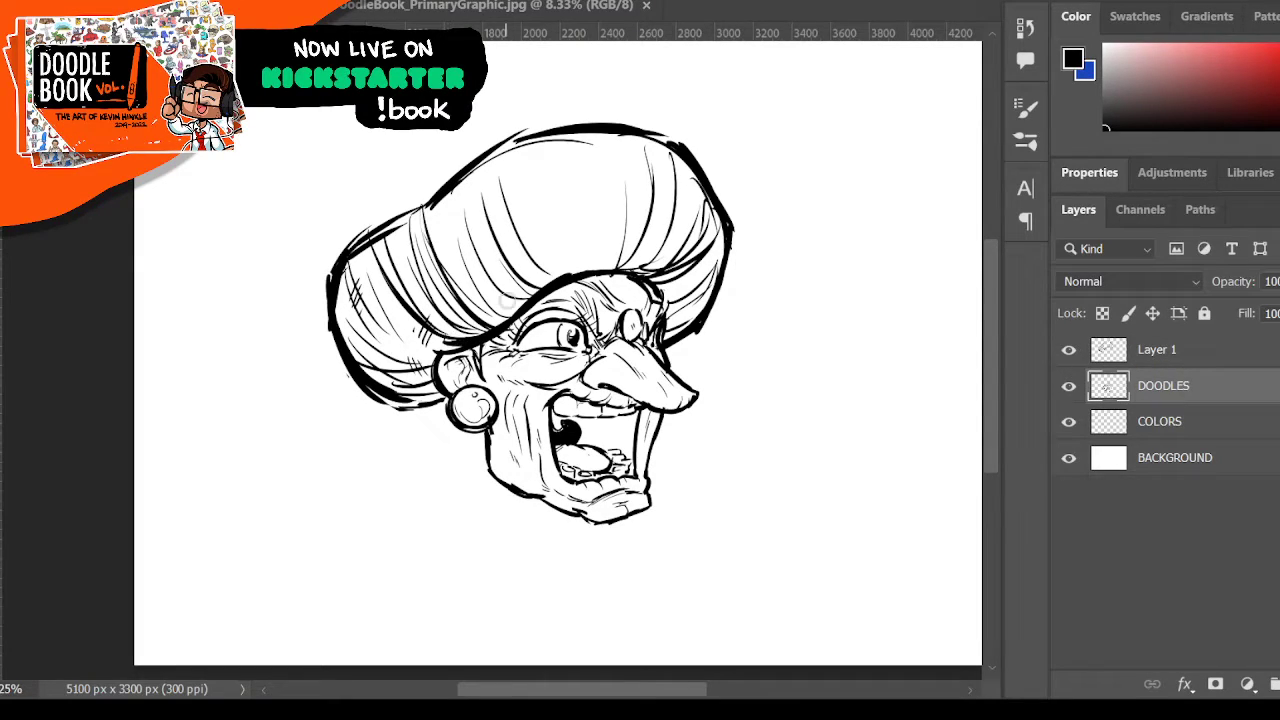
left_click(1165, 350)
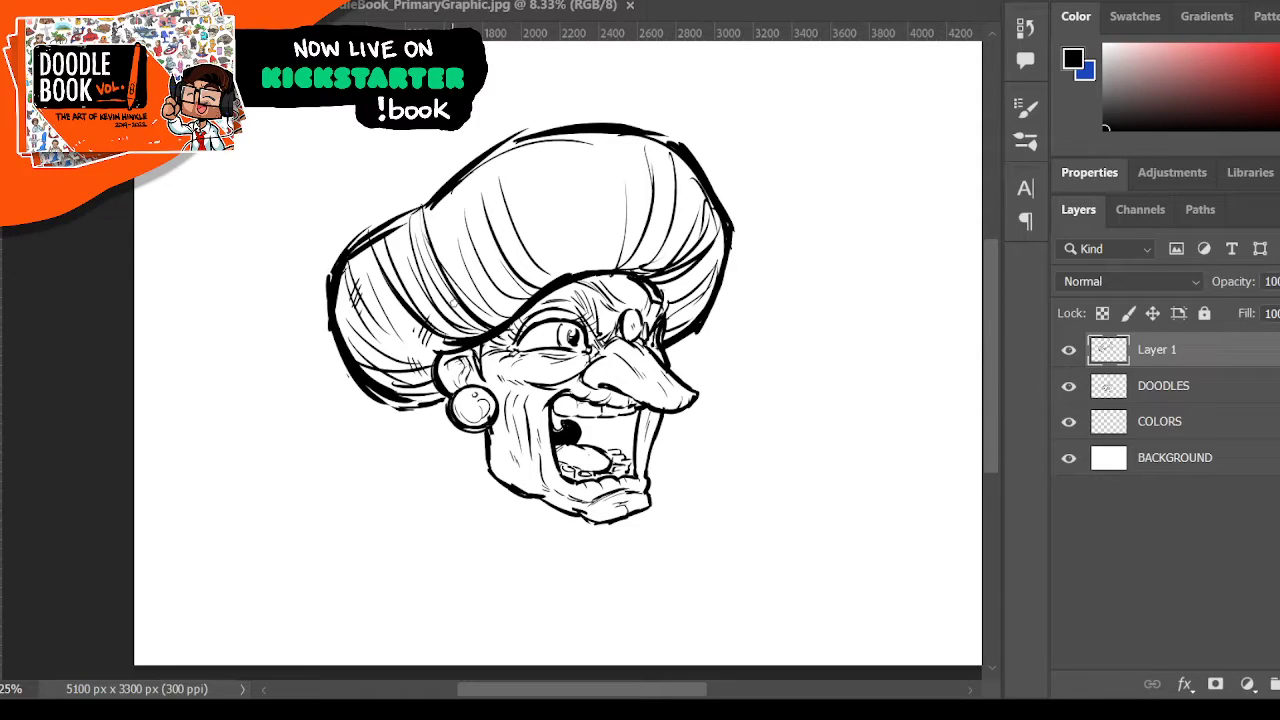
left_click_drag(454, 424, 486, 428)
mouse_move(452, 364)
left_mouse_down()
mouse_move(452, 381)
mouse_move(488, 387)
left_mouse_up()
mouse_move(485, 341)
left_mouse_down()
mouse_move(486, 385)
mouse_move(489, 338)
mouse_move(577, 315)
mouse_move(568, 324)
left_mouse_up()
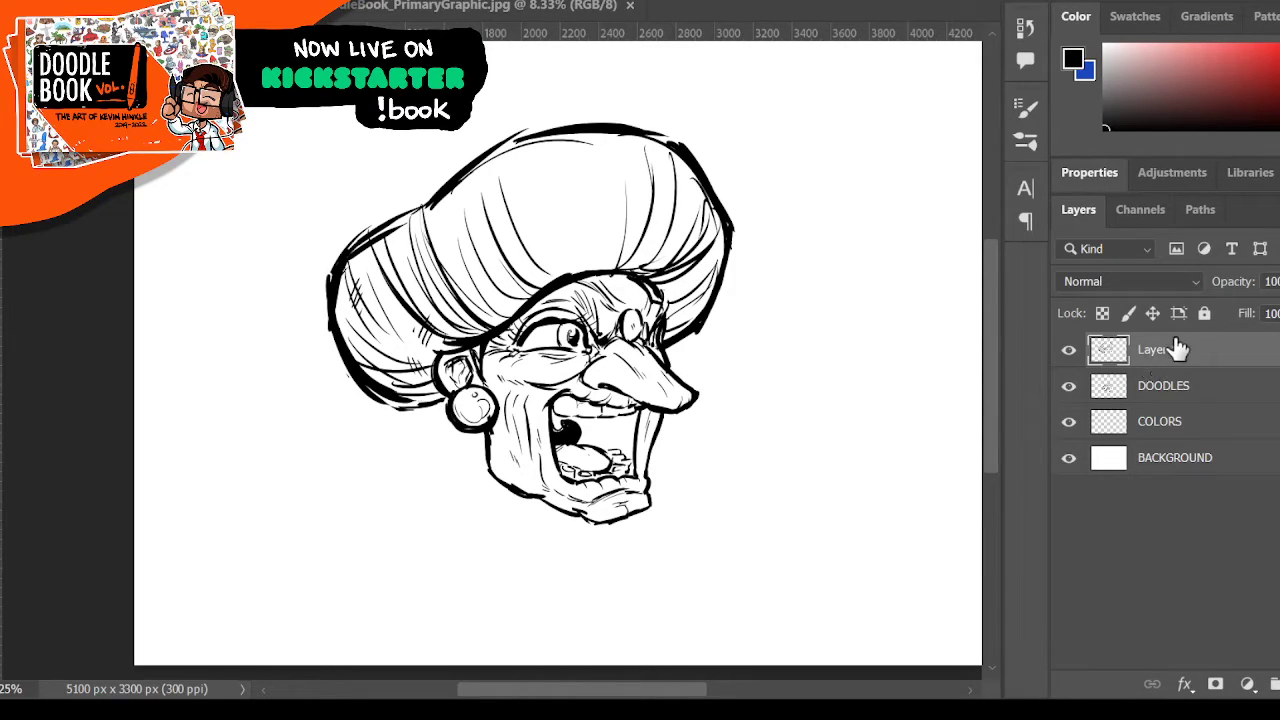
key("ctrl+e")
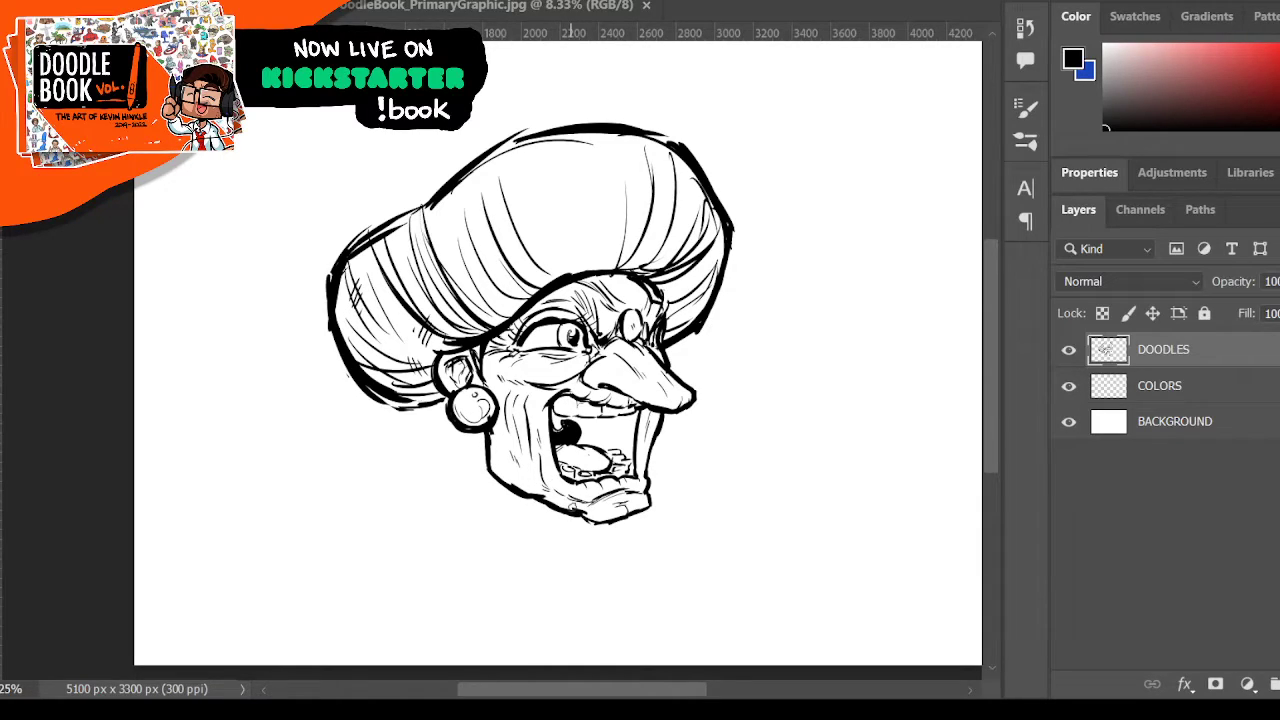
- Thicken the chin's outline and add fine strands to the upper middle of the hairdo
mouse_move(586, 516)
left_mouse_down()
mouse_move(626, 518)
mouse_move(650, 500)
mouse_move(626, 494)
left_mouse_up()
left_click_drag(545, 167, 562, 232)
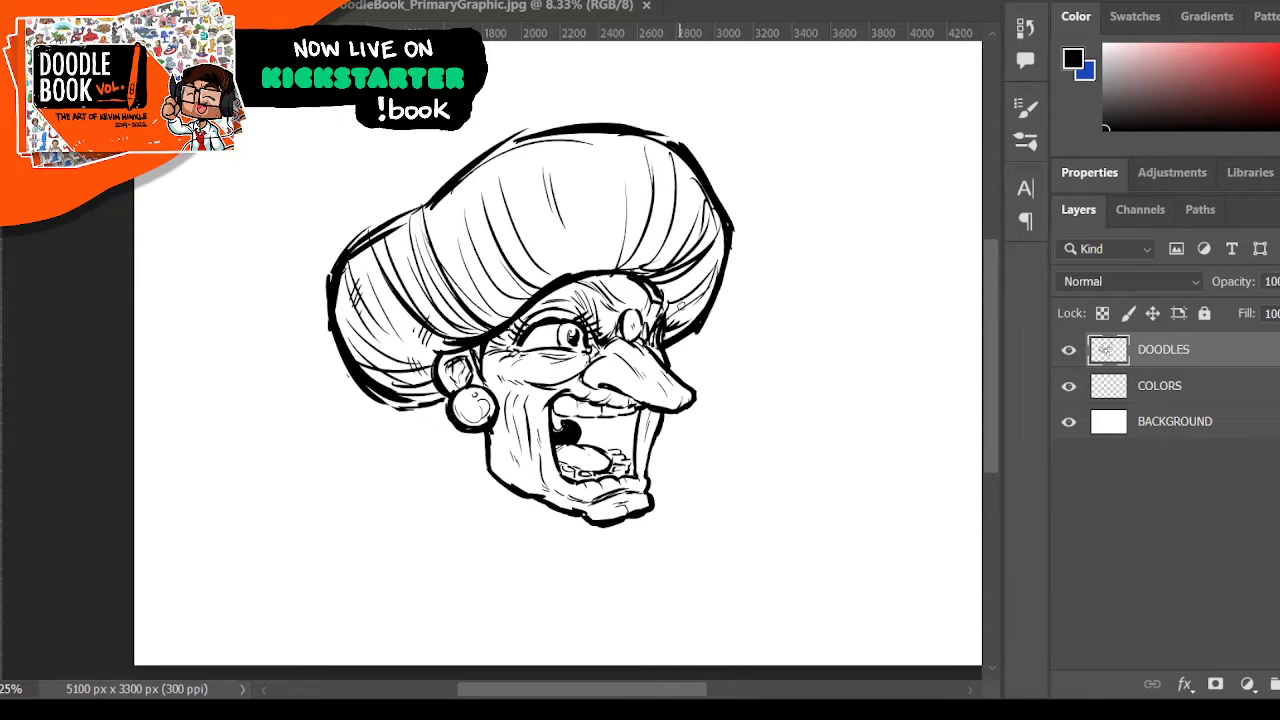
- Lasso the whole head, scale it down to about three quarters of its size, reposition it and deselect
scroll(664, 255, "down", 1)
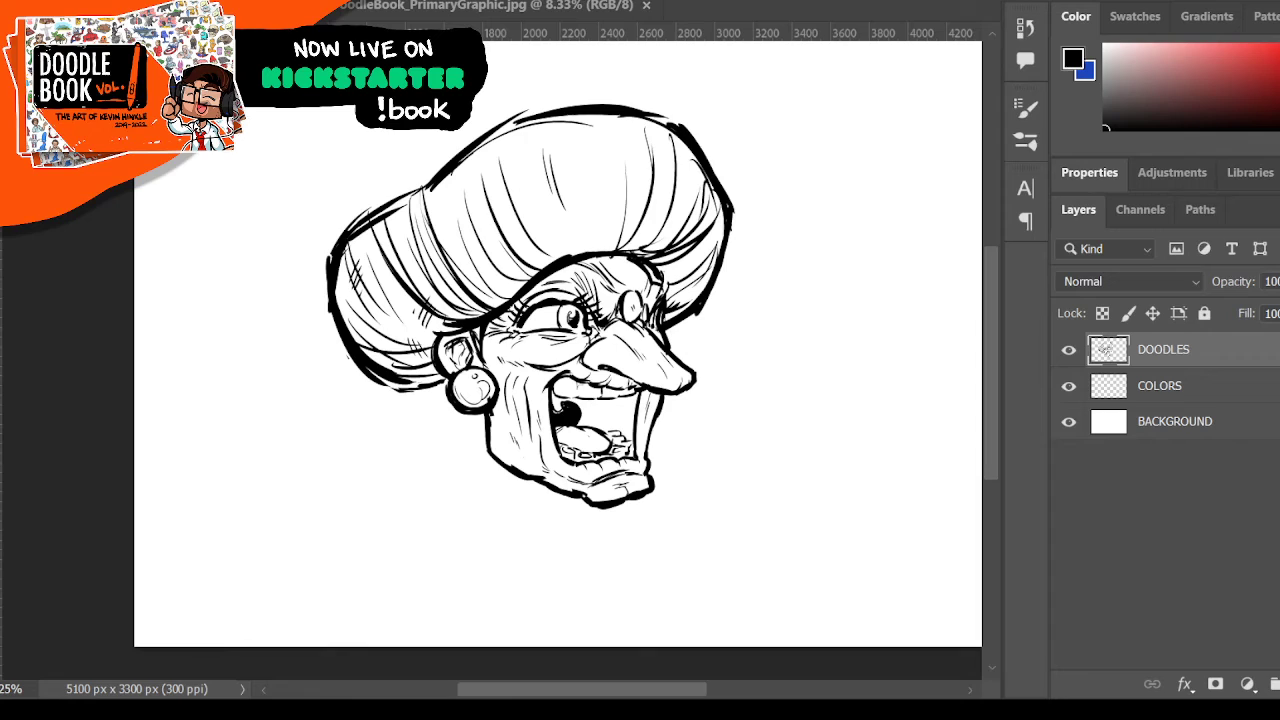
key("l")
mouse_move(352, 163)
left_mouse_down()
mouse_move(306, 374)
mouse_move(673, 543)
mouse_move(759, 120)
mouse_move(364, 196)
left_mouse_up()
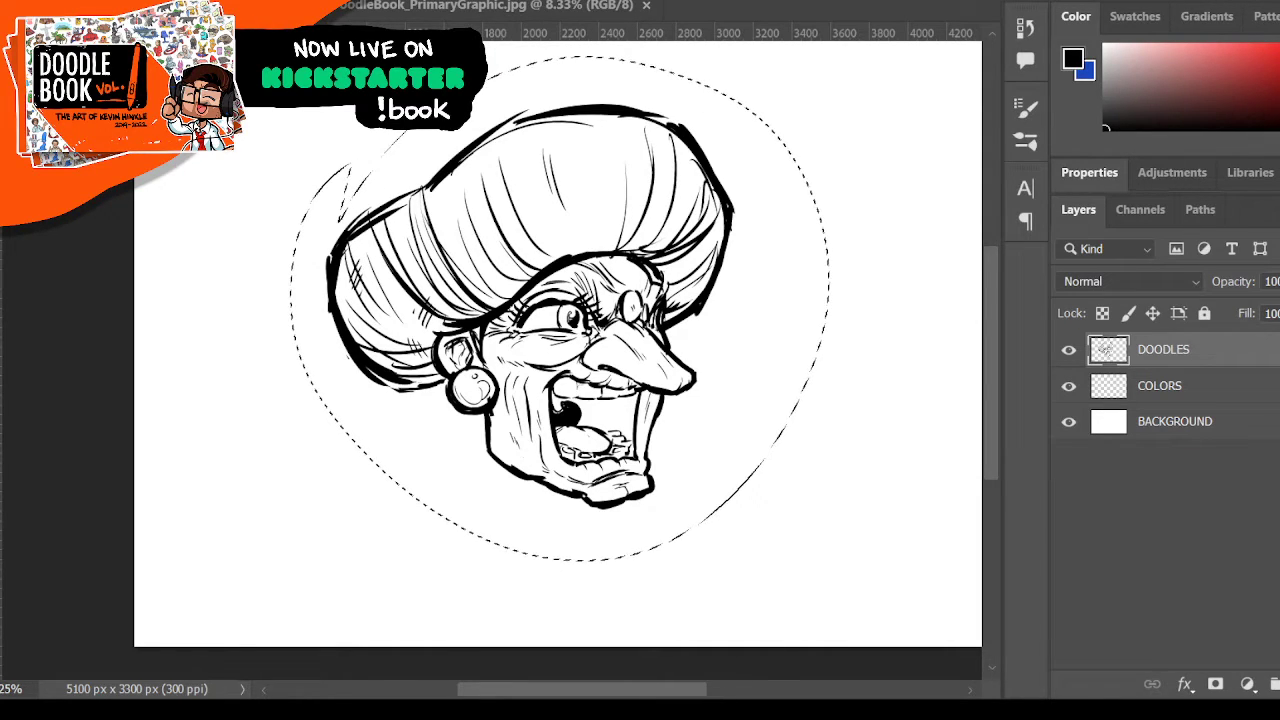
key("ctrl+t")
left_click_drag(828, 560, 673, 383)
left_click_drag(600, 141, 650, 151)
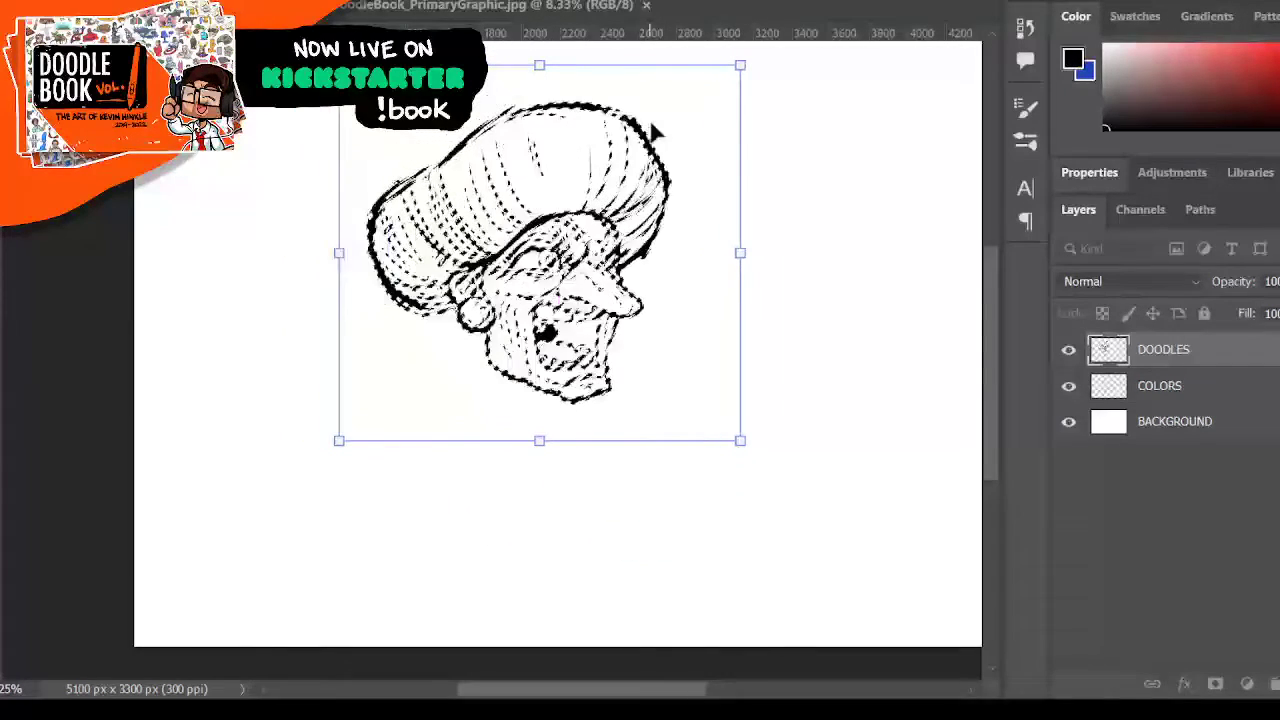
key("Return")
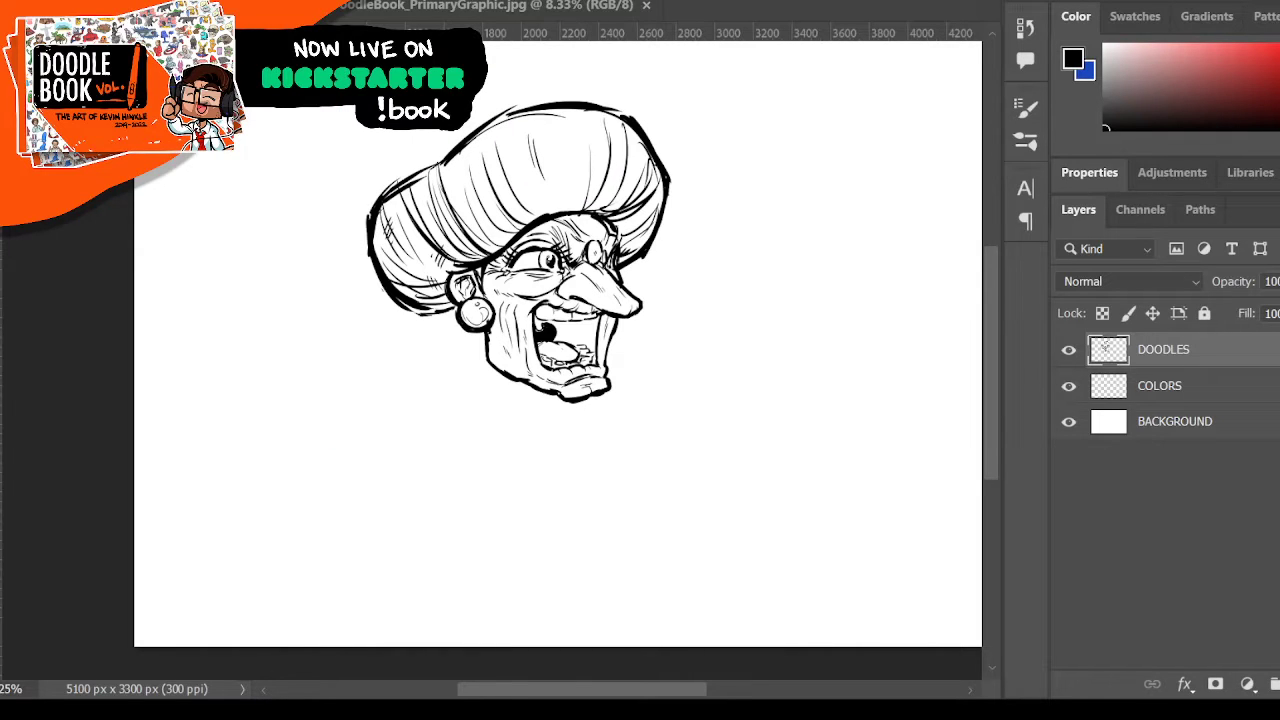
left_click(437, 466)
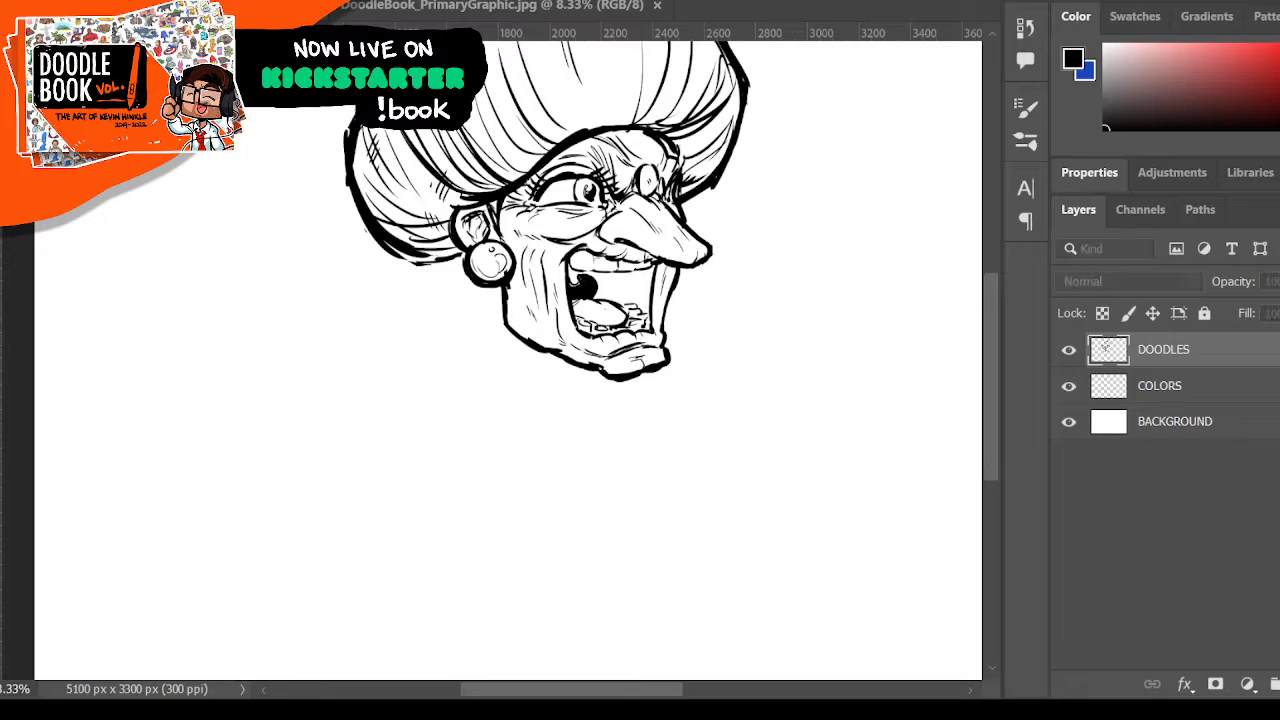
- Create a new layer above DOODLES and outline a puffed shoulder sleeve just below the earring, with a scalloped inner opening
key("ctrl+shift+alt+n")
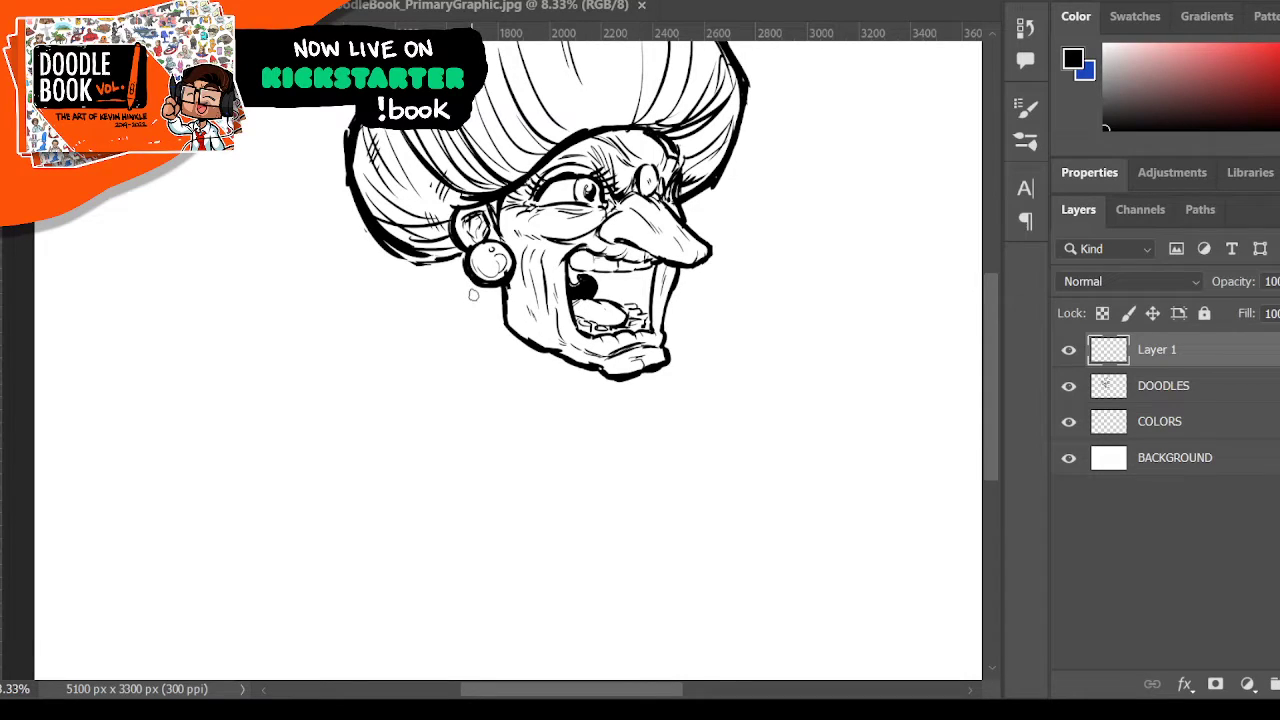
mouse_move(427, 304)
left_mouse_down()
mouse_move(408, 303)
mouse_move(390, 362)
mouse_move(430, 398)
left_mouse_up()
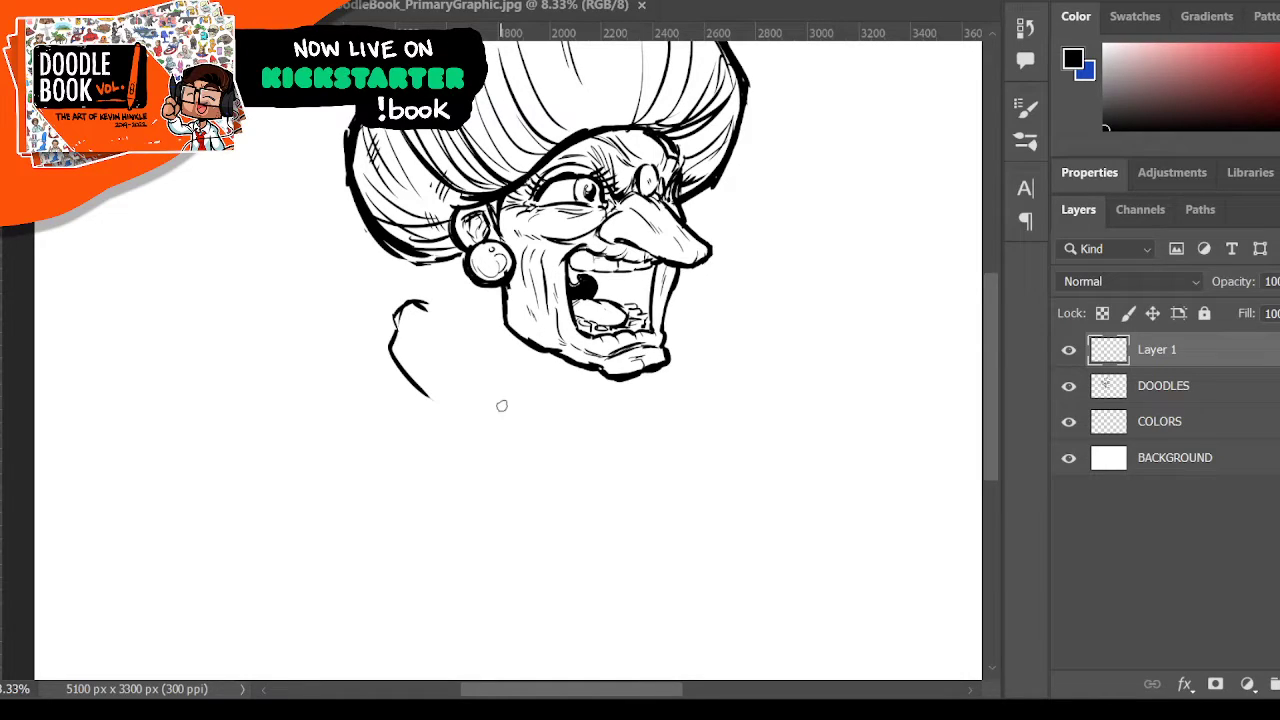
mouse_move(438, 313)
left_mouse_down()
mouse_move(465, 324)
mouse_move(478, 370)
left_mouse_up()
mouse_move(408, 328)
left_mouse_down()
mouse_move(405, 381)
mouse_move(449, 382)
mouse_move(438, 340)
mouse_move(480, 351)
mouse_move(419, 365)
mouse_move(408, 380)
mouse_move(435, 399)
left_mouse_up()
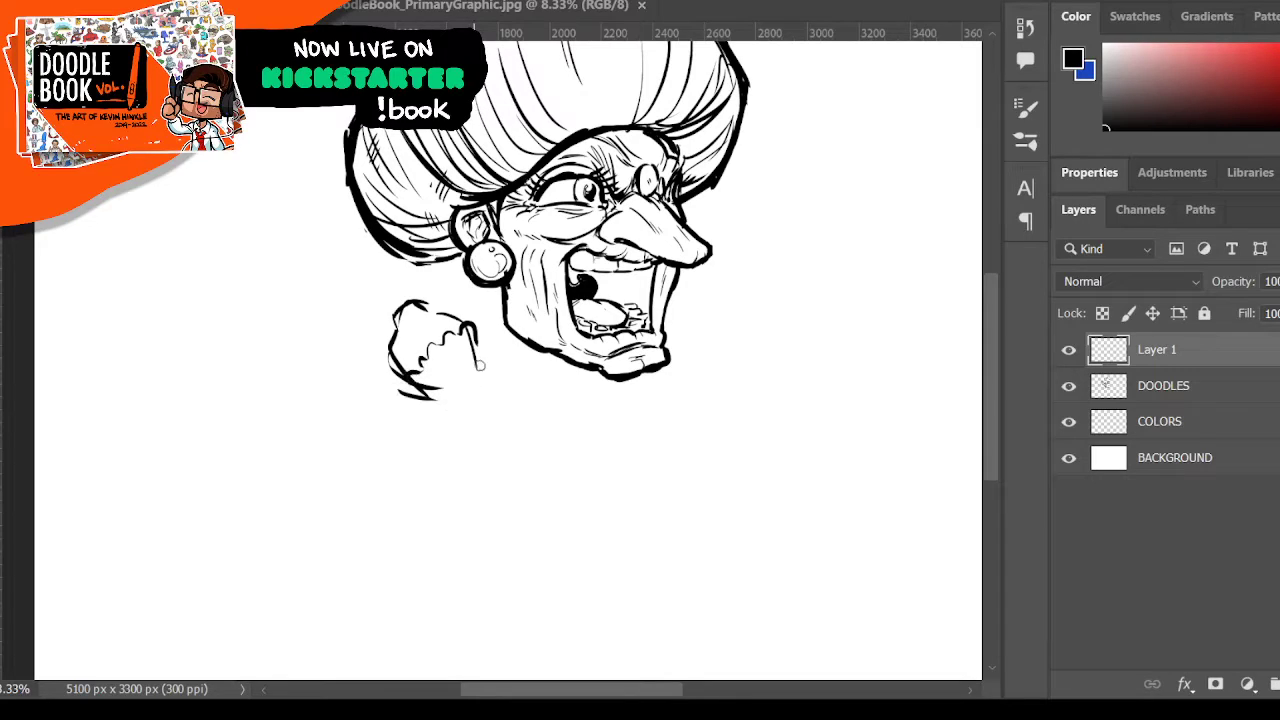
left_click_drag(467, 334, 503, 380)
mouse_move(400, 306)
left_mouse_down()
mouse_move(441, 285)
mouse_move(491, 364)
left_mouse_up()
left_click_drag(485, 299, 499, 381)
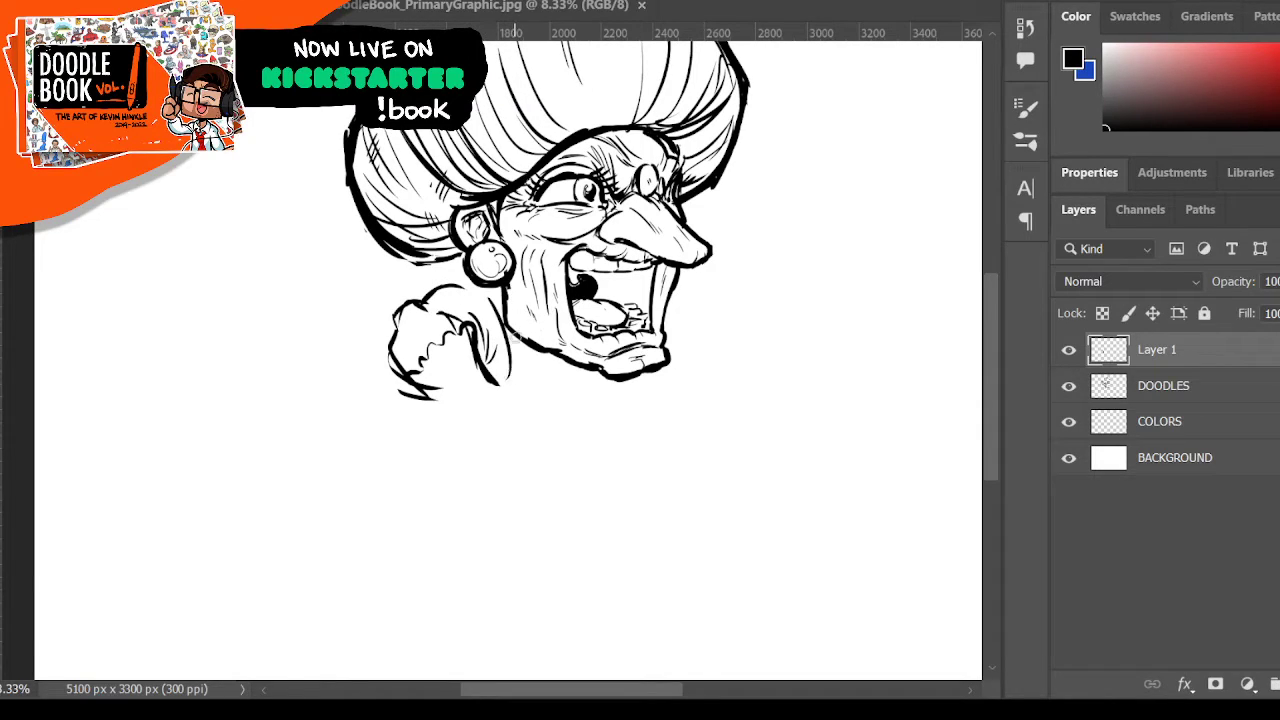
left_click_drag(501, 304, 507, 378)
left_click_drag(487, 374, 450, 403)
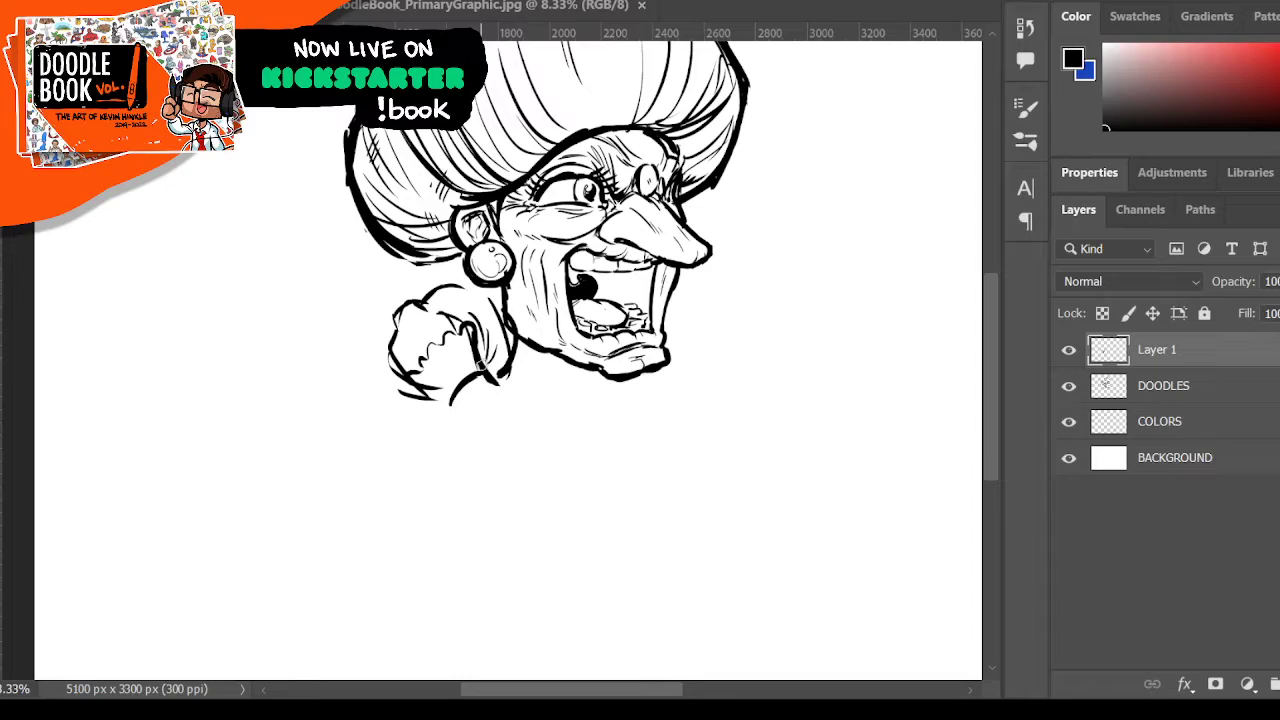
- Fill the sleeve's inner opening with black and hatched folds, and draw a dark curly frill around the neck behind the earring
mouse_move(449, 338)
left_mouse_down()
mouse_move(464, 372)
mouse_move(451, 350)
mouse_move(457, 374)
mouse_move(434, 352)
mouse_move(424, 390)
mouse_move(448, 405)
mouse_move(434, 352)
mouse_move(450, 342)
mouse_move(440, 398)
left_mouse_up()
mouse_move(506, 284)
left_mouse_down()
mouse_move(545, 338)
mouse_move(536, 380)
left_mouse_up()
mouse_move(482, 264)
left_mouse_down()
mouse_move(432, 276)
mouse_move(420, 294)
mouse_move(488, 292)
mouse_move(532, 354)
left_mouse_up()
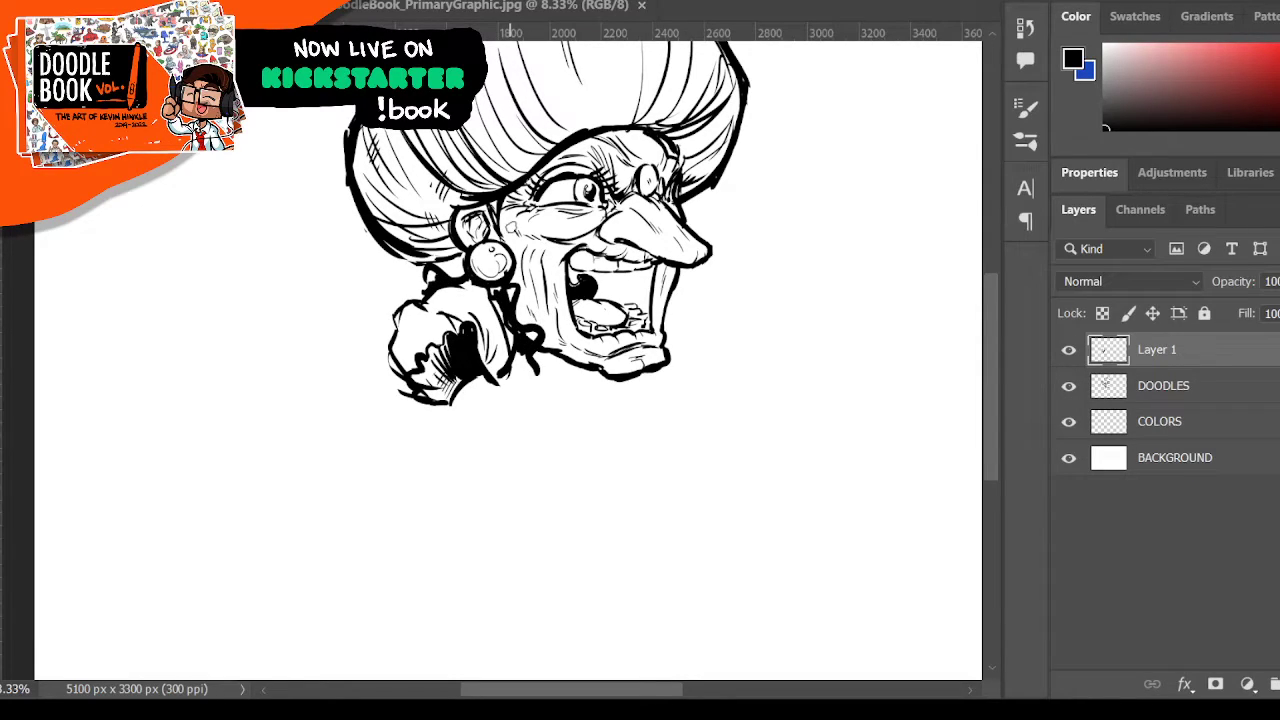
mouse_move(455, 264)
left_mouse_down()
mouse_move(502, 288)
mouse_move(480, 268)
mouse_move(452, 264)
mouse_move(517, 318)
left_mouse_up()
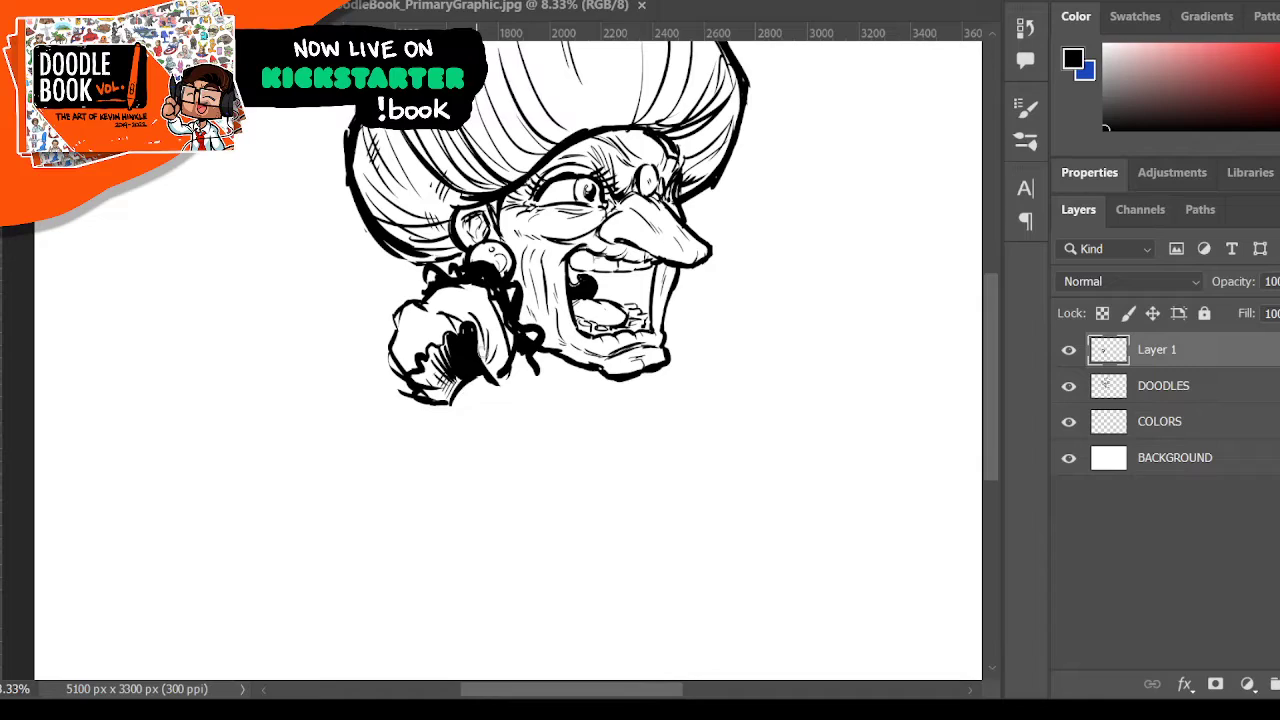
- Draw a short tapering forearm hanging from the puffed sleeve, with fine contour lines and small round shapes at its end
mouse_move(459, 409)
left_mouse_down()
mouse_move(459, 443)
mouse_move(457, 423)
mouse_move(505, 425)
mouse_move(488, 452)
left_mouse_up()
left_click_drag(492, 380, 520, 437)
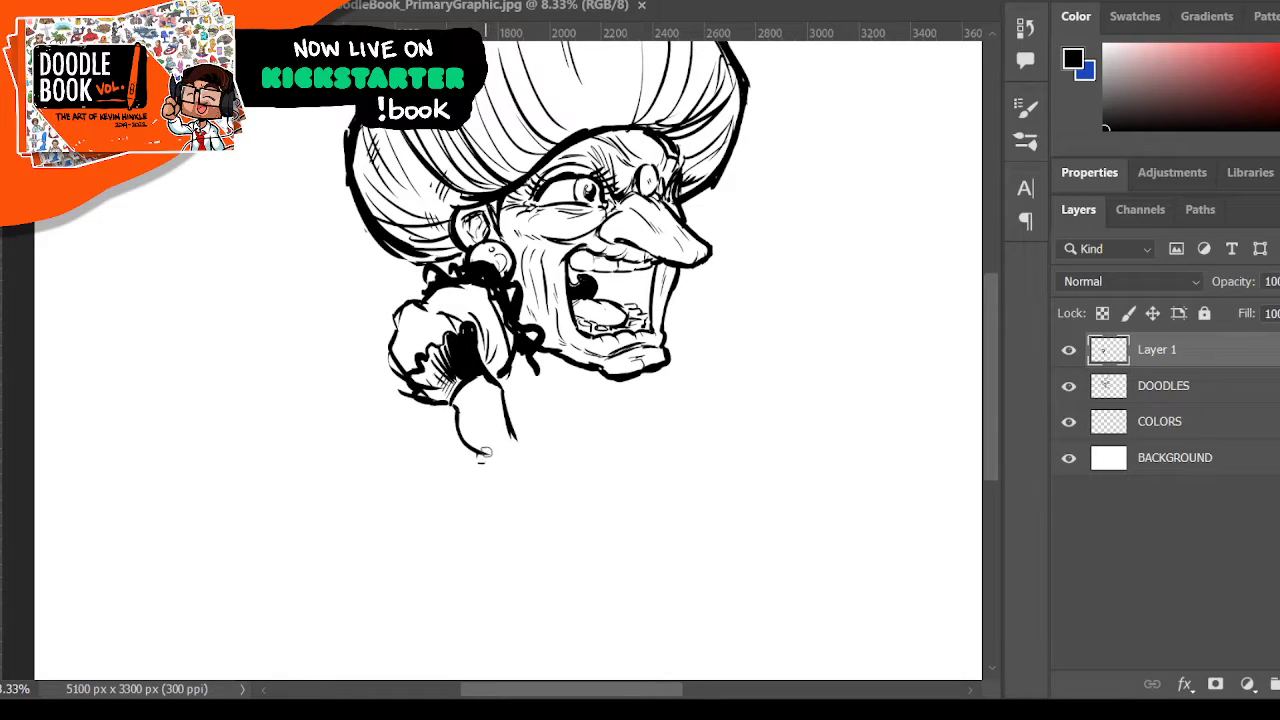
left_click_drag(509, 439, 514, 437)
mouse_move(481, 397)
left_mouse_down()
mouse_move(500, 442)
mouse_move(477, 433)
left_mouse_up()
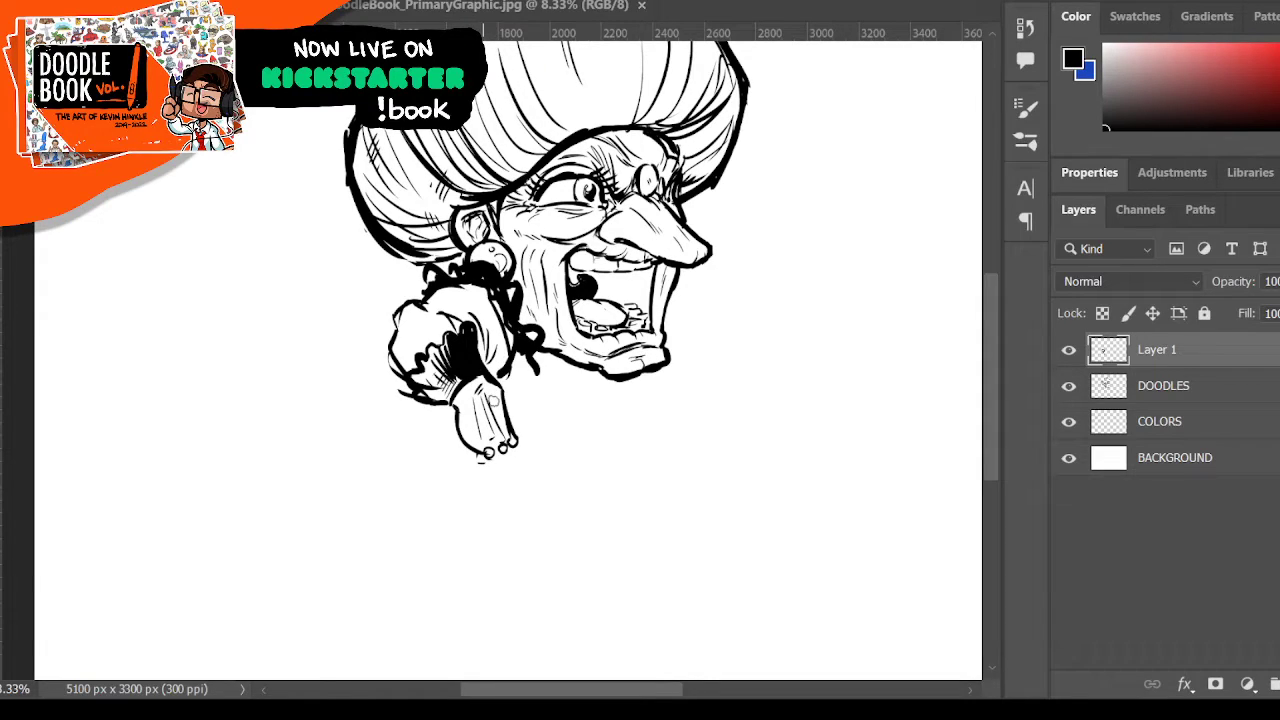
left_click_drag(490, 458, 502, 462)
- On Layer 1, outline a wide rounded bust below the chin and add a curly frill on the far side of the jaw
left_click(1182, 392)
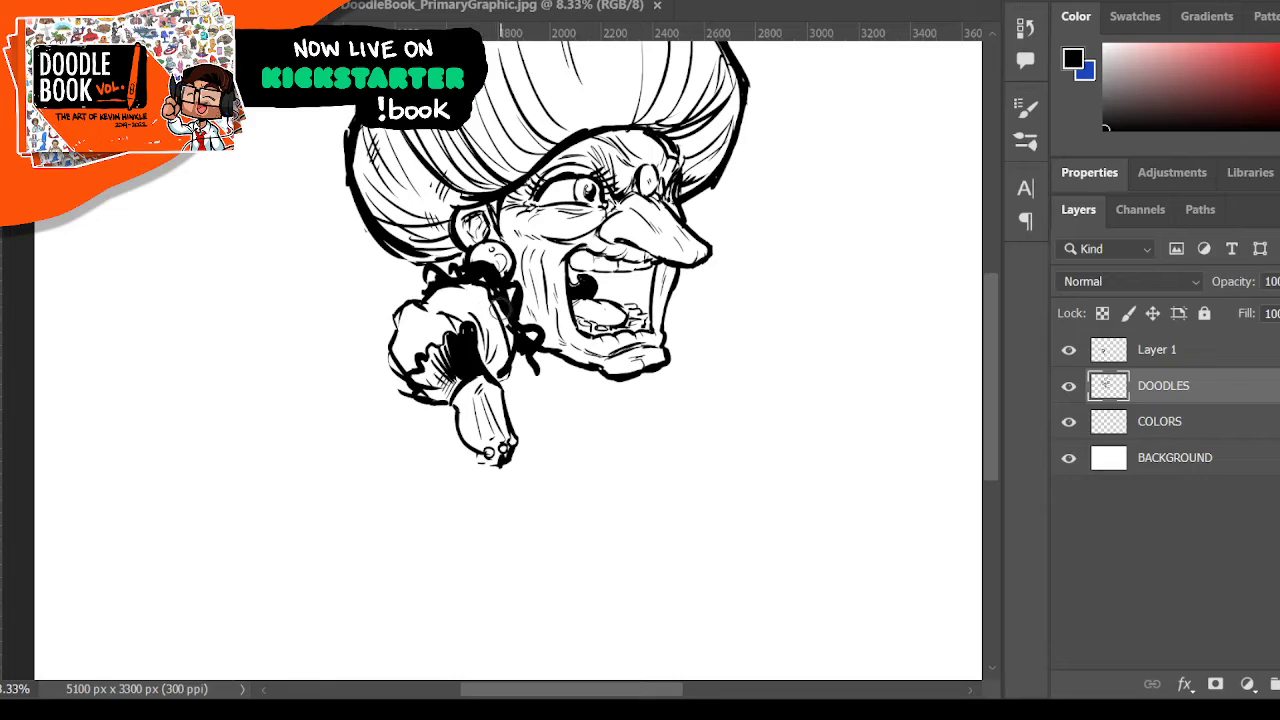
key("b")
left_click(1165, 358)
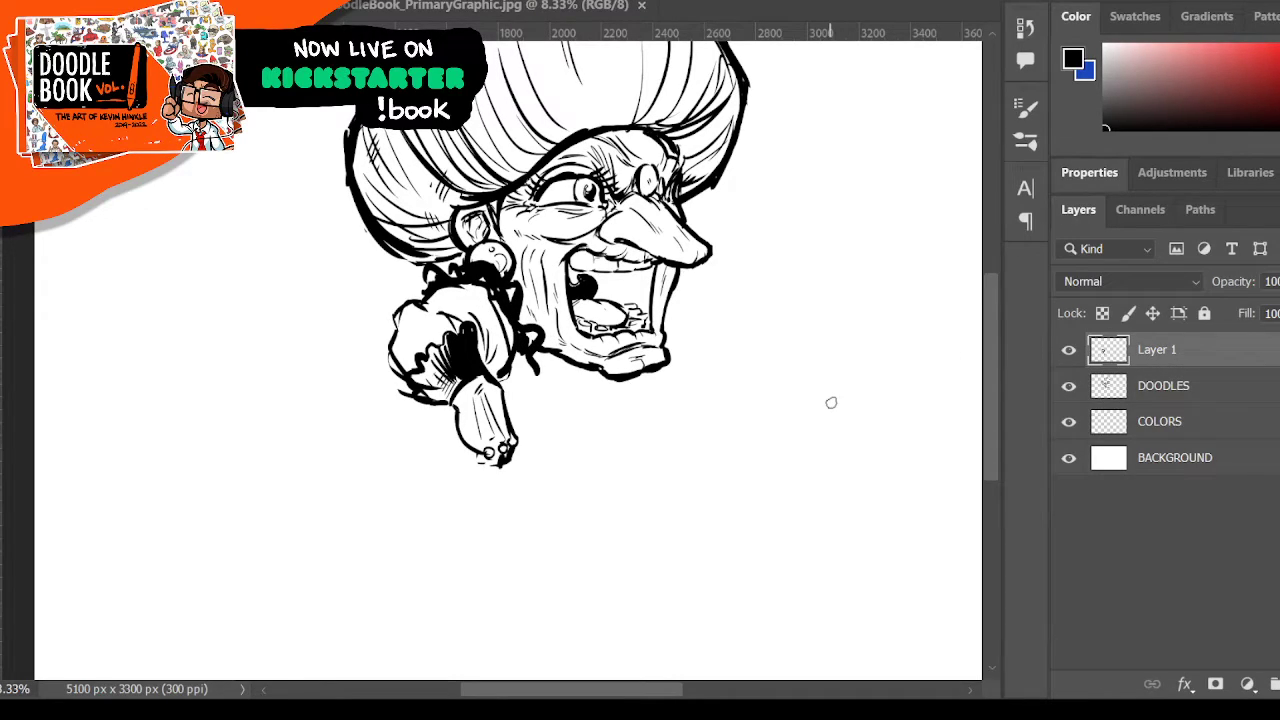
mouse_move(636, 376)
left_mouse_down()
mouse_move(648, 392)
mouse_move(667, 374)
left_mouse_up()
mouse_move(511, 398)
left_mouse_down()
mouse_move(558, 451)
mouse_move(595, 461)
mouse_move(636, 441)
left_mouse_up()
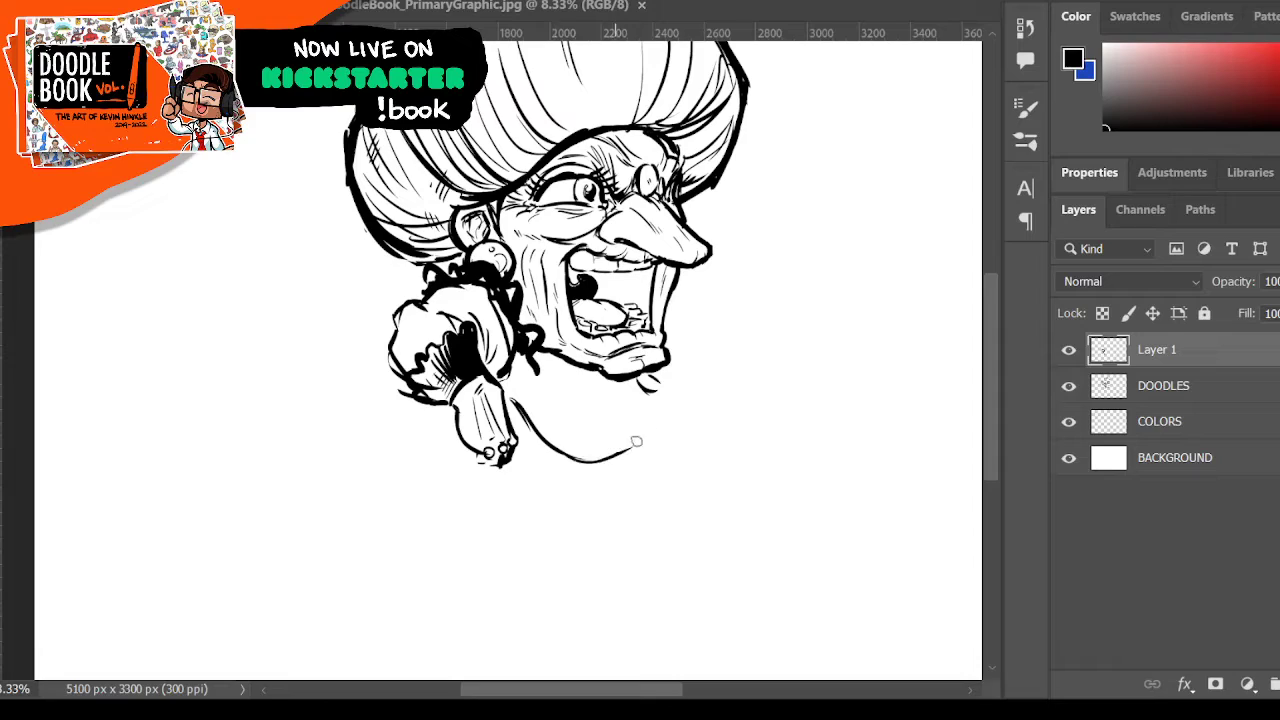
left_click_drag(524, 426, 660, 451)
left_click_drag(684, 377, 703, 411)
left_click_drag(655, 452, 694, 424)
left_click_drag(677, 366, 690, 428)
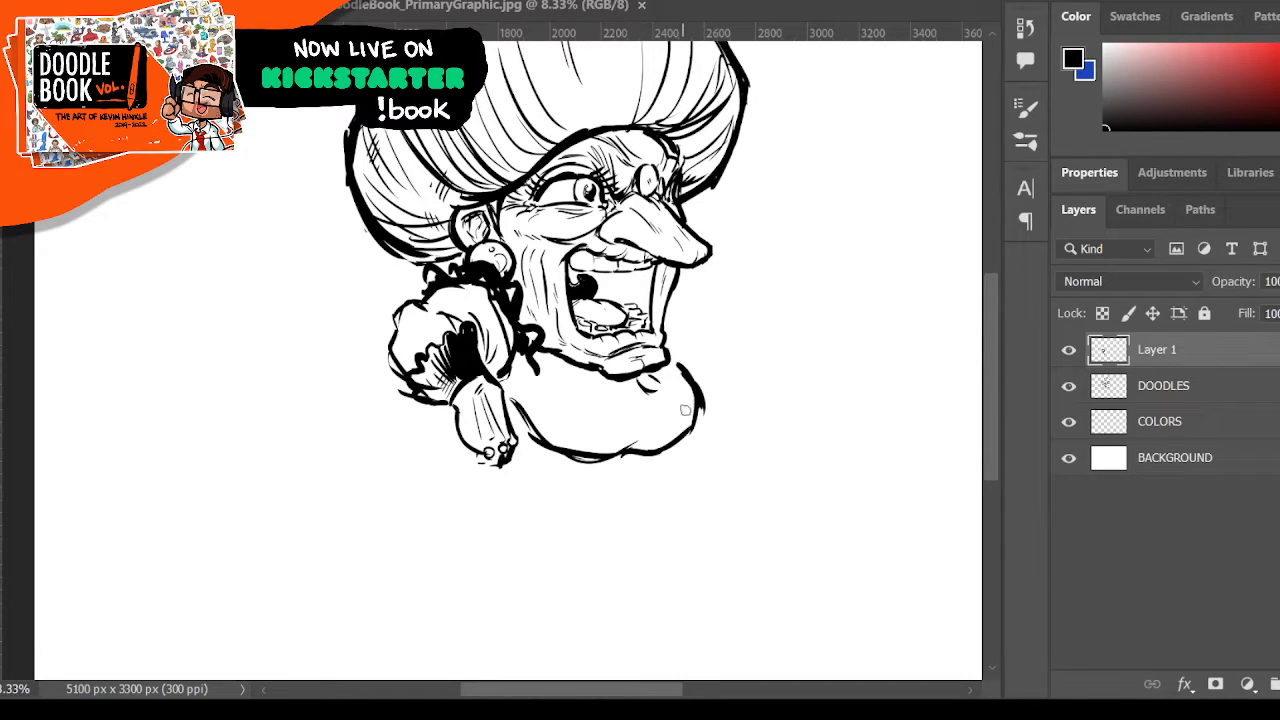
mouse_move(669, 292)
left_mouse_down()
mouse_move(690, 330)
mouse_move(708, 318)
mouse_move(676, 336)
mouse_move(686, 350)
left_mouse_up()
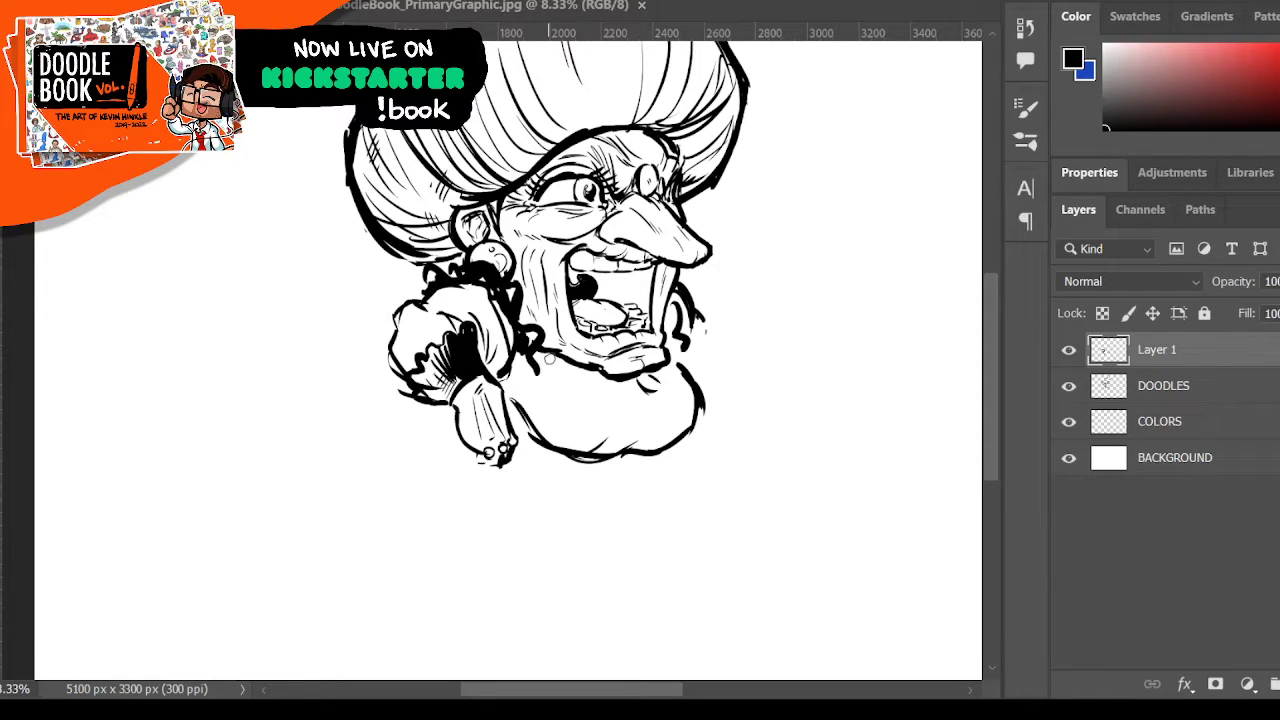
left_click_drag(477, 463, 494, 467)
- Outline the dress below the bust with a flared back edge, a sweeping curved hem and a vertical front edge
scroll(992, 343, "down", 2)
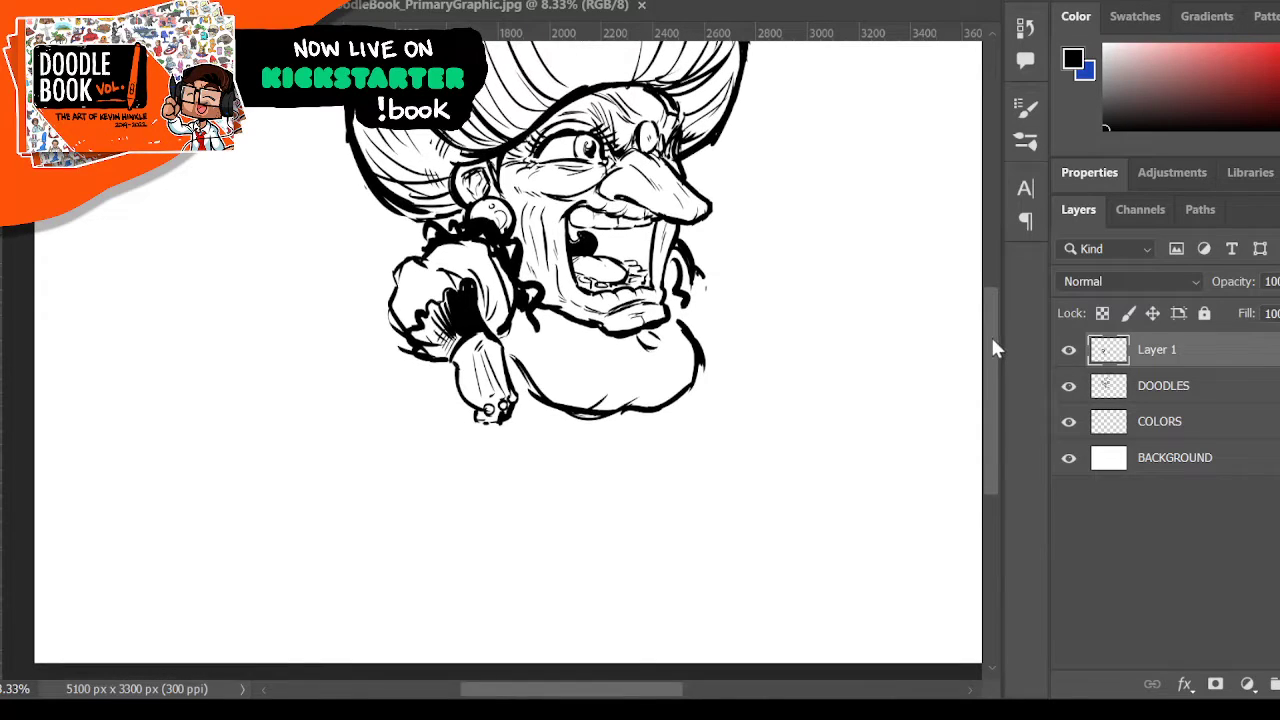
left_click(1069, 350)
left_click(1069, 349)
left_click_drag(424, 359, 373, 448)
mouse_move(420, 363)
left_mouse_down()
mouse_move(372, 444)
mouse_move(366, 429)
mouse_move(452, 530)
mouse_move(419, 481)
mouse_move(636, 556)
left_mouse_up()
left_click_drag(670, 411, 661, 518)
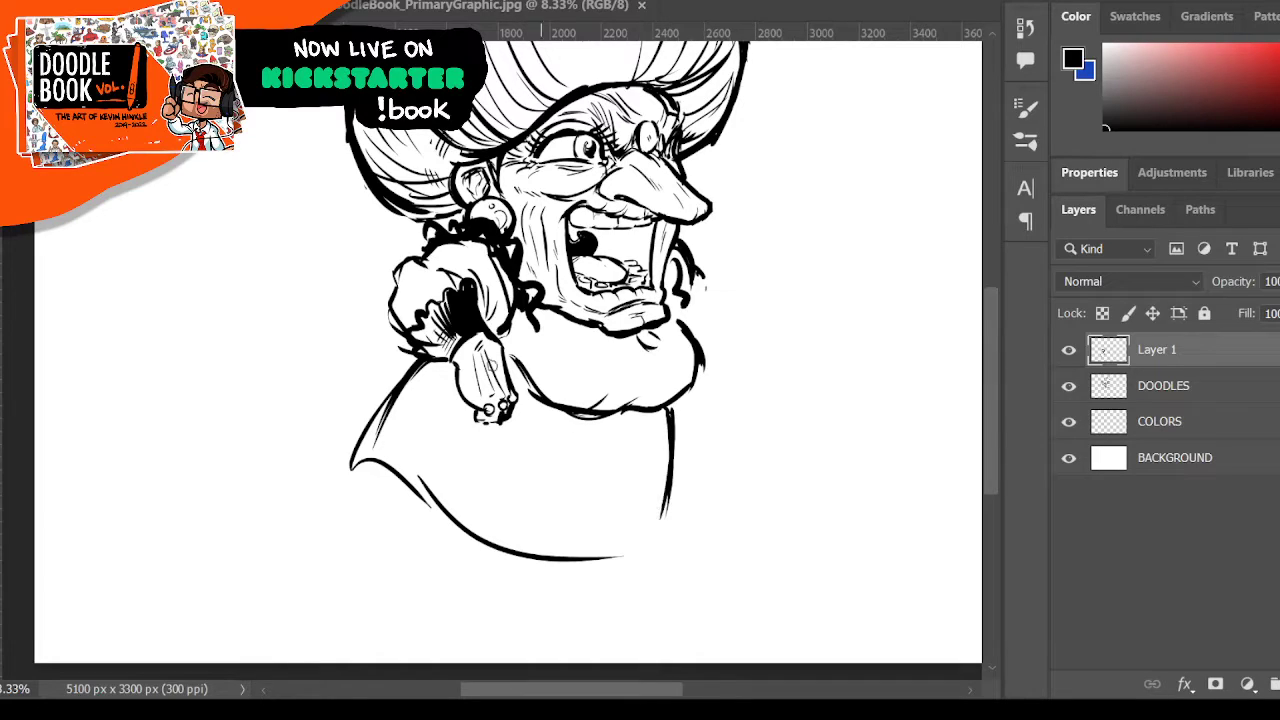
- Draw long fold lines running down the dress from the sleeve and forearm toward the hem
left_click_drag(479, 414, 488, 485)
mouse_move(443, 380)
left_mouse_down()
mouse_move(467, 485)
mouse_move(445, 401)
mouse_move(450, 488)
left_mouse_up()
mouse_move(483, 430)
left_mouse_down()
mouse_move(542, 514)
mouse_move(530, 499)
mouse_move(560, 480)
left_mouse_up()
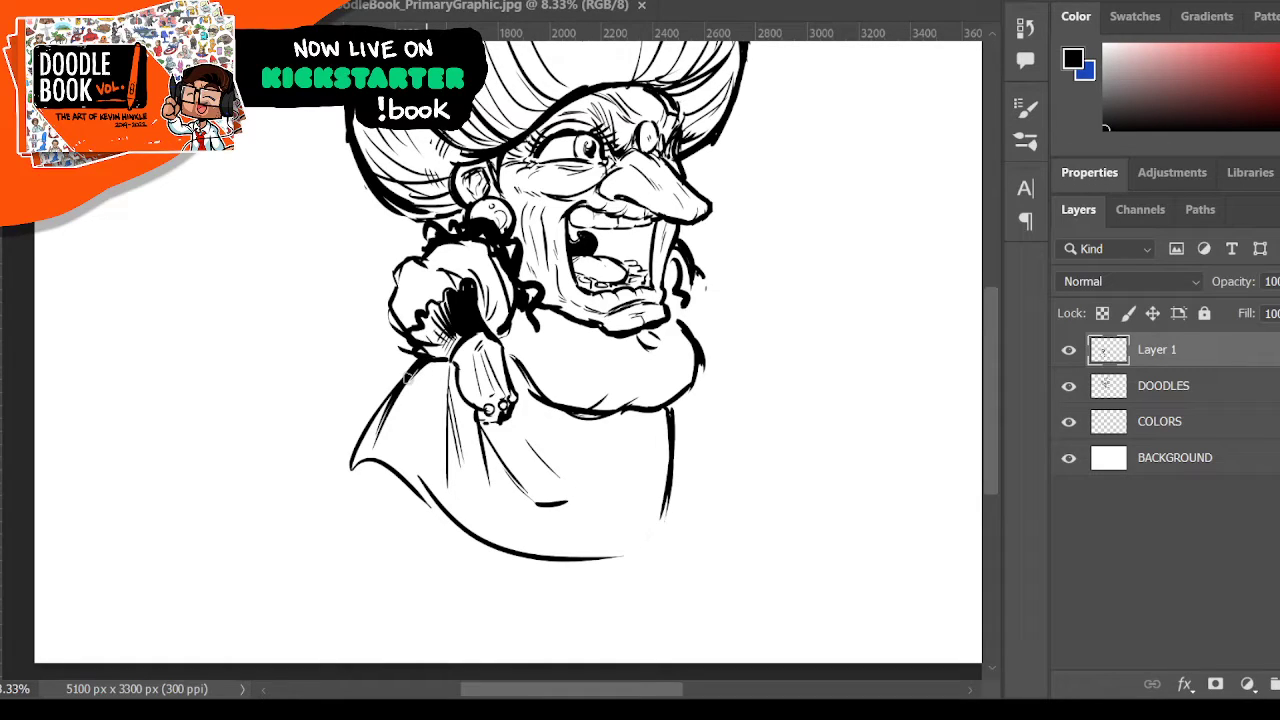
mouse_move(394, 394)
left_mouse_down()
mouse_move(350, 465)
mouse_move(370, 450)
mouse_move(410, 464)
left_mouse_up()
- Thicken the dress's back edge and add a wavy ruffle along the back corner and underside of the hem
mouse_move(364, 470)
left_mouse_down()
mouse_move(377, 510)
mouse_move(350, 486)
left_mouse_up()
left_click_drag(385, 420, 351, 480)
mouse_move(360, 464)
left_mouse_down()
mouse_move(390, 509)
mouse_move(400, 498)
left_mouse_up()
mouse_move(420, 428)
left_mouse_down()
mouse_move(432, 512)
mouse_move(492, 560)
mouse_move(590, 572)
left_mouse_up()
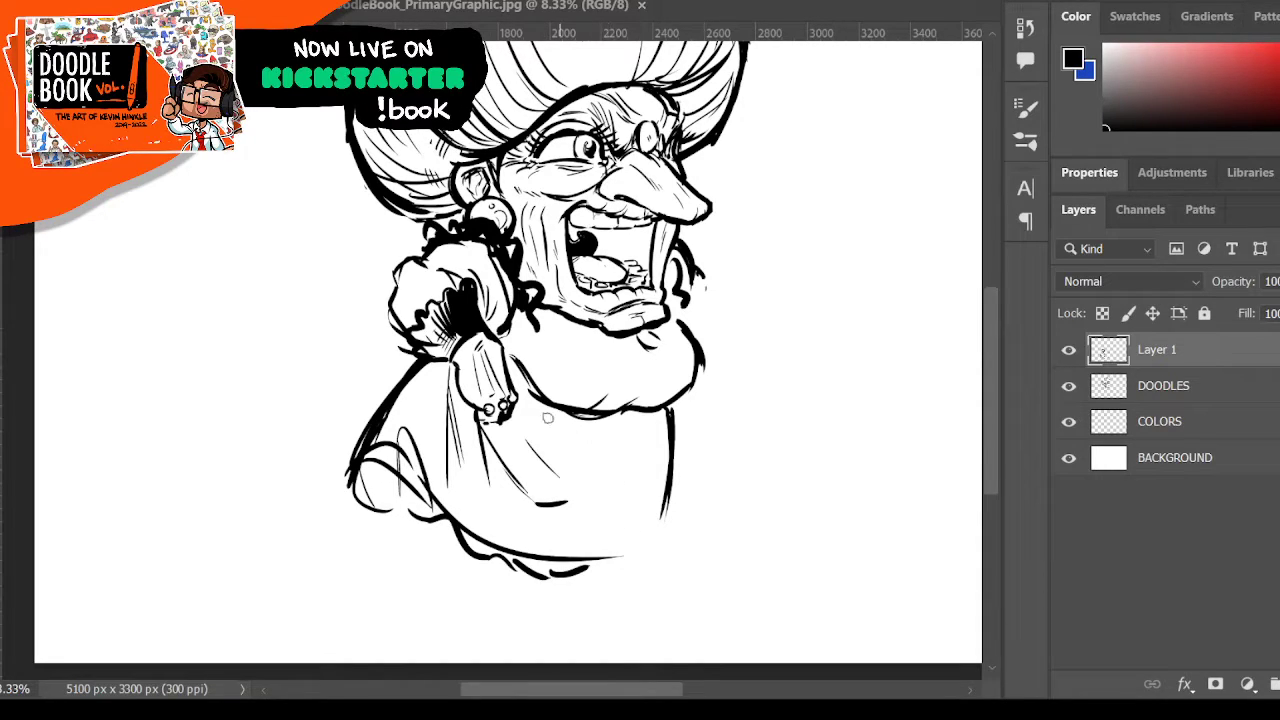
- Draw crossing drape lines on the front of the dress below the bust and a curved edge beneath them
left_click_drag(548, 418, 662, 500)
left_click_drag(672, 432, 588, 522)
left_click_drag(663, 408, 600, 510)
left_click_drag(578, 523, 662, 515)
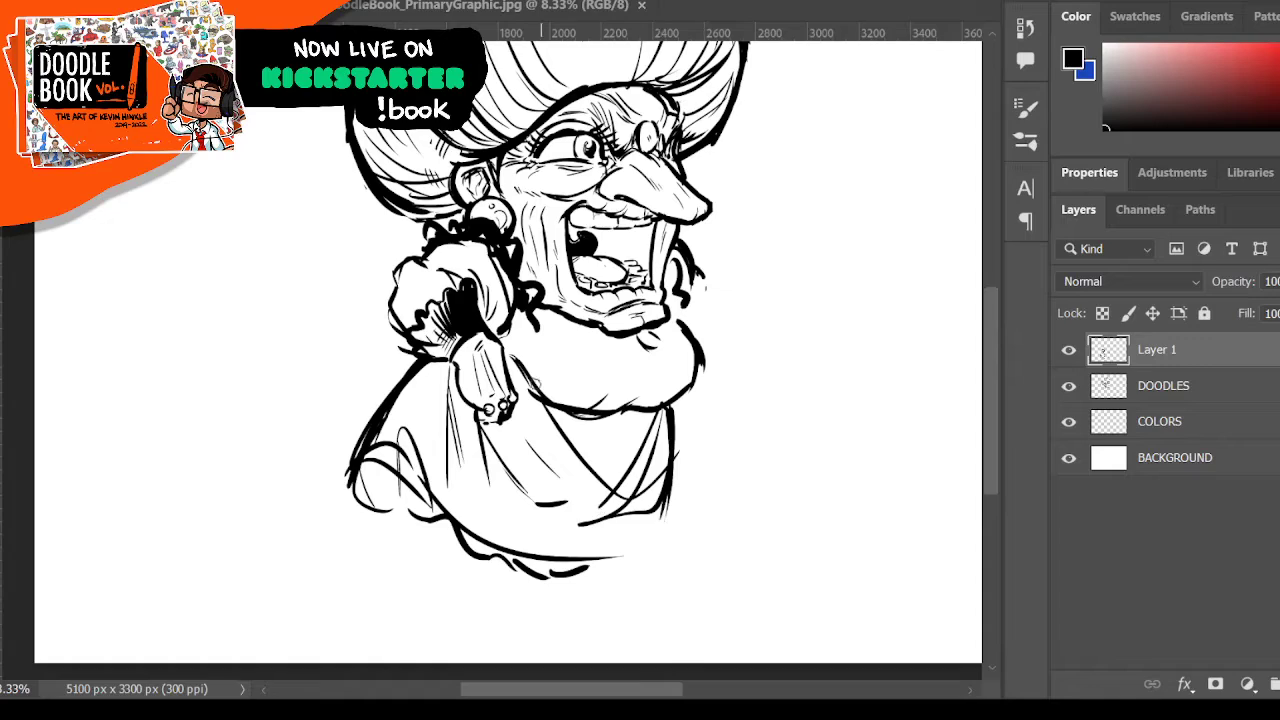
- Thicken the line under the bust and draw the outer contour of the far puffed sleeve behind the chin
left_click_drag(526, 392, 588, 420)
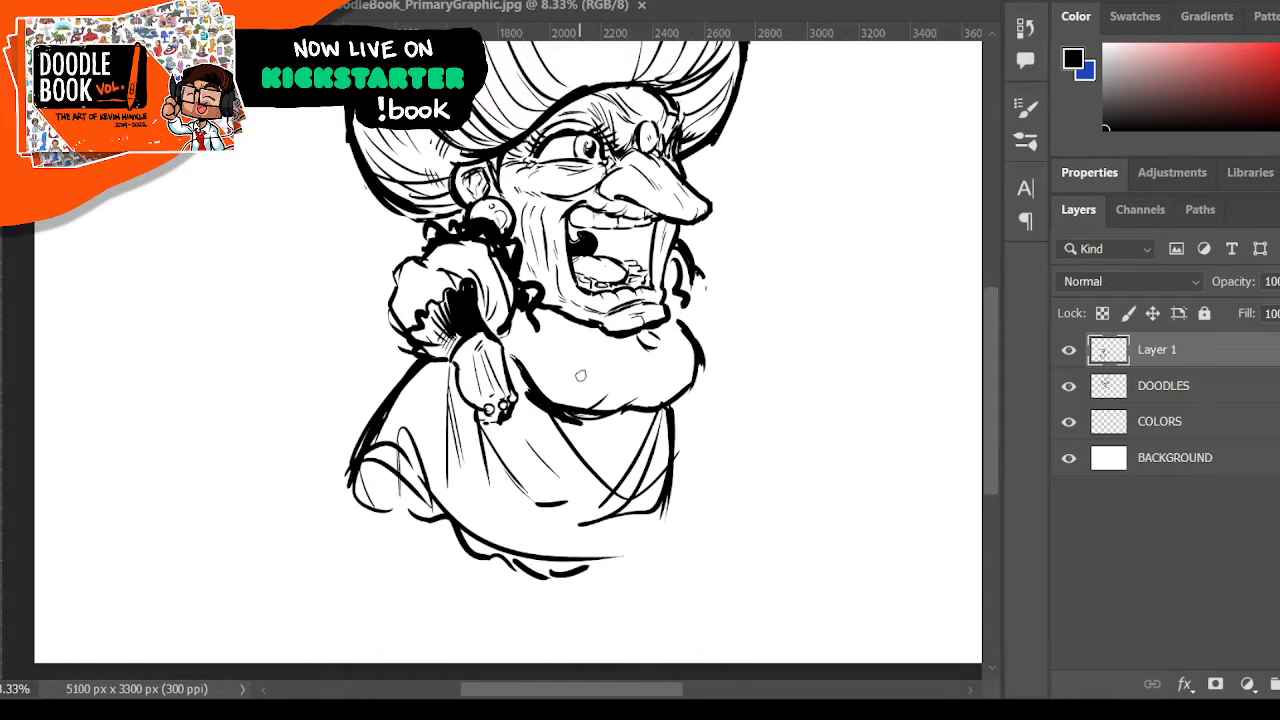
left_click_drag(674, 284, 698, 344)
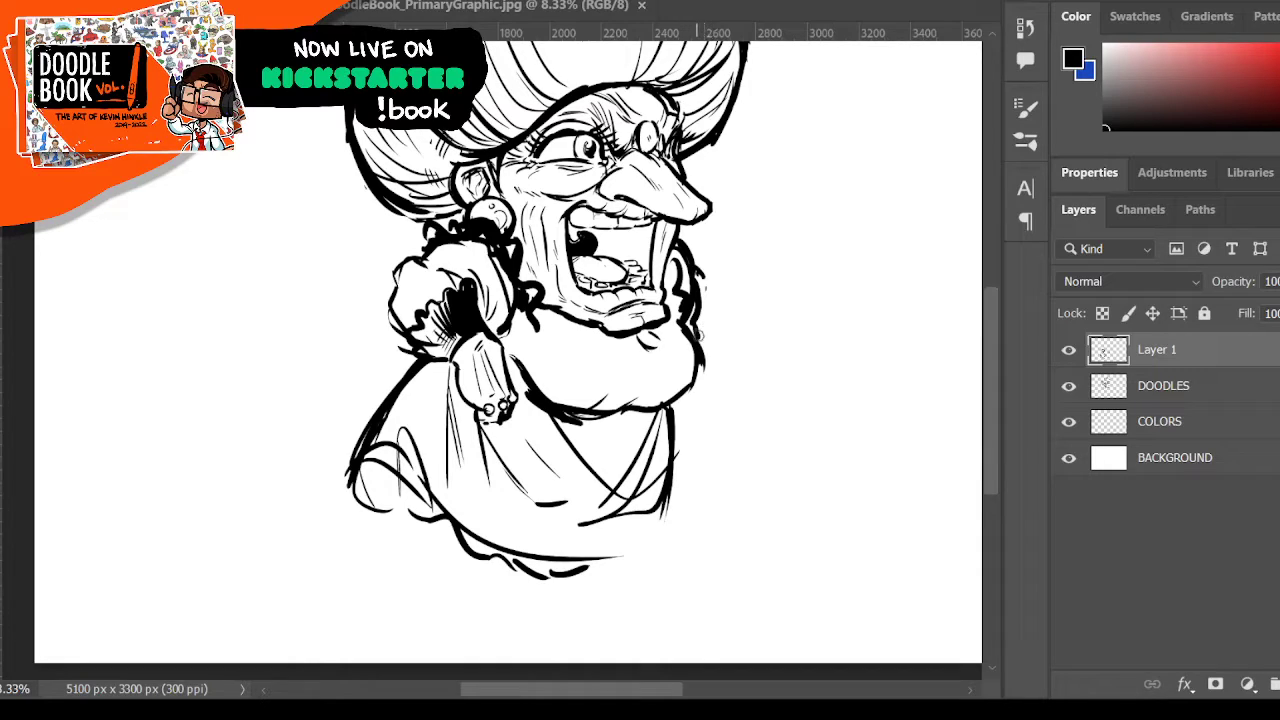
- Hatch a short shadow on the dress directly below the hand
mouse_move(476, 420)
left_mouse_down()
mouse_move(496, 500)
mouse_move(495, 426)
left_mouse_up()
left_click_drag(486, 441, 502, 437)
left_click_drag(492, 453, 510, 445)
- Draw heavy scallops along the dress hem and shade the inside of the ruffle at the back corner with dense hatching
mouse_move(356, 468)
left_mouse_down()
mouse_move(371, 500)
mouse_move(374, 472)
mouse_move(456, 518)
mouse_move(463, 550)
mouse_move(468, 525)
mouse_move(549, 566)
mouse_move(660, 540)
left_mouse_up()
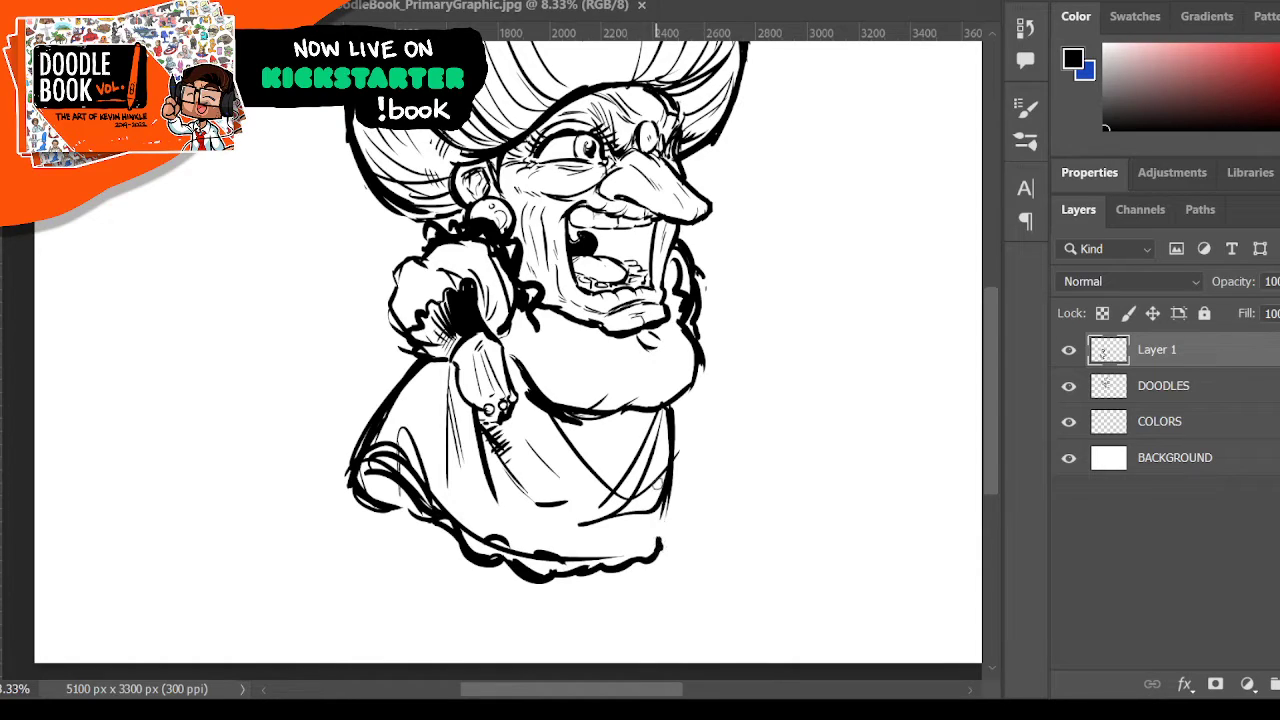
mouse_move(358, 470)
left_mouse_down()
mouse_move(370, 498)
mouse_move(420, 514)
left_mouse_up()
mouse_move(366, 488)
left_mouse_down()
mouse_move(388, 502)
mouse_move(372, 510)
left_mouse_up()
left_click_drag(380, 498, 432, 524)
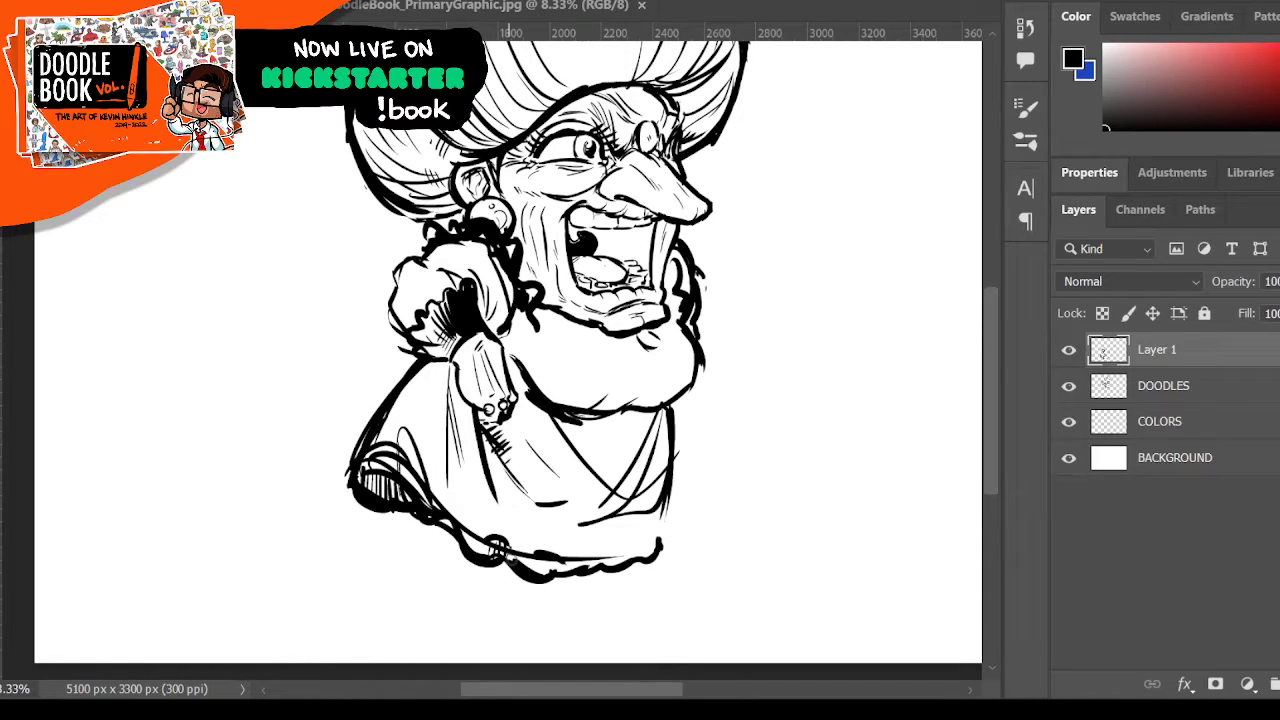
- Shade the front hem scallops with short strokes and add an outer ruffle contour around the back corner and along the hem
mouse_move(506, 556)
left_mouse_down()
mouse_move(524, 576)
mouse_move(566, 580)
left_mouse_up()
left_click_drag(578, 550, 596, 562)
mouse_move(590, 548)
left_mouse_down()
mouse_move(616, 566)
mouse_move(662, 562)
left_mouse_up()
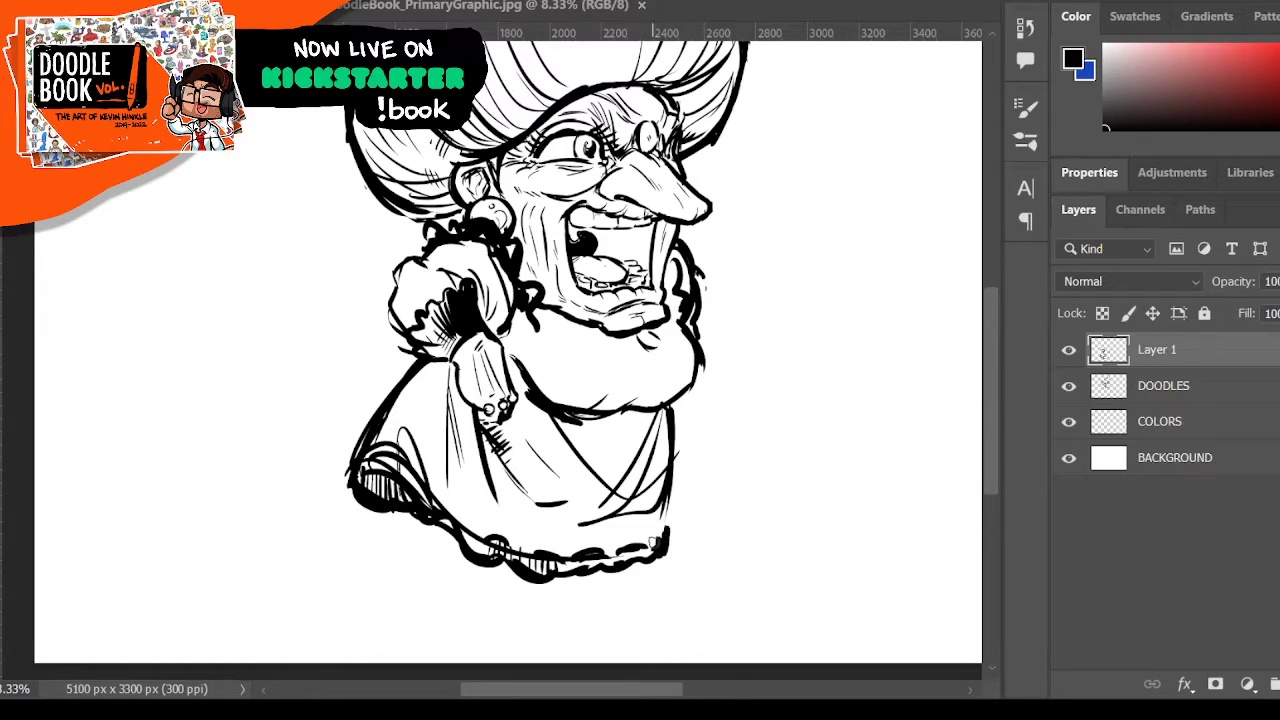
mouse_move(364, 442)
left_mouse_down()
mouse_move(340, 492)
mouse_move(458, 558)
mouse_move(490, 552)
mouse_move(524, 582)
mouse_move(575, 564)
mouse_move(590, 576)
mouse_move(612, 552)
left_mouse_up()
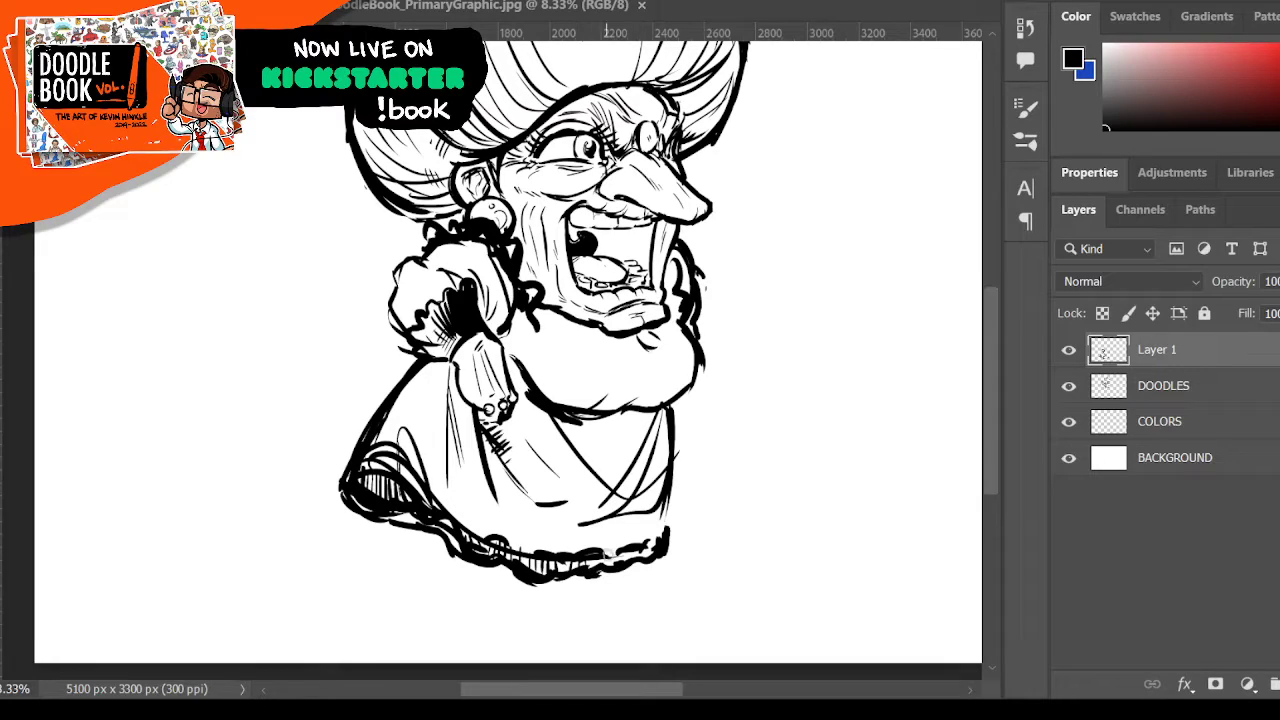
- Erase the dress's vertical front edge and redraw it as a bolder, outward-curving line from bust to hem
left_click_drag(660, 516, 663, 540)
left_click_drag(668, 440, 666, 500)
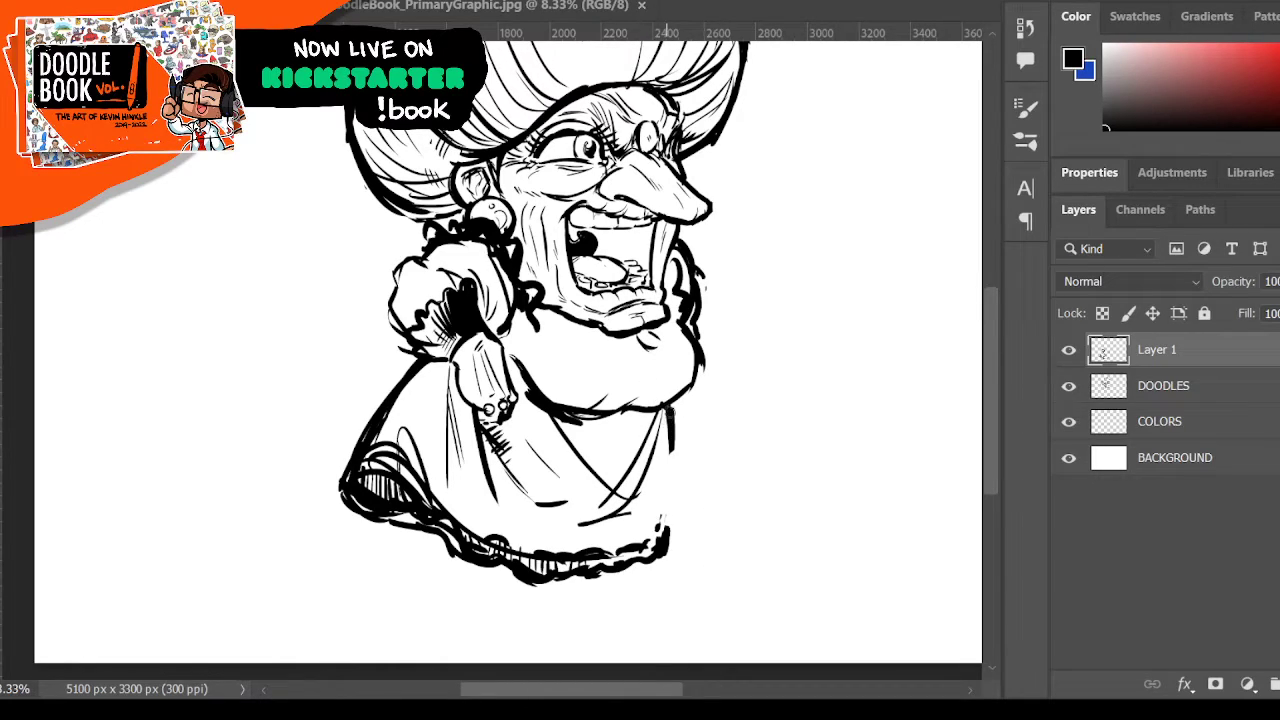
mouse_move(667, 410)
left_mouse_down()
mouse_move(682, 516)
mouse_move(665, 552)
mouse_move(682, 536)
left_mouse_up()
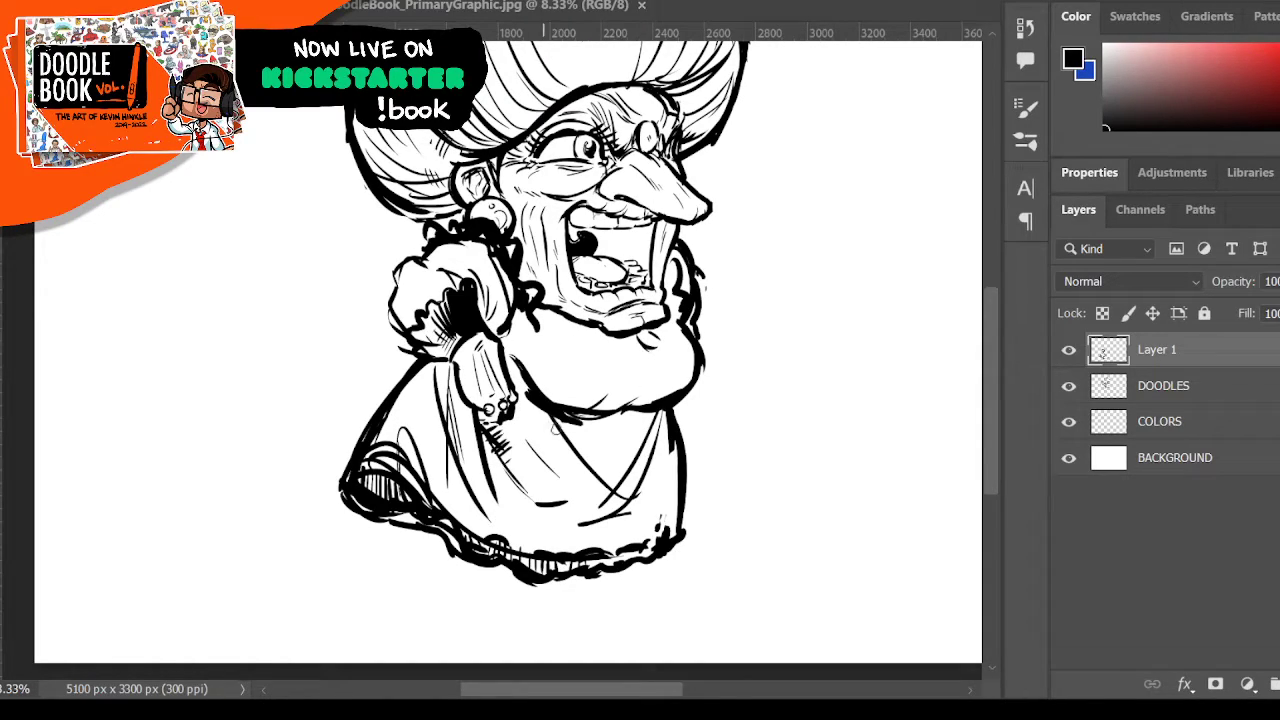
- Hatch a shadow beneath the bust and draw fold lines across the bodice below the chin
left_click_drag(548, 436, 572, 424)
mouse_move(560, 434)
left_mouse_down()
mouse_move(608, 418)
mouse_move(664, 423)
left_mouse_up()
left_click_drag(507, 345, 521, 392)
mouse_move(515, 315)
left_mouse_down()
mouse_move(529, 371)
mouse_move(659, 336)
left_mouse_up()
left_click(624, 363)
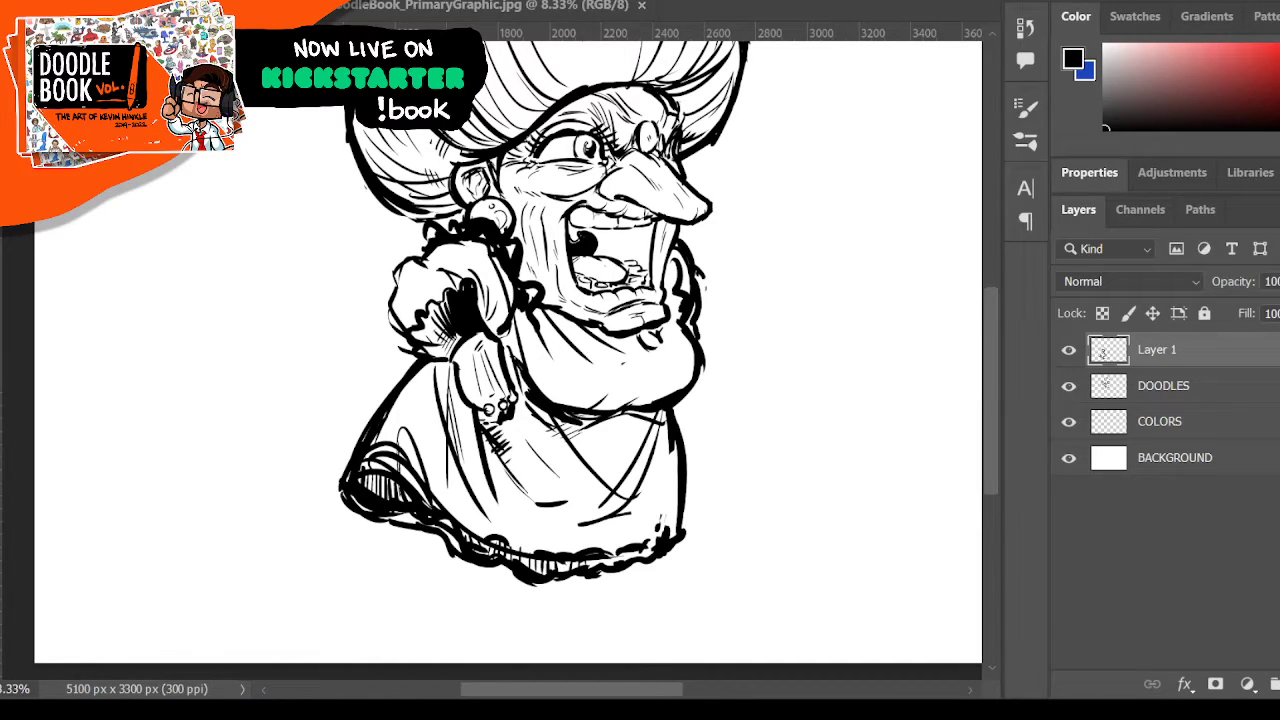
key("z")
left_click(571, 188, "alt")
scroll(711, 269, "up", 2)
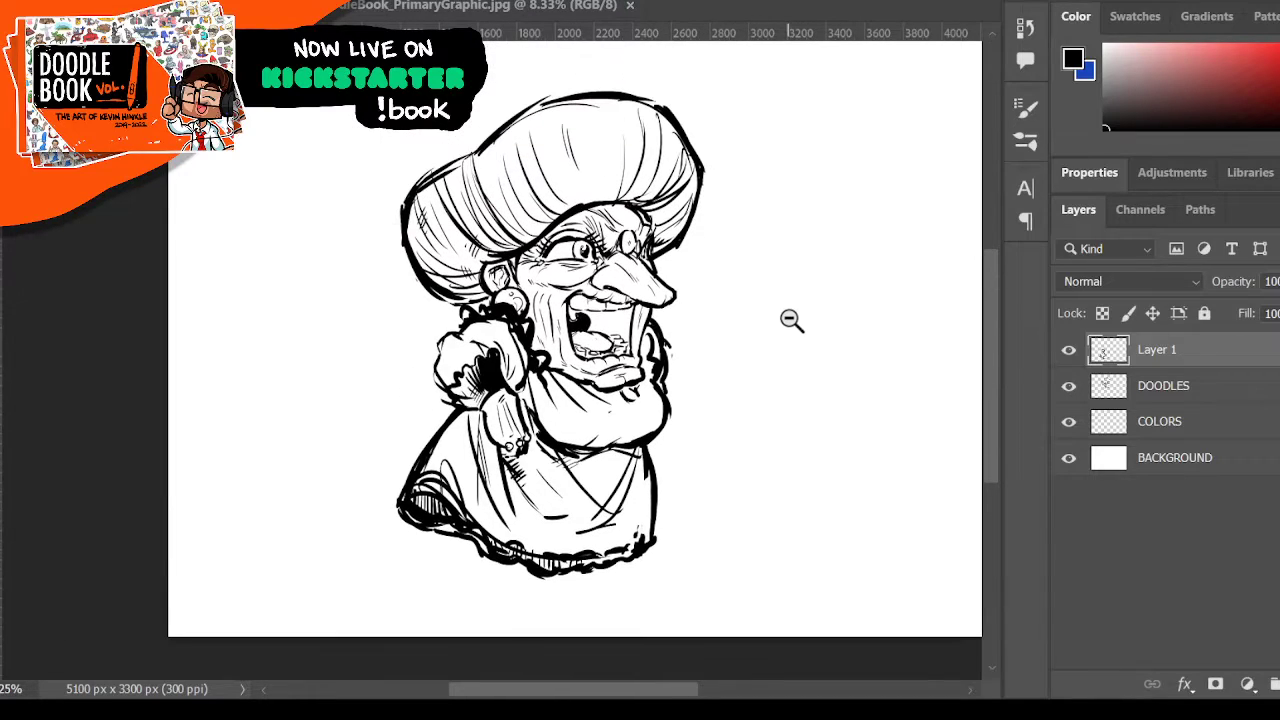
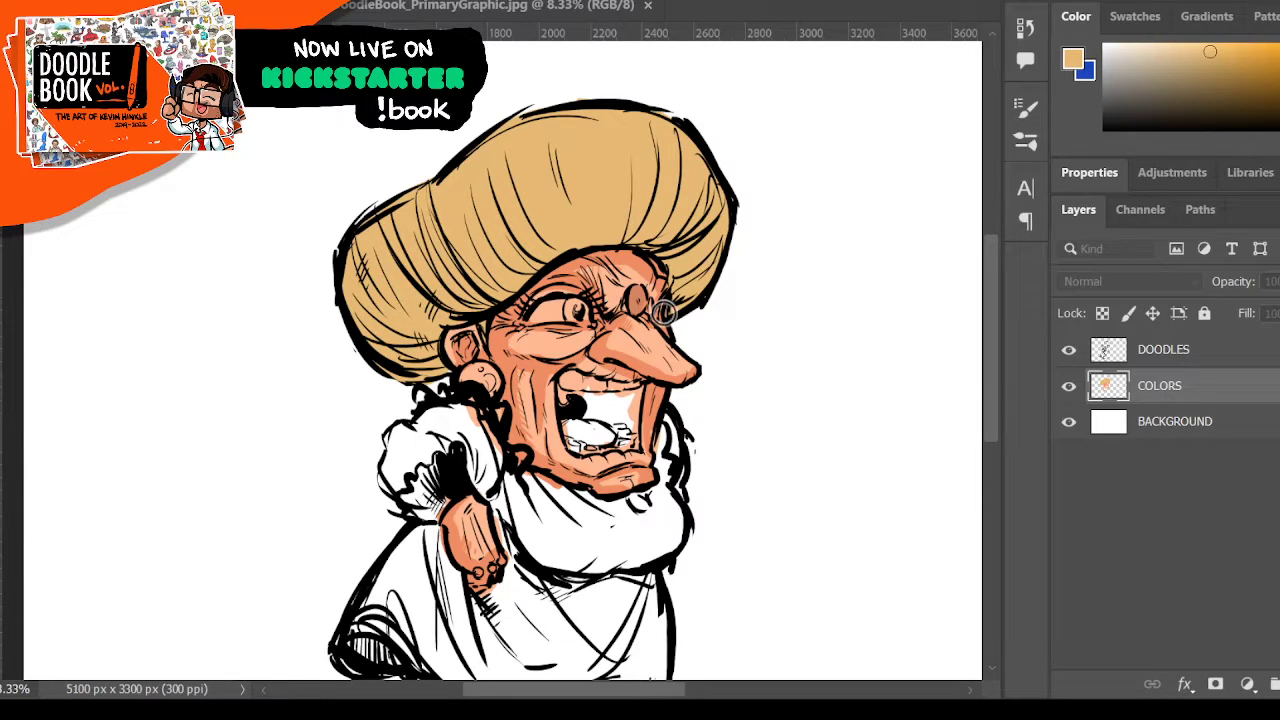
- Shade the back and underside of the hairdo in a darker tan on the COLORS layer, following the edge above the forehead
left_click(902, 249)
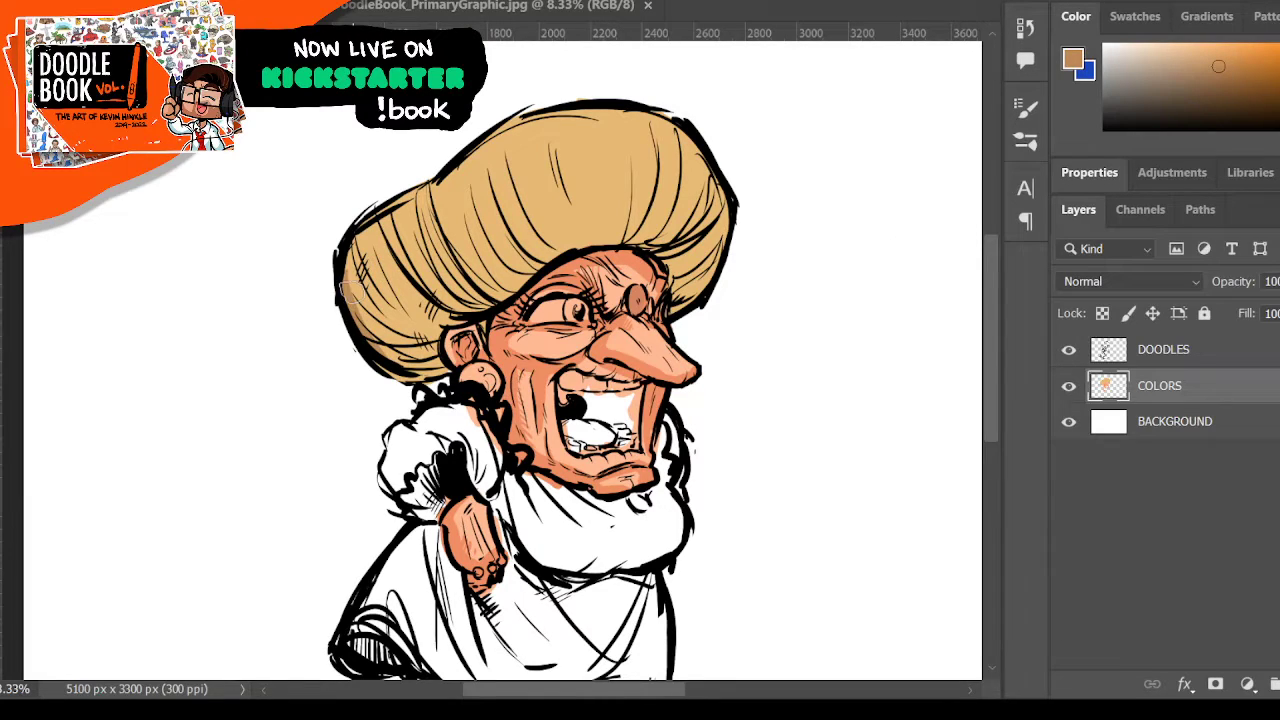
mouse_move(345, 242)
left_mouse_down()
mouse_move(440, 360)
mouse_move(438, 330)
mouse_move(400, 320)
mouse_move(450, 315)
mouse_move(425, 295)
mouse_move(450, 318)
left_mouse_up()
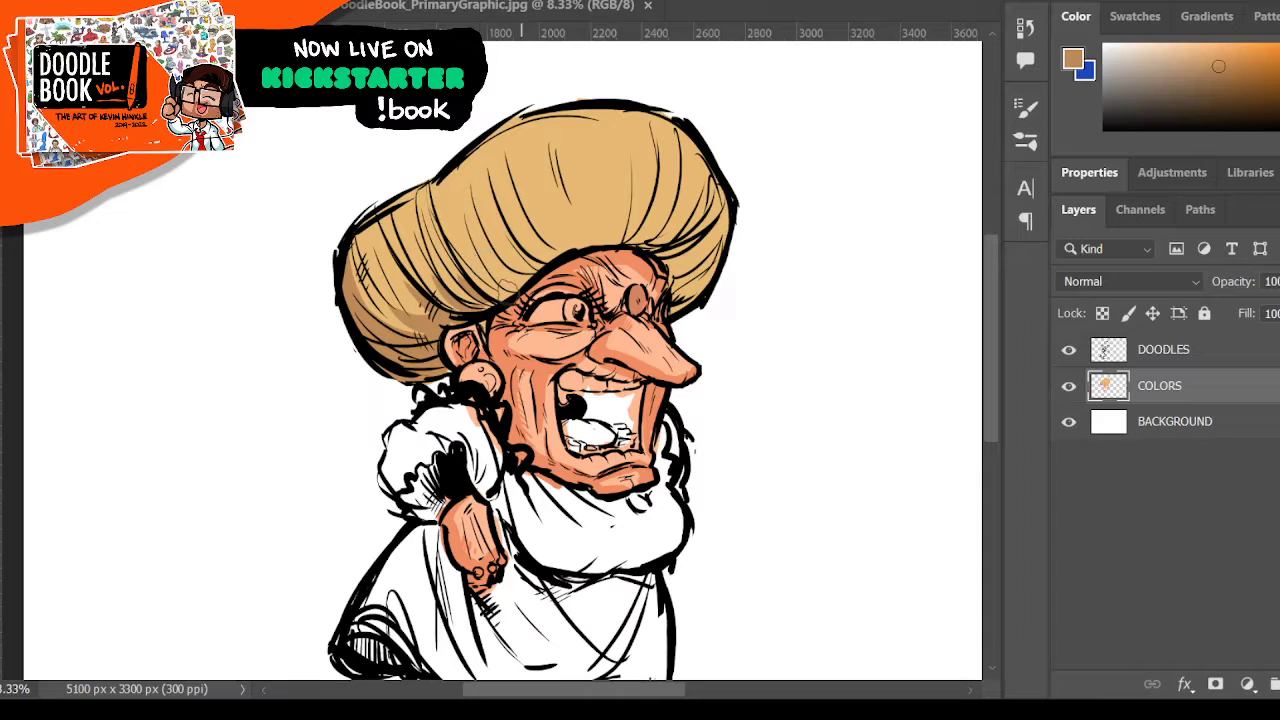
mouse_move(506, 288)
left_mouse_down()
mouse_move(552, 288)
mouse_move(514, 290)
mouse_move(482, 272)
mouse_move(498, 283)
mouse_move(594, 234)
mouse_move(518, 268)
mouse_move(649, 238)
mouse_move(640, 300)
mouse_move(682, 270)
mouse_move(672, 290)
mouse_move(711, 285)
mouse_move(677, 290)
mouse_move(717, 255)
mouse_move(670, 290)
mouse_move(707, 280)
mouse_move(707, 235)
mouse_move(672, 255)
mouse_move(706, 230)
left_mouse_up()
mouse_move(681, 273)
left_mouse_down()
mouse_move(707, 245)
mouse_move(695, 268)
mouse_move(684, 240)
mouse_move(657, 240)
mouse_move(673, 235)
mouse_move(665, 288)
mouse_move(653, 245)
mouse_move(664, 214)
mouse_move(633, 220)
mouse_move(653, 225)
mouse_move(645, 210)
mouse_move(673, 215)
mouse_move(658, 250)
left_mouse_up()
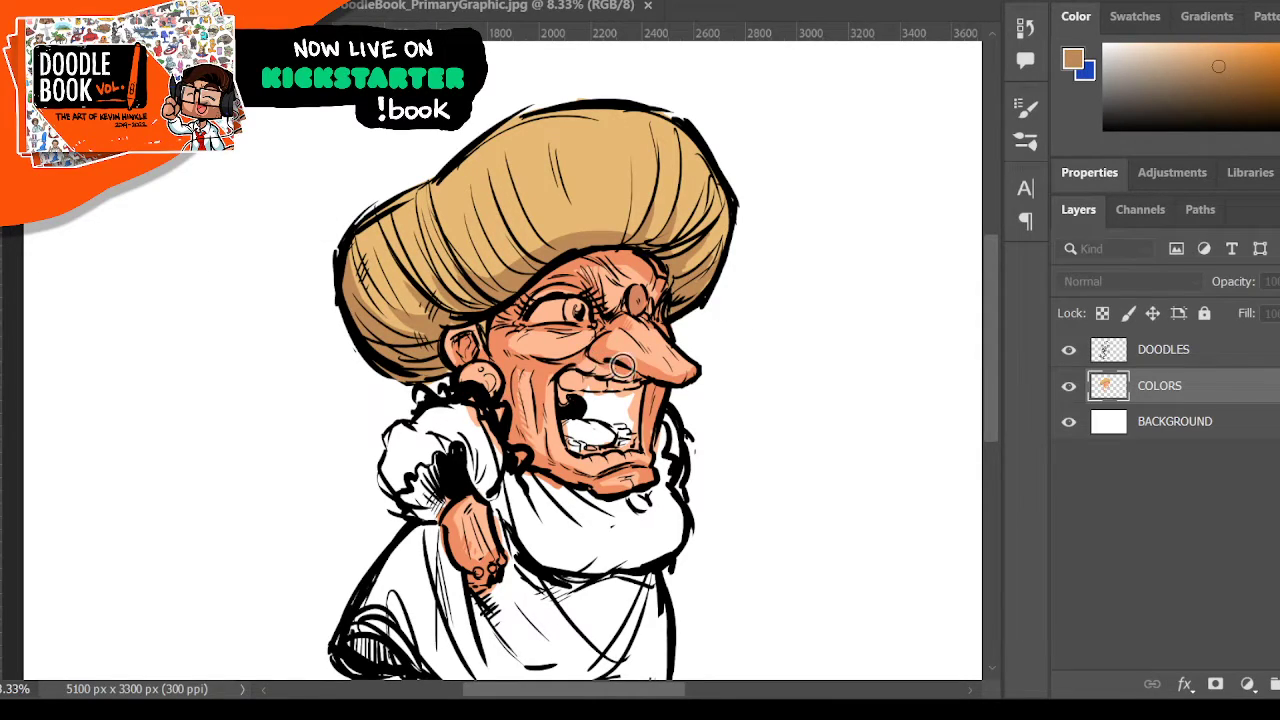
- Choose a deeper brown and paint a darker shadow on the hair just behind and above the ear
left_click(634, 341)
left_click(910, 247)
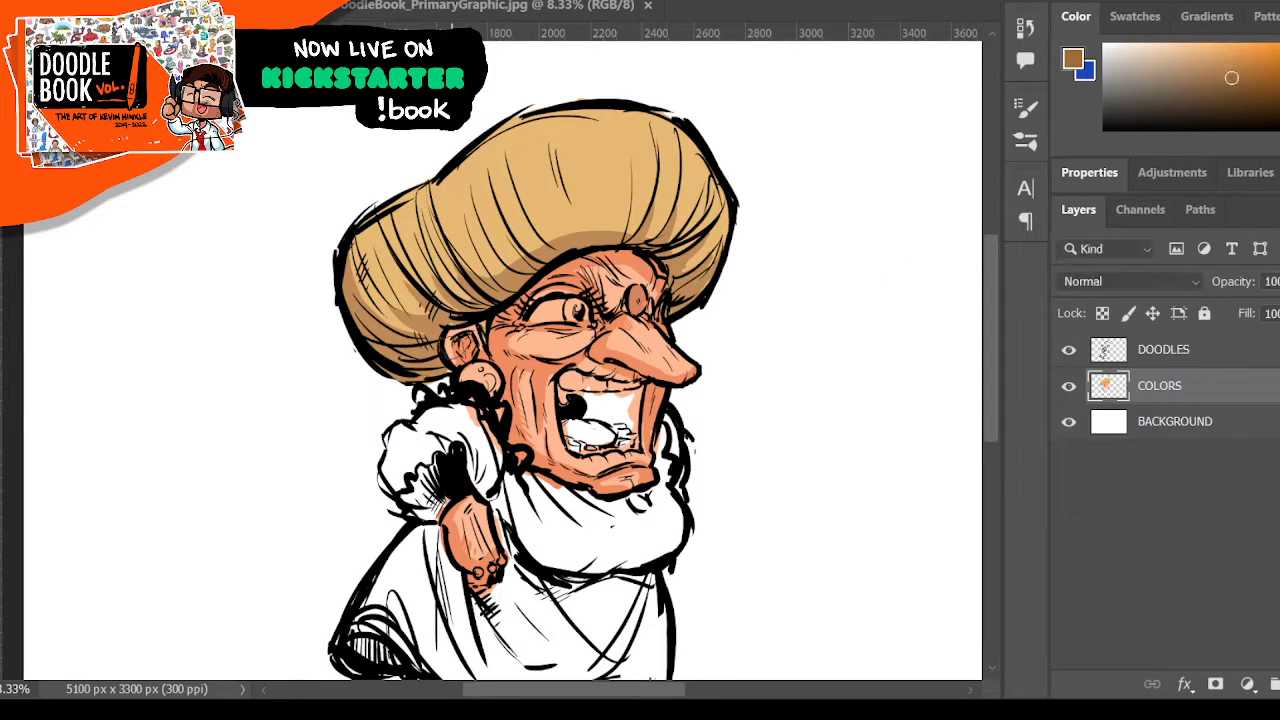
mouse_move(436, 346)
left_mouse_down()
mouse_move(446, 368)
mouse_move(434, 372)
left_mouse_up()
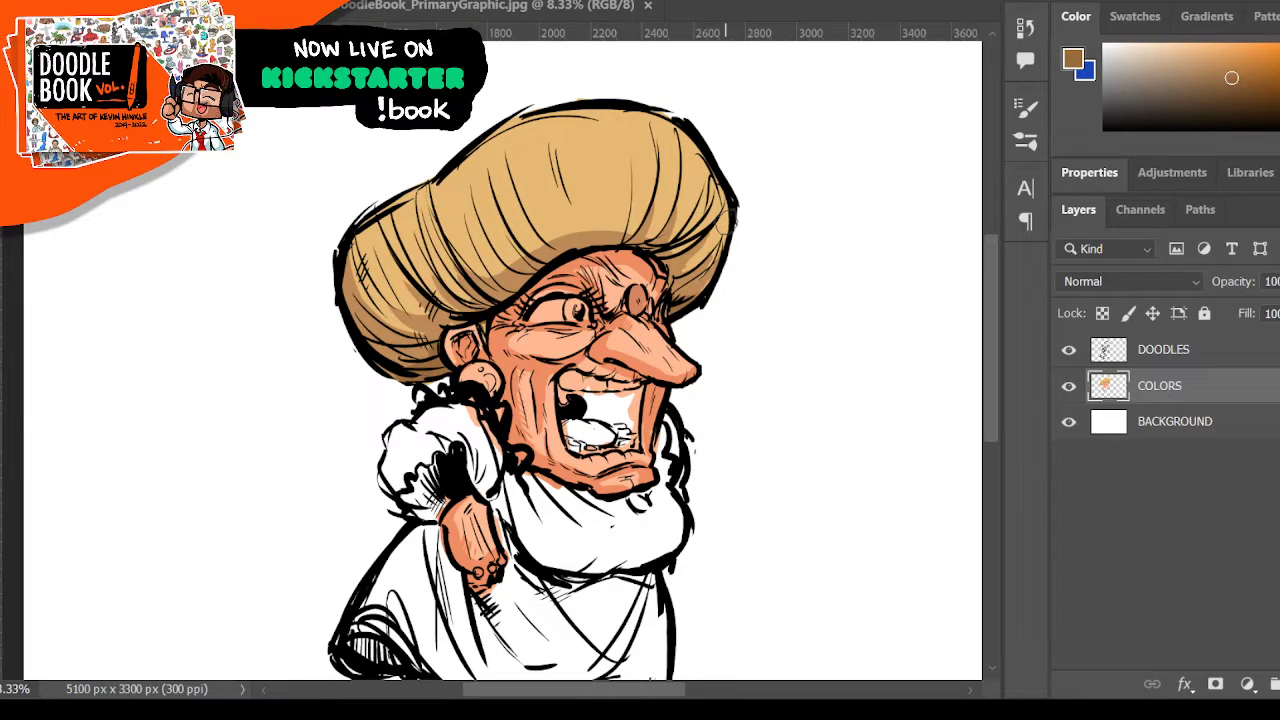
- Paint streaky highlights across the crown of the hairdo in a lighter tint of its base tan
left_click(588, 142, "alt")
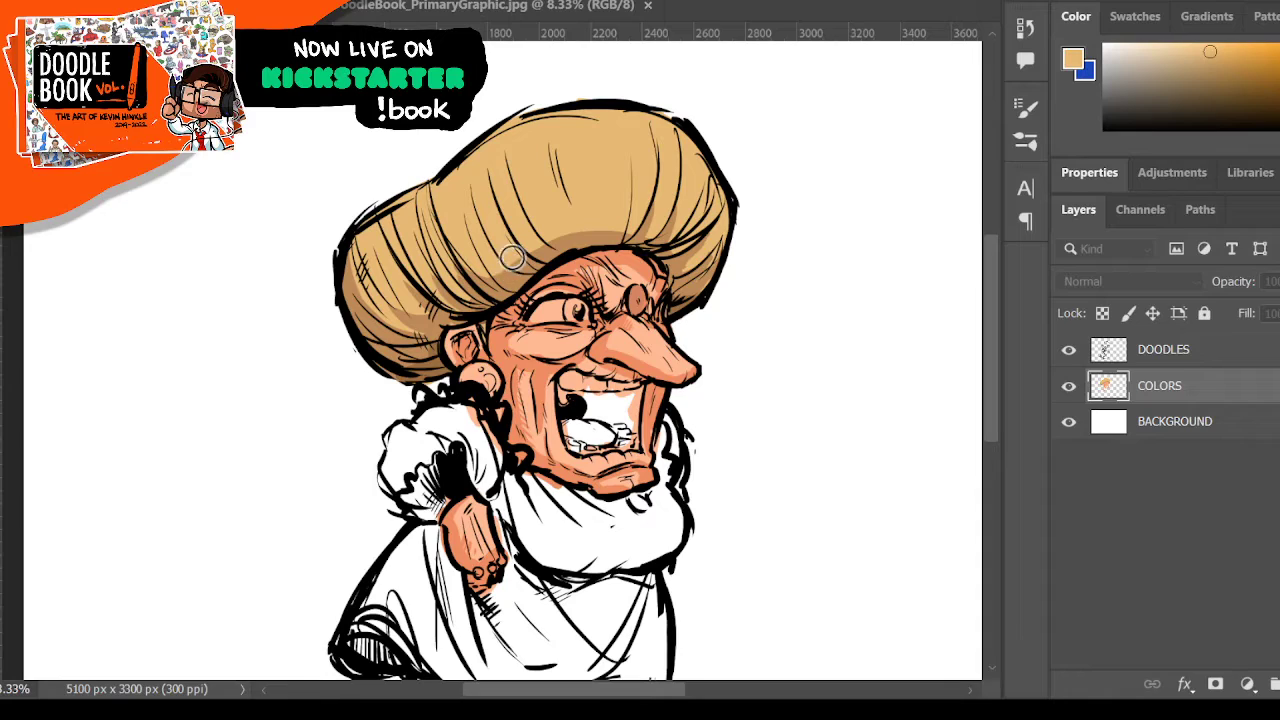
left_click(1179, 48)
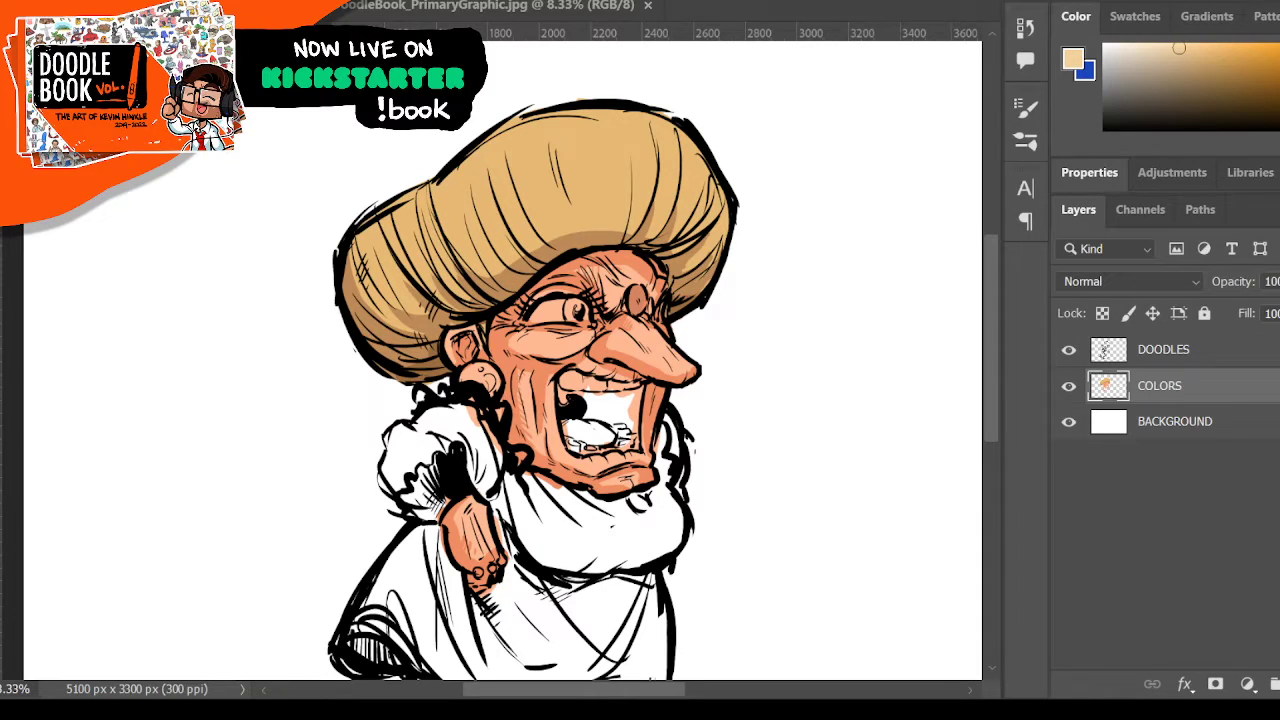
mouse_move(533, 158)
left_mouse_down()
mouse_move(589, 139)
mouse_move(601, 163)
mouse_move(634, 144)
mouse_move(641, 175)
mouse_move(661, 186)
mouse_move(663, 167)
mouse_move(688, 203)
left_mouse_up()
left_click_drag(595, 165, 601, 207)
mouse_move(588, 133)
left_mouse_down()
mouse_move(560, 116)
mouse_move(531, 157)
mouse_move(566, 178)
mouse_move(654, 150)
left_mouse_up()
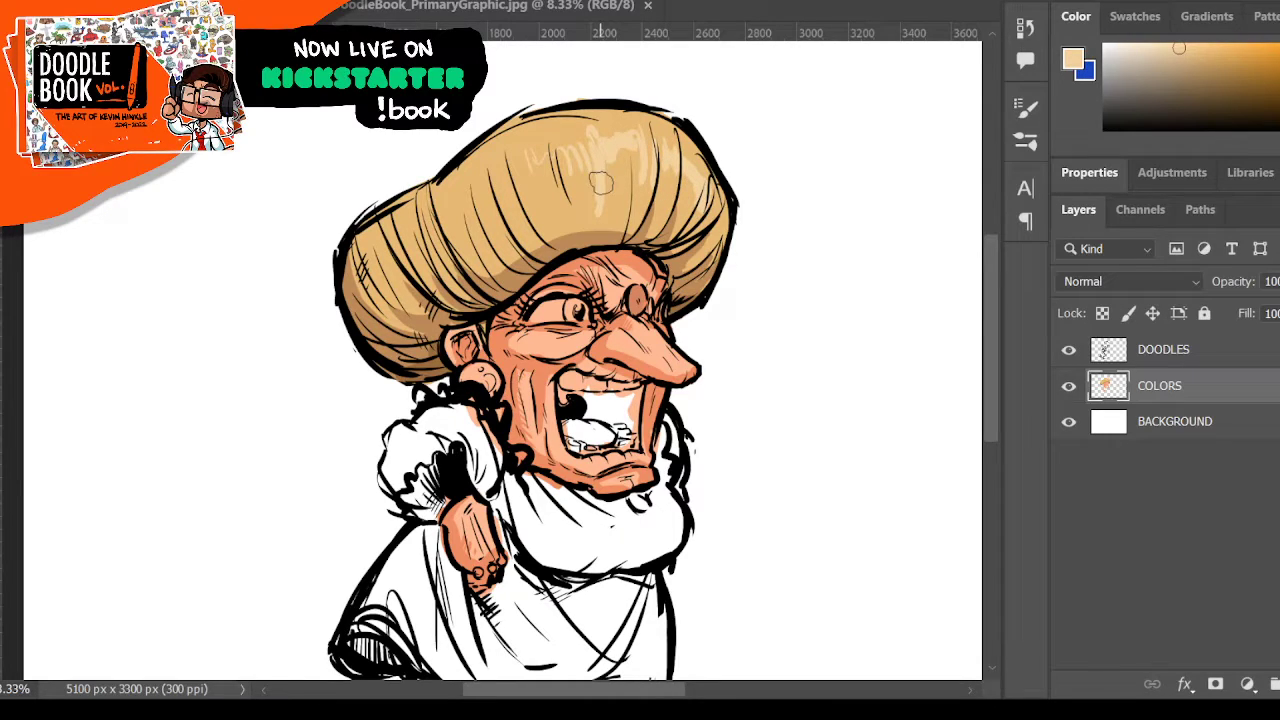
left_click_drag(610, 142, 609, 178)
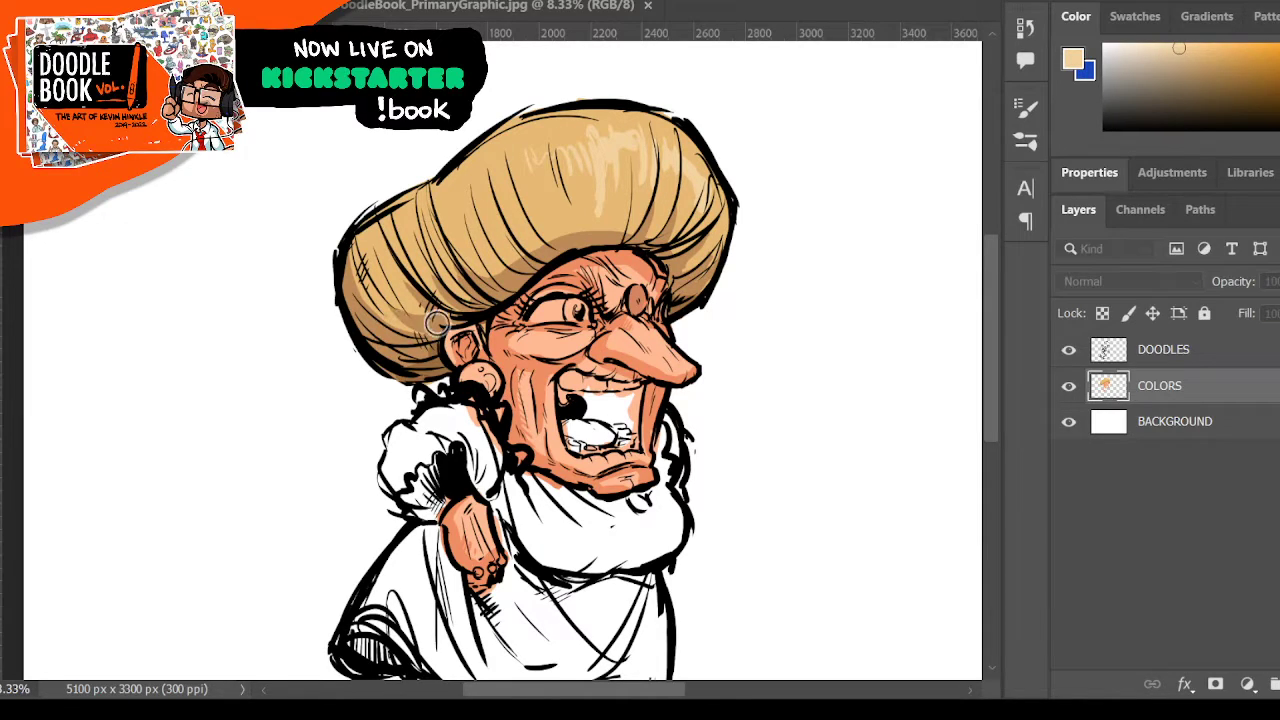
- Fill the whites of both eyes with pure white
left_click(894, 250, "alt")
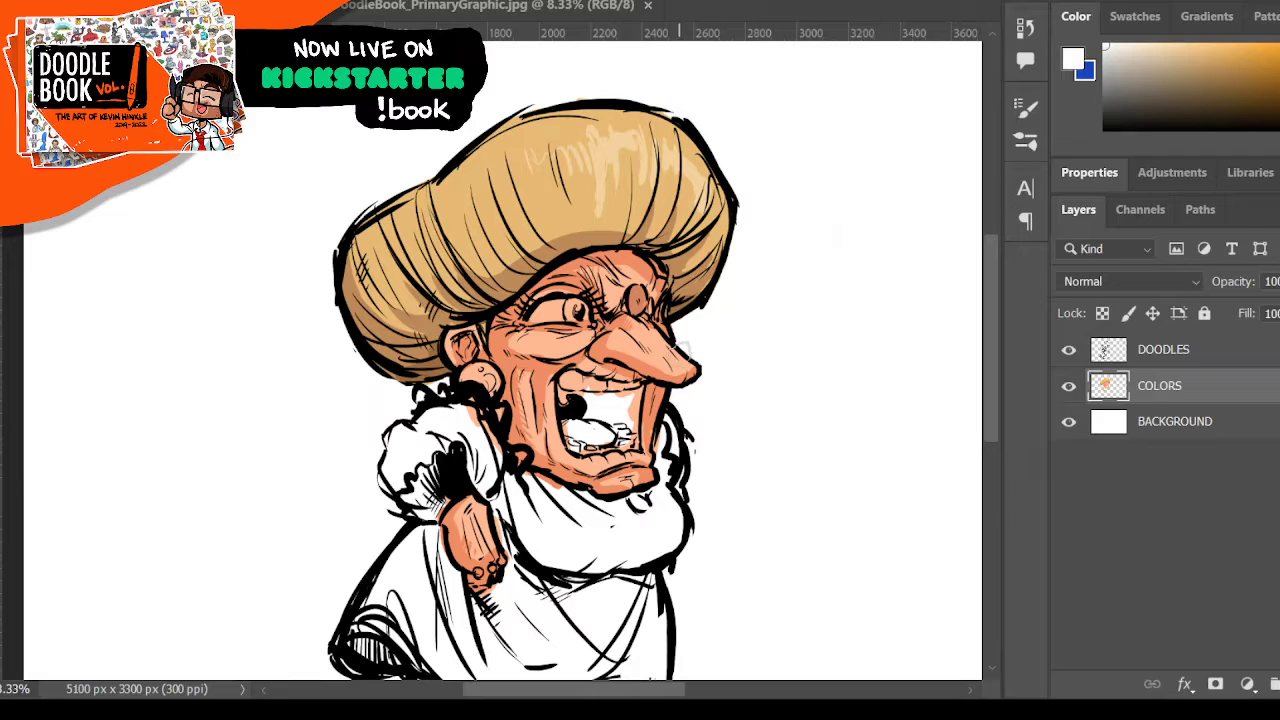
scroll(670, 355, "down", 3)
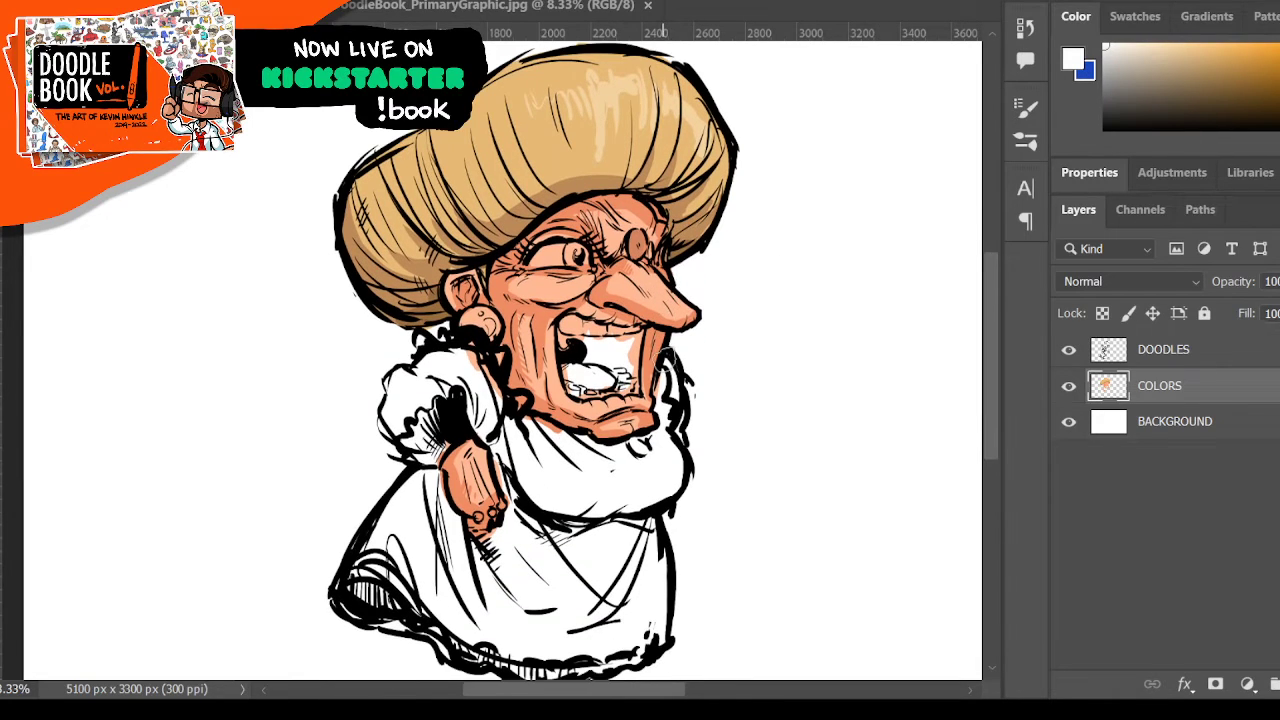
left_click_drag(536, 254, 566, 257)
left_click_drag(654, 251, 659, 258)
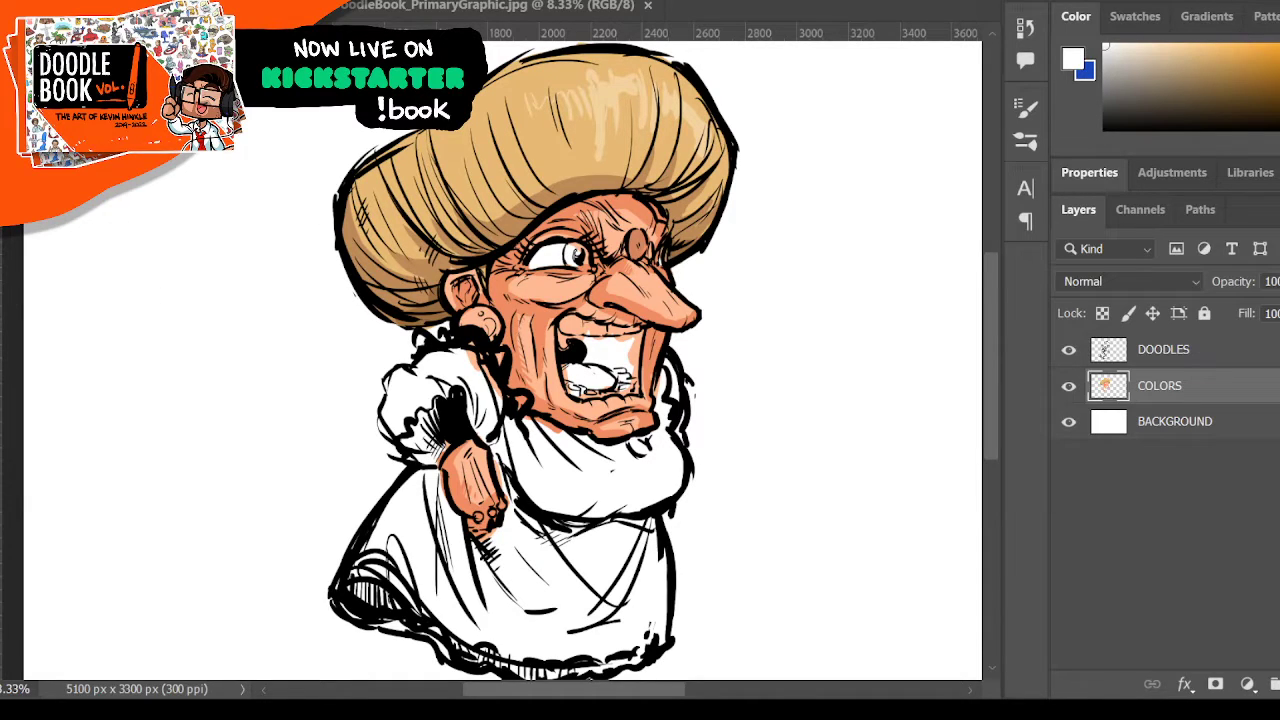
- Paint the eyebrow hairs above both eyes in the hair's base tan with a smaller brush, and save the file
scroll(682, 264, "up", 1)
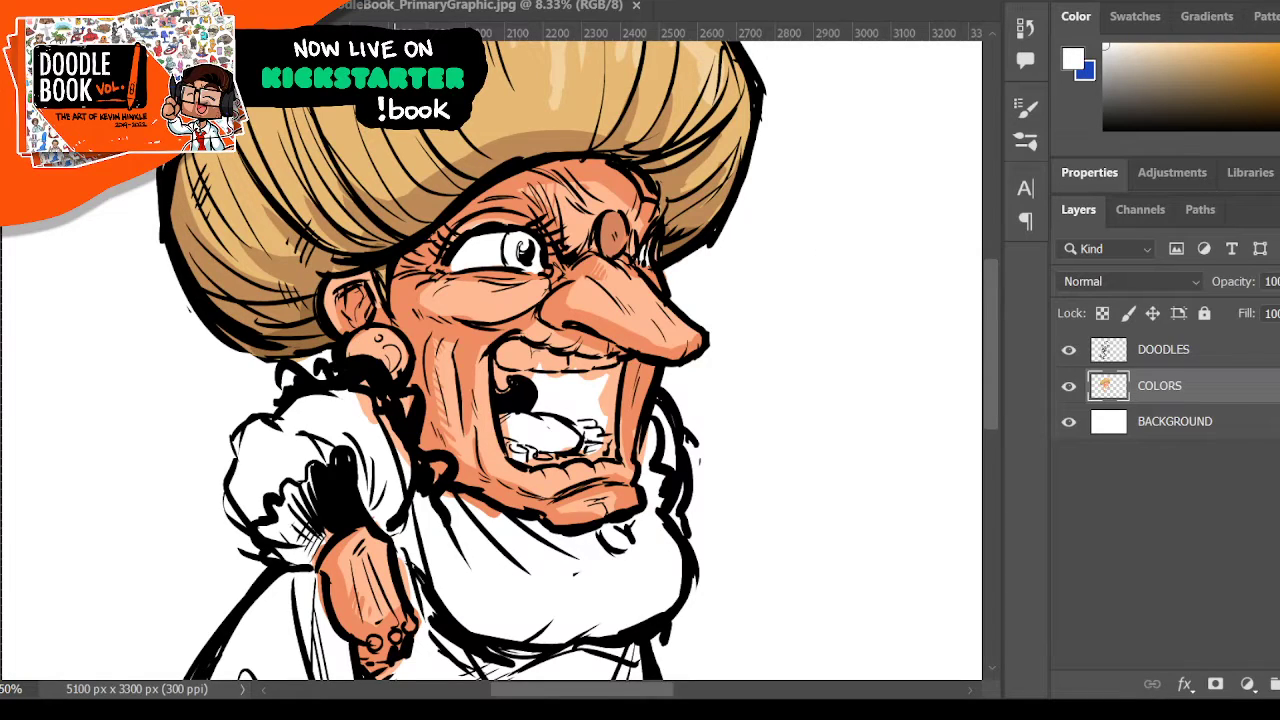
left_click(1210, 51)
key("[")
key("[")
key("[")
key("[")
key("[")
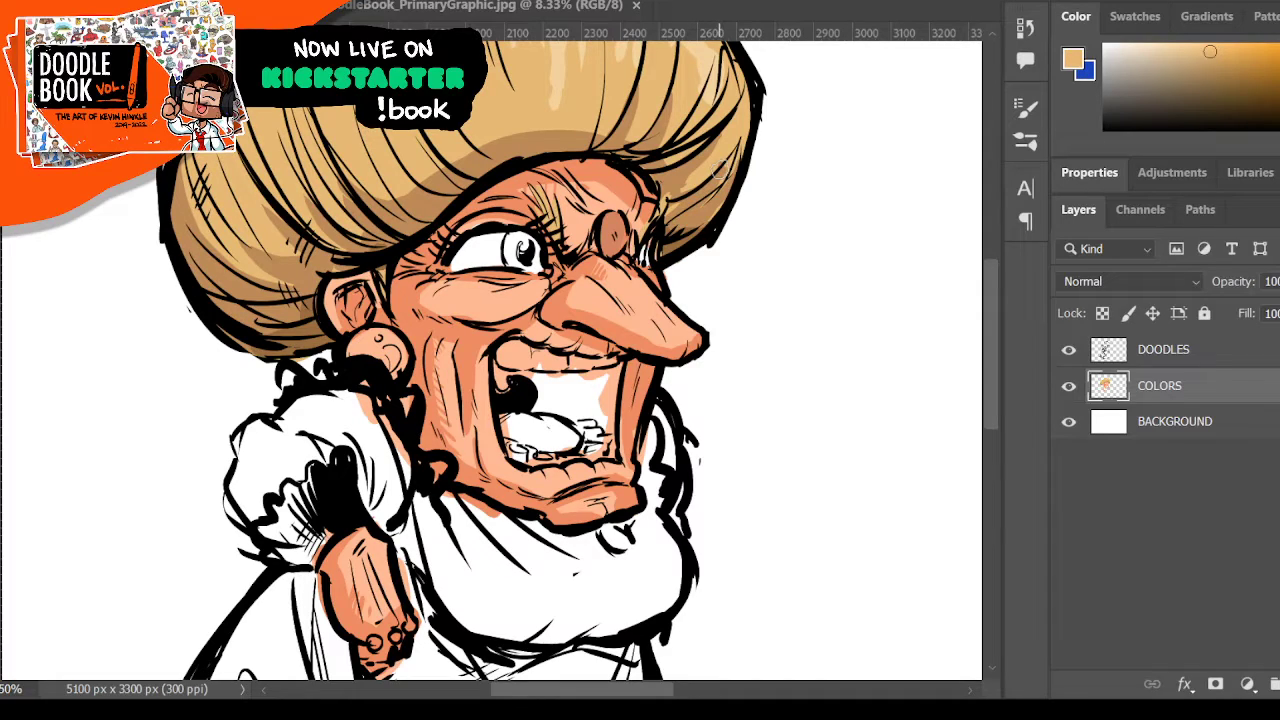
key("ctrl+s")
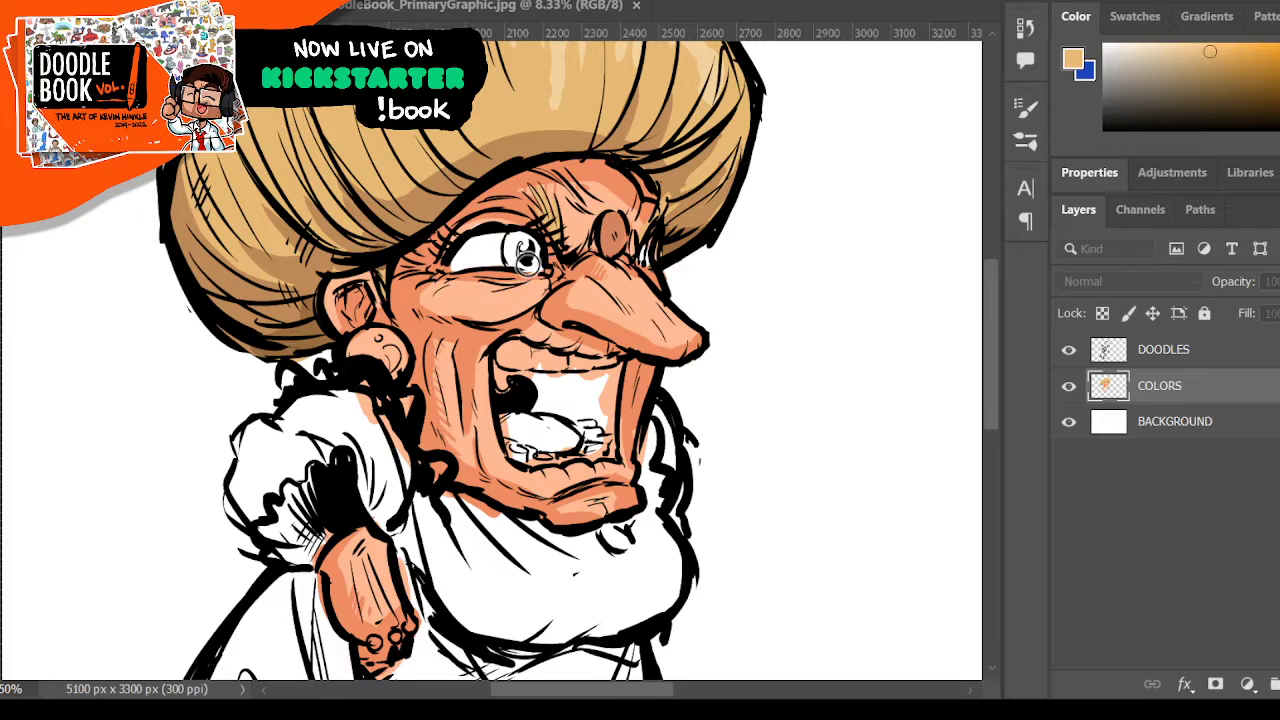
- Paint light purple eyeshadow across the near eye's upper lid
left_click(901, 242)
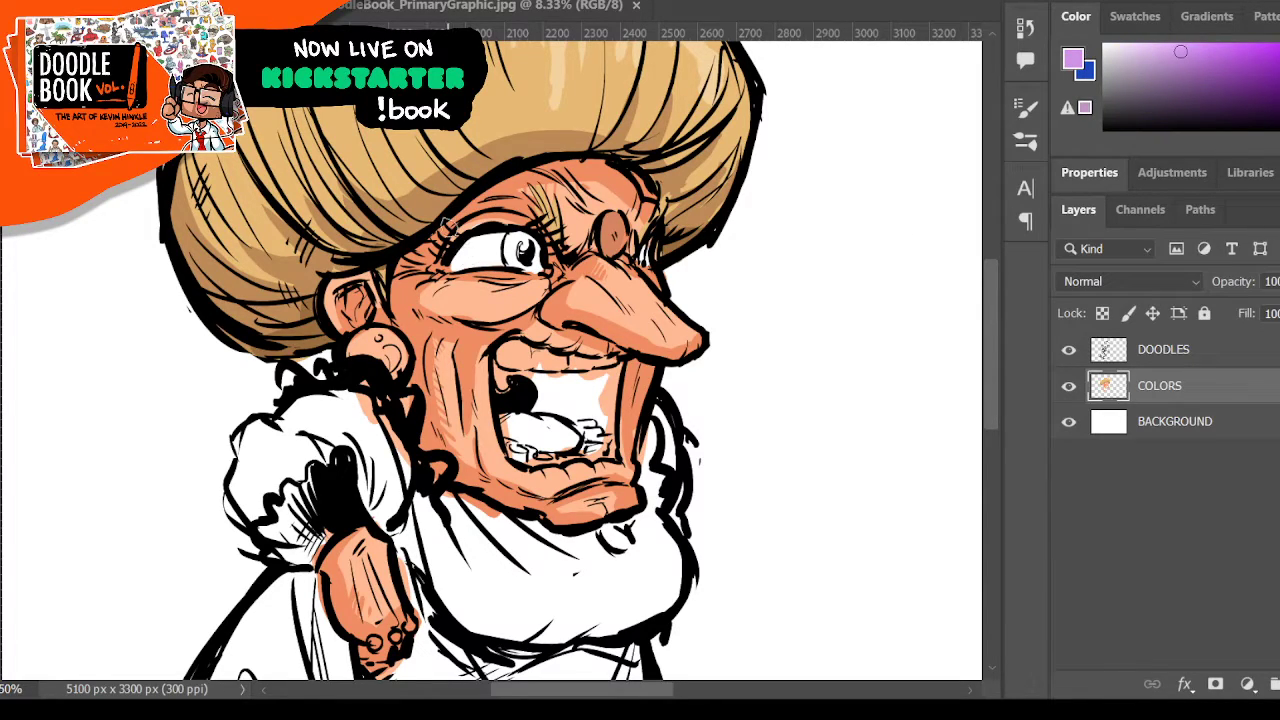
mouse_move(447, 224)
left_mouse_down()
mouse_move(478, 223)
mouse_move(444, 254)
mouse_move(483, 214)
mouse_move(514, 214)
left_mouse_up()
- Shade the near eye's white with pale blue-gray and color its iris reddish brown
left_click(475, 250, "alt")
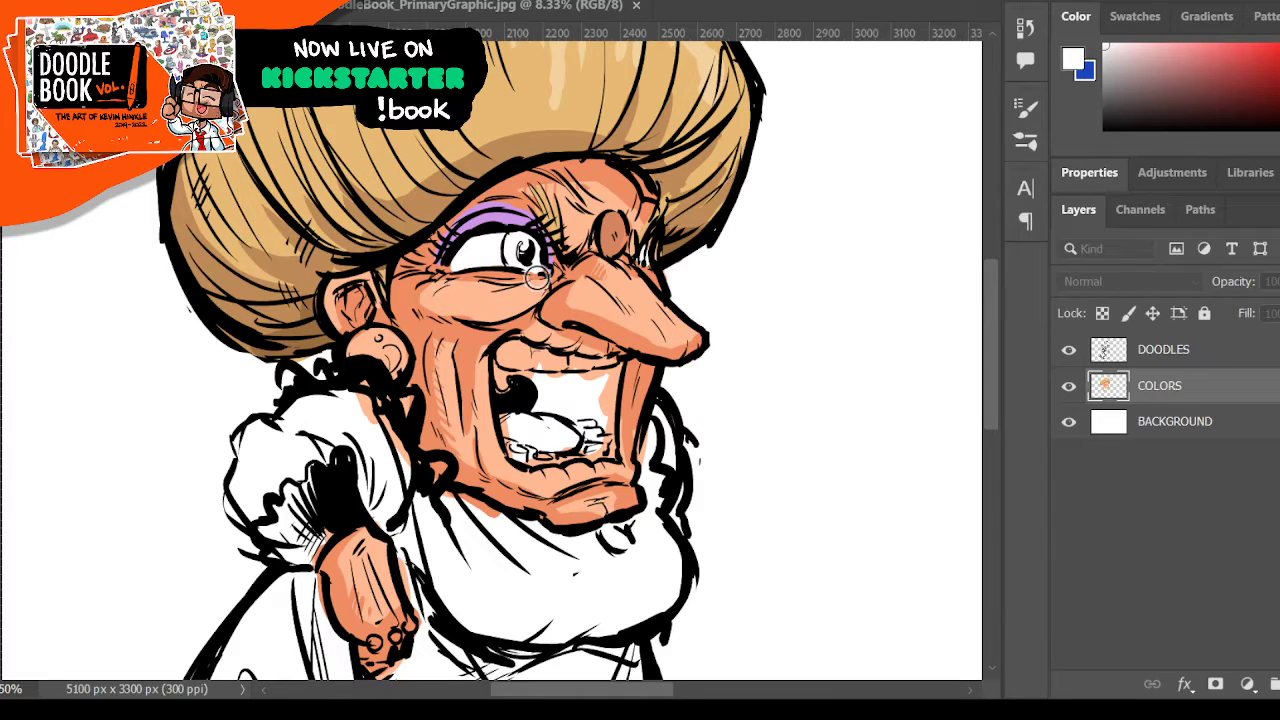
left_click(902, 252)
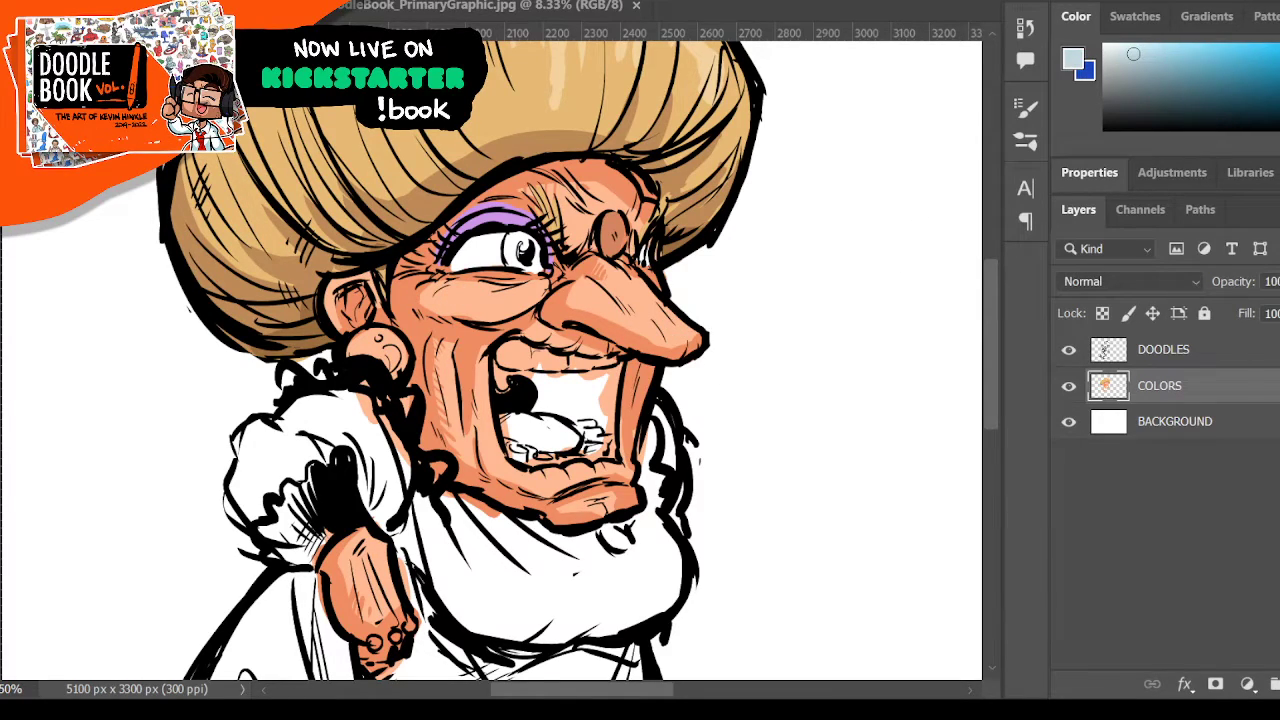
mouse_move(461, 261)
left_mouse_down()
mouse_move(453, 268)
mouse_move(486, 241)
left_mouse_up()
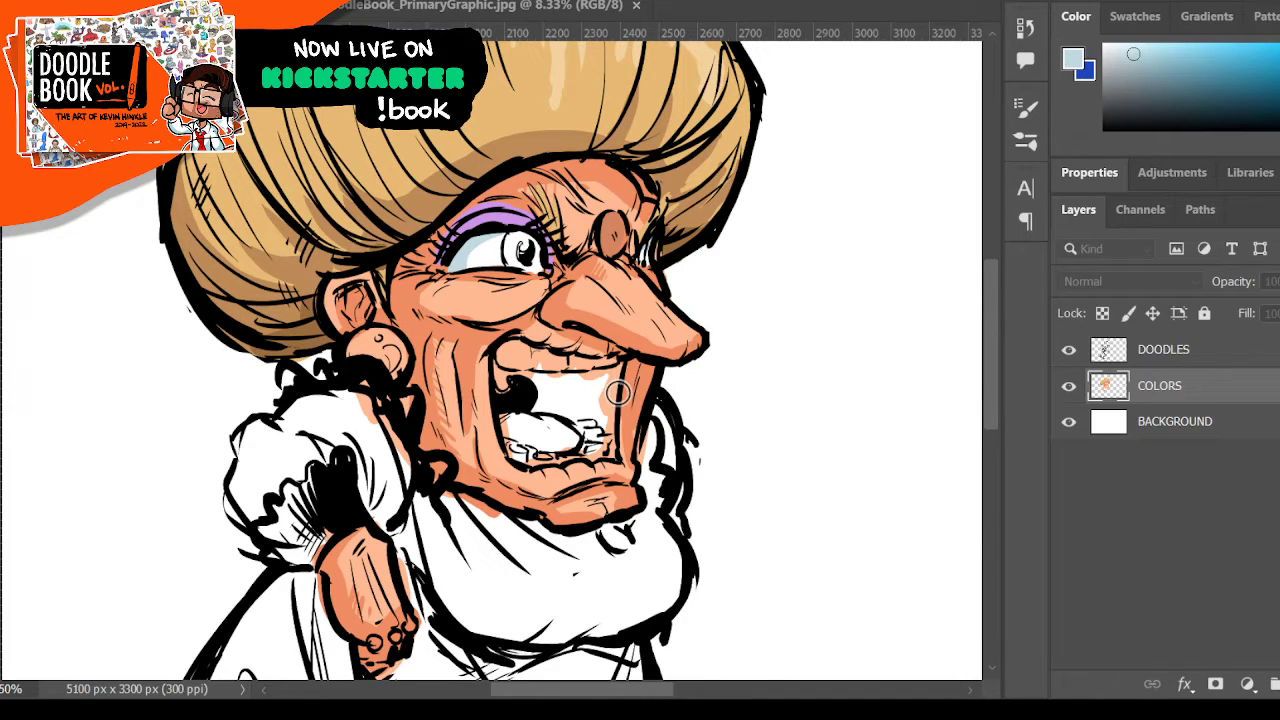
left_click(896, 248)
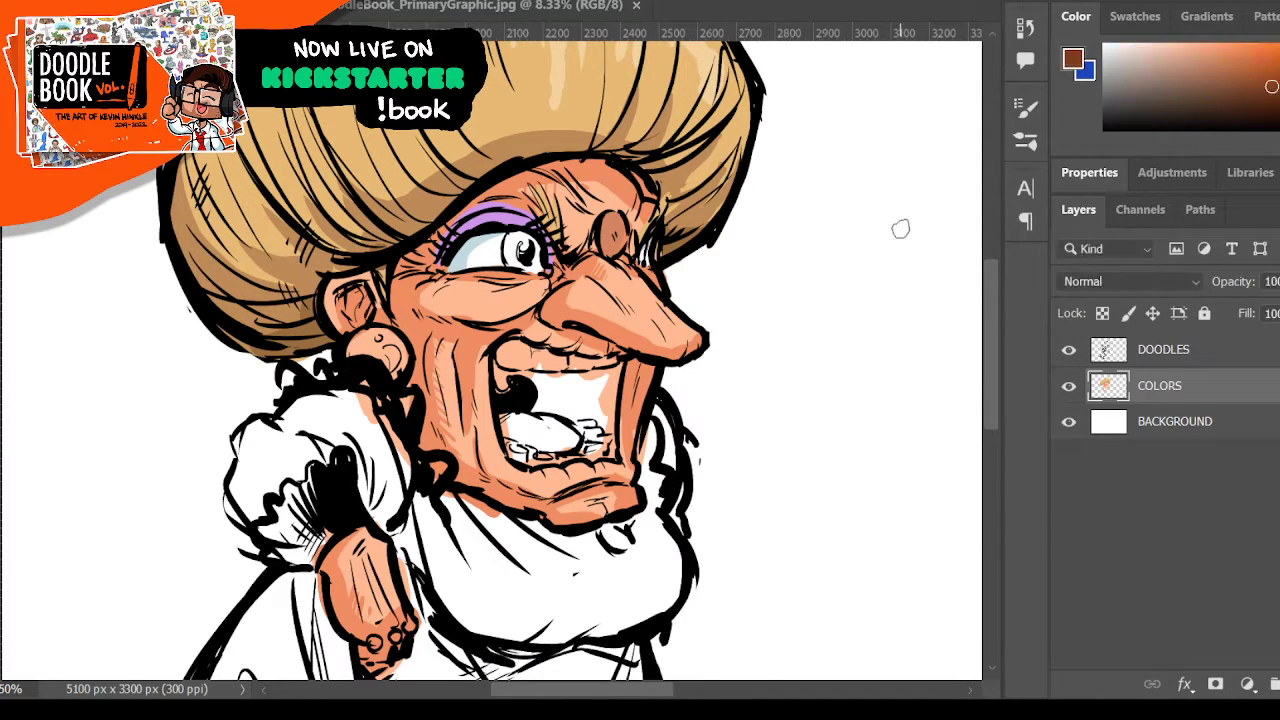
mouse_move(519, 232)
left_mouse_down()
mouse_move(514, 268)
mouse_move(533, 240)
mouse_move(518, 250)
left_mouse_up()
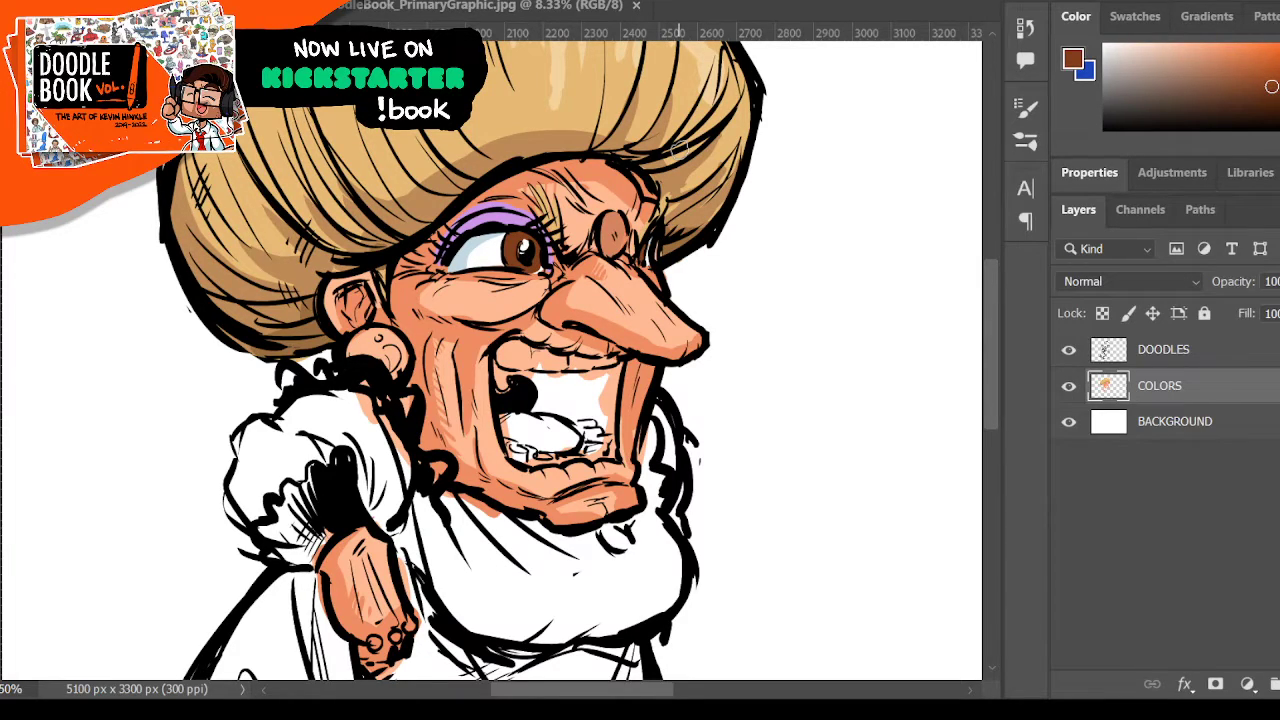
- Reset the foreground color to white and paint the upper and lower teeth on the COLORS layer
key("d")
key("x")
left_click(1166, 354)
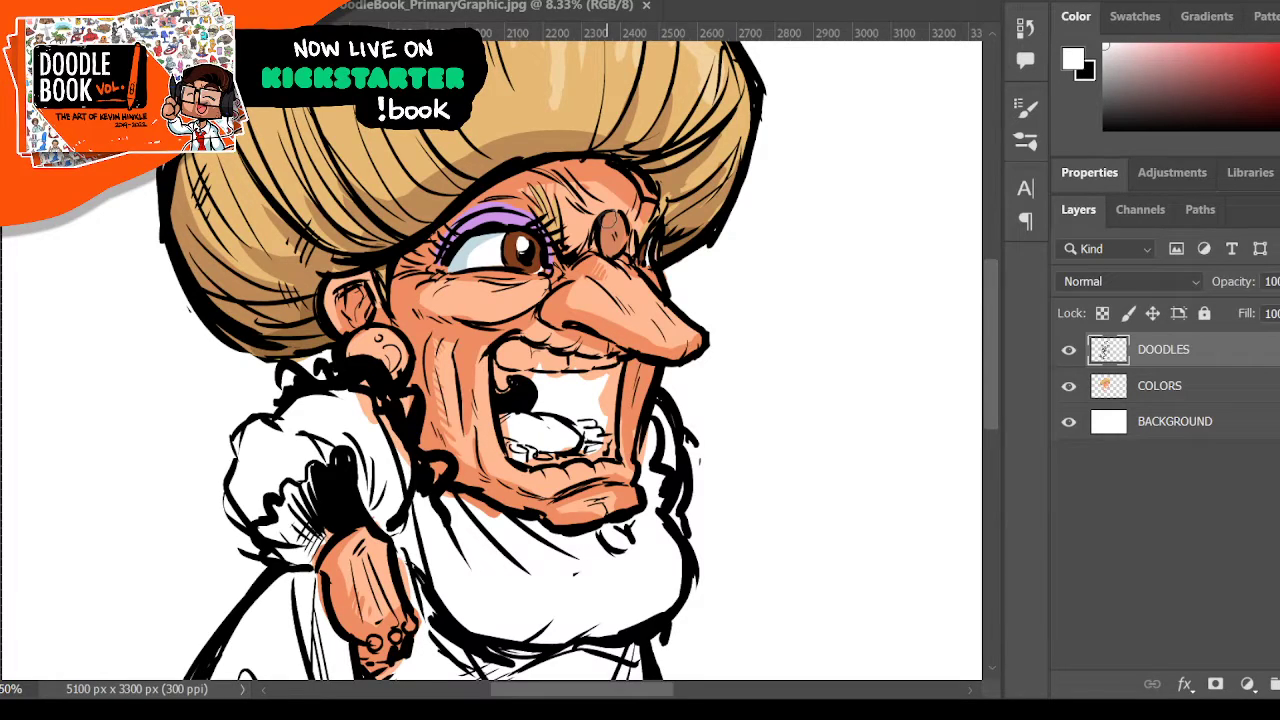
left_click(1160, 385)
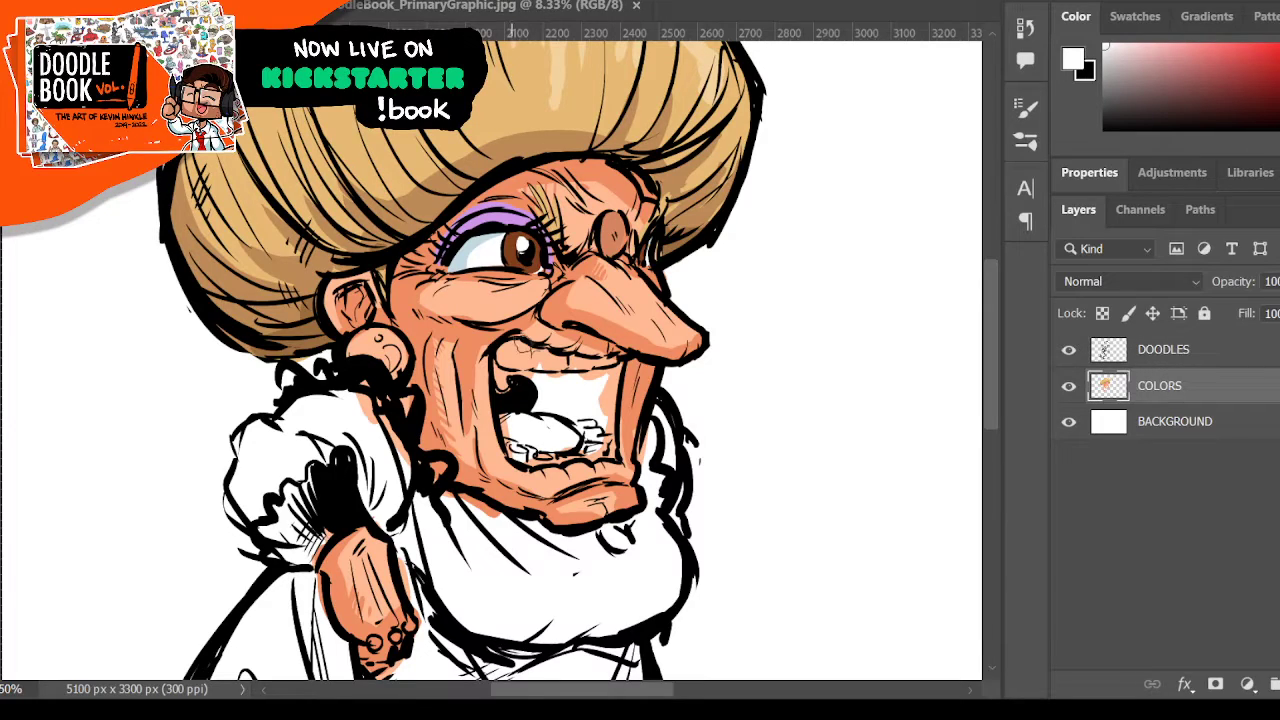
mouse_move(511, 352)
left_mouse_down()
mouse_move(504, 362)
mouse_move(605, 366)
left_mouse_up()
mouse_move(530, 450)
left_mouse_down()
mouse_move(512, 448)
mouse_move(592, 455)
left_mouse_up()
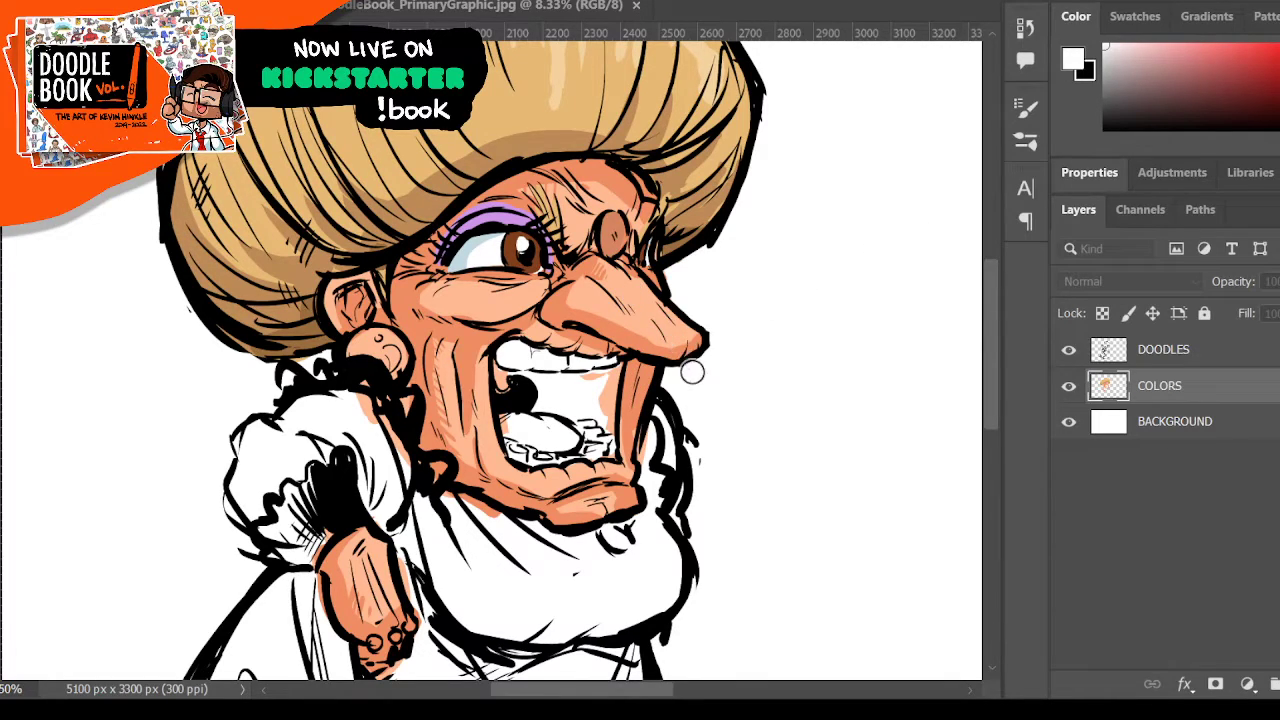
- Paint the tongue red and fill the mouth interior around it with dark red
left_click(906, 243)
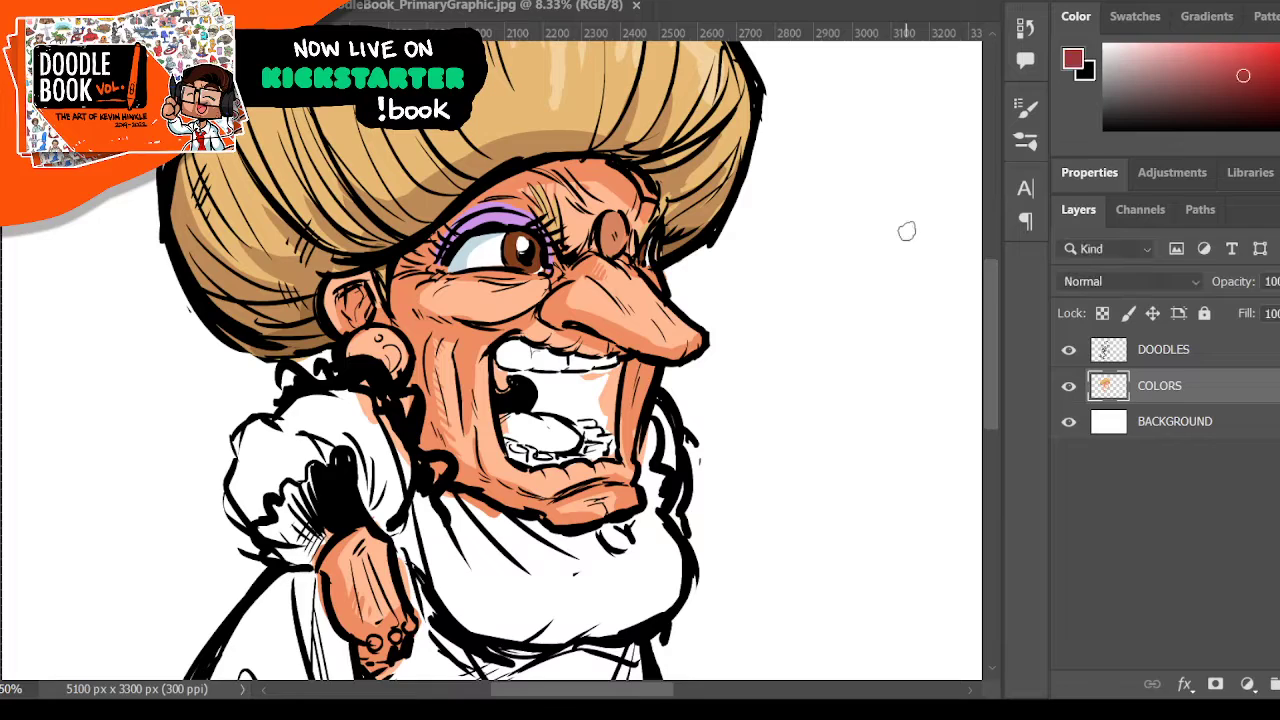
mouse_move(500, 418)
left_mouse_down()
mouse_move(535, 419)
mouse_move(557, 436)
mouse_move(501, 414)
mouse_move(514, 436)
mouse_move(572, 446)
left_mouse_up()
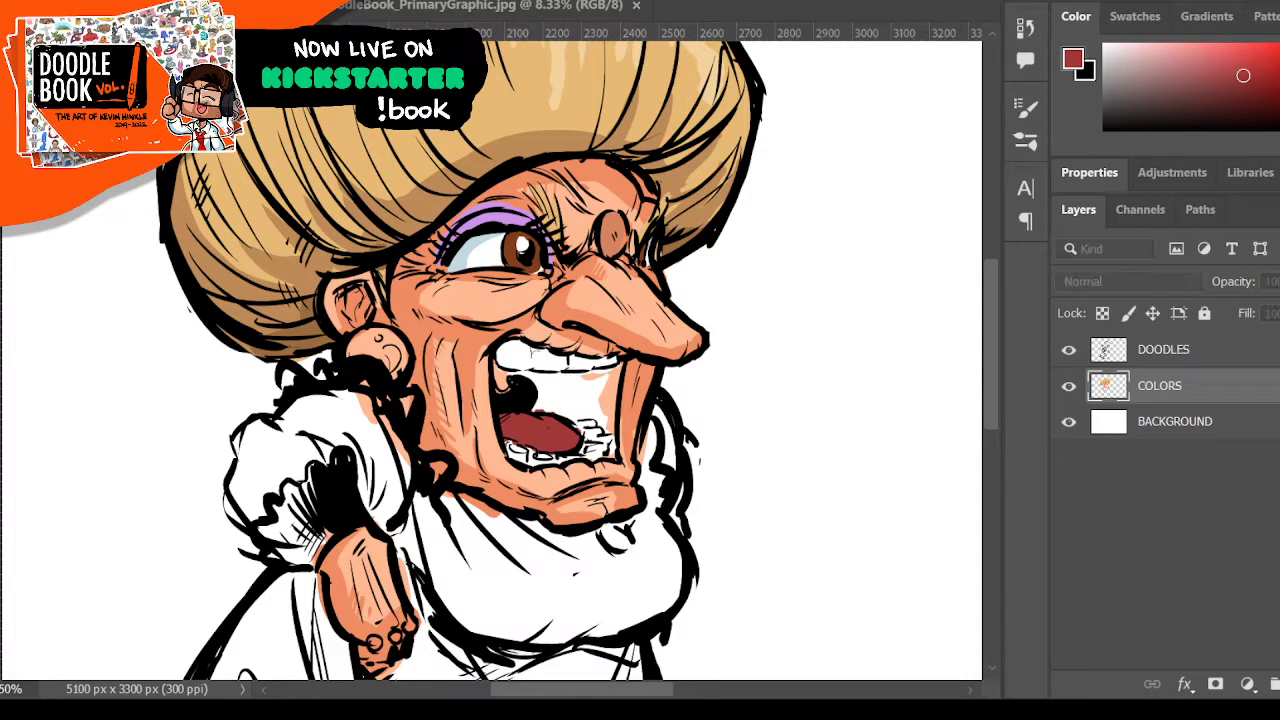
left_click(897, 232)
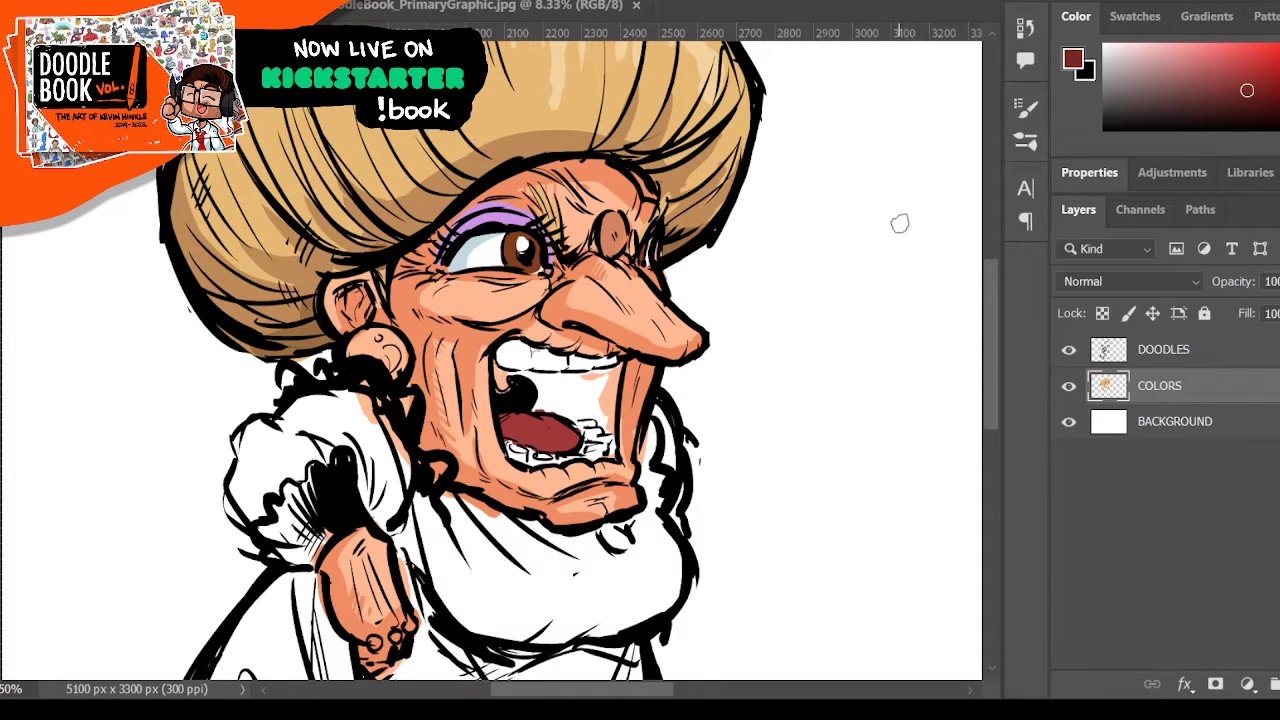
left_click_drag(497, 378, 511, 392)
mouse_move(496, 364)
left_mouse_down()
mouse_move(543, 381)
mouse_move(568, 421)
mouse_move(533, 396)
mouse_move(583, 396)
mouse_move(598, 421)
mouse_move(595, 386)
left_mouse_up()
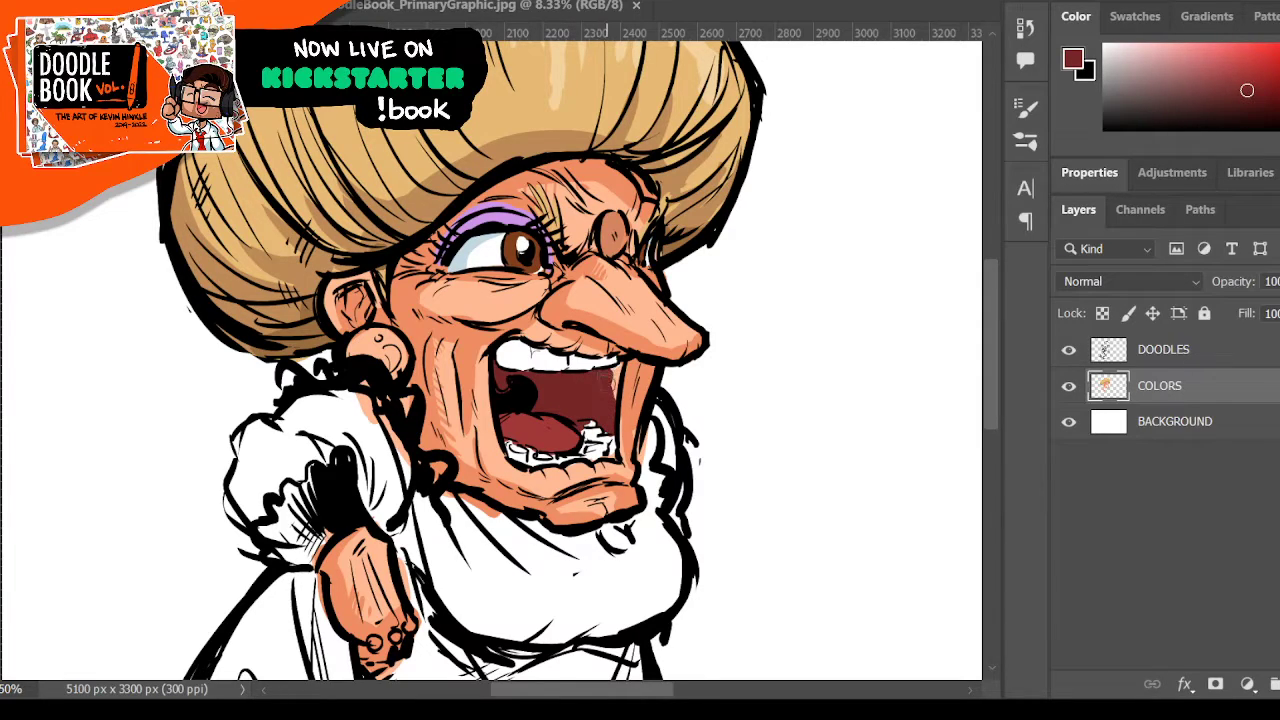
left_click_drag(608, 432, 612, 450)
- Shade the upper and lower teeth with the pale blue-gray sampled from the near eye's white
left_click(470, 248, "alt")
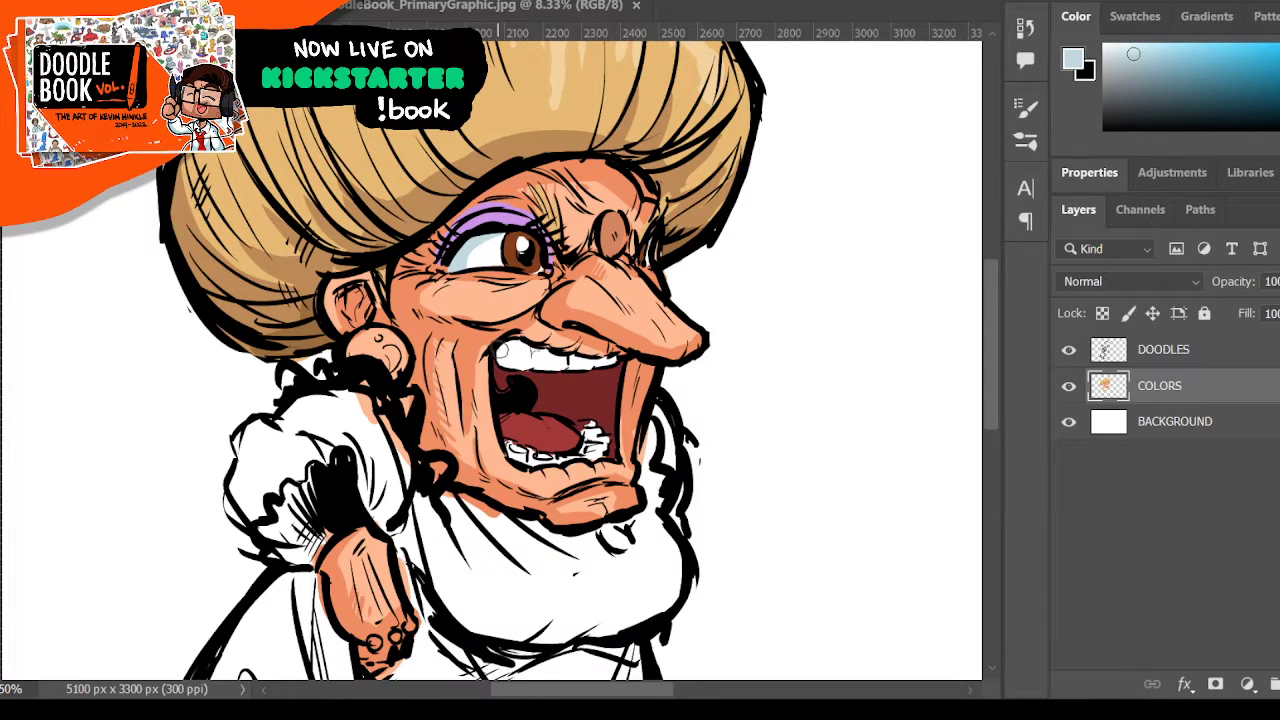
left_click_drag(500, 352, 588, 356)
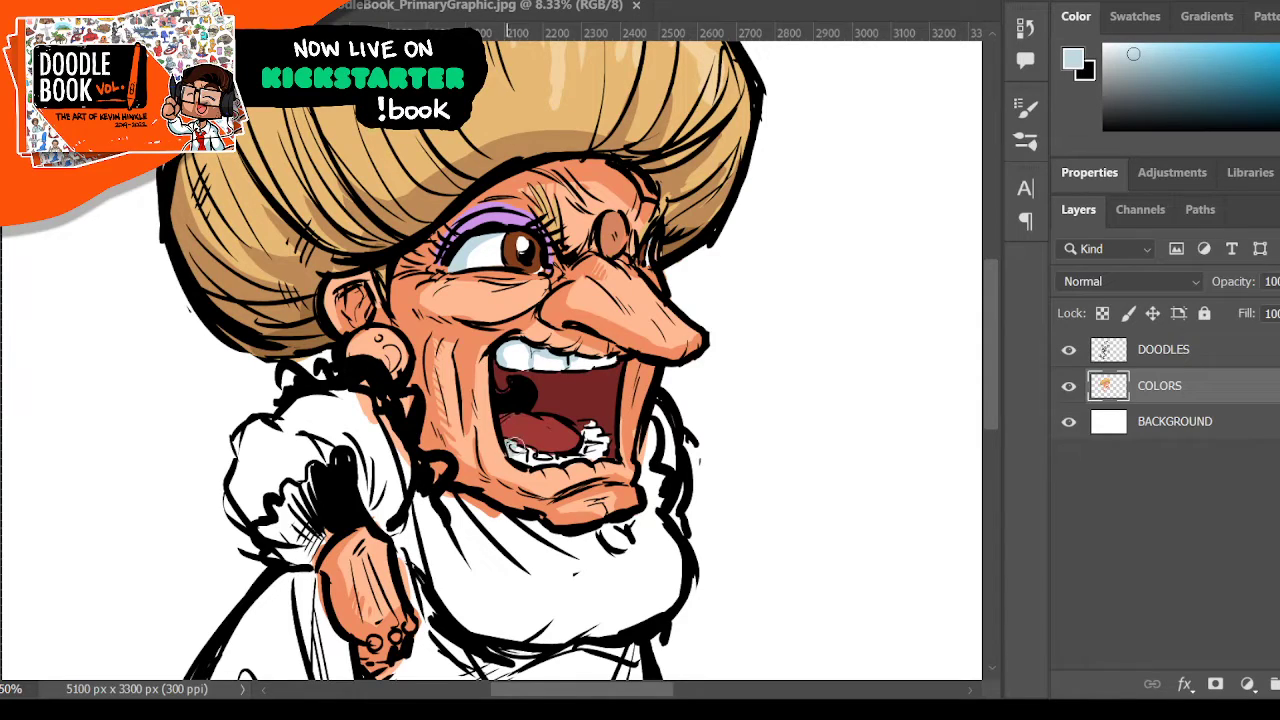
left_click_drag(520, 450, 595, 432)
- Shade the mouth interior beneath the upper teeth and along the far cheek in a darker red, and save the file
left_click(564, 394, "alt")
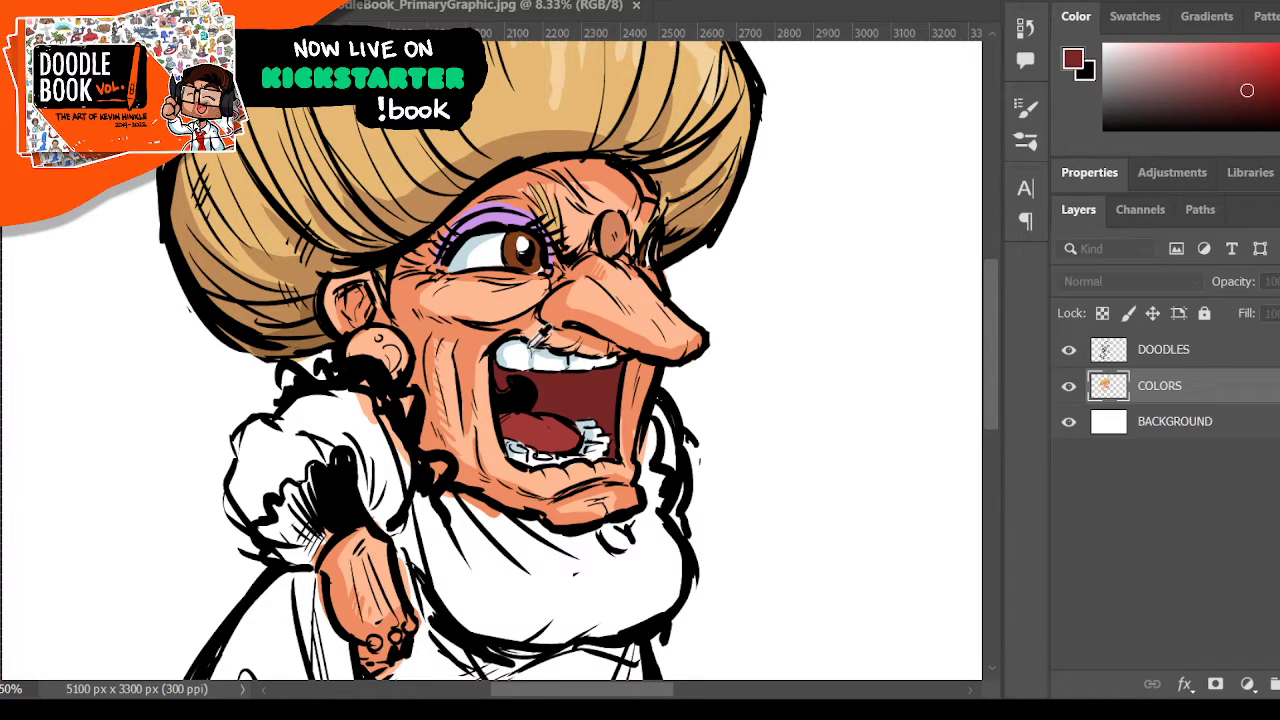
left_click(902, 244)
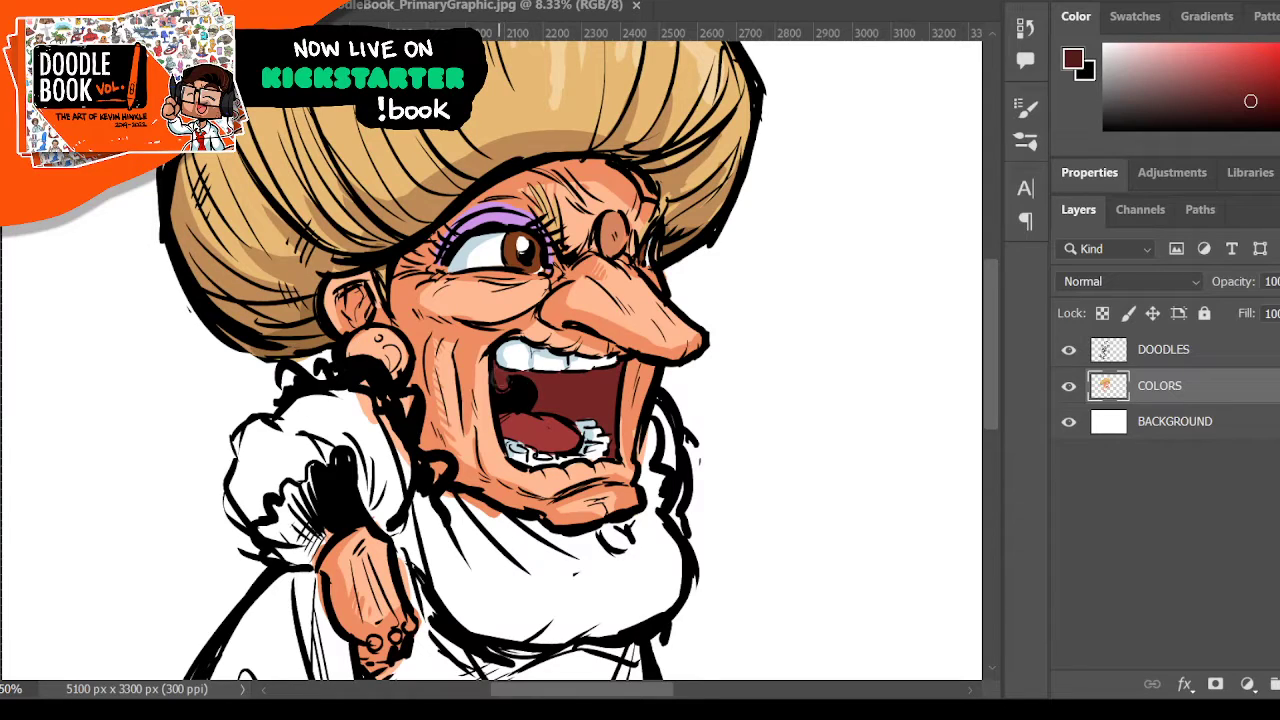
mouse_move(492, 366)
left_mouse_down()
mouse_move(500, 382)
mouse_move(533, 378)
mouse_move(540, 400)
mouse_move(538, 378)
mouse_move(602, 372)
mouse_move(556, 407)
left_mouse_up()
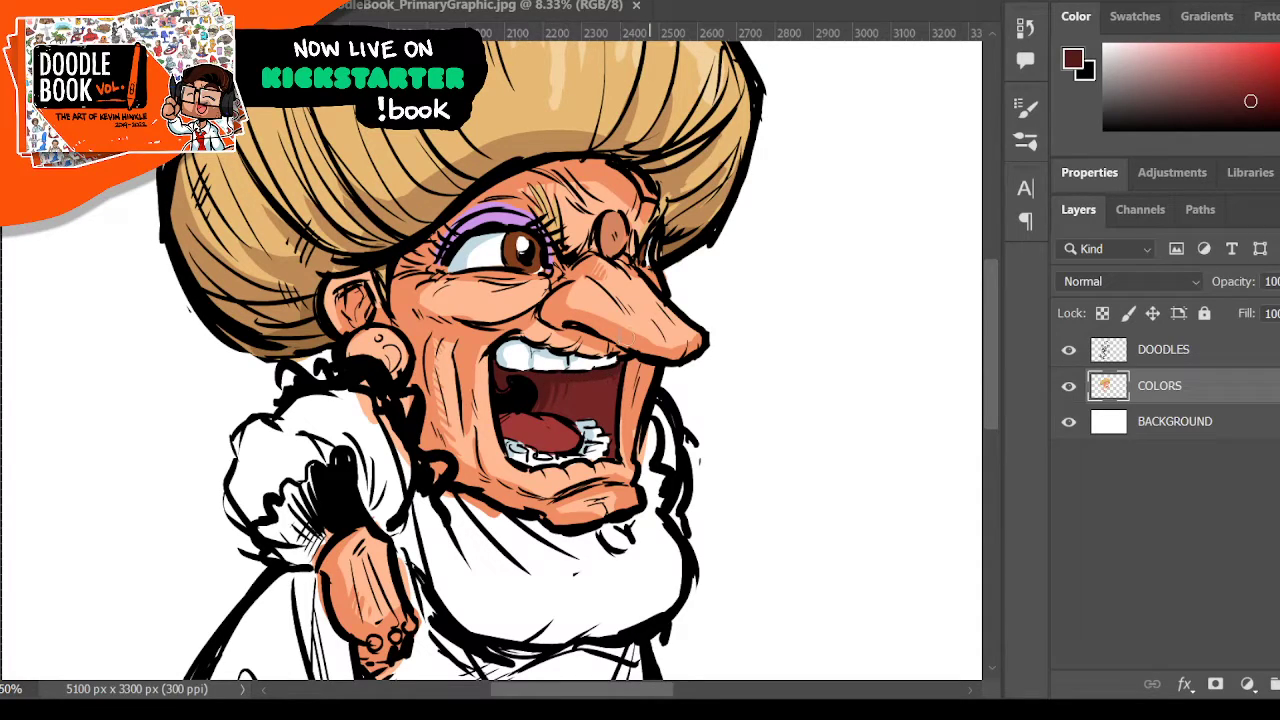
left_click_drag(618, 372, 611, 454)
scroll(432, 204, "down", 2)
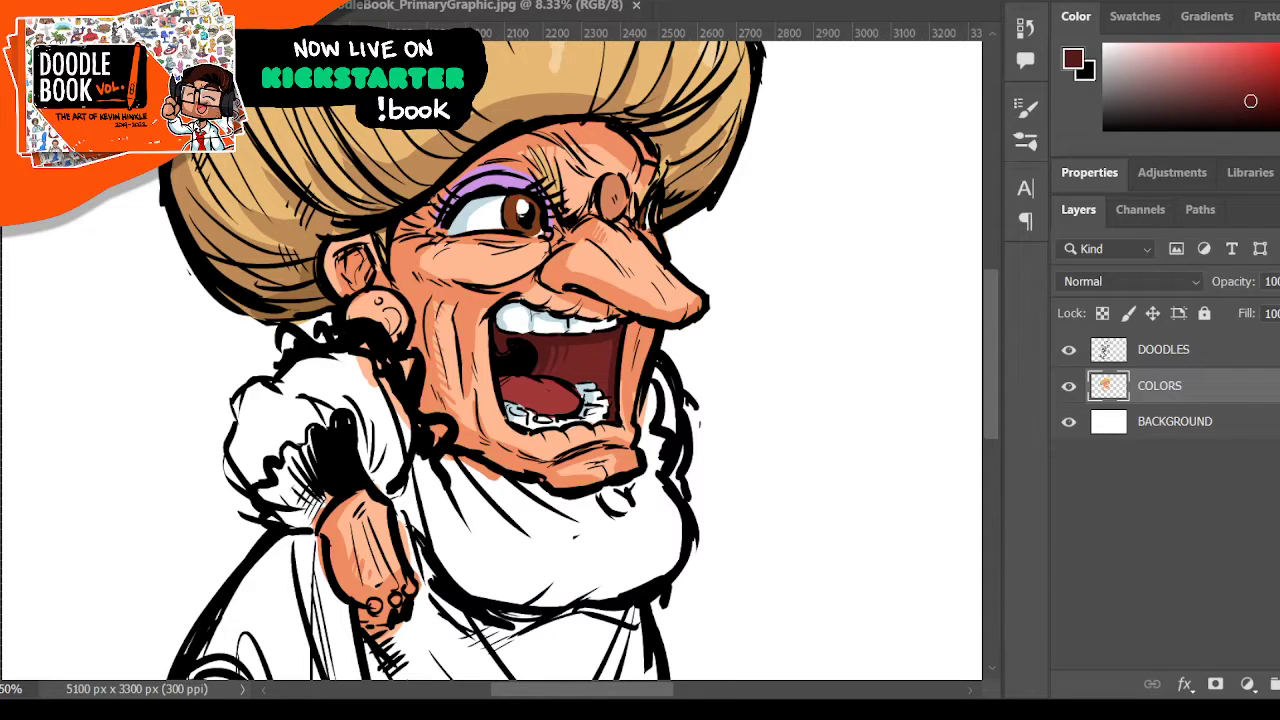
key("ctrl+s")
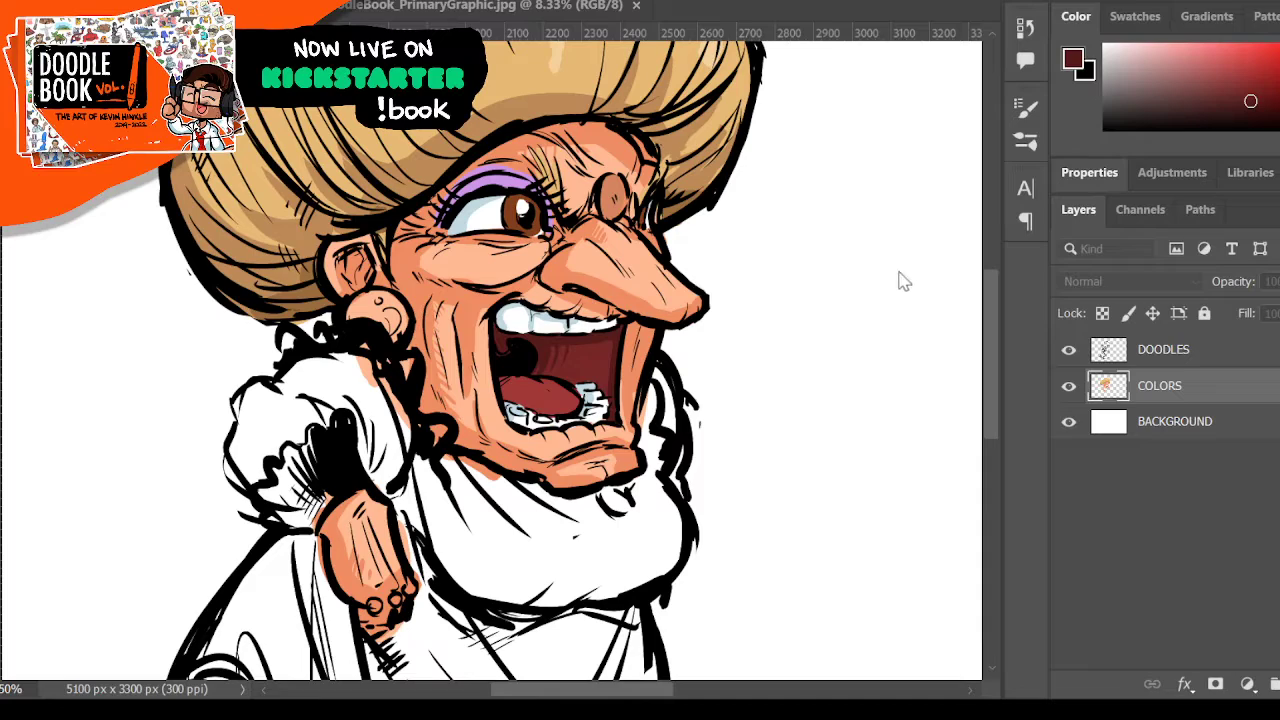
- Color the round earring golden yellow and add a pale yellow highlight on its side nearest the face
left_click(949, 248)
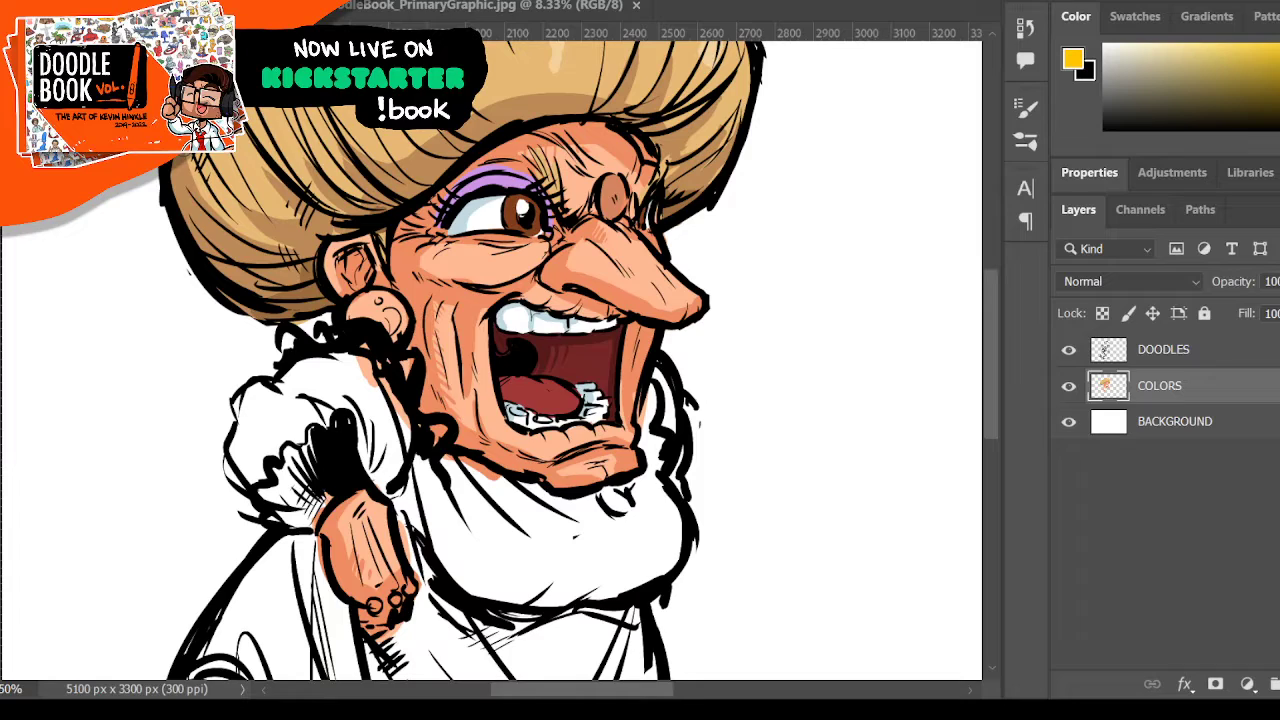
left_click_drag(382, 316, 396, 320)
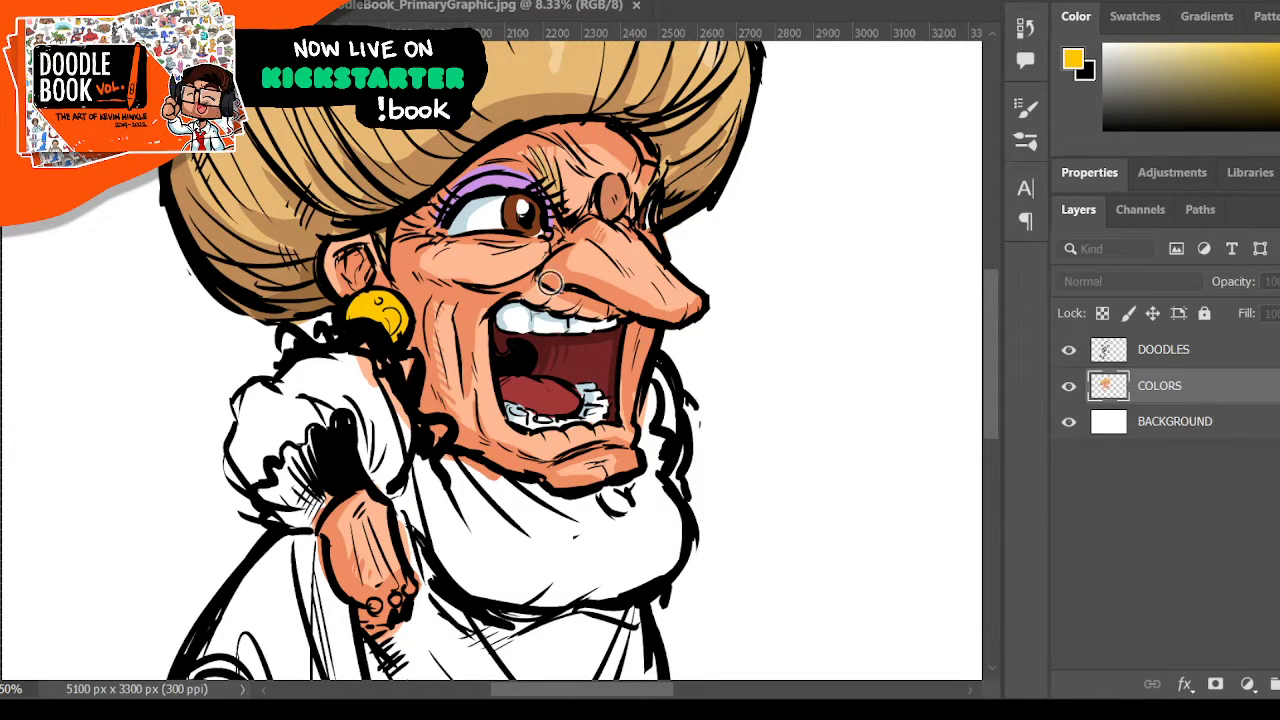
left_click(864, 220)
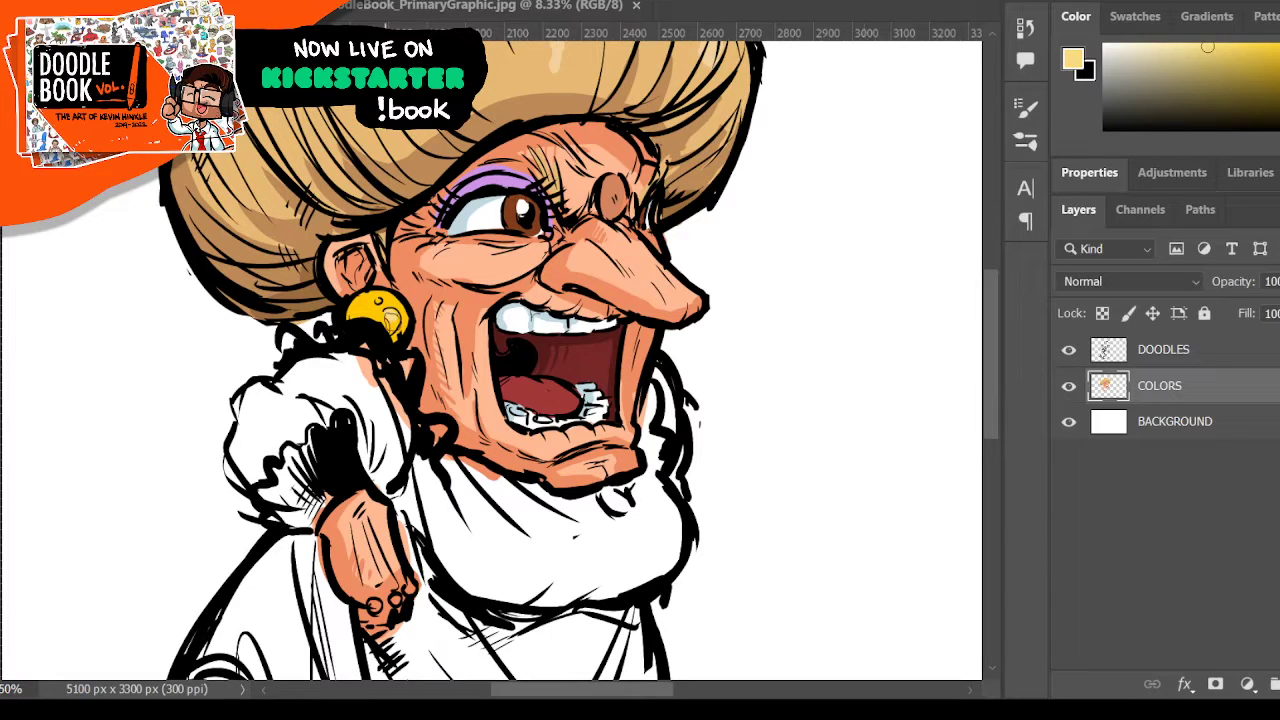
left_click_drag(392, 318, 390, 322)
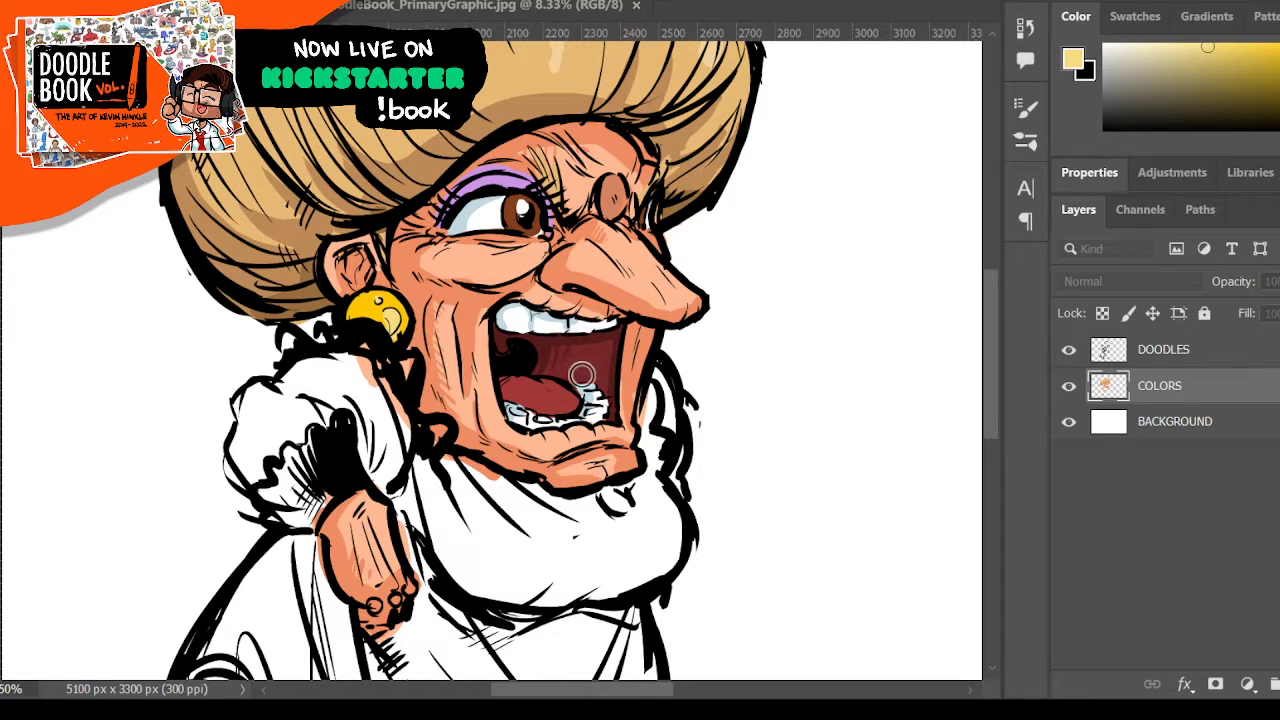
- Fill the near puffed sleeve with medium blue using a smaller brush
key("bracketleft")
key("bracketleft")
left_click(901, 243)
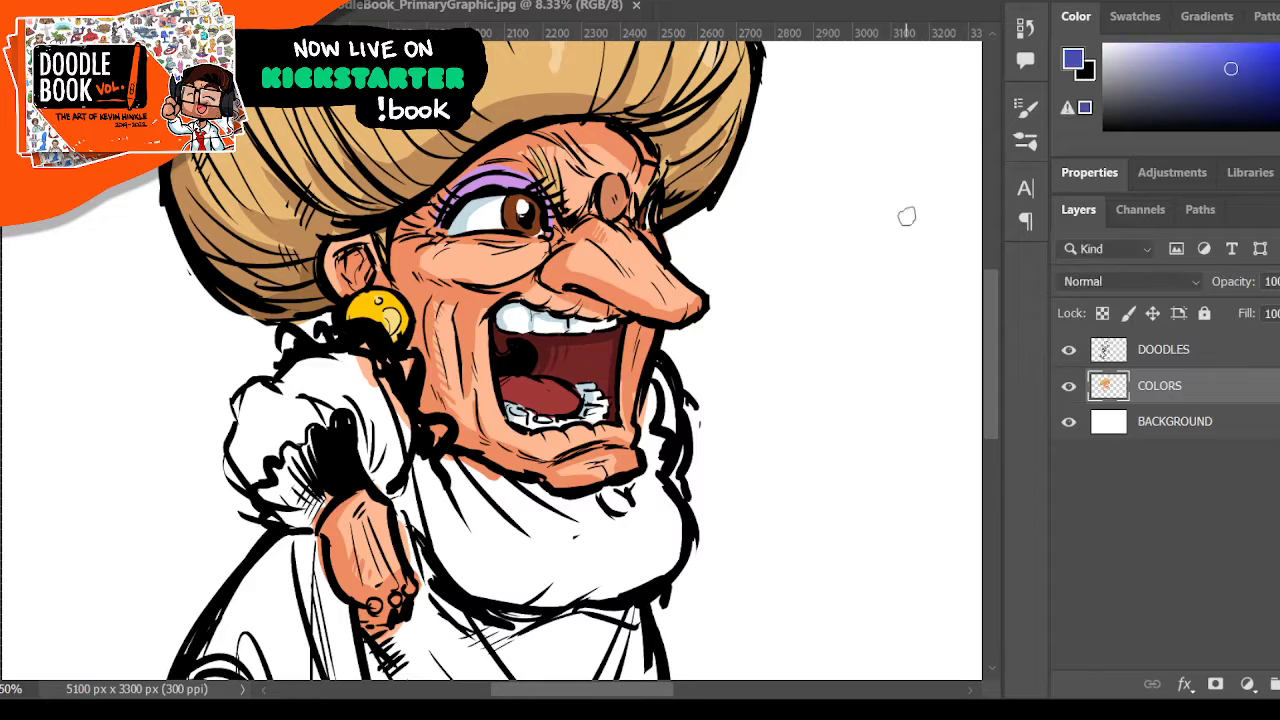
mouse_move(247, 413)
left_mouse_down()
mouse_move(236, 482)
mouse_move(275, 406)
mouse_move(290, 414)
mouse_move(300, 394)
mouse_move(335, 449)
mouse_move(364, 404)
mouse_move(405, 439)
mouse_move(398, 386)
mouse_move(380, 362)
mouse_move(336, 376)
left_mouse_up()
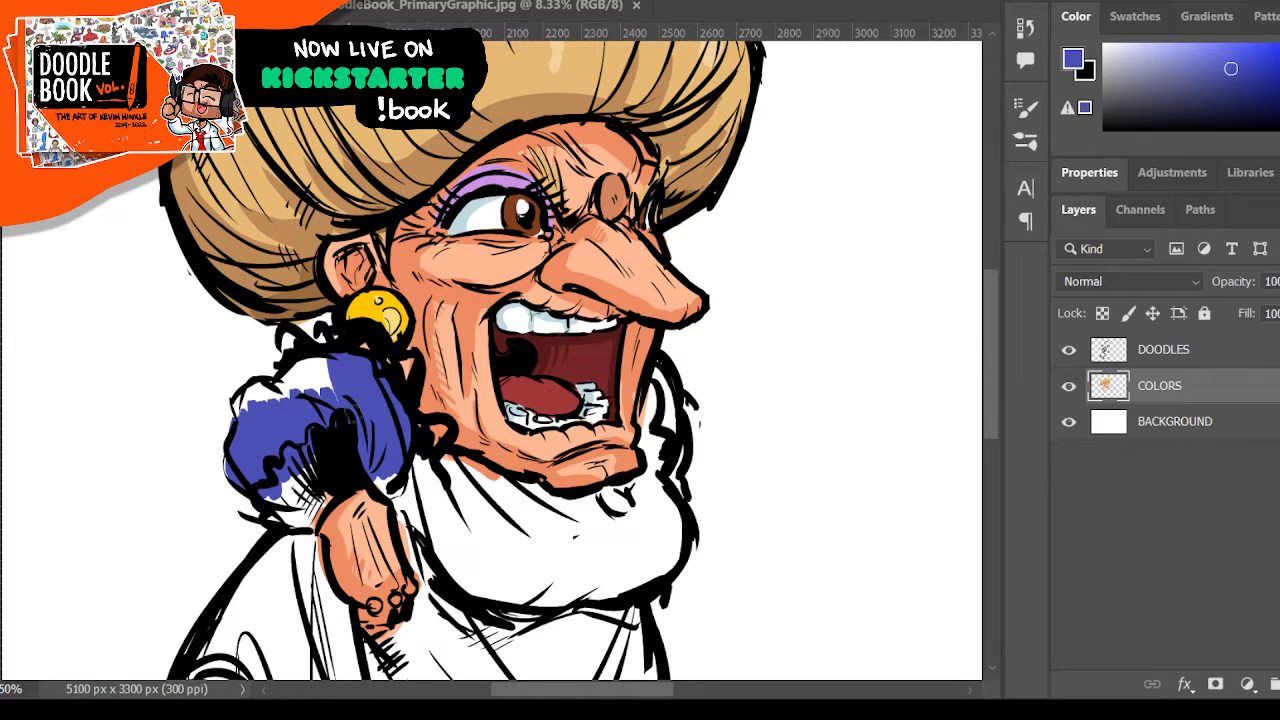
mouse_move(238, 397)
left_mouse_down()
mouse_move(245, 407)
mouse_move(300, 378)
mouse_move(330, 385)
left_mouse_up()
- Extend the medium blue over the near sleeve's cuff, the shoulder ruffle, the bodice, and the far sleeve
scroll(359, 366, "down", 5)
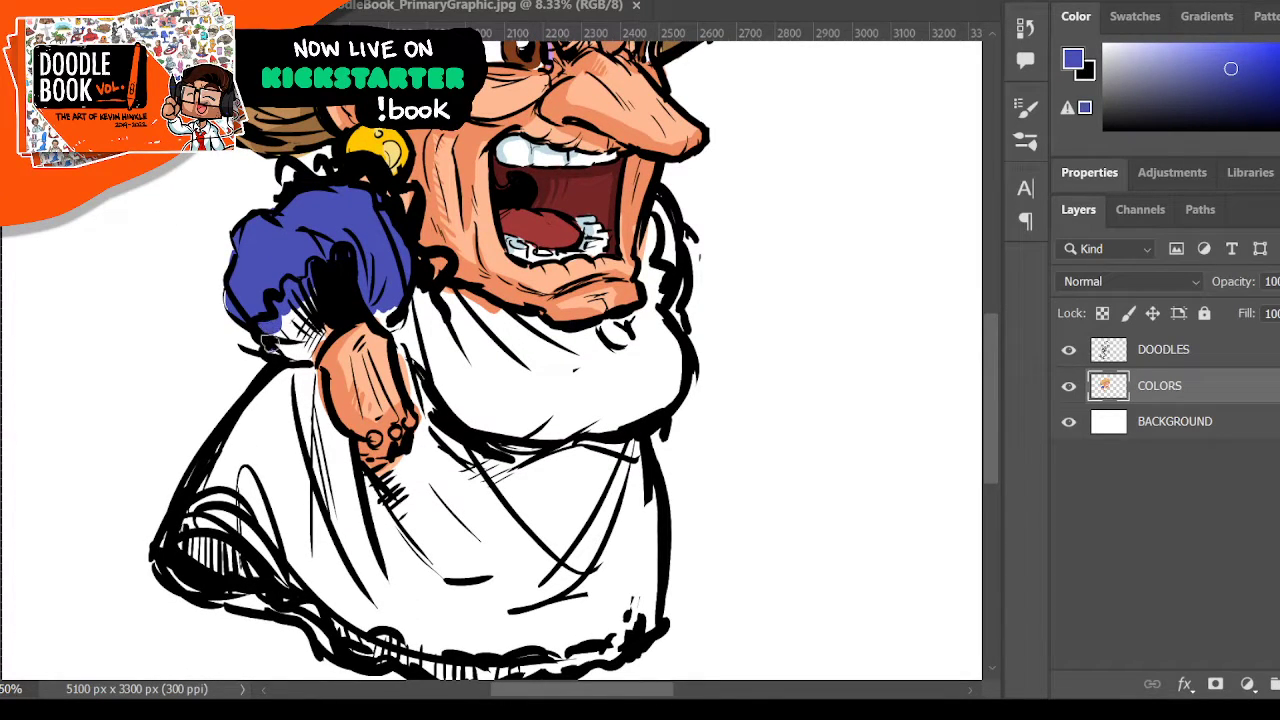
mouse_move(268, 340)
left_mouse_down()
mouse_move(323, 279)
mouse_move(346, 311)
mouse_move(366, 294)
mouse_move(388, 326)
mouse_move(383, 306)
mouse_move(448, 349)
mouse_move(442, 305)
left_mouse_up()
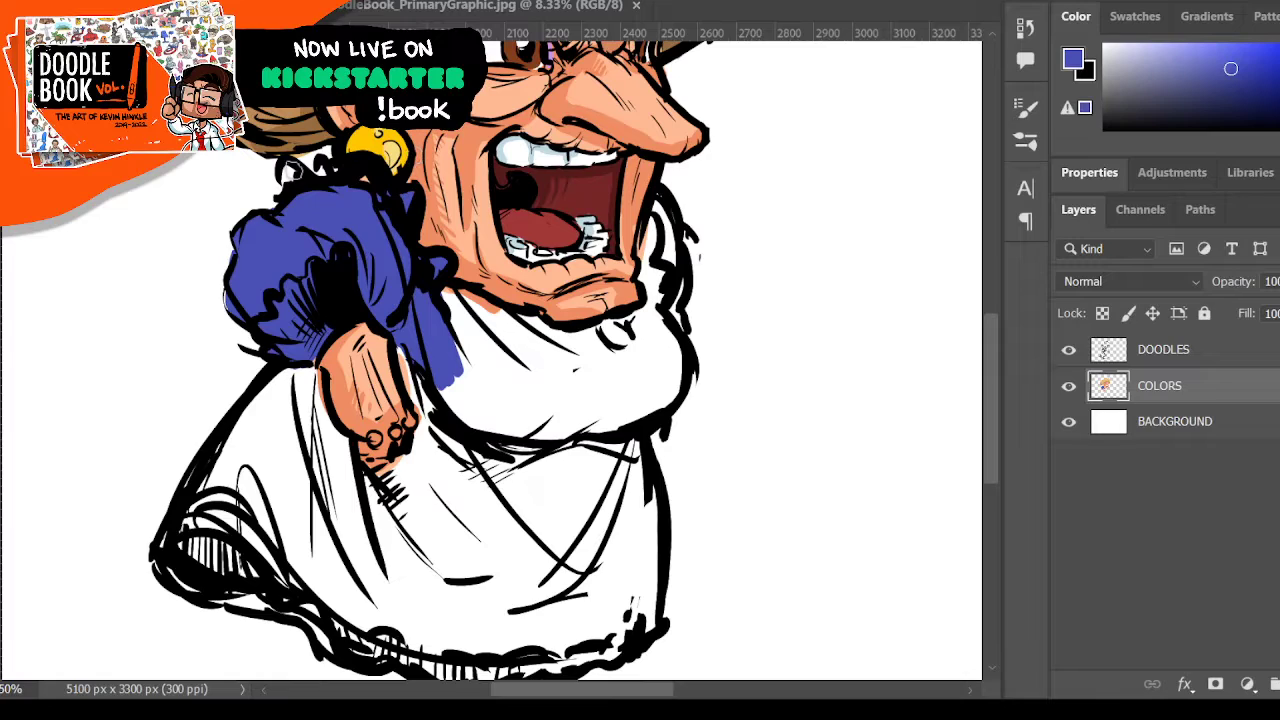
left_click_drag(292, 172, 321, 173)
mouse_move(402, 335)
left_mouse_down()
mouse_move(440, 440)
mouse_move(472, 420)
mouse_move(486, 298)
mouse_move(514, 323)
mouse_move(495, 325)
mouse_move(545, 395)
mouse_move(500, 490)
mouse_move(645, 400)
mouse_move(590, 458)
left_mouse_up()
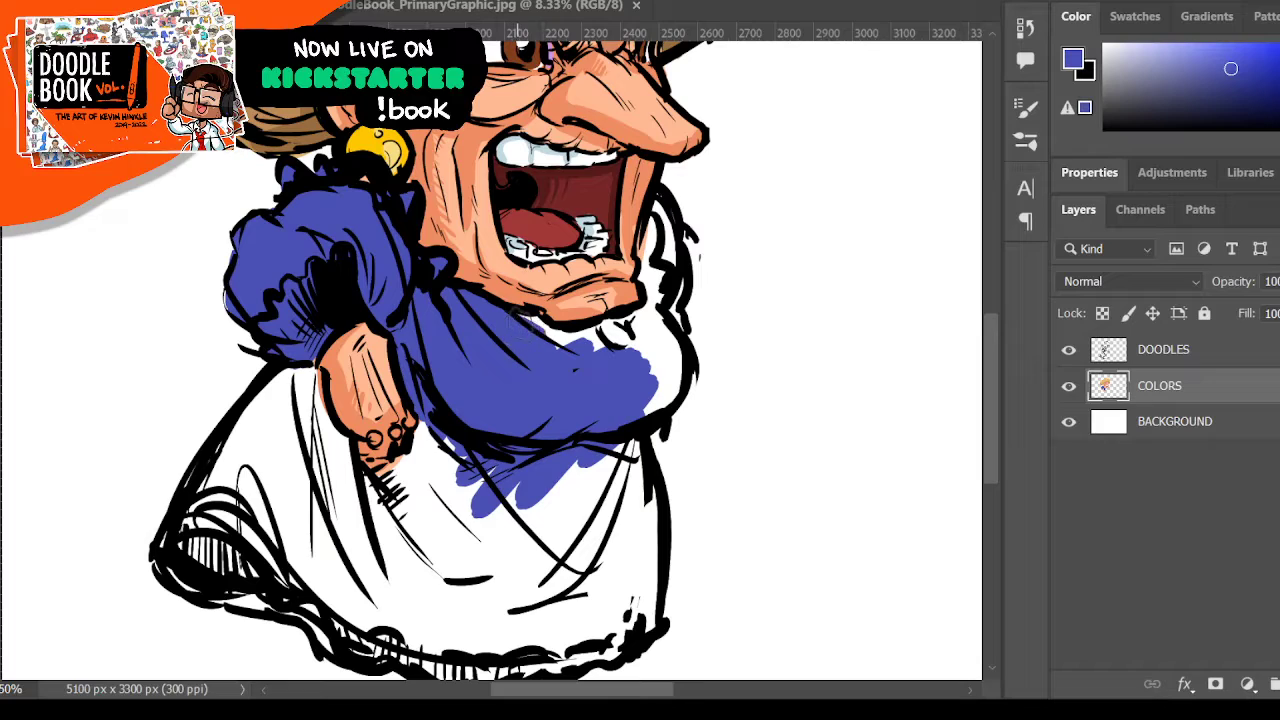
mouse_move(519, 322)
left_mouse_down()
mouse_move(597, 340)
mouse_move(582, 330)
mouse_move(602, 320)
mouse_move(587, 340)
mouse_move(629, 370)
mouse_move(662, 365)
mouse_move(665, 400)
mouse_move(670, 345)
mouse_move(644, 290)
mouse_move(654, 218)
mouse_move(645, 292)
mouse_move(665, 258)
mouse_move(674, 284)
mouse_move(650, 258)
left_mouse_up()
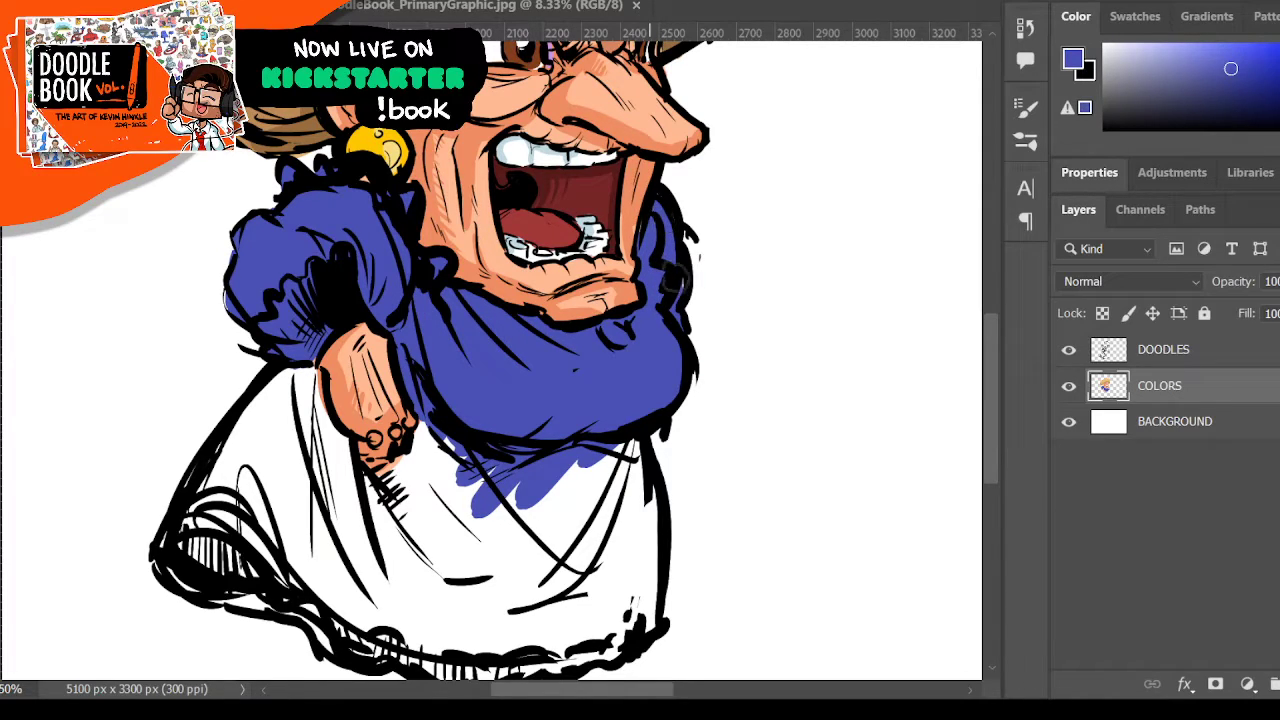
- Fill the whole skirt down to its ruffled hem with the same medium blue
mouse_move(234, 472)
left_mouse_down()
mouse_move(182, 508)
mouse_move(224, 442)
mouse_move(205, 580)
mouse_move(302, 590)
mouse_move(285, 508)
mouse_move(238, 488)
mouse_move(218, 450)
mouse_move(205, 460)
mouse_move(298, 366)
mouse_move(347, 502)
mouse_move(331, 513)
mouse_move(330, 562)
mouse_move(362, 518)
left_mouse_up()
mouse_move(352, 450)
left_mouse_down()
mouse_move(362, 513)
mouse_move(442, 453)
mouse_move(362, 518)
mouse_move(377, 533)
mouse_move(434, 513)
mouse_move(514, 440)
mouse_move(627, 458)
mouse_move(652, 531)
mouse_move(622, 501)
mouse_move(509, 490)
mouse_move(607, 451)
mouse_move(428, 520)
mouse_move(427, 563)
mouse_move(624, 466)
mouse_move(620, 435)
mouse_move(645, 590)
left_mouse_up()
scroll(998, 404, "down", 2)
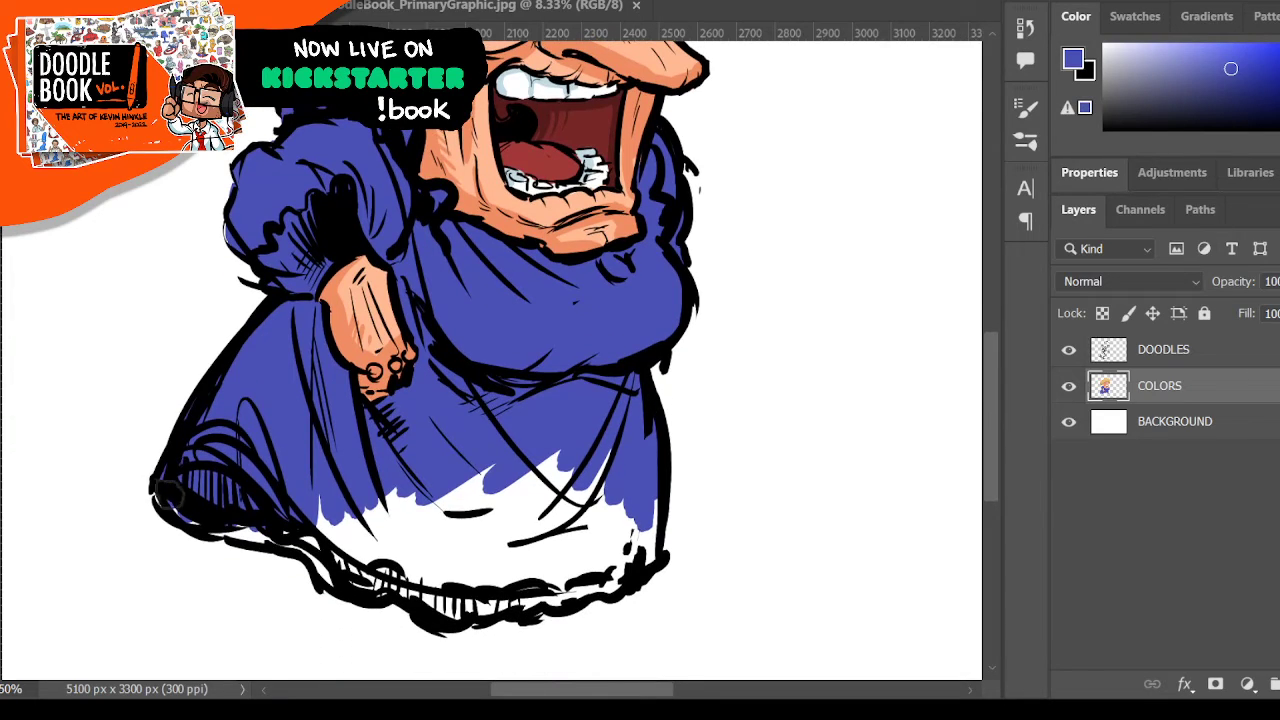
mouse_move(236, 538)
left_mouse_down()
mouse_move(320, 555)
mouse_move(390, 530)
mouse_move(358, 583)
mouse_move(415, 575)
mouse_move(425, 505)
mouse_move(445, 540)
mouse_move(492, 458)
mouse_move(545, 520)
mouse_move(600, 500)
mouse_move(596, 442)
mouse_move(487, 582)
mouse_move(540, 585)
mouse_move(570, 560)
mouse_move(590, 585)
mouse_move(610, 537)
mouse_move(630, 548)
mouse_move(652, 530)
mouse_move(660, 542)
left_mouse_up()
left_click(614, 372)
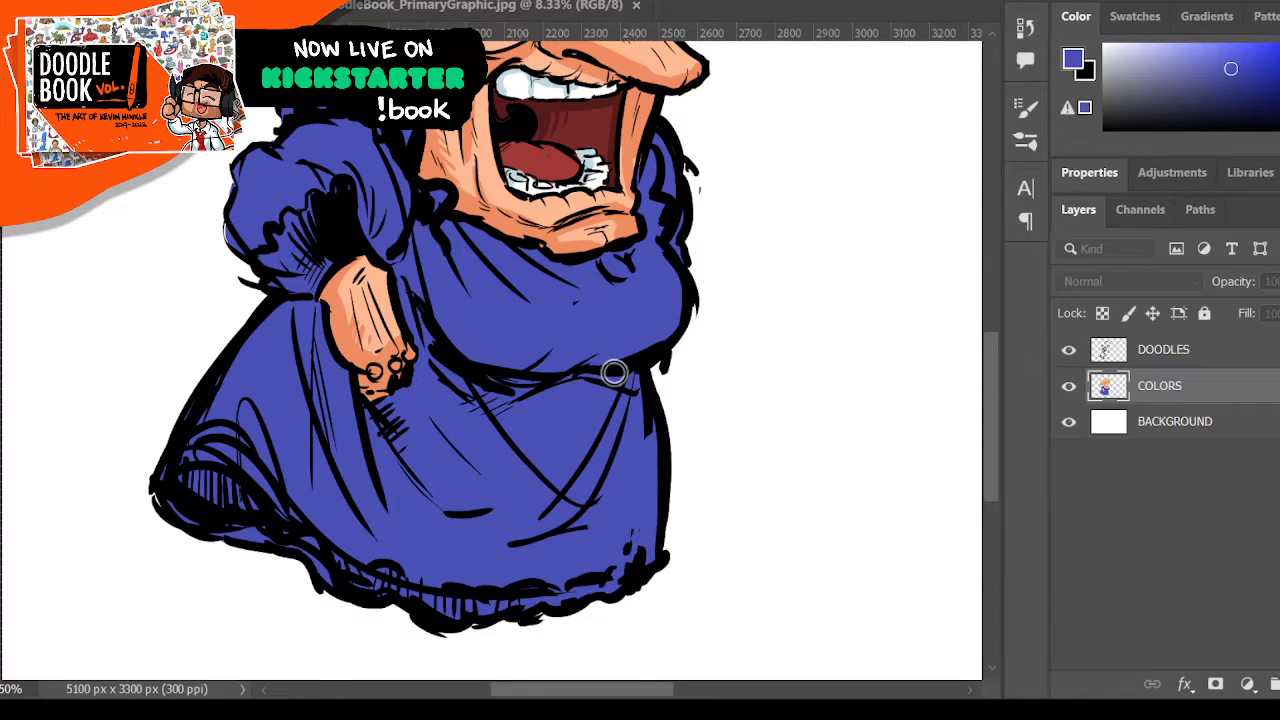
- Shade the skirt in a darker blue below the near sleeve, around the hand, and under the bust
left_click(895, 245)
mouse_move(280, 308)
left_mouse_down()
mouse_move(183, 473)
mouse_move(272, 312)
mouse_move(193, 493)
mouse_move(296, 305)
mouse_move(215, 497)
mouse_move(300, 305)
mouse_move(318, 315)
mouse_move(308, 303)
mouse_move(342, 377)
mouse_move(300, 320)
mouse_move(328, 443)
mouse_move(312, 335)
left_mouse_up()
mouse_move(345, 375)
left_mouse_down()
mouse_move(385, 455)
mouse_move(375, 415)
mouse_move(398, 415)
mouse_move(410, 480)
left_mouse_up()
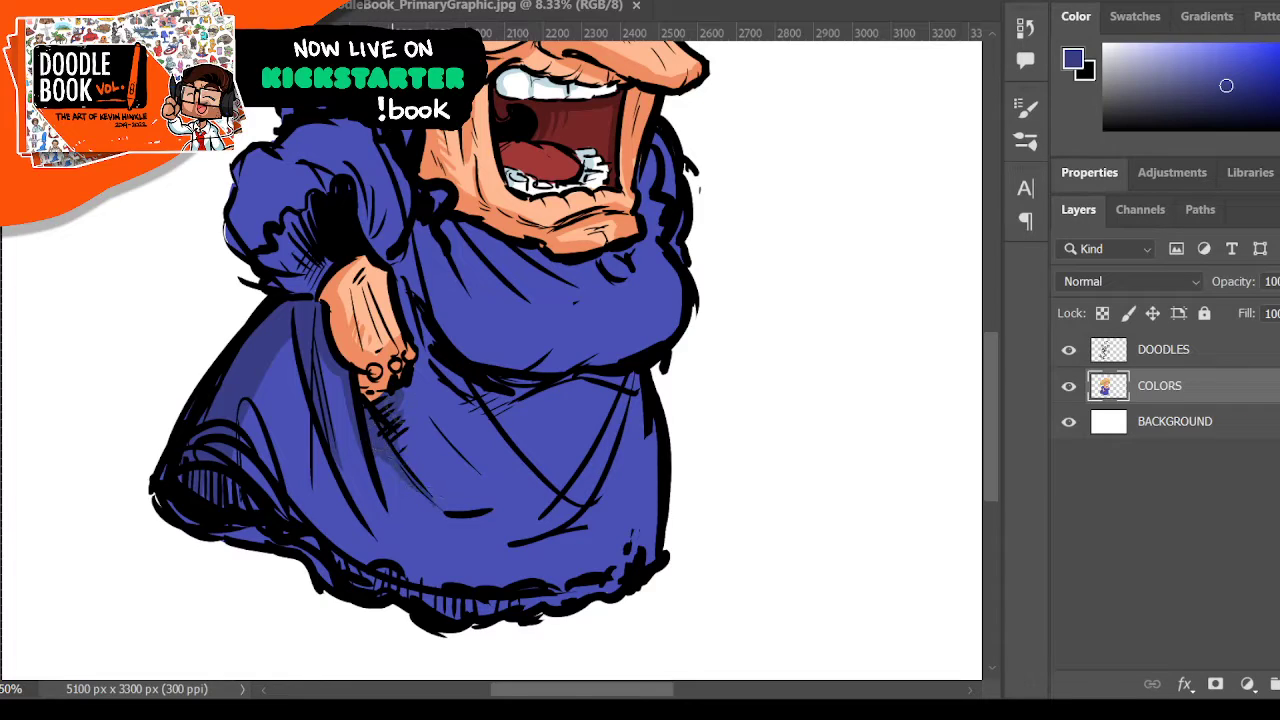
mouse_move(408, 405)
left_mouse_down()
mouse_move(417, 317)
mouse_move(460, 382)
mouse_move(456, 372)
mouse_move(537, 379)
mouse_move(430, 373)
mouse_move(536, 402)
mouse_move(454, 383)
mouse_move(585, 387)
mouse_move(520, 391)
mouse_move(567, 389)
left_mouse_up()
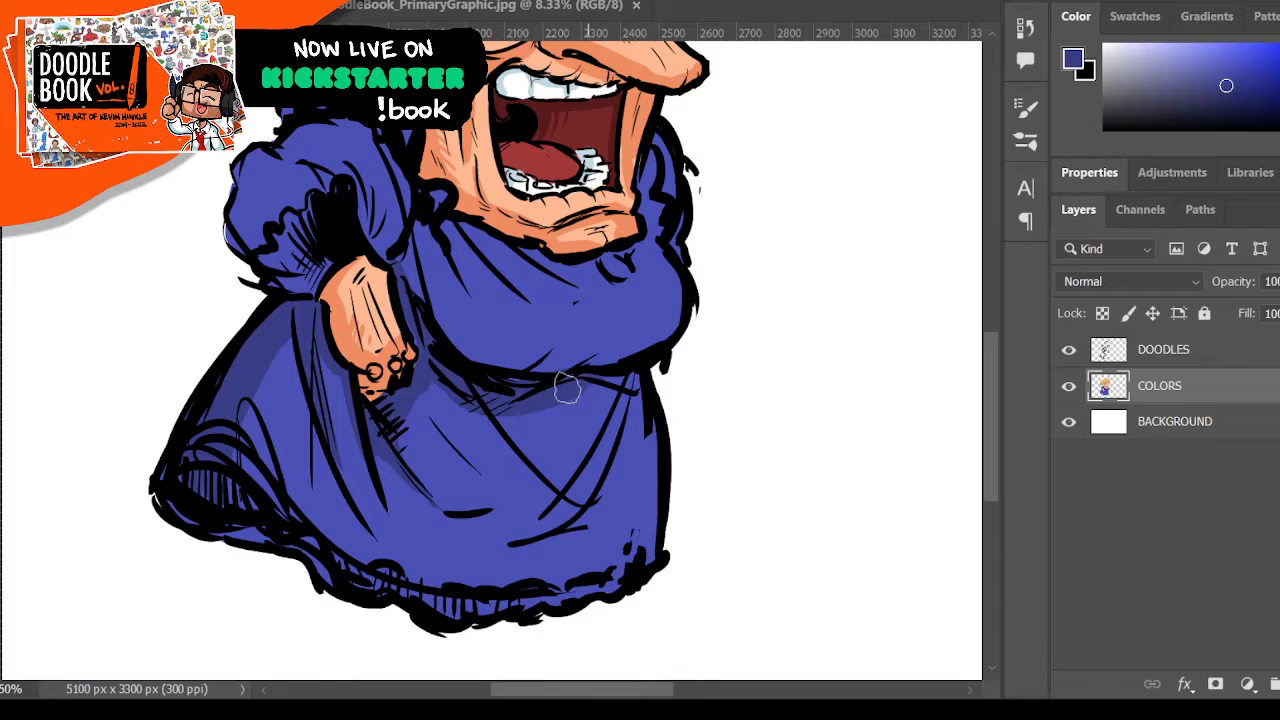
- Shade the bodice folds below the chin and the far sleeve in the darker blue
mouse_move(423, 238)
left_mouse_down()
mouse_move(442, 350)
mouse_move(421, 228)
mouse_move(430, 288)
mouse_move(453, 231)
mouse_move(523, 262)
left_mouse_up()
mouse_move(464, 228)
left_mouse_down()
mouse_move(569, 274)
mouse_move(486, 238)
mouse_move(588, 270)
mouse_move(564, 270)
mouse_move(612, 262)
left_mouse_up()
left_click_drag(664, 135, 655, 190)
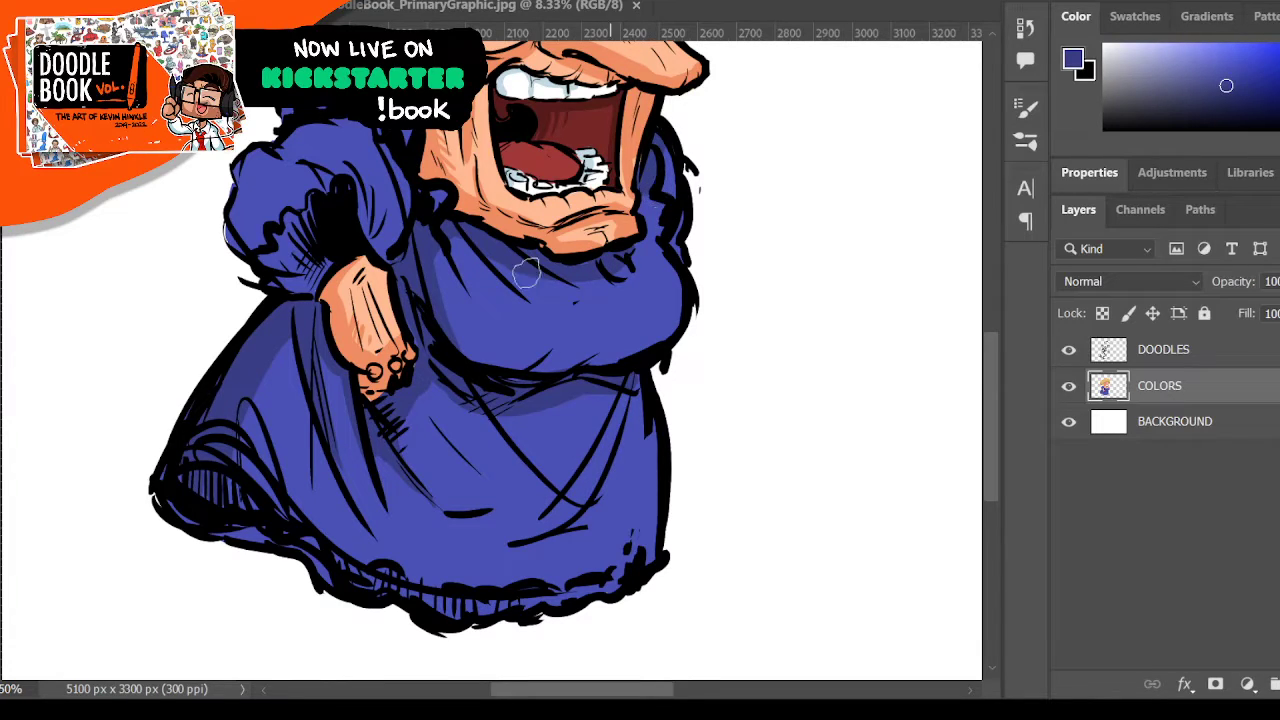
- Paint the near sleeve's cuff, the shoulder ruffles, and the far sleeve's ruffle near-black
scroll(324, 290, "up", 3)
scroll(328, 289, "up", 2)
scroll(328, 289, "down", 2)
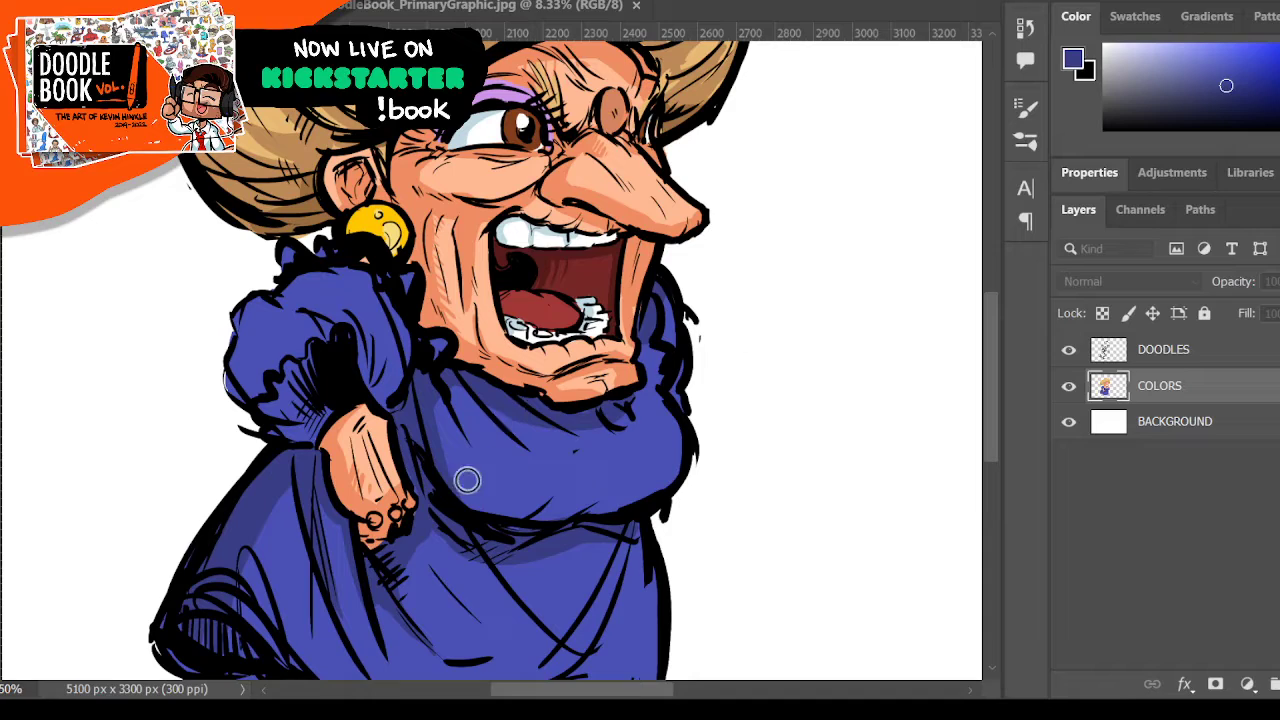
left_click(1128, 118)
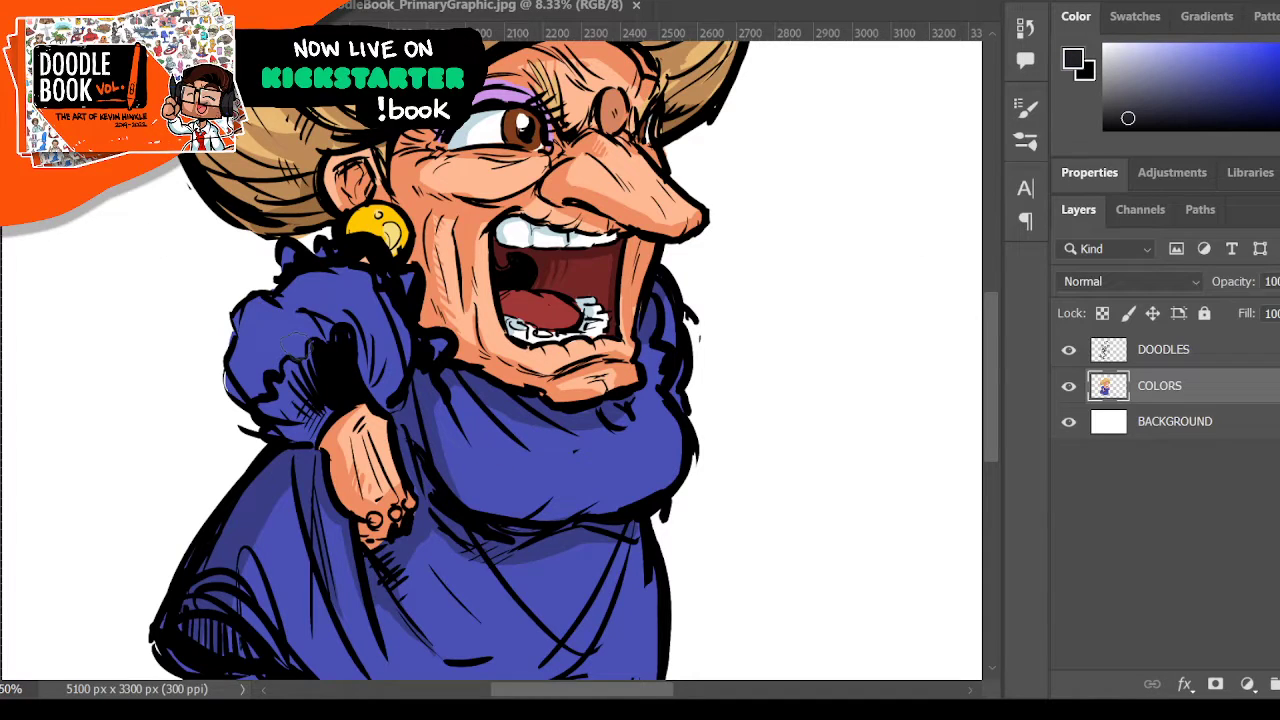
mouse_move(298, 356)
left_mouse_down()
mouse_move(306, 388)
mouse_move(315, 352)
mouse_move(266, 410)
mouse_move(268, 432)
mouse_move(315, 395)
mouse_move(345, 420)
left_mouse_up()
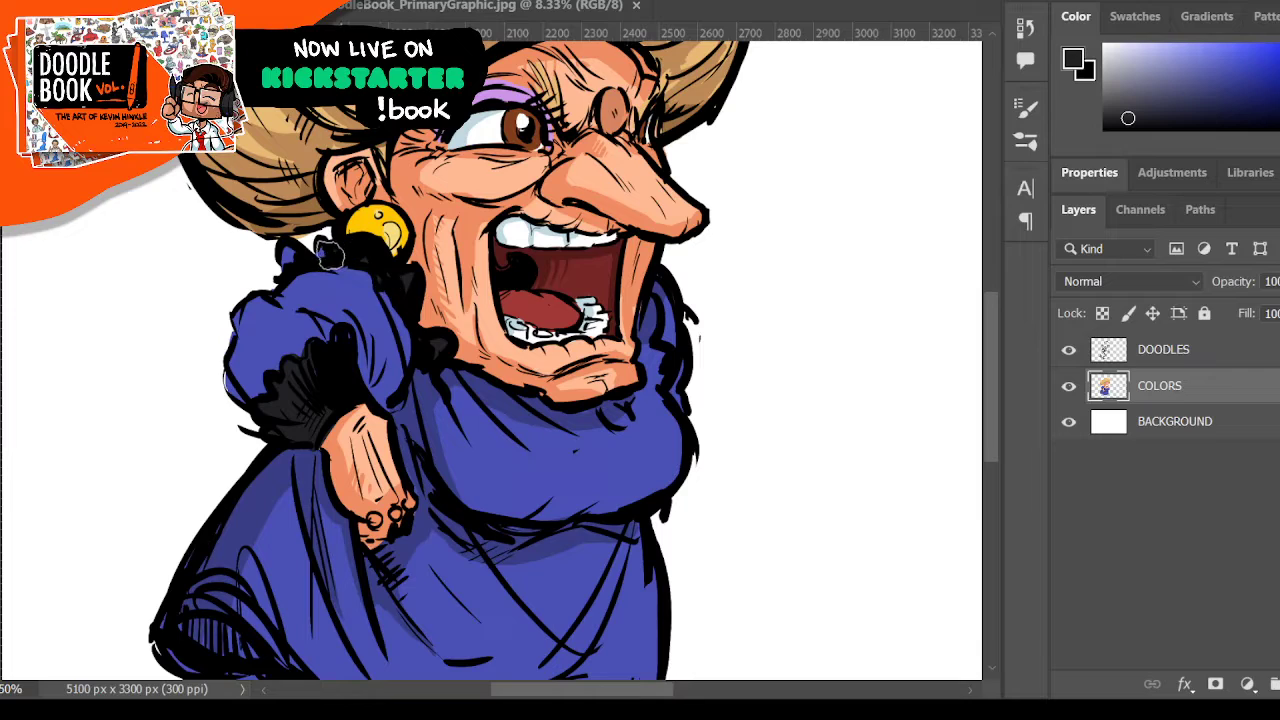
mouse_move(656, 272)
left_mouse_down()
mouse_move(668, 345)
mouse_move(693, 320)
left_mouse_up()
- Paint the ruffled trim along the skirt's entire hem near-black
scroll(698, 310, "down", 3)
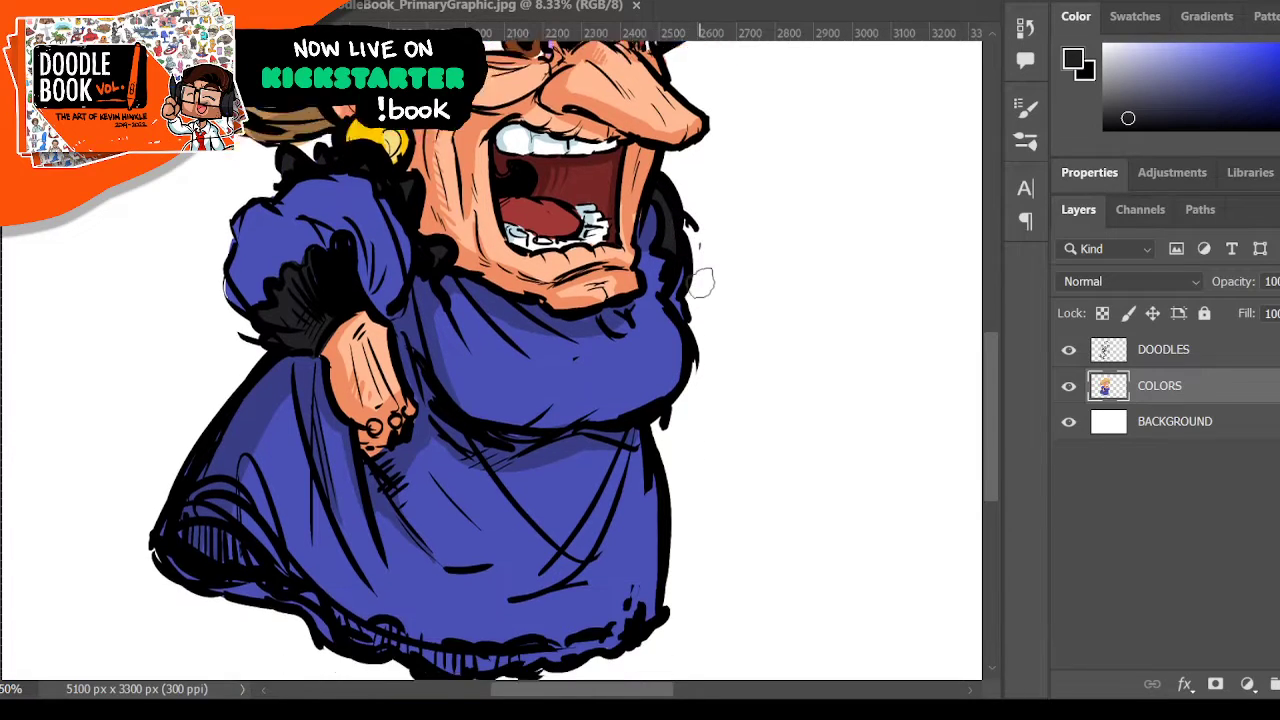
mouse_move(191, 439)
left_mouse_down()
mouse_move(180, 470)
mouse_move(268, 470)
mouse_move(218, 432)
mouse_move(232, 420)
mouse_move(155, 478)
mouse_move(215, 478)
mouse_move(205, 515)
mouse_move(275, 524)
mouse_move(355, 565)
mouse_move(345, 548)
mouse_move(385, 570)
mouse_move(405, 573)
mouse_move(362, 556)
mouse_move(456, 576)
mouse_move(450, 588)
mouse_move(608, 565)
mouse_move(645, 540)
left_mouse_up()
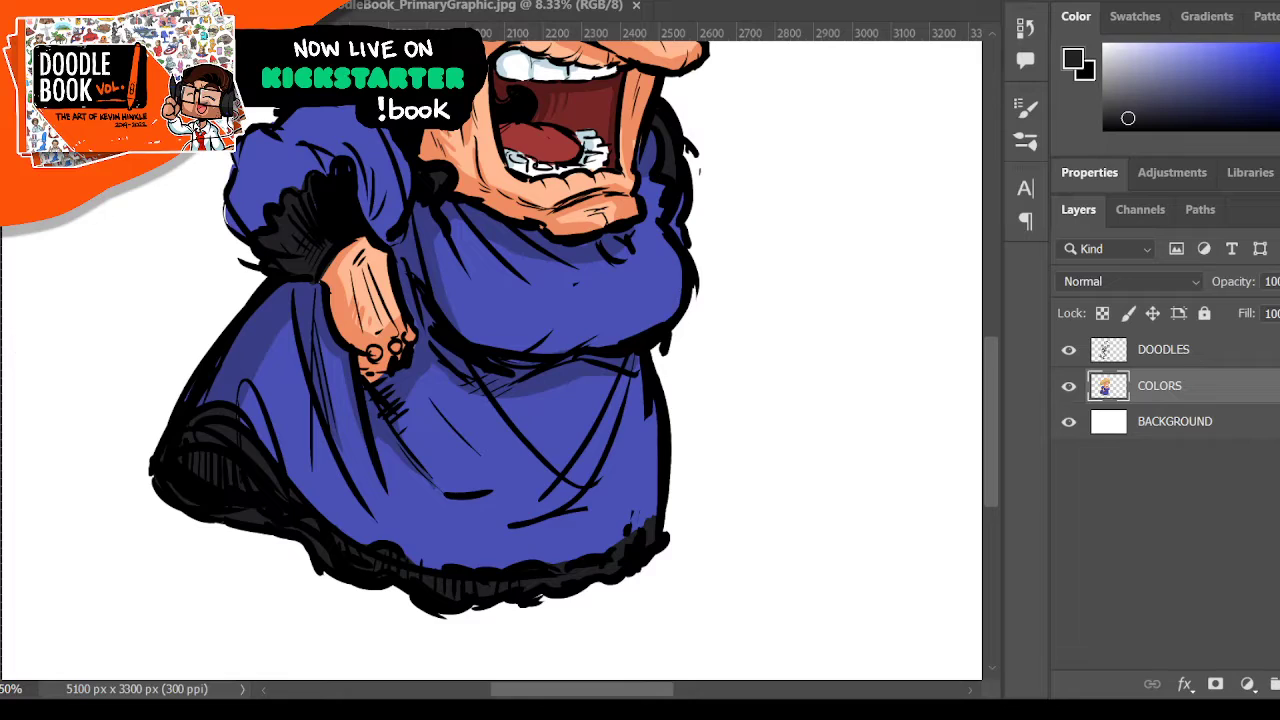
- Color the stones of the two rings on the near hand, one bright green and the other golden yellow
key("alt+Tab")
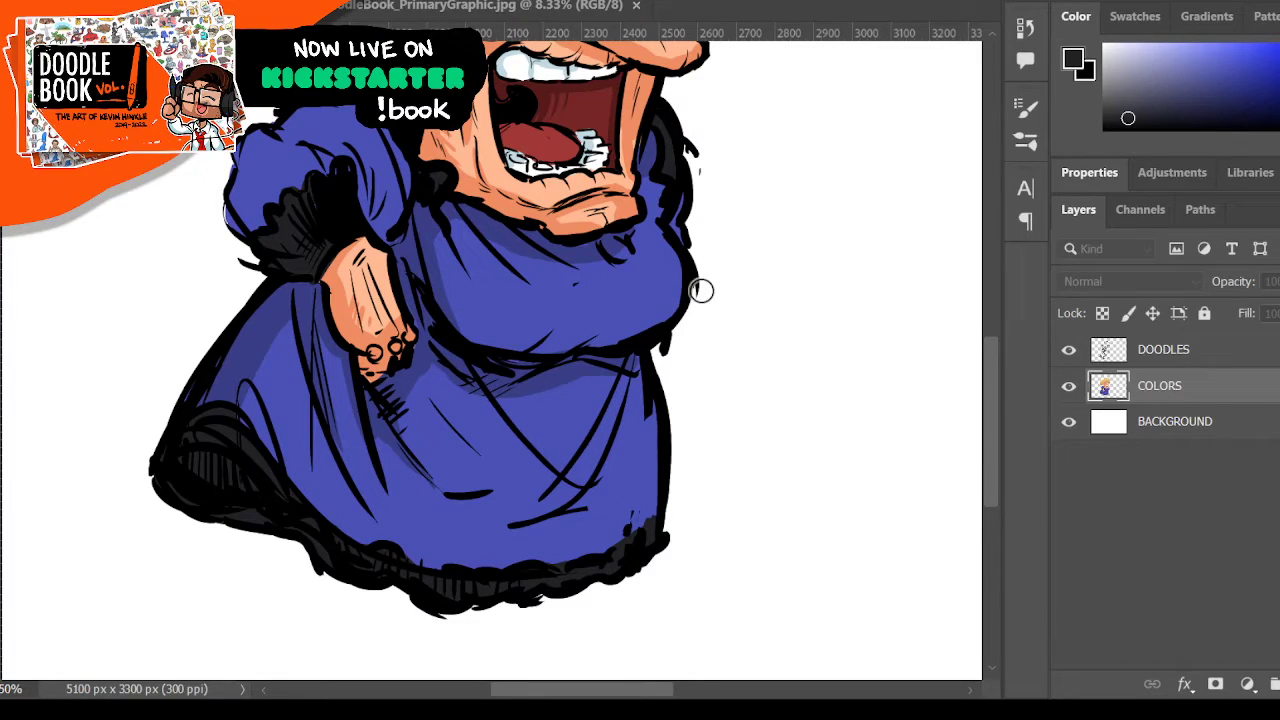
left_click(885, 242)
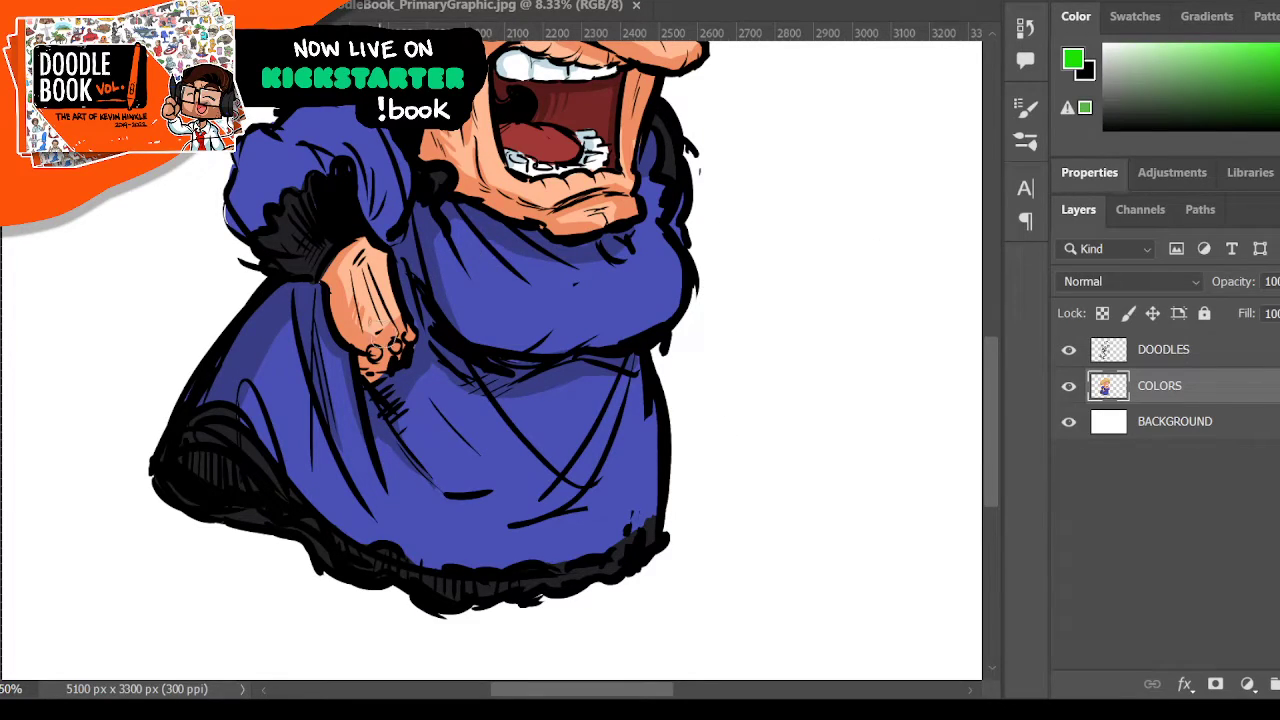
left_click(396, 346)
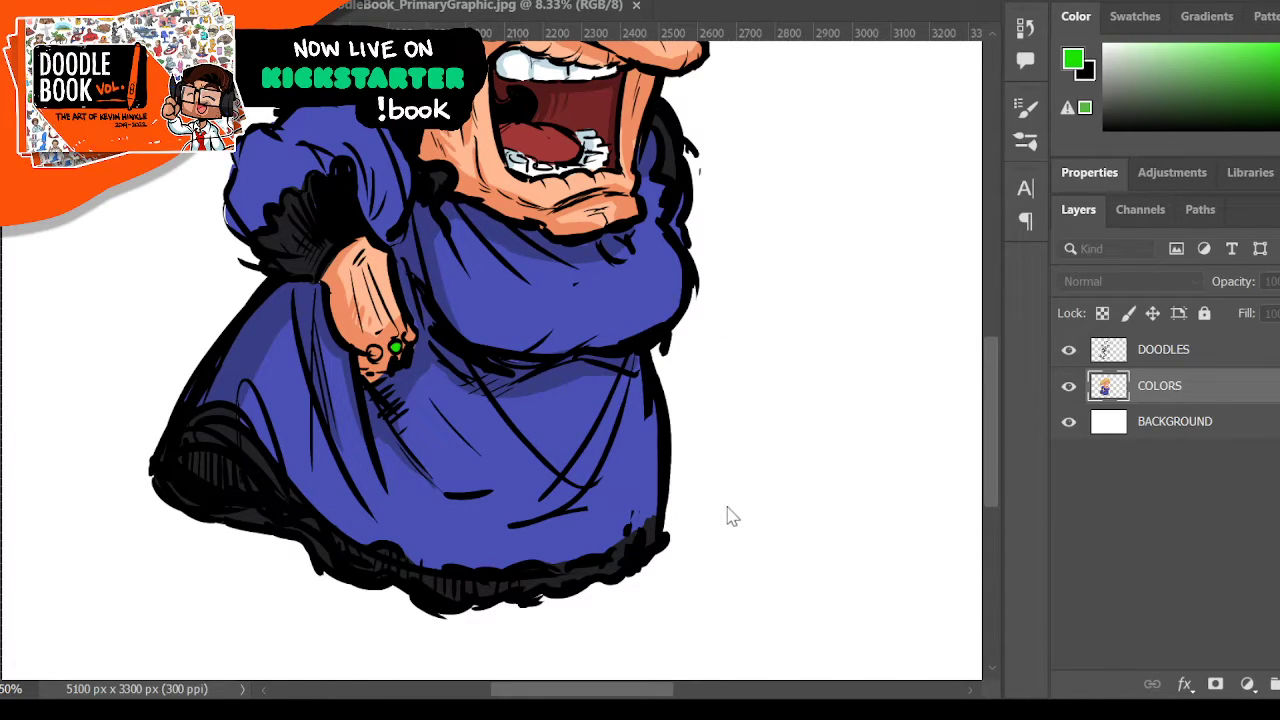
left_click(898, 247)
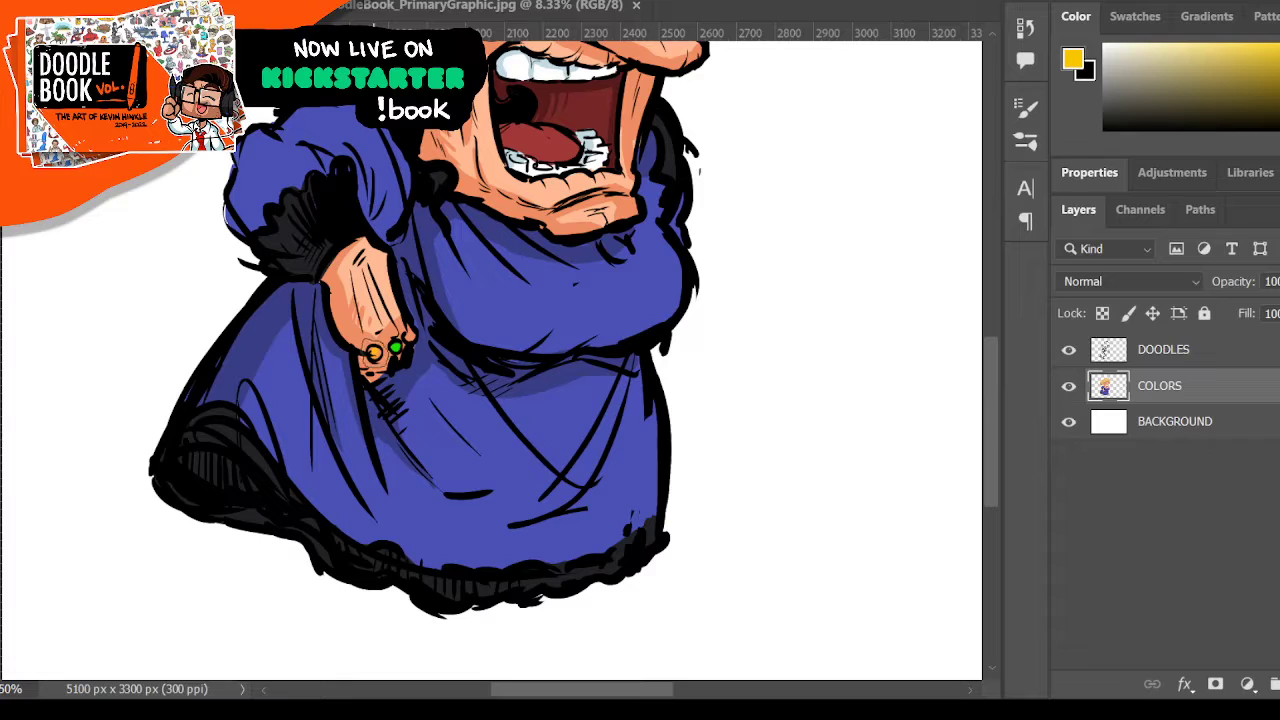
- Finish the golden yellow ring stone, color the third ring's stone bright red, and add gray to the rings on the near hand
left_click(372, 352)
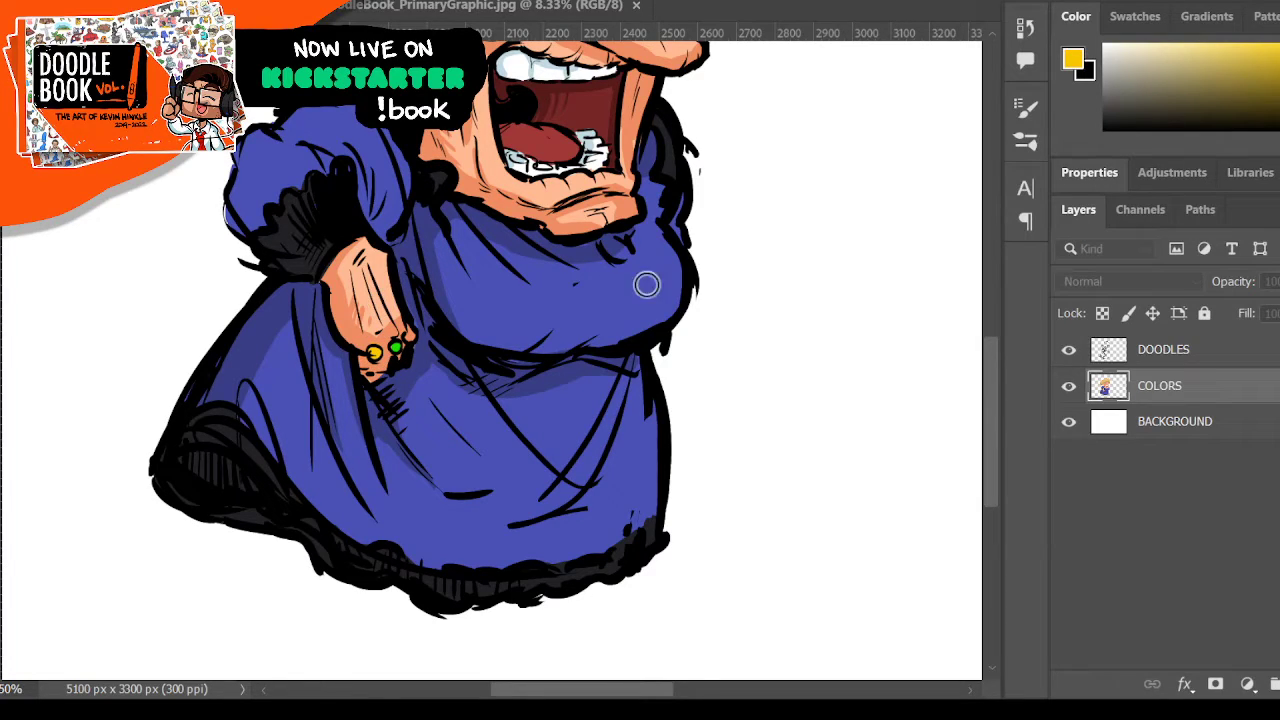
left_click(890, 240)
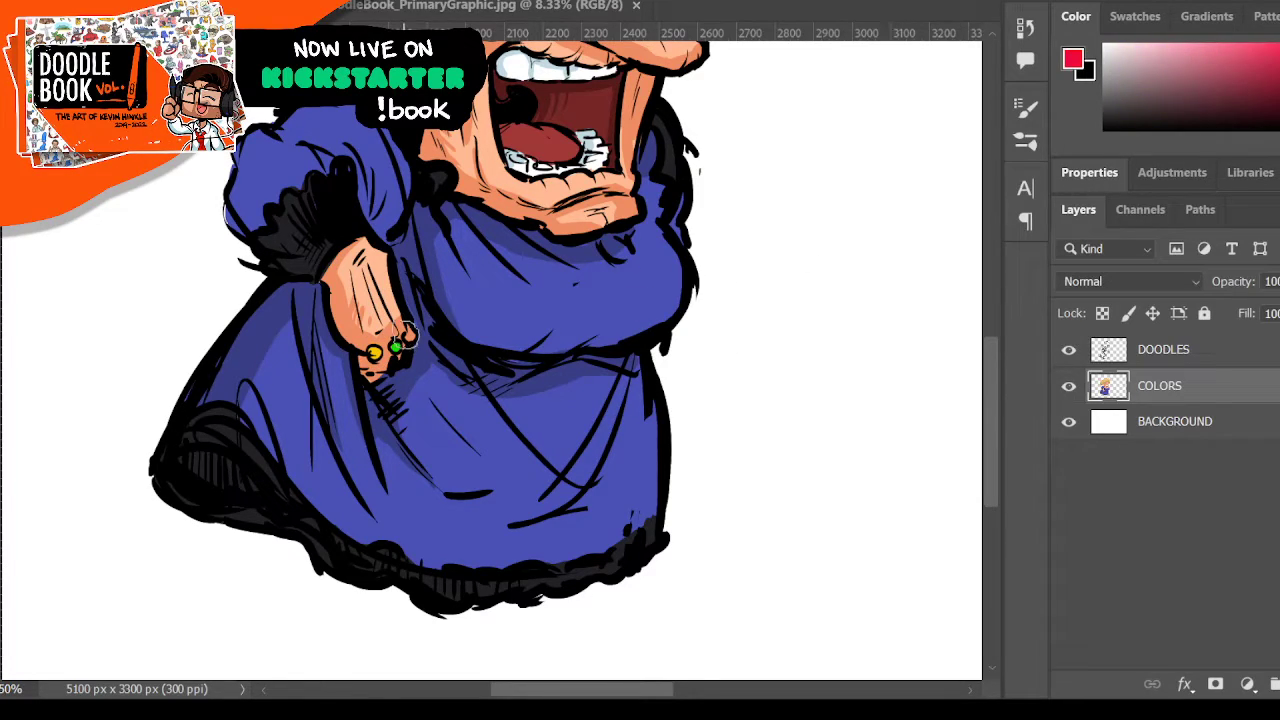
left_click(409, 337)
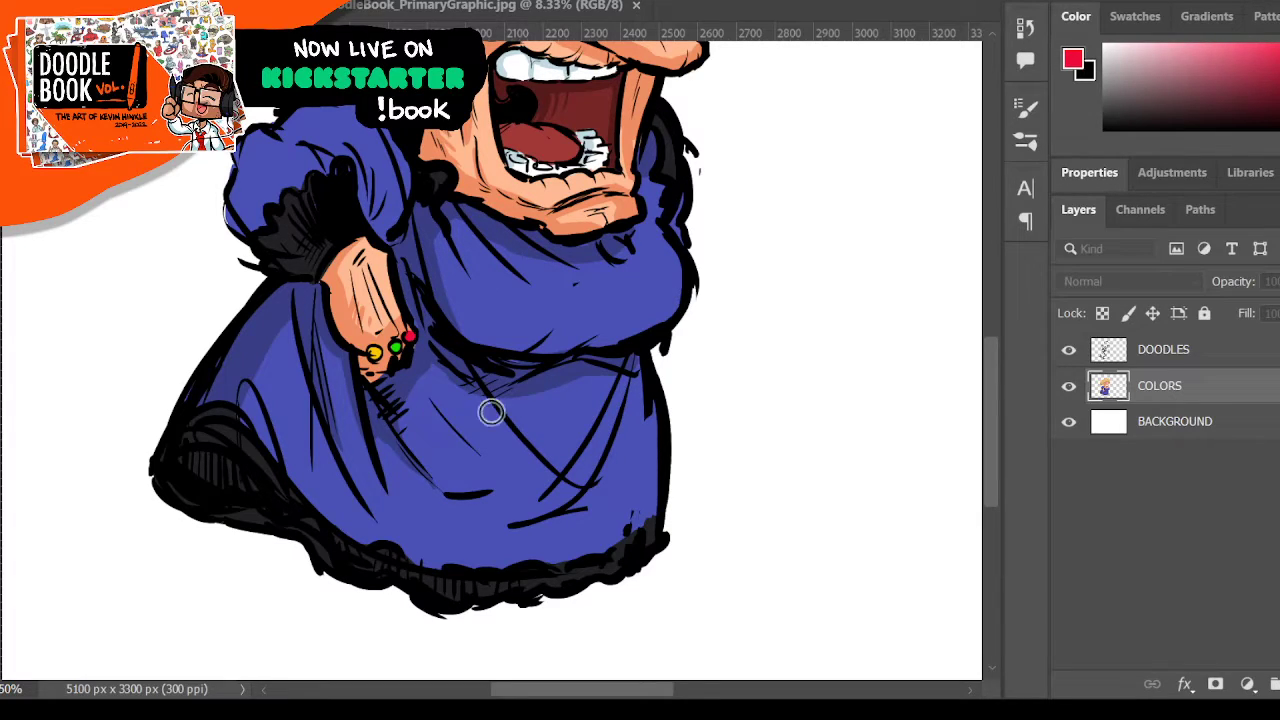
left_click(892, 245, "alt")
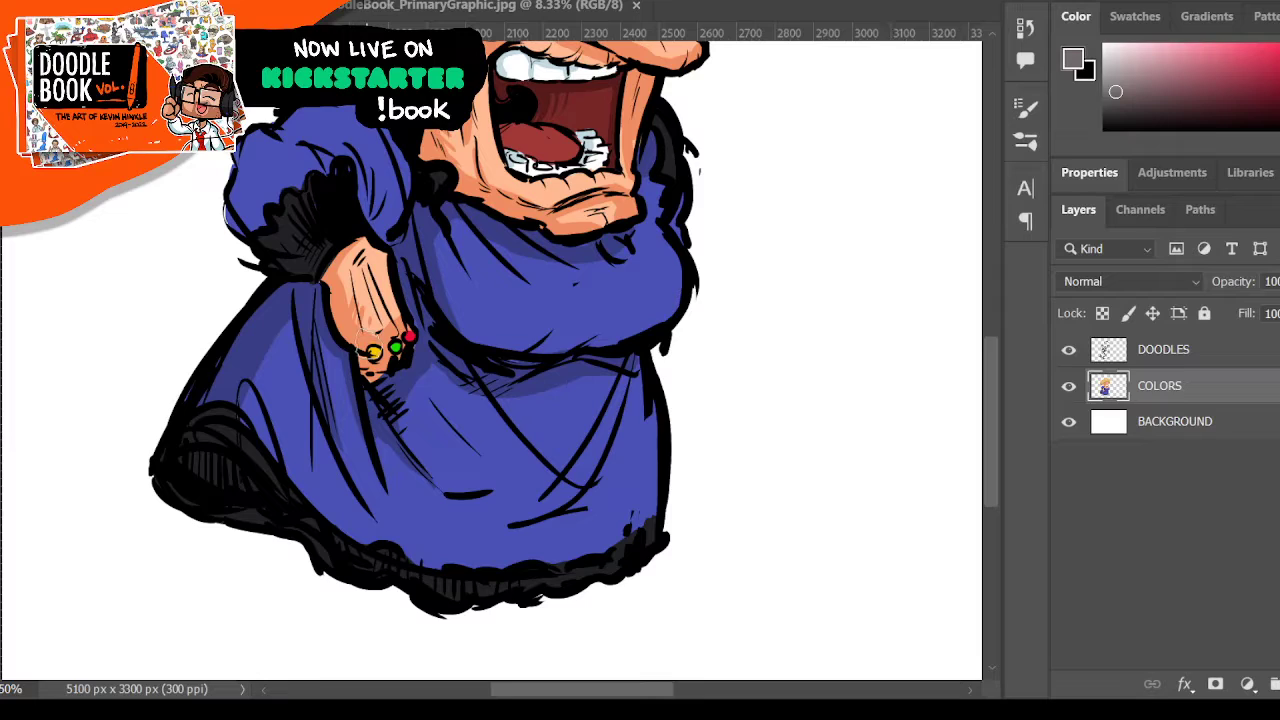
mouse_move(366, 358)
left_mouse_down()
mouse_move(385, 362)
mouse_move(390, 350)
mouse_move(366, 357)
mouse_move(401, 336)
mouse_move(396, 354)
mouse_move(410, 328)
left_mouse_up()
left_click(508, 198, "alt")
left_click(625, 275, "alt")
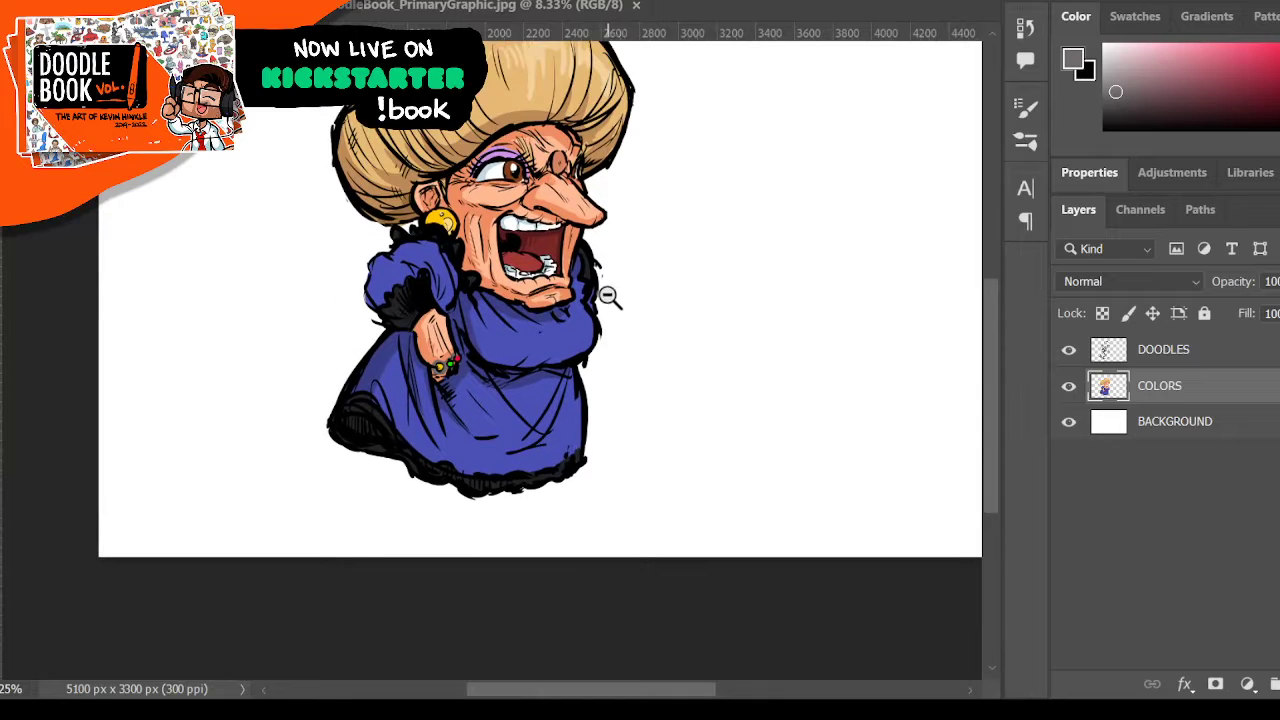
left_click(677, 340, "alt")
left_click_drag(638, 690, 670, 694)
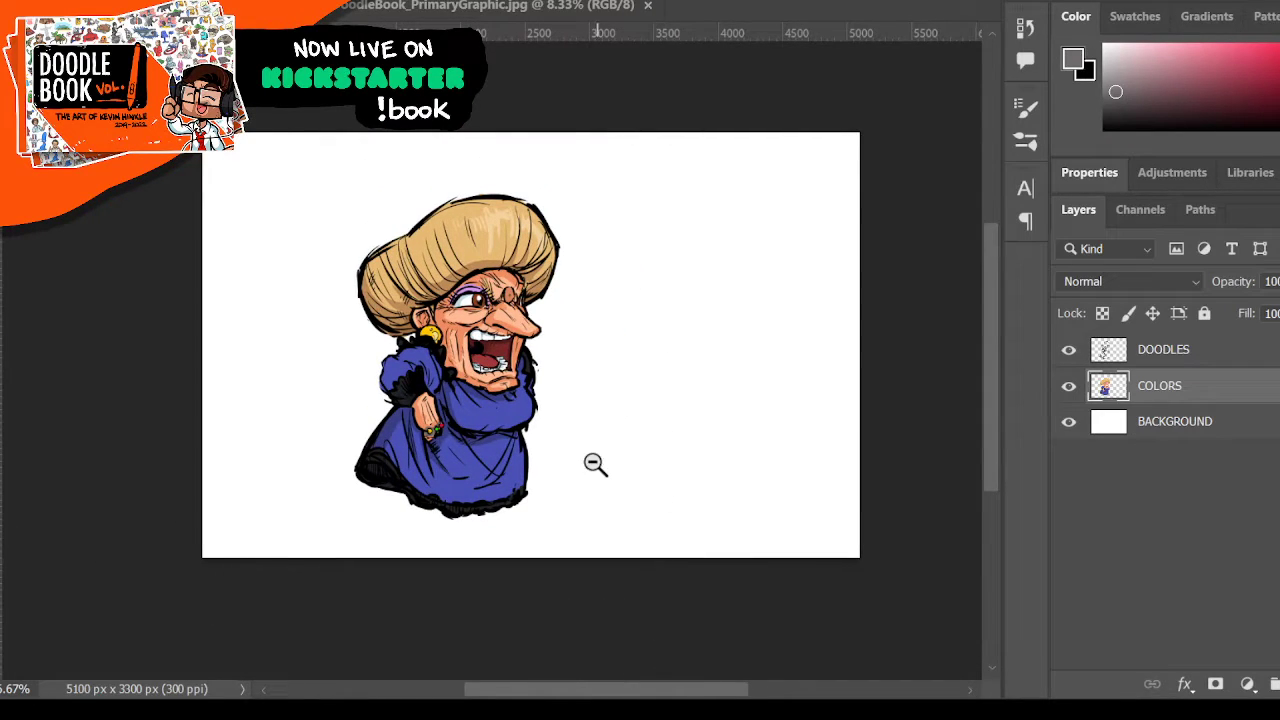
- Merge the DOODLES layer down into the COLORS layer and check the merged artwork by toggling its visibility
left_click(1181, 357)
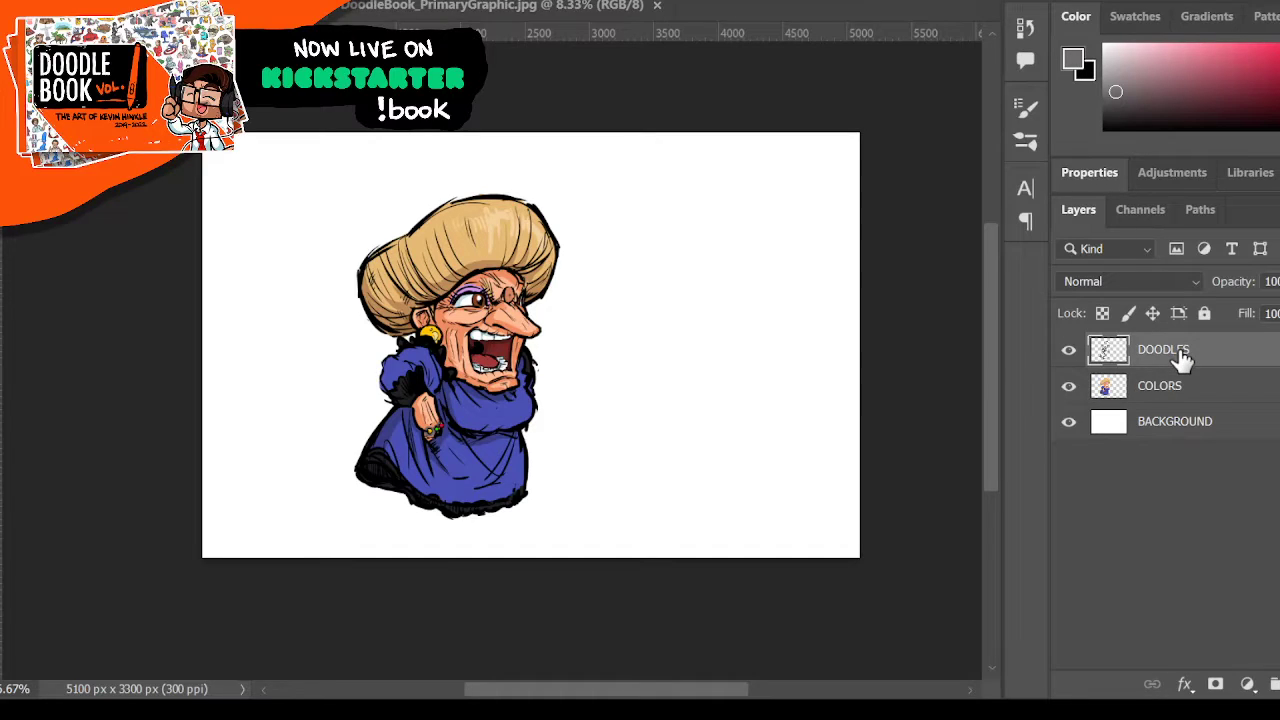
key("ctrl+e")
left_click(1068, 350)
left_click(1068, 350)
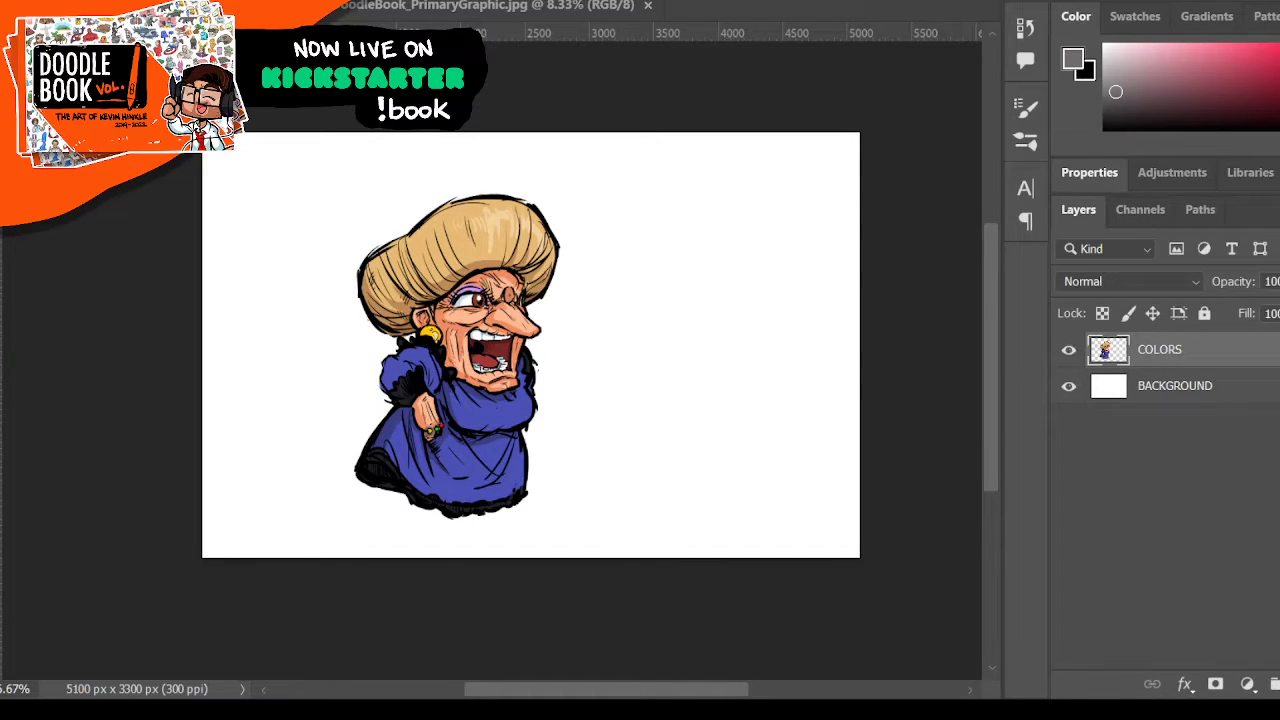
- Scale the finished woman down to roughly half her size and place her in the canvas's upper-left corner
mouse_move(338, 243)
left_mouse_down()
mouse_move(323, 411)
mouse_move(412, 530)
mouse_move(579, 452)
mouse_move(598, 193)
mouse_move(337, 243)
left_mouse_up()
key("ctrl+t")
left_click_drag(620, 145, 496, 291)
left_click_drag(420, 390, 787, 225)
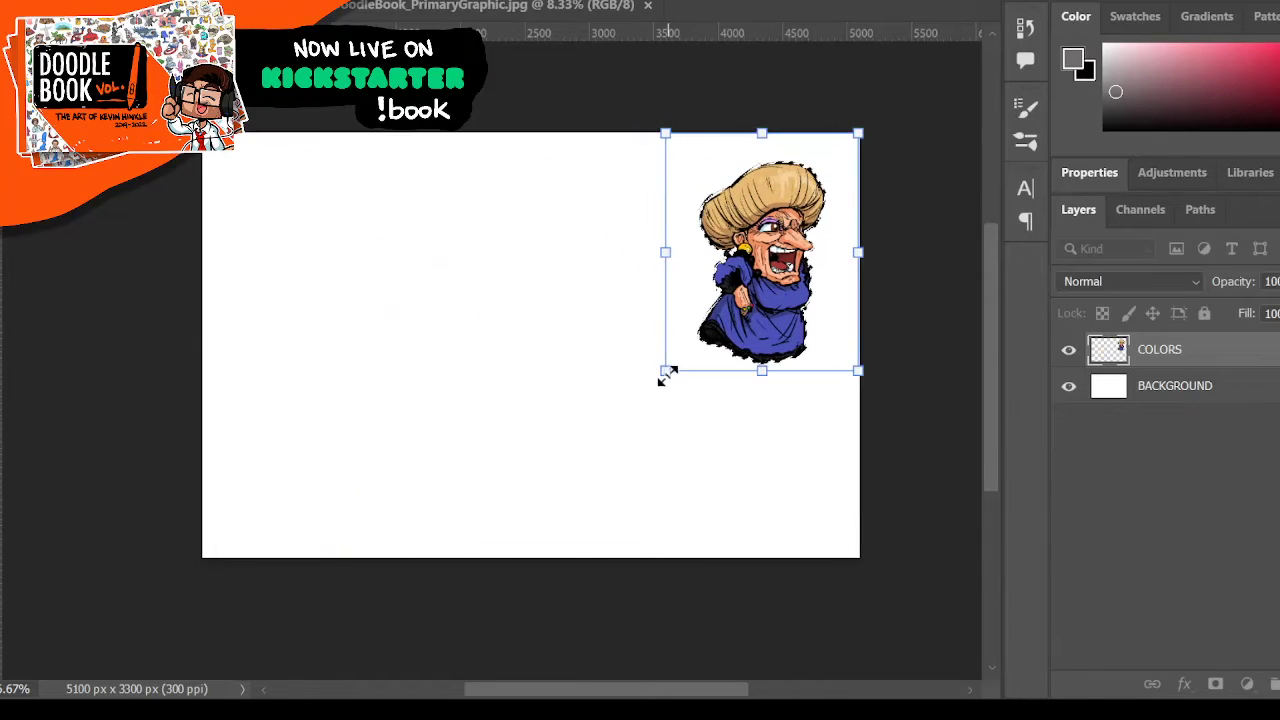
left_click_drag(663, 371, 690, 340)
left_click_drag(716, 258, 228, 257)
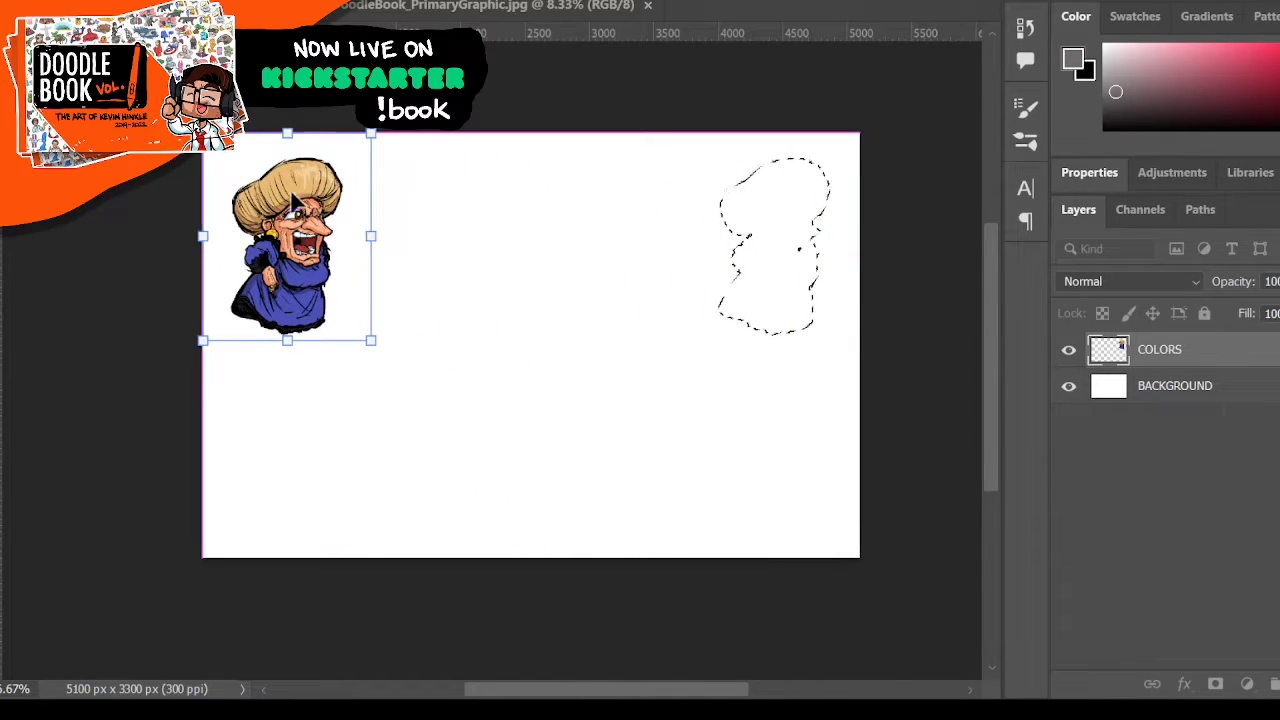
key("Return")
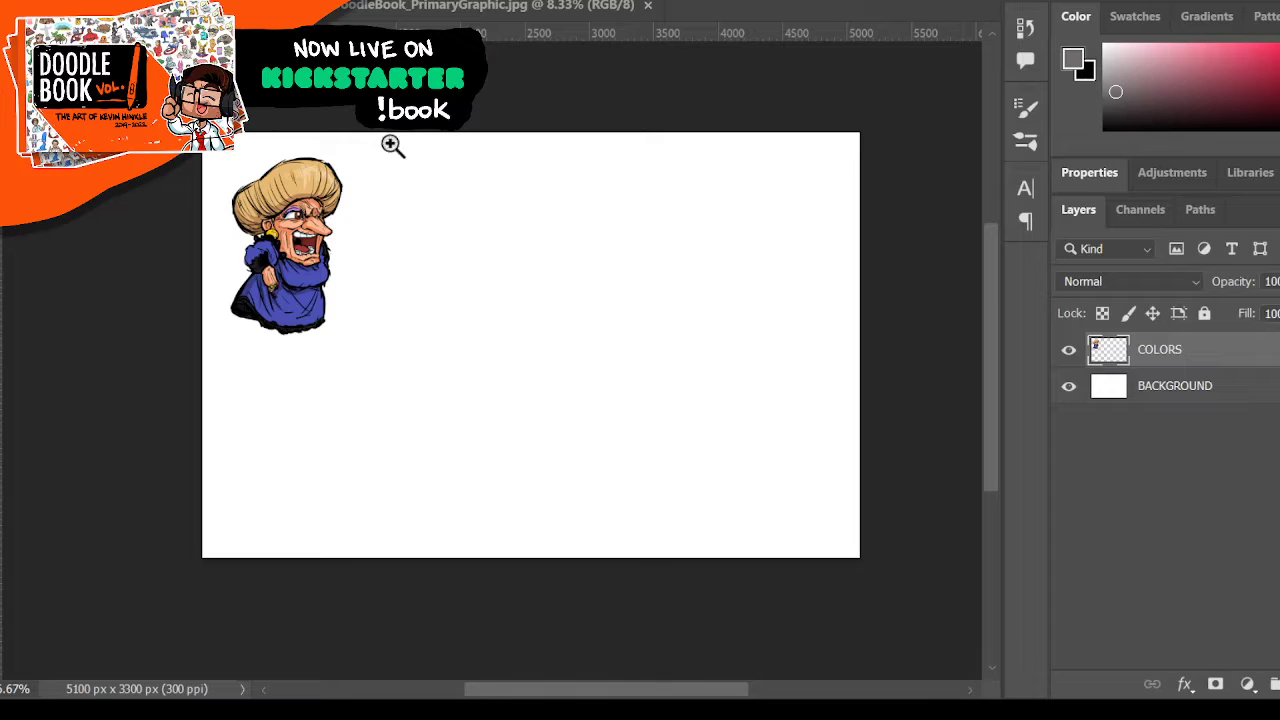
- Draw a new tall oval head outline with a narrow chin in black on the empty canvas beside the woman
left_click(487, 271)
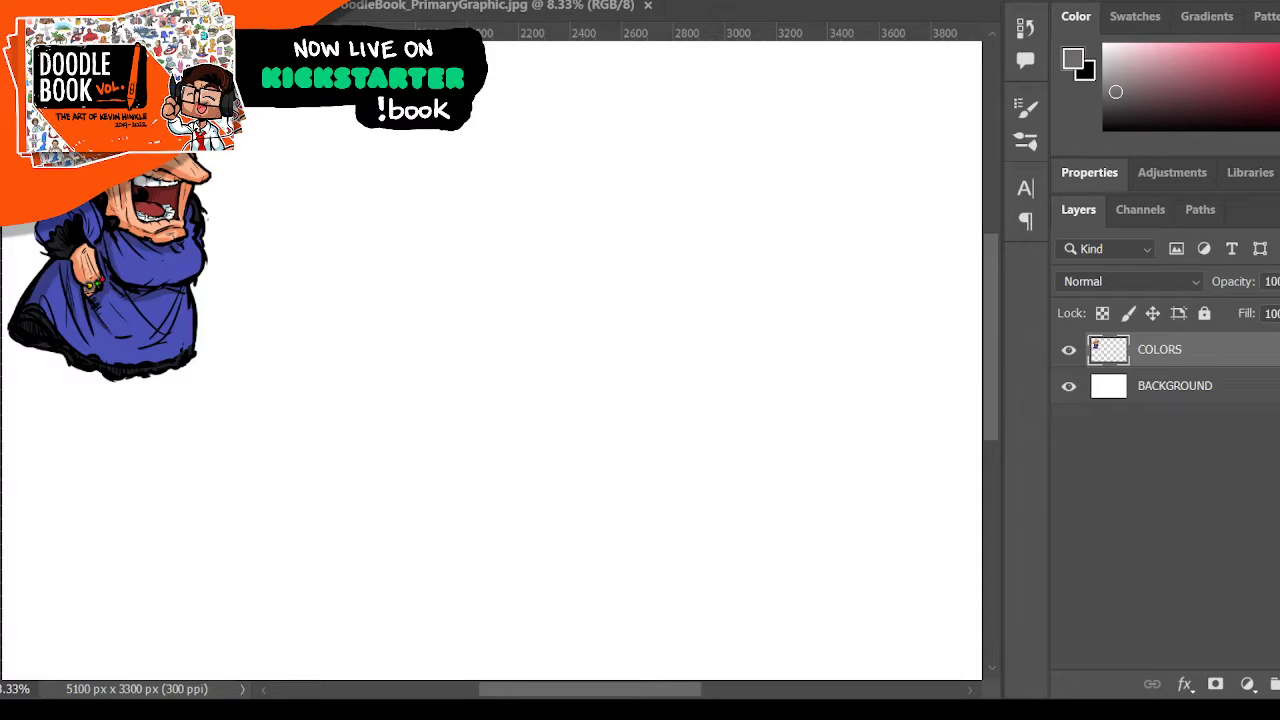
key("d")
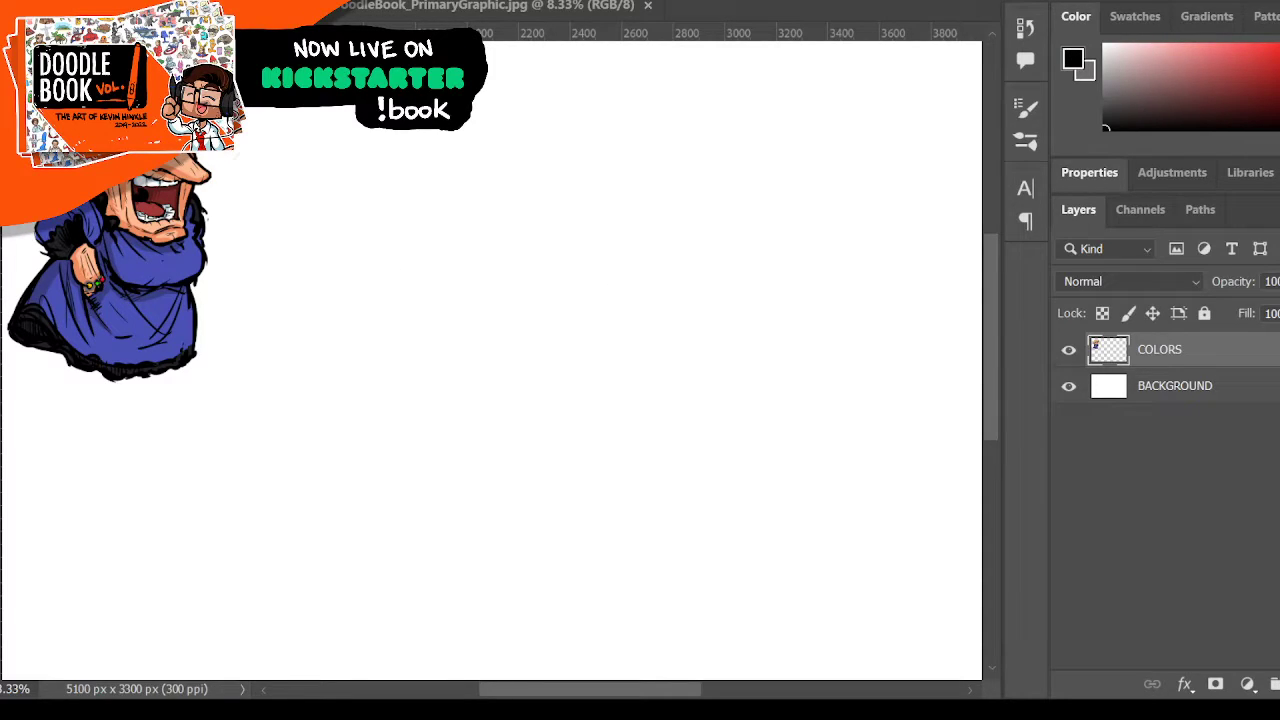
left_click(551, 320)
key("b")
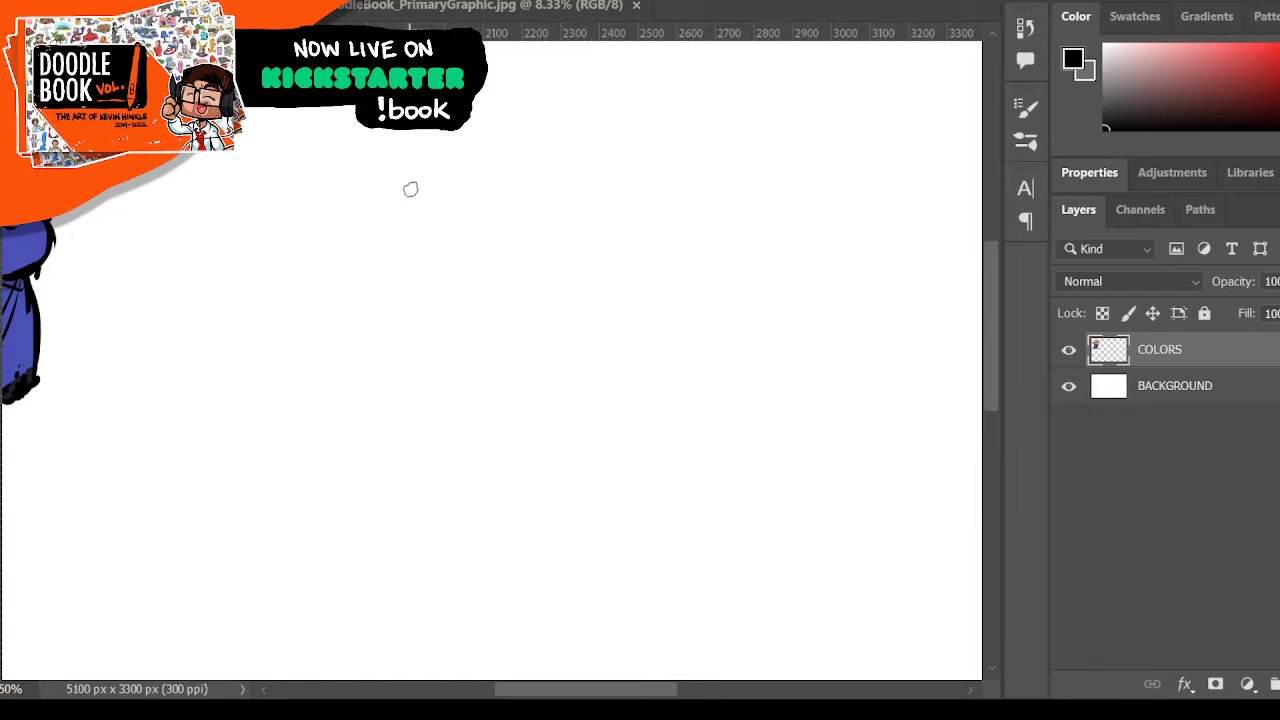
mouse_move(403, 271)
left_mouse_down()
mouse_move(431, 205)
mouse_move(401, 267)
mouse_move(469, 175)
mouse_move(430, 200)
mouse_move(542, 194)
left_mouse_up()
mouse_move(475, 172)
left_mouse_down()
mouse_move(548, 196)
mouse_move(534, 188)
mouse_move(580, 231)
left_mouse_up()
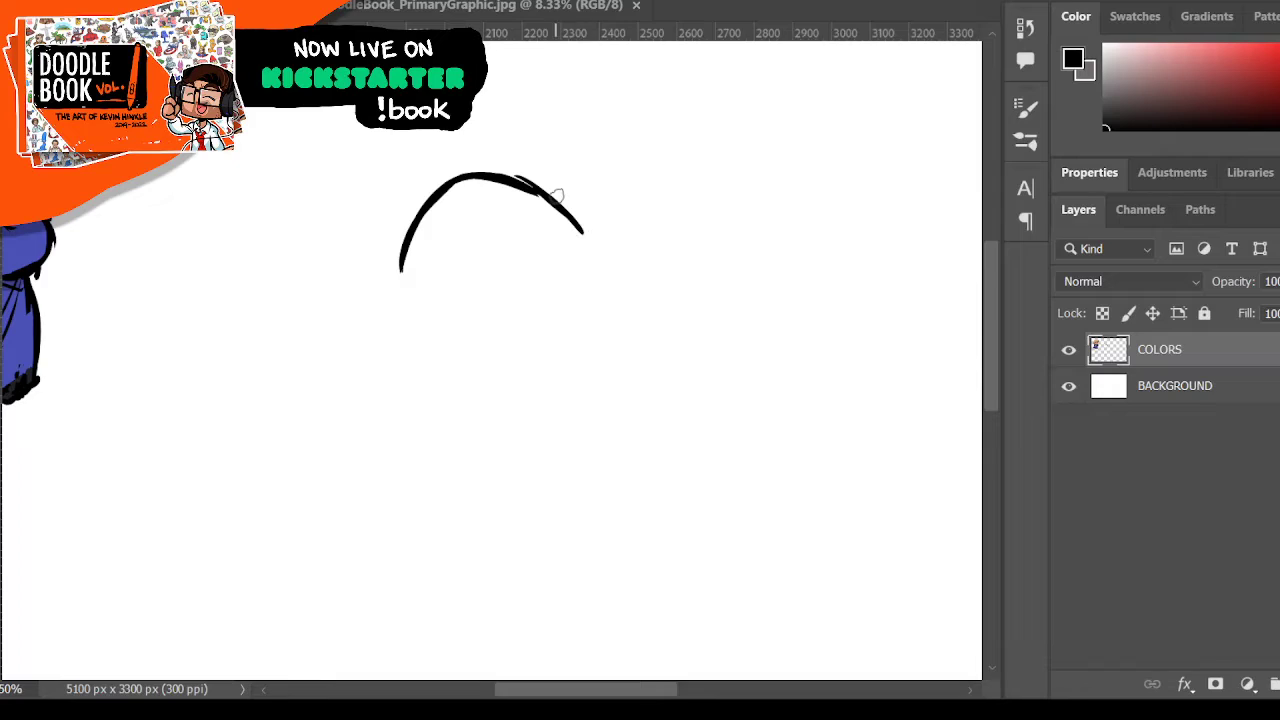
left_click_drag(401, 250, 395, 310)
left_click_drag(568, 216, 594, 257)
mouse_move(396, 292)
left_mouse_down()
mouse_move(397, 349)
mouse_move(430, 445)
mouse_move(474, 494)
mouse_move(511, 522)
mouse_move(591, 500)
left_mouse_up()
left_click_drag(606, 400, 592, 497)
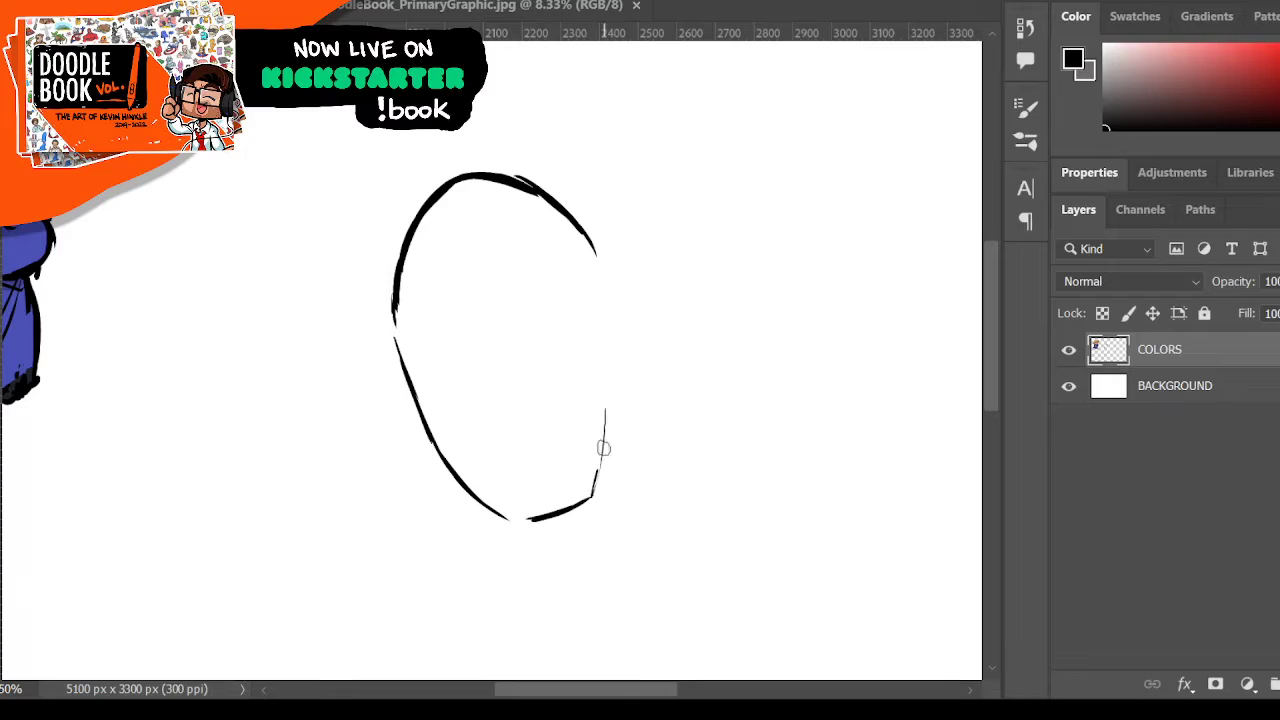
left_click_drag(606, 288, 612, 376)
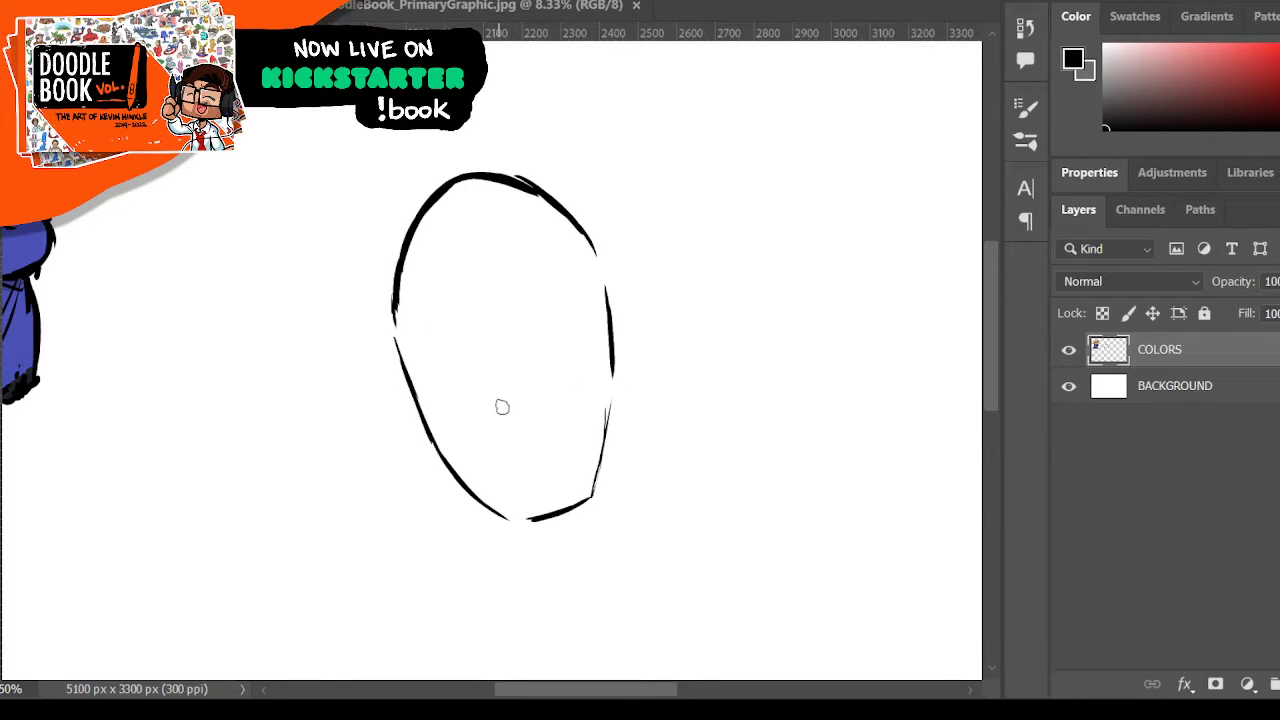
- Draw the two neck lines and sloping shoulders below the head, and reinforce both sides of the face outline
left_click_drag(430, 440, 450, 533)
left_click_drag(428, 446, 495, 558)
mouse_move(606, 420)
left_mouse_down()
mouse_move(632, 492)
mouse_move(660, 522)
left_mouse_up()
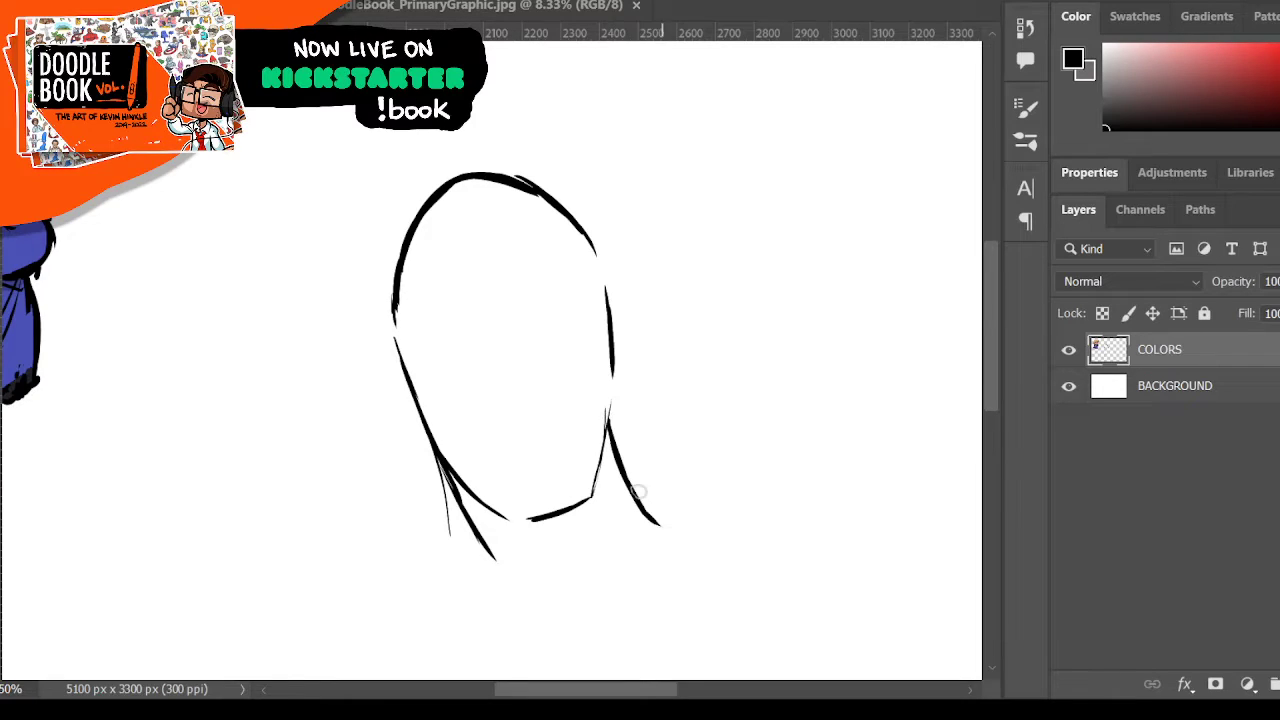
left_click_drag(457, 507, 410, 562)
left_click_drag(631, 490, 714, 521)
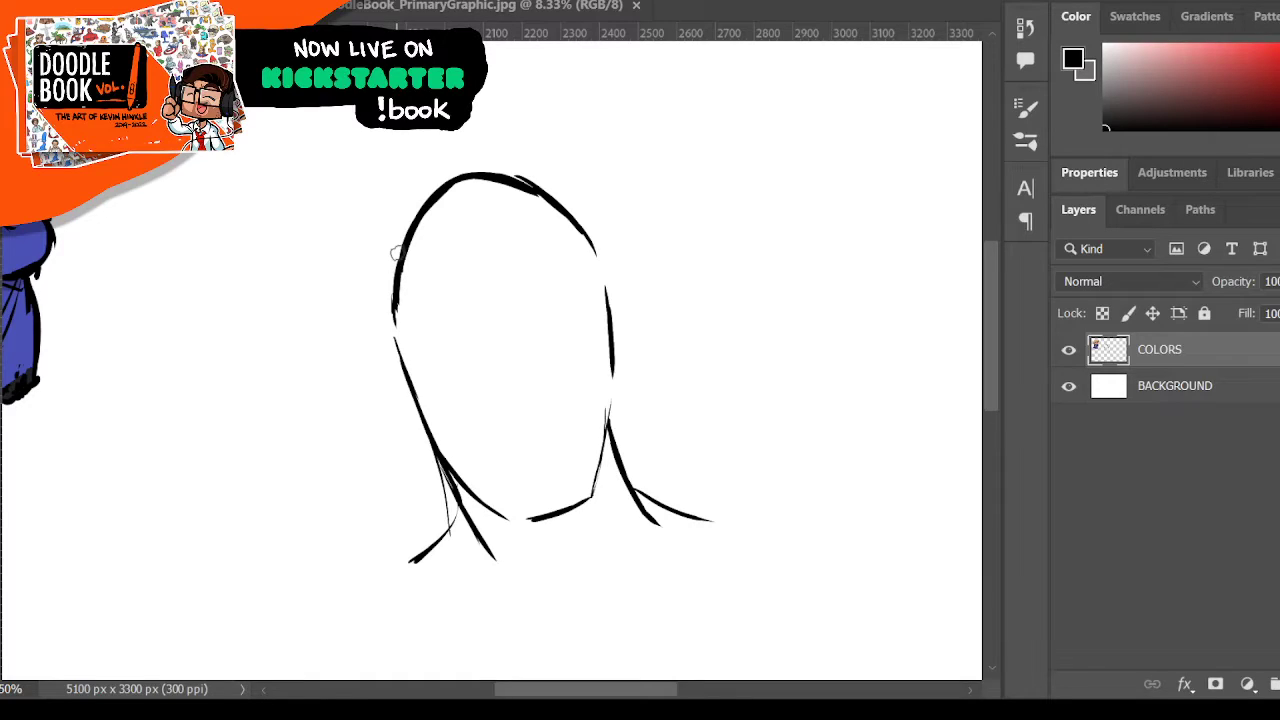
left_click_drag(392, 334, 415, 399)
left_click_drag(599, 273, 611, 340)
- Draw the slanted eye near the head's right edge, with its lids, dark iris, and shading lines
left_click_drag(516, 337, 557, 327)
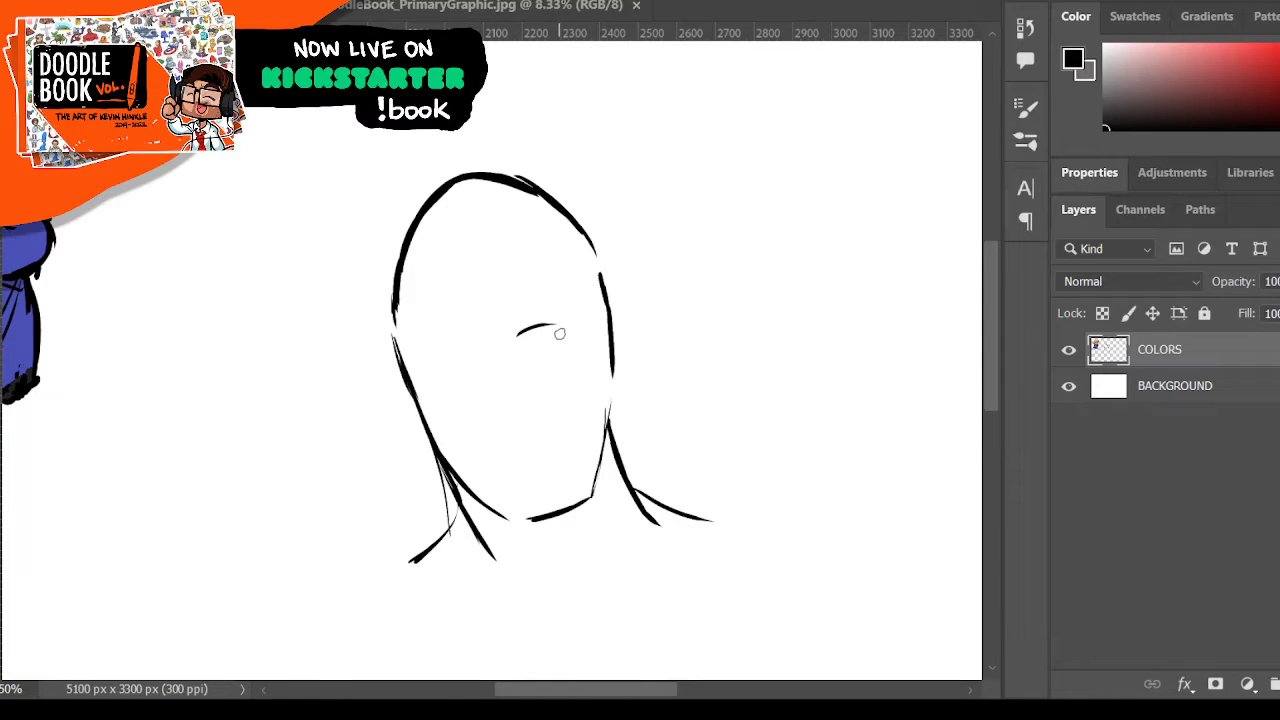
key("ctrl+z")
left_click_drag(520, 337, 580, 311)
mouse_move(524, 348)
left_mouse_down()
mouse_move(553, 370)
mouse_move(589, 364)
mouse_move(595, 314)
mouse_move(598, 350)
mouse_move(581, 322)
mouse_move(562, 372)
left_mouse_up()
mouse_move(537, 369)
left_mouse_down()
mouse_move(585, 374)
mouse_move(600, 316)
left_mouse_up()
left_click_drag(598, 323, 602, 328)
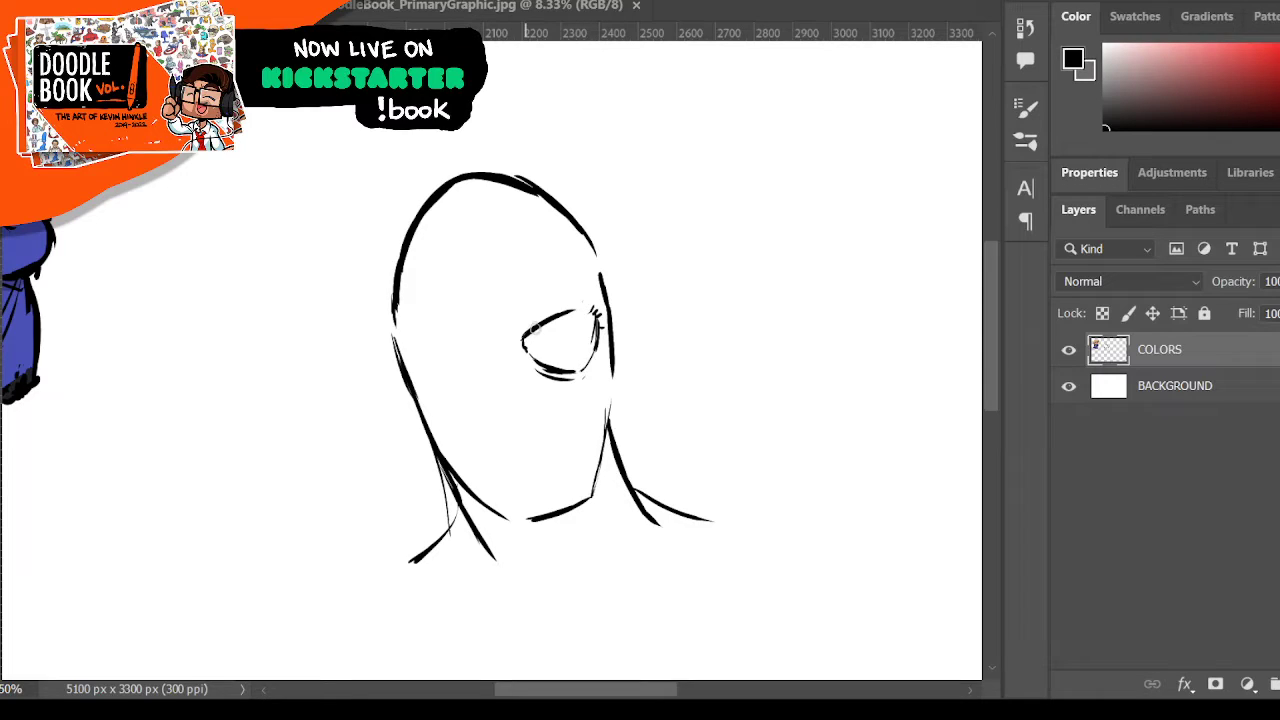
left_click_drag(530, 346, 575, 314)
mouse_move(556, 335)
left_mouse_down()
mouse_move(545, 347)
mouse_move(565, 335)
mouse_move(550, 350)
mouse_move(580, 348)
mouse_move(585, 325)
mouse_move(545, 355)
mouse_move(570, 372)
left_mouse_up()
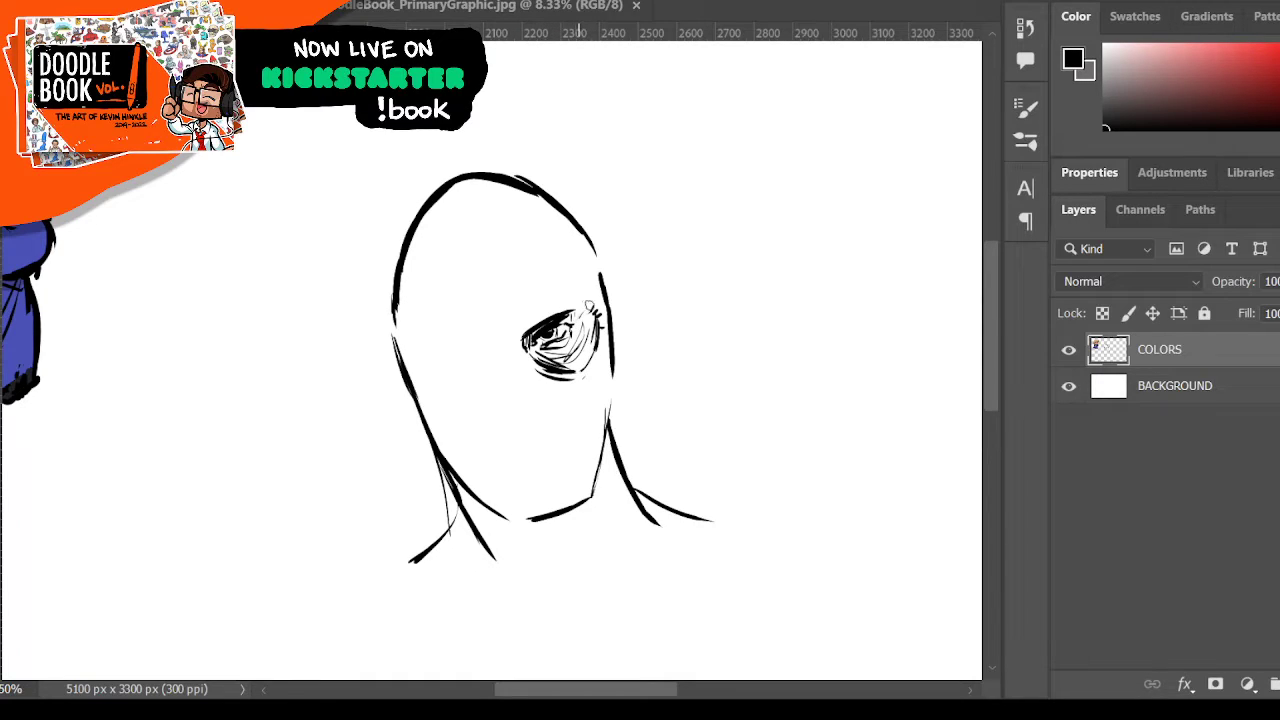
- Add a jagged angry eyebrow above the eye and wrinkle lines beneath it
left_click_drag(546, 315, 572, 284)
mouse_move(573, 386)
left_mouse_down()
mouse_move(604, 362)
mouse_move(572, 394)
mouse_move(586, 400)
mouse_move(601, 388)
mouse_move(558, 400)
mouse_move(574, 401)
mouse_move(569, 378)
left_mouse_up()
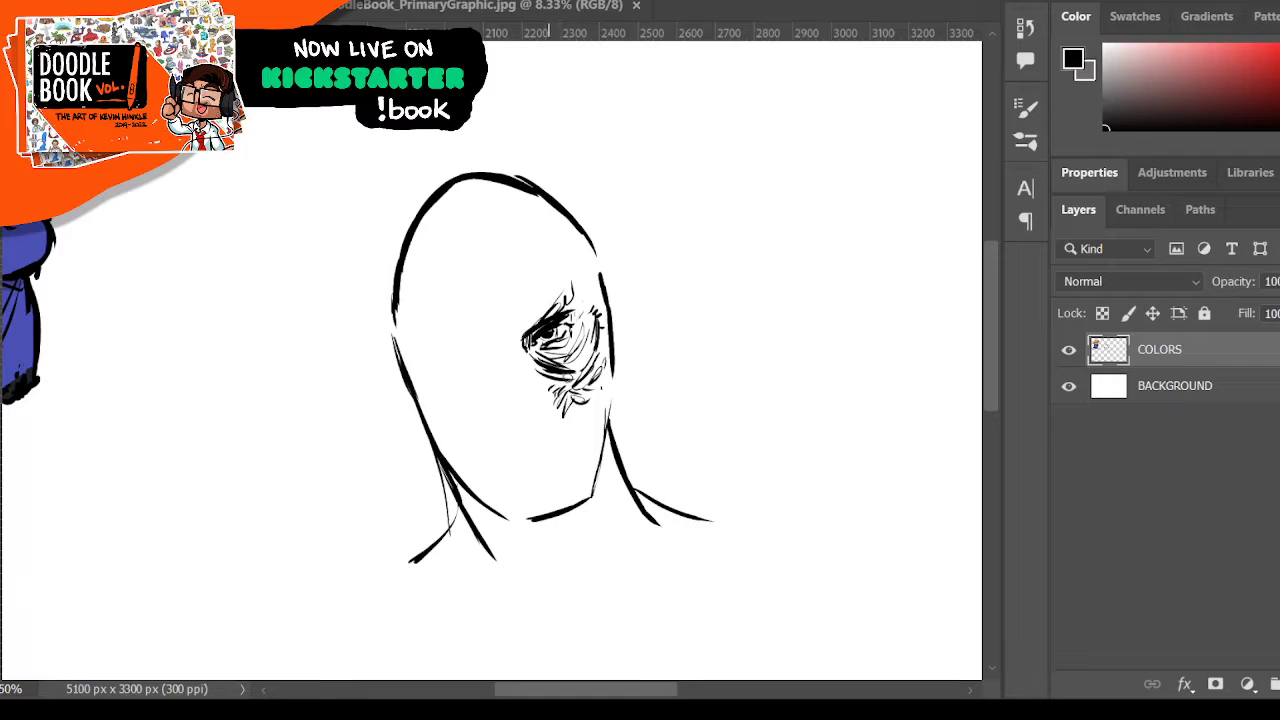
mouse_move(586, 278)
left_mouse_down()
mouse_move(576, 298)
mouse_move(577, 264)
left_mouse_up()
- Lasso the finished eye, copy it to a new layer, flip it horizontally, and move the copy to the face's other side
mouse_move(520, 336)
left_mouse_down()
mouse_move(510, 344)
mouse_move(556, 290)
mouse_move(538, 306)
mouse_move(602, 412)
left_mouse_up()
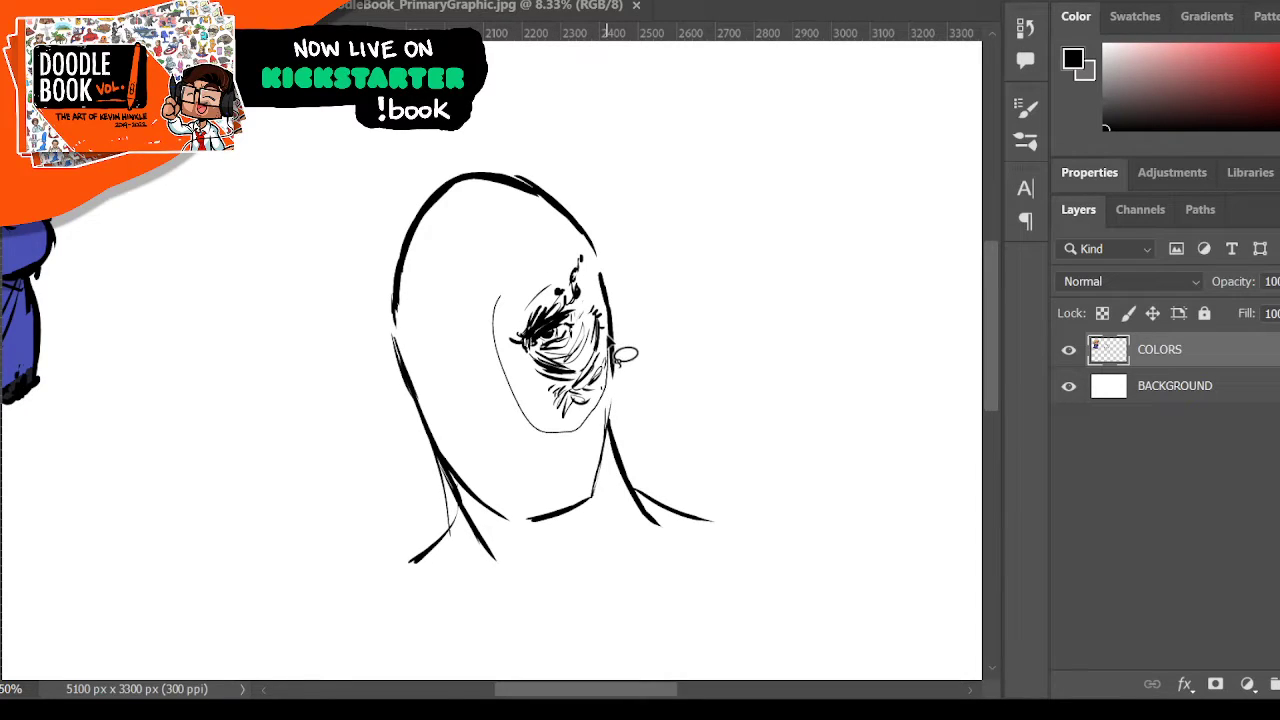
mouse_move(620, 350)
left_mouse_down()
mouse_move(594, 256)
mouse_move(576, 242)
left_mouse_up()
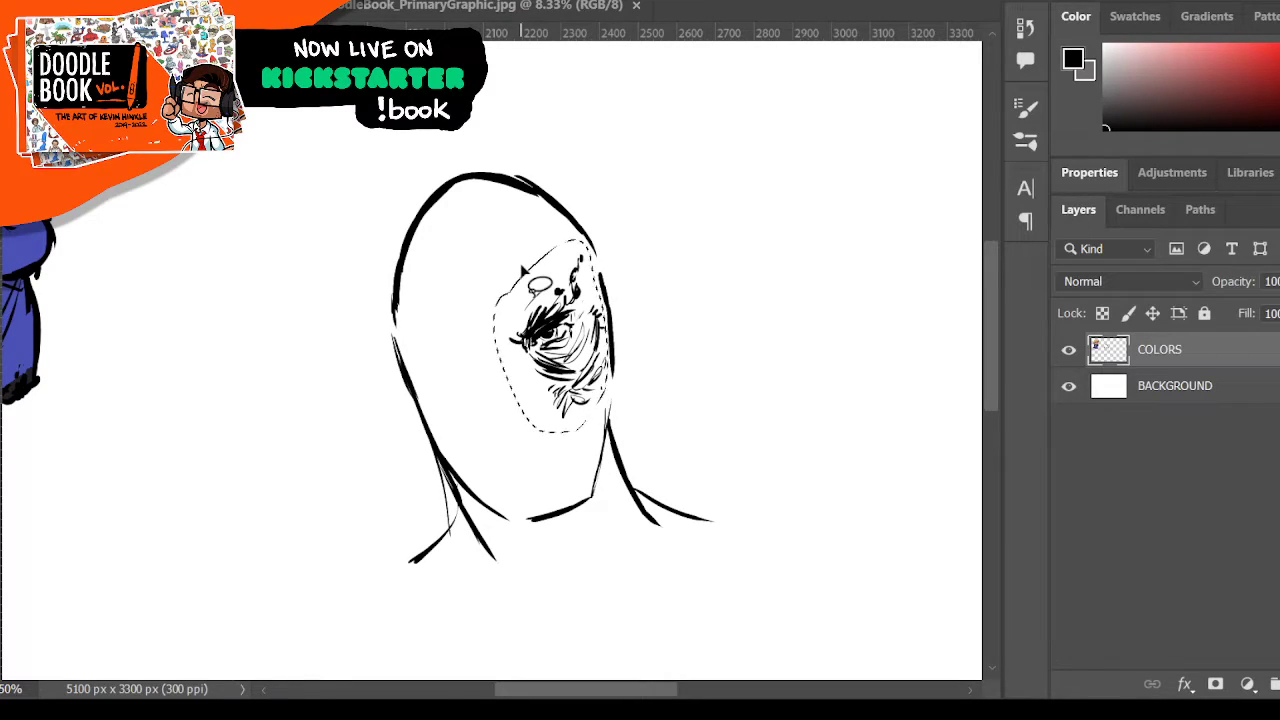
key("ctrl+j")
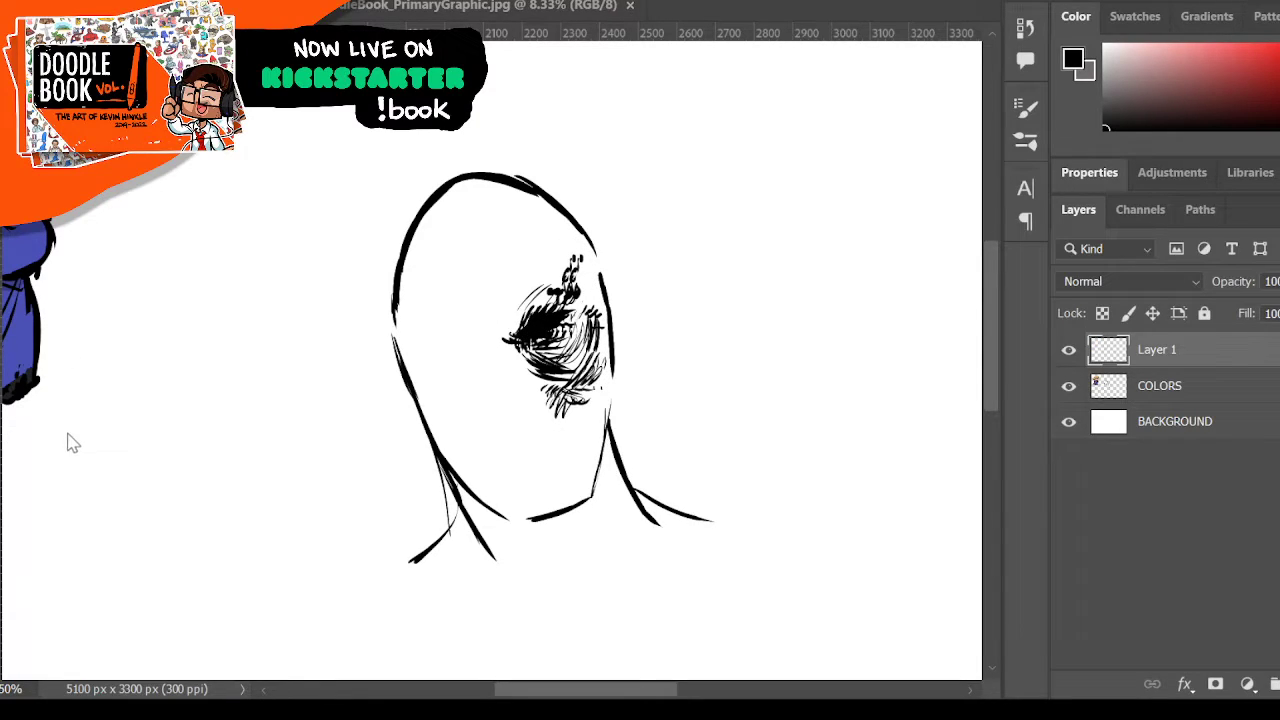
left_click(429, 402)
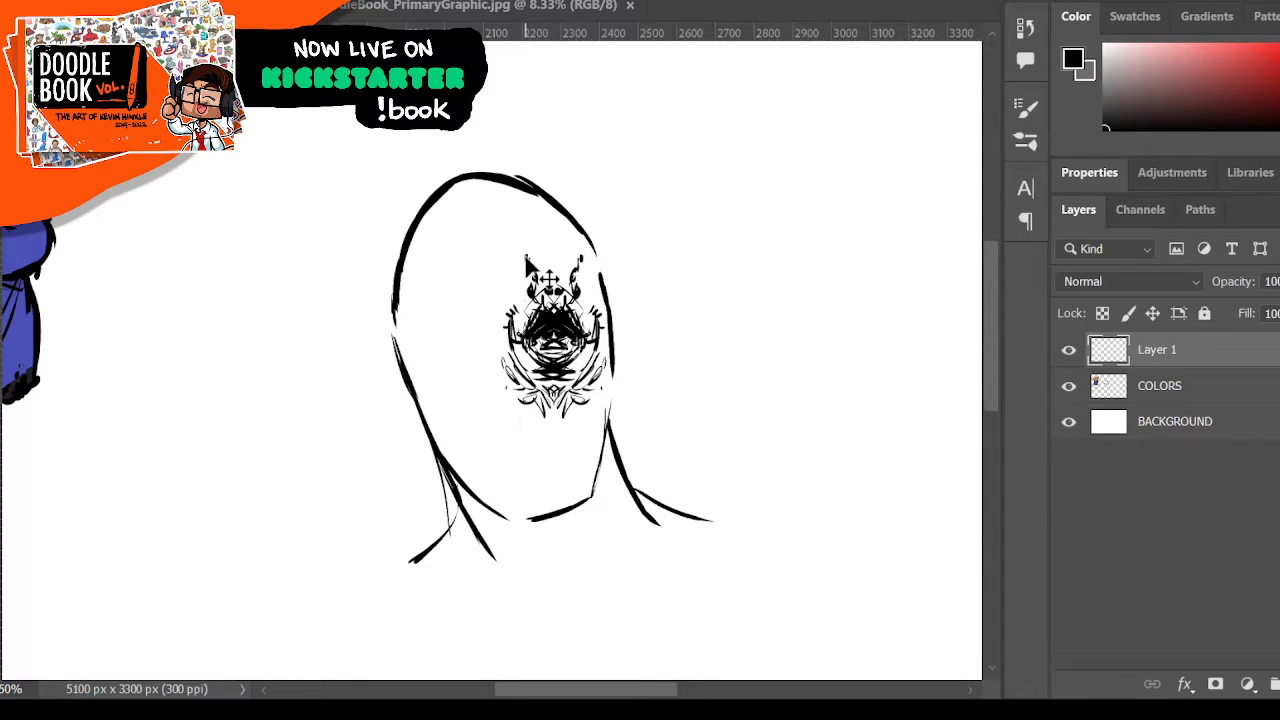
left_click_drag(527, 258, 430, 276)
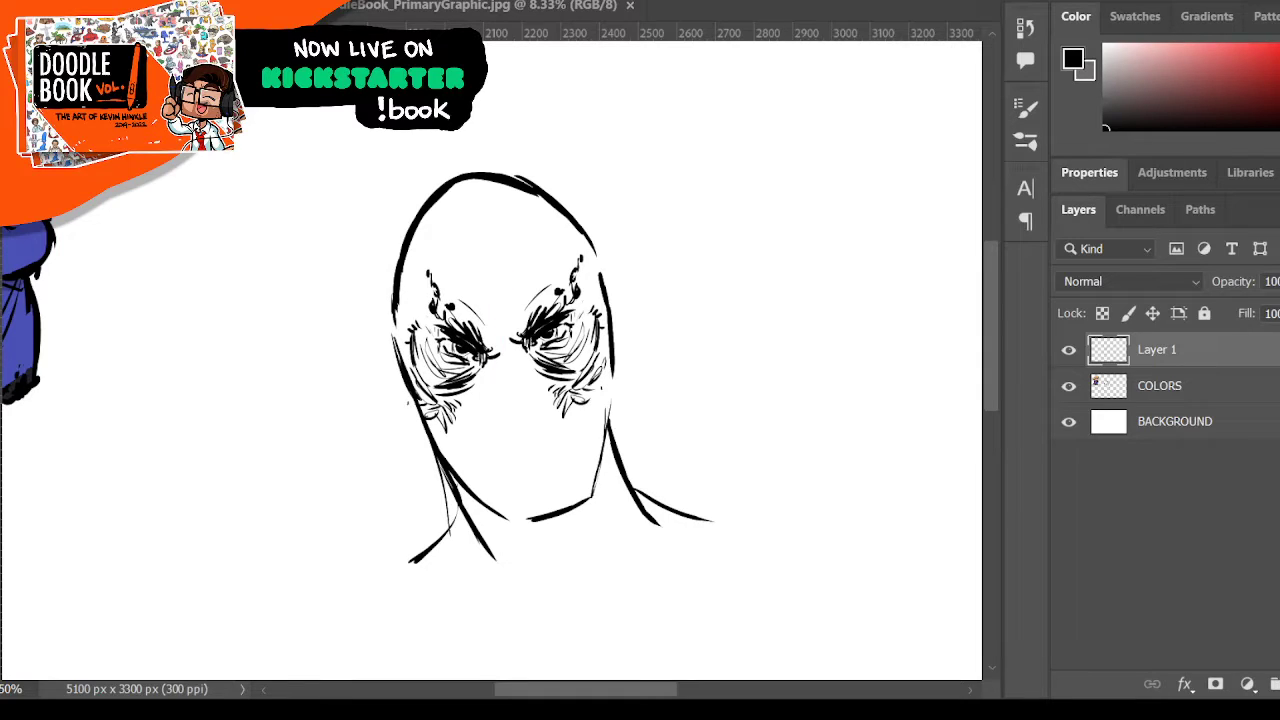
- Free-transform the mirrored eye copy, rotating it counterclockwise and moving it lower and inward to match the head's tilt
key("ctrl+t")
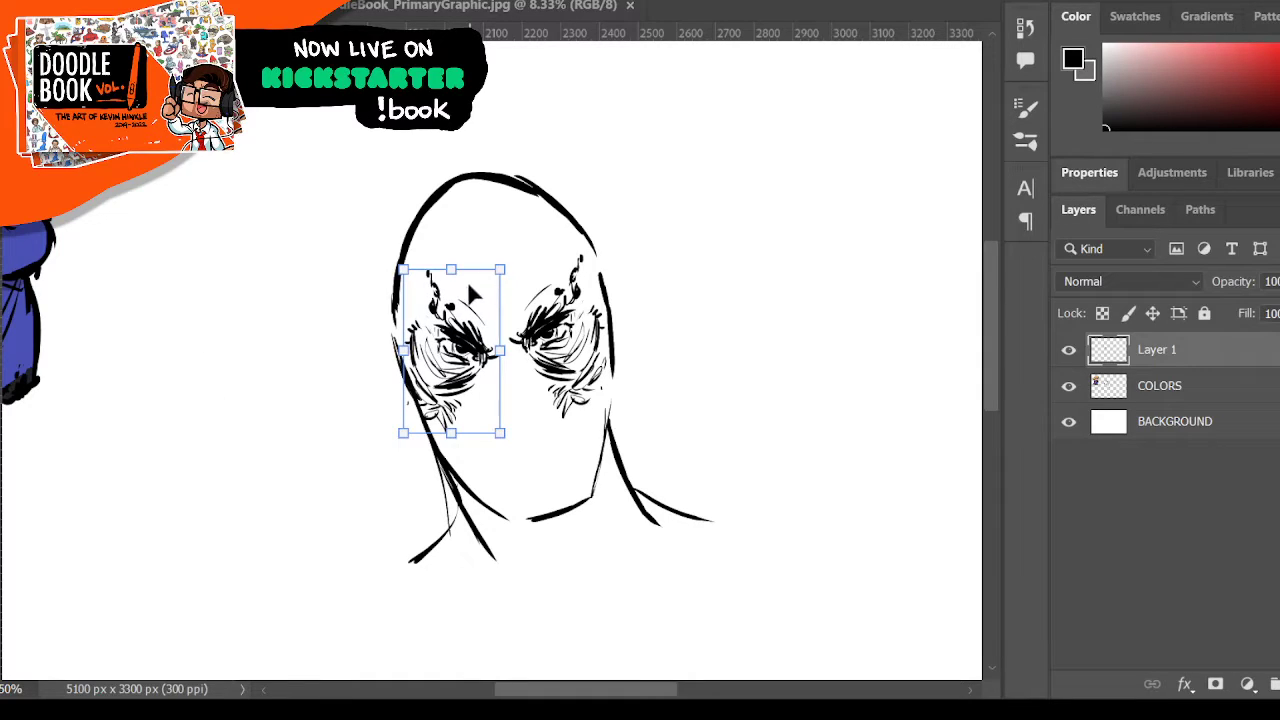
left_click_drag(527, 262, 458, 232)
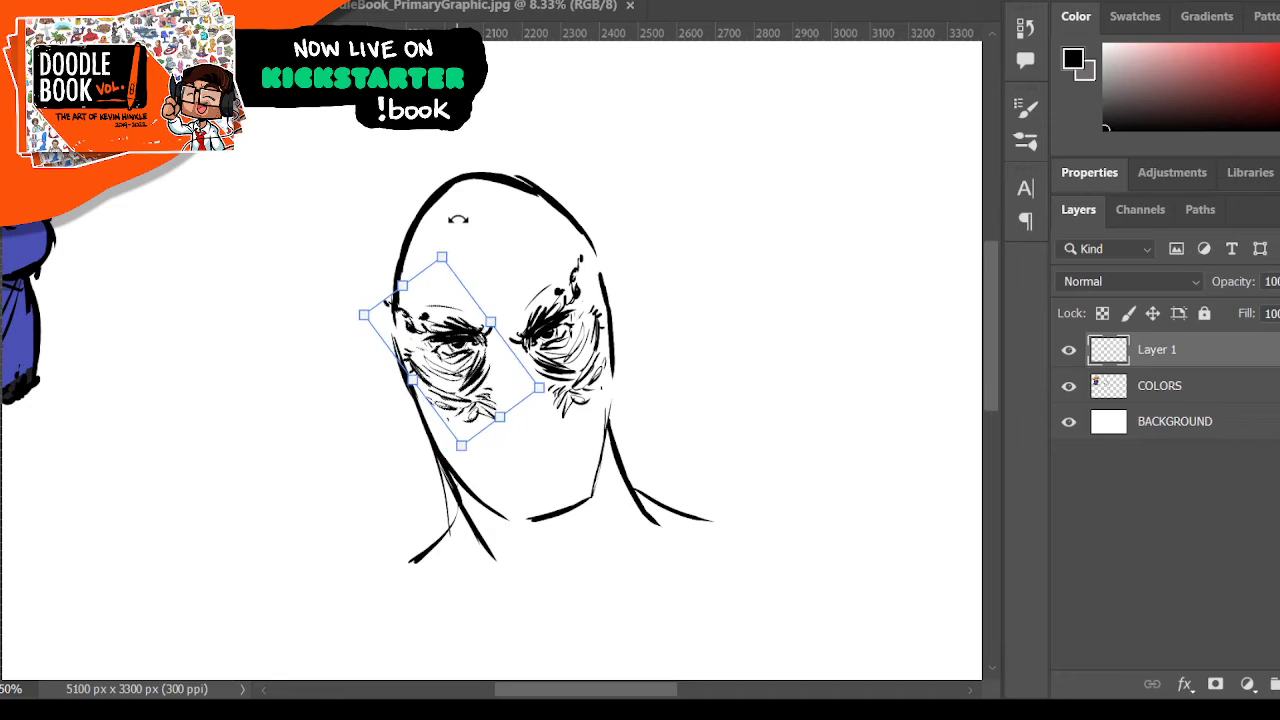
mouse_move(464, 361)
left_mouse_down()
mouse_move(484, 377)
mouse_move(470, 377)
left_mouse_up()
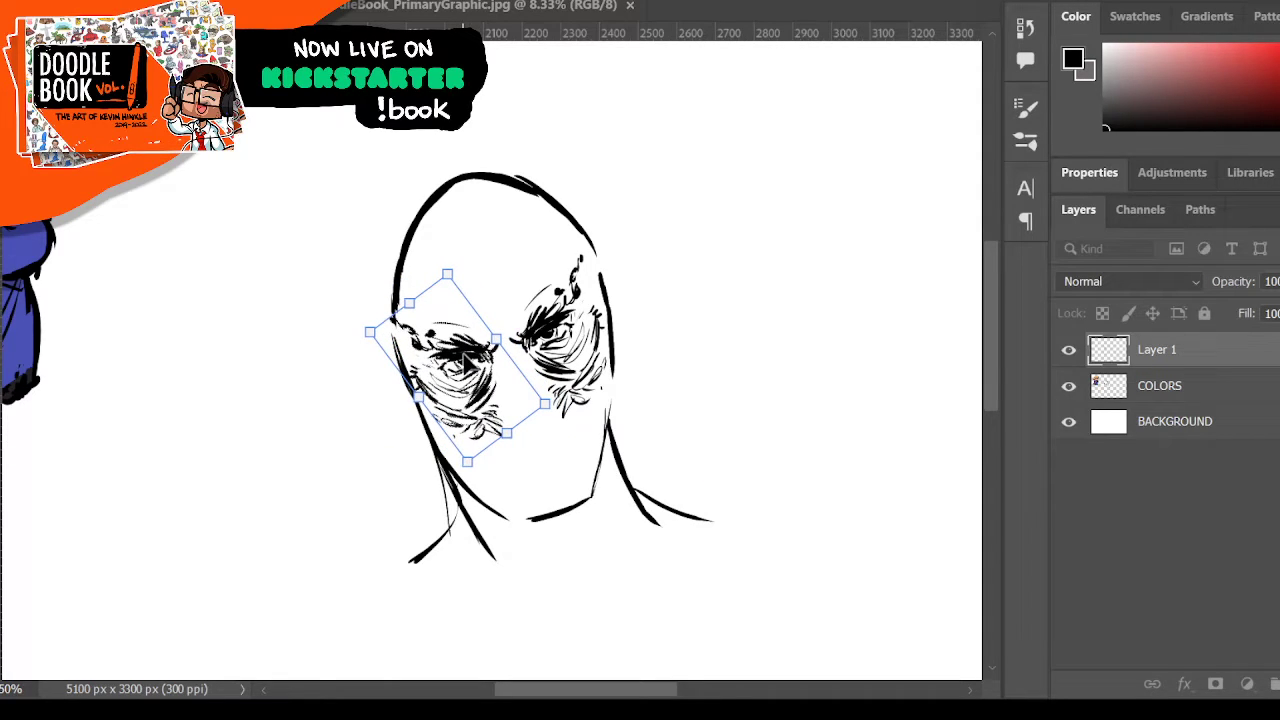
left_click_drag(576, 408, 581, 398)
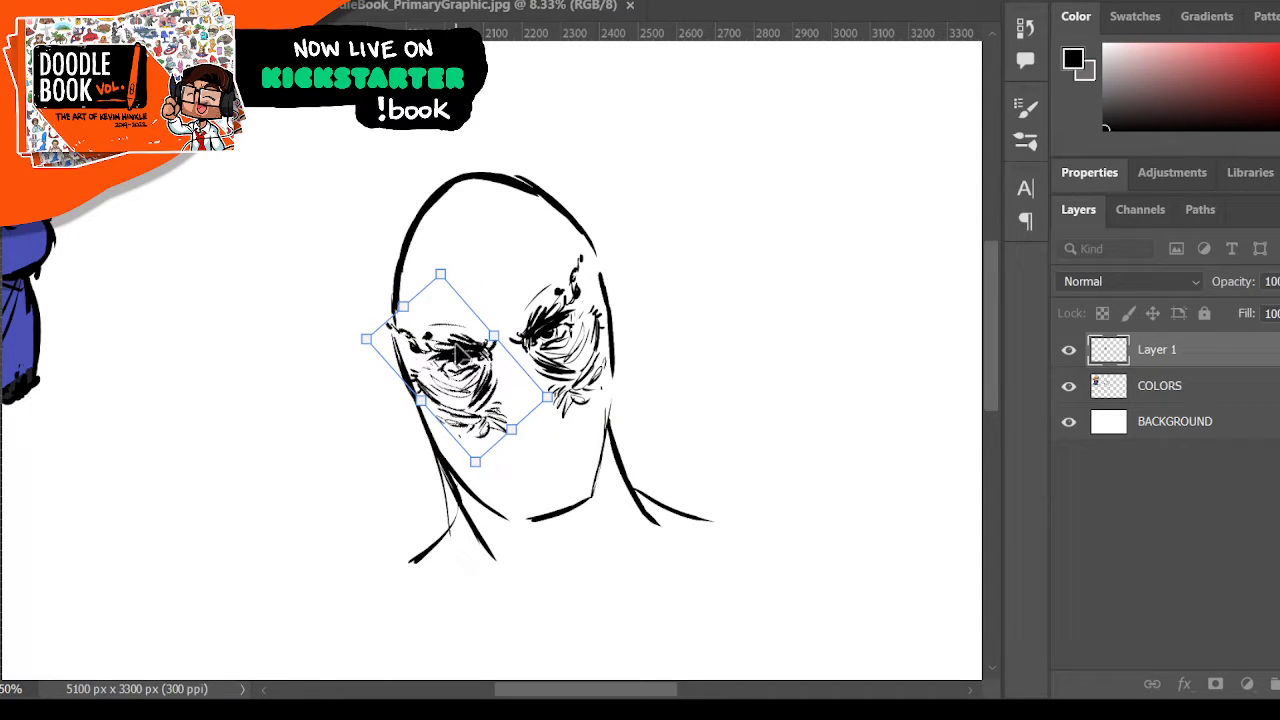
mouse_move(454, 352)
left_mouse_down()
mouse_move(462, 342)
mouse_move(465, 358)
left_mouse_up()
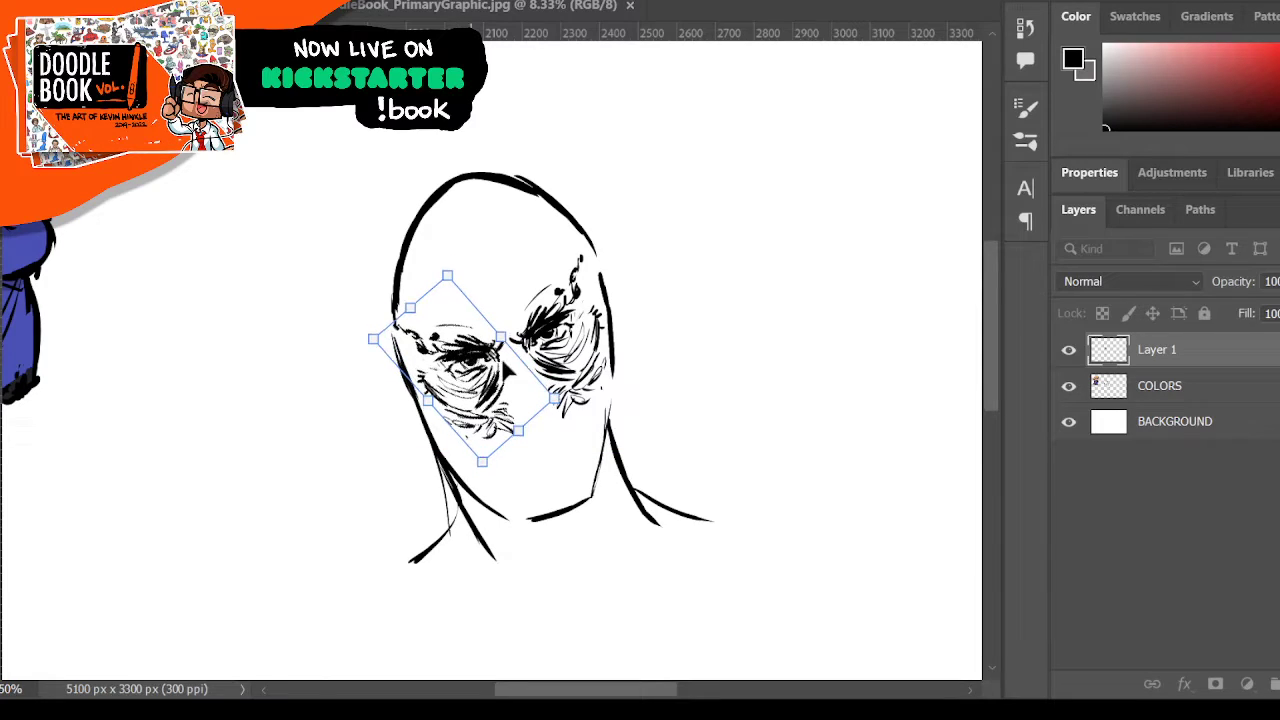
- Nudge the eye copy into its final place, apply the transform, and merge it down into the COLORS layer
key("Up")
key("Up")
key("Up")
key("Up")
key("Up")
key("Up")
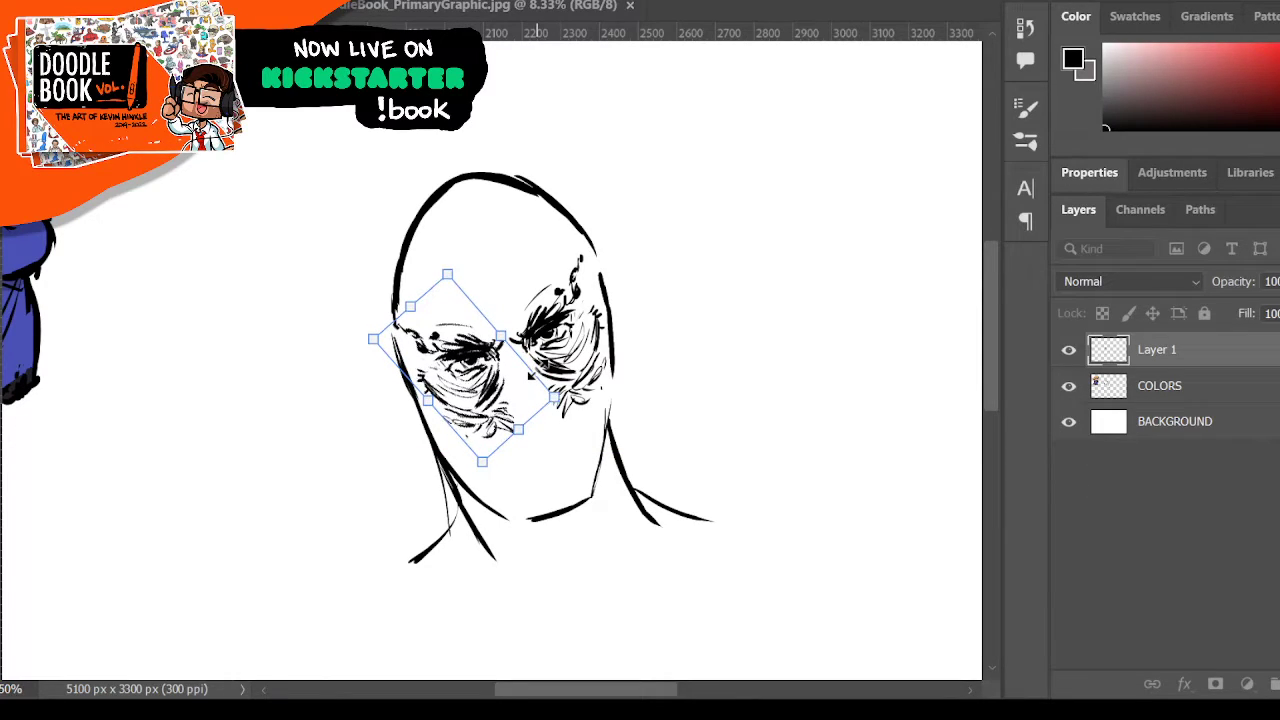
key("Left")
key("Left")
key("Left")
key("Left")
key("Down")
key("Down")
key("Down")
key("Down")
key("Down")
key("Down")
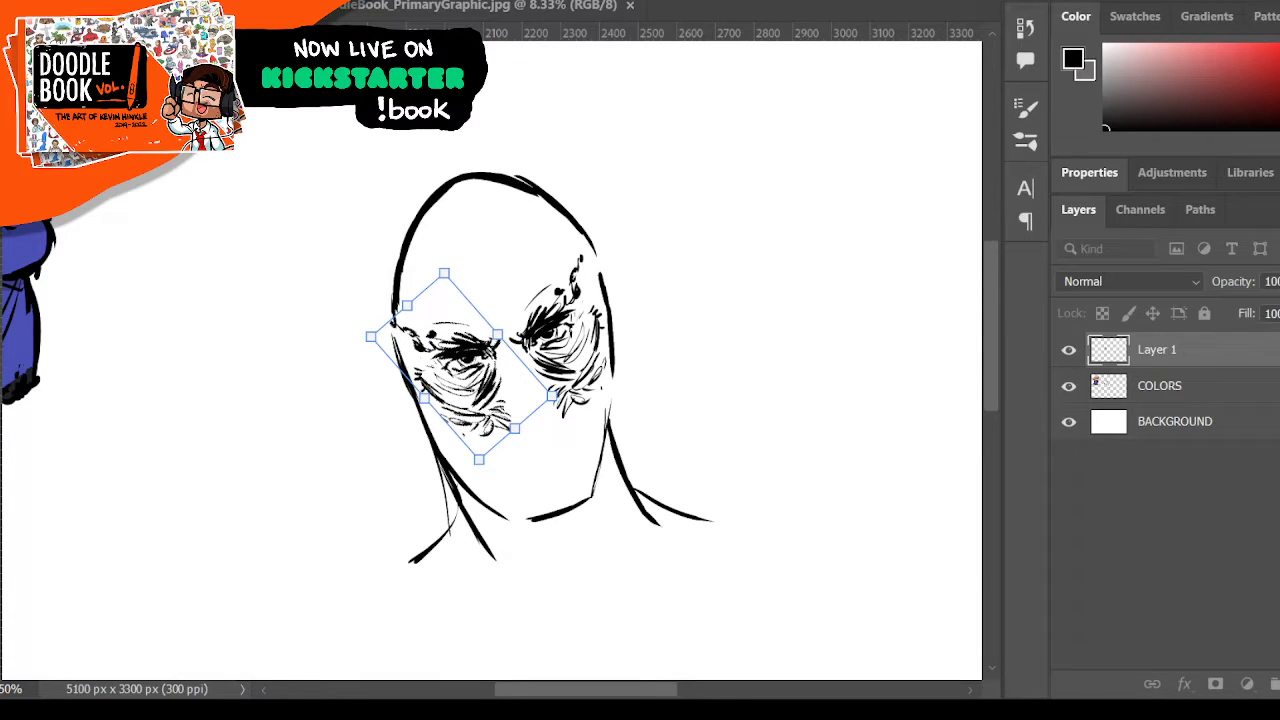
key("Return")
key("ctrl+e")
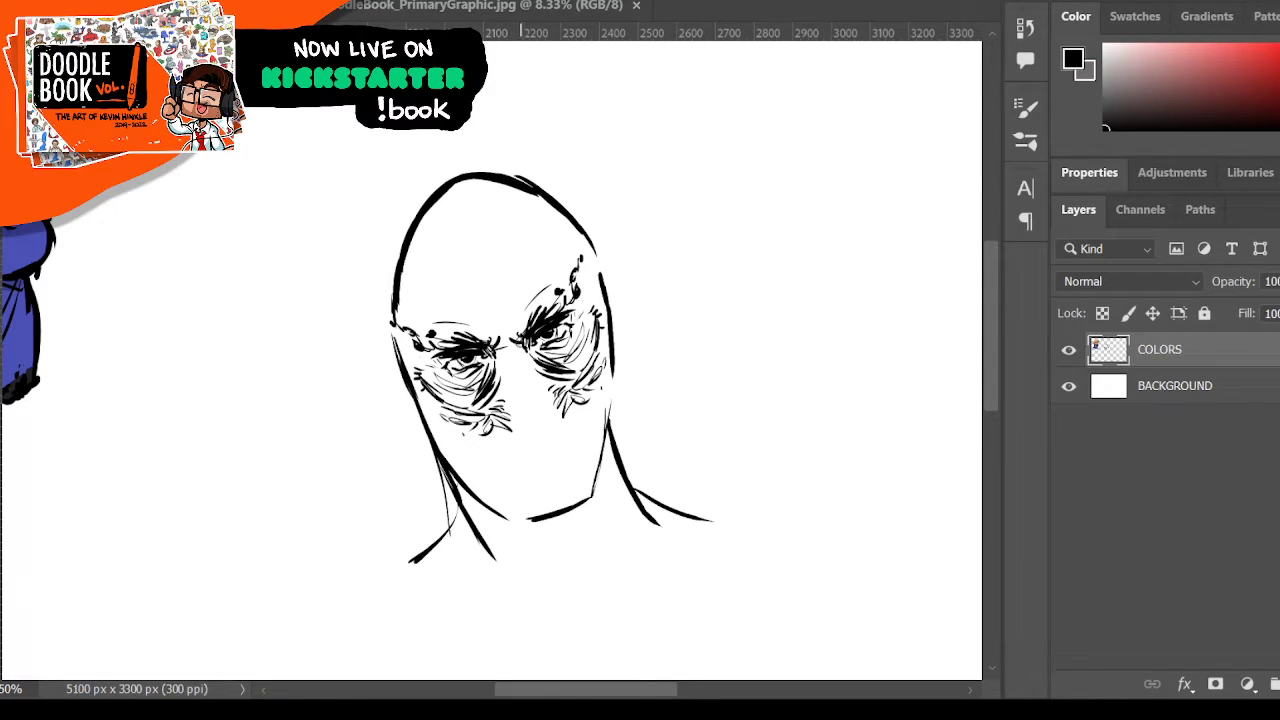
- Connect the eyes with a brow crease, add frown lines on the forehead, and thicken the dark folds around both eyes
left_click_drag(492, 352, 516, 346)
left_click_drag(471, 328, 446, 304)
left_click_drag(494, 348, 486, 392)
left_click_drag(422, 374, 470, 408)
left_click_drag(574, 362, 595, 320)
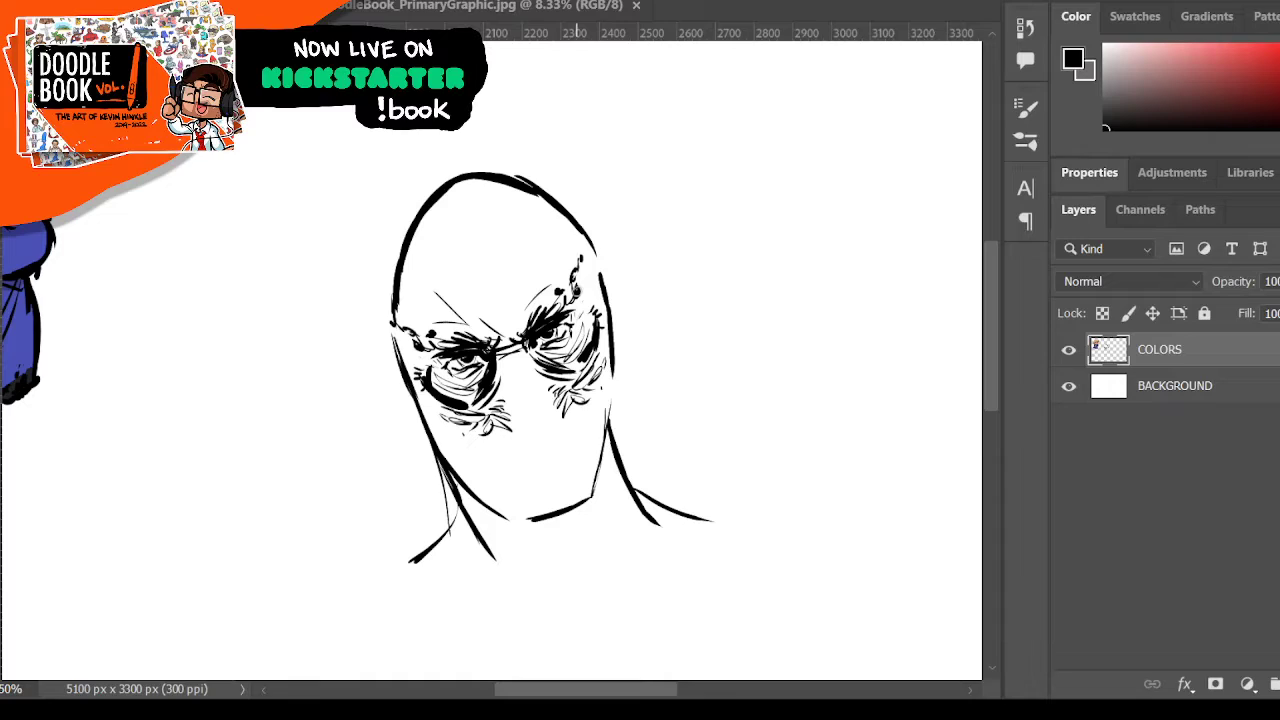
- Draw the small angular nose between the eyes with black-filled shading beneath its tip
mouse_move(510, 367)
left_mouse_down()
mouse_move(508, 390)
mouse_move(535, 383)
mouse_move(509, 391)
mouse_move(530, 382)
left_mouse_up()
mouse_move(508, 380)
left_mouse_down()
mouse_move(510, 418)
mouse_move(538, 389)
left_mouse_up()
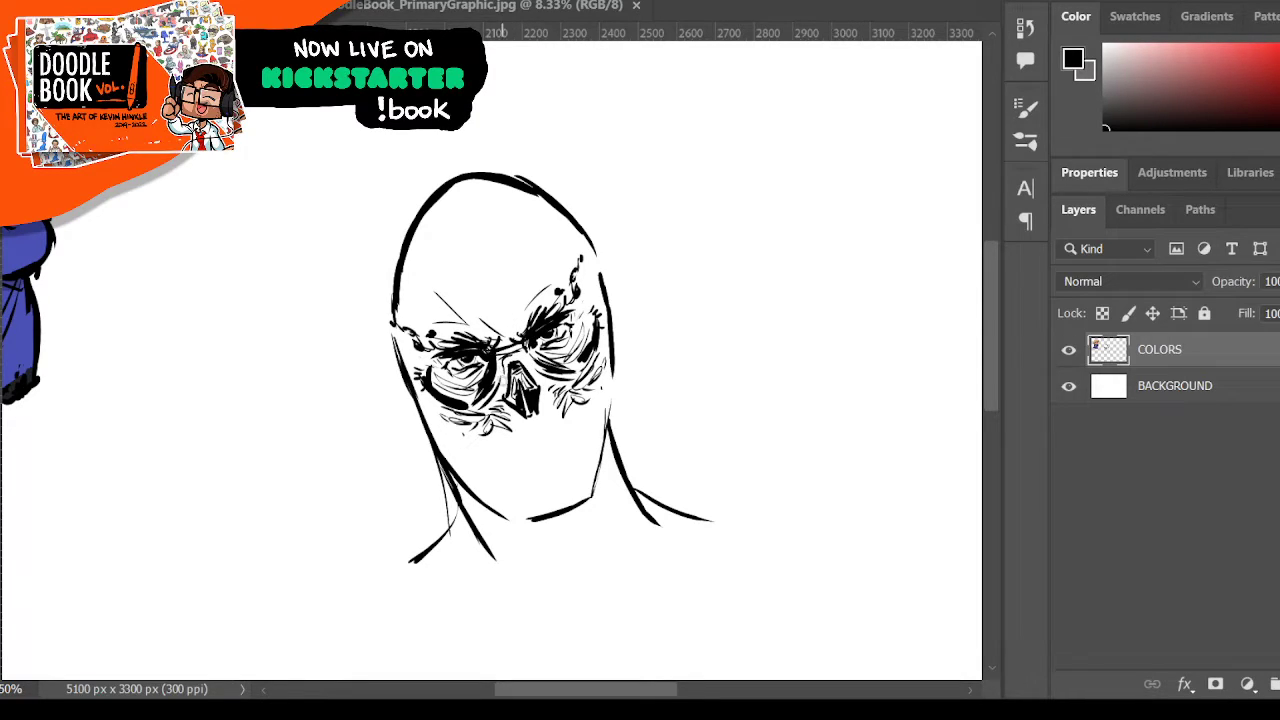
left_click_drag(505, 360, 528, 350)
- Draw the curved scowling mouth below the nose, with wrinkle lines on the upper lip and creases at its corners
mouse_move(537, 433)
left_mouse_down()
mouse_move(560, 440)
mouse_move(506, 459)
mouse_move(571, 441)
left_mouse_up()
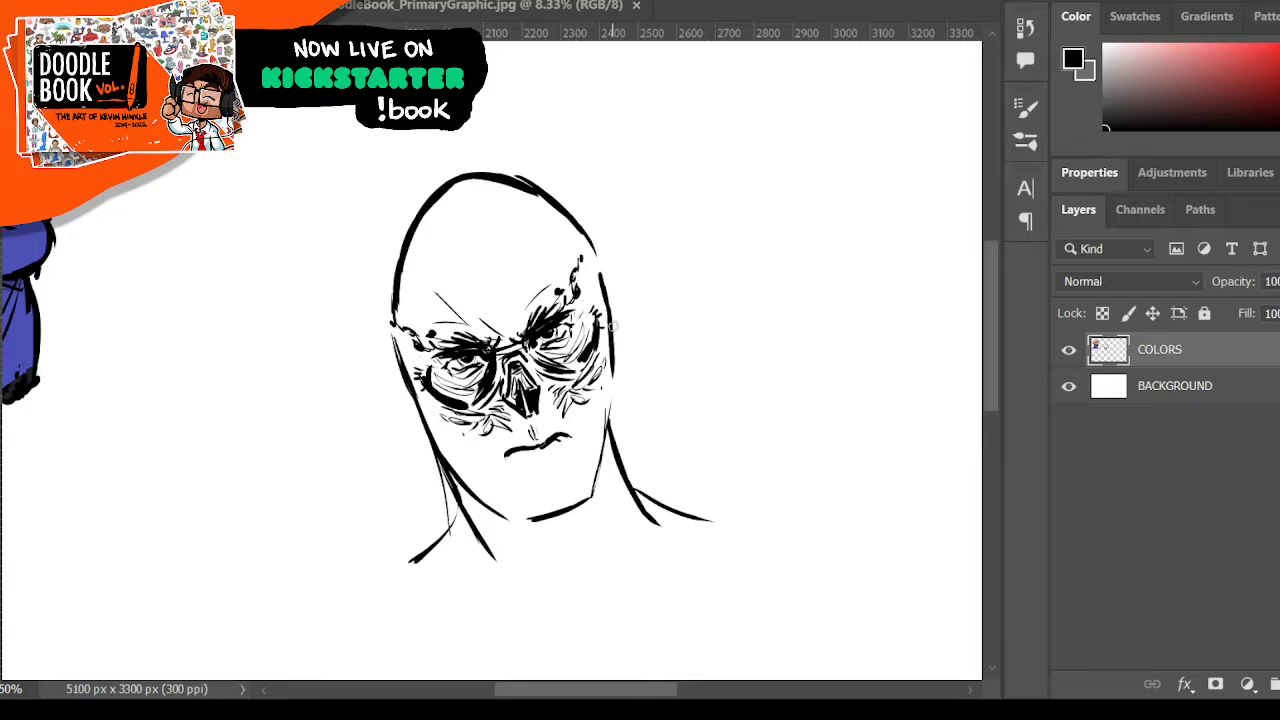
left_click_drag(548, 420, 507, 447)
left_click_drag(546, 402, 532, 428)
left_click_drag(540, 418, 530, 432)
left_click_drag(509, 451, 504, 459)
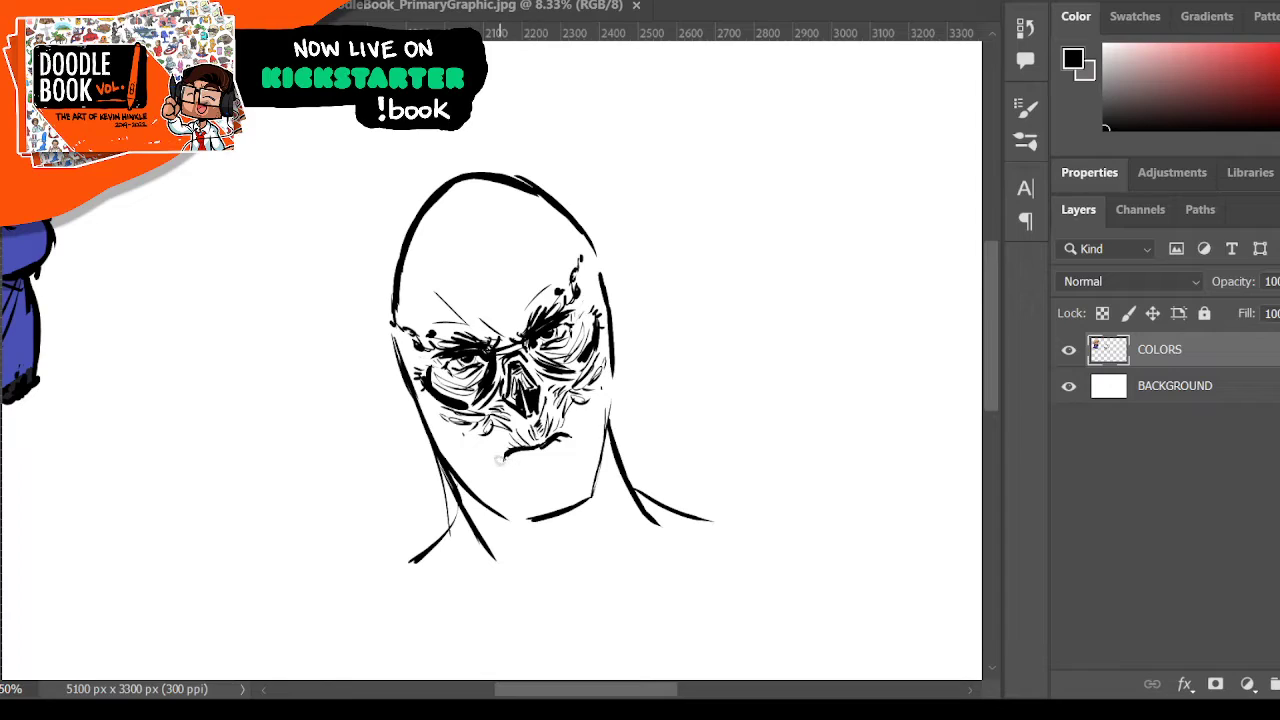
left_click_drag(568, 434, 573, 439)
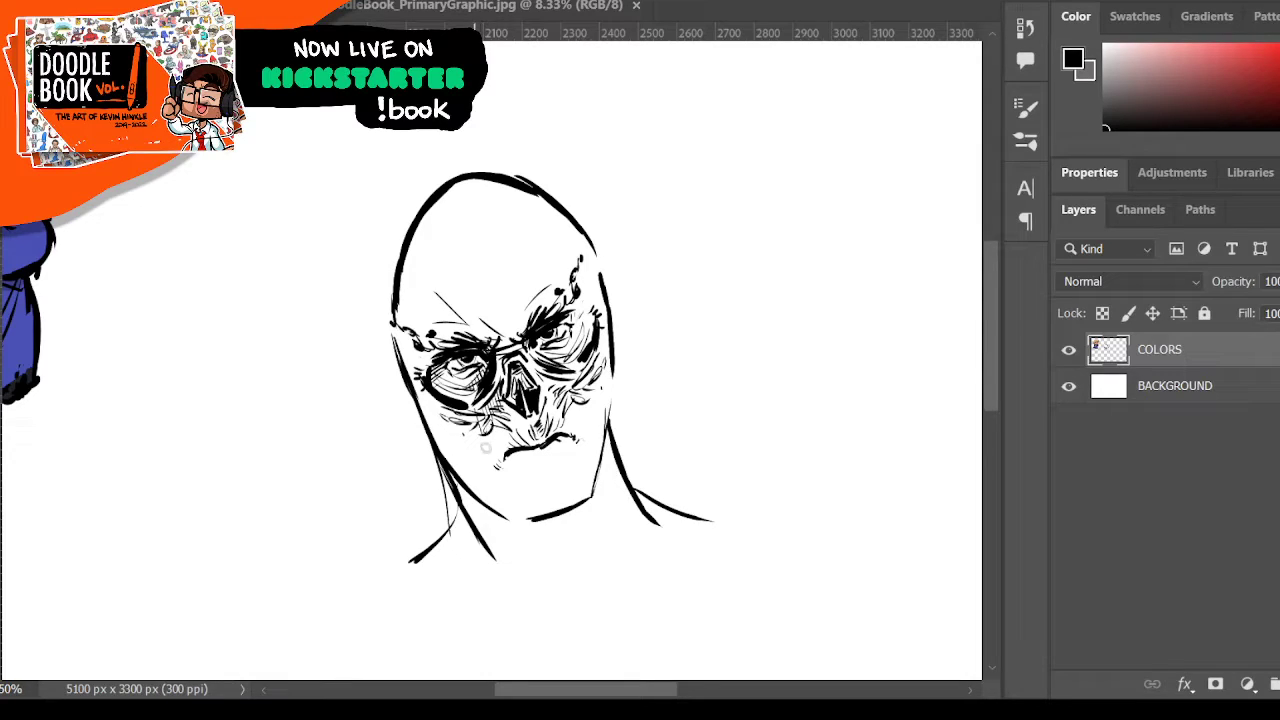
- Add sagging cheek folds and short wrinkle strokes on both sides of the mouth
mouse_move(473, 444)
left_mouse_down()
mouse_move(455, 440)
mouse_move(500, 446)
left_mouse_up()
left_click_drag(600, 378, 580, 424)
left_click_drag(464, 434, 512, 452)
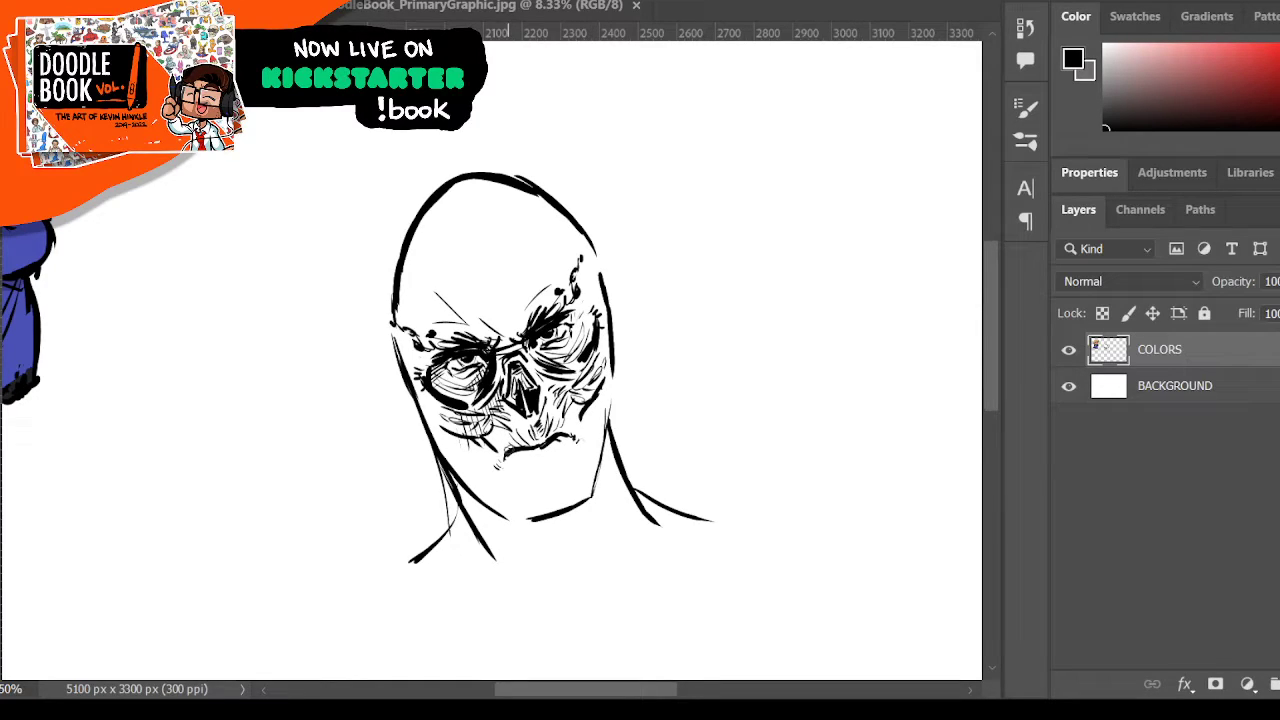
left_click_drag(586, 420, 586, 426)
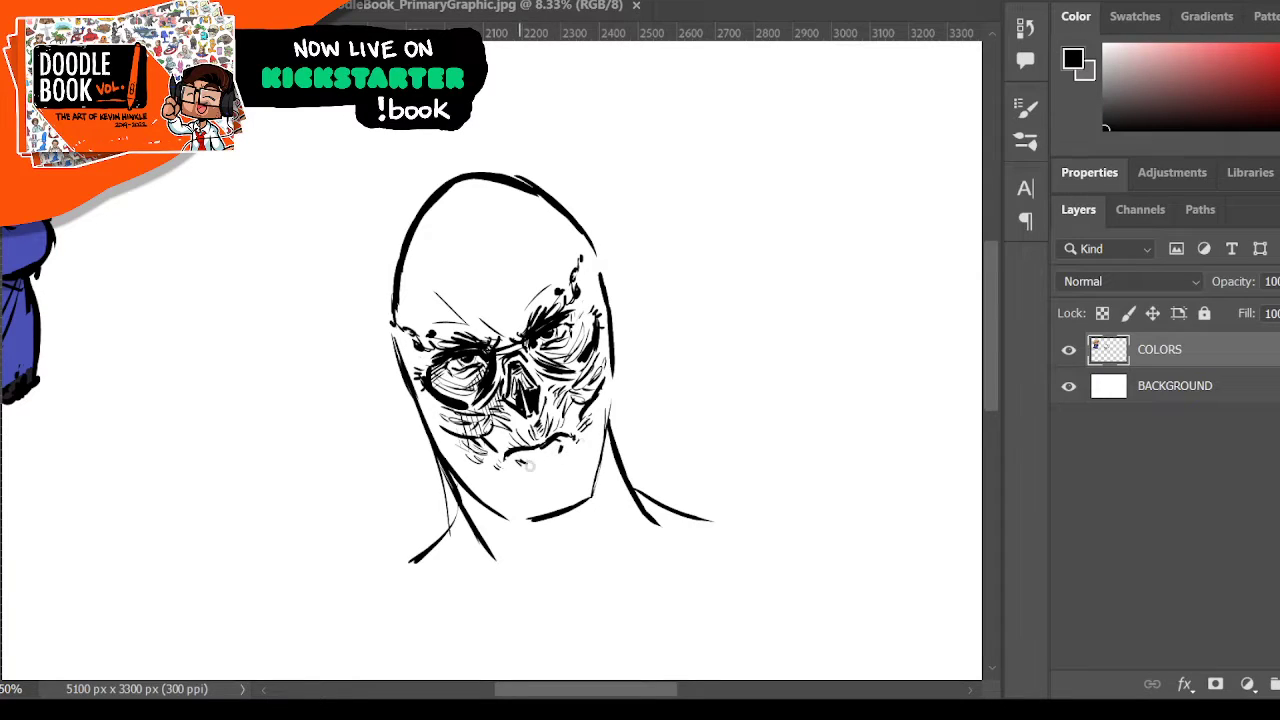
- Draw the lower lip and chin contours, and thicken the jawline beneath the chin
mouse_move(532, 466)
left_mouse_down()
mouse_move(564, 460)
mouse_move(545, 464)
mouse_move(576, 429)
left_mouse_up()
mouse_move(490, 497)
left_mouse_down()
mouse_move(543, 522)
mouse_move(598, 500)
mouse_move(555, 526)
mouse_move(524, 512)
left_mouse_up()
mouse_move(564, 465)
left_mouse_down()
mouse_move(524, 514)
mouse_move(526, 494)
mouse_move(529, 505)
mouse_move(574, 503)
mouse_move(572, 463)
mouse_move(589, 491)
left_mouse_up()
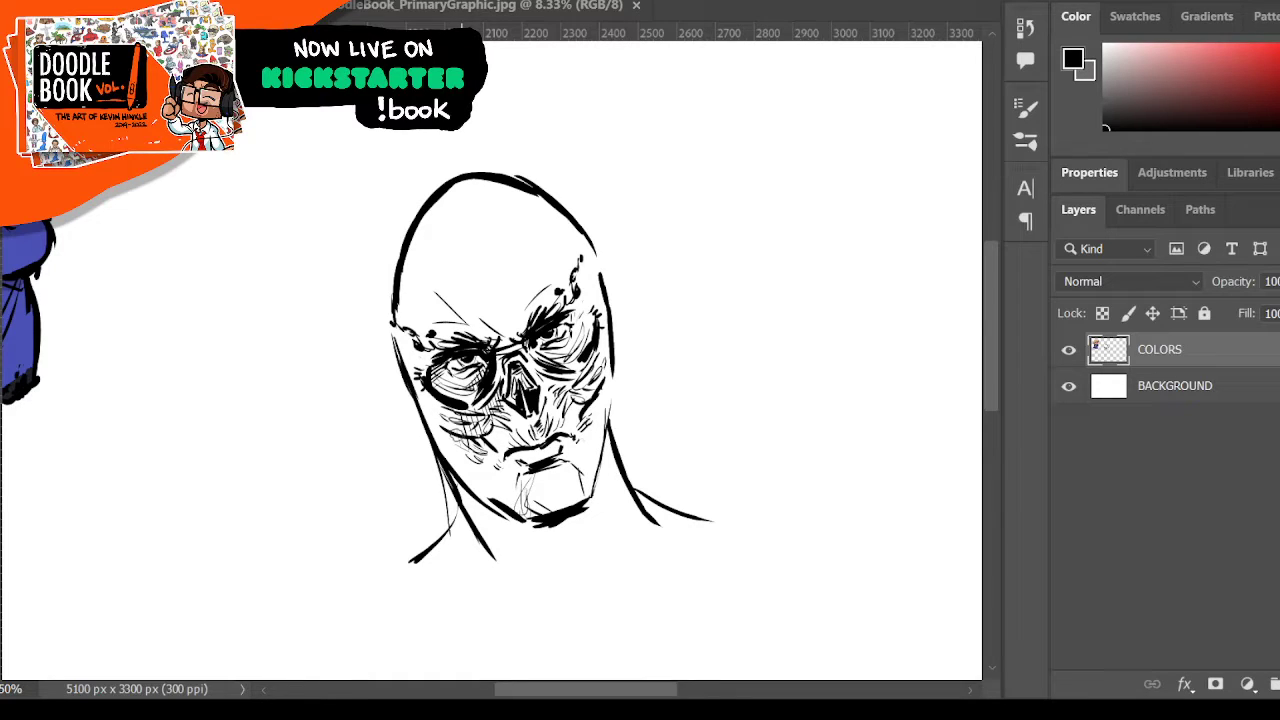
- Fill the shadowed cheek and jaw with solid black, darken the nose bridge, and thicken the shadow under the chin
mouse_move(446, 433)
left_mouse_down()
mouse_move(494, 456)
mouse_move(505, 500)
mouse_move(460, 470)
mouse_move(510, 515)
mouse_move(494, 455)
left_mouse_up()
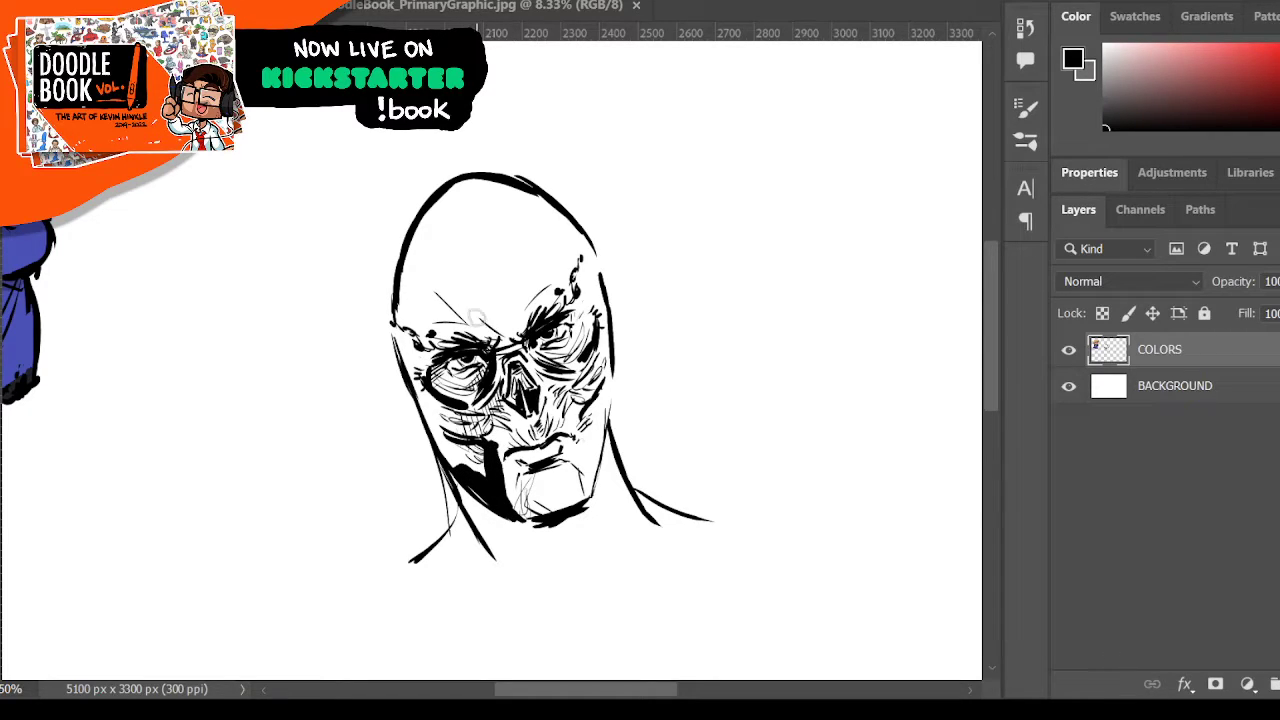
mouse_move(492, 355)
left_mouse_down()
mouse_move(502, 400)
mouse_move(505, 375)
left_mouse_up()
mouse_move(410, 345)
left_mouse_down()
mouse_move(445, 452)
mouse_move(480, 455)
left_mouse_up()
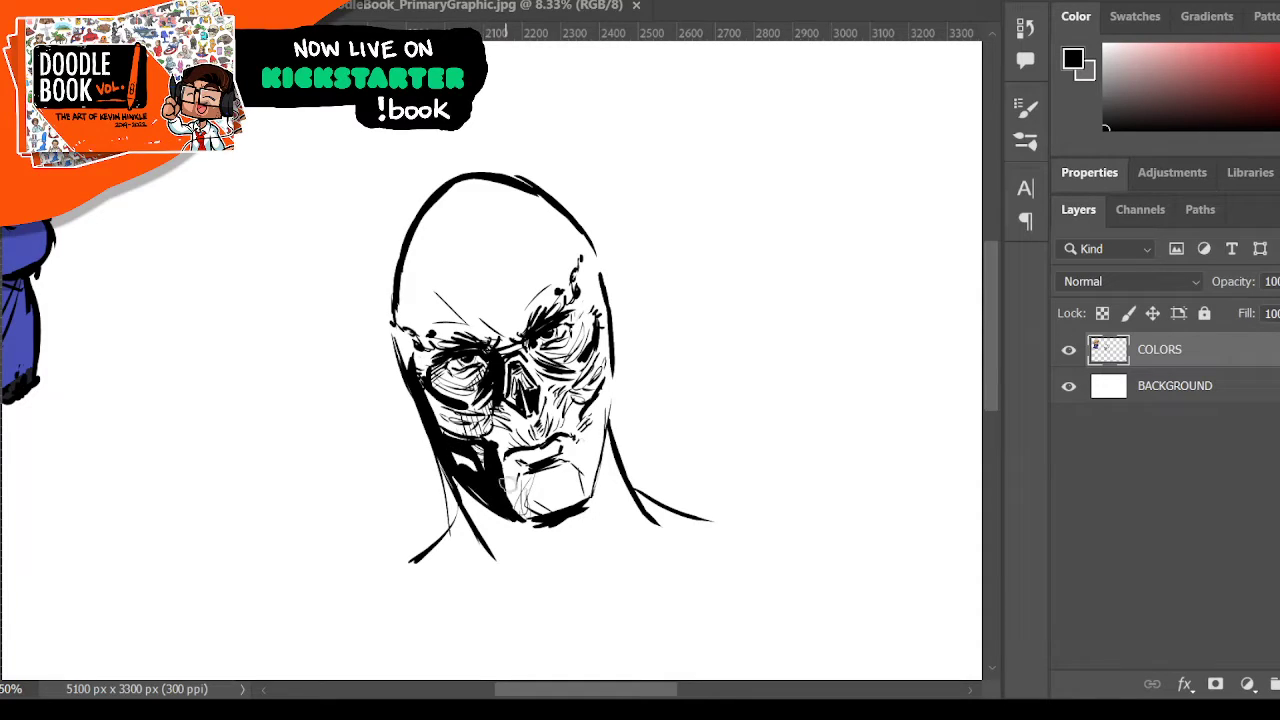
left_click_drag(574, 505, 540, 516)
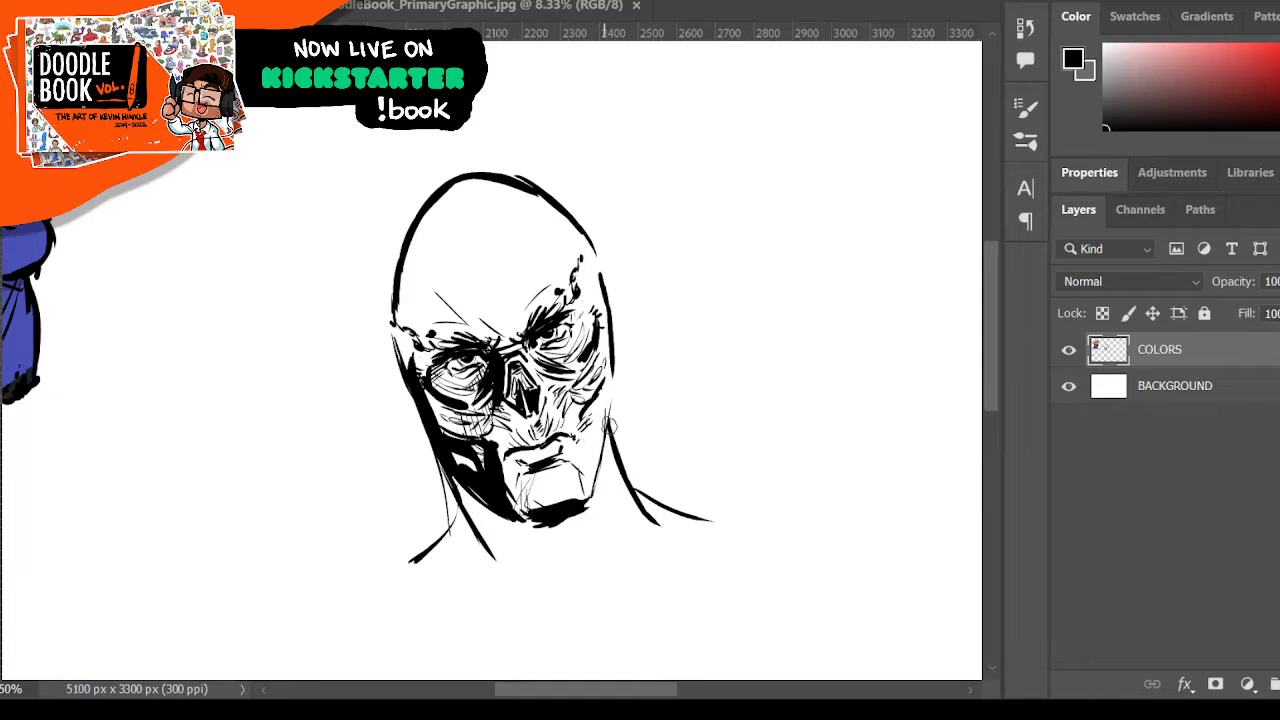
- Extend a neck line down from the jaw, shade under the shadowed jaw, and hatch the lit jaw and chin
left_click_drag(605, 442, 570, 565)
mouse_move(461, 484)
left_mouse_down()
mouse_move(520, 555)
mouse_move(537, 563)
mouse_move(553, 532)
left_mouse_up()
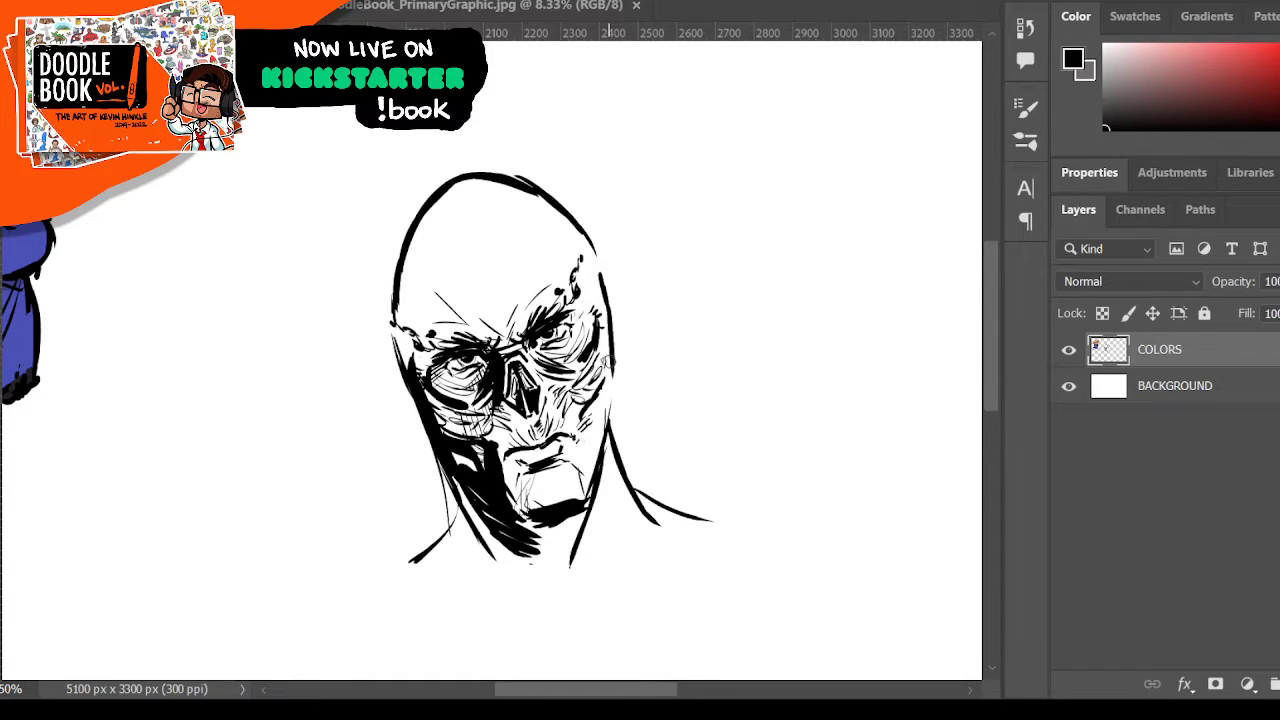
left_click_drag(603, 416, 586, 492)
mouse_move(597, 442)
left_mouse_down()
mouse_move(589, 474)
mouse_move(558, 488)
left_mouse_up()
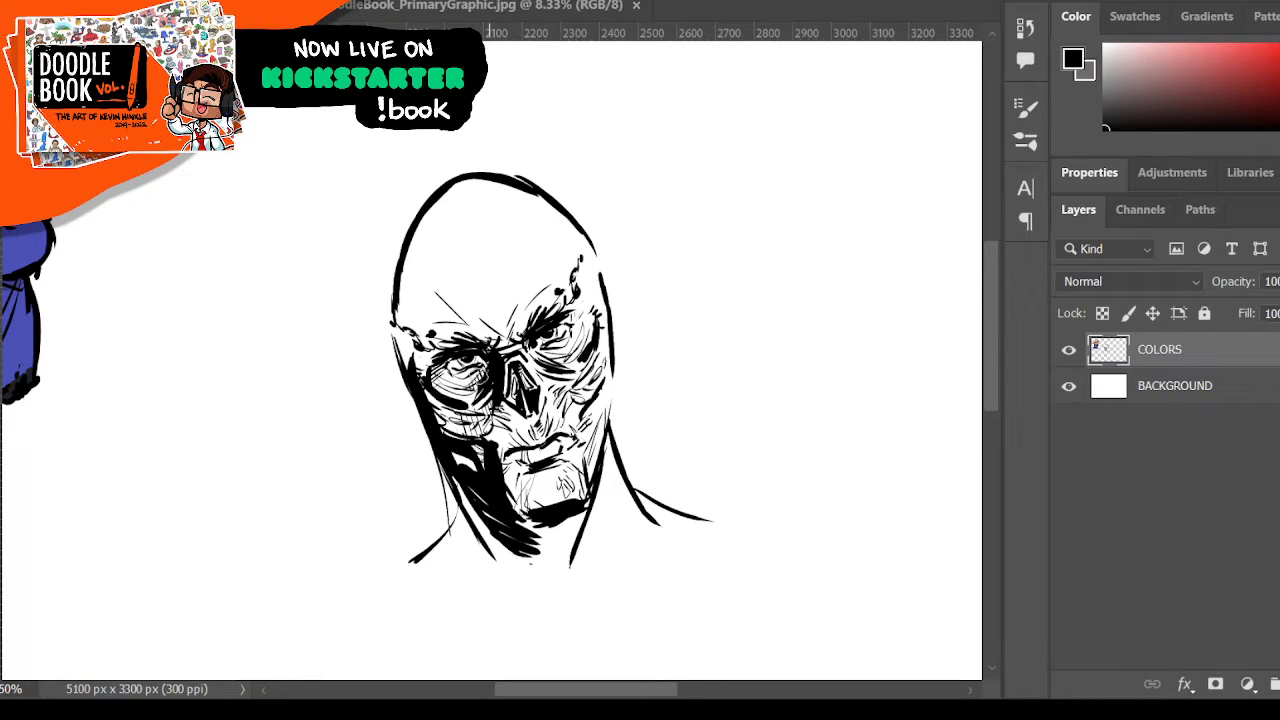
- Deepen the shadow beside the nose and mouth, darken the shadowed eye socket, and touch up the brow
left_click_drag(500, 420, 514, 460)
mouse_move(500, 394)
left_mouse_down()
mouse_move(506, 462)
mouse_move(528, 430)
mouse_move(536, 454)
mouse_move(500, 448)
left_mouse_up()
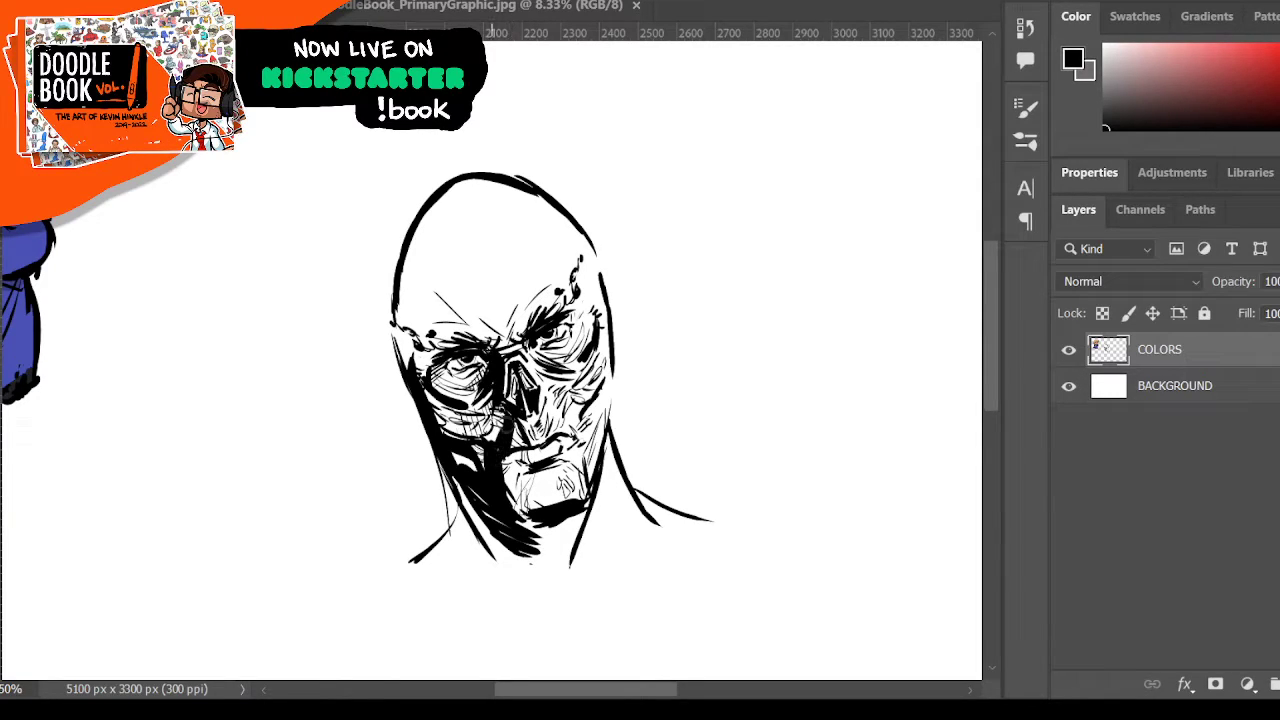
left_click_drag(428, 392, 450, 414)
left_click_drag(428, 364, 454, 402)
left_click_drag(556, 322, 524, 304)
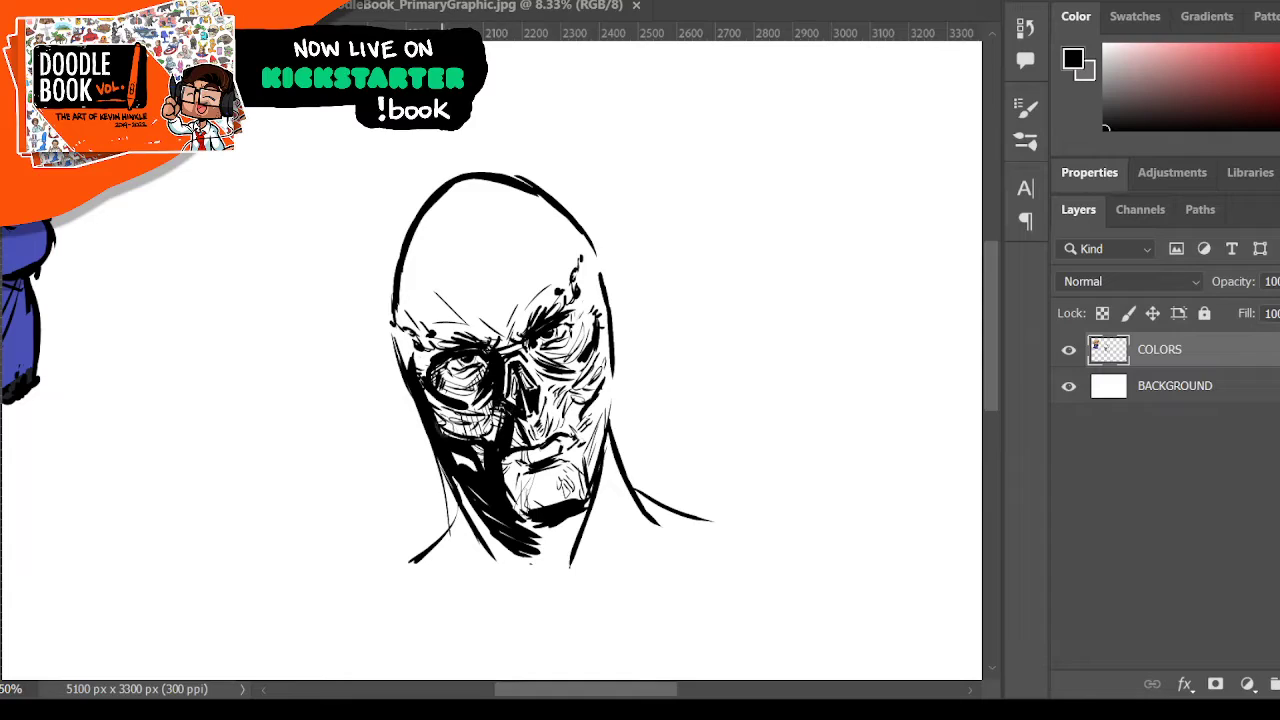
- Draw loose skin lines down the neck below the jaw and hatch the shadow under the chin
mouse_move(482, 540)
left_mouse_down()
mouse_move(551, 600)
mouse_move(560, 589)
left_mouse_up()
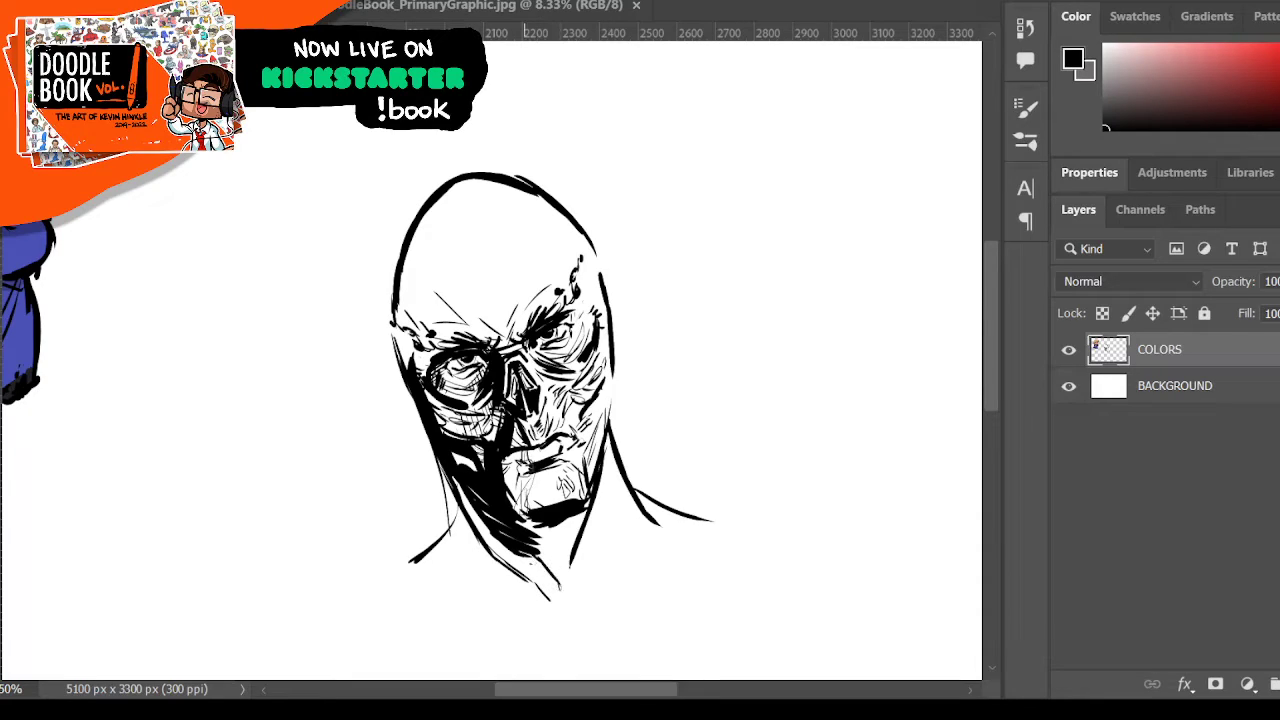
left_click_drag(507, 548, 503, 560)
mouse_move(532, 536)
left_mouse_down()
mouse_move(585, 515)
mouse_move(566, 546)
mouse_move(550, 526)
mouse_move(562, 546)
mouse_move(576, 520)
left_mouse_up()
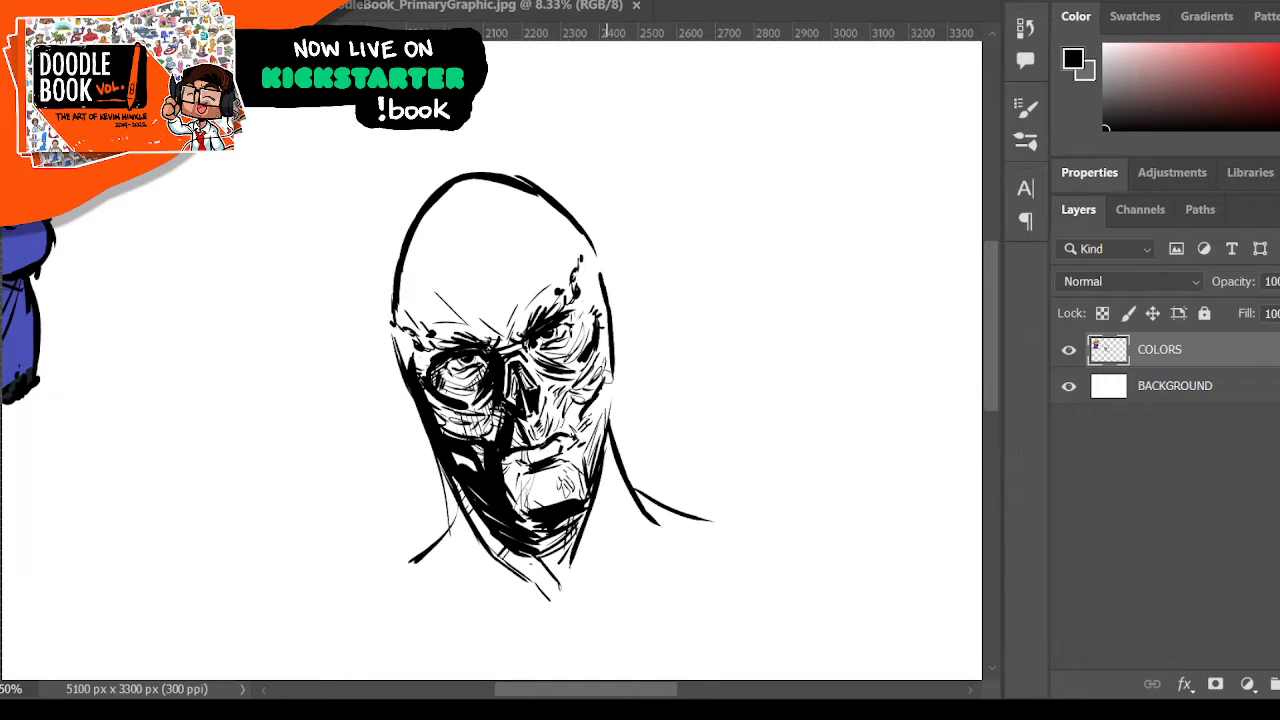
- Hatch the lit edge of the cheek and jaw, and add thin wrinkle lines above that side's eyebrow
left_click_drag(607, 378, 590, 446)
left_click_drag(602, 398, 586, 462)
mouse_move(549, 282)
left_mouse_down()
mouse_move(560, 237)
mouse_move(529, 308)
left_mouse_up()
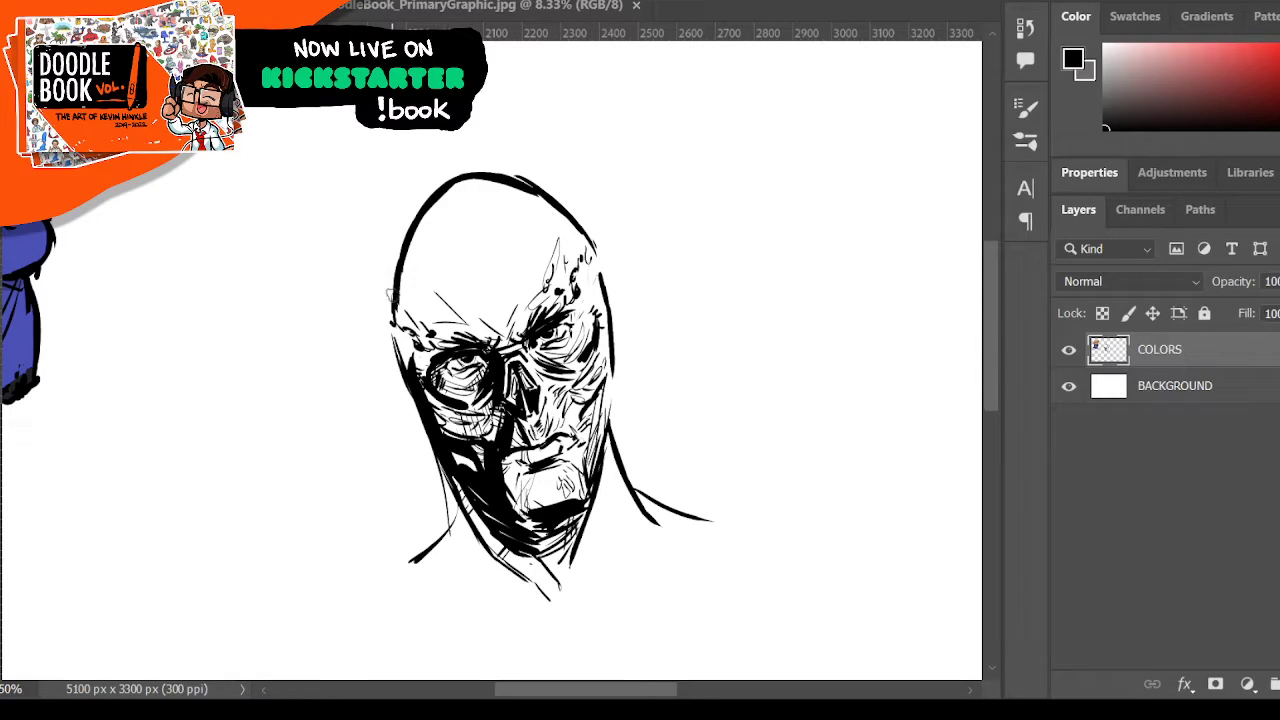
- Thicken the skull outline around the top of the head and add small age spots and lines on the forehead
mouse_move(392, 298)
left_mouse_down()
mouse_move(441, 191)
mouse_move(528, 167)
mouse_move(544, 168)
mouse_move(582, 228)
left_mouse_up()
left_click_drag(545, 180, 592, 248)
left_click_drag(392, 302, 407, 362)
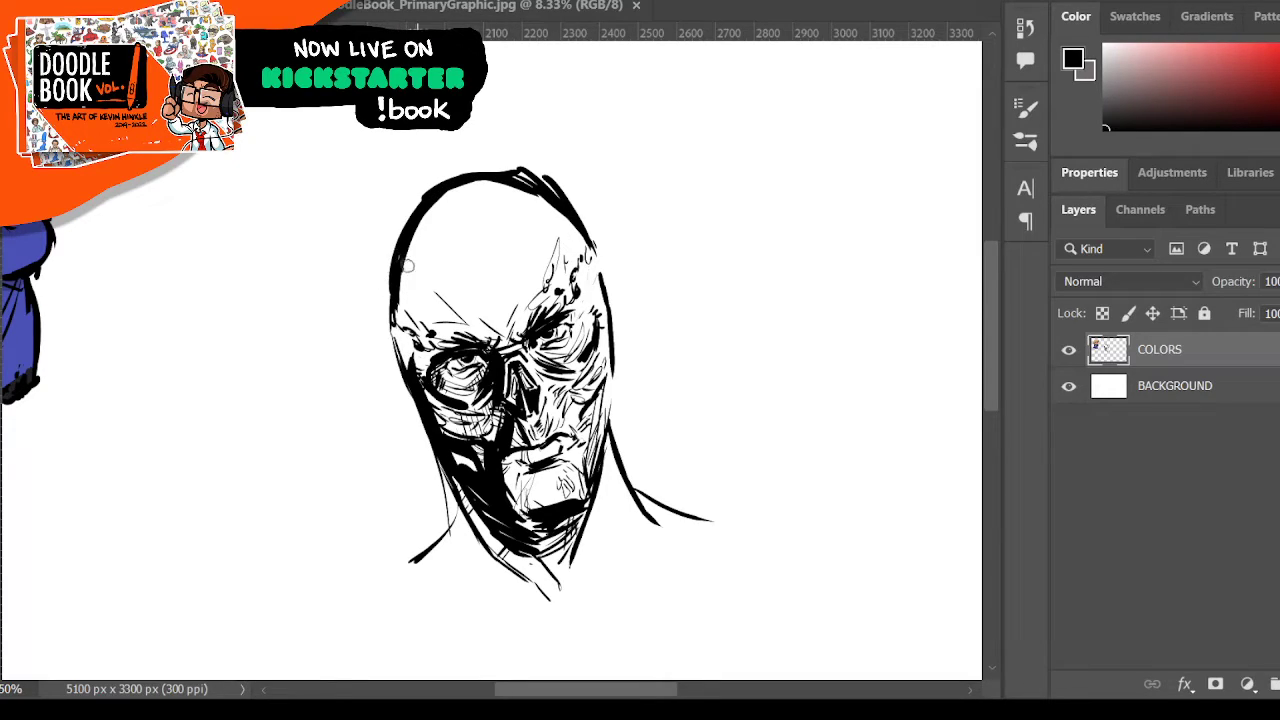
left_click_drag(419, 244, 436, 293)
left_click_drag(550, 224, 540, 225)
left_click(545, 238)
- Draw the ears and bumpy temple contours on both sides of the head, reinforcing the outline around them
left_click_drag(395, 265, 385, 330)
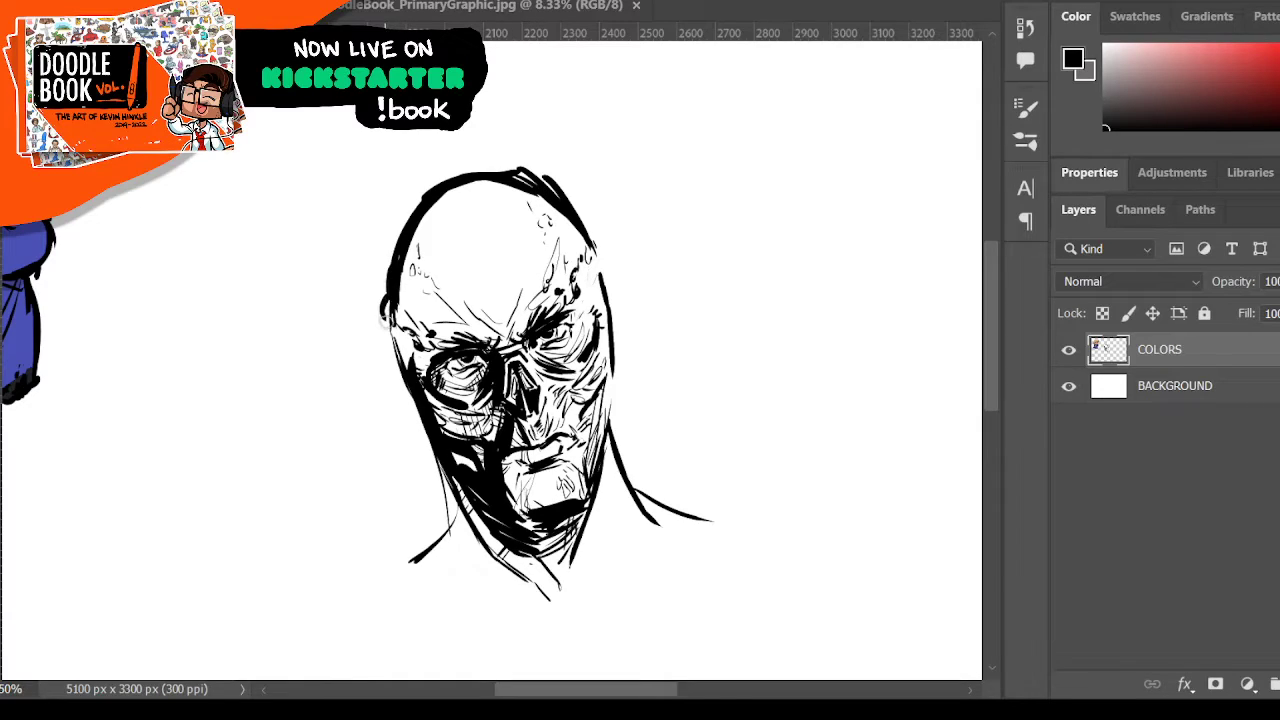
left_click_drag(590, 226, 612, 285)
left_click_drag(395, 371, 408, 400)
scroll(548, 456, "down", 2)
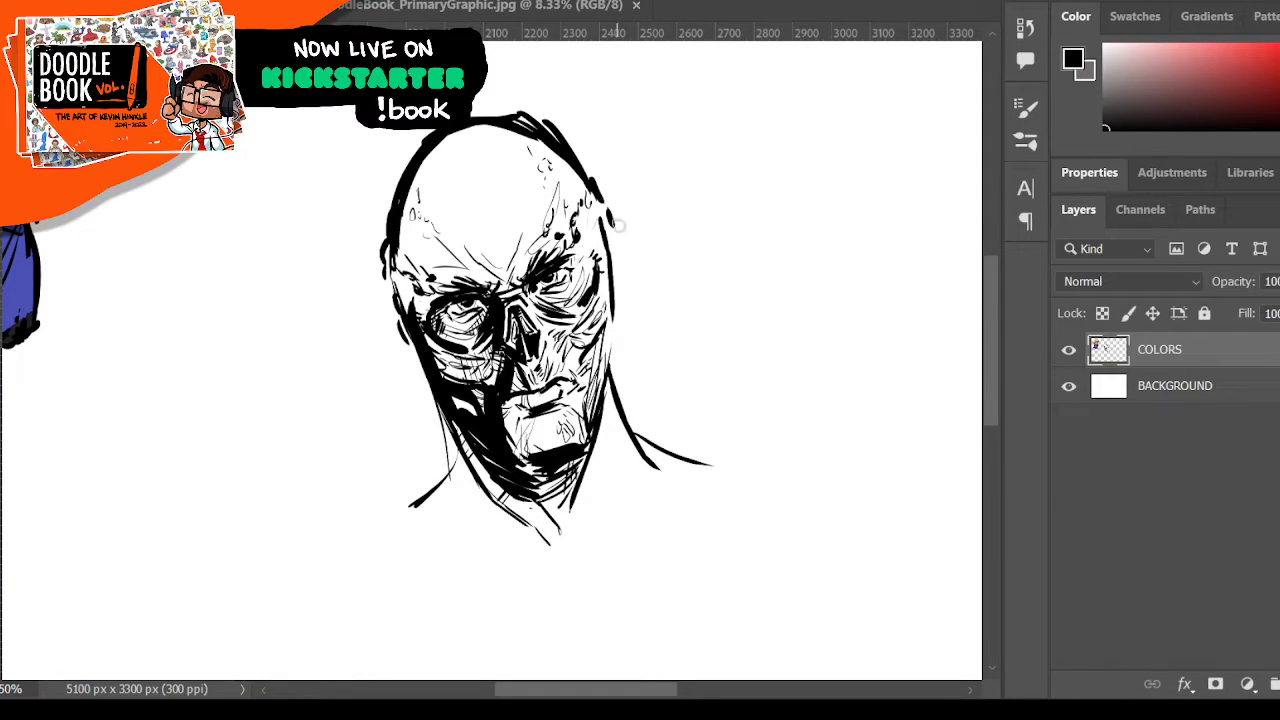
left_click_drag(616, 248, 625, 288)
mouse_move(406, 313)
left_mouse_down()
mouse_move(424, 374)
mouse_move(391, 318)
left_mouse_up()
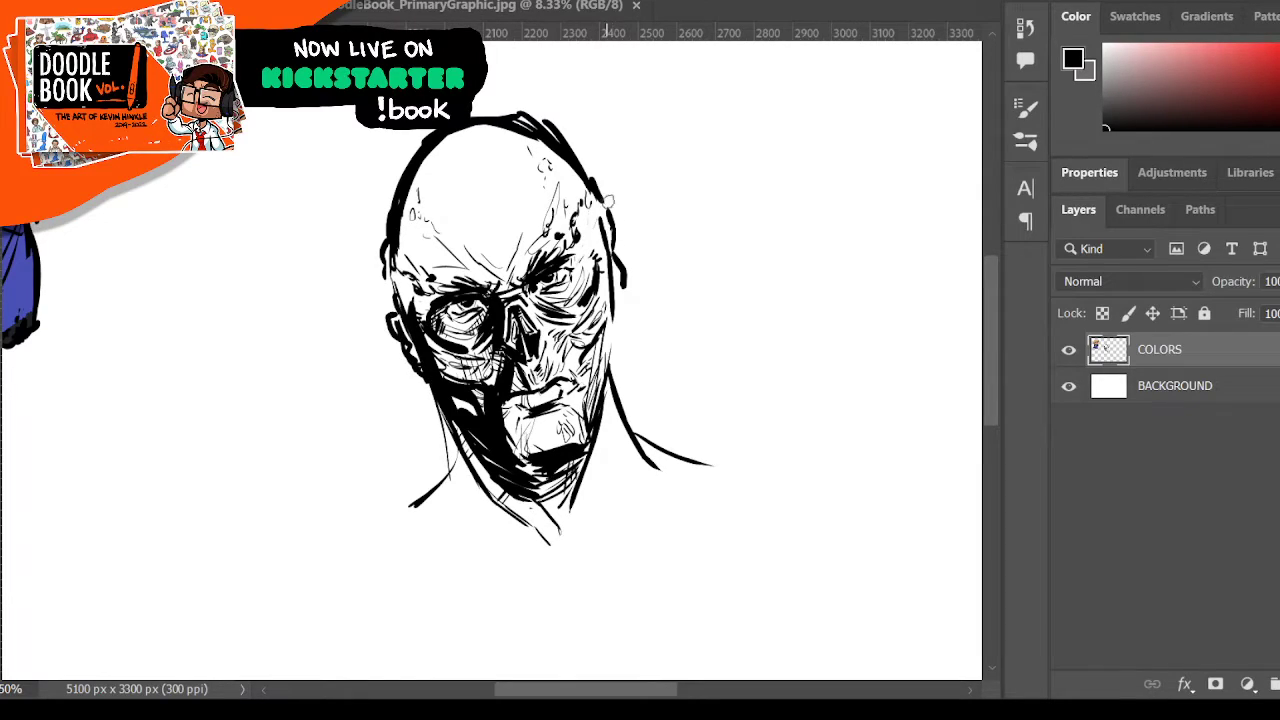
left_click_drag(386, 270, 395, 305)
left_click_drag(609, 210, 616, 243)
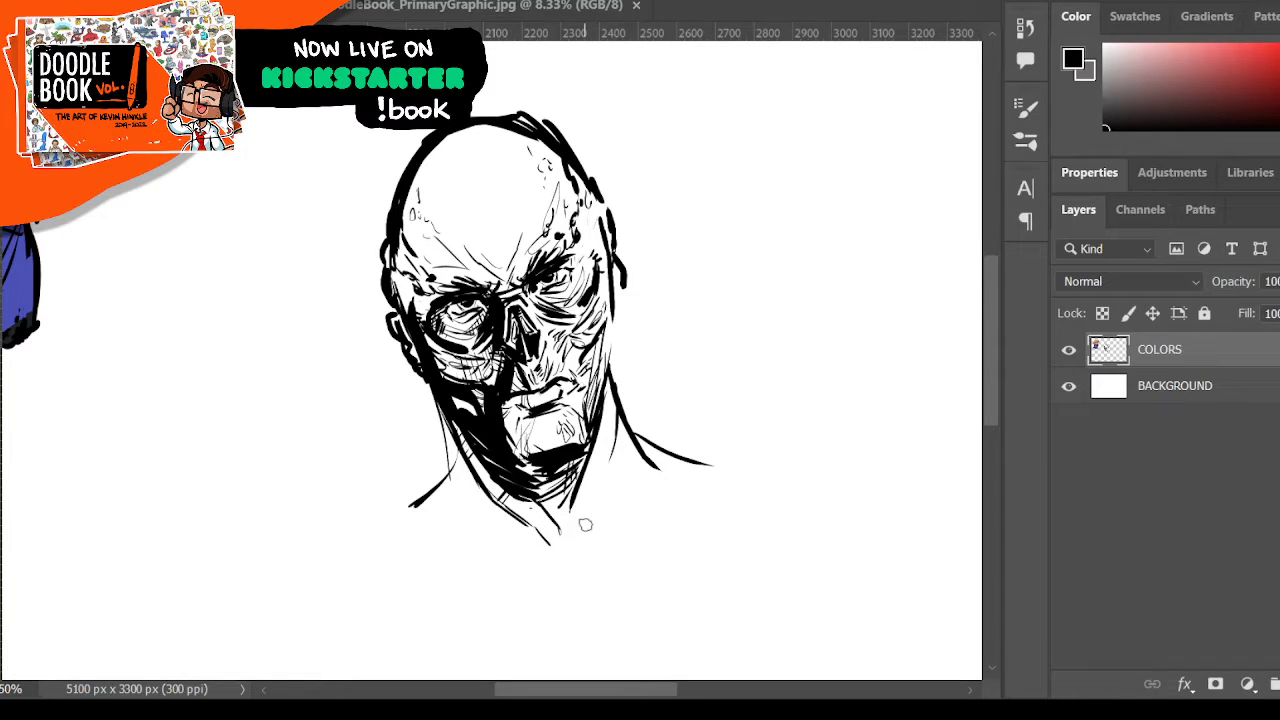
- Draw the neck tendons and folds below the jaw, and reinforce the neck outline on both sides
mouse_move(570, 497)
left_mouse_down()
mouse_move(562, 534)
mouse_move(586, 545)
mouse_move(617, 381)
mouse_move(594, 551)
left_mouse_up()
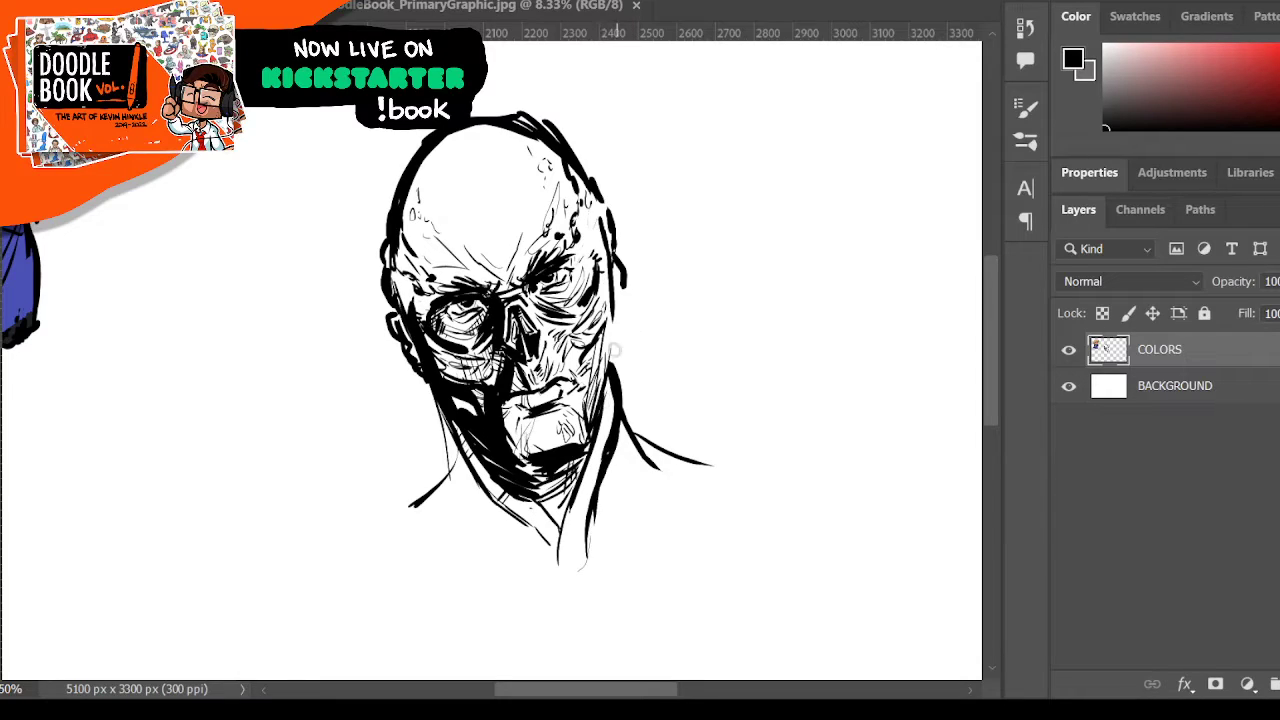
left_click_drag(613, 354, 659, 448)
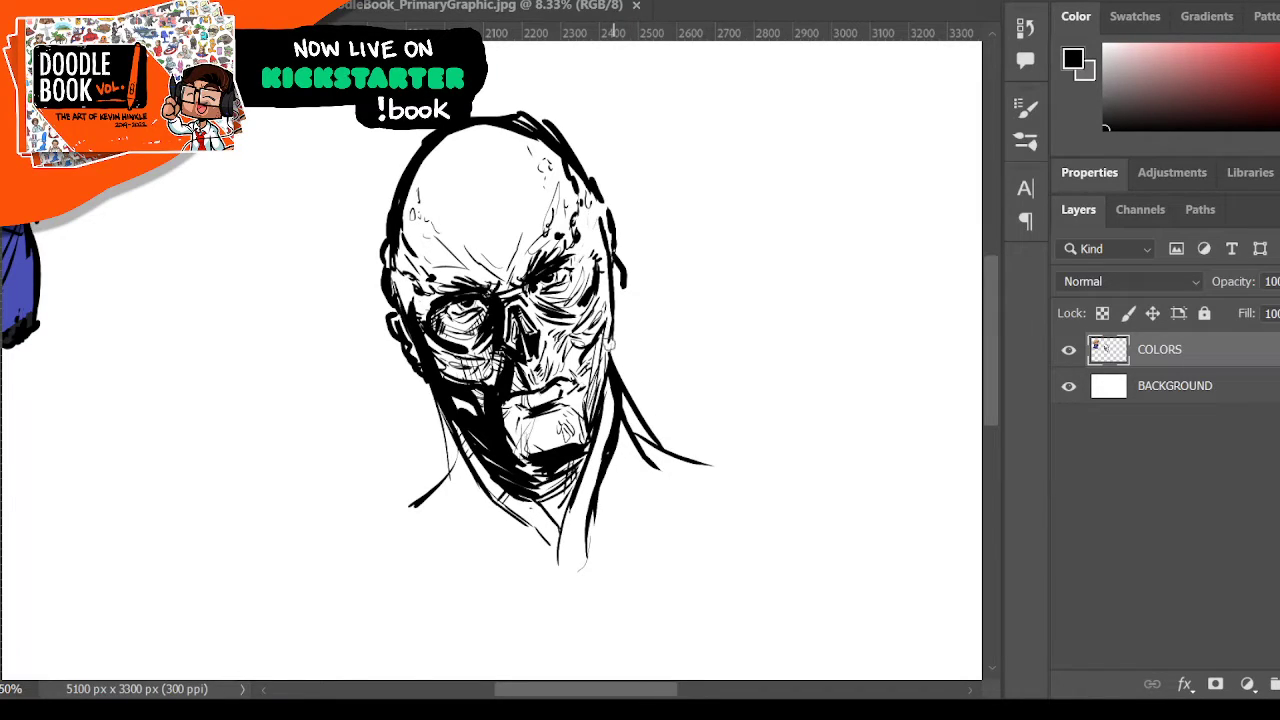
left_click_drag(608, 342, 600, 378)
left_click_drag(448, 428, 439, 489)
left_click_drag(448, 432, 437, 502)
mouse_move(454, 458)
left_mouse_down()
mouse_move(455, 512)
mouse_move(463, 486)
mouse_move(501, 549)
left_mouse_up()
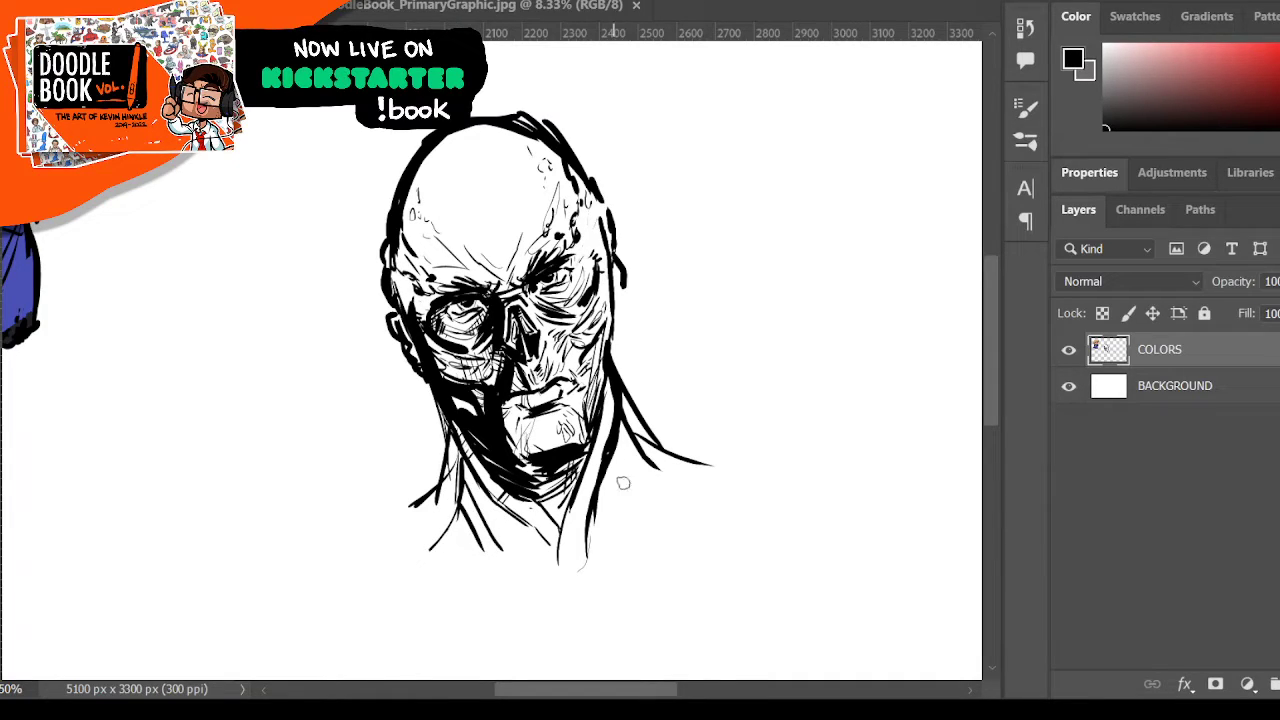
- Add a neck crease and draw the collar and shoulder lines running down from the lit side of the neck
left_click_drag(613, 455, 632, 508)
left_click_drag(668, 458, 684, 538)
left_click_drag(658, 436, 712, 466)
left_click_drag(702, 458, 732, 550)
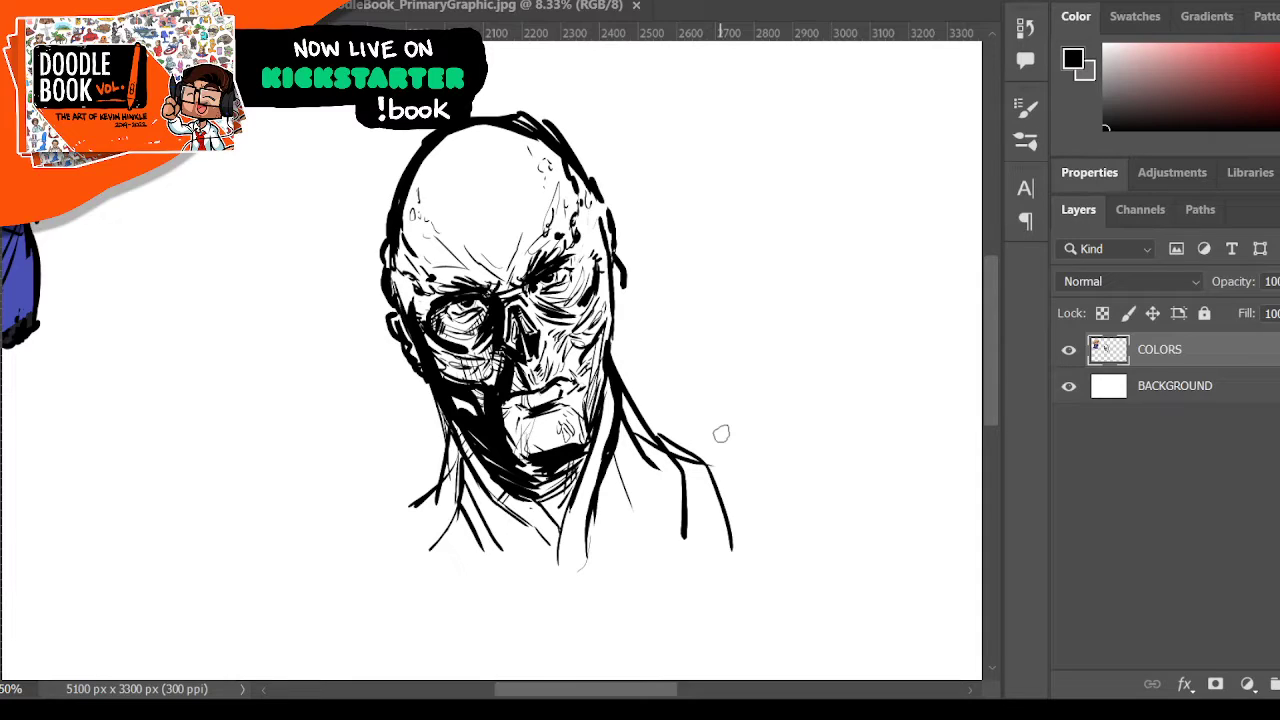
- Add shading strokes at the shadowed temple and thicken the neck-fold and collar strokes below the dark side of the jaw
left_click_drag(402, 274, 430, 304)
mouse_move(398, 225)
left_mouse_down()
mouse_move(399, 266)
mouse_move(430, 242)
left_mouse_up()
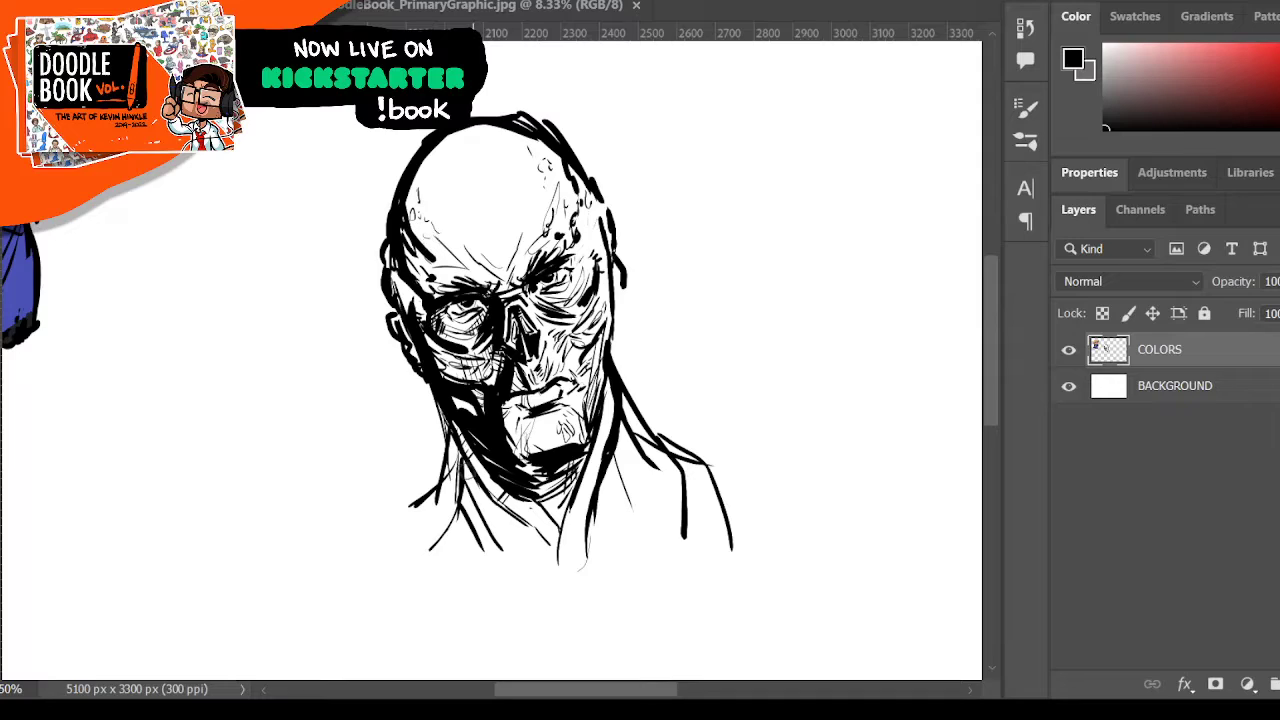
mouse_move(466, 466)
left_mouse_down()
mouse_move(478, 528)
mouse_move(489, 504)
mouse_move(549, 555)
left_mouse_up()
left_click_drag(460, 520, 430, 552)
mouse_move(460, 472)
left_mouse_down()
mouse_move(448, 522)
mouse_move(400, 530)
left_mouse_up()
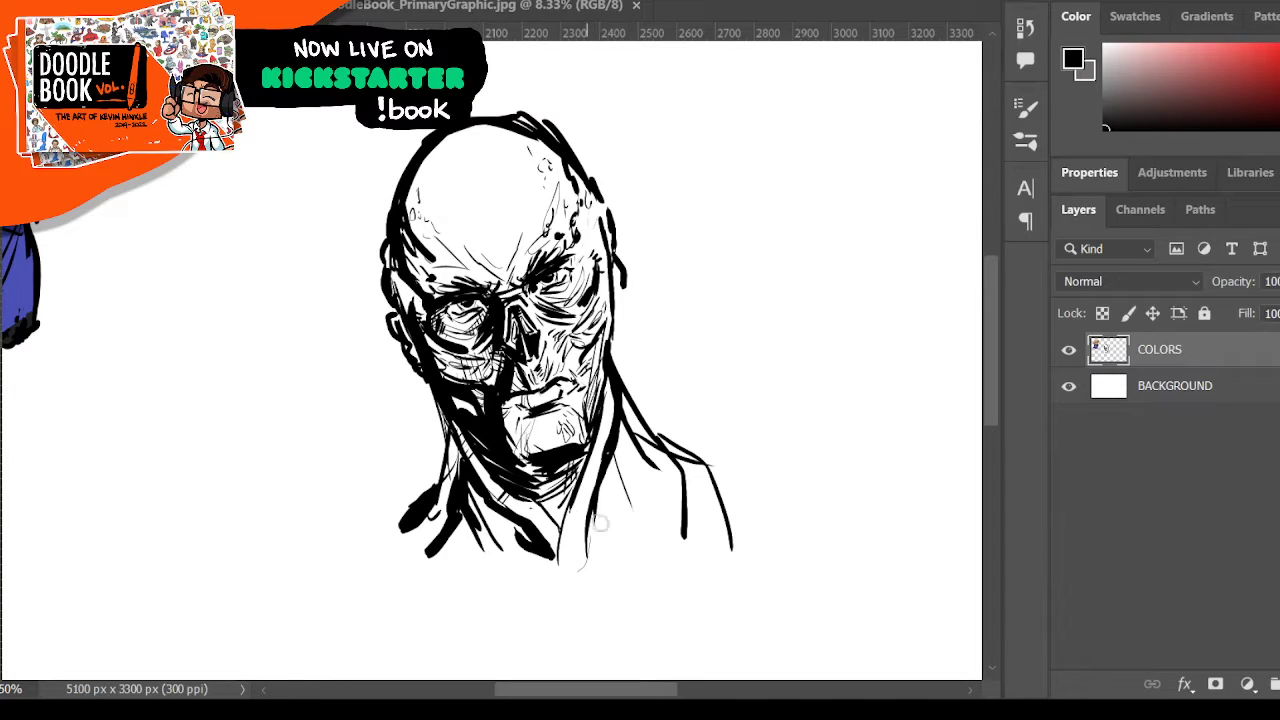
- Ink shadow strokes on the lit side of the neck, draw the shadow-side shoulder line, and hatch the neck folds and collar
mouse_move(639, 455)
left_mouse_down()
mouse_move(650, 469)
mouse_move(618, 528)
left_mouse_up()
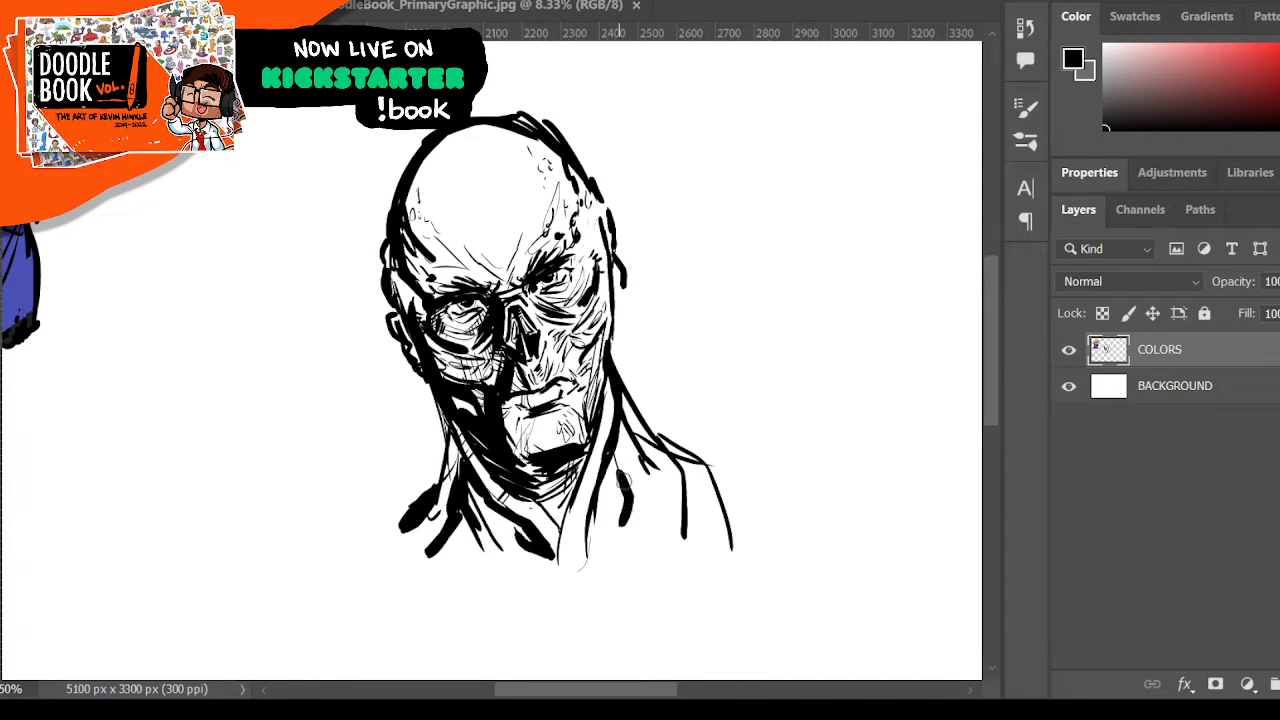
mouse_move(612, 478)
left_mouse_down()
mouse_move(608, 506)
mouse_move(632, 512)
left_mouse_up()
left_click_drag(436, 478, 358, 552)
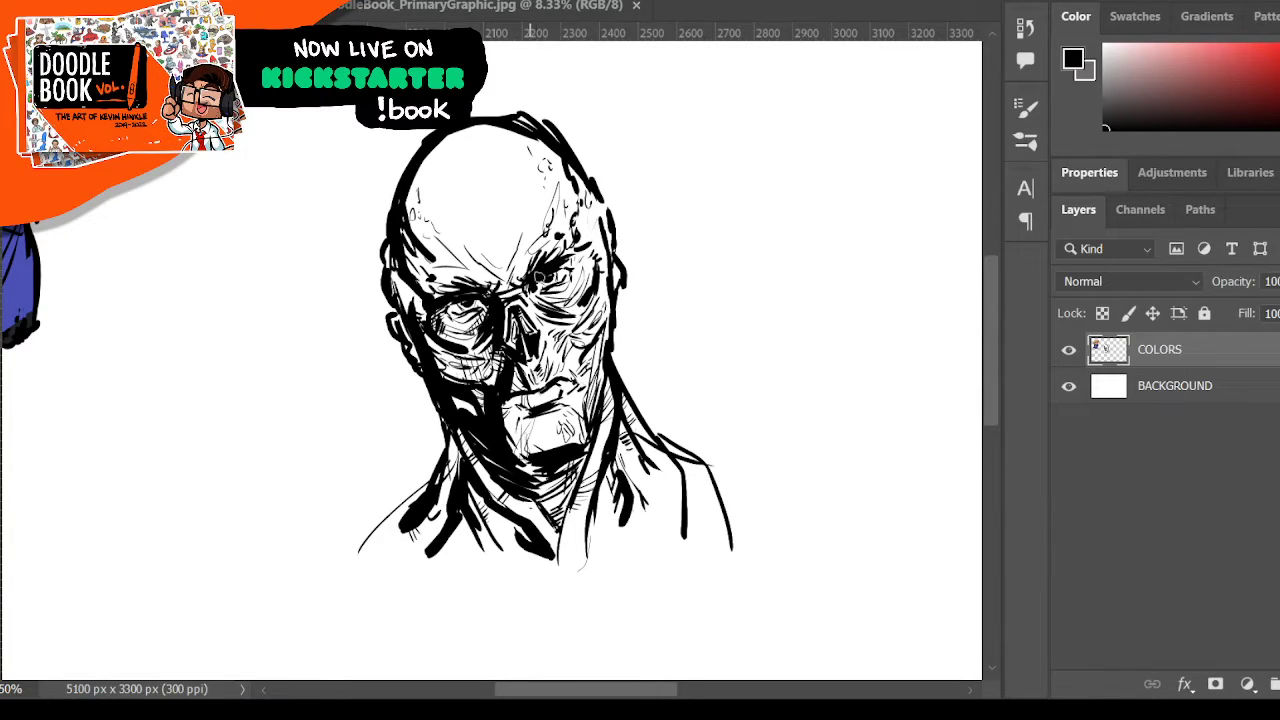
left_click_drag(536, 276, 563, 250)
left_click_drag(430, 492, 370, 536)
mouse_move(512, 516)
left_mouse_down()
mouse_move(492, 532)
mouse_move(503, 542)
left_mouse_up()
left_click_drag(634, 508, 645, 505)
left_click_drag(636, 517, 648, 511)
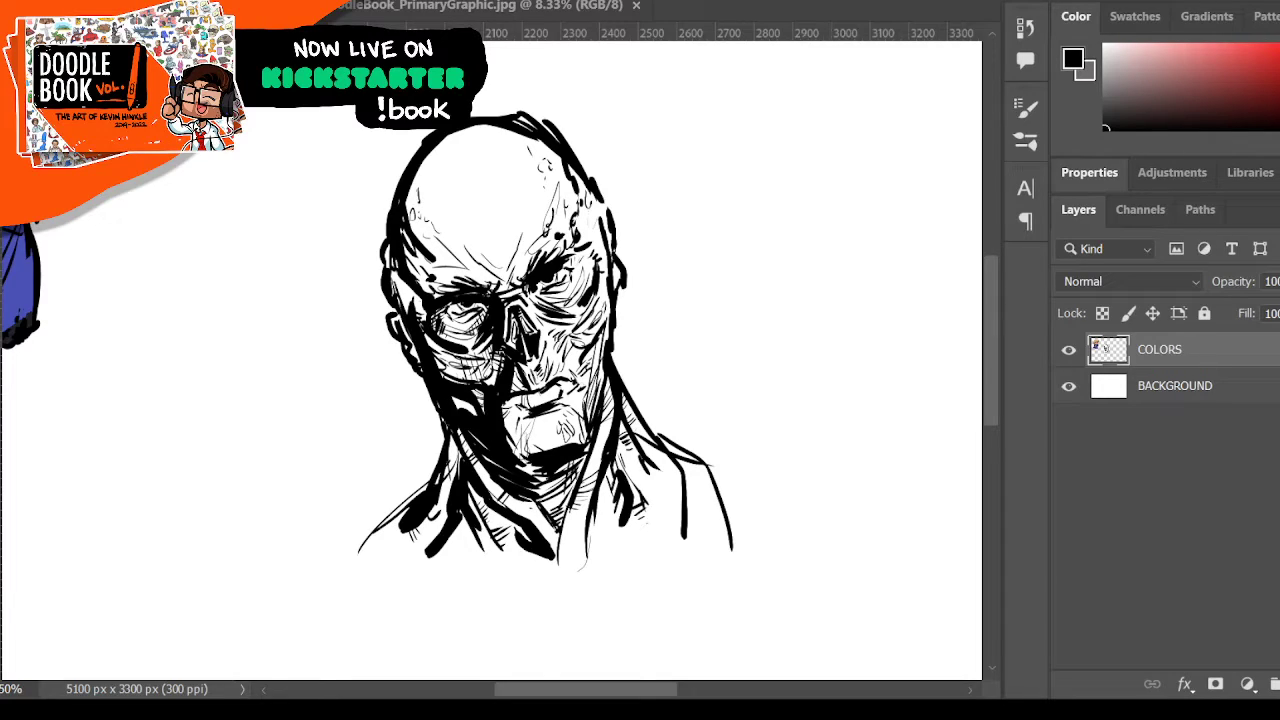
- Create a new layer beneath the COLORS layer and choose a medium red as the paint color
key("ctrl+shift+alt+n")
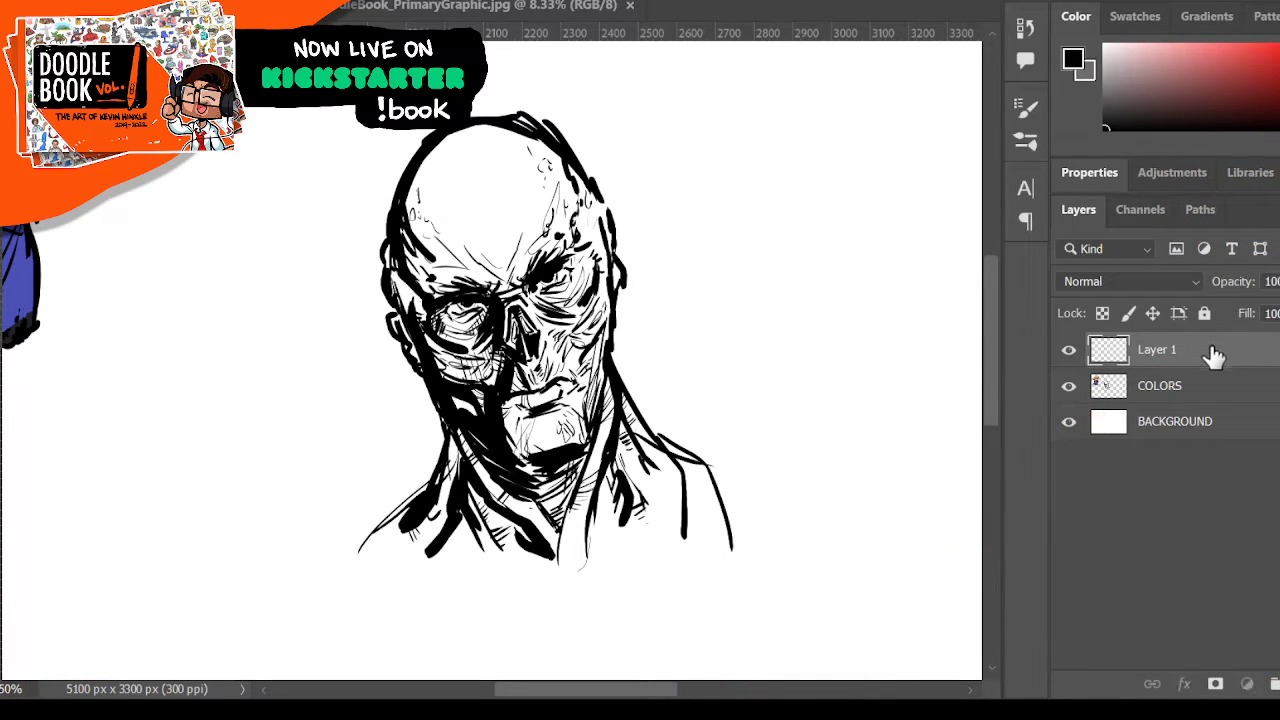
left_click_drag(1211, 354, 1214, 406)
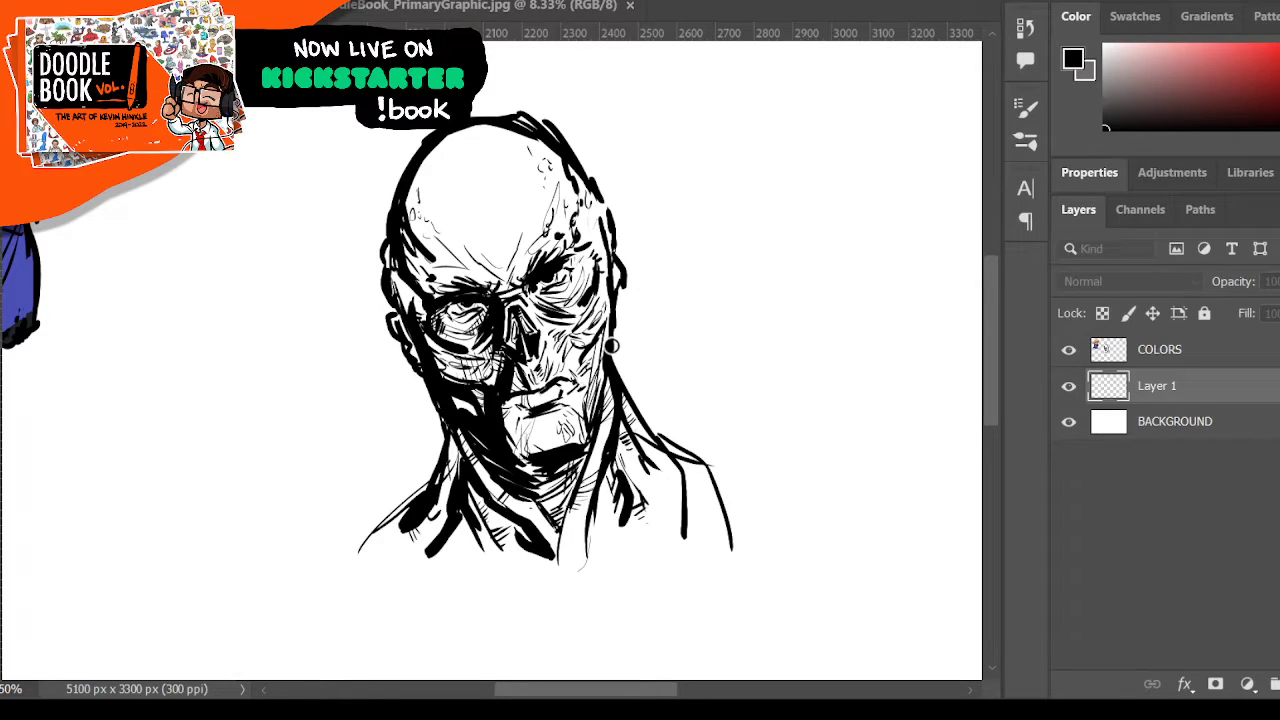
left_click(960, 251)
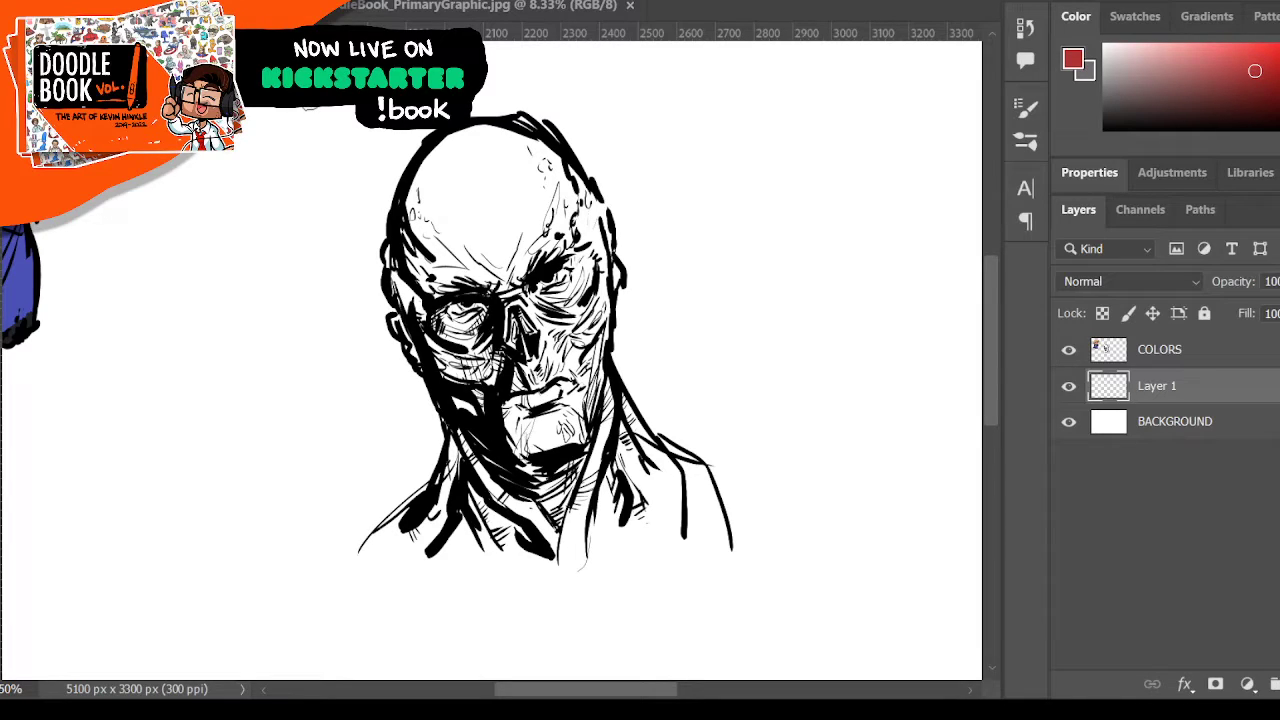
- Paint flat red across the whole face, ears and skull beneath the ink lines
mouse_move(398, 258)
left_mouse_down()
mouse_move(405, 330)
mouse_move(455, 400)
mouse_move(500, 390)
left_mouse_up()
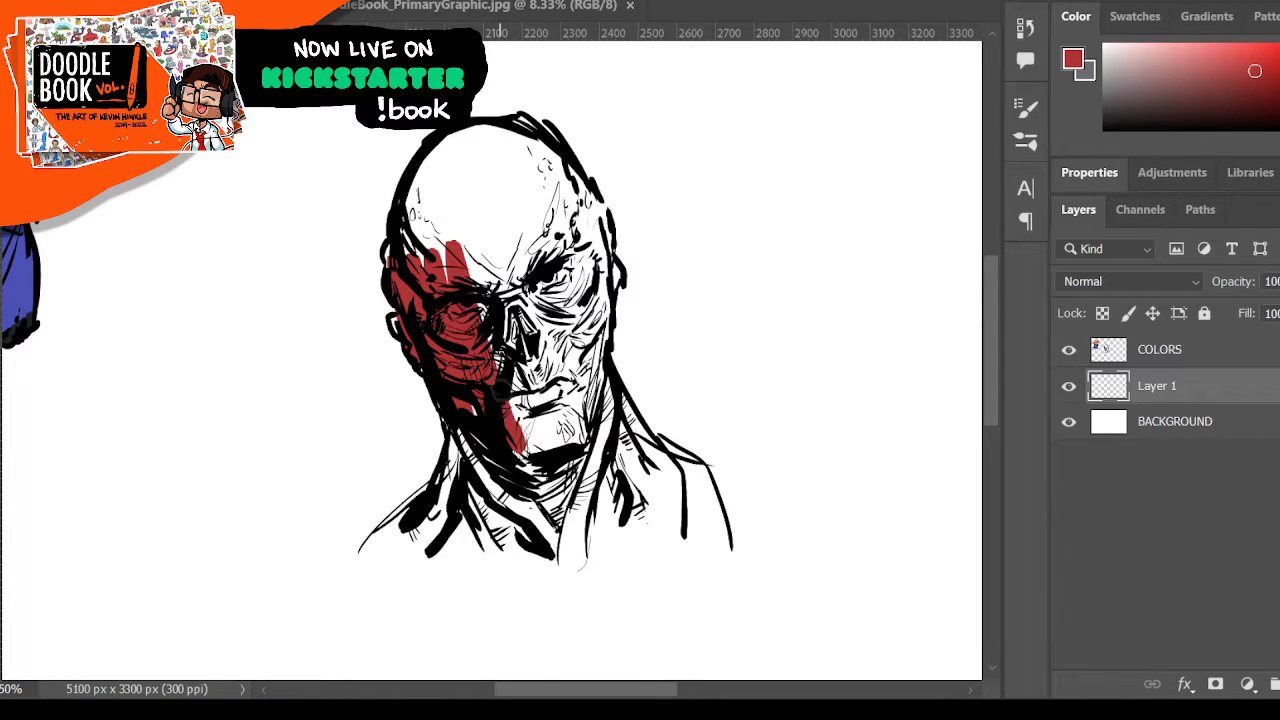
mouse_move(515, 445)
left_mouse_down()
mouse_move(516, 225)
mouse_move(546, 215)
mouse_move(578, 235)
mouse_move(520, 430)
mouse_move(498, 347)
mouse_move(531, 440)
mouse_move(520, 478)
mouse_move(494, 388)
mouse_move(465, 402)
mouse_move(464, 442)
mouse_move(490, 500)
mouse_move(564, 546)
left_mouse_up()
left_click_drag(585, 513, 612, 335)
mouse_move(425, 205)
left_mouse_down()
mouse_move(399, 225)
mouse_move(393, 256)
mouse_move(414, 326)
mouse_move(420, 258)
mouse_move(470, 190)
mouse_move(530, 165)
mouse_move(590, 260)
mouse_move(604, 335)
mouse_move(616, 270)
mouse_move(565, 160)
left_mouse_up()
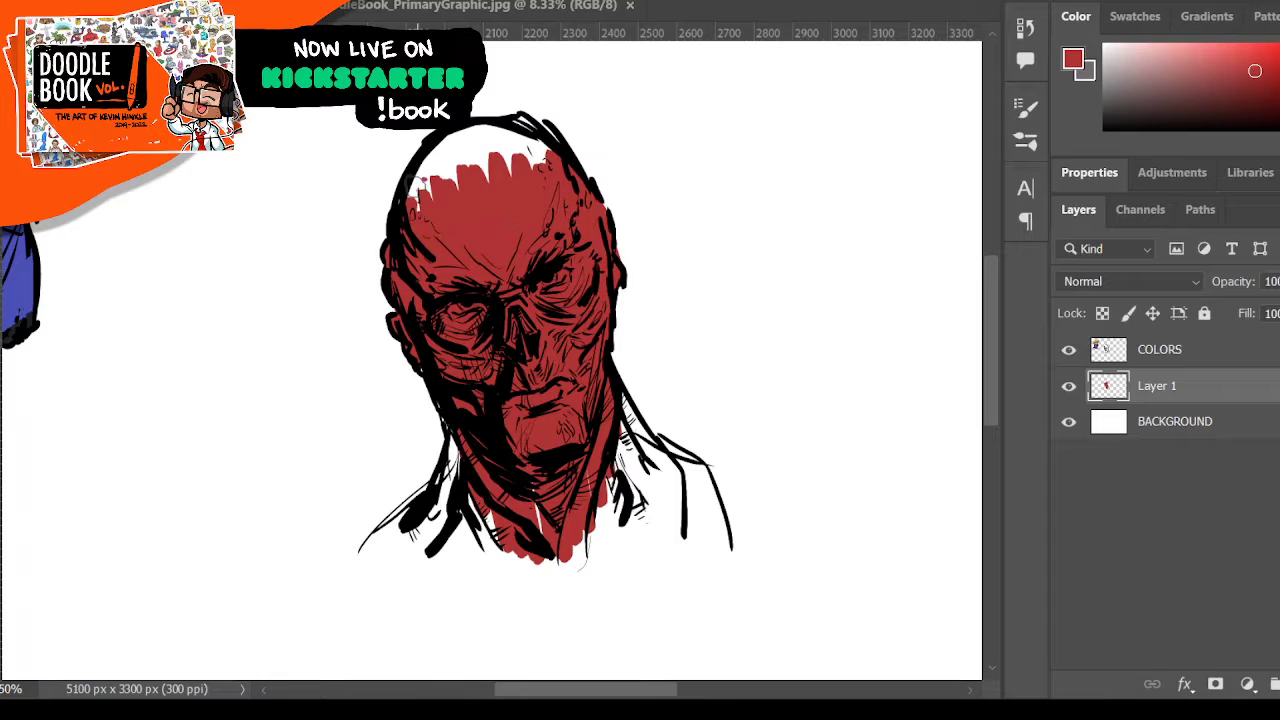
mouse_move(415, 190)
left_mouse_down()
mouse_move(440, 150)
mouse_move(475, 140)
mouse_move(485, 165)
mouse_move(484, 125)
mouse_move(490, 178)
left_mouse_up()
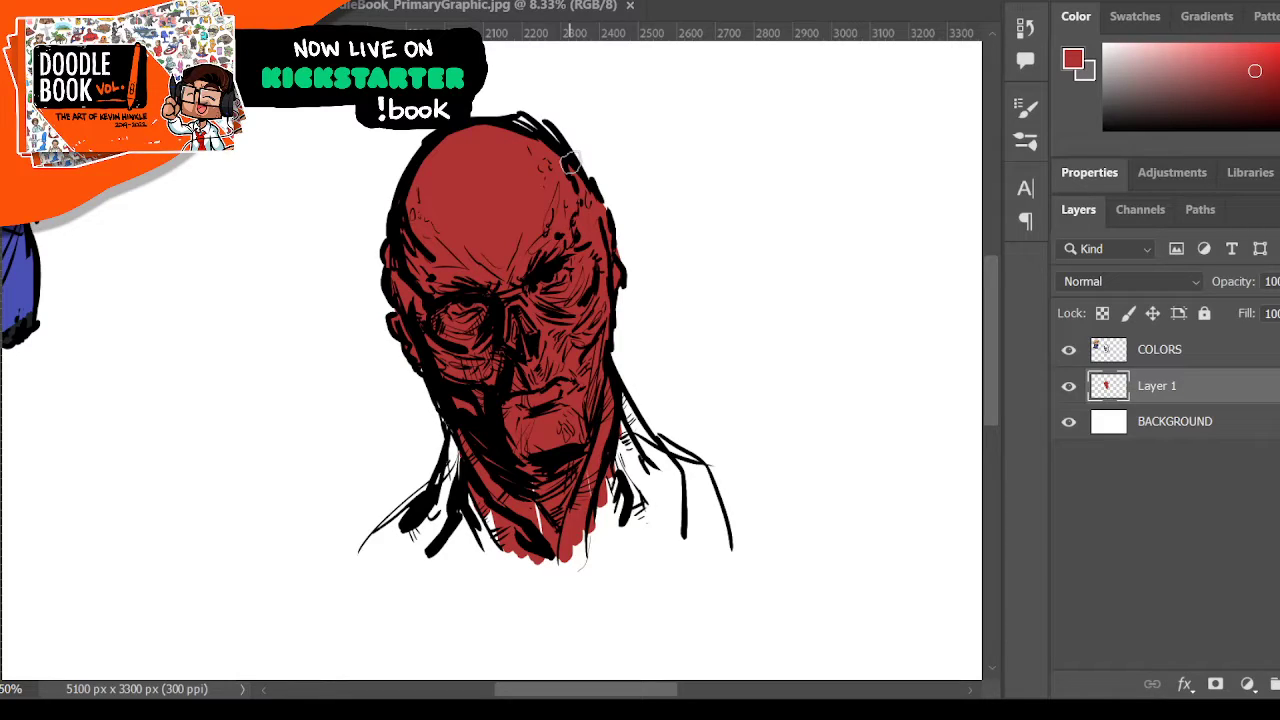
- Extend the flat red base over the neck, collar and both shoulders
mouse_move(455, 450)
left_mouse_down()
mouse_move(453, 495)
mouse_move(452, 465)
mouse_move(423, 525)
mouse_move(487, 520)
mouse_move(467, 548)
mouse_move(497, 558)
mouse_move(537, 508)
mouse_move(597, 500)
mouse_move(632, 530)
left_mouse_up()
mouse_move(407, 523)
left_mouse_down()
mouse_move(385, 540)
mouse_move(430, 552)
left_mouse_up()
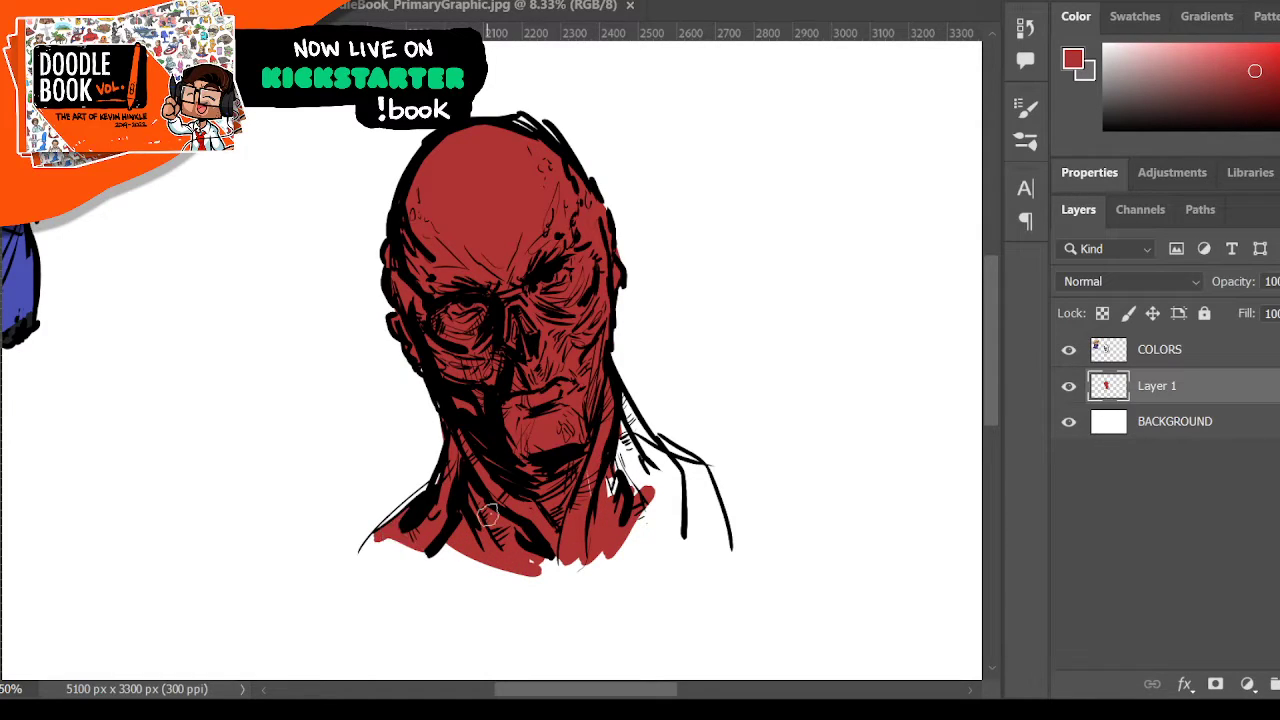
mouse_move(610, 440)
left_mouse_down()
mouse_move(586, 505)
mouse_move(632, 470)
mouse_move(636, 430)
mouse_move(665, 460)
mouse_move(641, 465)
mouse_move(655, 500)
mouse_move(690, 490)
mouse_move(655, 518)
mouse_move(700, 492)
left_mouse_up()
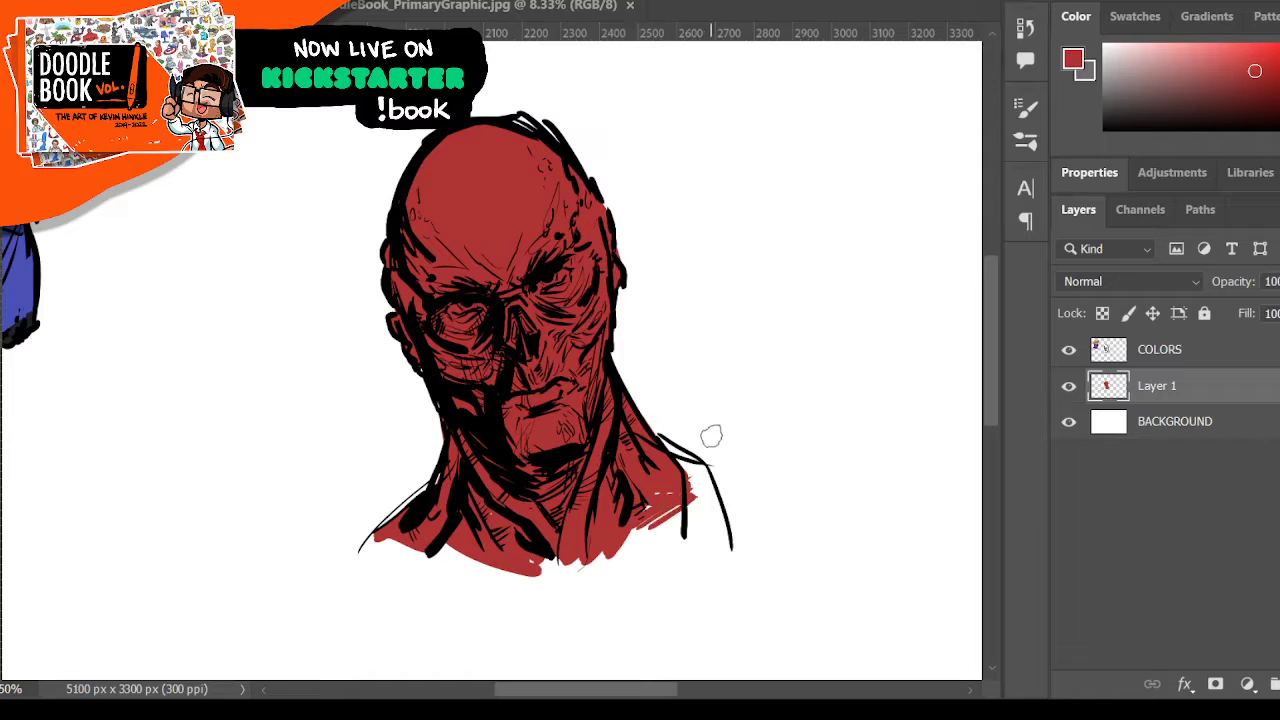
left_click_drag(432, 546, 471, 572)
mouse_move(660, 445)
left_mouse_down()
mouse_move(690, 478)
mouse_move(690, 515)
mouse_move(712, 470)
mouse_move(693, 512)
mouse_move(726, 530)
mouse_move(716, 540)
left_mouse_up()
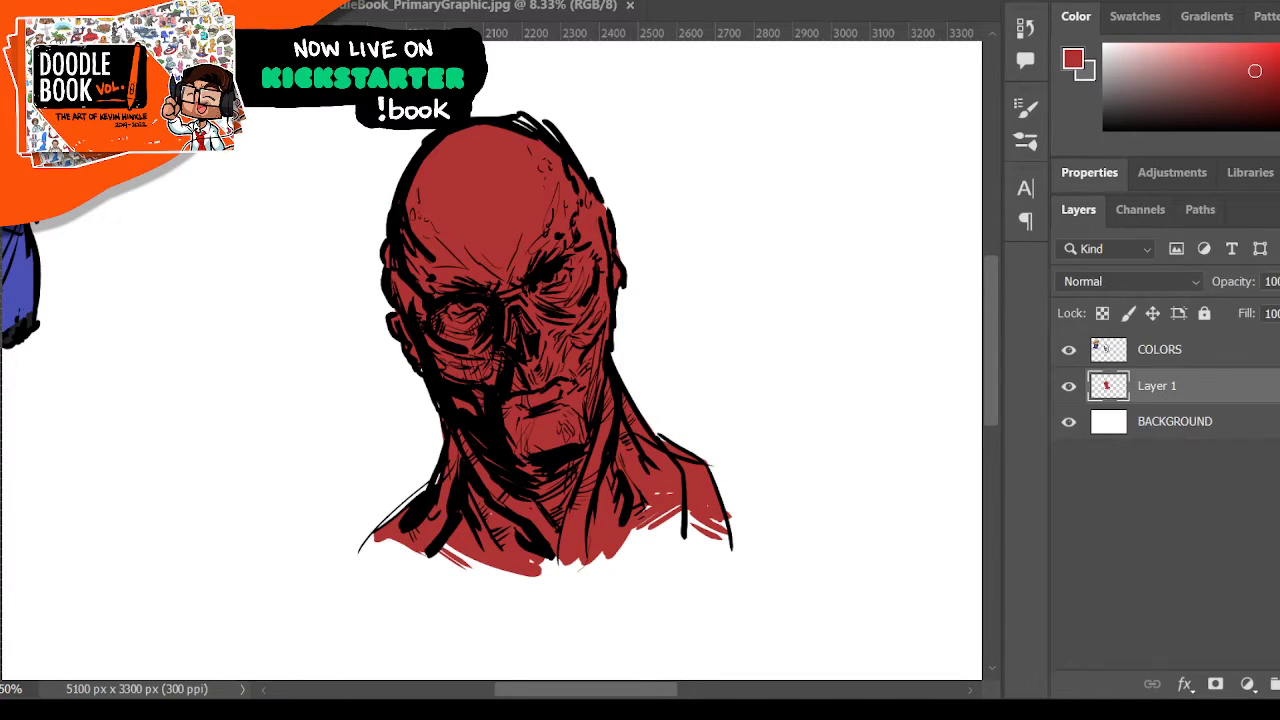
- Choose a lighter, desaturated red and hatch highlights across the crown and upper forehead
key("ctrl+u")
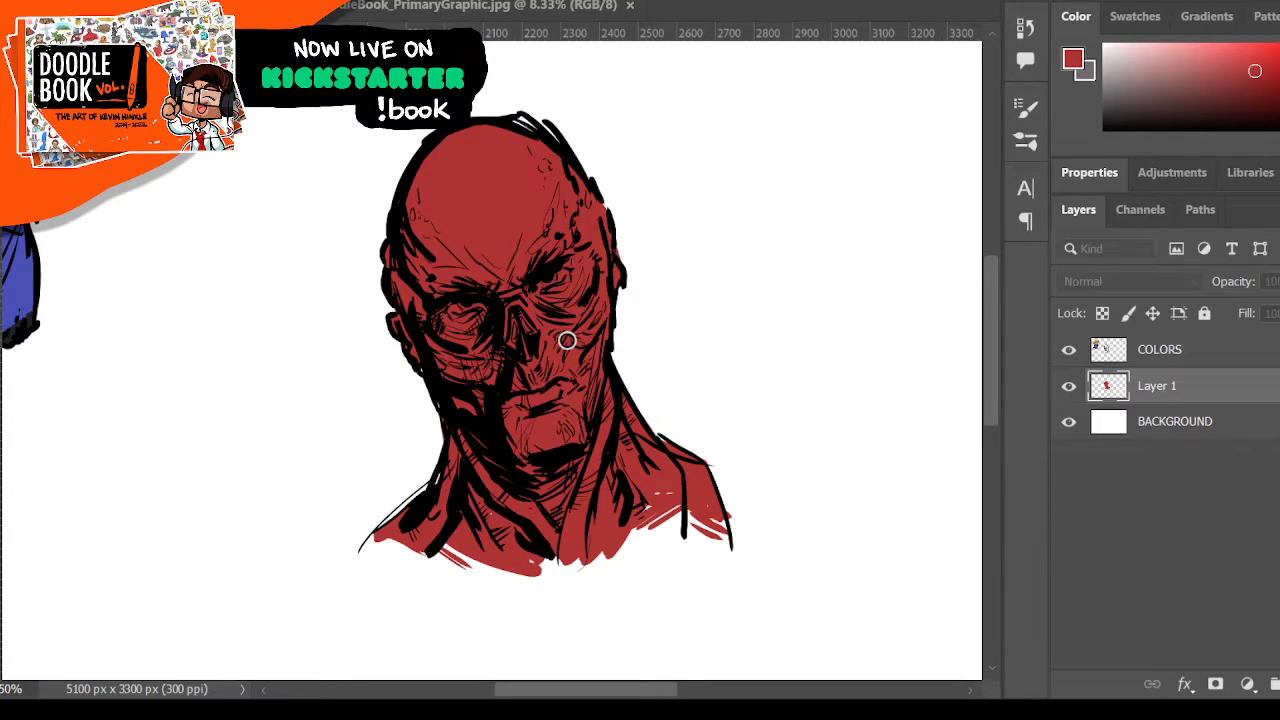
left_click(922, 243)
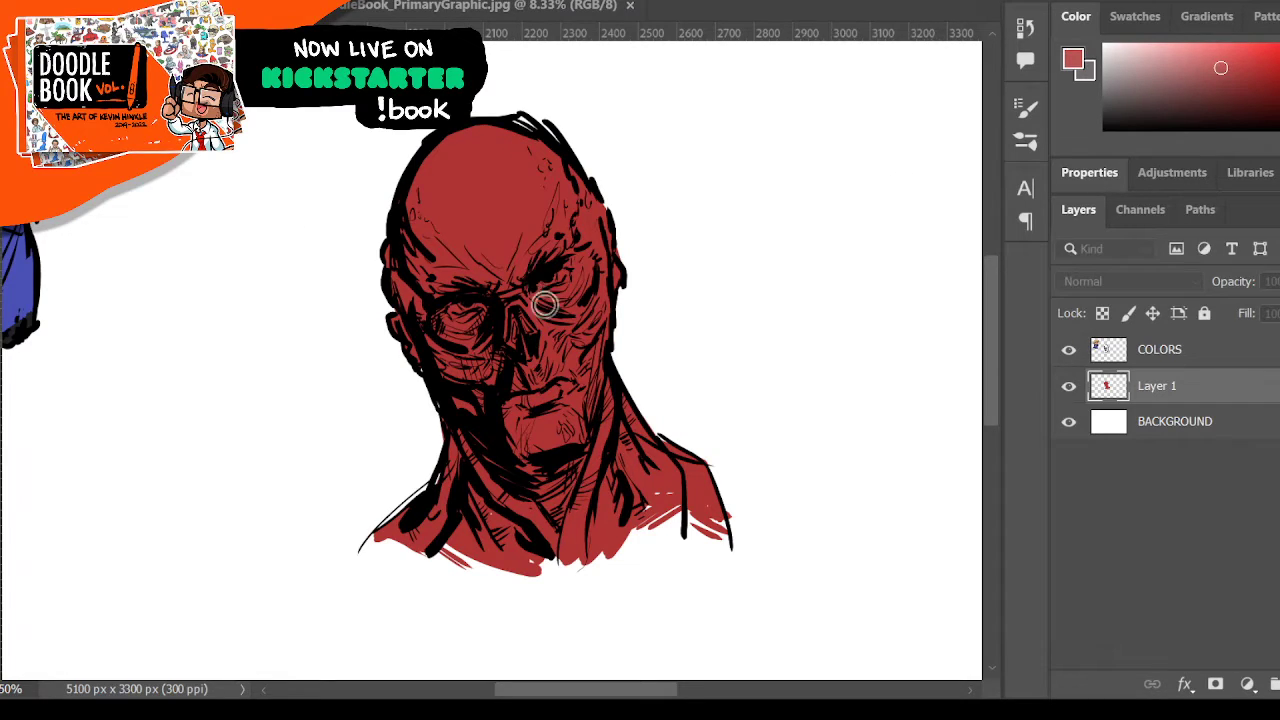
left_click(1203, 65)
mouse_move(447, 152)
left_mouse_down()
mouse_move(475, 130)
mouse_move(543, 164)
left_mouse_up()
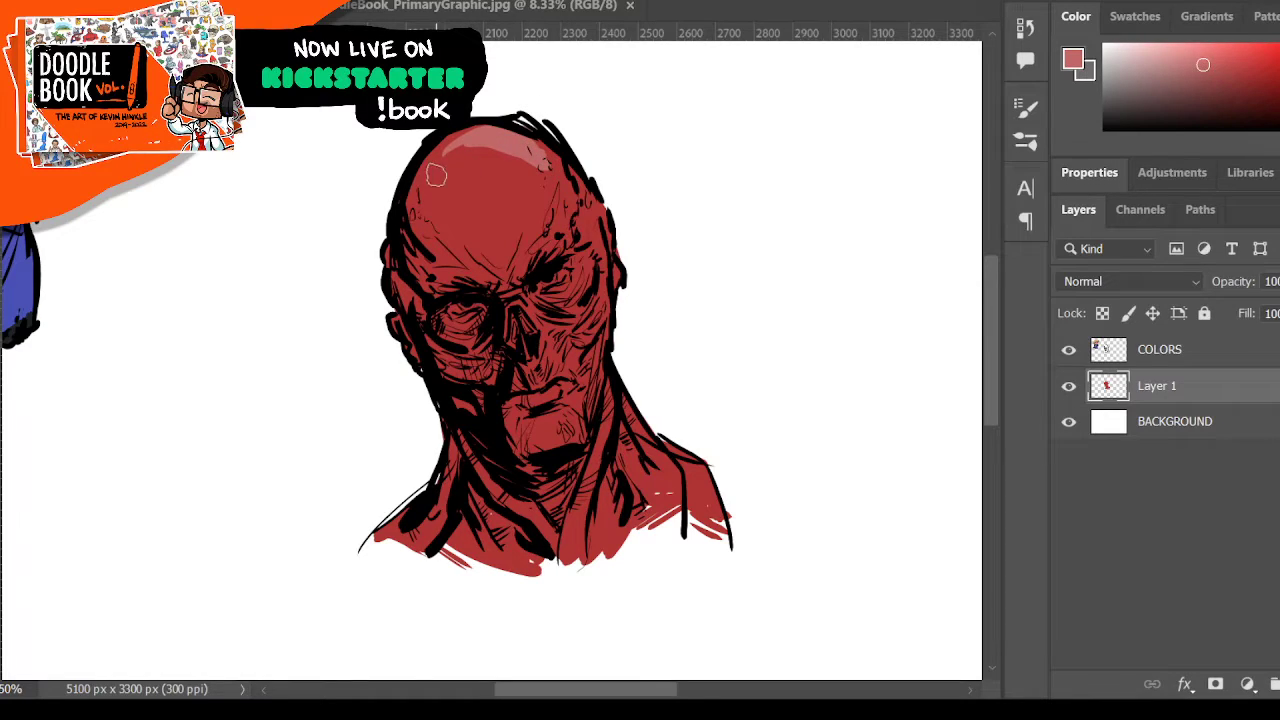
mouse_move(424, 176)
left_mouse_down()
mouse_move(510, 128)
mouse_move(485, 158)
mouse_move(493, 179)
mouse_move(477, 131)
mouse_move(555, 190)
left_mouse_up()
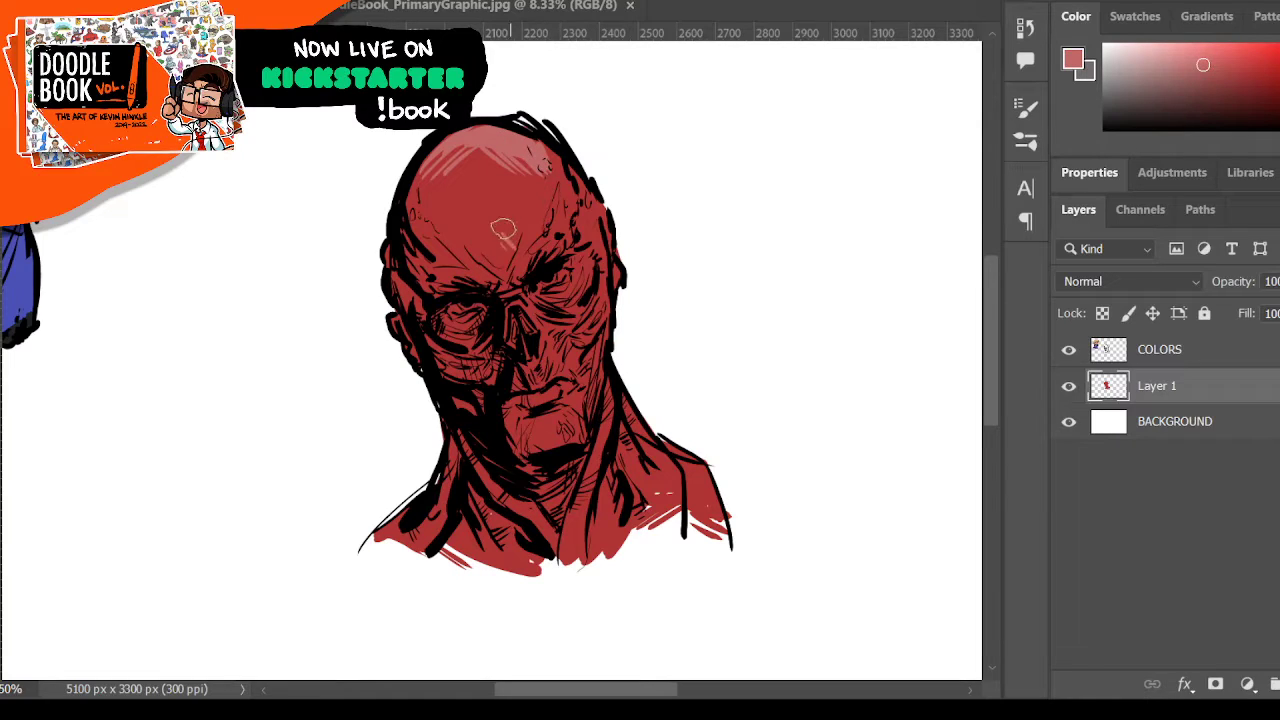
left_click_drag(503, 228, 518, 240)
left_click_drag(537, 176, 531, 208)
left_click_drag(477, 140, 500, 189)
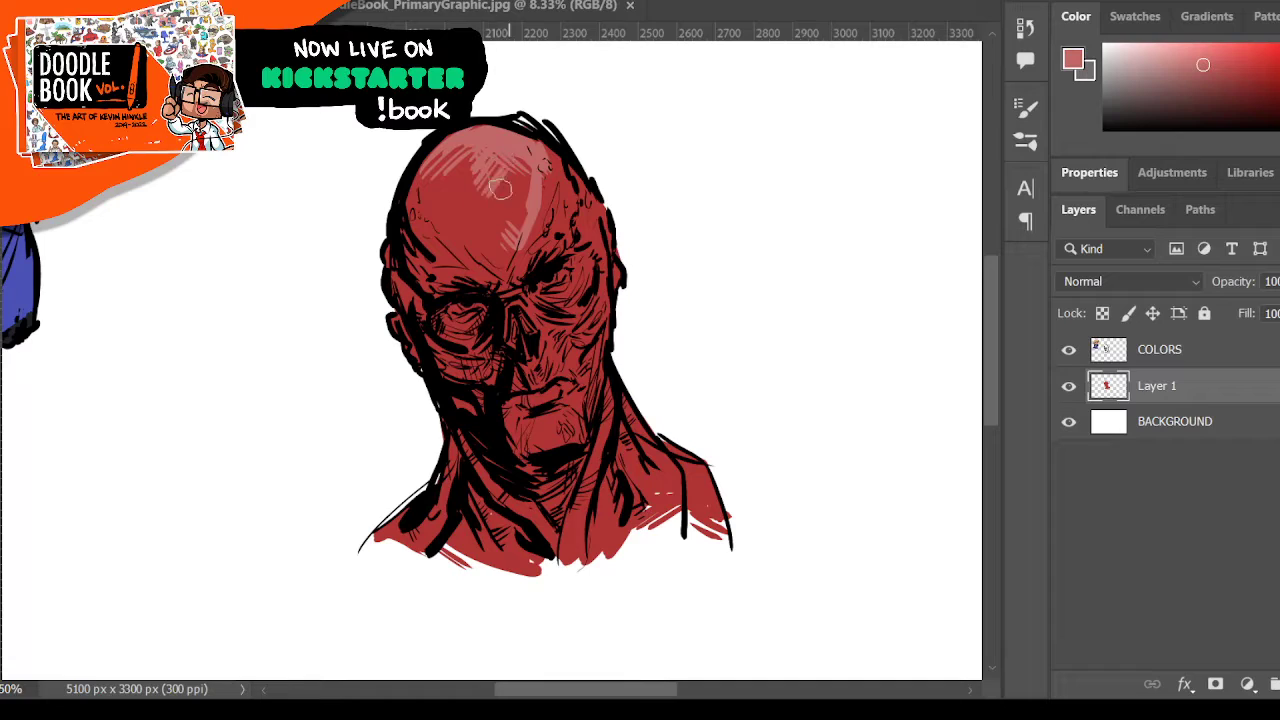
- Build up the light red highlights over the lower forehead and lit side of the skull, leaving a hatched red patch
mouse_move(478, 254)
left_mouse_down()
mouse_move(500, 245)
mouse_move(454, 240)
mouse_move(450, 207)
left_mouse_up()
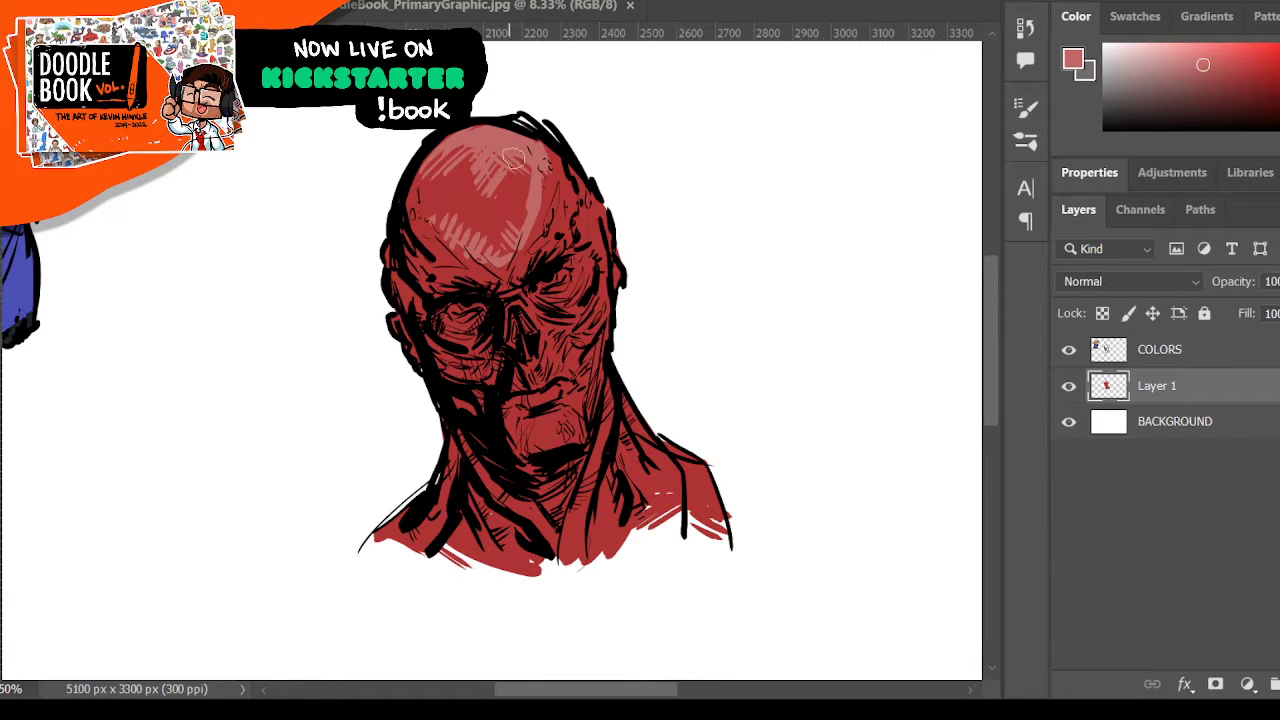
mouse_move(510, 152)
left_mouse_down()
mouse_move(529, 203)
mouse_move(501, 166)
left_mouse_up()
left_click_drag(493, 248, 506, 257)
mouse_move(495, 172)
left_mouse_down()
mouse_move(525, 186)
mouse_move(501, 151)
mouse_move(483, 172)
mouse_move(495, 262)
mouse_move(499, 228)
mouse_move(527, 214)
mouse_move(531, 224)
mouse_move(552, 171)
mouse_move(560, 208)
left_mouse_up()
mouse_move(429, 199)
left_mouse_down()
mouse_move(474, 241)
mouse_move(525, 203)
mouse_move(500, 228)
mouse_move(512, 150)
mouse_move(518, 193)
mouse_move(555, 155)
left_mouse_up()
left_click_drag(458, 136, 432, 156)
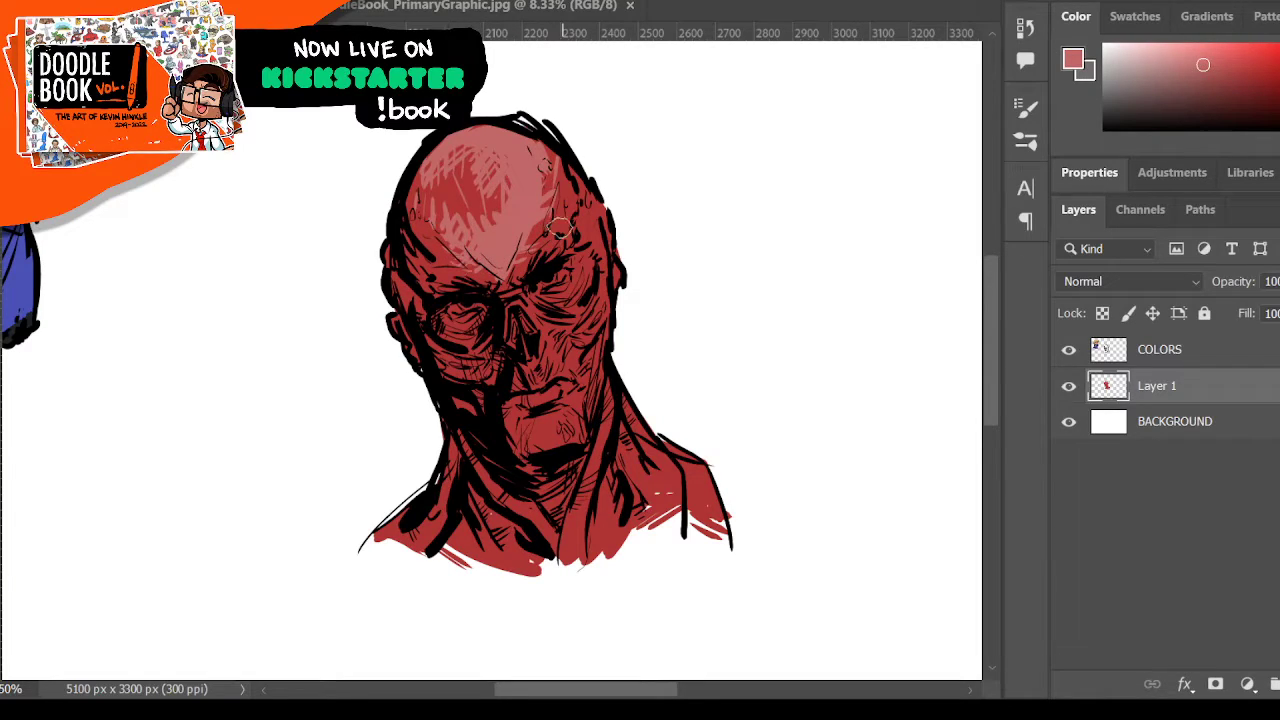
- Paint light red highlights on the brow, nose, chin, lit cheek and neck tendons
left_click_drag(530, 253, 538, 242)
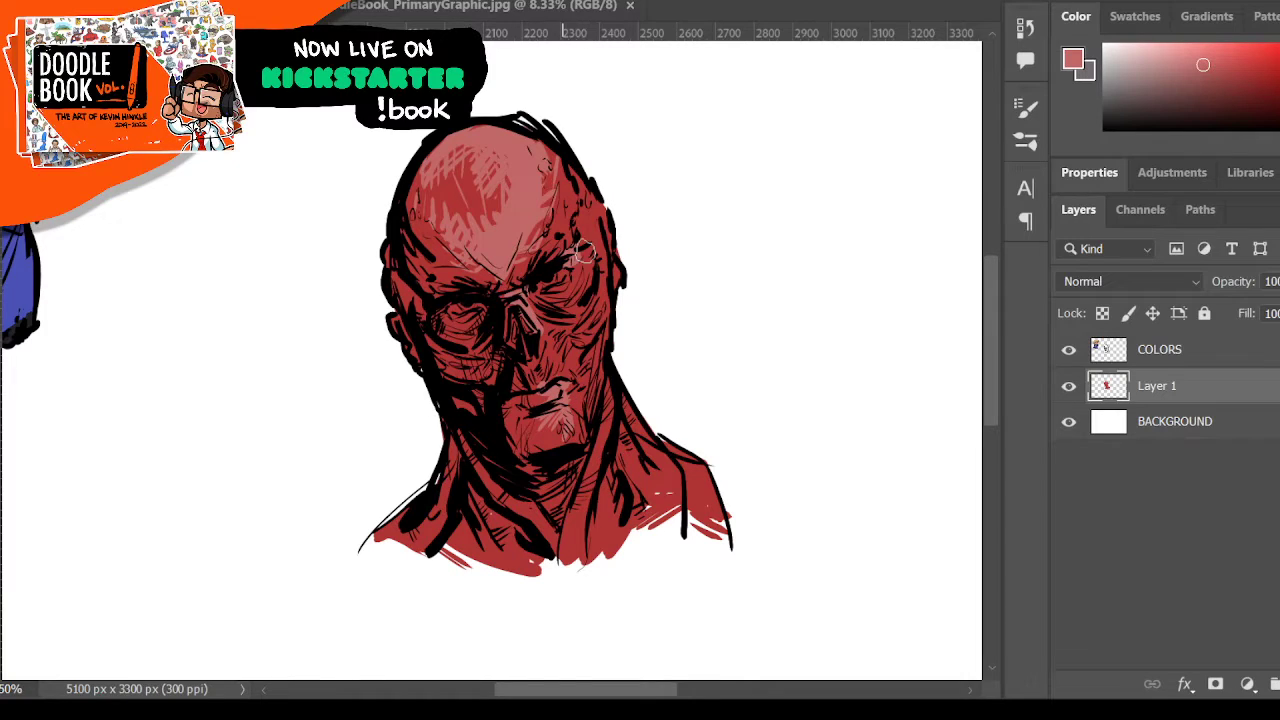
left_click_drag(583, 252, 588, 318)
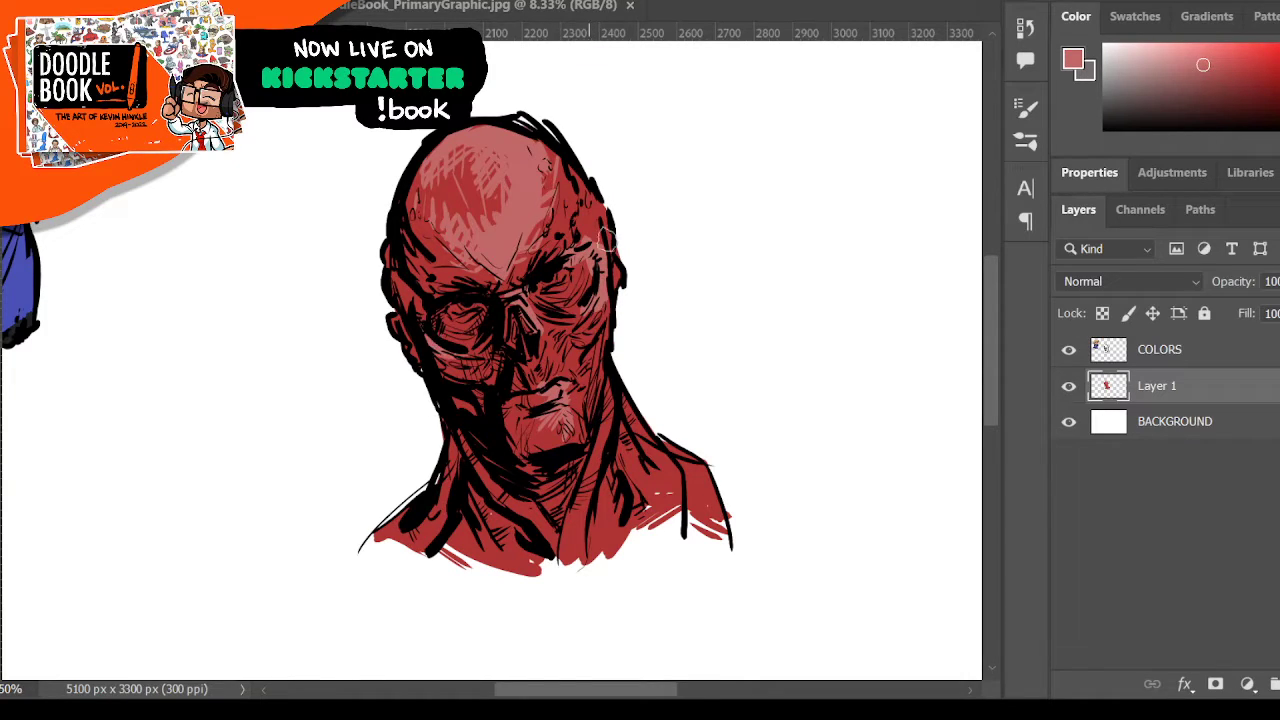
left_click_drag(603, 460, 587, 548)
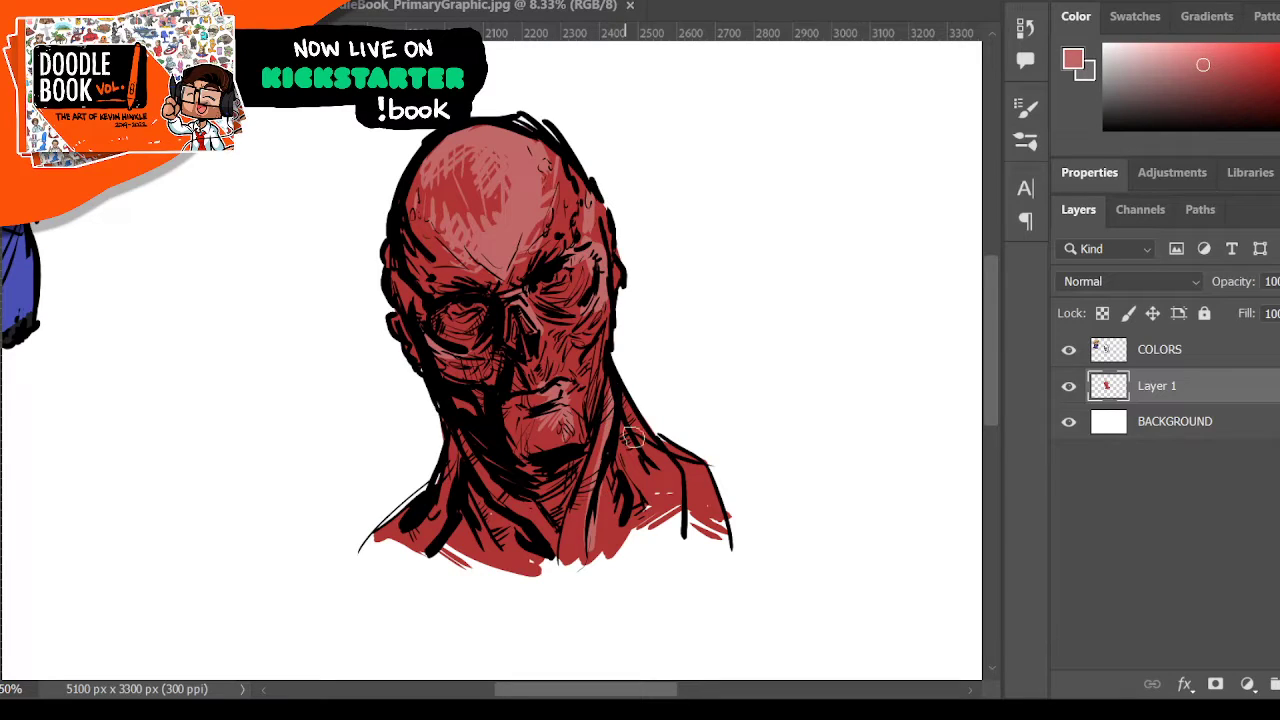
mouse_move(632, 436)
left_mouse_down()
mouse_move(679, 487)
mouse_move(632, 456)
left_mouse_up()
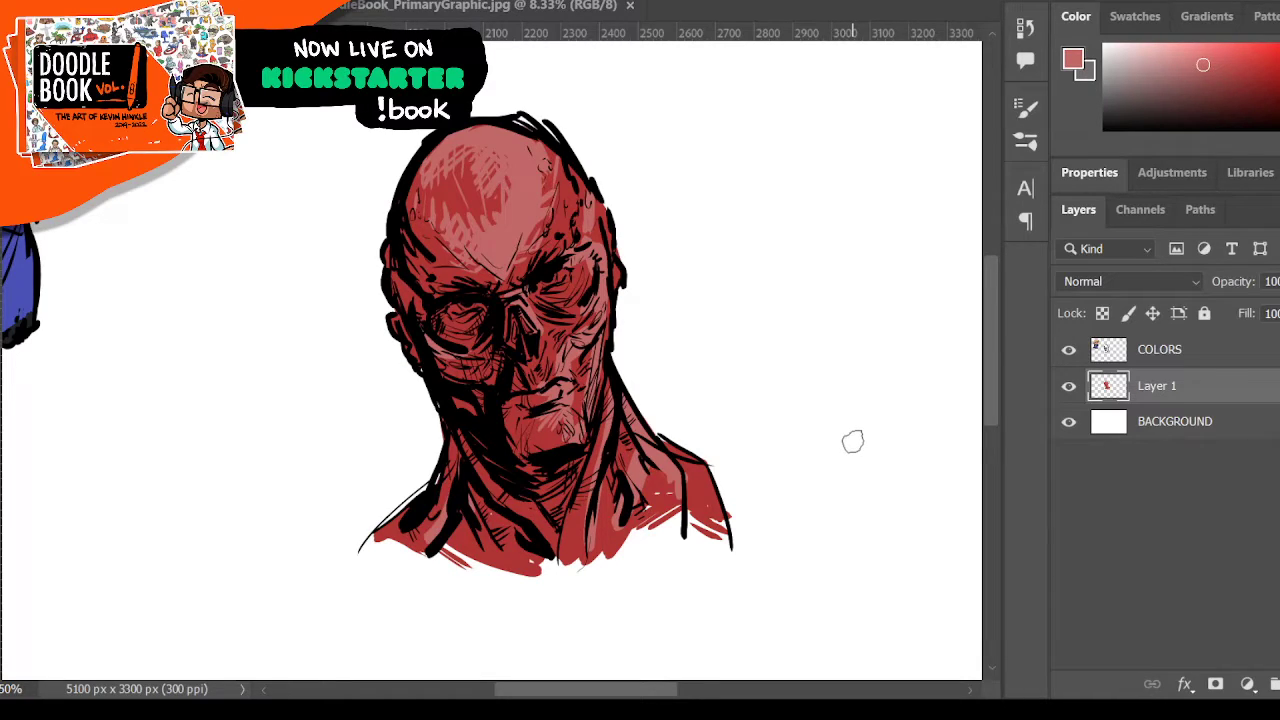
- Choose a dark muted red and paint shadows over the shaded face, neck folds and shoulders, with small spots on the forehead
key("ctrl+u")
left_click(448, 248)
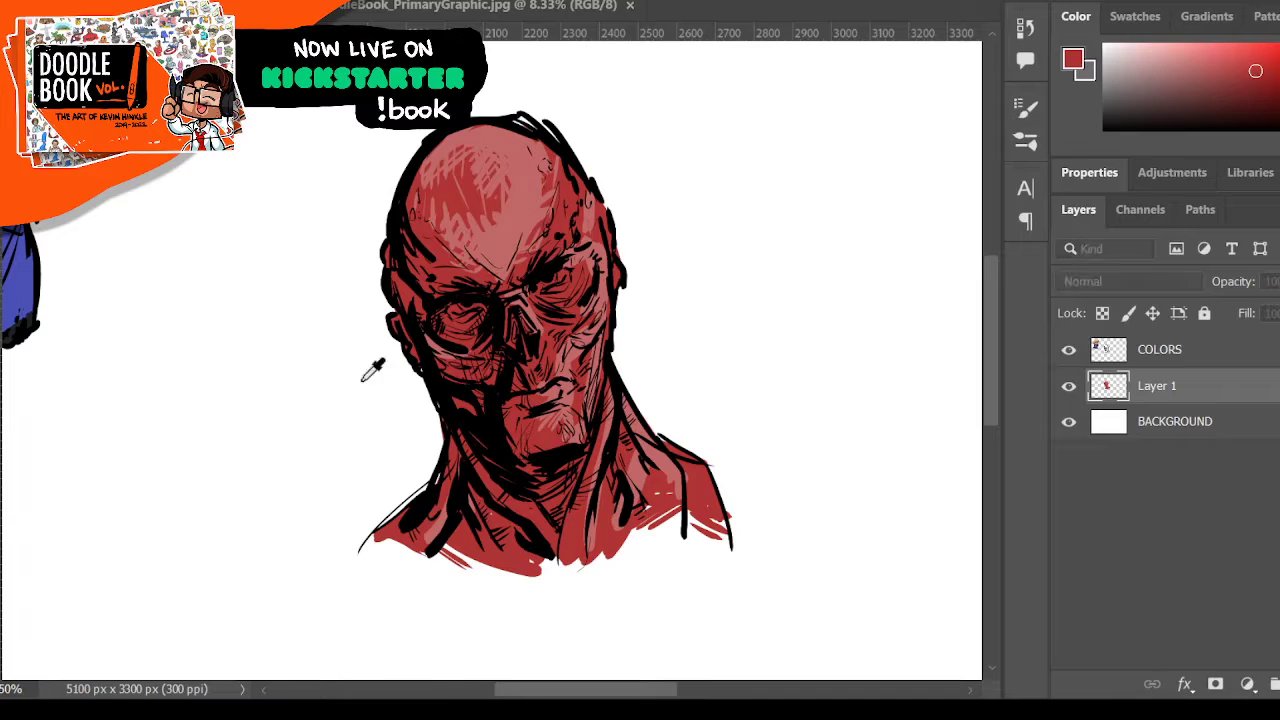
left_click(928, 258)
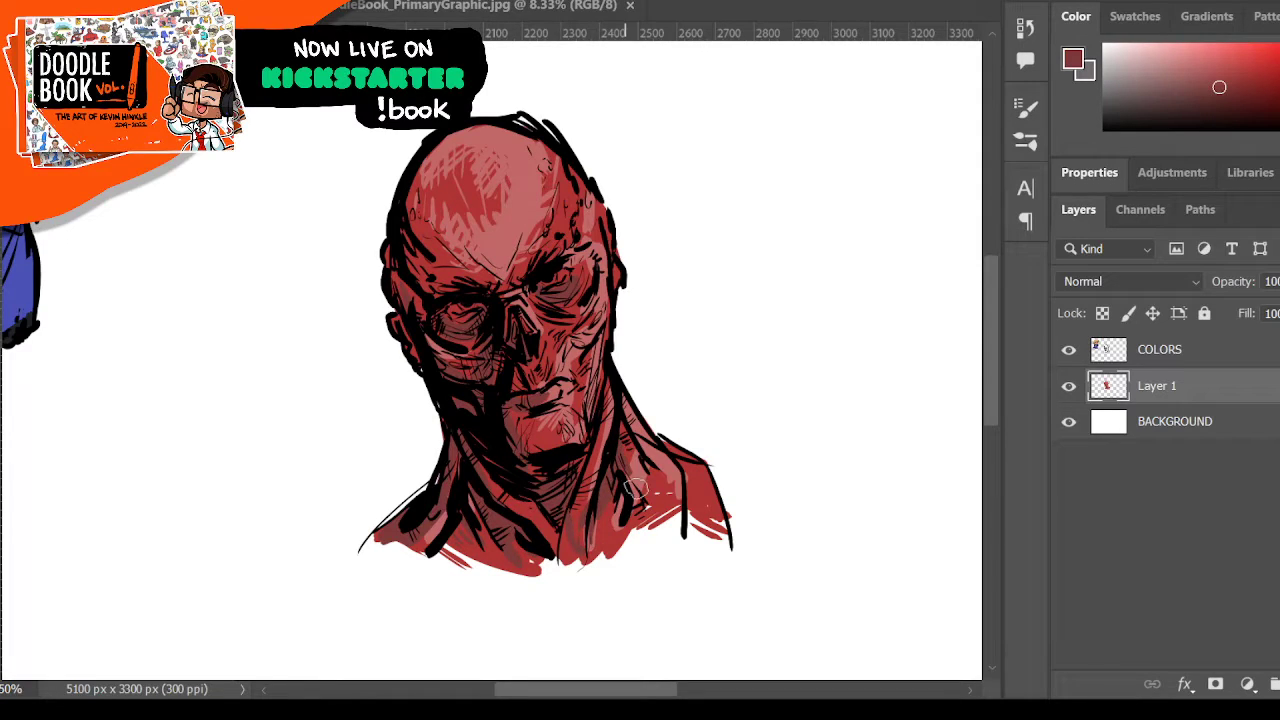
mouse_move(628, 462)
left_mouse_down()
mouse_move(650, 505)
mouse_move(664, 496)
left_mouse_up()
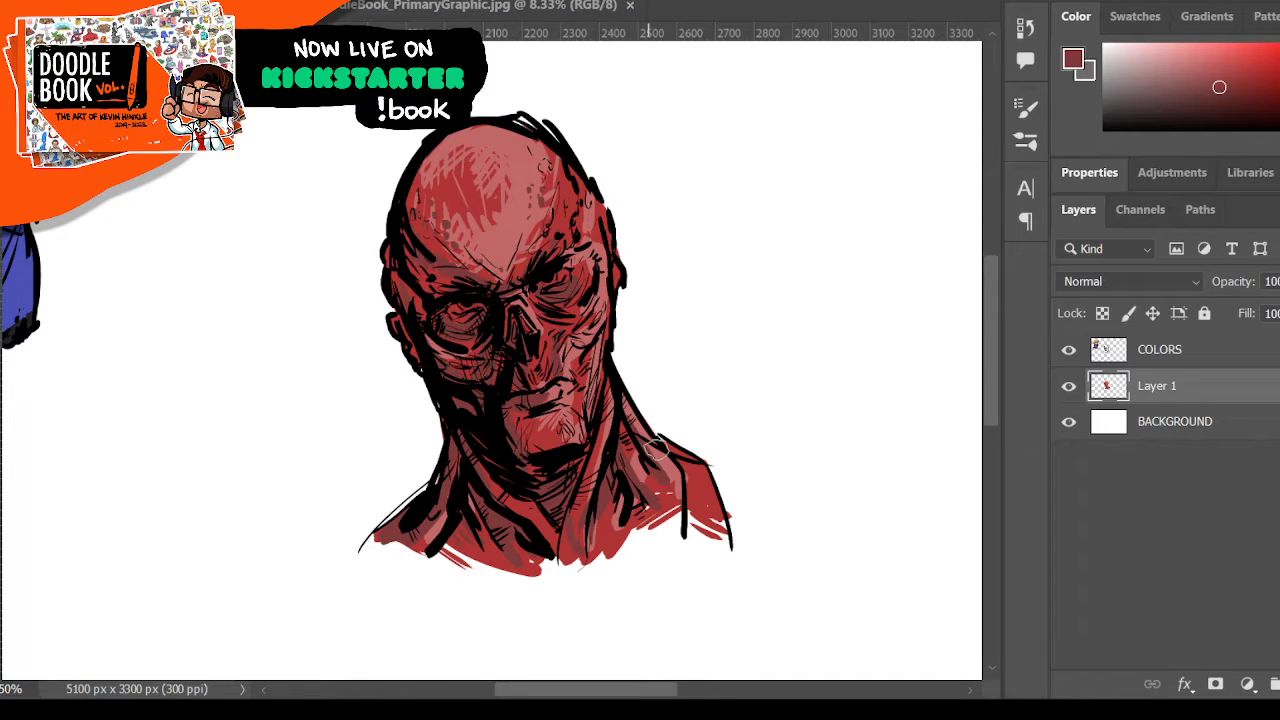
left_click_drag(440, 550, 476, 577)
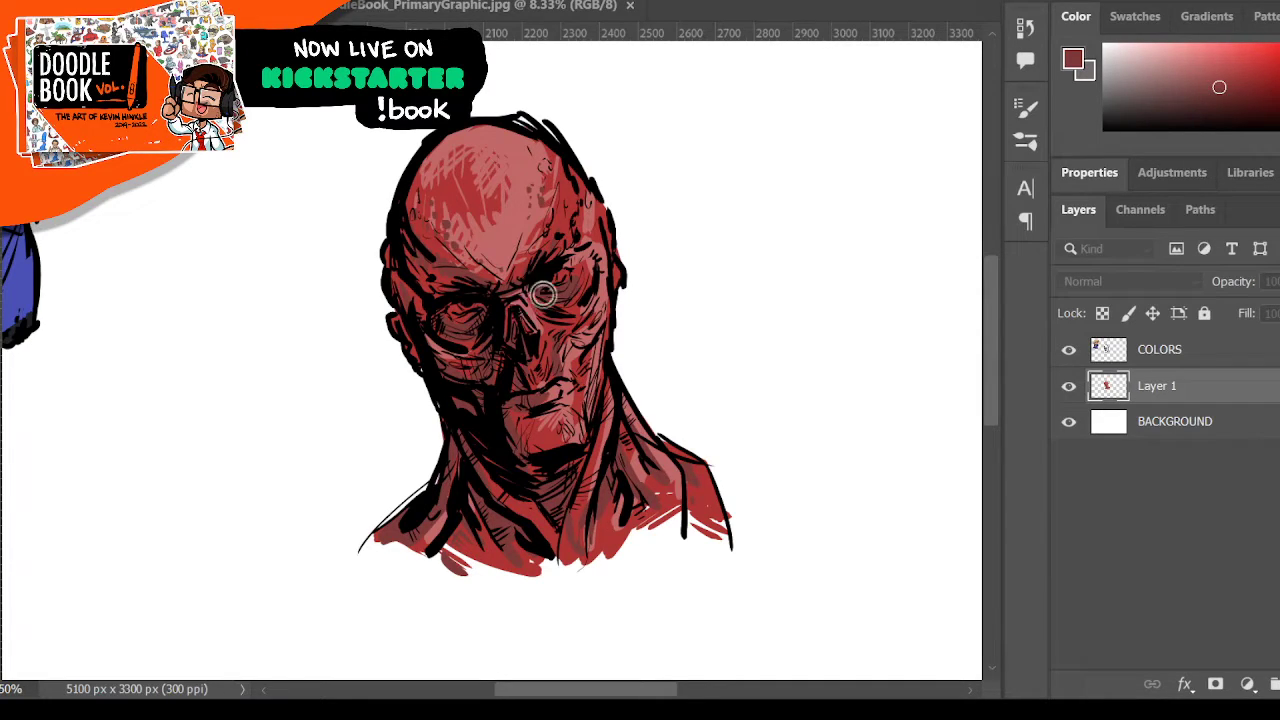
- Choose a pale pink and paint the whites of both eyes
left_click(502, 296)
left_click(882, 225)
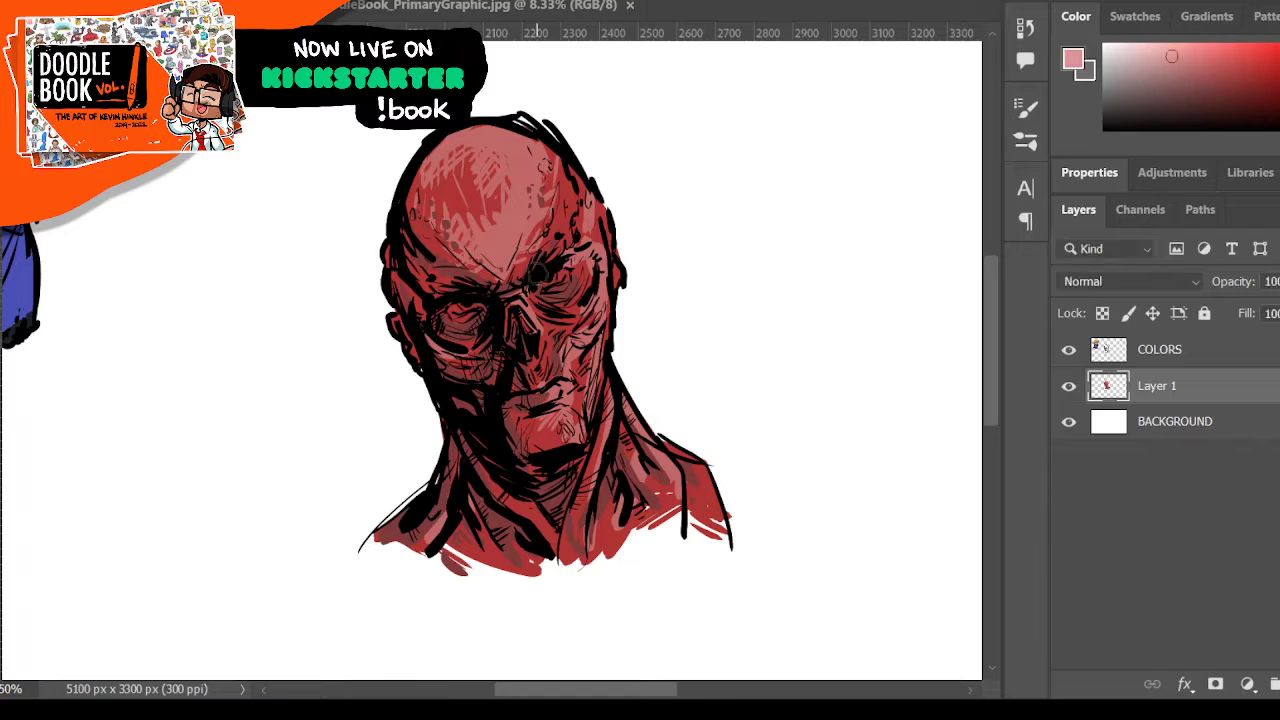
mouse_move(551, 279)
left_mouse_down()
mouse_move(562, 273)
mouse_move(545, 283)
left_mouse_up()
left_click_drag(453, 309, 474, 306)
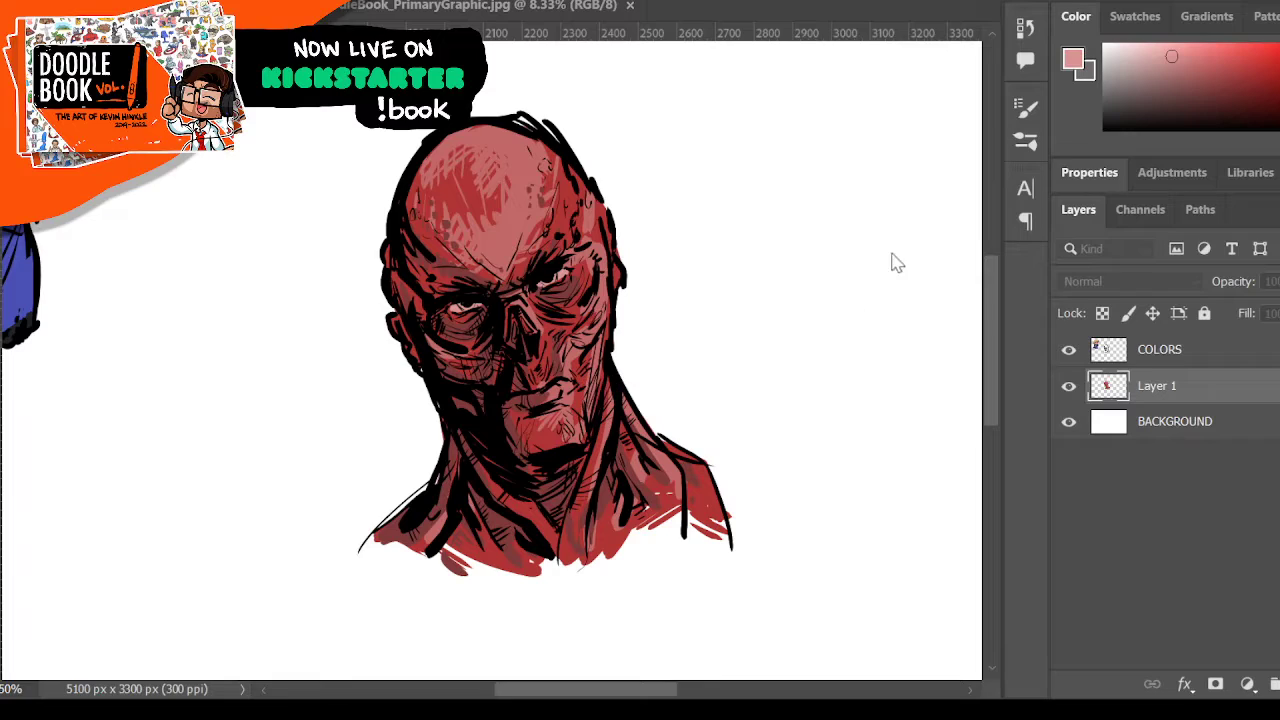
- Choose a deep red and add spots and thin veins across the forehead and scalp
left_click(562, 313, "alt")
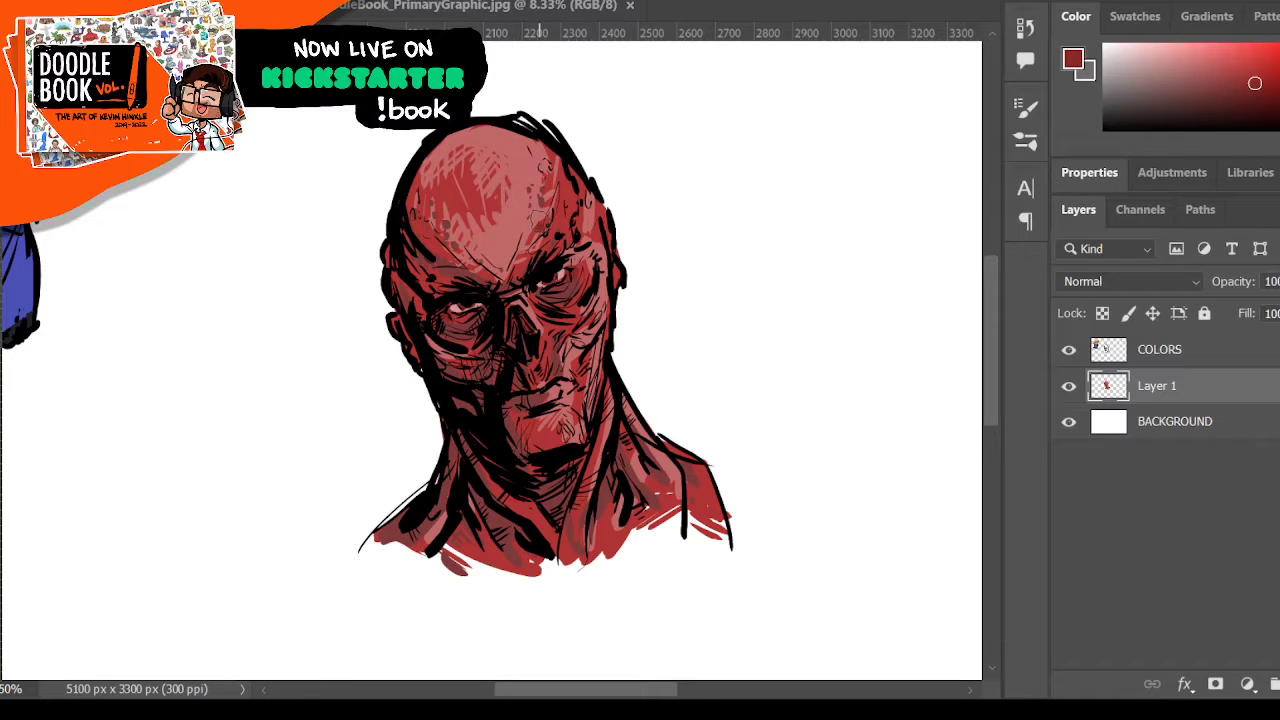
left_click(538, 217)
left_click(528, 230)
left_click_drag(522, 150, 522, 228)
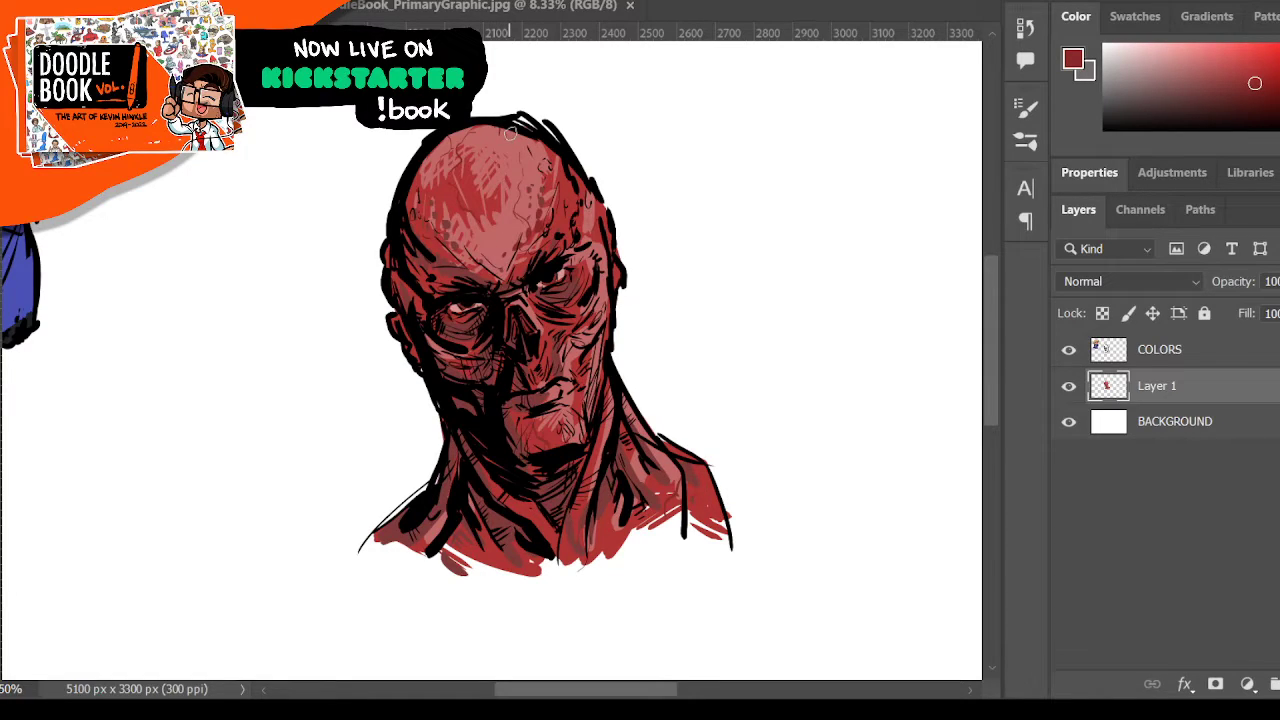
- Save the document and make the COLORS layer the active layer
key("ctrl+s")
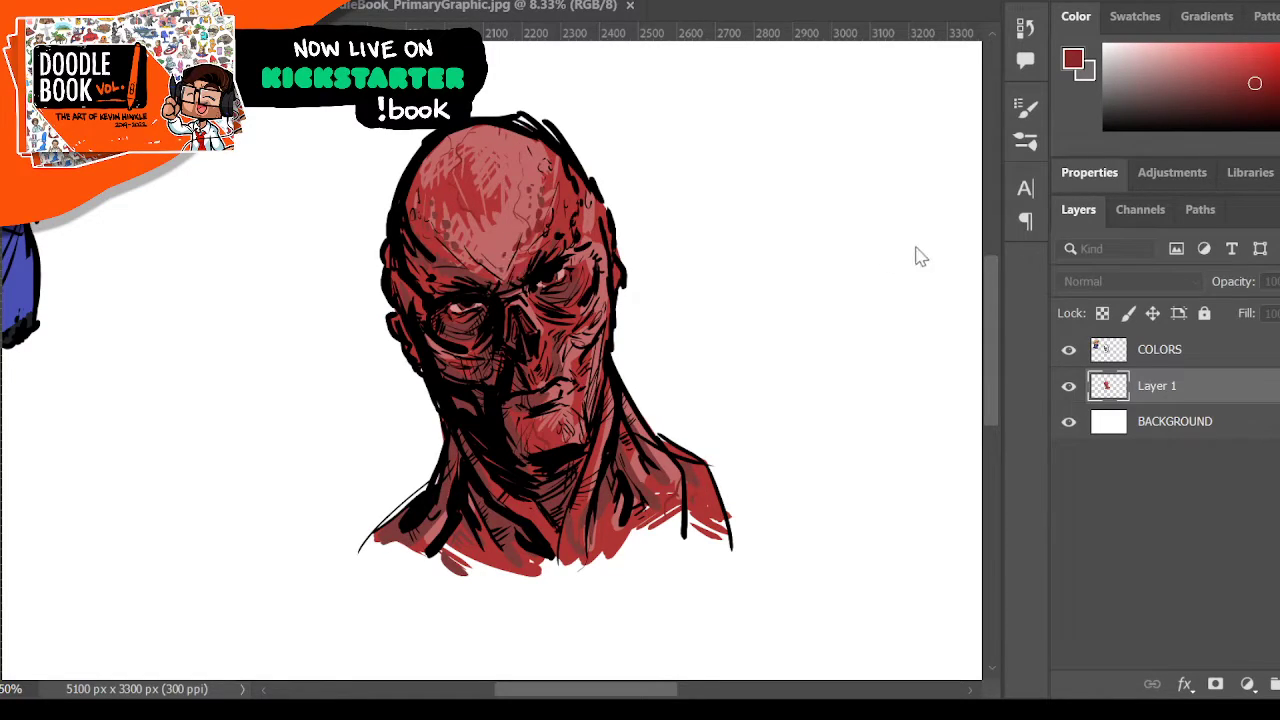
left_click(1160, 349)
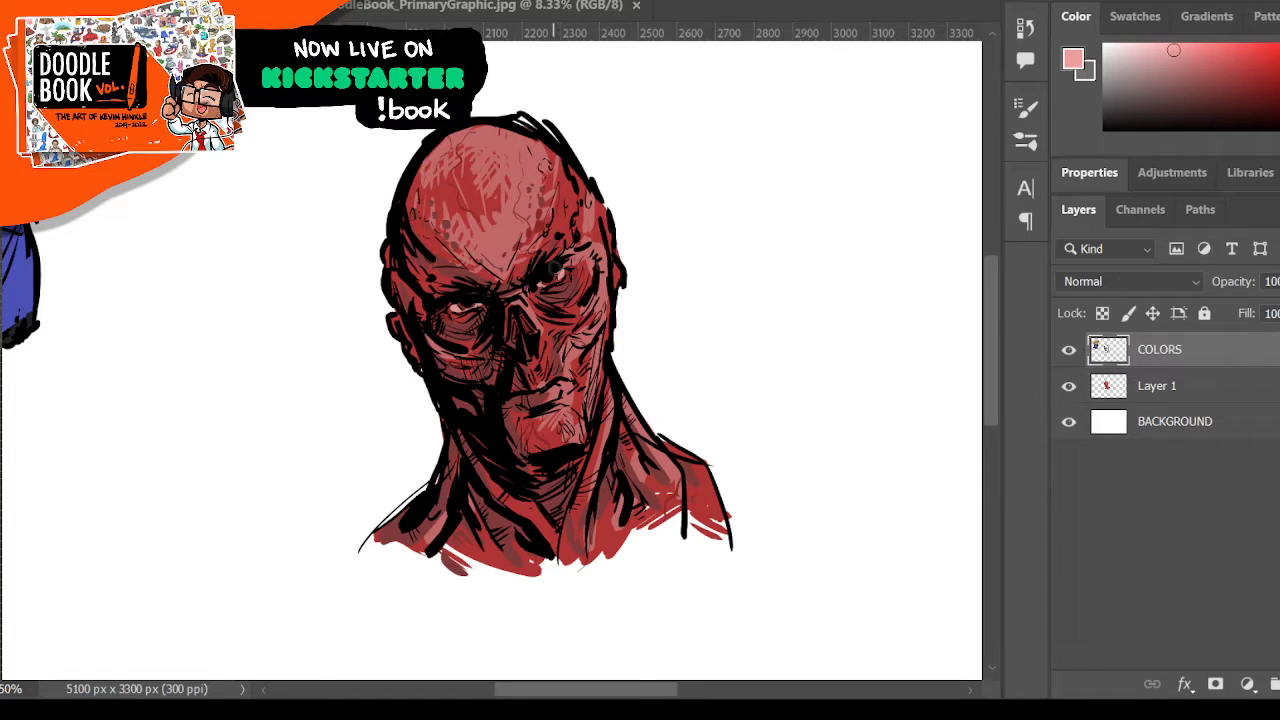
key("bracketleft")
key("bracketleft")
left_click(300, 137, "alt")
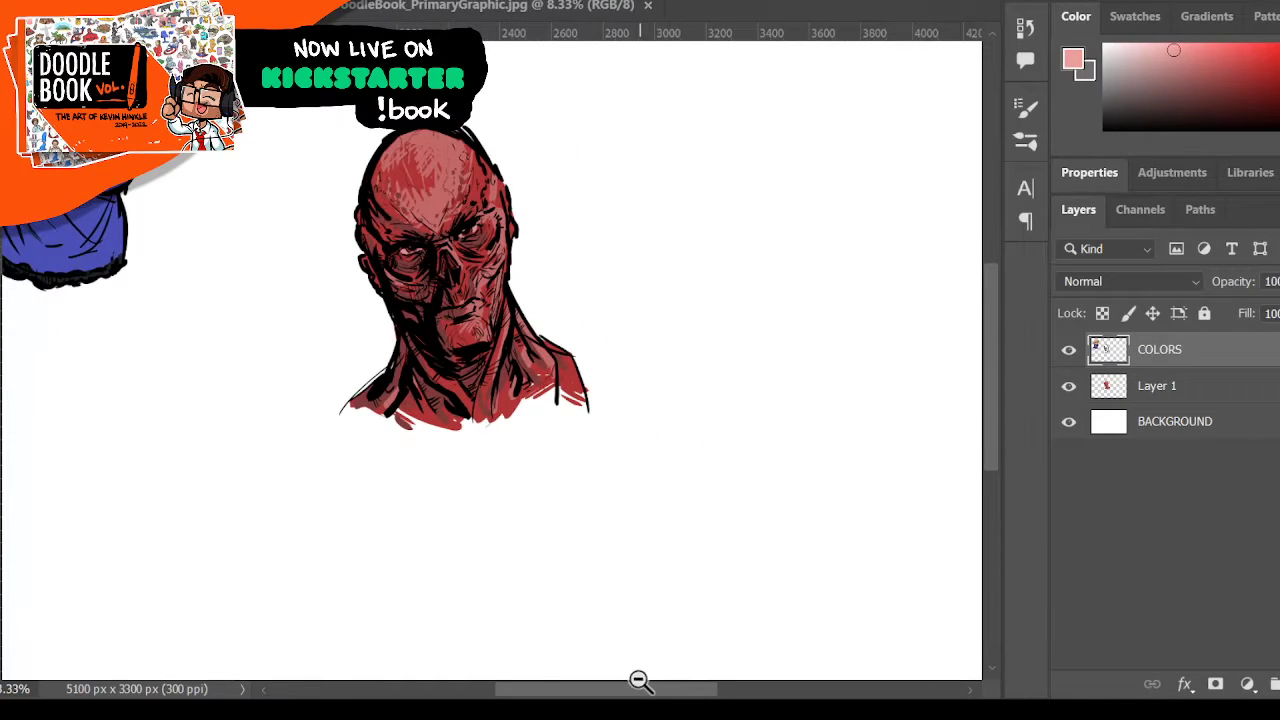
left_click_drag(637, 688, 607, 692)
scroll(531, 606, "down", 1)
scroll(529, 606, "up", 8)
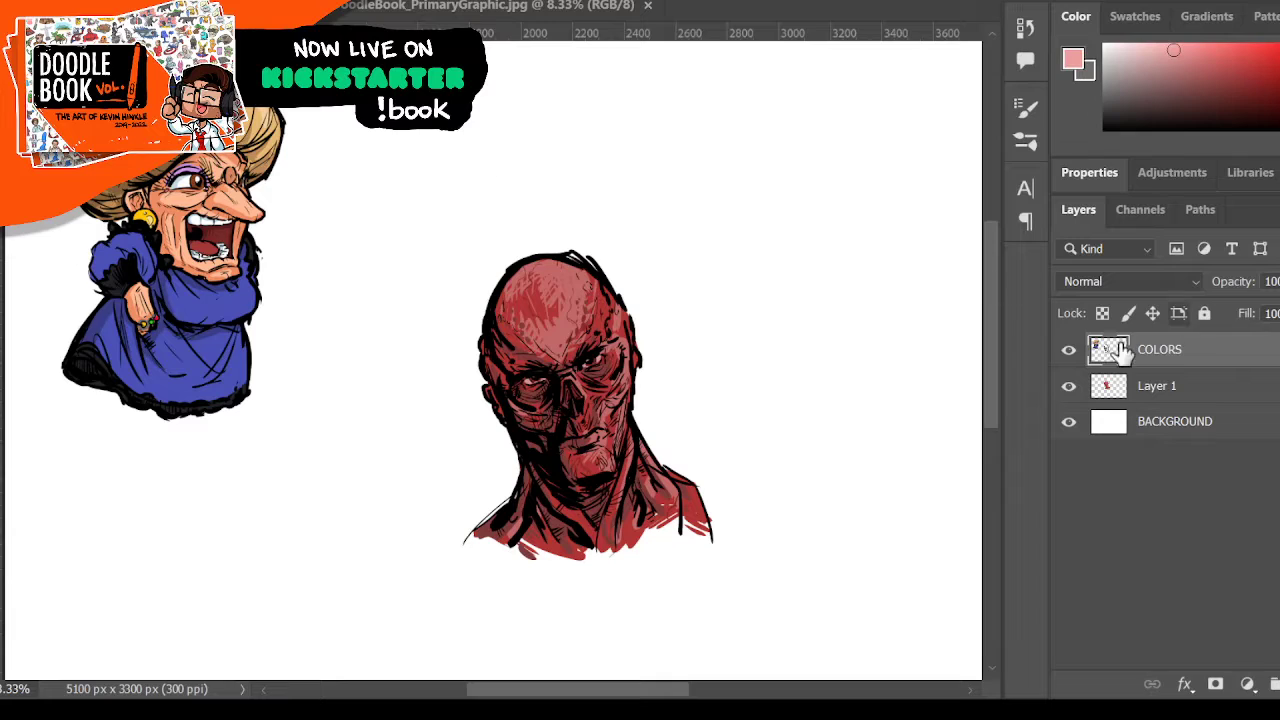
- Compare the artwork with the COLORS layer hidden and shown, and merge that layer down into Layer 1
left_click(1067, 350)
left_click(1067, 350)
left_click(1068, 352)
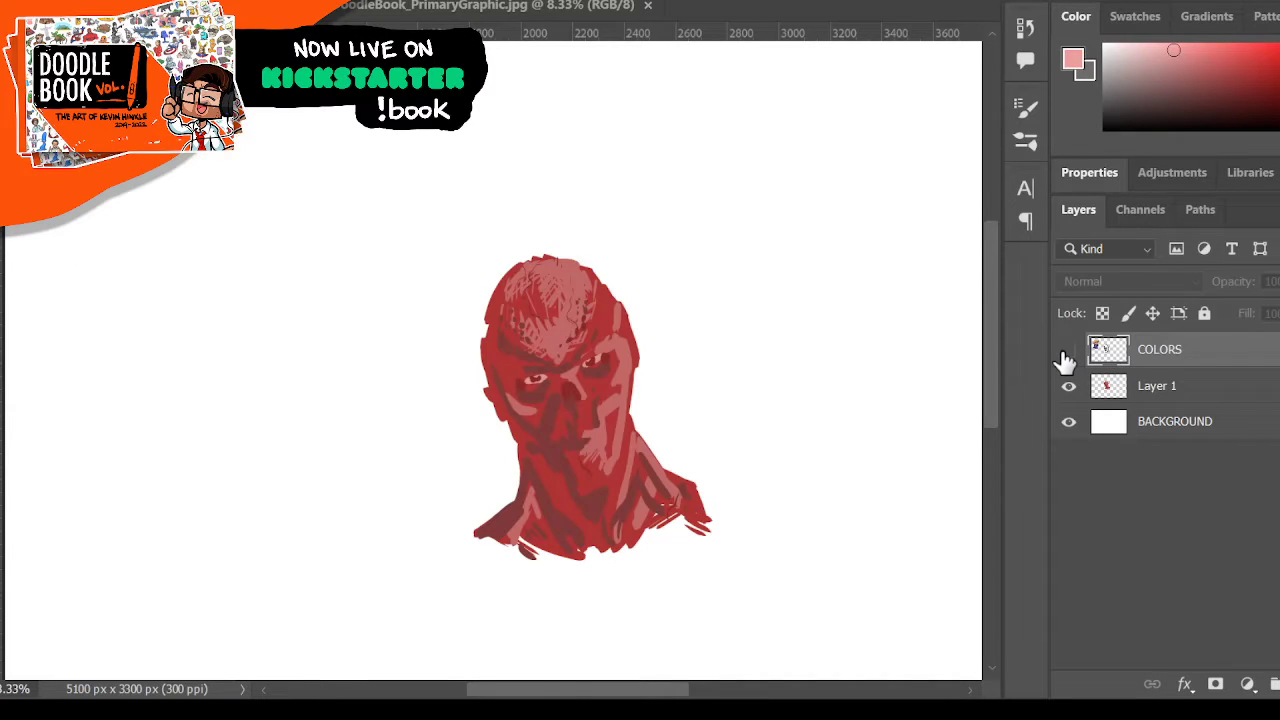
left_click(1066, 353)
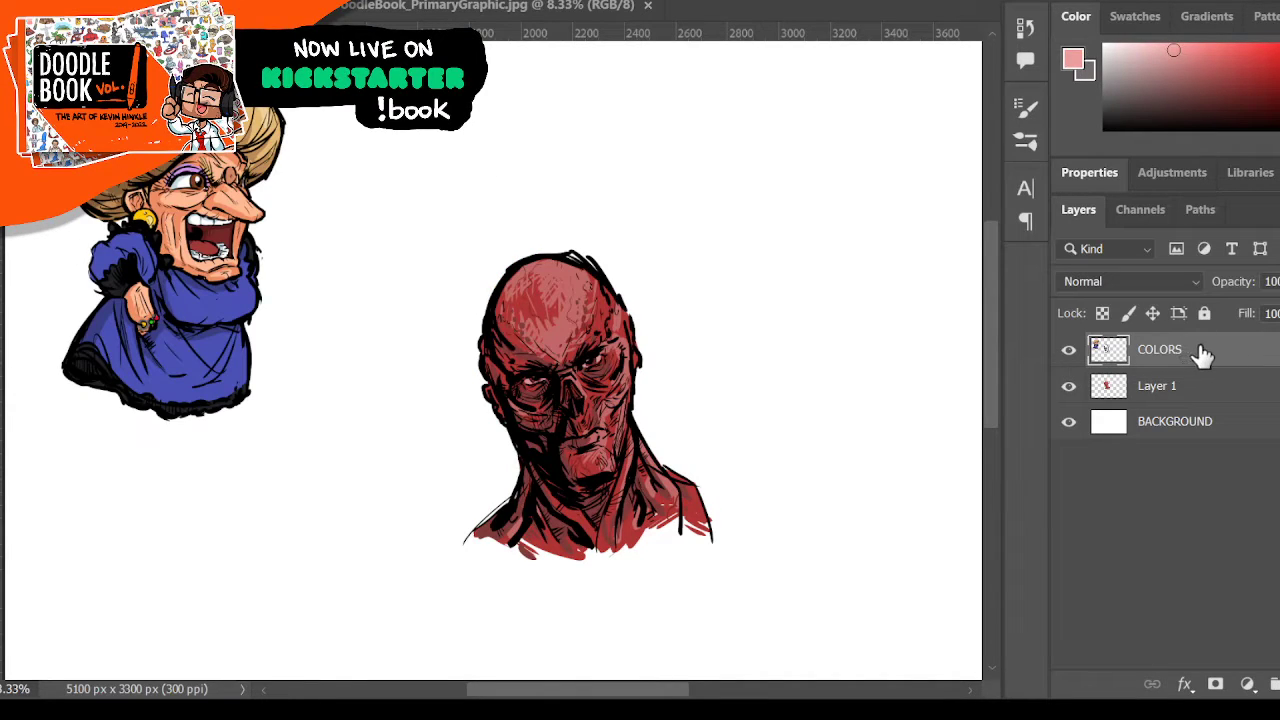
key("ctrl+e")
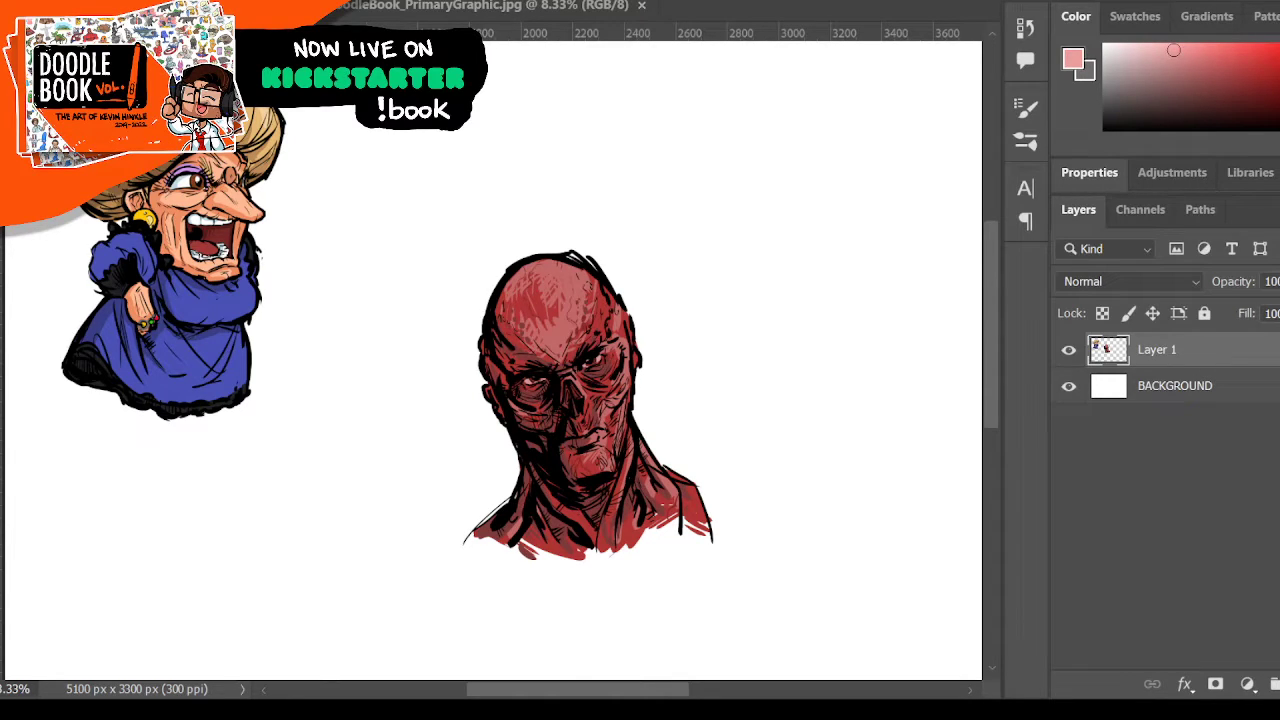
- Select the red bald figure and move it up beside the laughing woman, leaving nothing selected
left_click(527, 302, "alt")
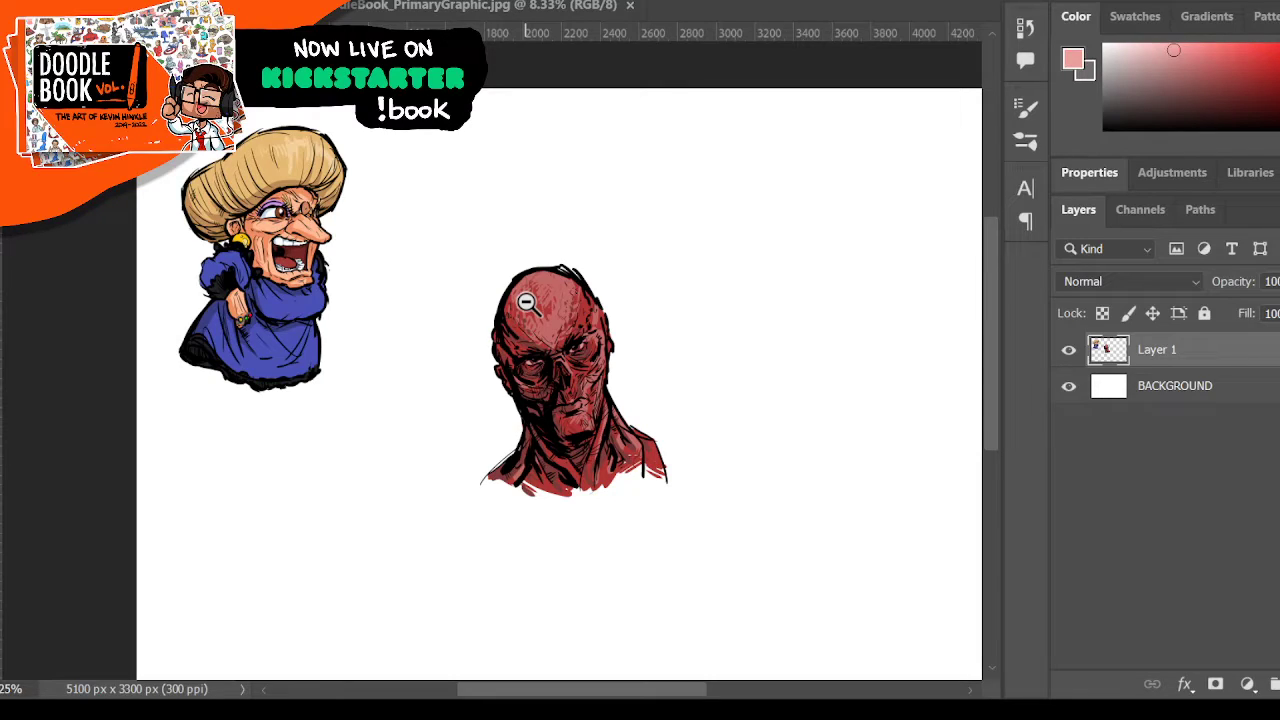
left_click(1068, 349)
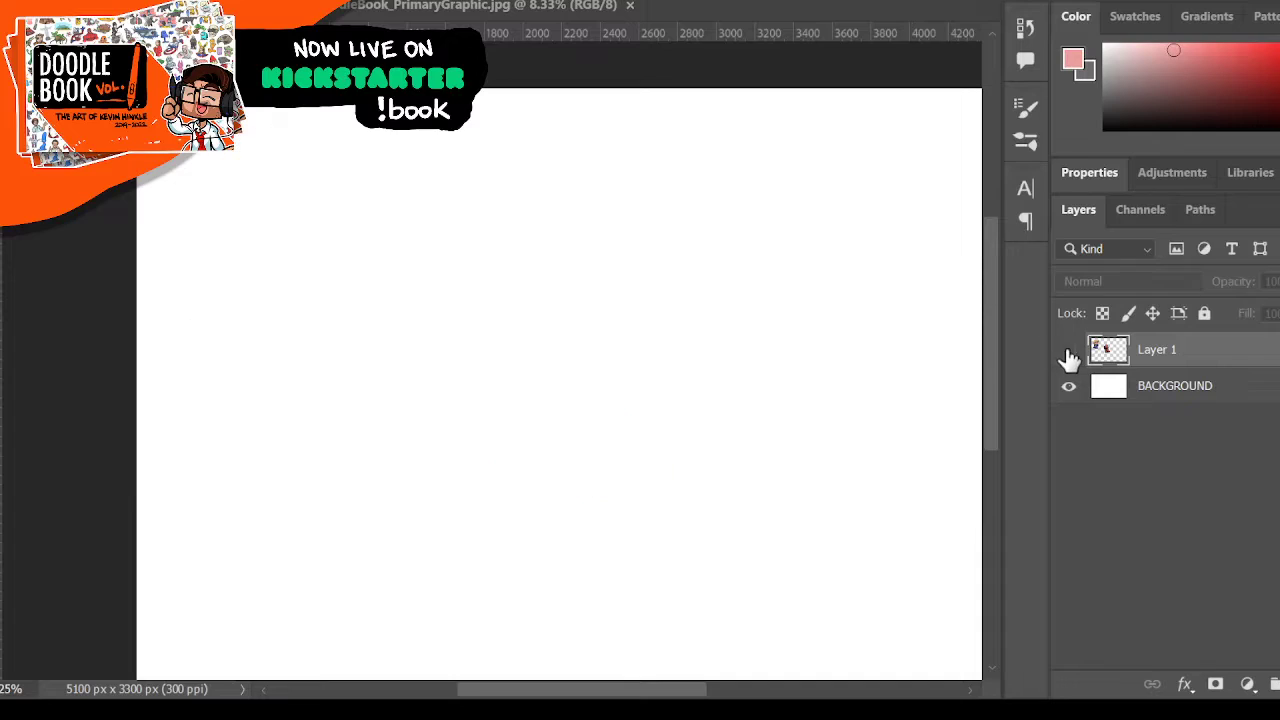
left_click(1068, 349)
mouse_move(447, 272)
left_mouse_down()
mouse_move(466, 420)
mouse_move(712, 528)
mouse_move(485, 235)
mouse_move(448, 275)
left_mouse_up()
left_click_drag(541, 330, 451, 190)
key("ctrl+d")
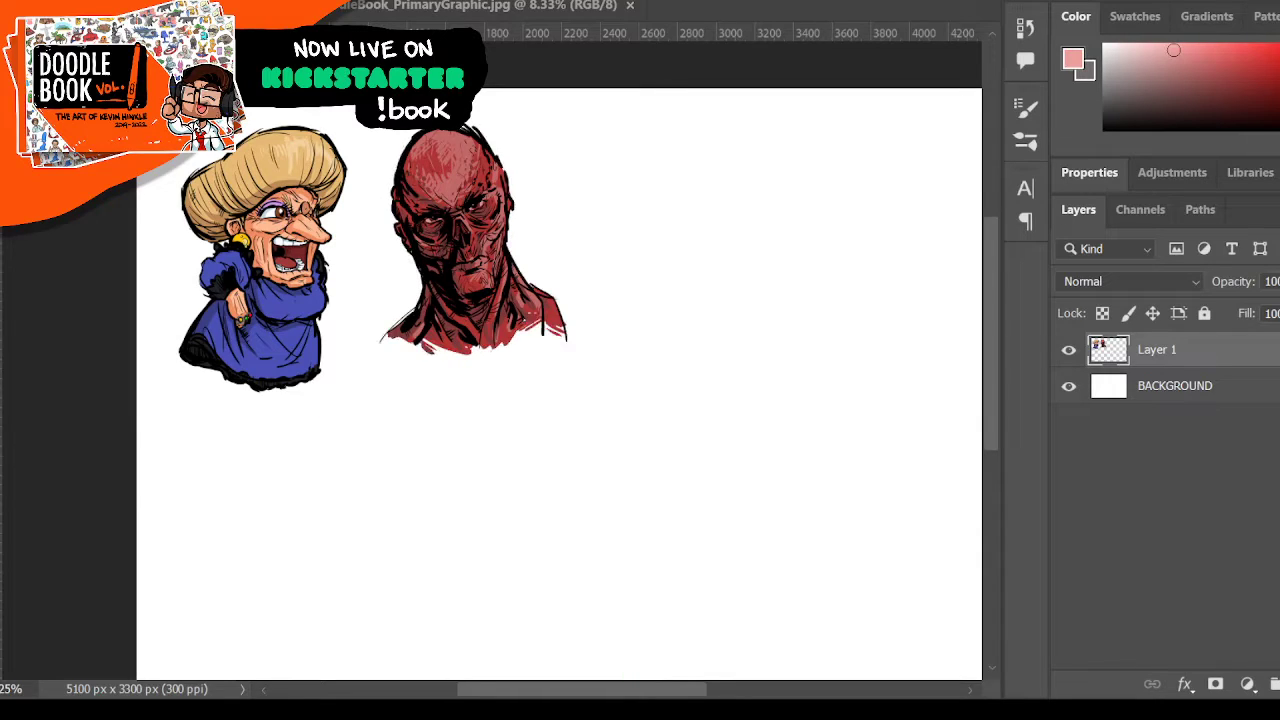
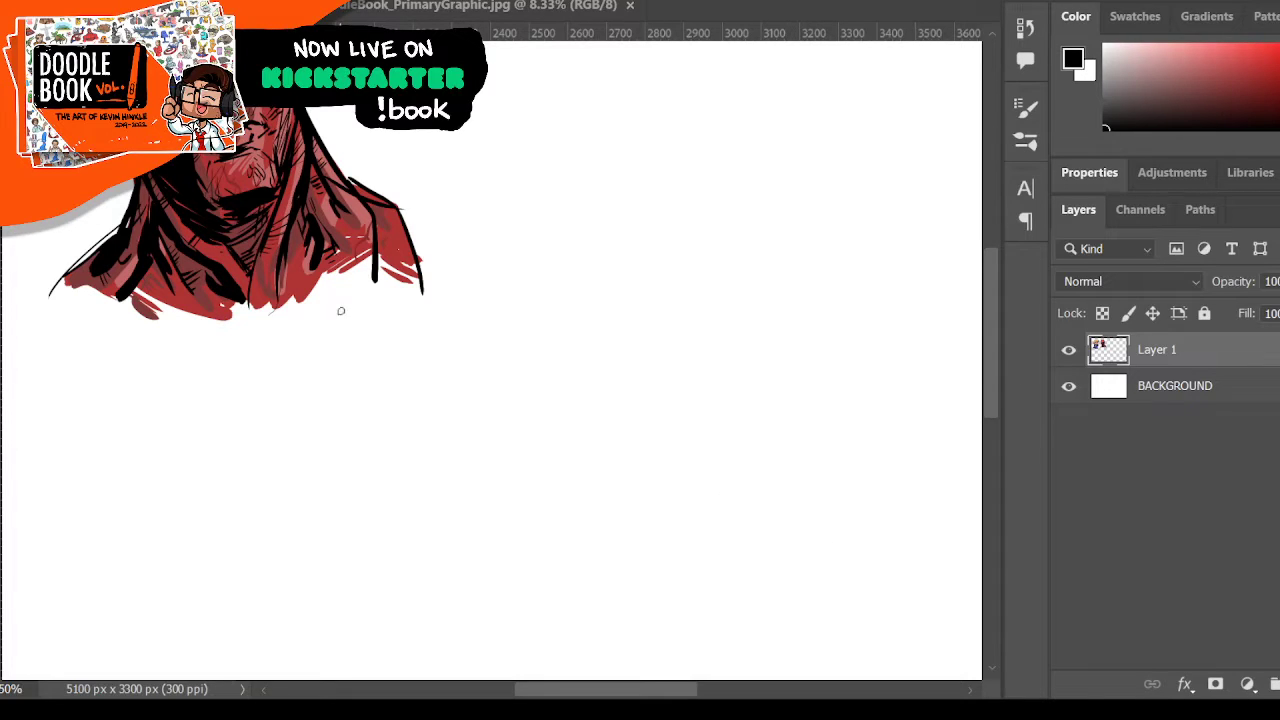
- Draw two overlapping cartoon eye outlines in black on the blank canvas area past the red figure, the far eye smaller
left_click_drag(666, 694, 699, 694)
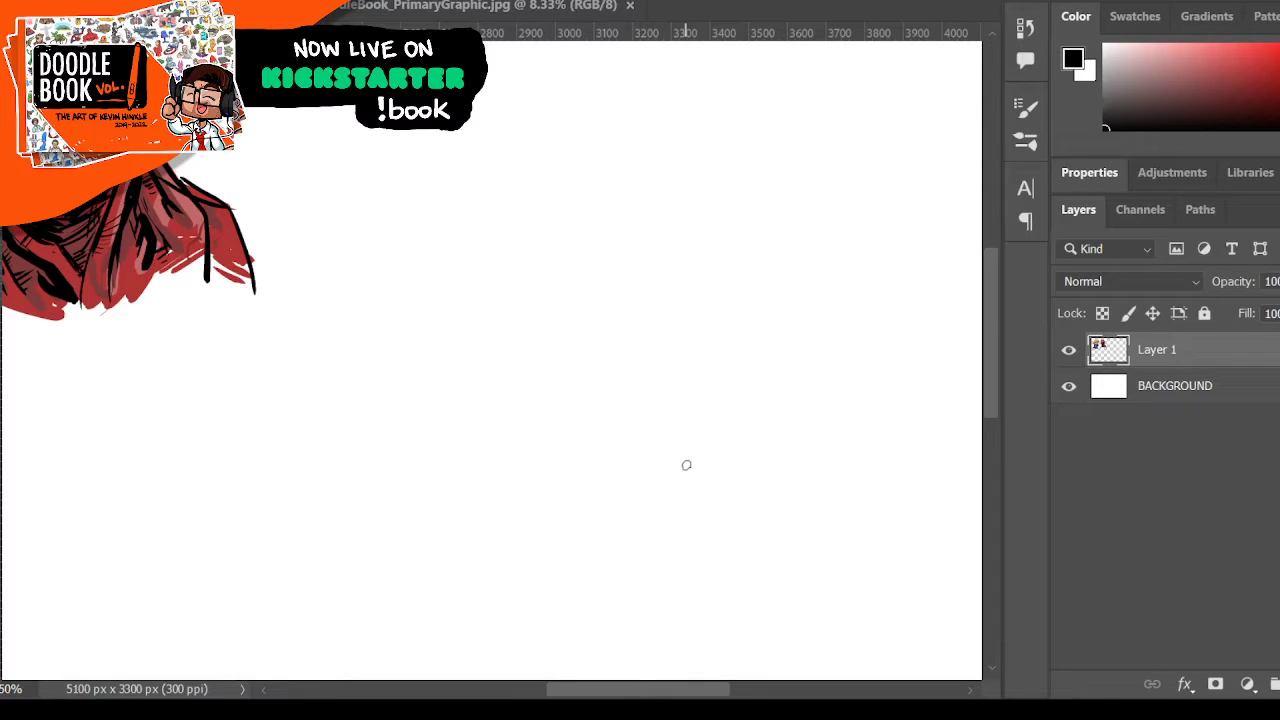
left_click_drag(605, 243, 598, 308)
mouse_move(606, 237)
left_mouse_down()
mouse_move(592, 280)
mouse_move(623, 318)
left_mouse_up()
left_click_drag(612, 237, 655, 219)
left_click_drag(622, 318, 654, 310)
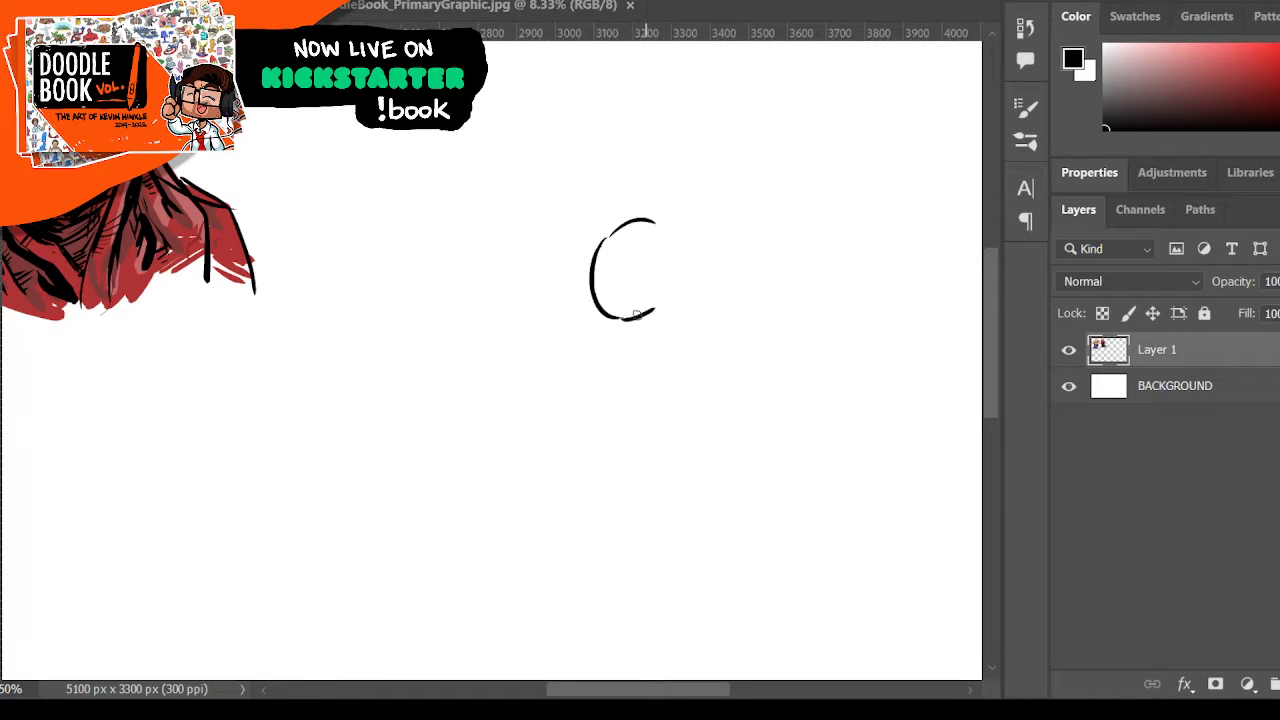
mouse_move(667, 237)
left_mouse_down()
mouse_move(664, 300)
mouse_move(640, 316)
left_mouse_up()
left_click_drag(665, 230, 666, 291)
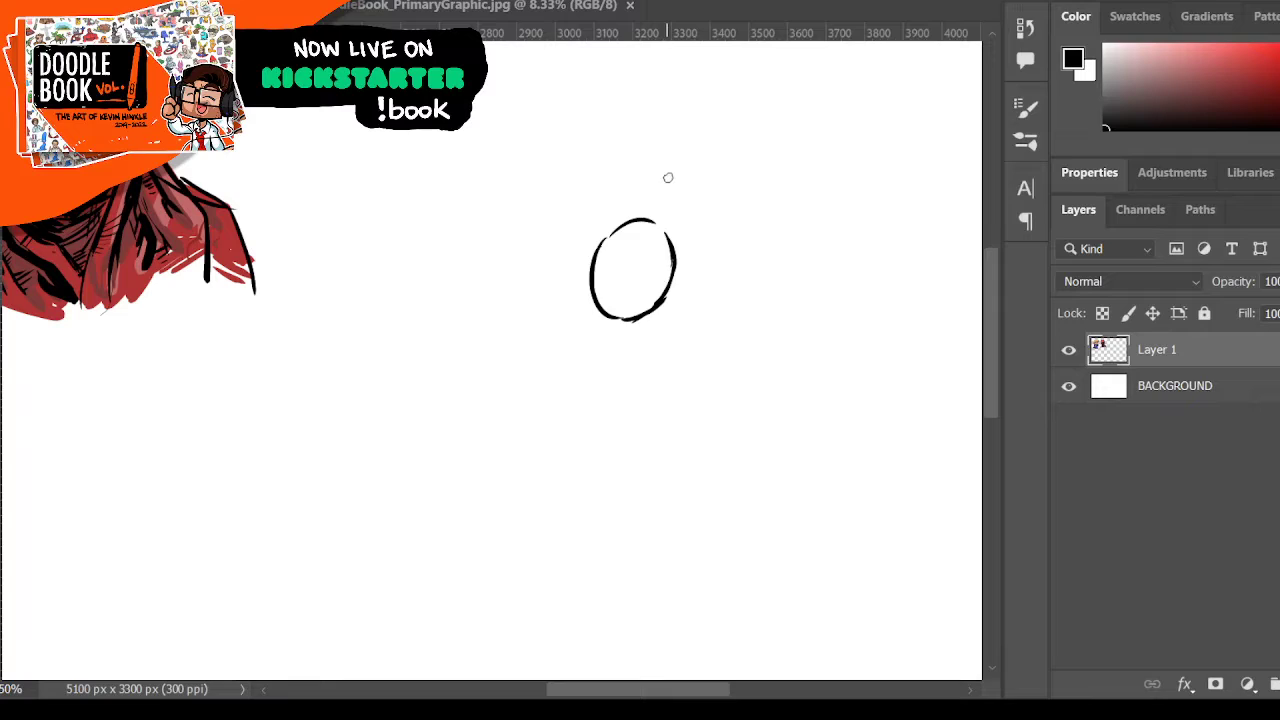
mouse_move(596, 245)
left_mouse_down()
mouse_move(568, 236)
mouse_move(541, 285)
left_mouse_up()
mouse_move(574, 235)
left_mouse_down()
mouse_move(562, 286)
mouse_move(537, 267)
mouse_move(594, 288)
mouse_move(536, 283)
mouse_move(591, 294)
left_mouse_up()
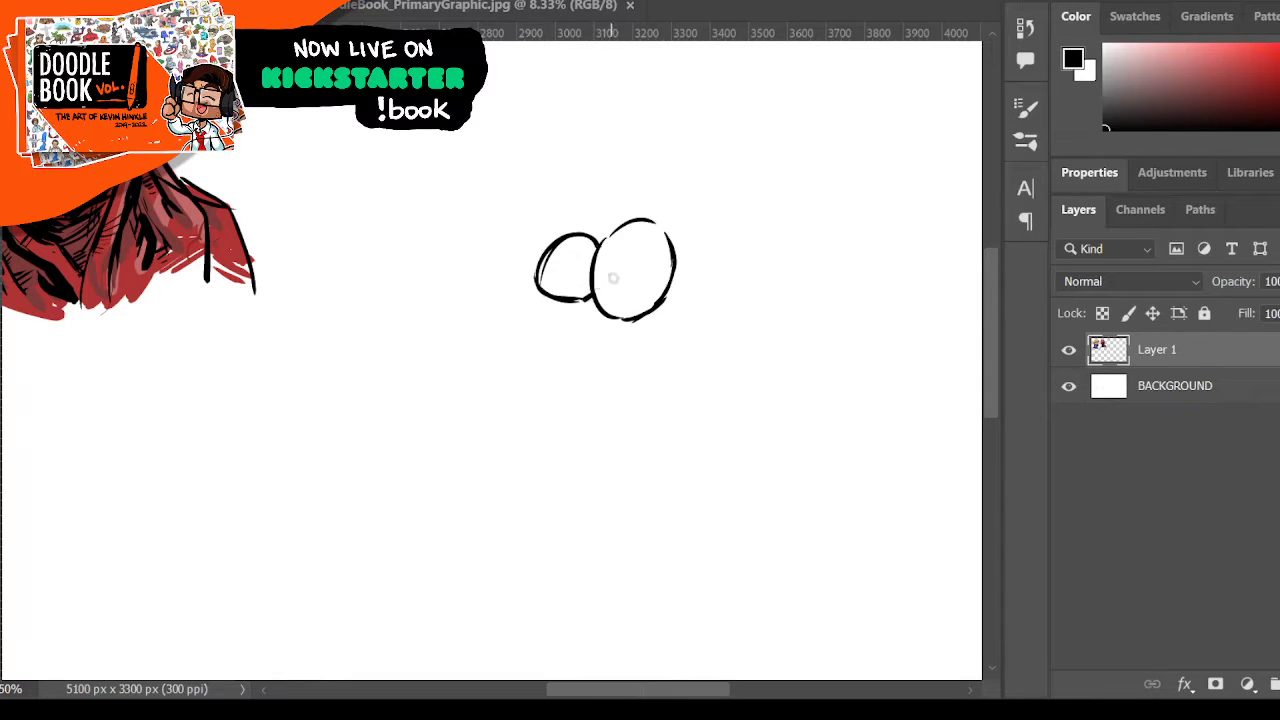
- Draw black pupils with small white highlights on the inner side of the far eye and the outer side of the near eye
mouse_move(652, 256)
left_mouse_down()
mouse_move(640, 266)
mouse_move(656, 287)
left_mouse_up()
mouse_move(588, 261)
left_mouse_down()
mouse_move(585, 281)
mouse_move(656, 284)
left_mouse_up()
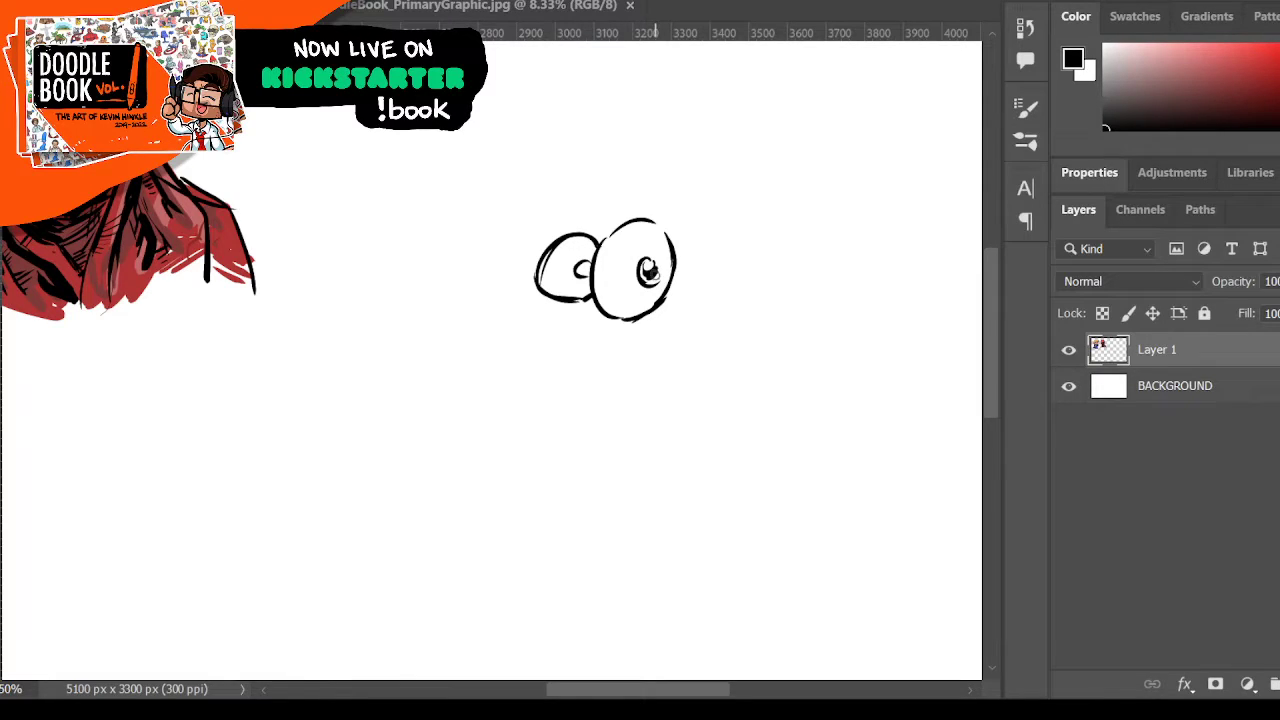
left_click_drag(582, 266, 653, 280)
- Draw thick, angry slanting eyebrows meeting above both eyes, and thicken the far eye's outline
left_click_drag(595, 236, 678, 203)
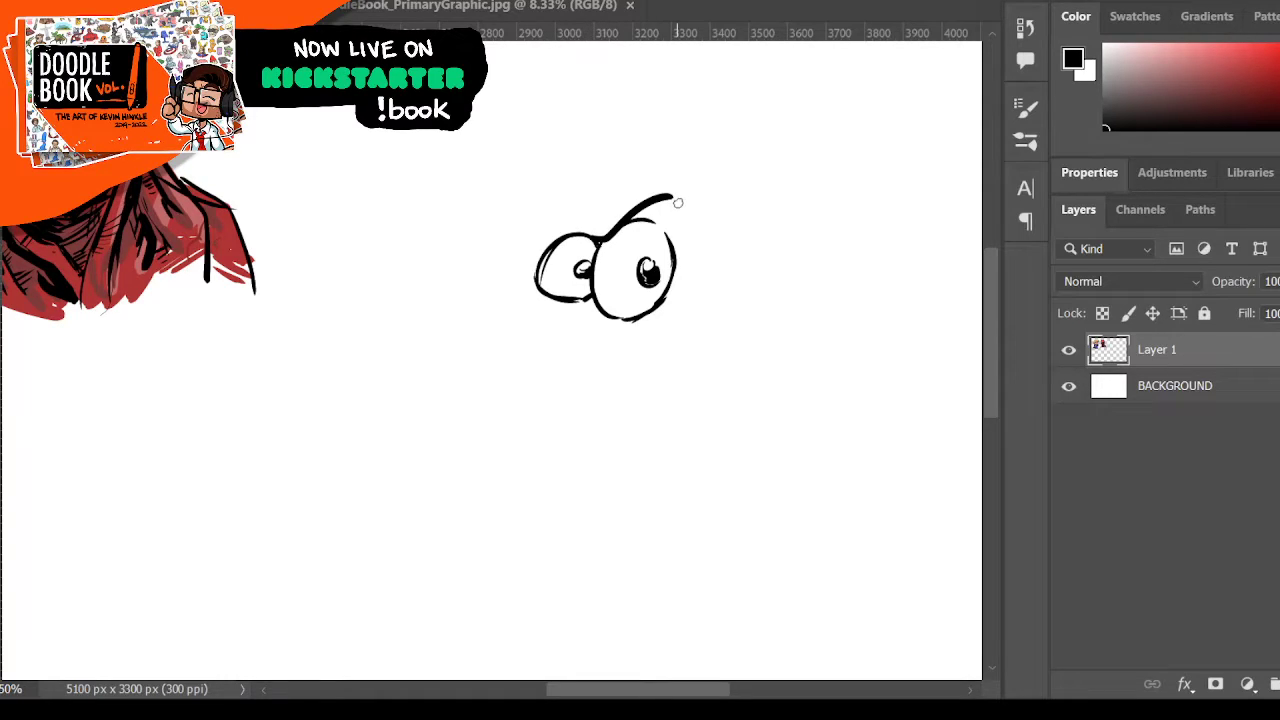
mouse_move(600, 237)
left_mouse_down()
mouse_move(657, 184)
mouse_move(603, 234)
mouse_move(667, 185)
mouse_move(635, 206)
mouse_move(678, 203)
left_mouse_up()
mouse_move(600, 238)
left_mouse_down()
mouse_move(593, 214)
mouse_move(539, 227)
mouse_move(558, 219)
mouse_move(584, 235)
left_mouse_up()
left_click_drag(562, 220, 590, 237)
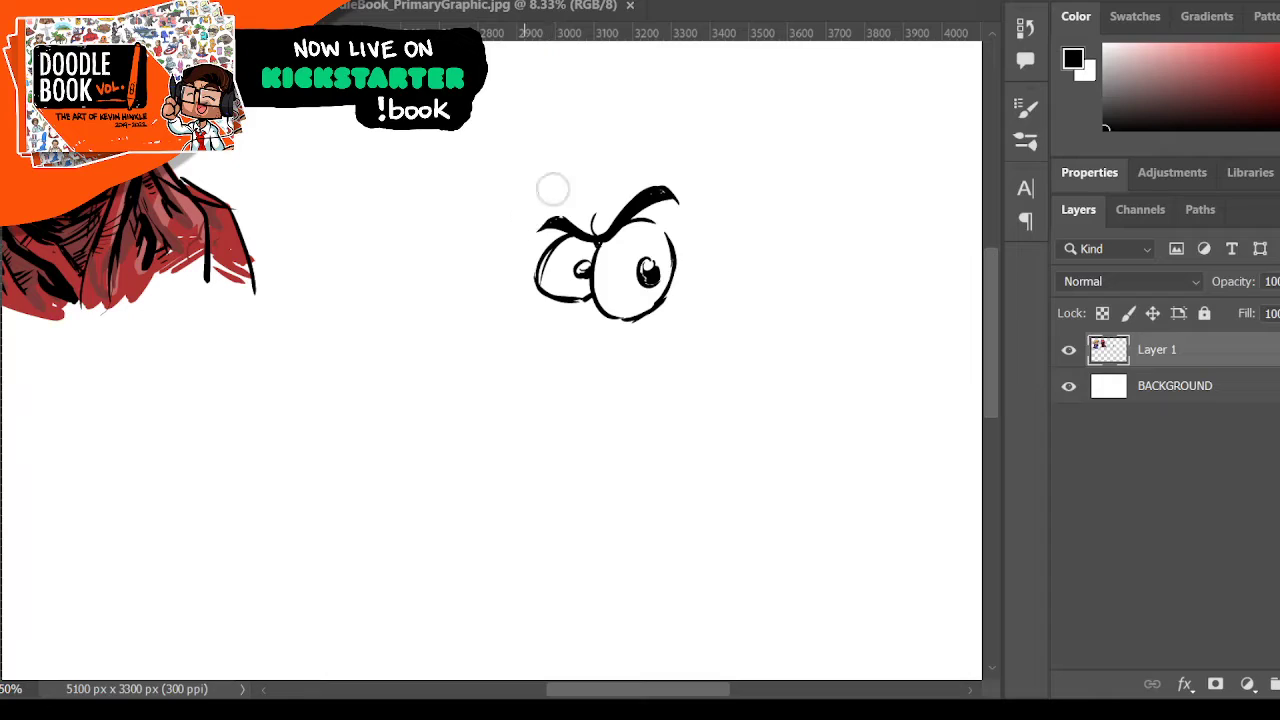
key("b")
left_click_drag(540, 270, 560, 298)
mouse_move(576, 304)
left_mouse_down()
mouse_move(458, 335)
mouse_move(460, 347)
mouse_move(572, 345)
left_mouse_up()
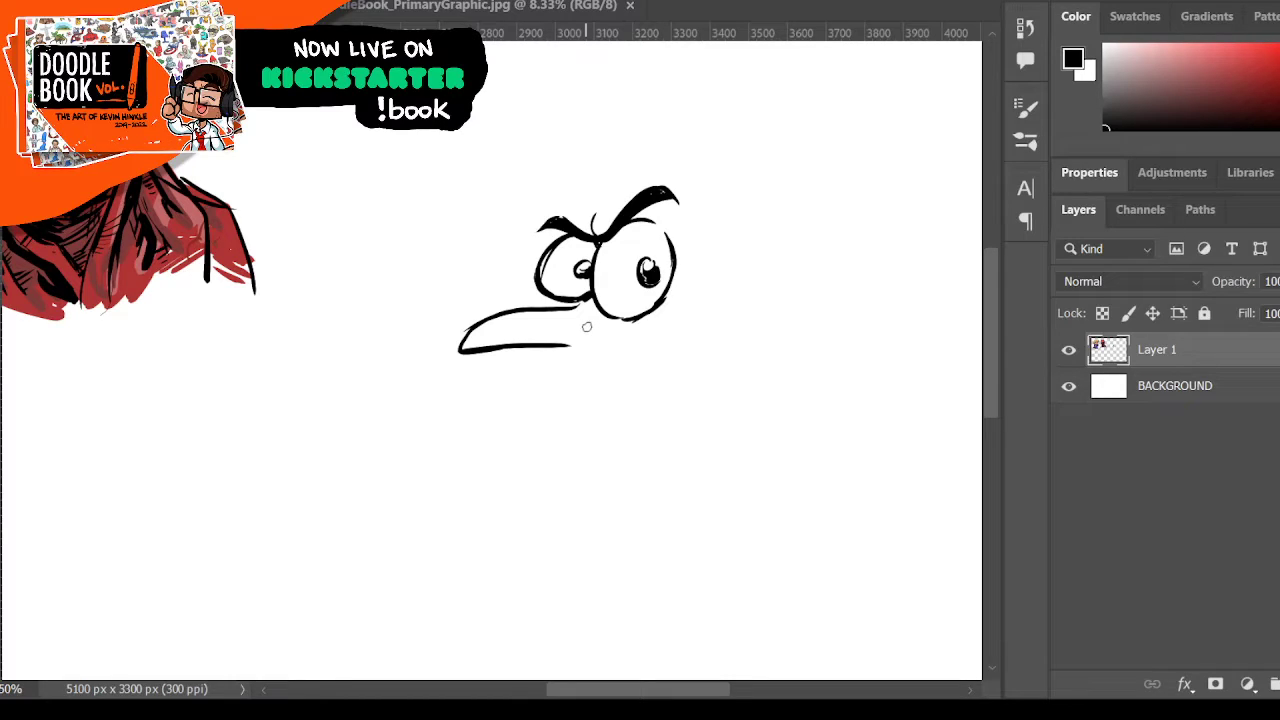
mouse_move(461, 347)
left_mouse_down()
mouse_move(498, 310)
mouse_move(569, 309)
left_mouse_up()
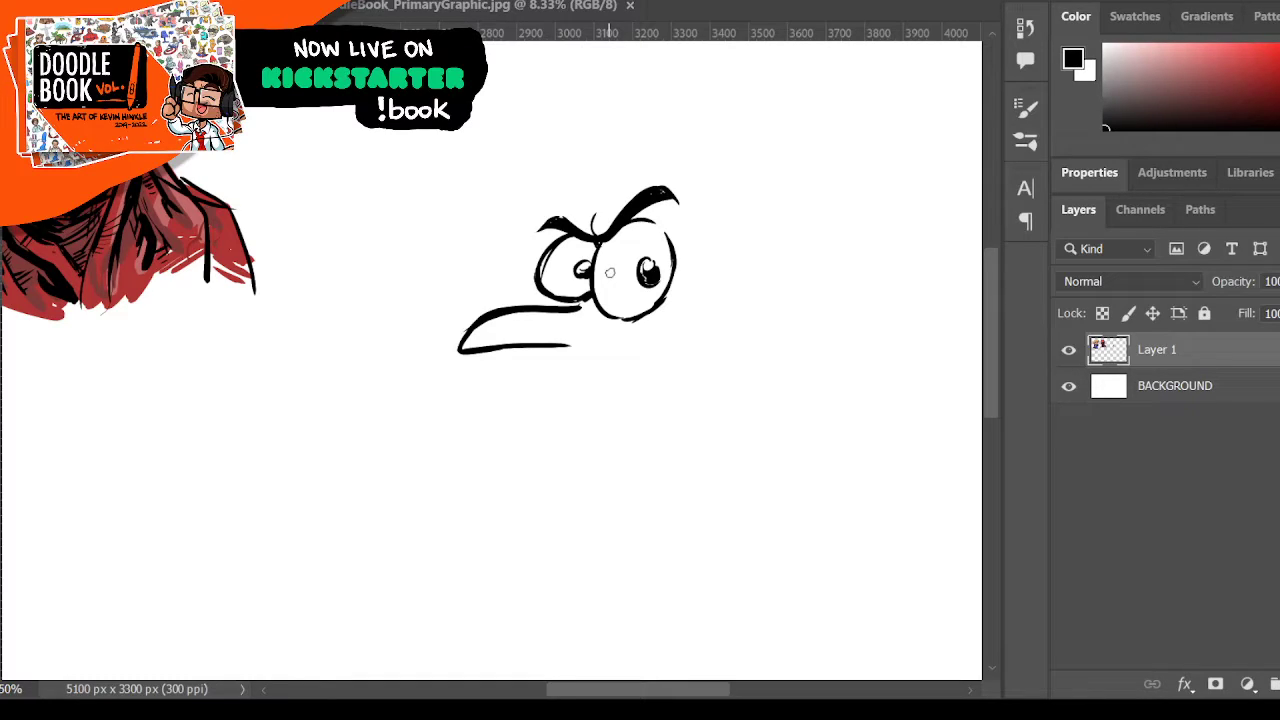
key("ctrl+z")
key("ctrl+z")
key("ctrl+z")
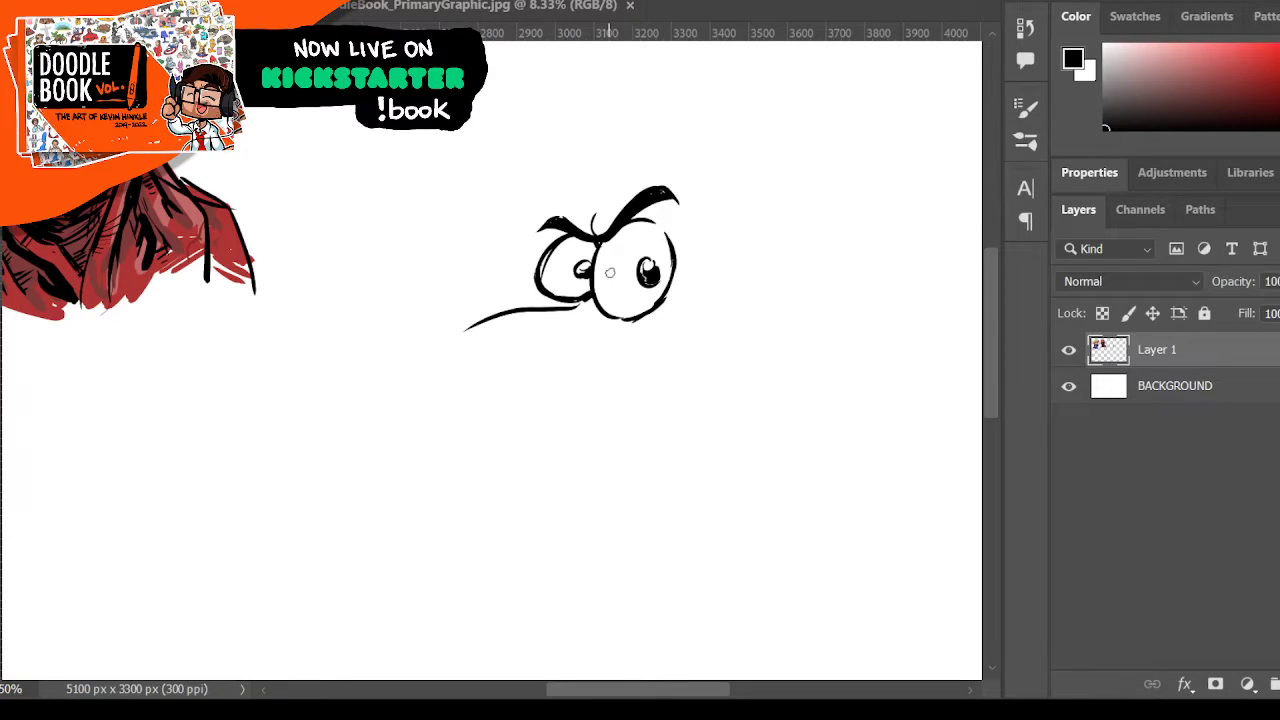
key("ctrl+z")
- Select the eyes and eyebrows and rotate them slightly counterclockwise
left_click_drag(500, 251, 529, 154)
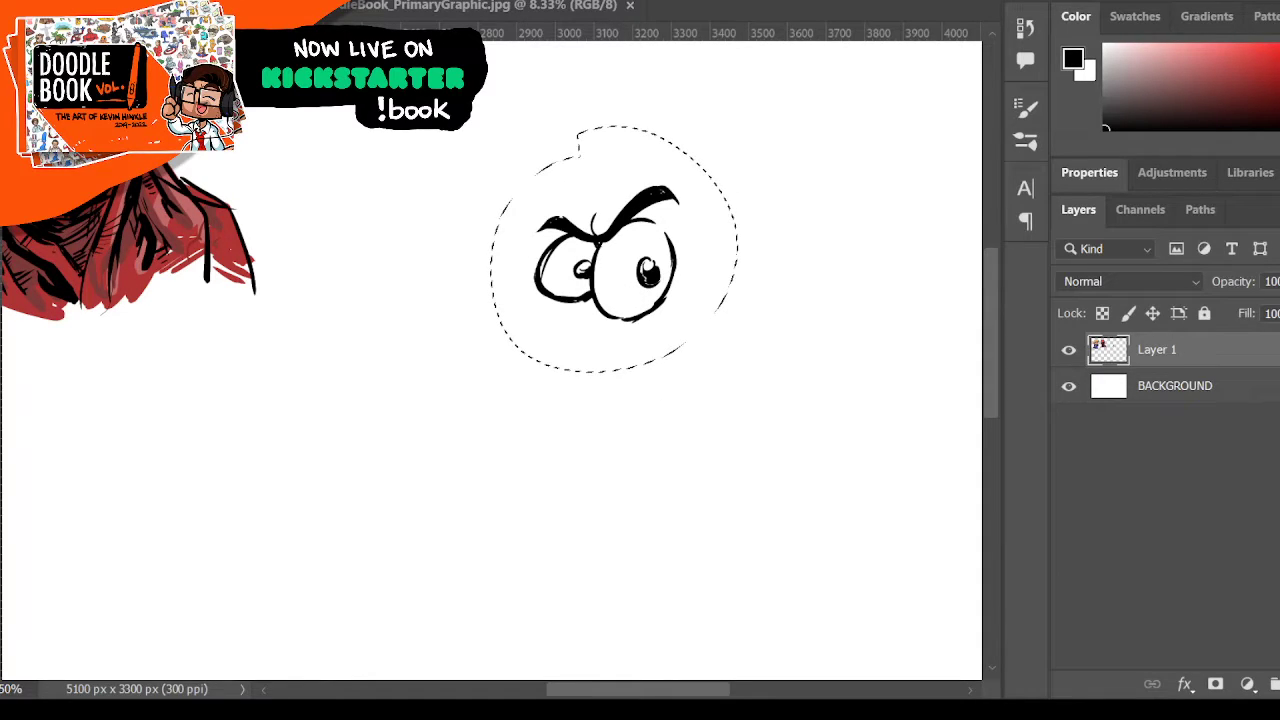
key("ctrl+t")
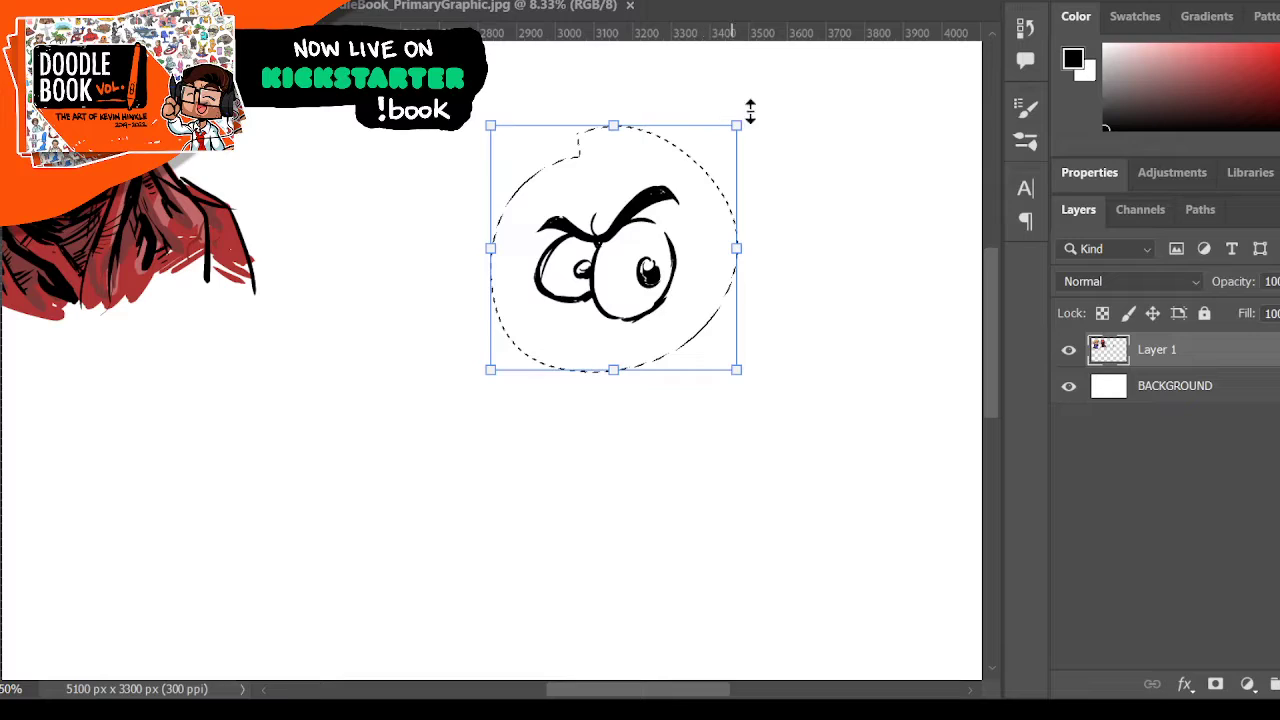
left_click_drag(754, 117, 737, 93)
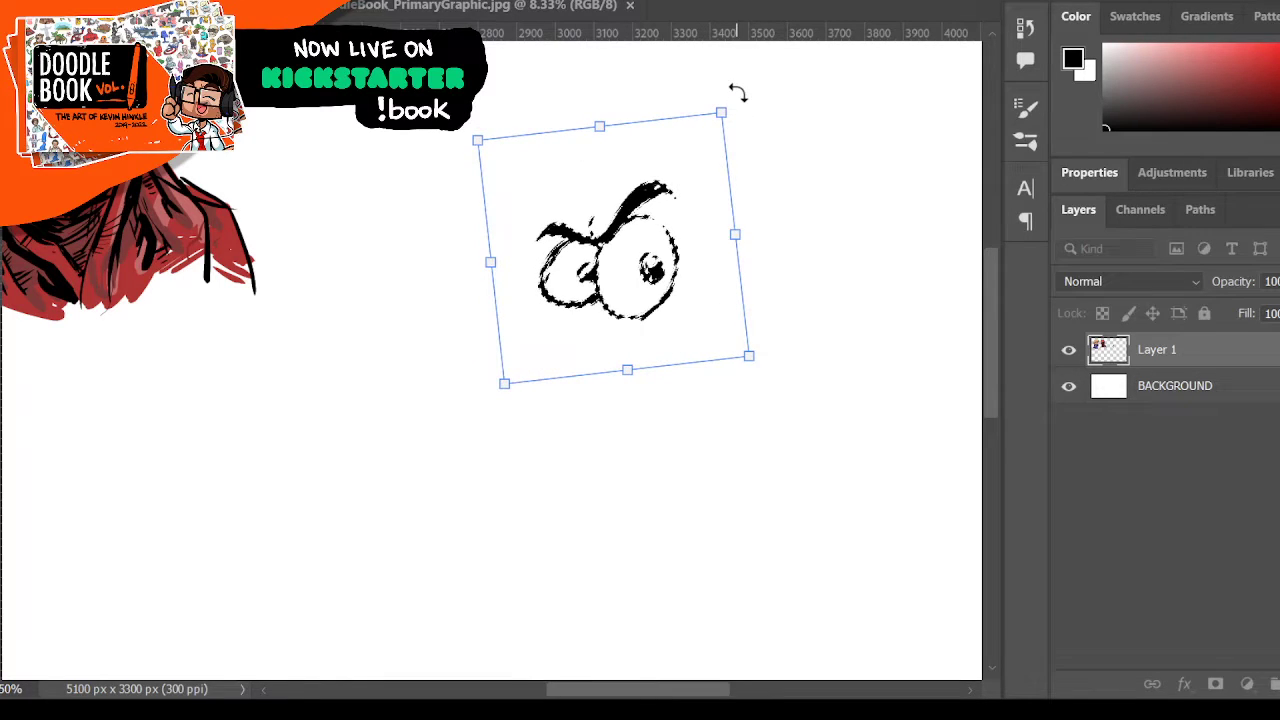
key("Return")
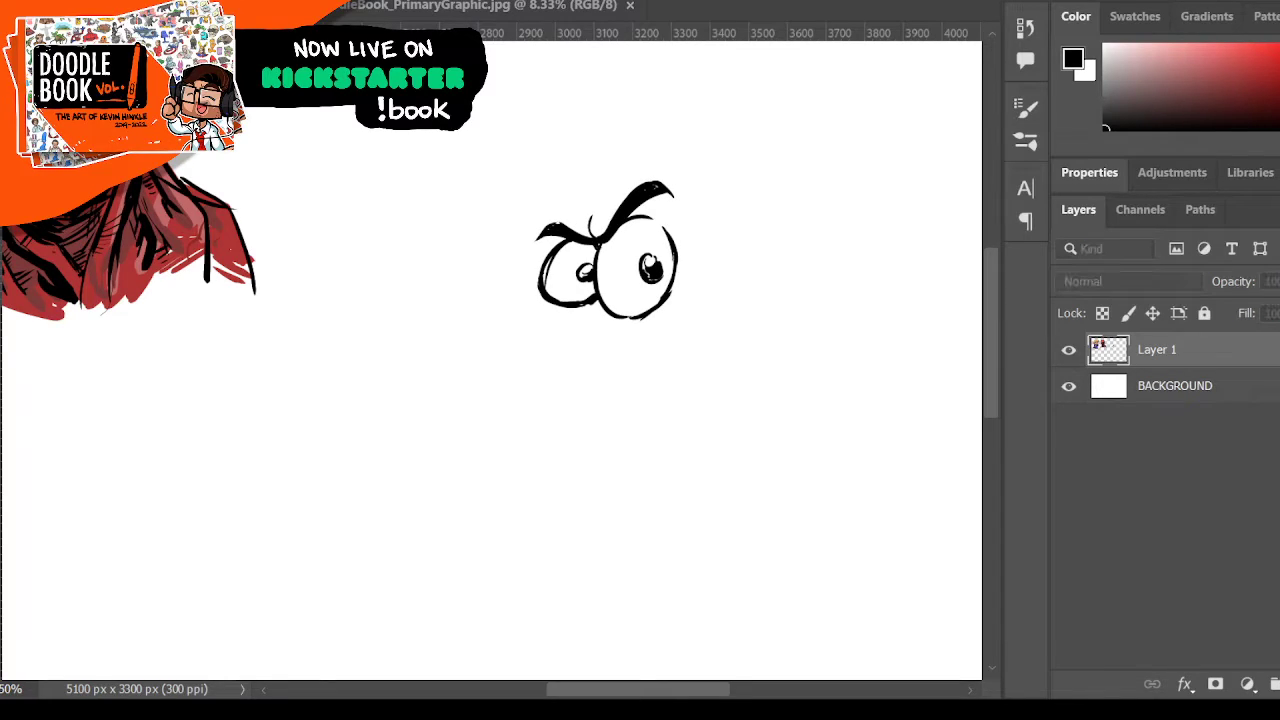
- Add a new layer and draw the head outline with a sloping face, long jaw, back of the head and a round ear
key("ctrl+shift+alt+n")
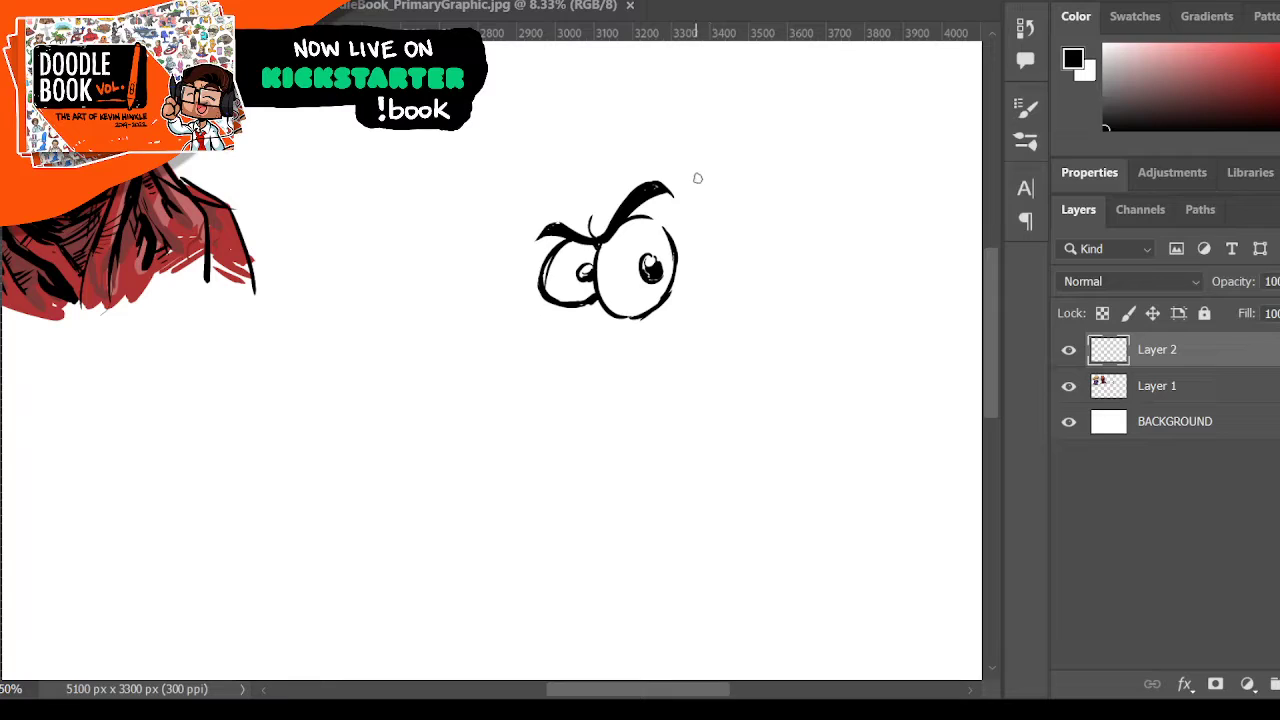
mouse_move(712, 170)
left_mouse_down()
mouse_move(690, 362)
mouse_move(770, 398)
left_mouse_up()
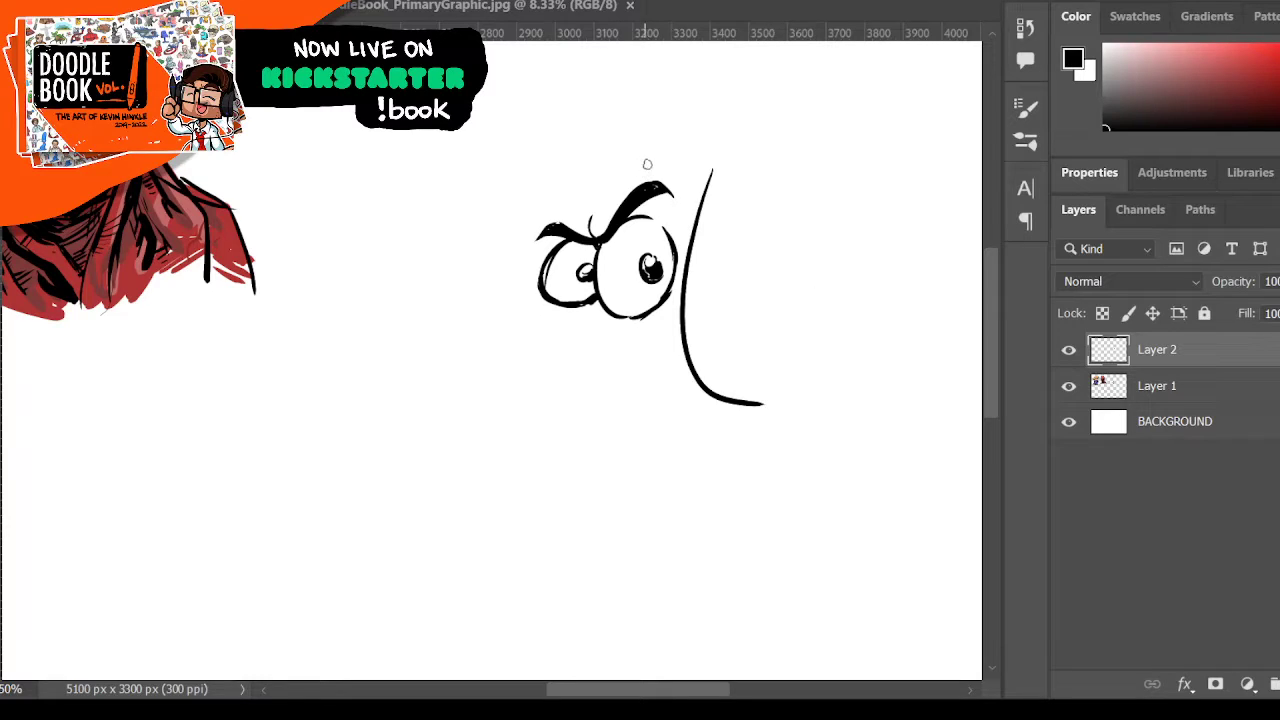
left_click_drag(640, 160, 515, 477)
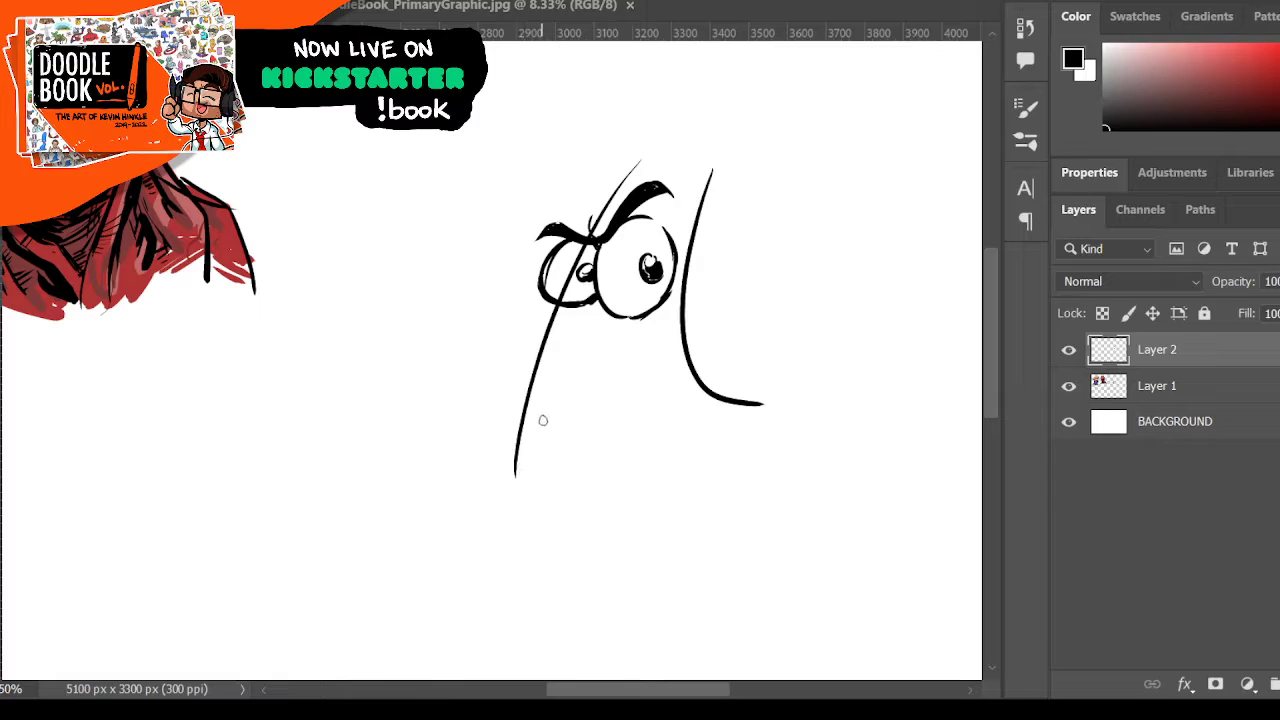
left_click_drag(535, 491, 753, 446)
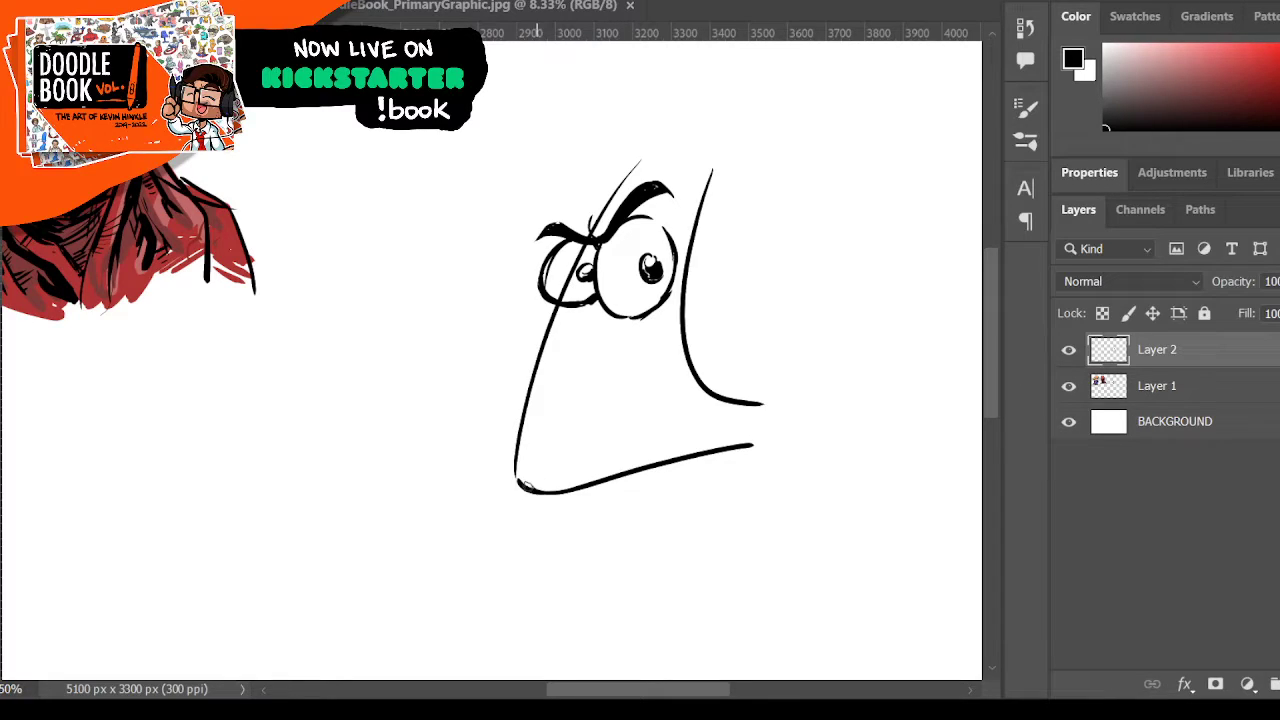
mouse_move(520, 482)
left_mouse_down()
mouse_move(556, 491)
mouse_move(617, 475)
left_mouse_up()
mouse_move(684, 318)
left_mouse_down()
mouse_move(715, 340)
mouse_move(726, 318)
mouse_move(690, 366)
left_mouse_up()
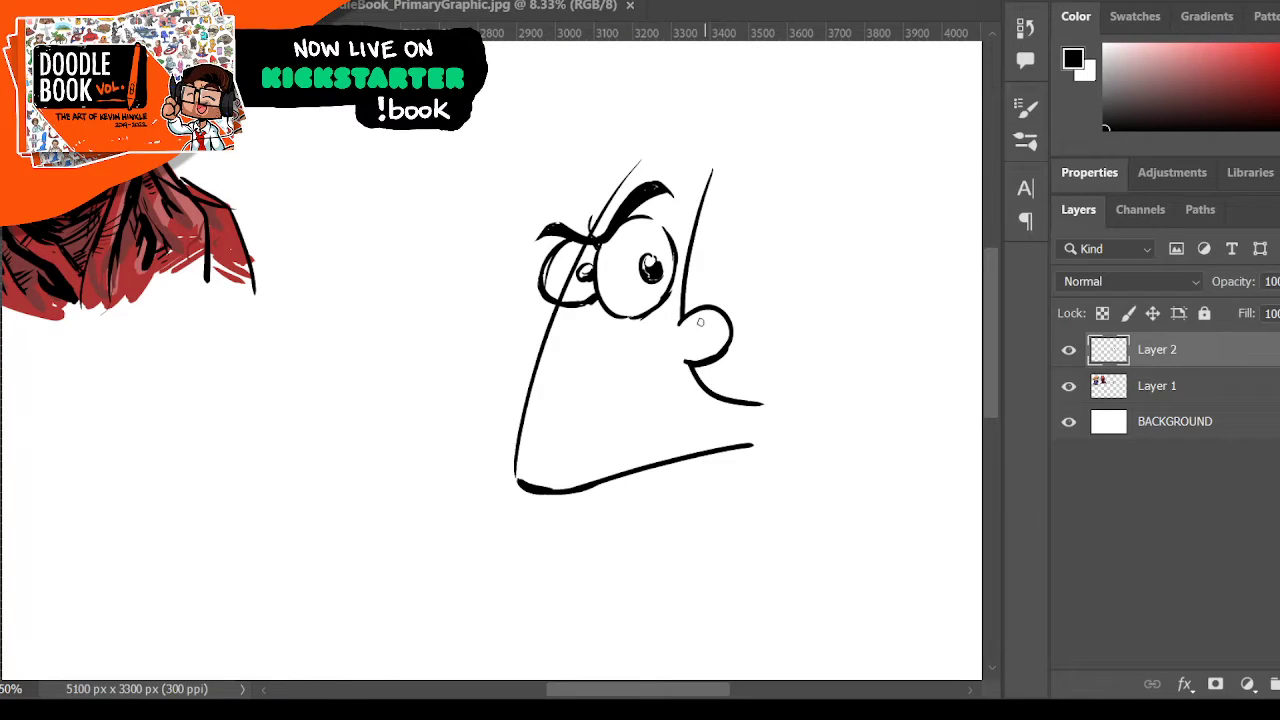
mouse_move(692, 328)
left_mouse_down()
mouse_move(712, 340)
mouse_move(690, 350)
left_mouse_up()
- Erase the parts of the face outline that cross the far eye and the mouth area
left_click(1066, 351)
left_click(1066, 351)
left_click(1067, 352)
left_click(1067, 352)
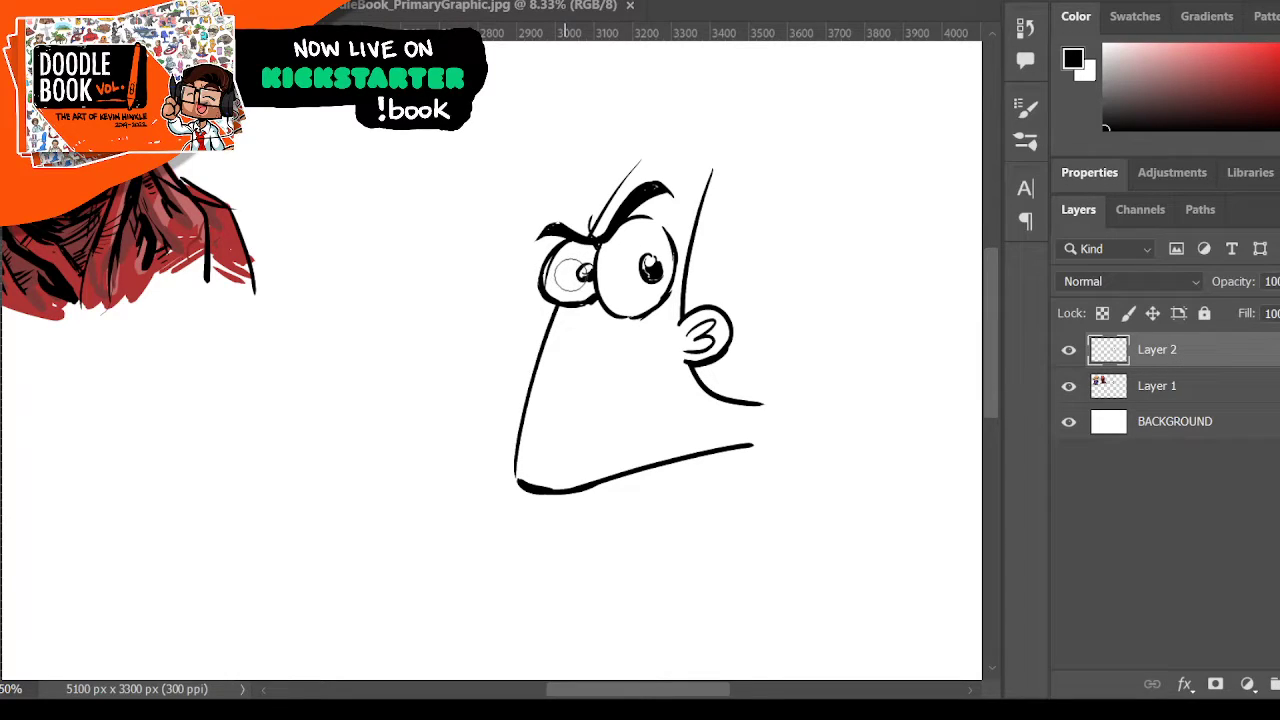
key("b")
key("e")
mouse_move(537, 391)
left_mouse_down()
mouse_move(551, 371)
mouse_move(546, 394)
left_mouse_up()
- Draw a wide open mouth with a curved upper lip, a lower lip and a cheek-side corner reaching toward the ear
key("bracketleft")
key("bracketleft")
key("bracketleft")
mouse_move(535, 370)
left_mouse_down()
mouse_move(566, 379)
mouse_move(650, 342)
left_mouse_up()
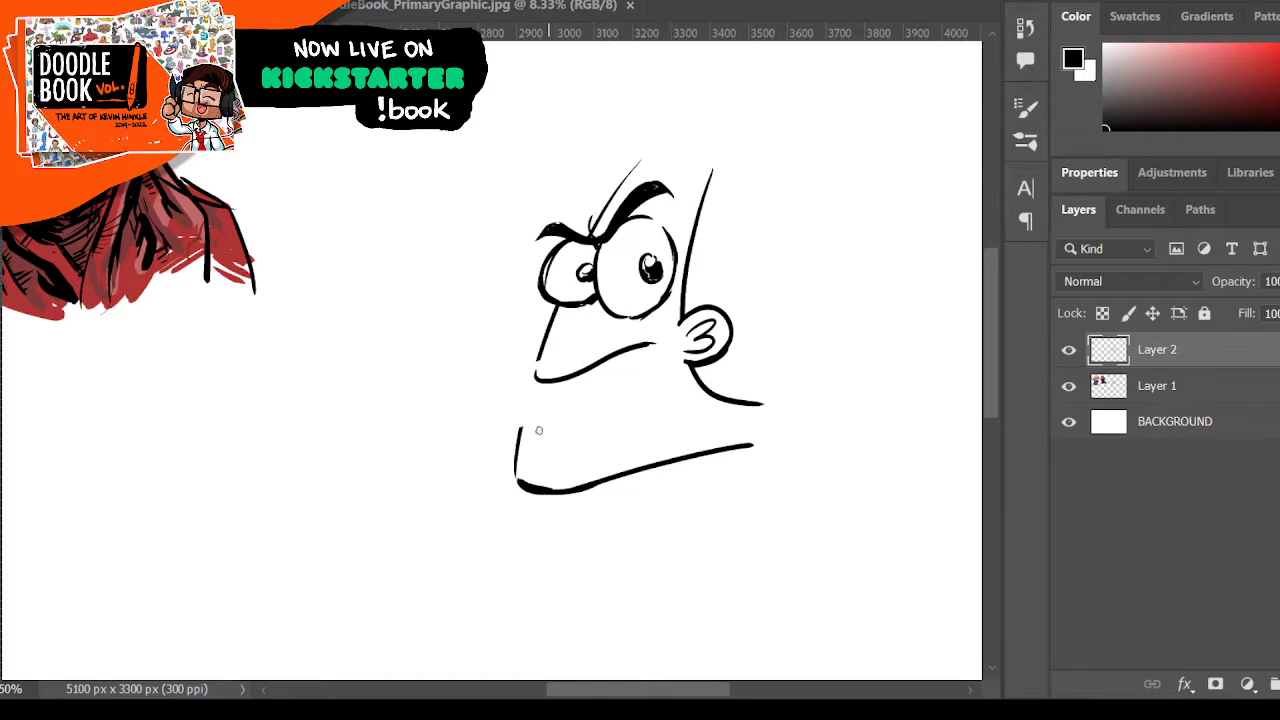
left_click_drag(513, 427, 643, 414)
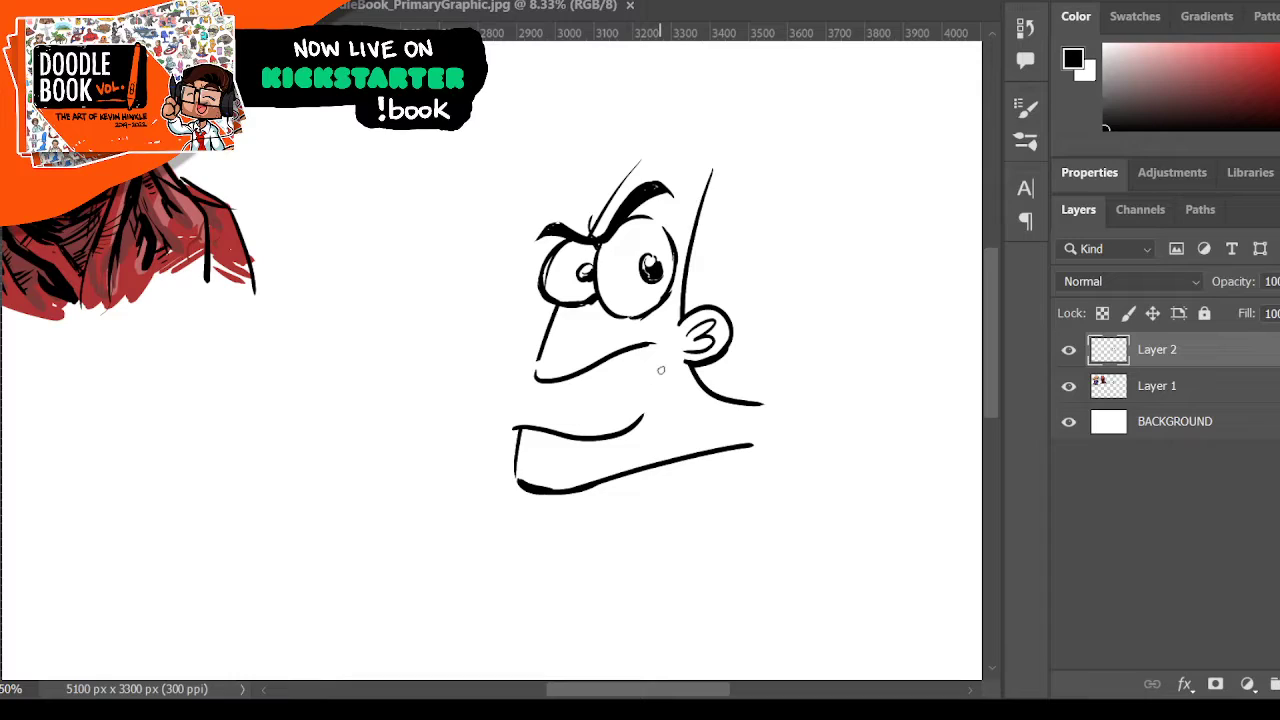
left_click_drag(636, 424, 672, 349)
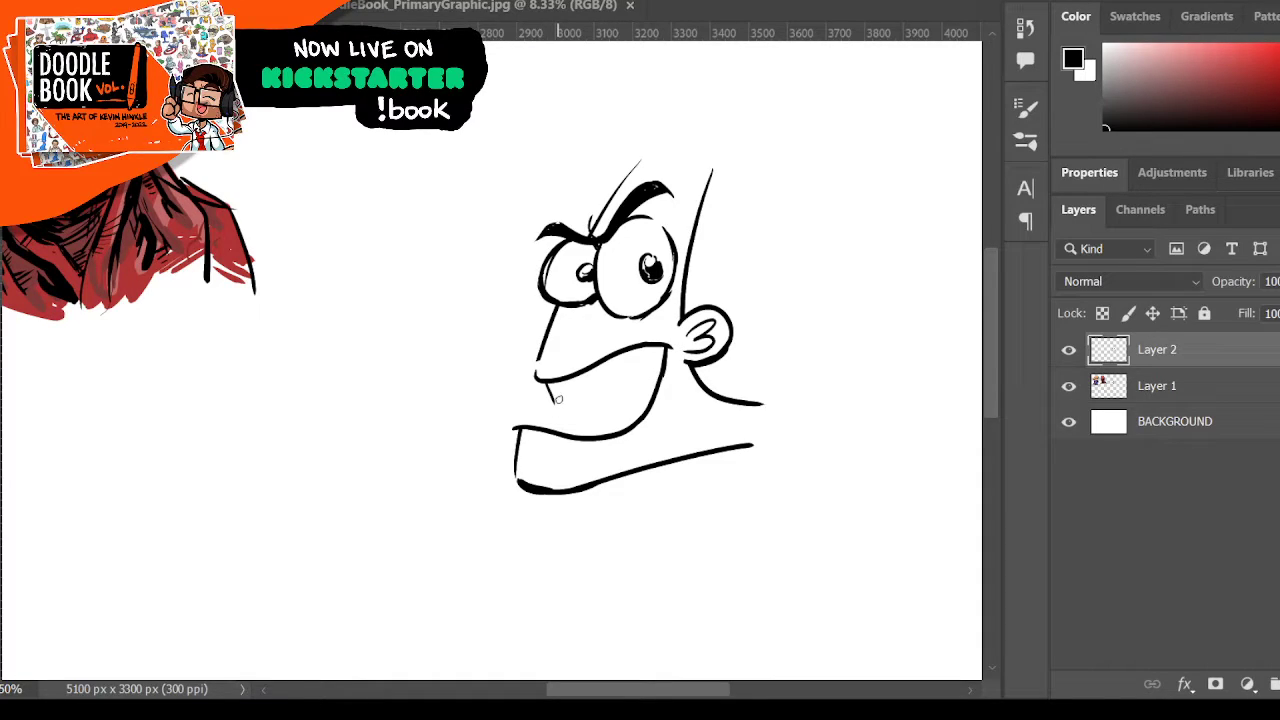
- Erase the front of the chin and the rounded corner of the jaw outline
key("e")
left_click_drag(523, 451, 520, 448)
key("b")
left_click_drag(514, 480, 568, 488)
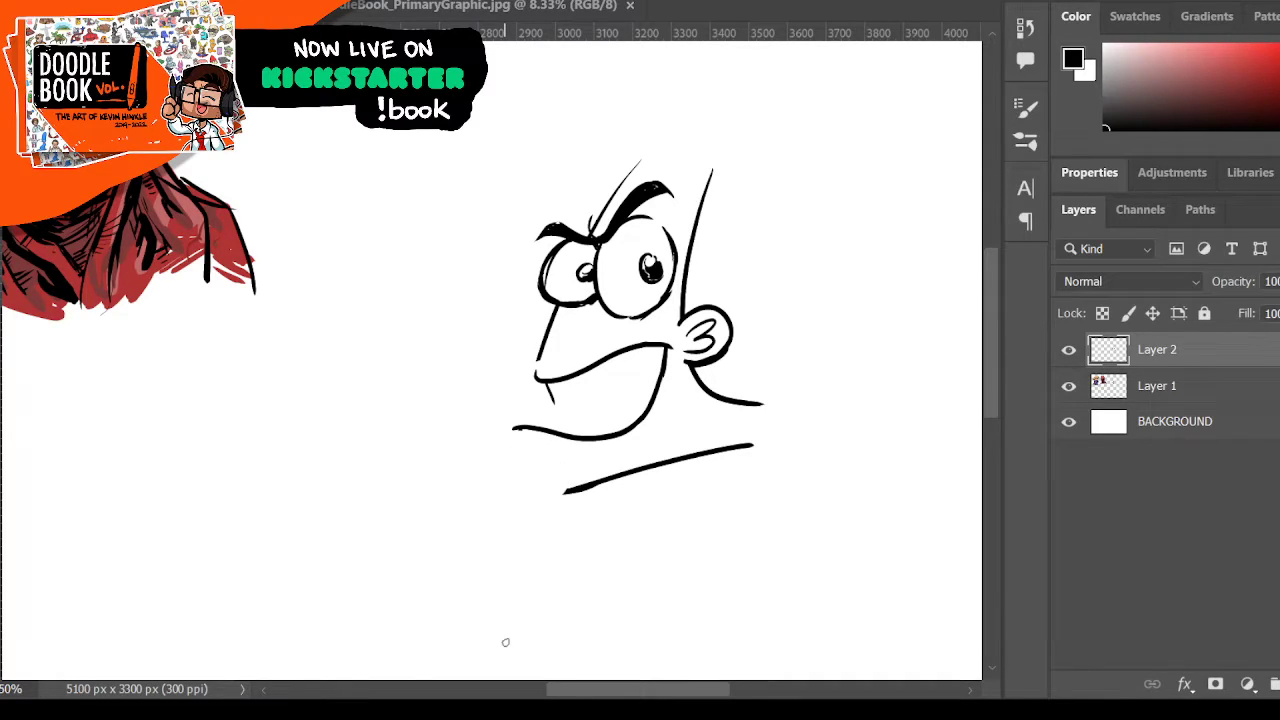
- Draw the protruding chin and lower lip, and add upper and lower teeth with dividing lines inside the open mouth
mouse_move(516, 430)
left_mouse_down()
mouse_move(501, 491)
mouse_move(527, 502)
mouse_move(589, 489)
mouse_move(537, 504)
left_mouse_up()
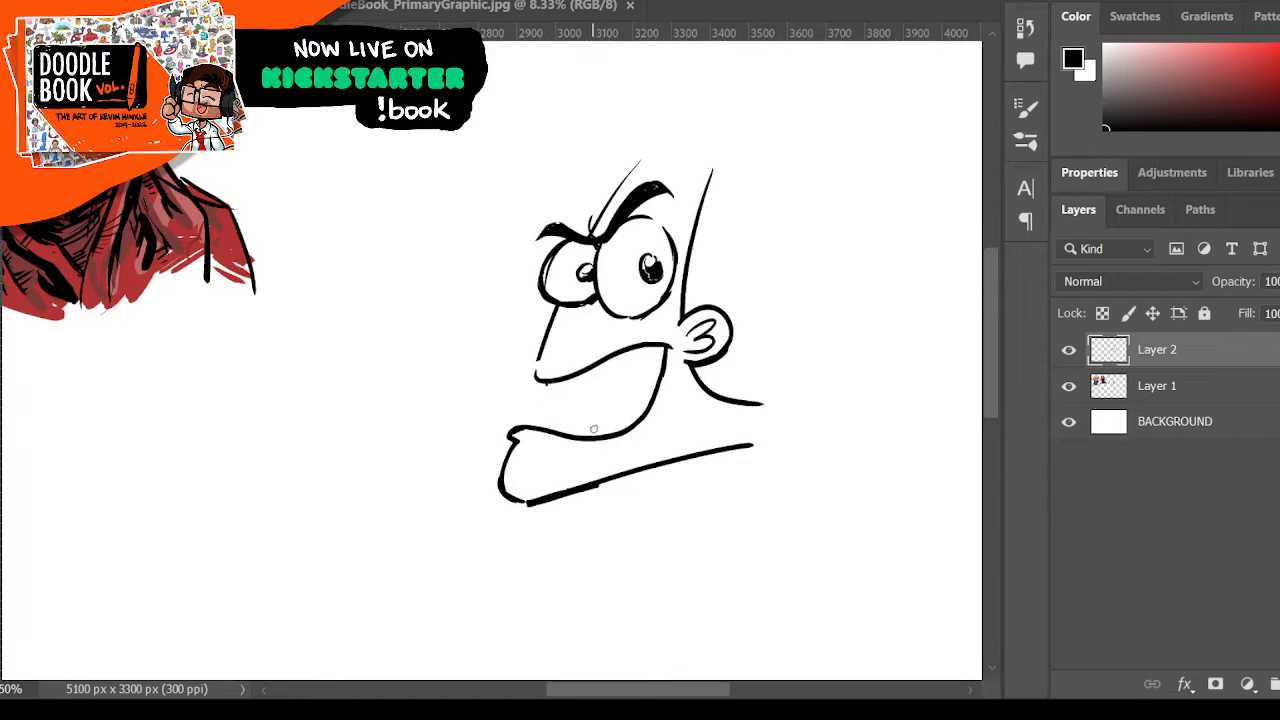
left_click_drag(555, 381, 558, 404)
left_click_drag(557, 410, 642, 386)
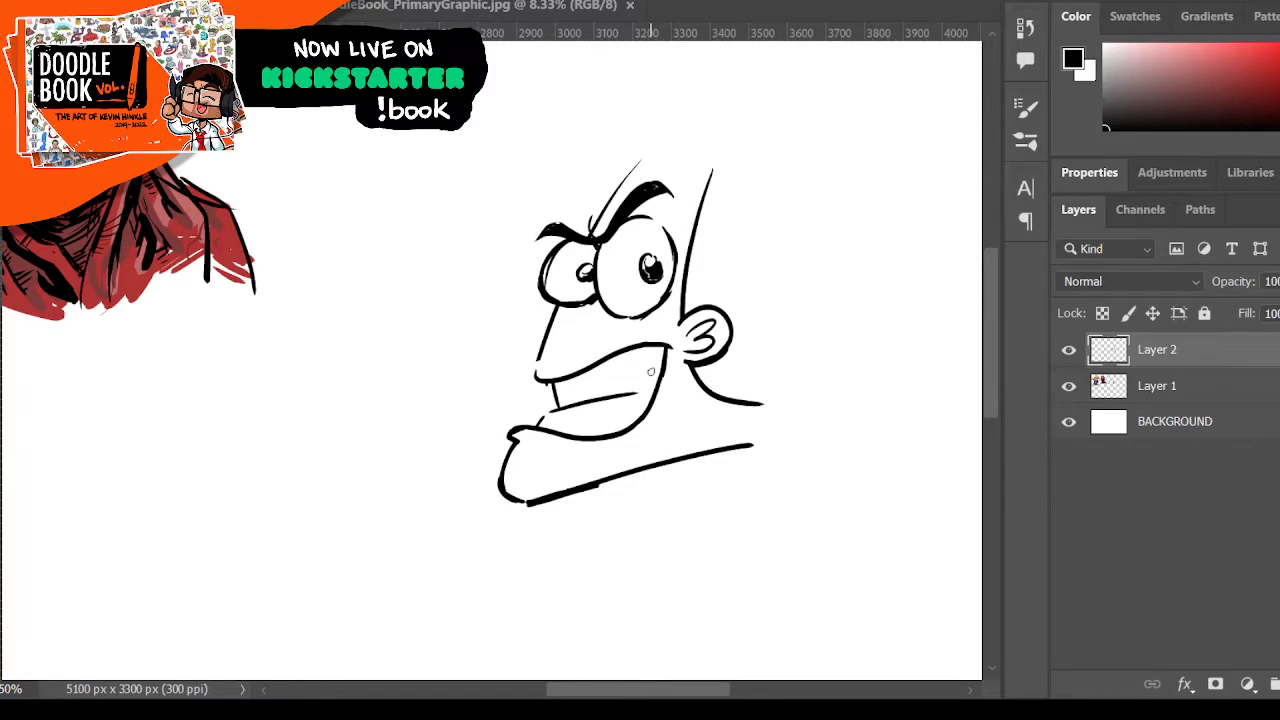
left_click_drag(661, 349, 646, 392)
left_click_drag(660, 347, 645, 402)
left_click_drag(566, 408, 566, 440)
left_click_drag(622, 348, 618, 392)
- Erase the straight face slope below the far eye and replace it with a long pointed nose above a rounded upper lip
key("e")
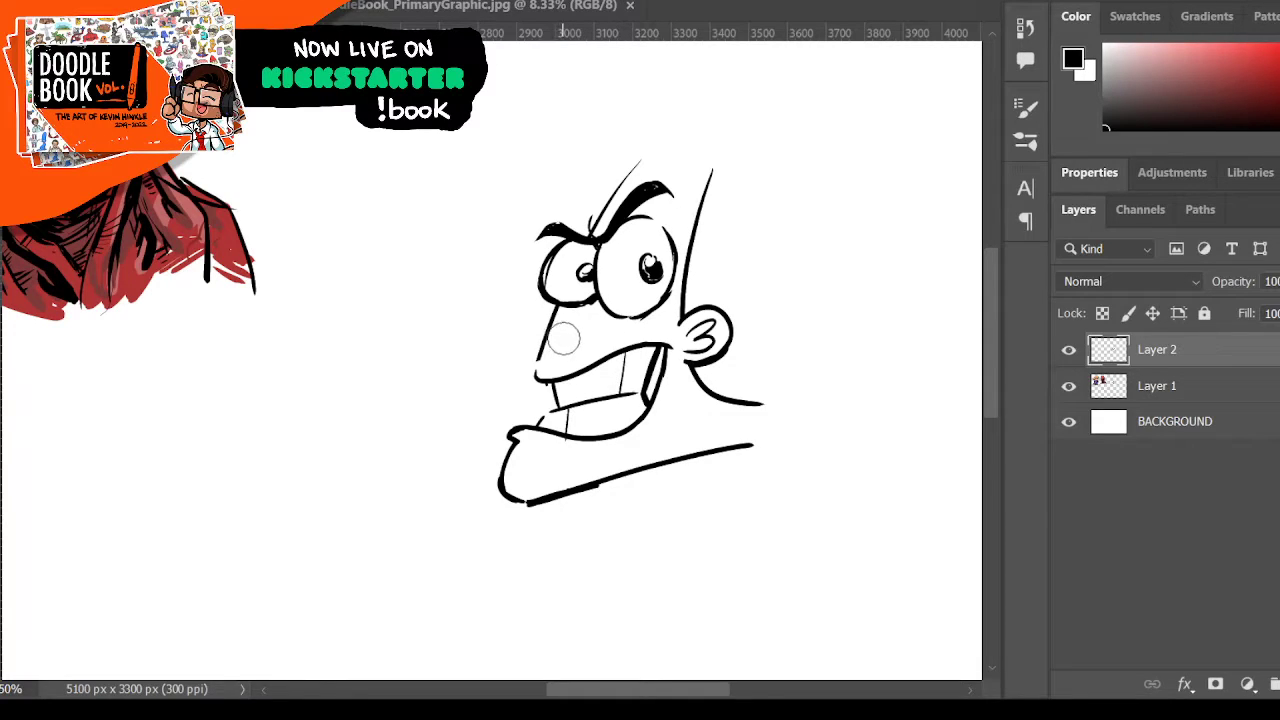
left_click_drag(564, 327, 529, 346)
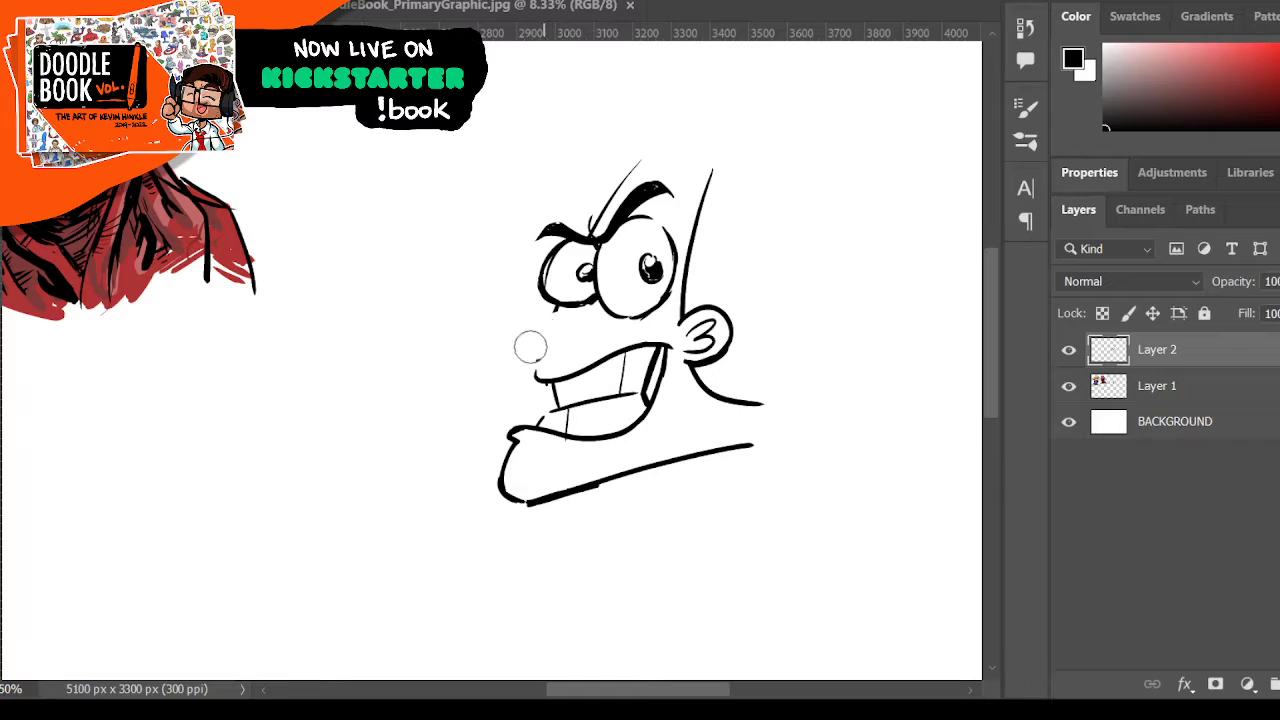
key("b")
mouse_move(588, 310)
left_mouse_down()
mouse_move(484, 342)
mouse_move(460, 379)
mouse_move(600, 342)
left_mouse_up()
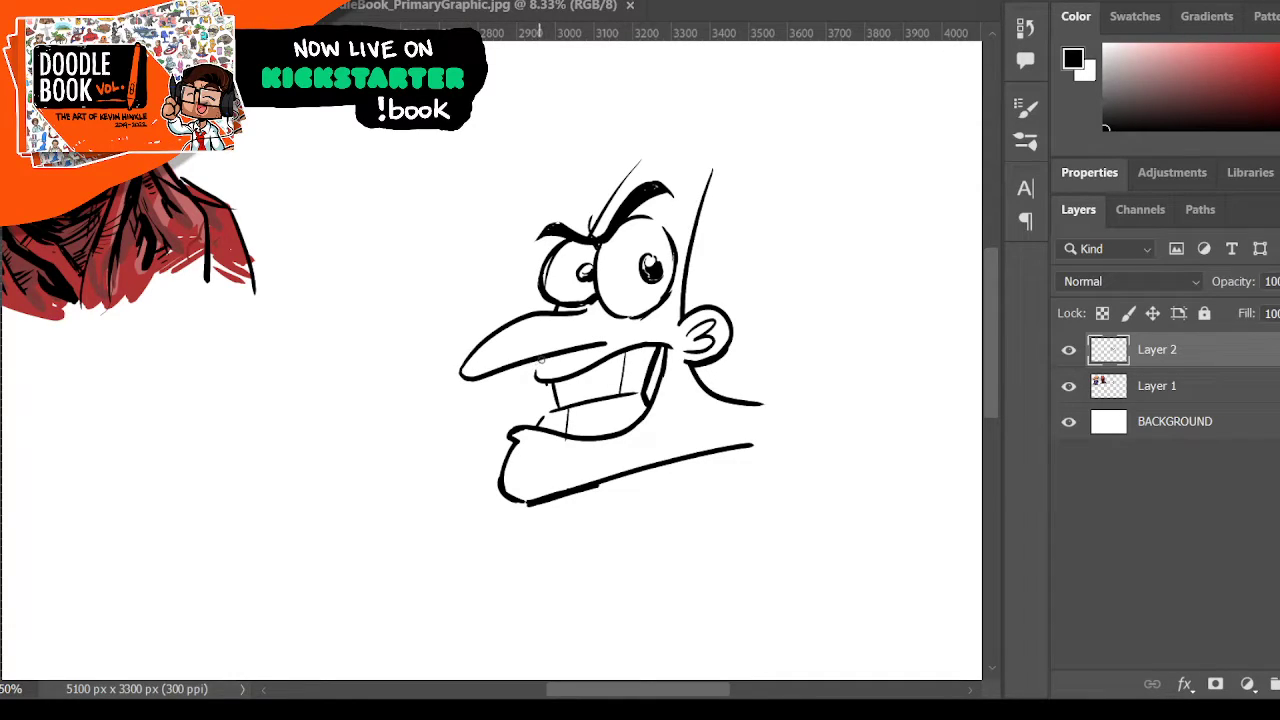
left_click_drag(536, 359, 541, 382)
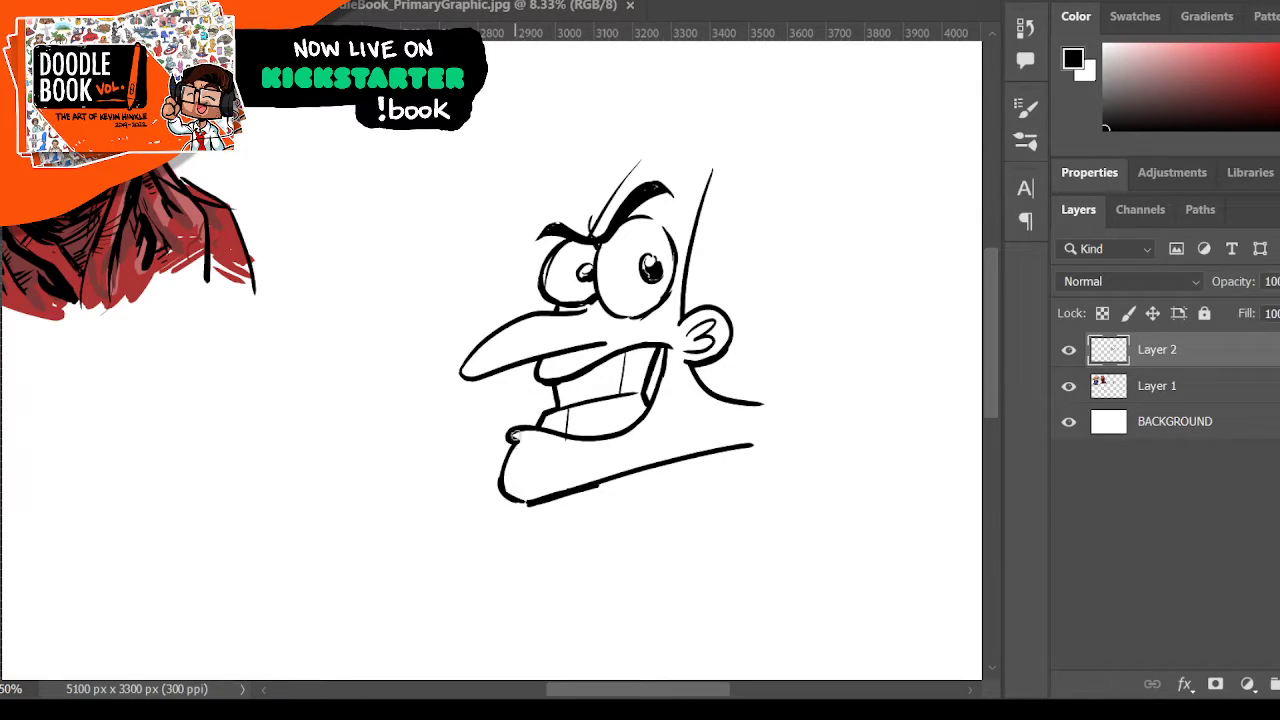
- Thicken the outlines of the chin, the sloping forehead and the underside of the jaw
mouse_move(514, 434)
left_mouse_down()
mouse_move(510, 499)
mouse_move(503, 489)
mouse_move(546, 500)
left_mouse_up()
left_click_drag(588, 240, 648, 150)
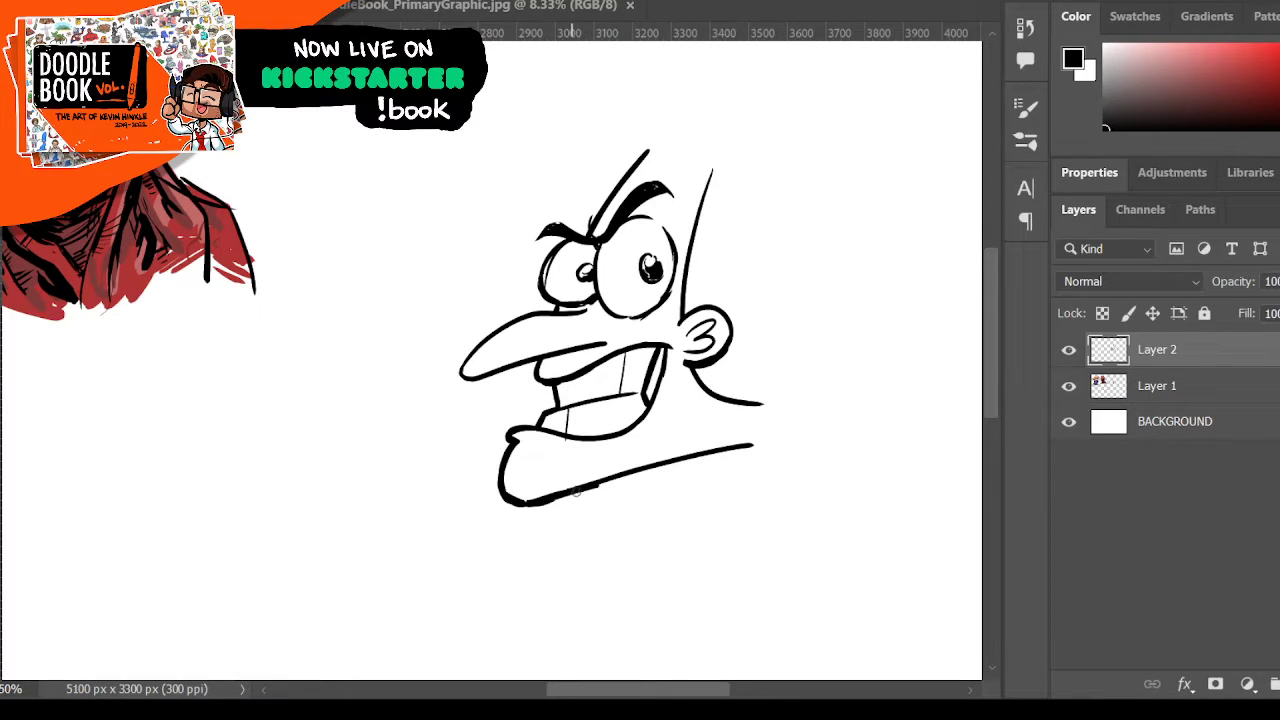
left_click_drag(556, 497, 752, 446)
- Draw the hairline across the top of the head with front and rear locks, and thicken the back of the head
left_click_drag(691, 157, 729, 207)
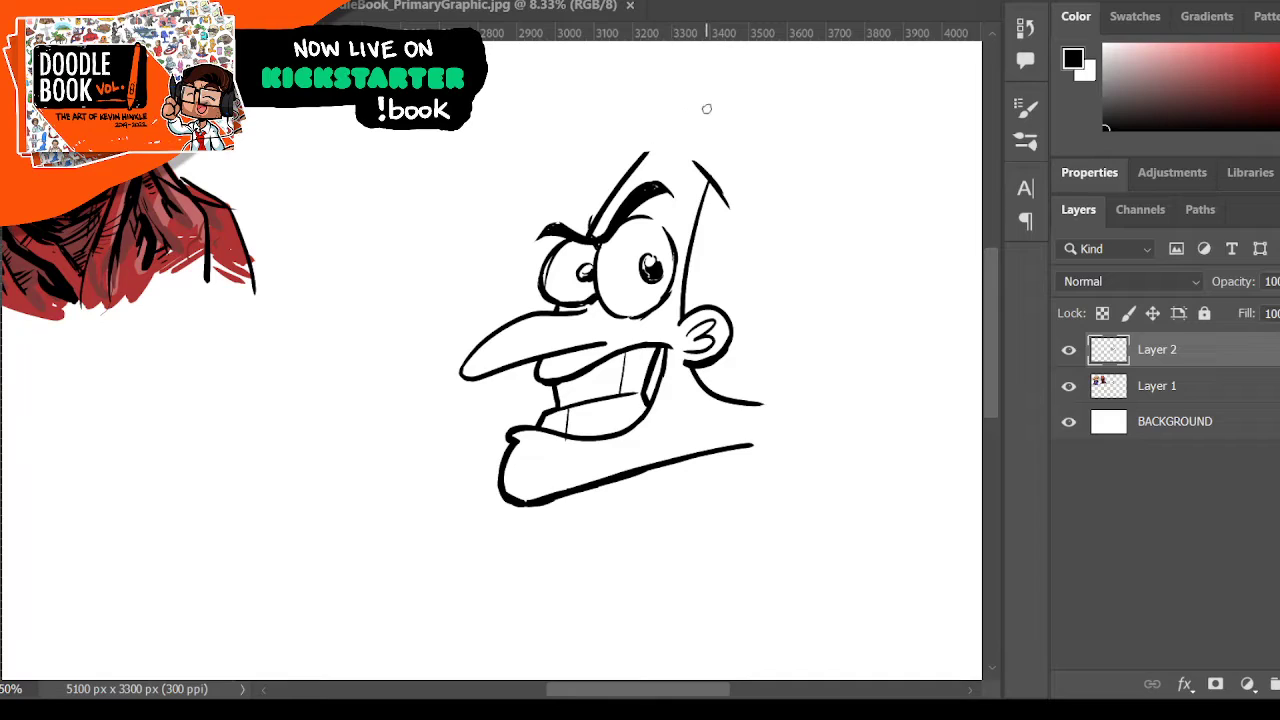
mouse_move(597, 163)
left_mouse_down()
mouse_move(697, 154)
mouse_move(746, 214)
left_mouse_up()
key("e")
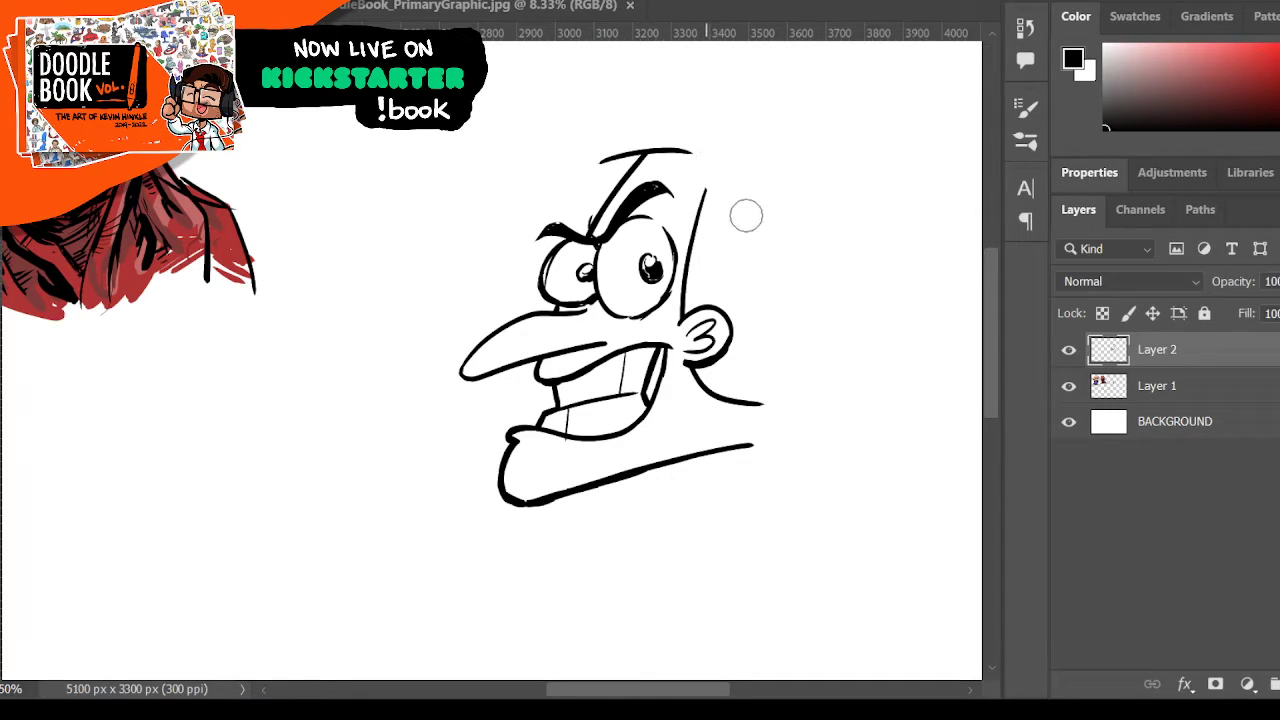
key("b")
left_click_drag(697, 157, 727, 222)
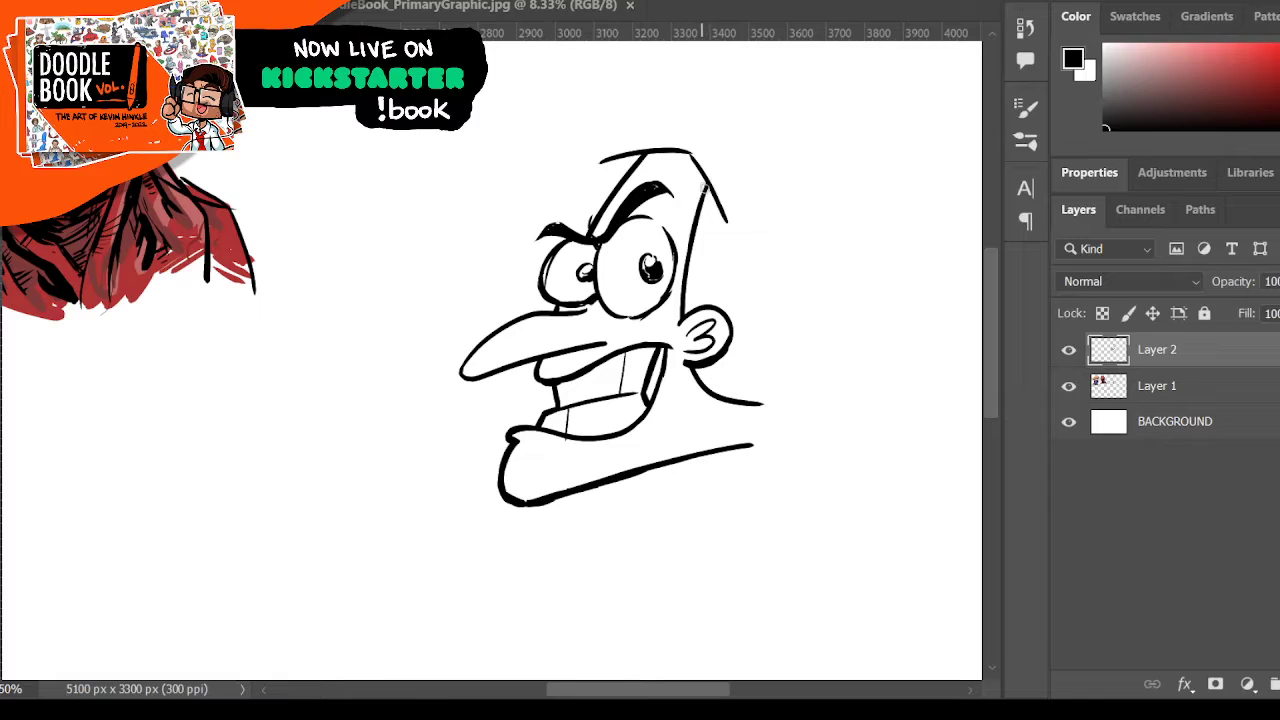
left_click_drag(704, 190, 682, 300)
mouse_move(594, 135)
left_mouse_down()
mouse_move(602, 174)
mouse_move(615, 130)
mouse_move(598, 133)
mouse_move(660, 127)
left_mouse_up()
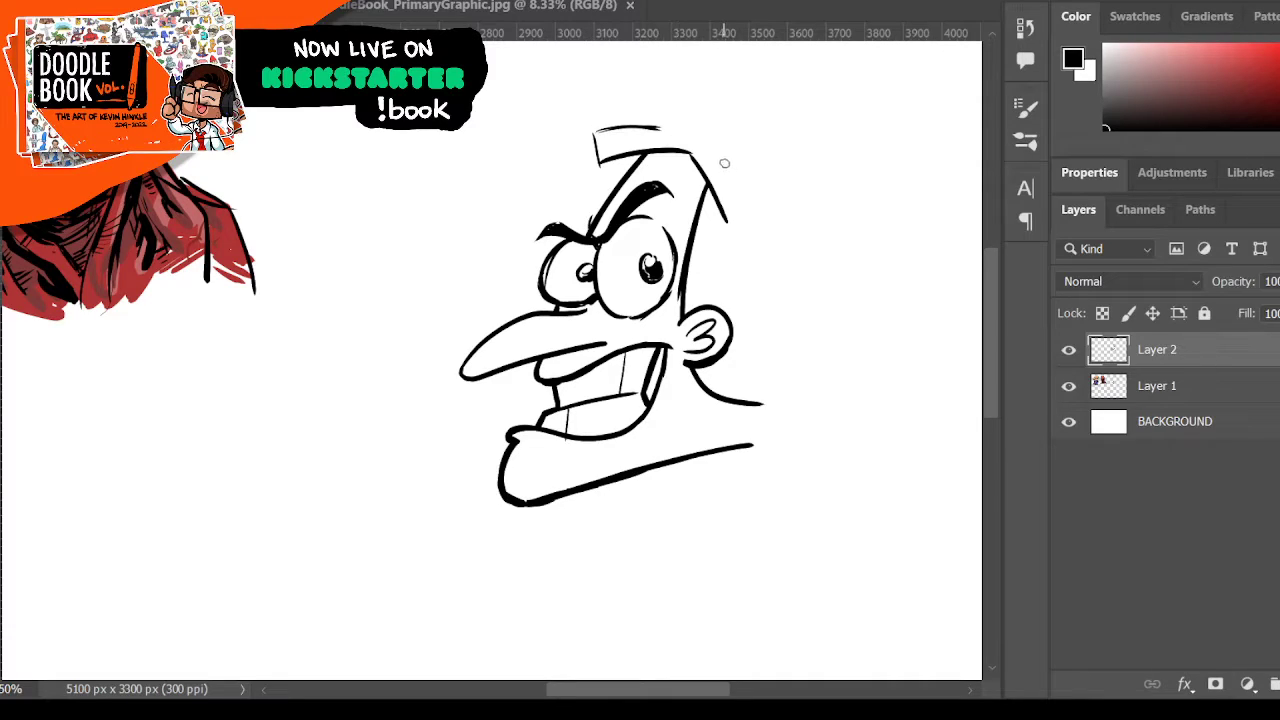
- Add pointed tips to the rear hair locks and draw another spiky lock above the front one
left_click_drag(723, 160, 744, 211)
left_click_drag(724, 162, 747, 204)
left_click_drag(722, 158, 766, 190)
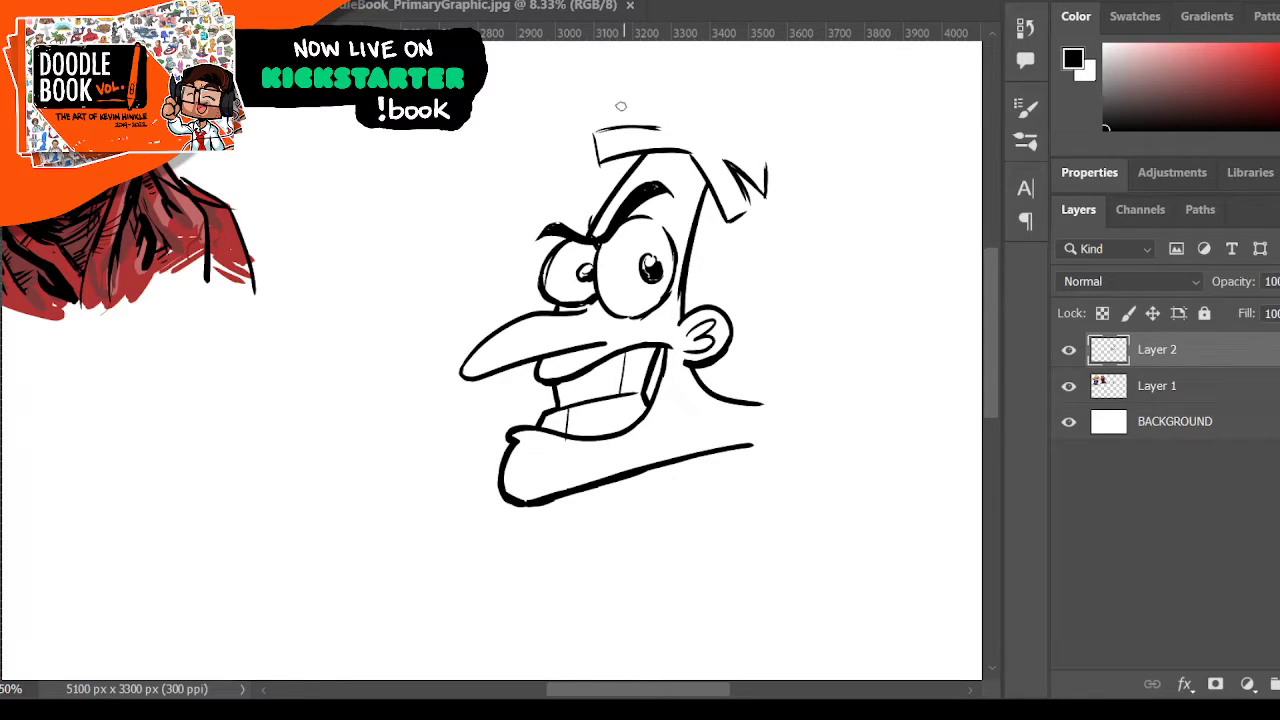
mouse_move(597, 112)
left_mouse_down()
mouse_move(636, 113)
mouse_move(628, 91)
mouse_move(603, 103)
mouse_move(662, 87)
mouse_move(650, 89)
mouse_move(683, 118)
left_mouse_up()
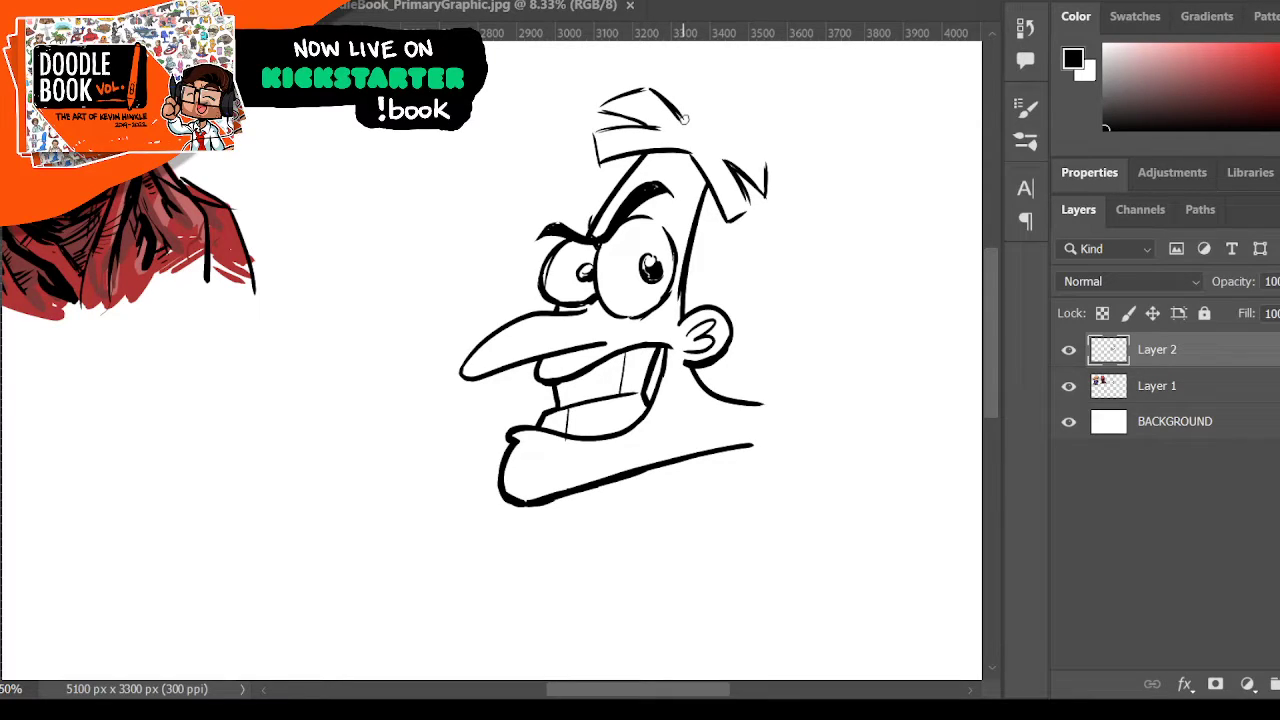
- Complete the spiky hair with a tall central tuft and short rear spikes, and thicken the lock outlines
scroll(833, 250, "up", 2)
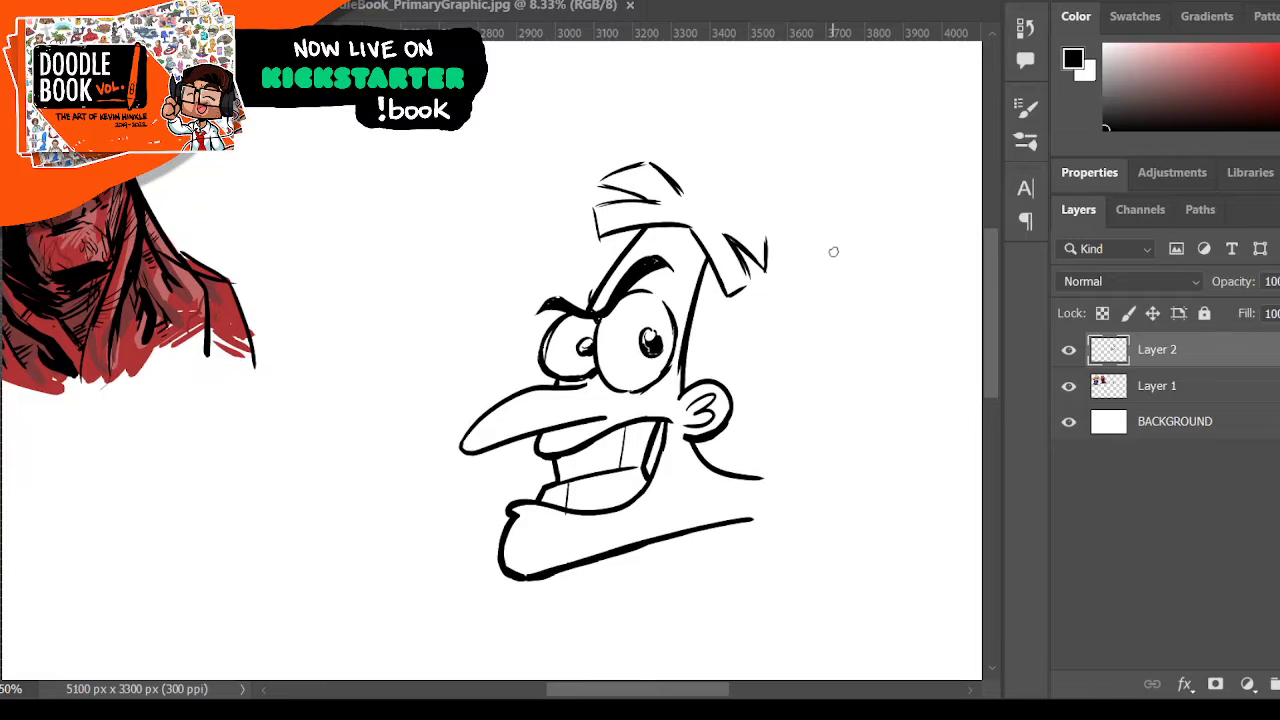
mouse_move(683, 193)
left_mouse_down()
mouse_move(672, 131)
mouse_move(702, 130)
mouse_move(710, 192)
left_mouse_up()
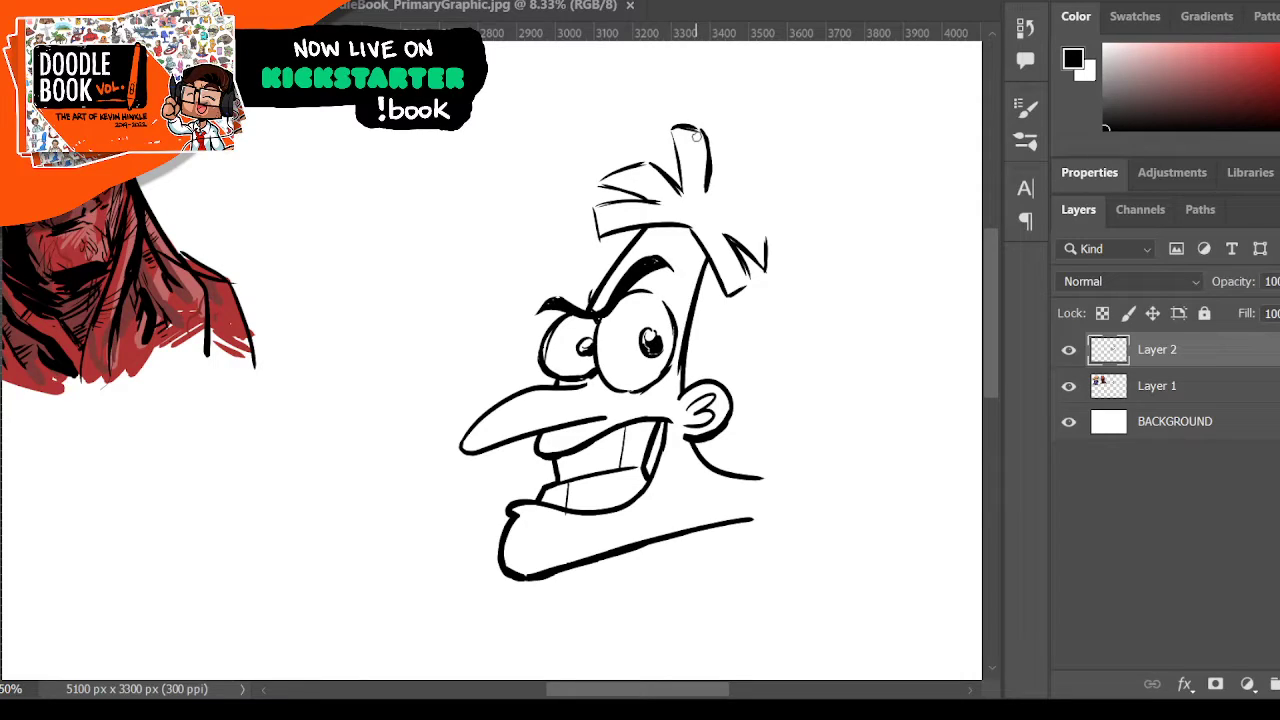
mouse_move(604, 182)
left_mouse_down()
mouse_move(646, 157)
mouse_move(680, 190)
mouse_move(637, 194)
mouse_move(650, 198)
mouse_move(598, 237)
mouse_move(688, 225)
mouse_move(730, 294)
mouse_move(752, 284)
left_mouse_up()
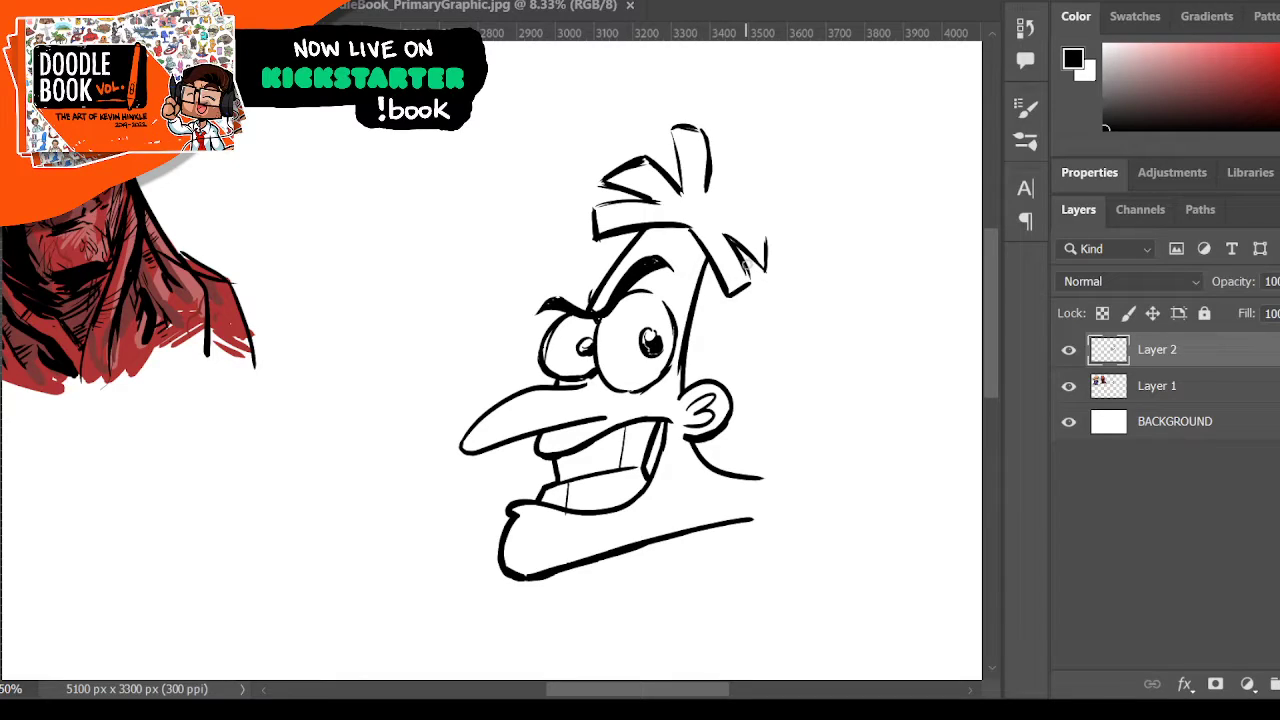
mouse_move(706, 194)
left_mouse_down()
mouse_move(754, 174)
mouse_move(720, 196)
mouse_move(766, 214)
mouse_move(764, 269)
left_mouse_up()
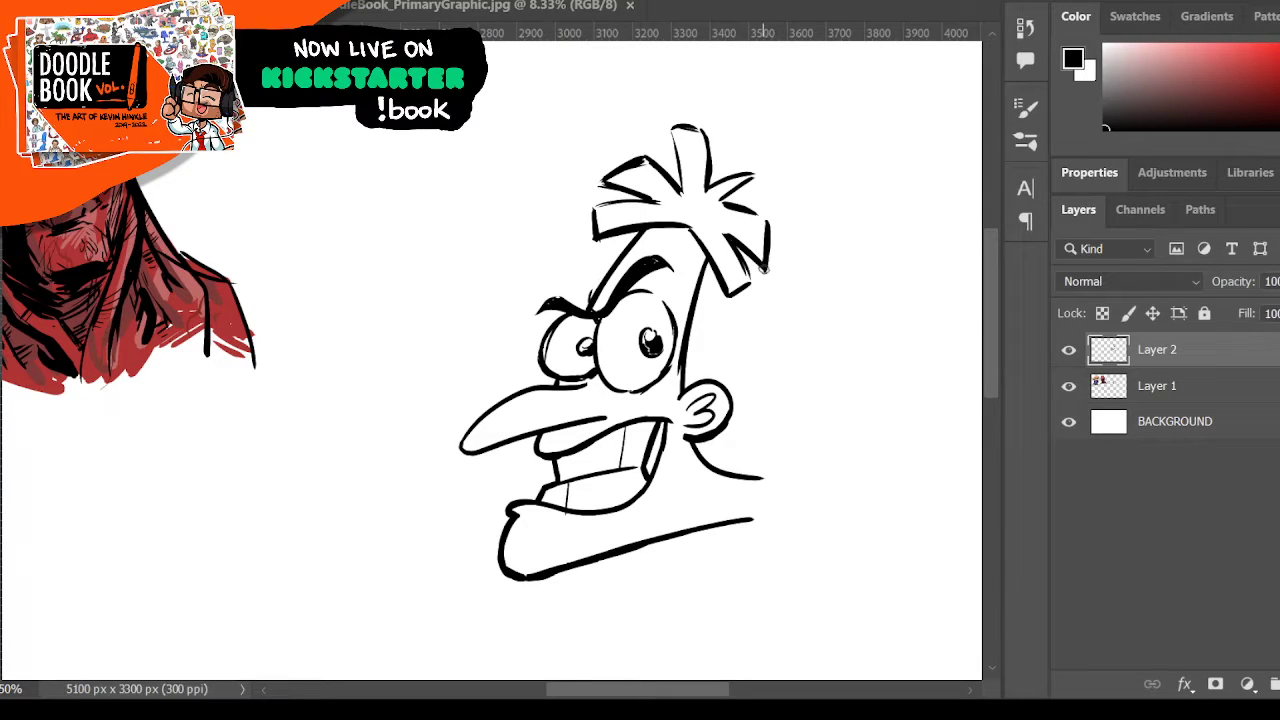
mouse_move(745, 207)
left_mouse_down()
mouse_move(767, 219)
mouse_move(754, 173)
left_mouse_up()
- Check the sketch with Layer 2 hidden and shown, and redraw the forehead line from the brow up to the hair
left_click(1067, 352)
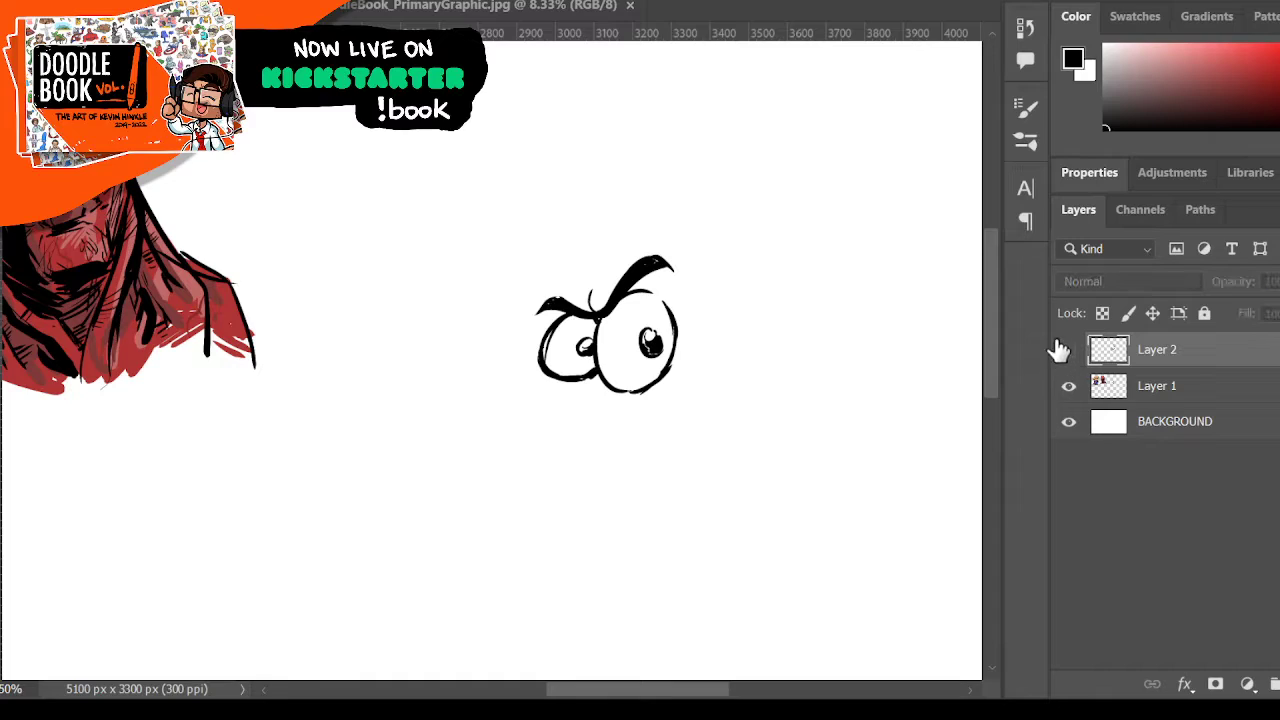
left_click(1068, 350)
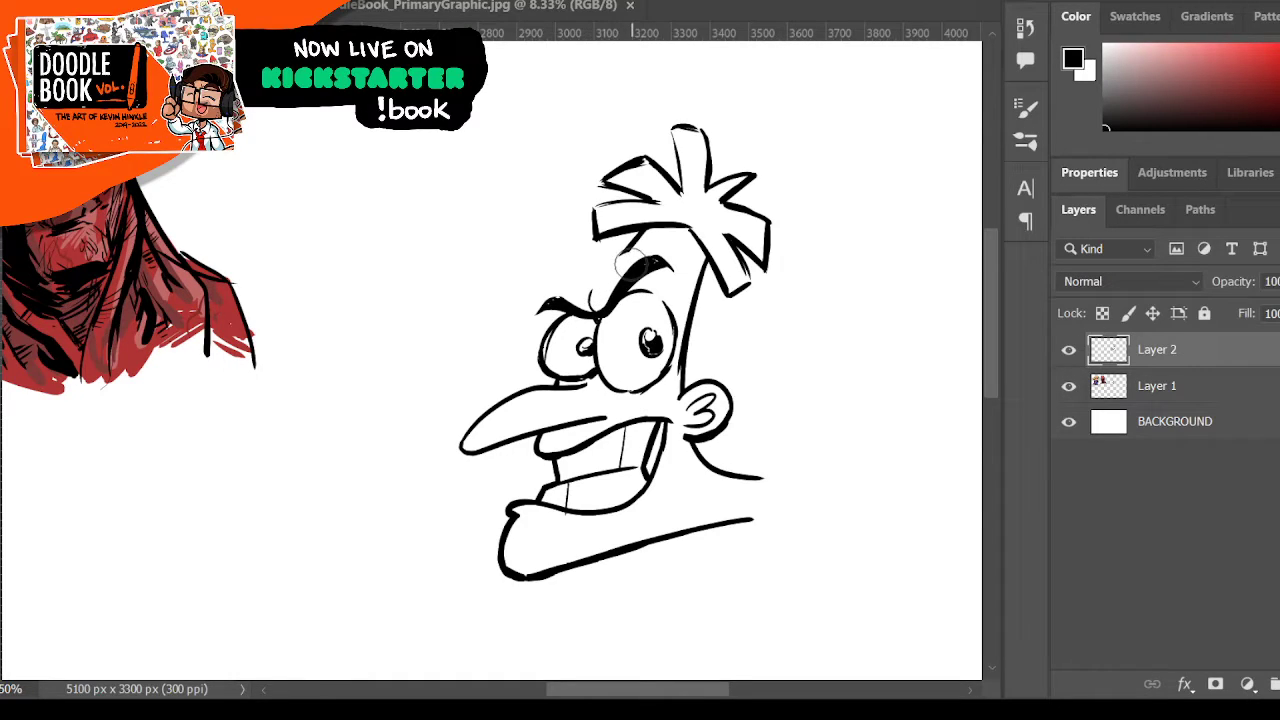
key("b")
left_click_drag(588, 311, 652, 227)
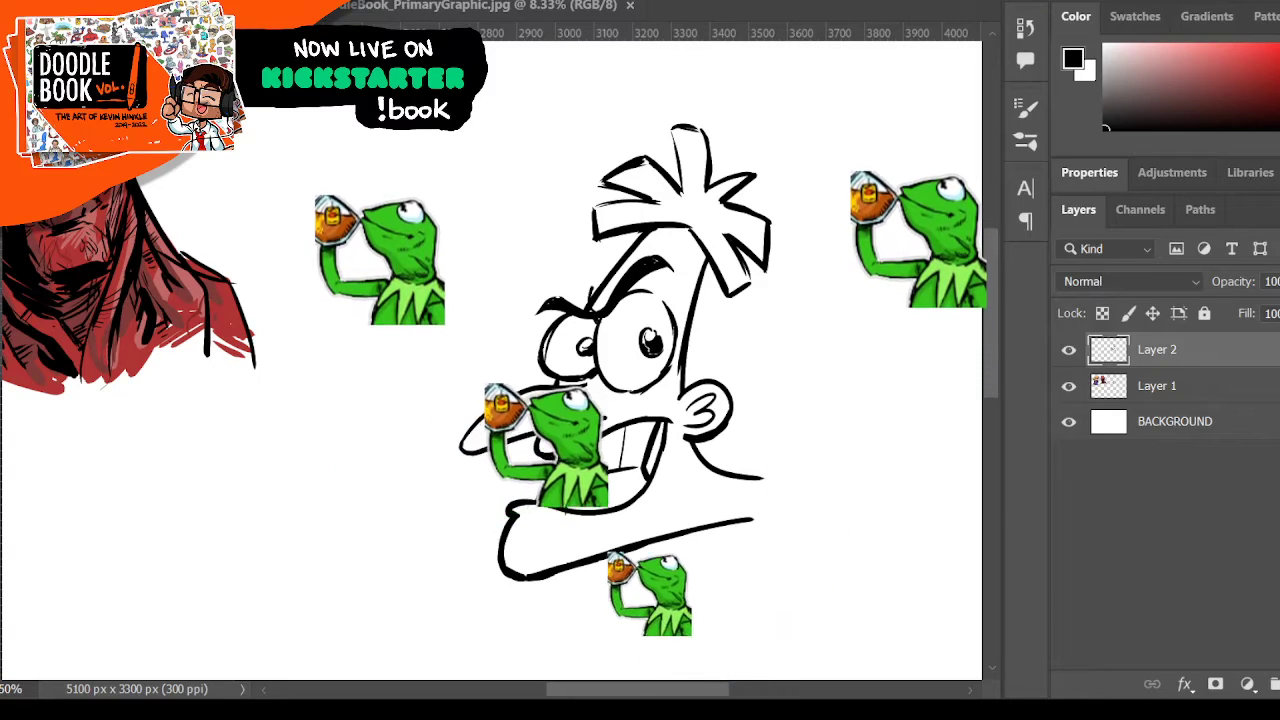
- Close off the end of the neck behind the jaw and draw curved collar edges above and below it
scroll(891, 360, "down", 3)
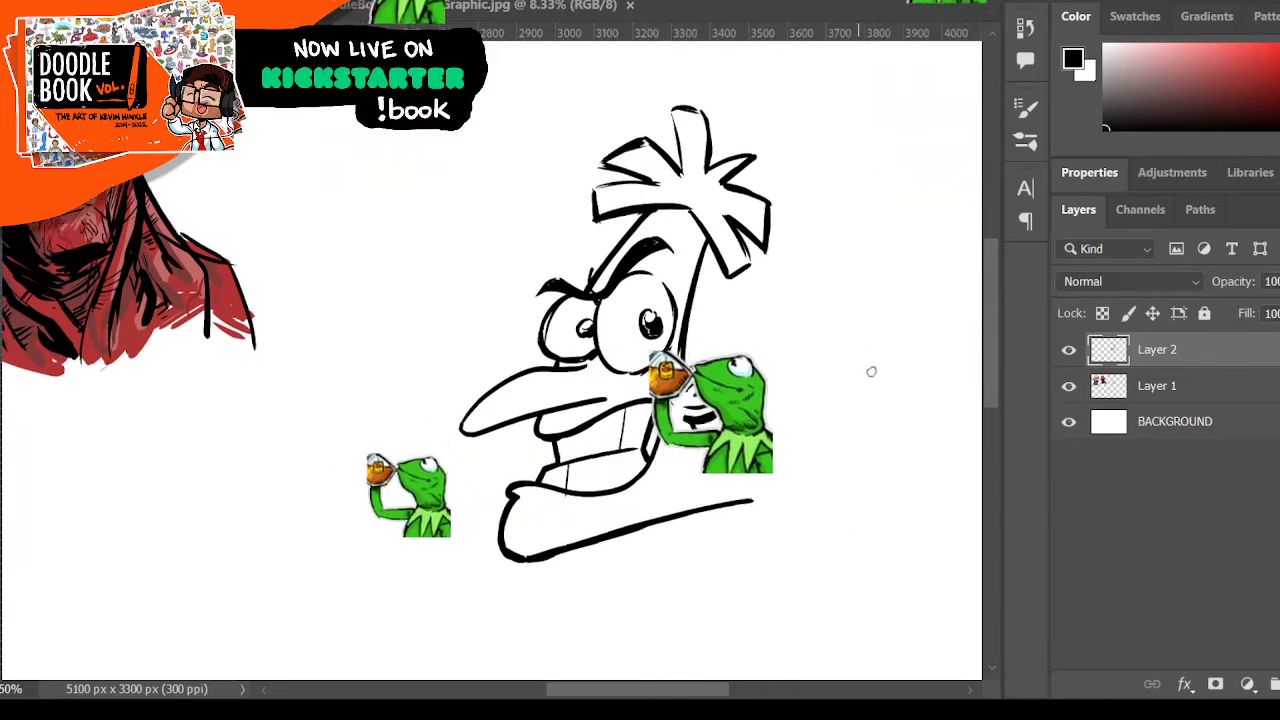
scroll(720, 678, "right", 5)
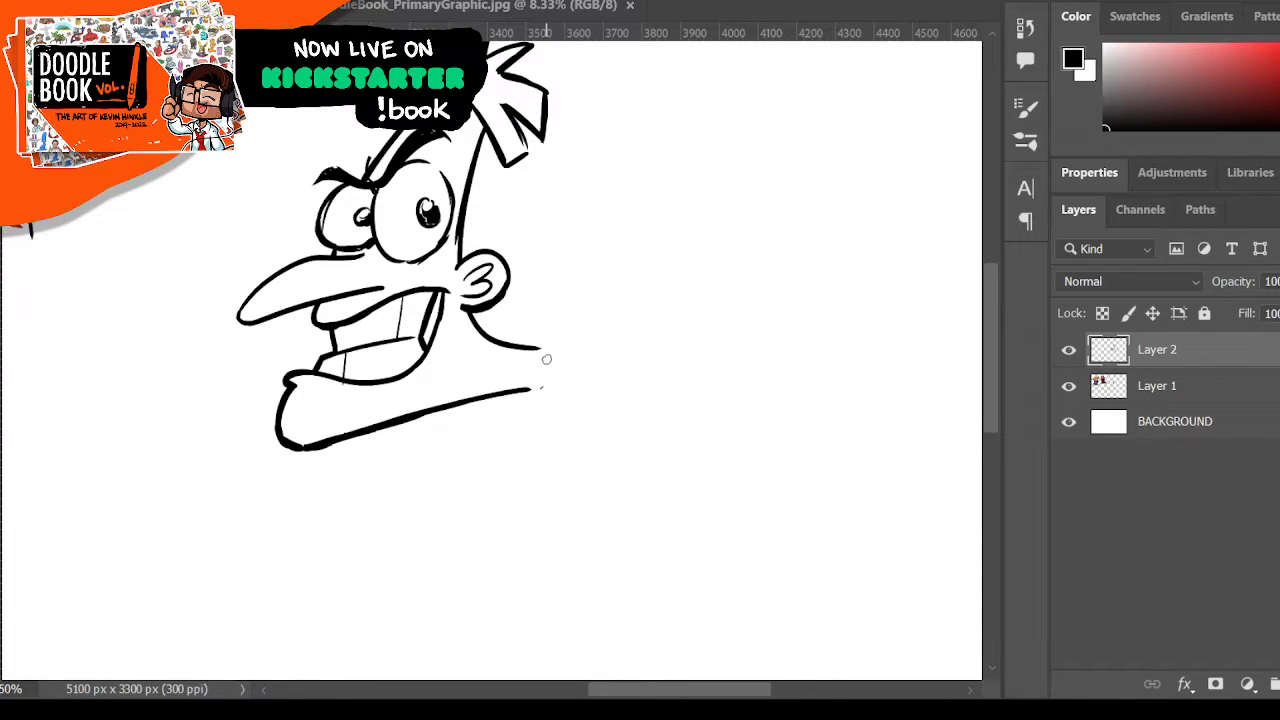
mouse_move(536, 389)
left_mouse_down()
mouse_move(551, 373)
mouse_move(530, 404)
mouse_move(541, 408)
left_mouse_up()
mouse_move(523, 345)
left_mouse_down()
mouse_move(553, 332)
mouse_move(568, 346)
left_mouse_up()
scroll(586, 412, "down", 1)
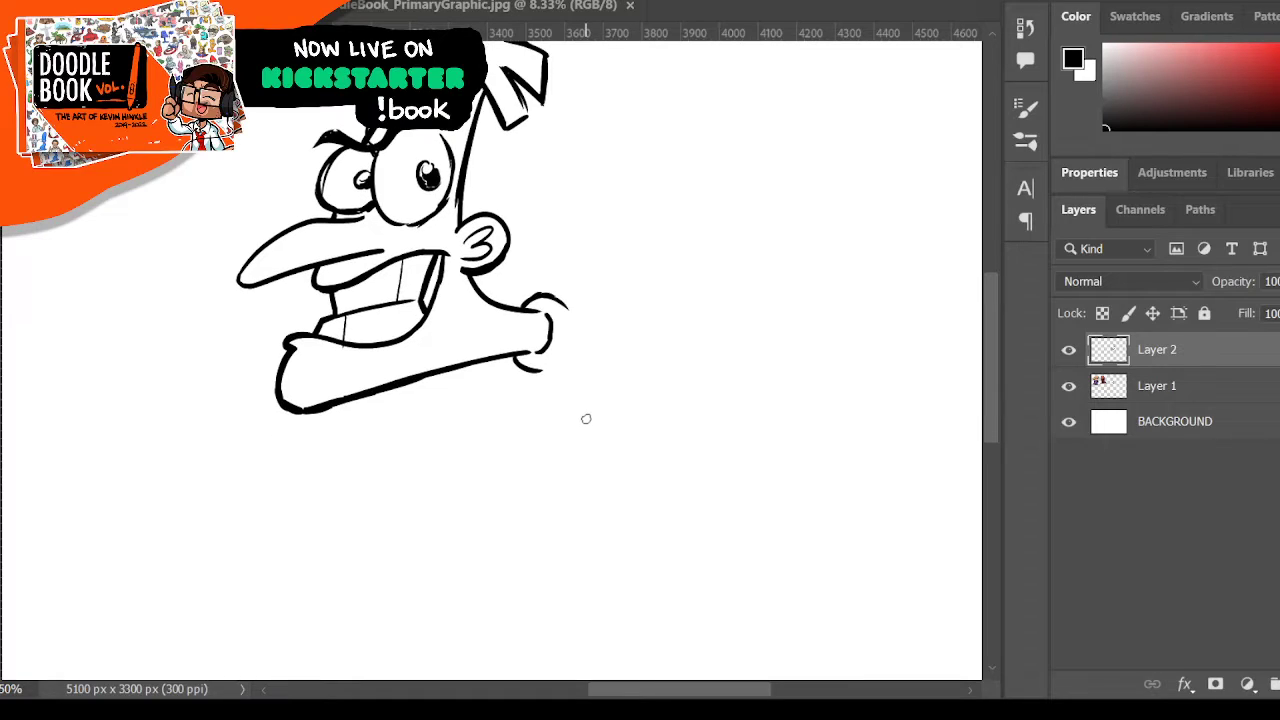
- Merge the head sketch down into Layer 1 and add a new empty layer above it
key("ctrl+e")
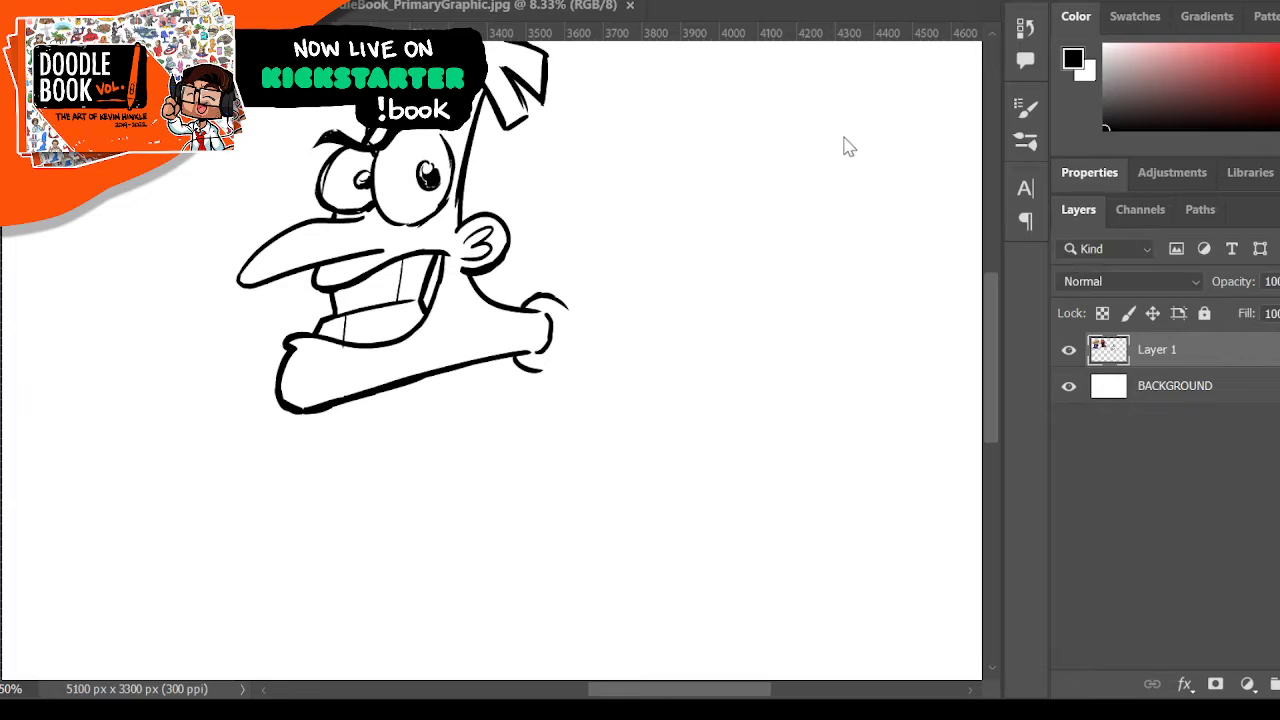
key("ctrl+shift+alt+n")
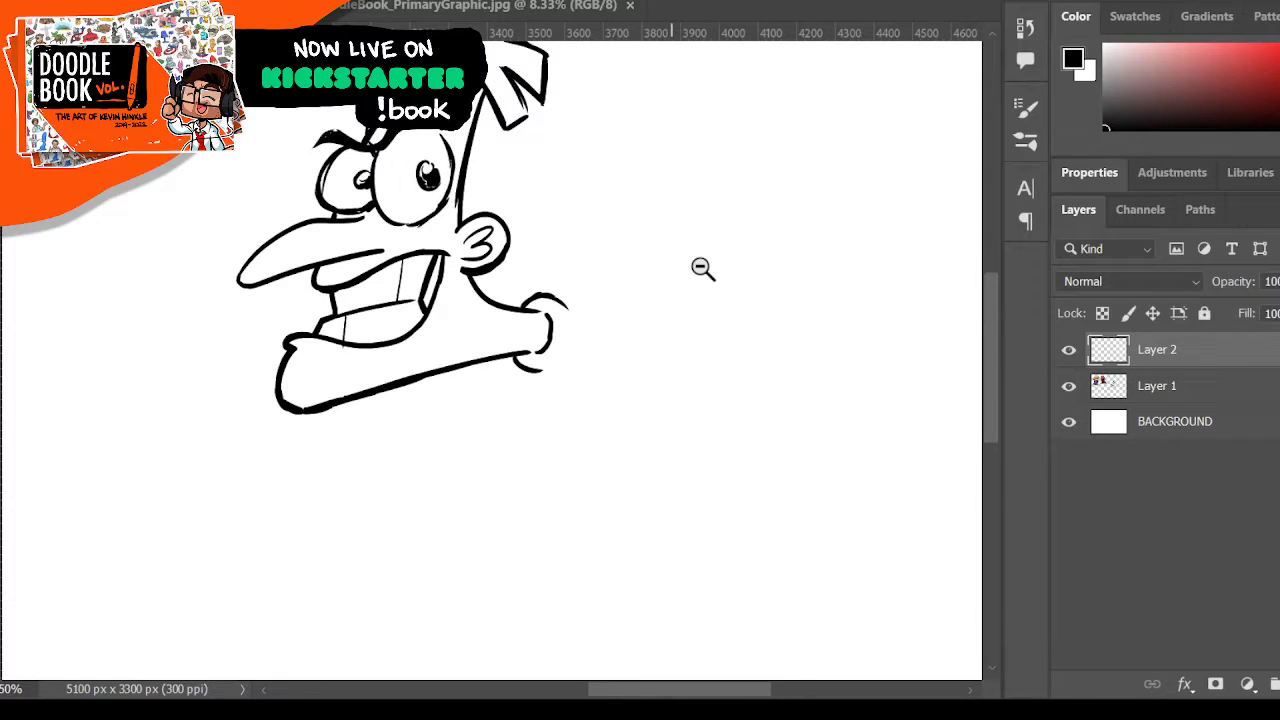
- Draw a long hunched back line curving down from the top of the collar
left_click(700, 265, "alt")
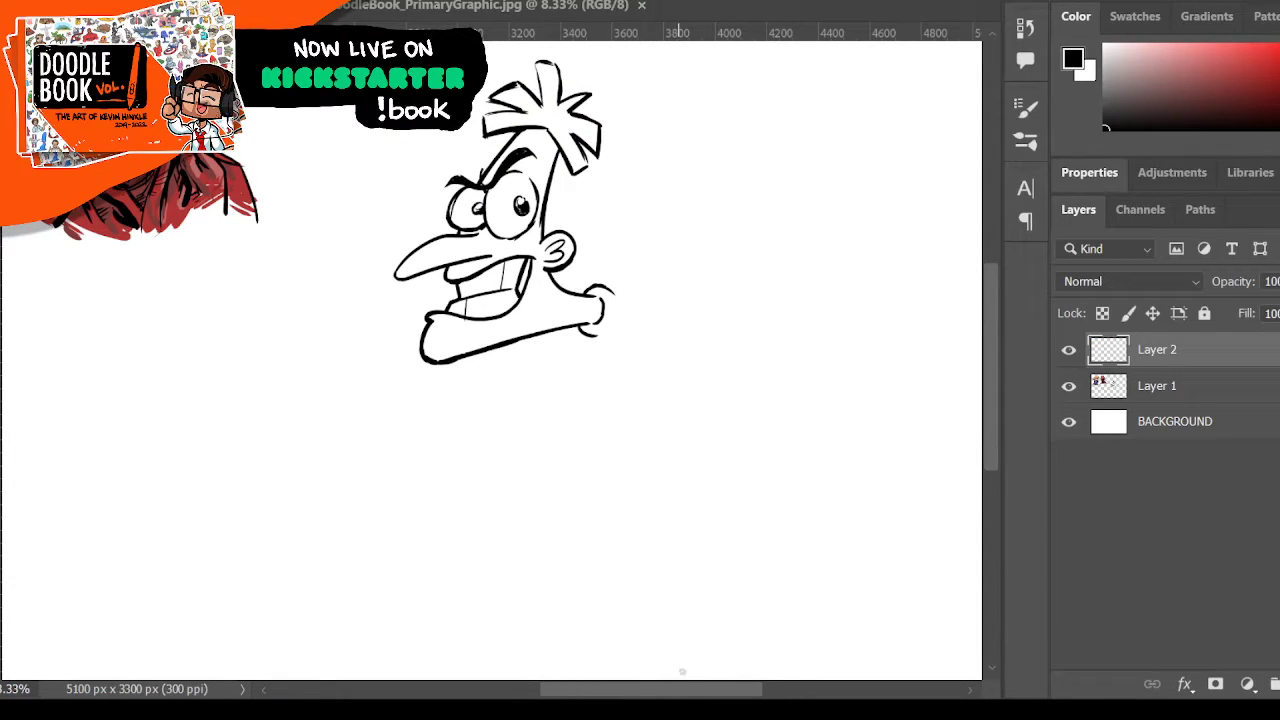
scroll(698, 695, "right", 3)
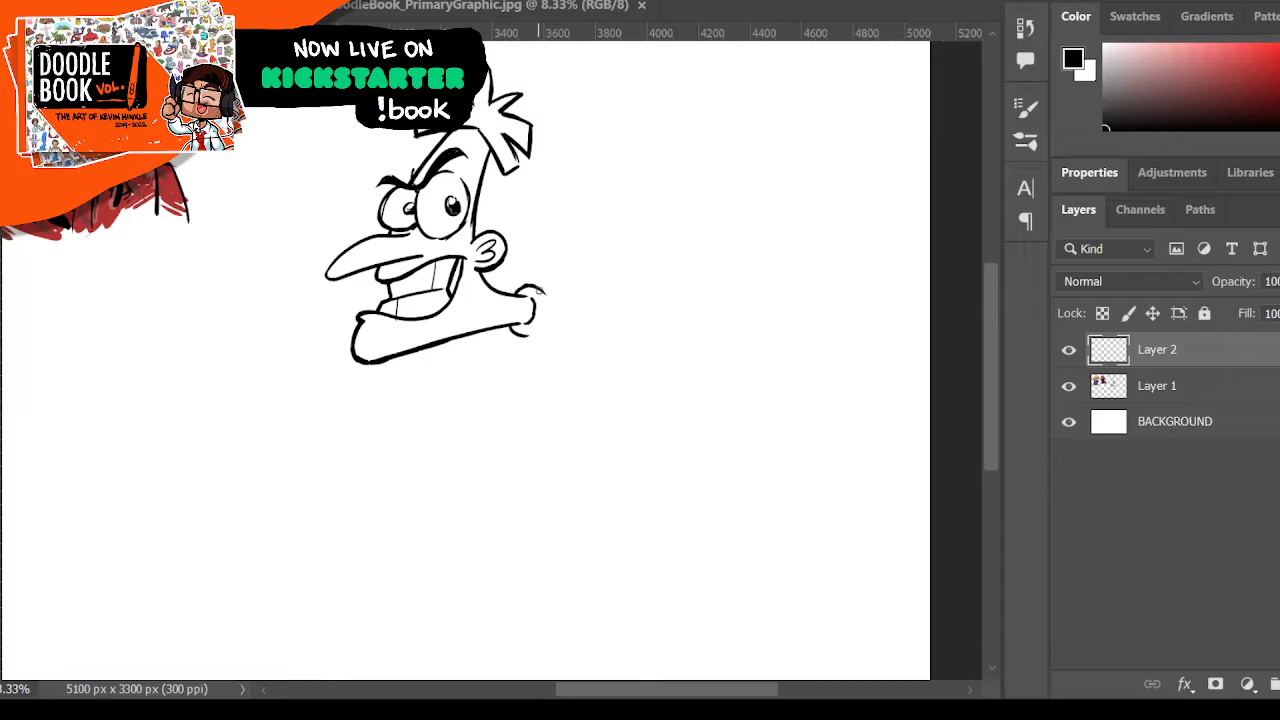
left_click_drag(538, 290, 642, 458)
left_click_drag(411, 509, 430, 520)
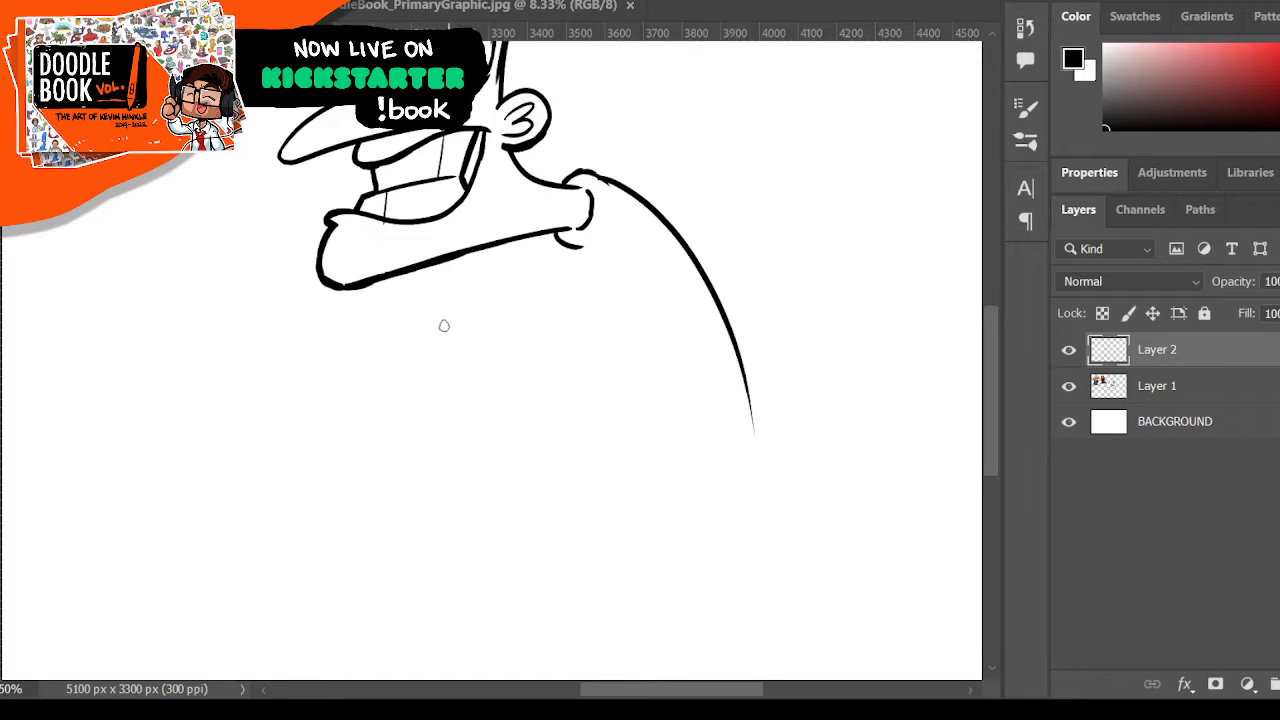
- Draw a raised hand below the jaw with three bent, claw-like fingers
mouse_move(437, 330)
left_mouse_down()
mouse_move(517, 318)
mouse_move(498, 345)
mouse_move(535, 362)
mouse_move(526, 452)
left_mouse_up()
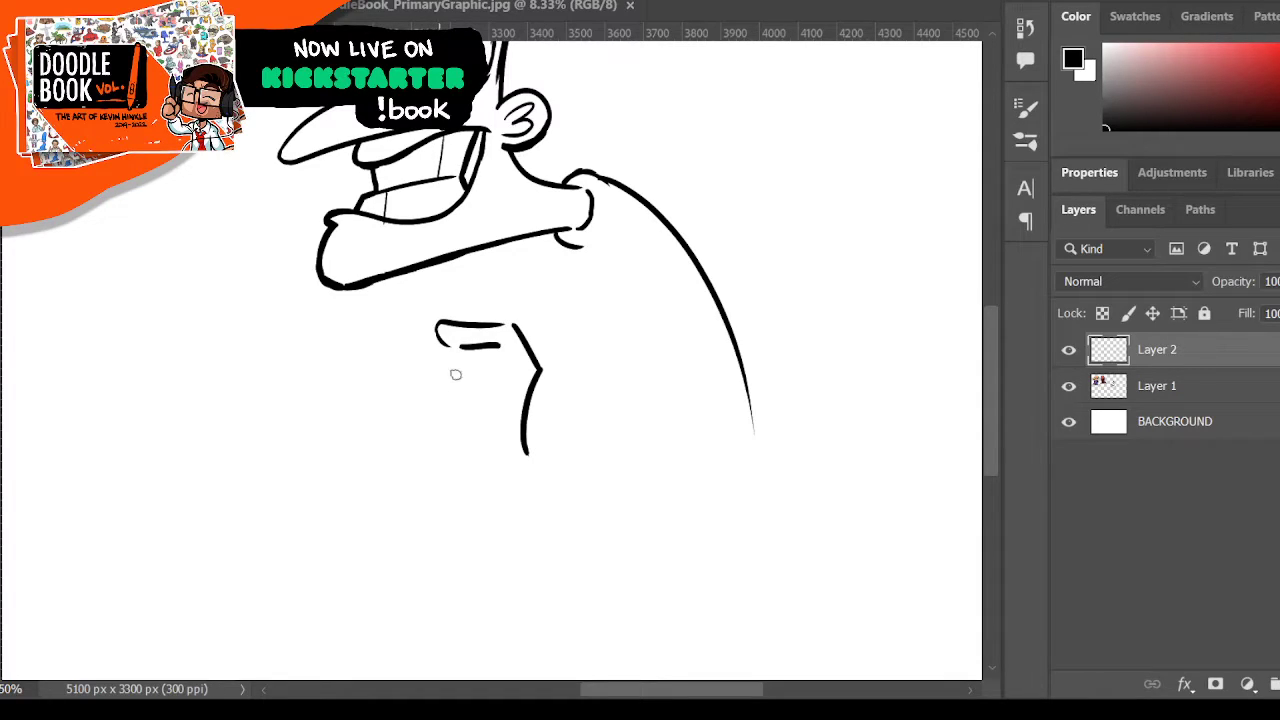
mouse_move(413, 367)
left_mouse_down()
mouse_move(458, 354)
mouse_move(487, 393)
left_mouse_up()
mouse_move(408, 376)
left_mouse_down()
mouse_move(452, 377)
mouse_move(422, 386)
mouse_move(457, 383)
mouse_move(486, 427)
left_mouse_up()
mouse_move(458, 355)
left_mouse_down()
mouse_move(500, 404)
mouse_move(505, 352)
left_mouse_up()
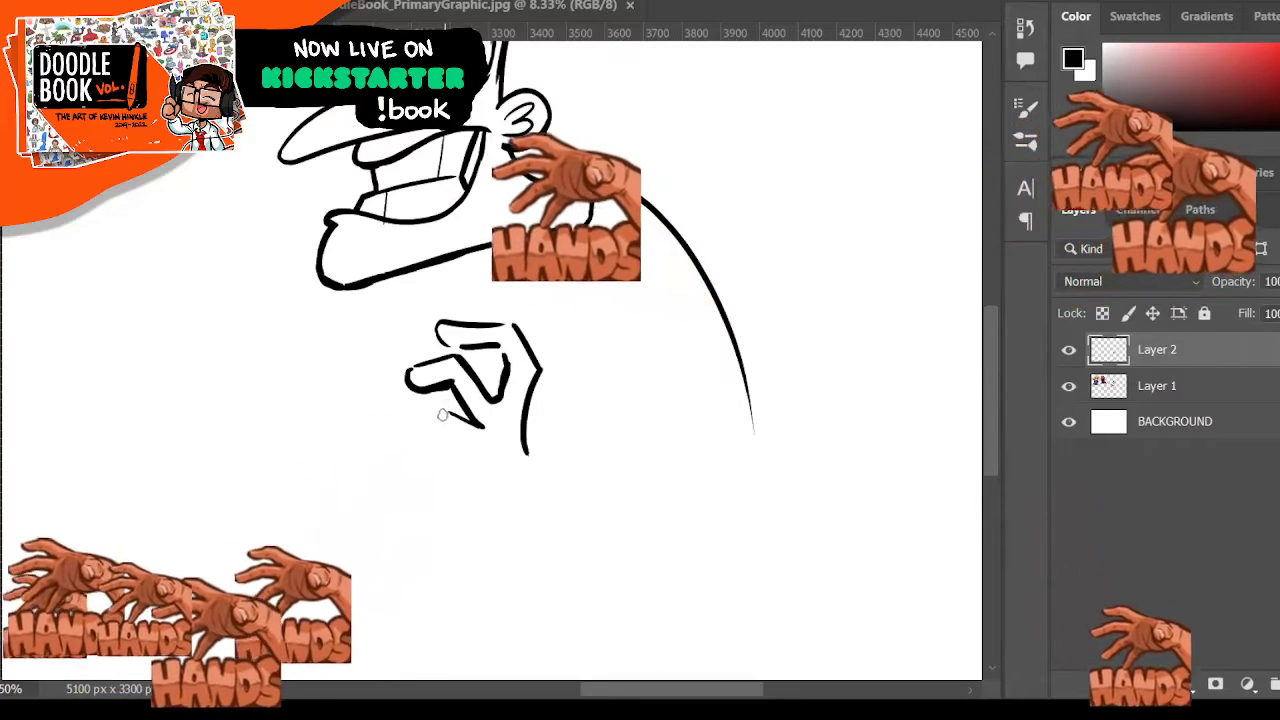
left_click_drag(443, 414, 394, 420)
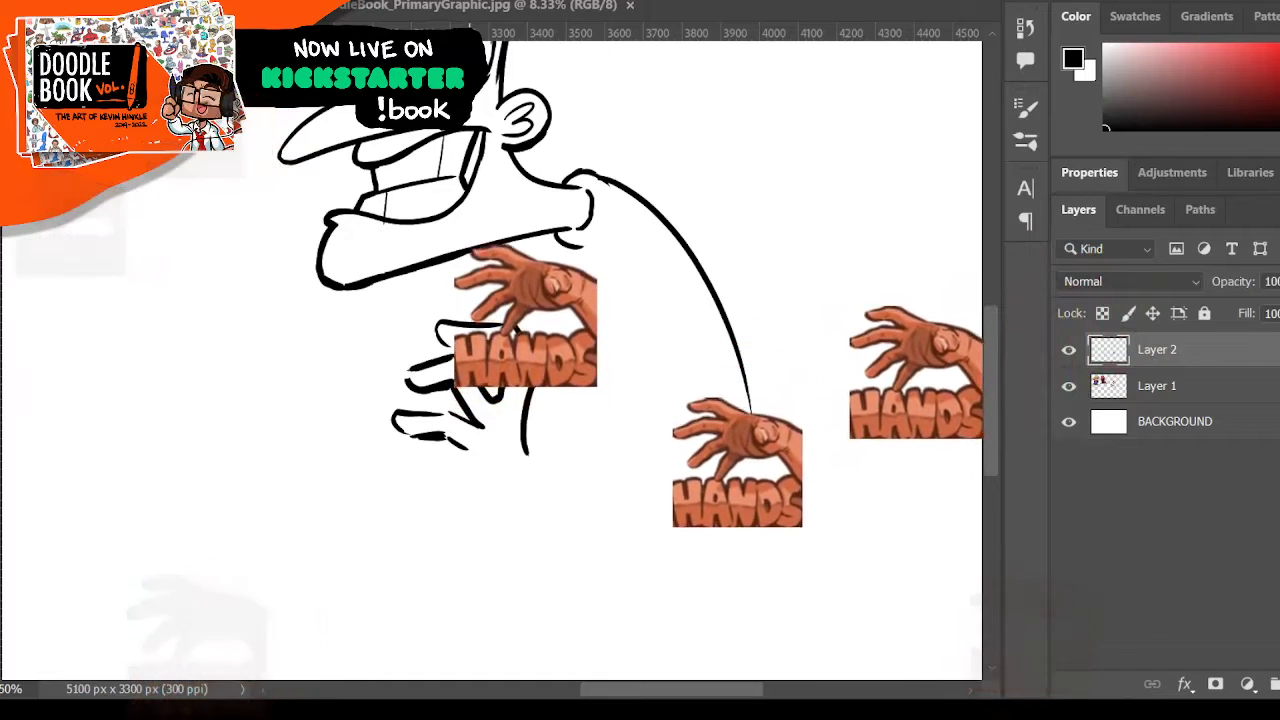
- Draw the palm, back of the hand and wrist to complete the raised clawed hand below the jaw
mouse_move(469, 451)
left_mouse_down()
mouse_move(477, 504)
mouse_move(518, 508)
left_mouse_up()
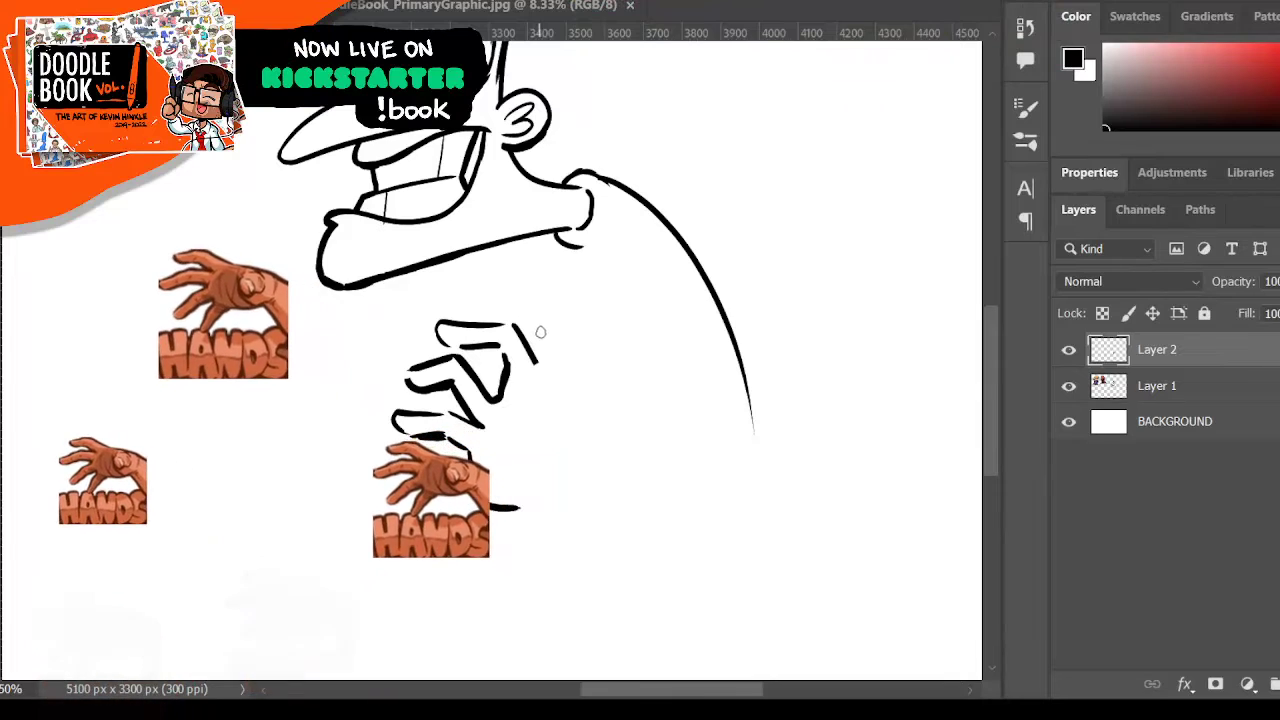
left_click_drag(538, 362, 528, 487)
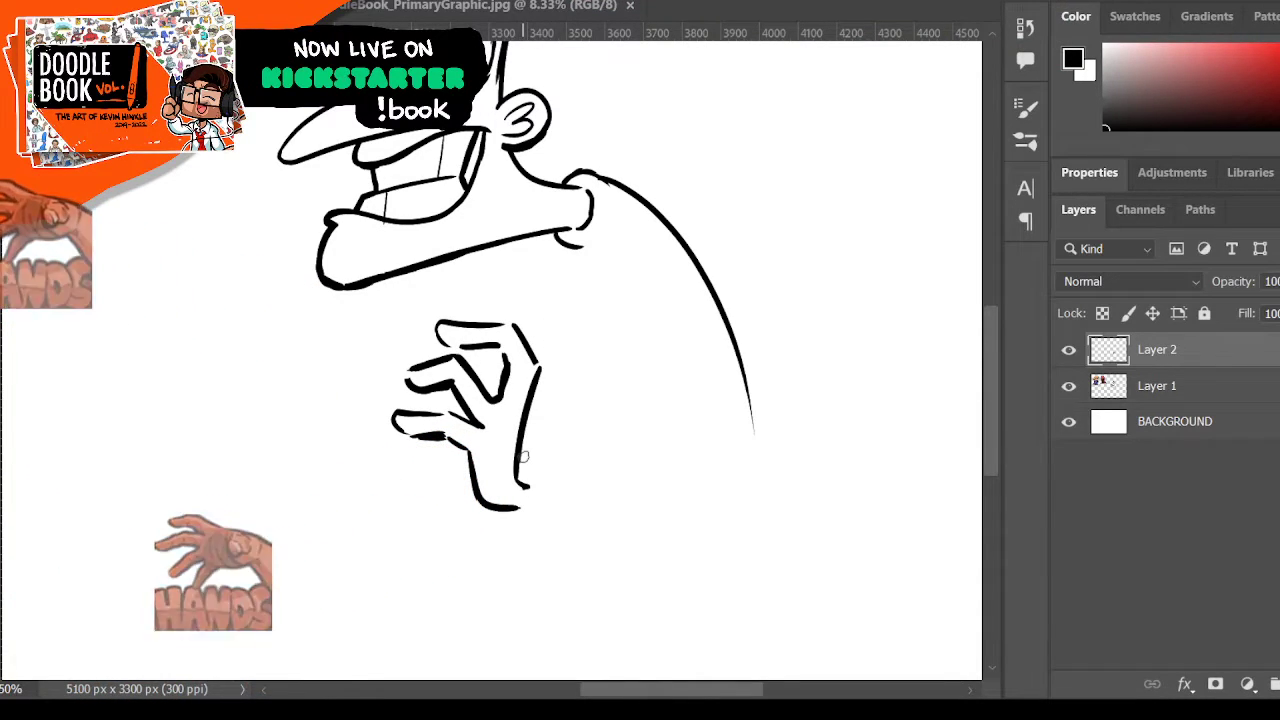
left_click_drag(517, 461, 525, 490)
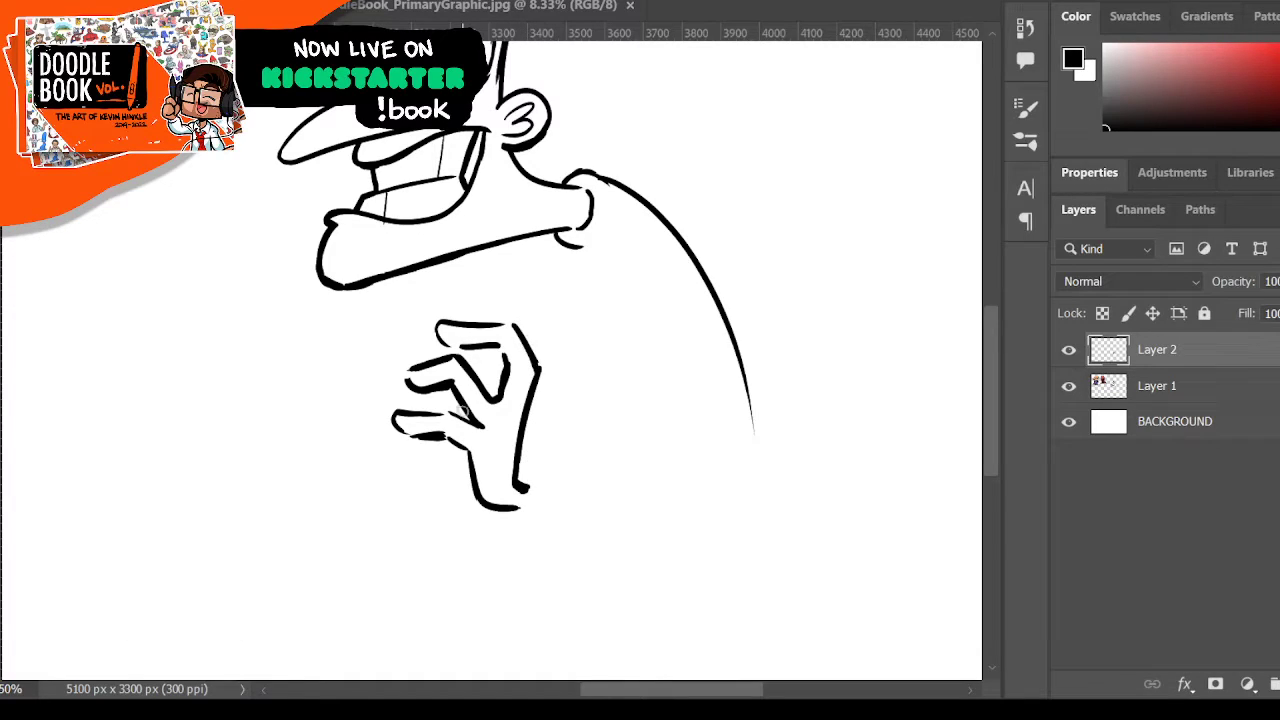
left_click_drag(445, 438, 463, 450)
- Draw the sleeve's cuff edge down from the wrist and a long, slightly curved upper forearm edge toward the back
left_click_drag(526, 486, 538, 573)
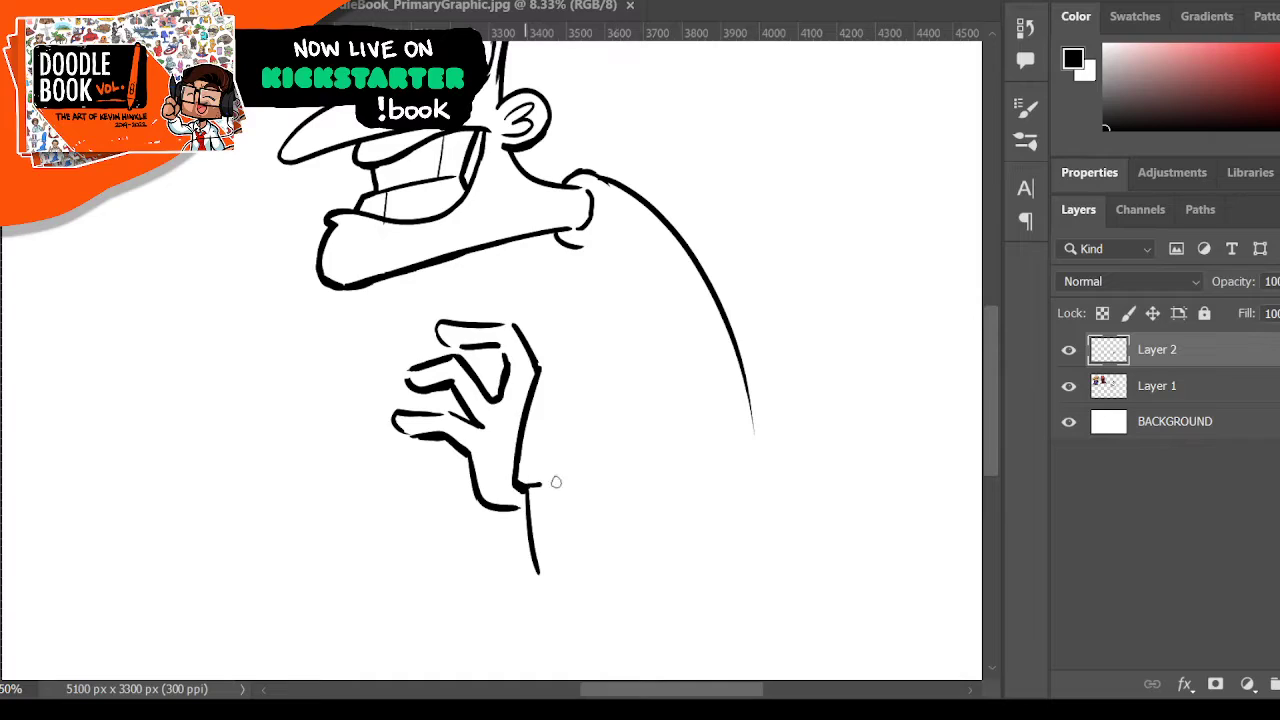
left_click_drag(516, 487, 645, 460)
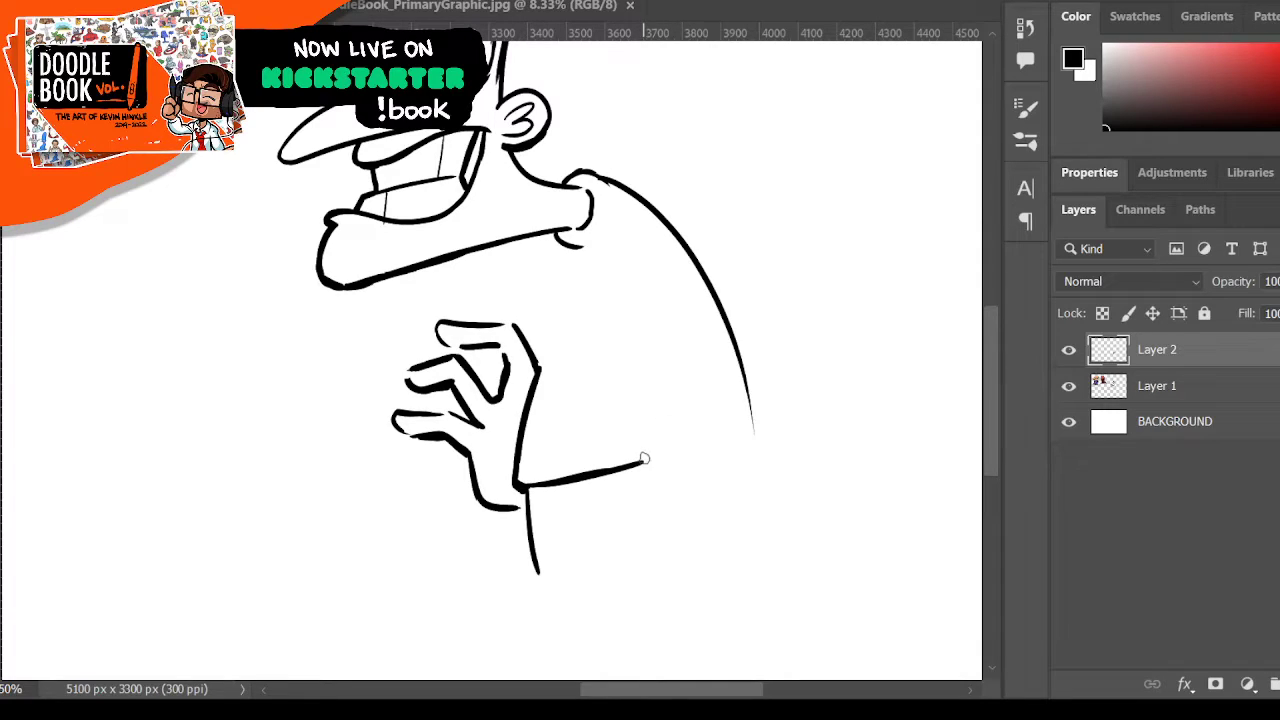
key("ctrl+z")
key("ctrl+z")
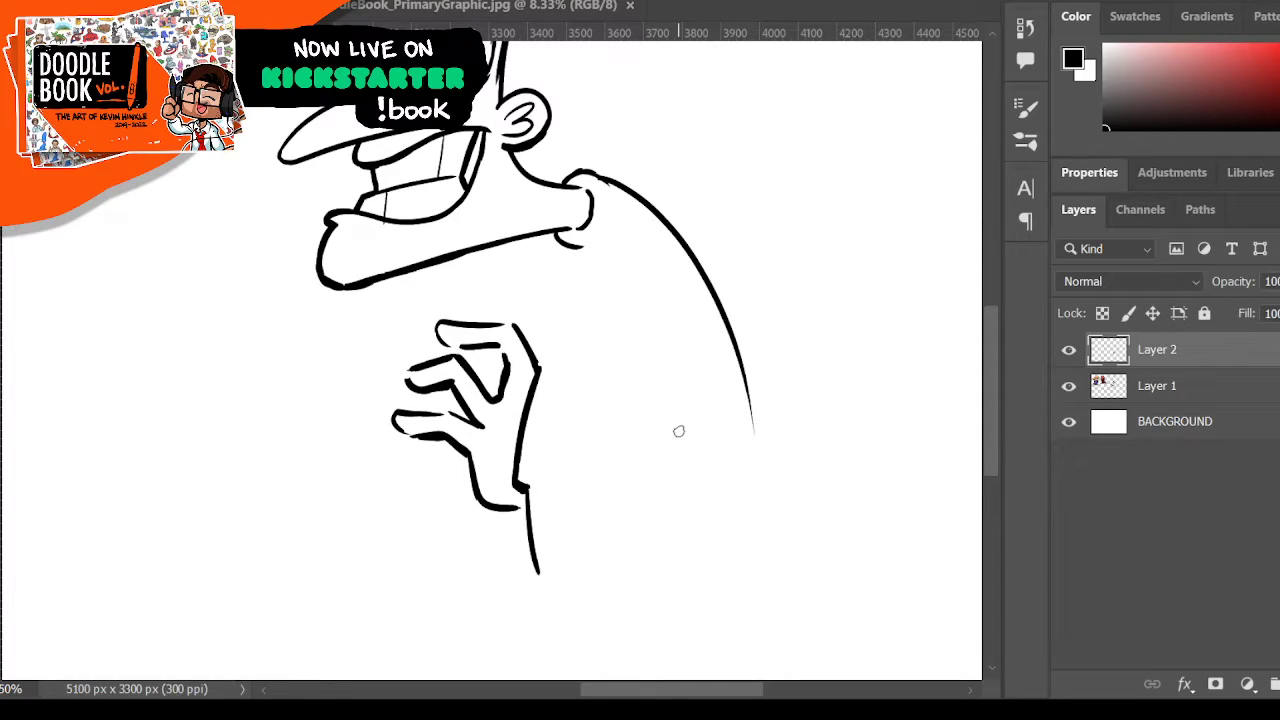
left_click_drag(516, 487, 689, 469)
key("e")
key("b")
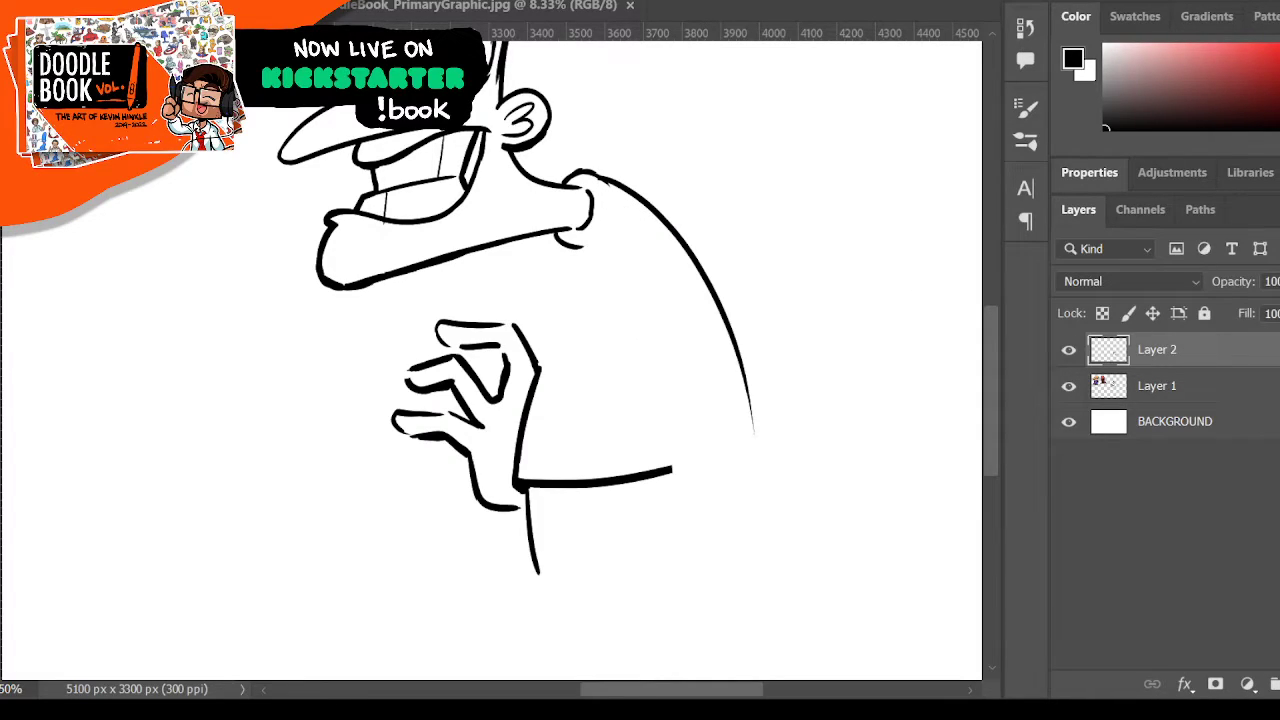
- On a new layer, draw the coat's long near front edge down from the collar and a notched lapel beside it
key("ctrl+shift+alt+n")
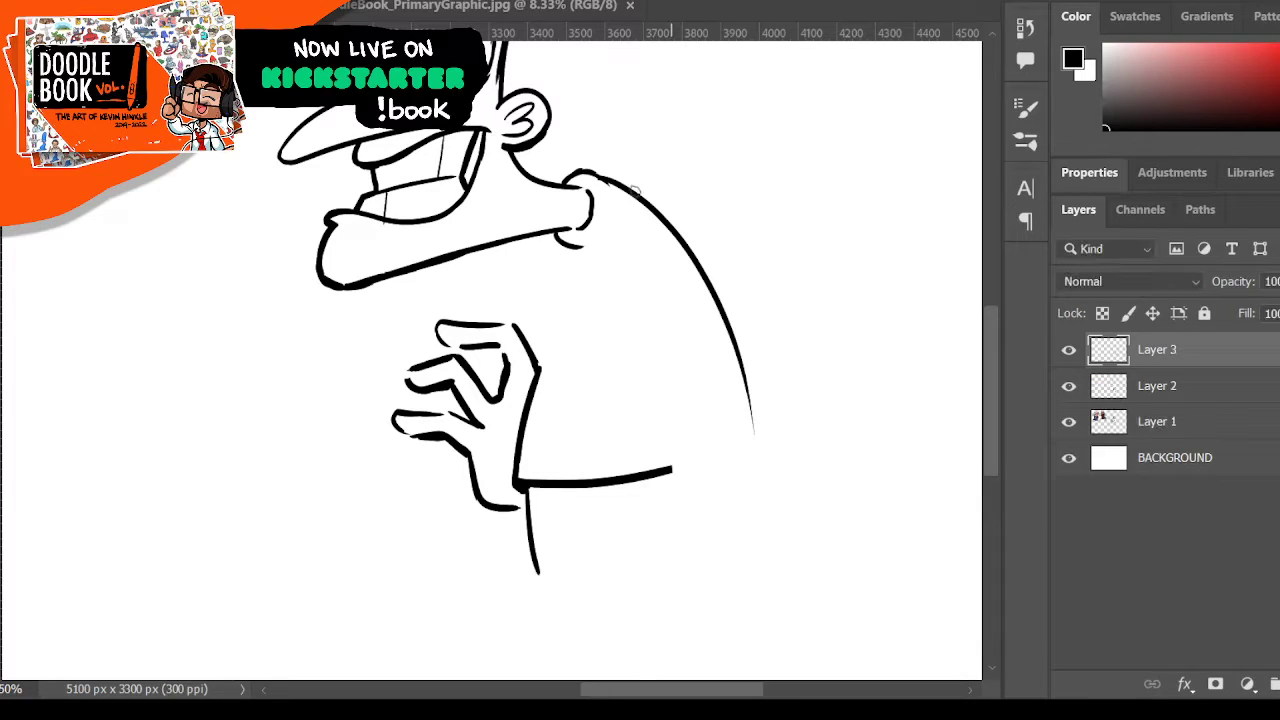
left_click_drag(605, 176, 630, 512)
left_click_drag(626, 556, 608, 664)
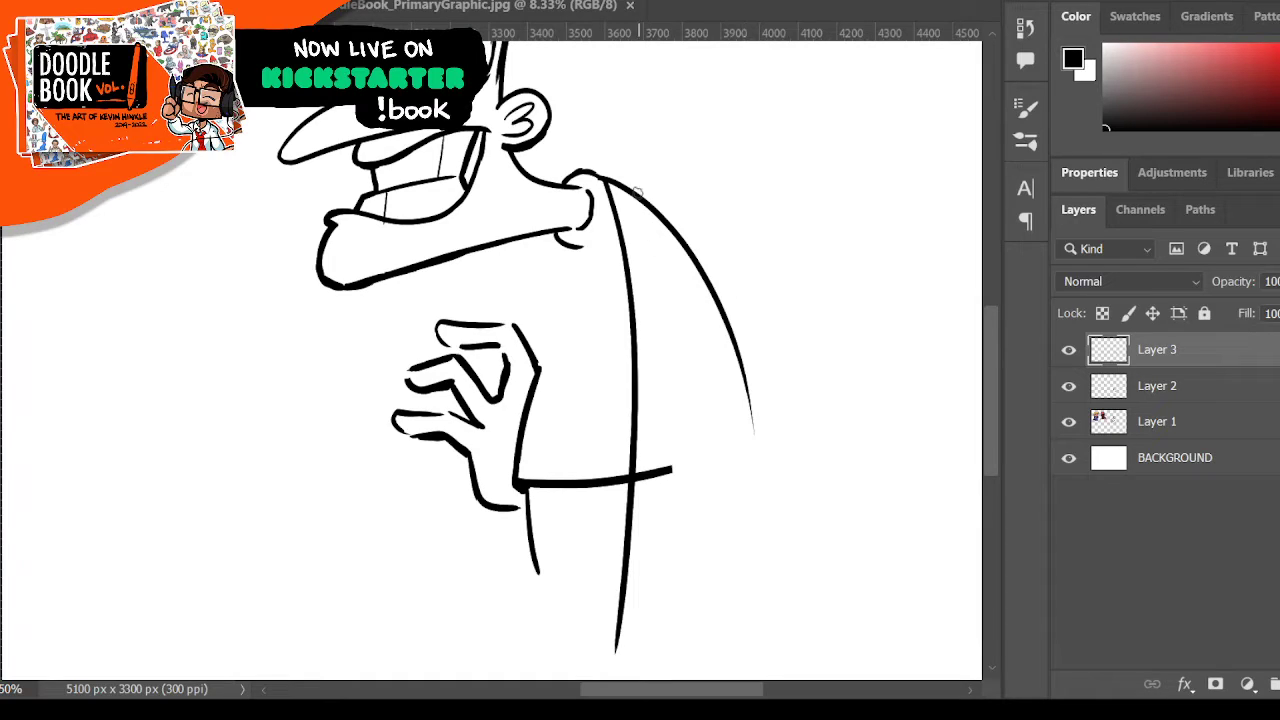
mouse_move(606, 179)
left_mouse_down()
mouse_move(628, 192)
mouse_move(689, 313)
mouse_move(648, 452)
left_mouse_up()
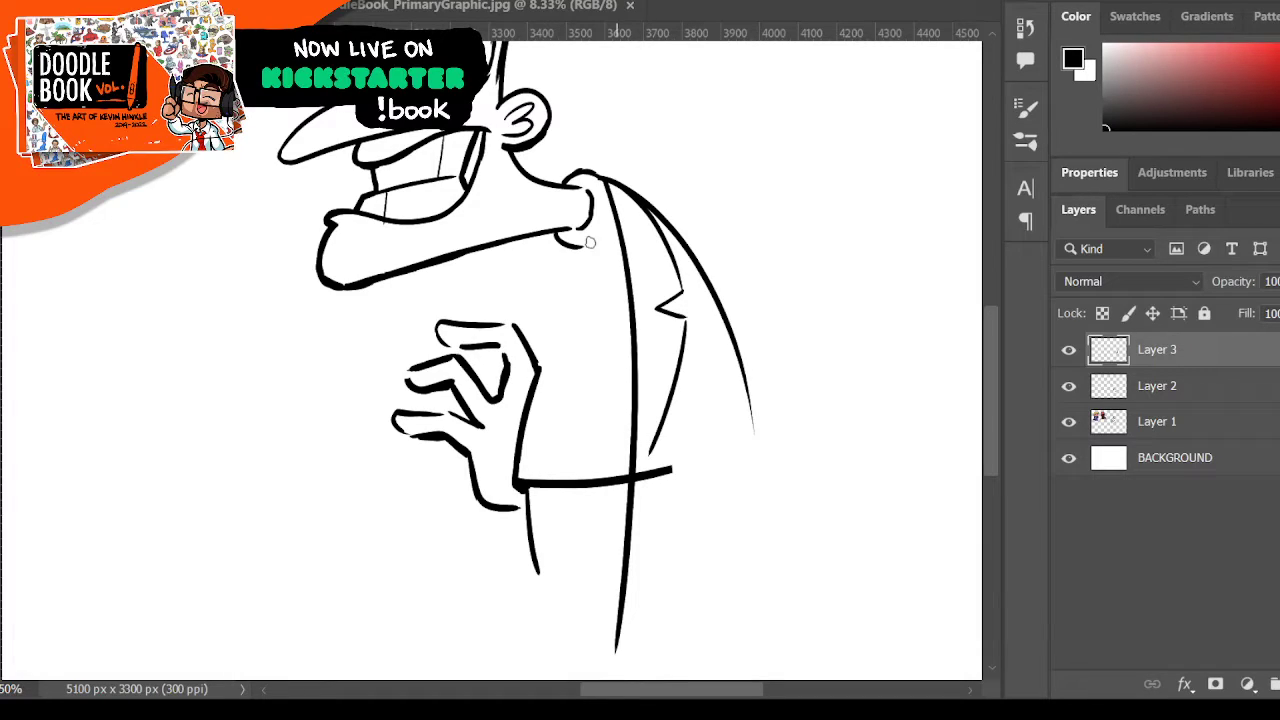
- Add small collar strokes at the neck and draw the coat's far front edge down to the forearm
left_click_drag(597, 242, 608, 221)
left_click_drag(562, 182, 600, 189)
mouse_move(570, 248)
left_mouse_down()
mouse_move(583, 410)
mouse_move(568, 252)
mouse_move(580, 354)
left_mouse_up()
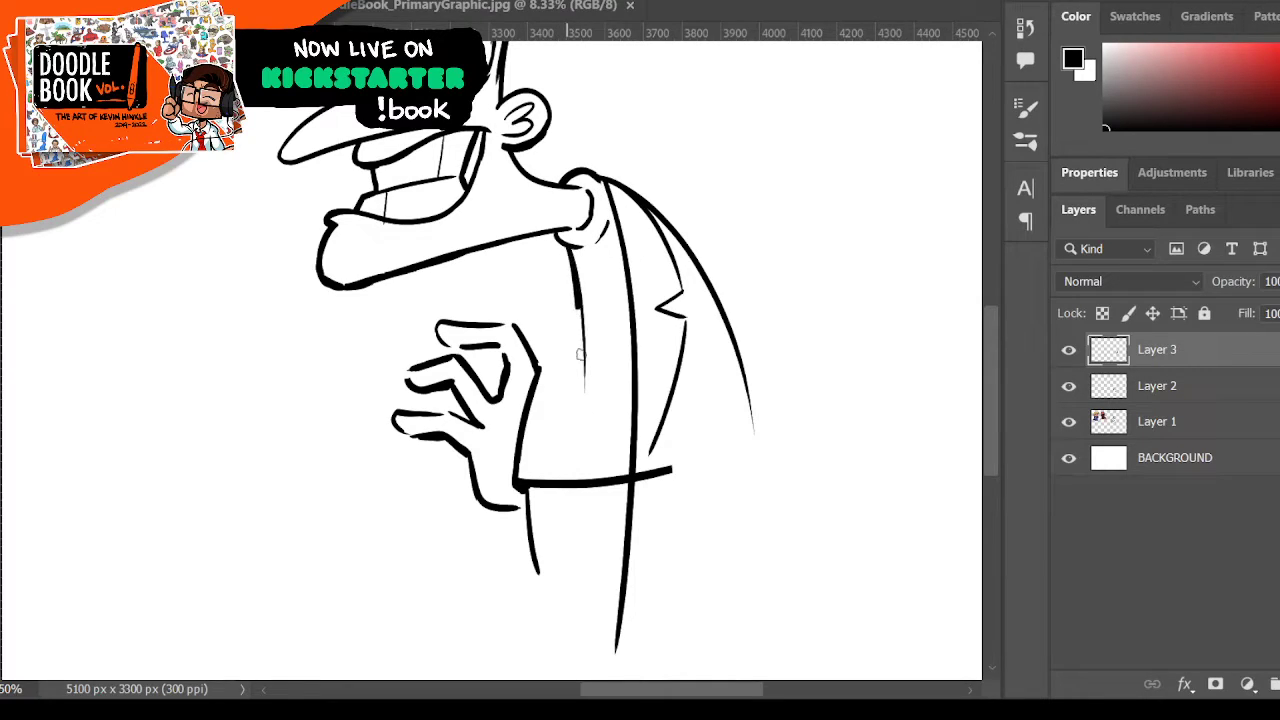
left_click_drag(578, 310, 580, 468)
left_click_drag(584, 368, 577, 470)
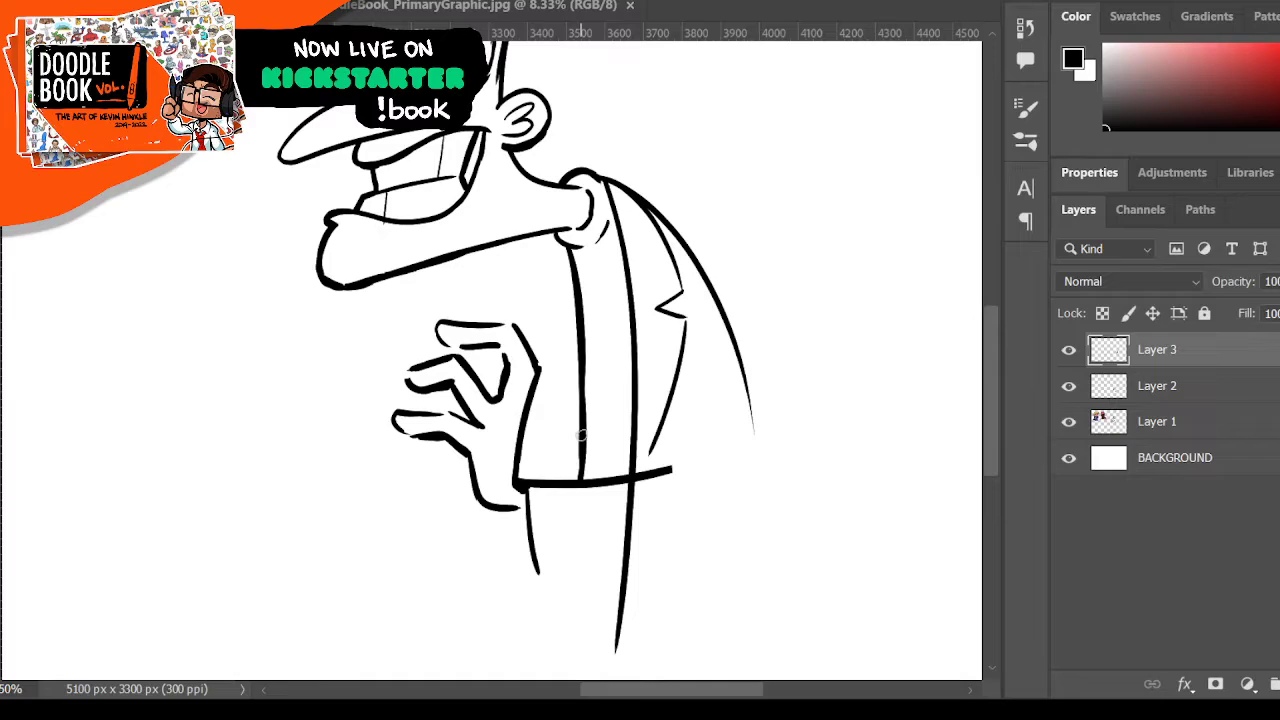
- Draw the far notched lapel and the coat's chest outline from the collar down to the wrist
mouse_move(557, 236)
left_mouse_down()
mouse_move(543, 297)
mouse_move(566, 317)
mouse_move(548, 328)
mouse_move(577, 426)
left_mouse_up()
left_click_drag(548, 342, 578, 430)
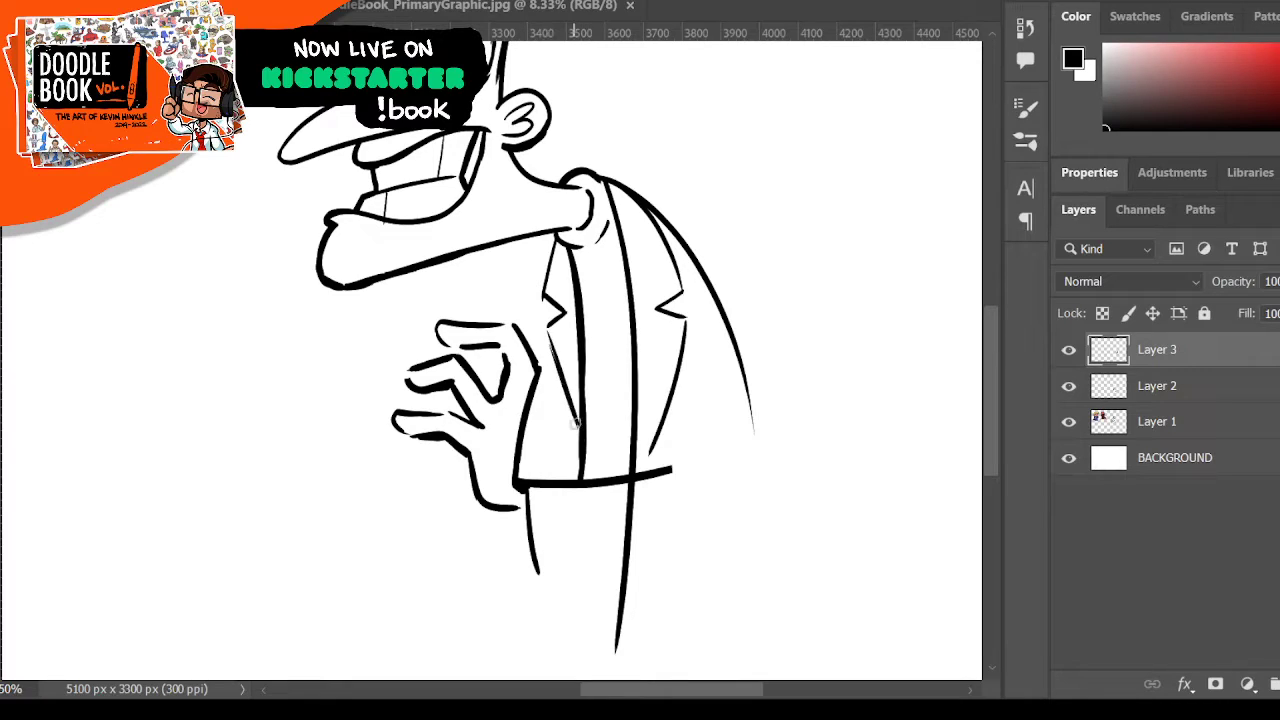
left_click_drag(558, 368, 530, 492)
mouse_move(549, 302)
left_mouse_down()
mouse_move(560, 371)
mouse_move(553, 361)
mouse_move(543, 440)
mouse_move(551, 318)
mouse_move(553, 360)
mouse_move(542, 325)
mouse_move(555, 313)
mouse_move(548, 262)
left_mouse_up()
left_click_drag(556, 238, 541, 293)
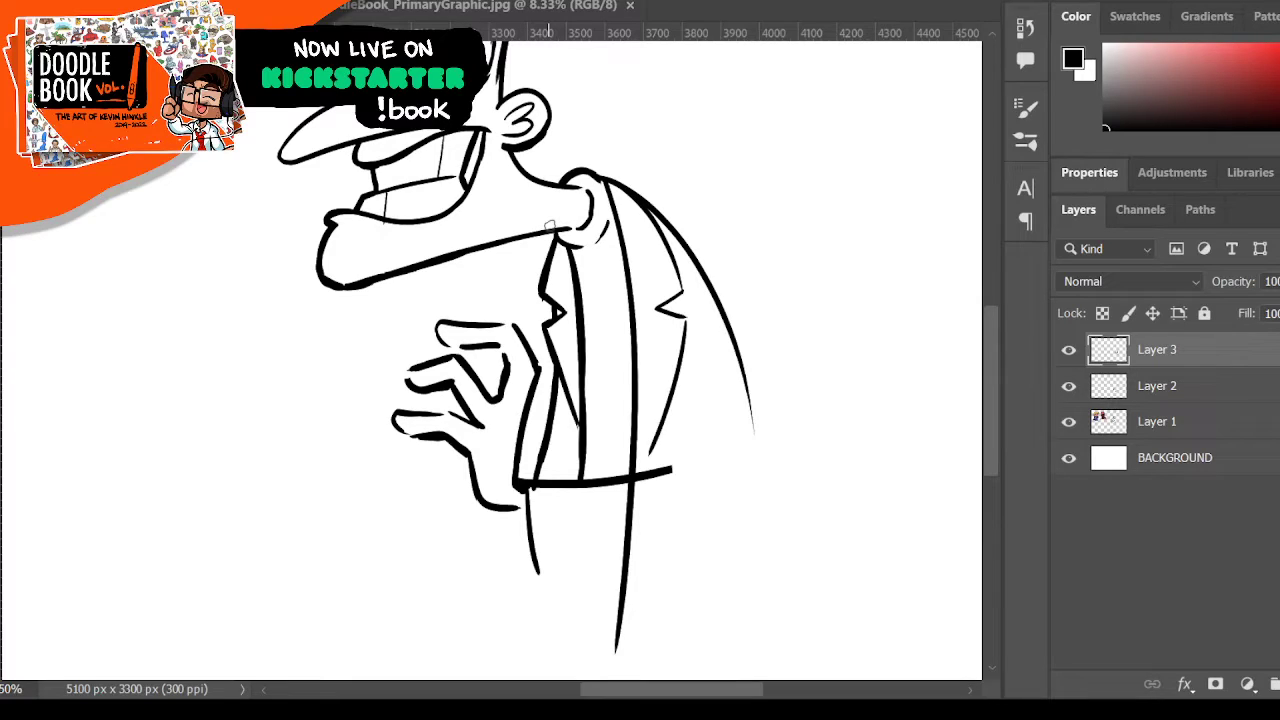
- Complete the bent sleeve with a notched inner elbow crease, an outer upper-arm line and a lower forearm edge
left_click_drag(694, 332, 677, 460)
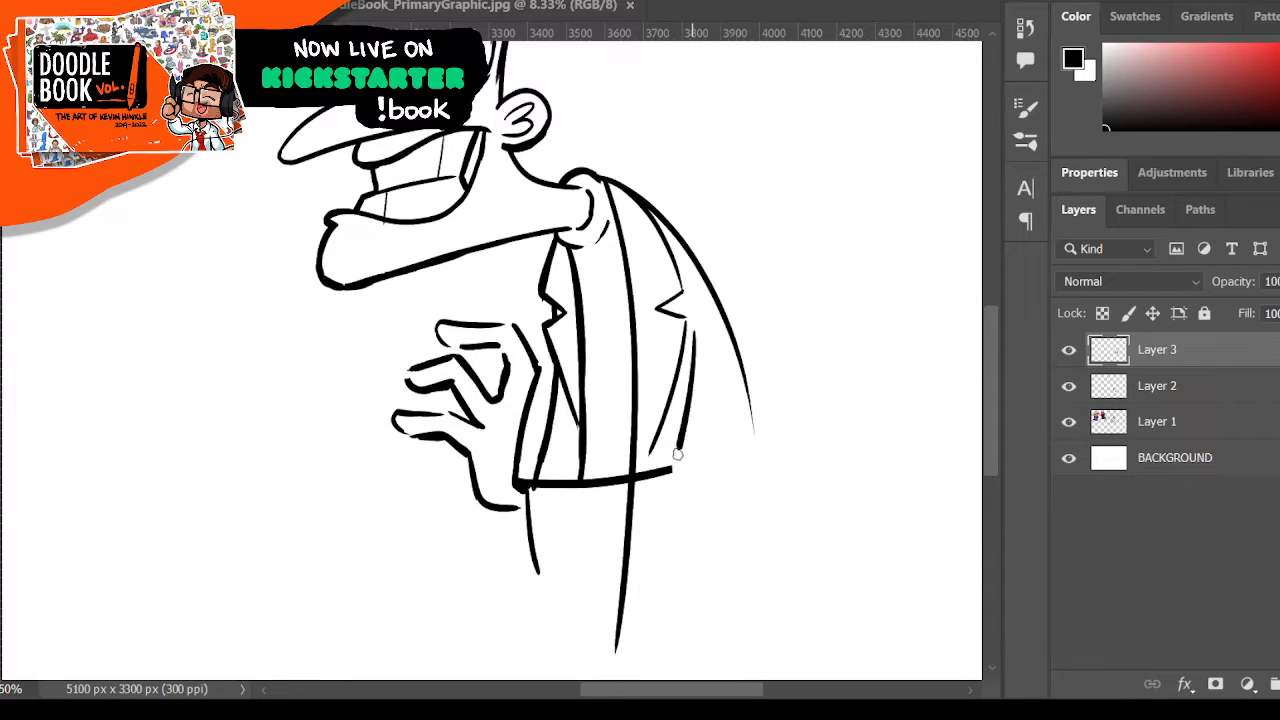
key("ctrl+z")
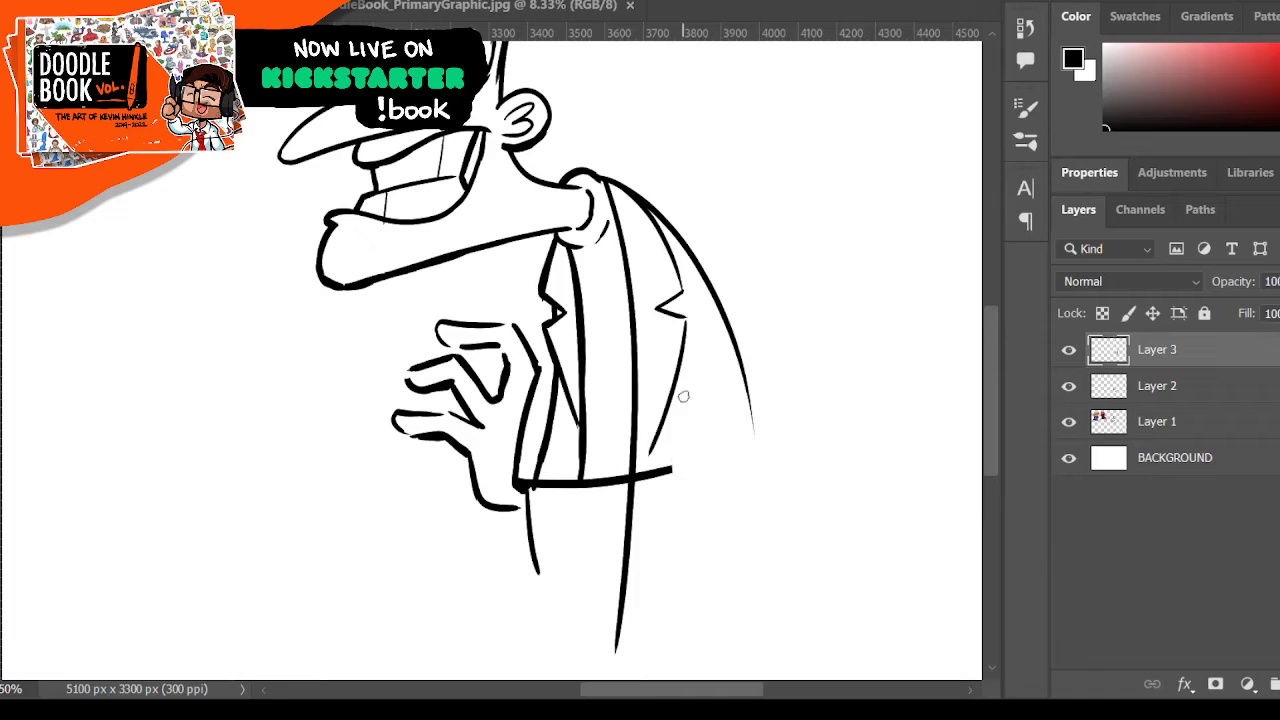
left_click_drag(668, 466, 686, 447)
left_click_drag(696, 324, 682, 448)
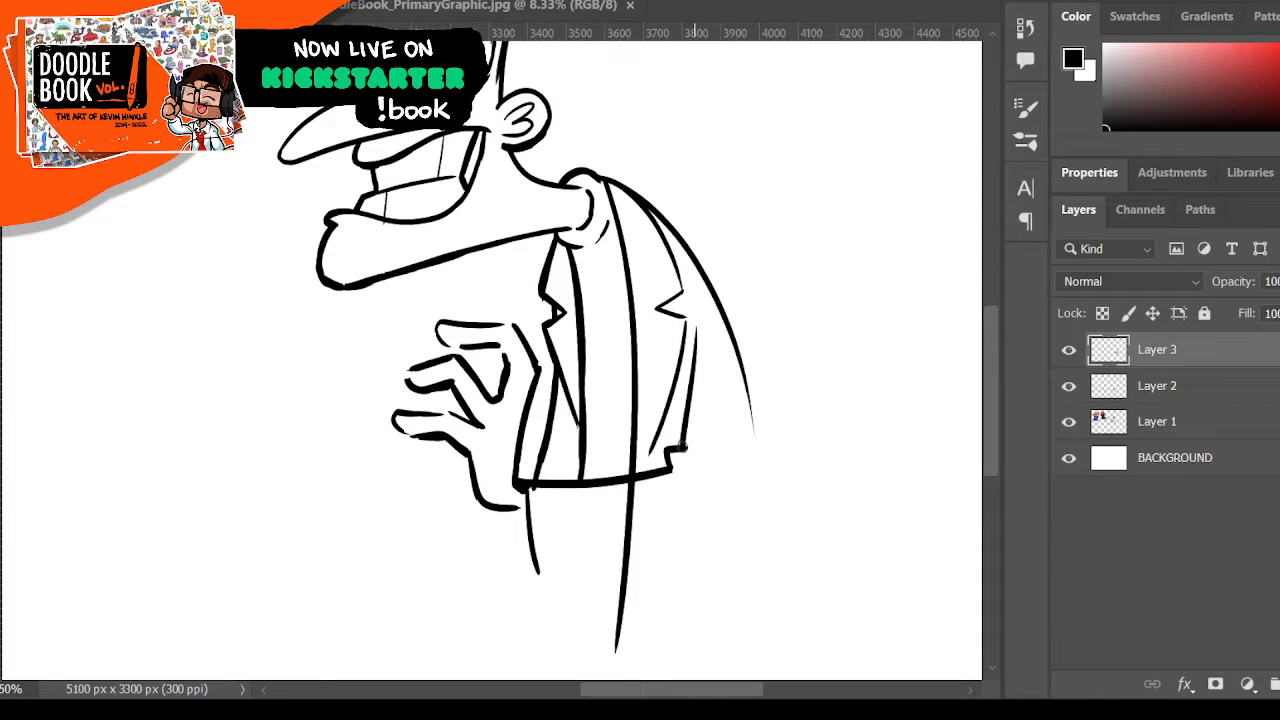
mouse_move(724, 360)
left_mouse_down()
mouse_move(731, 398)
mouse_move(718, 512)
left_mouse_up()
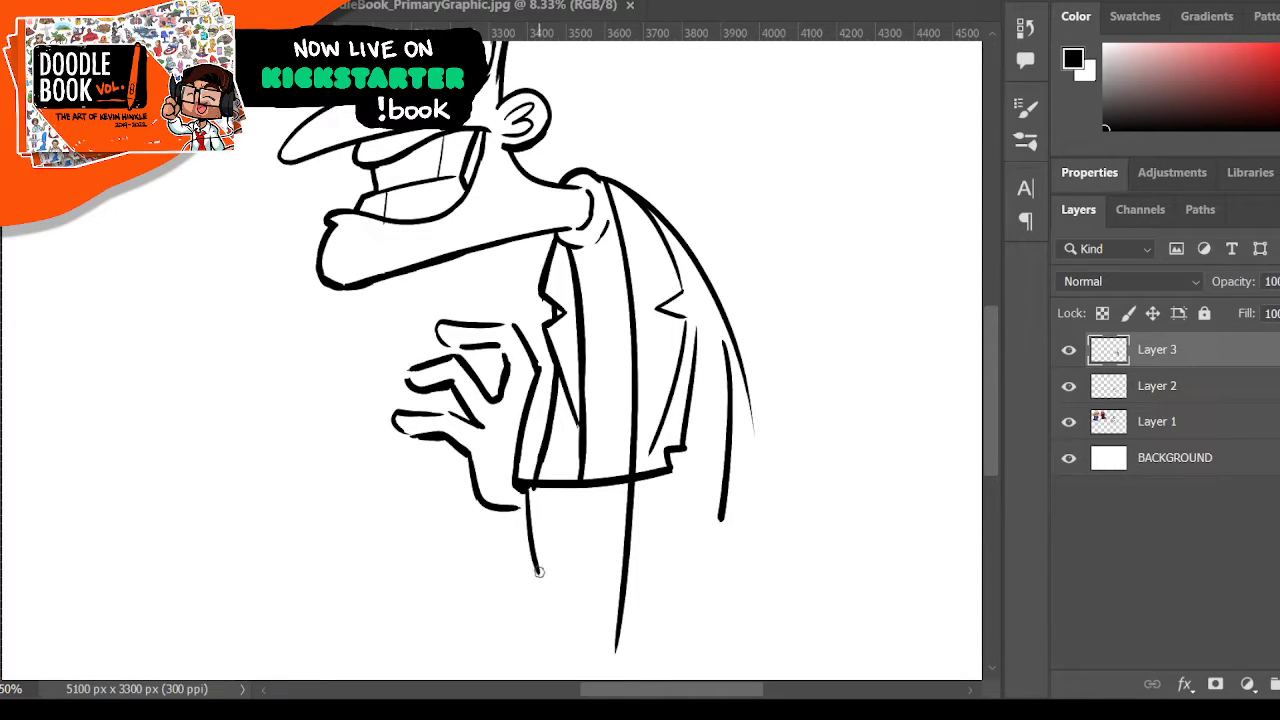
left_click_drag(538, 572, 718, 513)
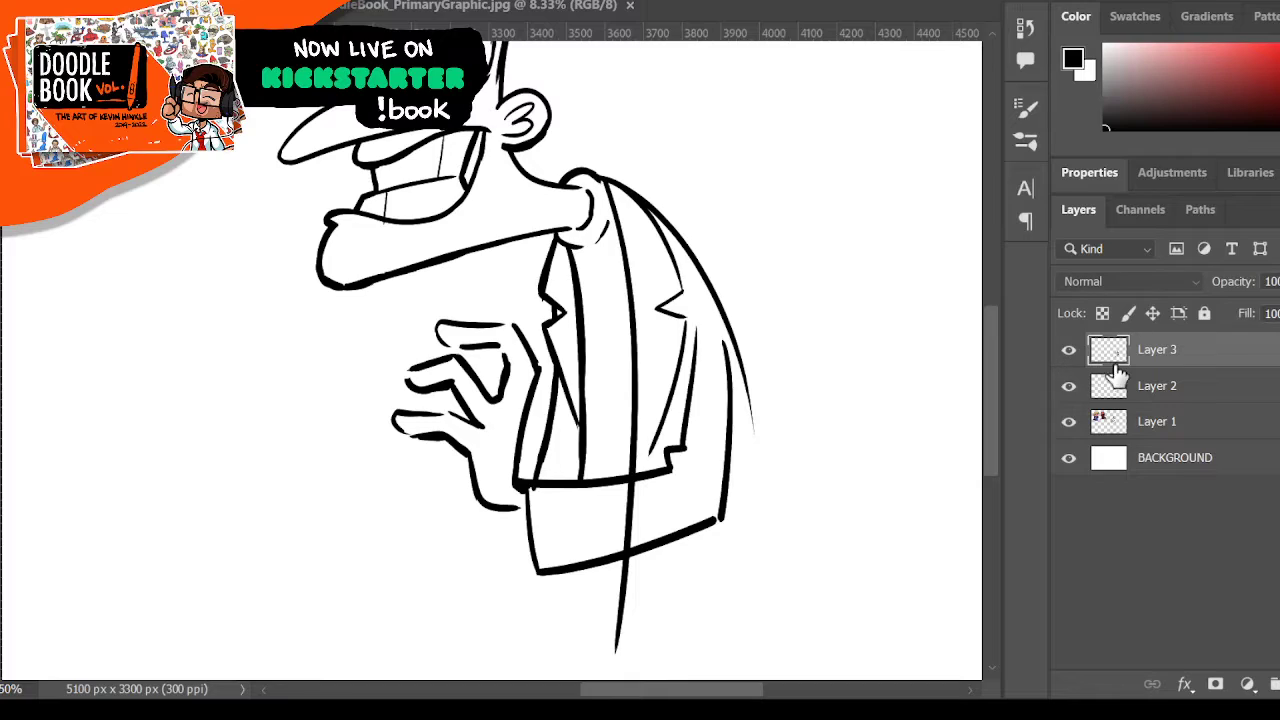
- Erase the part of the coat's front edge that crosses the forearm sleeve
left_click_drag(623, 528, 635, 500)
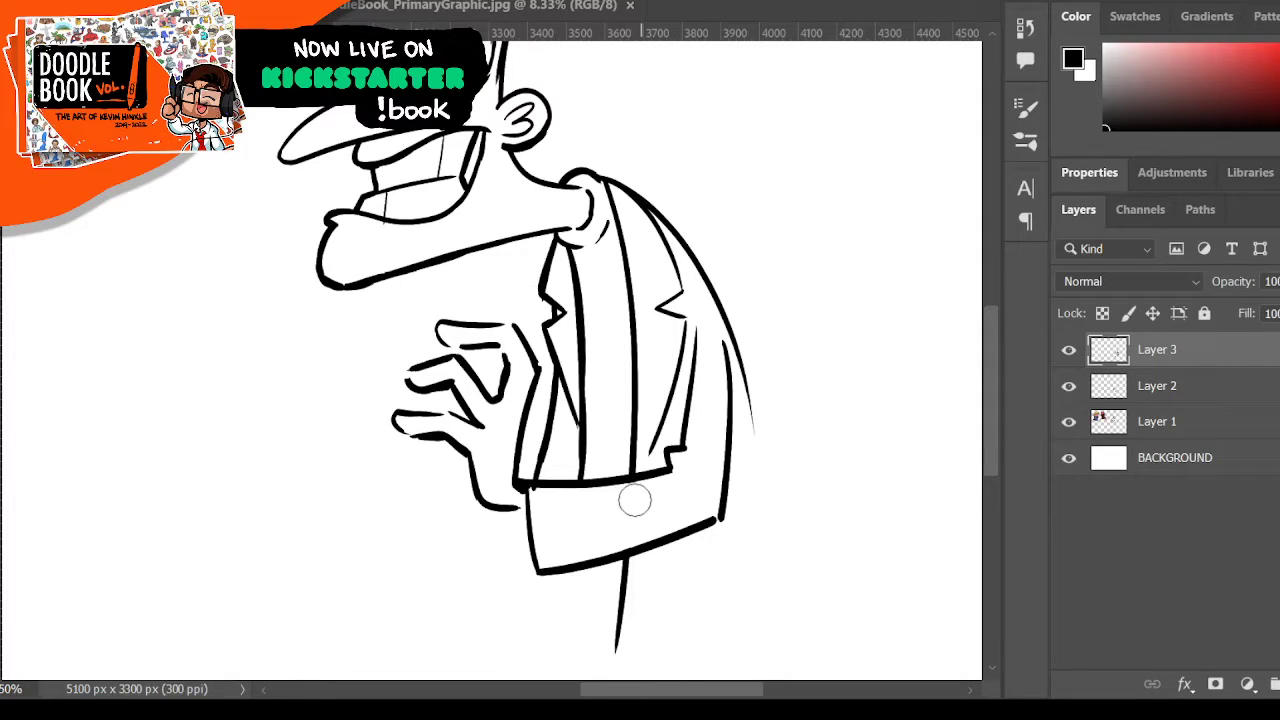
key("b")
left_click(1068, 350)
left_click(1068, 350)
- Merge the coat and body layers down into Layer 1 and add a new empty layer above it
key("Delete")
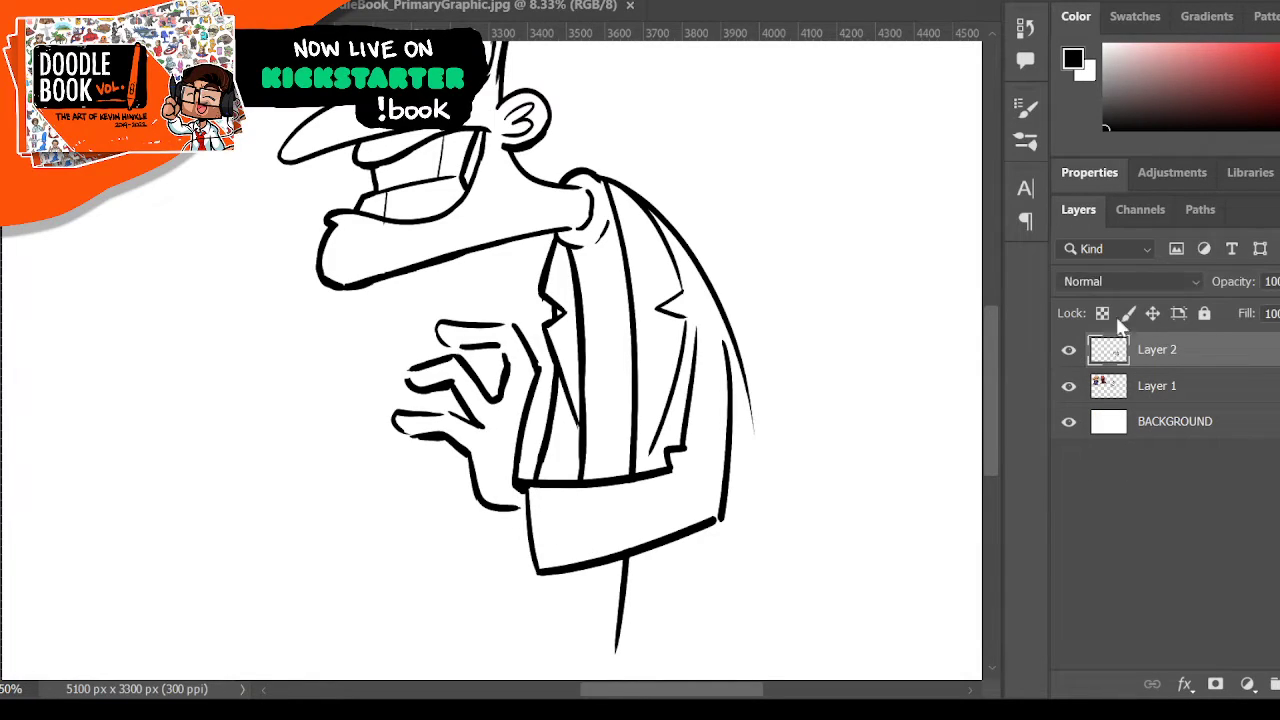
key("ctrl+e")
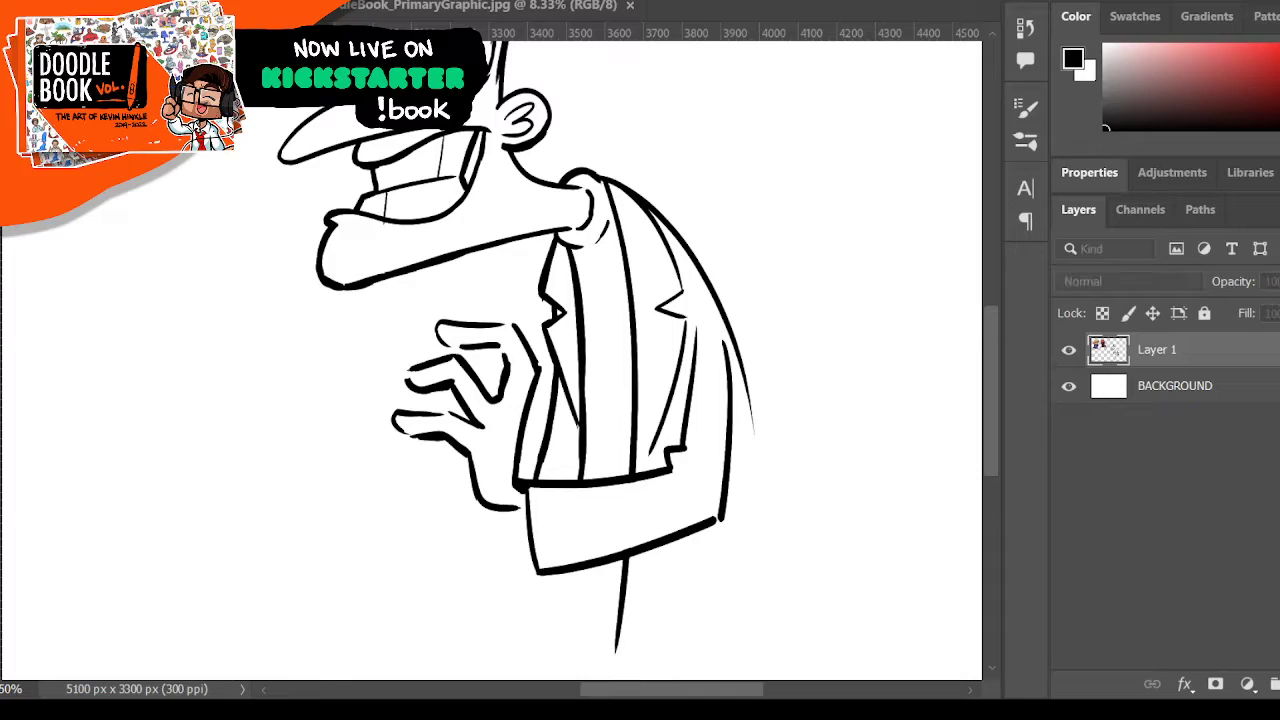
key("ctrl+shift+alt+n")
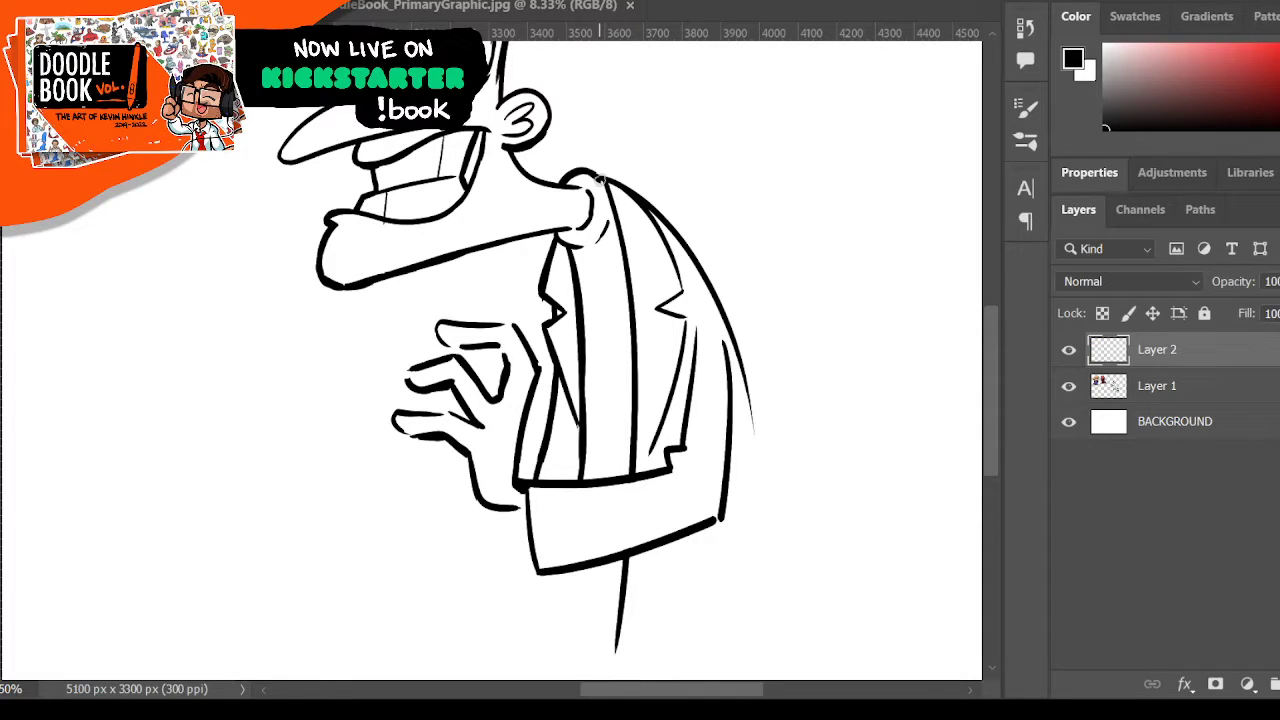
- Draw the second hand's palm, thumb and bent fingers meeting the fingertips of the first hand
mouse_move(396, 411)
left_mouse_down()
mouse_move(358, 437)
mouse_move(414, 497)
left_mouse_up()
left_click_drag(408, 449, 446, 488)
left_click_drag(397, 440, 392, 454)
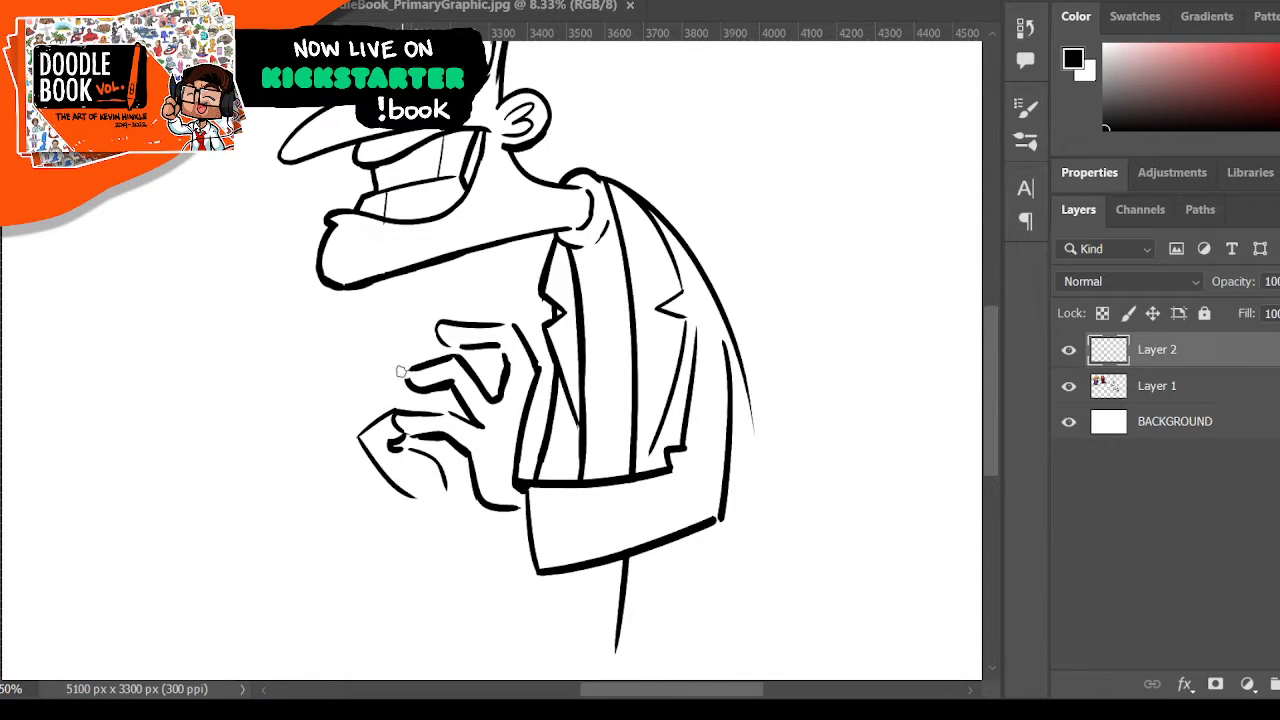
mouse_move(410, 364)
left_mouse_down()
mouse_move(372, 411)
mouse_move(411, 393)
mouse_move(382, 397)
mouse_move(386, 377)
mouse_move(370, 426)
left_mouse_up()
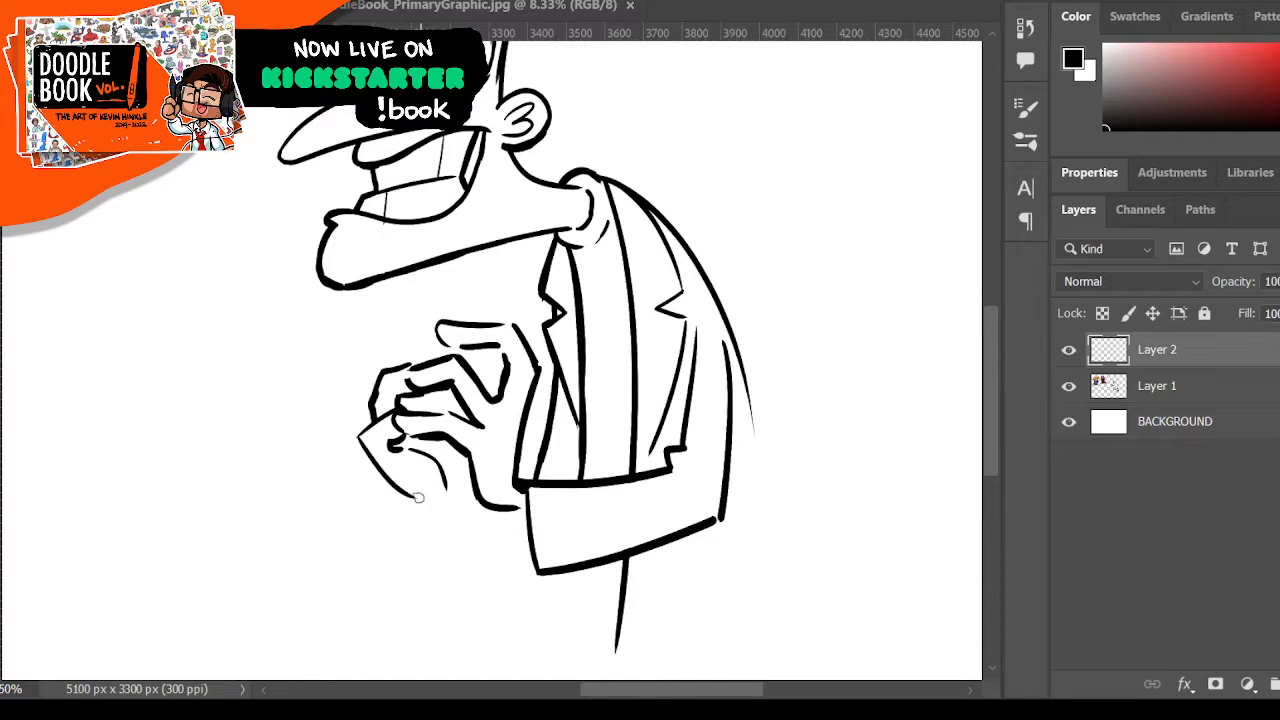
left_click_drag(418, 498, 456, 496)
left_click_drag(433, 322, 401, 369)
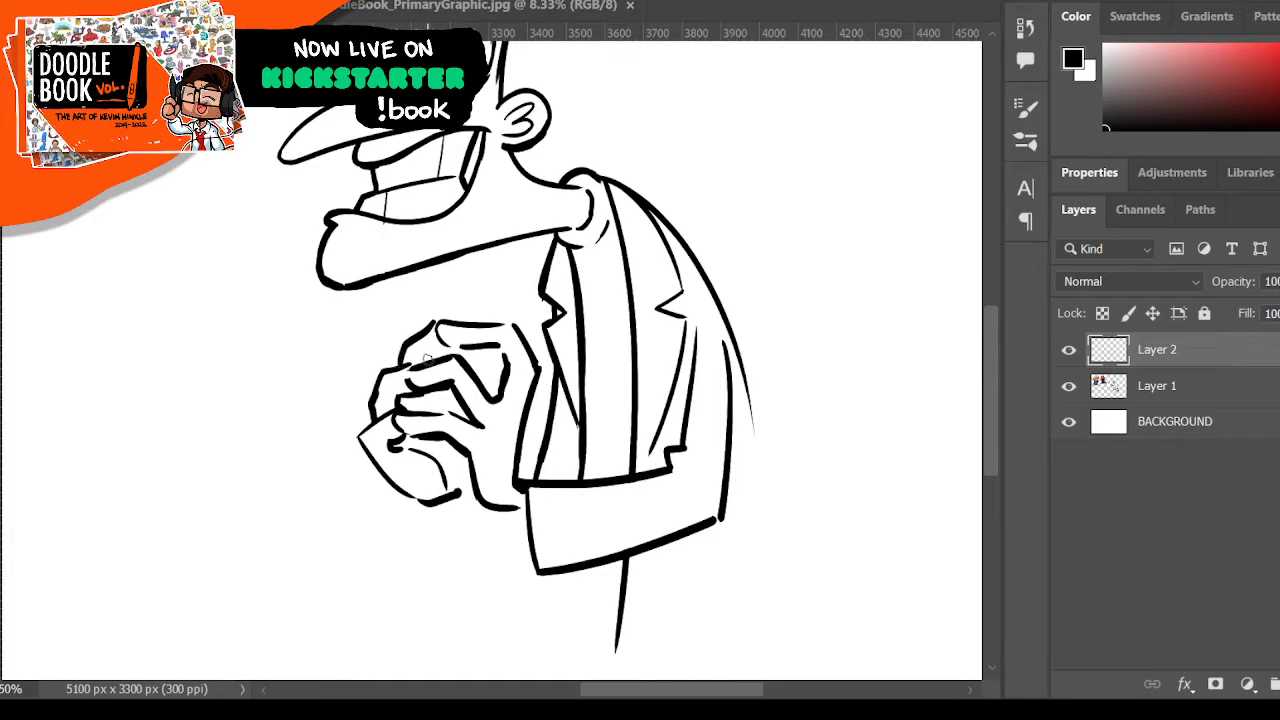
- Ink the remaining finger lines of the clasped hands and draw the far sleeve cuff below the wrist on Layer 2
left_click_drag(435, 322, 438, 344)
left_click_drag(426, 388, 440, 408)
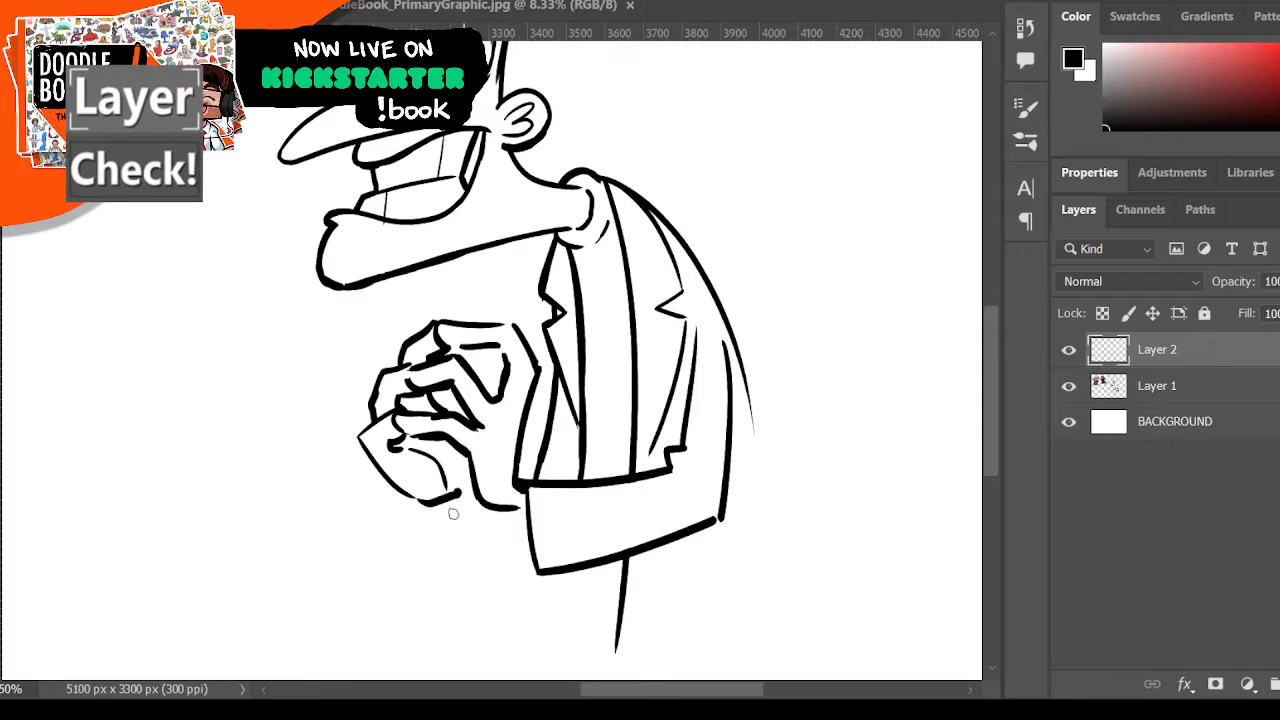
mouse_move(446, 512)
left_mouse_down()
mouse_move(455, 538)
mouse_move(475, 499)
mouse_move(457, 552)
mouse_move(528, 552)
left_mouse_up()
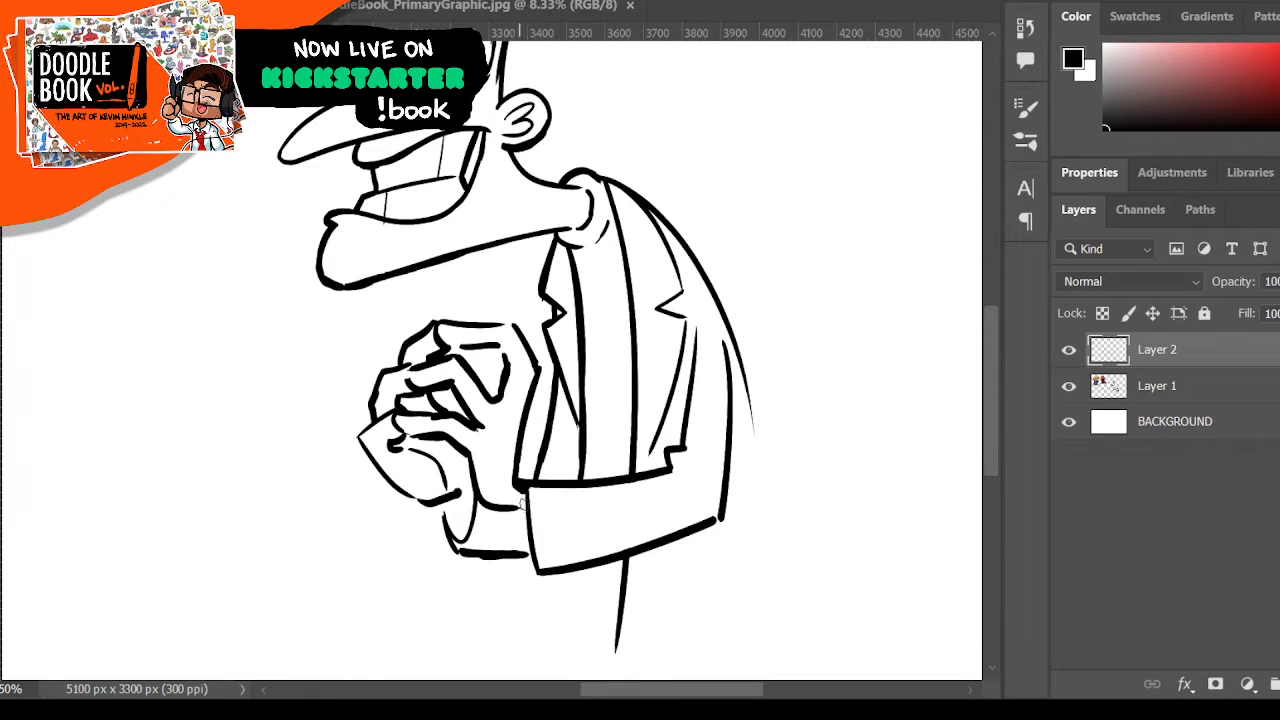
left_click_drag(522, 482, 537, 568)
left_click_drag(441, 500, 472, 489)
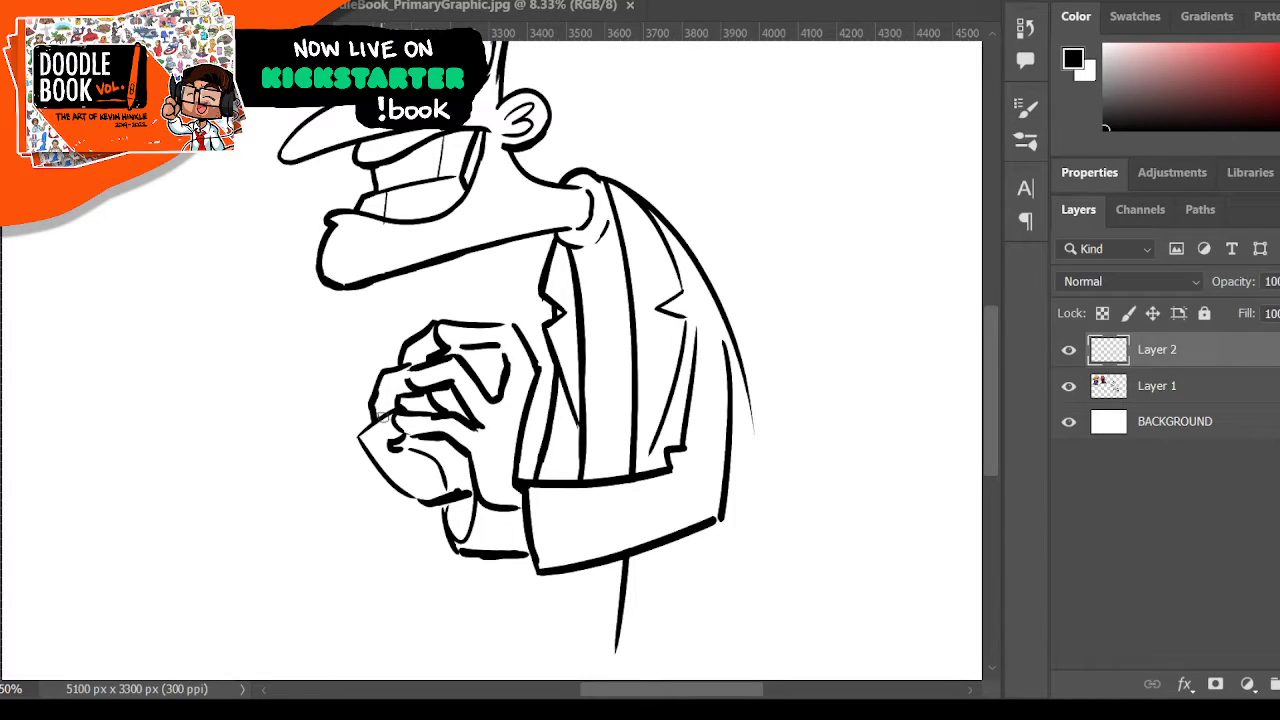
left_click_drag(366, 450, 412, 496)
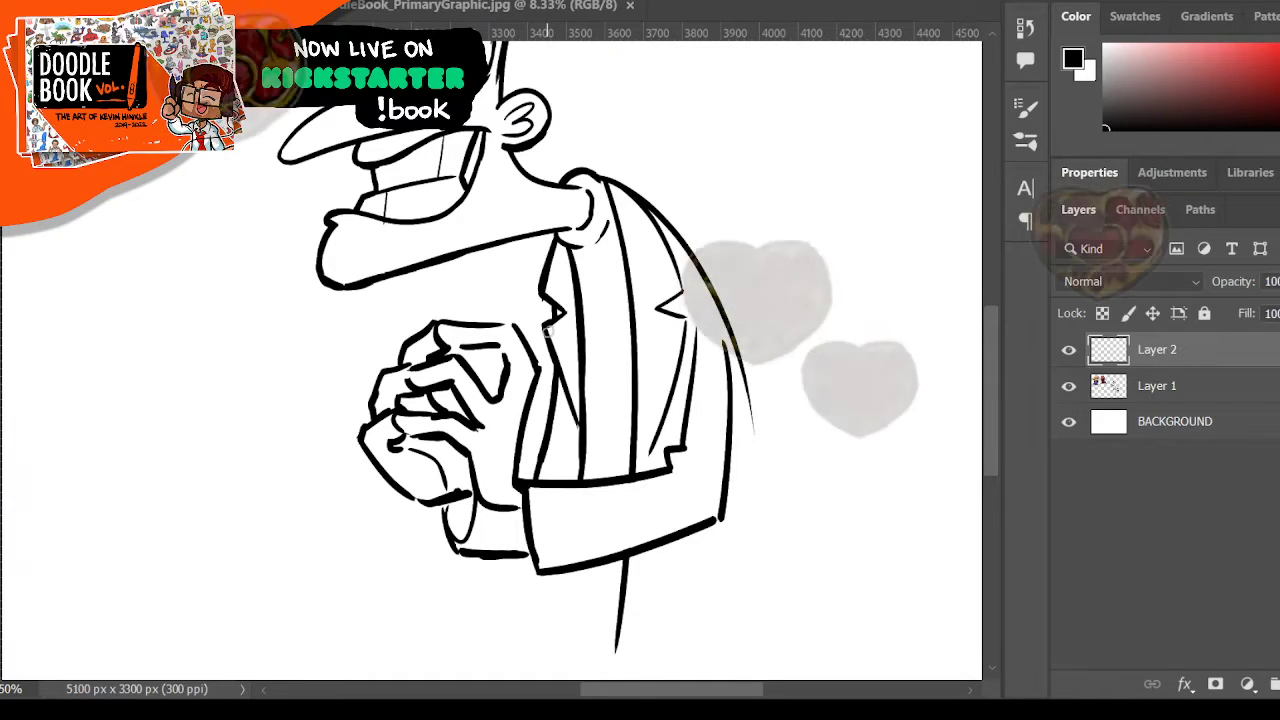
- Fill the shirt between the coat lapels, the collar interior and the strip below the sleeve with solid black
left_click_drag(577, 558, 577, 594)
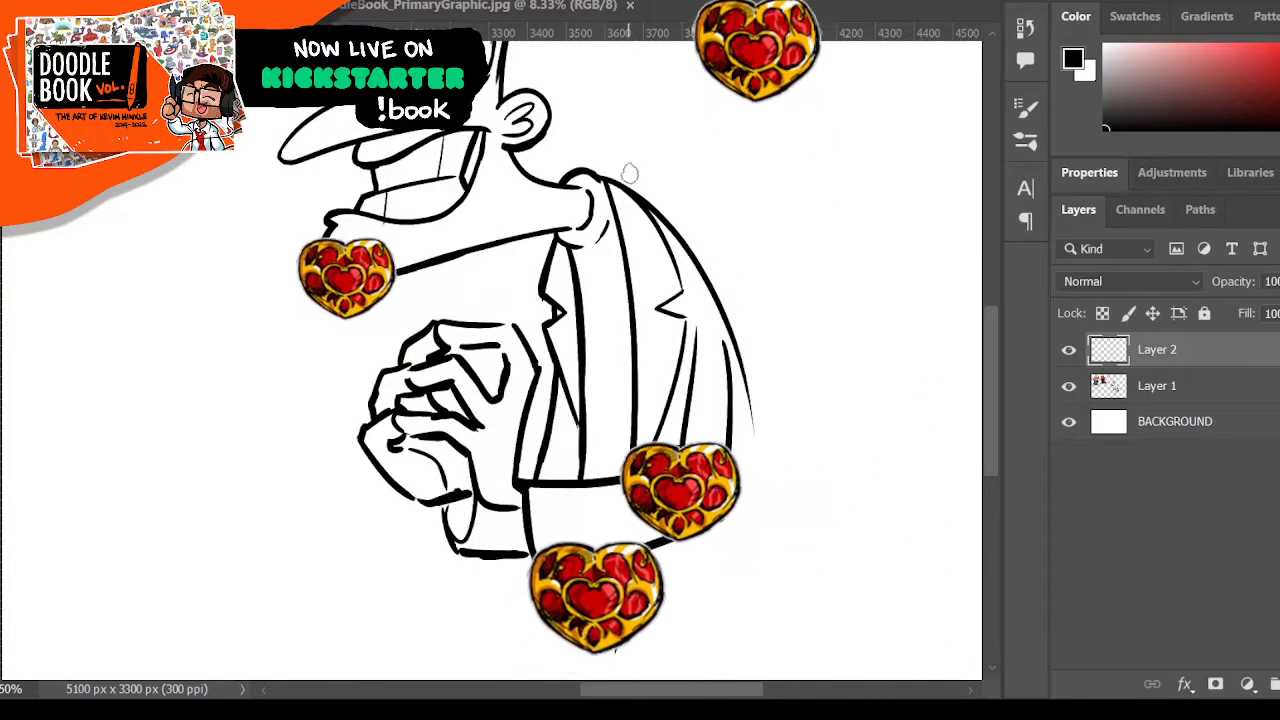
mouse_move(582, 230)
left_mouse_down()
mouse_move(596, 195)
mouse_move(595, 303)
mouse_move(604, 255)
mouse_move(606, 268)
mouse_move(579, 280)
mouse_move(587, 258)
mouse_move(589, 480)
mouse_move(599, 460)
mouse_move(606, 470)
mouse_move(600, 307)
mouse_move(607, 450)
mouse_move(596, 393)
mouse_move(607, 455)
mouse_move(624, 465)
mouse_move(604, 252)
mouse_move(624, 439)
mouse_move(622, 340)
left_mouse_up()
mouse_move(586, 572)
left_mouse_down()
mouse_move(605, 572)
mouse_move(584, 588)
mouse_move(590, 608)
mouse_move(616, 610)
mouse_move(612, 638)
mouse_move(614, 574)
left_mouse_up()
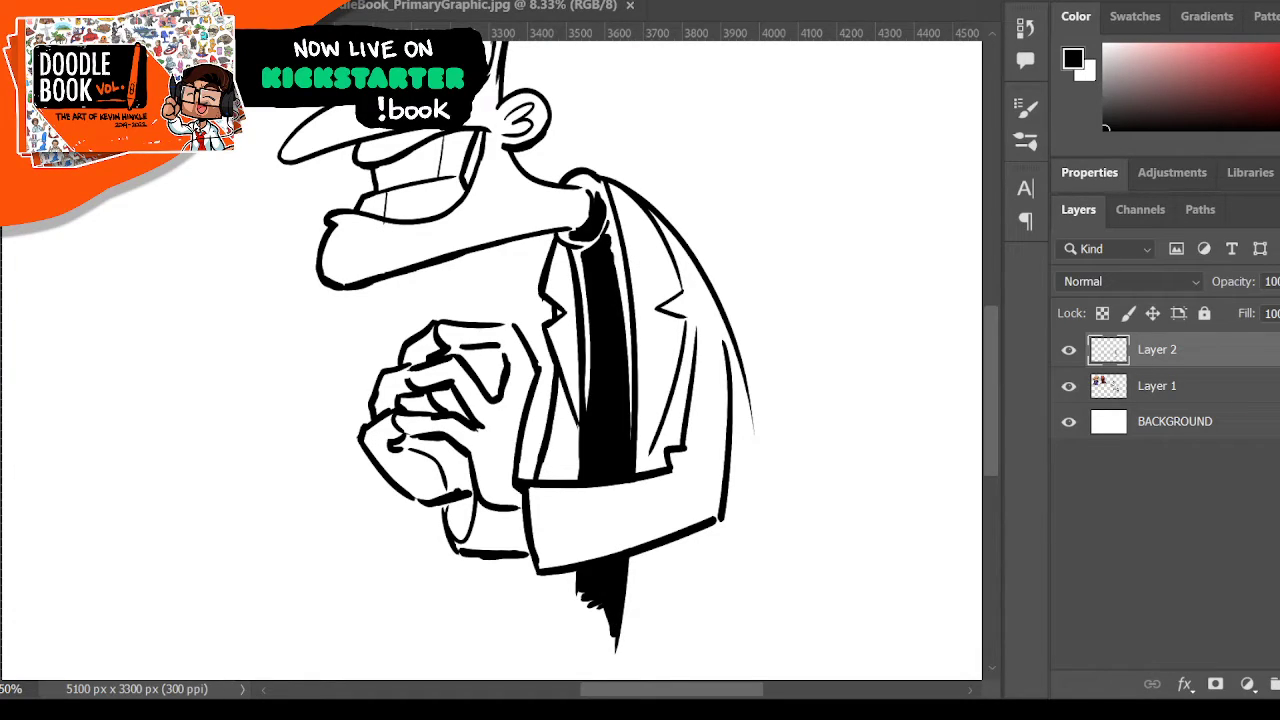
- Merge Layer 2 into Layer 1 and toggle the merged layer's visibility to check the artwork
key("z")
left_click(580, 254, "alt")
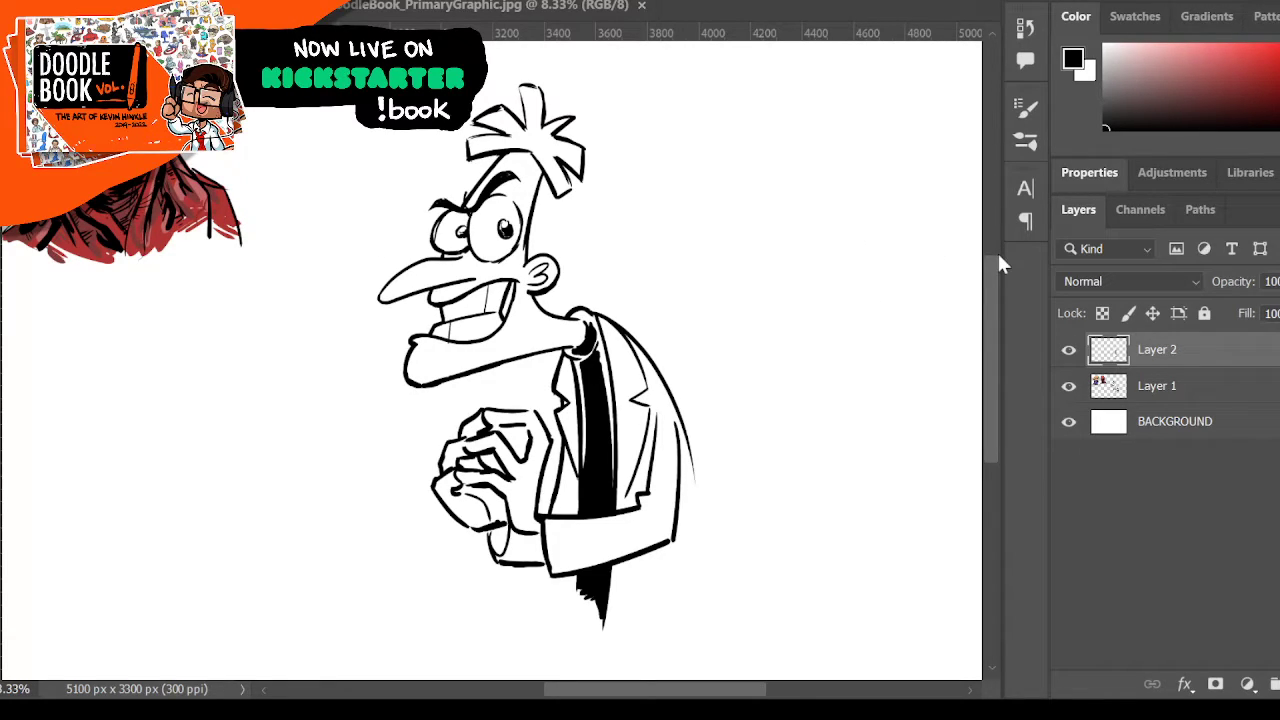
key("Delete")
left_click(1068, 352)
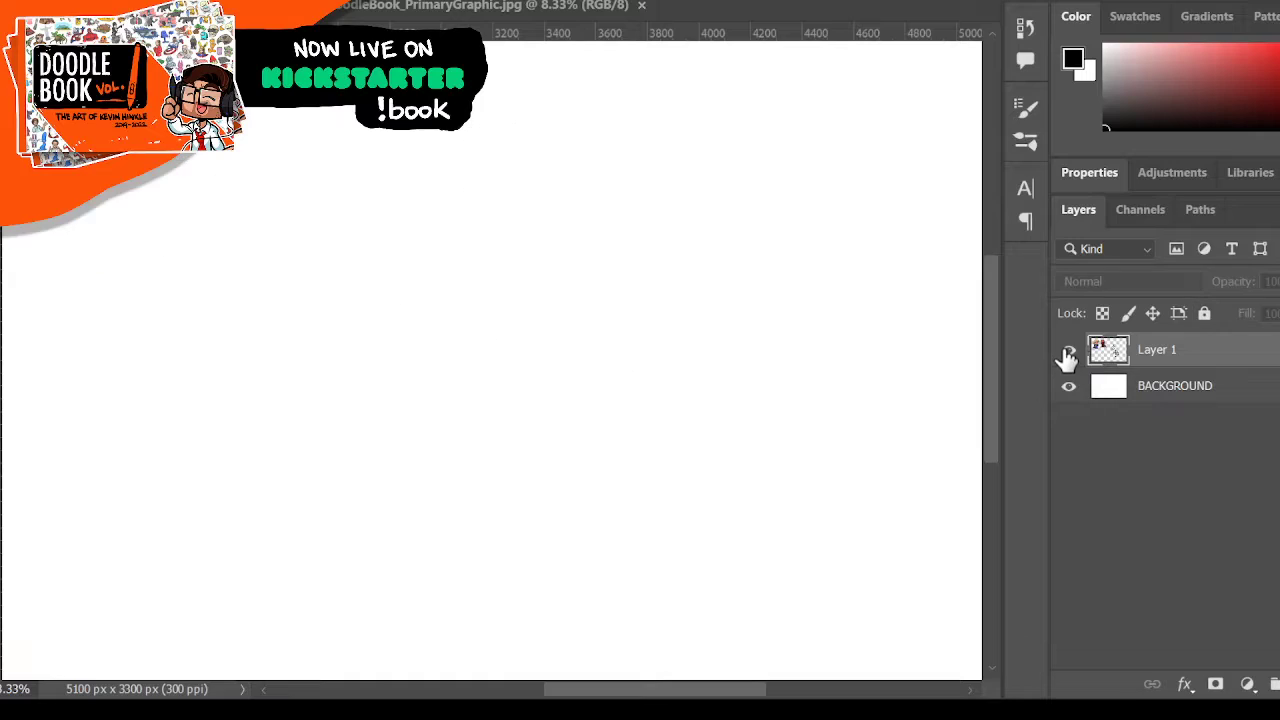
left_click(1068, 354)
- Try heavier ink strokes along the jaw and back of the neck and undo the strokes
mouse_move(528, 338)
left_mouse_down()
mouse_move(480, 351)
mouse_move(436, 395)
mouse_move(507, 370)
mouse_move(431, 394)
mouse_move(527, 361)
mouse_move(430, 391)
mouse_move(536, 359)
mouse_move(414, 385)
mouse_move(577, 328)
left_mouse_up()
left_click(537, 359)
key("b")
left_click(576, 330)
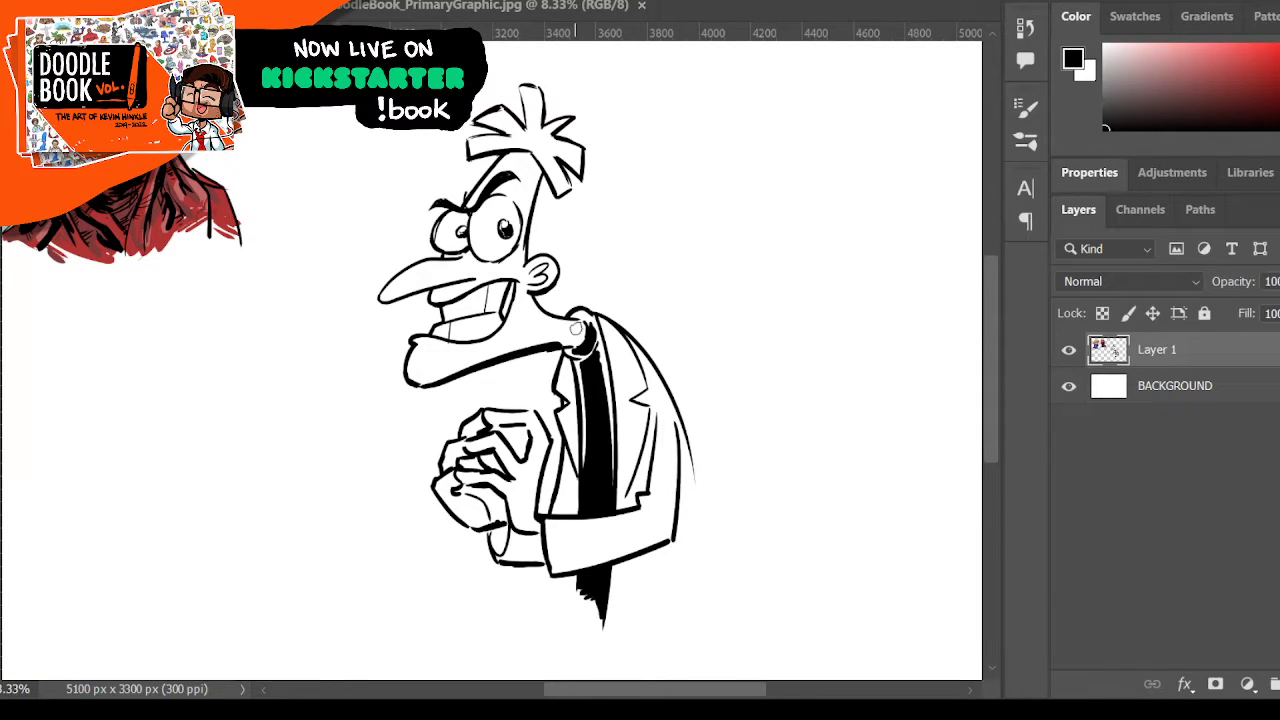
key("ctrl+z")
key("ctrl+z")
mouse_move(408, 340)
left_mouse_down()
mouse_move(402, 368)
mouse_move(420, 387)
mouse_move(565, 336)
left_mouse_up()
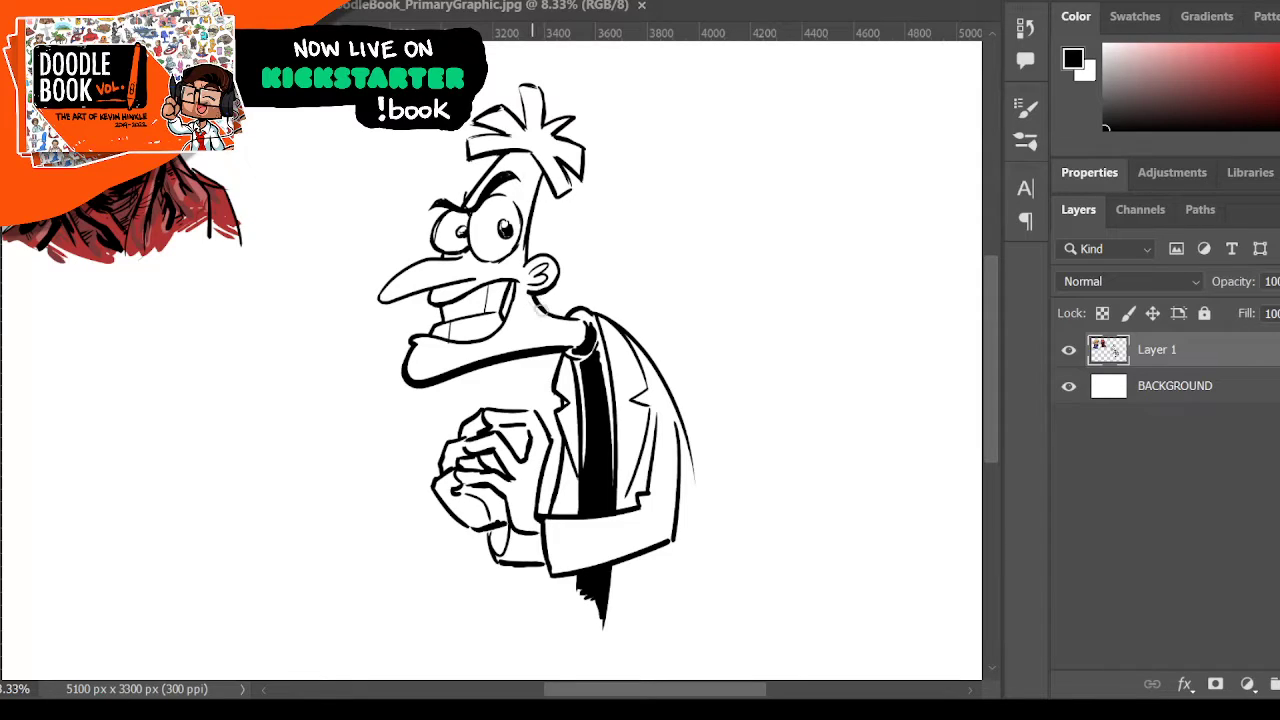
left_click_drag(536, 304, 578, 317)
key("ctrl+z")
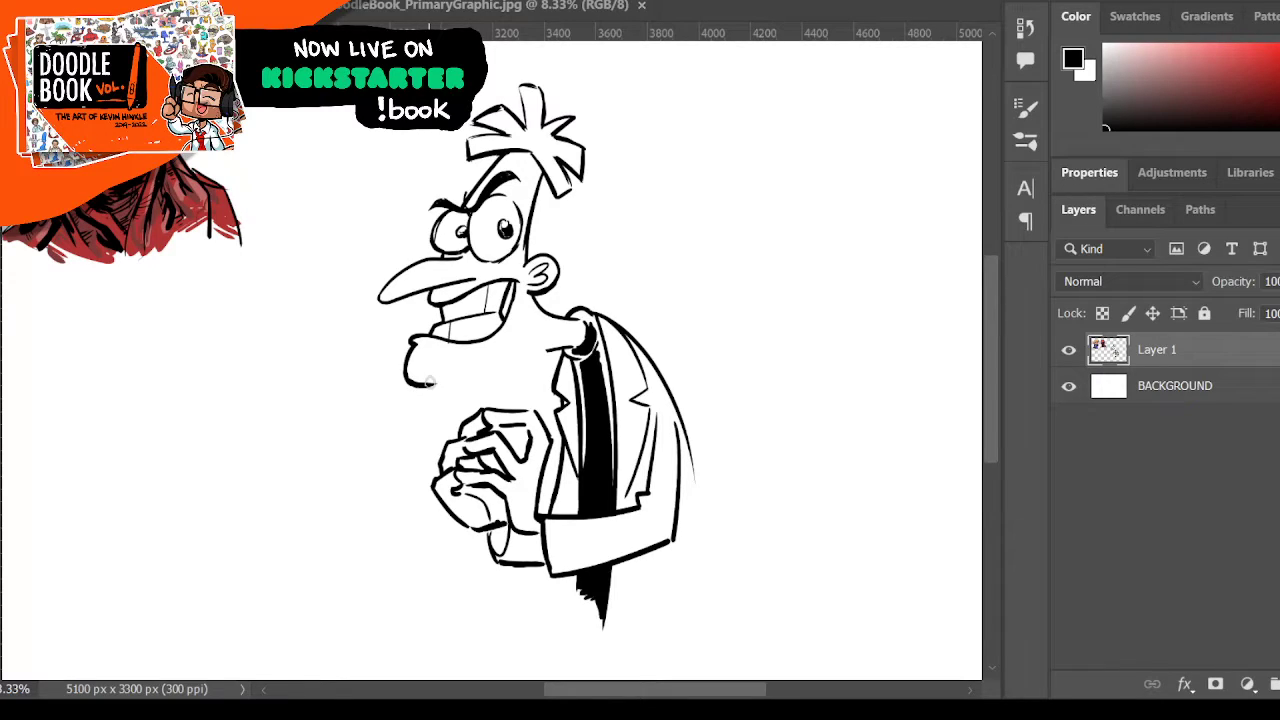
- Redraw the lower jaw line in black from the chin to the collar
left_click_drag(428, 383, 523, 357)
left_click_drag(442, 378, 566, 346)
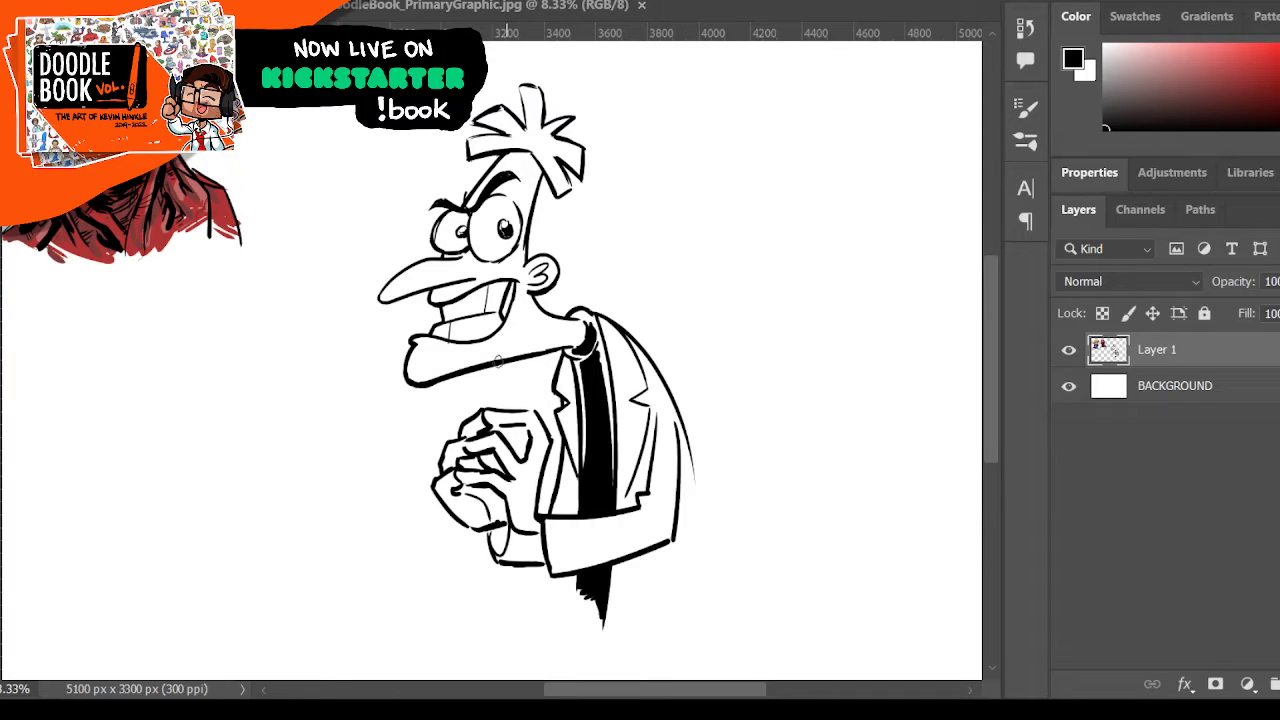
left_click_drag(500, 361, 577, 334)
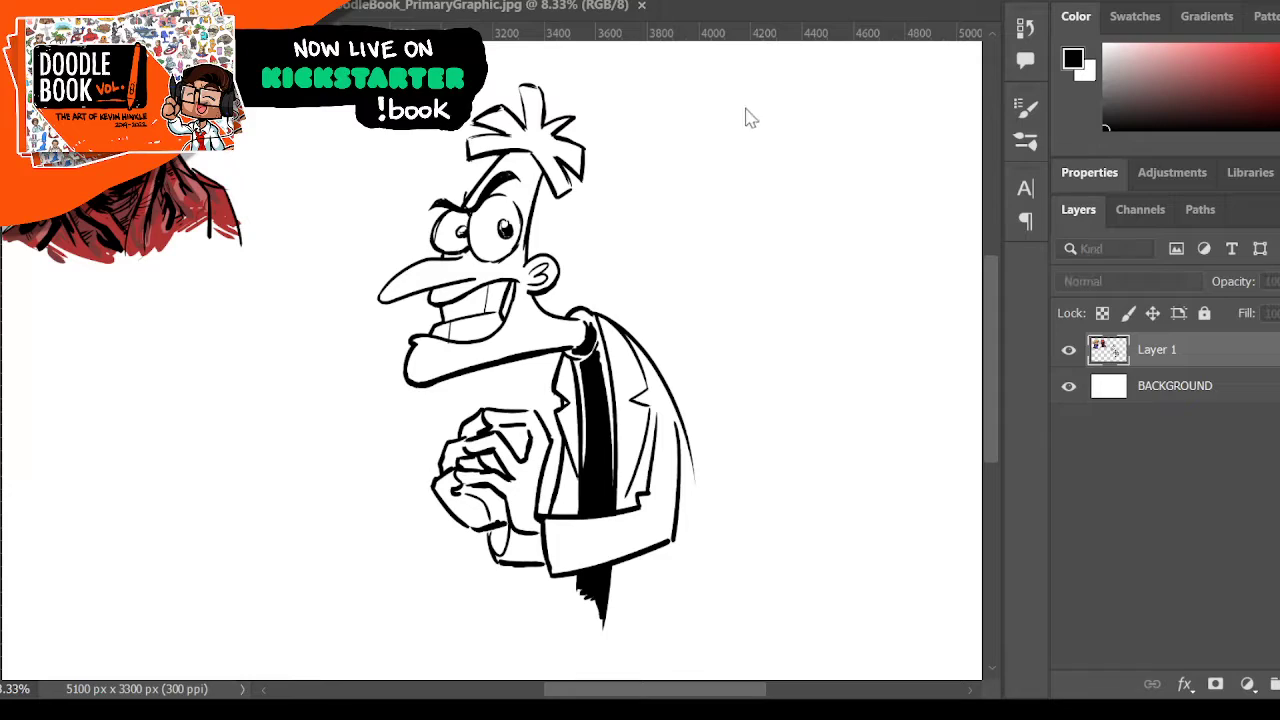
- Add a new layer beneath Layer 1 and set a light peach foreground colour with a smaller brush for the skin
key("ctrl+shift+alt+n")
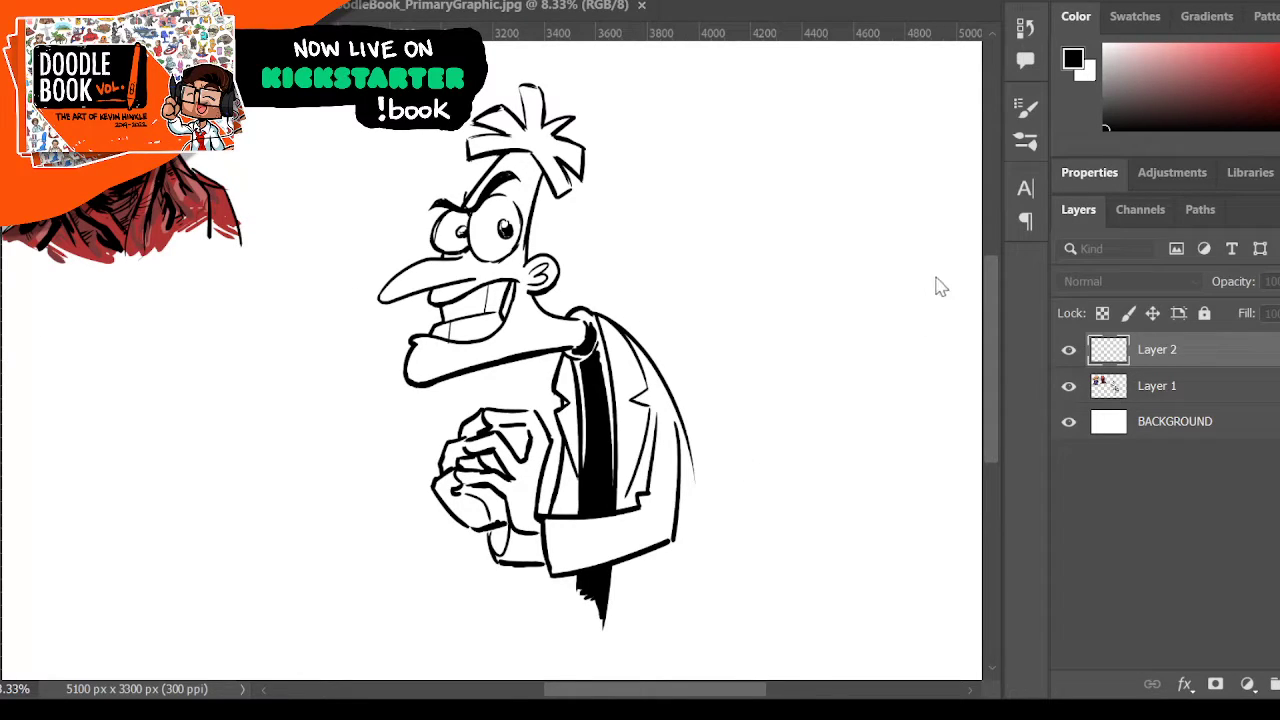
left_click_drag(648, 697, 618, 697)
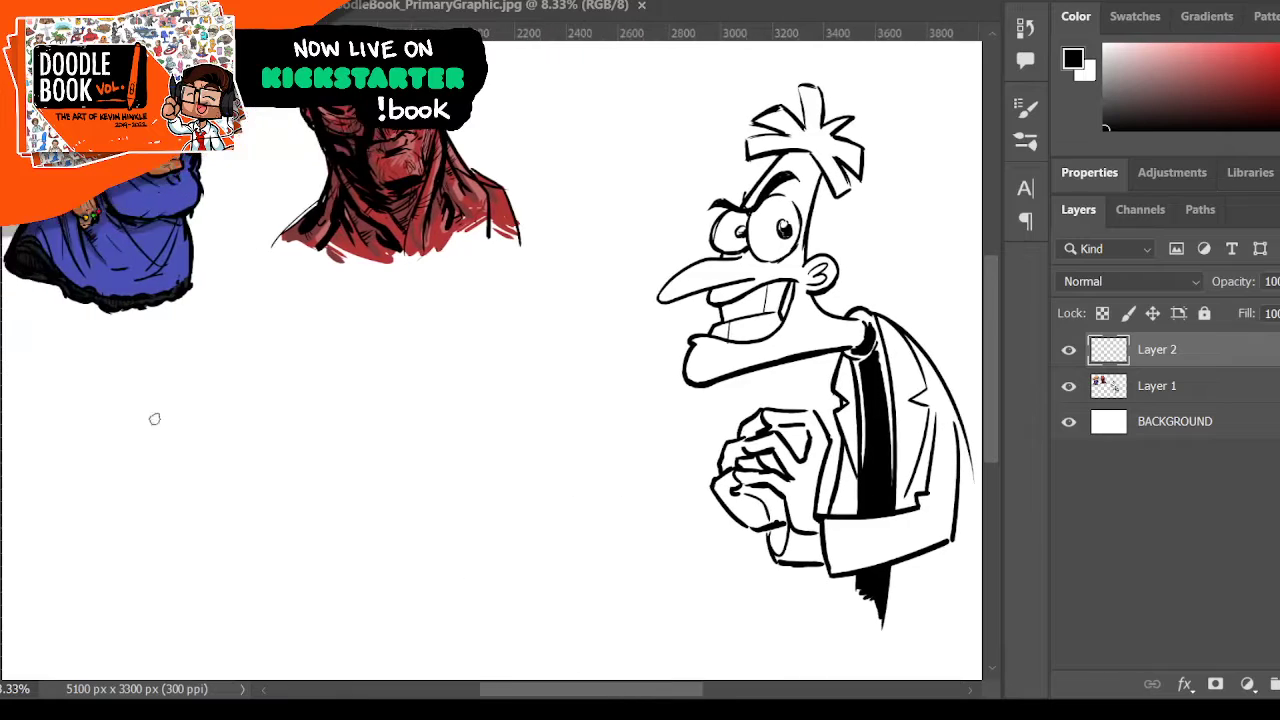
left_click(1194, 45)
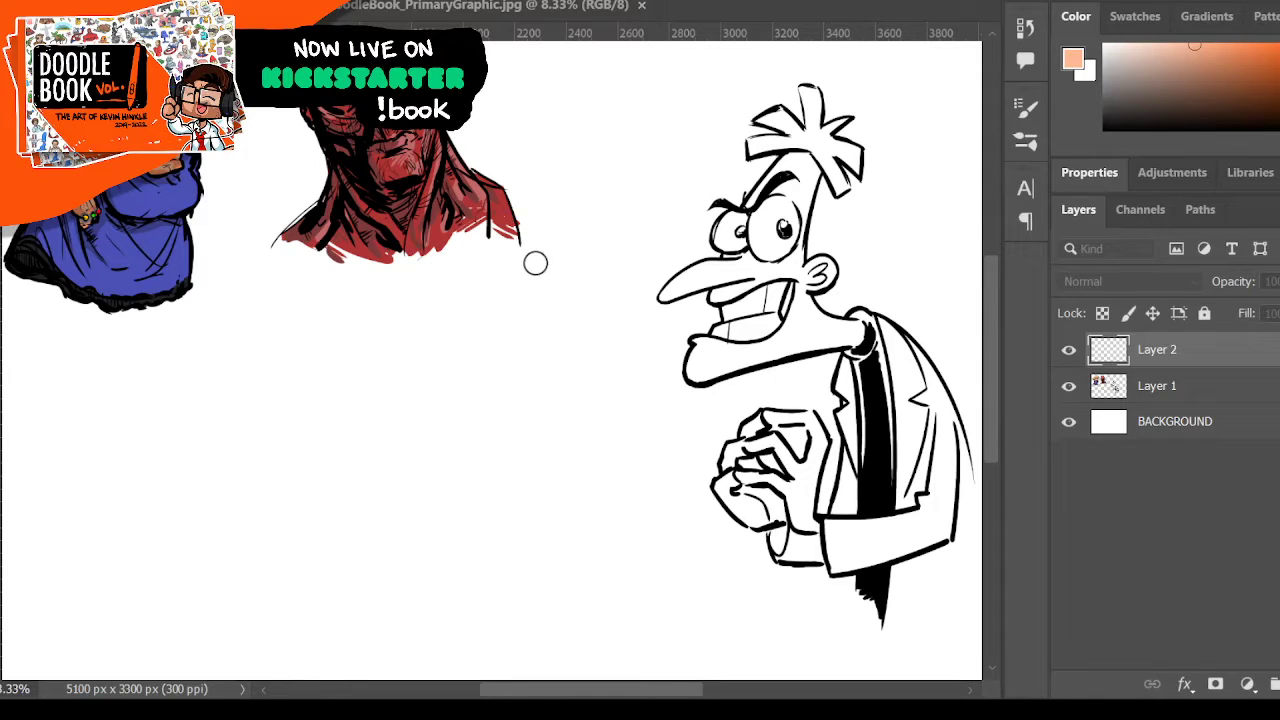
key("bracketleft")
key("bracketleft")
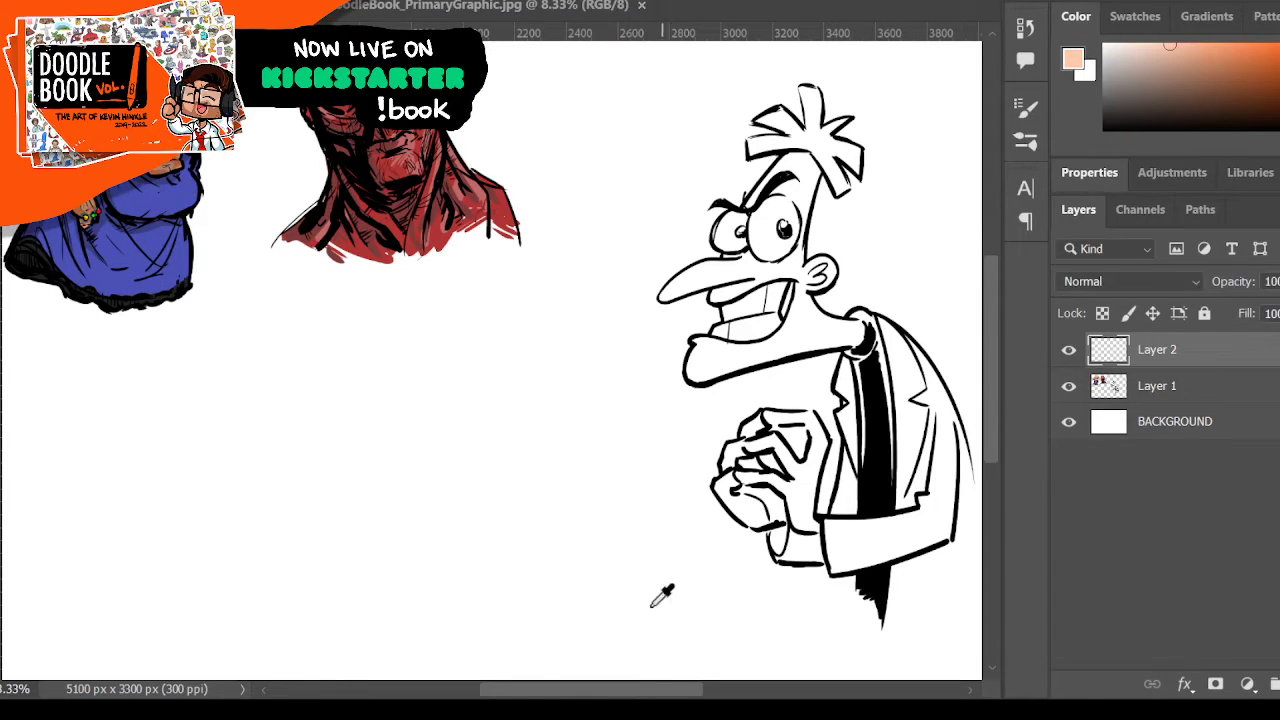
left_click_drag(611, 692, 655, 692)
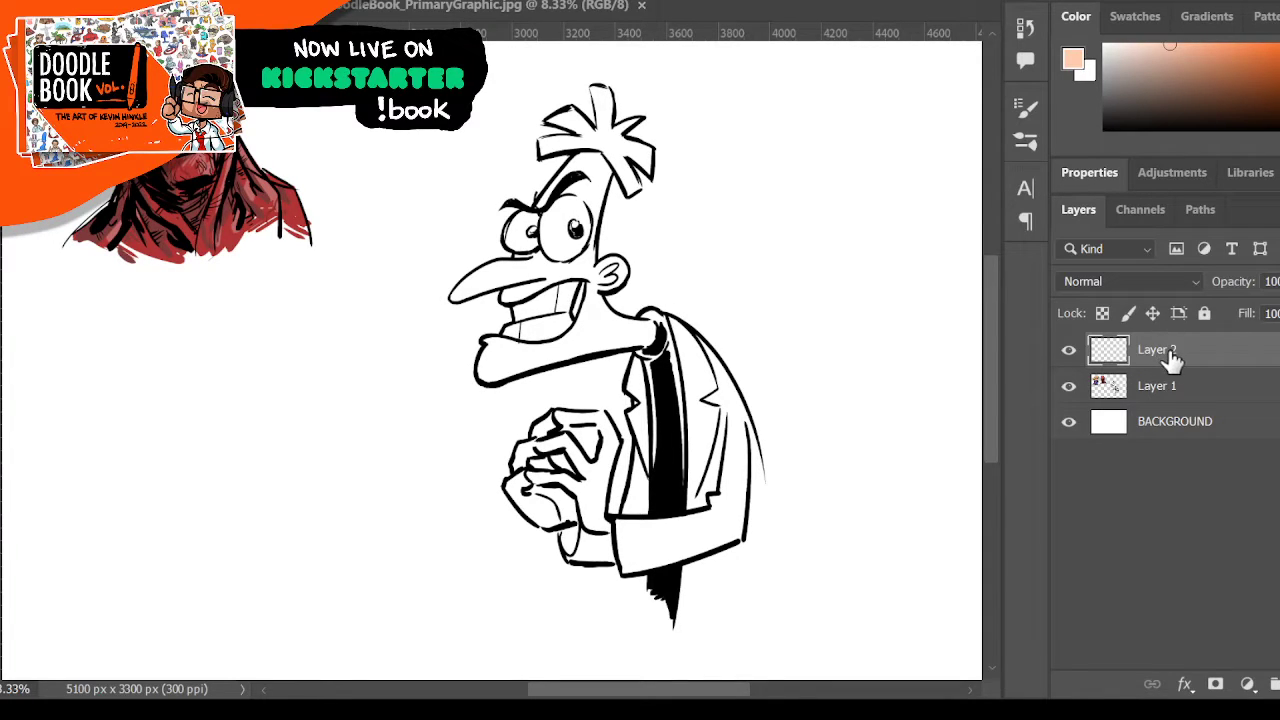
left_click_drag(1177, 346, 1149, 385)
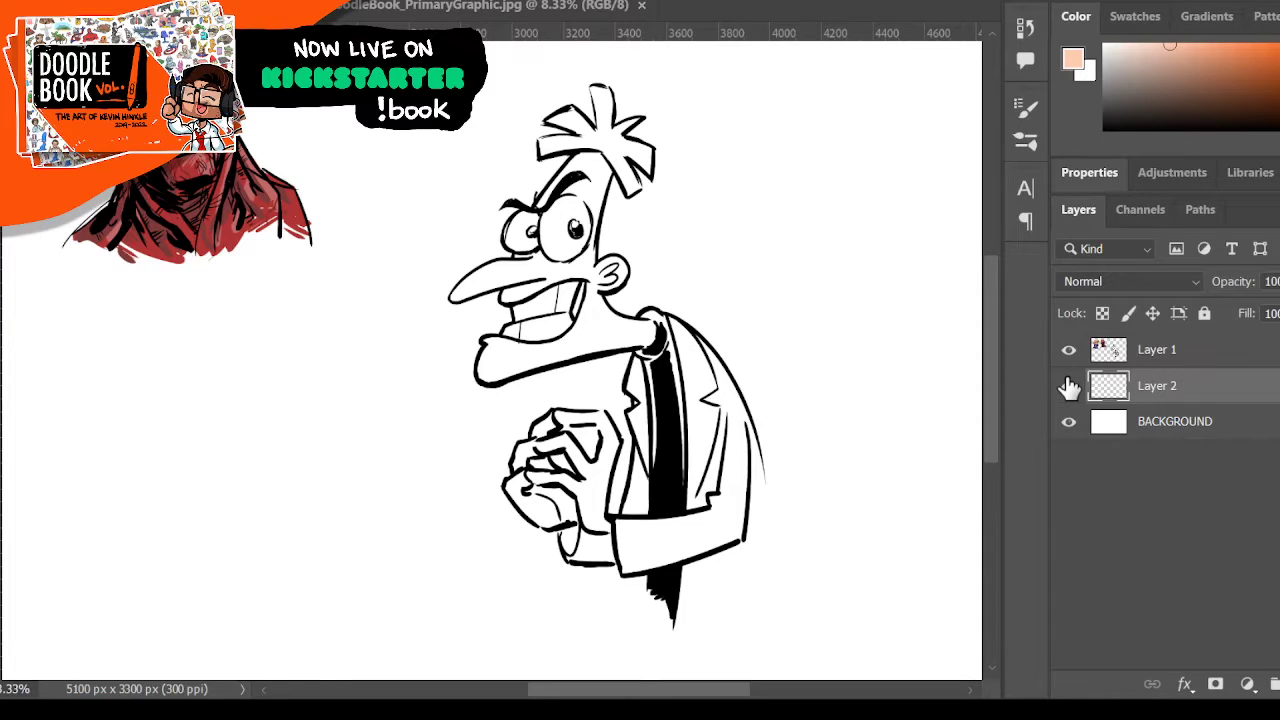
- Paint the character's face, nose, jaw, ear and clasped hands with flat light peach on Layer 2
mouse_move(552, 248)
left_mouse_down()
mouse_move(606, 152)
mouse_move(565, 195)
mouse_move(535, 200)
mouse_move(565, 210)
mouse_move(593, 160)
mouse_move(576, 205)
mouse_move(521, 250)
mouse_move(519, 268)
mouse_move(529, 245)
mouse_move(533, 272)
mouse_move(505, 296)
mouse_move(544, 277)
mouse_move(543, 290)
mouse_move(563, 265)
mouse_move(605, 262)
left_mouse_up()
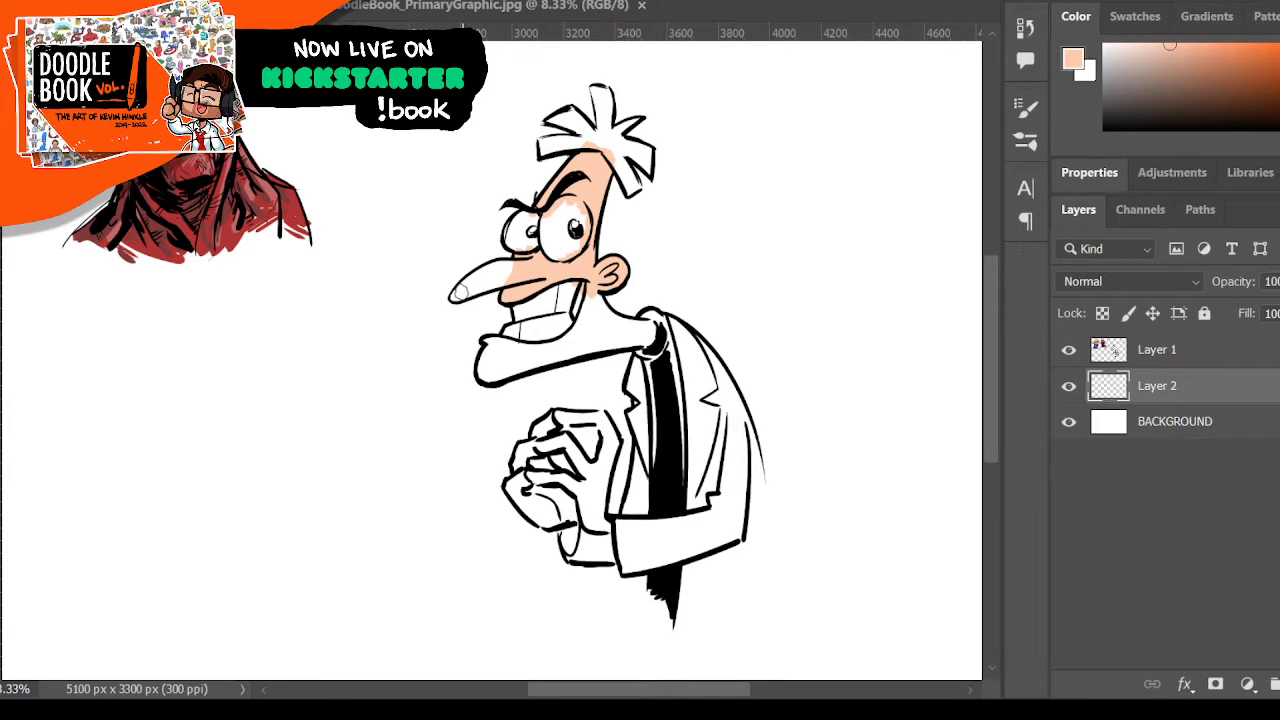
mouse_move(454, 295)
left_mouse_down()
mouse_move(505, 278)
mouse_move(485, 274)
mouse_move(495, 266)
mouse_move(530, 272)
left_mouse_up()
mouse_move(497, 337)
left_mouse_down()
mouse_move(488, 378)
mouse_move(503, 343)
mouse_move(515, 365)
mouse_move(484, 375)
mouse_move(580, 345)
mouse_move(570, 320)
mouse_move(595, 305)
mouse_move(563, 347)
mouse_move(620, 342)
mouse_move(612, 318)
mouse_move(655, 331)
mouse_move(620, 269)
left_mouse_up()
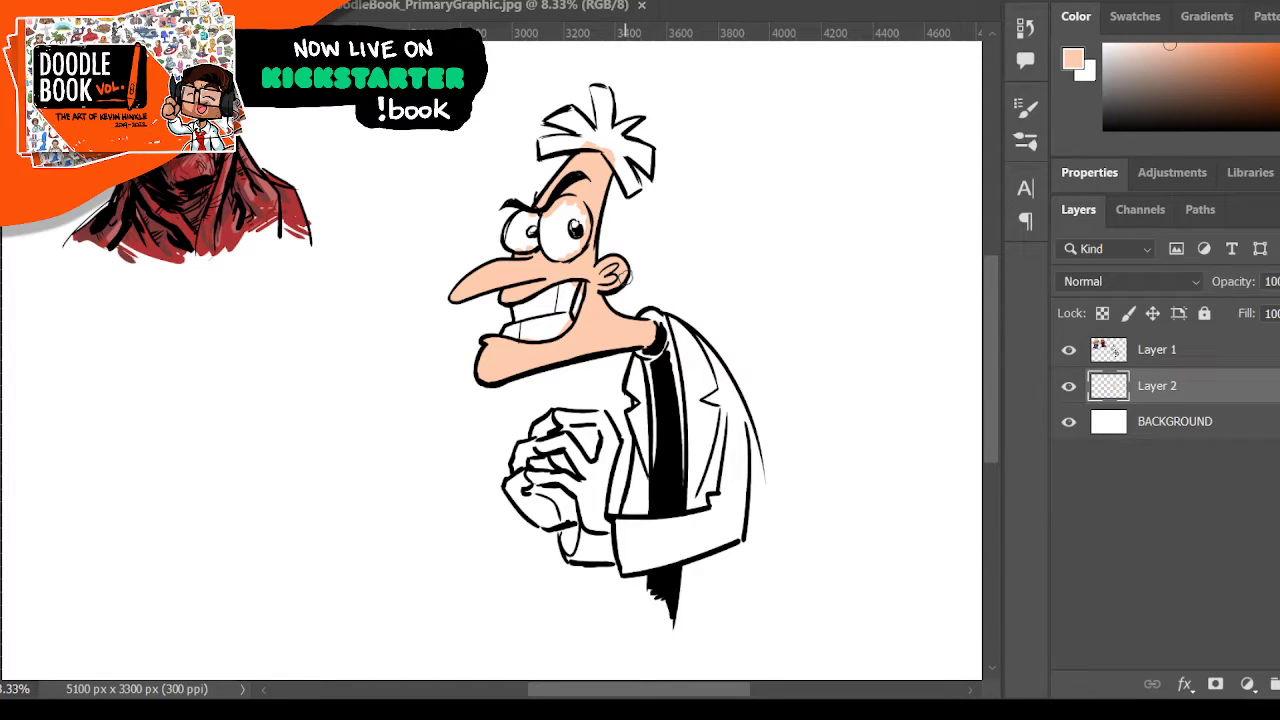
left_click_drag(622, 276, 618, 272)
mouse_move(533, 474)
left_mouse_down()
mouse_move(538, 432)
mouse_move(557, 416)
mouse_move(605, 421)
mouse_move(596, 533)
mouse_move(605, 523)
mouse_move(562, 477)
mouse_move(586, 486)
mouse_move(582, 471)
mouse_move(596, 470)
mouse_move(557, 442)
mouse_move(522, 453)
mouse_move(510, 490)
mouse_move(527, 483)
mouse_move(575, 512)
left_mouse_up()
left_click(610, 429)
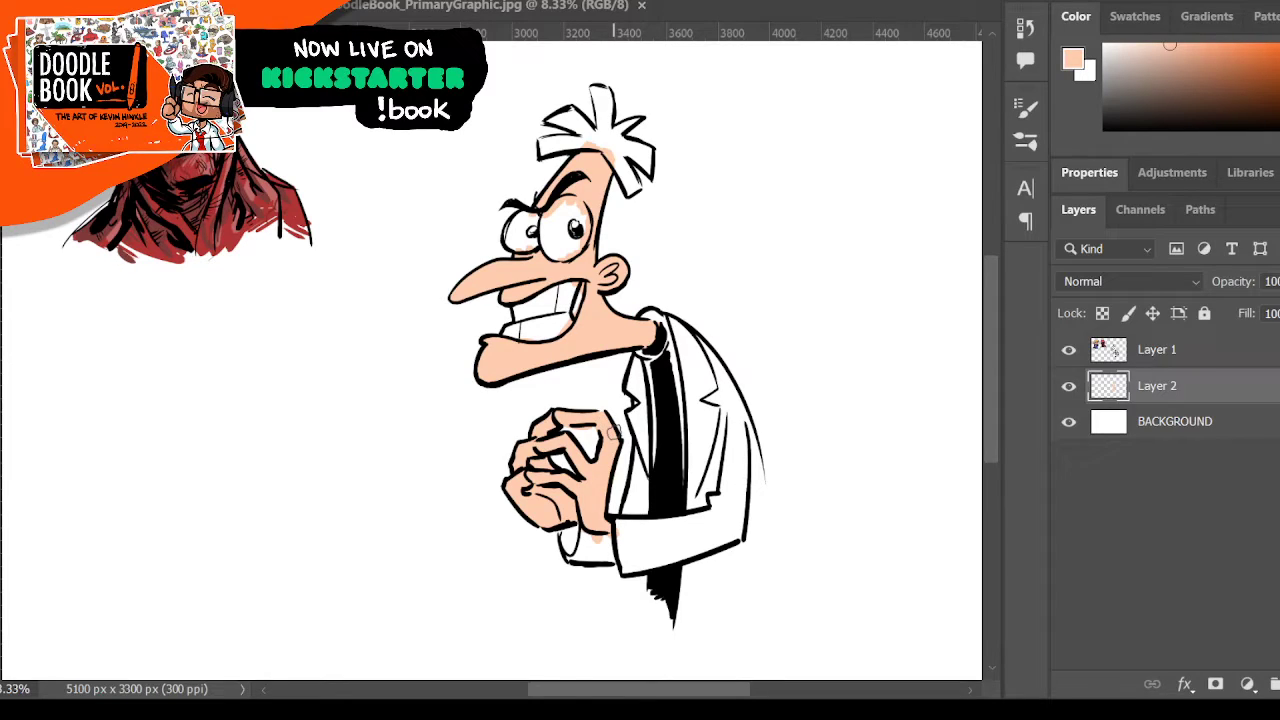
- Shade the face, forehead edge, lower jaw, ear and hands with a darker peach on Layer 2
mouse_move(555, 262)
left_mouse_down()
mouse_move(518, 282)
mouse_move(537, 265)
left_mouse_up()
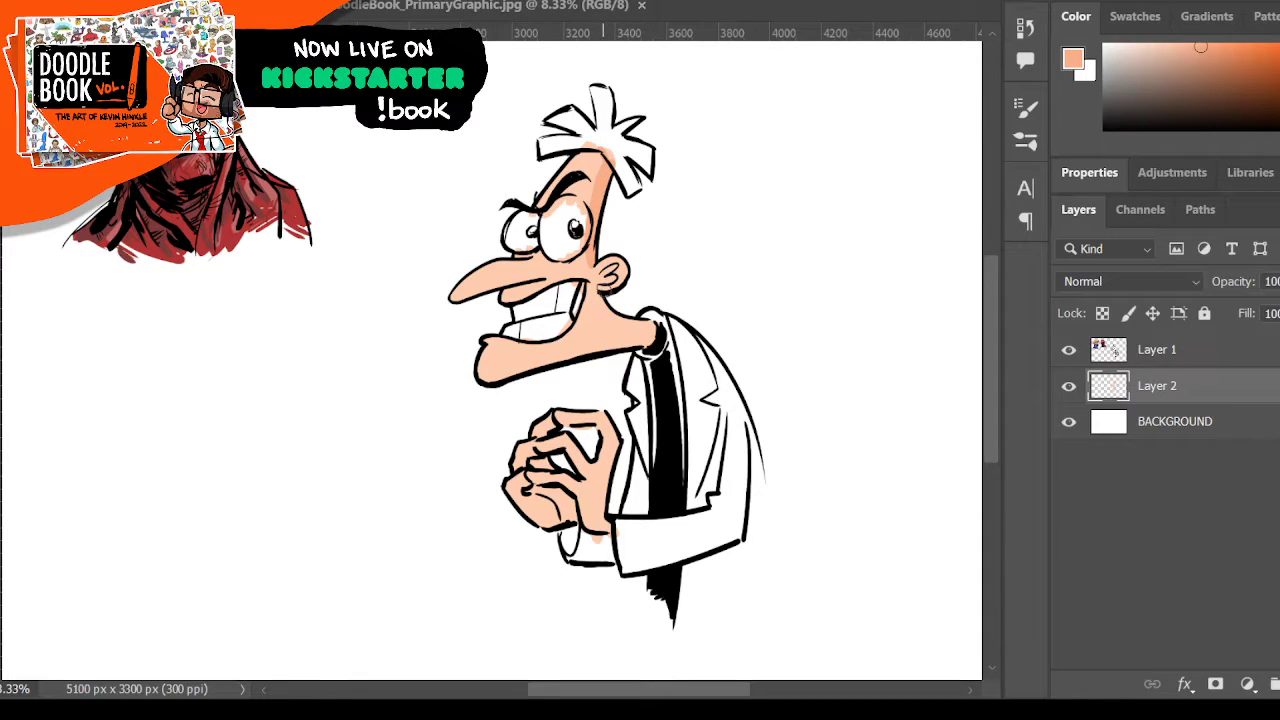
mouse_move(481, 368)
left_mouse_down()
mouse_move(646, 337)
mouse_move(649, 317)
mouse_move(648, 339)
mouse_move(613, 345)
mouse_move(654, 340)
left_mouse_up()
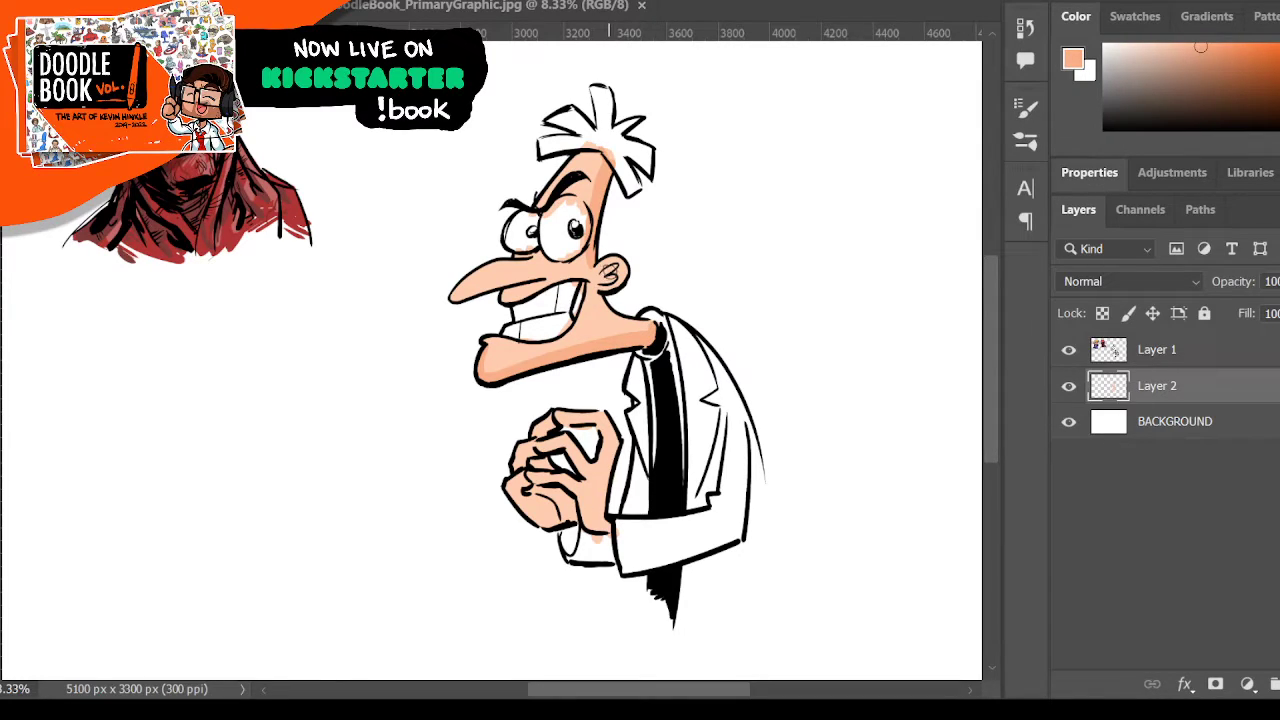
left_click_drag(609, 270, 586, 247)
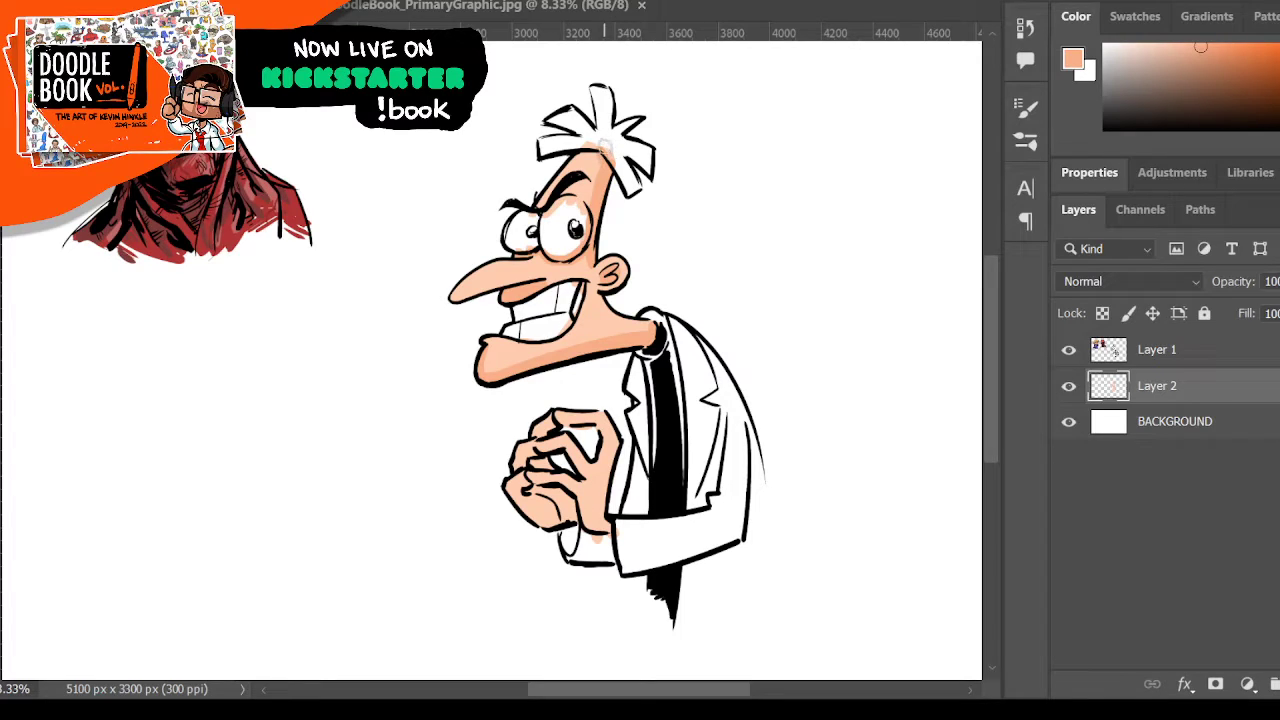
mouse_move(533, 492)
left_mouse_down()
mouse_move(544, 524)
mouse_move(570, 505)
left_mouse_up()
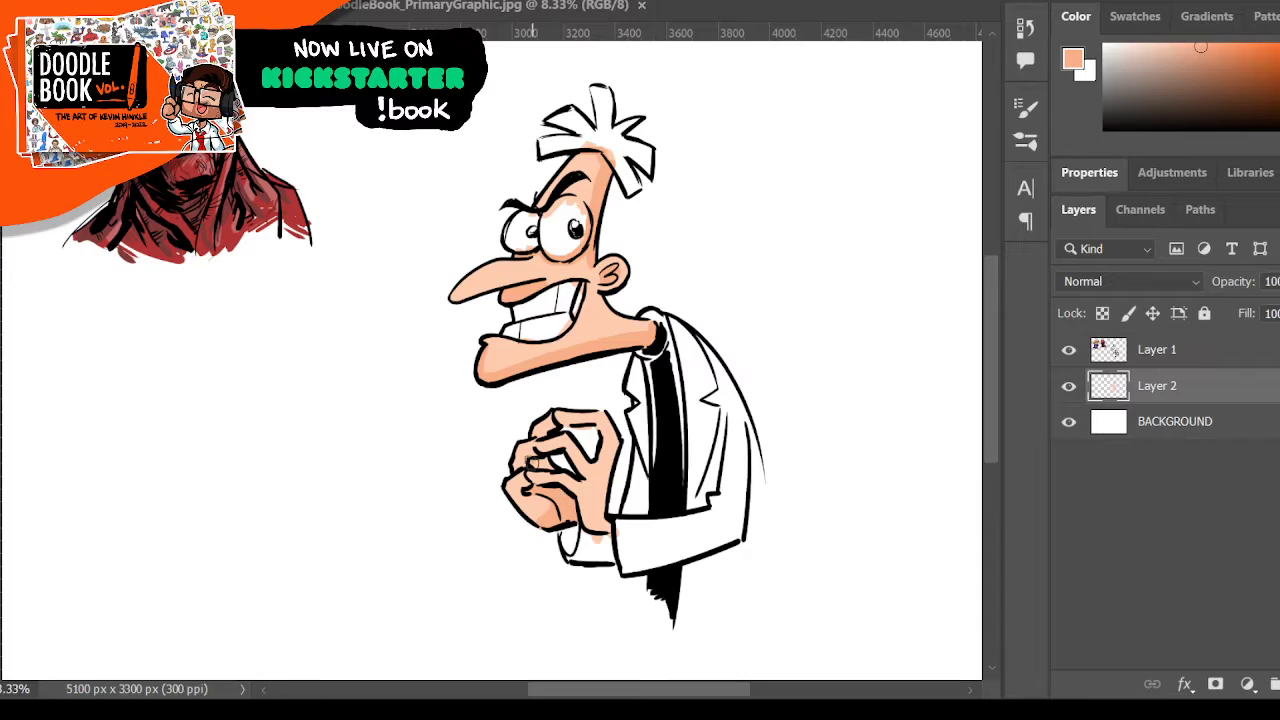
left_click_drag(532, 462, 549, 466)
left_click_drag(585, 520, 612, 532)
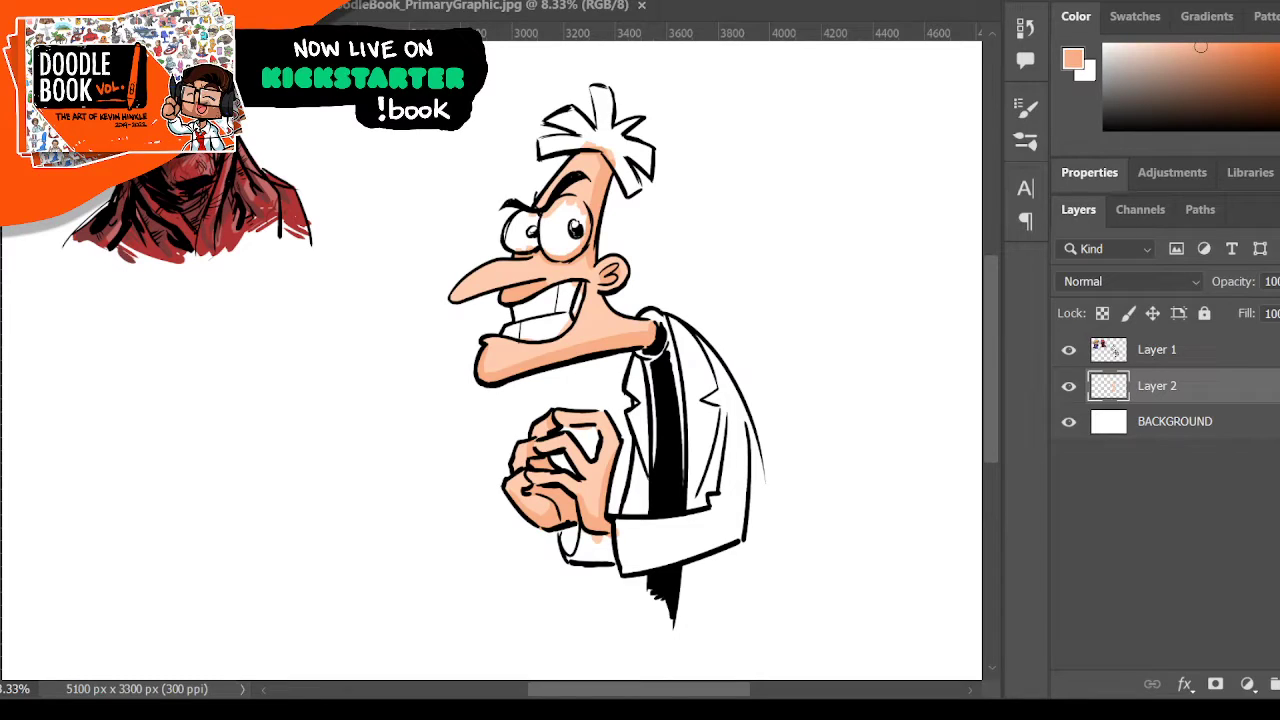
- Clean the skin colour out of the eyes with white and shade both eyeballs' edges with light blue
key("x")
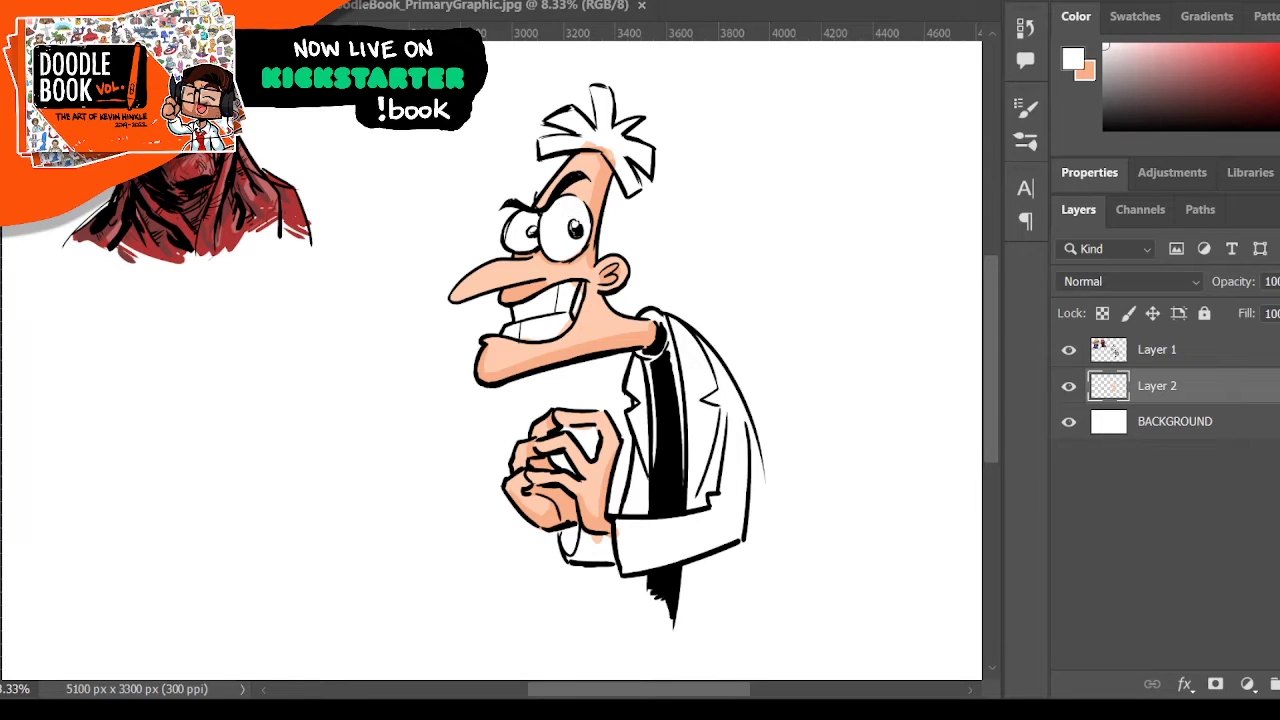
key("z")
left_click(612, 241)
left_click(609, 203)
key("b")
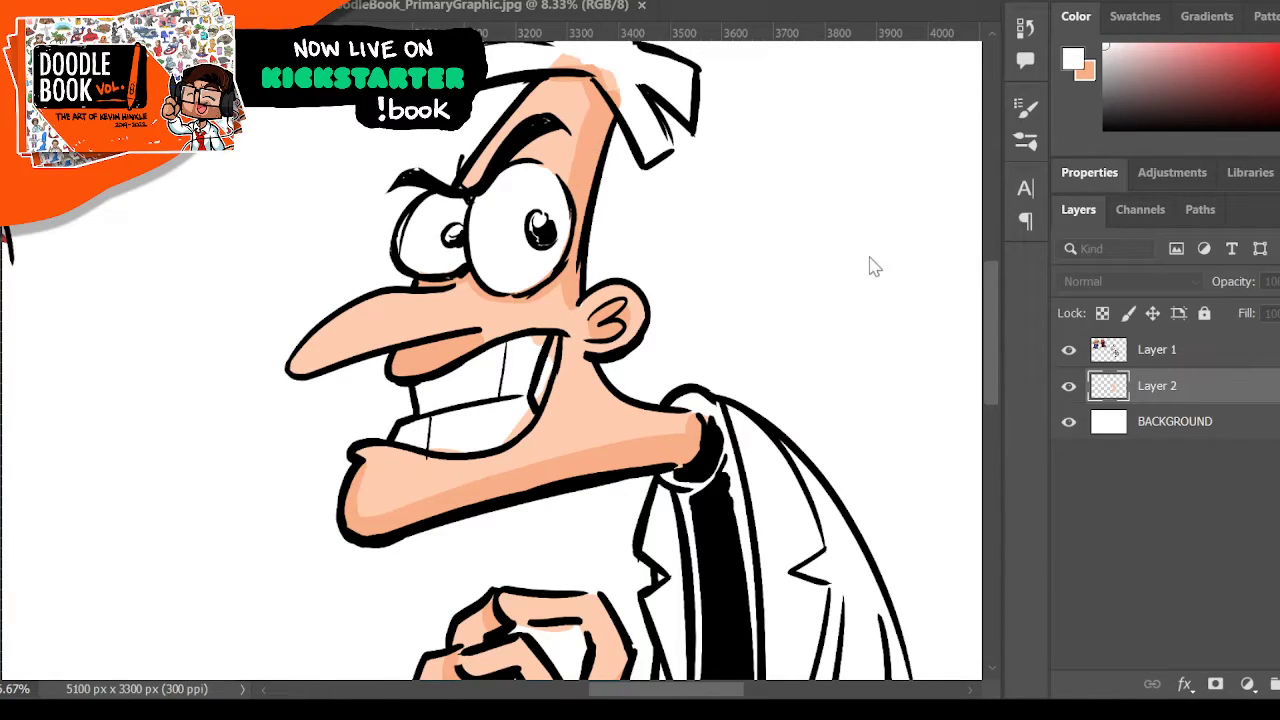
left_click(958, 247)
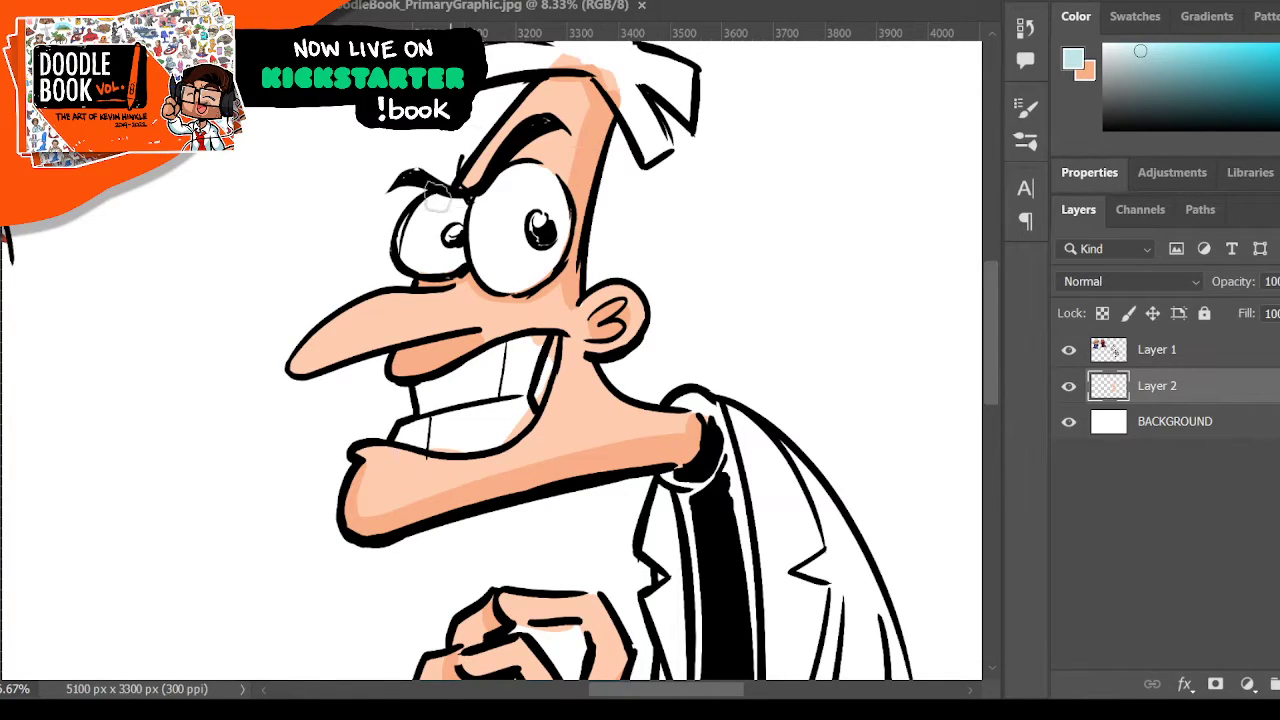
mouse_move(478, 264)
left_mouse_down()
mouse_move(520, 282)
mouse_move(560, 250)
mouse_move(562, 198)
mouse_move(506, 168)
left_mouse_up()
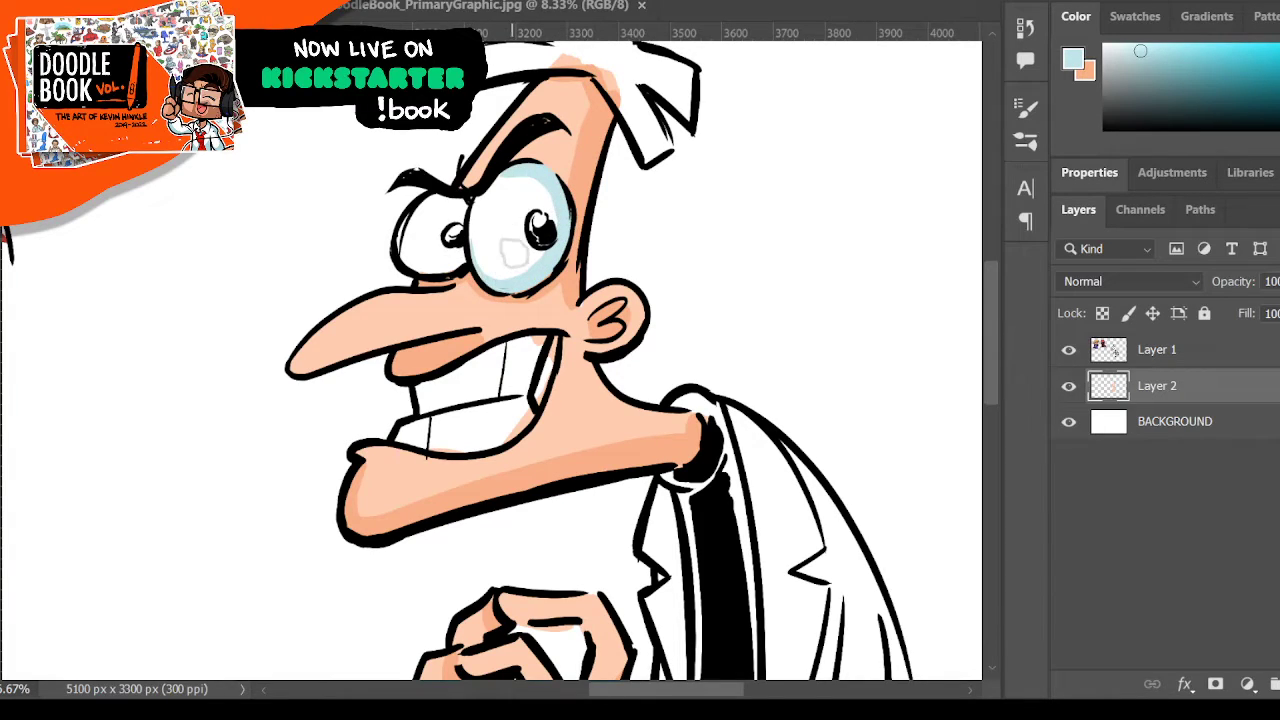
mouse_move(406, 250)
left_mouse_down()
mouse_move(410, 262)
mouse_move(462, 246)
mouse_move(465, 207)
left_mouse_up()
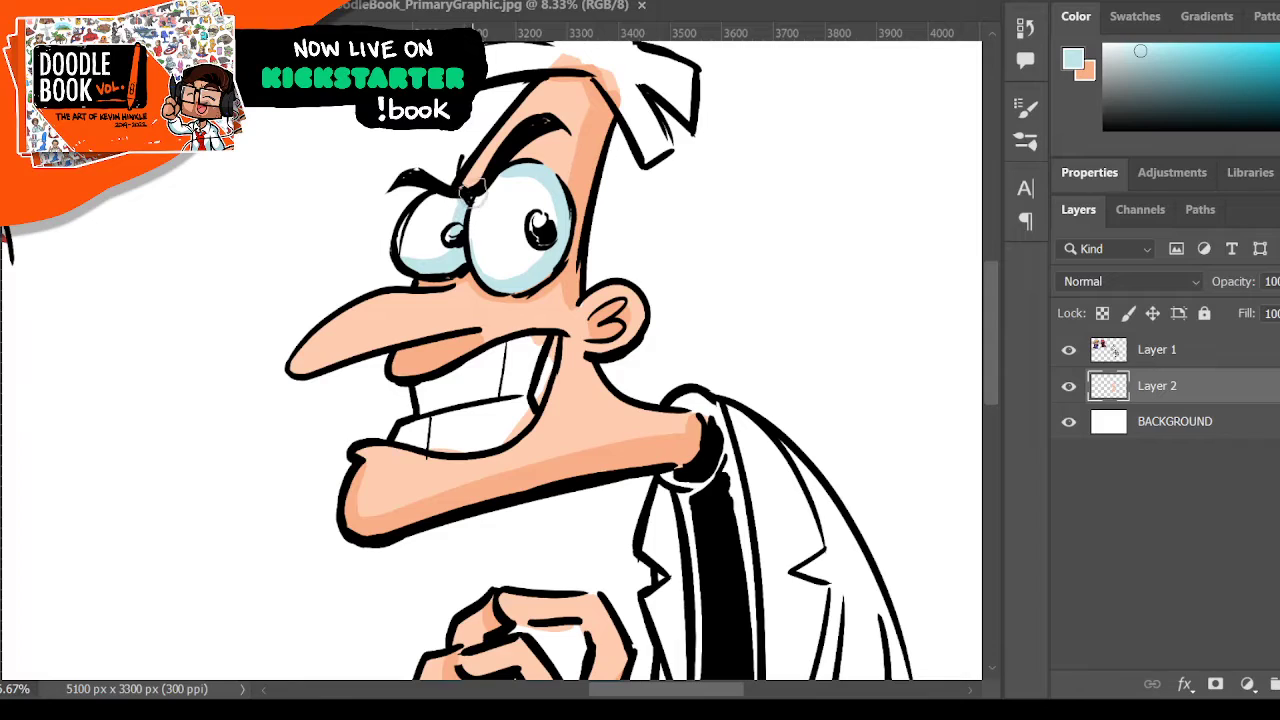
- Touch up the eyeballs and pupil highlights with white and the sampled light blue on Layer 2
key("d")
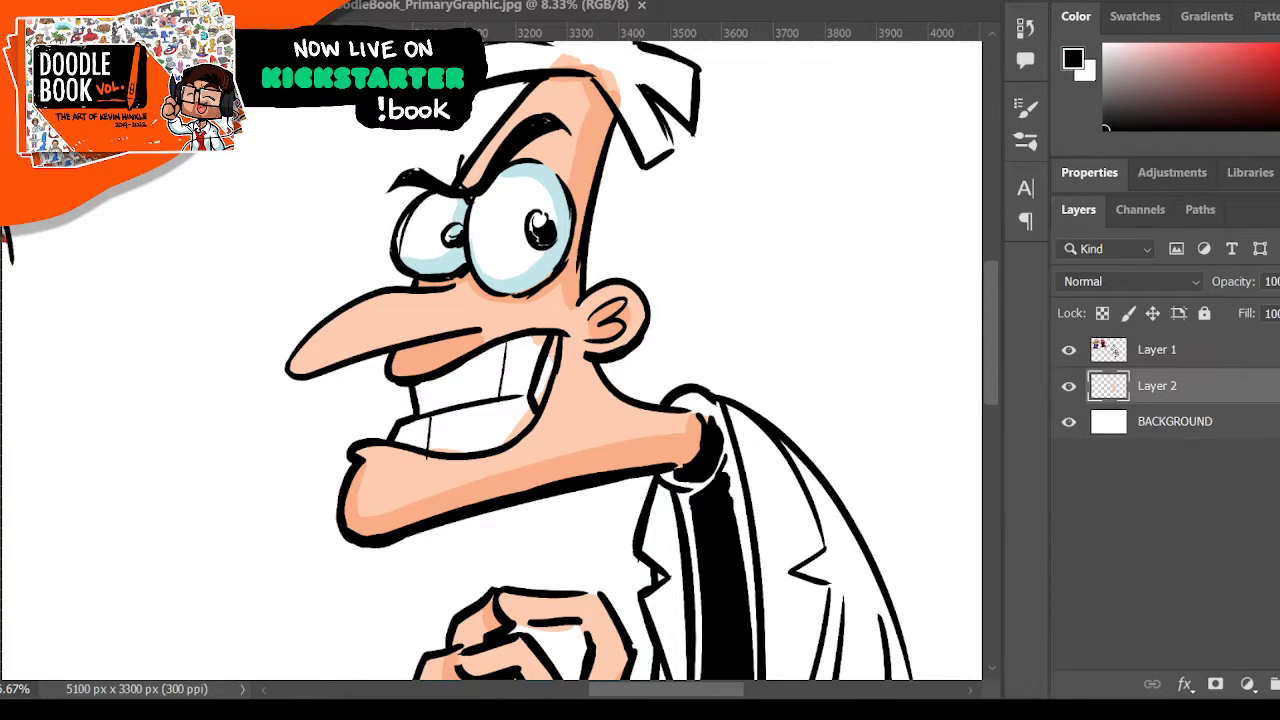
key("x")
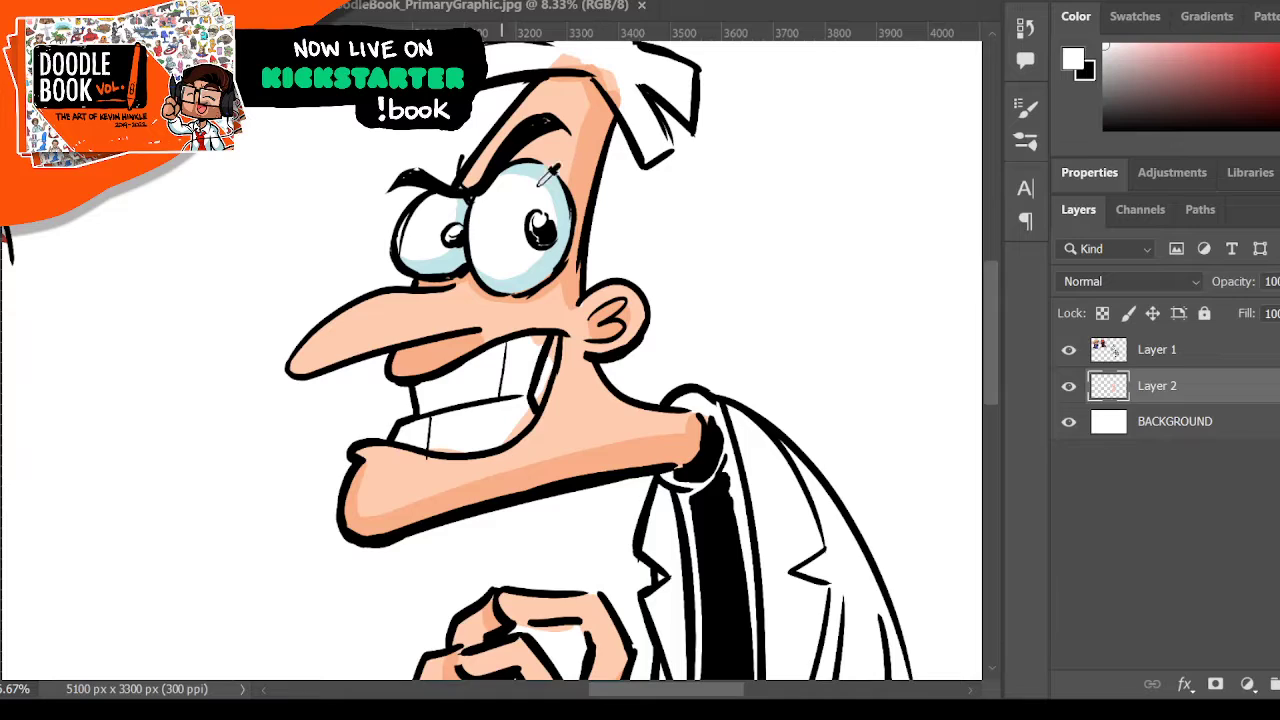
left_click(543, 272)
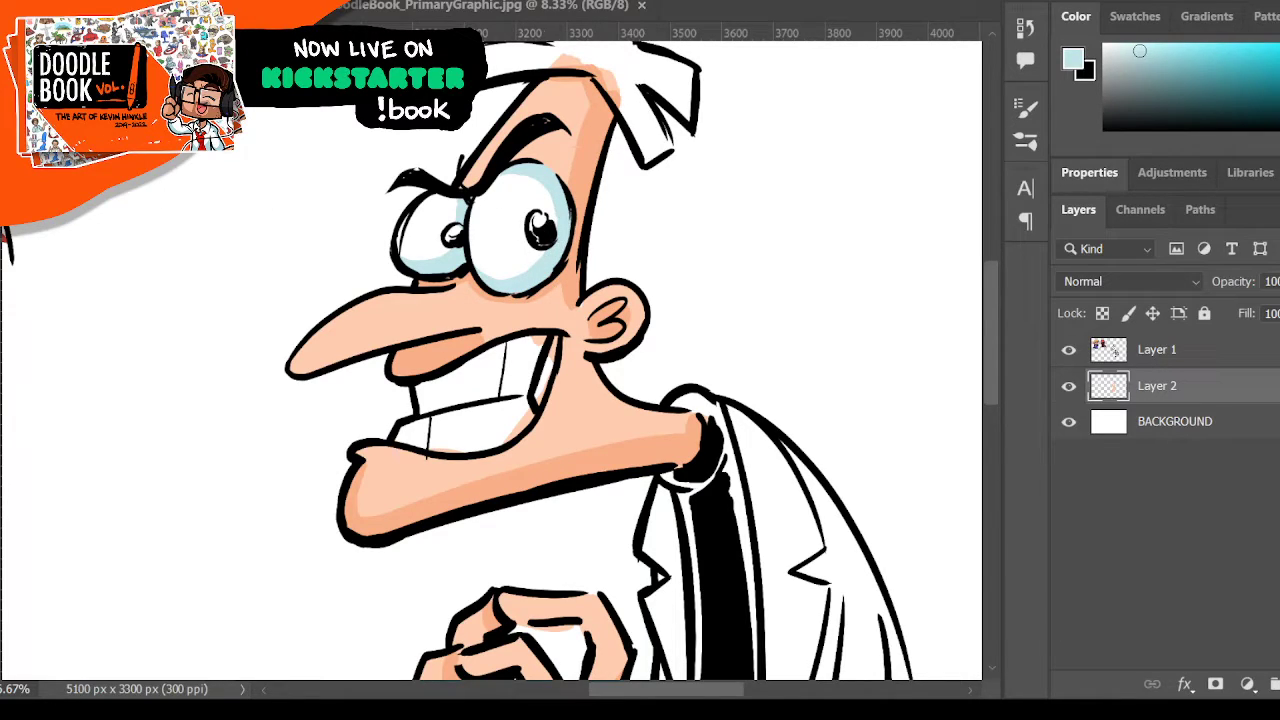
key("d")
key("x")
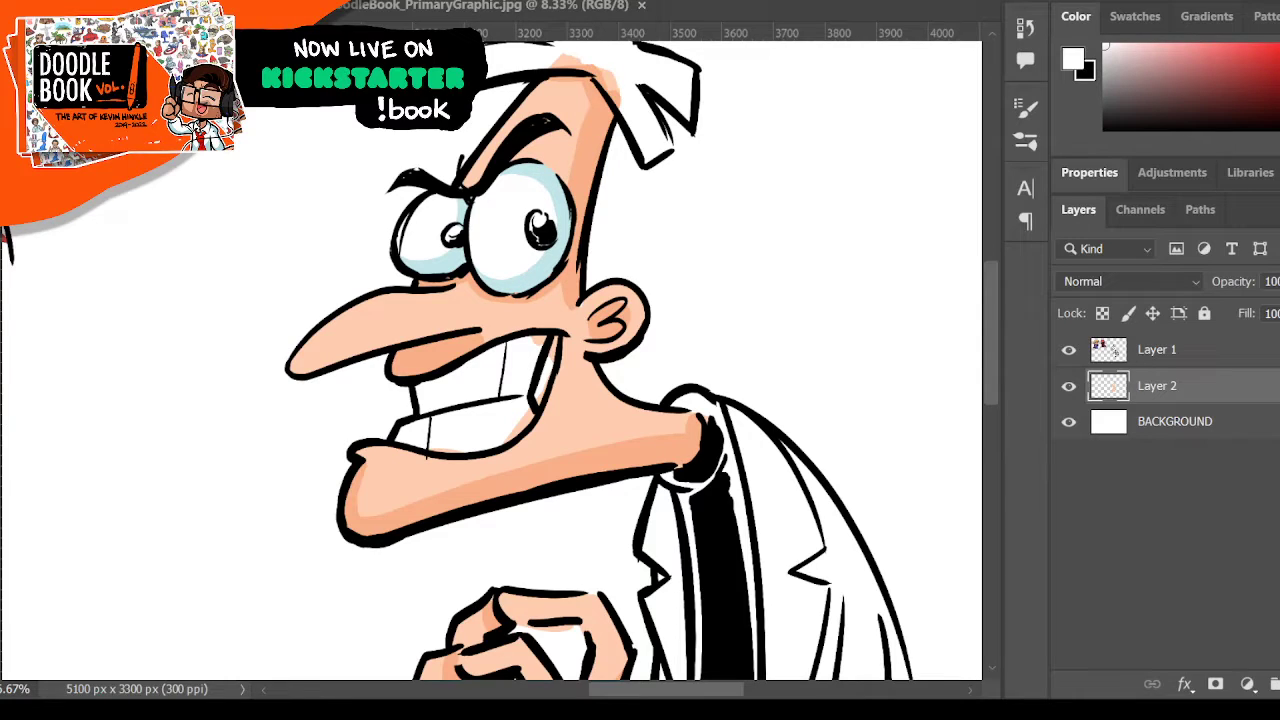
left_click(913, 238)
key("d")
key("x")
left_click(455, 229)
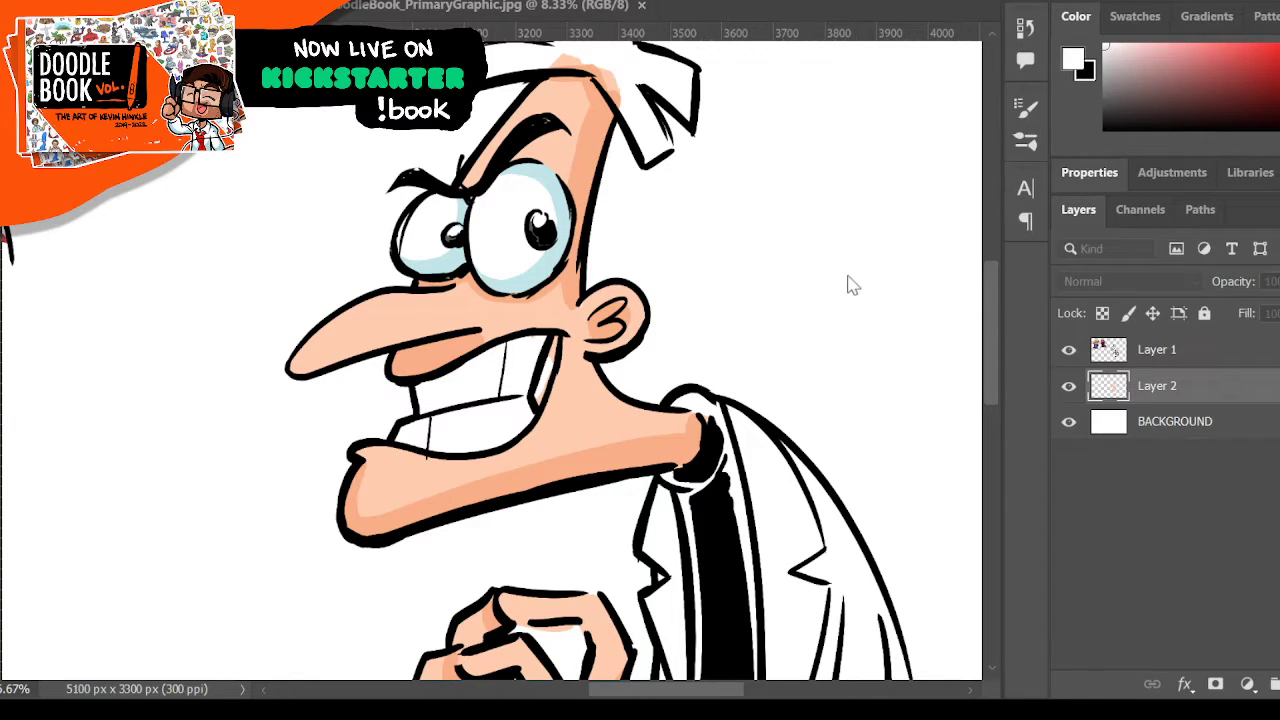
- Fill the mouth corner behind the teeth with red and shade the teeth's edges with light blue on Layer 2
left_click(906, 243)
mouse_move(541, 385)
left_mouse_down()
mouse_move(553, 338)
mouse_move(546, 385)
left_mouse_up()
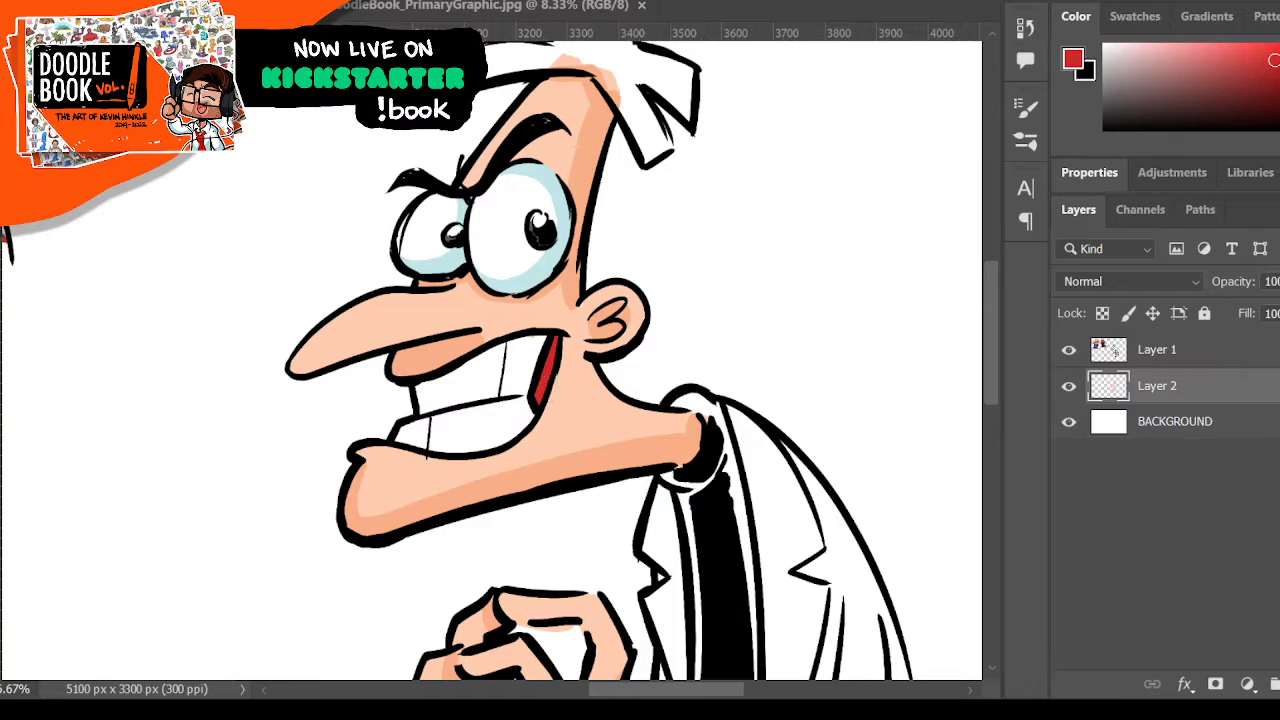
left_click(540, 260, "alt")
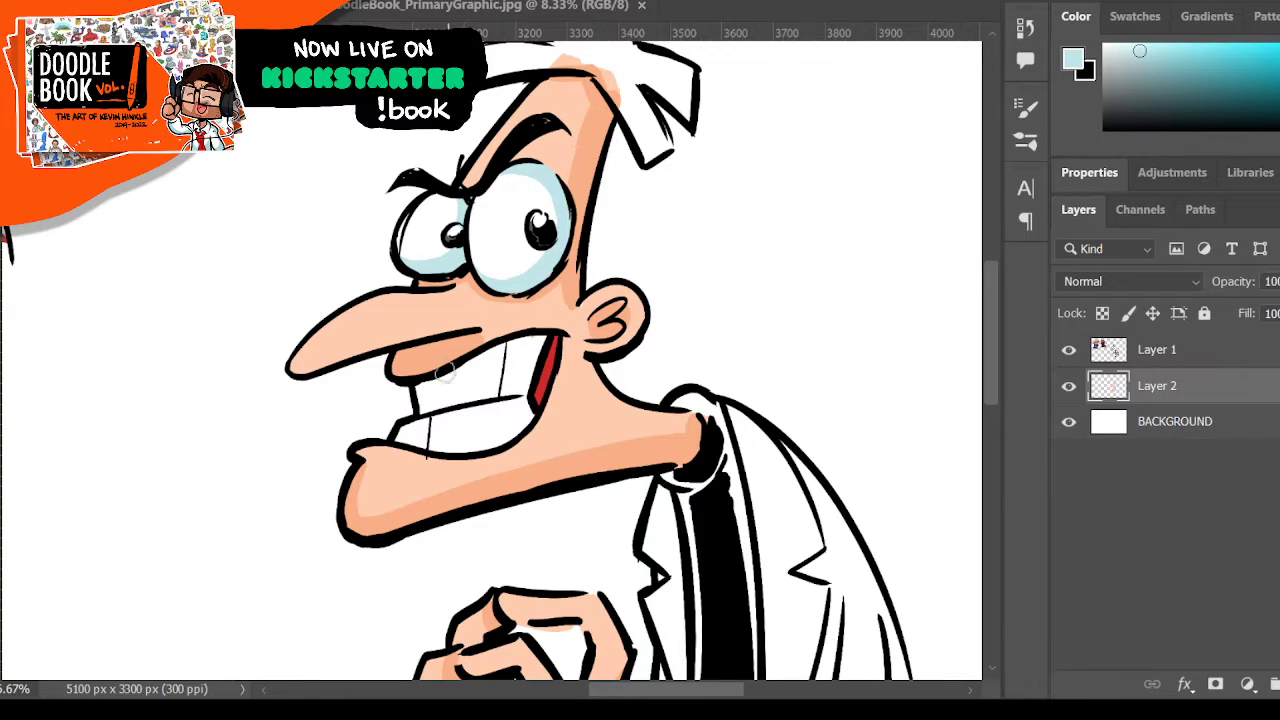
mouse_move(410, 386)
left_mouse_down()
mouse_move(539, 338)
mouse_move(527, 411)
mouse_move(507, 440)
left_mouse_up()
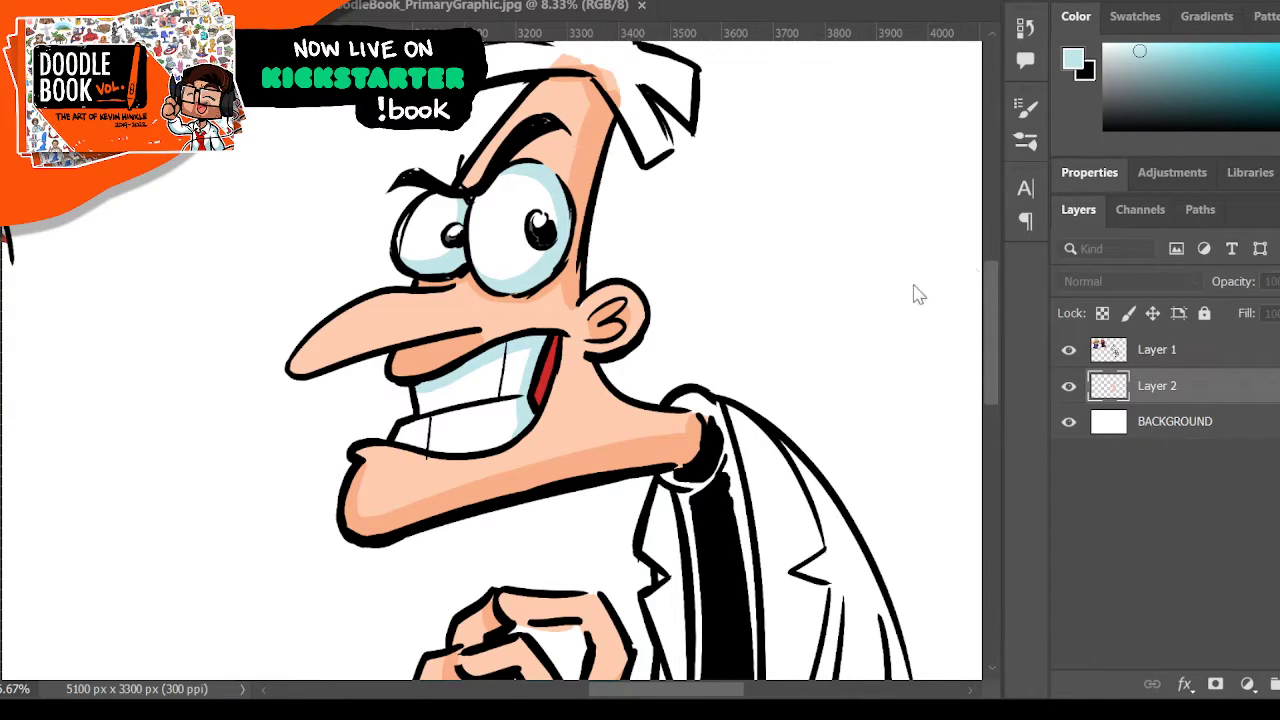
- Paint all the spiky hair tufts with a flat reddish brown on Layer 2
scroll(806, 220, "up", 3)
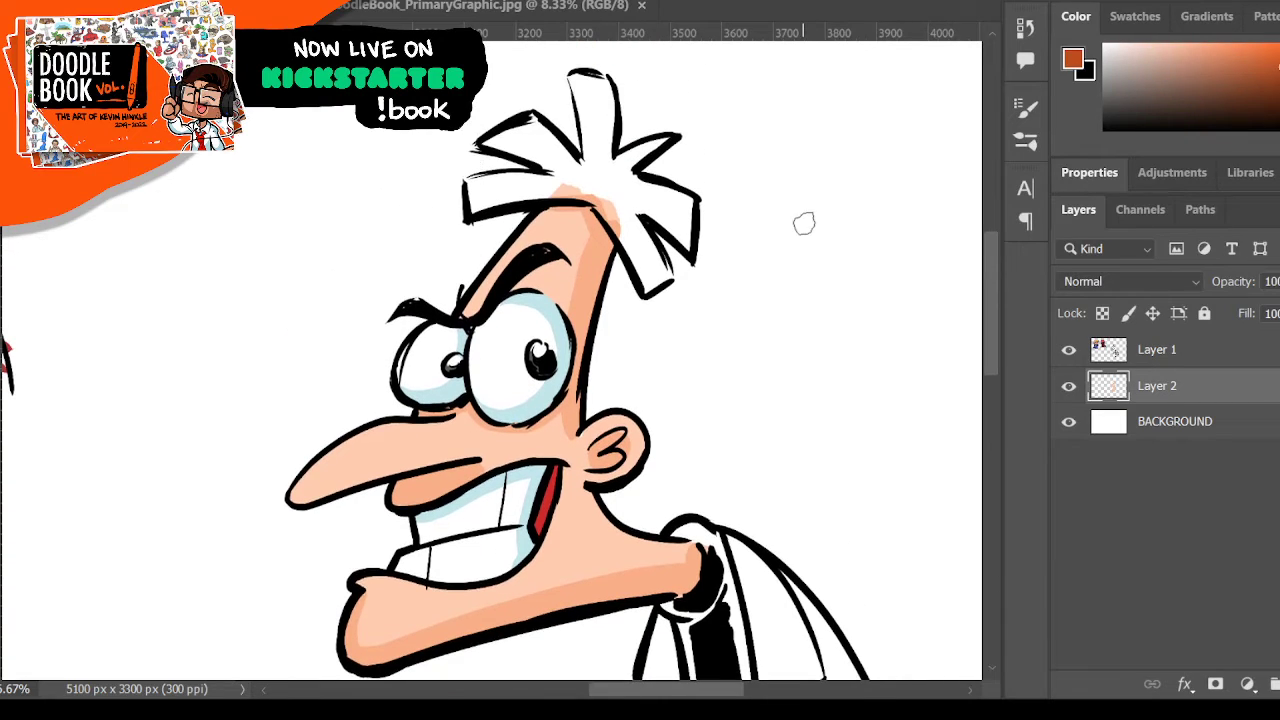
mouse_move(602, 200)
left_mouse_down()
mouse_move(625, 245)
mouse_move(655, 265)
mouse_move(643, 285)
mouse_move(672, 274)
left_mouse_up()
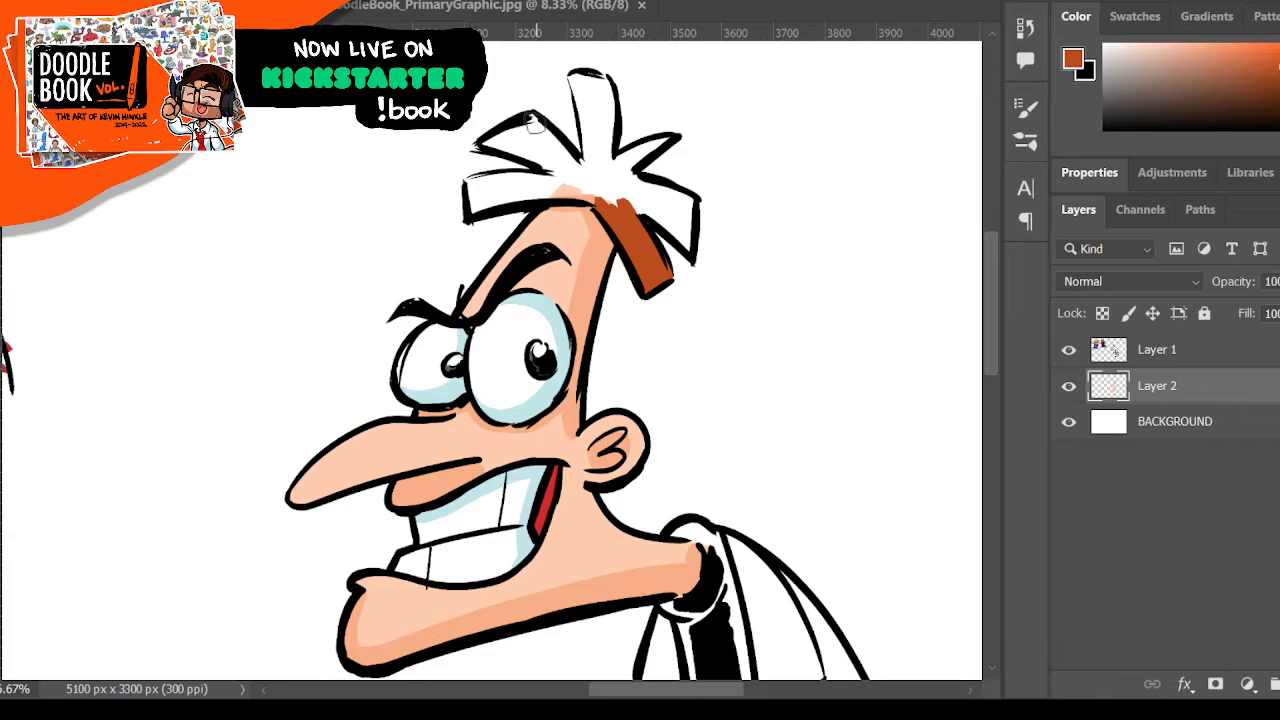
left_click_drag(550, 128, 588, 185)
mouse_move(488, 140)
left_mouse_down()
mouse_move(570, 190)
mouse_move(537, 128)
mouse_move(512, 130)
left_mouse_up()
mouse_move(576, 105)
left_mouse_down()
mouse_move(574, 80)
mouse_move(596, 180)
mouse_move(615, 130)
left_mouse_up()
left_click_drag(592, 86, 606, 140)
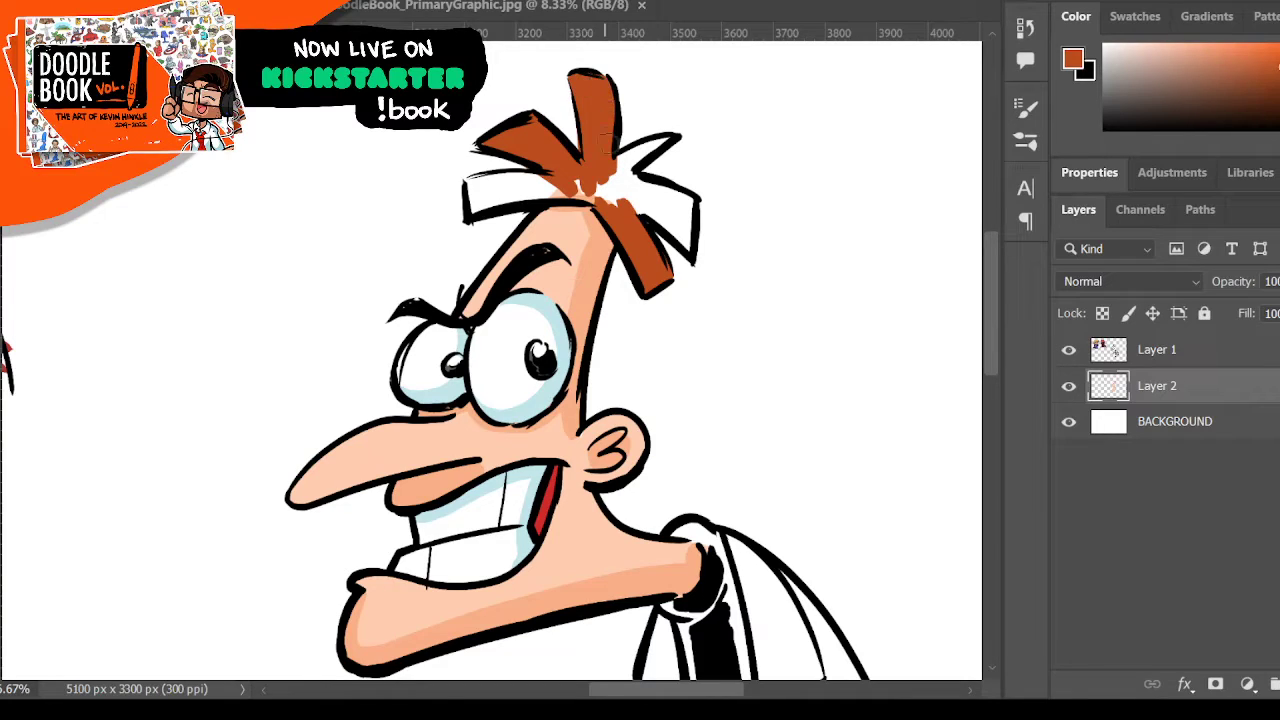
mouse_move(478, 180)
left_mouse_down()
mouse_move(470, 195)
mouse_move(570, 196)
mouse_move(472, 190)
mouse_move(532, 175)
mouse_move(523, 188)
mouse_move(586, 193)
mouse_move(666, 140)
mouse_move(614, 182)
mouse_move(640, 205)
mouse_move(660, 190)
mouse_move(656, 215)
mouse_move(682, 236)
mouse_move(684, 206)
left_mouse_up()
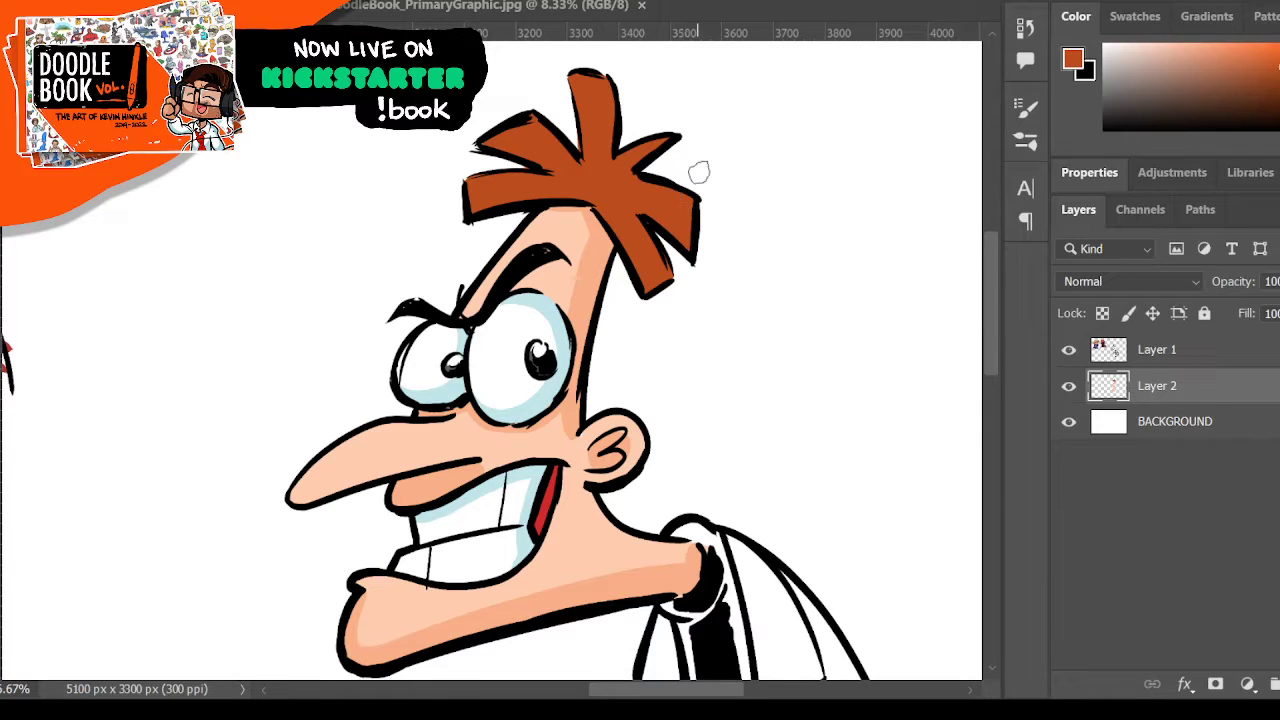
- Paint dark grey highlights around the collar and along the edges of the black turtleneck on Layer 2
scroll(513, 246, "down", 3)
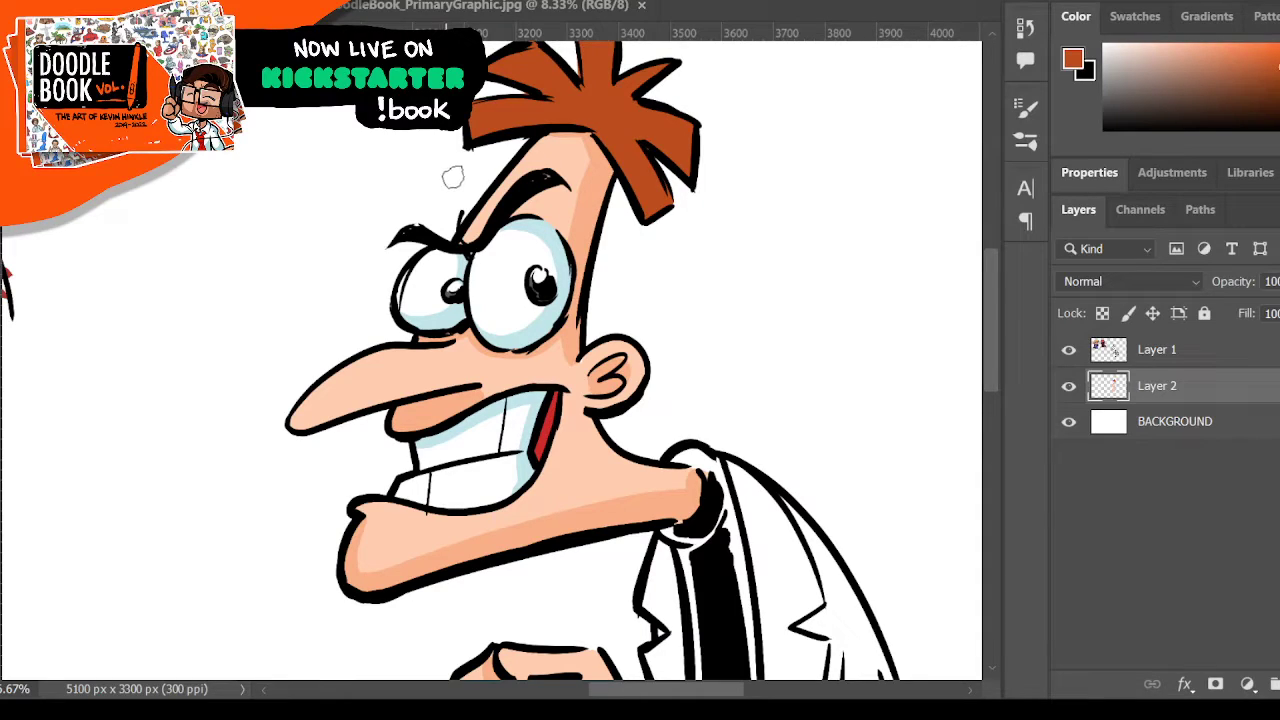
scroll(430, 158, "down", 1)
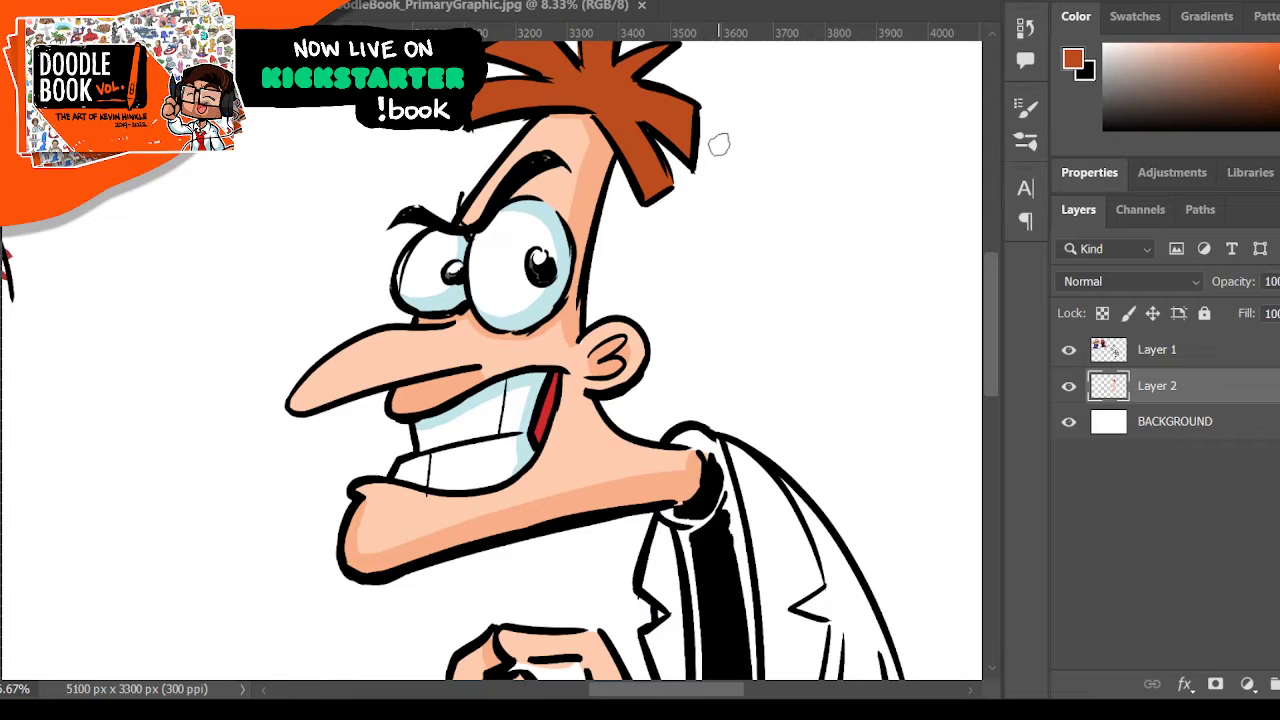
scroll(518, 197, "up", 3)
scroll(518, 196, "down", 10)
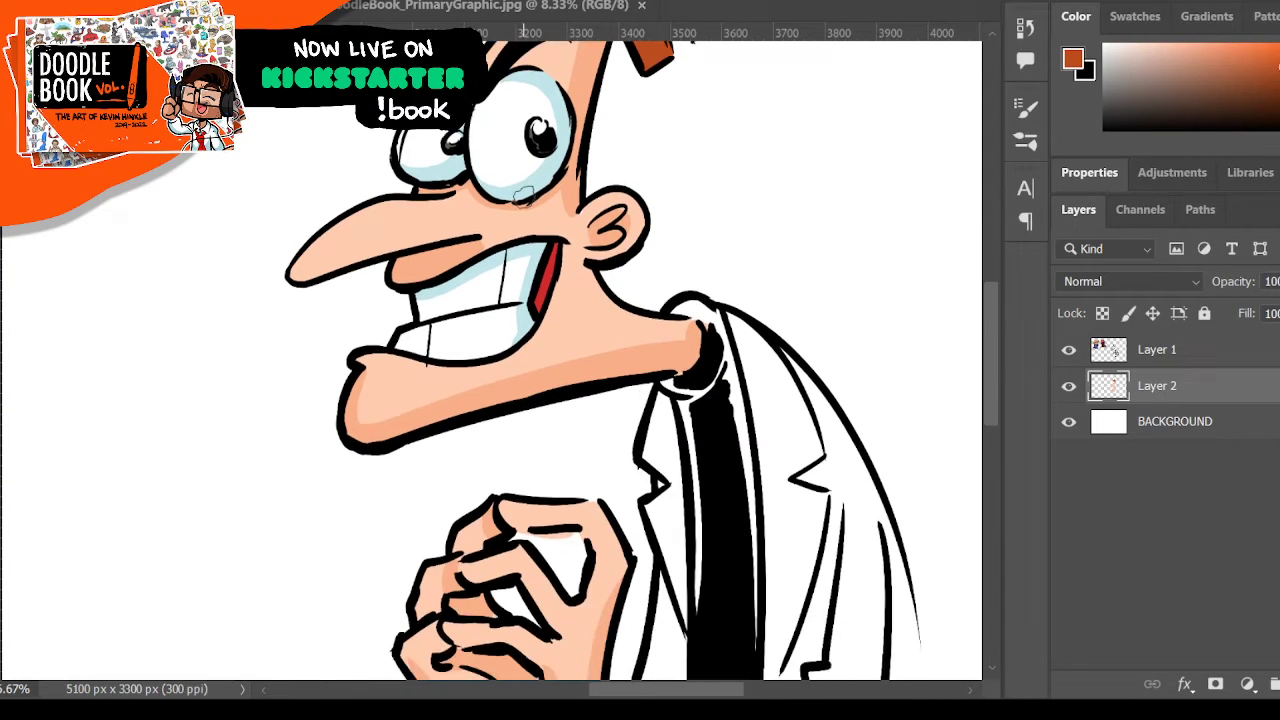
left_click(595, 267, "alt")
left_click_drag(710, 688, 732, 690)
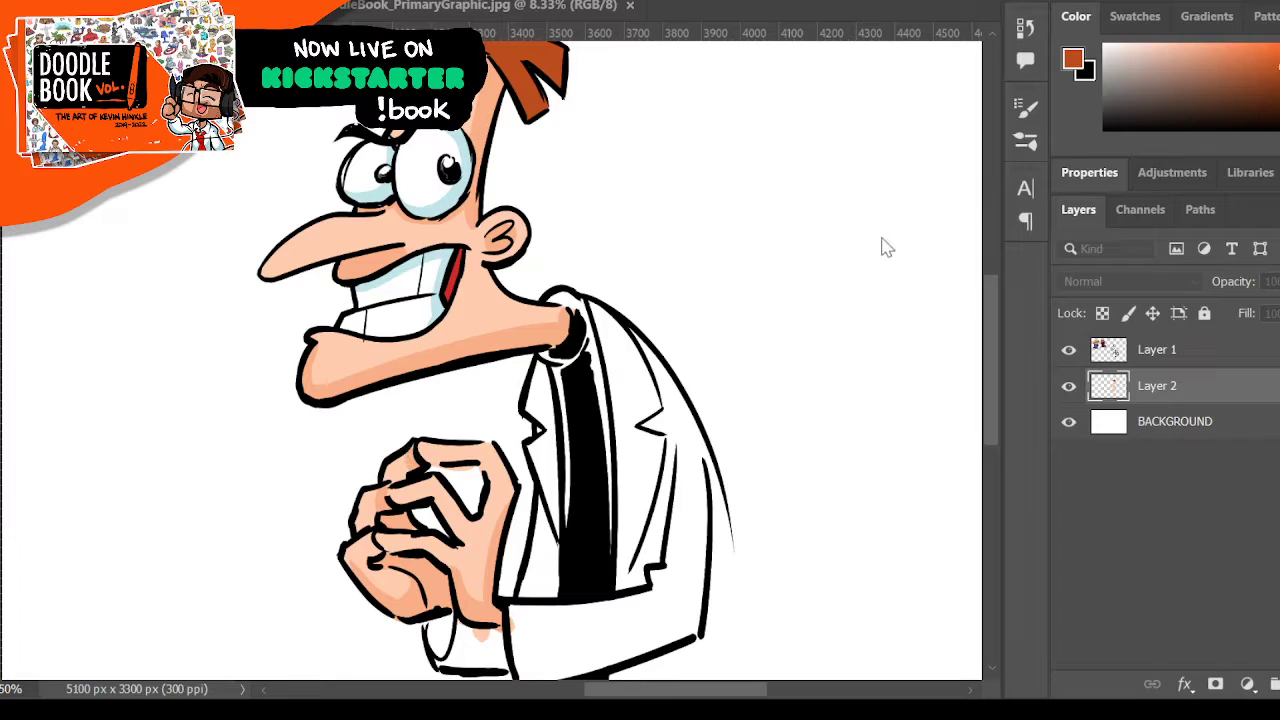
left_click(1105, 105)
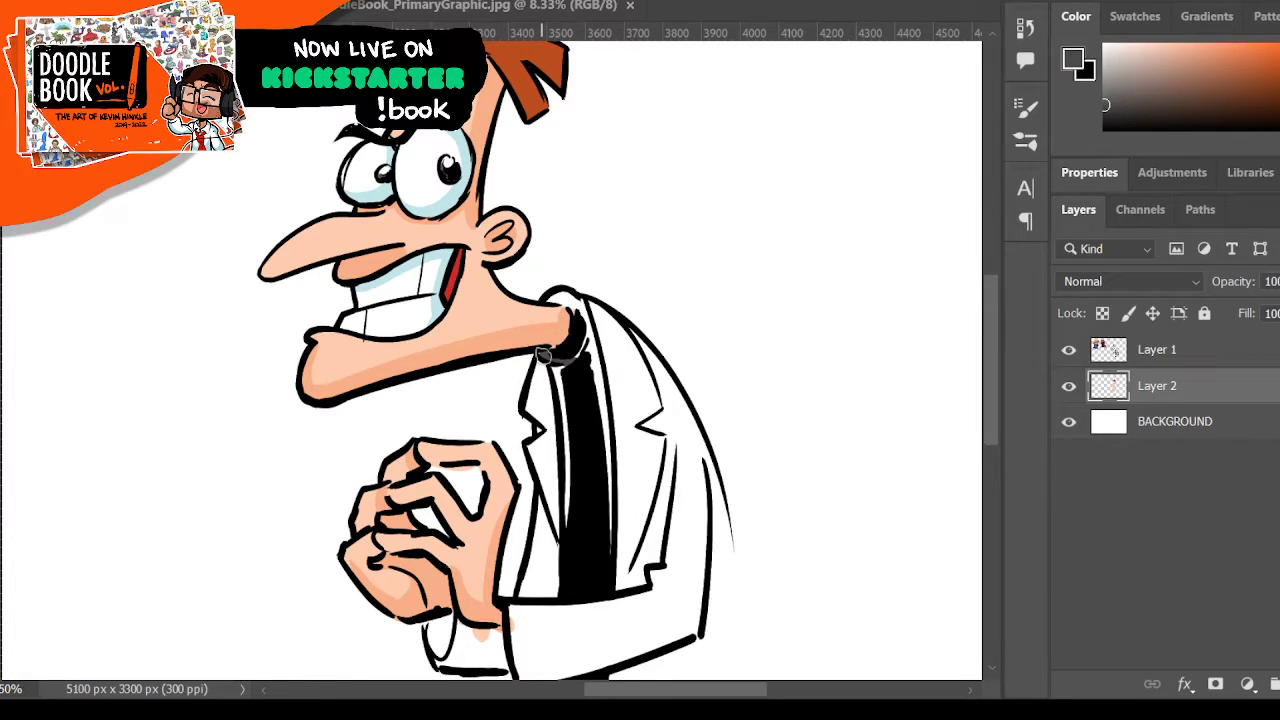
mouse_move(553, 362)
left_mouse_down()
mouse_move(566, 430)
mouse_move(583, 350)
mouse_move(600, 406)
left_mouse_up()
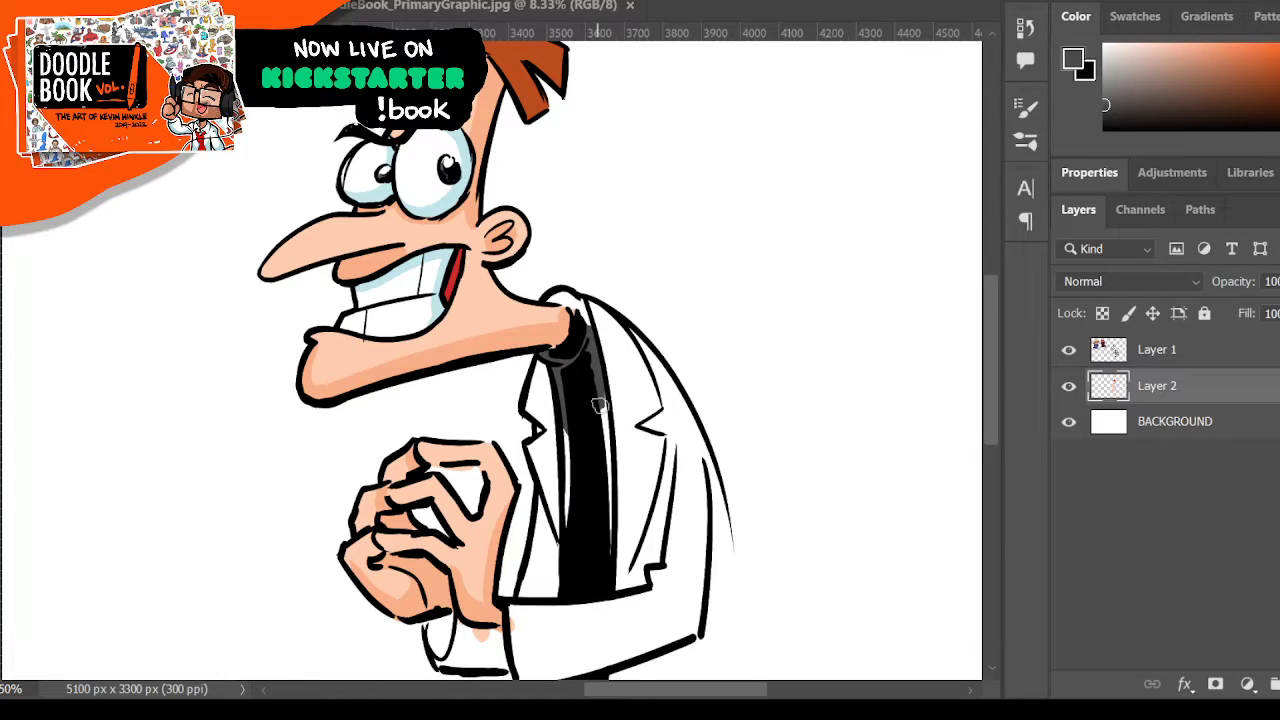
left_click_drag(552, 295, 575, 300)
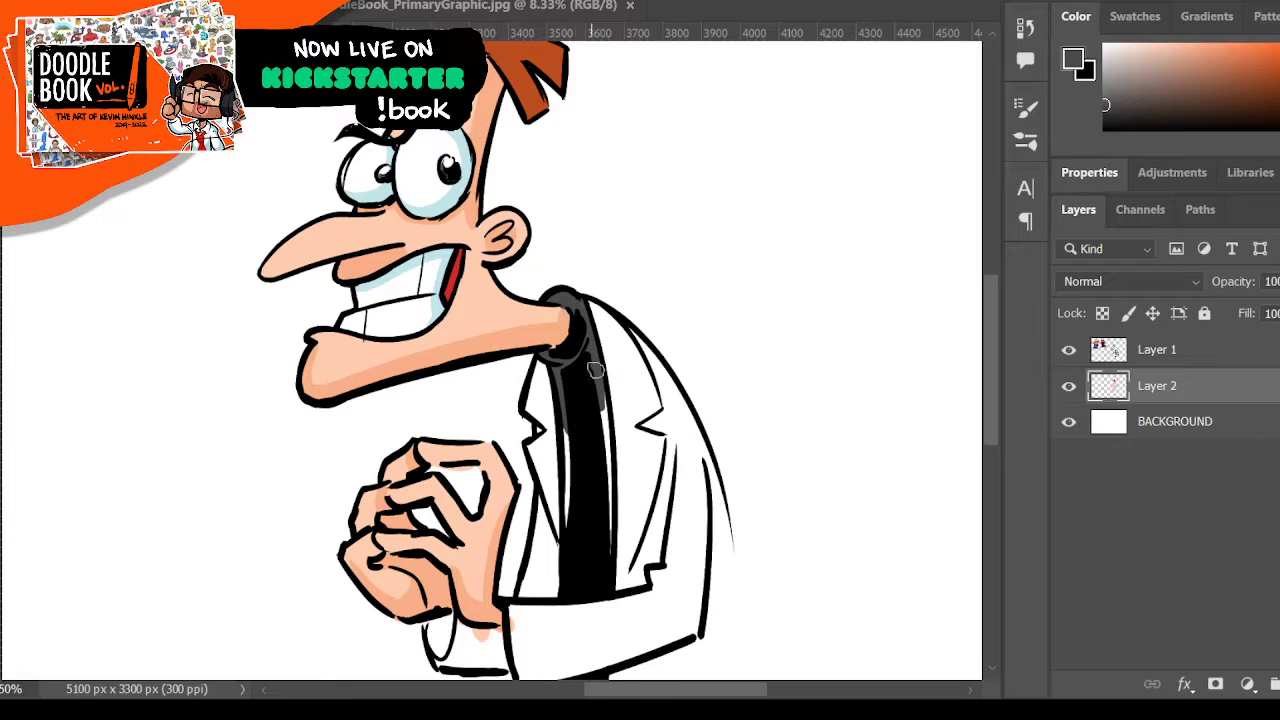
mouse_move(600, 390)
left_mouse_down()
mouse_move(606, 477)
mouse_move(590, 465)
mouse_move(567, 539)
mouse_move(604, 518)
mouse_move(605, 565)
left_mouse_up()
- Shade the far sleeve cuff, the coat's inner front edge and the area around the lapels with light blue
scroll(594, 433, "down", 3)
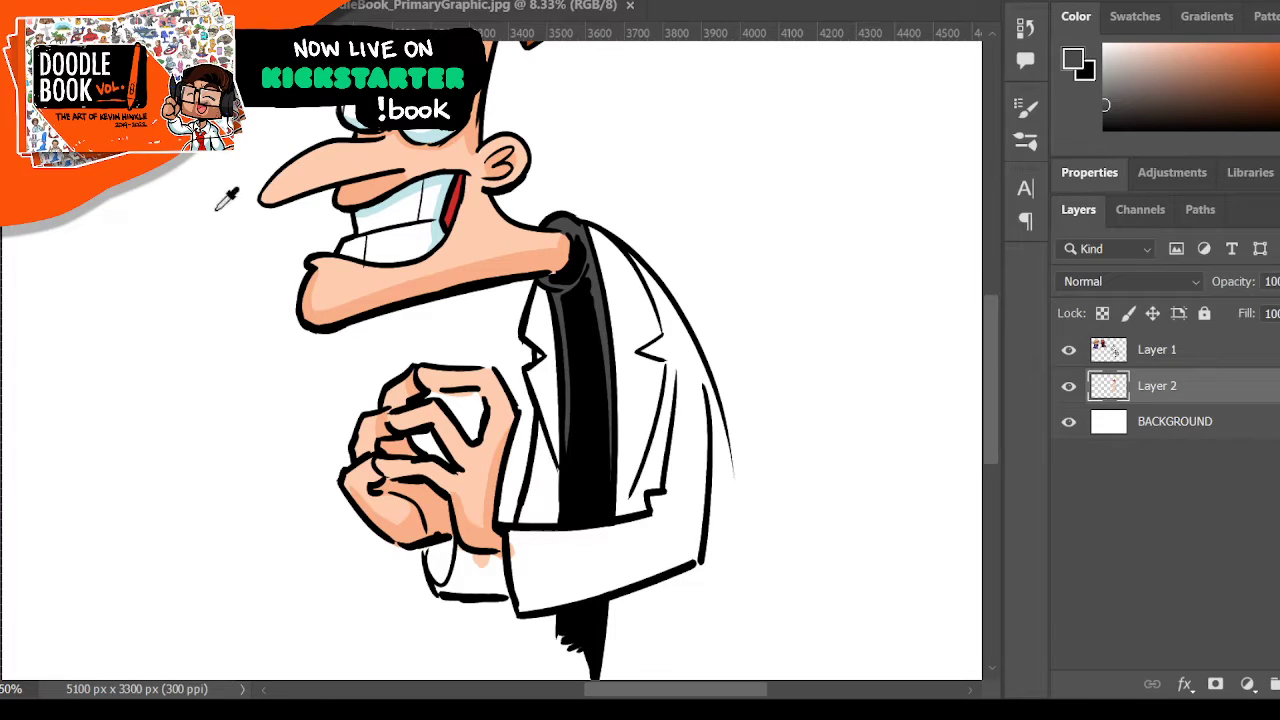
left_click(449, 190)
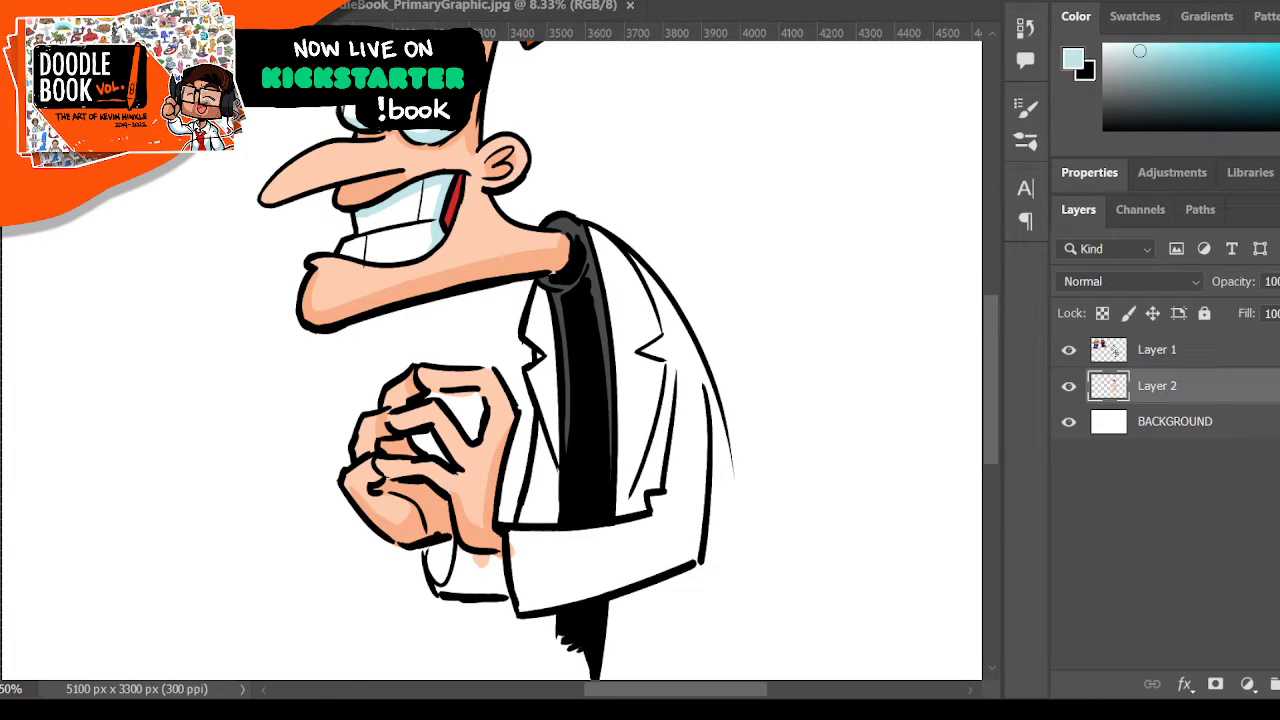
mouse_move(453, 553)
left_mouse_down()
mouse_move(482, 441)
mouse_move(474, 469)
mouse_move(548, 505)
mouse_move(480, 559)
mouse_move(452, 551)
mouse_move(501, 572)
left_mouse_up()
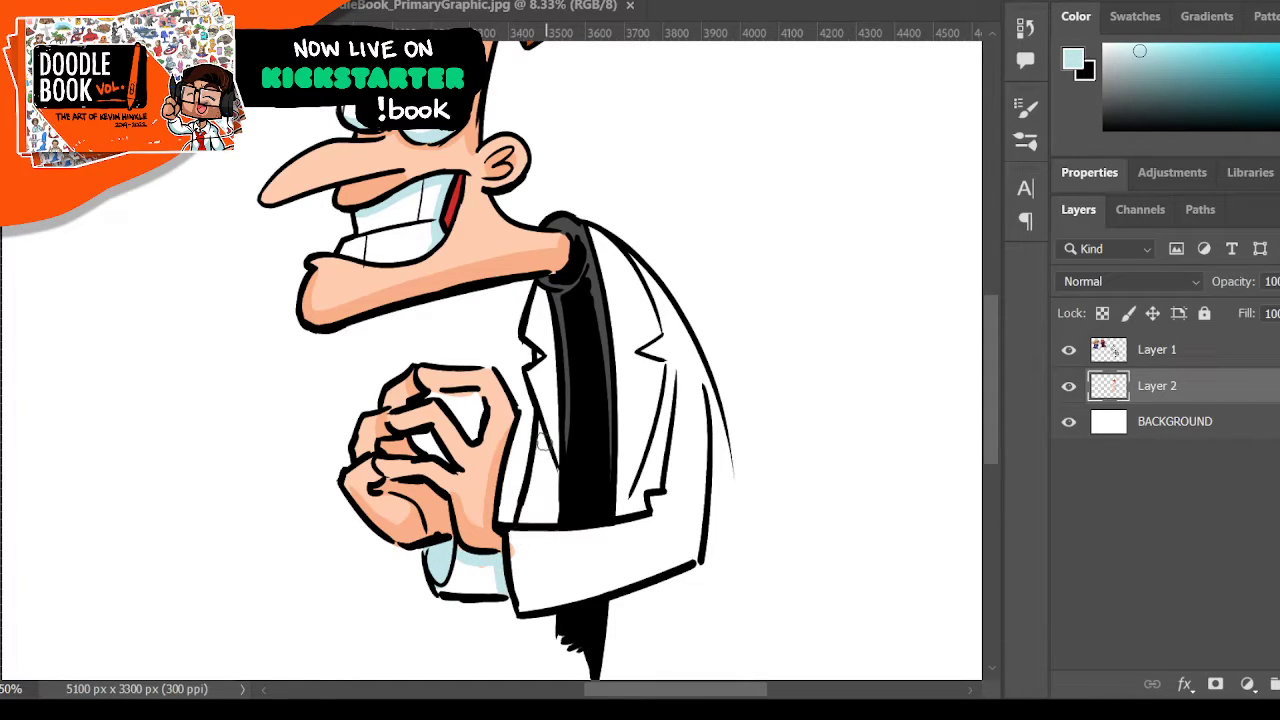
mouse_move(545, 440)
left_mouse_down()
mouse_move(559, 512)
mouse_move(546, 447)
mouse_move(555, 512)
left_mouse_up()
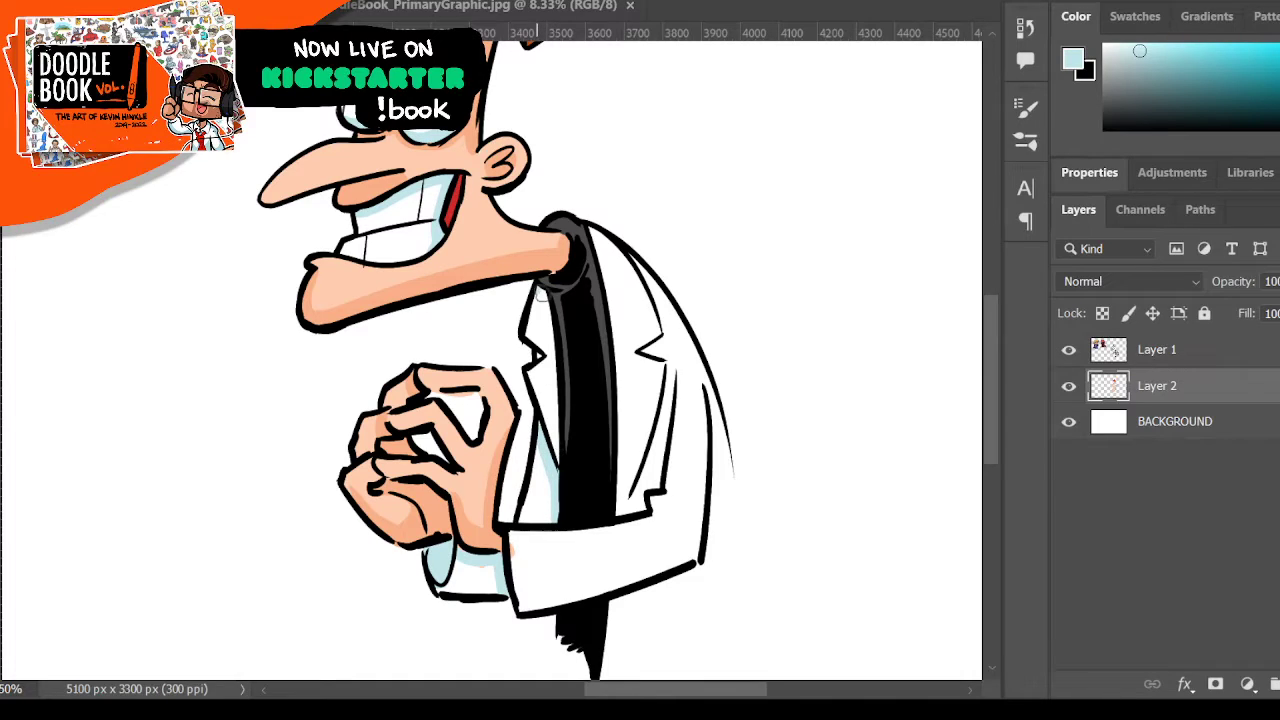
left_click_drag(543, 292, 558, 438)
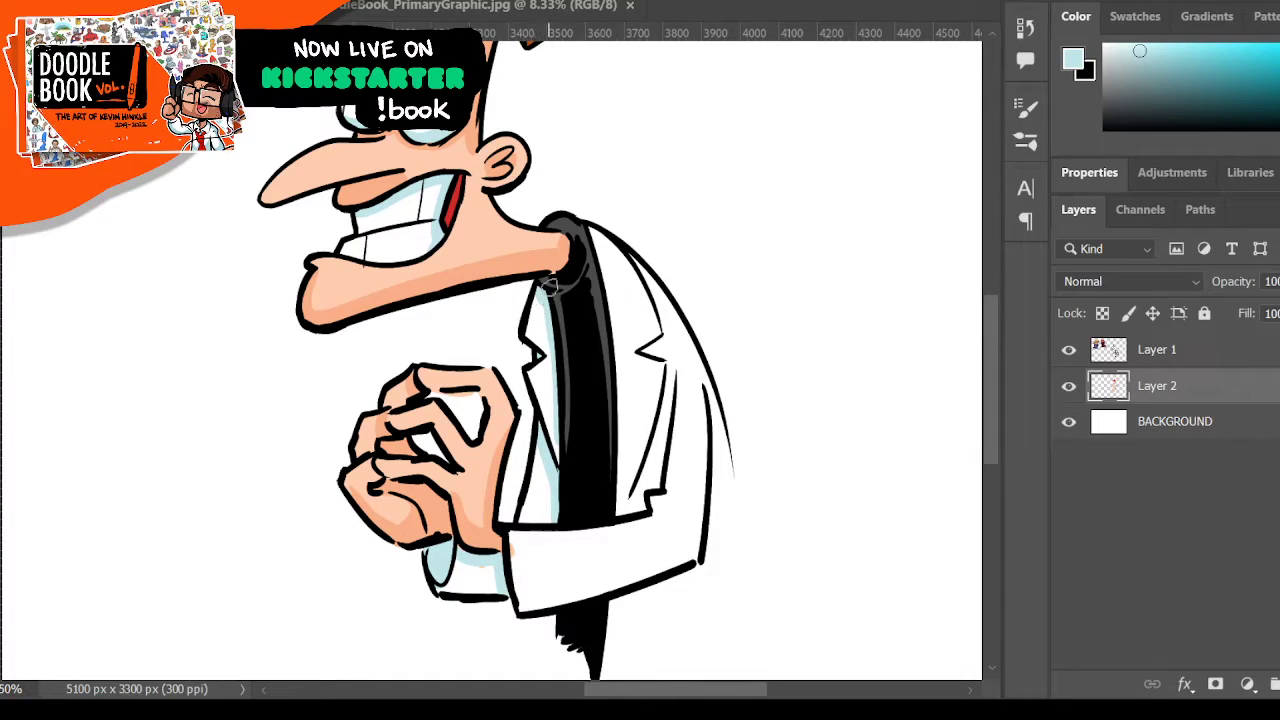
mouse_move(633, 258)
left_mouse_down()
mouse_move(656, 295)
mouse_move(656, 283)
mouse_move(664, 388)
mouse_move(667, 366)
mouse_move(647, 481)
mouse_move(657, 443)
mouse_move(622, 508)
mouse_move(644, 501)
mouse_move(655, 468)
left_mouse_up()
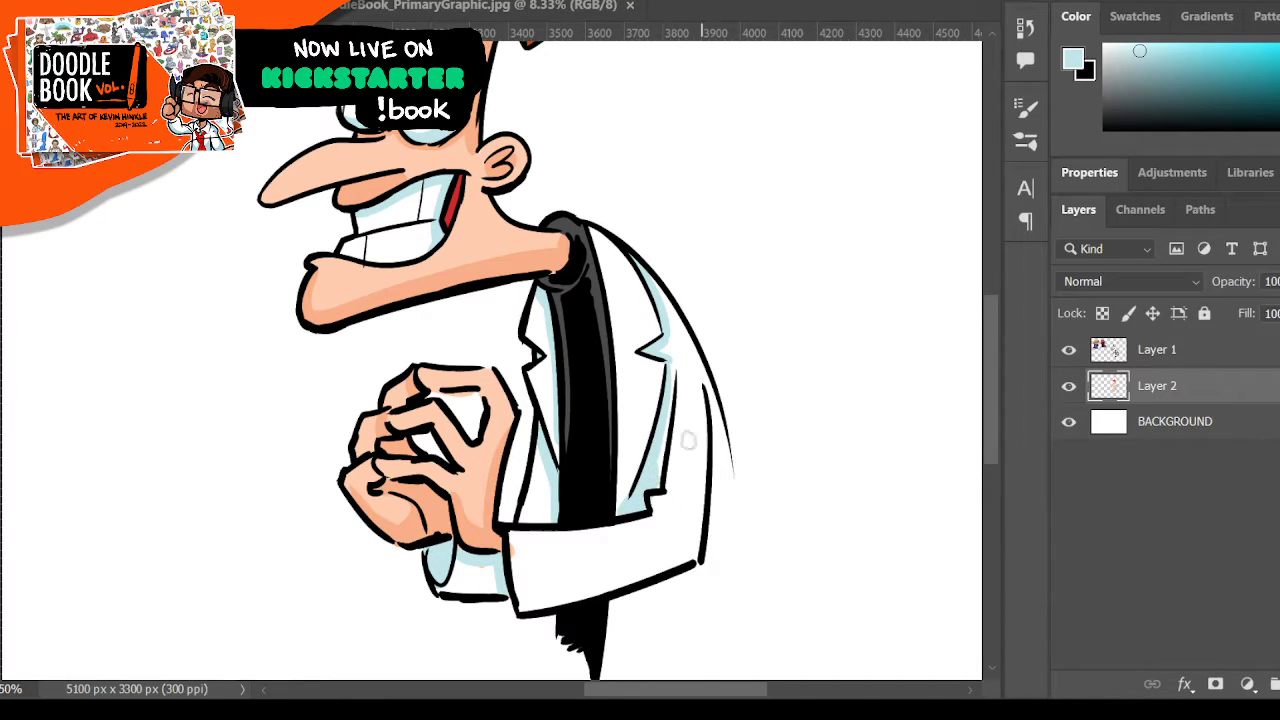
- Shade the near sleeve's underside and the lab coat's back and lower edge with light blue
mouse_move(525, 603)
left_mouse_down()
mouse_move(692, 554)
mouse_move(520, 600)
mouse_move(693, 553)
left_mouse_up()
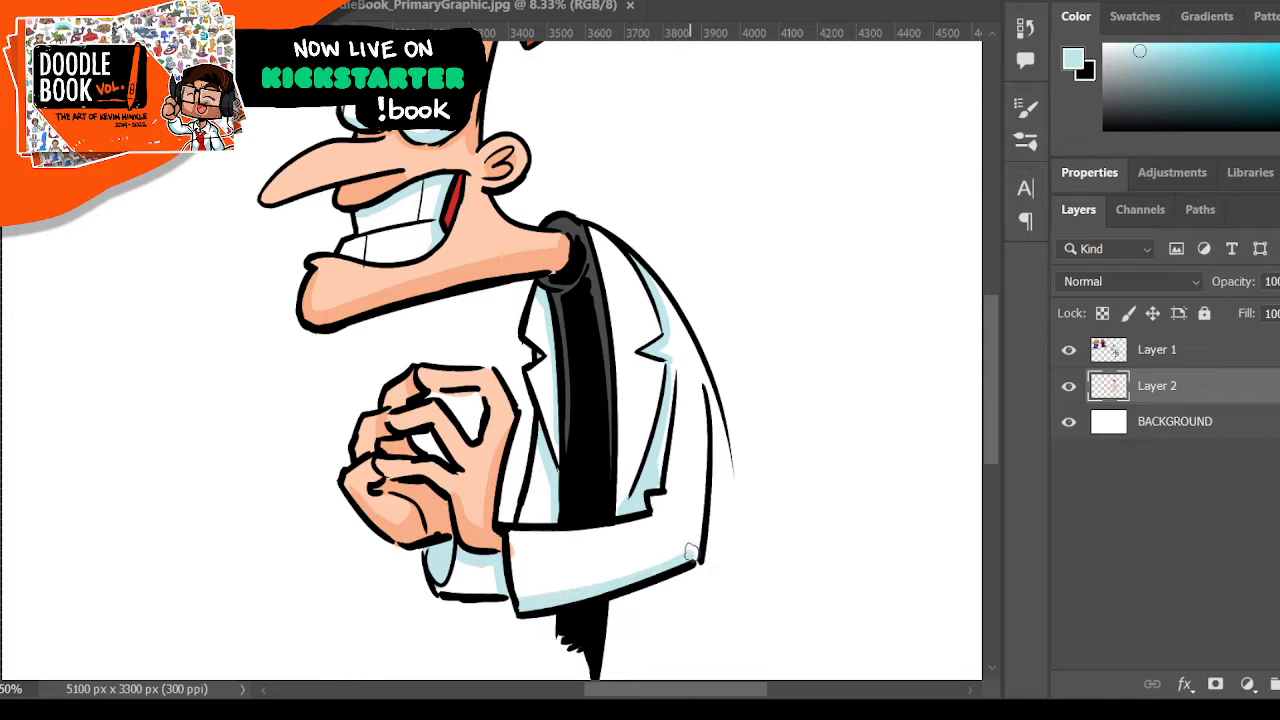
left_click_drag(703, 400, 695, 547)
left_click_drag(515, 597, 700, 546)
mouse_move(664, 296)
left_mouse_down()
mouse_move(715, 404)
mouse_move(728, 520)
left_mouse_up()
left_click_drag(720, 418, 729, 543)
mouse_move(609, 612)
left_mouse_down()
mouse_move(686, 568)
mouse_move(699, 576)
mouse_move(721, 517)
mouse_move(709, 524)
mouse_move(716, 455)
mouse_move(705, 564)
left_mouse_up()
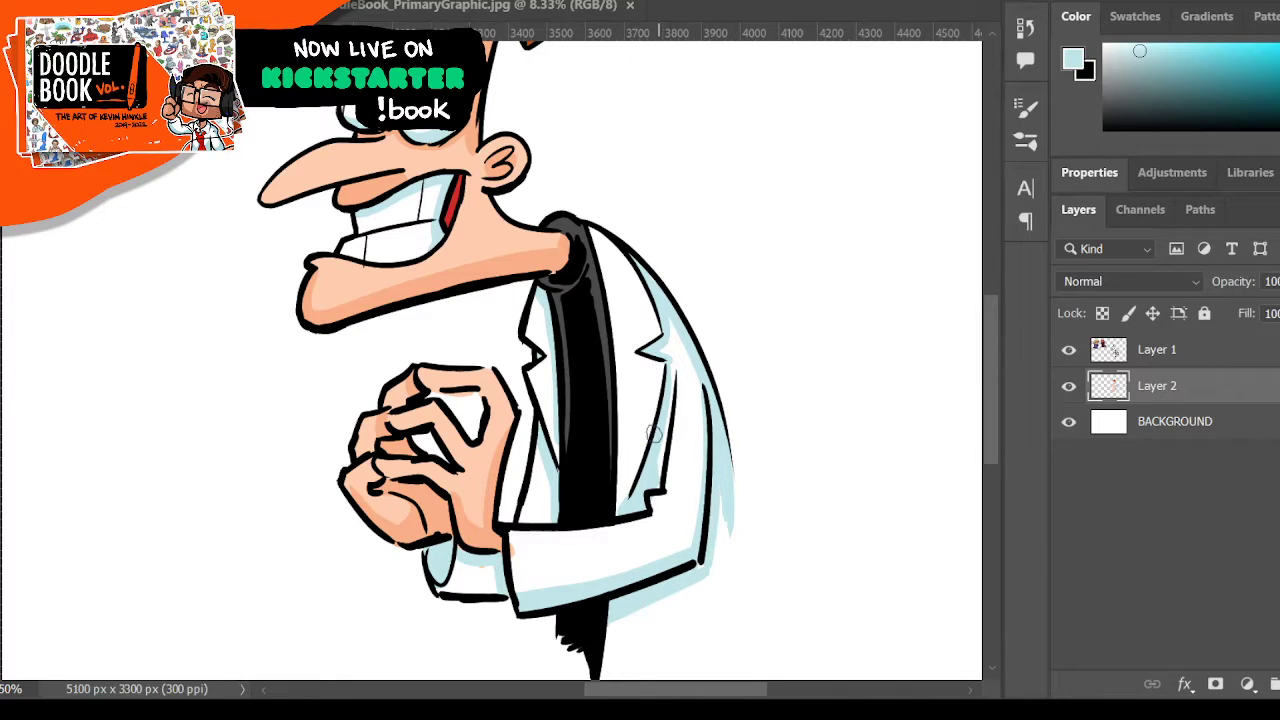
- Add light blue shading along the near lapel's inner and outer edges and up to the coat's shoulder
left_click_drag(659, 470, 668, 410)
left_click_drag(666, 352, 671, 320)
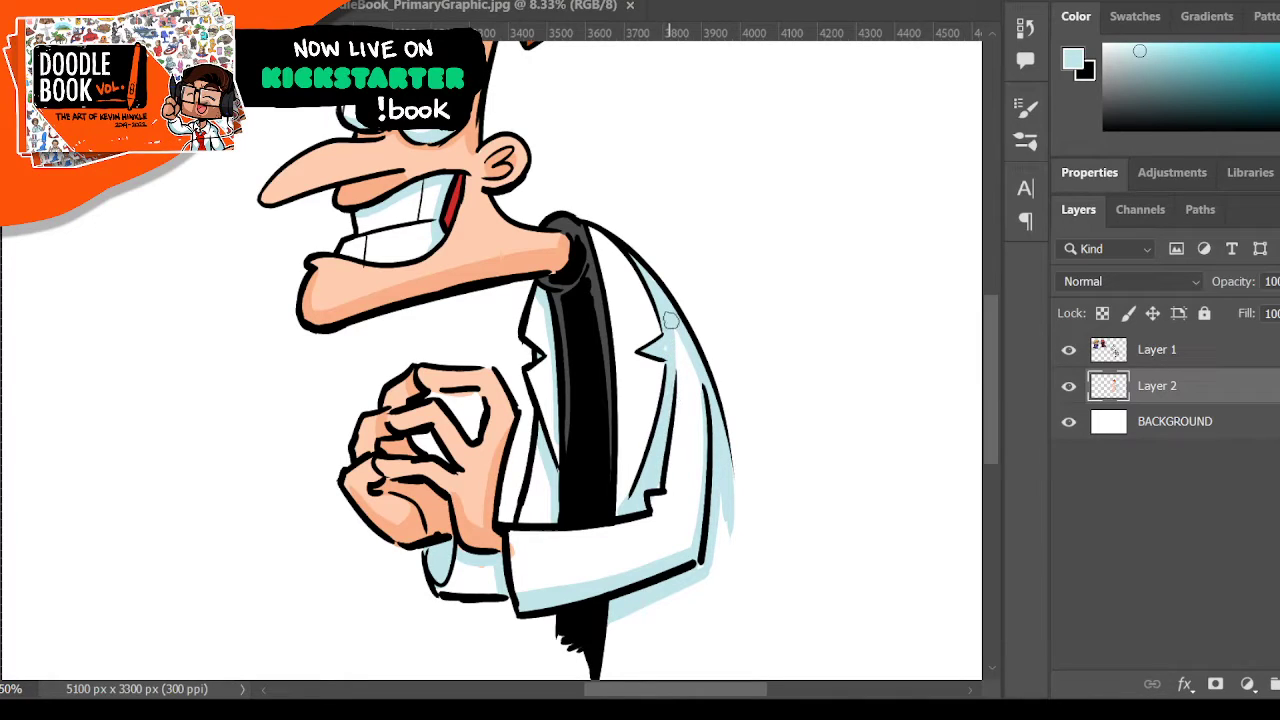
left_click_drag(595, 229, 655, 344)
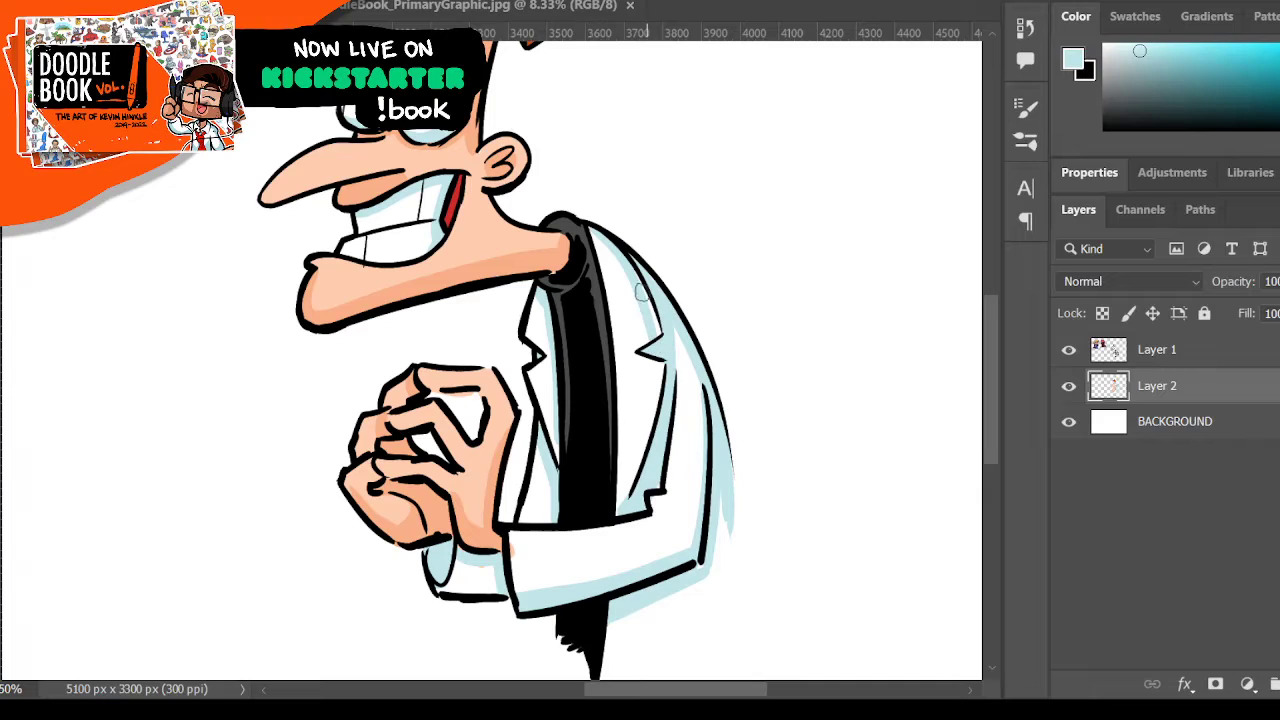
mouse_move(642, 286)
left_mouse_down()
mouse_move(662, 344)
mouse_move(646, 448)
left_mouse_up()
left_click_drag(661, 376, 620, 514)
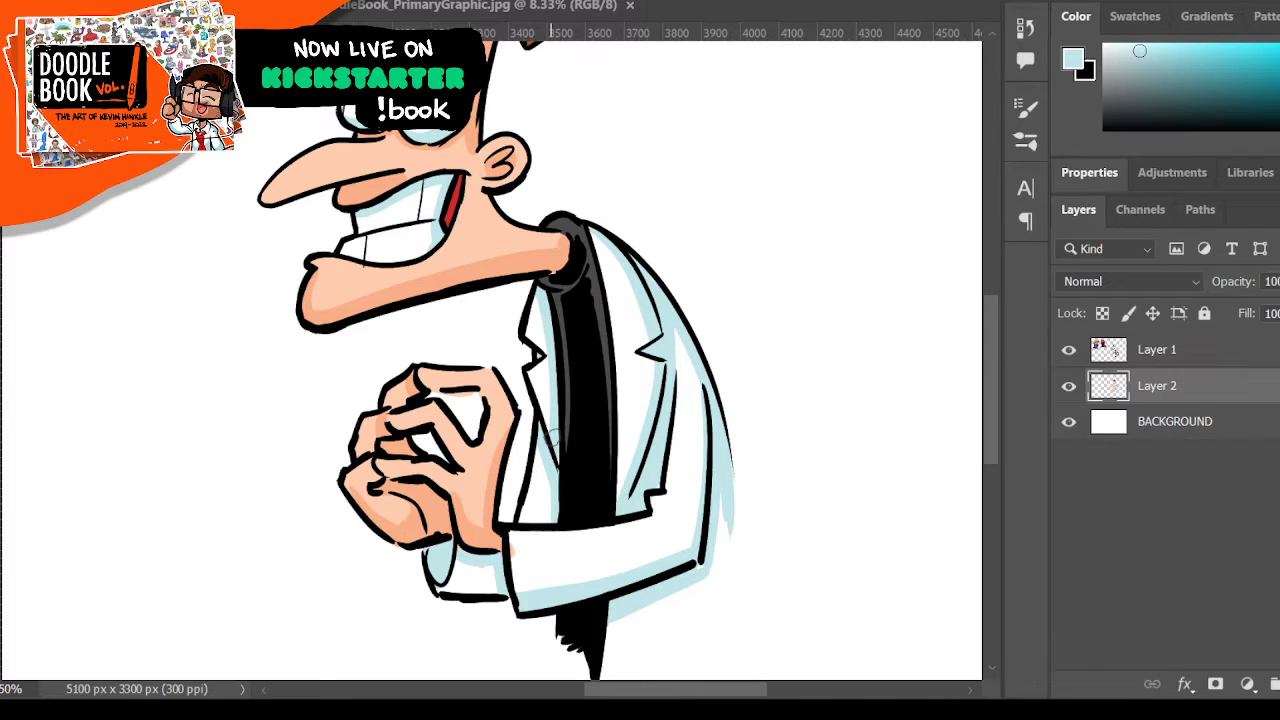
- Cover the stray peach colour on the near sleeve's cuff with white
key("d")
key("x")
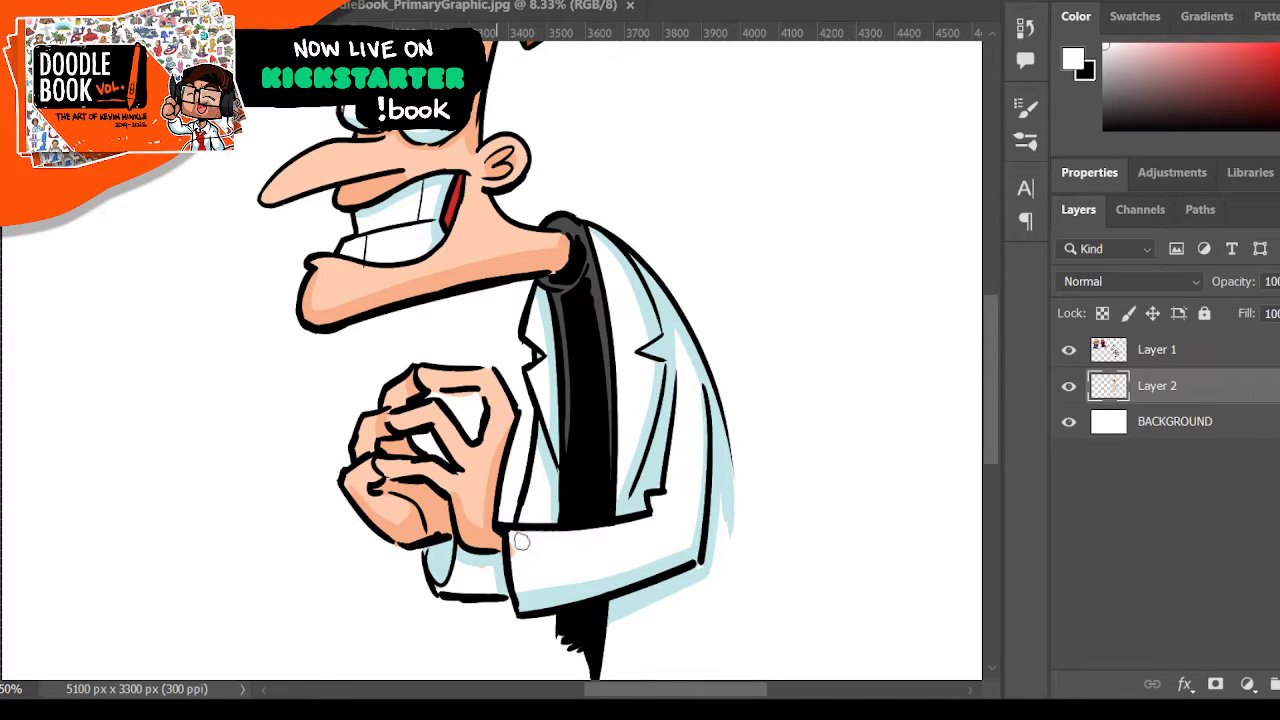
left_click_drag(520, 541, 512, 543)
scroll(529, 543, "down", 2)
left_click_drag(614, 689, 527, 689)
scroll(540, 614, "up", 10)
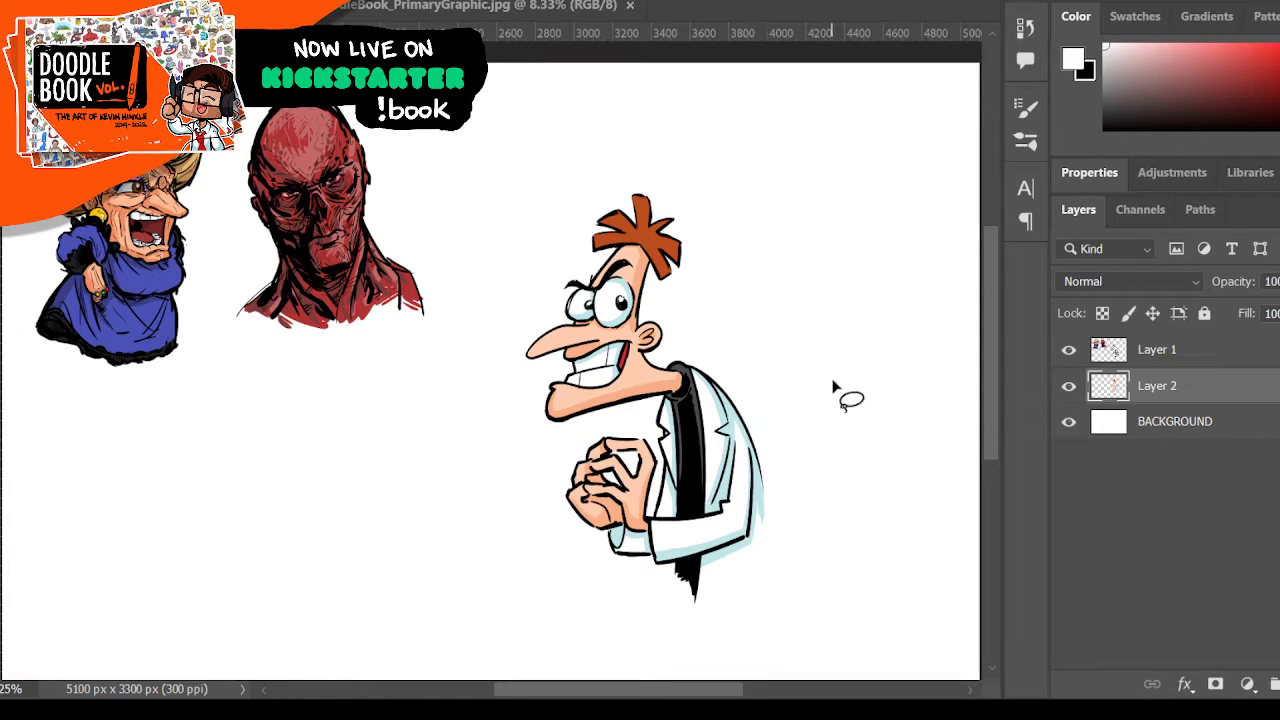
mouse_move(545, 200)
left_mouse_down()
mouse_move(483, 449)
mouse_move(695, 625)
mouse_move(816, 306)
mouse_move(540, 200)
left_mouse_up()
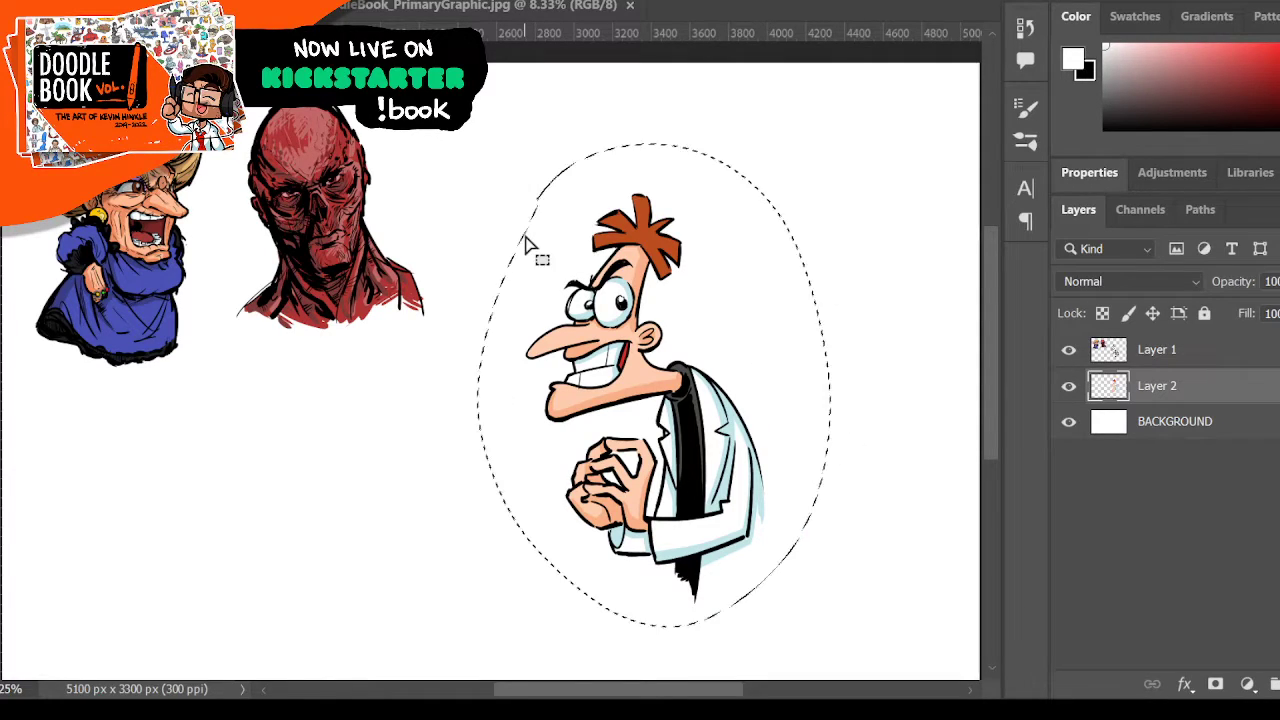
key("ctrl+t")
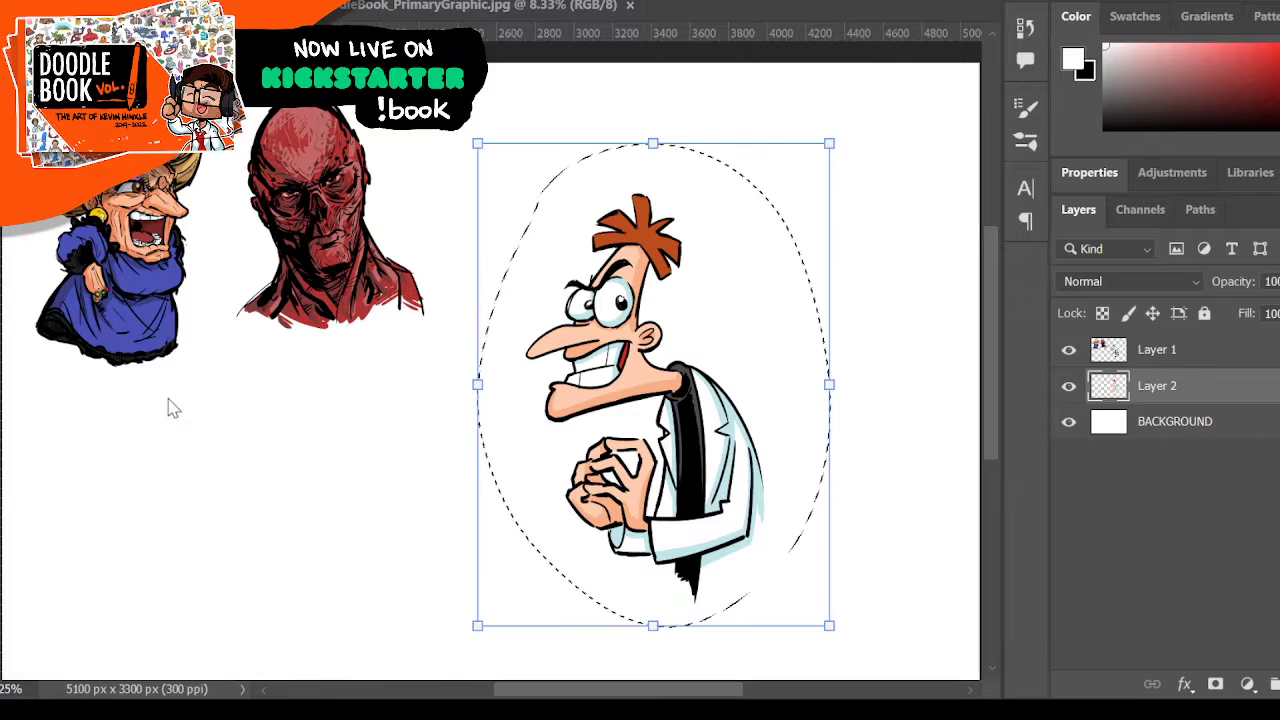
left_click_drag(808, 140, 740, 236)
key("ctrl+z")
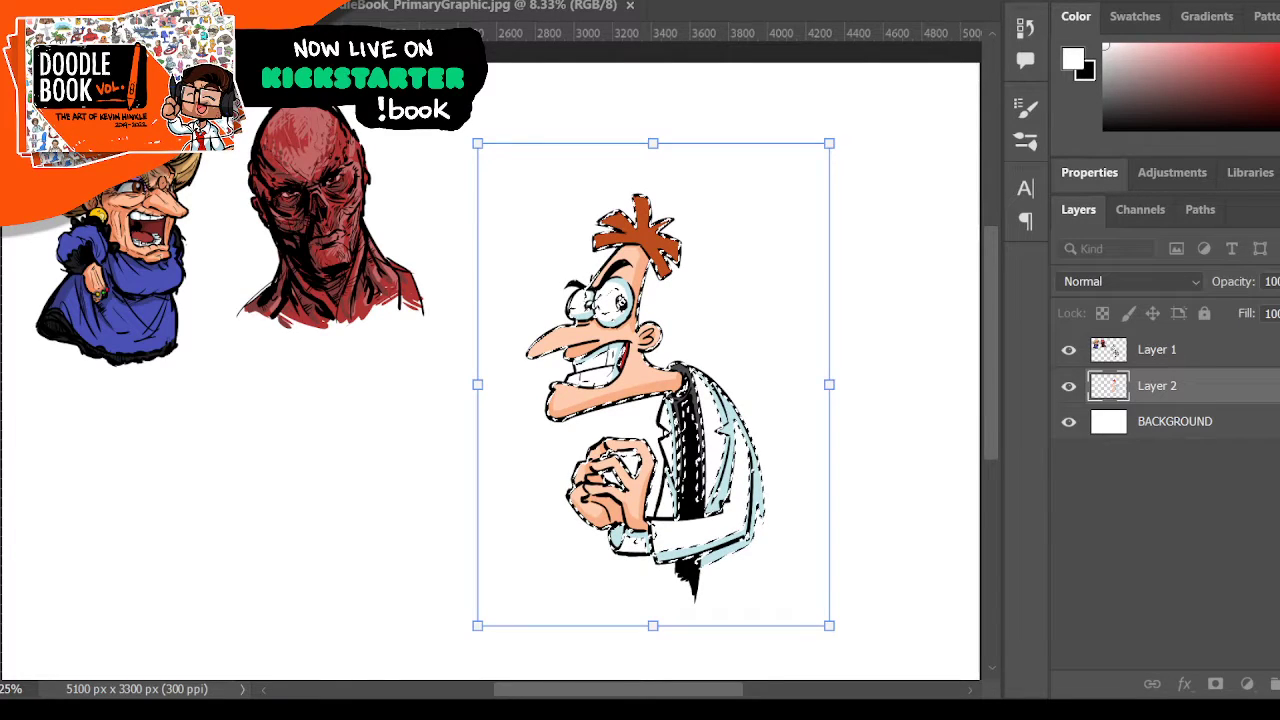
key("Return")
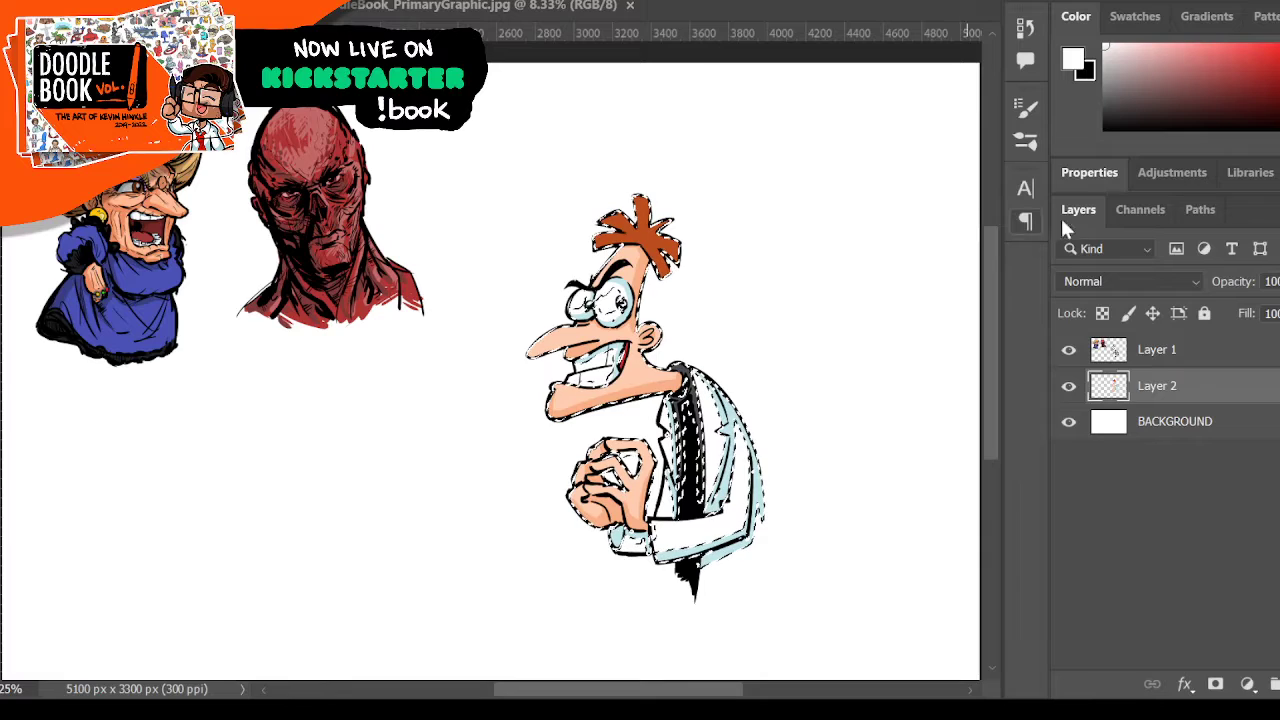
- Merge Layer 1 down into Layer 2 and clear the selection
left_click(1191, 362)
key("ctrl+e")
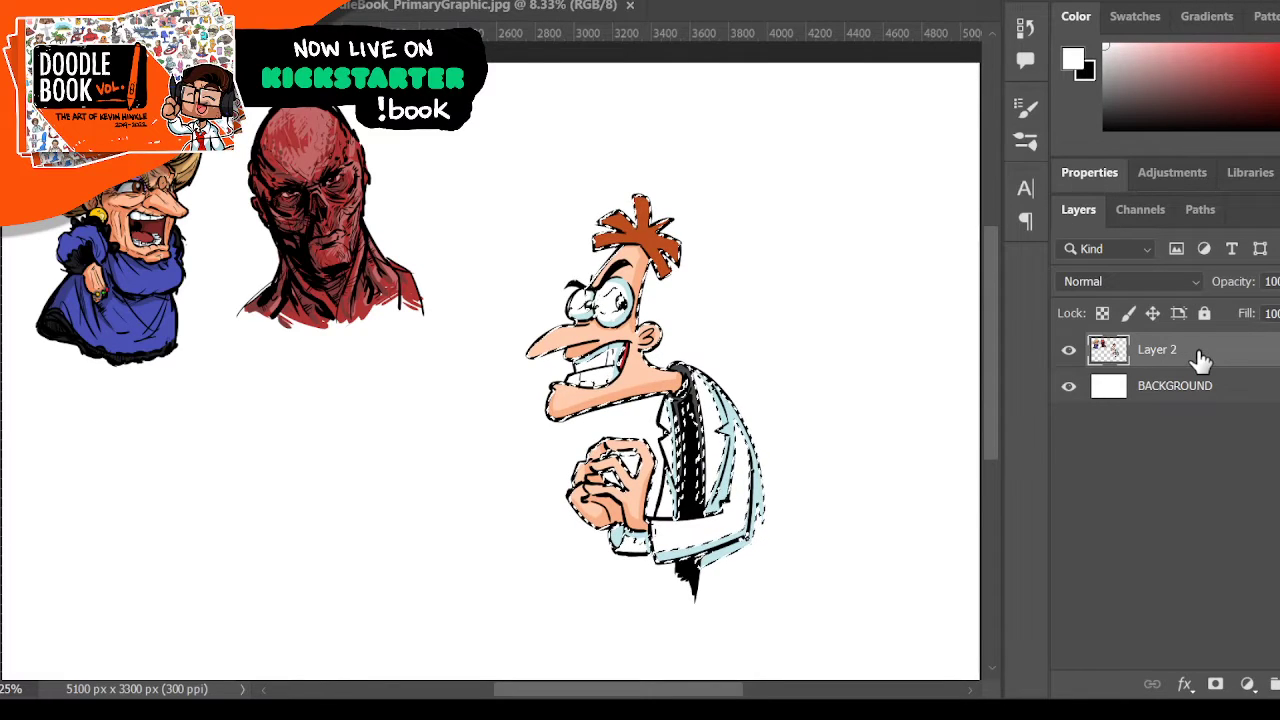
key("ctrl+d")
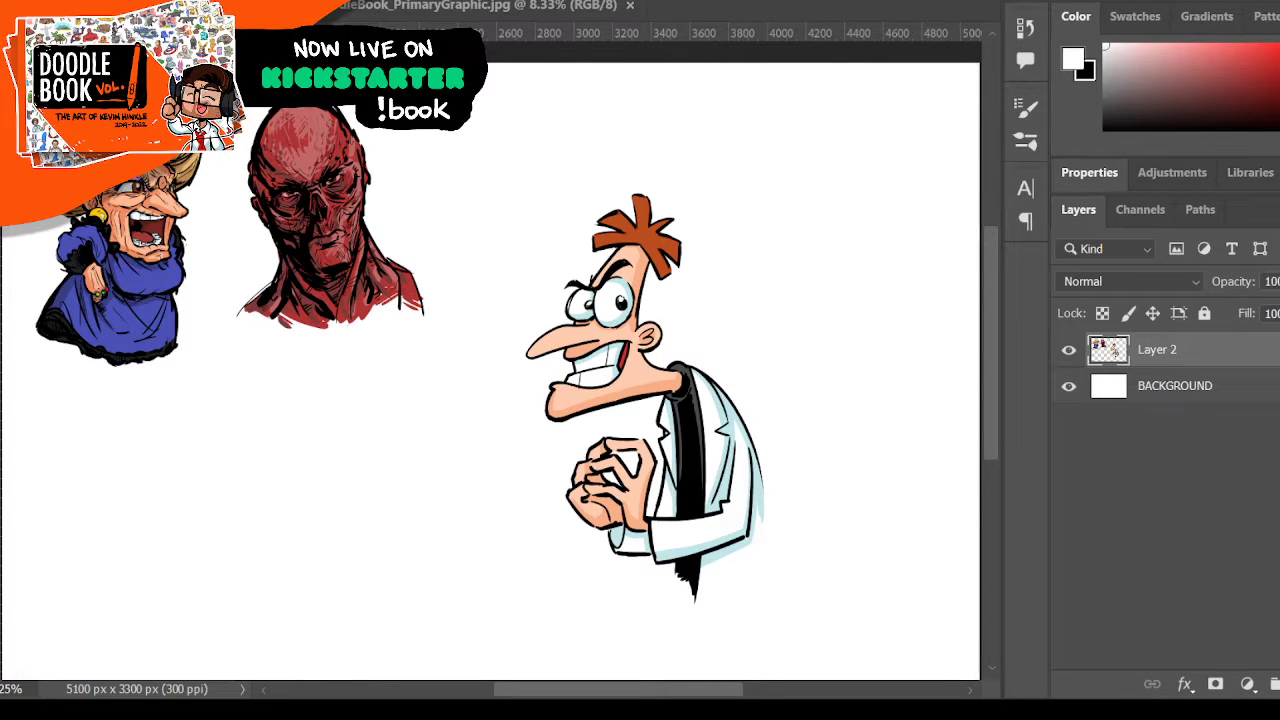
- Scale the scientist down and place him beside the red character, level with the other figures
mouse_move(540, 214)
left_mouse_down()
mouse_move(652, 634)
mouse_move(598, 165)
mouse_move(545, 210)
left_mouse_up()
key("ctrl+t")
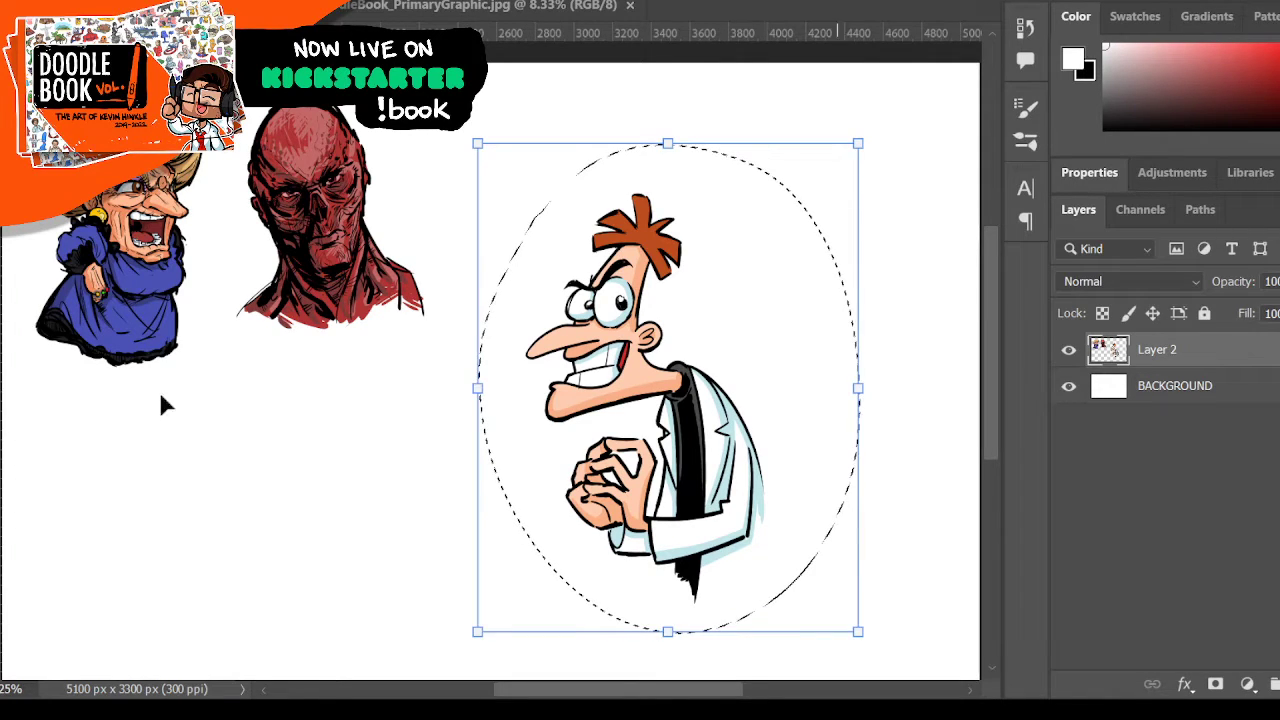
left_click_drag(838, 148, 763, 266)
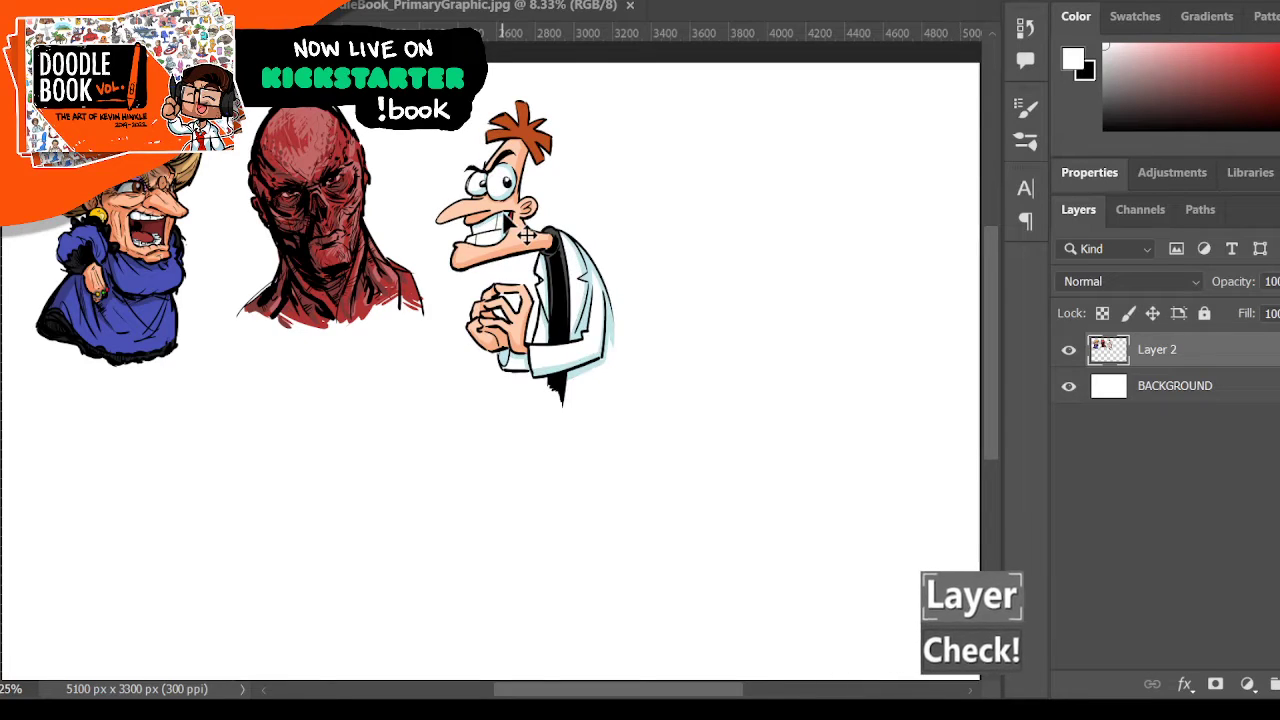
- With a smaller black brush, draw the left side of a new character's hair in the empty area, with outer and inner edges meeting in a point
scroll(614, 297, "up", 3)
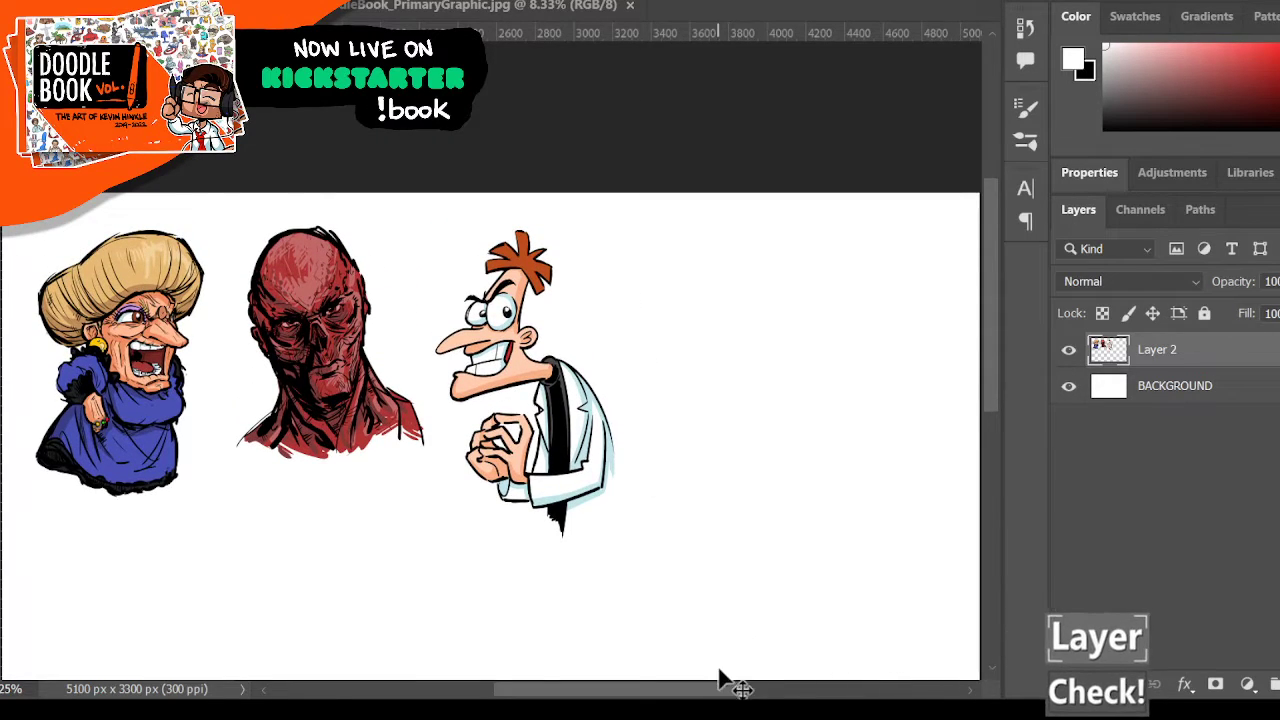
left_click_drag(723, 689, 683, 690)
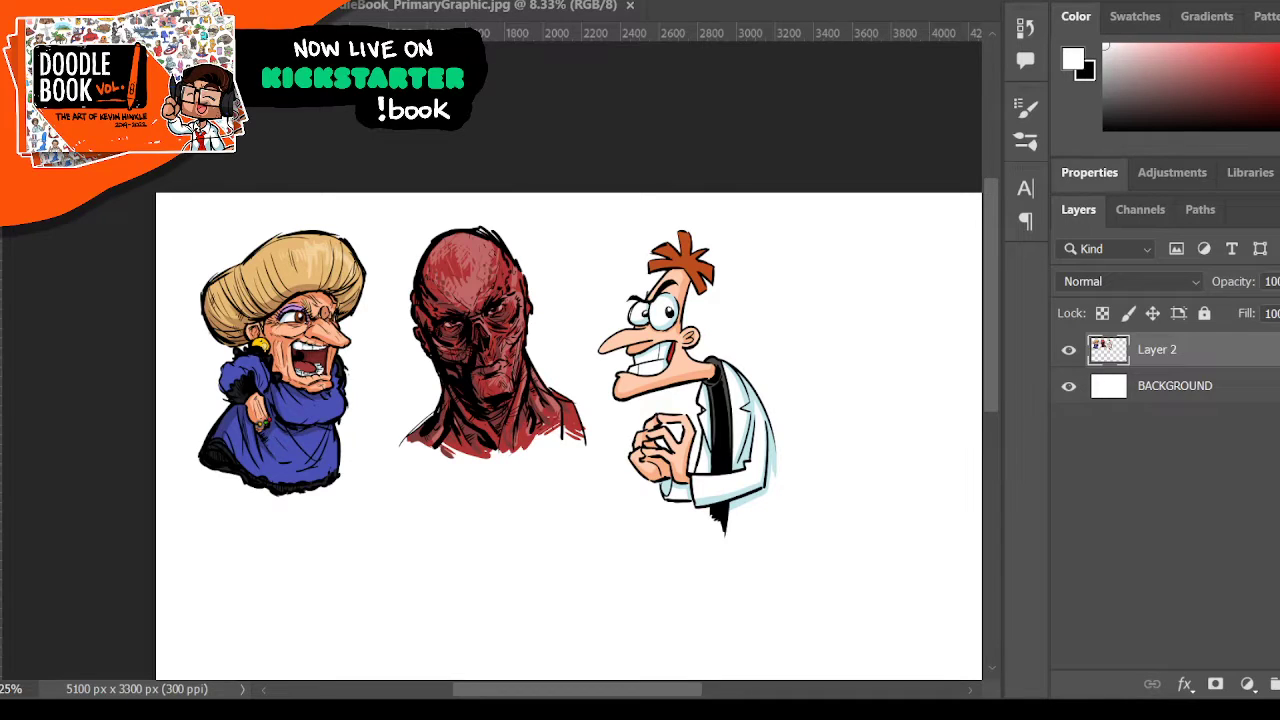
scroll(568, 400, "down", 1)
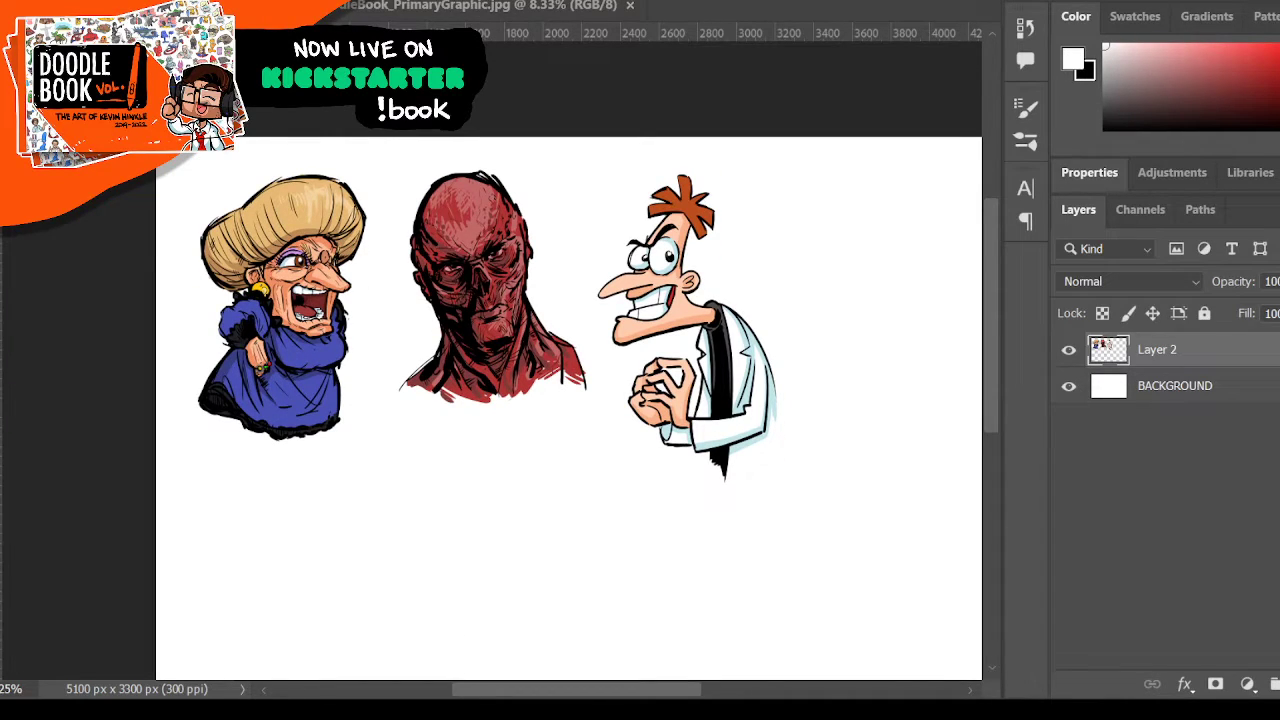
left_click_drag(623, 694, 701, 690)
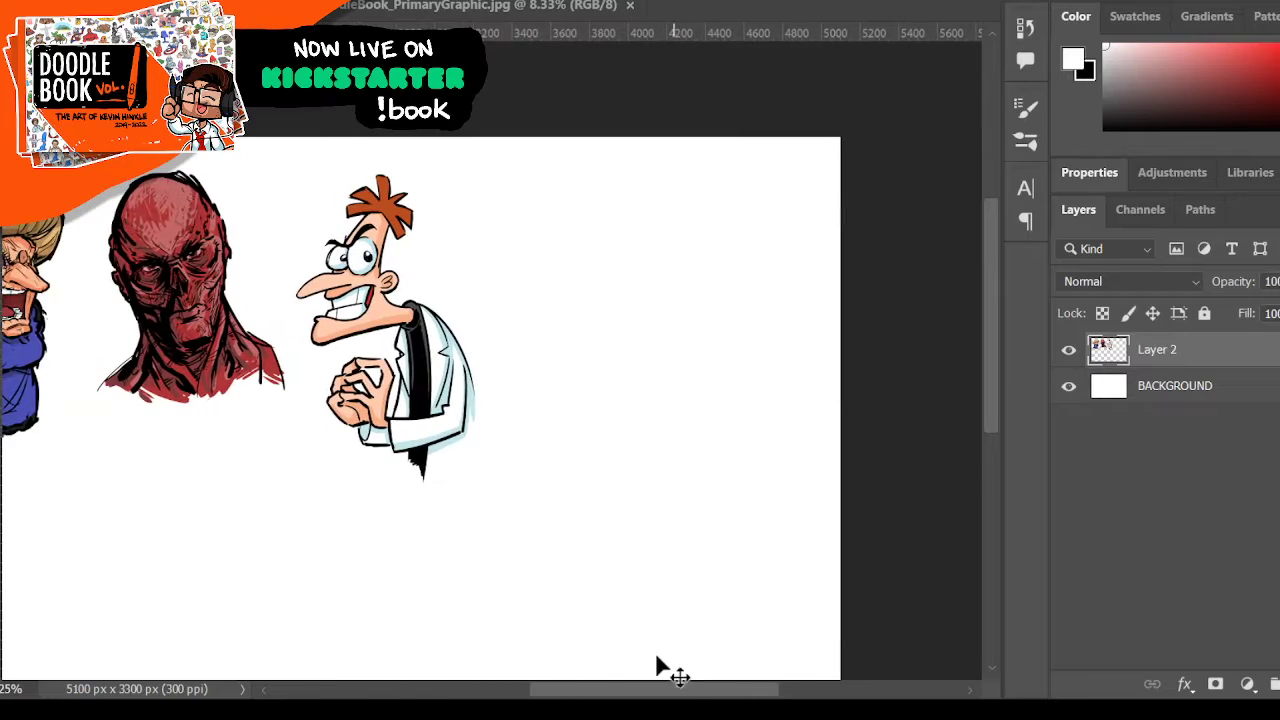
scroll(642, 497, "down", 1)
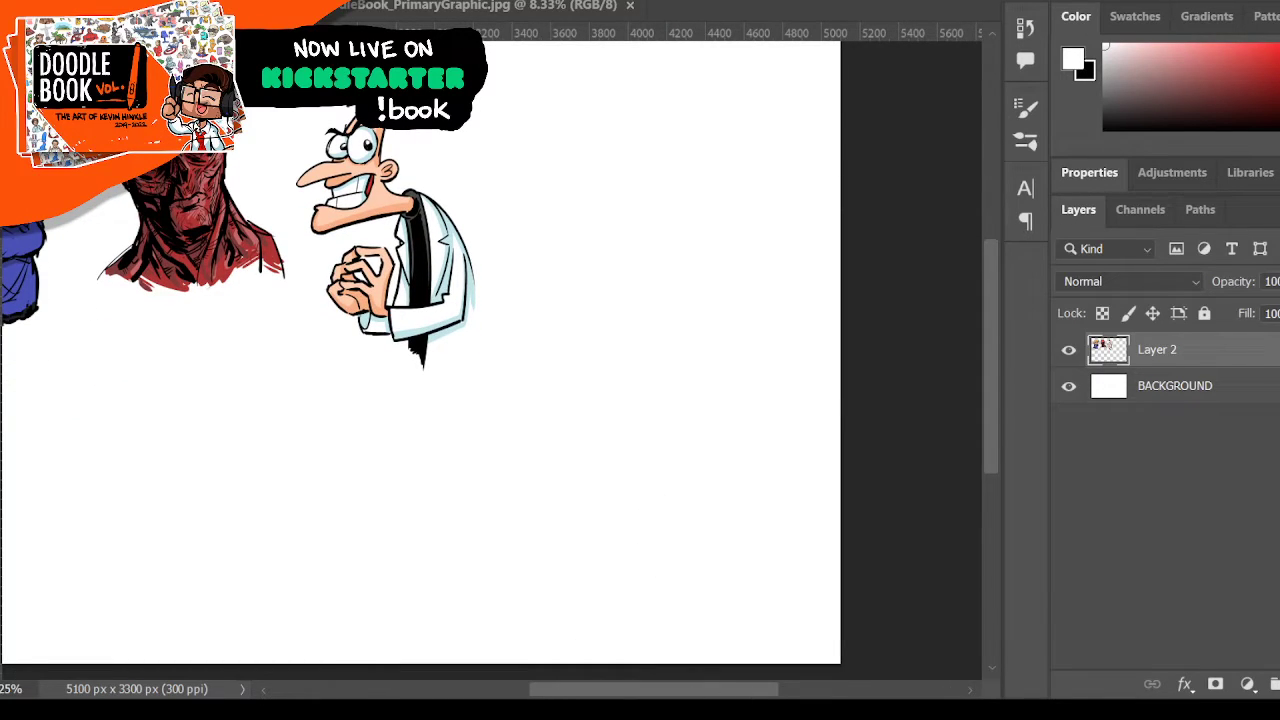
left_click(676, 495)
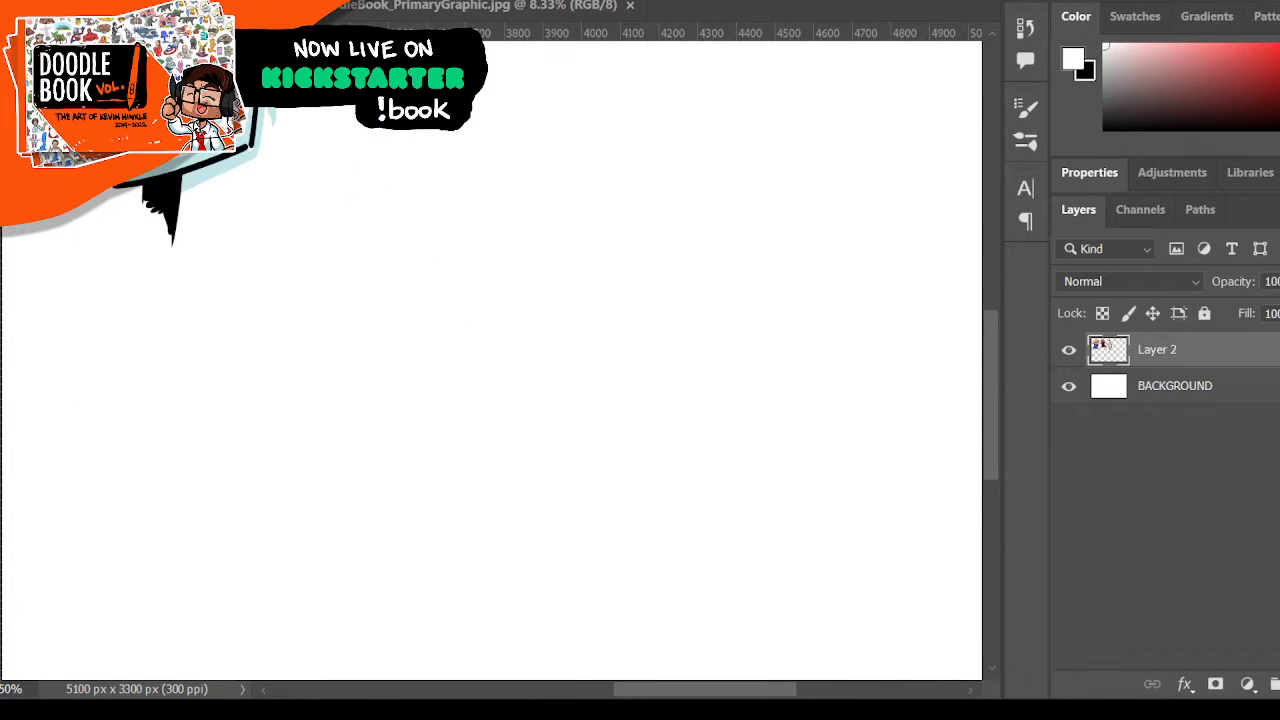
key("x")
key("bracketleft")
key("bracketleft")
key("bracketleft")
mouse_move(550, 209)
left_mouse_down()
mouse_move(600, 193)
mouse_move(538, 215)
mouse_move(636, 196)
mouse_move(509, 295)
mouse_move(501, 360)
left_mouse_up()
left_click_drag(507, 268, 500, 402)
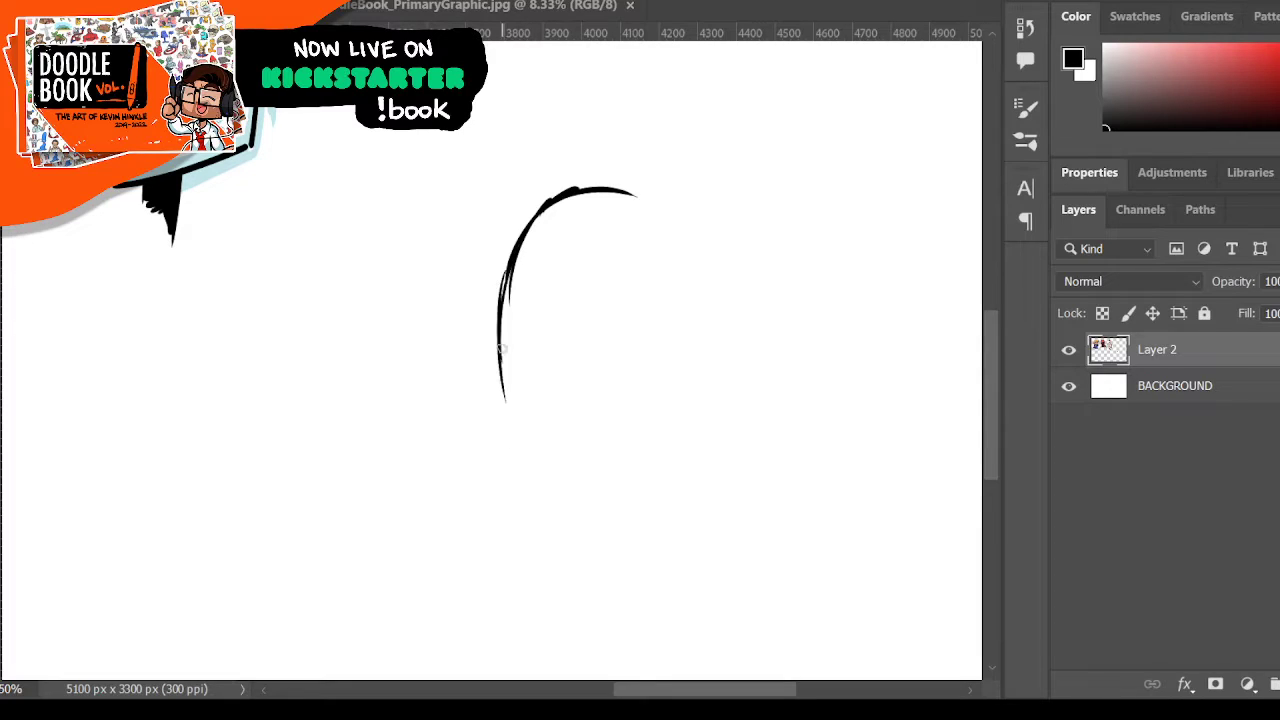
mouse_move(526, 455)
left_mouse_down()
mouse_move(501, 390)
mouse_move(541, 484)
mouse_move(510, 396)
left_mouse_up()
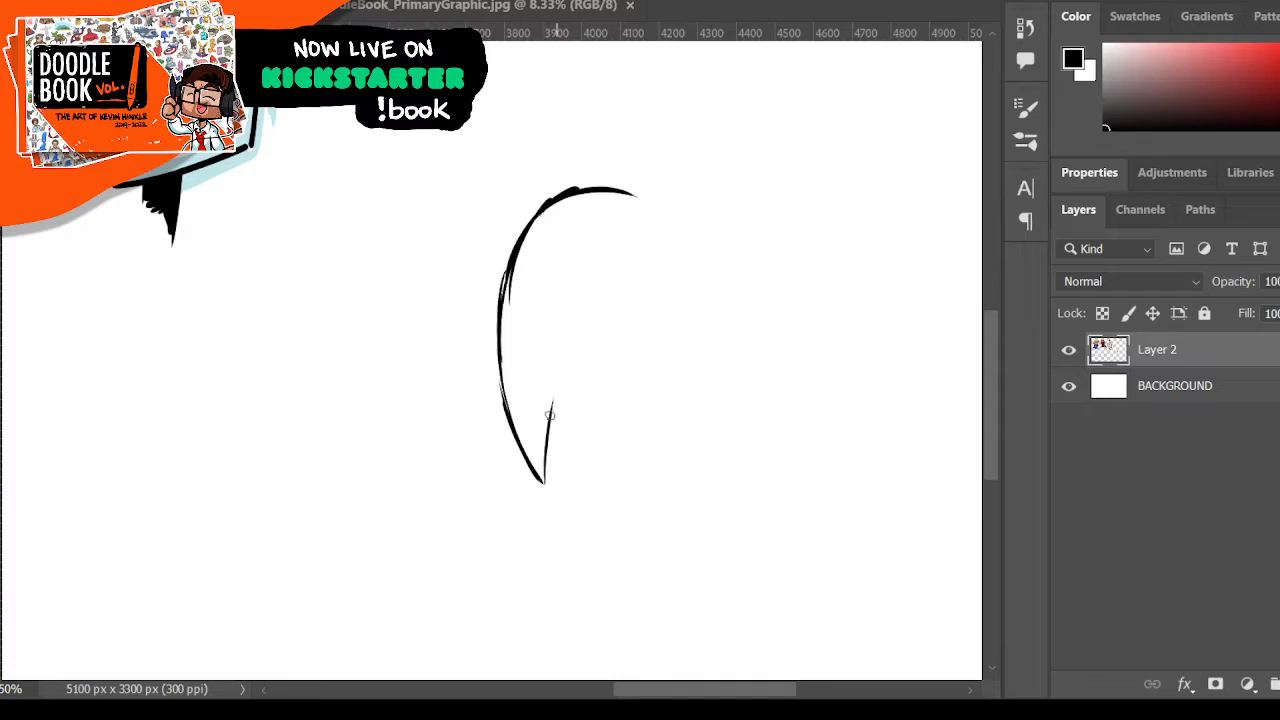
mouse_move(543, 484)
left_mouse_down()
mouse_move(566, 309)
mouse_move(543, 371)
mouse_move(546, 498)
left_mouse_up()
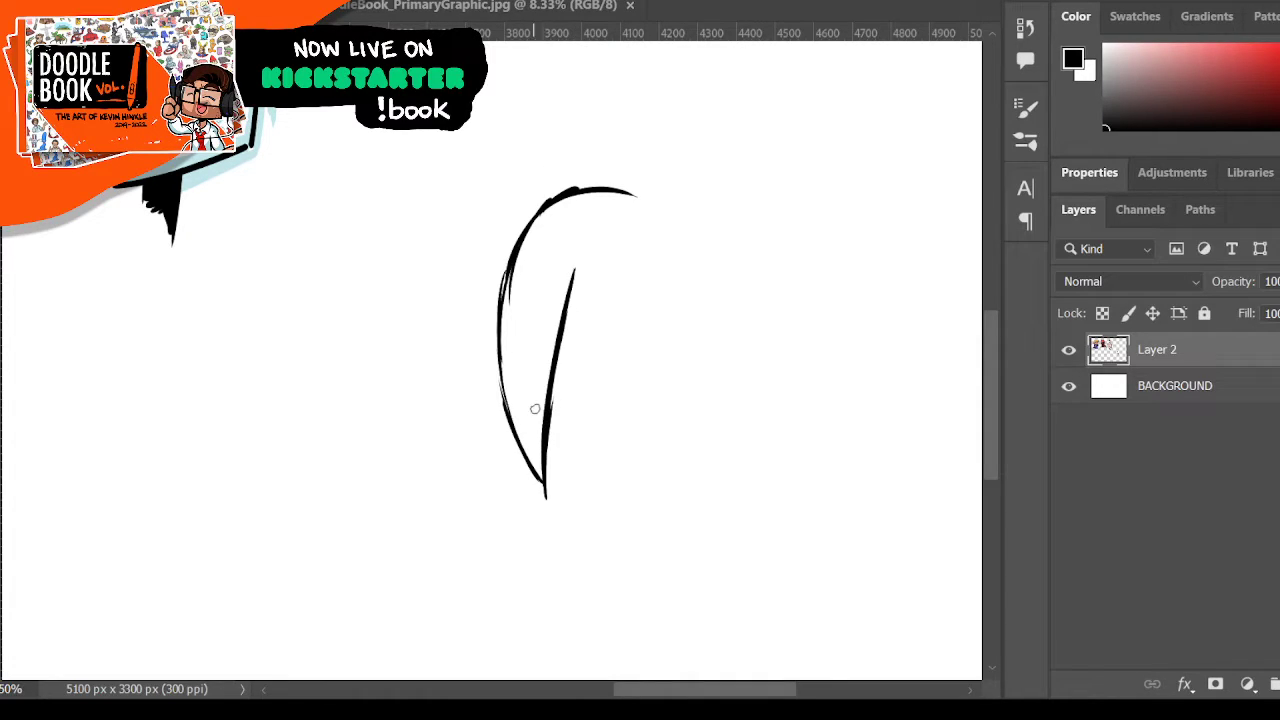
- Thicken the outer and inner edges of the hair's left side with extra black strokes
left_click_drag(499, 390, 533, 477)
mouse_move(506, 414)
left_mouse_down()
mouse_move(496, 324)
mouse_move(508, 426)
mouse_move(506, 269)
left_mouse_up()
left_click_drag(498, 329, 566, 193)
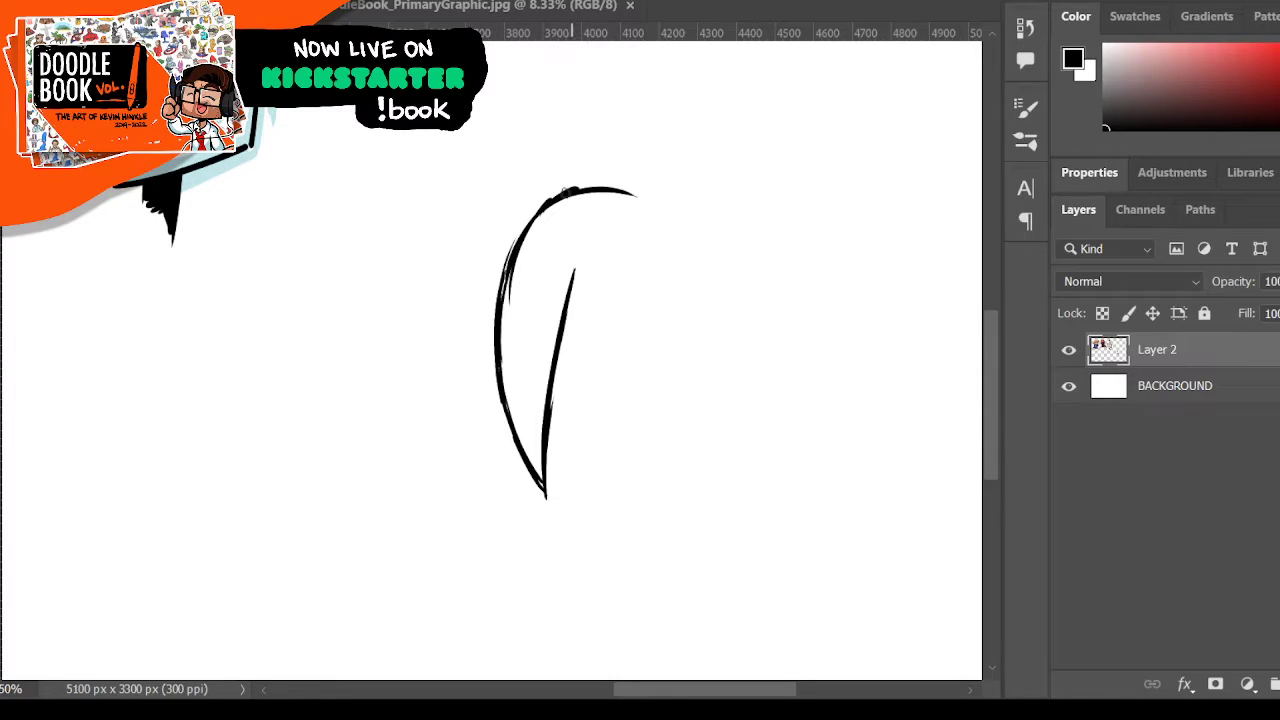
left_click_drag(504, 272, 570, 185)
left_click_drag(573, 274, 552, 397)
left_click_drag(566, 296, 549, 392)
- Draw a narrow tapering hair strand just inside the left inner hair edge
left_click_drag(579, 268, 571, 346)
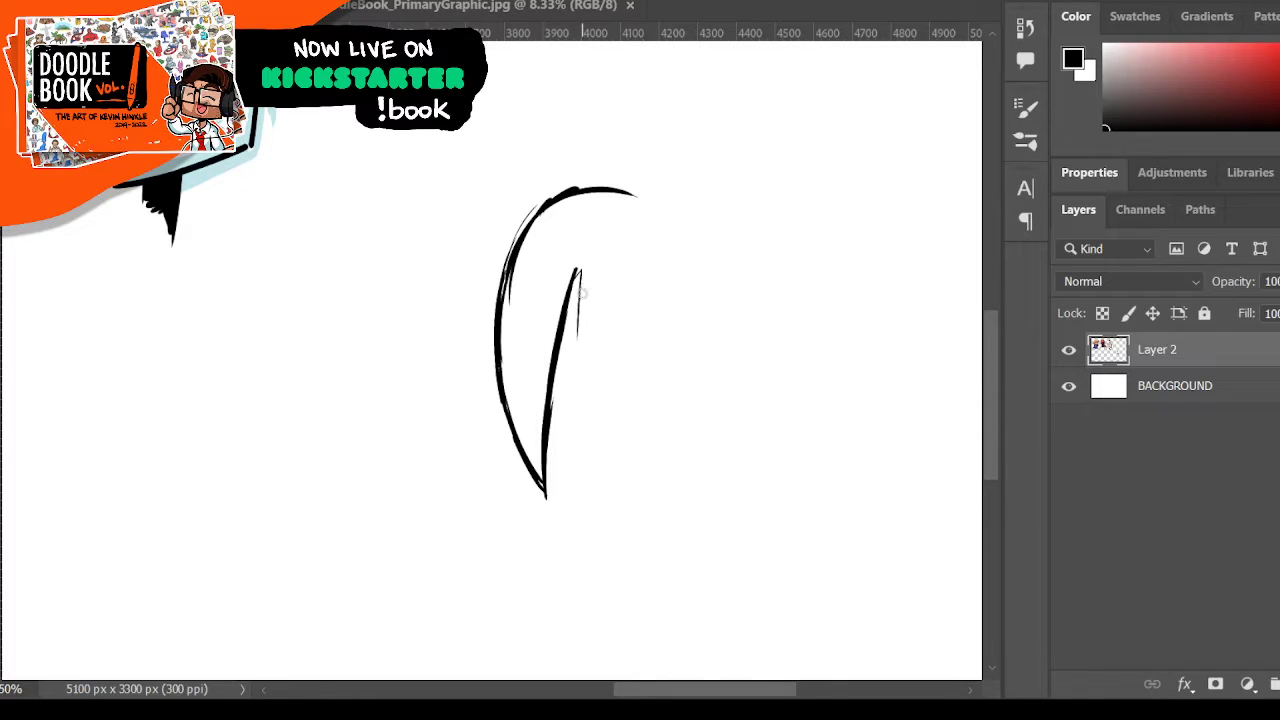
left_click_drag(582, 270, 575, 432)
left_click_drag(578, 300, 575, 400)
mouse_move(590, 268)
left_mouse_down()
mouse_move(577, 435)
mouse_move(577, 415)
left_mouse_up()
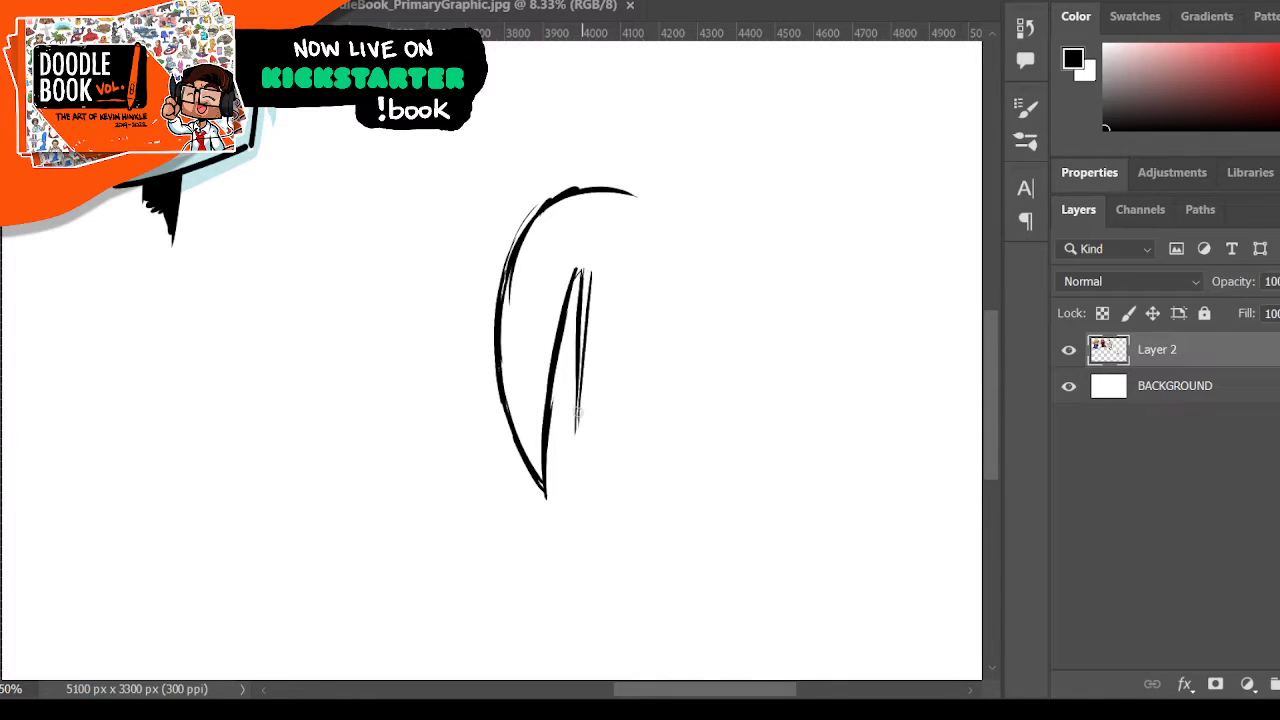
left_click_drag(582, 360, 575, 425)
- Add two horizontal lines across the forehead and draw the right inner hair edge down to a pointed tip
left_click_drag(556, 335, 664, 330)
mouse_move(588, 270)
left_mouse_down()
mouse_move(647, 268)
mouse_move(681, 348)
left_mouse_up()
mouse_move(670, 270)
left_mouse_down()
mouse_move(695, 466)
mouse_move(718, 398)
left_mouse_up()
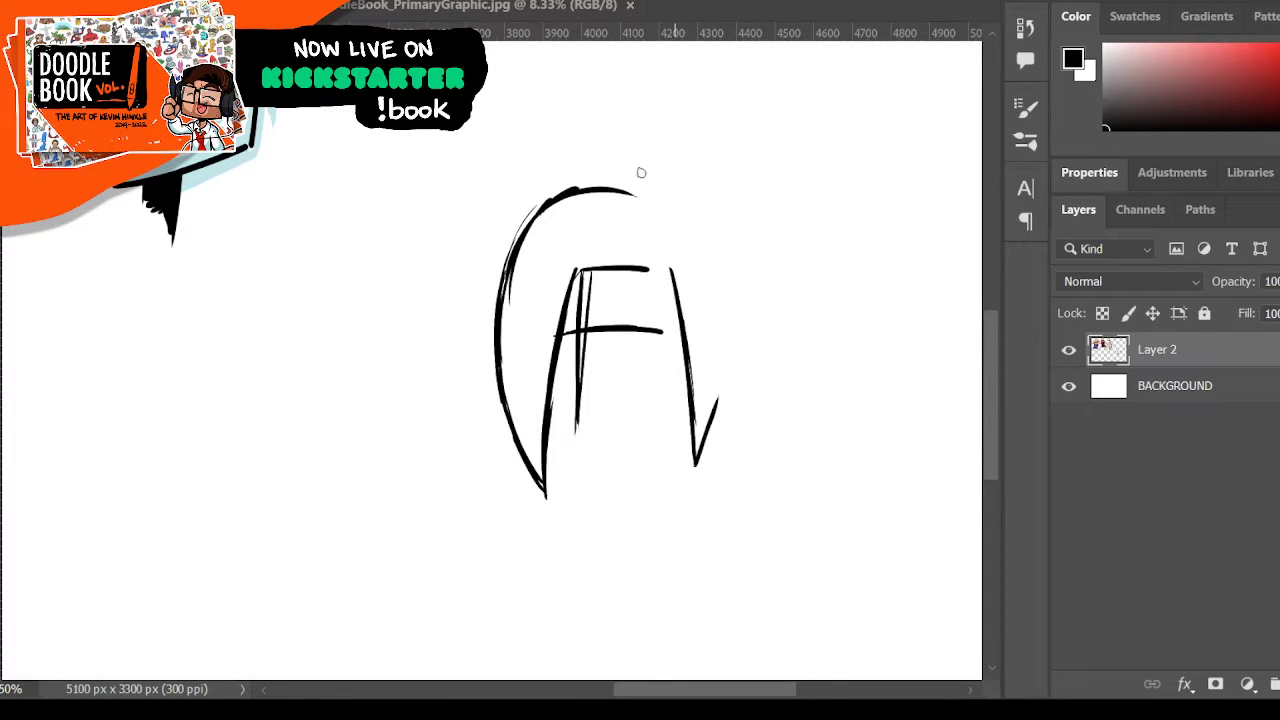
- Draw the hair's outer outline over the crown and down the right side, and thicken its edges and right tip
mouse_move(514, 240)
left_mouse_down()
mouse_move(654, 166)
mouse_move(672, 172)
left_mouse_up()
mouse_move(590, 168)
left_mouse_down()
mouse_move(671, 182)
mouse_move(722, 328)
left_mouse_up()
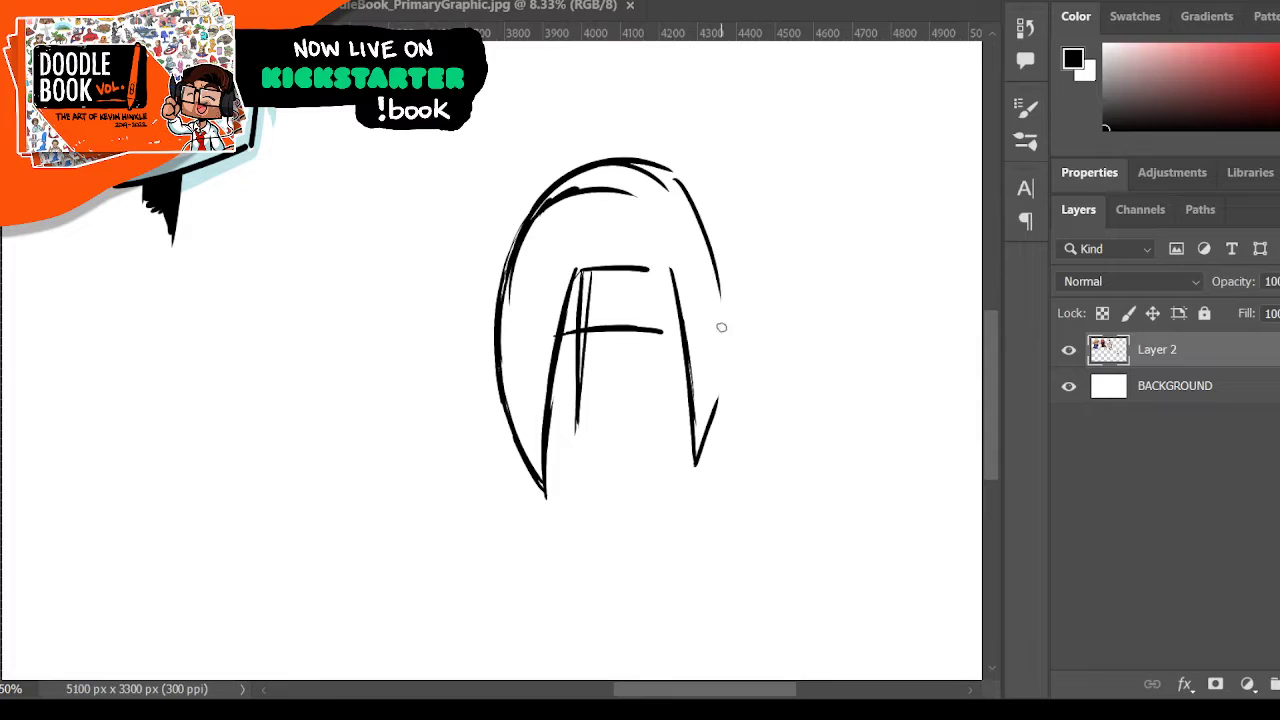
mouse_move(700, 196)
left_mouse_down()
mouse_move(730, 340)
mouse_move(718, 420)
left_mouse_up()
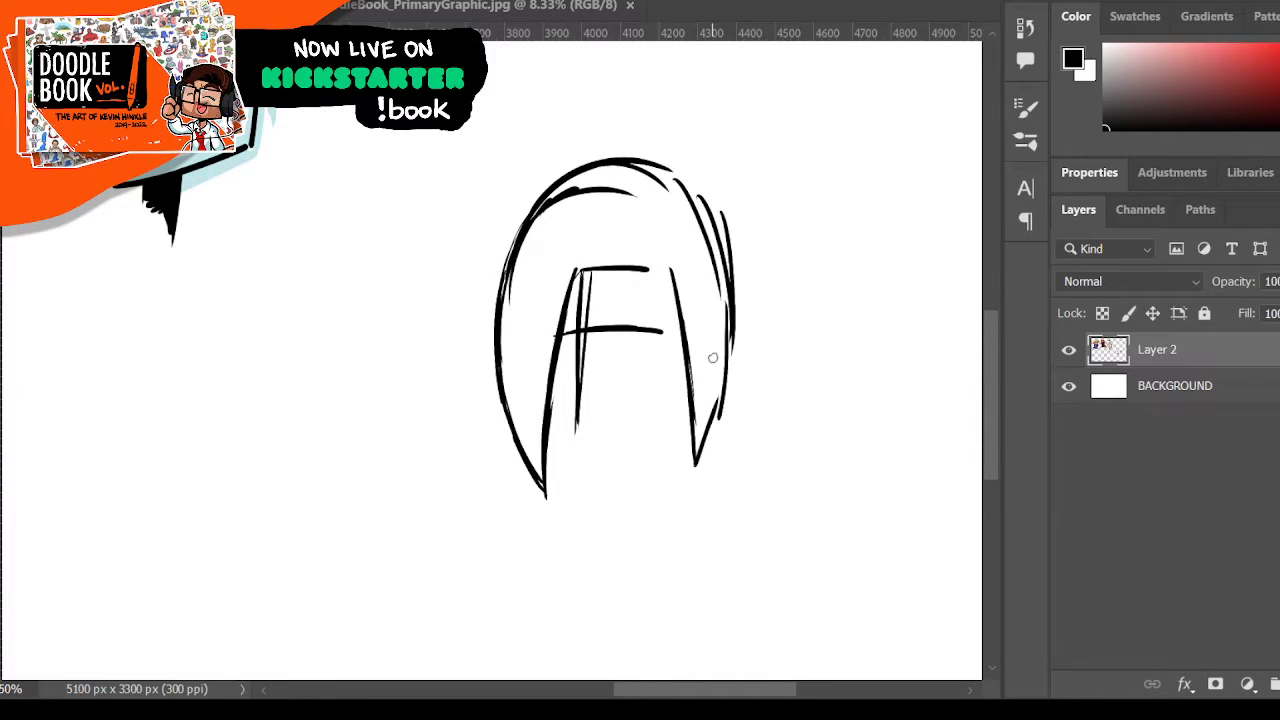
left_click_drag(514, 247, 519, 400)
mouse_move(700, 205)
left_mouse_down()
mouse_move(728, 287)
mouse_move(730, 370)
mouse_move(706, 440)
left_mouse_up()
left_click_drag(677, 291, 693, 466)
left_click_drag(720, 406, 697, 462)
- Erase the stray inner lines along the top and upper right of the hair outline
key("e")
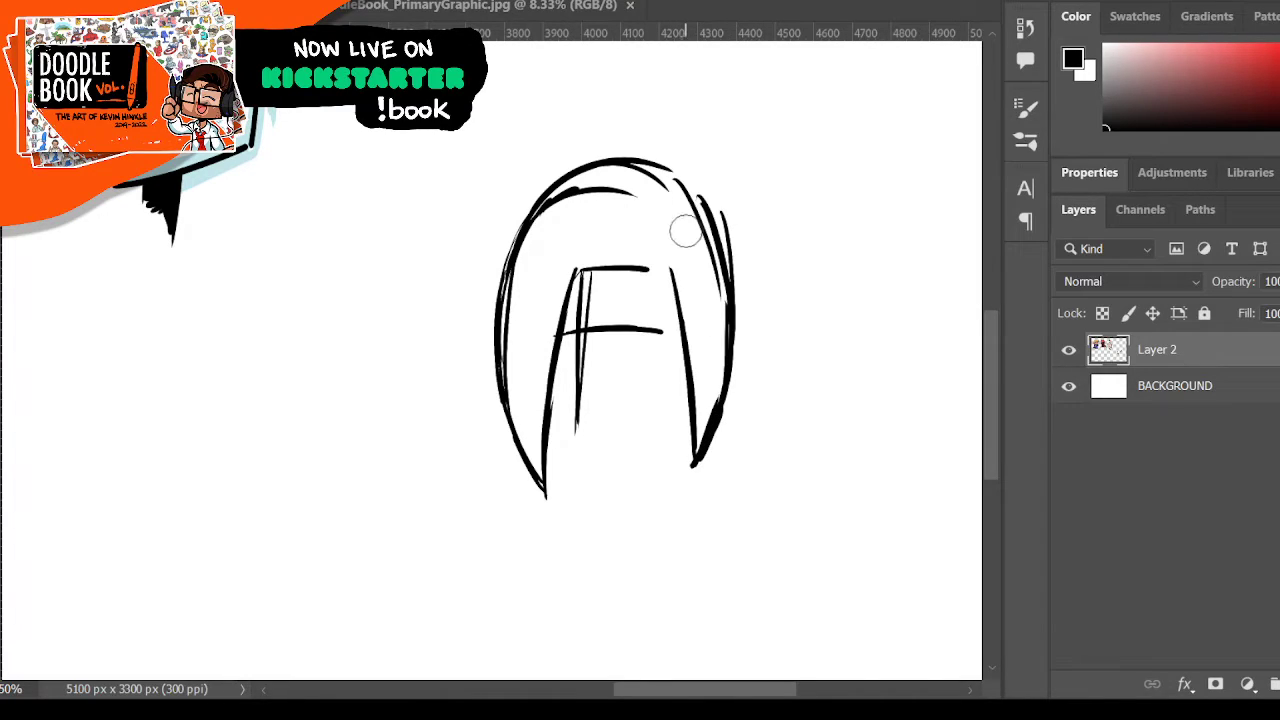
left_click_drag(688, 225, 714, 285)
left_click_drag(634, 196, 590, 197)
- Draw the jaw as two slanting sides and a flat chin between the hair ends, and thicken the lines
key("b")
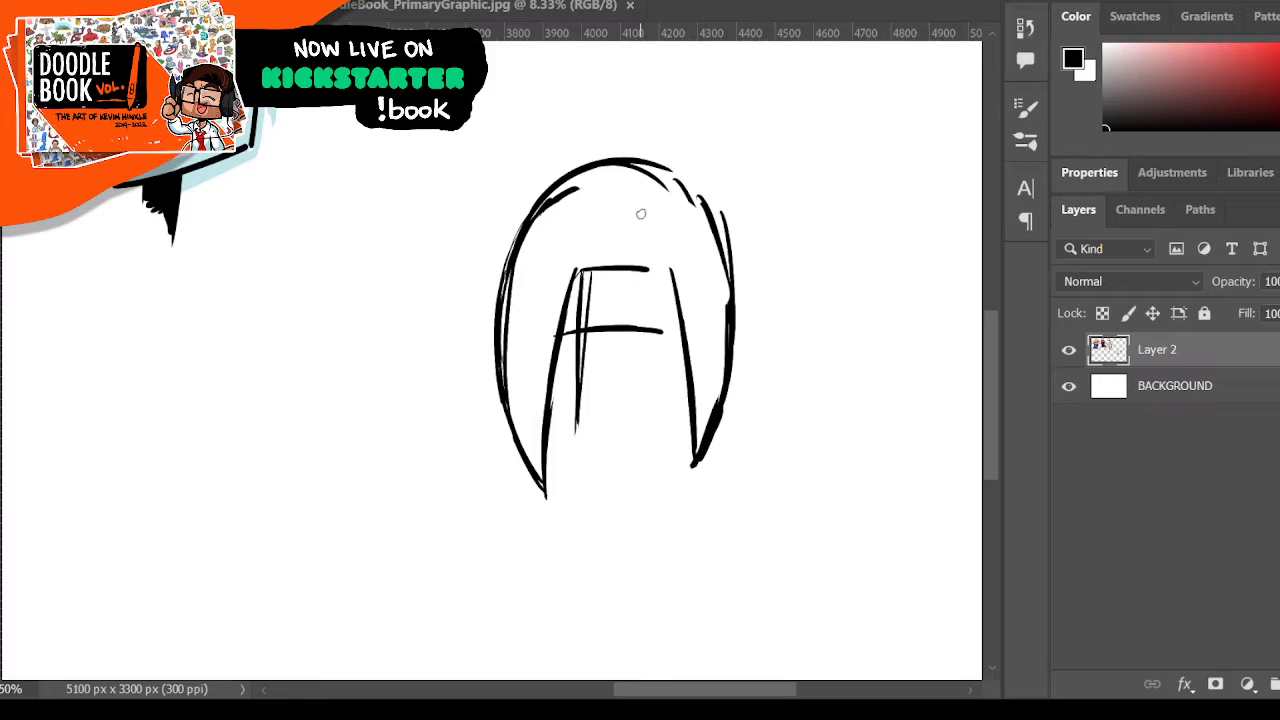
mouse_move(545, 409)
left_mouse_down()
mouse_move(585, 485)
mouse_move(642, 485)
left_mouse_up()
left_click_drag(686, 399, 652, 480)
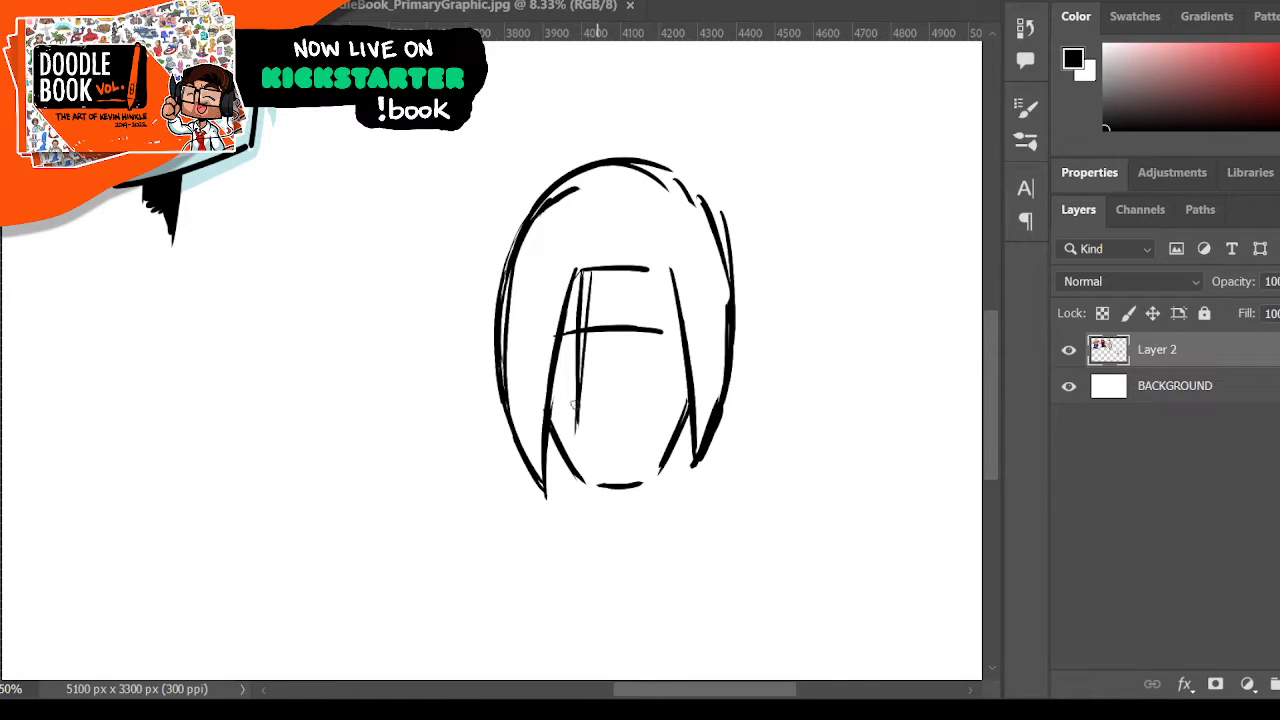
mouse_move(552, 412)
left_mouse_down()
mouse_move(598, 488)
mouse_move(645, 486)
left_mouse_up()
left_click_drag(692, 400, 652, 484)
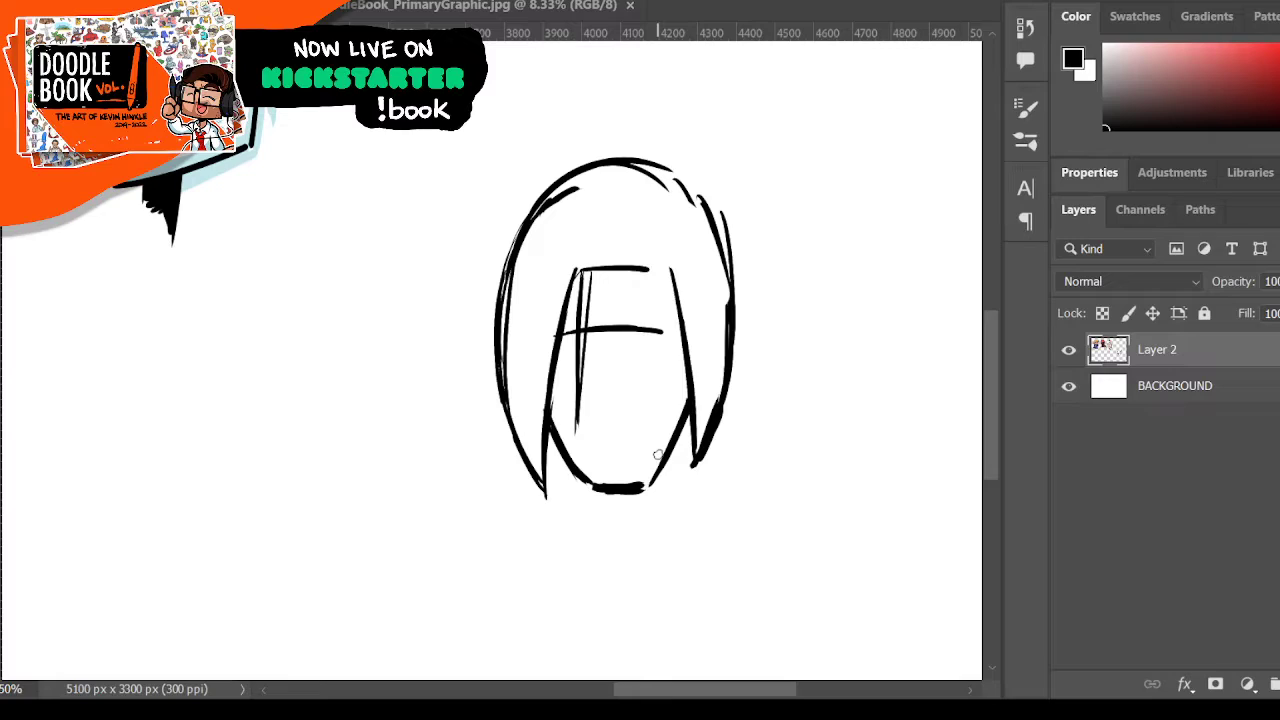
- Add a neck line below each side of the jaw and erase the hair's outer outline
left_click_drag(553, 438, 563, 503)
mouse_move(670, 447)
left_mouse_down()
mouse_move(675, 505)
mouse_move(720, 378)
mouse_move(715, 453)
mouse_move(725, 228)
mouse_move(702, 191)
mouse_move(700, 211)
mouse_move(554, 184)
mouse_move(510, 231)
mouse_move(536, 222)
mouse_move(512, 287)
mouse_move(510, 389)
mouse_move(512, 358)
left_mouse_up()
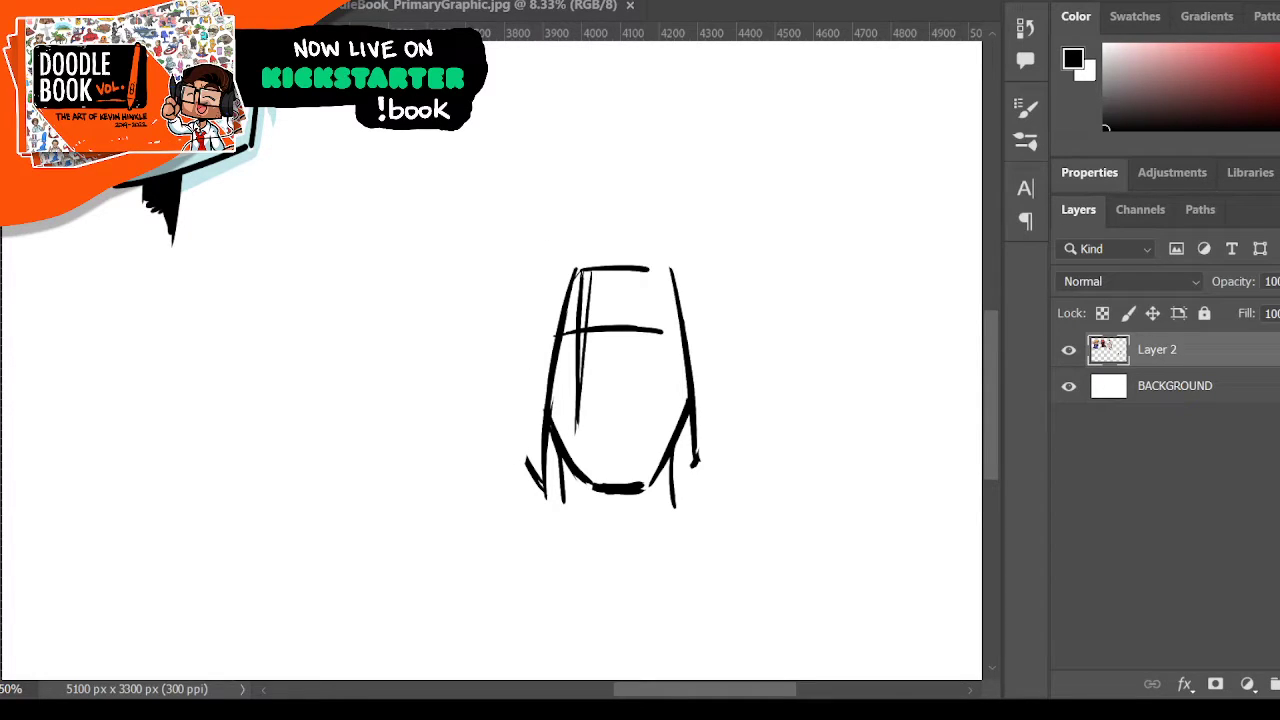
- Erase the chin and lower jaw end and redraw them slightly lower, joining both jaw sides
left_click(694, 409)
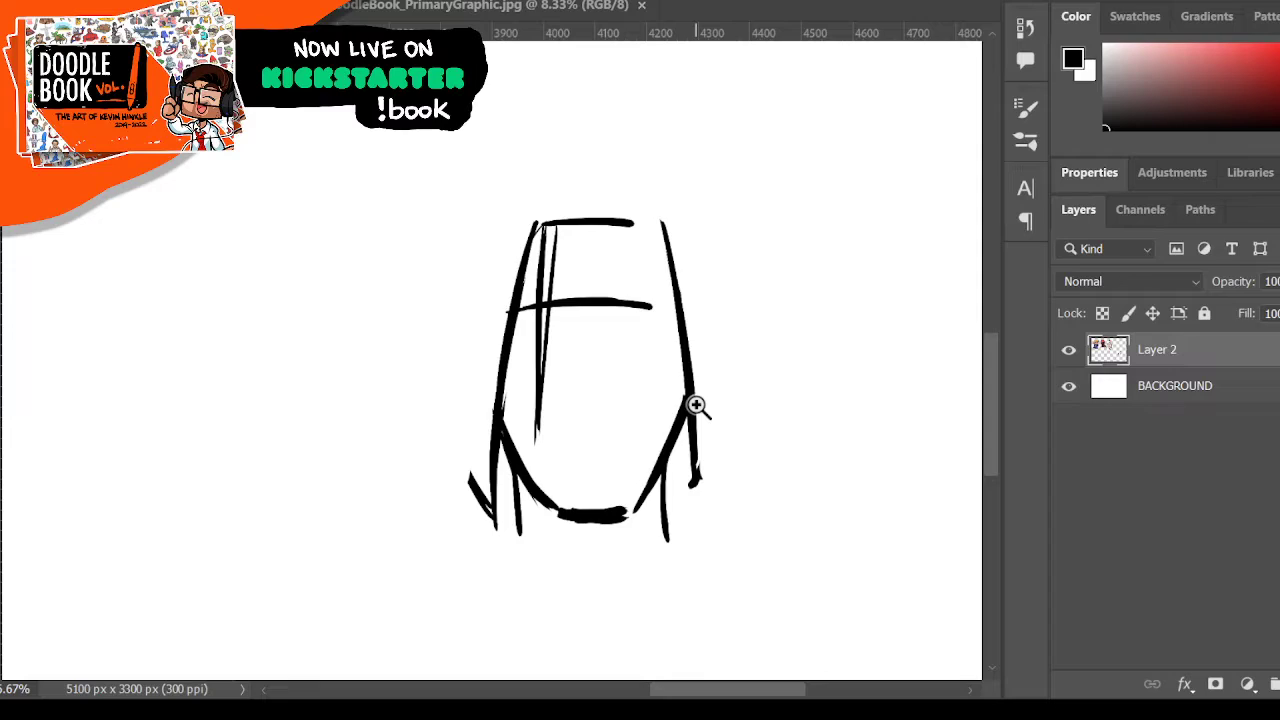
mouse_move(571, 494)
left_mouse_down()
mouse_move(582, 532)
mouse_move(609, 532)
mouse_move(604, 515)
mouse_move(575, 495)
left_mouse_up()
key("b")
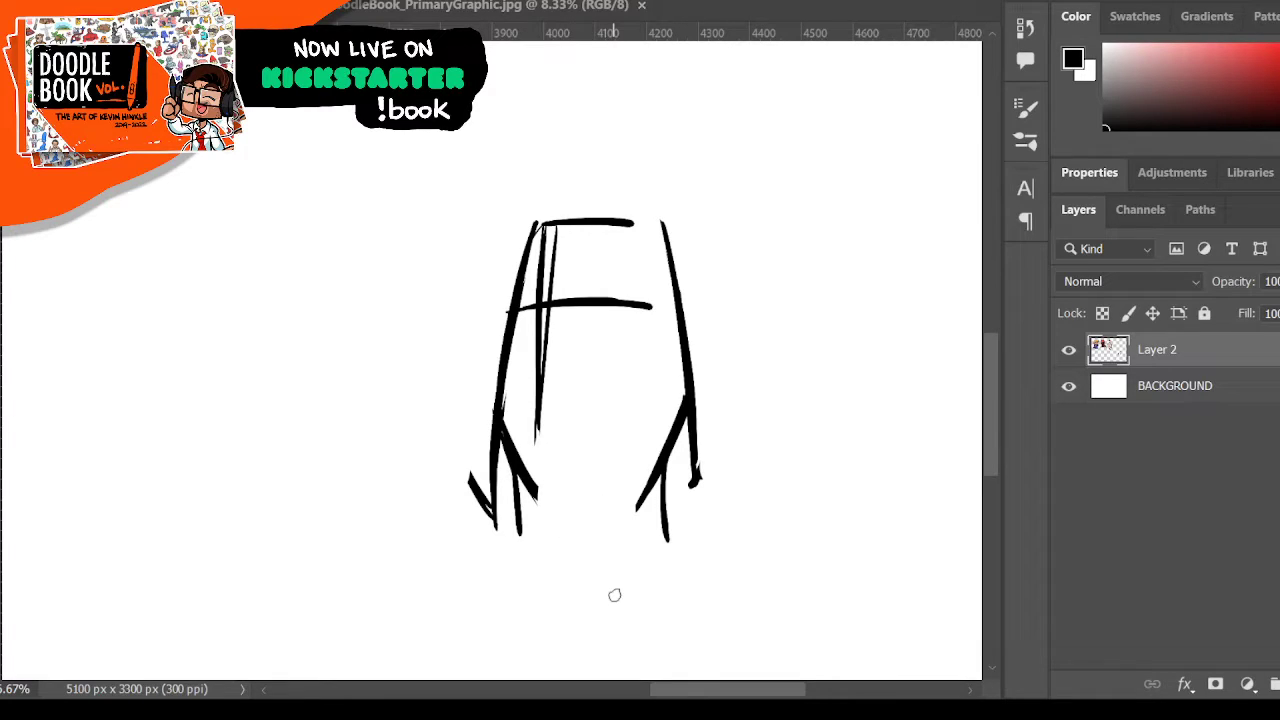
key("e")
left_click_drag(551, 485, 547, 501)
key("b")
left_click_drag(504, 436, 550, 514)
mouse_move(564, 526)
left_mouse_down()
mouse_move(619, 530)
mouse_move(554, 525)
mouse_move(624, 523)
mouse_move(582, 529)
mouse_move(639, 497)
mouse_move(628, 522)
mouse_move(664, 452)
left_mouse_up()
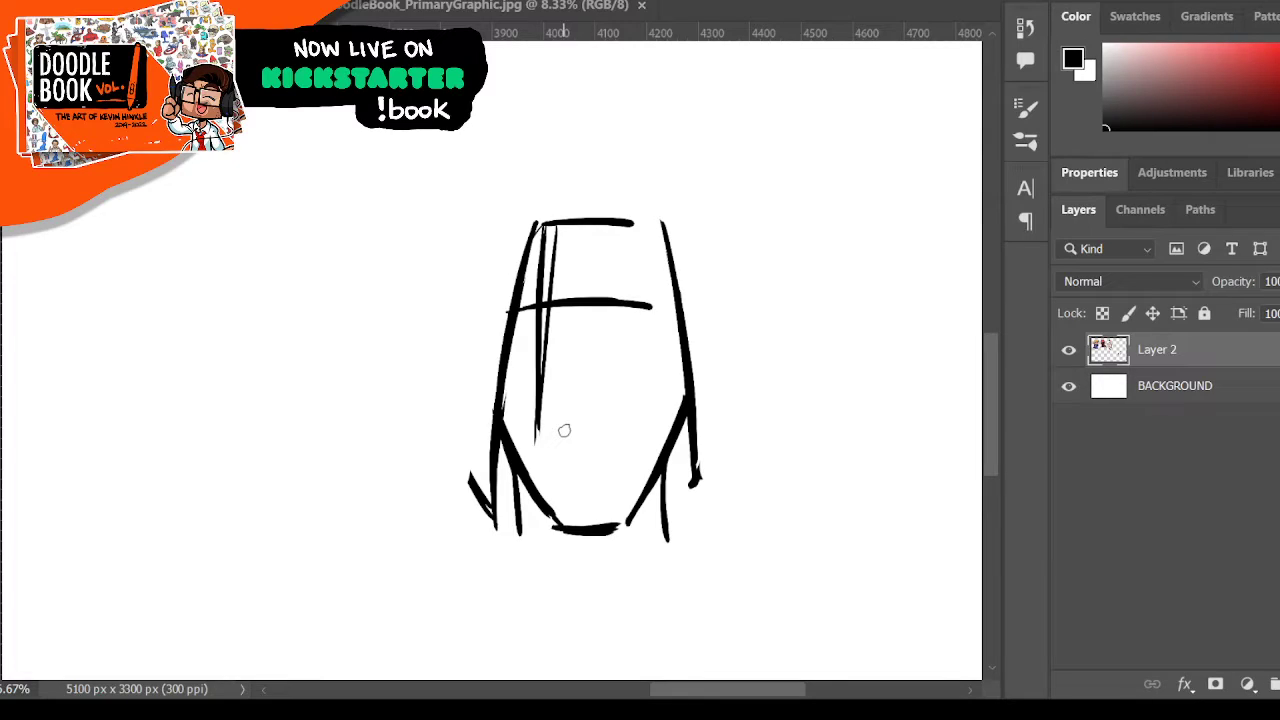
- Draw the right eye with a thick slanted upper lid line and a thin lower outline against the face's edge
left_click_drag(988, 419, 988, 433)
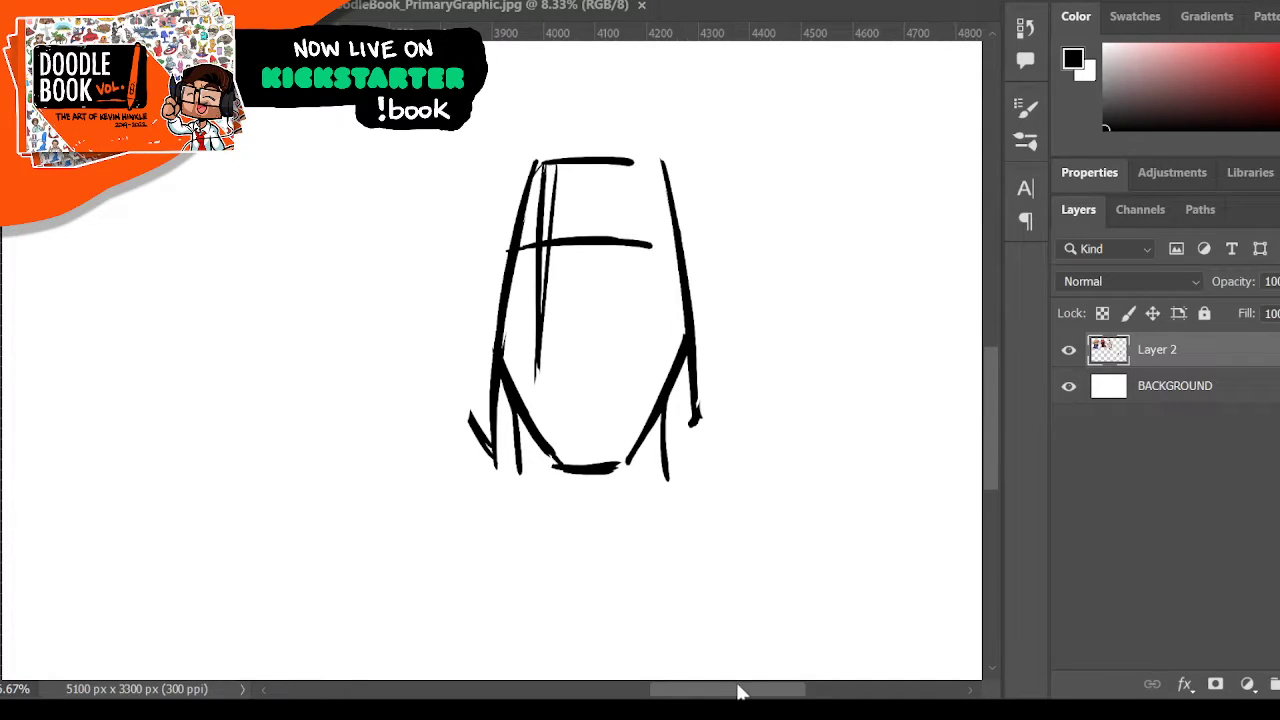
left_click_drag(737, 689, 745, 676)
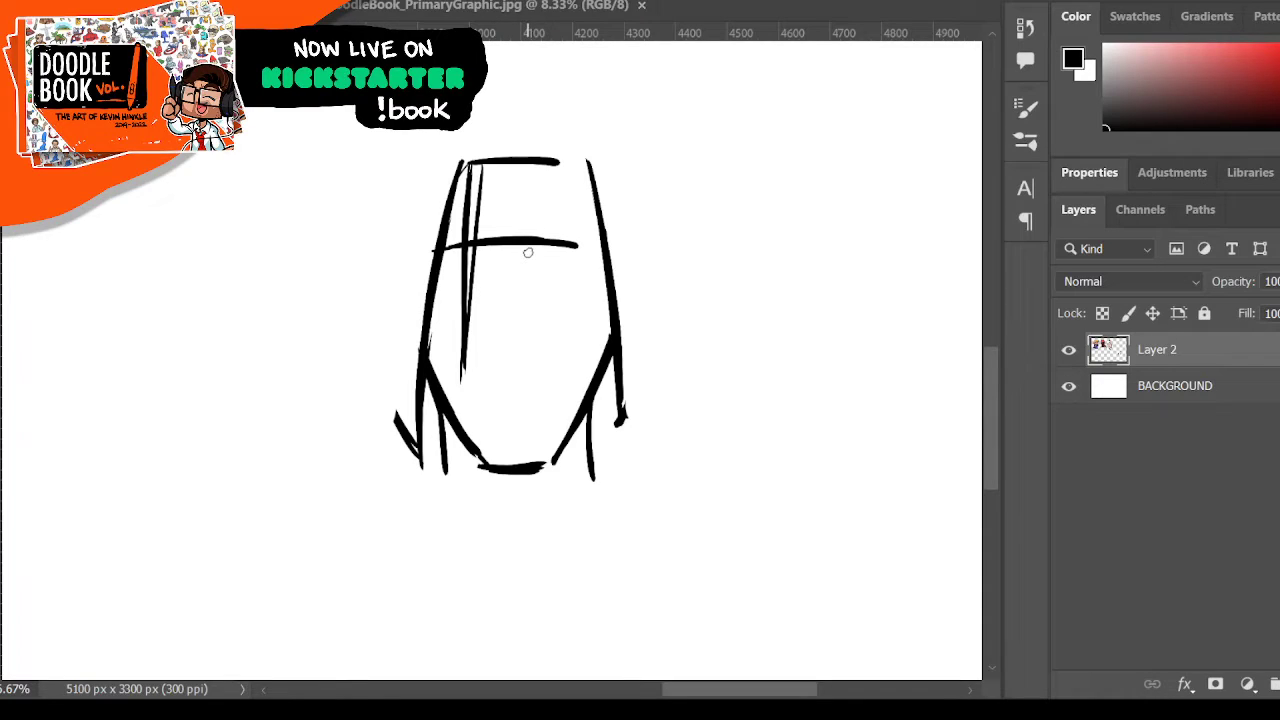
left_click_drag(531, 277, 539, 285)
left_click_drag(532, 283, 602, 254)
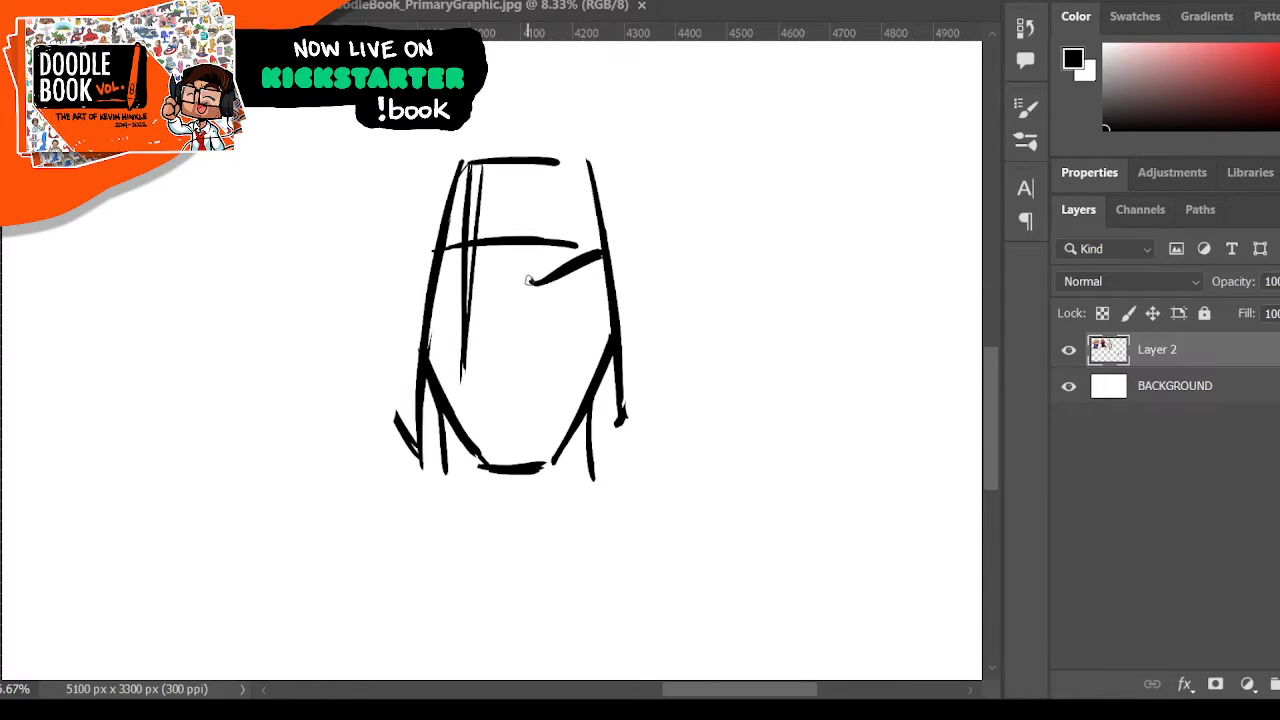
left_click_drag(530, 281, 602, 254)
left_click_drag(544, 301, 605, 263)
left_click_drag(548, 302, 595, 299)
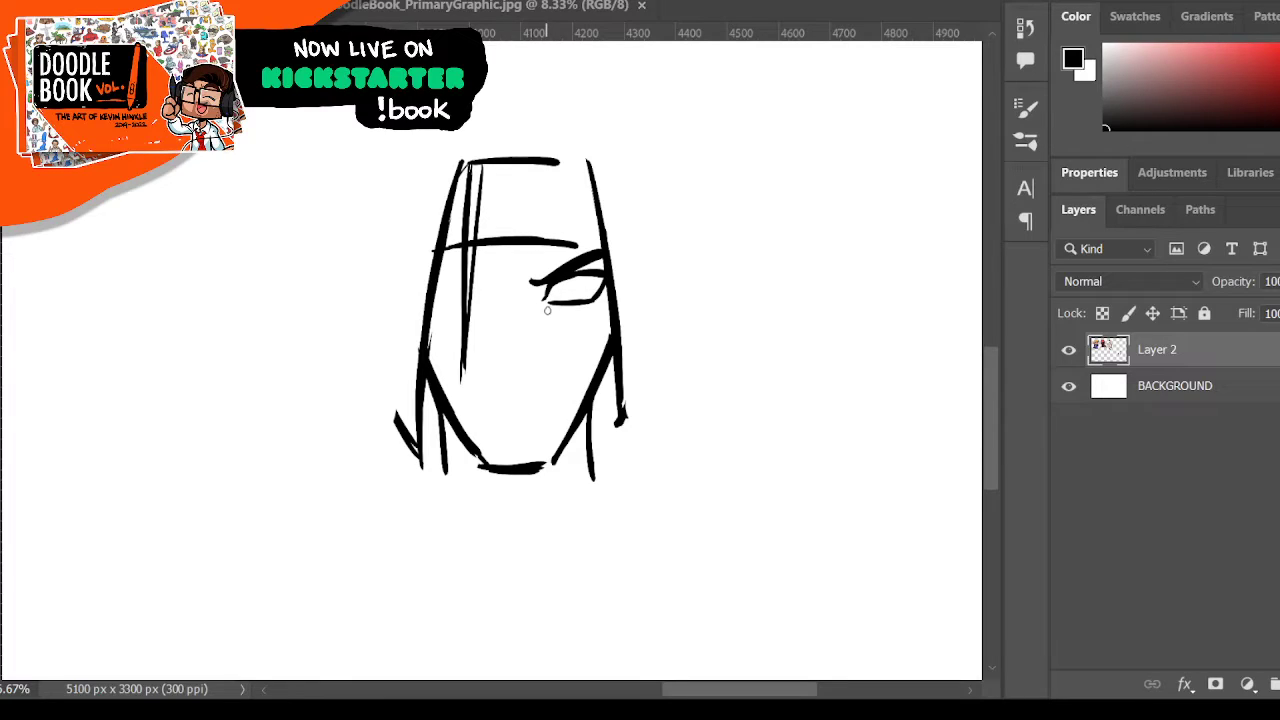
- Add the iris and pupil strokes inside the right eye and short crease lines beneath it
left_click_drag(542, 308, 568, 318)
left_click_drag(569, 278, 574, 295)
key("ctrl+z")
mouse_move(560, 283)
left_mouse_down()
mouse_move(561, 297)
mouse_move(589, 300)
left_mouse_up()
left_click(1068, 349)
left_click(1068, 349)
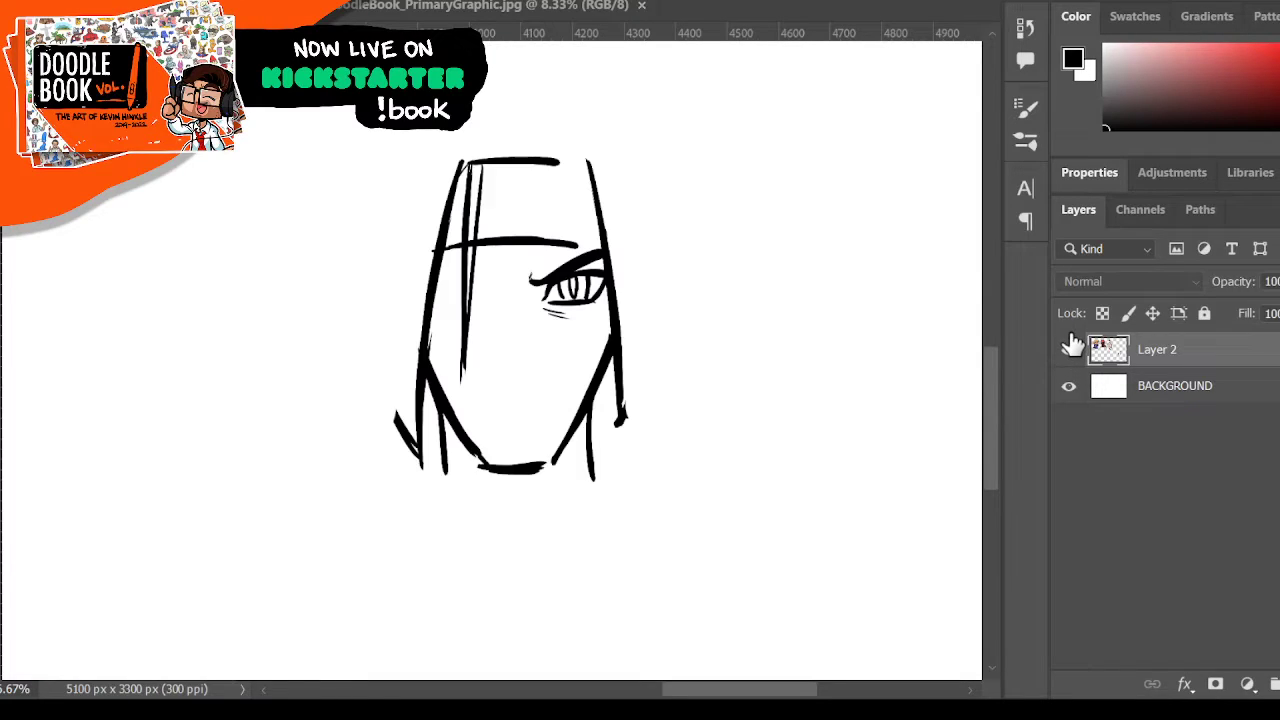
- Copy the finished right eye and its lid line to a new layer and flip the copy horizontally
mouse_move(527, 267)
left_mouse_down()
mouse_move(519, 296)
mouse_move(562, 330)
mouse_move(600, 318)
mouse_move(606, 264)
mouse_move(560, 278)
left_mouse_up()
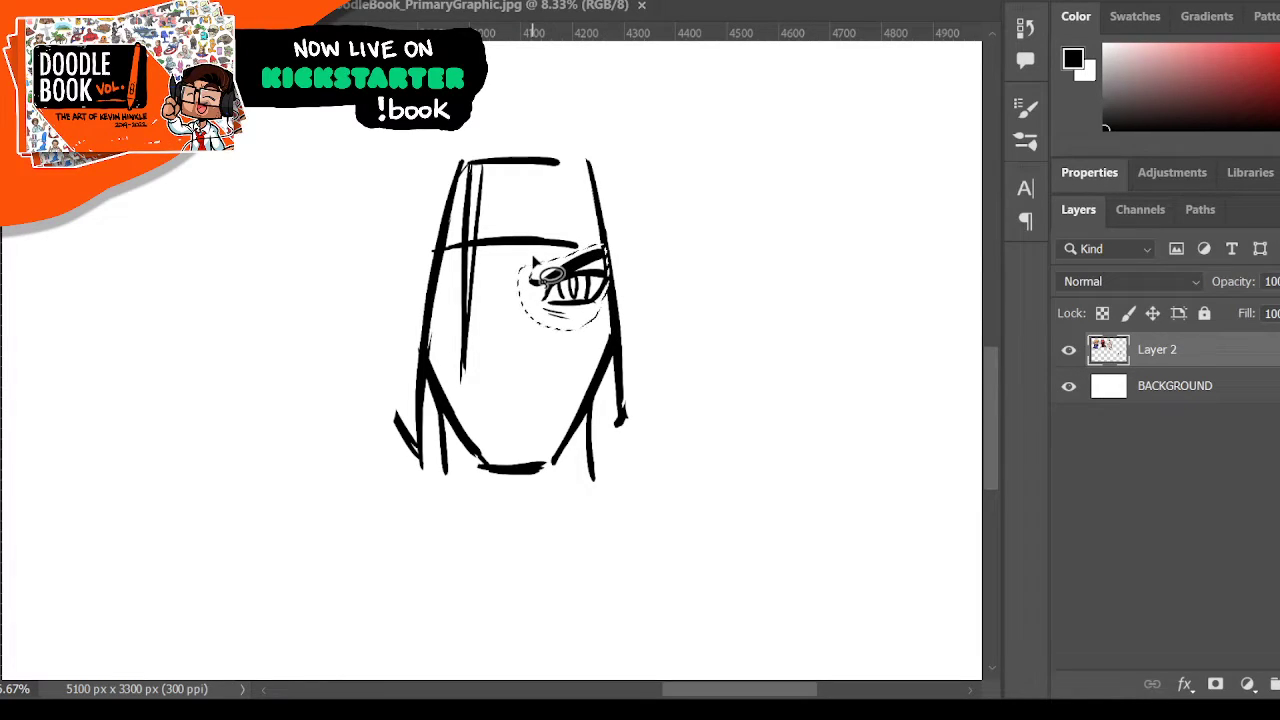
key("ctrl+j")
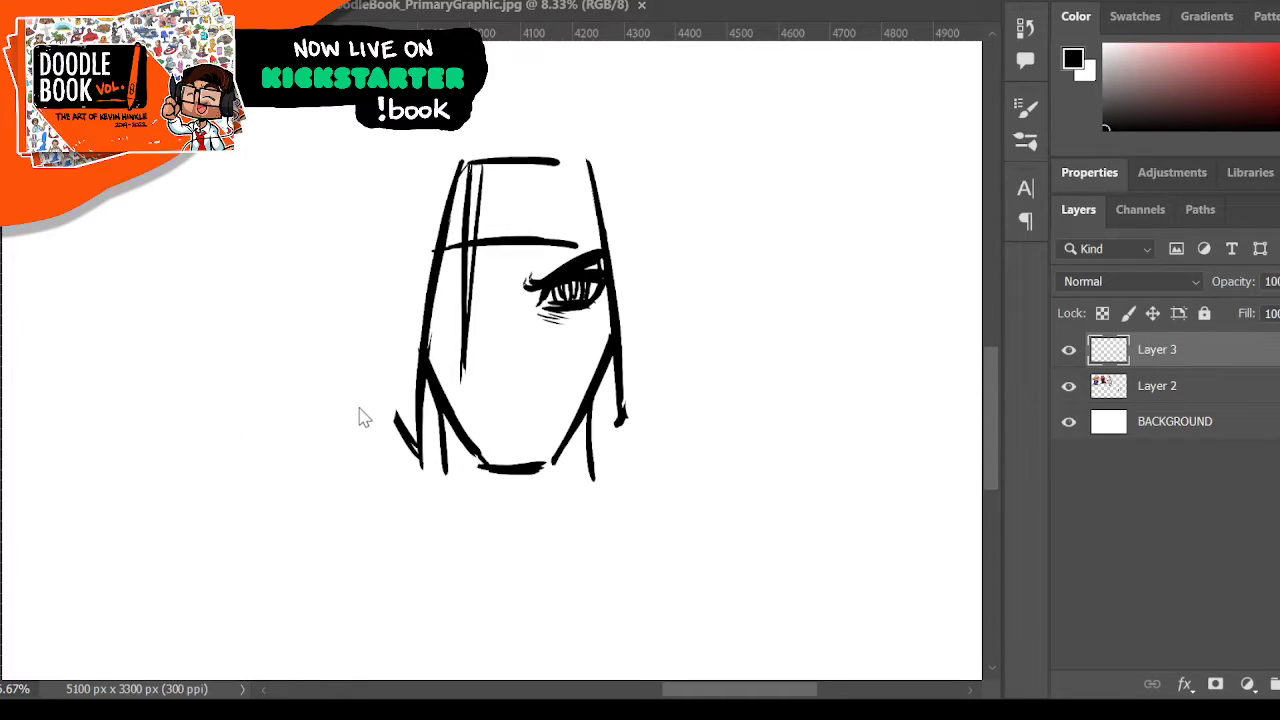
key("ctrl+z")
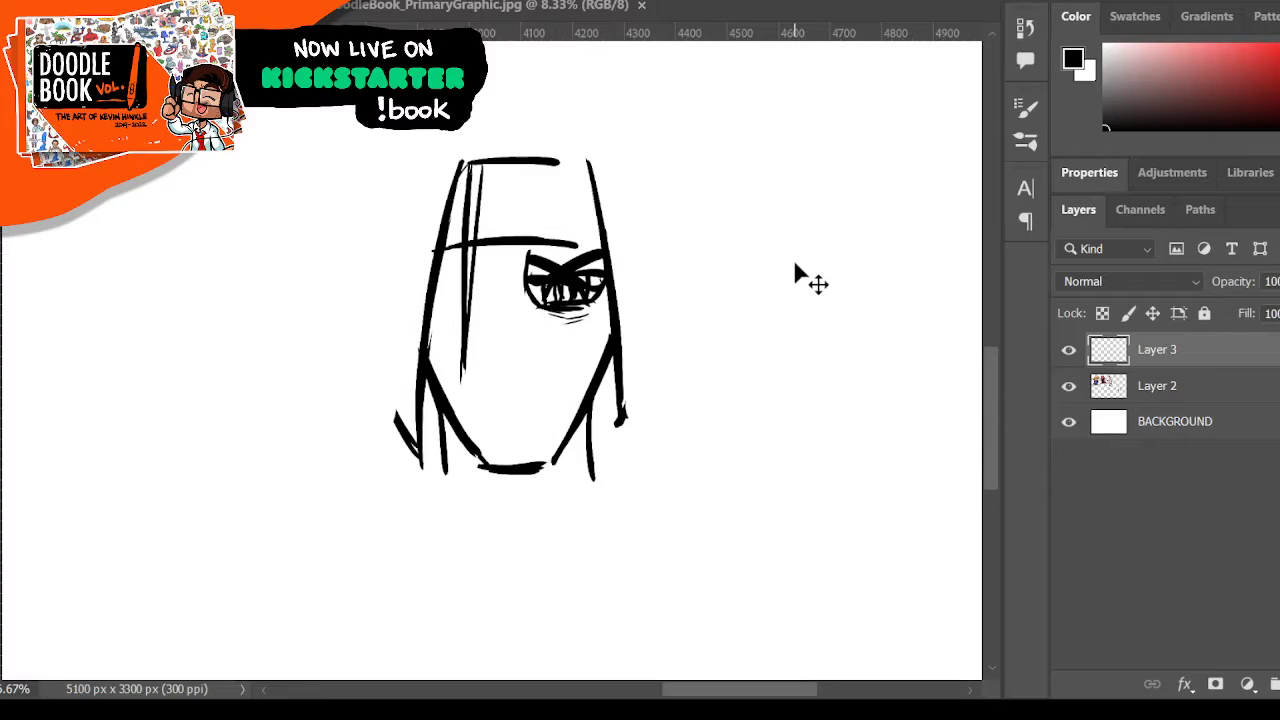
- Move the mirrored eye across to the face's left edge and nudge it up level with the original eye
key("Left")
key("Left")
key("Left")
key("Left")
key("Left")
key("Left")
key("Left")
key("Left")
key("Left")
key("Left")
key("Left")
key("Left")
key("Left")
key("Left")
key("Left")
key("Left")
key("Left")
key("Left")
key("Left")
key("Left")
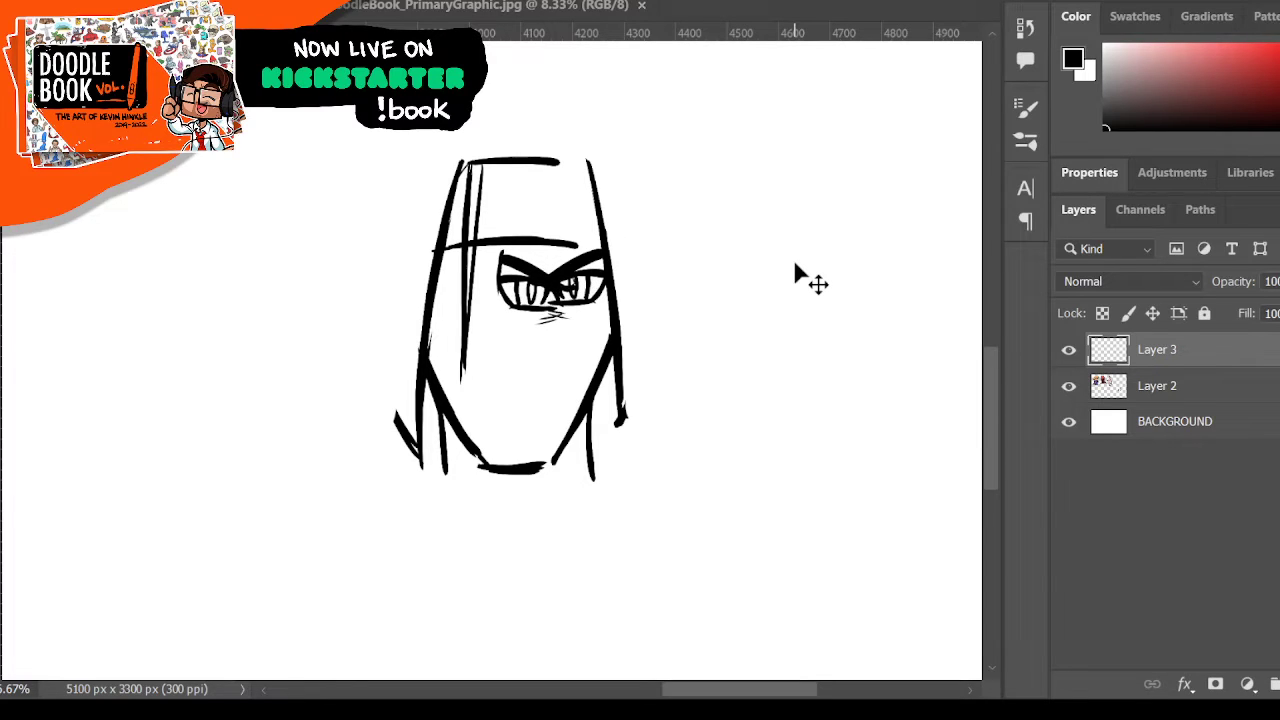
key("shift+Left")
key("shift+Left")
key("shift+Left")
key("shift+Left")
key("shift+Left")
key("shift+Left")
key("shift+Left")
key("shift+Left")
key("shift+Left")
key("shift+Left")
key("shift+Left")
key("shift+Left")
key("shift+Left")
key("shift+Left")
key("shift+Left")
key("shift+Left")
key("shift+Left")
key("shift+Left")
key("shift+Left")
key("shift+Left")
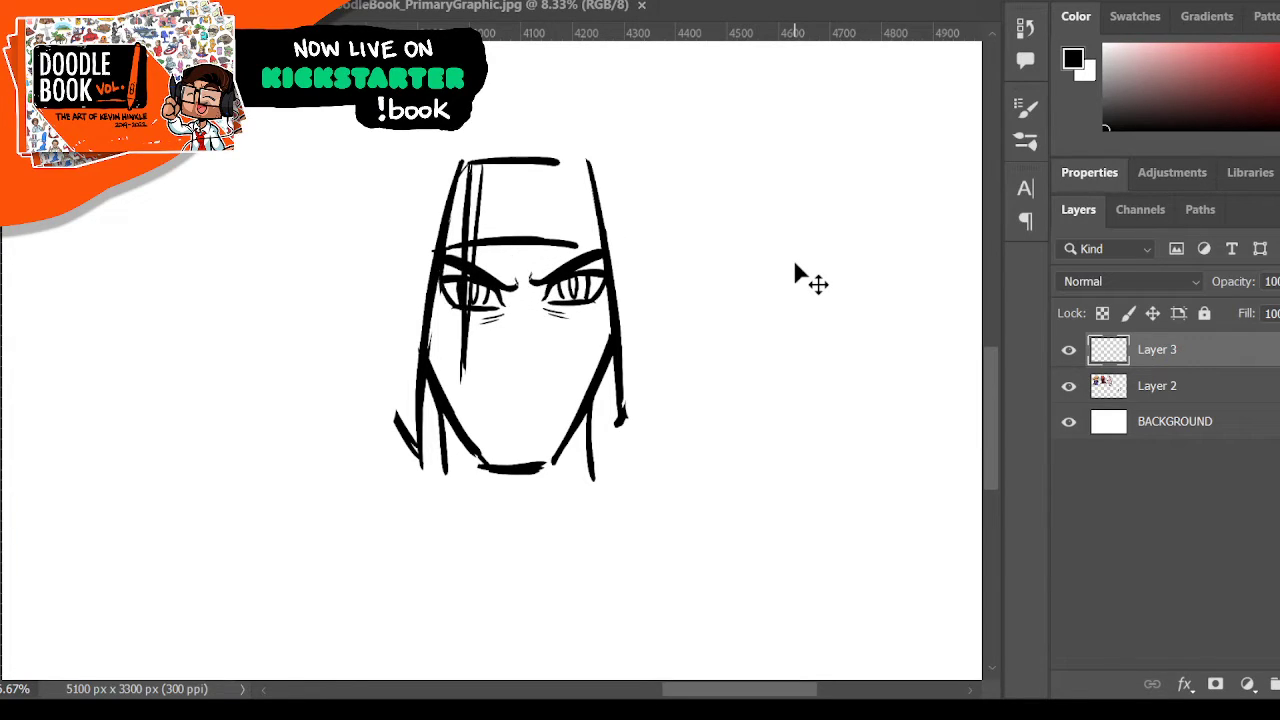
key("shift+Left")
key("shift+Left")
key("shift+Left")
key("shift+Left")
key("Up")
key("Up")
key("Up")
key("Up")
key("Up")
key("Up")
key("Up")
key("Up")
key("Up")
key("Up")
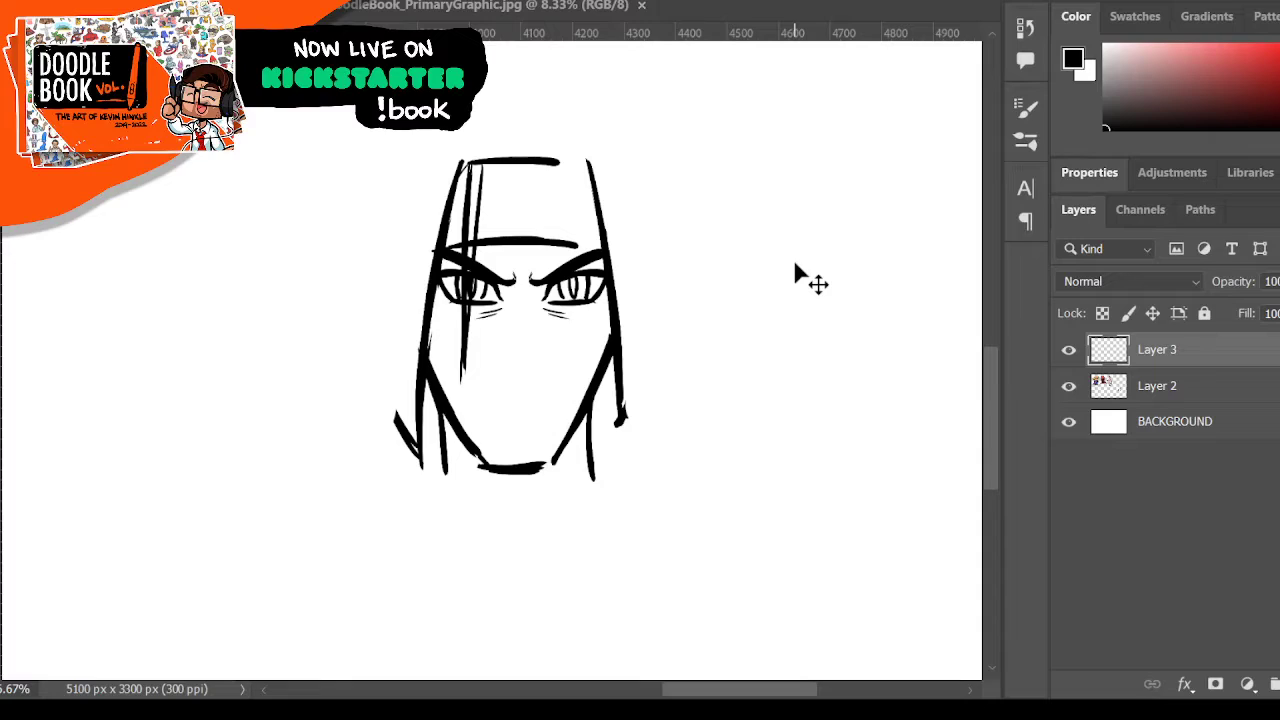
key("shift+Left")
key("shift+Left")
key("shift+Left")
key("shift+Left")
key("shift+Left")
key("shift+Left")
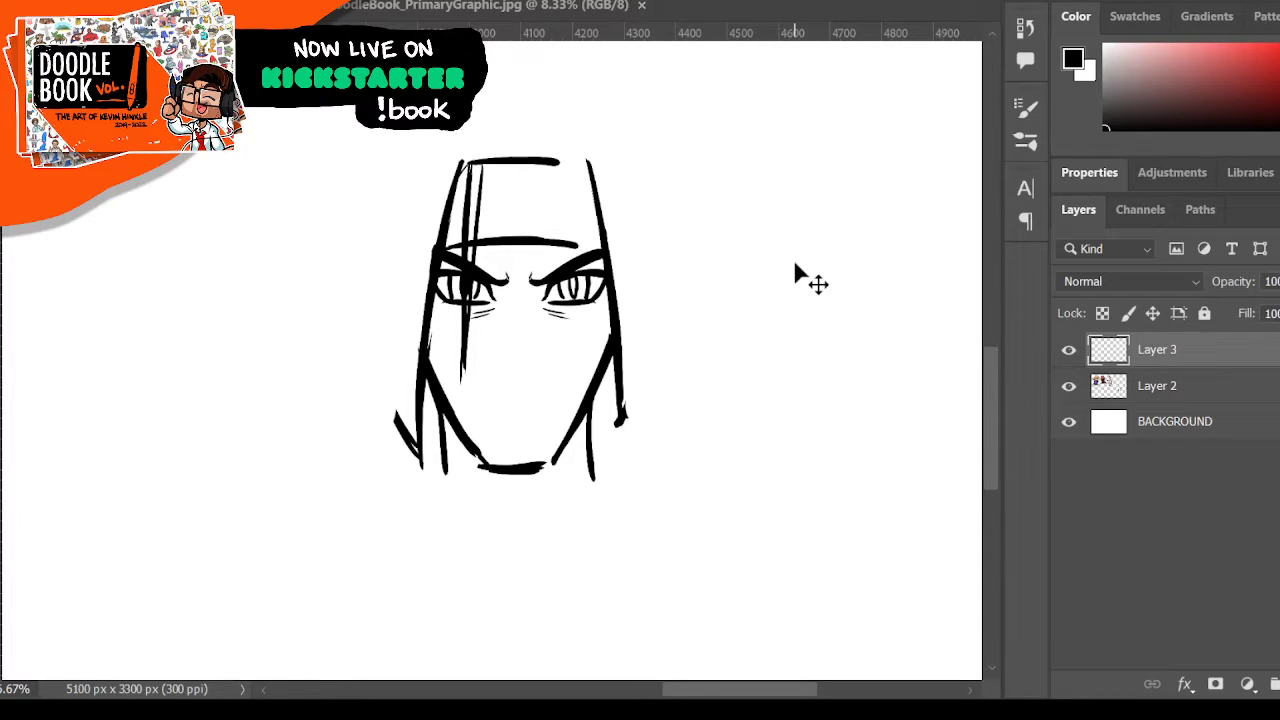
key("shift+Left")
key("shift+Left")
key("Left")
key("Left")
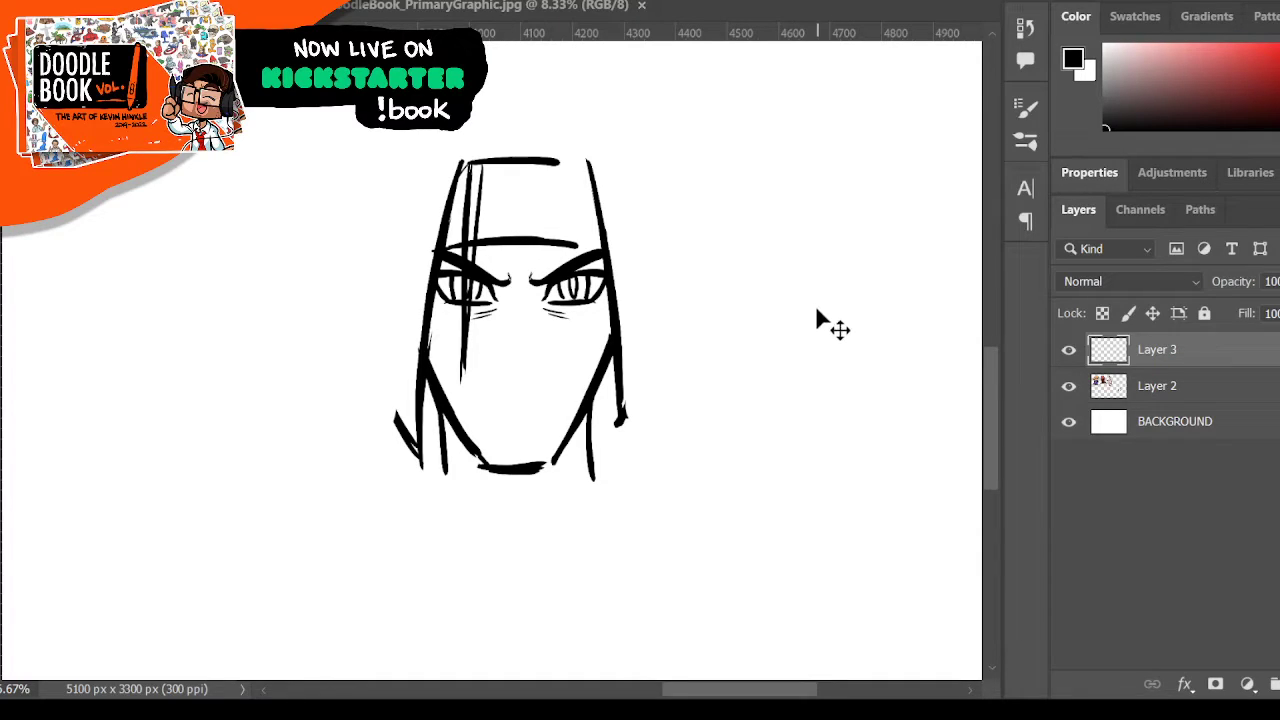
- Trim the stray lower tip of the hanging hair strand on Layer 2
key("z")
left_click(605, 300)
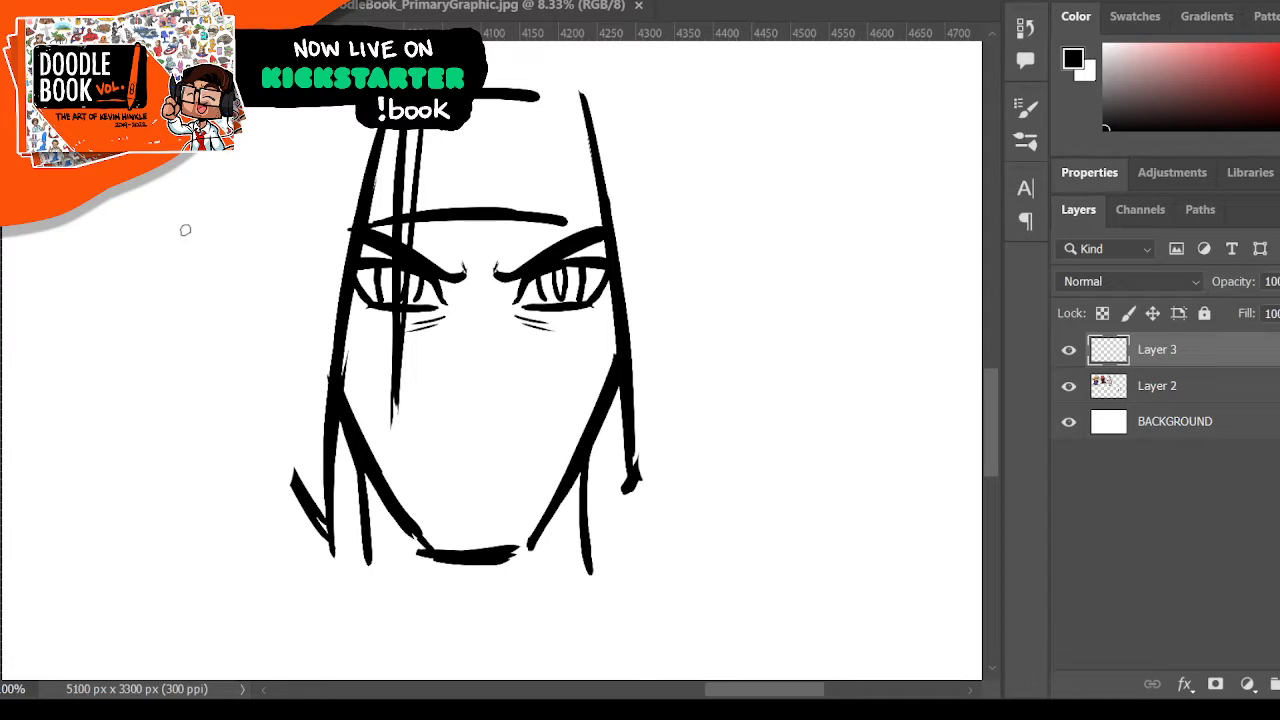
left_click(1068, 349)
left_click(1068, 349)
left_click(398, 234)
key("v")
key("b")
left_click(1068, 350)
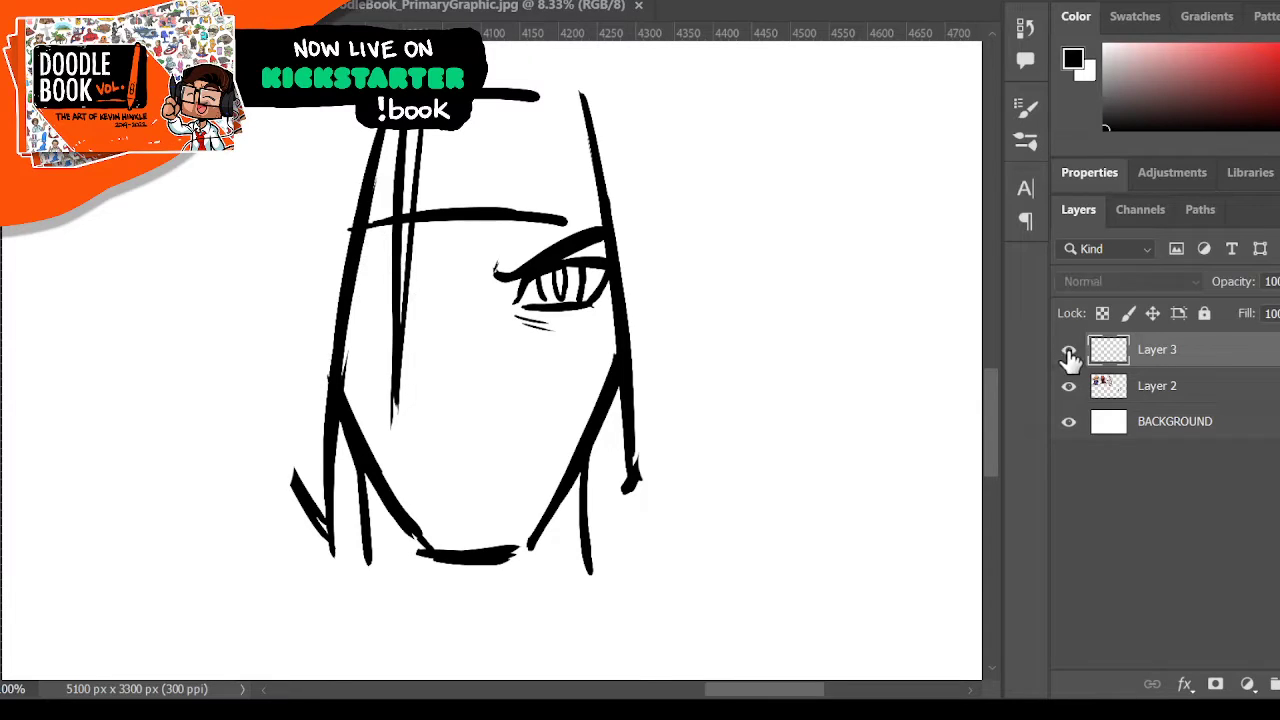
left_click(1068, 350)
left_click(1120, 392)
left_click(1069, 387)
left_click(1069, 387)
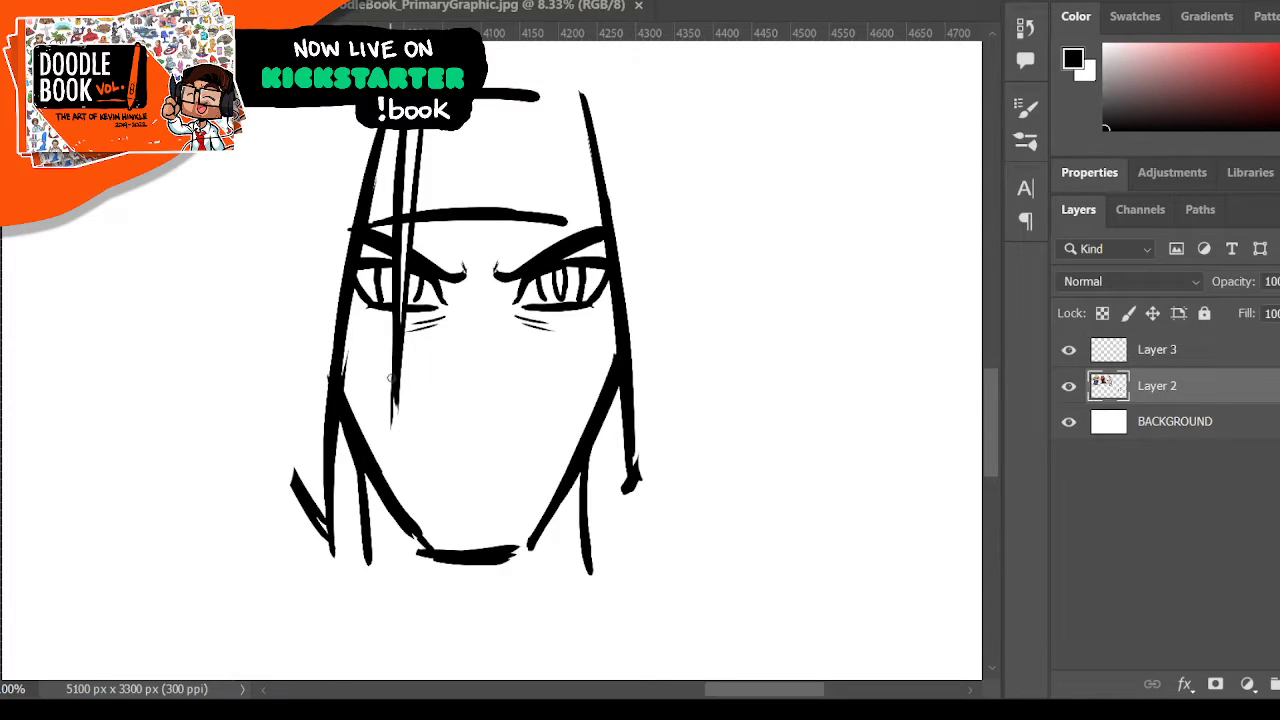
left_click_drag(385, 345, 401, 460)
- On Layer 3, draw thin nose-bridge lines between the eyes, hatch beside the right one and darken the right pupil
left_click(1150, 355)
left_click(1068, 350)
left_click(1068, 350)
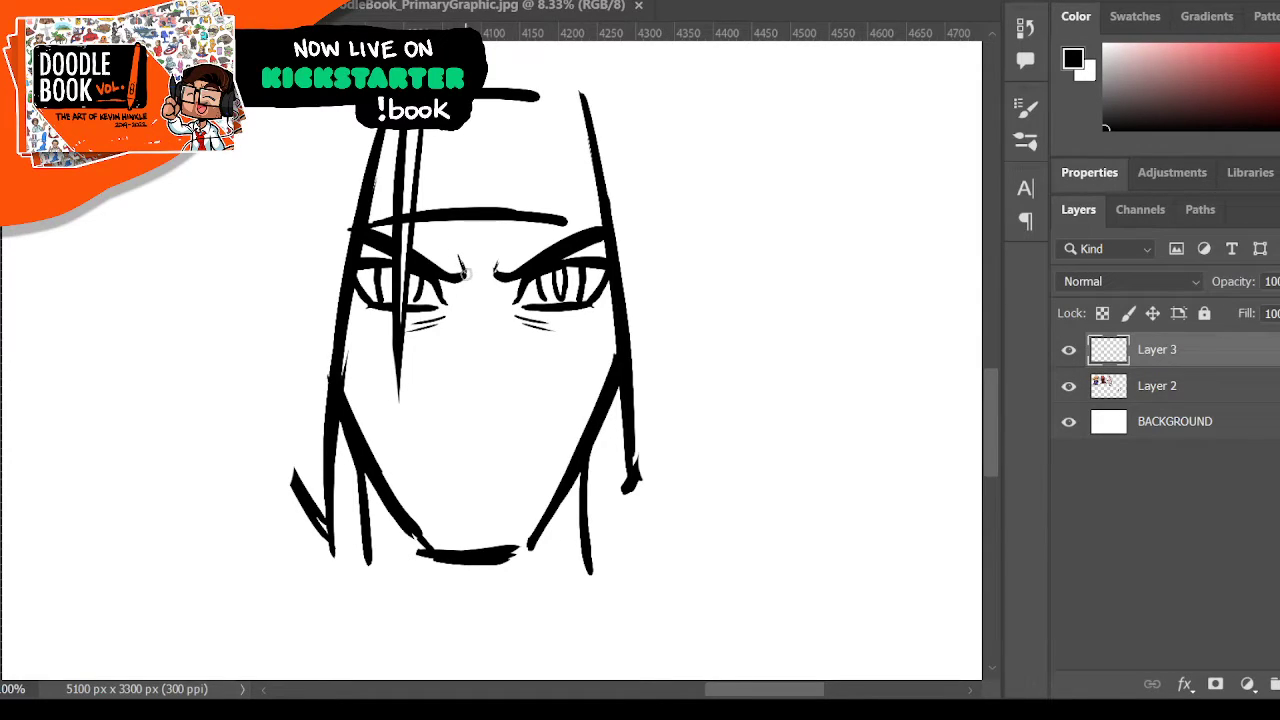
mouse_move(449, 298)
left_mouse_down()
mouse_move(466, 346)
mouse_move(456, 283)
mouse_move(497, 344)
left_mouse_up()
left_click_drag(505, 290, 501, 349)
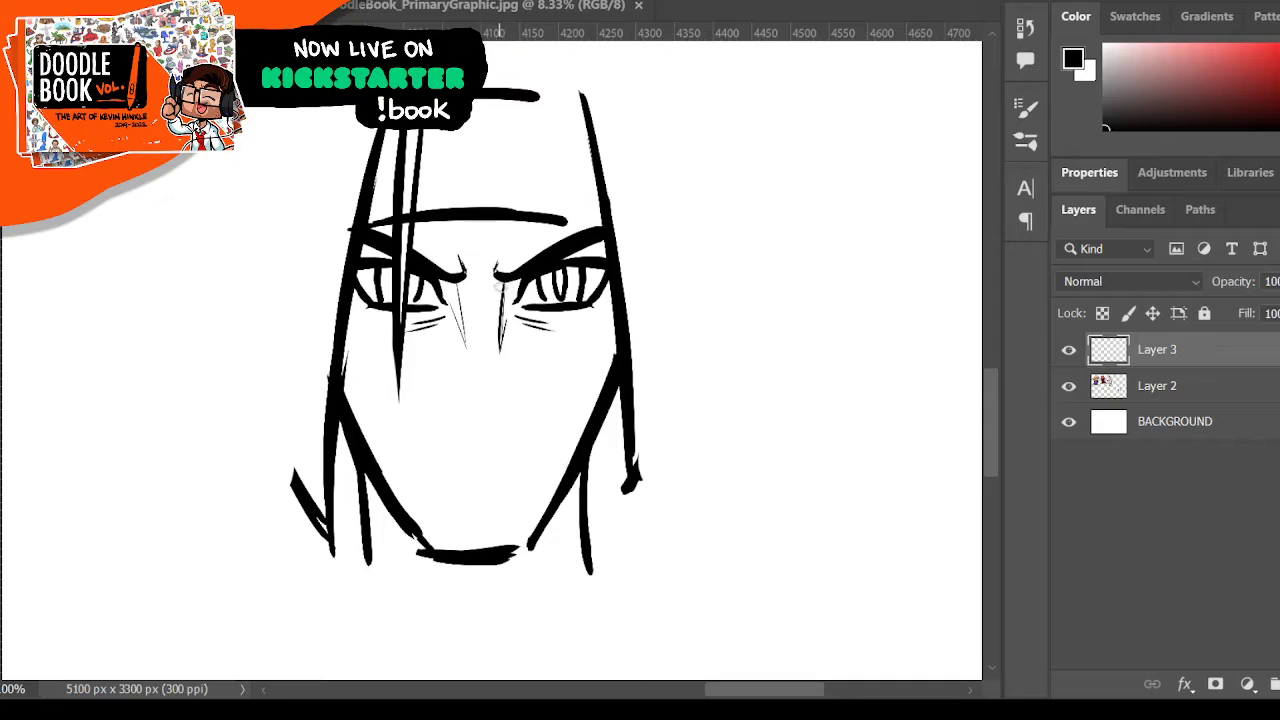
left_click_drag(503, 284, 516, 292)
left_click_drag(512, 281, 519, 287)
left_click(460, 420)
key("ctrl+z")
left_click_drag(558, 270, 561, 286)
- Draw the upper mouth line with its right end turned up and shift it slightly higher on the face
mouse_move(421, 472)
left_mouse_down()
mouse_move(517, 457)
mouse_move(547, 437)
left_mouse_up()
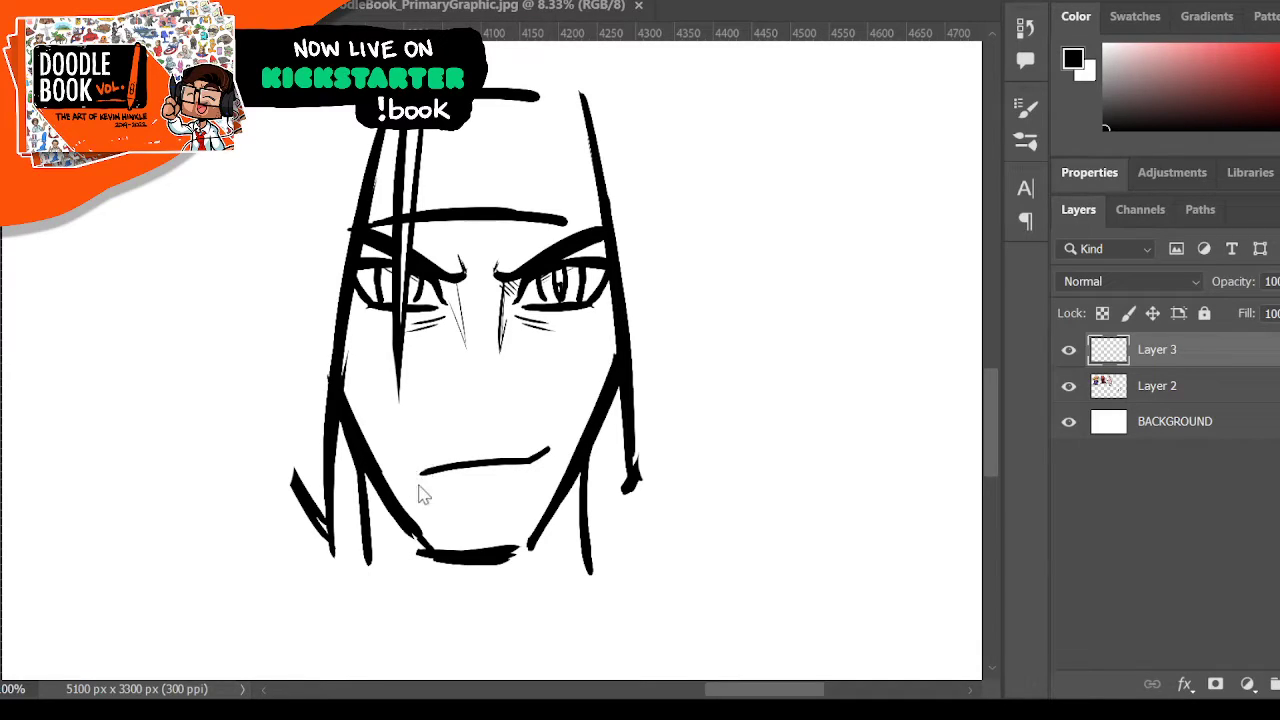
mouse_move(450, 435)
left_mouse_down()
mouse_move(417, 482)
mouse_move(477, 502)
mouse_move(551, 480)
mouse_move(505, 422)
mouse_move(476, 412)
mouse_move(545, 436)
left_mouse_up()
key("v")
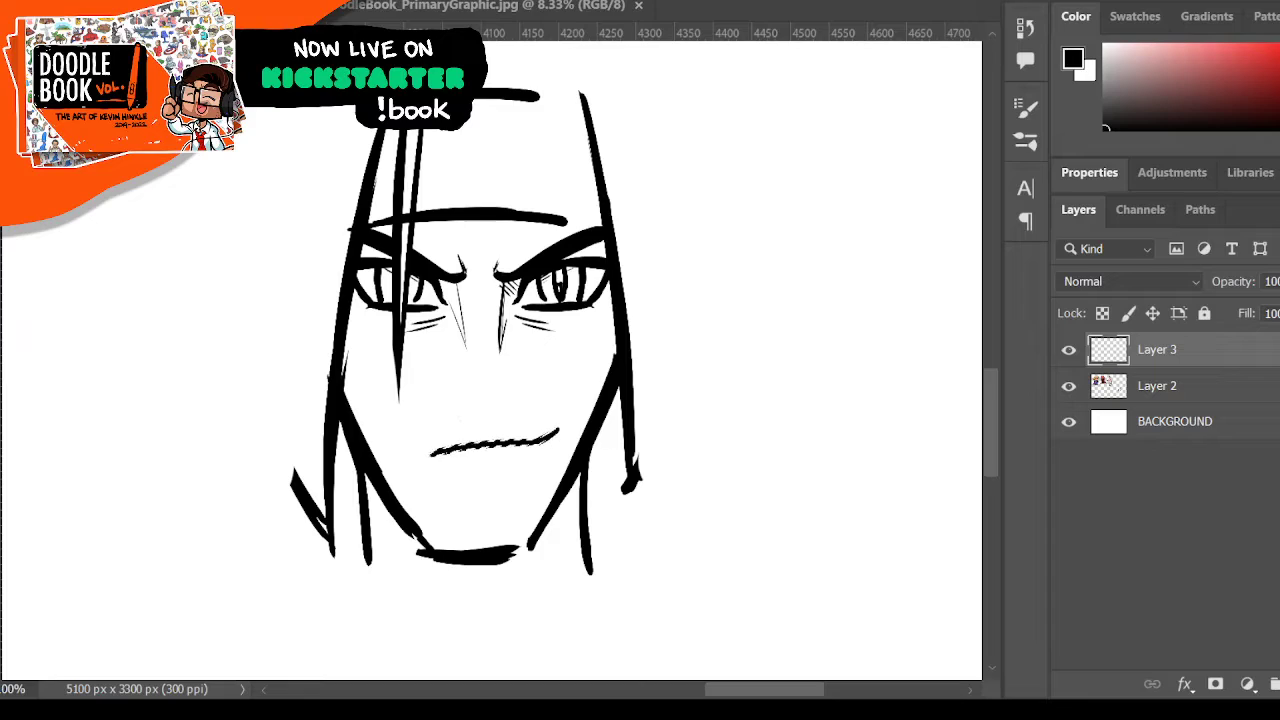
key("ctrl+d")
- Draw the lower lip and mouth corners, outline a band of teeth and fill both corners black
mouse_move(418, 455)
left_mouse_down()
mouse_move(432, 478)
mouse_move(536, 480)
left_mouse_up()
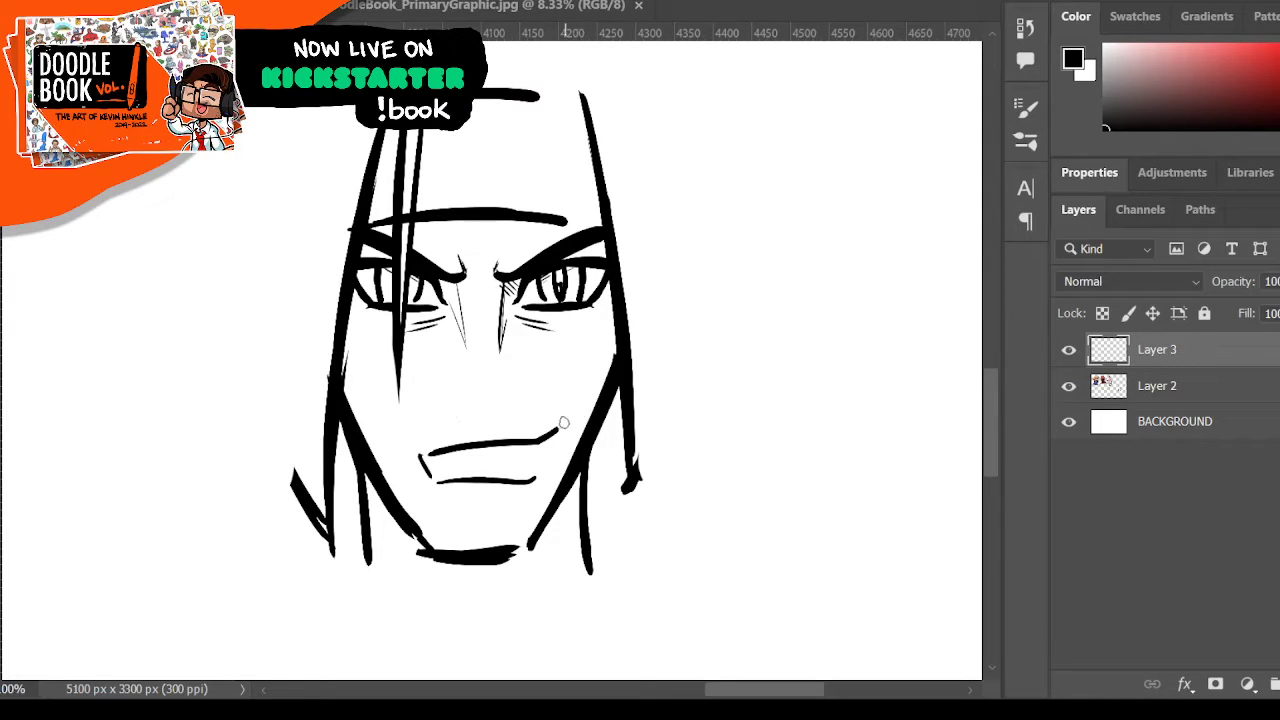
left_click_drag(558, 430, 548, 461)
mouse_move(432, 462)
left_mouse_down()
mouse_move(543, 459)
mouse_move(556, 433)
left_mouse_up()
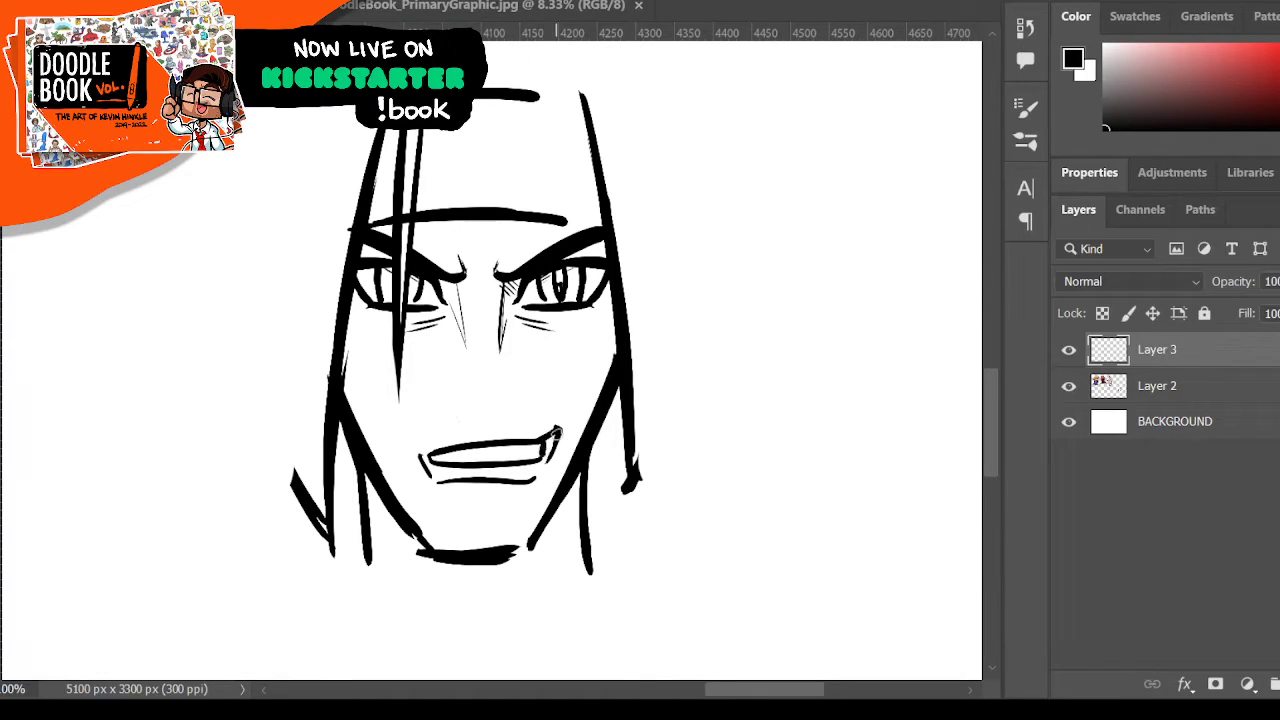
left_click_drag(424, 455, 429, 463)
left_click_drag(548, 445, 554, 435)
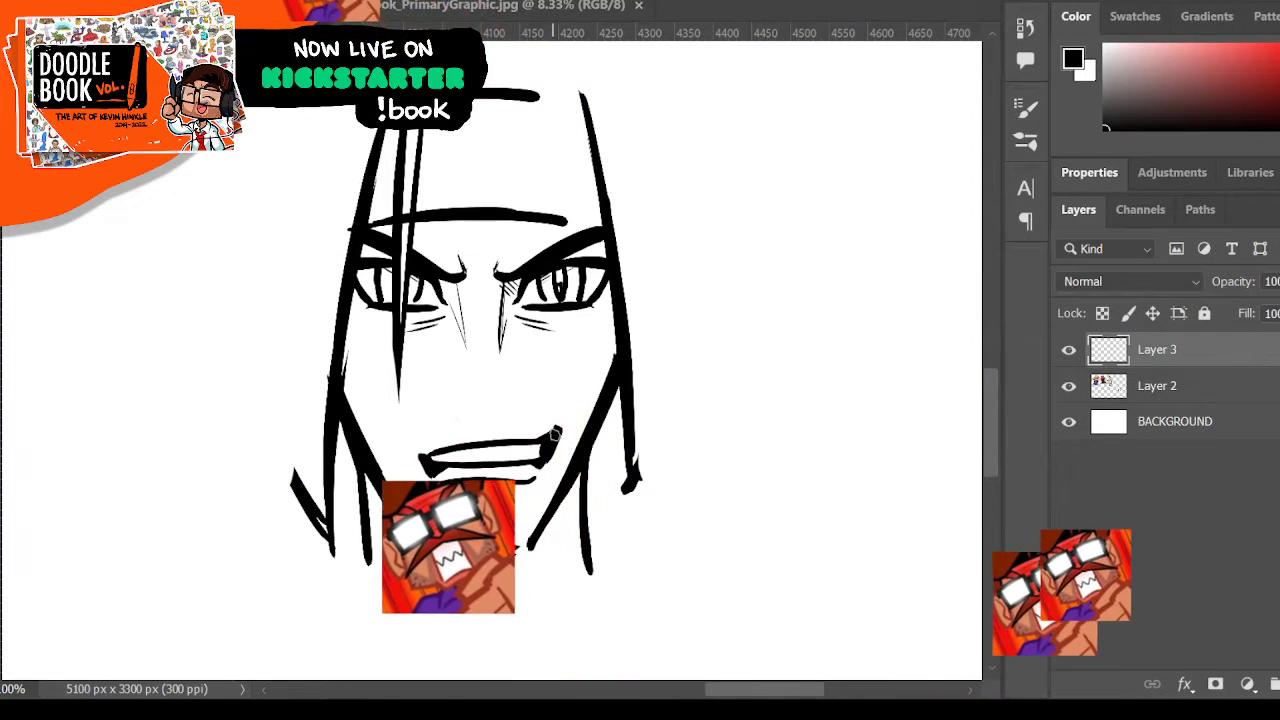
- Dot two nostrils above the mouth, add short lines below the lower lip, and merge Layer 3 into Layer 2
left_click(465, 416)
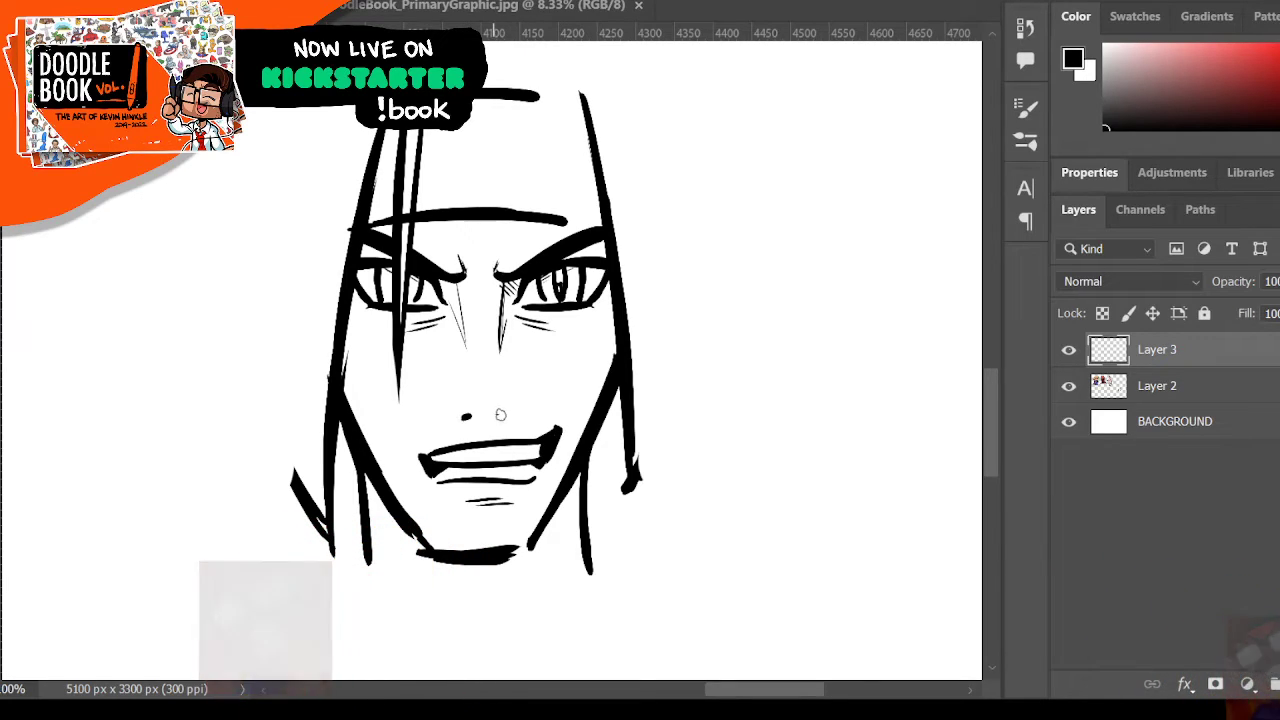
left_click(497, 414)
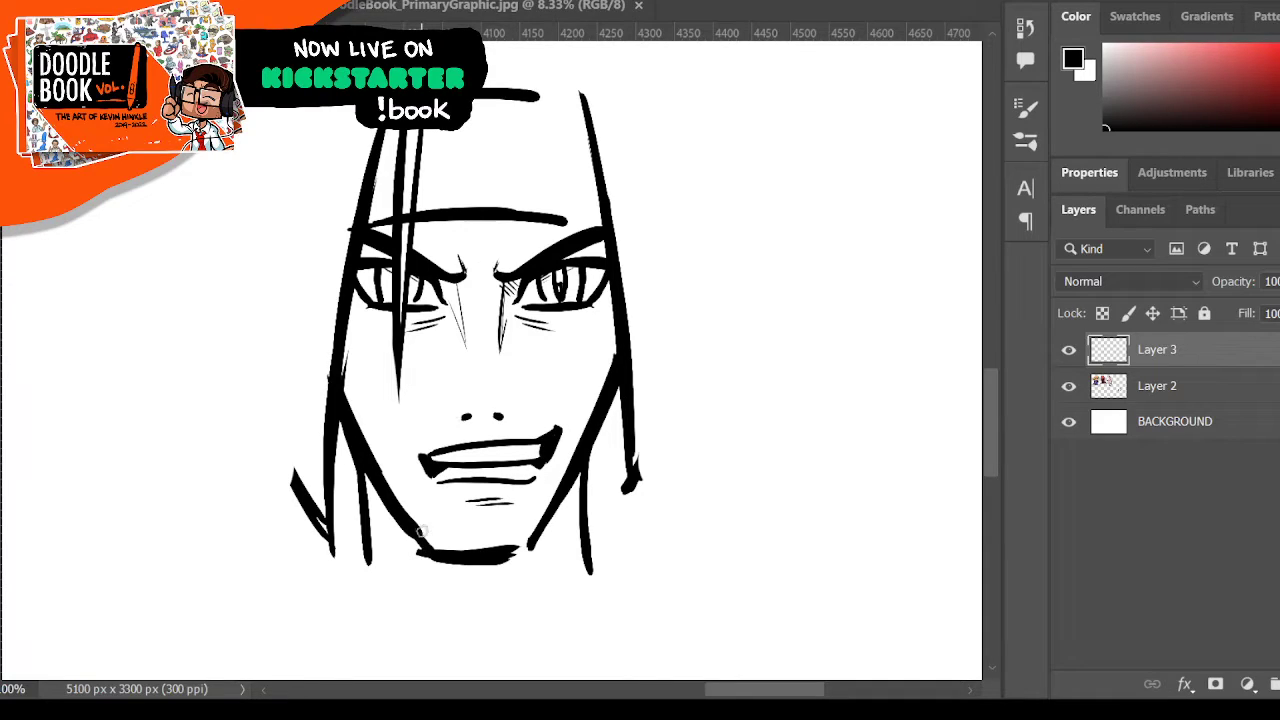
scroll(530, 542, "down", 3)
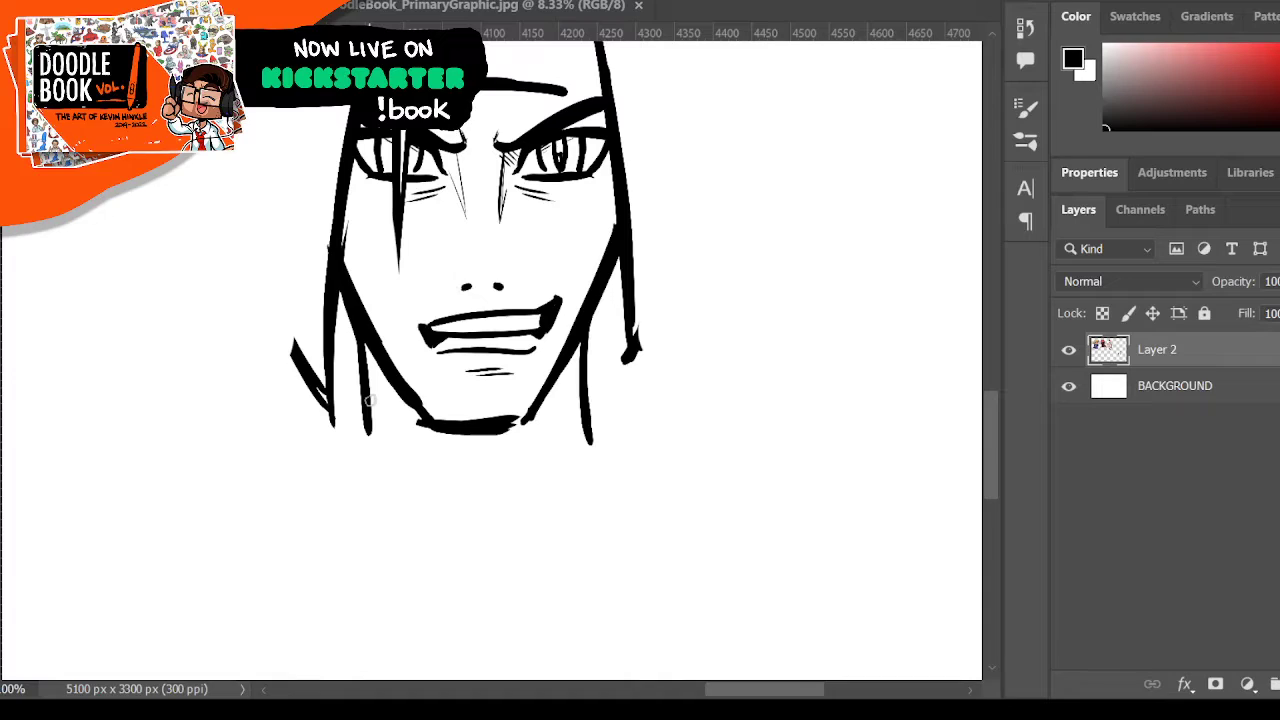
- Erase both neck lines, redraw them closer to the jaw, and connect them with slanting neckline strokes under the chin
mouse_move(370, 400)
left_mouse_down()
mouse_move(366, 430)
mouse_move(362, 335)
mouse_move(373, 438)
left_mouse_up()
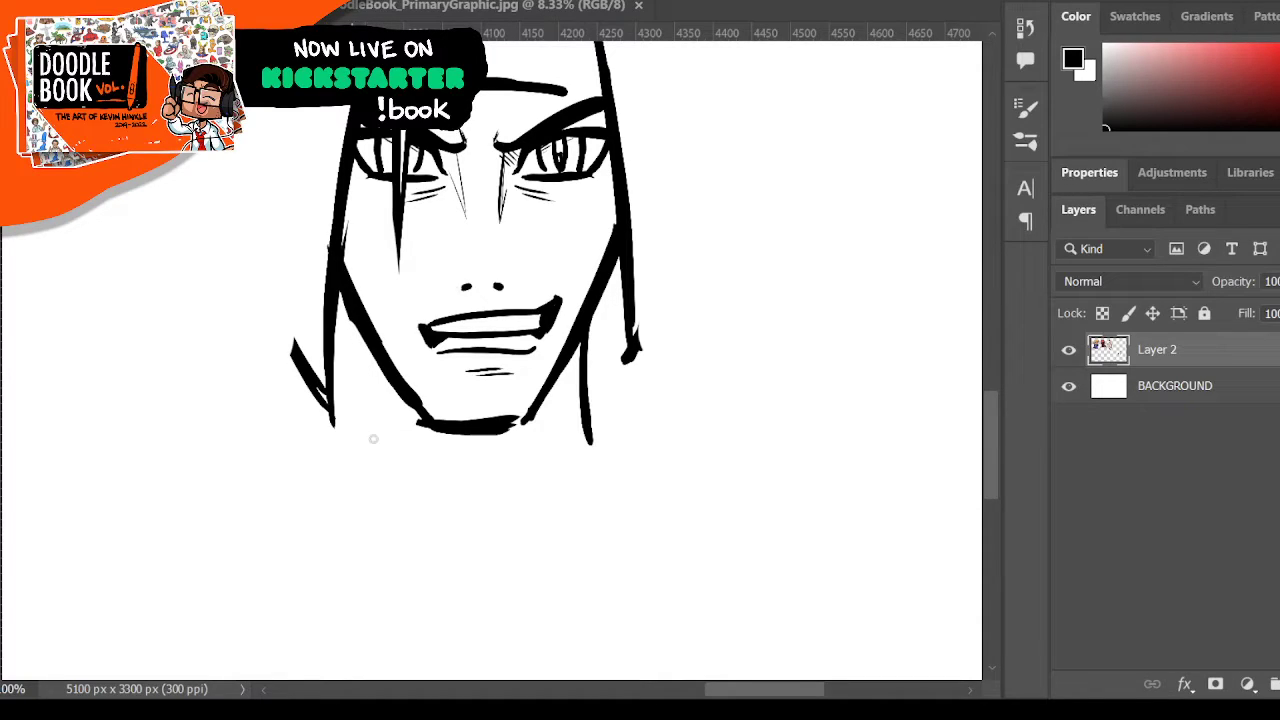
mouse_move(596, 442)
left_mouse_down()
mouse_move(601, 364)
mouse_move(589, 340)
mouse_move(615, 279)
left_mouse_up()
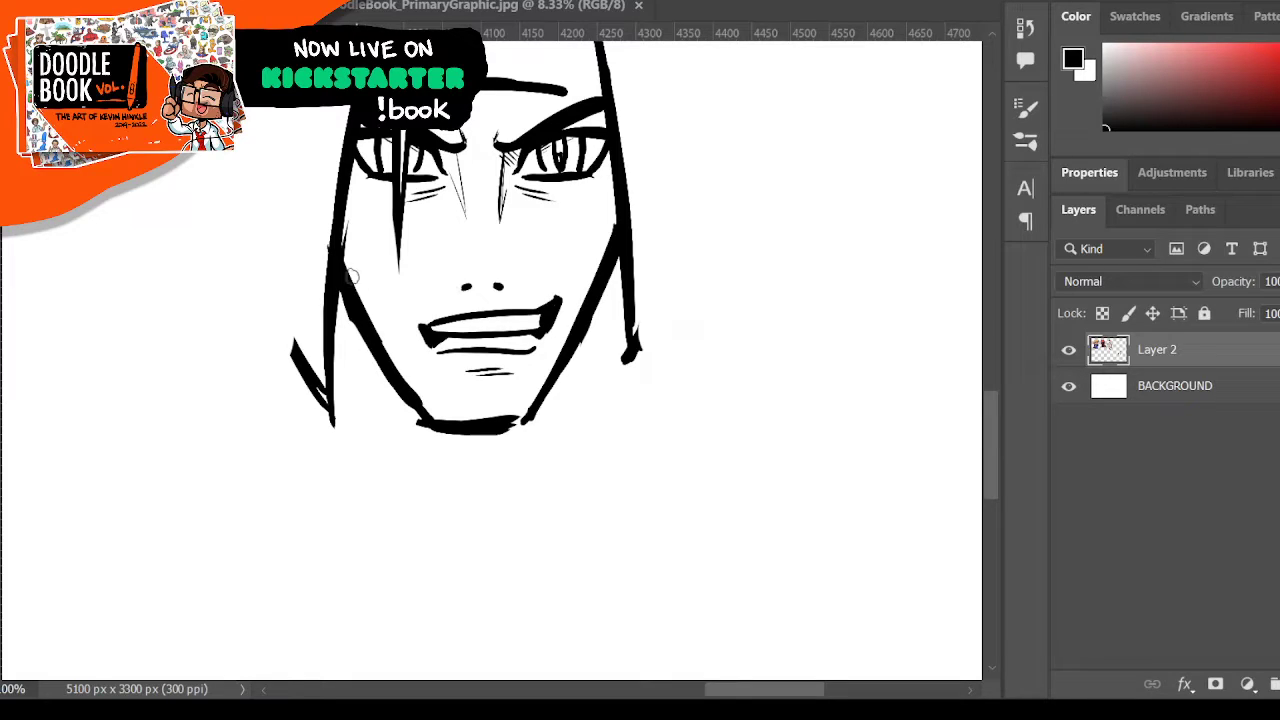
left_click_drag(358, 316, 370, 405)
left_click_drag(361, 340, 370, 384)
left_click_drag(578, 340, 576, 398)
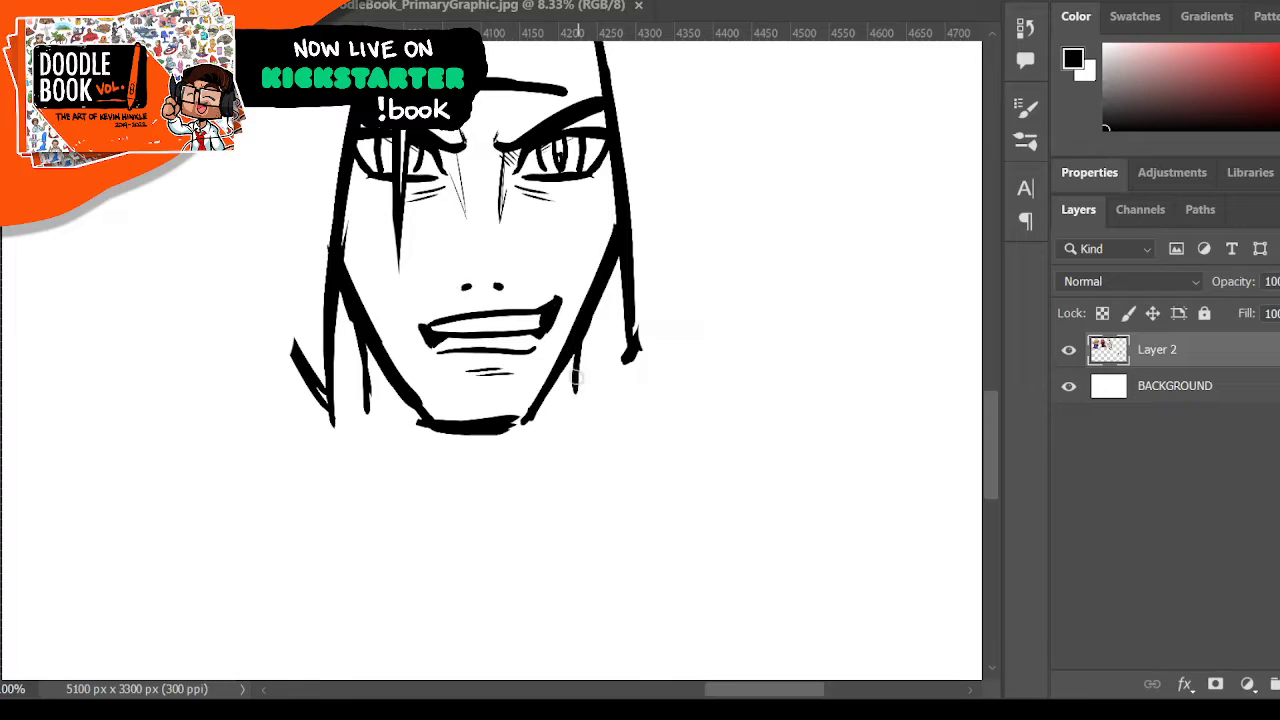
left_click_drag(365, 345, 370, 428)
left_click_drag(576, 354, 575, 414)
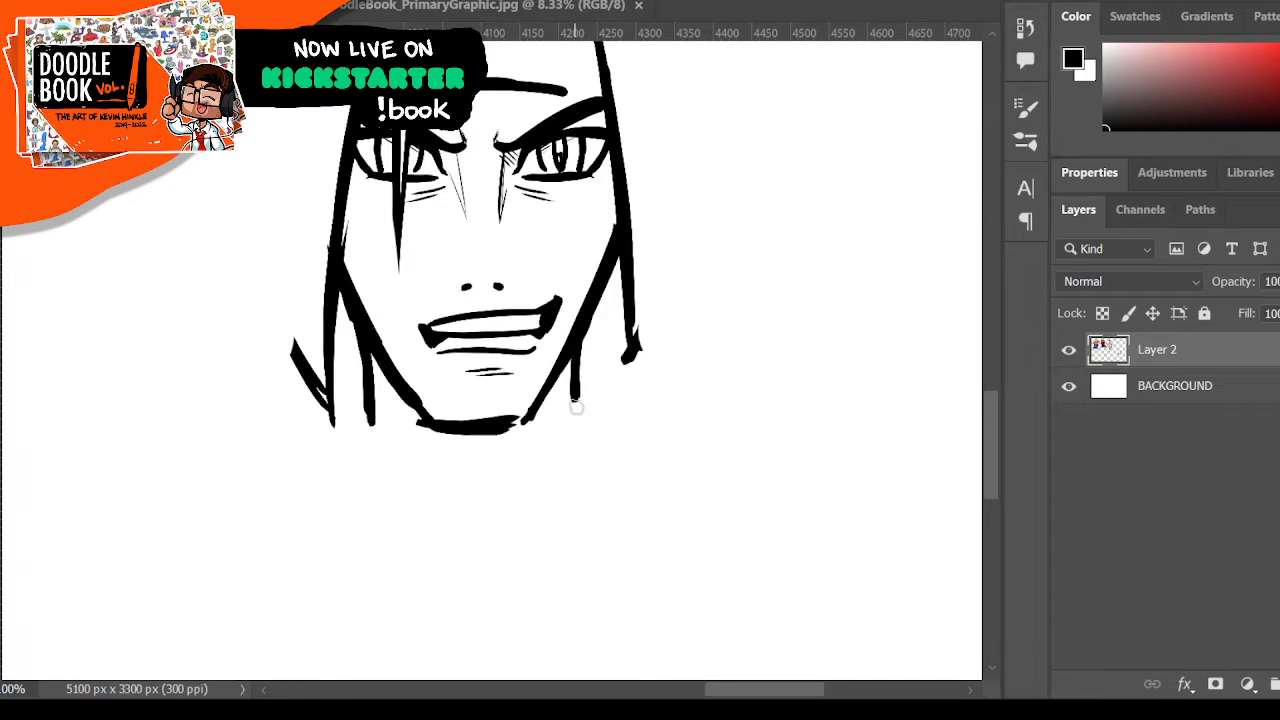
mouse_move(372, 420)
left_mouse_down()
mouse_move(437, 438)
mouse_move(380, 419)
mouse_move(533, 434)
mouse_move(576, 406)
left_mouse_up()
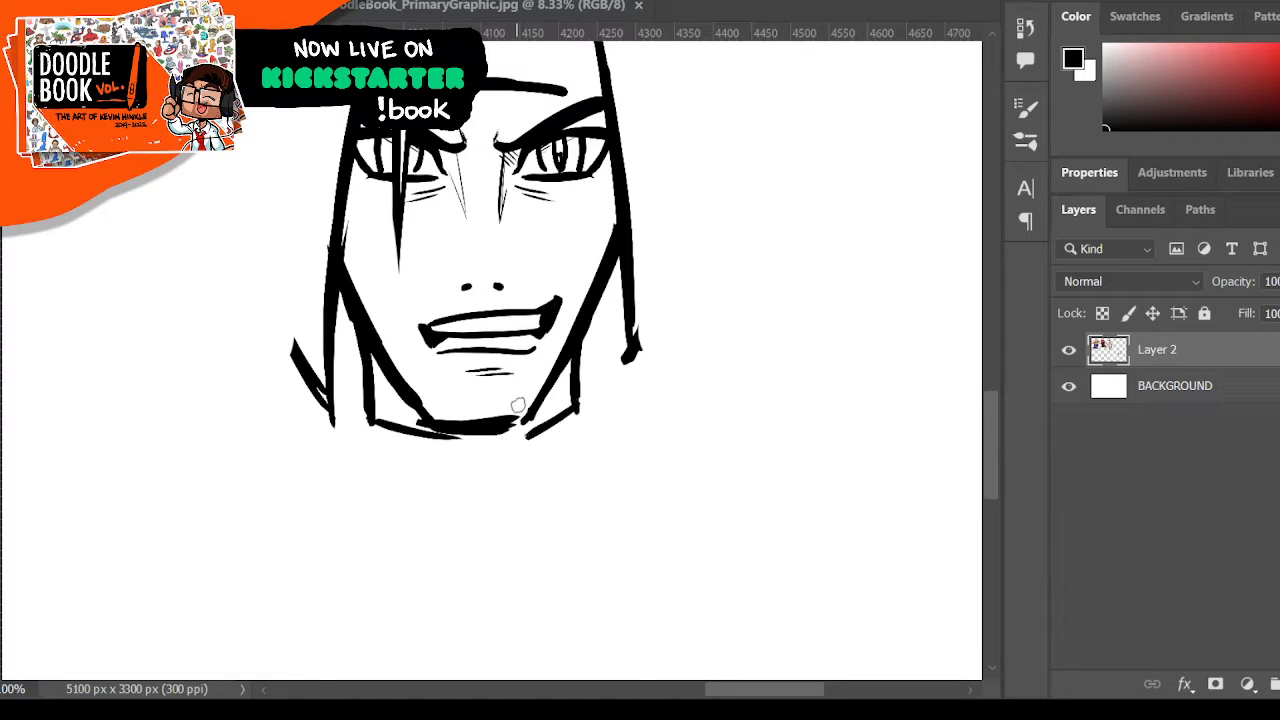
mouse_move(367, 406)
left_mouse_down()
mouse_move(412, 428)
mouse_move(354, 415)
left_mouse_up()
- Draw thin crease lines below the neck, a thick slanted collar edge and a vertical line running down from it
key("z")
left_click(596, 251, "alt")
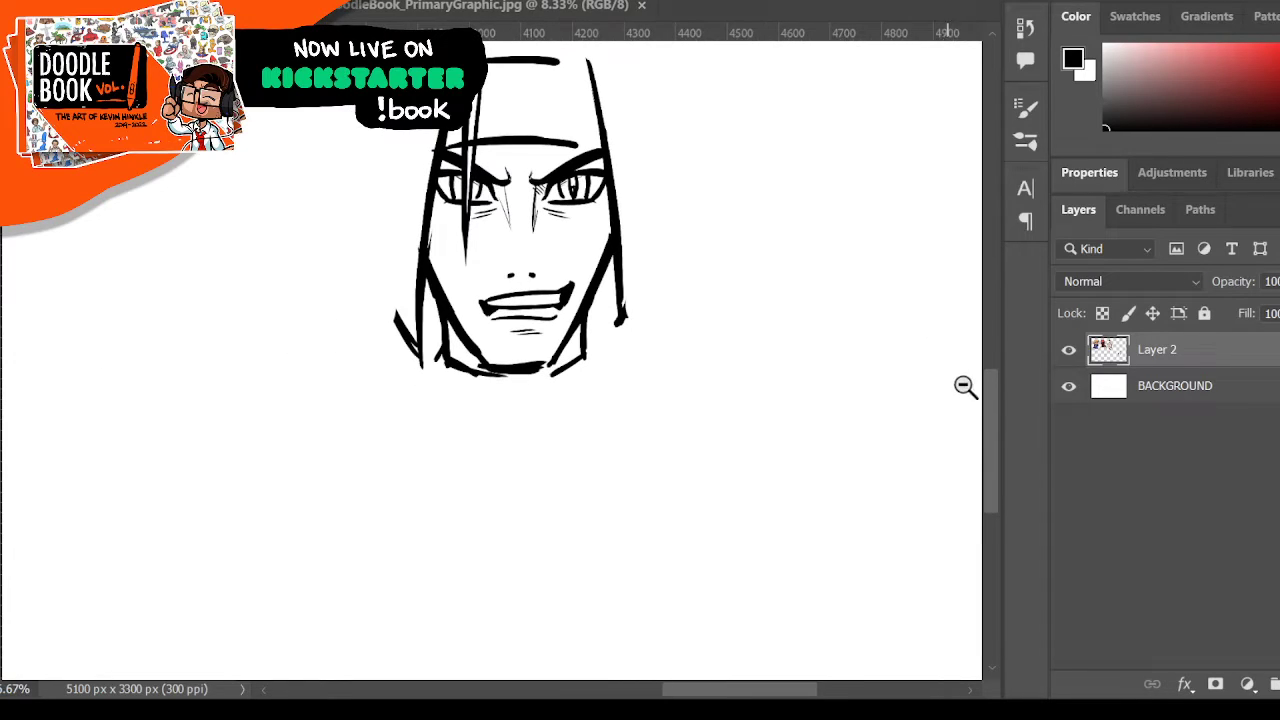
left_click_drag(990, 399, 991, 370)
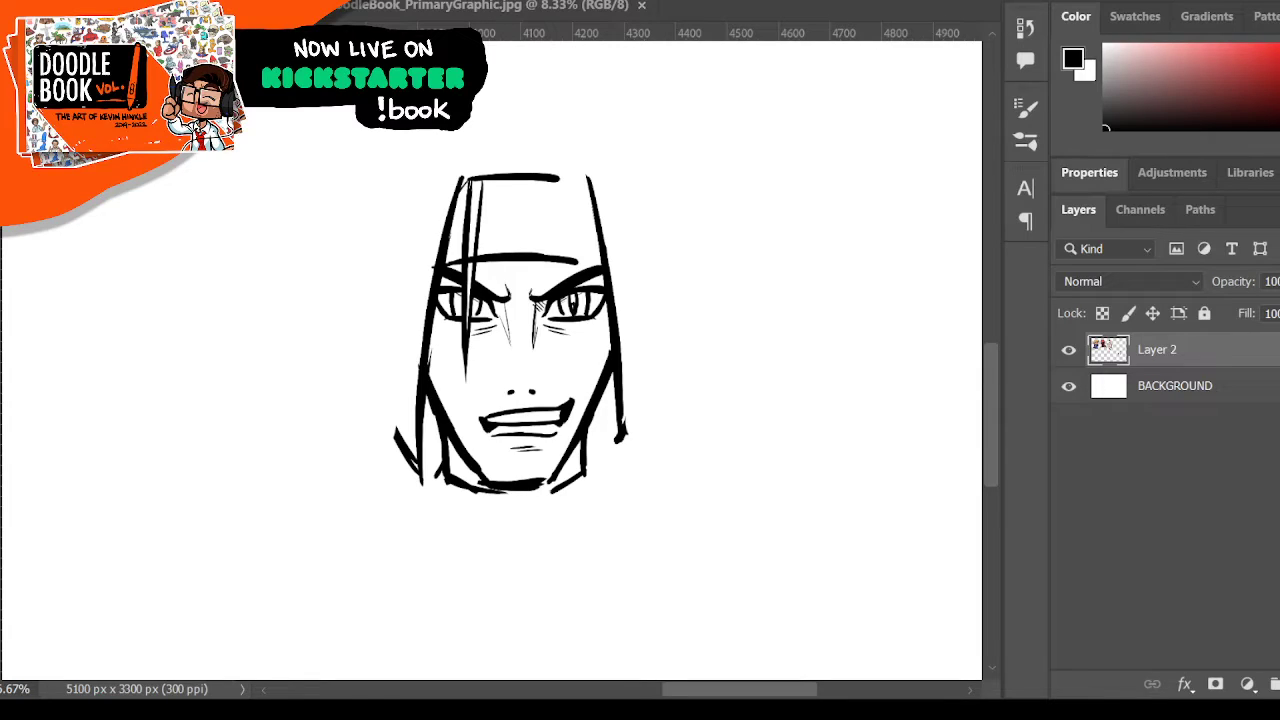
left_click_drag(468, 506, 506, 545)
mouse_move(561, 500)
left_mouse_down()
mouse_move(530, 549)
mouse_move(578, 484)
mouse_move(528, 554)
mouse_move(580, 524)
left_mouse_up()
left_click_drag(527, 557, 594, 519)
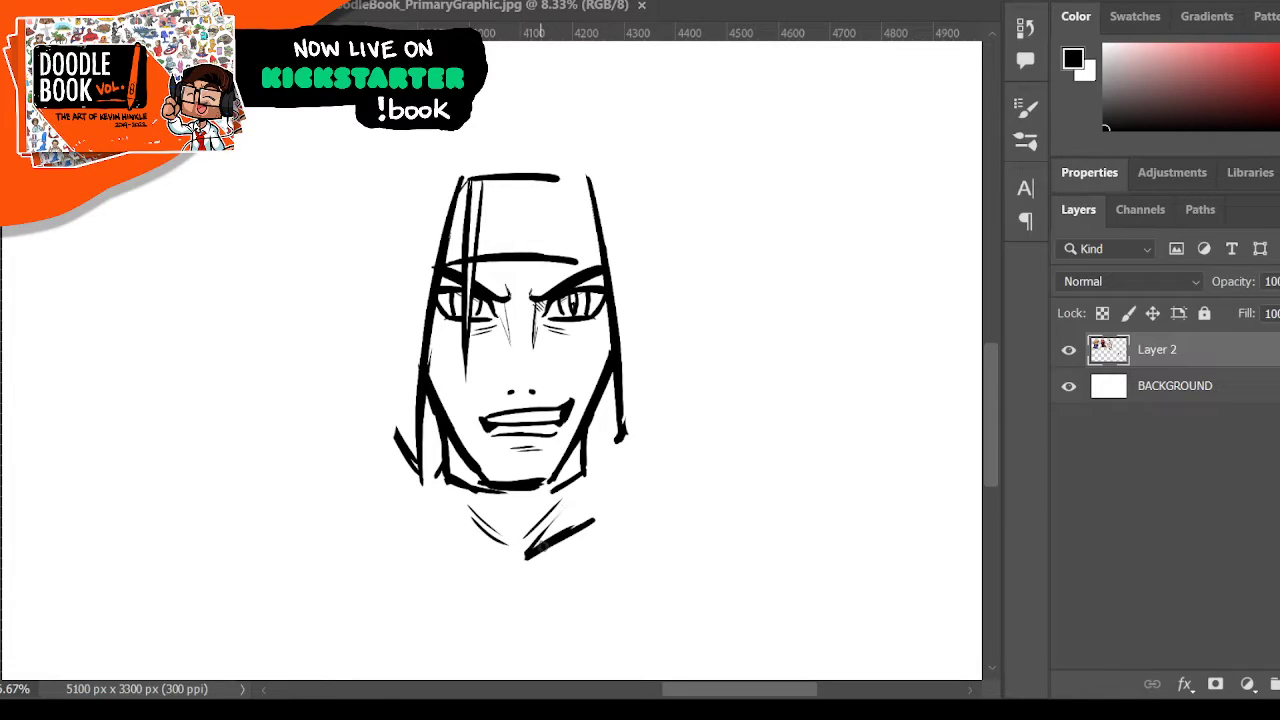
left_click_drag(524, 556, 524, 640)
key("ctrl+z")
- Draw an upright cylindrical shape beside the right jaw, link its top to the hair, thicken its outer edge and add inner shading lines
mouse_move(598, 500)
left_mouse_down()
mouse_move(606, 432)
mouse_move(644, 432)
mouse_move(599, 508)
mouse_move(623, 536)
left_mouse_up()
left_click_drag(646, 434, 630, 526)
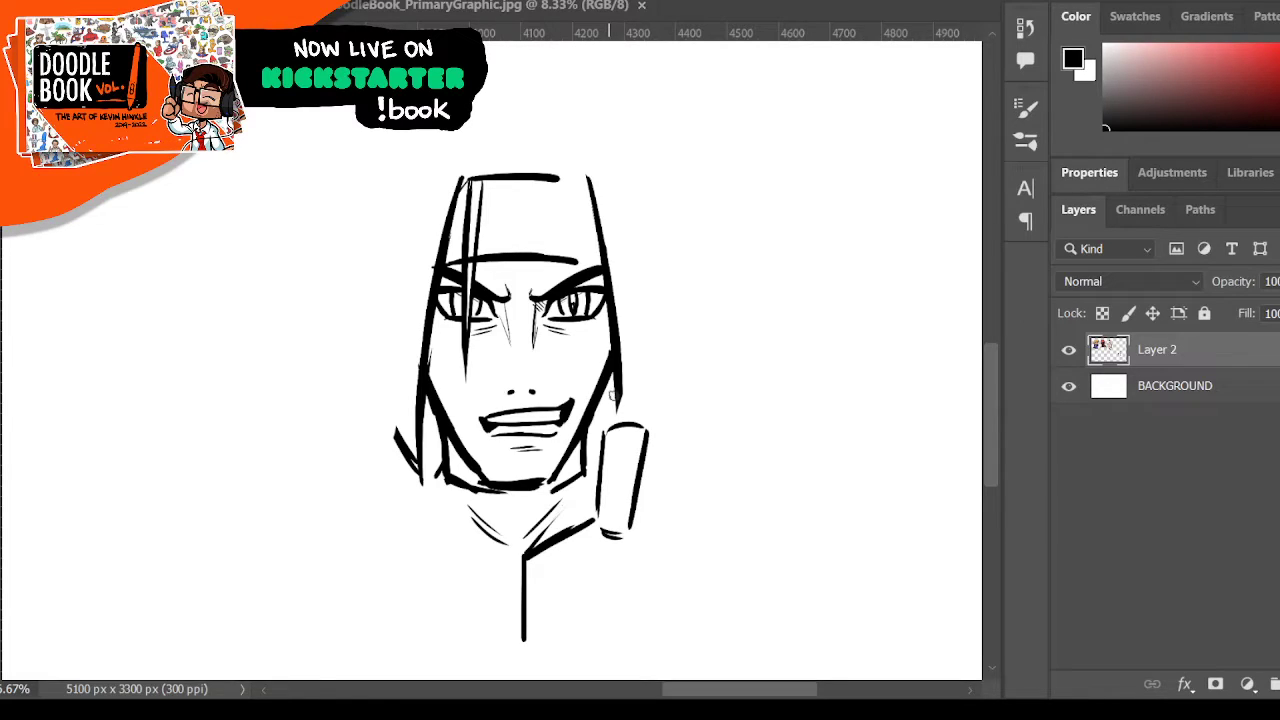
mouse_move(612, 395)
left_mouse_down()
mouse_move(645, 418)
mouse_move(636, 512)
left_mouse_up()
left_click_drag(650, 434, 628, 530)
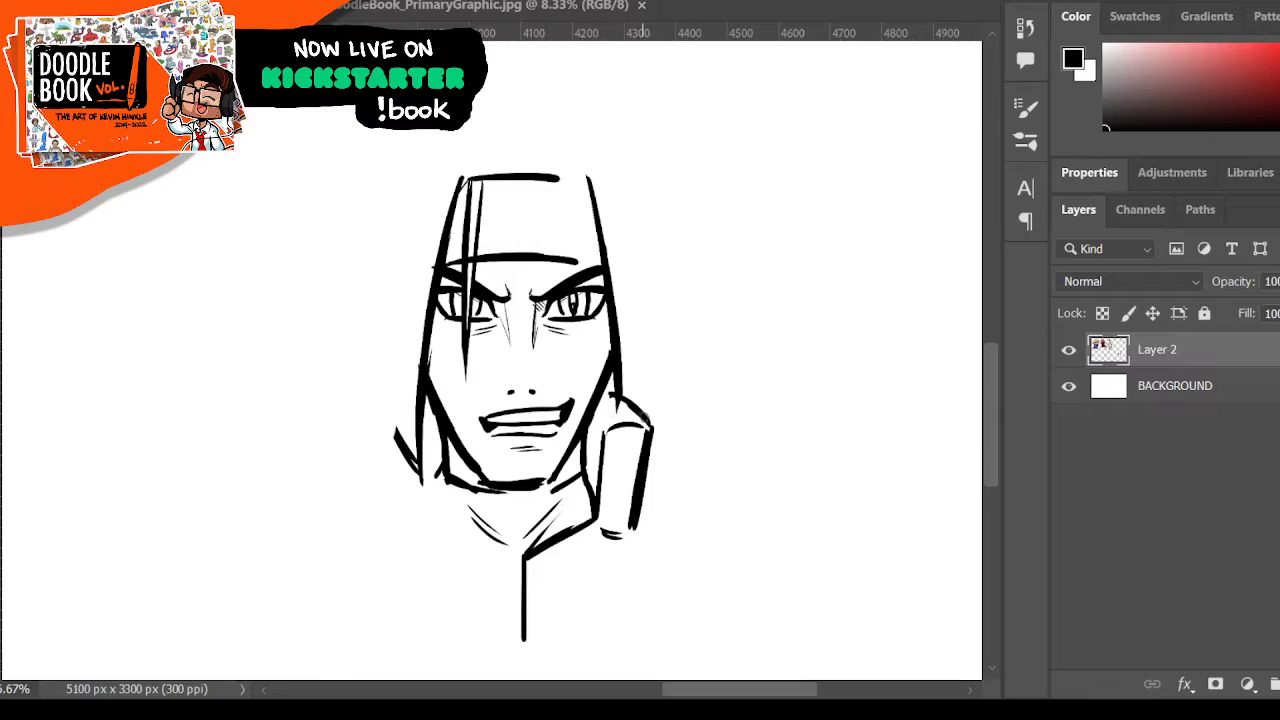
left_click_drag(624, 437, 614, 529)
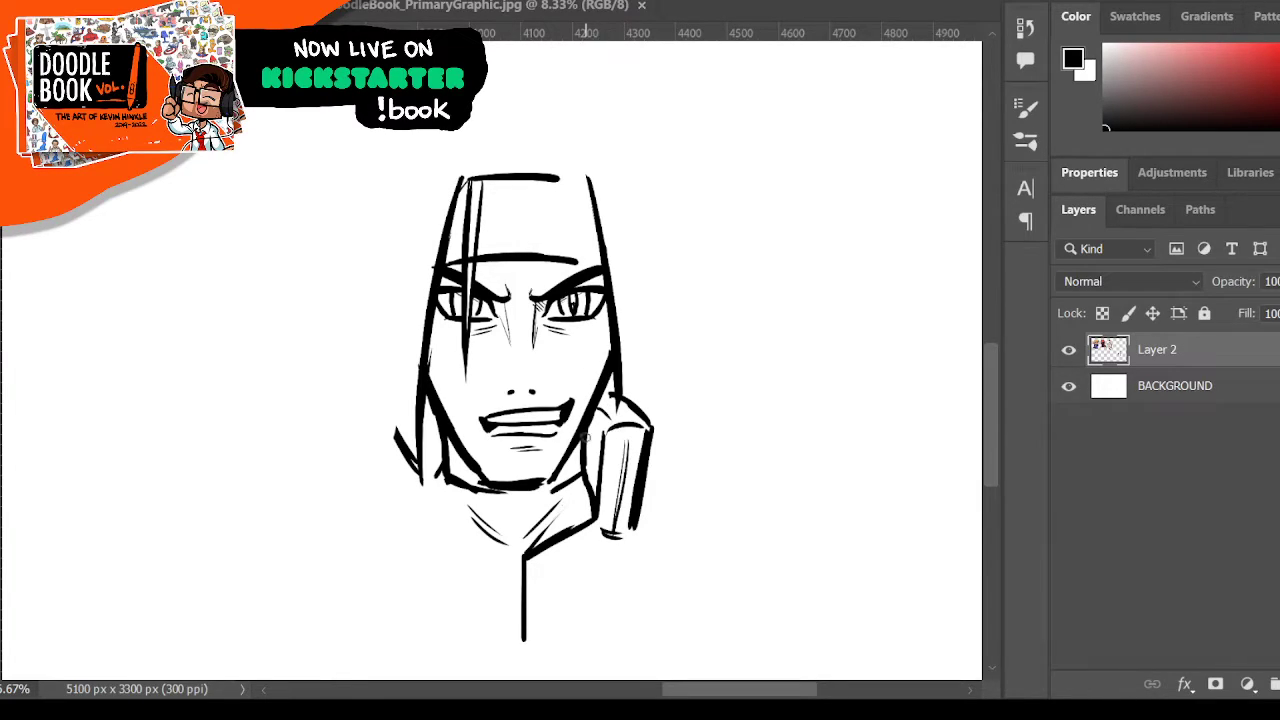
left_click_drag(598, 422, 590, 436)
- Erase the thin crease lines below the neck
scroll(666, 183, "down", 3)
key("e")
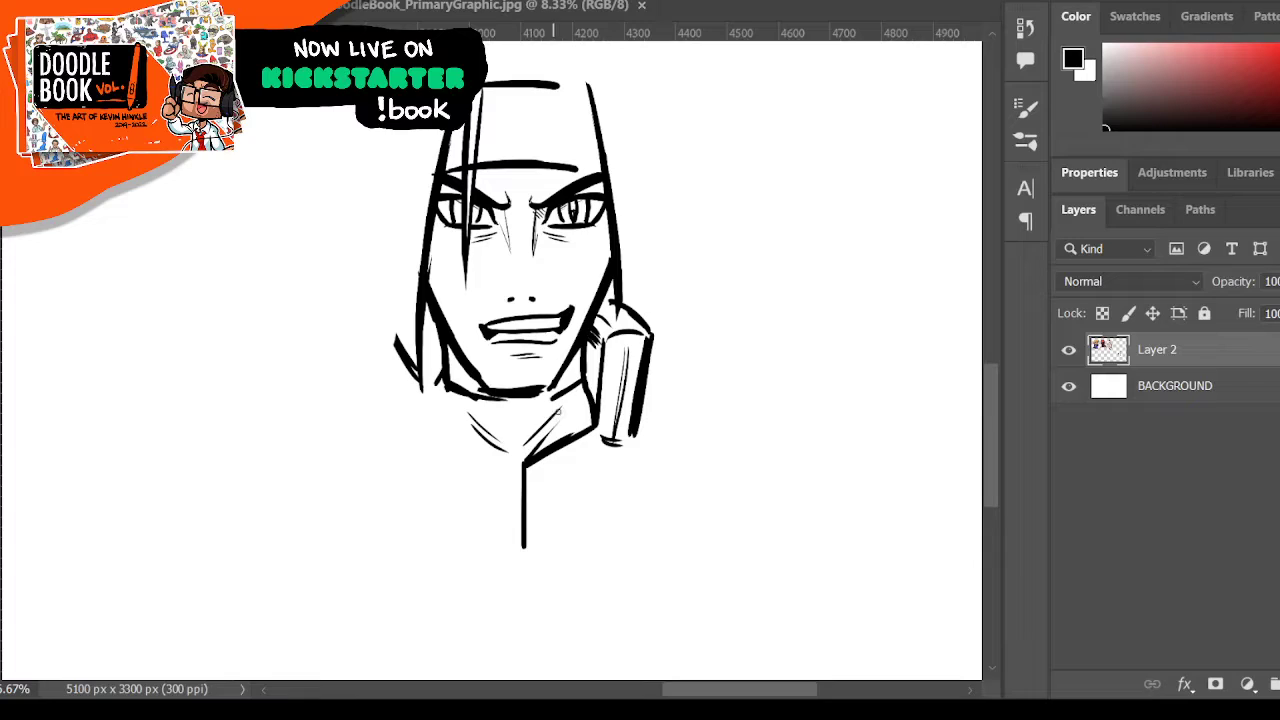
mouse_move(565, 405)
left_mouse_down()
mouse_move(545, 447)
mouse_move(472, 418)
left_mouse_up()
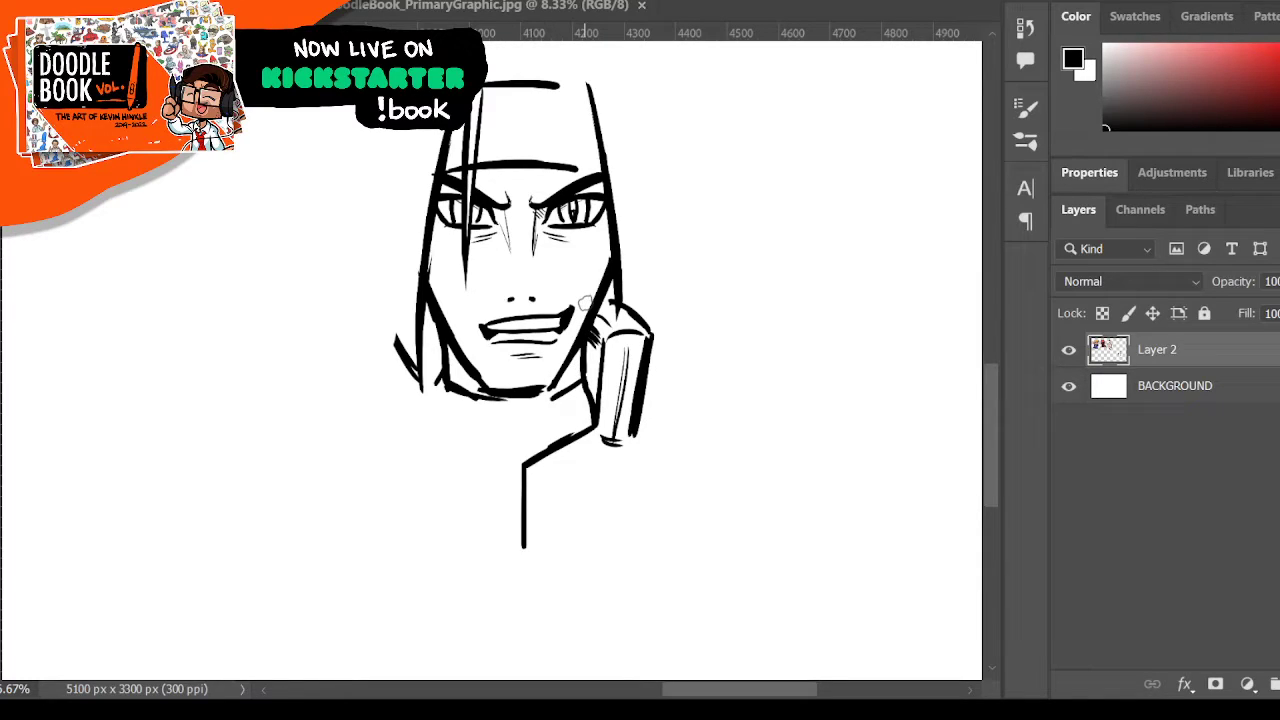
- Fill a heavy black shadow under the jaw and thicken the top, base and outer edge of the cylindrical collar piece
left_click_drag(440, 338, 478, 390)
mouse_move(452, 352)
left_mouse_down()
mouse_move(487, 406)
mouse_move(464, 367)
mouse_move(513, 405)
mouse_move(534, 394)
mouse_move(506, 409)
mouse_move(468, 380)
left_mouse_up()
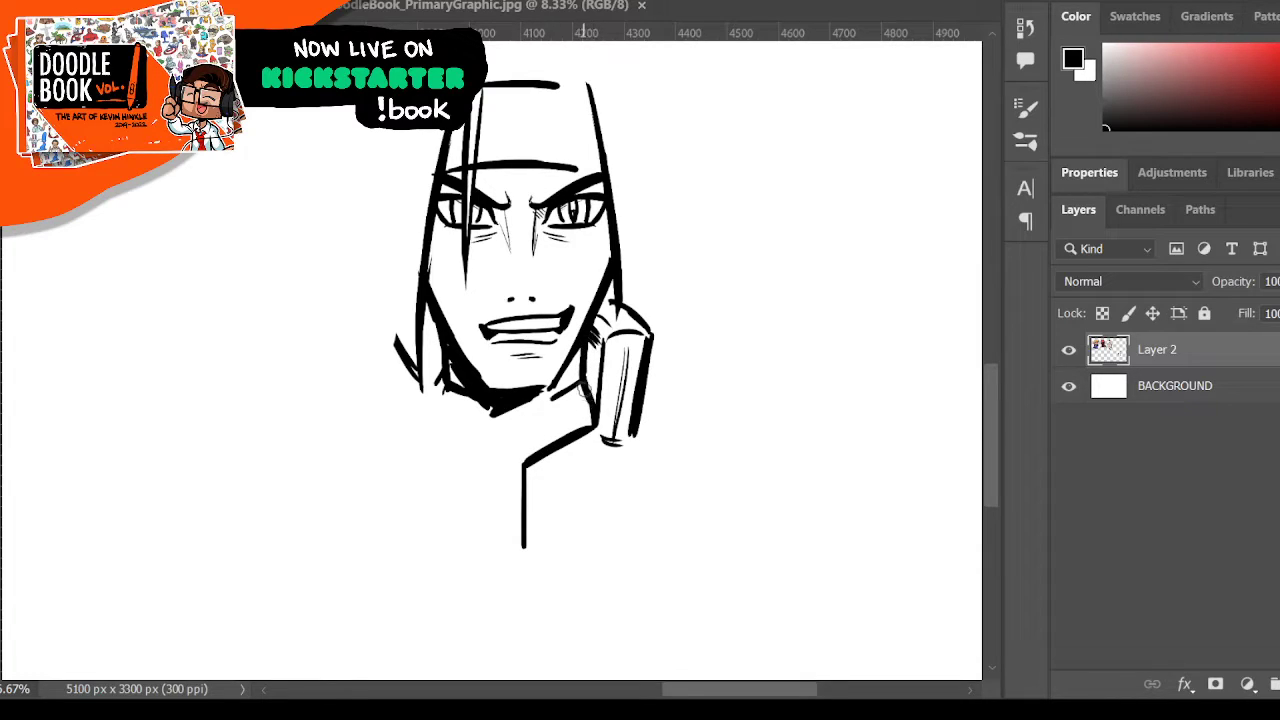
left_click_drag(613, 304, 642, 328)
left_click_drag(602, 443, 634, 432)
left_click_drag(650, 352, 636, 446)
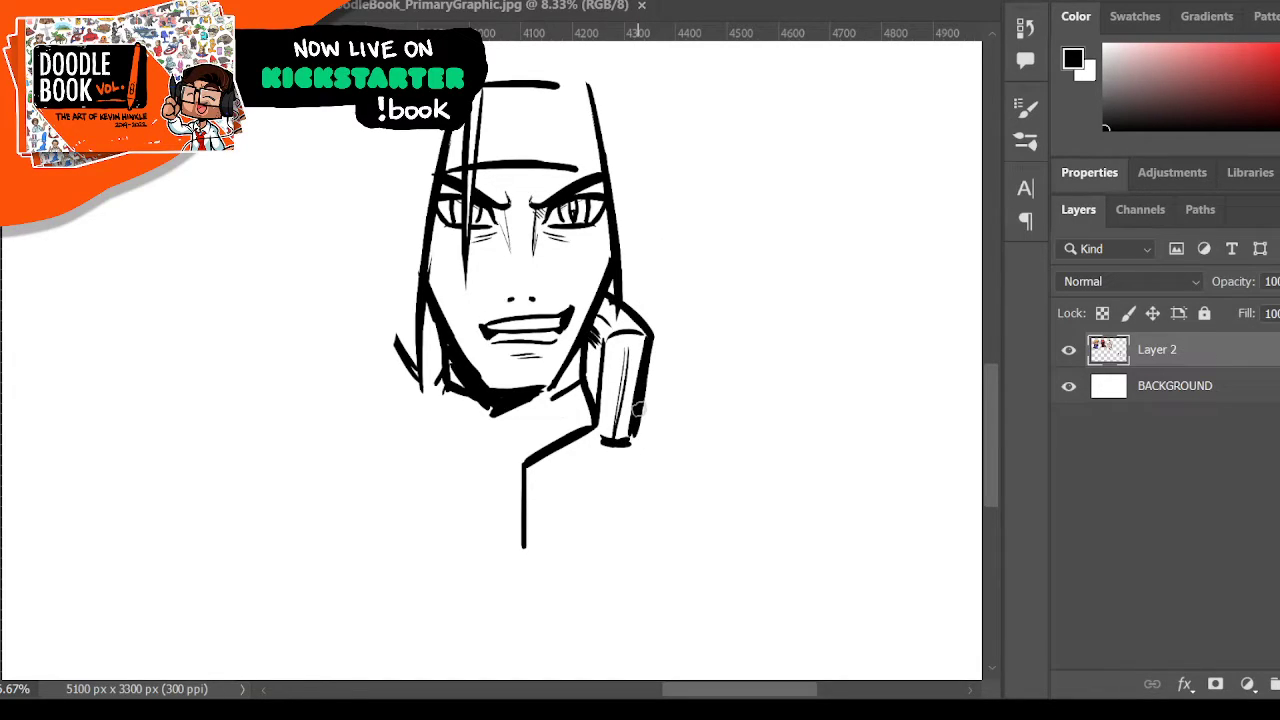
- Draw a thick shoulder line out from the collar, an angular shoulder pad outline beneath it, and a torso side line below the pad
left_click_drag(648, 383, 682, 397)
key("ctrl+z")
left_click_drag(640, 400, 725, 433)
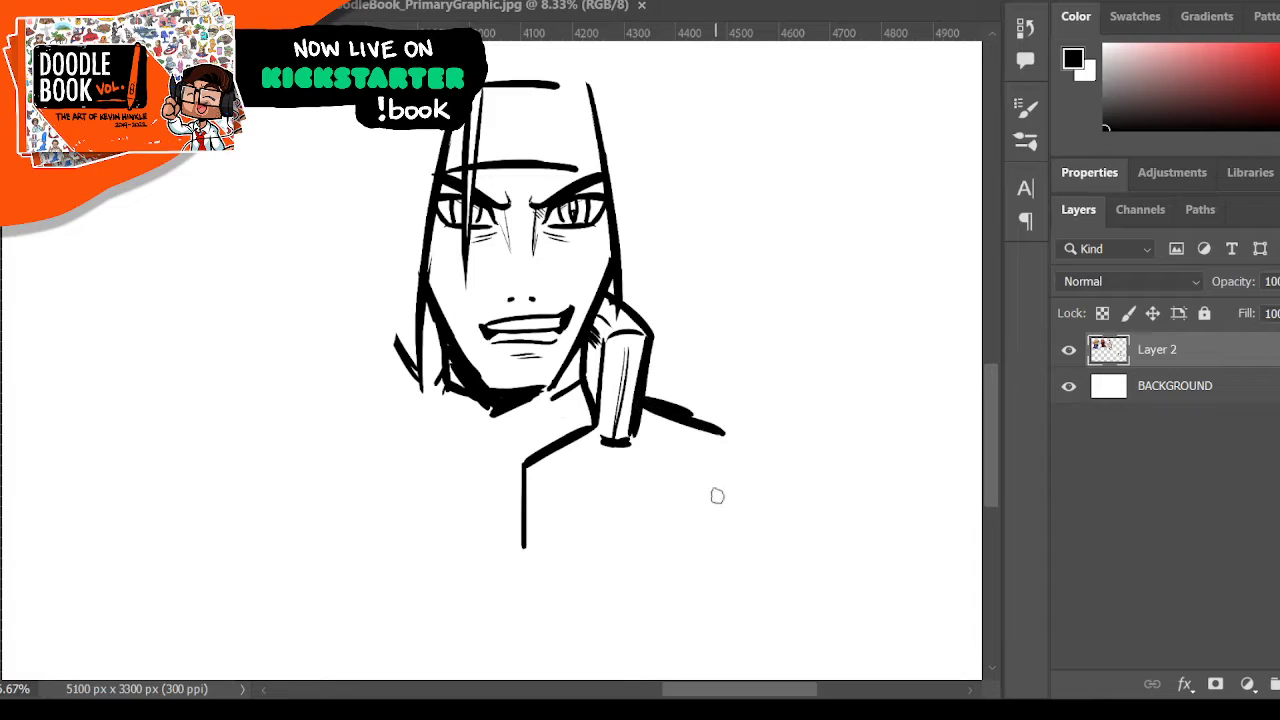
scroll(685, 373, "down", 1)
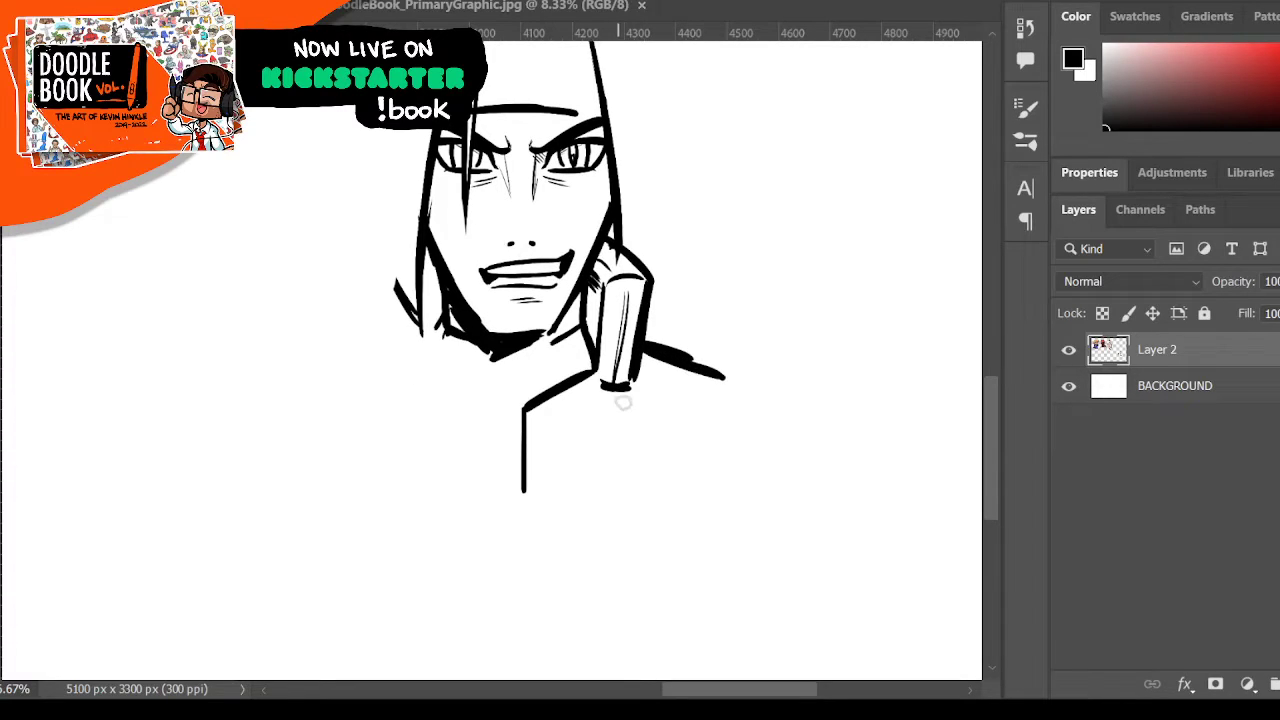
mouse_move(607, 390)
left_mouse_down()
mouse_move(626, 441)
mouse_move(694, 473)
mouse_move(724, 465)
left_mouse_up()
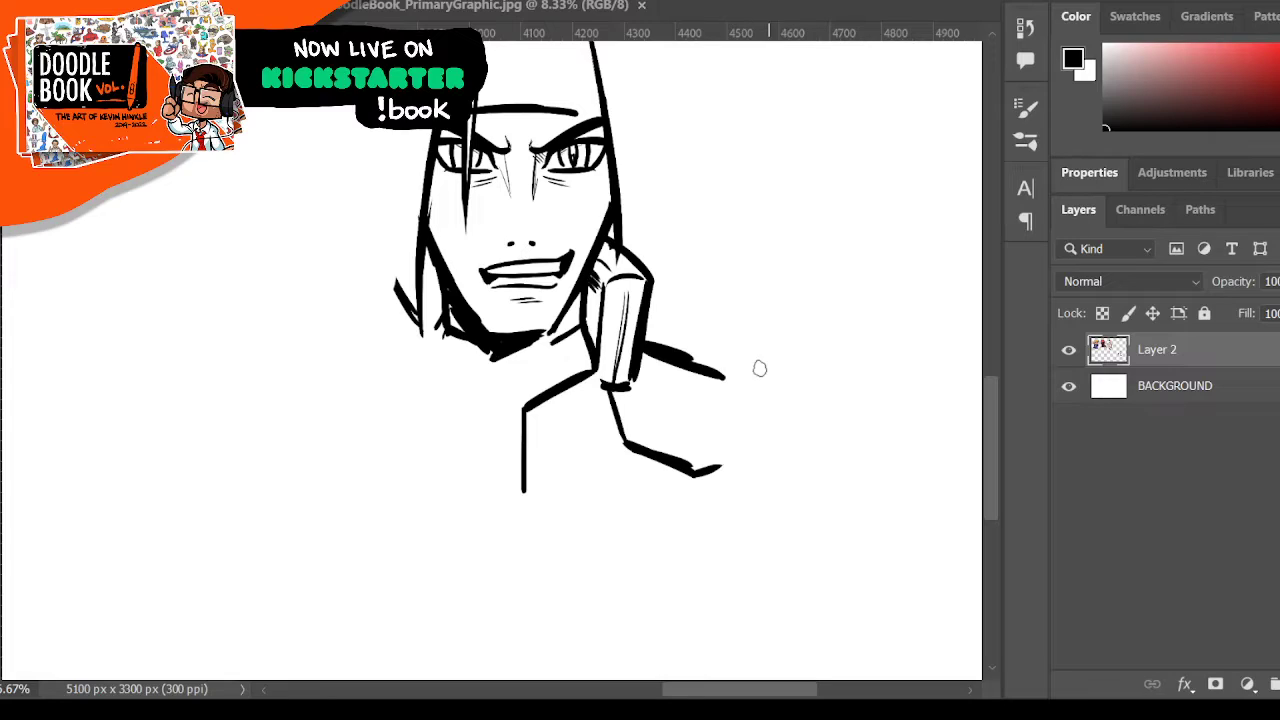
left_click_drag(744, 400, 720, 469)
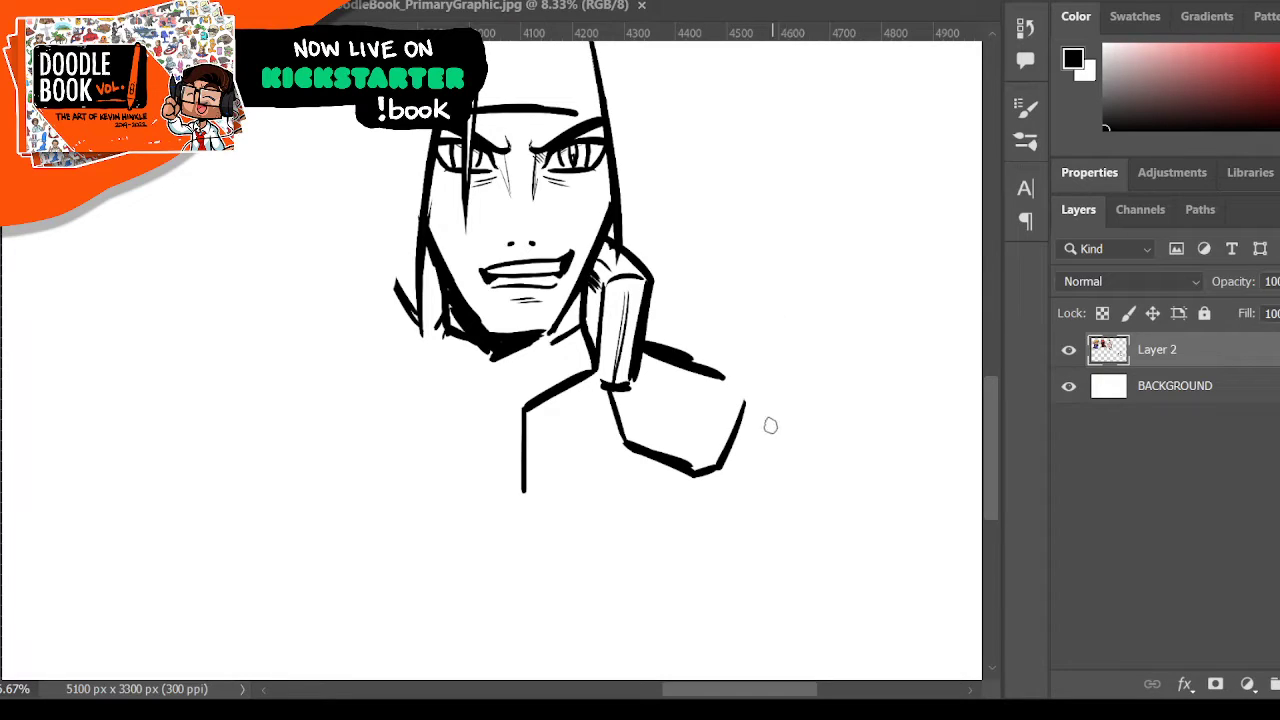
left_click_drag(709, 478, 697, 537)
- Add thin inner lines along the collar and front opening, and draw a chest pocket with vertical dividers and a thick inner edge
mouse_move(534, 417)
left_mouse_down()
mouse_move(556, 381)
mouse_move(534, 439)
mouse_move(533, 419)
mouse_move(536, 470)
mouse_move(667, 498)
left_mouse_up()
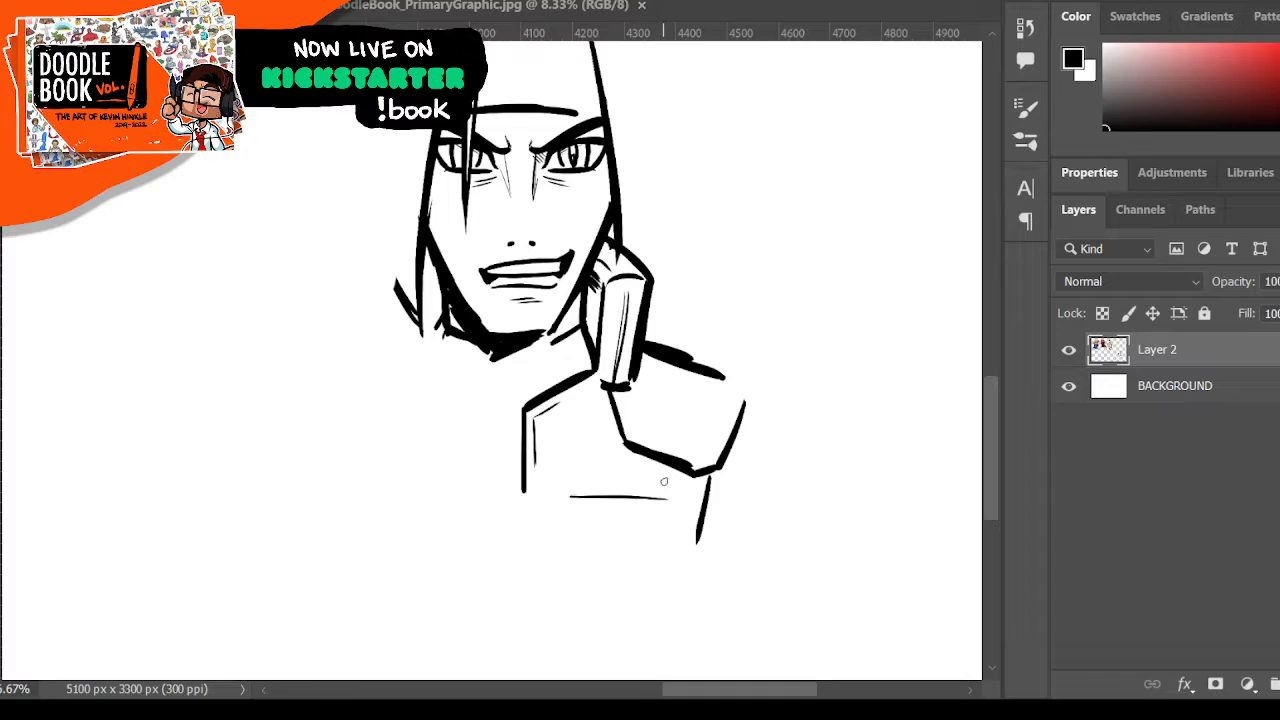
left_click_drag(563, 498, 566, 552)
left_click_drag(565, 498, 569, 556)
left_click_drag(665, 500, 671, 556)
left_click_drag(593, 499, 600, 550)
left_click_drag(633, 497, 638, 556)
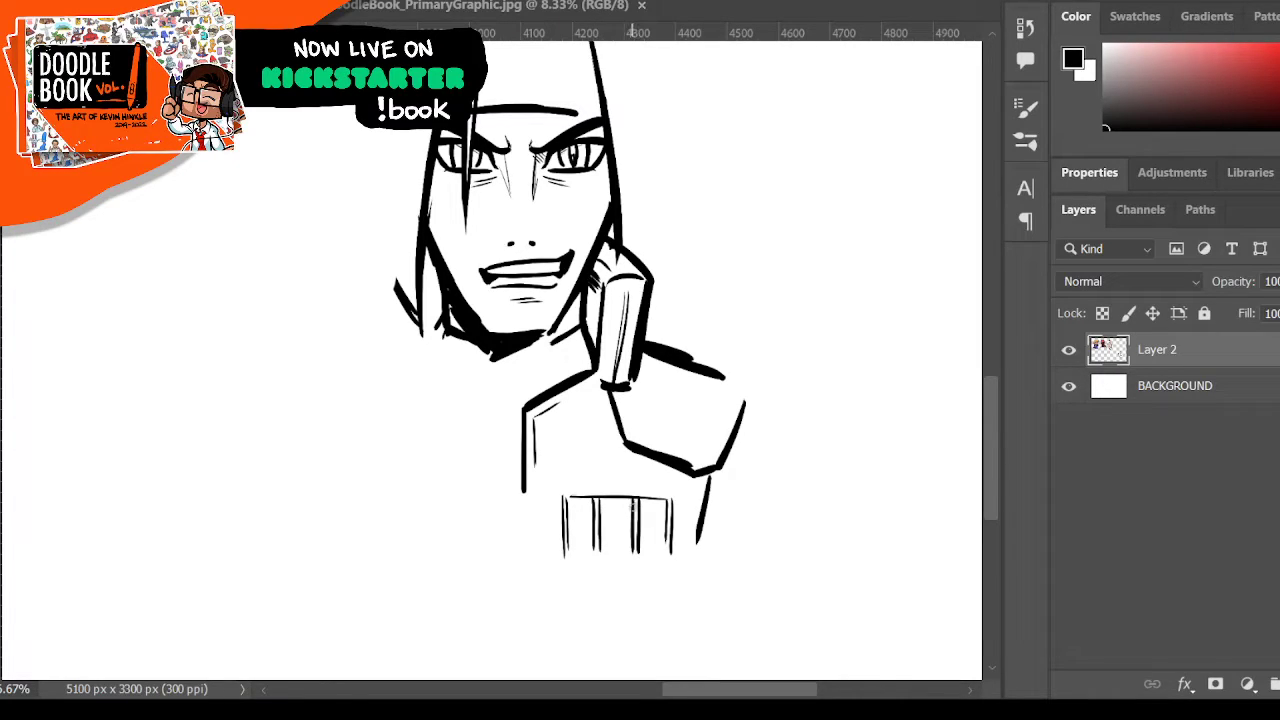
left_click_drag(562, 498, 561, 556)
- Draw an inner contour and a small curled mark on the shoulder pad, and double the torso side line below it
mouse_move(615, 391)
left_mouse_down()
mouse_move(631, 439)
mouse_move(628, 427)
mouse_move(695, 468)
left_mouse_up()
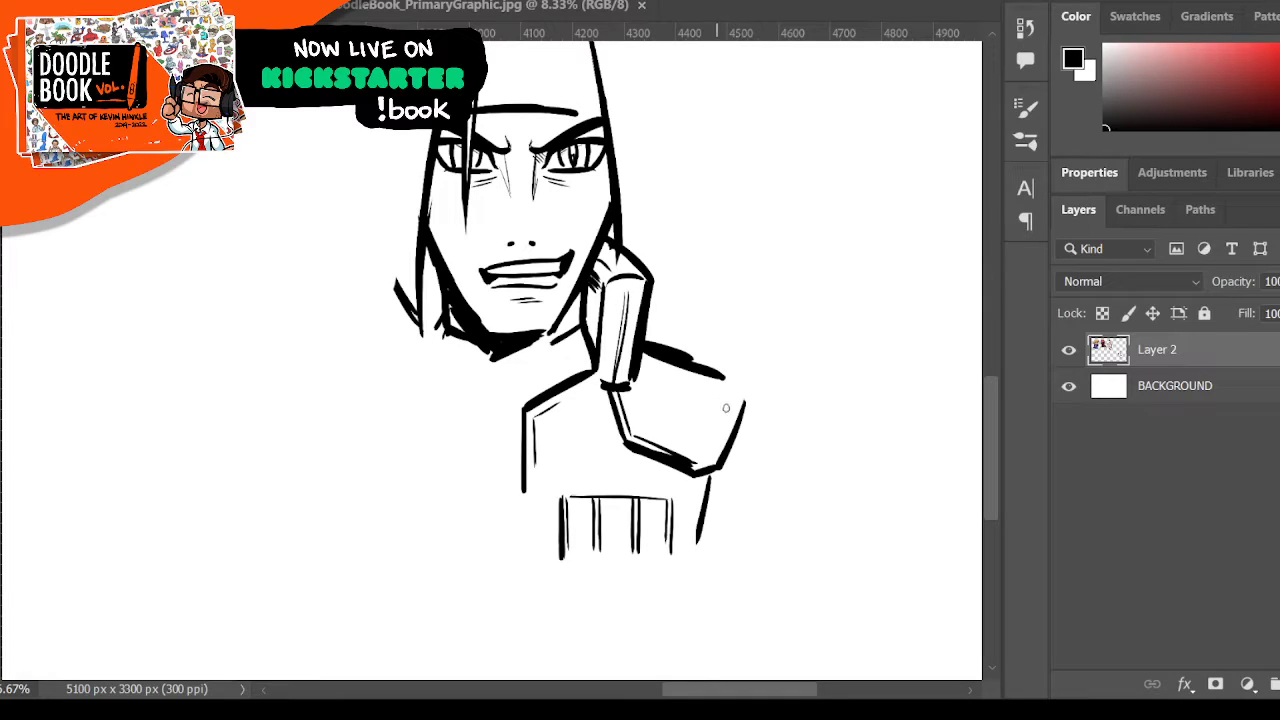
left_click_drag(742, 400, 716, 460)
left_click_drag(669, 421, 666, 425)
left_click_drag(718, 476, 703, 550)
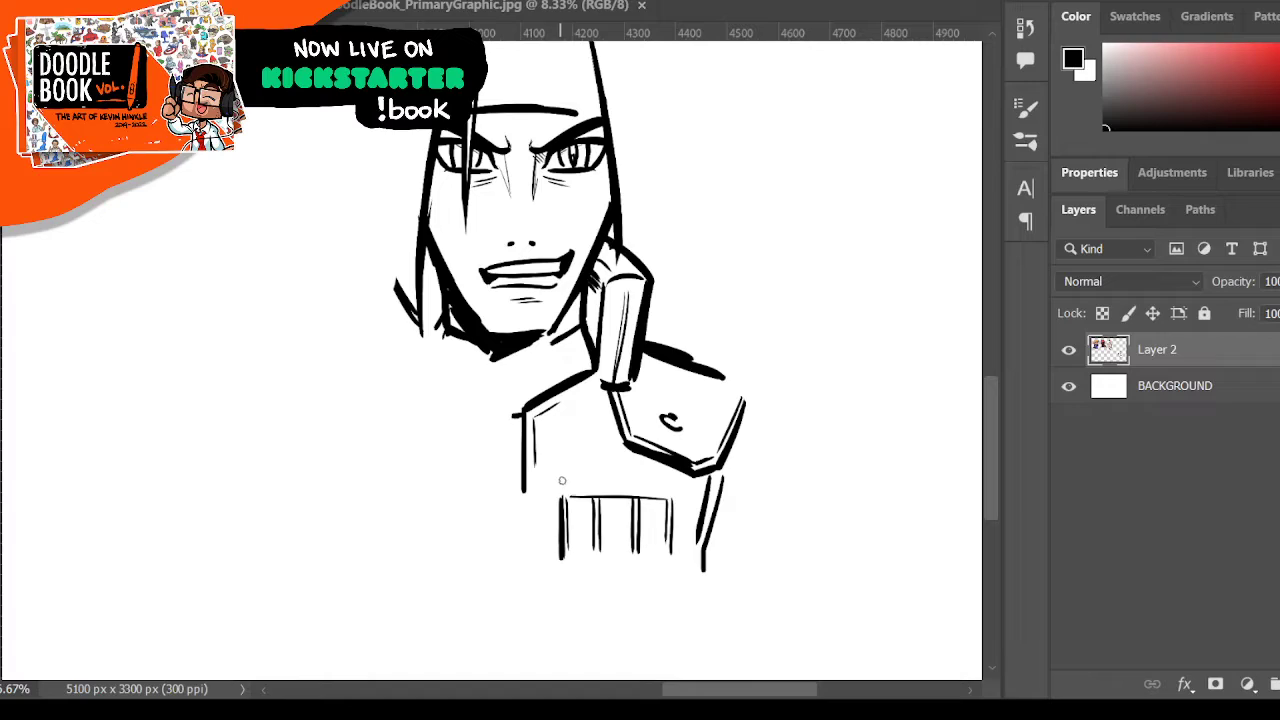
- Extend the vest's vertical front line down to the level of the pocket dividers' lower ends
left_click_drag(522, 476, 525, 552)
left_click_drag(524, 500, 527, 568)
key("ctrl+z")
left_click_drag(523, 488, 524, 560)
- Place a mirrored copy of the vest half on a new layer beside the face, and erase the loose hair lines by the left jaw on Layer 2
mouse_move(713, 596)
left_mouse_down()
mouse_move(771, 529)
mouse_move(731, 329)
mouse_move(615, 240)
mouse_move(578, 335)
mouse_move(590, 368)
mouse_move(503, 565)
mouse_move(709, 600)
left_mouse_up()
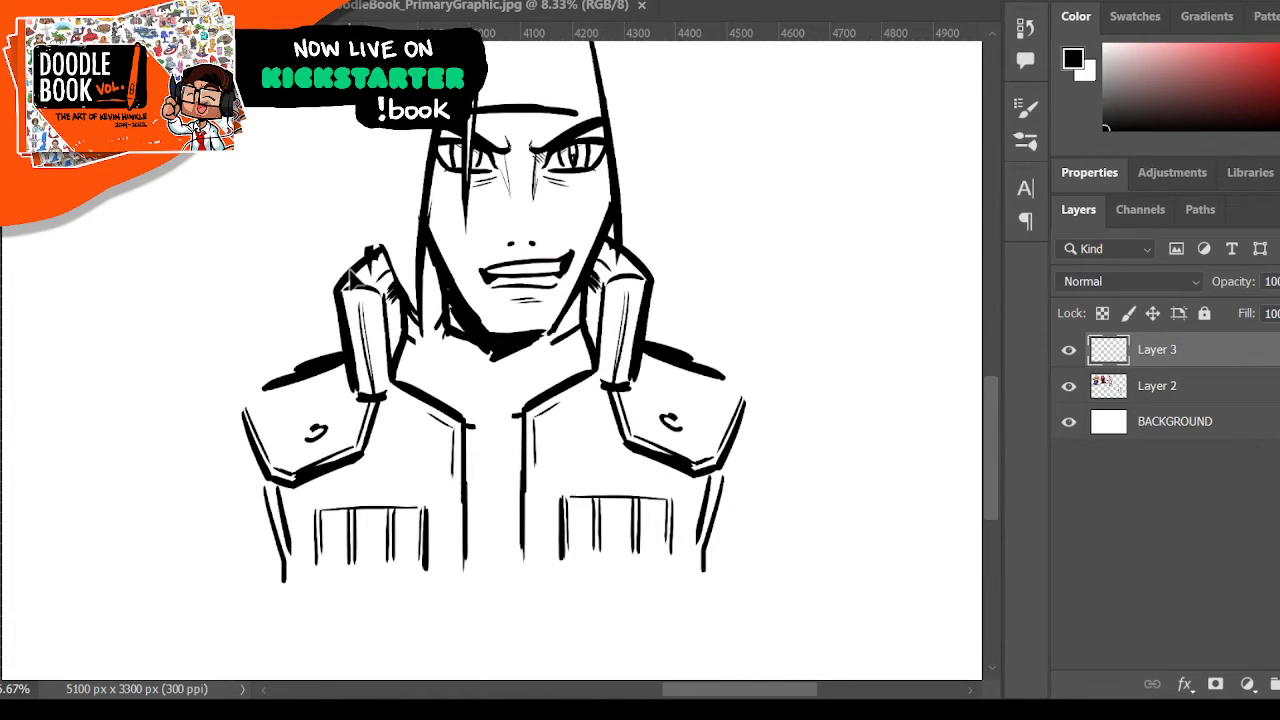
left_click_drag(348, 276, 263, 276)
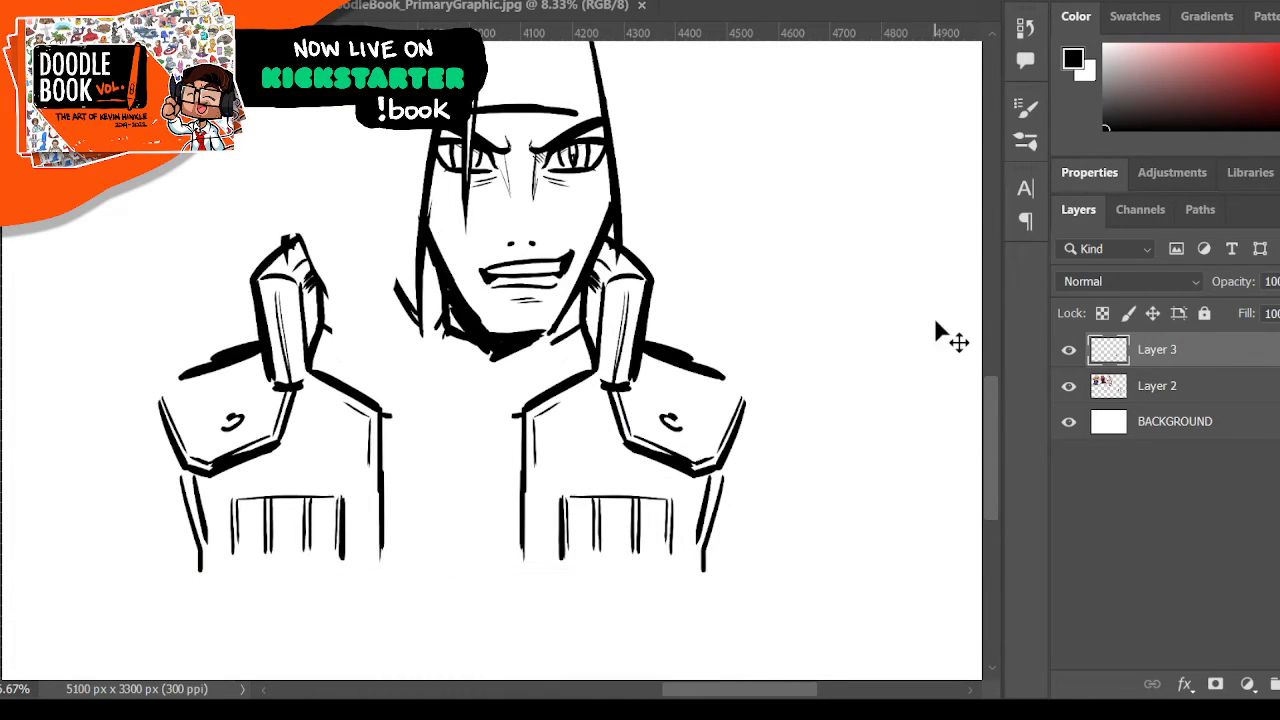
left_click(1147, 386)
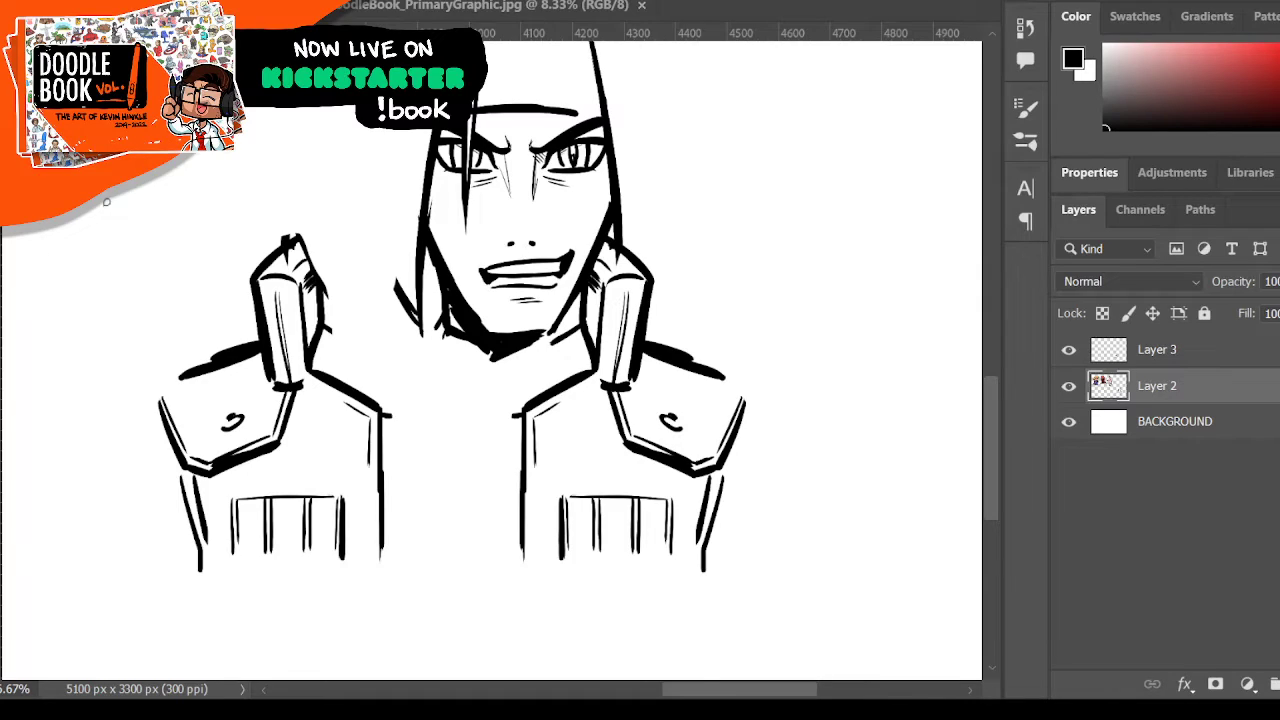
mouse_move(416, 290)
left_mouse_down()
mouse_move(405, 318)
mouse_move(420, 300)
mouse_move(444, 328)
mouse_move(425, 286)
mouse_move(422, 304)
left_mouse_up()
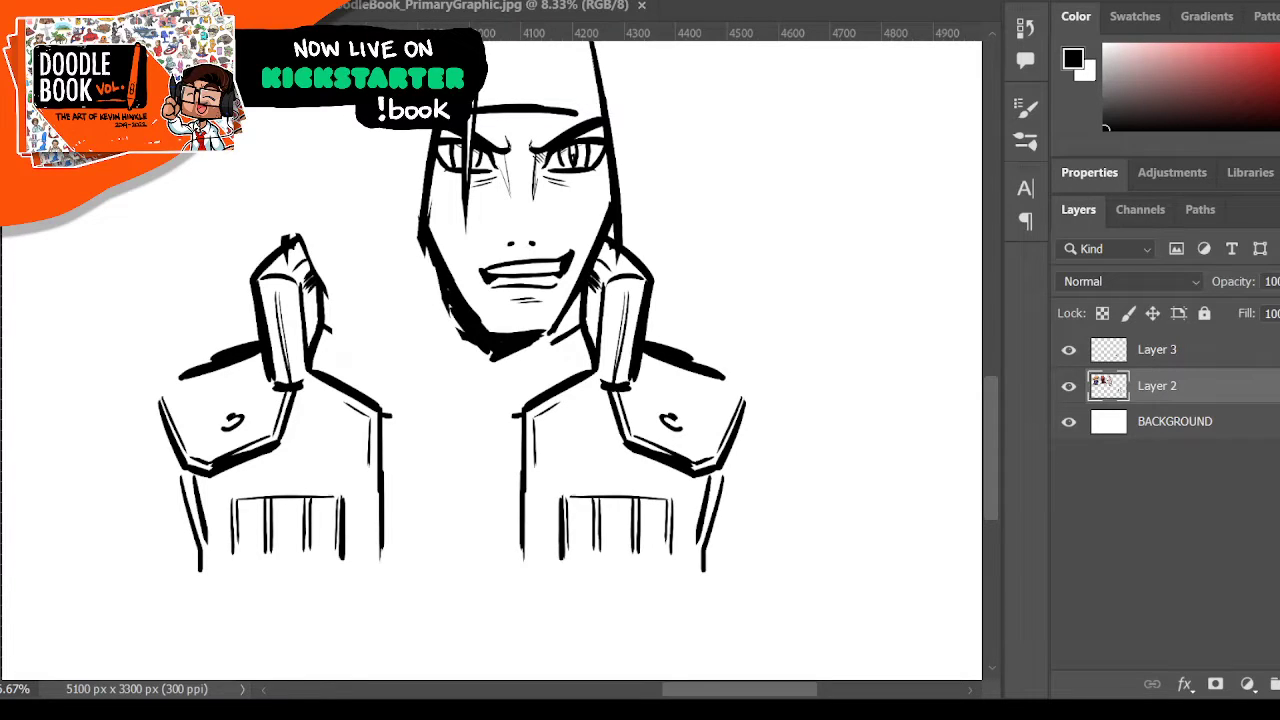
- Move the mirrored vest half against the original, fine-tune its horizontal position so the front edges pair up, and merge it into Layer 2
mouse_move(391, 429)
left_mouse_down()
mouse_move(498, 436)
mouse_move(490, 420)
mouse_move(513, 414)
left_mouse_up()
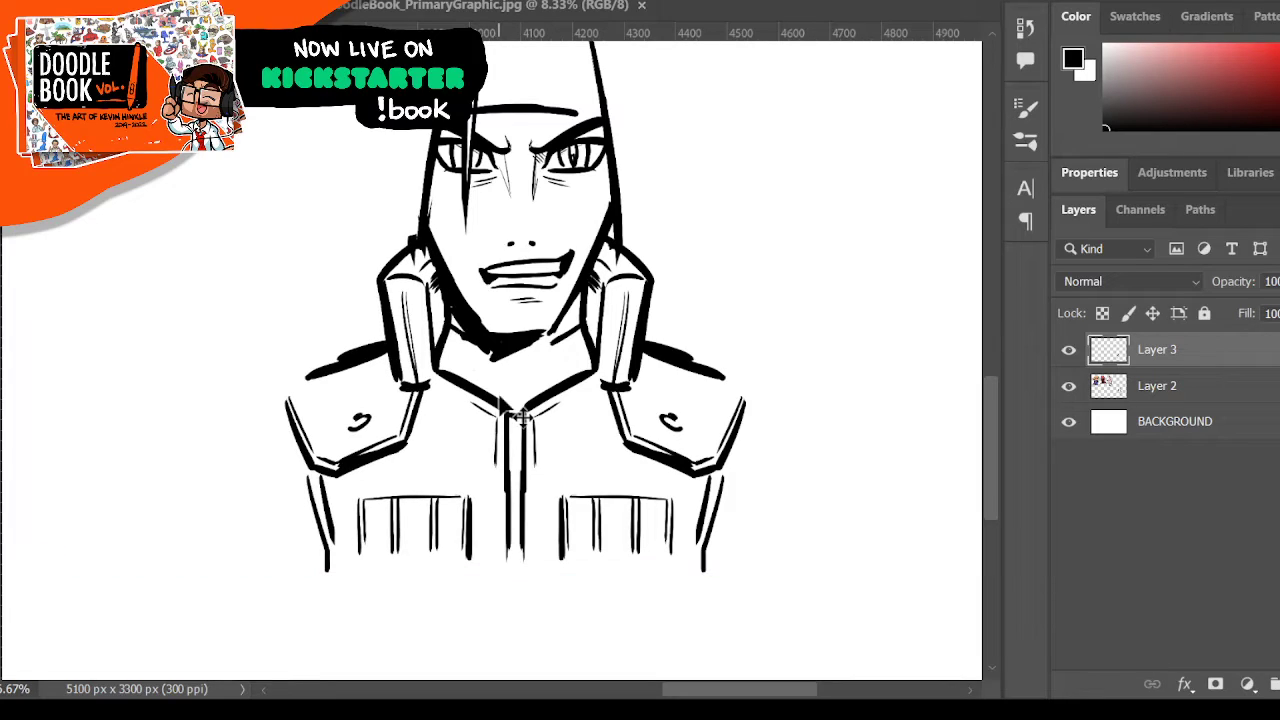
key("Right")
key("Right")
key("Right")
key("Right")
key("Right")
key("Right")
key("Right")
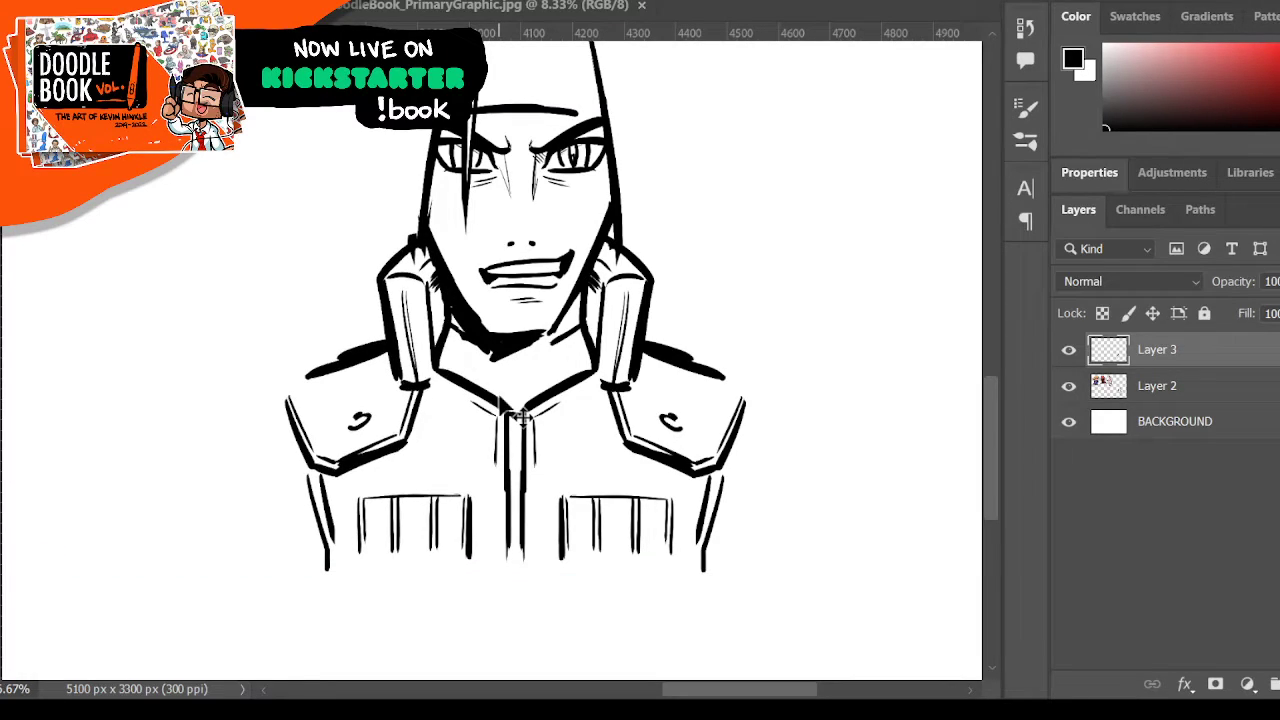
key("Right")
key("Right")
key("Right")
key("Right")
key("Right")
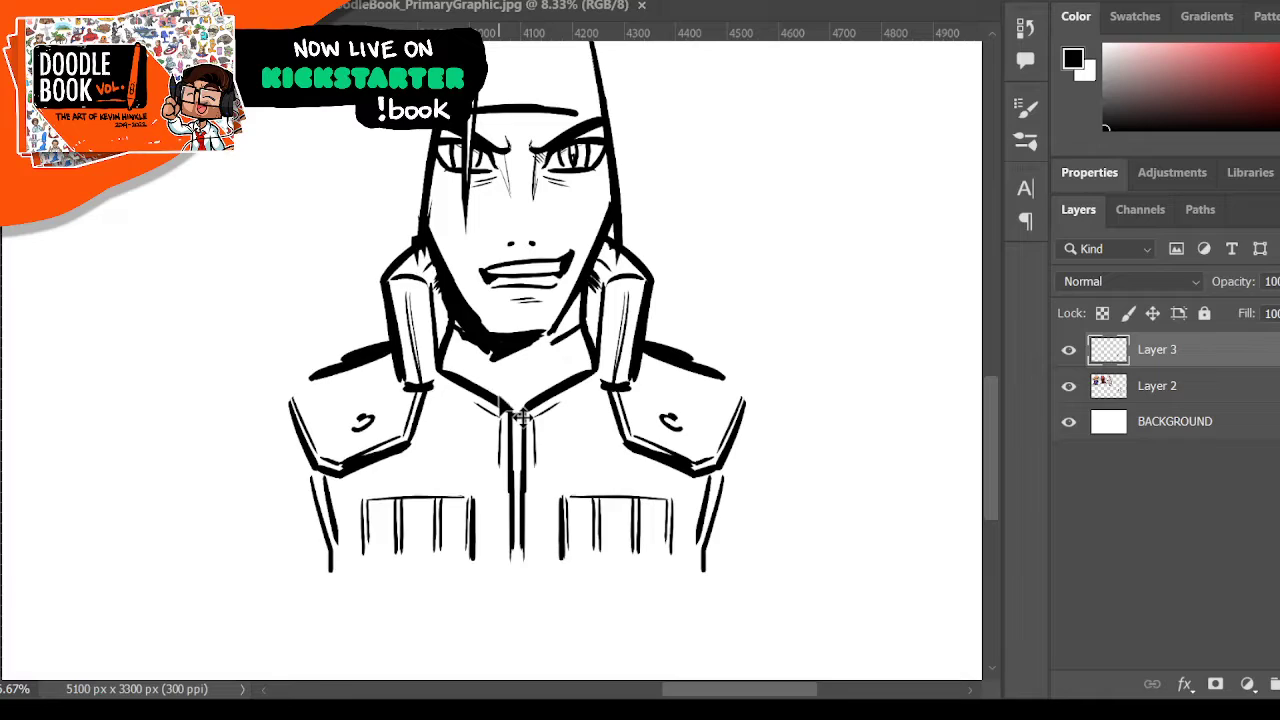
key("Left")
key("Left")
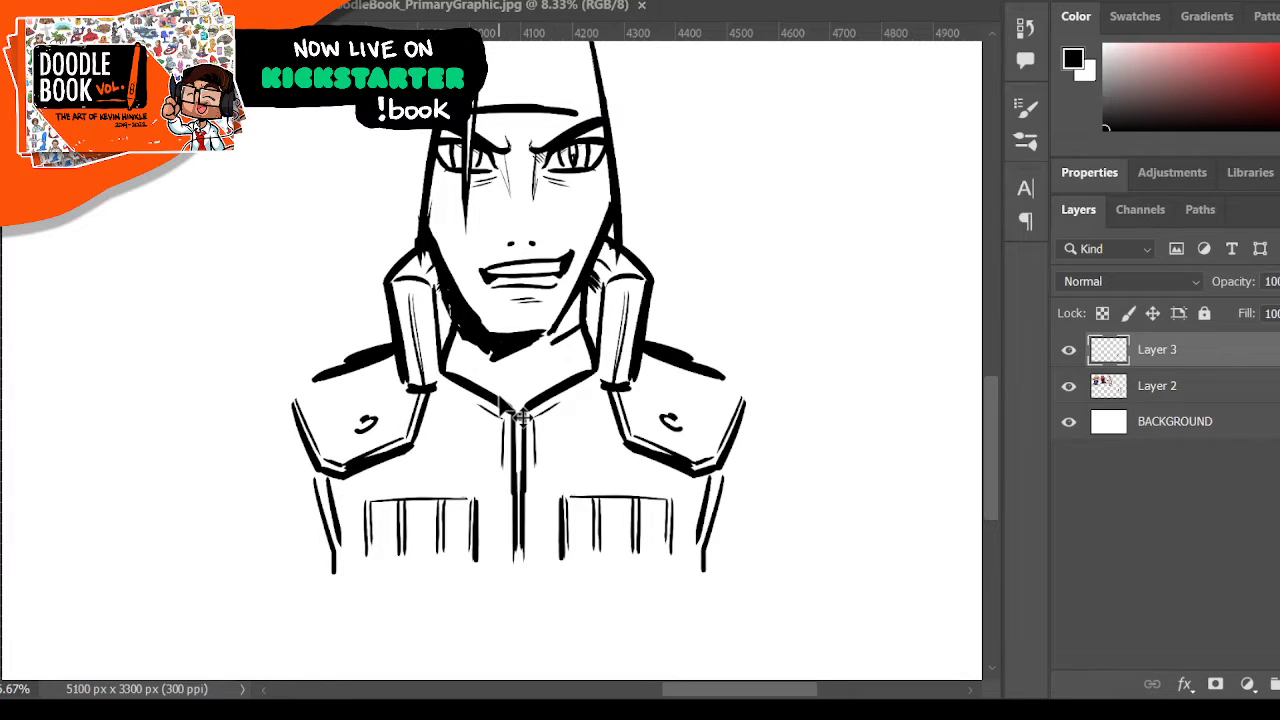
key("Left")
key("Left")
key("Left")
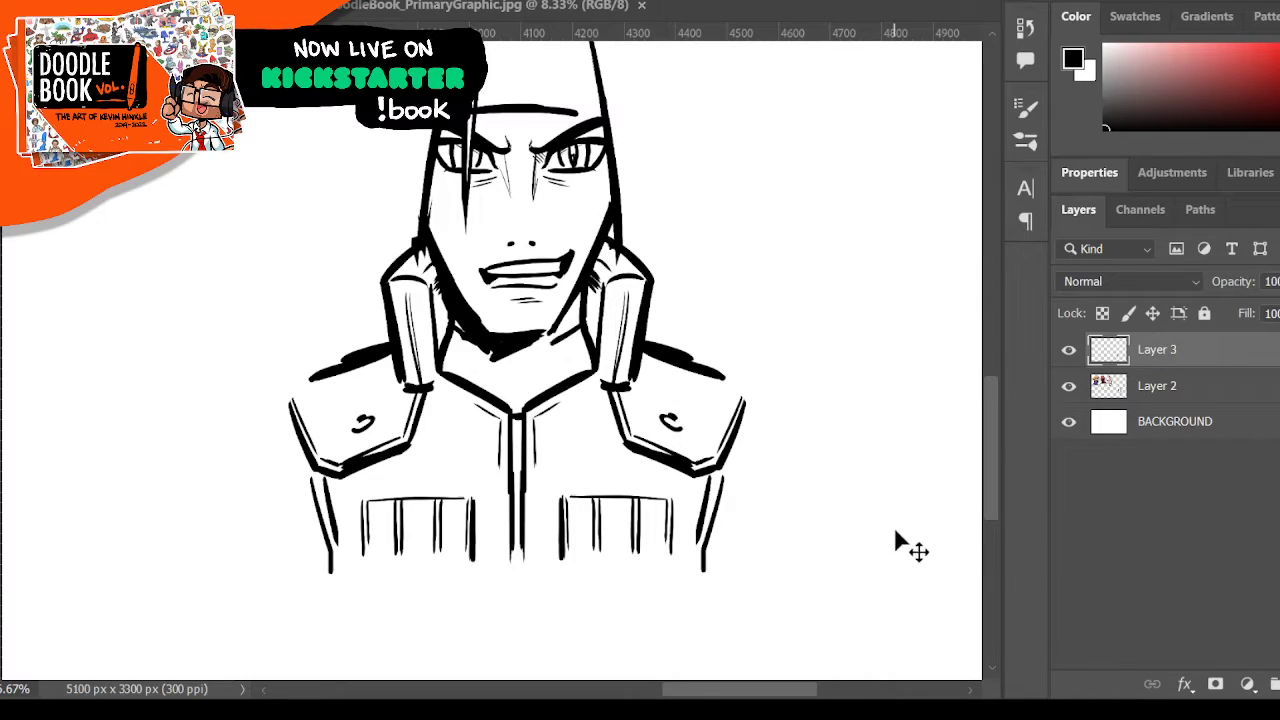
key("ctrl+e")
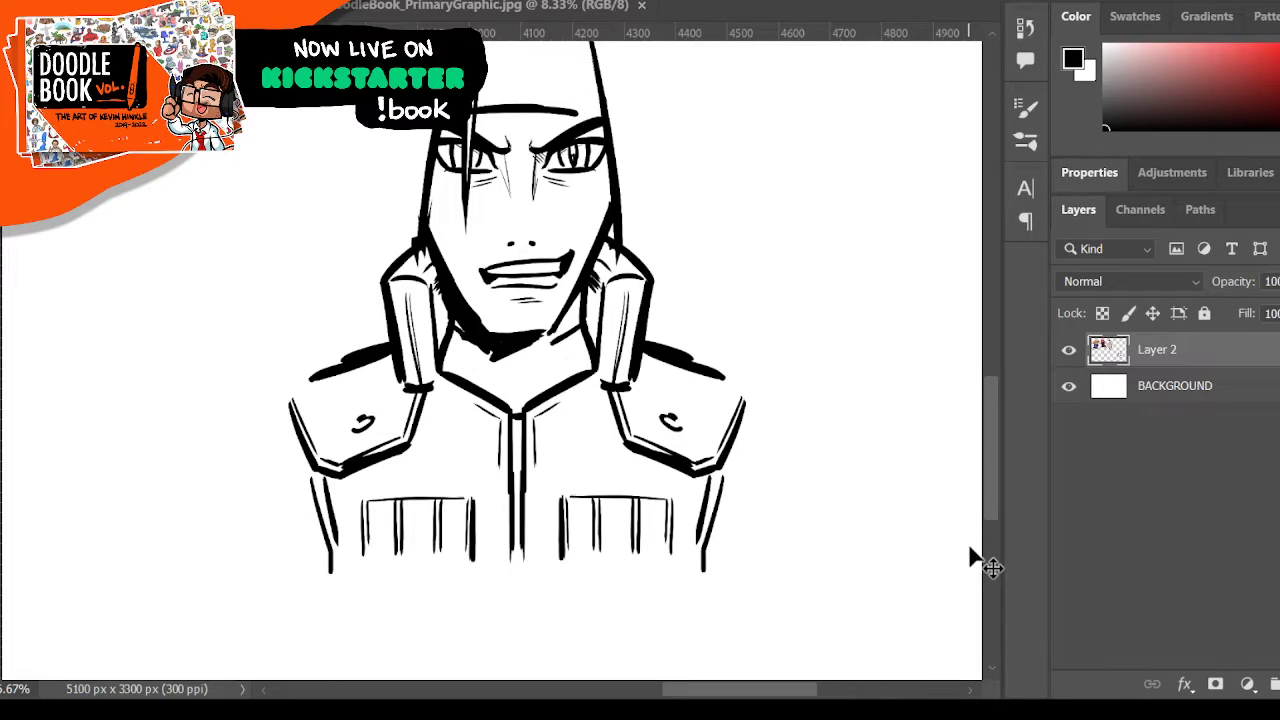
- Thicken the outer edges of both chest pockets, the shadow under the left shoulder pad and the left torso side line
left_click(1069, 349)
left_click(1069, 349)
left_click_drag(358, 508, 362, 559)
left_click_drag(671, 498, 674, 560)
mouse_move(326, 488)
left_mouse_down()
mouse_move(386, 461)
mouse_move(361, 459)
mouse_move(378, 437)
mouse_move(329, 479)
left_mouse_up()
left_click_drag(333, 556, 332, 570)
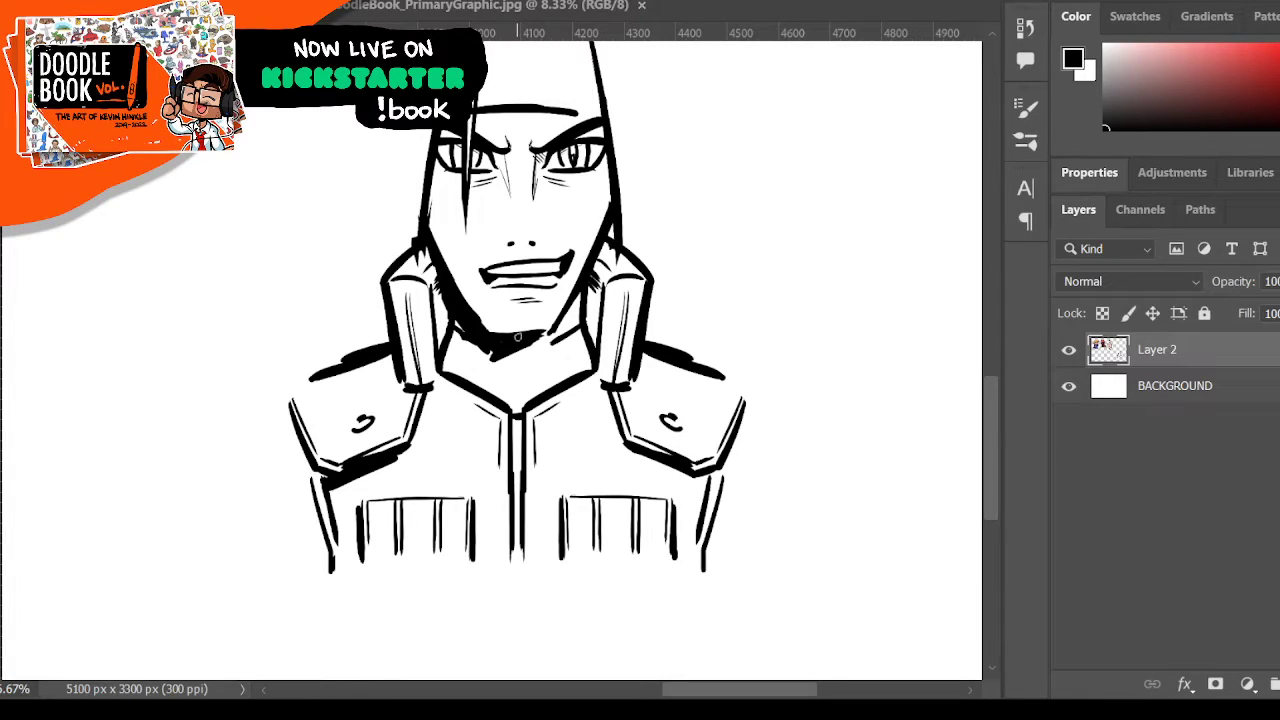
- Draw thin neck crease lines inside the collar, hatch the neck's left side and blacken the gaps between the jaw and both collar pieces
mouse_move(500, 386)
left_mouse_down()
mouse_move(569, 340)
mouse_move(545, 390)
left_mouse_up()
left_click_drag(452, 338, 485, 372)
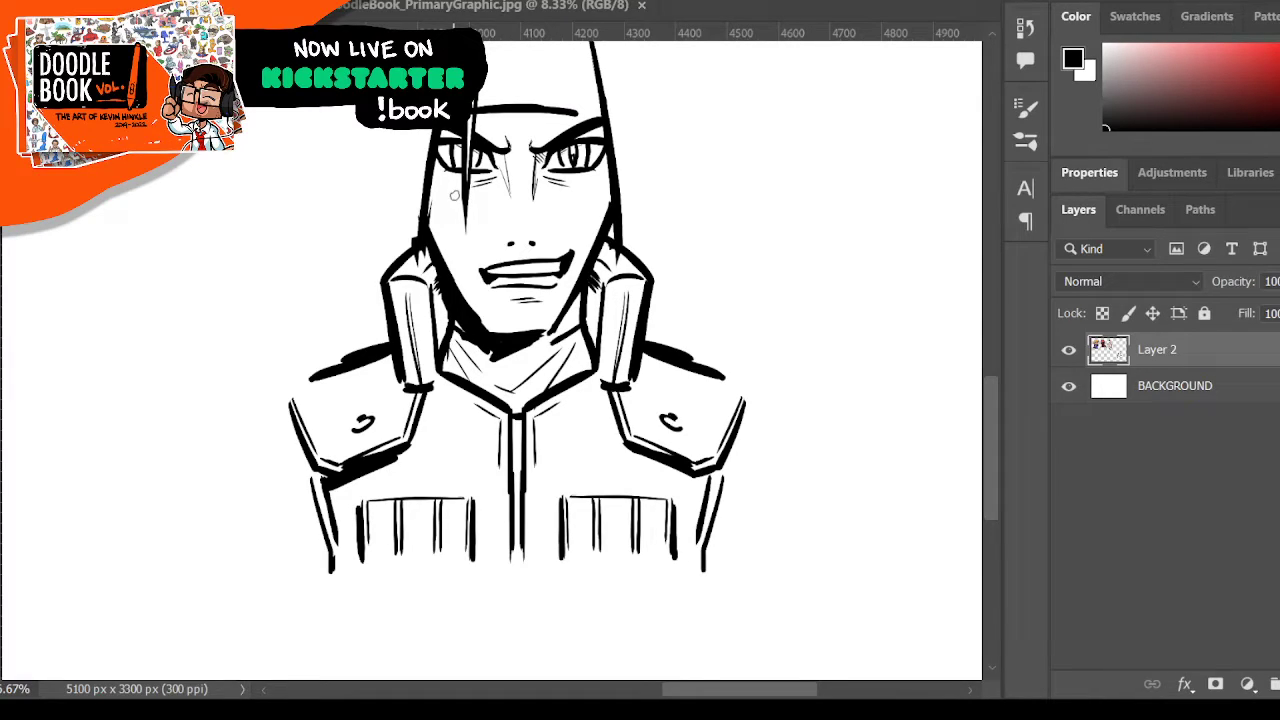
left_click_drag(447, 350, 460, 377)
mouse_move(590, 284)
left_mouse_down()
mouse_move(598, 346)
mouse_move(598, 290)
left_mouse_up()
mouse_move(434, 276)
left_mouse_down()
mouse_move(440, 362)
mouse_move(435, 273)
mouse_move(450, 307)
left_mouse_up()
left_click_drag(441, 335, 450, 316)
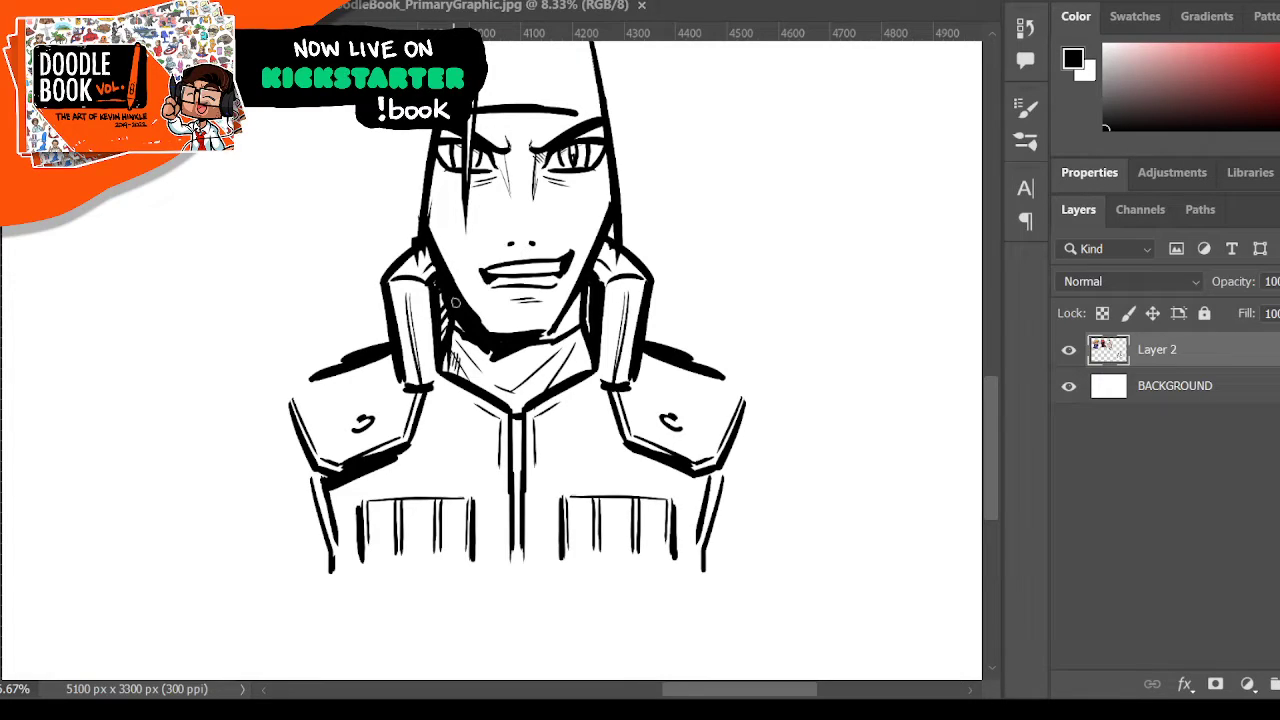
- Thicken the lines where the collar pieces meet the shoulder pads, and draw short sloping arm lines outward from both pads
mouse_move(382, 356)
left_mouse_down()
mouse_move(410, 394)
mouse_move(426, 387)
left_mouse_up()
left_click_drag(612, 398, 626, 448)
left_click_drag(287, 410, 250, 448)
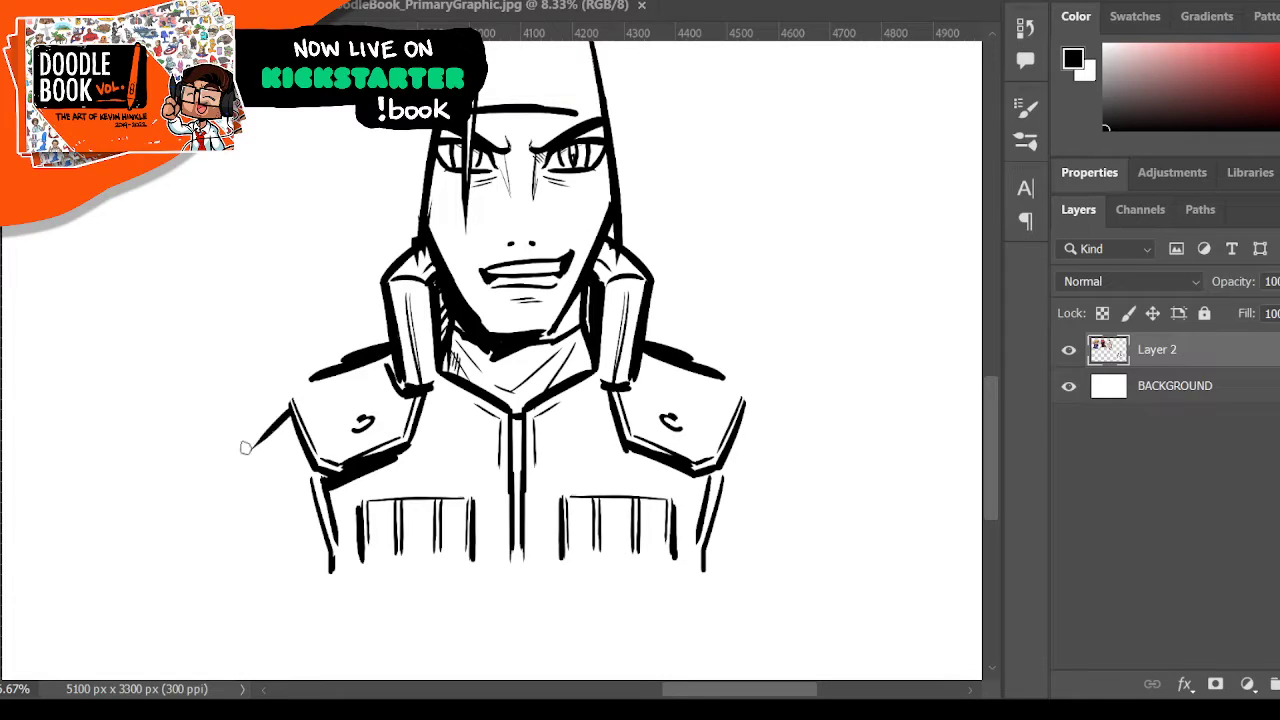
left_click_drag(744, 406, 785, 446)
left_click_drag(741, 394, 745, 403)
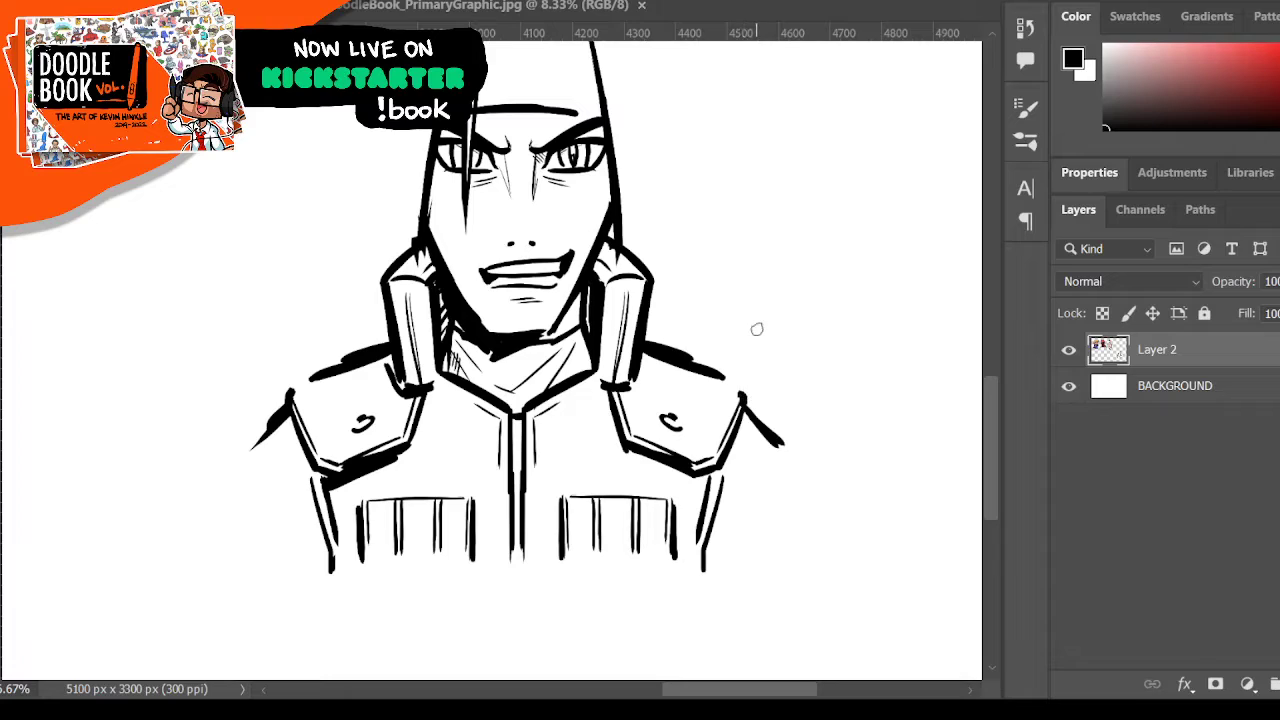
- Draw a thin inner border for the forehead plate of the headband and thicken its upper and lower edges
scroll(757, 329, "up", 3)
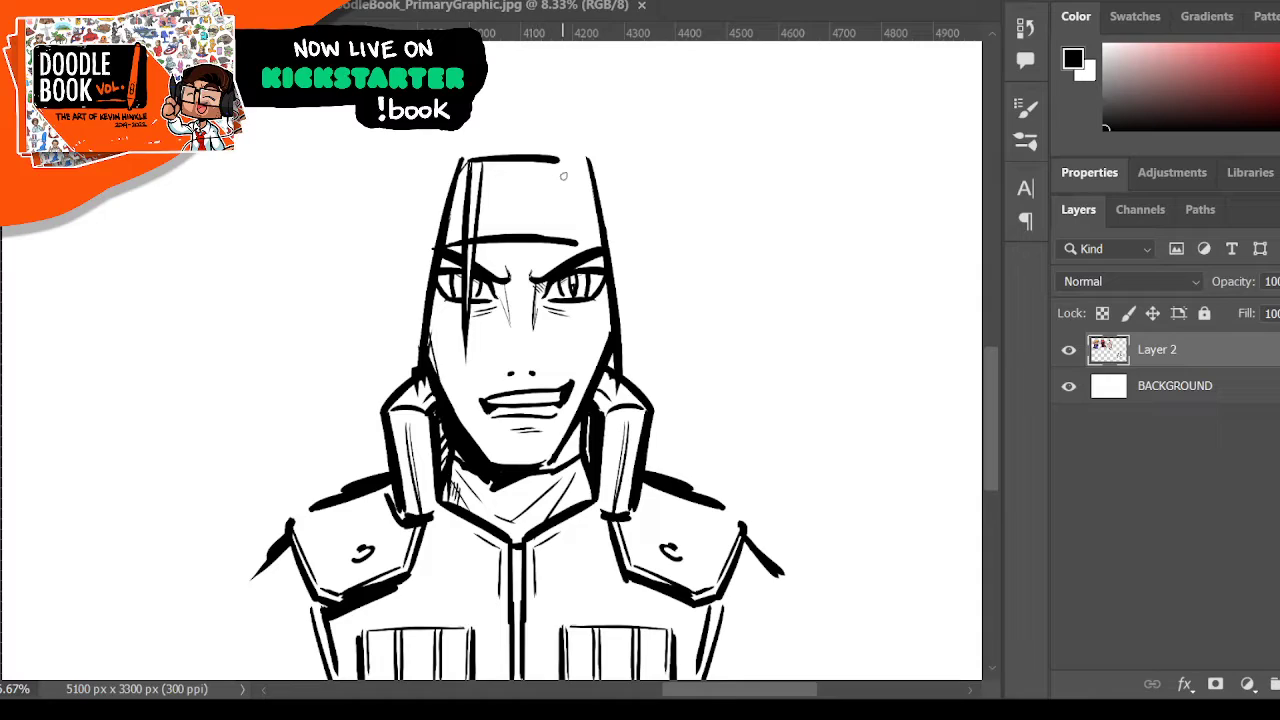
mouse_move(472, 231)
left_mouse_down()
mouse_move(570, 229)
mouse_move(540, 227)
left_mouse_up()
left_click_drag(479, 166, 566, 168)
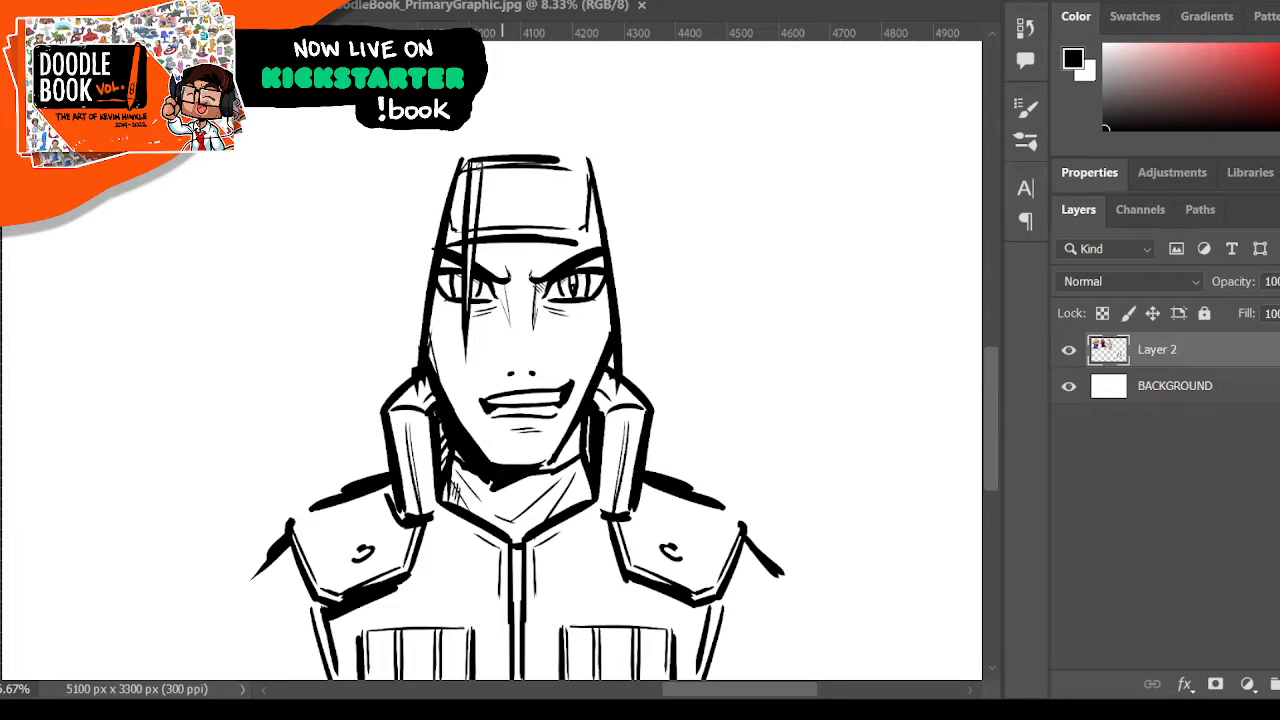
left_click_drag(505, 166, 574, 168)
left_click_drag(460, 232, 565, 230)
- Draw a spiral leaf emblem in the middle of the headband plate with a larger brush
key("bracketright")
key("bracketright")
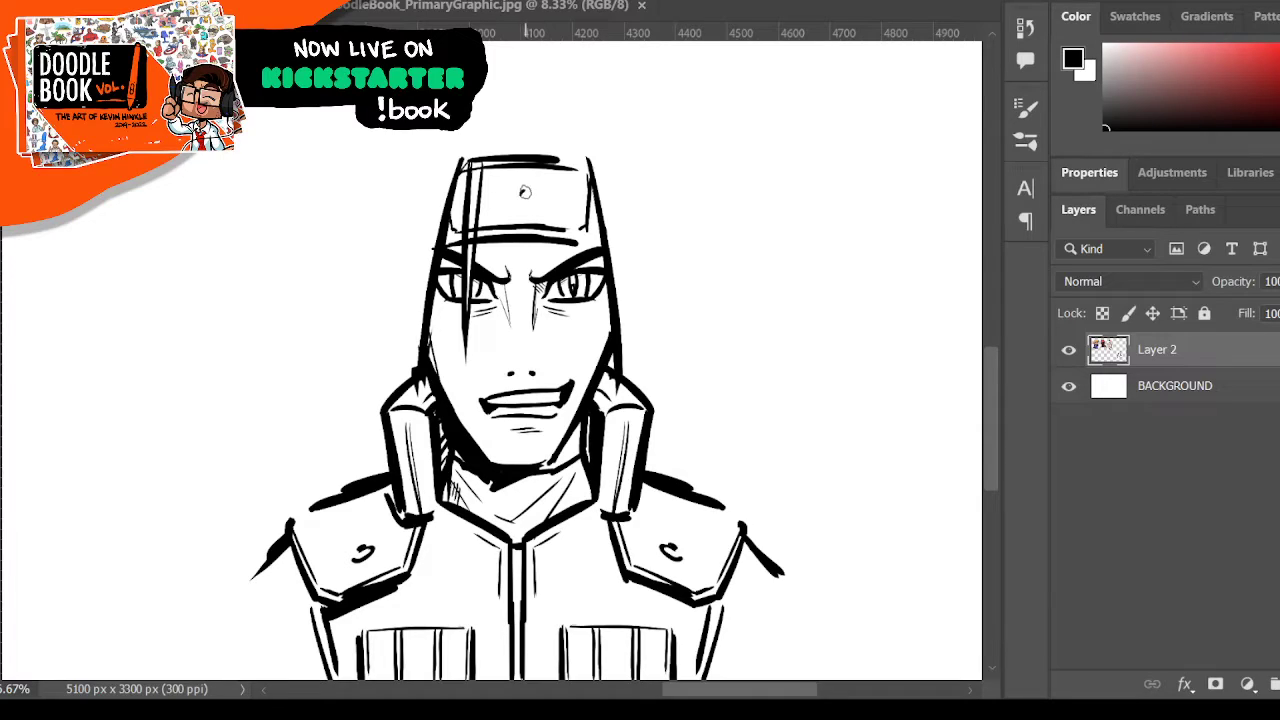
mouse_move(522, 194)
left_mouse_down()
mouse_move(538, 200)
mouse_move(520, 213)
mouse_move(507, 204)
mouse_move(522, 178)
mouse_move(549, 183)
left_mouse_up()
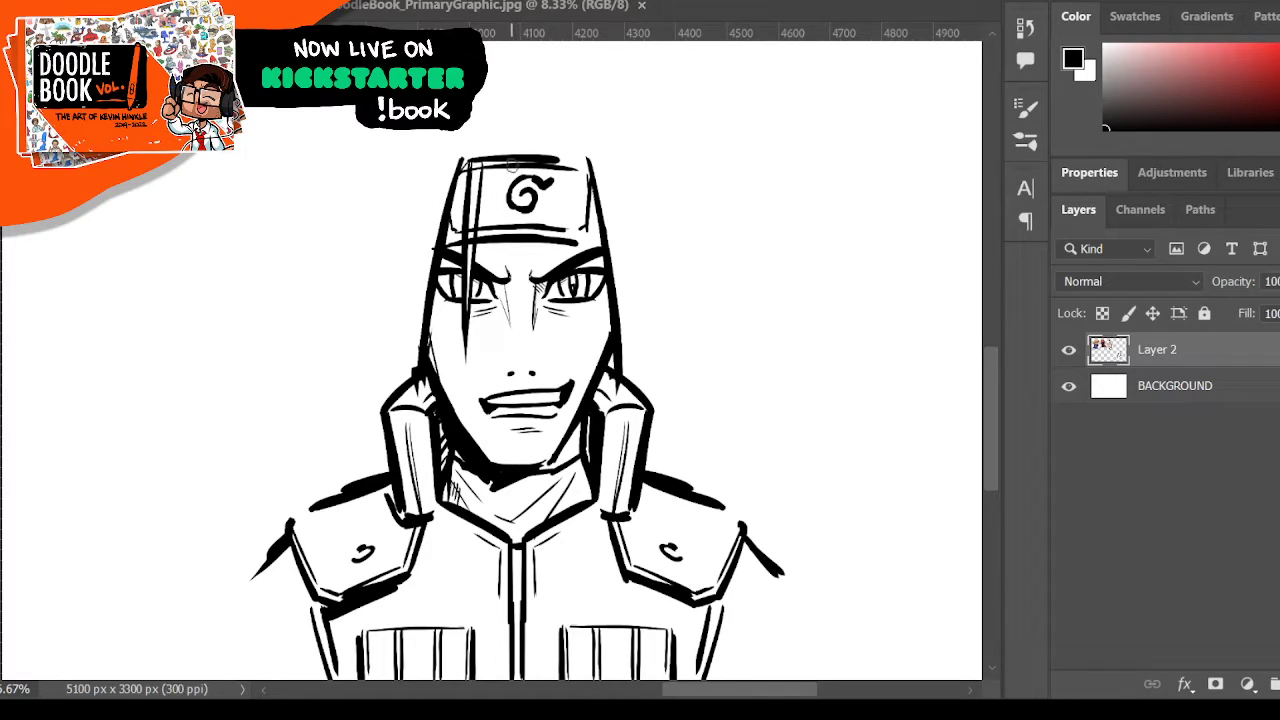
left_click_drag(508, 199, 509, 197)
key("ctrl+z")
- Lasso the headband emblem, nudge it slightly upward on the plate and clear the selection
key("l")
mouse_move(491, 193)
left_mouse_down()
mouse_move(510, 232)
mouse_move(541, 236)
mouse_move(570, 226)
mouse_move(578, 198)
mouse_move(542, 182)
mouse_move(511, 207)
mouse_move(516, 170)
mouse_move(549, 189)
left_mouse_up()
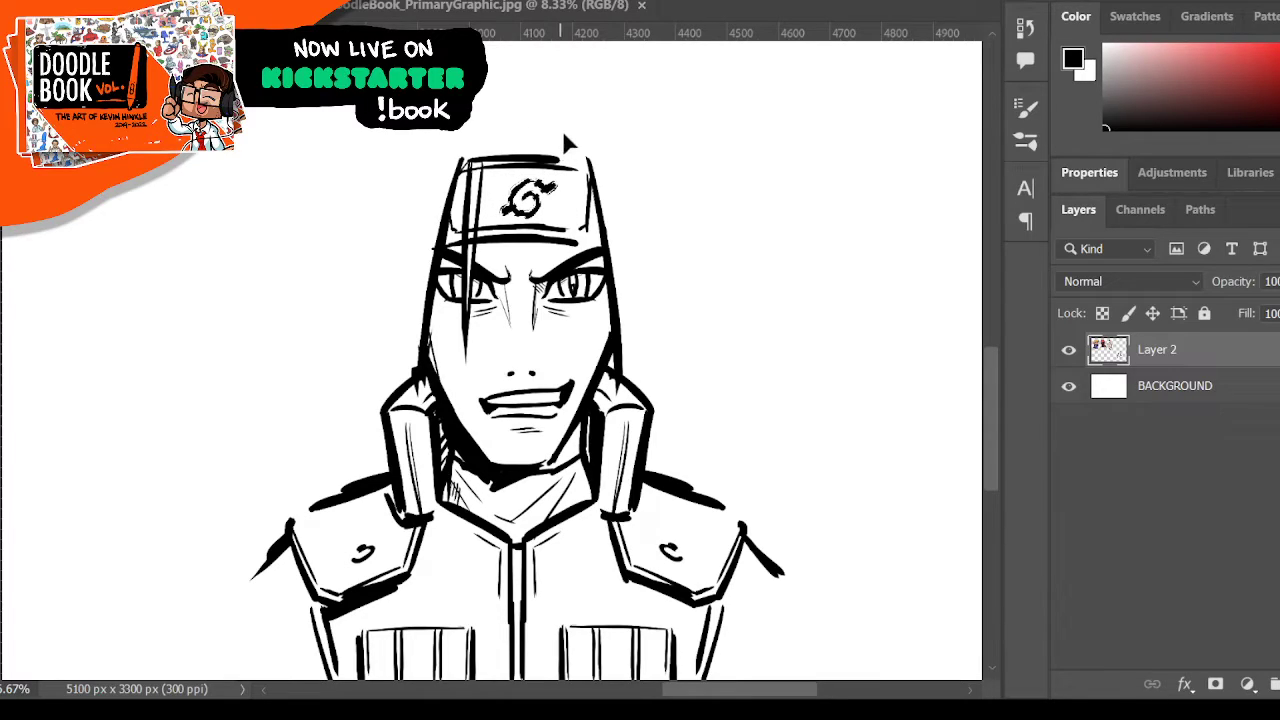
key("Up")
key("Up")
key("Up")
key("Up")
key("Up")
key("Up")
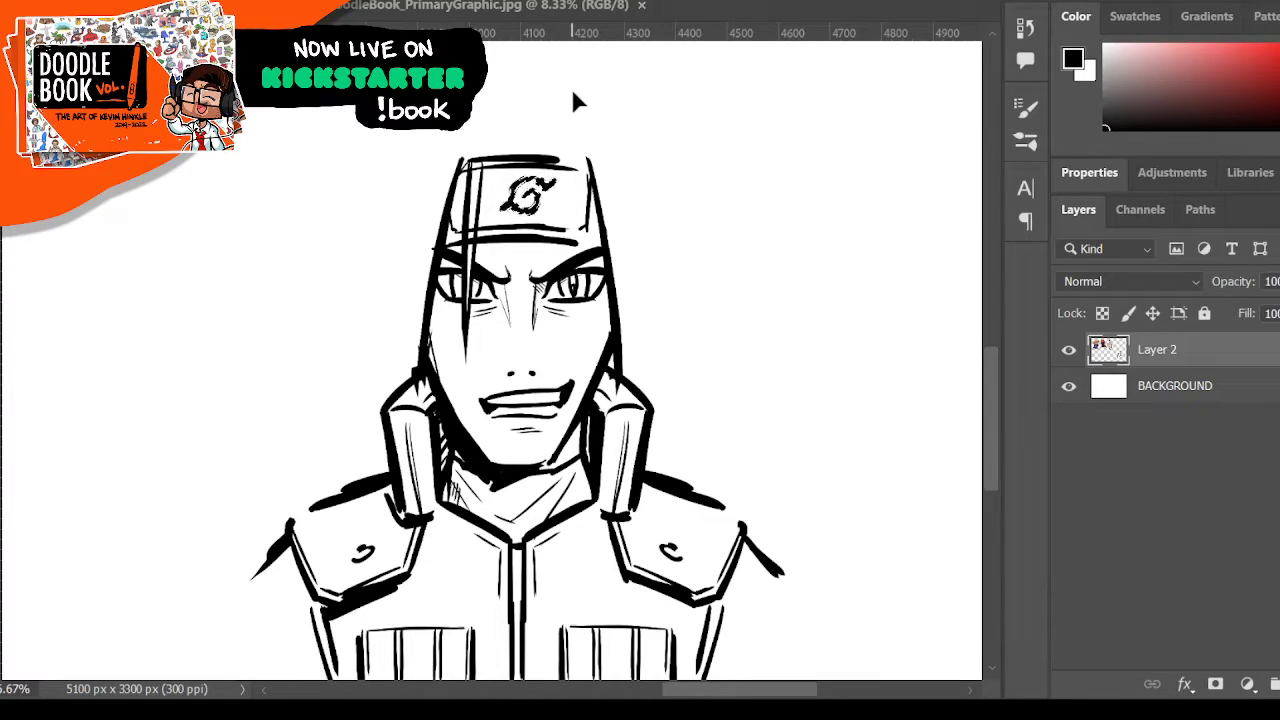
key("ctrl+d")
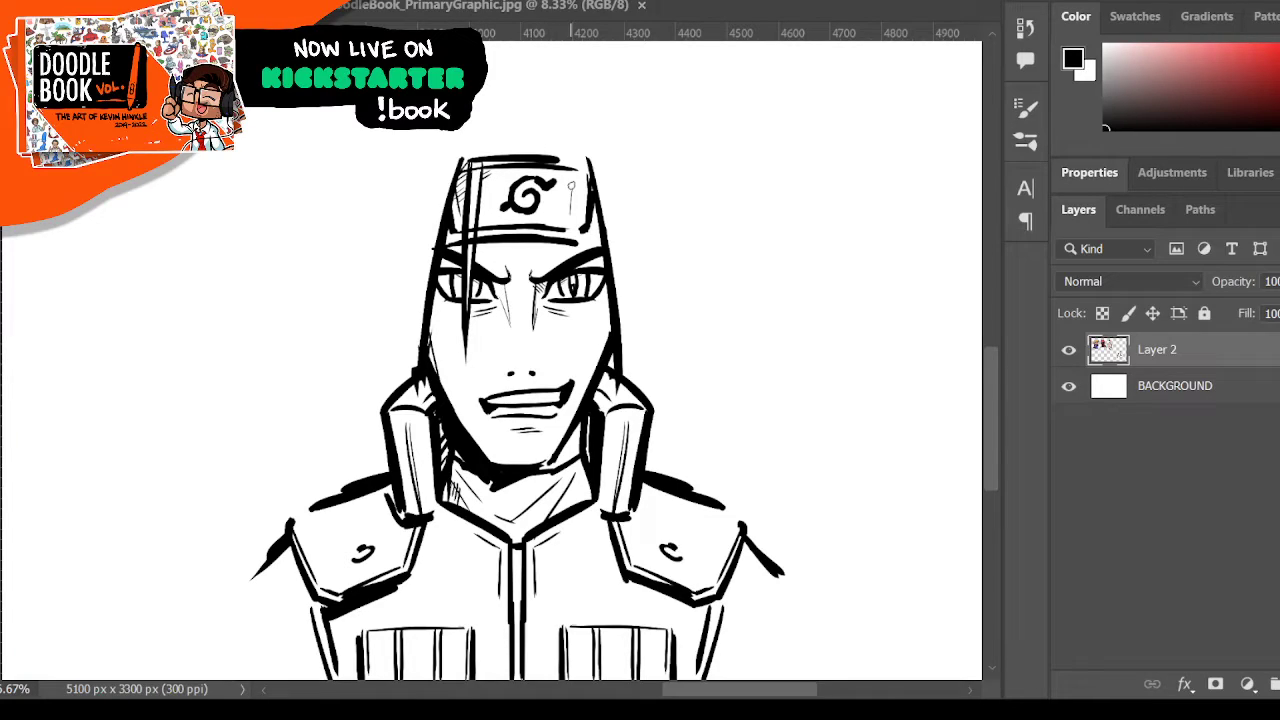
- Hatch the right side of the headband plate, complete the headband's lower edge and extend the right hair strand over the collar
mouse_move(570, 186)
left_mouse_down()
mouse_move(562, 220)
mouse_move(570, 208)
left_mouse_up()
mouse_move(600, 237)
left_mouse_down()
mouse_move(546, 240)
mouse_move(574, 240)
left_mouse_up()
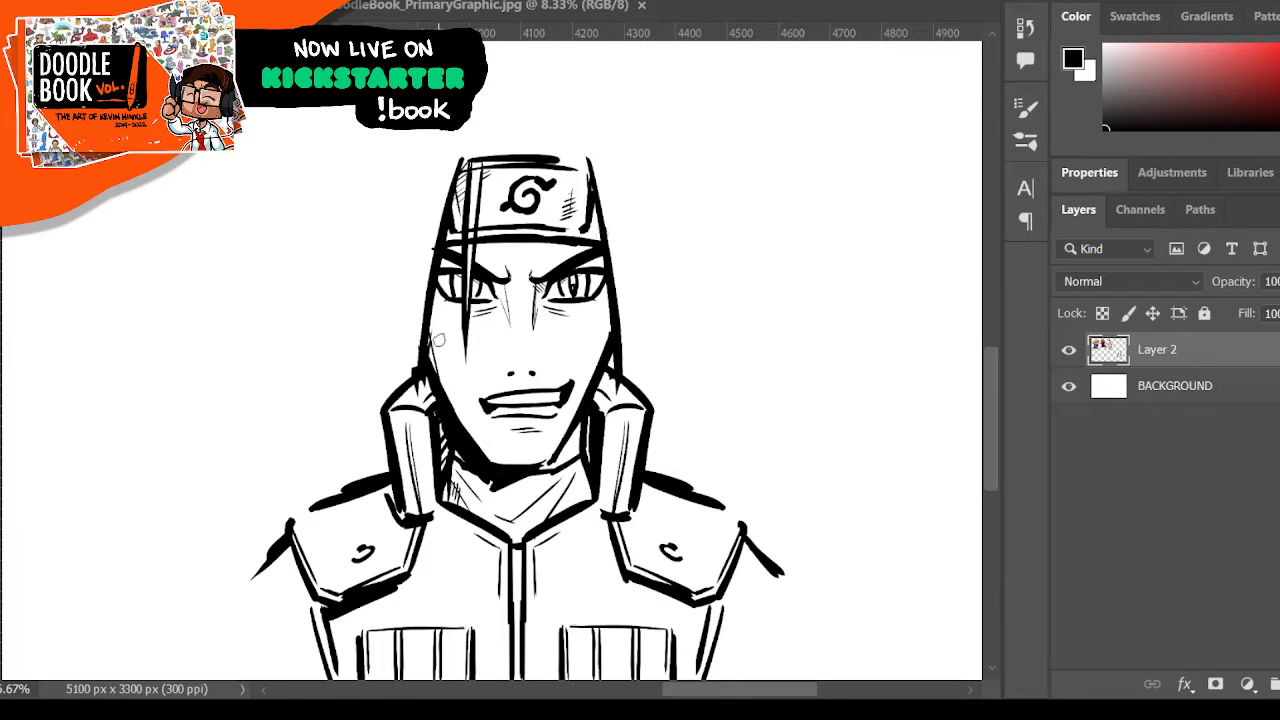
left_click_drag(612, 370, 606, 432)
- Toggle Layer 2's visibility to check the line art, and add a new empty layer above it
left_click(1068, 350)
left_click(1068, 350)
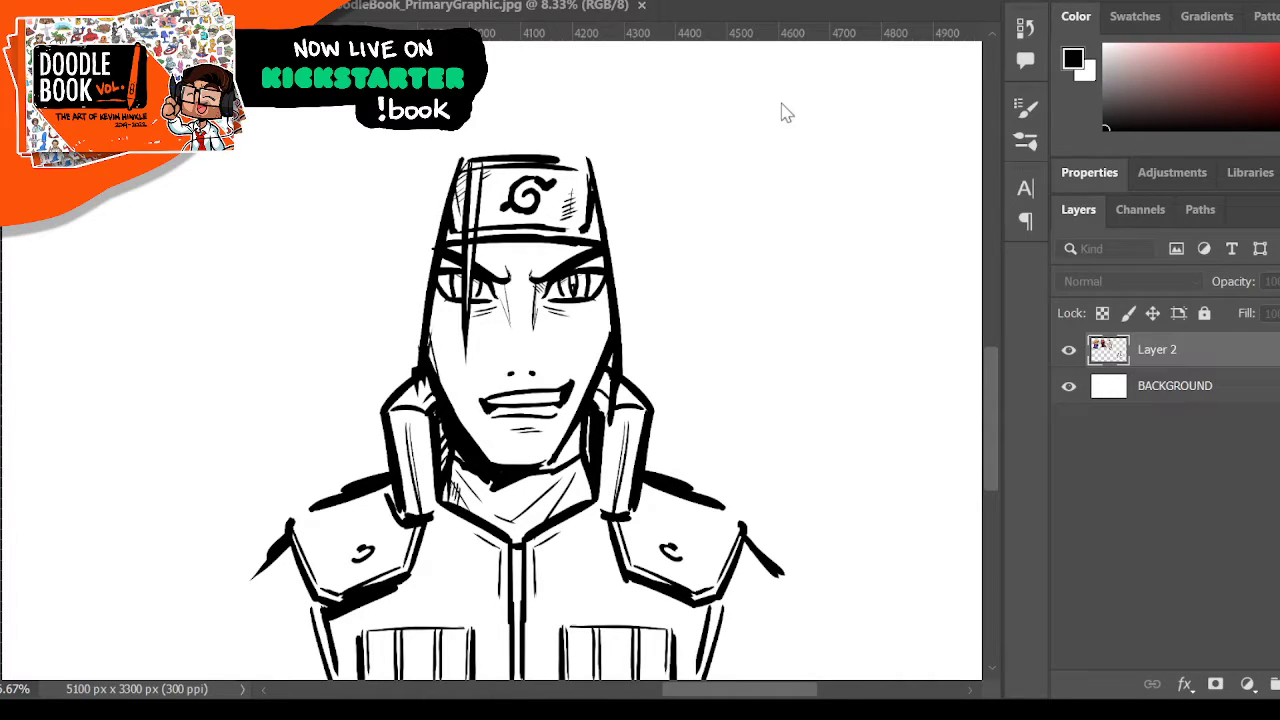
key("ctrl+shift+alt+n")
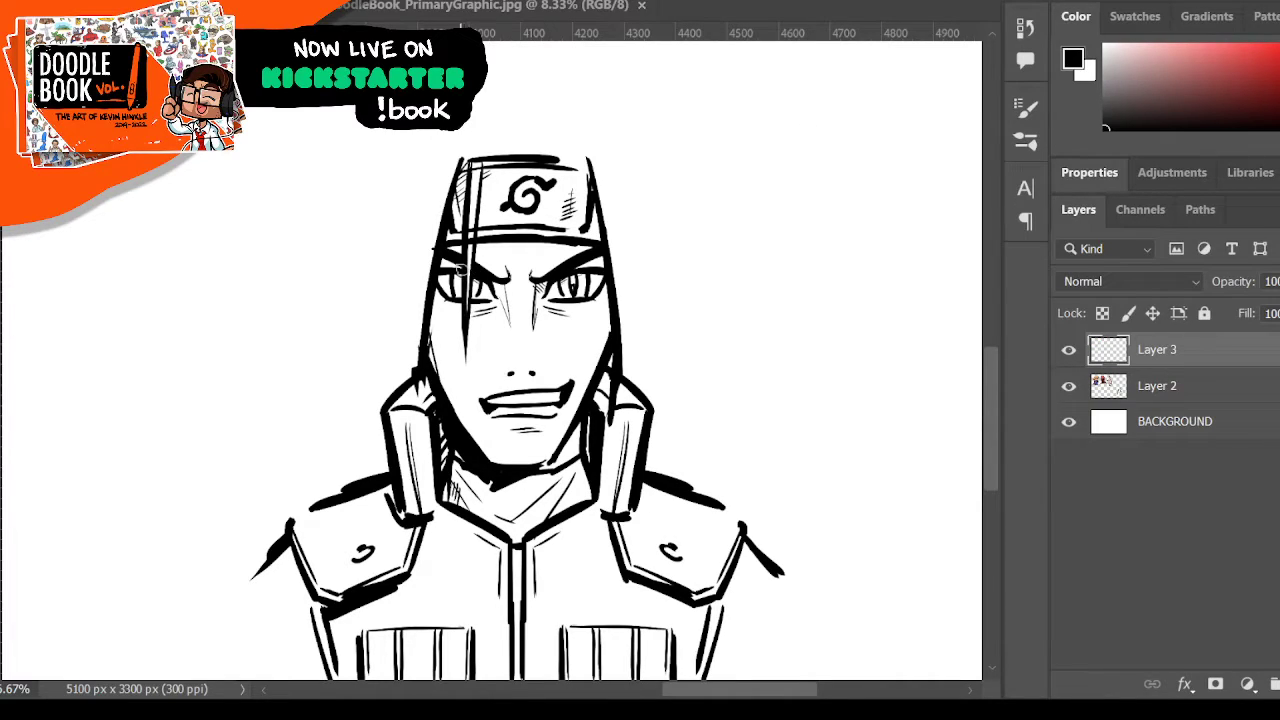
- Ink the crown of the hair and its long left contour, thickening the strands down to the collar on Layer 3
mouse_move(542, 54)
left_mouse_down()
mouse_move(488, 62)
mouse_move(570, 62)
left_mouse_up()
left_click_drag(412, 130, 398, 290)
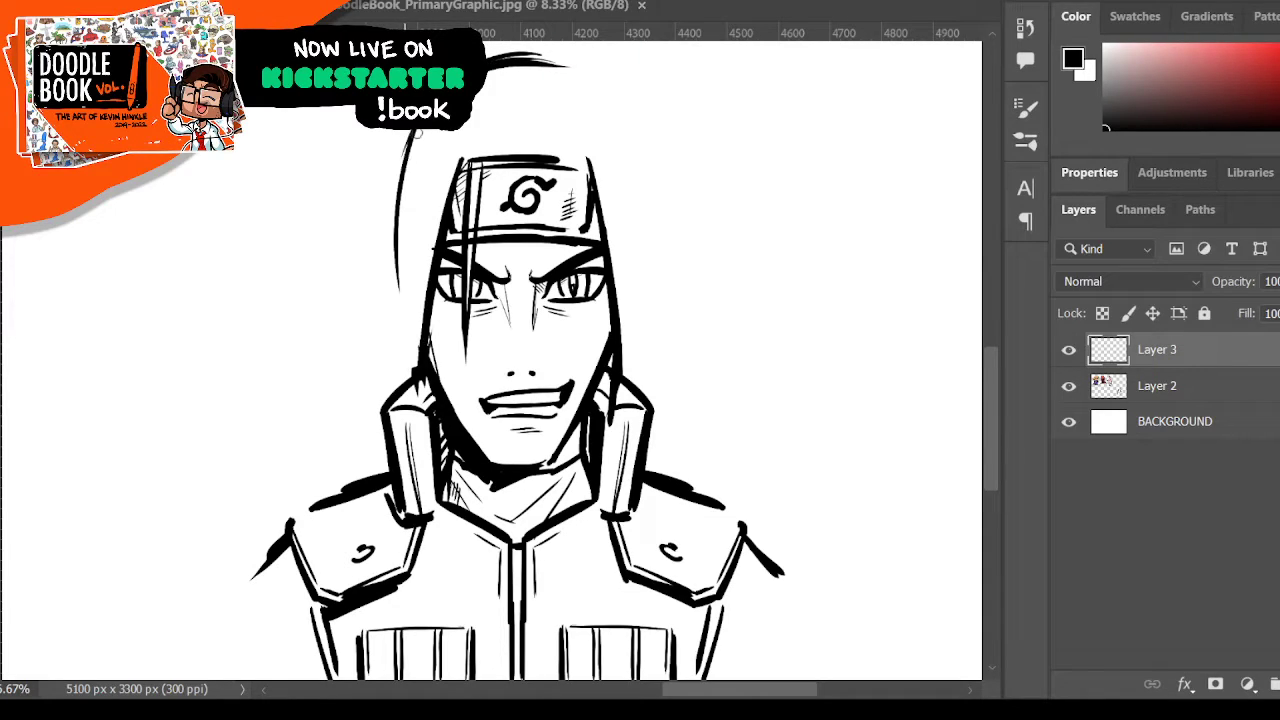
left_click_drag(416, 132, 396, 306)
left_click_drag(395, 210, 411, 386)
left_click_drag(397, 300, 412, 392)
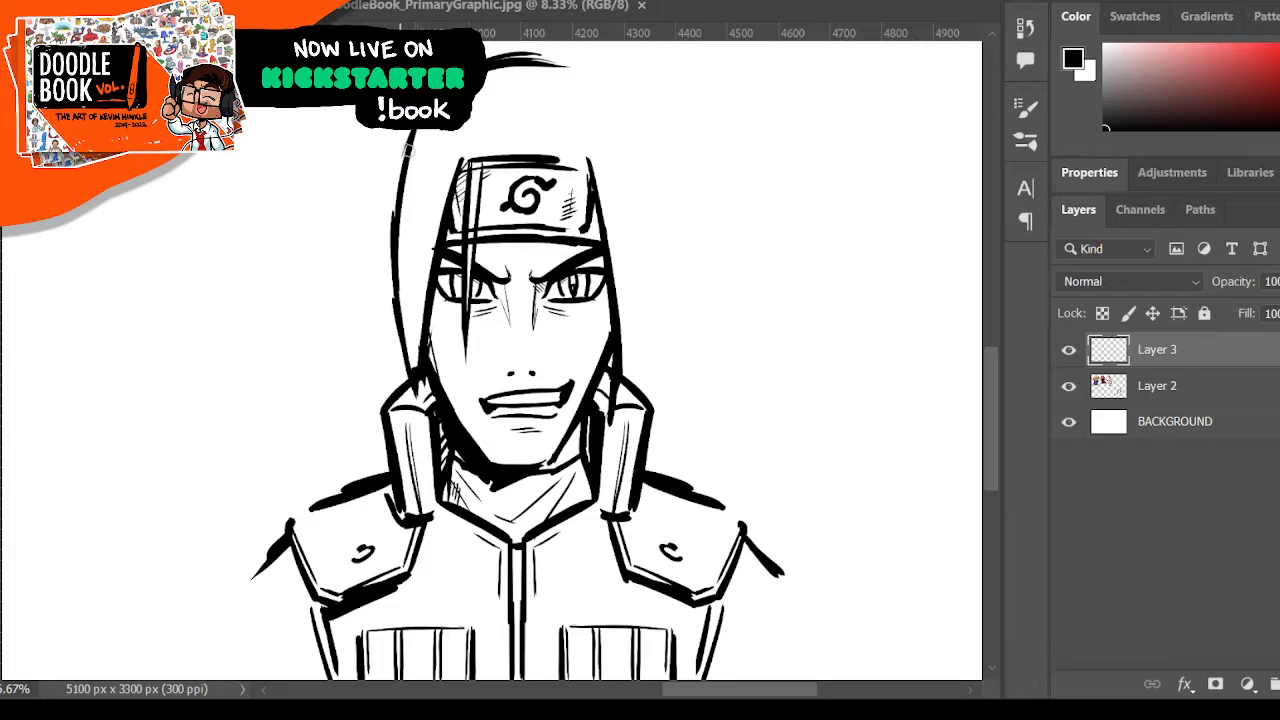
left_click_drag(408, 148, 402, 357)
left_click_drag(385, 240, 410, 397)
left_click_drag(385, 310, 420, 440)
left_click_drag(424, 365, 428, 428)
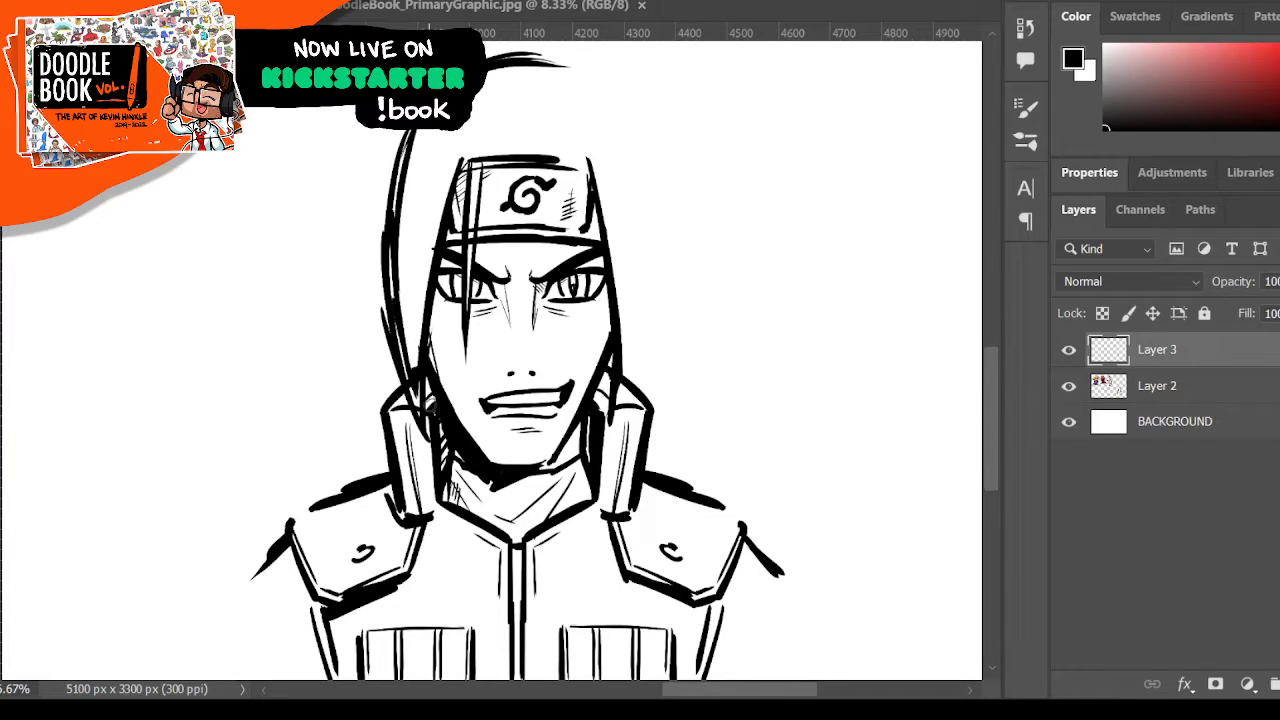
- Add pointed hair tips over the right side of the collar and thicken the outer left hair contour
left_click_drag(606, 398, 622, 450)
left_click_drag(642, 358, 631, 388)
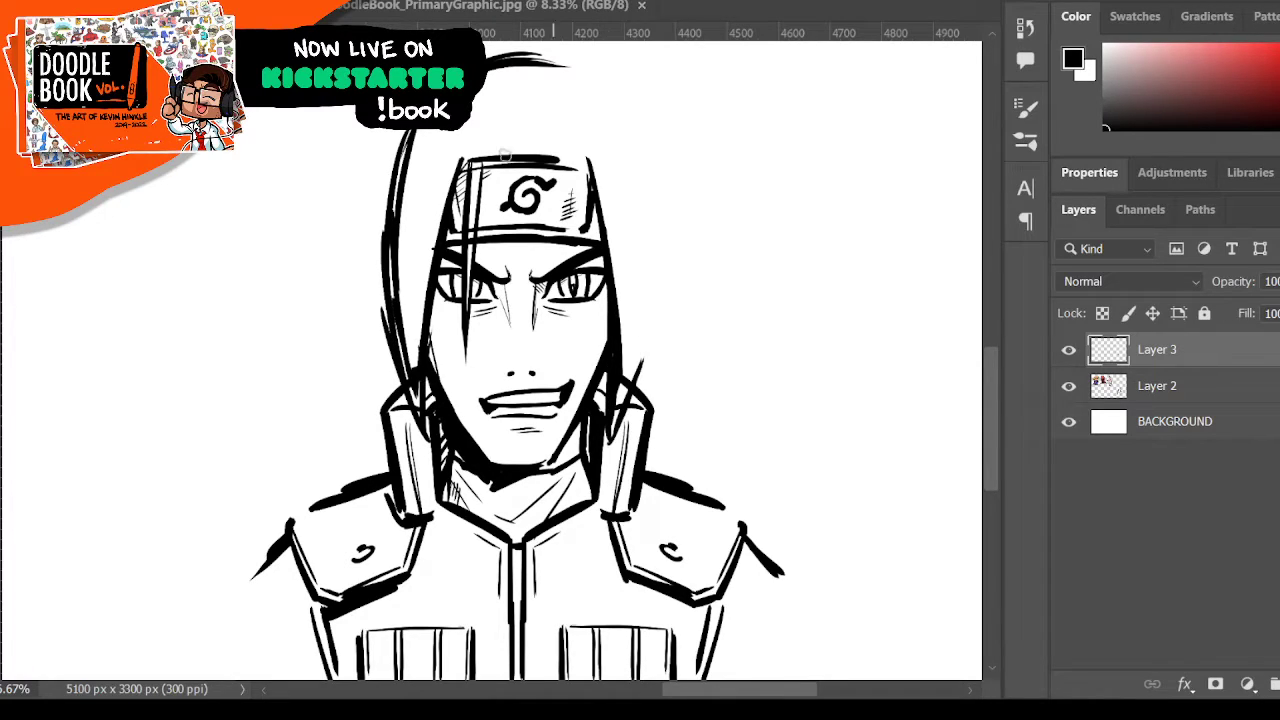
left_click_drag(388, 252, 384, 312)
left_click_drag(404, 134, 378, 250)
- Outline the top and right side of the hair in a long curve to the collar, and thicken that contour
mouse_move(488, 62)
left_mouse_down()
mouse_move(578, 68)
mouse_move(648, 170)
mouse_move(655, 317)
left_mouse_up()
left_click_drag(658, 228, 645, 350)
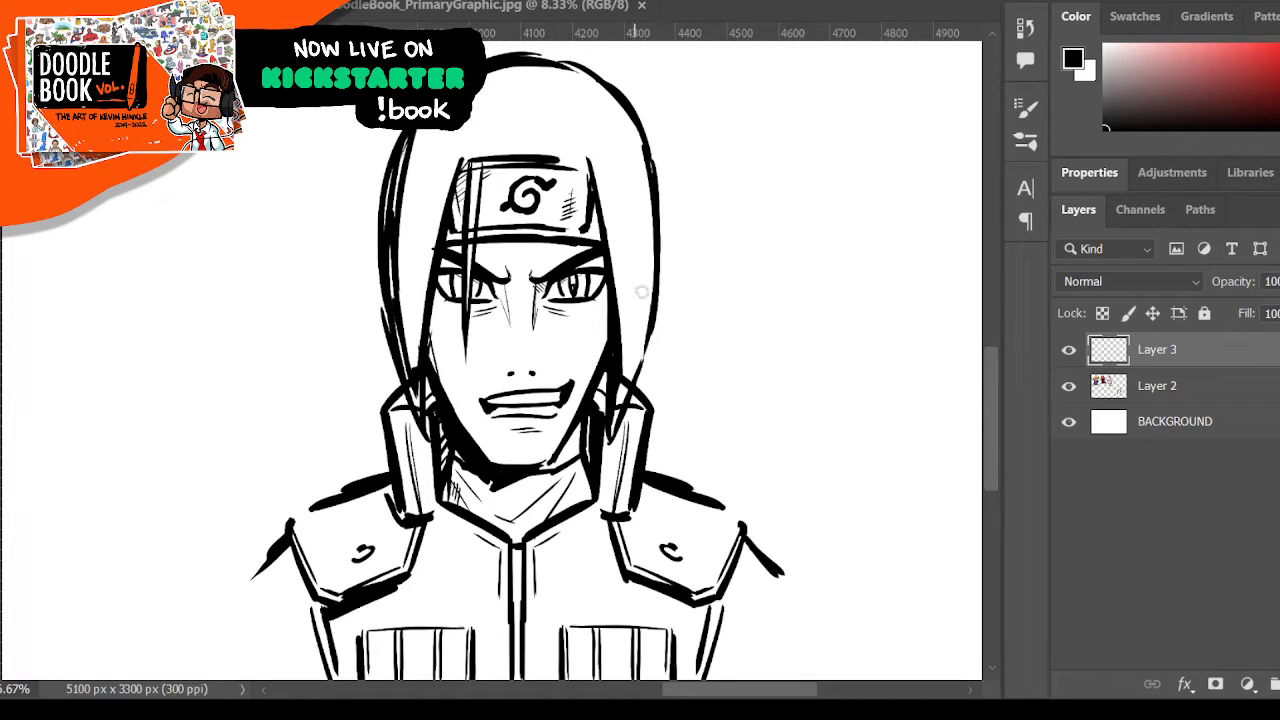
left_click_drag(656, 168, 641, 356)
left_click_drag(661, 262, 632, 386)
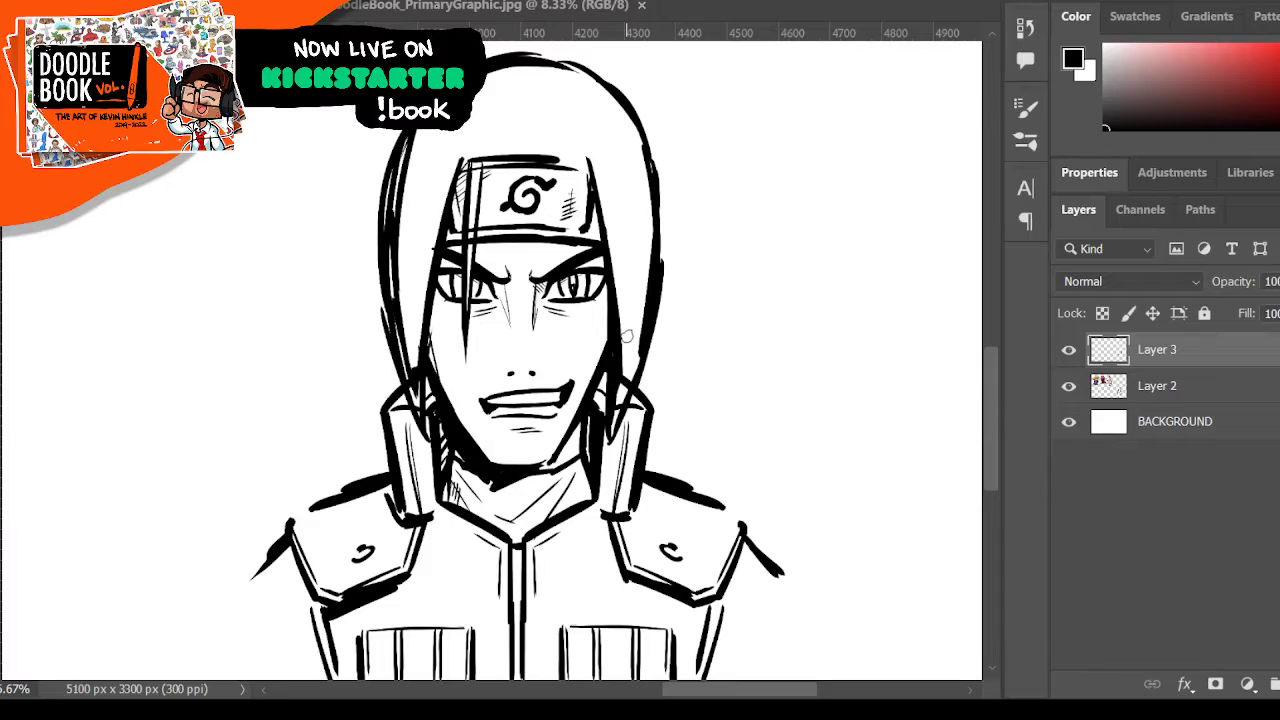
left_click_drag(656, 170, 657, 272)
left_click_drag(590, 88, 655, 182)
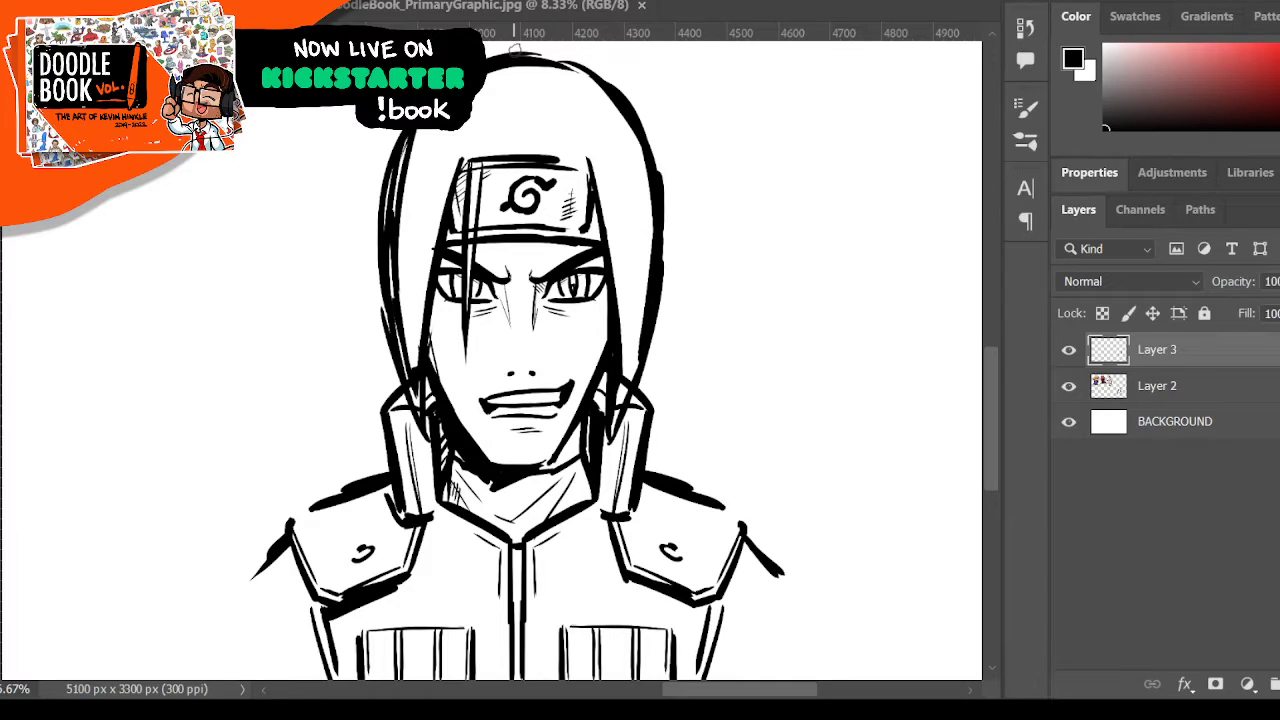
- Erase the doubled inner line along the left hair contour and merge Layer 3 down into Layer 2
mouse_move(414, 140)
left_mouse_down()
mouse_move(396, 236)
mouse_move(409, 362)
mouse_move(394, 300)
left_mouse_up()
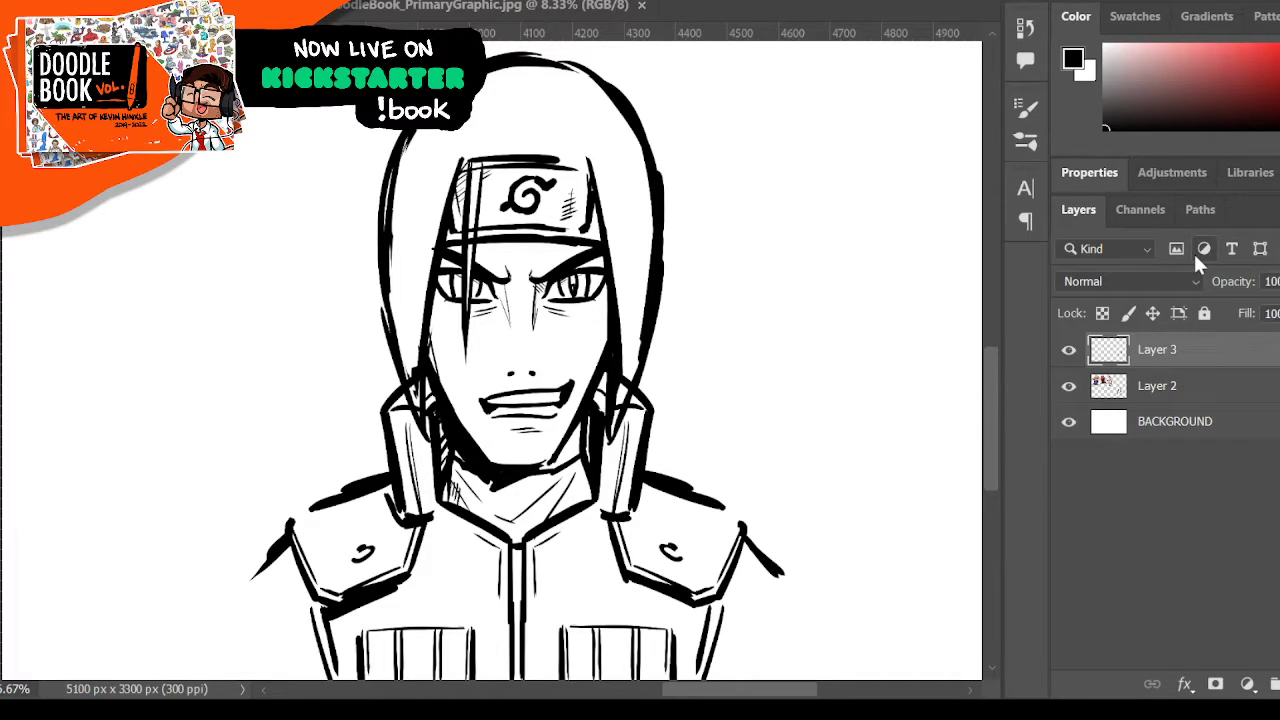
key("ctrl+e")
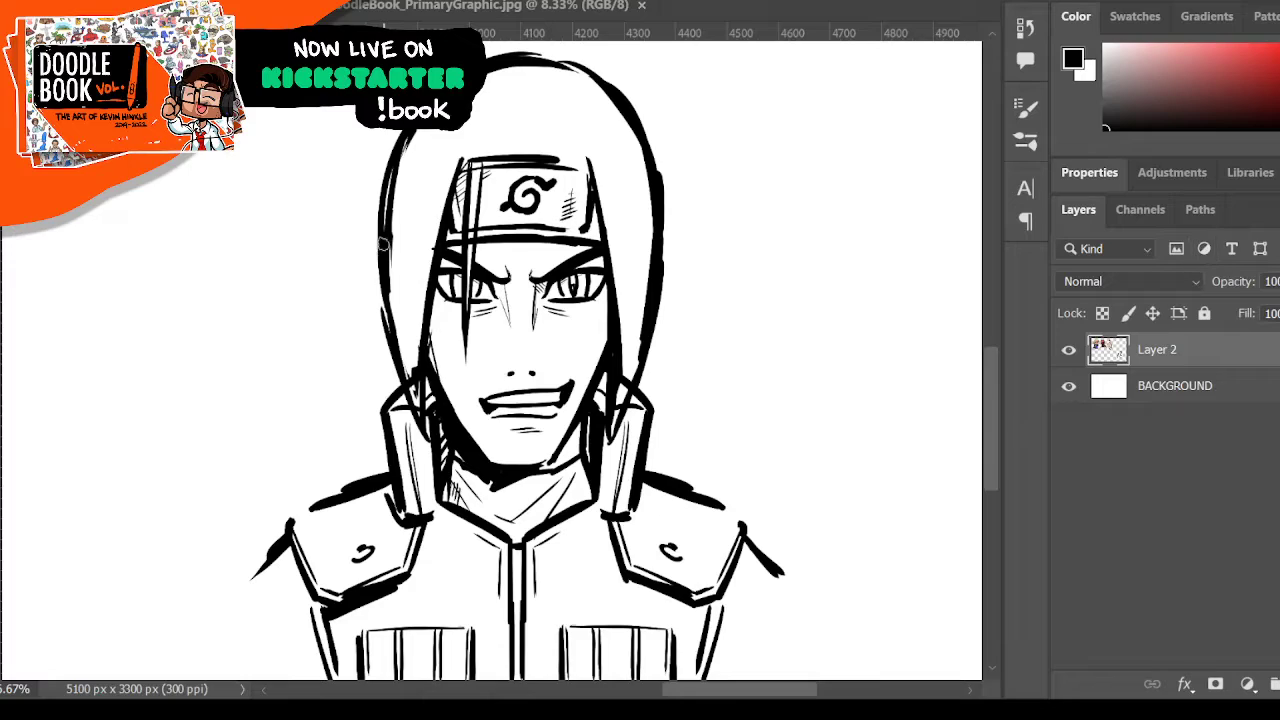
- Fill the hair around the face and headband solid black, leaving a thin white highlight along the outer contour
mouse_move(386, 282)
left_mouse_down()
mouse_move(391, 334)
mouse_move(414, 370)
mouse_move(423, 287)
left_mouse_up()
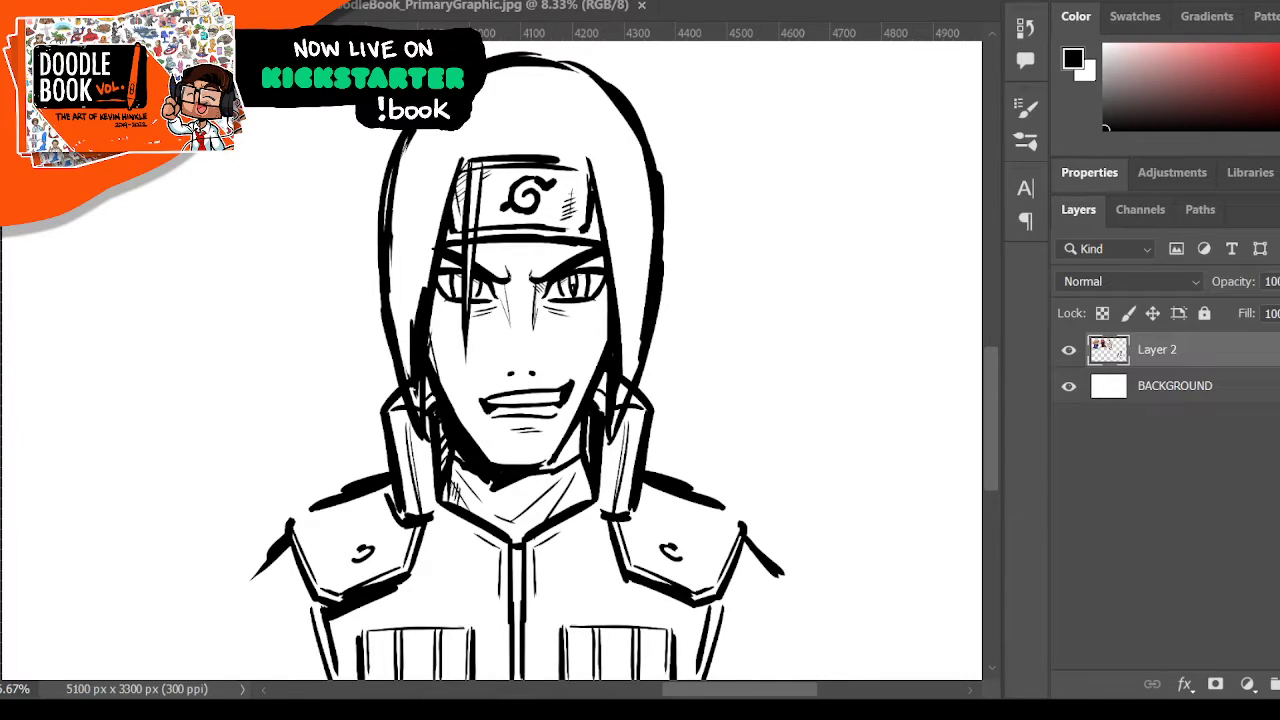
mouse_move(398, 272)
left_mouse_down()
mouse_move(400, 236)
mouse_move(402, 310)
mouse_move(412, 205)
mouse_move(423, 276)
mouse_move(452, 145)
mouse_move(431, 220)
mouse_move(413, 205)
mouse_move(419, 178)
mouse_move(483, 123)
mouse_move(522, 158)
left_mouse_up()
left_click(612, 178)
mouse_move(618, 207)
left_mouse_down()
mouse_move(612, 262)
mouse_move(636, 354)
mouse_move(628, 167)
mouse_move(624, 396)
left_mouse_up()
mouse_move(542, 133)
left_mouse_down()
mouse_move(448, 158)
mouse_move(565, 129)
mouse_move(544, 115)
mouse_move(512, 135)
mouse_move(572, 138)
mouse_move(543, 101)
mouse_move(490, 95)
mouse_move(514, 80)
mouse_move(592, 102)
mouse_move(592, 130)
mouse_move(532, 140)
mouse_move(570, 148)
mouse_move(512, 140)
mouse_move(594, 153)
mouse_move(544, 95)
mouse_move(572, 85)
mouse_move(614, 128)
mouse_move(553, 117)
mouse_move(586, 75)
left_mouse_up()
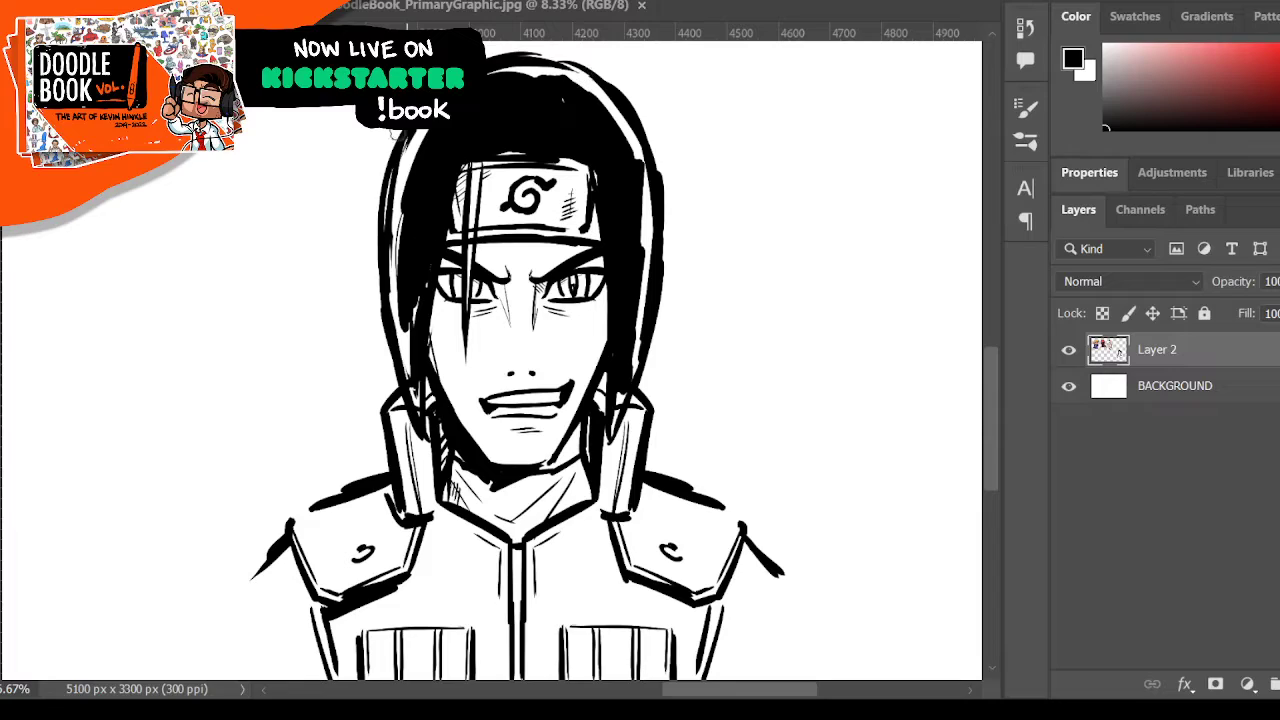
mouse_move(403, 200)
left_mouse_down()
mouse_move(403, 330)
mouse_move(406, 300)
mouse_move(414, 322)
mouse_move(469, 280)
mouse_move(482, 148)
left_mouse_up()
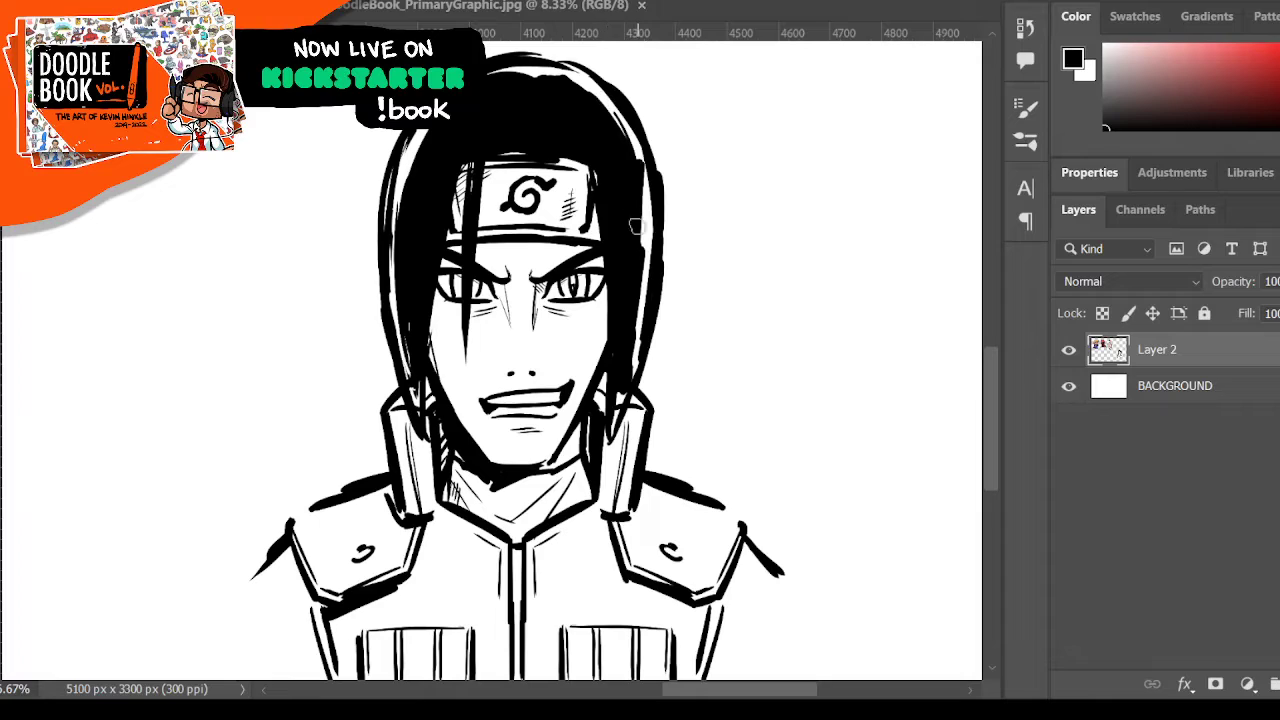
left_click_drag(642, 199, 628, 286)
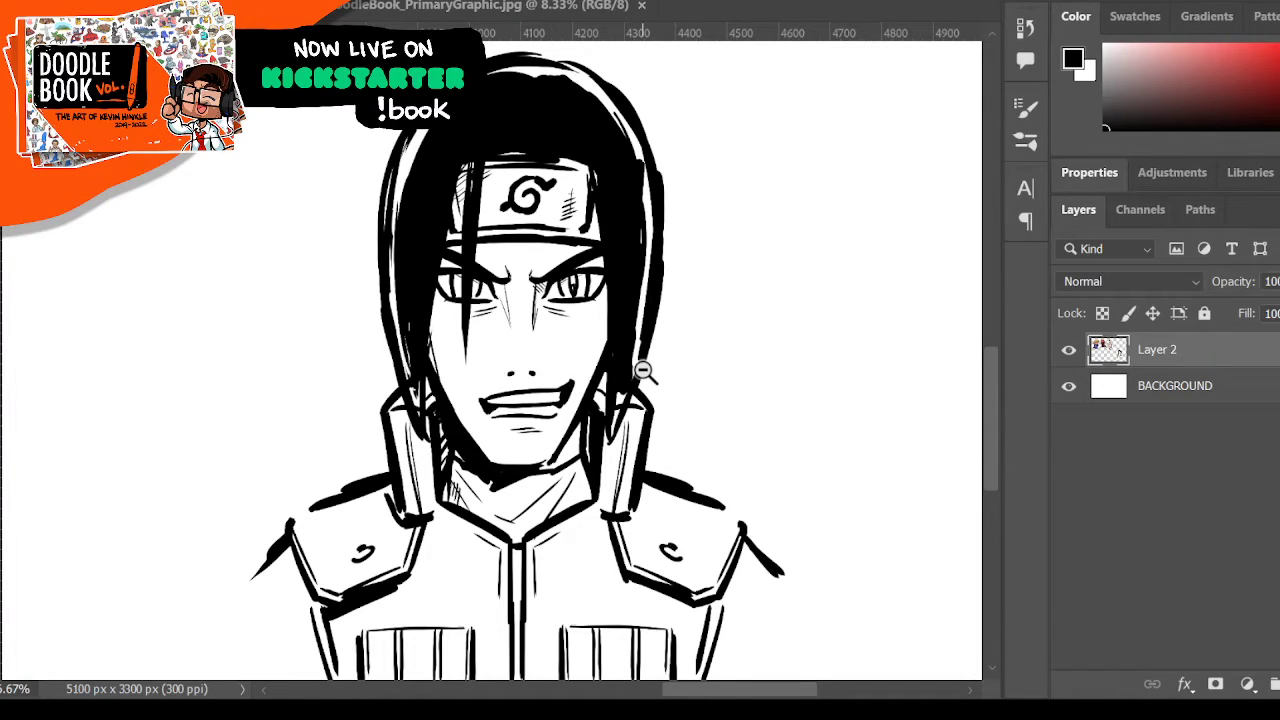
- Thicken both side edges of the vest and ink the outlines of the two sleeves below the shoulder pads
key("ctrl+minus")
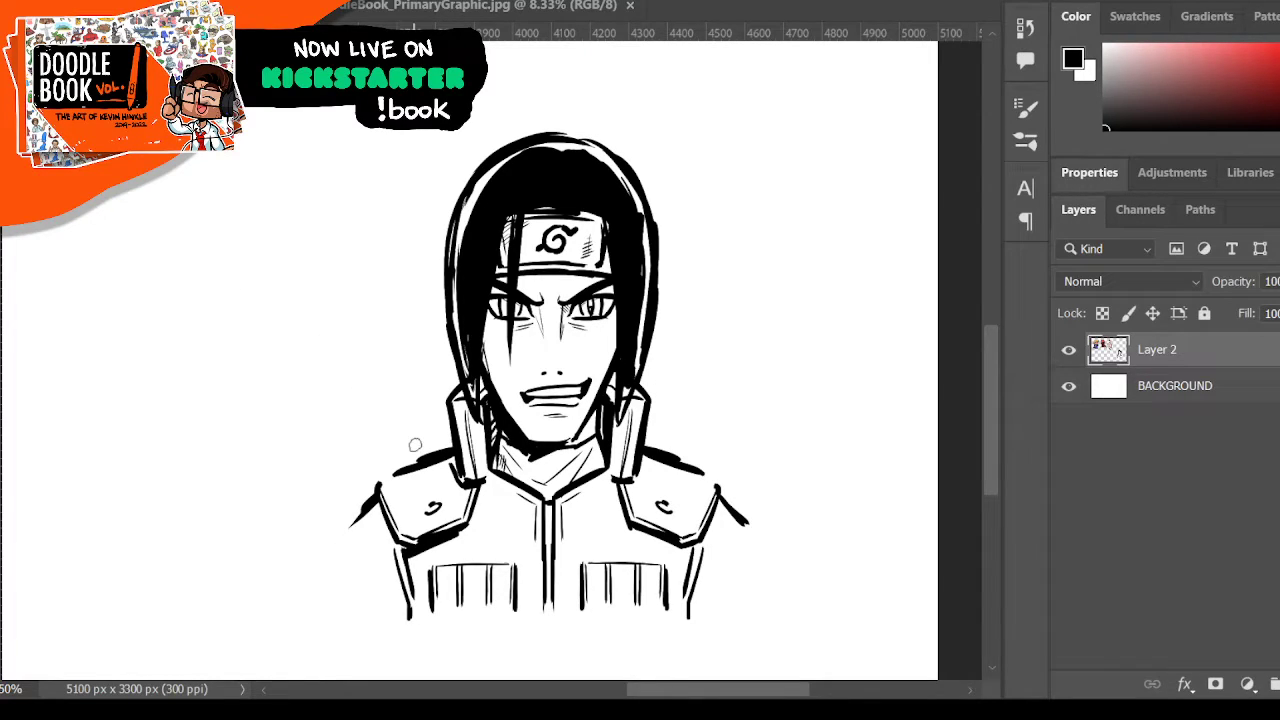
left_click_drag(710, 543, 692, 612)
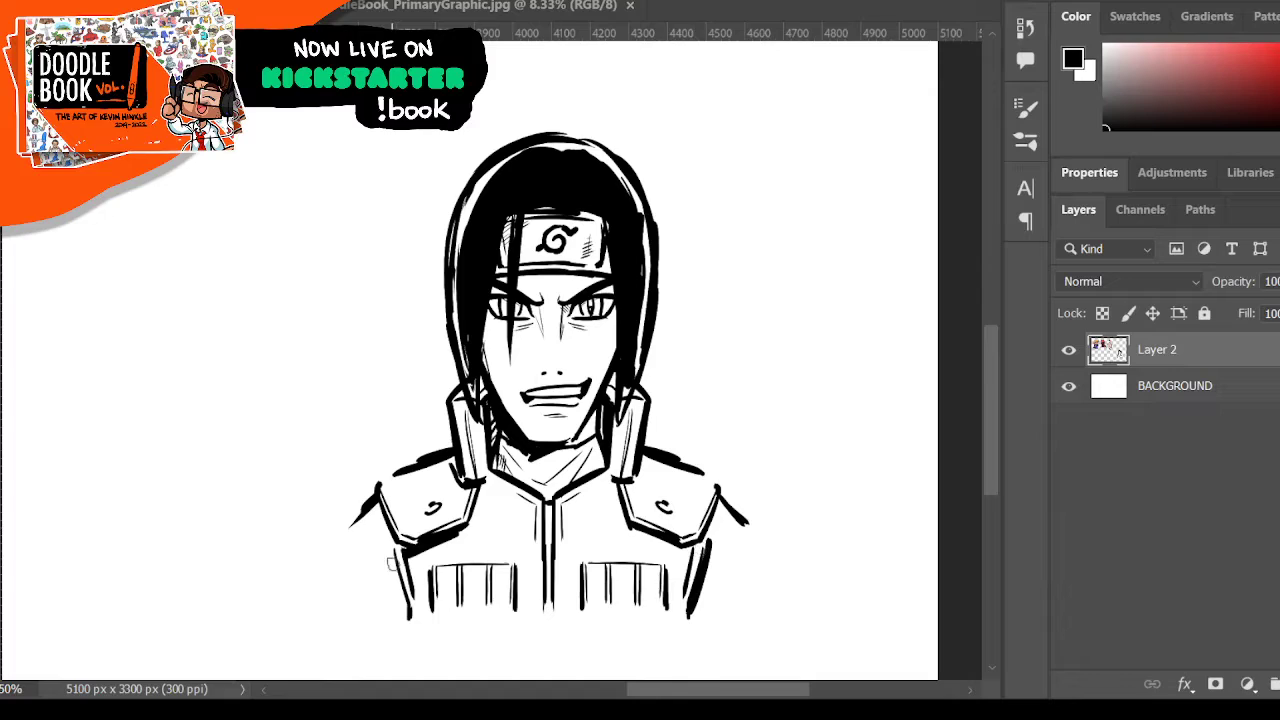
left_click_drag(392, 550, 408, 612)
left_click_drag(716, 486, 772, 532)
left_click_drag(778, 570, 772, 540)
mouse_move(380, 492)
left_mouse_down()
mouse_move(330, 551)
mouse_move(350, 590)
left_mouse_up()
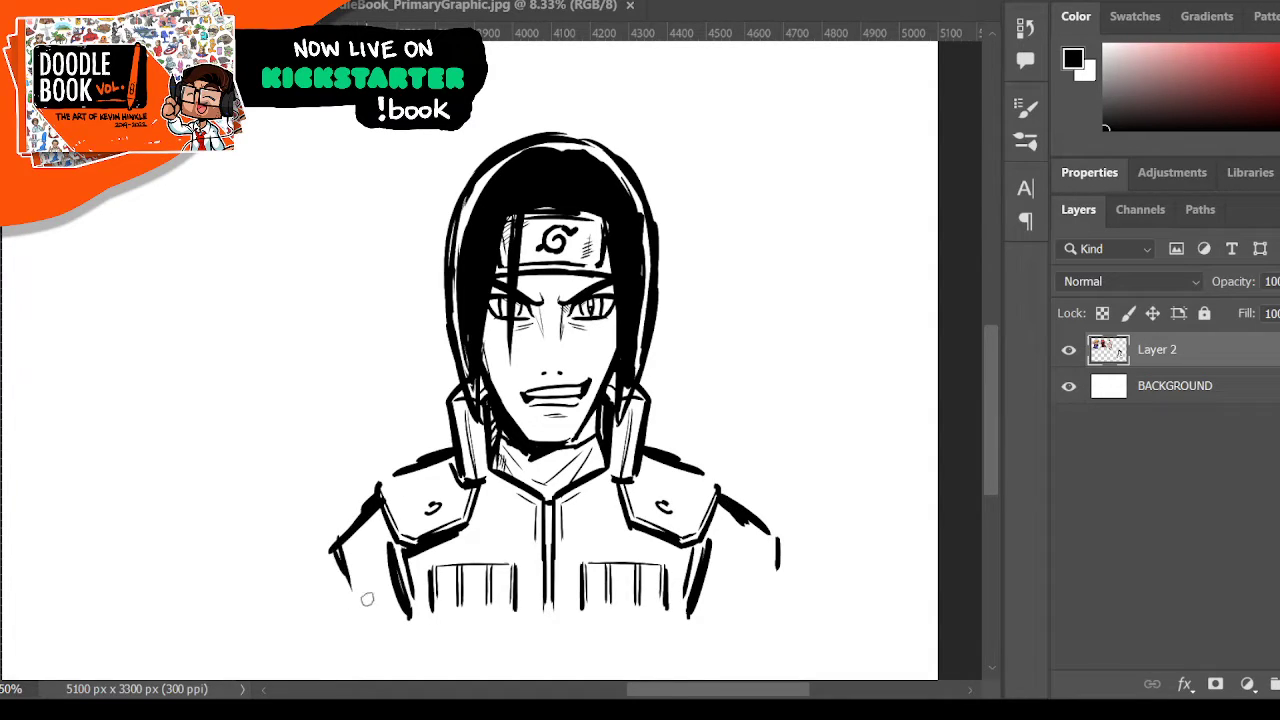
left_click_drag(774, 542, 756, 600)
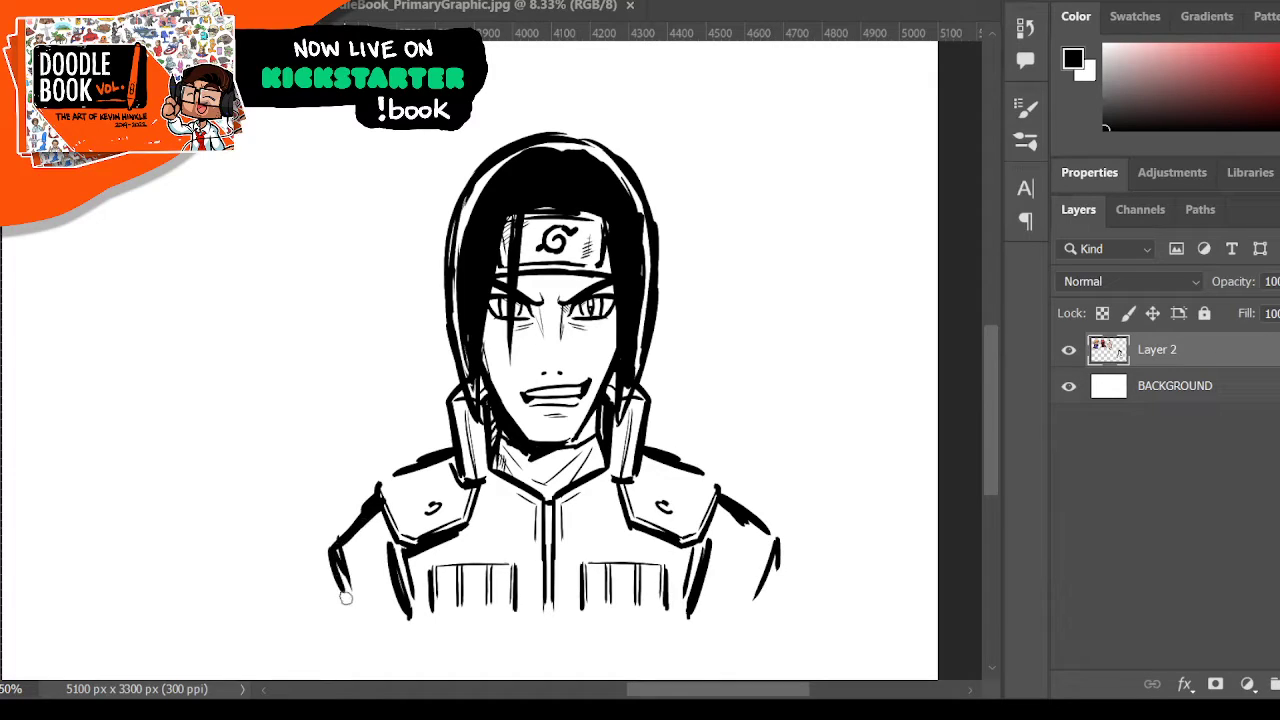
- Fill the shadows between sleeves and vest with black, and thicken the left shoulder and collar lines
mouse_move(372, 516)
left_mouse_down()
mouse_move(394, 598)
mouse_move(392, 576)
left_mouse_up()
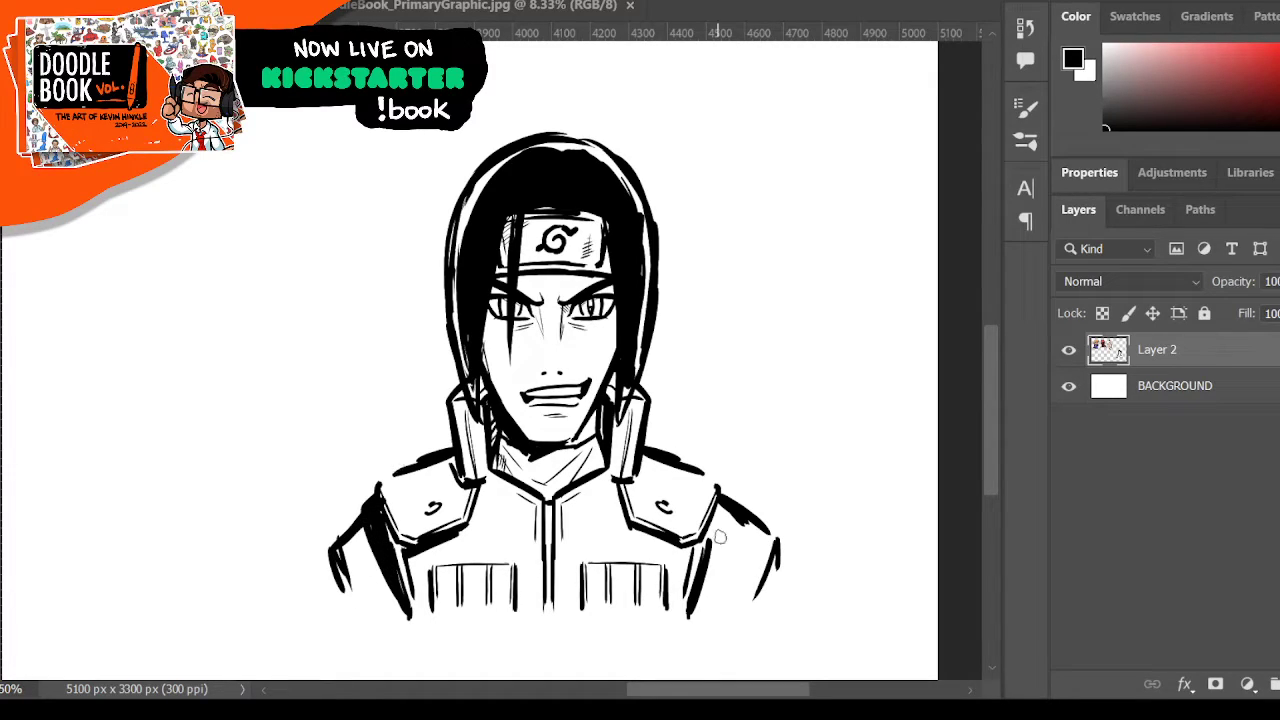
mouse_move(722, 512)
left_mouse_down()
mouse_move(706, 594)
mouse_move(722, 566)
left_mouse_up()
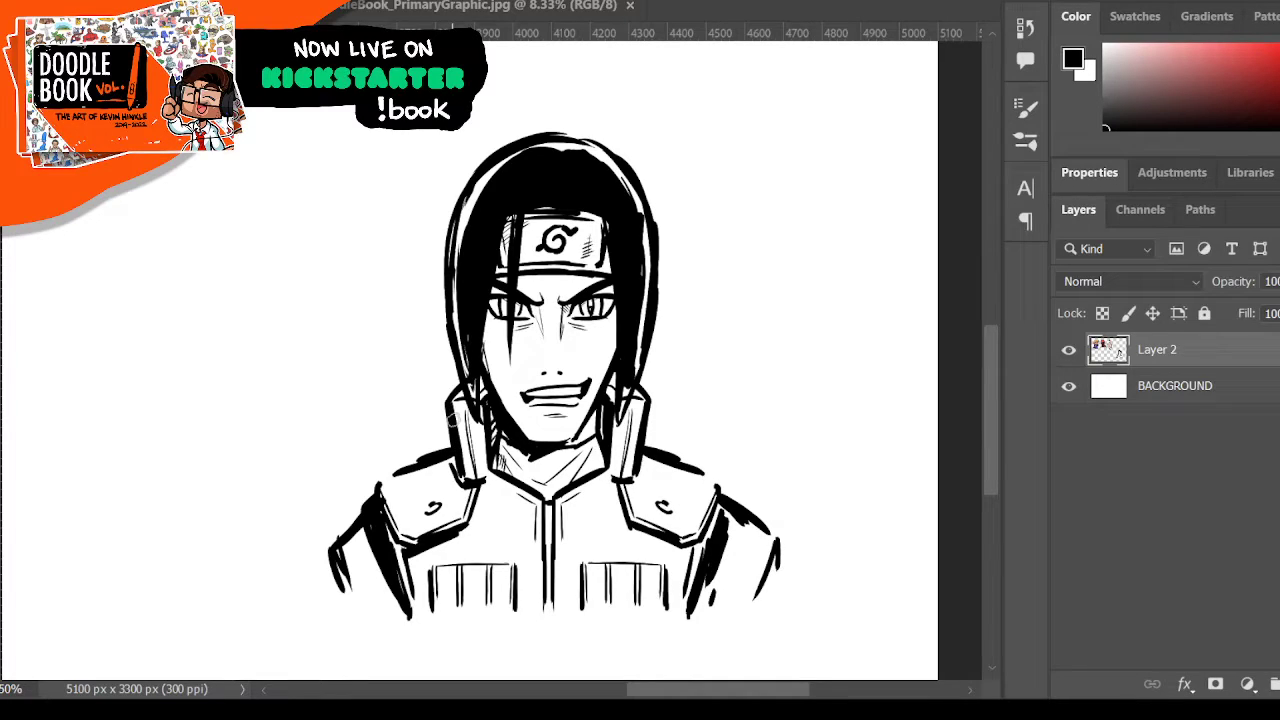
left_click_drag(388, 478, 445, 453)
left_click_drag(460, 383, 450, 416)
- Add a new layer, move it beneath Layer 2, and choose a muted green as the brush color
key("ctrl+shift+alt+n")
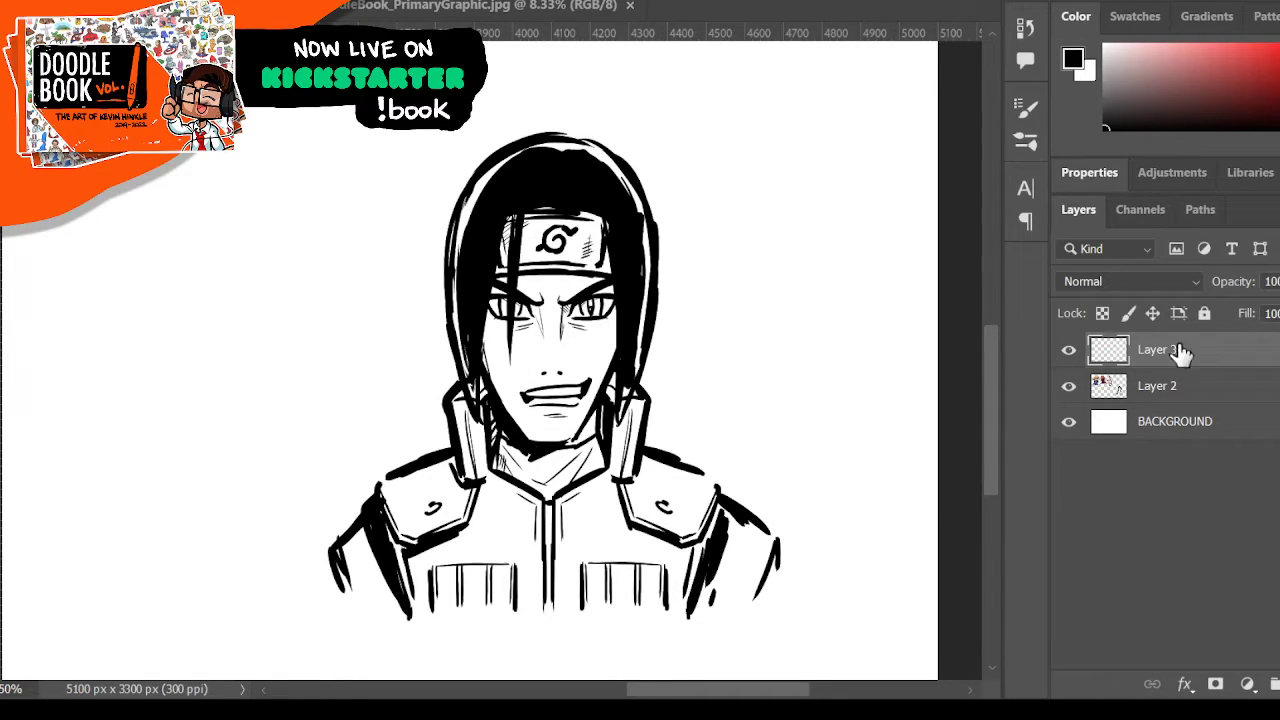
left_click_drag(1181, 351, 1181, 393)
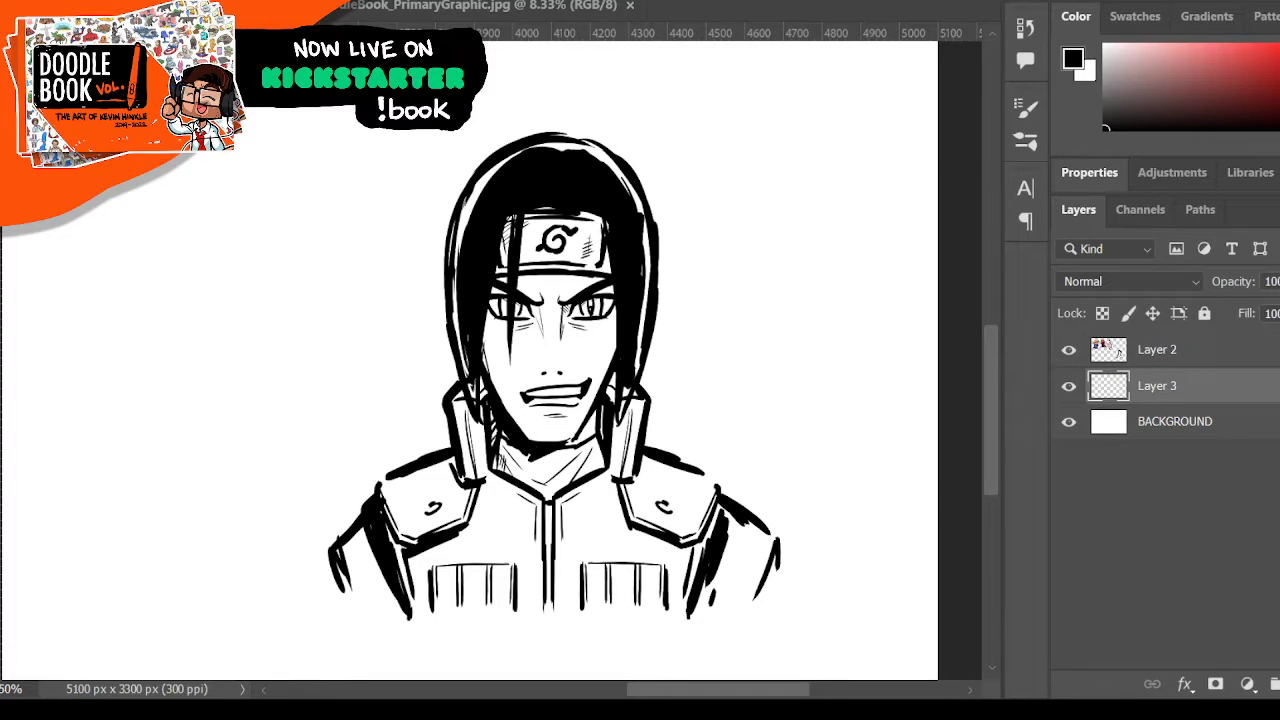
key("i")
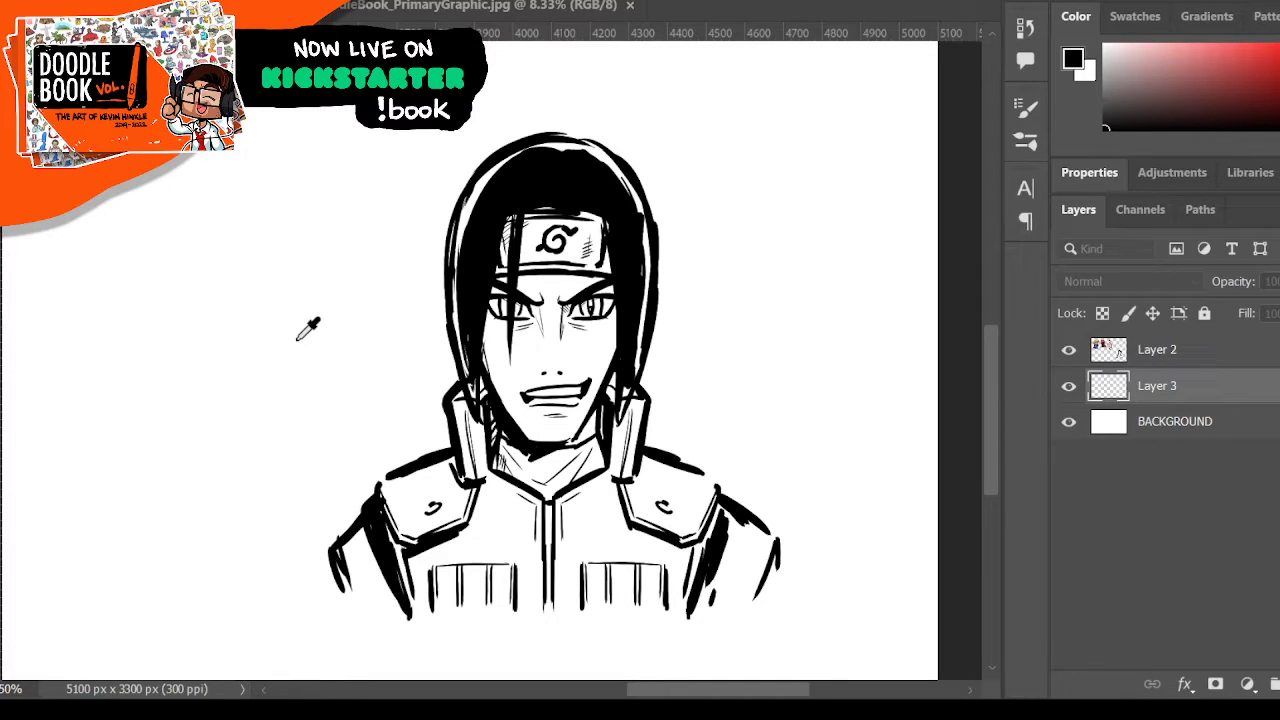
key("b")
left_click(1094, 200)
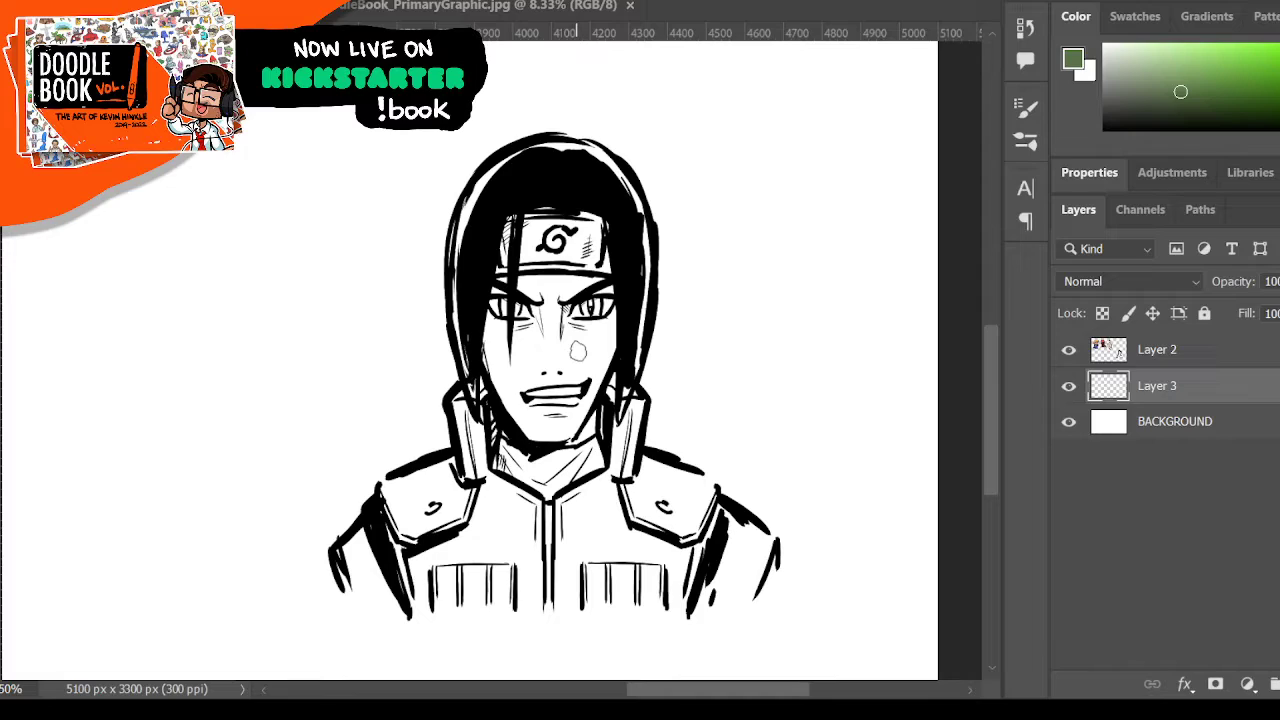
- Paint the ninja's vest, shoulder pads and both collar flaps with flat muted green on Layer 3
mouse_move(395, 525)
left_mouse_down()
mouse_move(420, 600)
mouse_move(440, 510)
mouse_move(476, 524)
left_mouse_up()
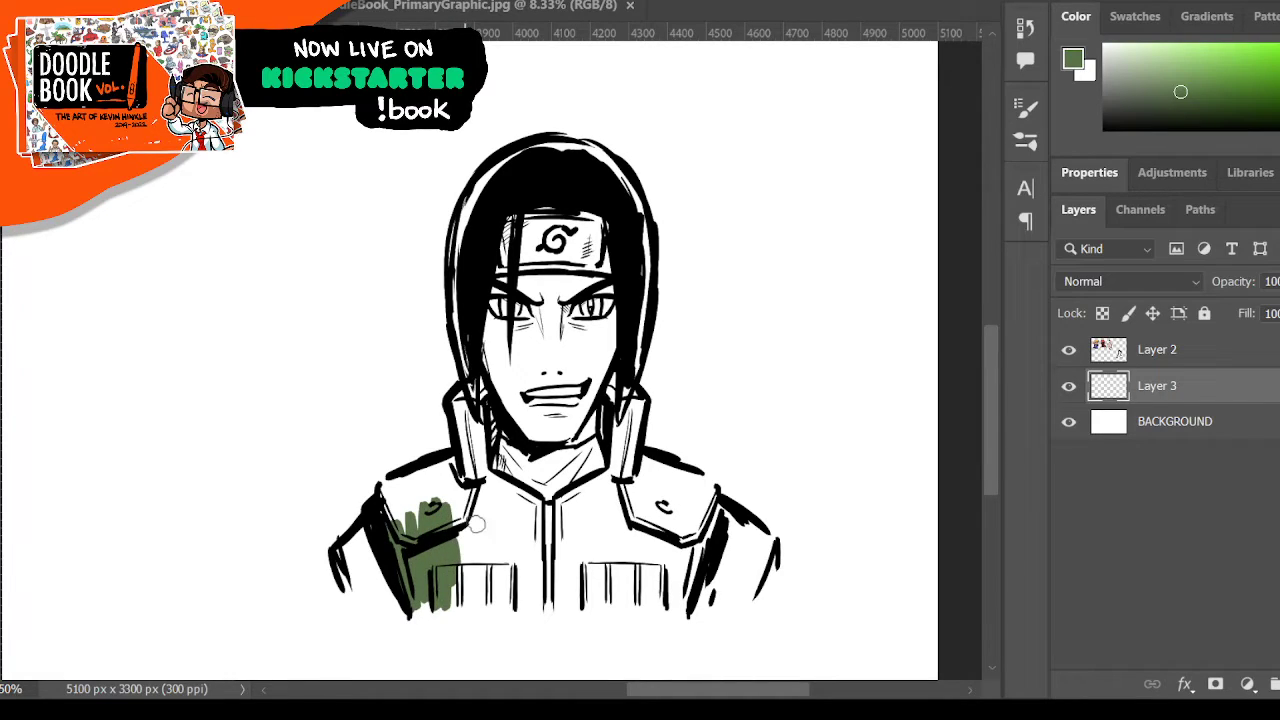
mouse_move(408, 598)
left_mouse_down()
mouse_move(550, 623)
mouse_move(511, 627)
mouse_move(608, 608)
mouse_move(605, 629)
mouse_move(621, 630)
mouse_move(714, 590)
left_mouse_up()
mouse_move(405, 490)
left_mouse_down()
mouse_move(384, 515)
mouse_move(472, 462)
mouse_move(502, 468)
mouse_move(480, 525)
mouse_move(550, 495)
mouse_move(565, 530)
mouse_move(465, 543)
left_mouse_up()
mouse_move(497, 598)
left_mouse_down()
mouse_move(552, 574)
mouse_move(577, 606)
left_mouse_up()
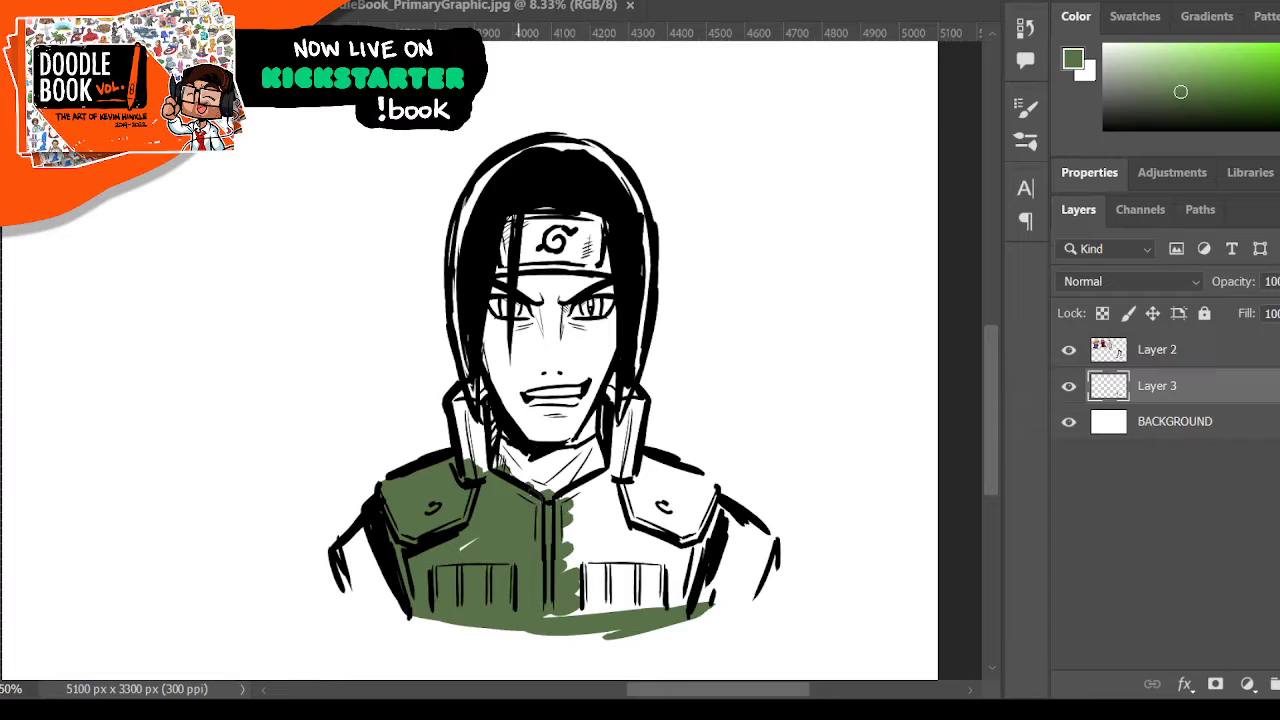
mouse_move(462, 405)
left_mouse_down()
mouse_move(468, 440)
mouse_move(493, 437)
mouse_move(480, 381)
mouse_move(471, 389)
left_mouse_up()
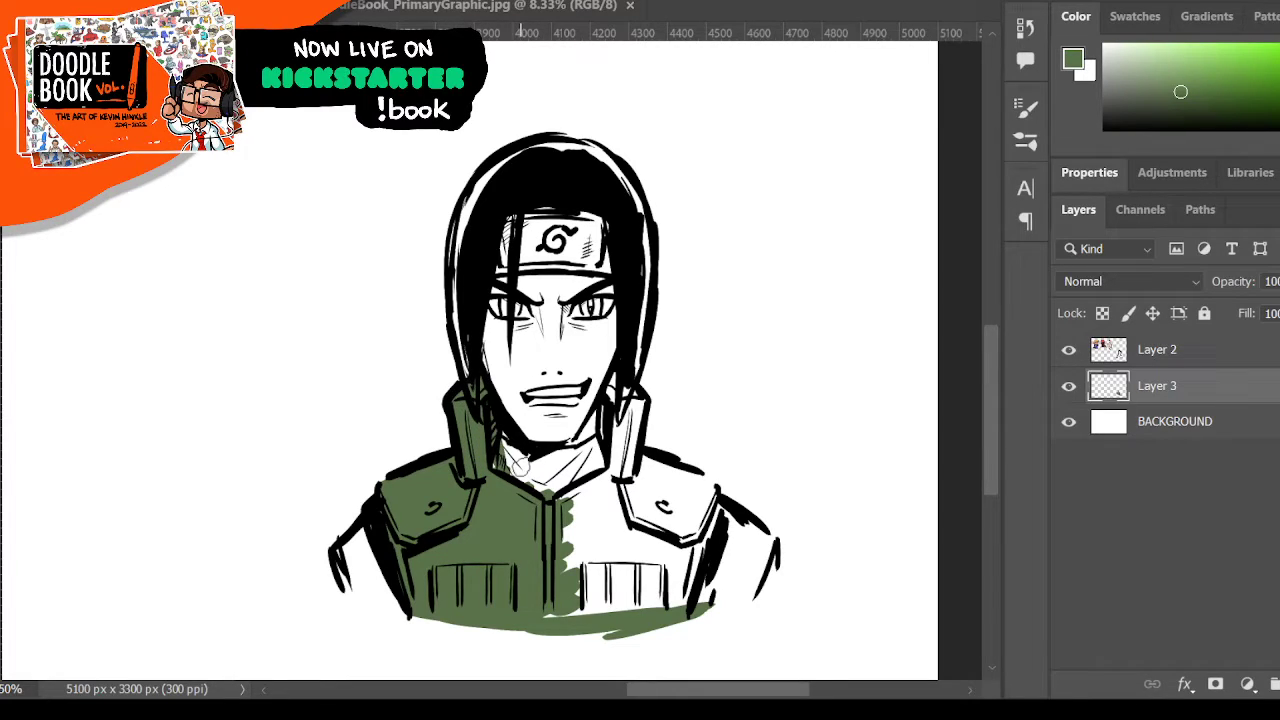
mouse_move(610, 385)
left_mouse_down()
mouse_move(620, 480)
mouse_move(632, 440)
mouse_move(605, 478)
mouse_move(640, 482)
mouse_move(600, 545)
left_mouse_up()
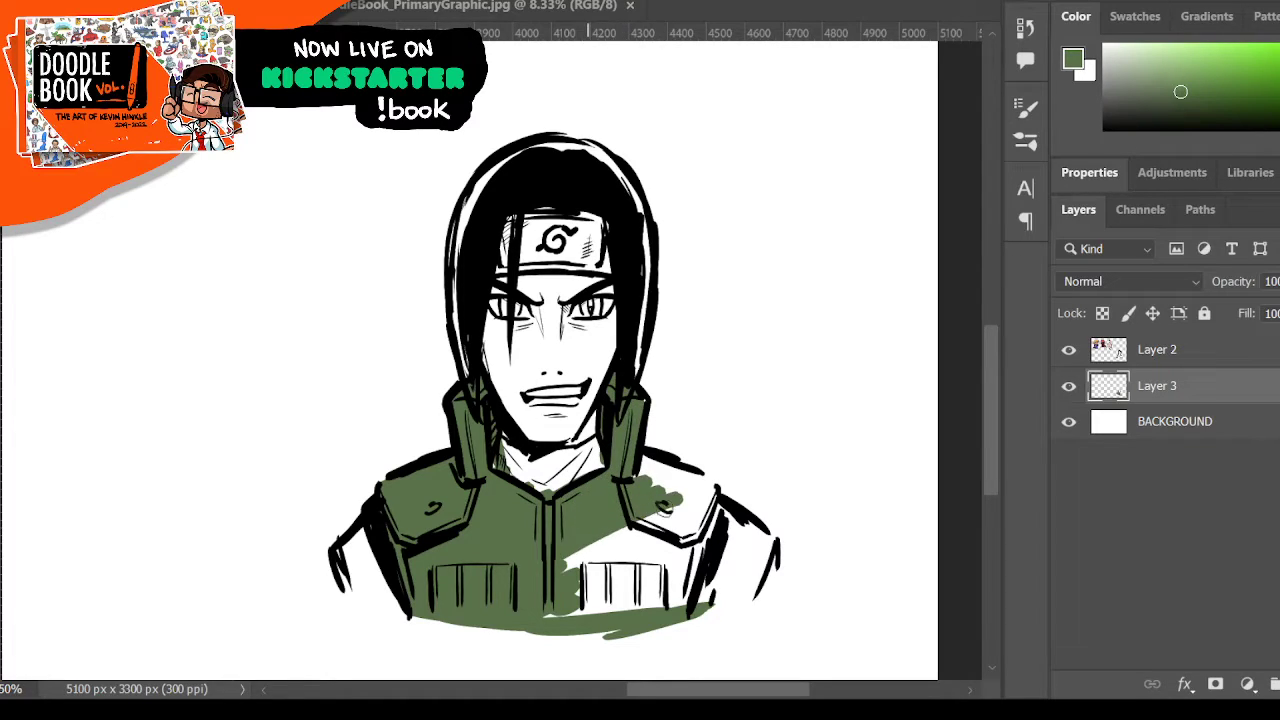
mouse_move(663, 508)
left_mouse_down()
mouse_move(590, 575)
mouse_move(600, 605)
mouse_move(660, 595)
mouse_move(685, 612)
mouse_move(695, 530)
mouse_move(680, 505)
mouse_move(712, 510)
mouse_move(704, 560)
left_mouse_up()
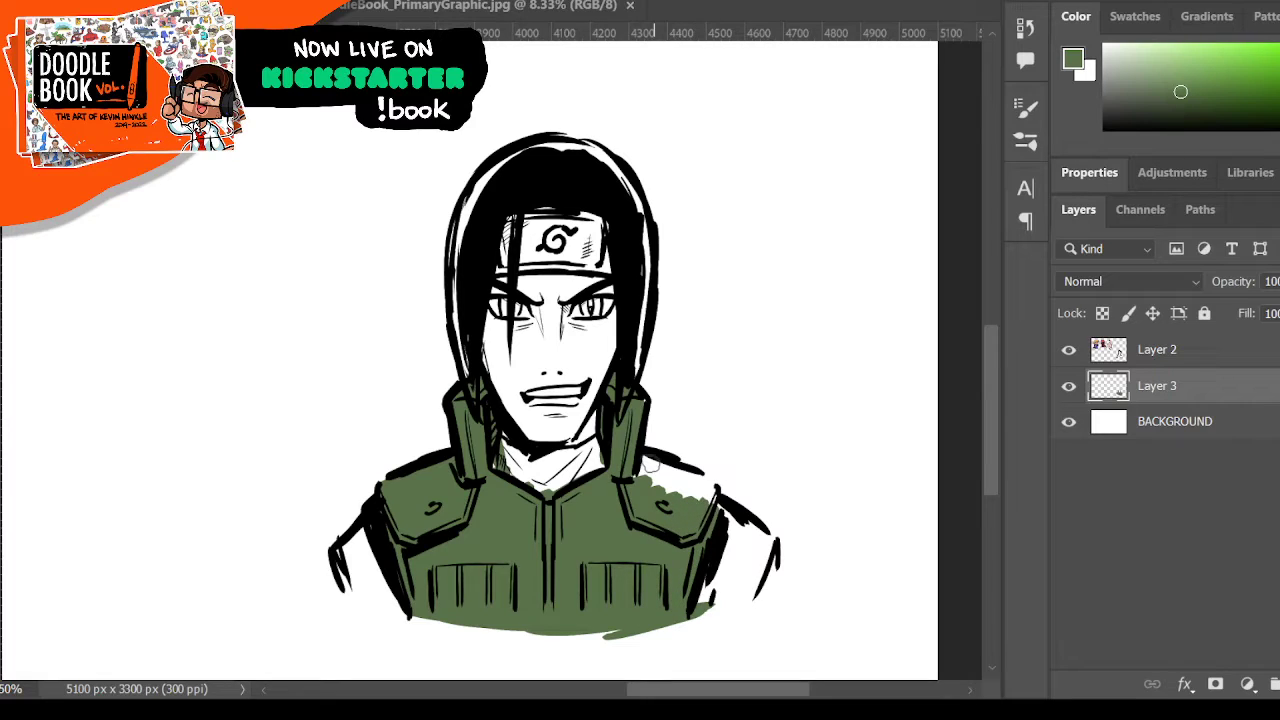
mouse_move(650, 463)
left_mouse_down()
mouse_move(662, 482)
mouse_move(690, 478)
left_mouse_up()
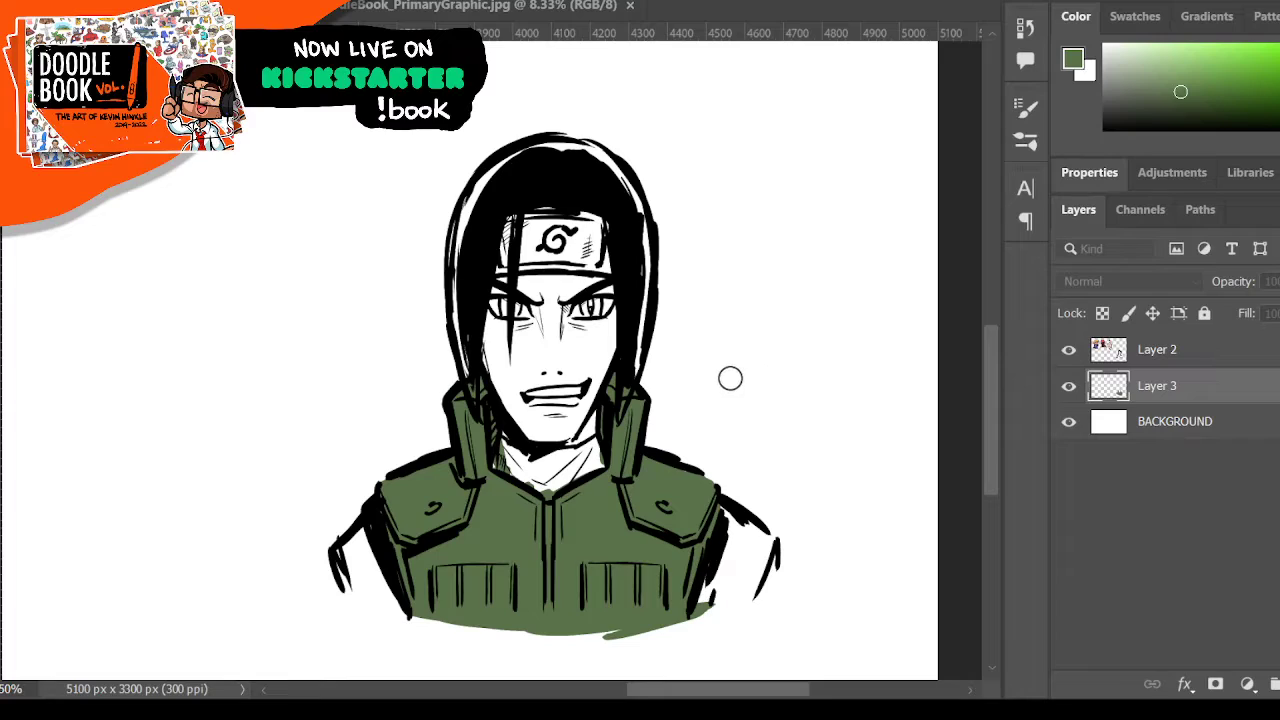
- Shade the left shoulder pad, the chest beneath it, the center seam and the vest pockets with a darker green
left_click(1083, 174)
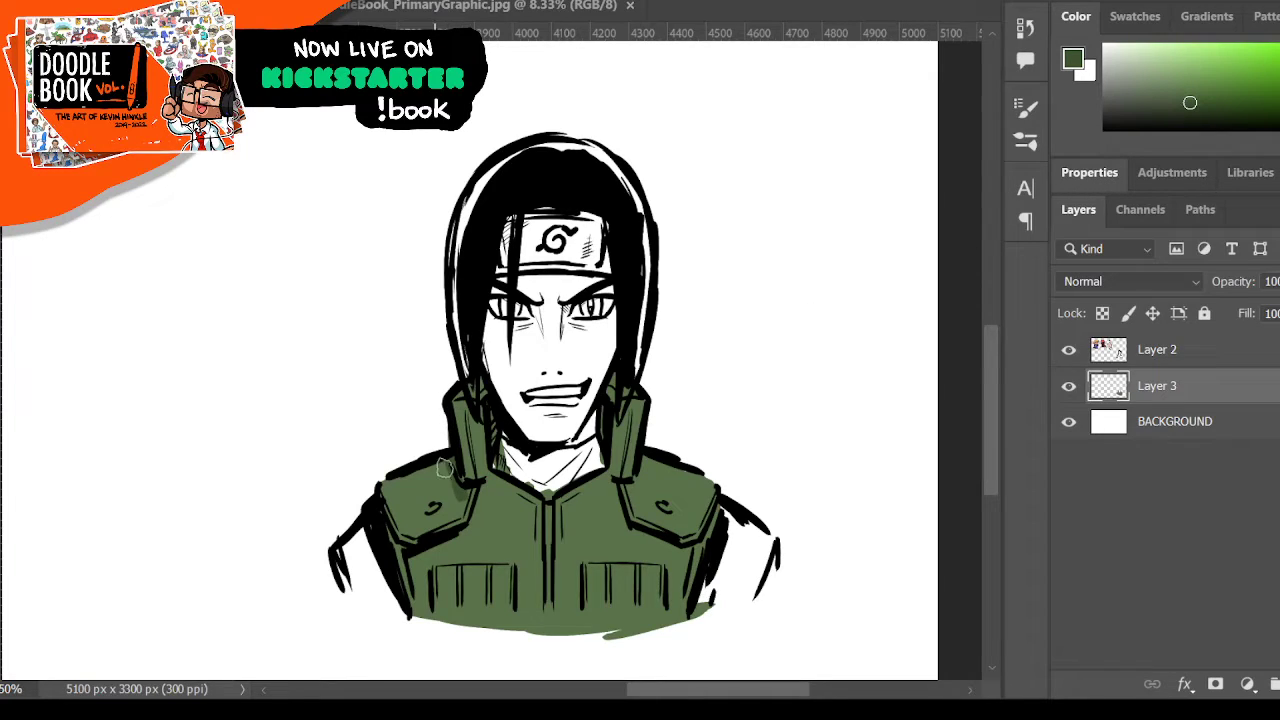
mouse_move(444, 468)
left_mouse_down()
mouse_move(390, 500)
mouse_move(400, 545)
mouse_move(465, 512)
mouse_move(405, 590)
mouse_move(480, 488)
mouse_move(468, 522)
left_mouse_up()
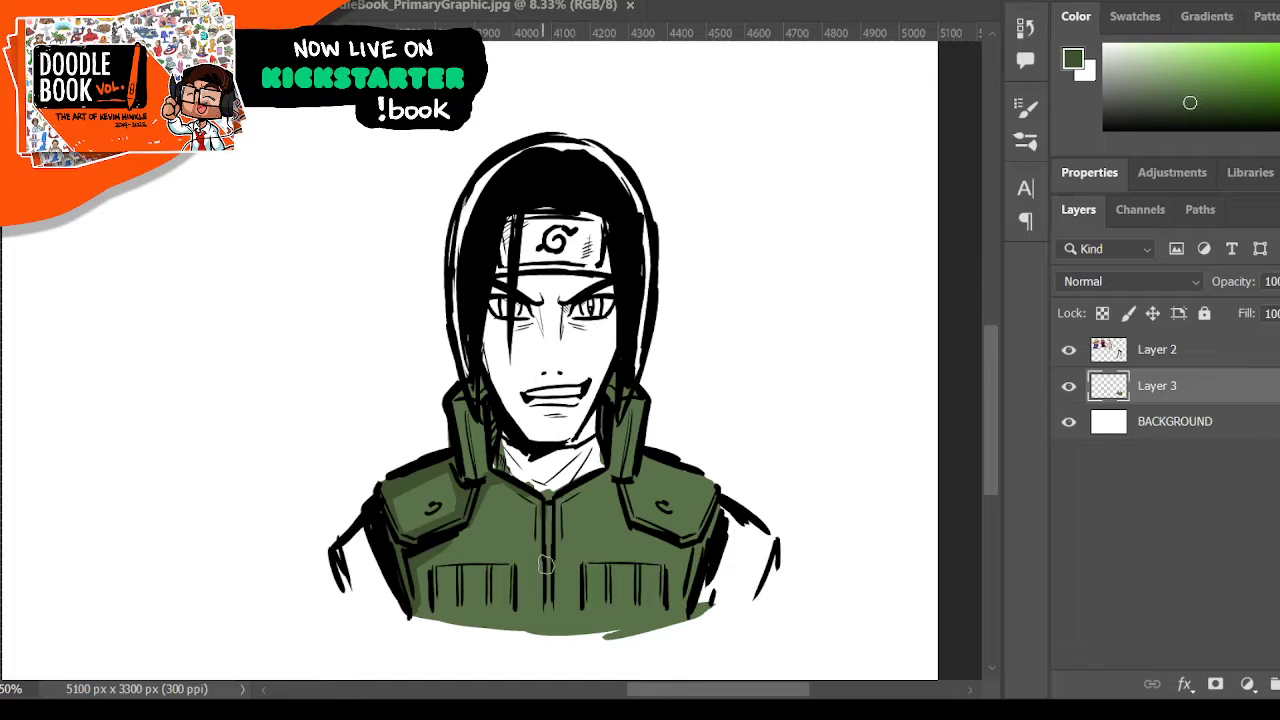
left_click_drag(545, 565, 542, 544)
left_click_drag(436, 570, 508, 568)
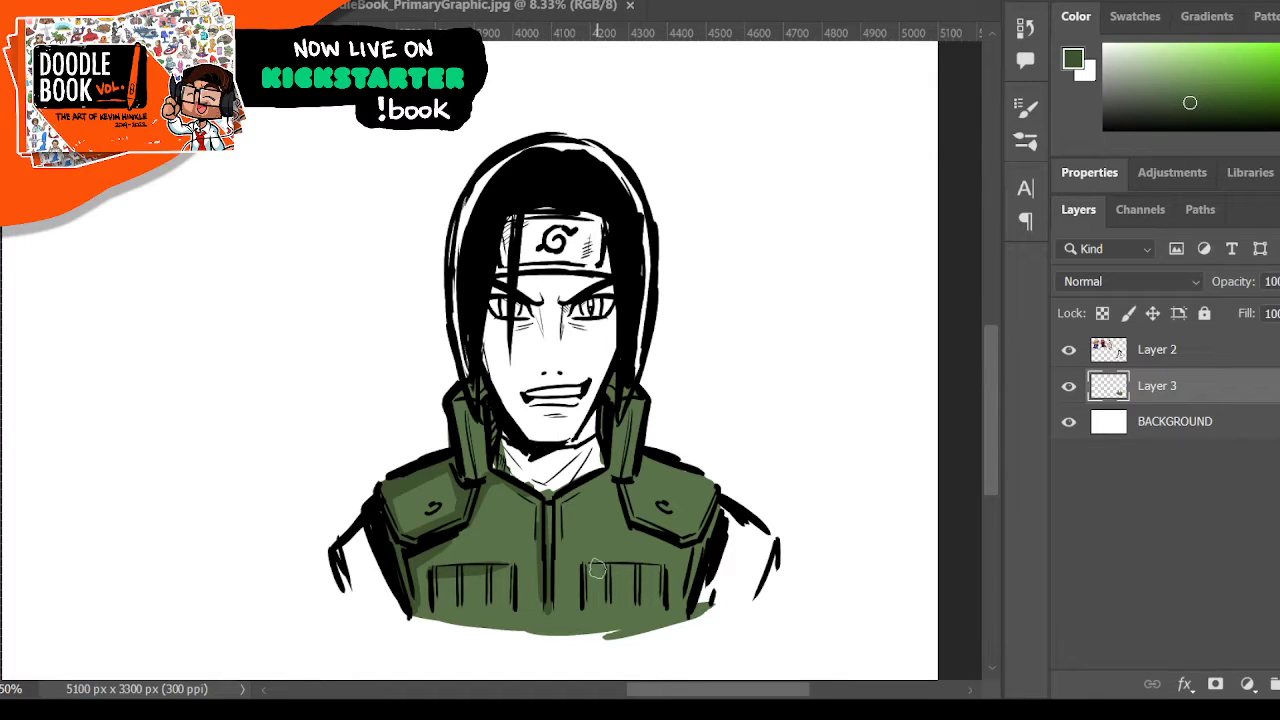
left_click_drag(598, 568, 660, 575)
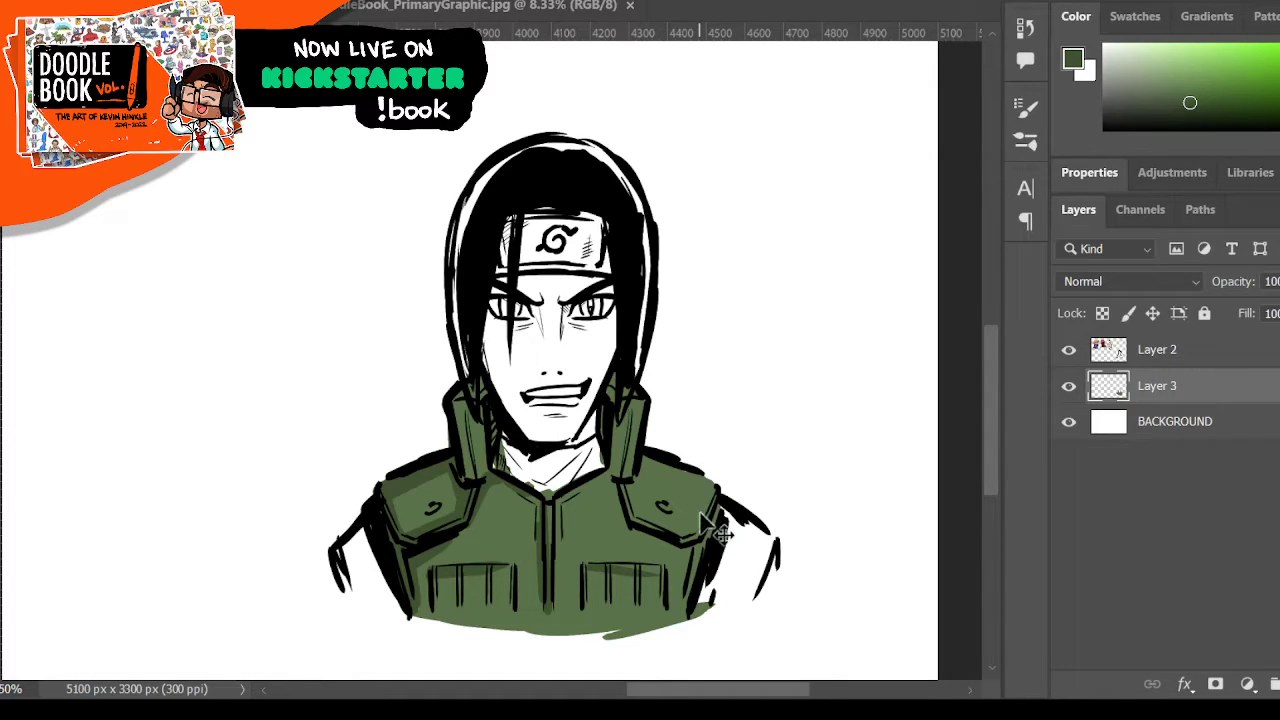
left_click_drag(457, 583, 437, 608)
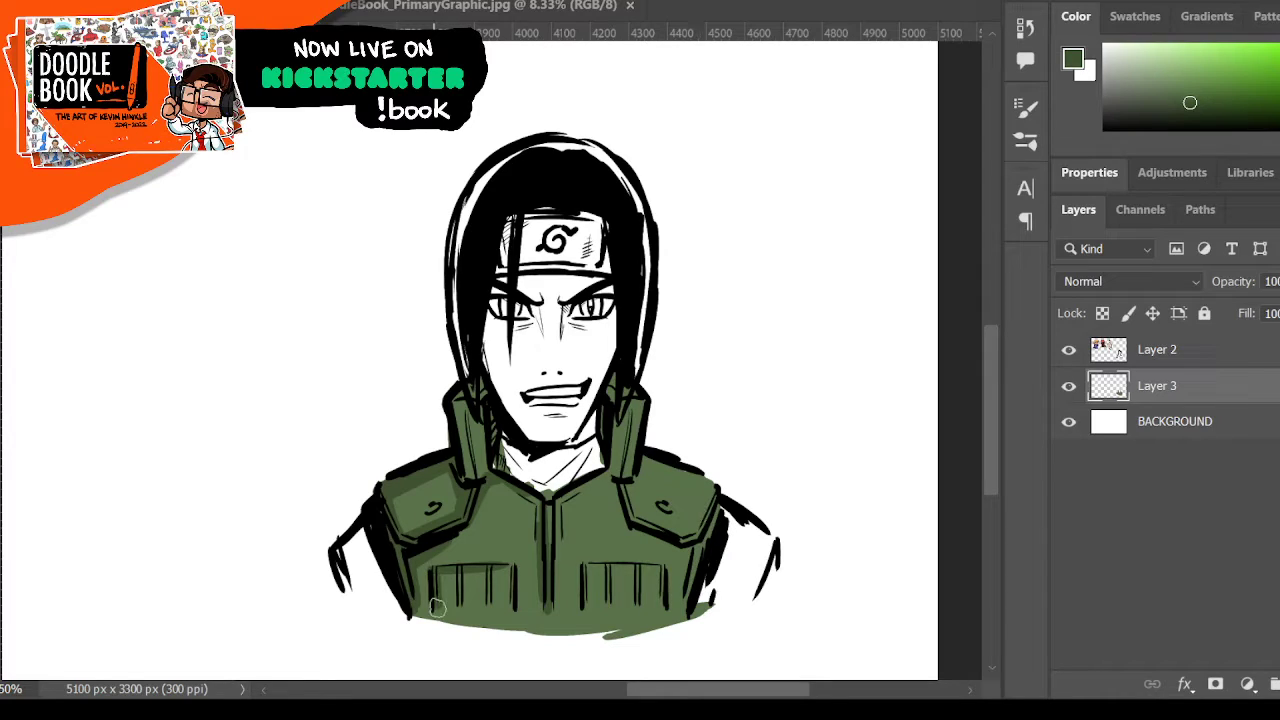
left_click_drag(512, 577, 517, 608)
mouse_move(537, 532)
left_mouse_down()
mouse_move(523, 606)
mouse_move(530, 593)
left_mouse_up()
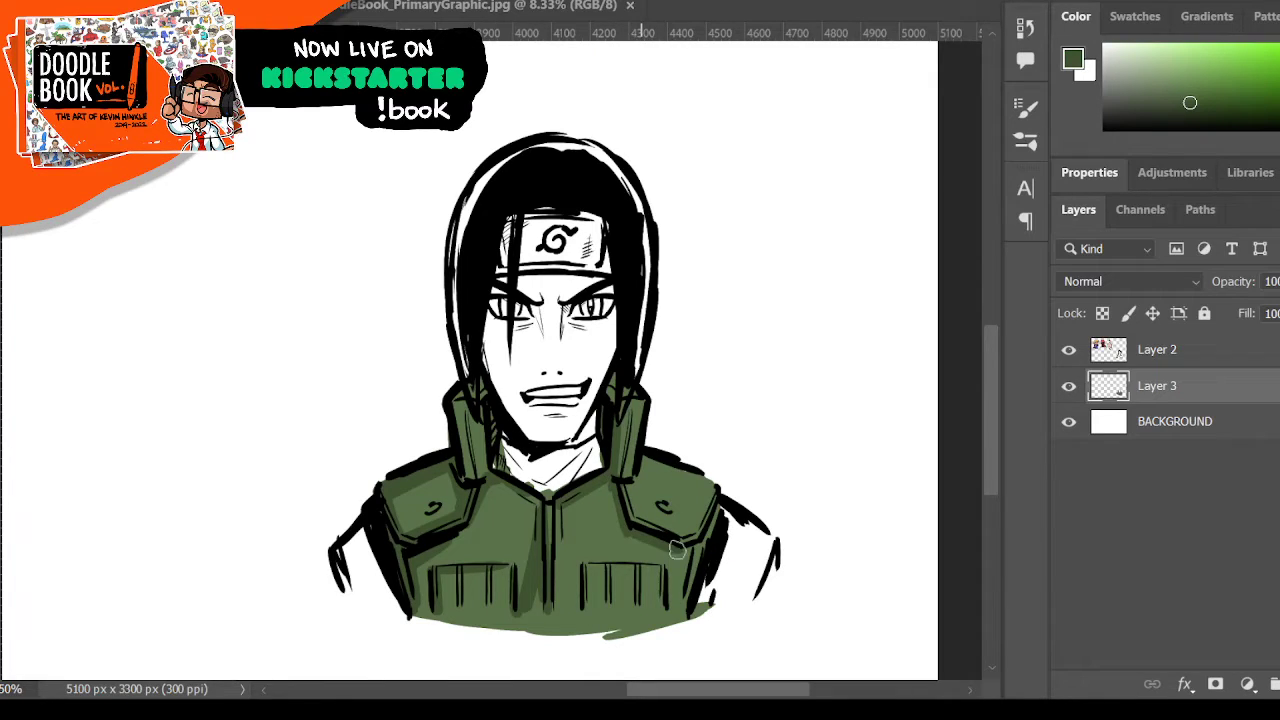
- Add dark green shadows to the right shoulder pad, the chest below the neckline and the inside of the collar
left_click_drag(711, 509, 701, 528)
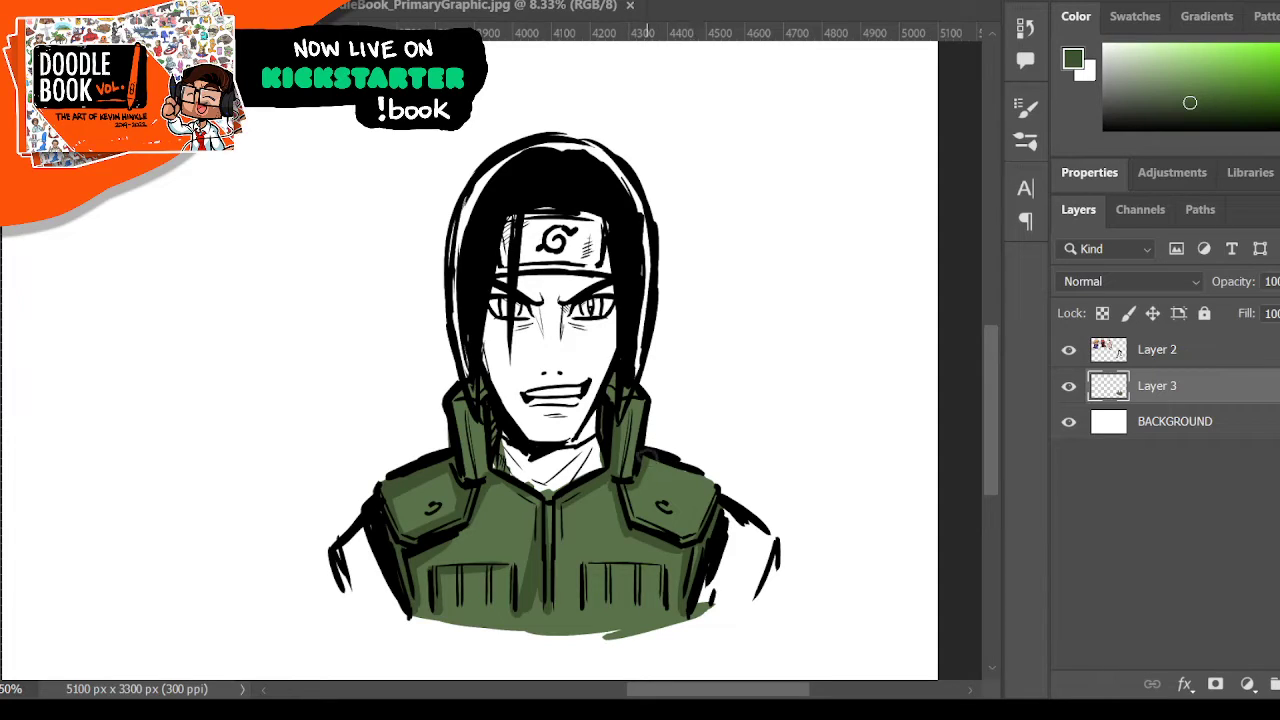
mouse_move(648, 454)
left_mouse_down()
mouse_move(709, 488)
mouse_move(706, 469)
mouse_move(690, 542)
left_mouse_up()
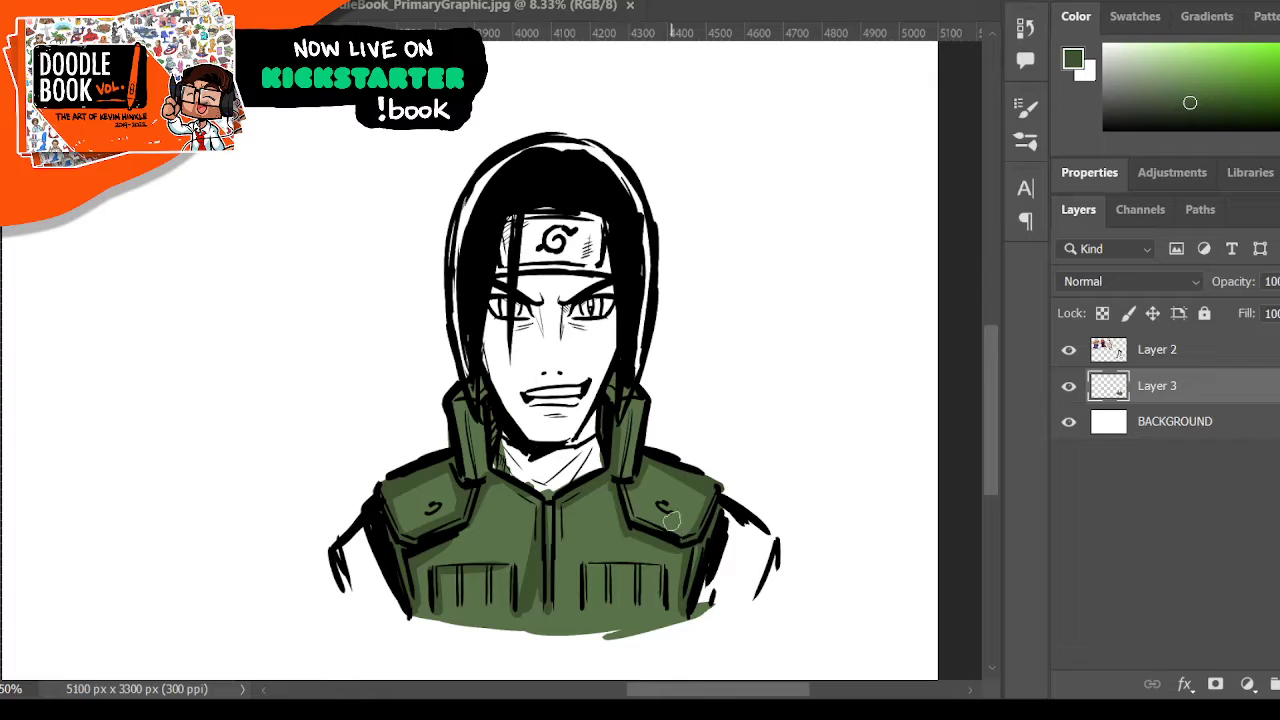
left_click_drag(632, 505, 680, 530)
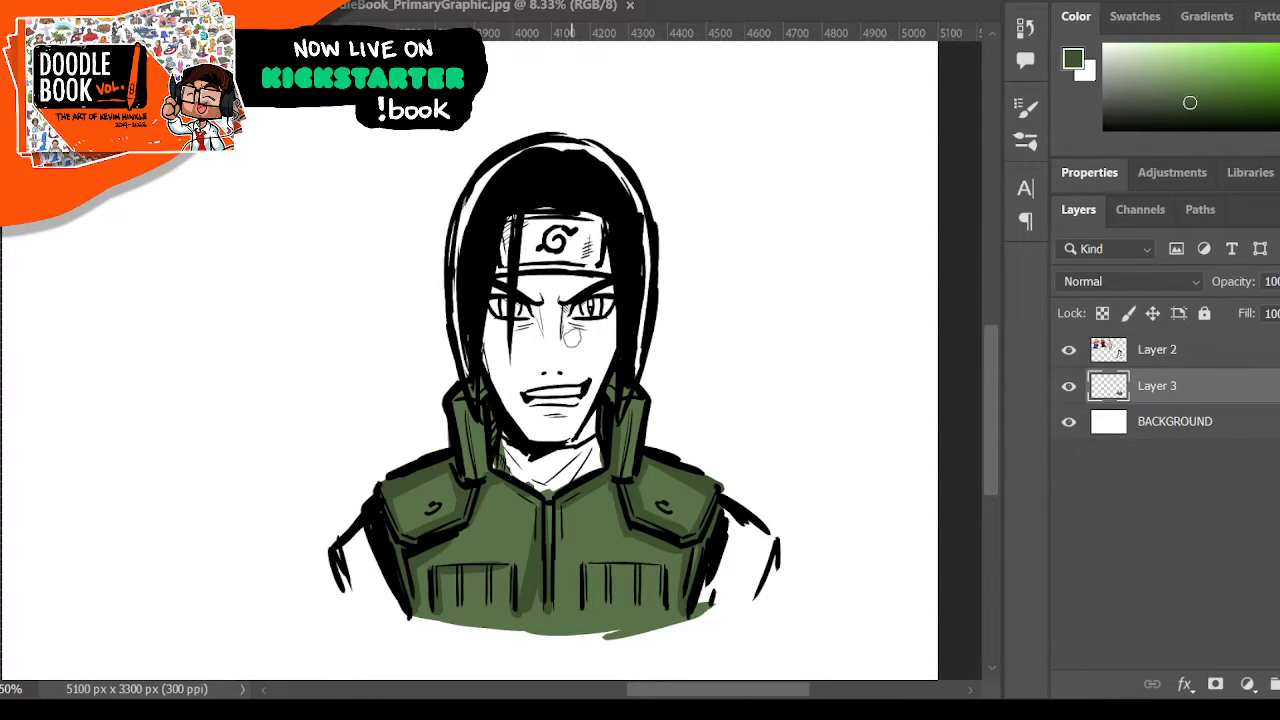
left_click_drag(496, 486, 539, 530)
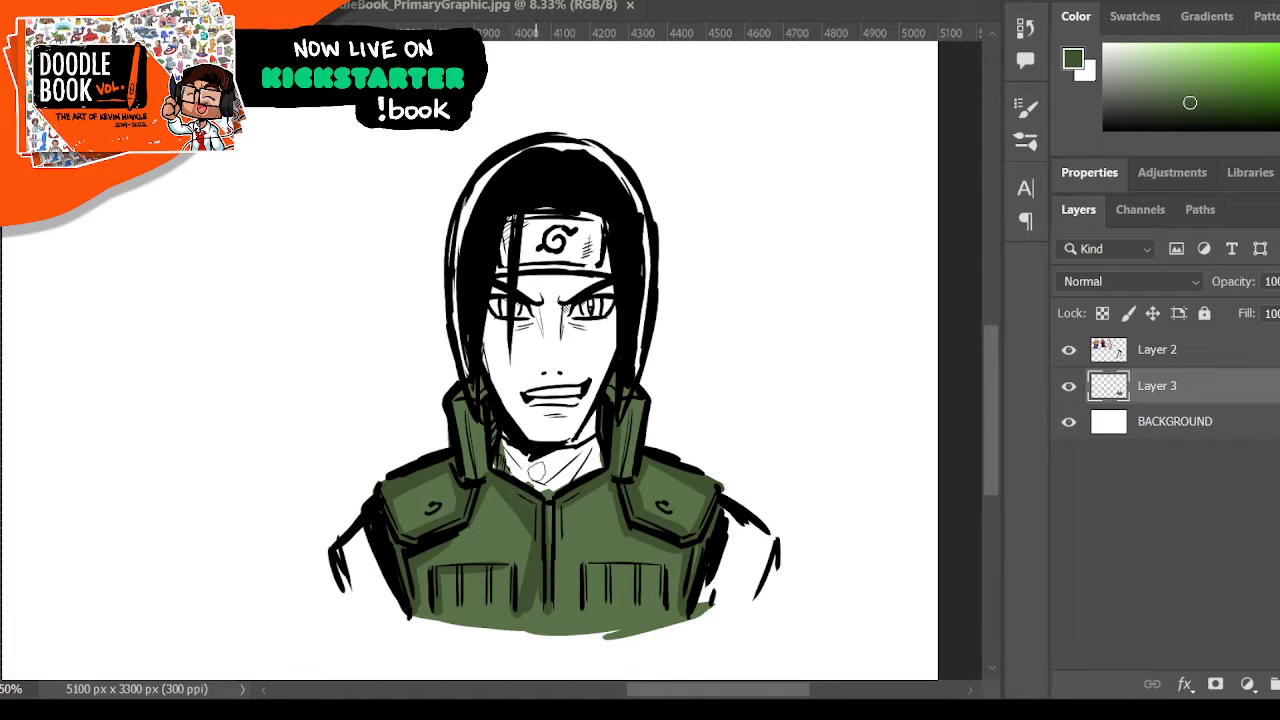
left_click_drag(481, 410, 494, 462)
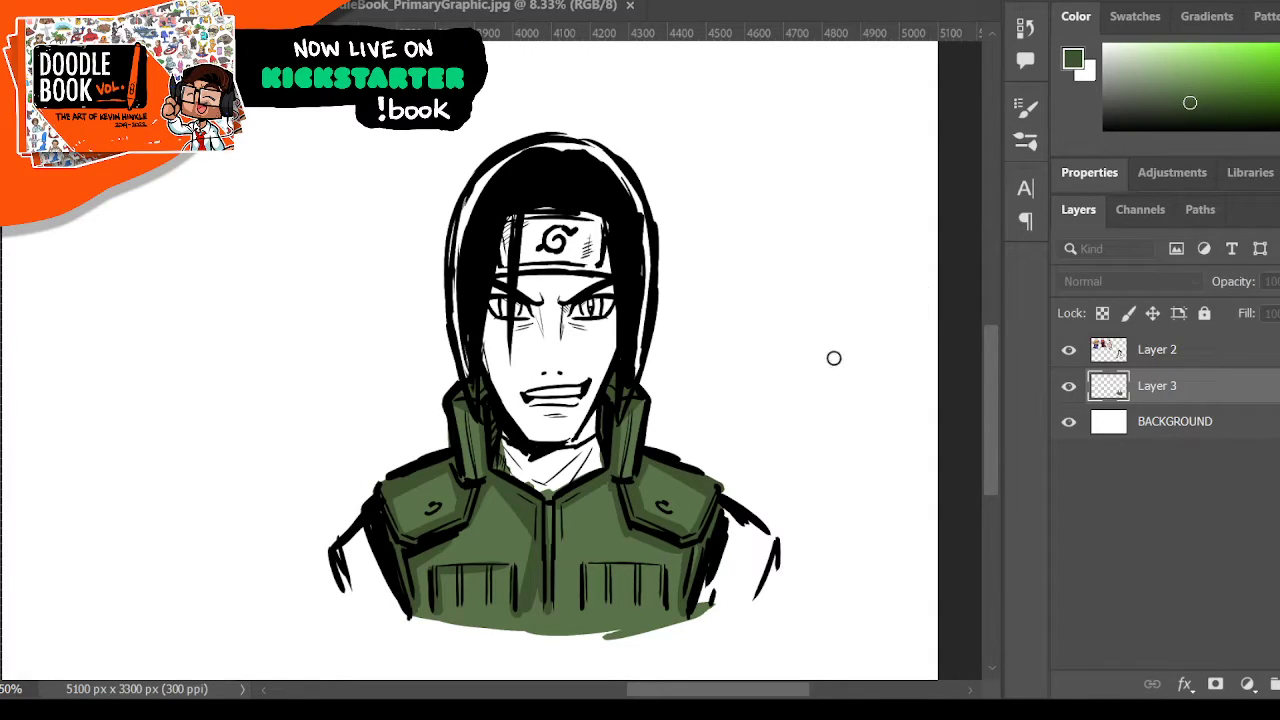
- Paint the undershirt's neck and both sleeves dark navy, and choose a lighter blue from that color for highlights
key("Return")
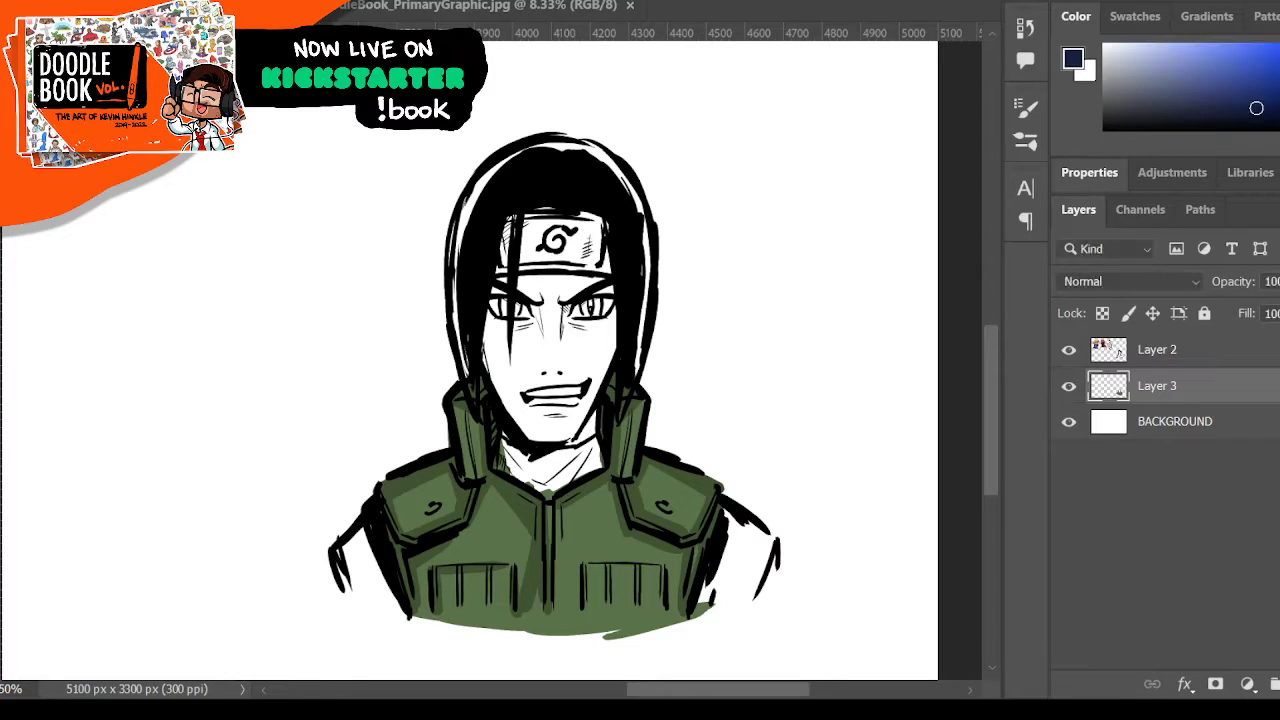
mouse_move(509, 414)
left_mouse_down()
mouse_move(509, 459)
mouse_move(513, 449)
mouse_move(533, 477)
mouse_move(549, 474)
mouse_move(547, 453)
mouse_move(551, 483)
mouse_move(606, 455)
left_mouse_up()
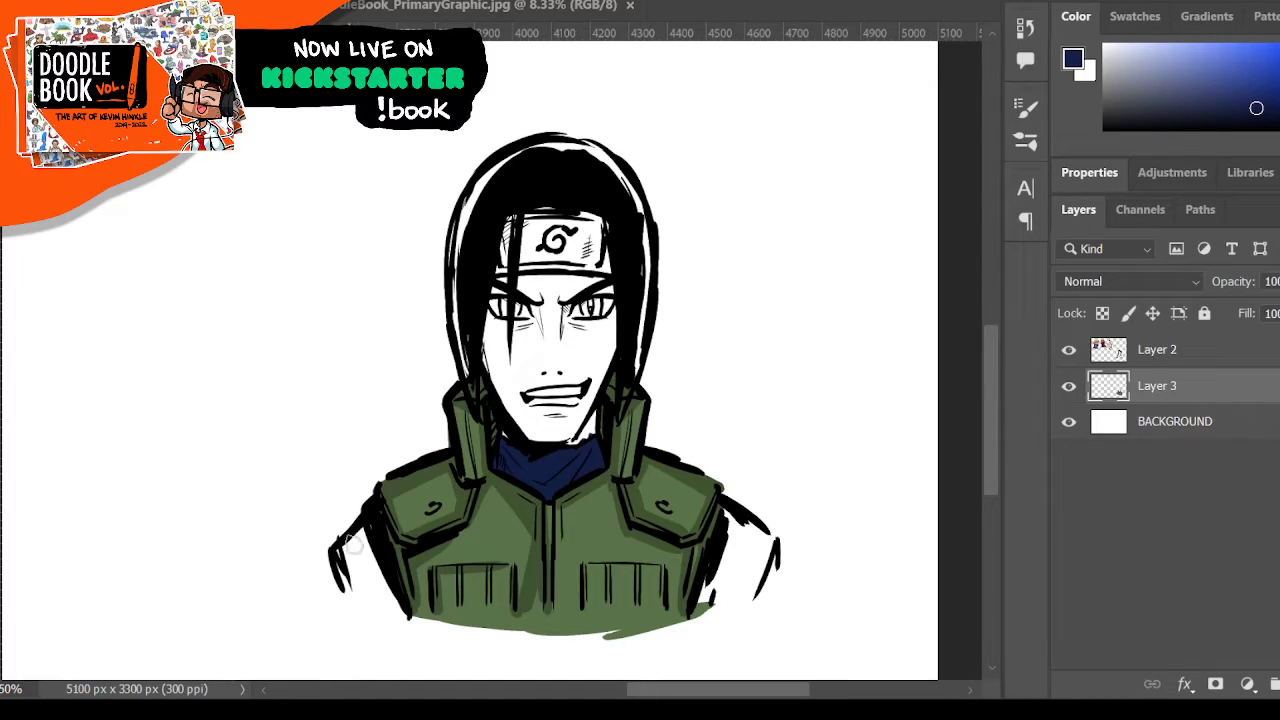
mouse_move(354, 545)
left_mouse_down()
mouse_move(345, 540)
mouse_move(352, 592)
mouse_move(376, 585)
mouse_move(354, 557)
left_mouse_up()
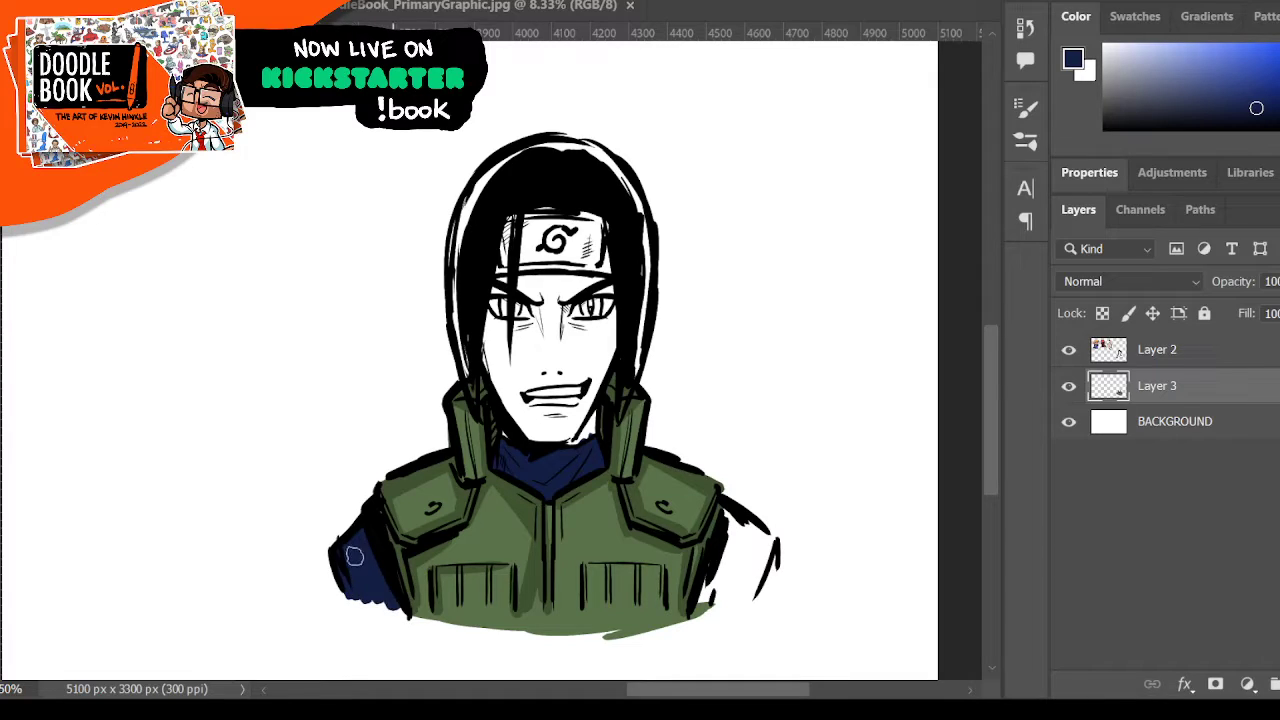
mouse_move(706, 552)
left_mouse_down()
mouse_move(701, 597)
mouse_move(742, 590)
mouse_move(761, 566)
mouse_move(738, 553)
mouse_move(736, 522)
mouse_move(763, 533)
mouse_move(766, 555)
mouse_move(774, 516)
left_mouse_up()
left_click_drag(357, 605, 405, 622)
mouse_move(720, 602)
left_mouse_down()
mouse_move(750, 590)
mouse_move(736, 598)
left_mouse_up()
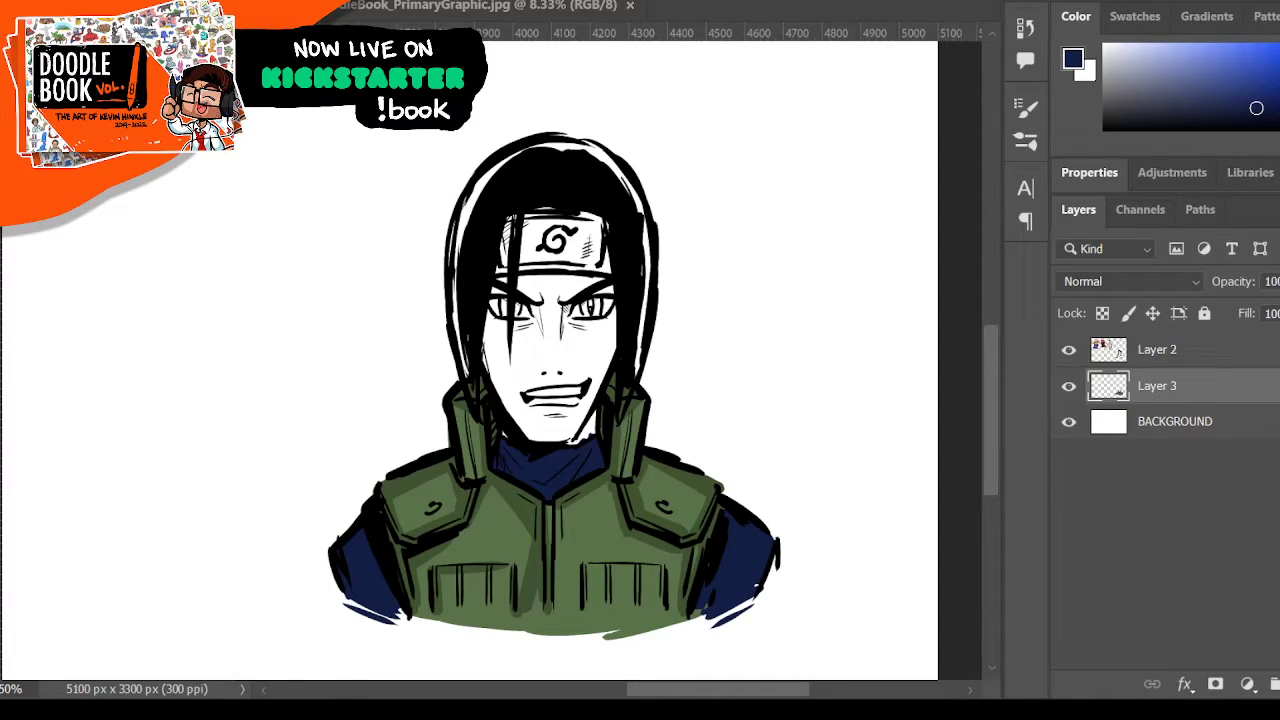
left_click(746, 558, "alt")
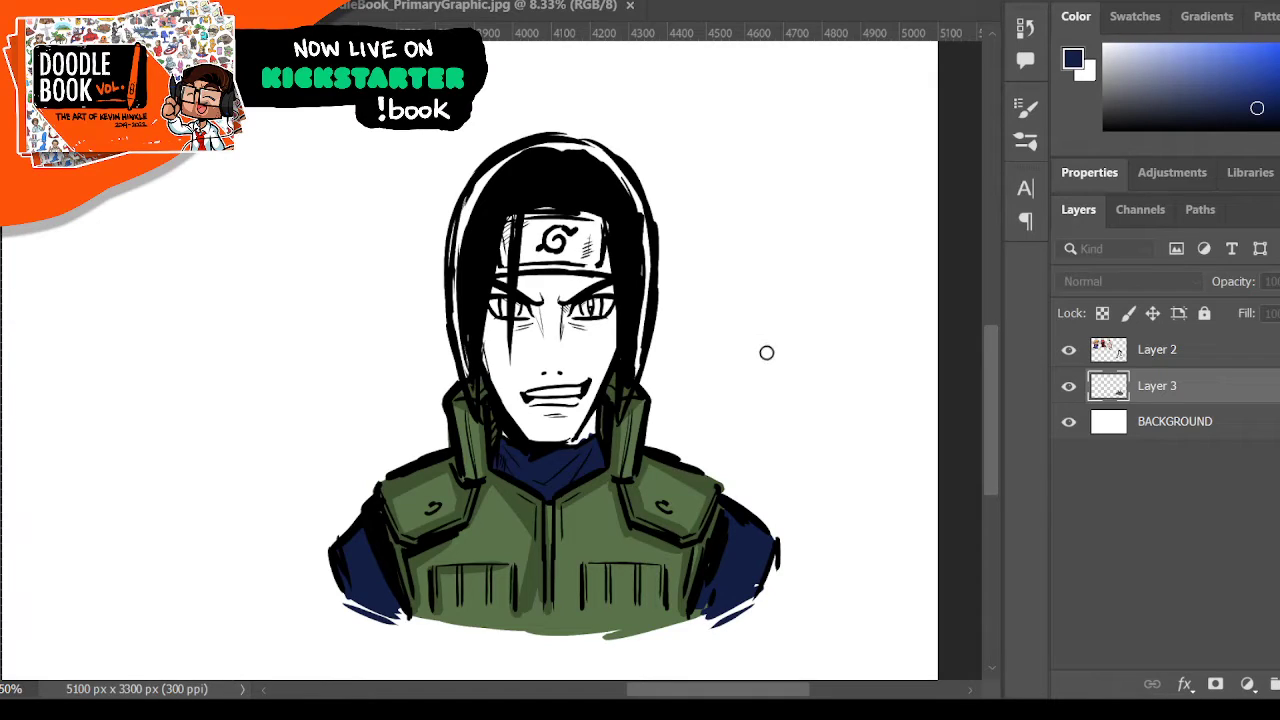
left_click(1218, 94)
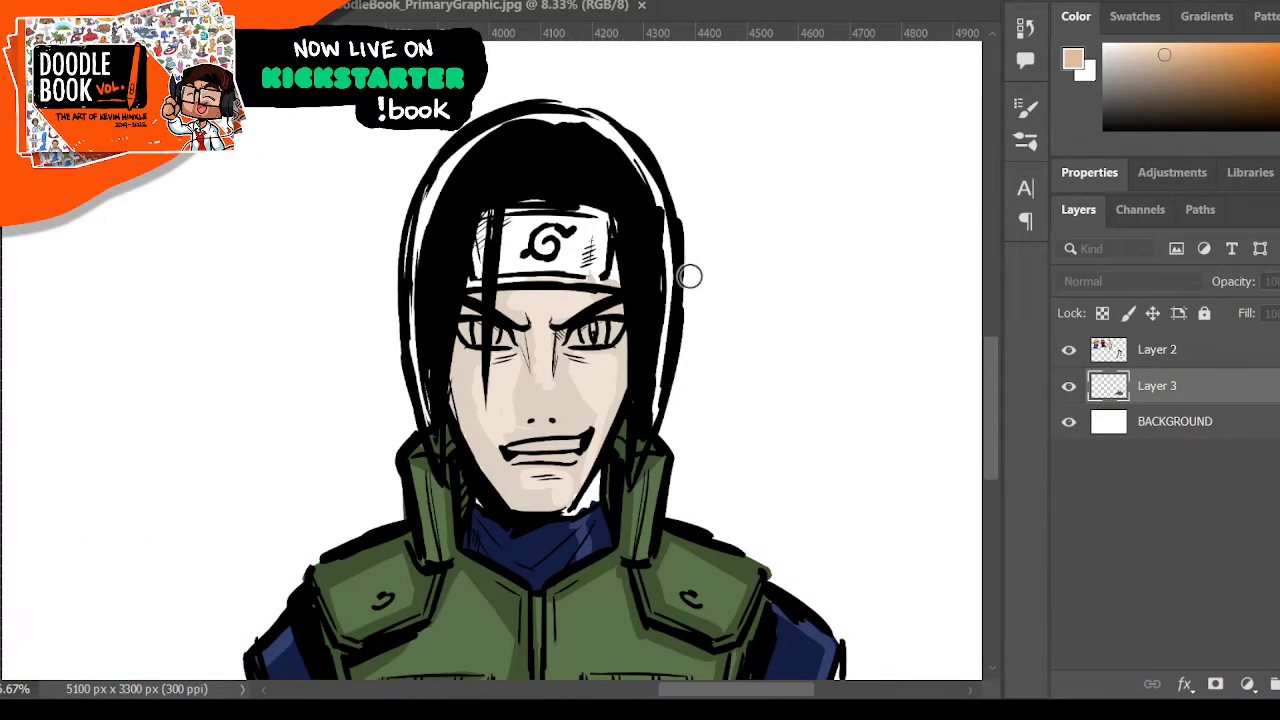
- Shade the neck, under the nose, around the eyes and below the headband with a darker skin tone, and save the file
left_click(1104, 173)
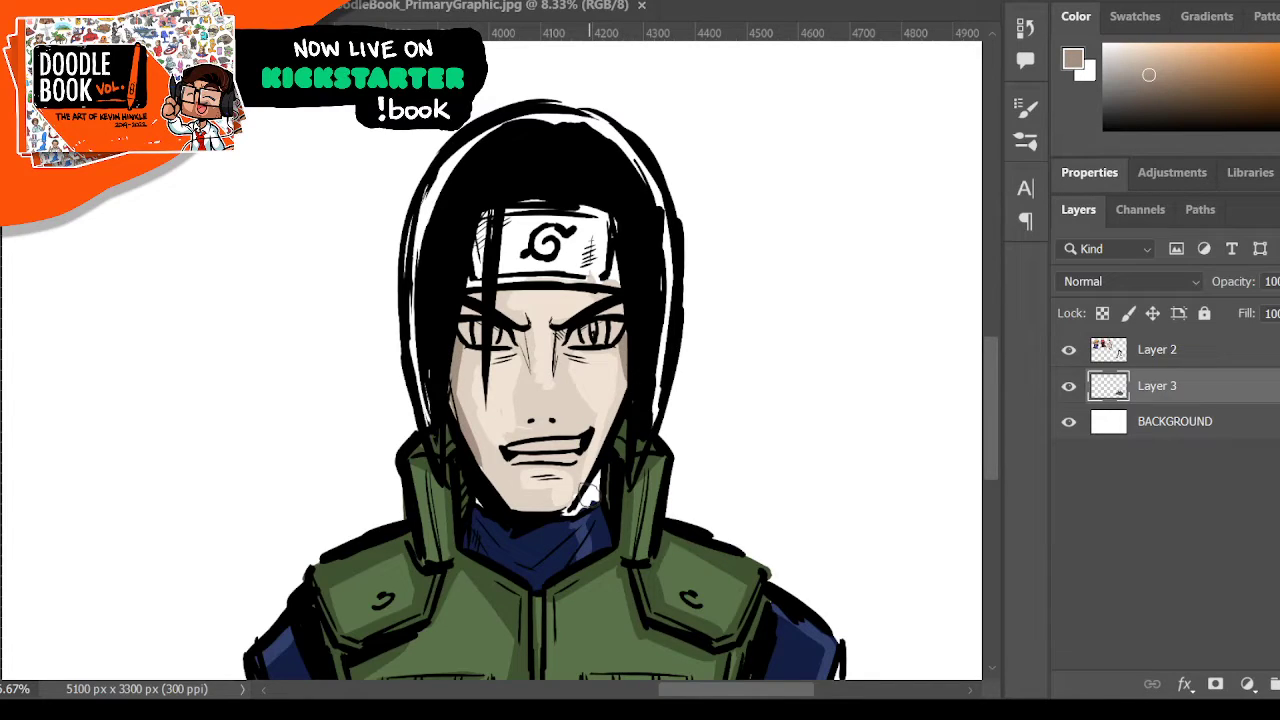
left_click_drag(590, 495, 581, 505)
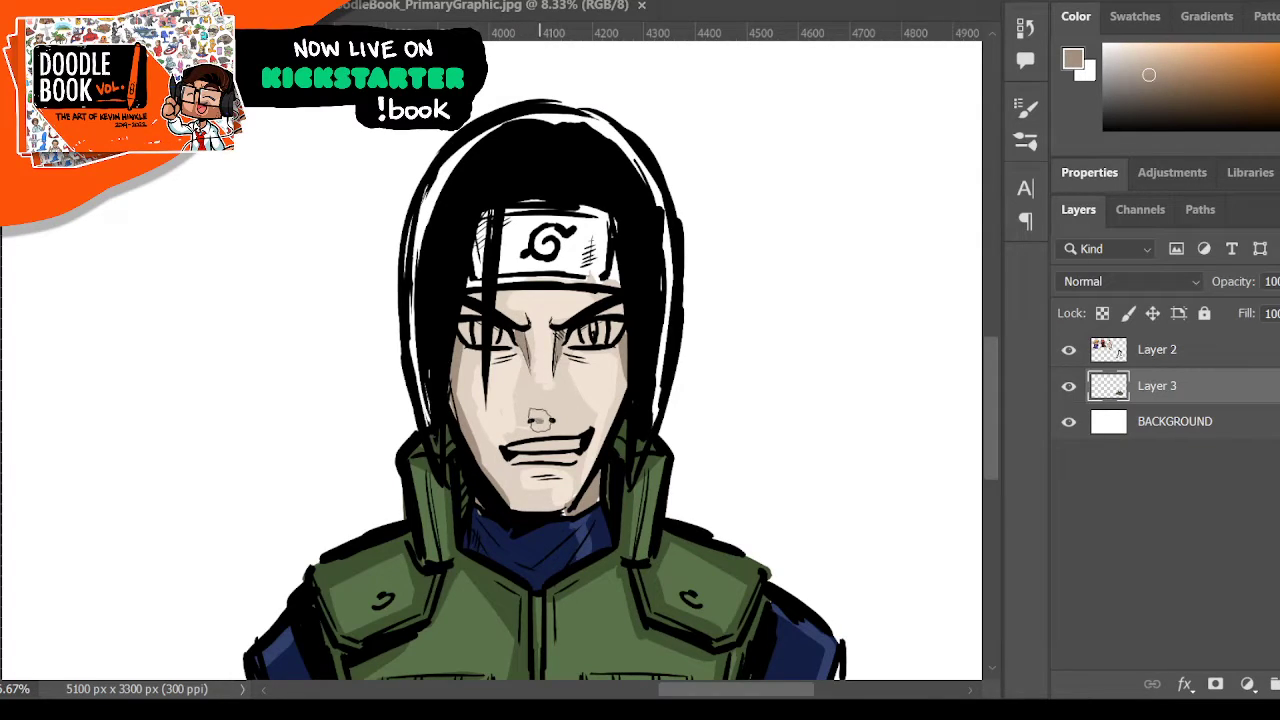
left_click_drag(538, 418, 553, 421)
left_click_drag(516, 342, 495, 351)
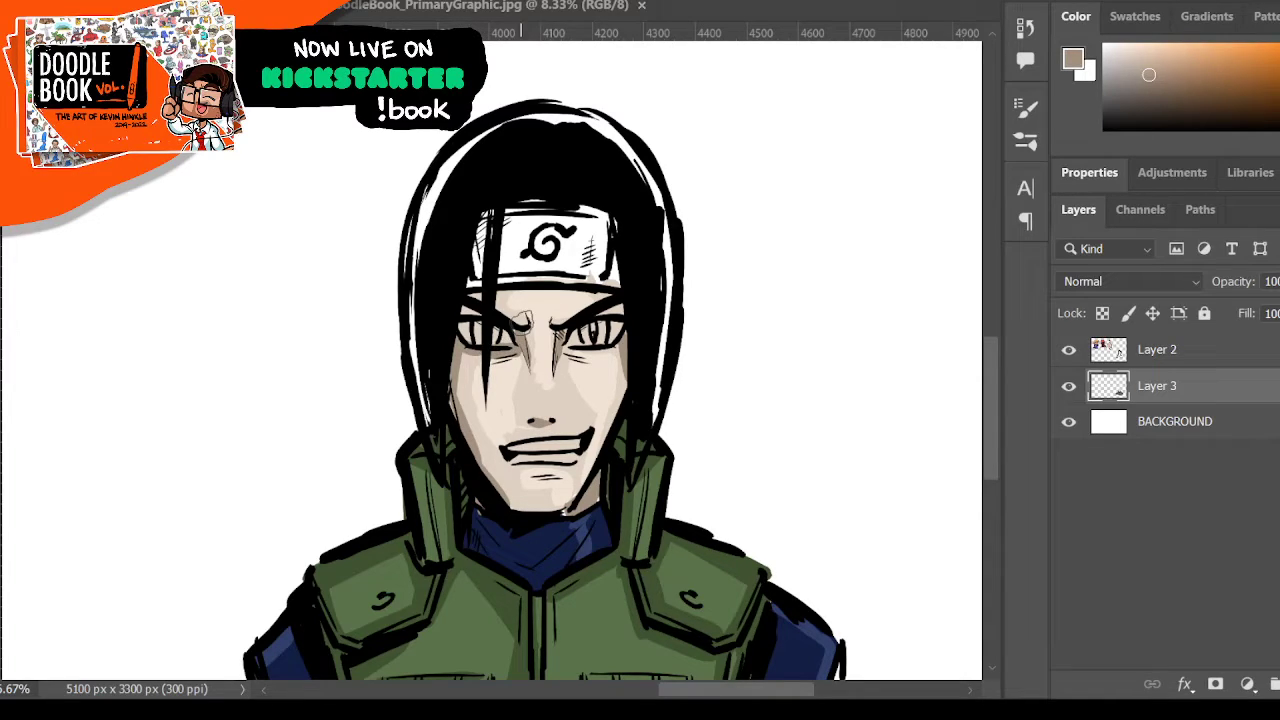
left_click_drag(588, 349, 610, 344)
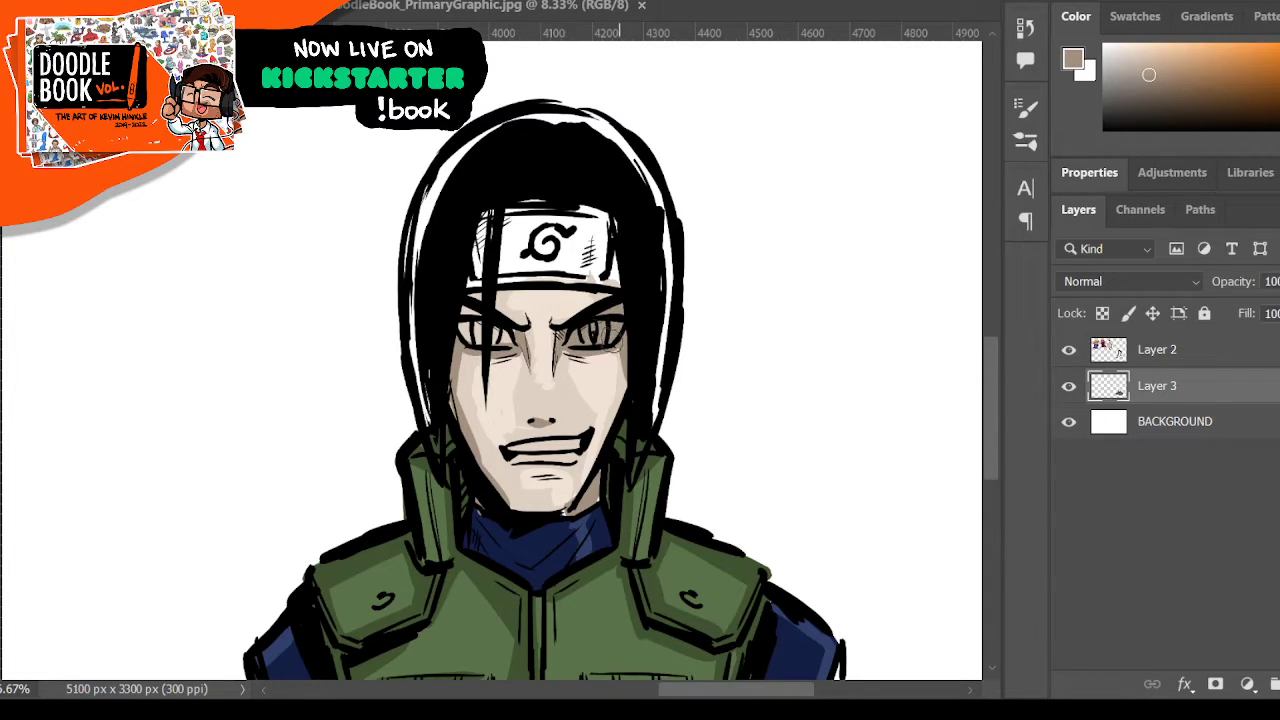
mouse_move(484, 330)
left_mouse_down()
mouse_move(465, 328)
mouse_move(498, 338)
left_mouse_up()
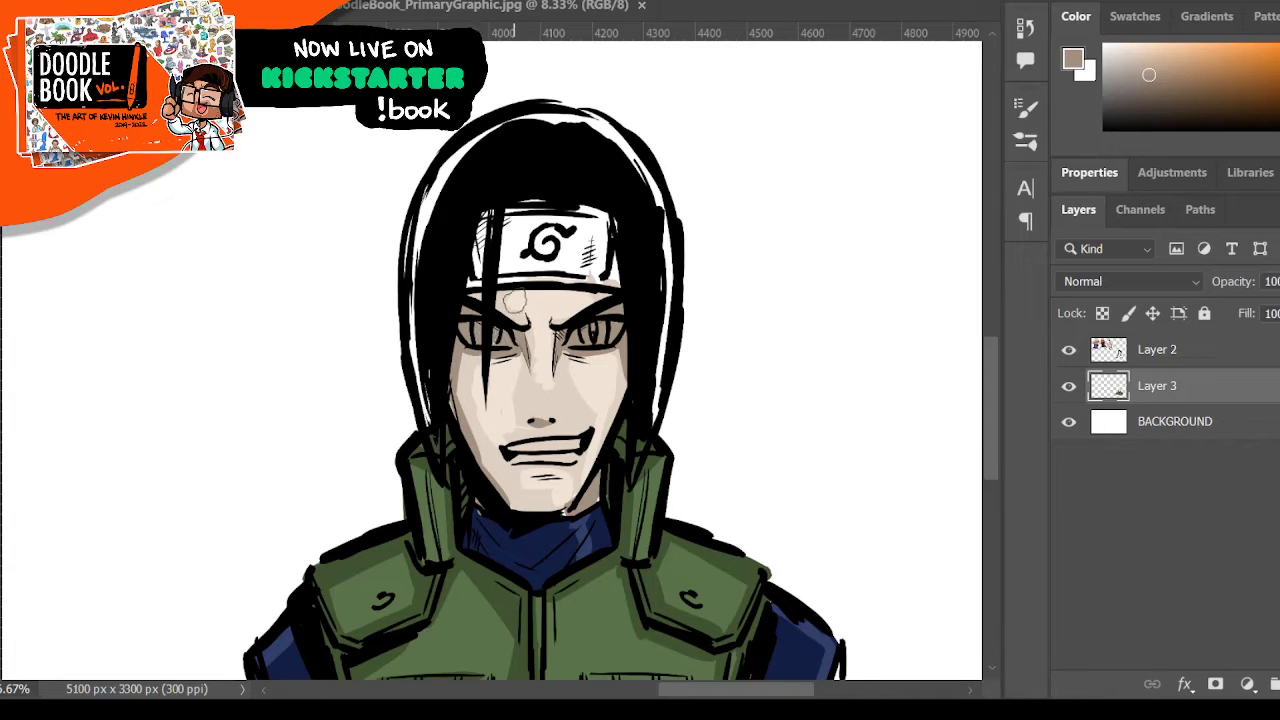
left_click_drag(566, 264, 574, 260)
mouse_move(486, 292)
left_mouse_down()
mouse_move(563, 272)
mouse_move(485, 297)
mouse_move(610, 293)
left_mouse_up()
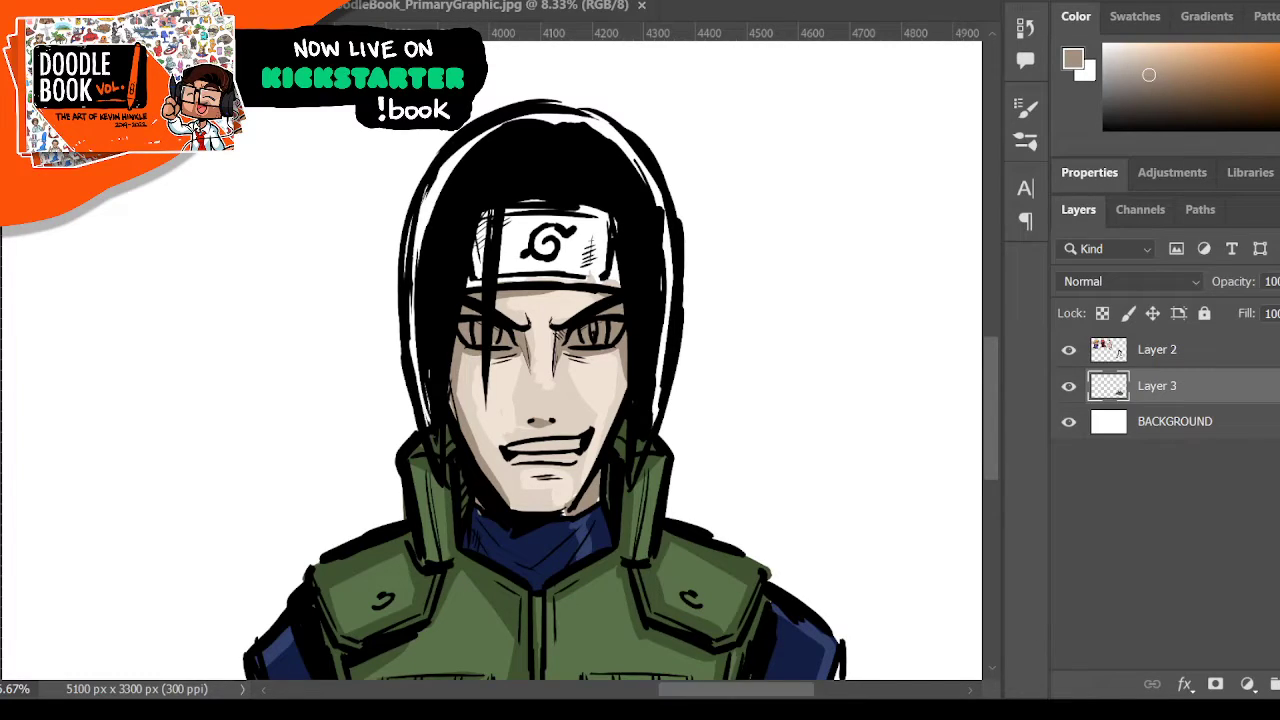
key("ctrl+s")
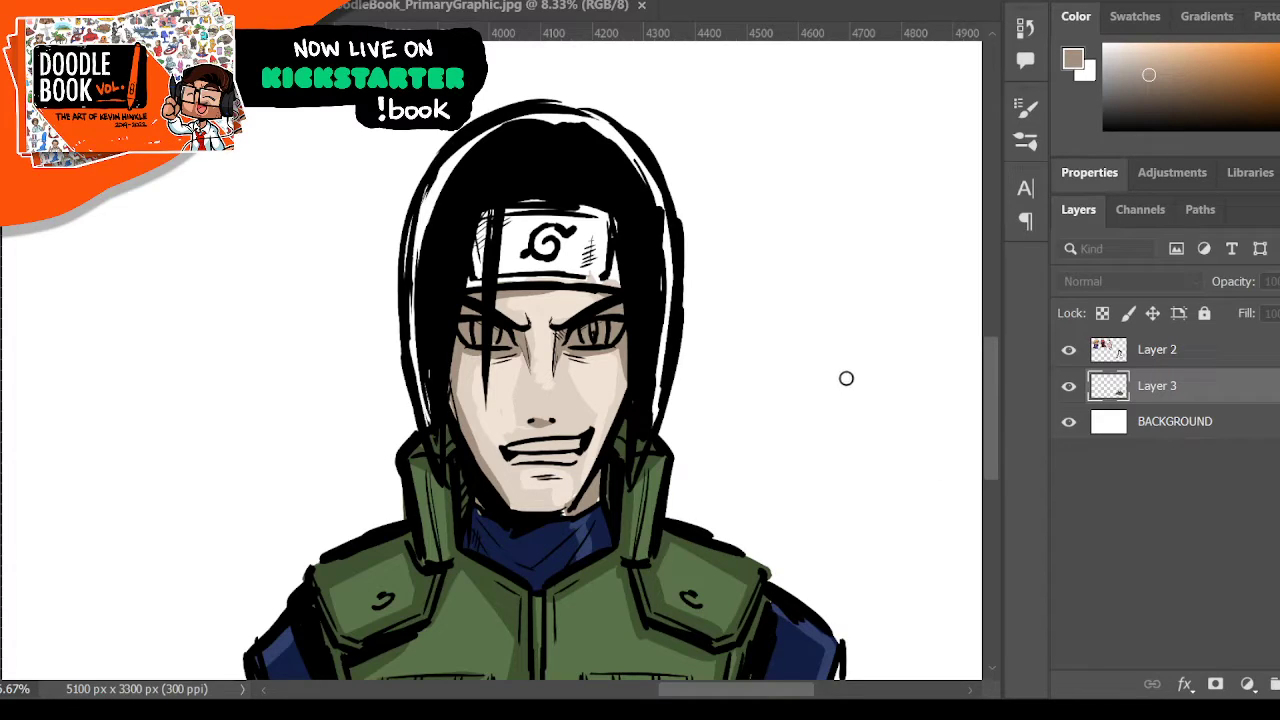
- Color the lower part of the mouth dark red, and paint the teeth and both eyes white
left_click(1094, 178)
mouse_move(548, 452)
left_mouse_down()
mouse_move(518, 458)
mouse_move(582, 454)
mouse_move(550, 444)
mouse_move(590, 440)
left_mouse_up()
key("x")
mouse_move(588, 335)
left_mouse_down()
mouse_move(568, 336)
mouse_move(588, 334)
left_mouse_up()
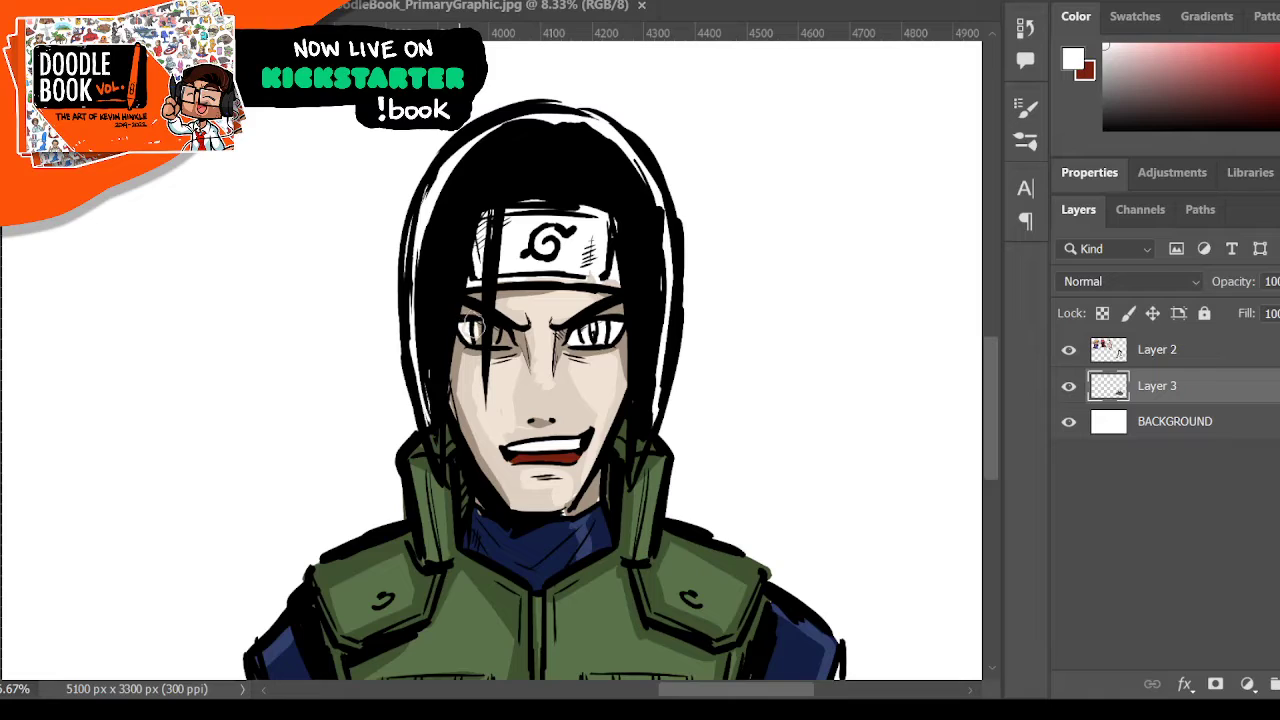
left_click_drag(483, 337, 501, 338)
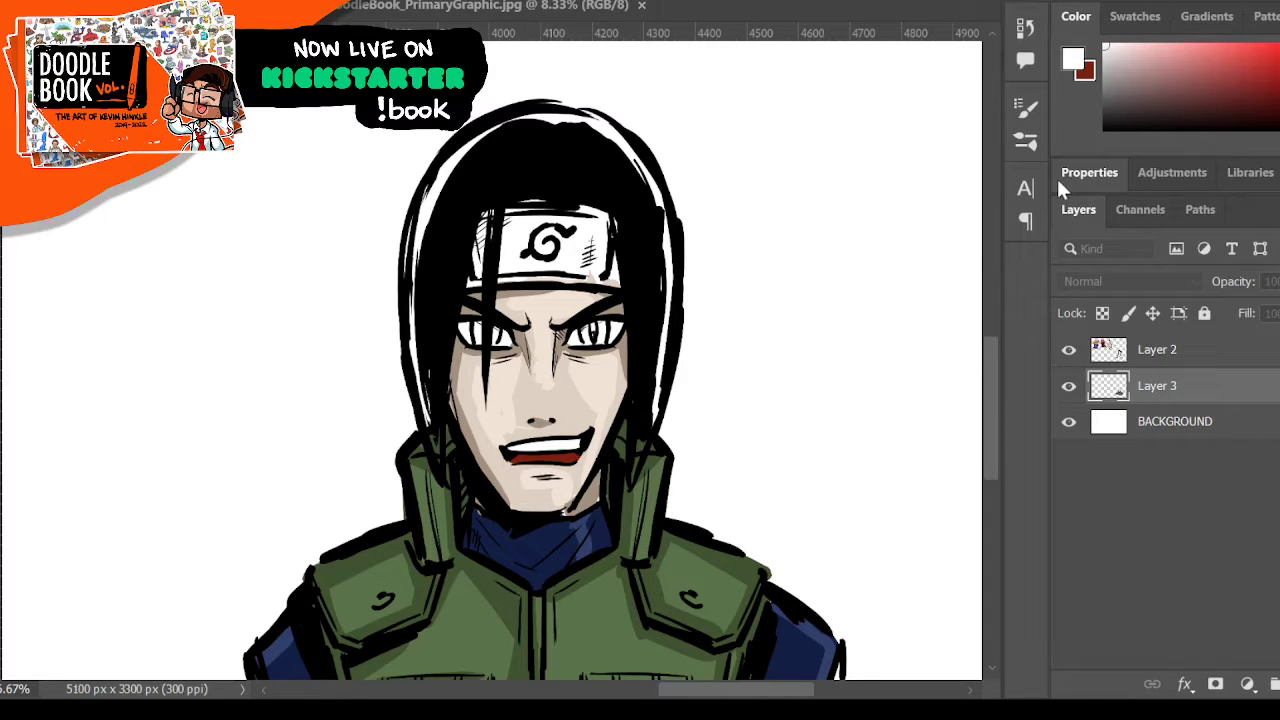
- Paint both irises muted purple, and reset the brush to white at a smaller size
left_click(1097, 175)
left_click_drag(588, 333, 597, 319)
mouse_move(493, 329)
left_mouse_down()
mouse_move(480, 338)
mouse_move(500, 334)
left_mouse_up()
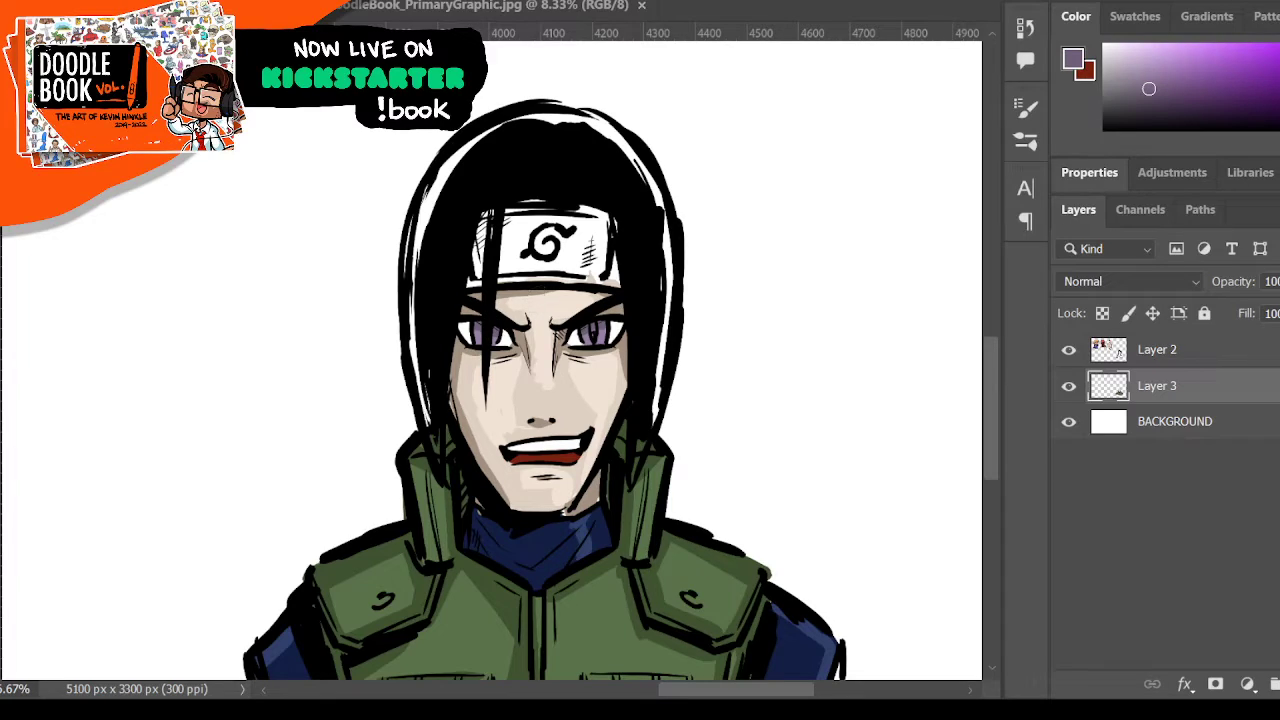
key("d")
key("x")
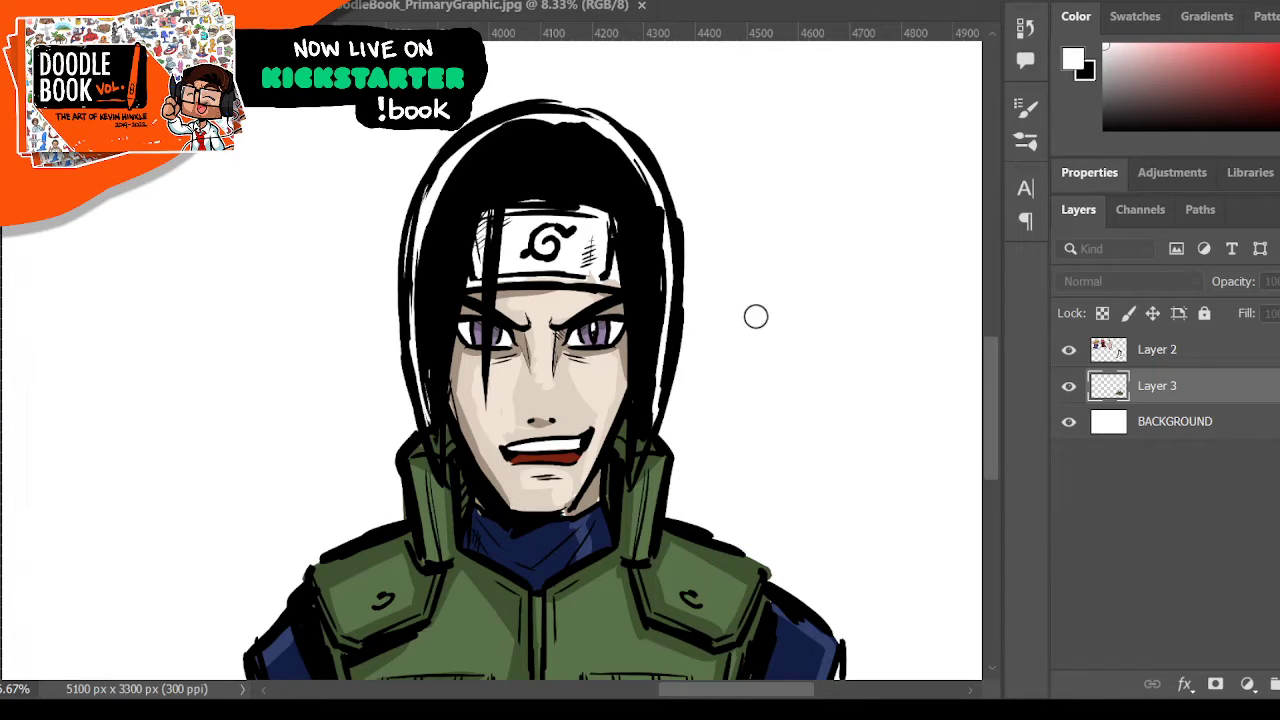
key("[")
key("[")
key("[")
- Paint a dark red blood streak on the right cheek, and light purple markings around both eyes beside the nose
left_click(1108, 178)
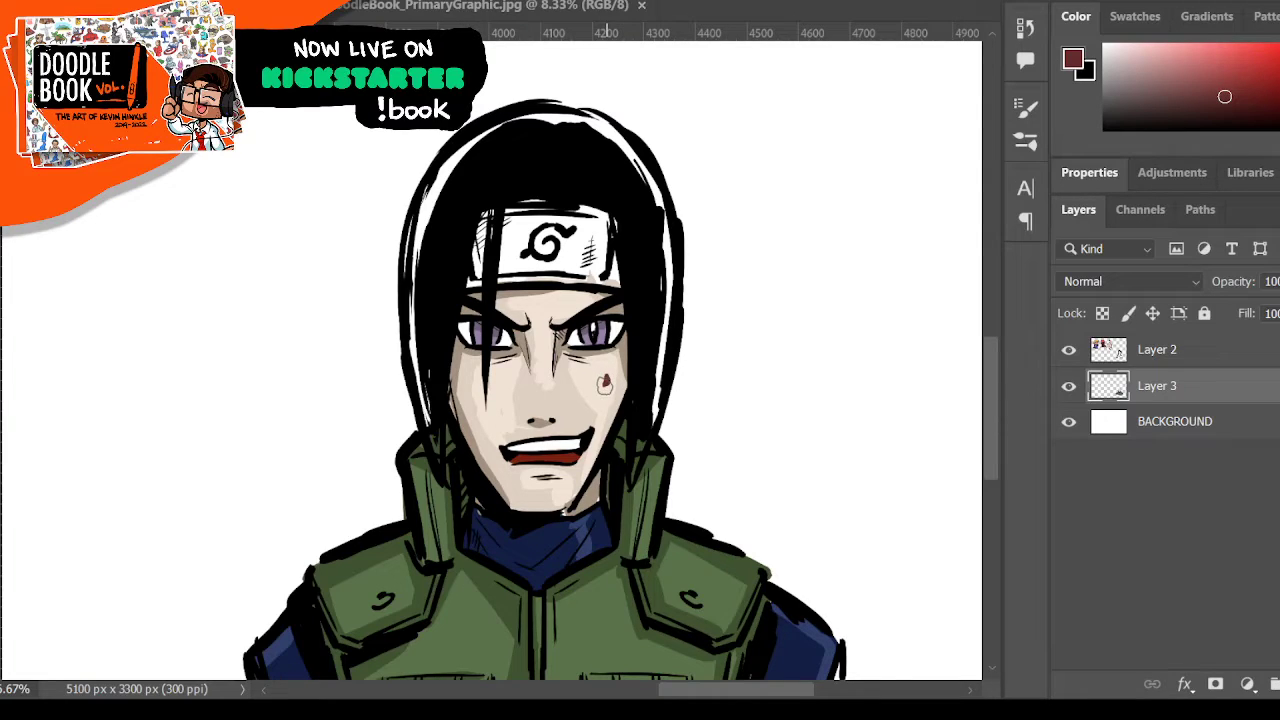
left_click_drag(604, 384, 594, 400)
left_click(604, 336, "alt")
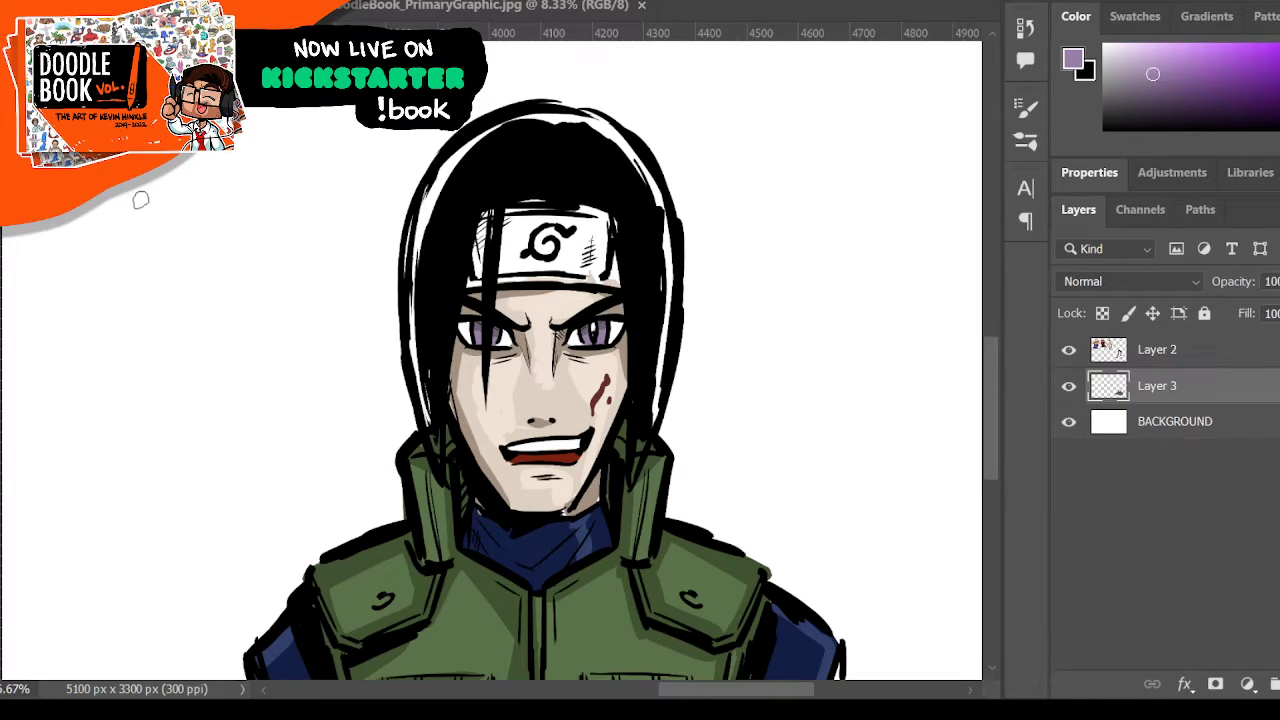
left_click_drag(516, 324, 528, 374)
mouse_move(560, 322)
left_mouse_down()
mouse_move(558, 360)
mouse_move(562, 346)
left_mouse_up()
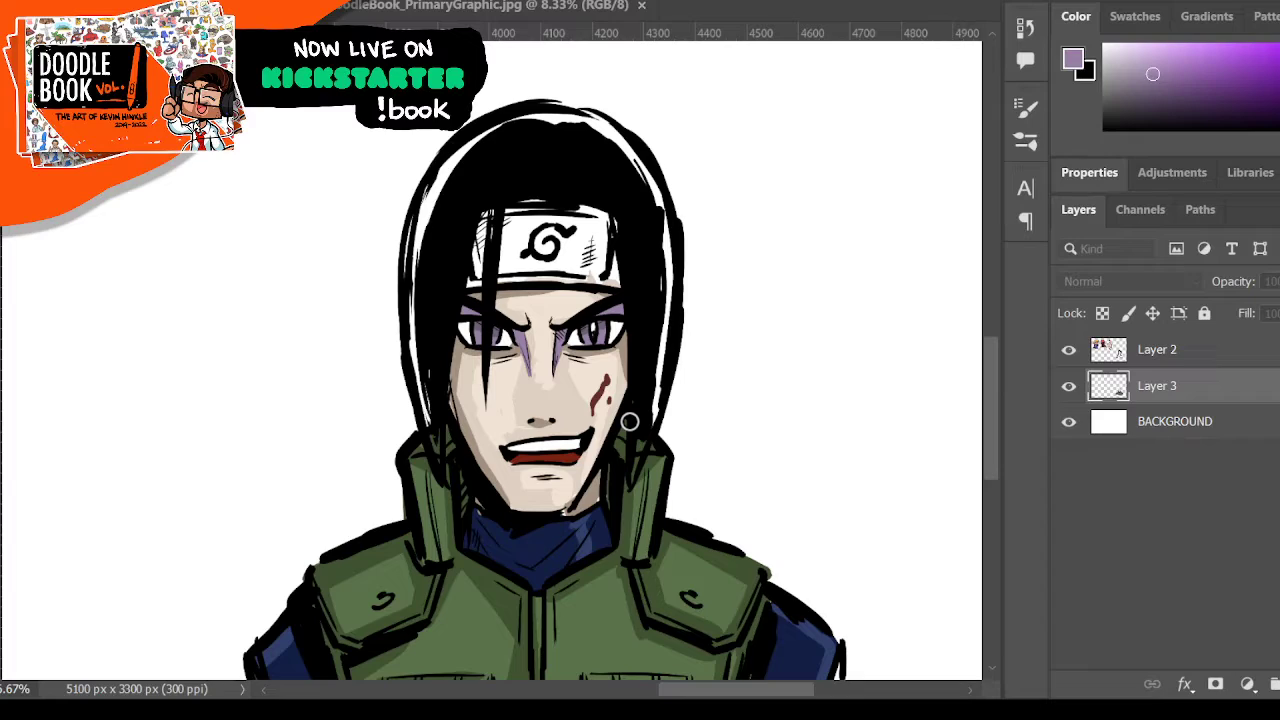
- Fill the white highlight bands along both sides and the top of the hair with dark gray
left_click(1118, 114)
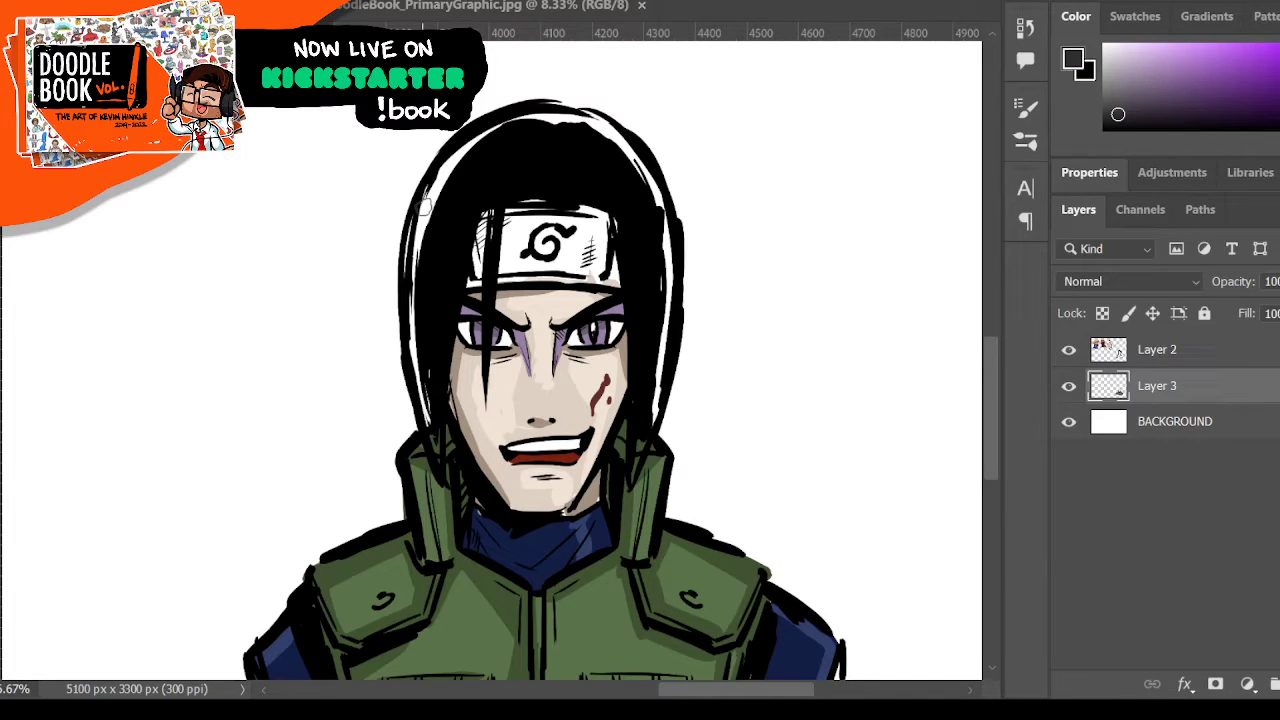
mouse_move(422, 358)
left_mouse_down()
mouse_move(432, 424)
mouse_move(410, 318)
mouse_move(415, 375)
mouse_move(415, 215)
mouse_move(410, 270)
mouse_move(458, 160)
mouse_move(500, 125)
left_mouse_up()
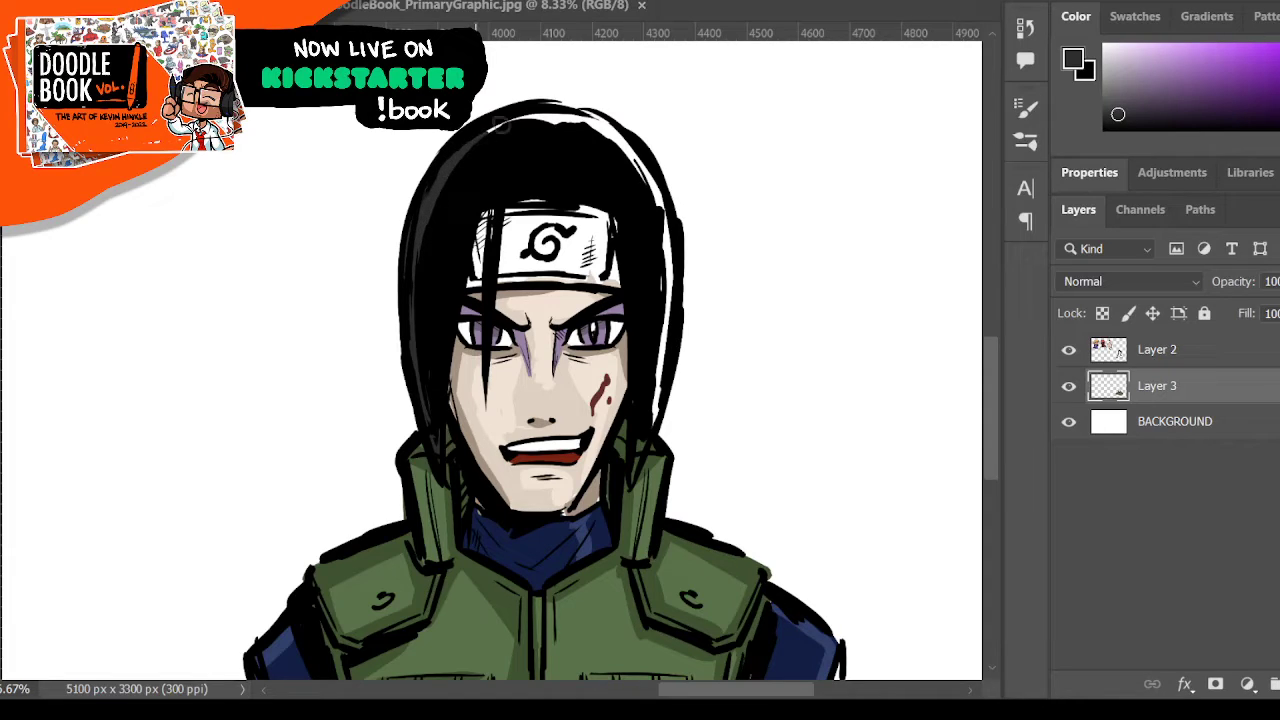
mouse_move(665, 328)
left_mouse_down()
mouse_move(631, 476)
mouse_move(661, 400)
mouse_move(642, 392)
mouse_move(634, 405)
mouse_move(665, 328)
mouse_move(646, 185)
mouse_move(668, 235)
mouse_move(601, 138)
mouse_move(538, 120)
mouse_move(611, 133)
mouse_move(652, 181)
mouse_move(606, 129)
left_mouse_up()
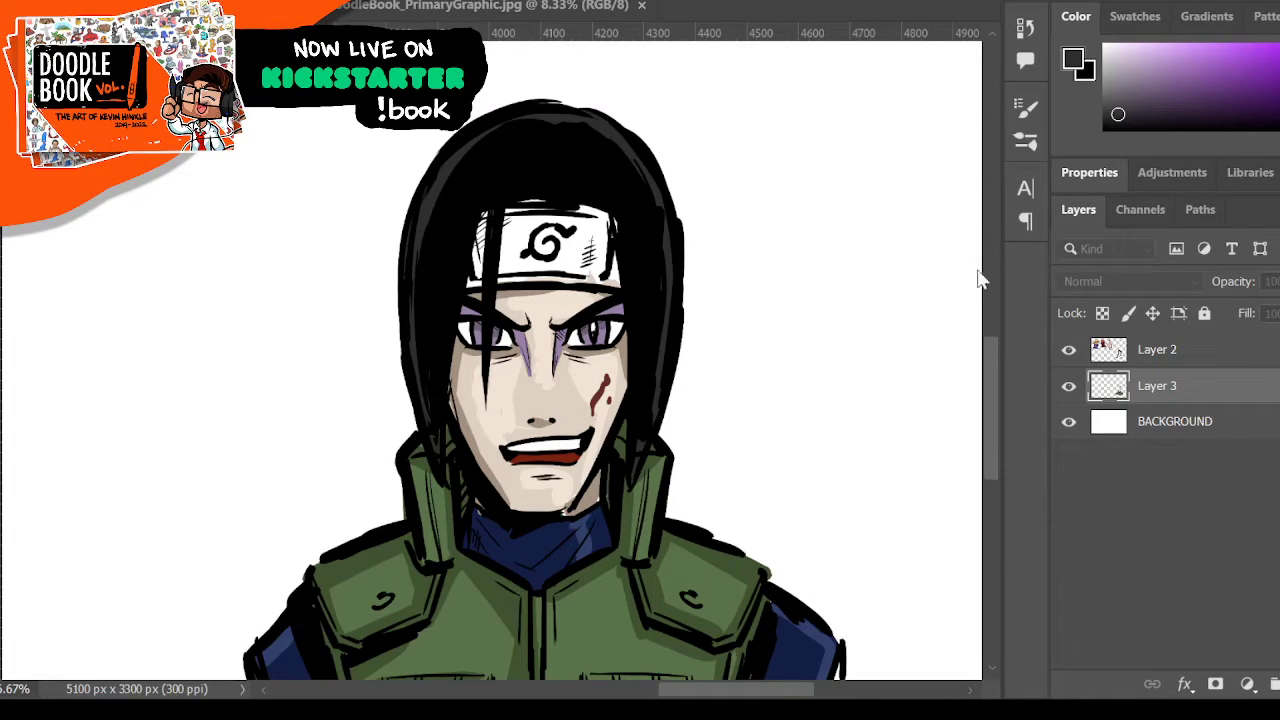
- Sample the undershirt's navy and paint the headband cloth around the metal plate with it
left_click(548, 525, "alt")
mouse_move(470, 282)
left_mouse_down()
mouse_move(598, 282)
mouse_move(614, 258)
mouse_move(615, 281)
mouse_move(590, 281)
left_mouse_up()
mouse_move(515, 211)
left_mouse_down()
mouse_move(615, 219)
mouse_move(488, 212)
left_mouse_up()
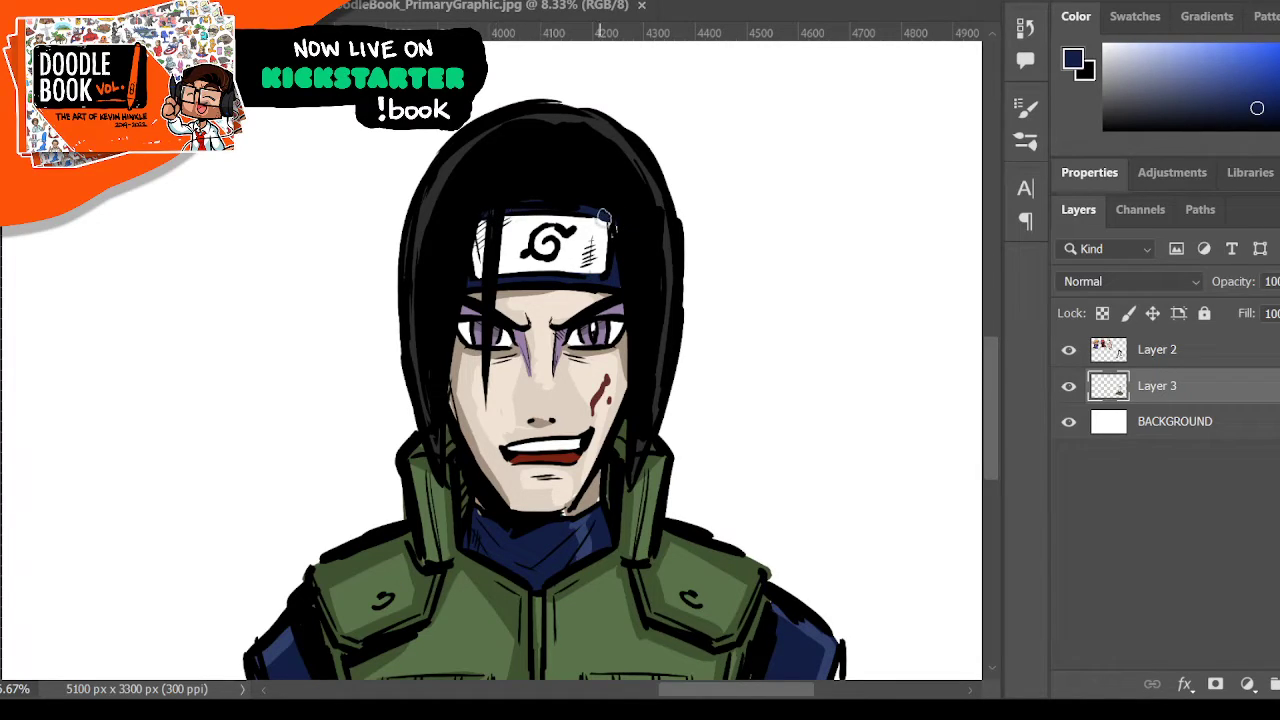
- Fill the headband's metal plate with grayish lavender, and touch up the cloth around it with the sampled undershirt navy
mouse_move(662, 322)
left_mouse_down()
mouse_move(670, 334)
mouse_move(681, 281)
left_mouse_up()
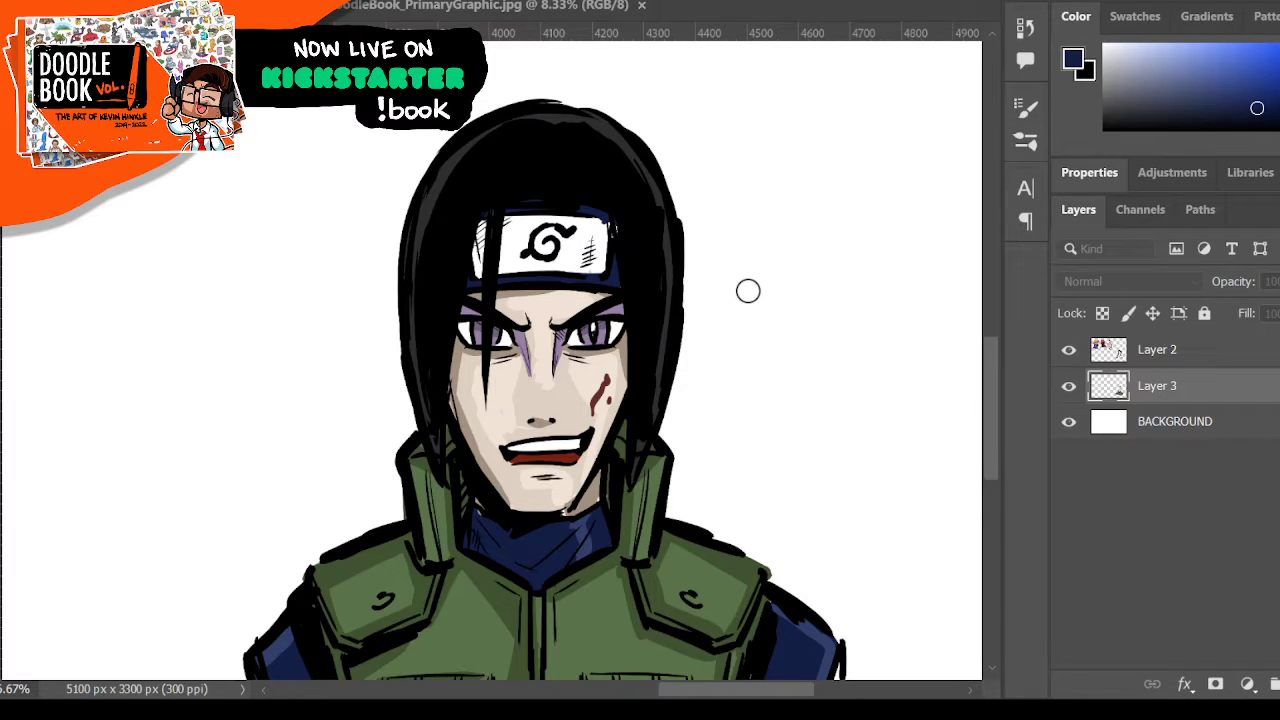
left_click(1097, 166)
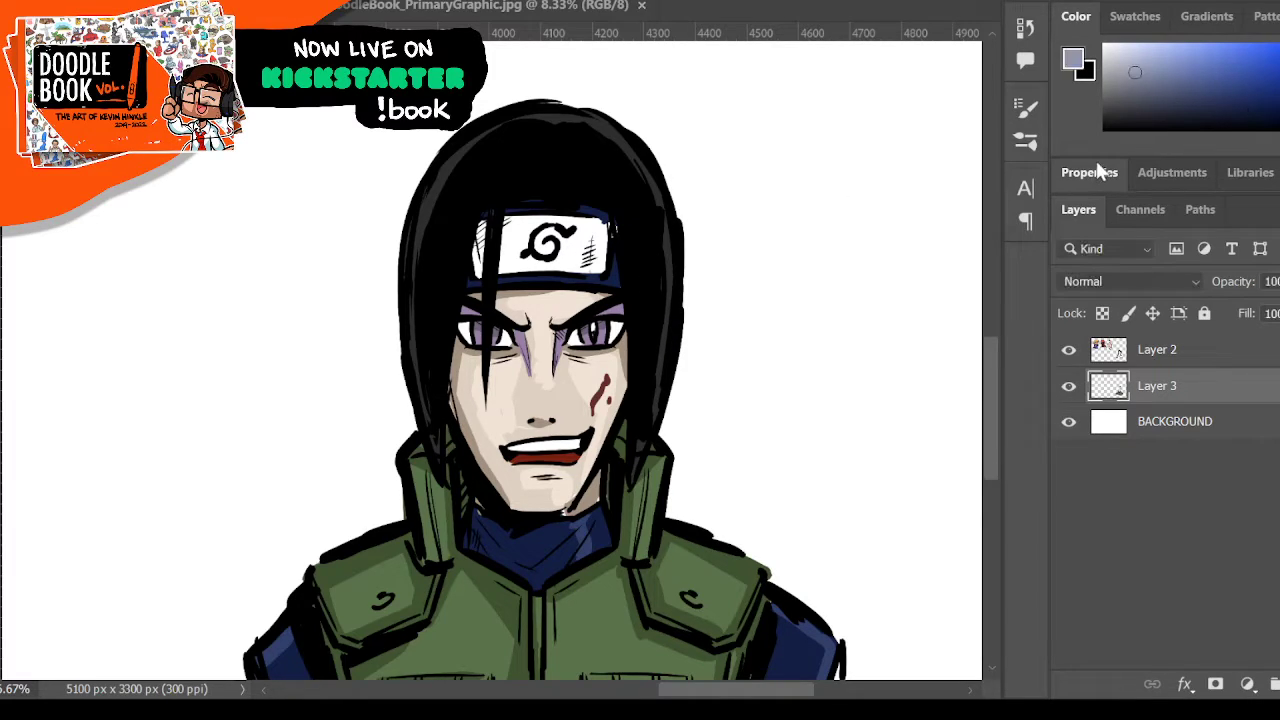
mouse_move(514, 225)
left_mouse_down()
mouse_move(508, 246)
mouse_move(548, 236)
mouse_move(540, 265)
mouse_move(555, 255)
mouse_move(530, 225)
mouse_move(506, 240)
mouse_move(575, 250)
mouse_move(590, 220)
mouse_move(595, 235)
mouse_move(606, 226)
mouse_move(580, 262)
mouse_move(590, 248)
mouse_move(482, 226)
mouse_move(477, 270)
left_mouse_up()
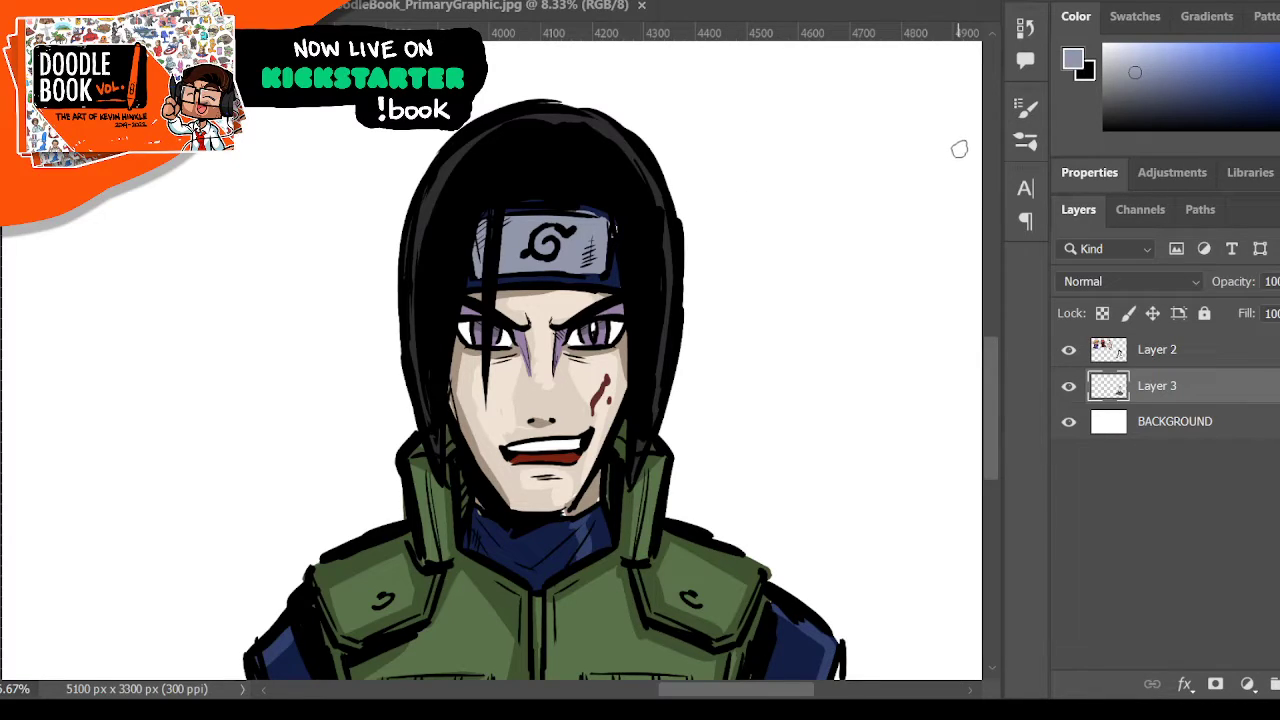
scroll(773, 153, "down", 1)
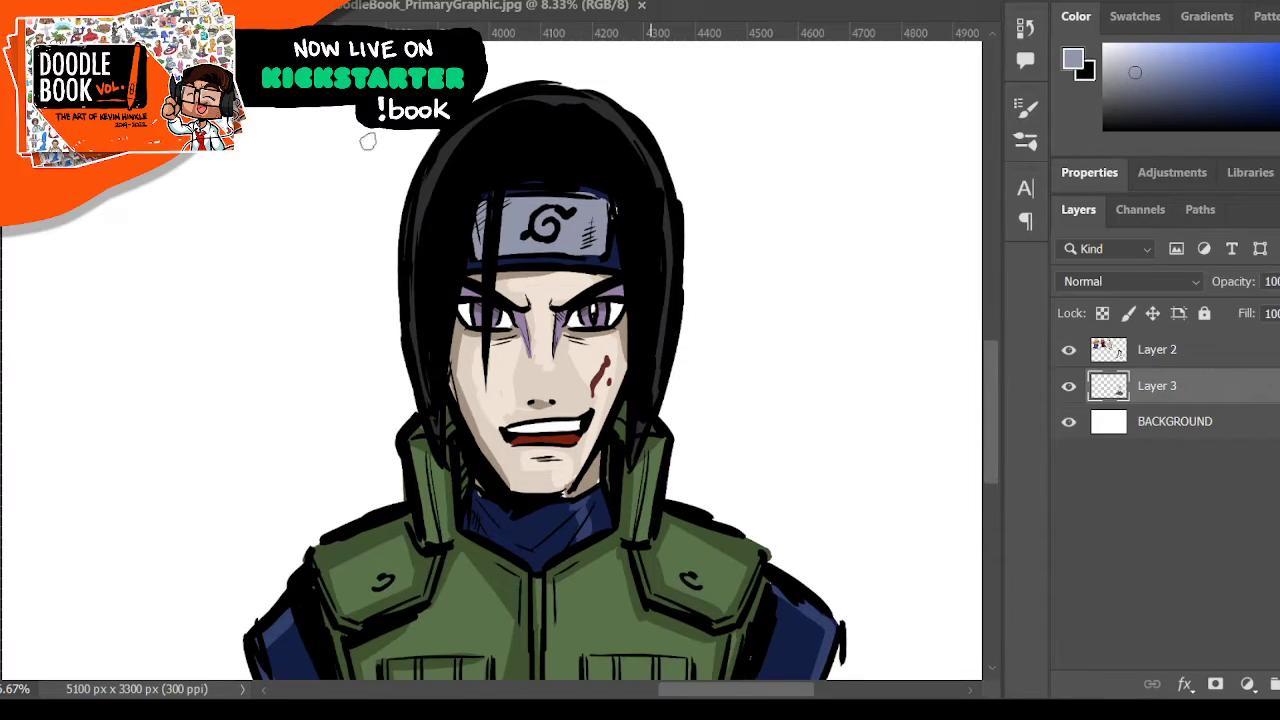
left_click(545, 528, "alt")
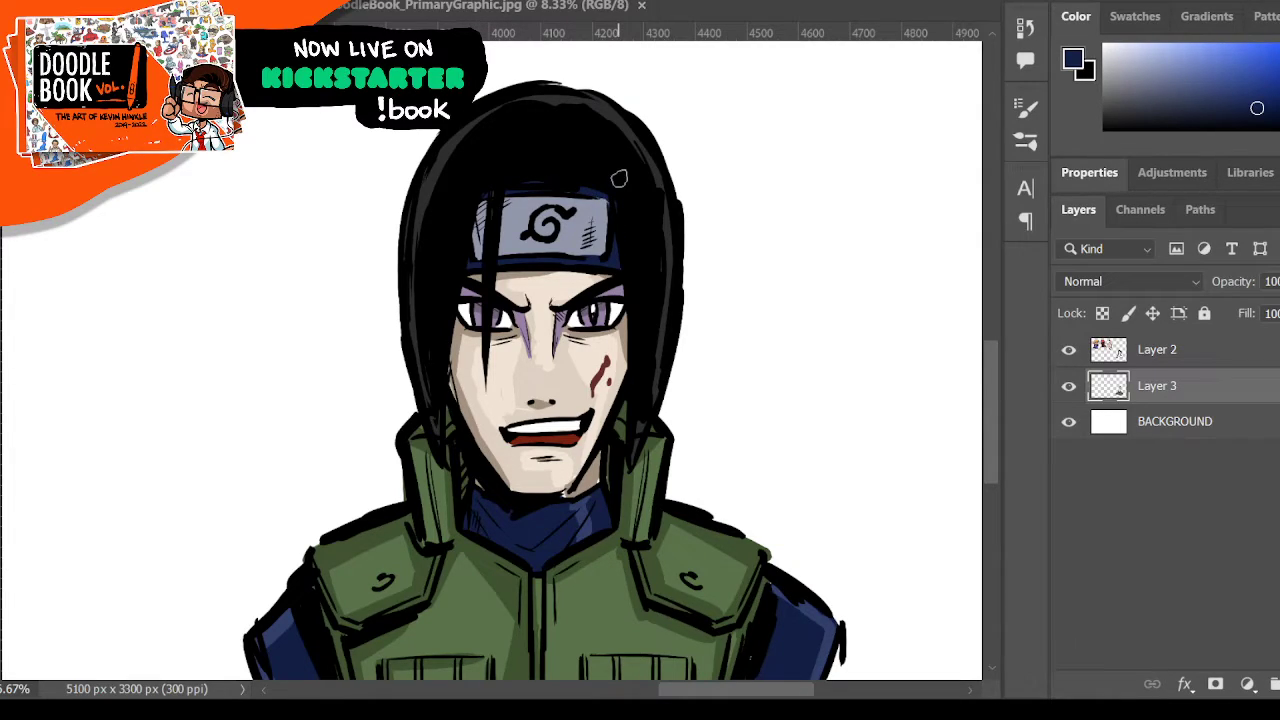
- Shade the headband's metal plate with a darker blue-gray, and add pale lavender highlight streaks to it
left_click(525, 208, "alt")
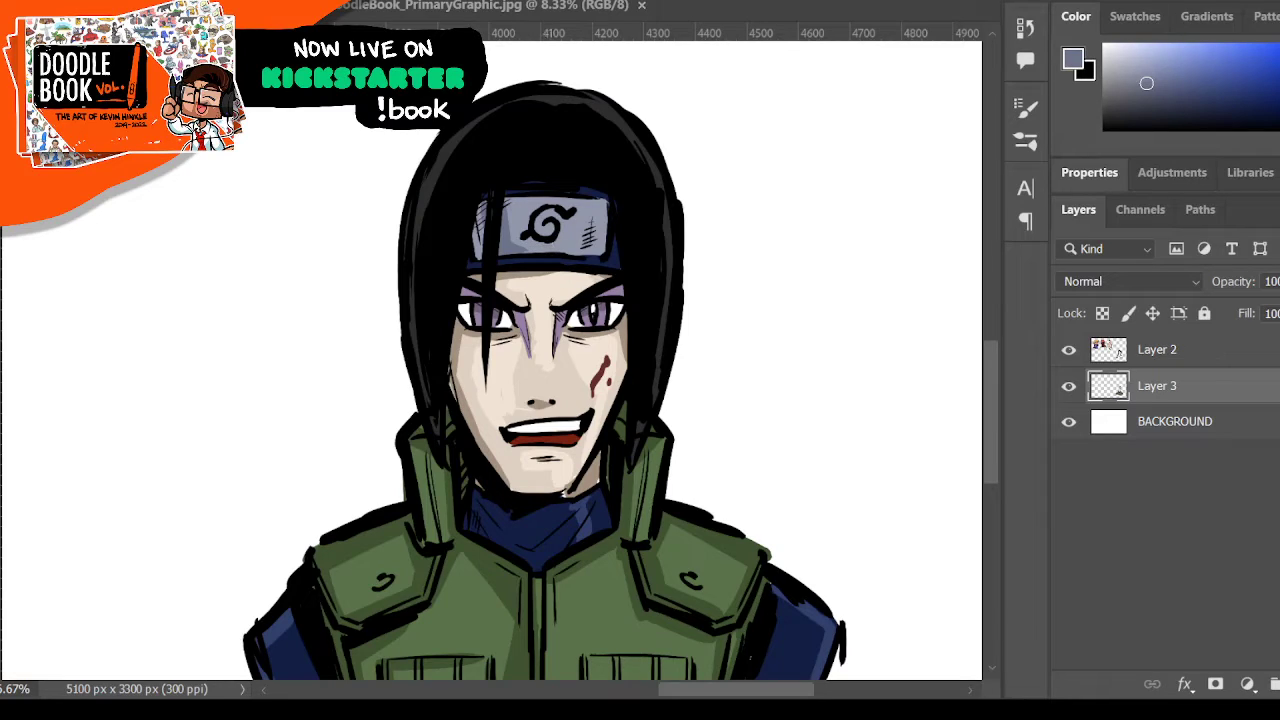
left_click(533, 201, "alt")
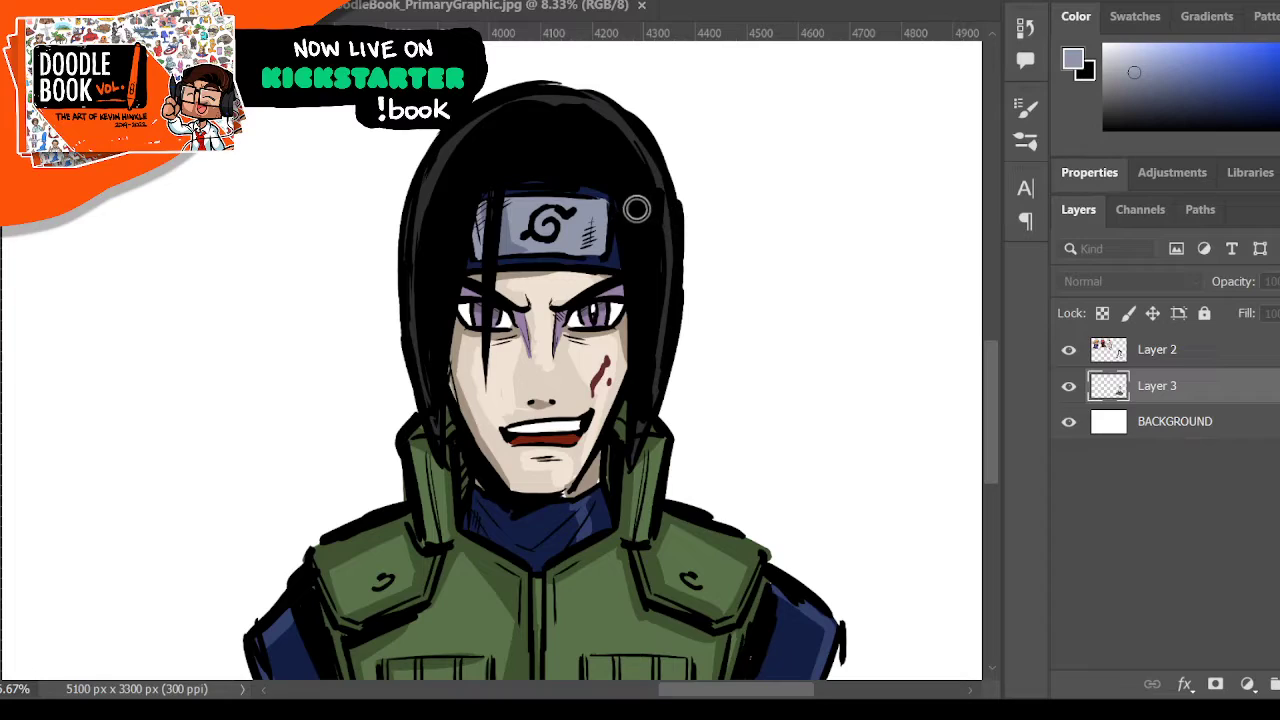
left_click(1124, 51)
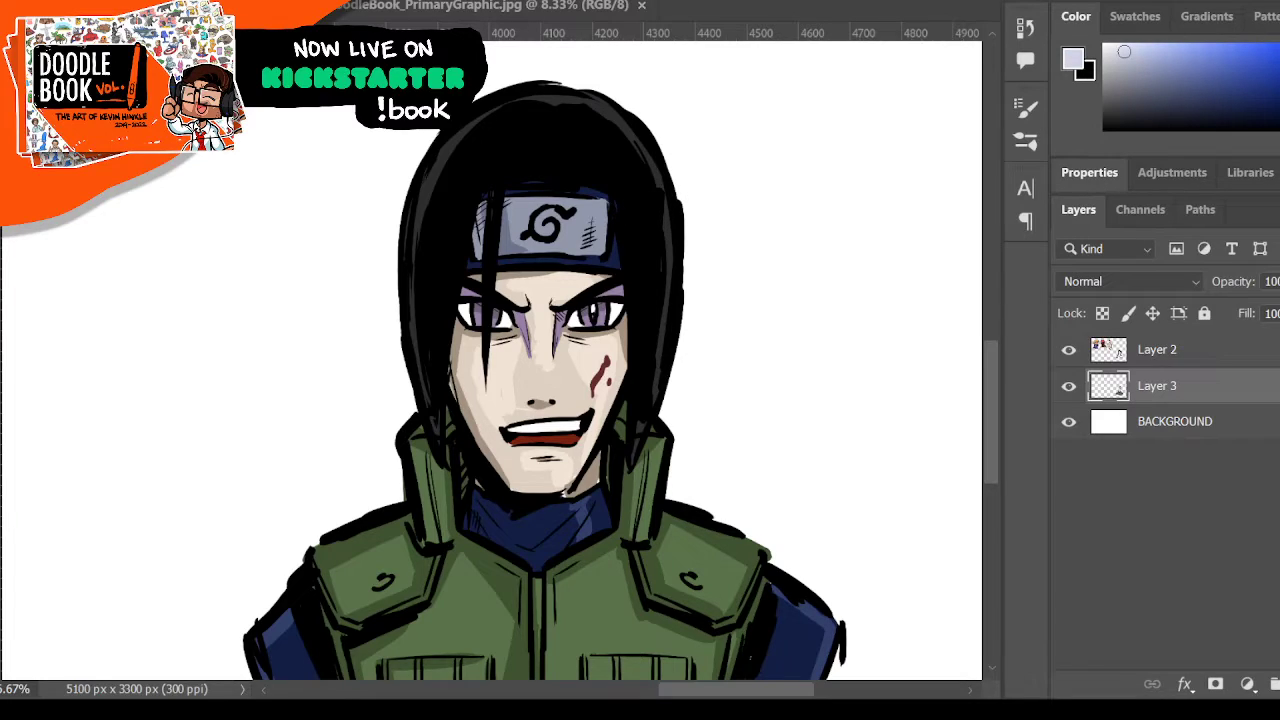
mouse_move(571, 205)
left_mouse_down()
mouse_move(578, 244)
mouse_move(573, 208)
mouse_move(584, 211)
mouse_move(585, 254)
mouse_move(570, 208)
left_mouse_up()
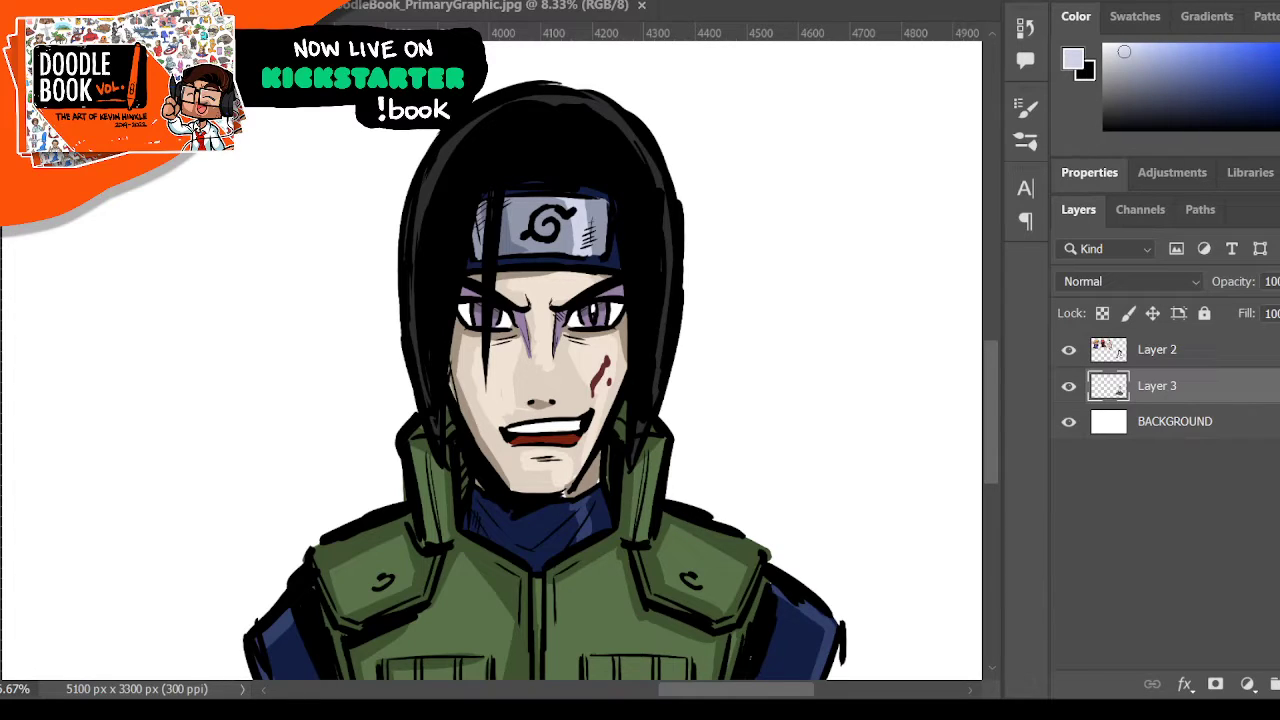
- Paint the vest's central zipper and the small shoulder pad details with the pale lavender
left_click(598, 250, "alt")
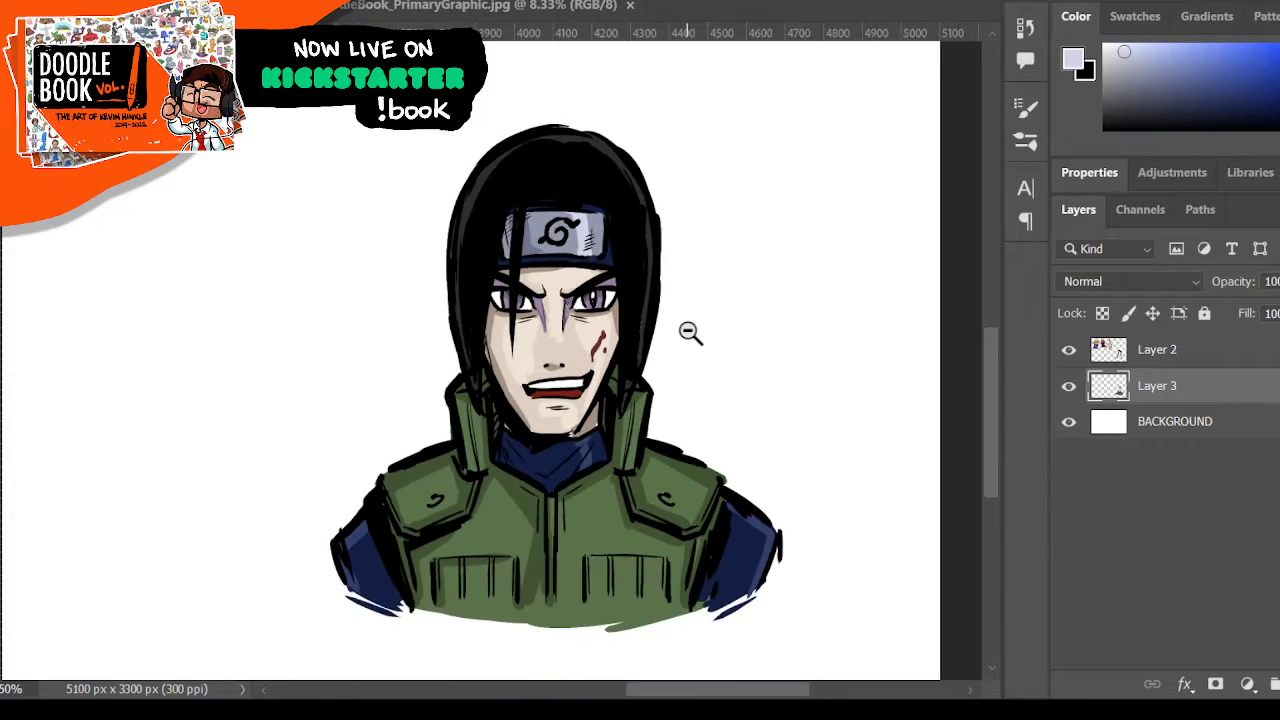
left_click(686, 330, "alt")
left_click(504, 253, "alt")
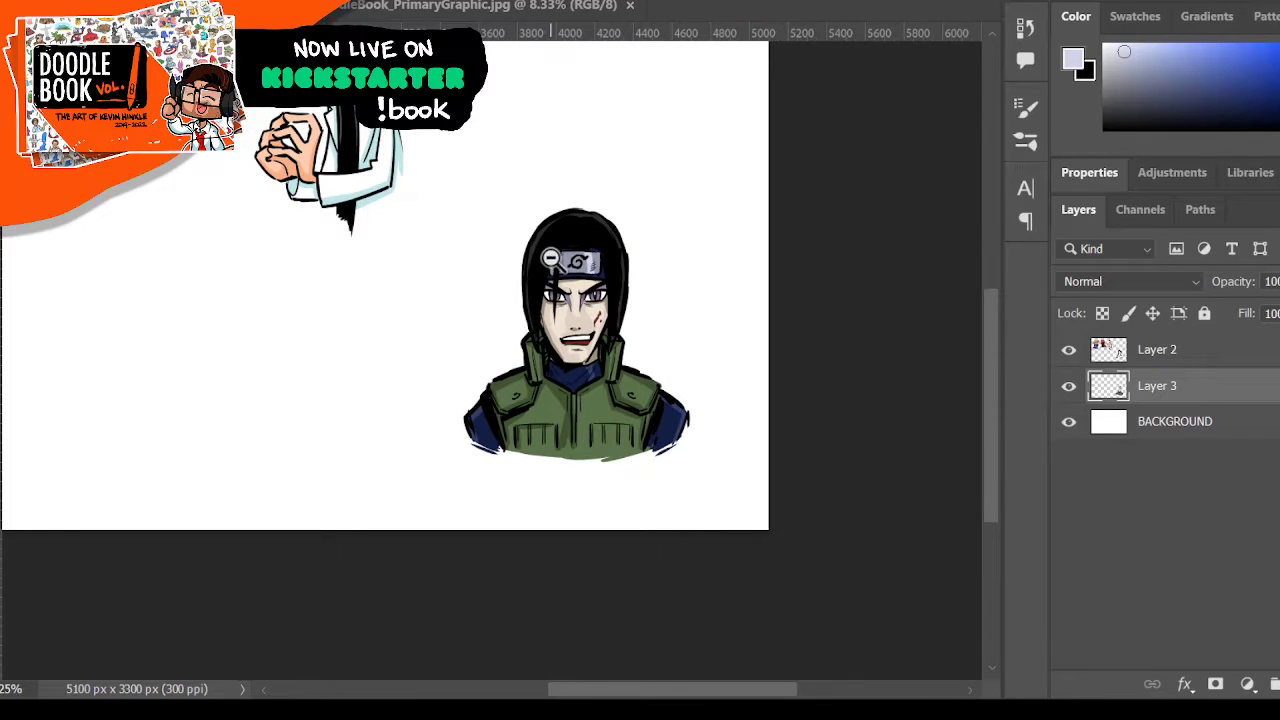
left_click(627, 258)
left_click(630, 260)
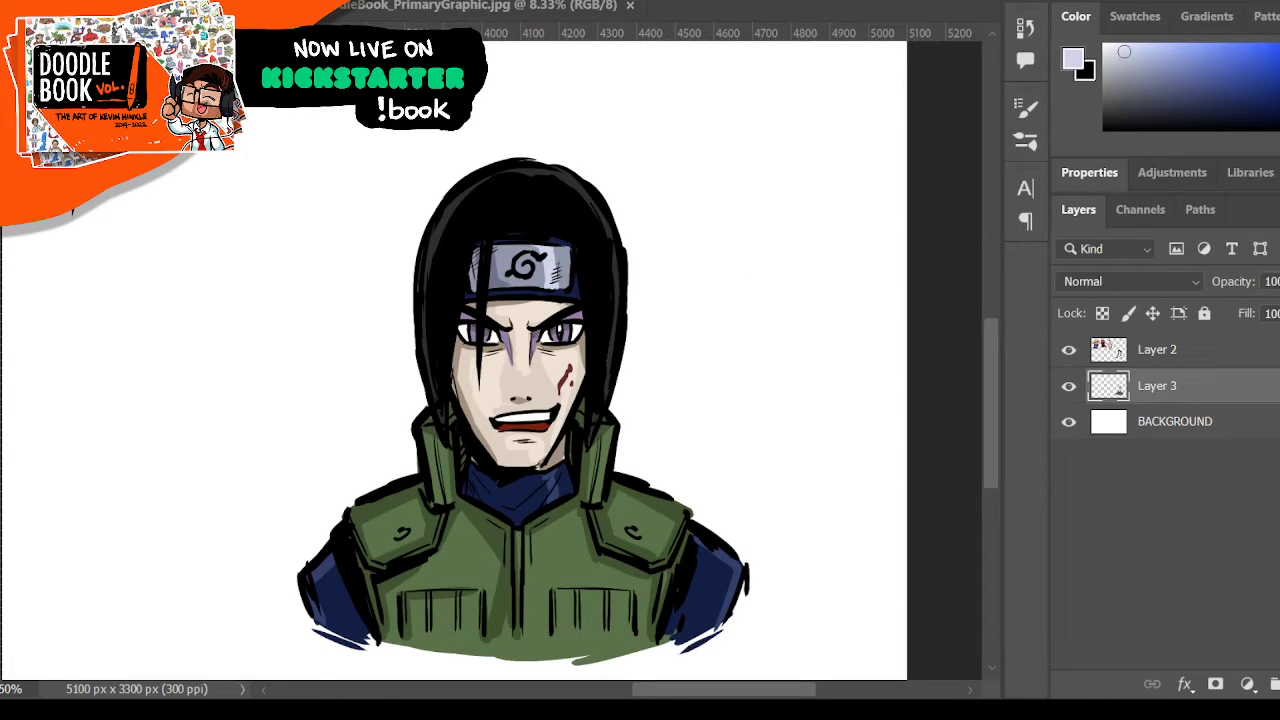
key("b")
- Merge the line art on Layer 2 down into the color on Layer 3
left_click(366, 359, "alt")
left_click(366, 359, "alt")
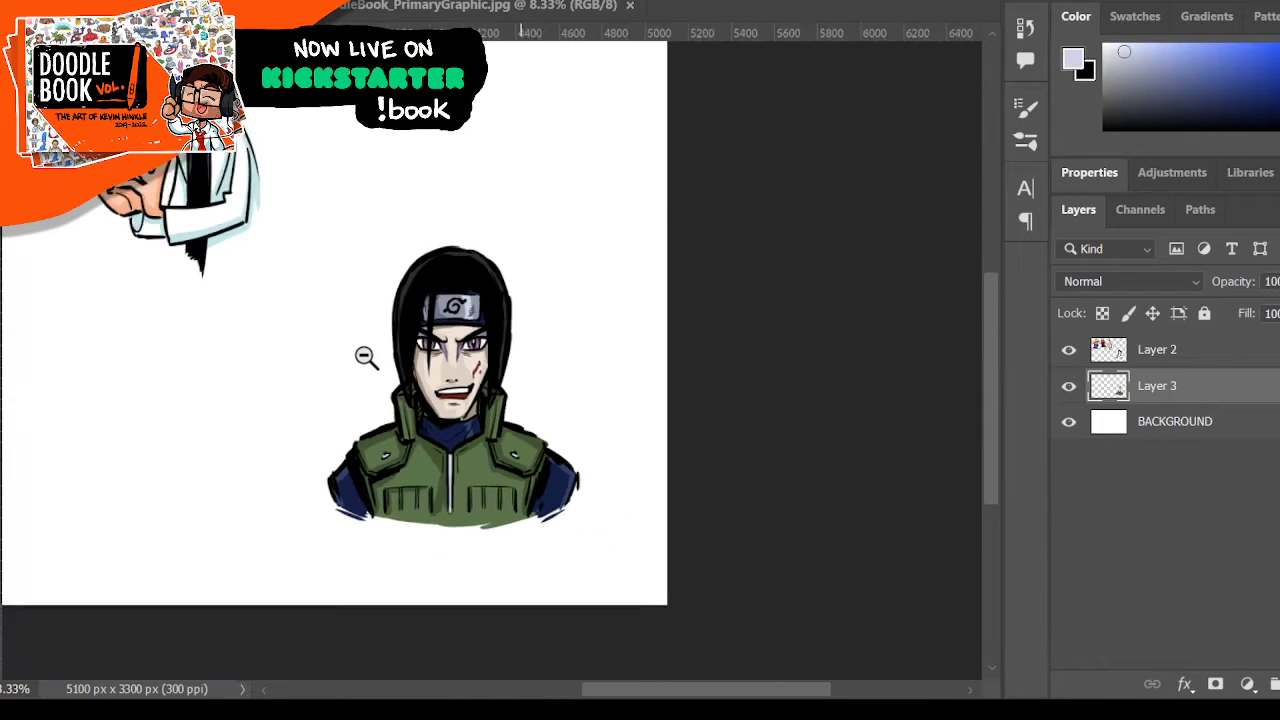
left_click_drag(664, 684, 587, 686)
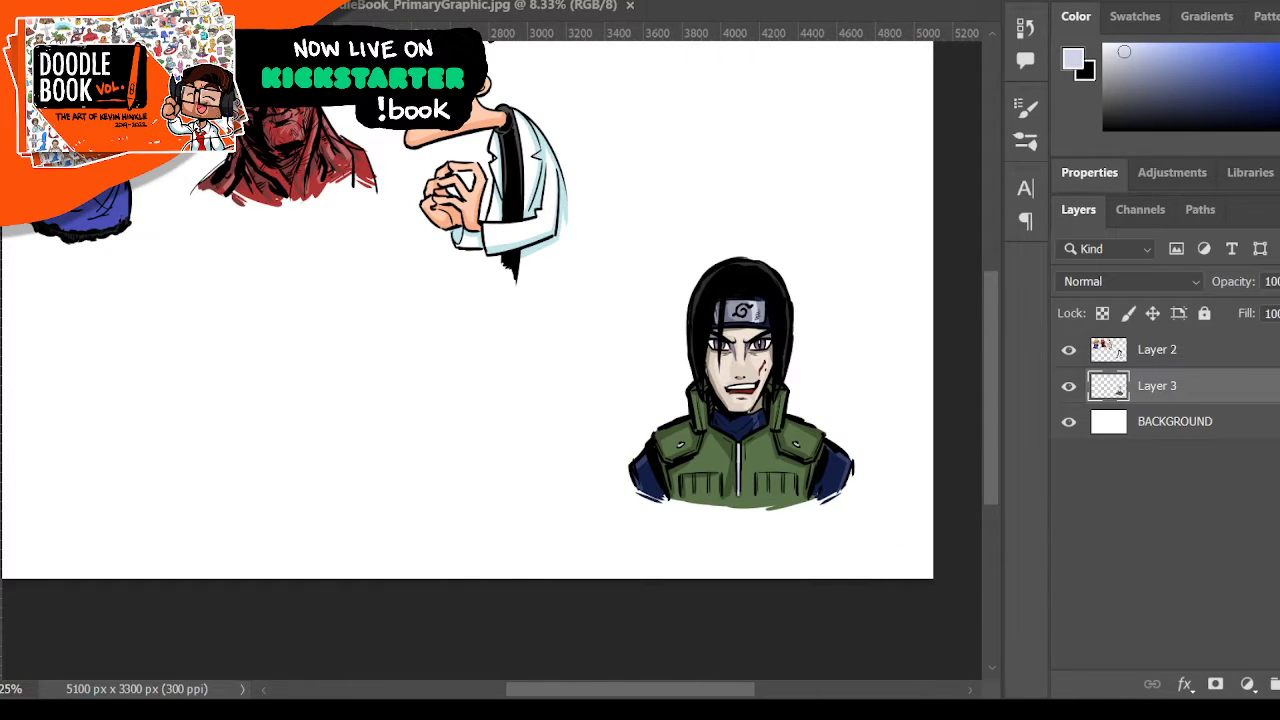
left_click(1211, 351)
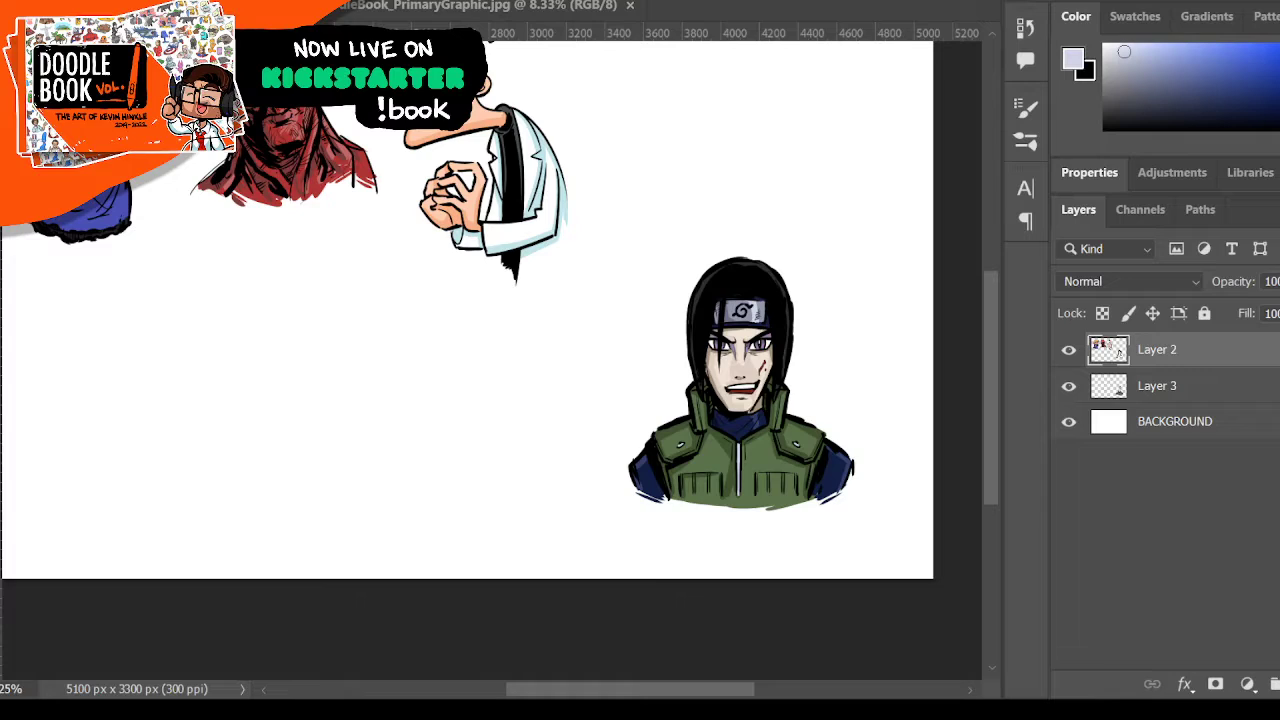
key("ctrl+e")
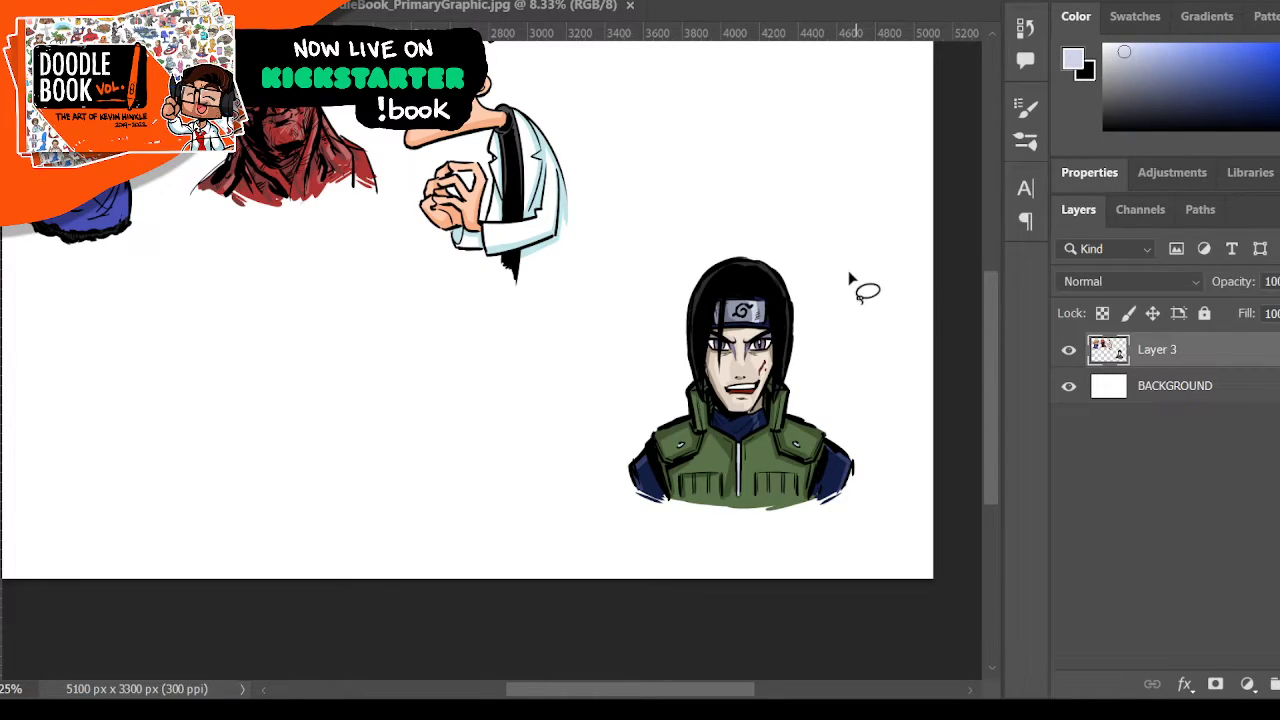
- Lasso the ninja, move him up into the row of finished figures beside the scientist, and deselect
mouse_move(676, 266)
left_mouse_down()
mouse_move(629, 527)
mouse_move(908, 487)
mouse_move(842, 338)
mouse_move(670, 248)
left_mouse_up()
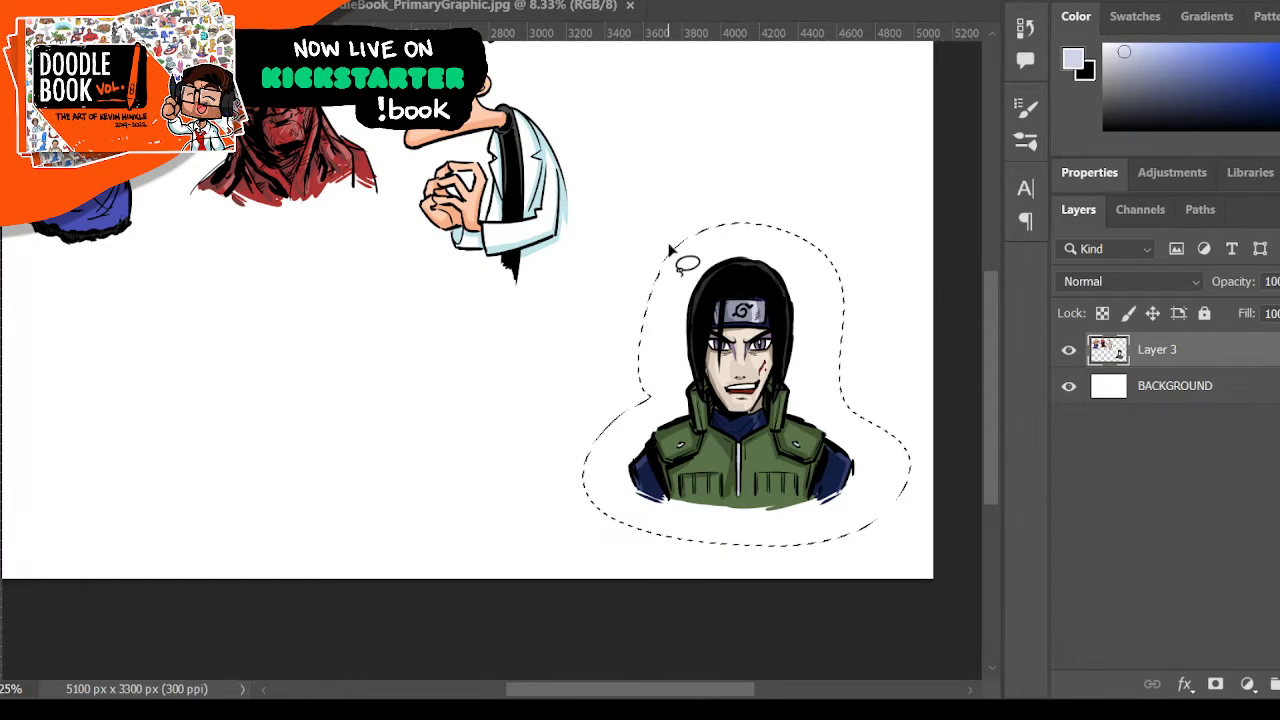
left_click_drag(988, 363, 995, 300)
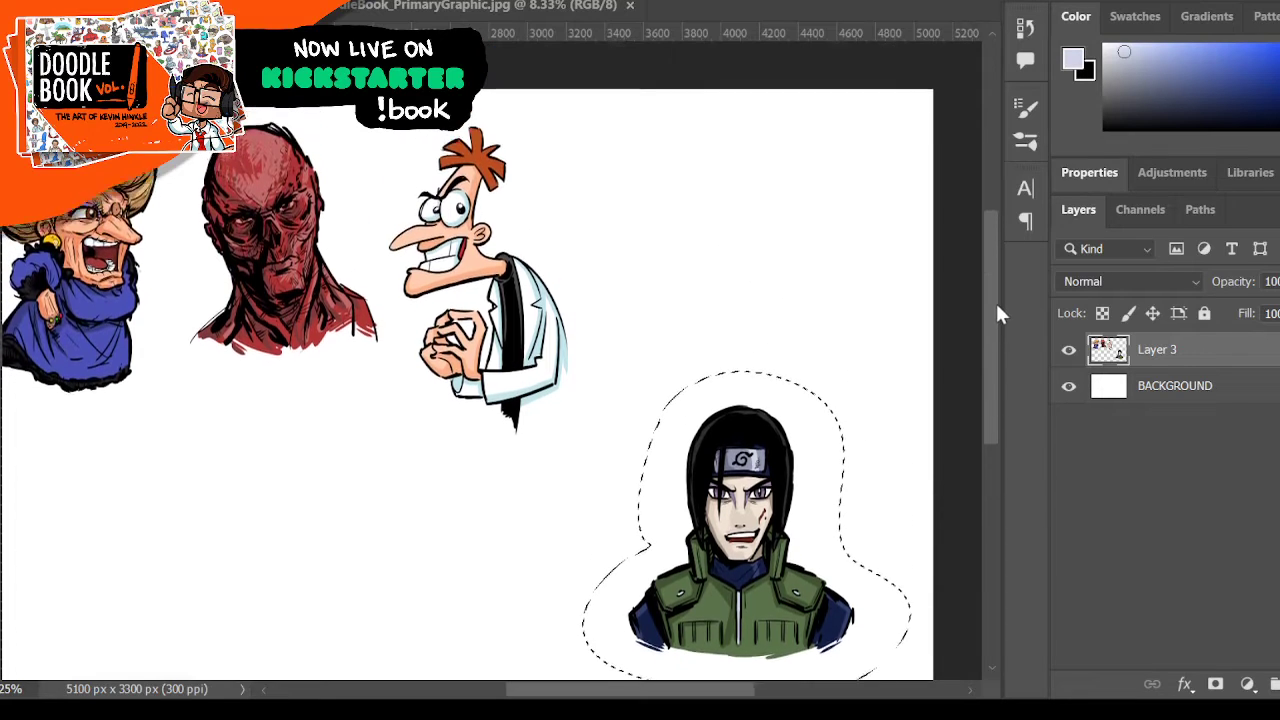
left_click_drag(773, 462, 738, 180)
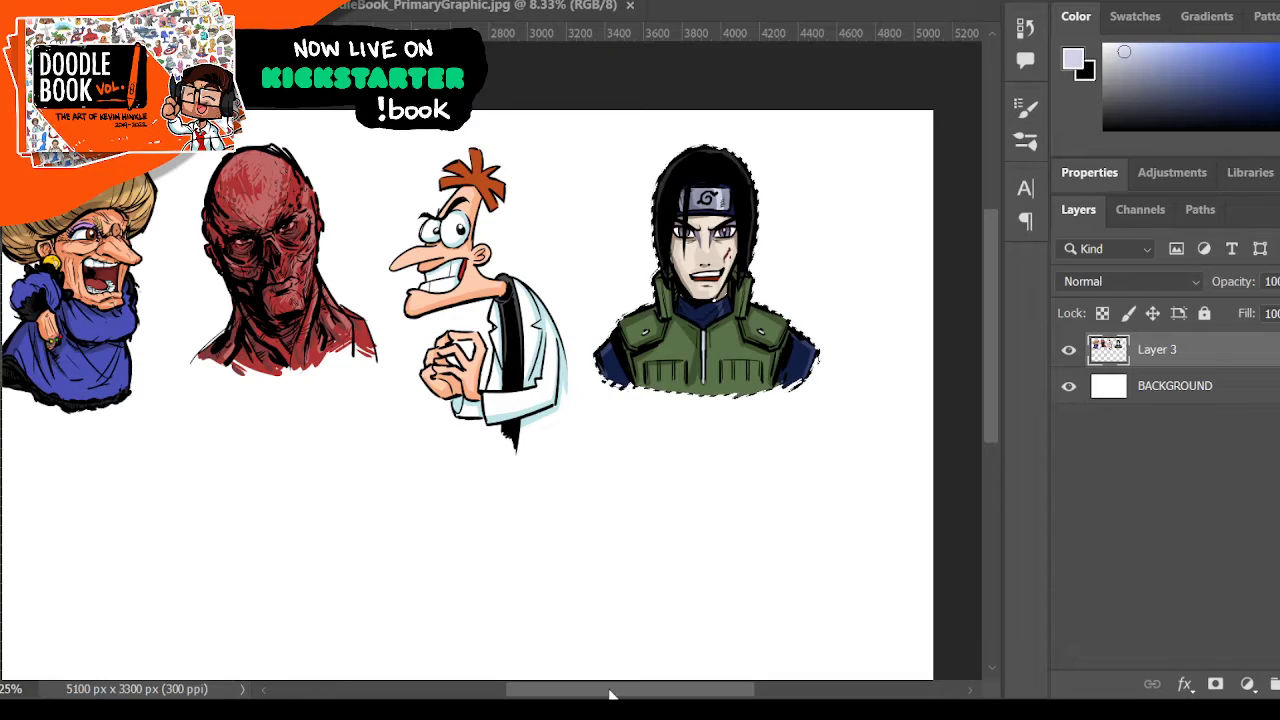
left_click_drag(611, 693, 579, 692)
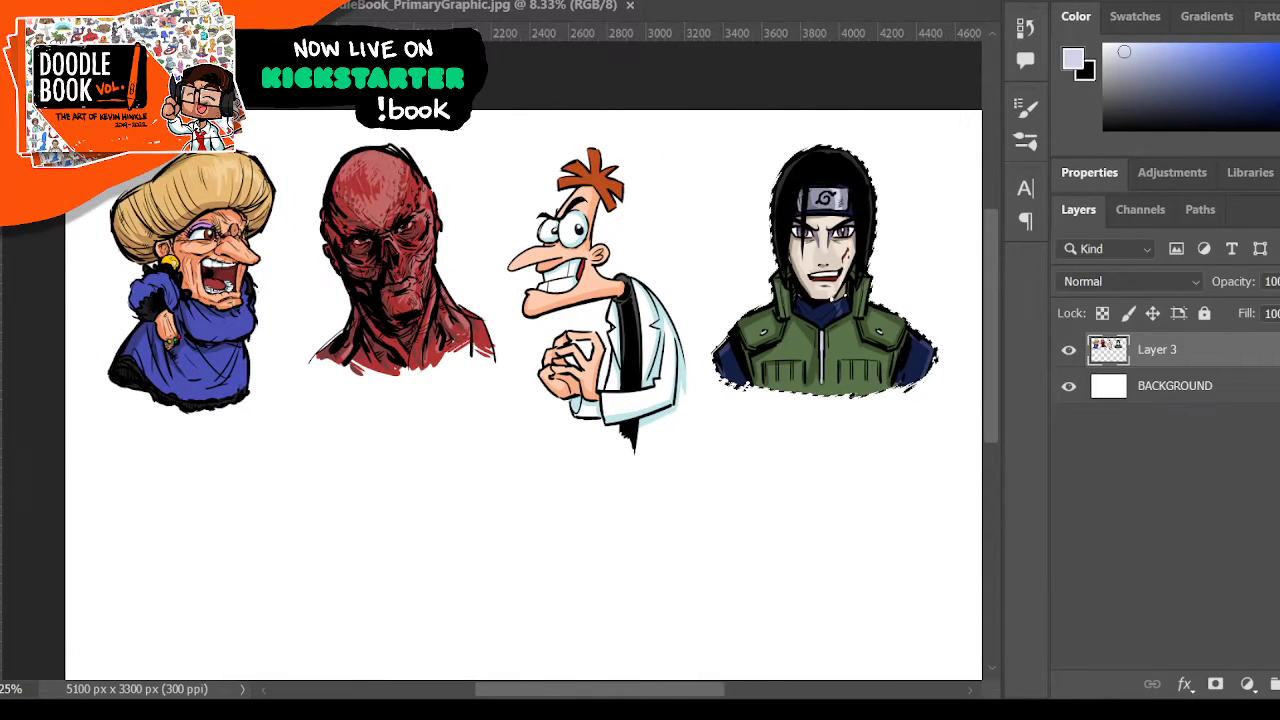
key("ctrl+d")
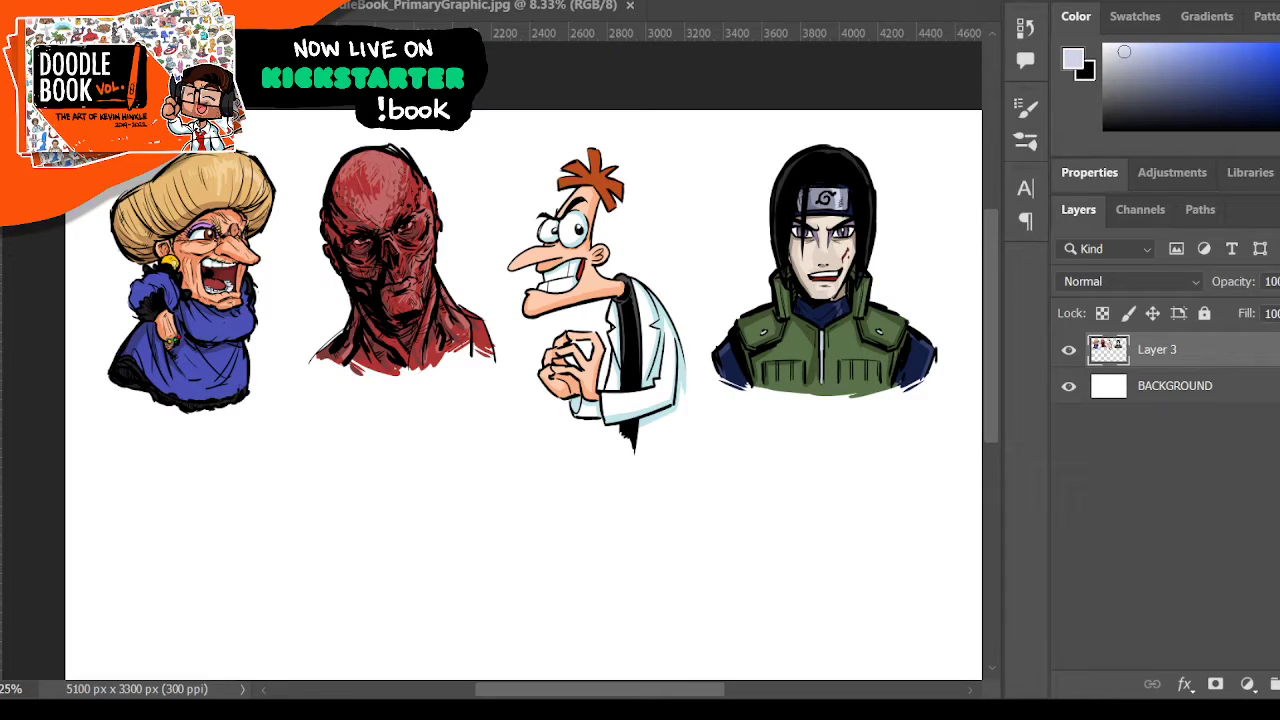
- Switch to black with a larger brush and ink the left side and base of an egg-shaped outline in the empty area below the figures
scroll(443, 283, "down", 3)
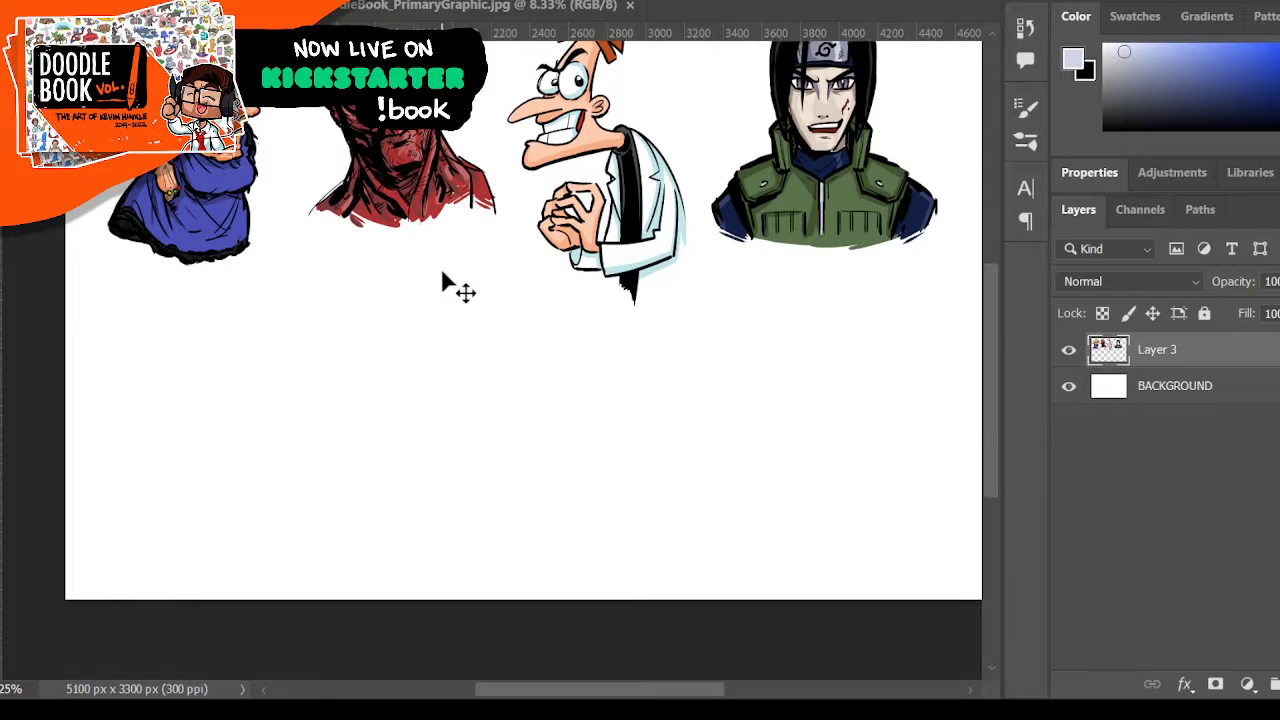
key("z")
left_click(340, 346)
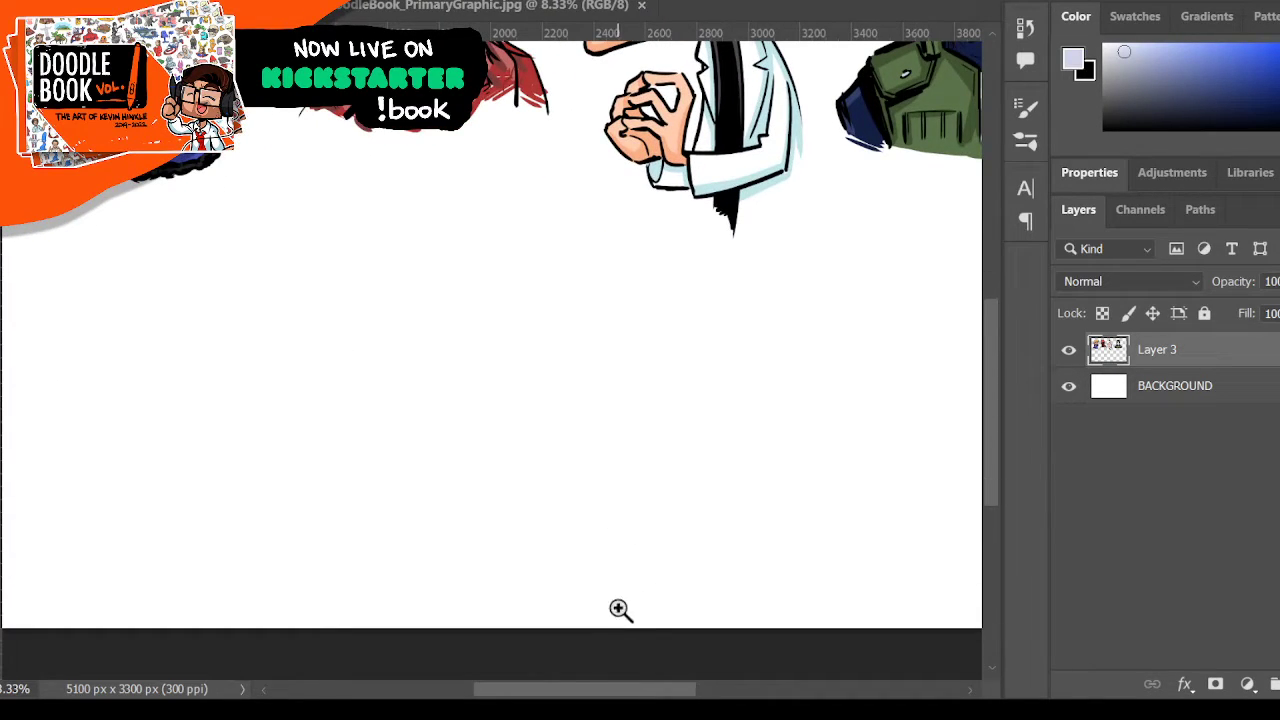
left_click_drag(625, 689, 609, 689)
left_click(426, 305)
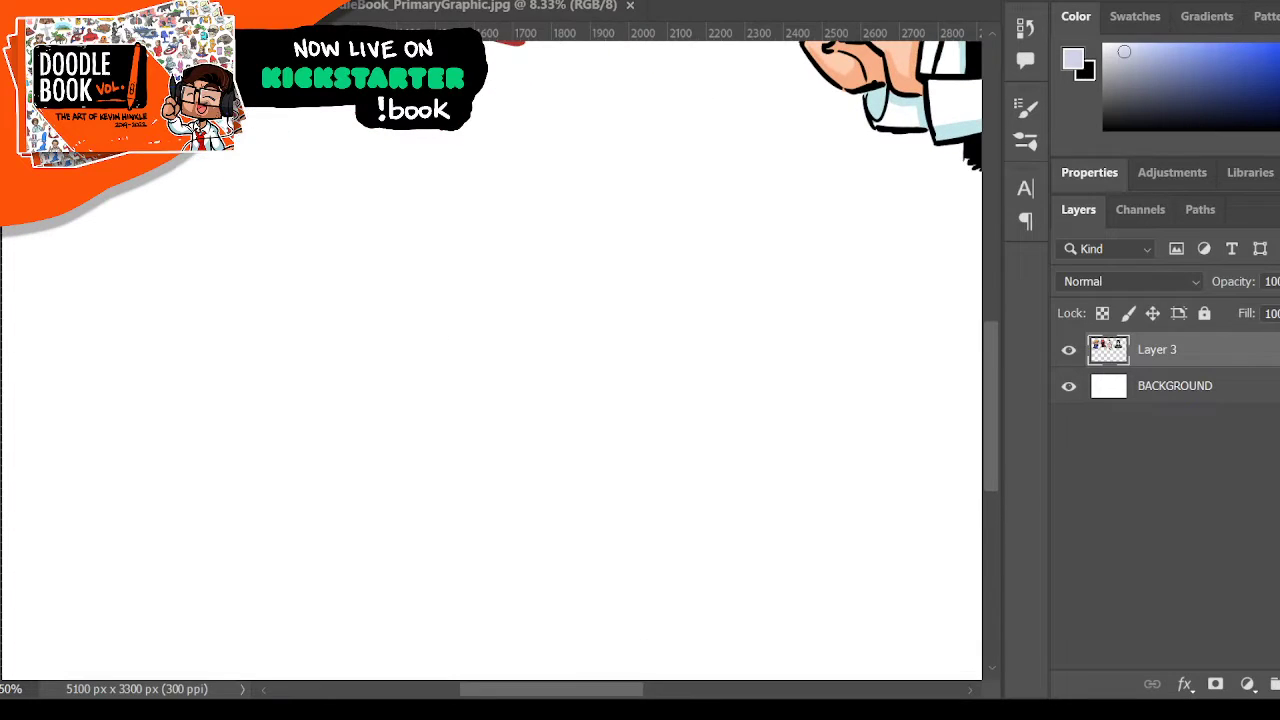
key("x")
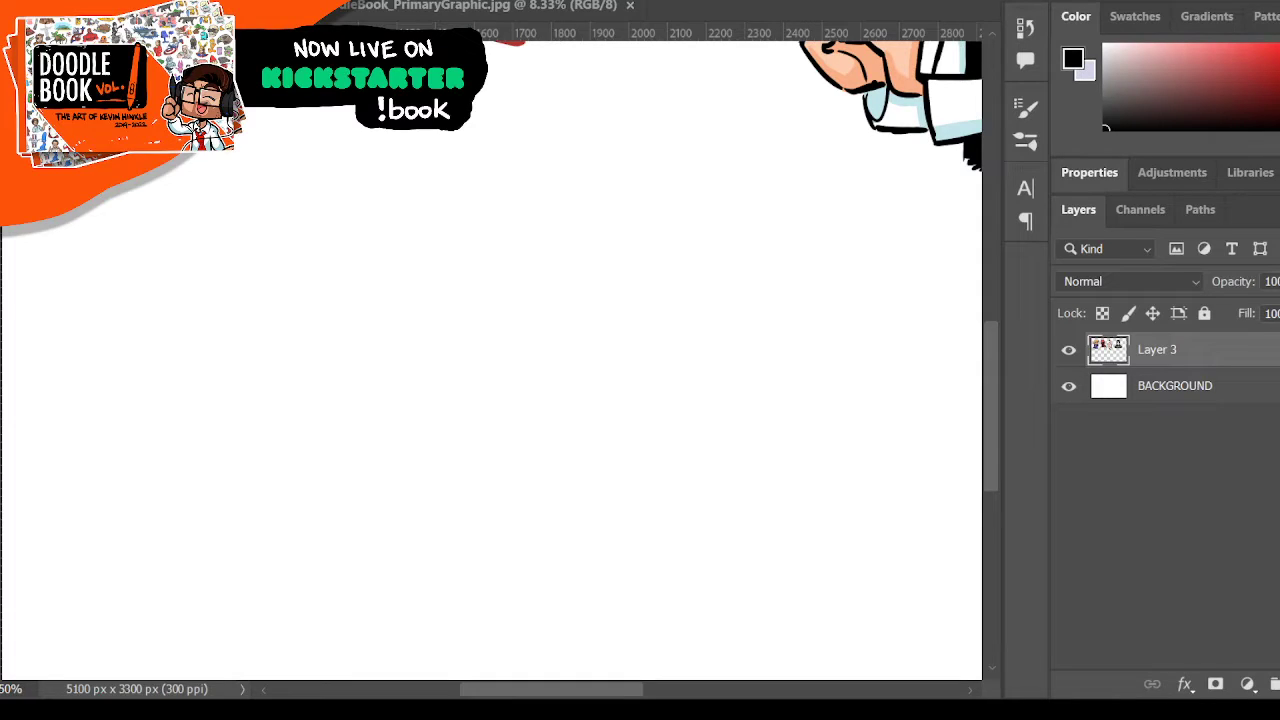
key("bracketright")
key("bracketright")
key("bracketright")
key("bracketright")
left_click_drag(408, 217, 371, 350)
left_click_drag(400, 232, 361, 406)
mouse_move(390, 261)
left_mouse_down()
mouse_move(359, 428)
mouse_move(379, 480)
left_mouse_up()
mouse_move(357, 425)
left_mouse_down()
mouse_move(399, 468)
mouse_move(385, 456)
mouse_move(522, 487)
left_mouse_up()
left_click_drag(416, 475, 586, 484)
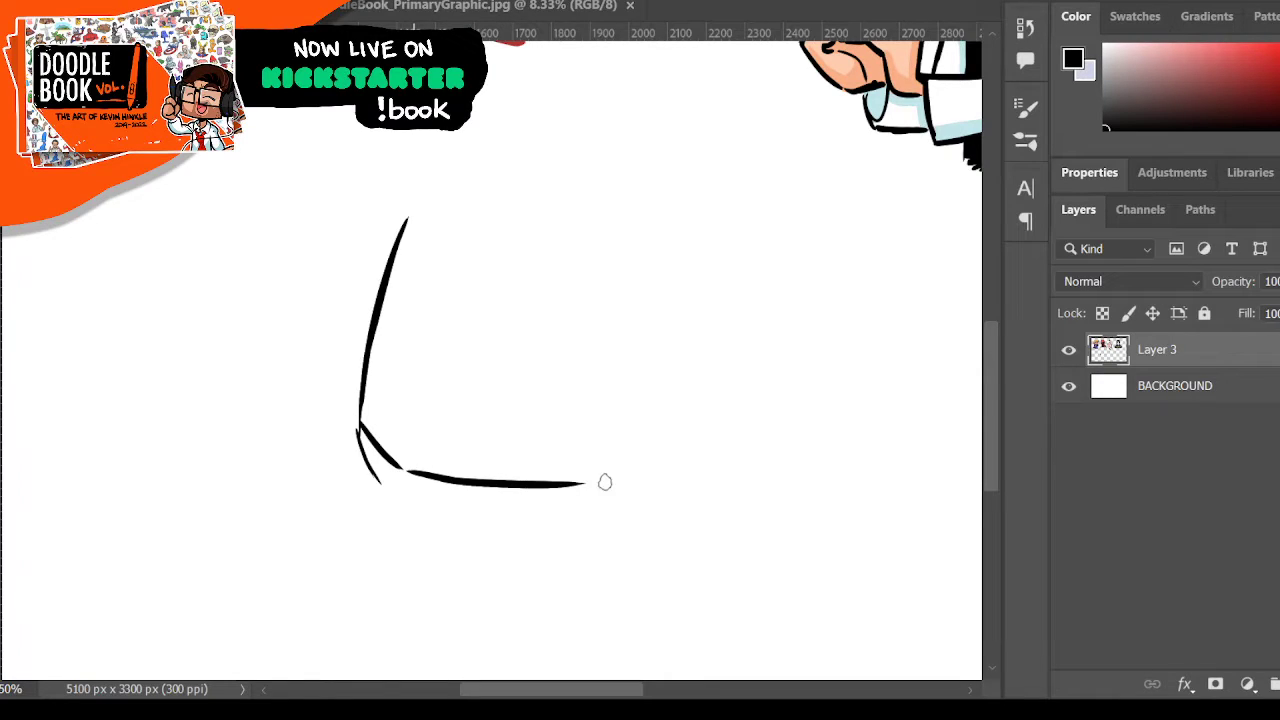
- Ink the top arc and right side of the egg-shaped outline down to its base
mouse_move(410, 220)
left_mouse_down()
mouse_move(465, 155)
mouse_move(501, 148)
mouse_move(551, 185)
left_mouse_up()
mouse_move(515, 143)
left_mouse_down()
mouse_move(586, 216)
mouse_move(625, 418)
mouse_move(585, 482)
left_mouse_up()
left_click_drag(610, 440, 584, 485)
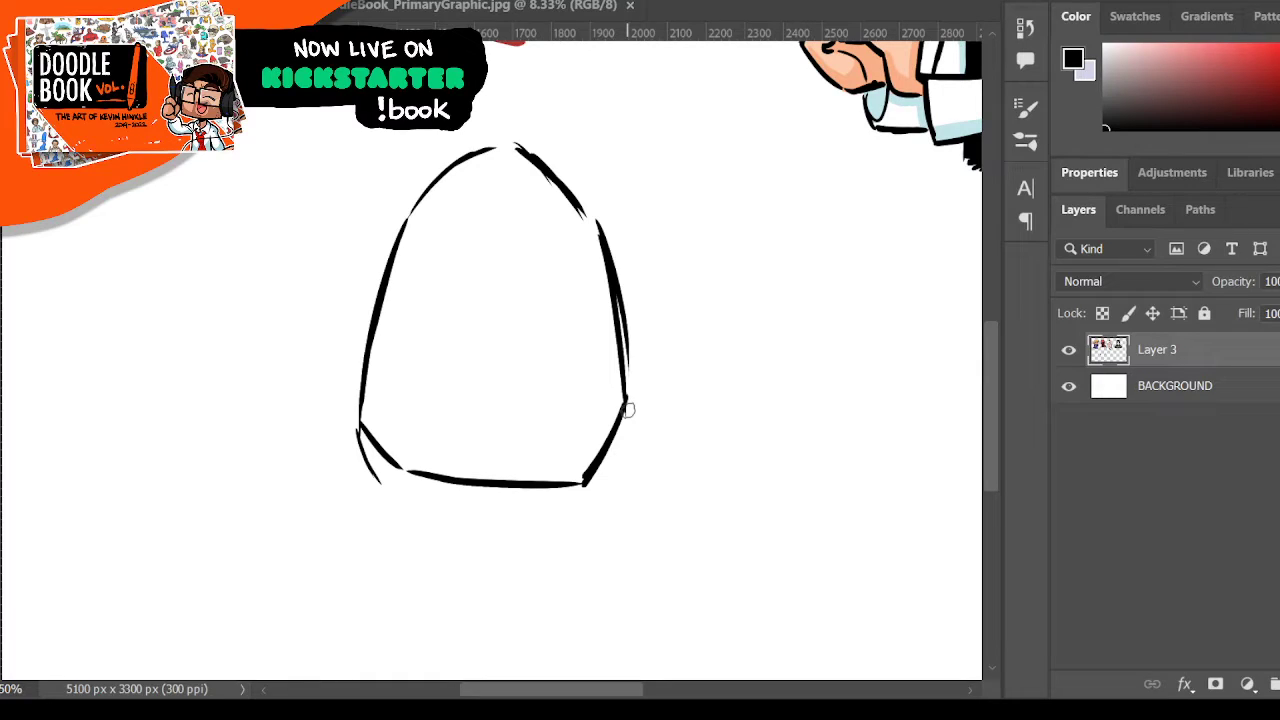
- Erase and redraw the egg shape's right side farther out, and thicken the top arcs so they meet in a peak
left_click_drag(598, 220, 630, 340)
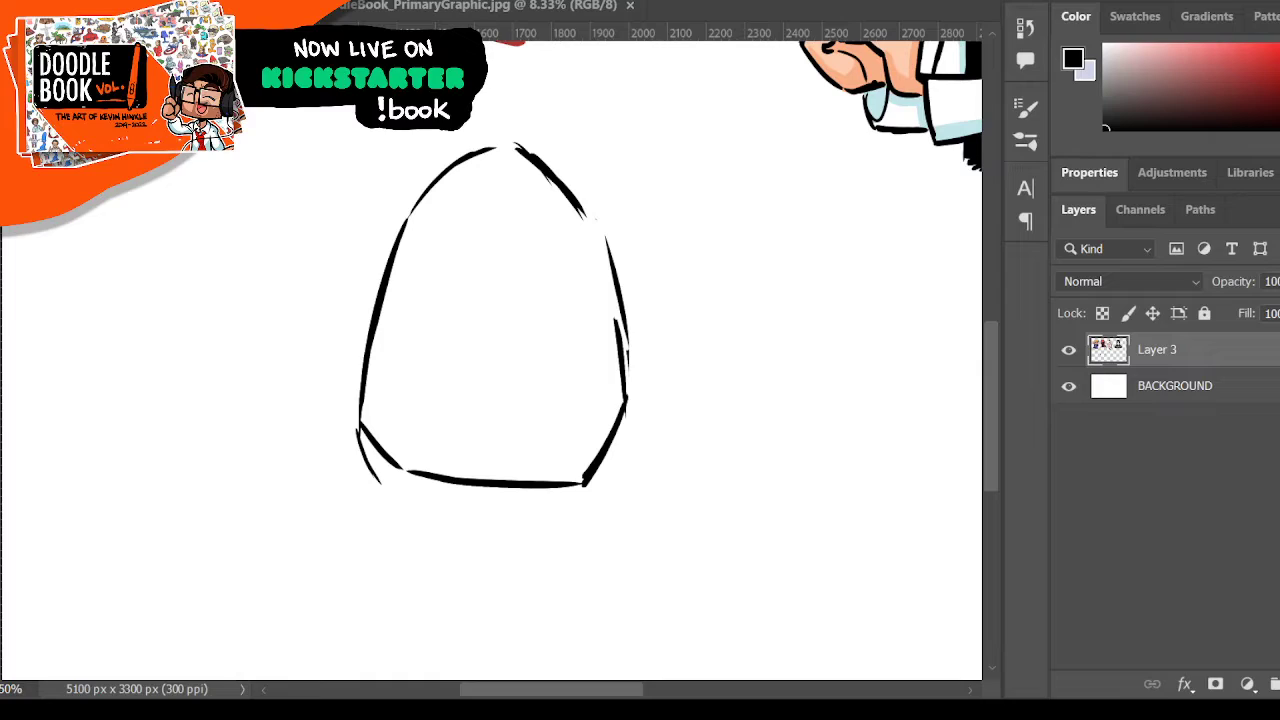
mouse_move(610, 240)
left_mouse_down()
mouse_move(625, 269)
mouse_move(613, 285)
mouse_move(617, 366)
mouse_move(626, 305)
mouse_move(585, 486)
left_mouse_up()
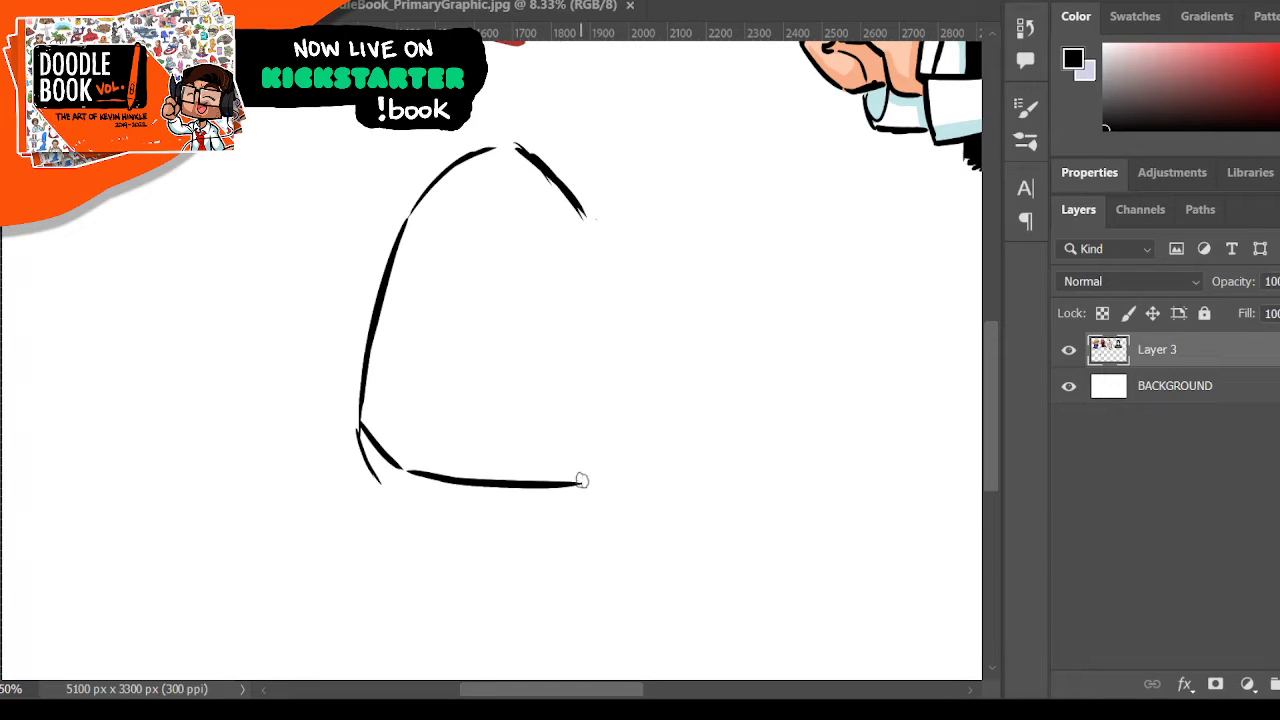
left_click_drag(580, 481, 641, 440)
left_click_drag(604, 238, 646, 432)
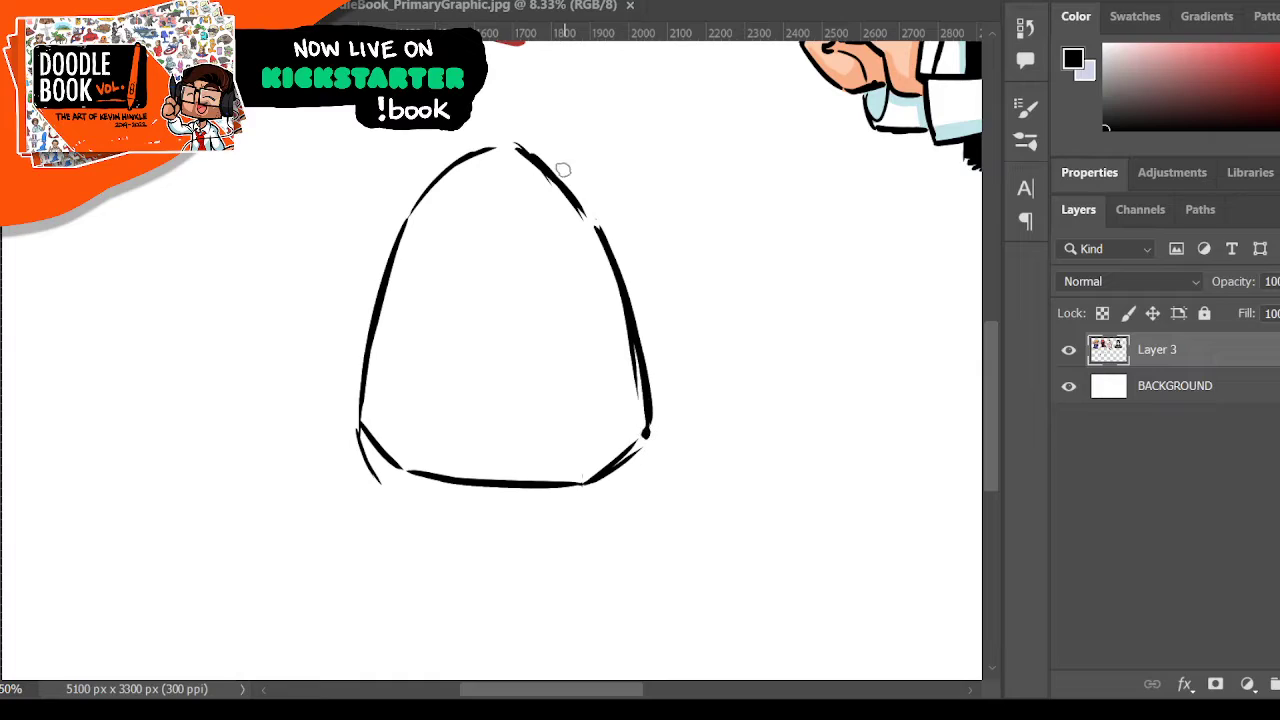
mouse_move(406, 218)
left_mouse_down()
mouse_move(521, 155)
mouse_move(578, 198)
left_mouse_up()
left_click_drag(516, 143, 600, 230)
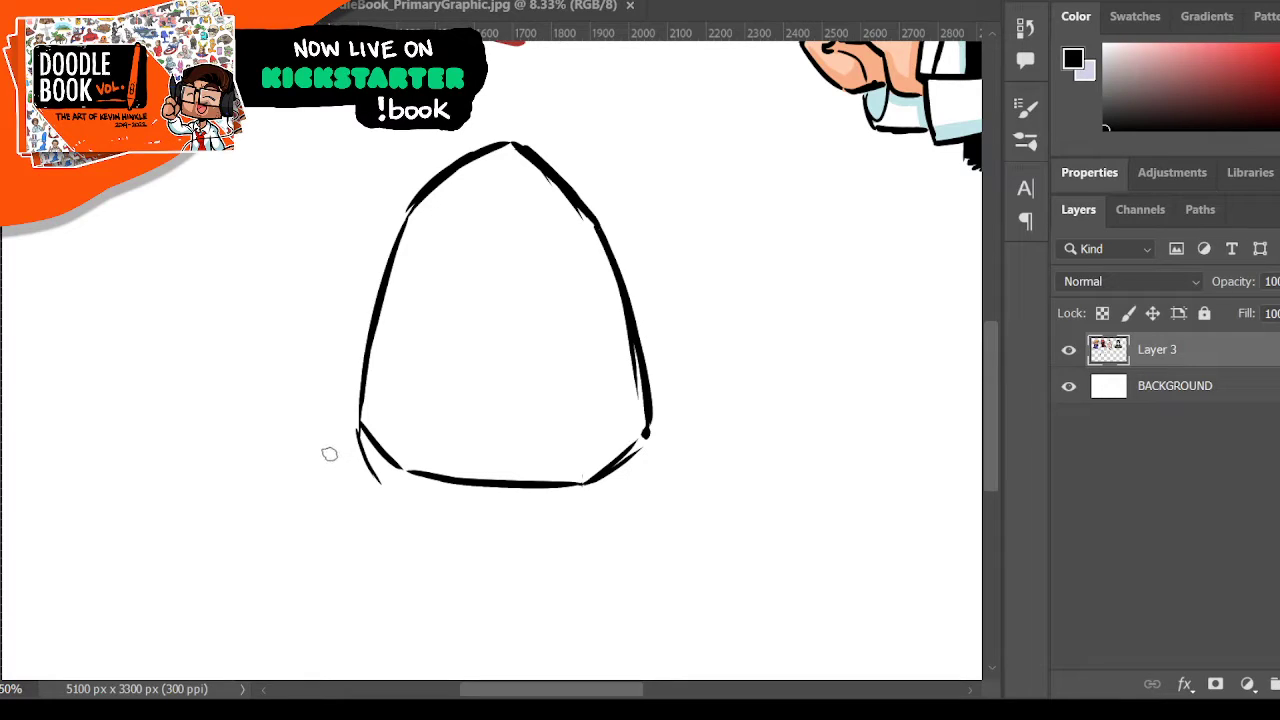
- Draw an outer contour beneath the egg shape, with a pointed flap and side edge along its left
mouse_move(332, 450)
left_mouse_down()
mouse_move(342, 487)
mouse_move(423, 525)
mouse_move(491, 511)
mouse_move(501, 531)
mouse_move(593, 533)
mouse_move(644, 484)
left_mouse_up()
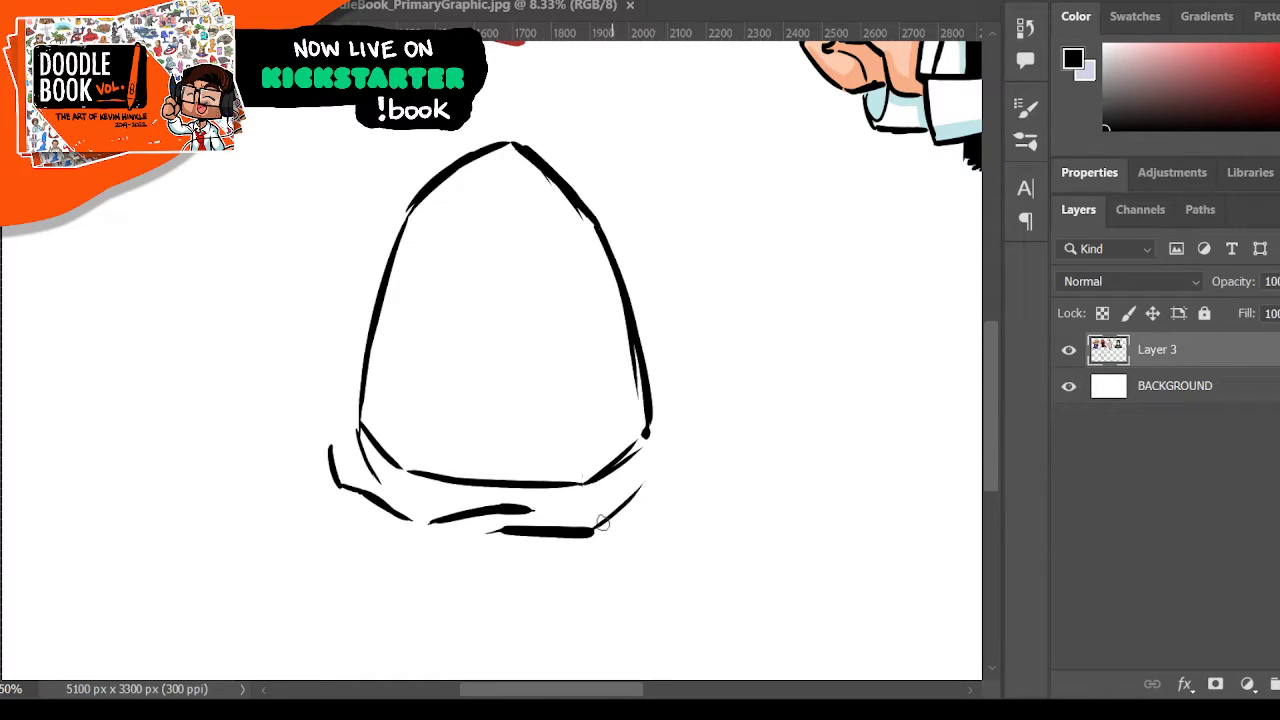
left_click_drag(600, 527, 646, 485)
mouse_move(410, 143)
left_mouse_down()
mouse_move(274, 265)
mouse_move(303, 306)
mouse_move(337, 306)
left_mouse_up()
mouse_move(277, 266)
left_mouse_down()
mouse_move(300, 306)
mouse_move(343, 299)
mouse_move(316, 408)
mouse_move(344, 286)
mouse_move(322, 455)
left_mouse_up()
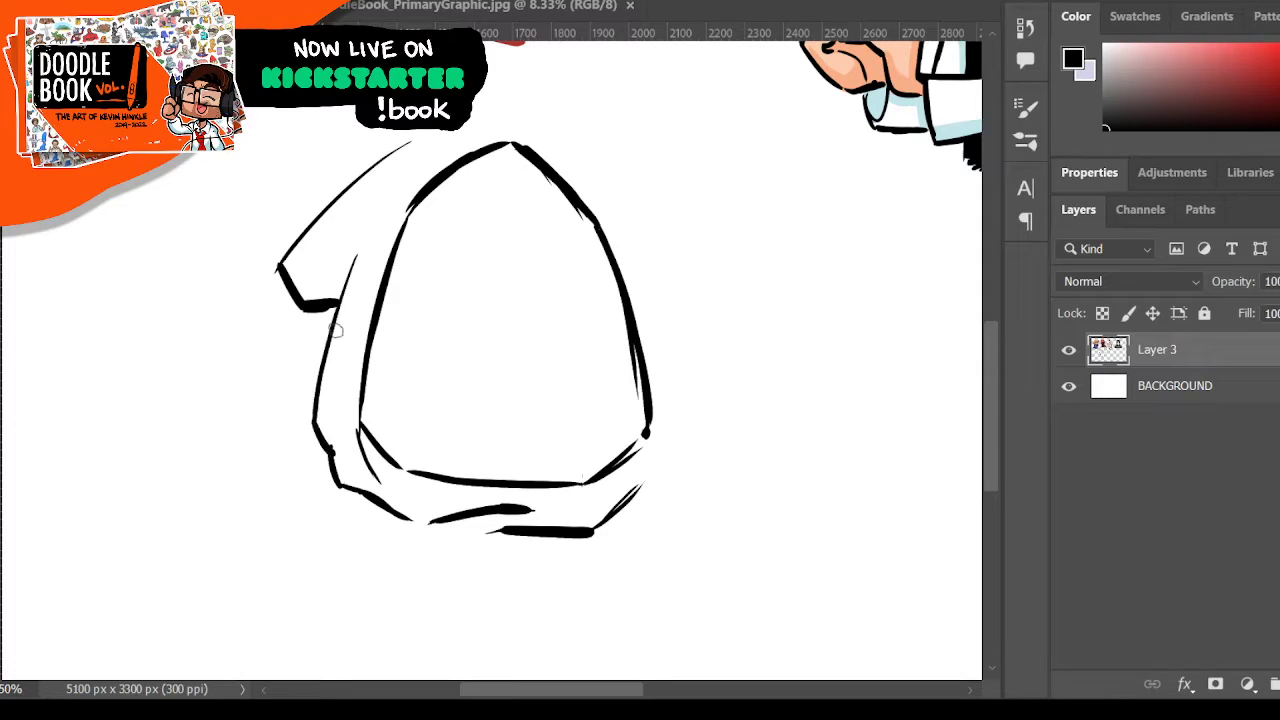
- Thicken the outer left contour with heavy black, and add a tapering fold line inside it
left_click_drag(338, 315, 335, 480)
left_click_drag(356, 258, 336, 332)
left_click_drag(330, 326, 318, 445)
left_click_drag(312, 396, 334, 452)
mouse_move(348, 332)
left_mouse_down()
mouse_move(340, 478)
mouse_move(374, 500)
left_mouse_up()
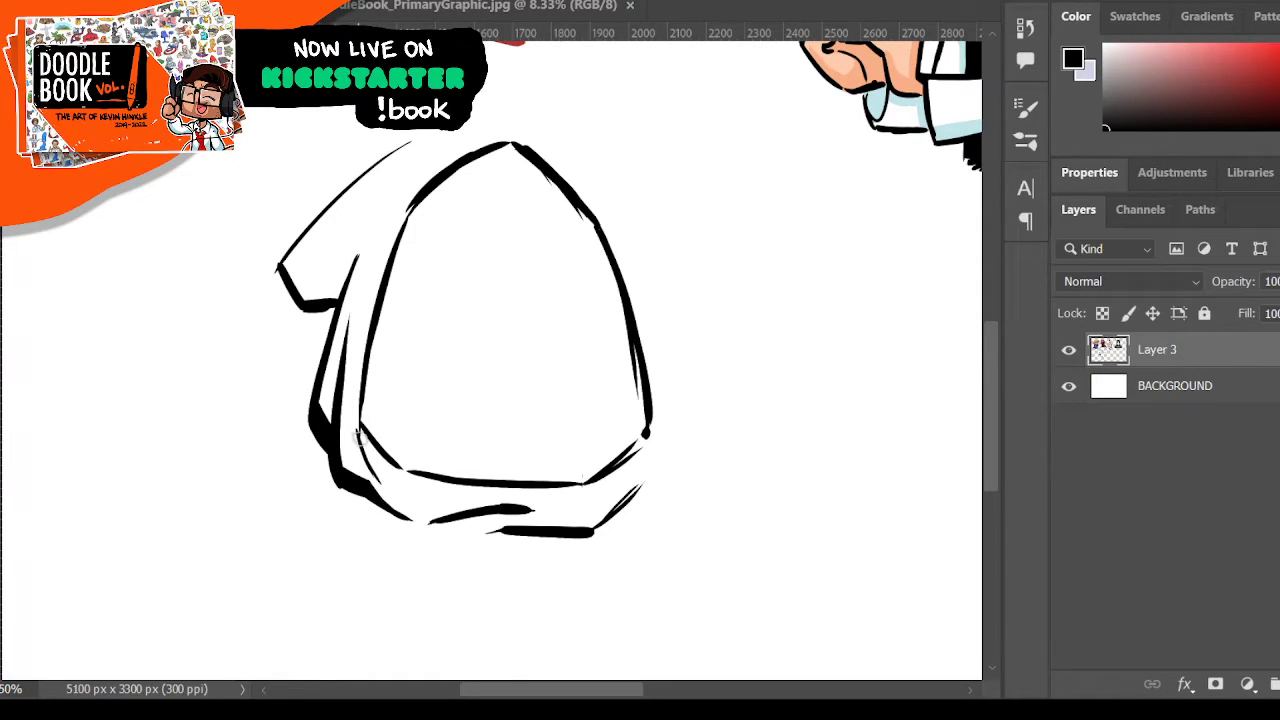
- Thicken the left edge of the inner egg-shaped outline from its lower corner upward
left_click_drag(360, 436, 372, 468)
left_click_drag(361, 432, 399, 243)
left_click_drag(359, 426, 400, 239)
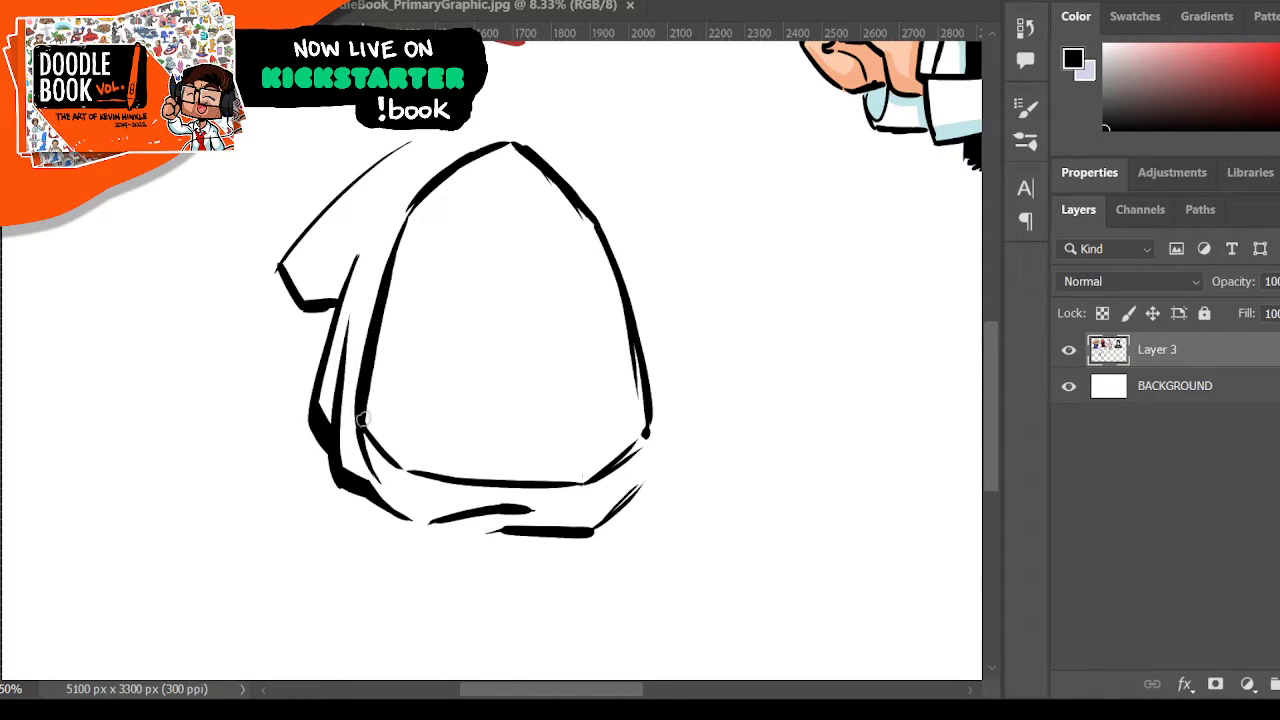
- Fill the flap's underside with black, then close and thicken the outer contour's bottom edge, ending in a shadowed fold at the lower right
mouse_move(293, 288)
left_mouse_down()
mouse_move(342, 279)
mouse_move(335, 297)
mouse_move(301, 293)
mouse_move(325, 296)
mouse_move(358, 261)
left_mouse_up()
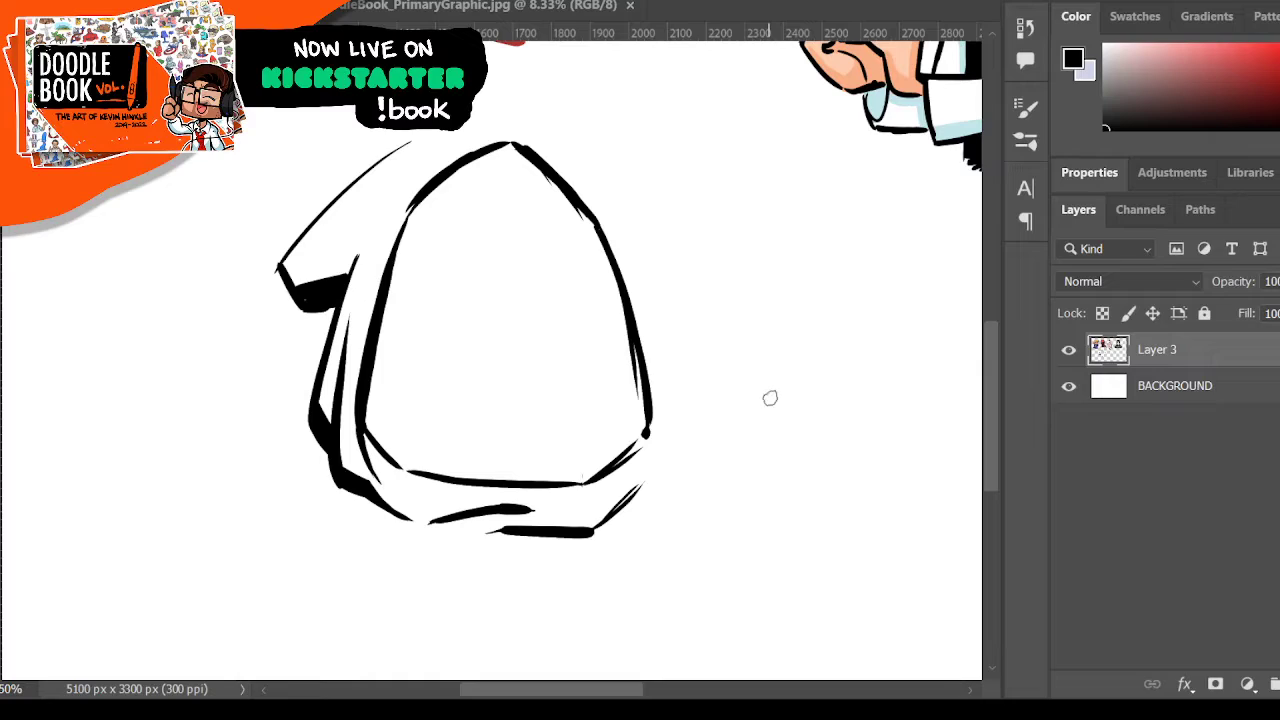
mouse_move(370, 510)
left_mouse_down()
mouse_move(400, 522)
mouse_move(388, 505)
mouse_move(400, 520)
mouse_move(485, 508)
left_mouse_up()
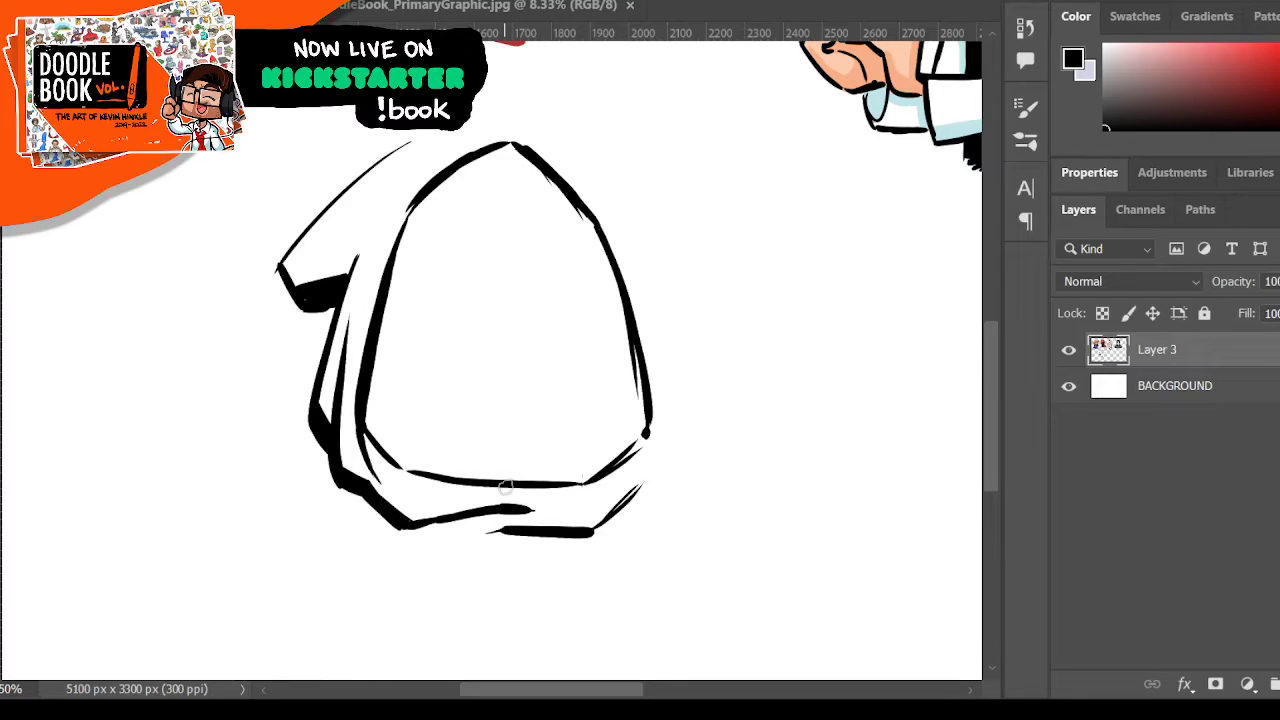
mouse_move(500, 527)
left_mouse_down()
mouse_move(485, 532)
mouse_move(595, 540)
left_mouse_up()
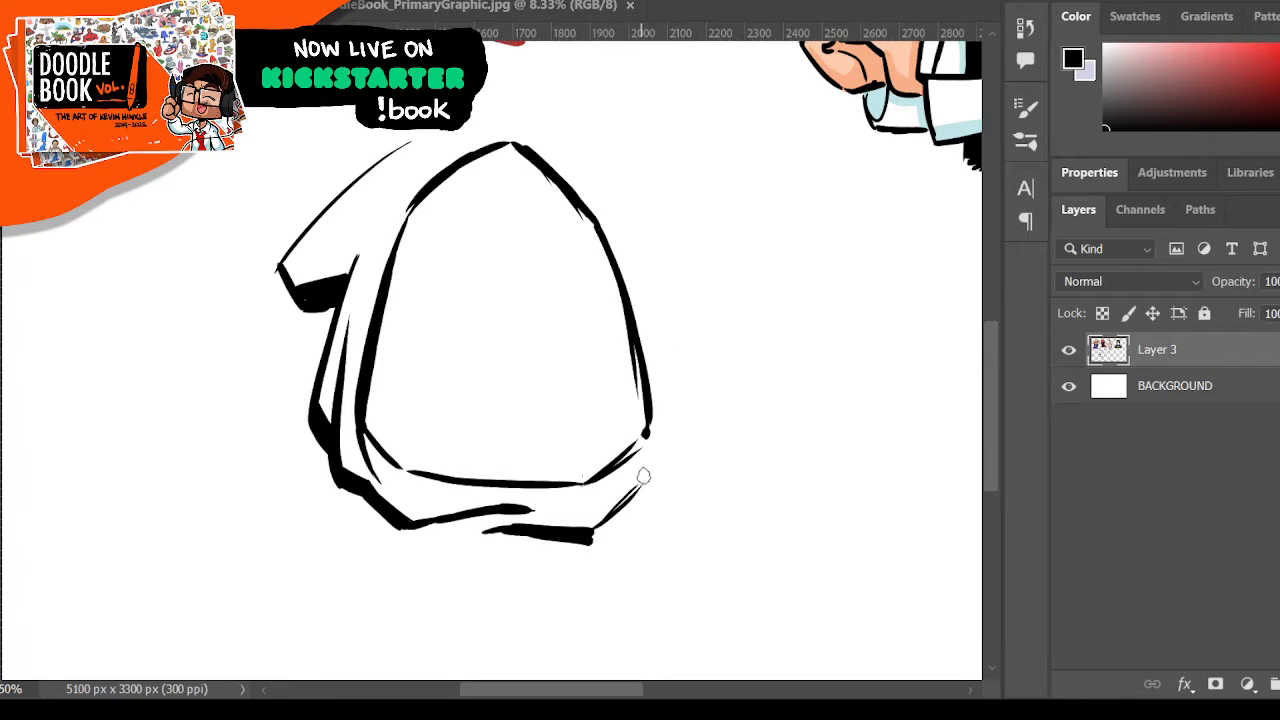
mouse_move(643, 478)
left_mouse_down()
mouse_move(586, 529)
mouse_move(643, 482)
mouse_move(596, 536)
mouse_move(630, 492)
mouse_move(581, 525)
mouse_move(653, 473)
mouse_move(622, 474)
mouse_move(641, 499)
mouse_move(617, 512)
mouse_move(626, 519)
mouse_move(629, 505)
mouse_move(629, 517)
mouse_move(688, 453)
mouse_move(628, 532)
left_mouse_up()
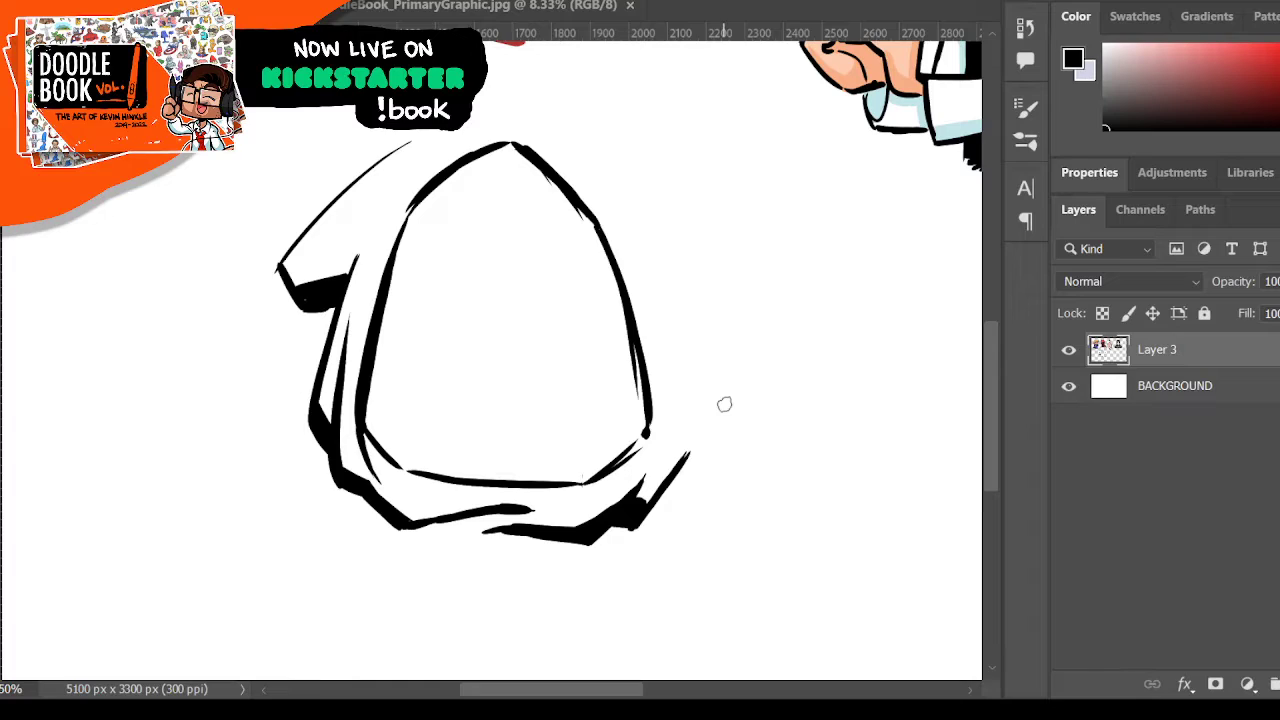
- Draw the outer contour's angular right side down to the lower right corner, and add a short line off the lower left corner
left_click_drag(354, 490, 316, 501)
mouse_move(623, 193)
left_mouse_down()
mouse_move(666, 237)
mouse_move(664, 310)
left_mouse_up()
left_click_drag(651, 278, 686, 425)
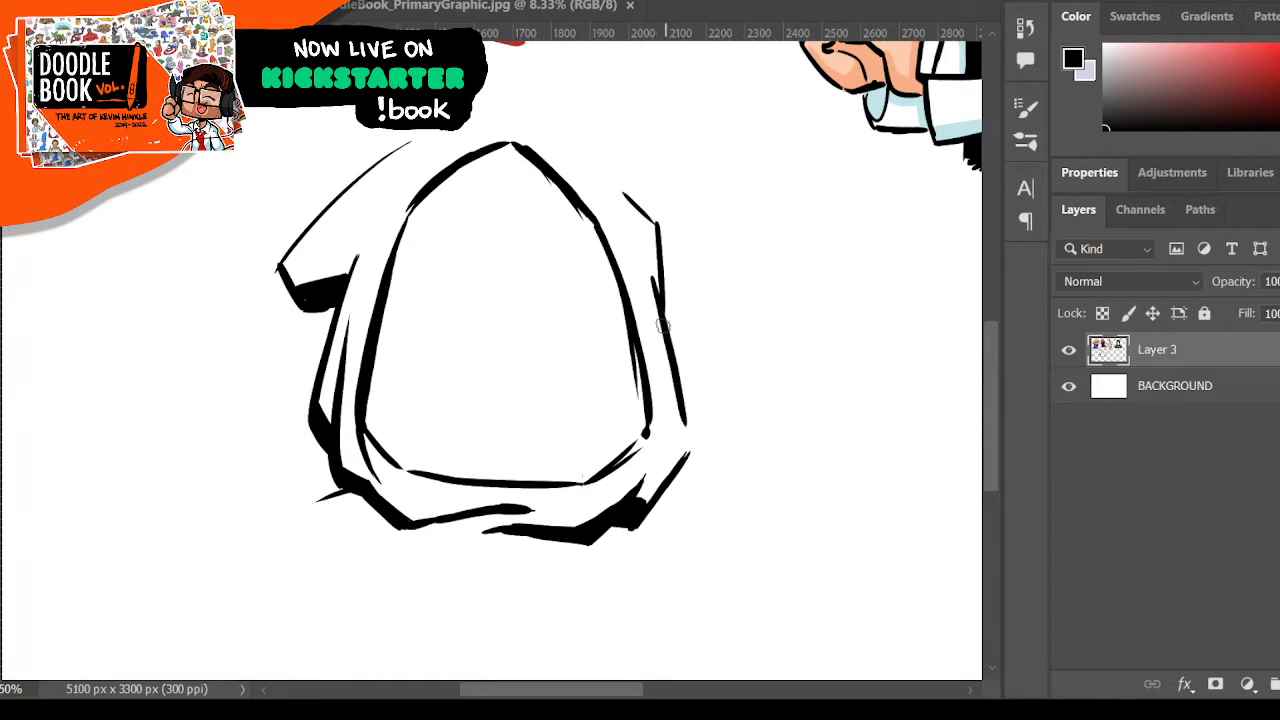
left_click_drag(662, 326, 689, 447)
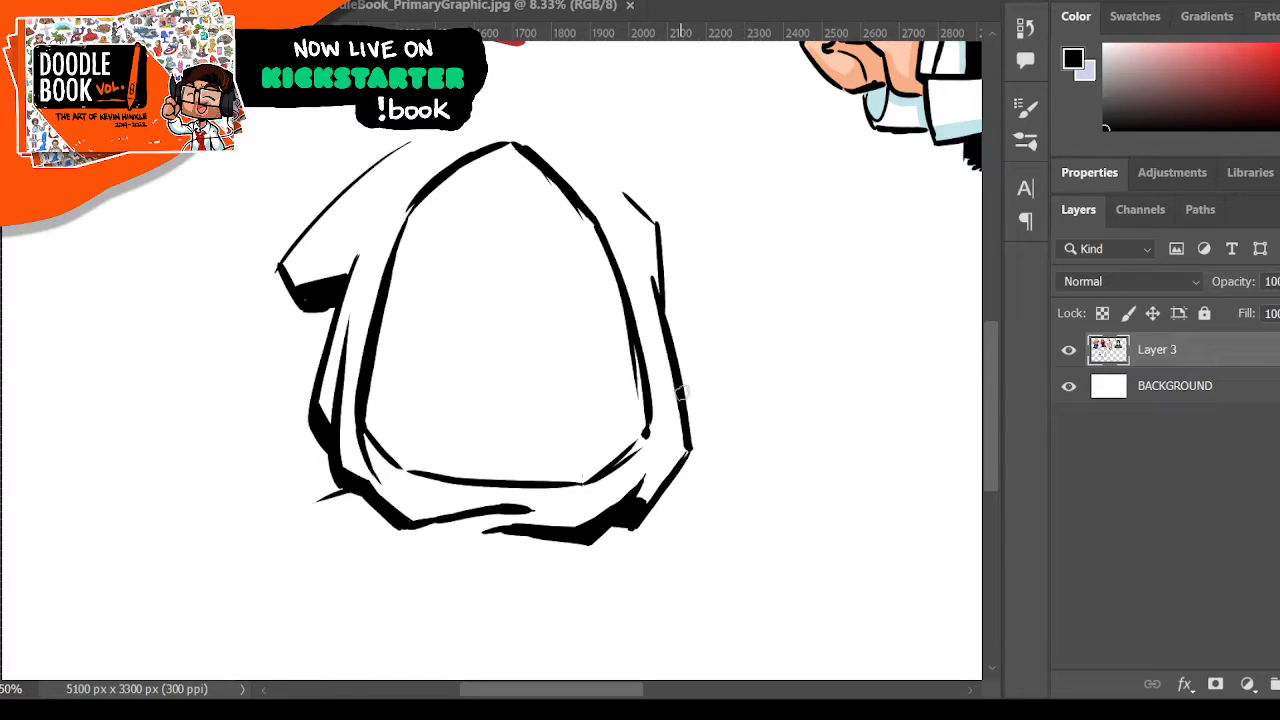
- Close the outer contour over the top in a peak, and retouch the upper left arc of the egg-shaped outline
mouse_move(306, 226)
left_mouse_down()
mouse_move(412, 136)
mouse_move(528, 108)
mouse_move(524, 120)
mouse_move(614, 178)
left_mouse_up()
left_click_drag(532, 116, 654, 220)
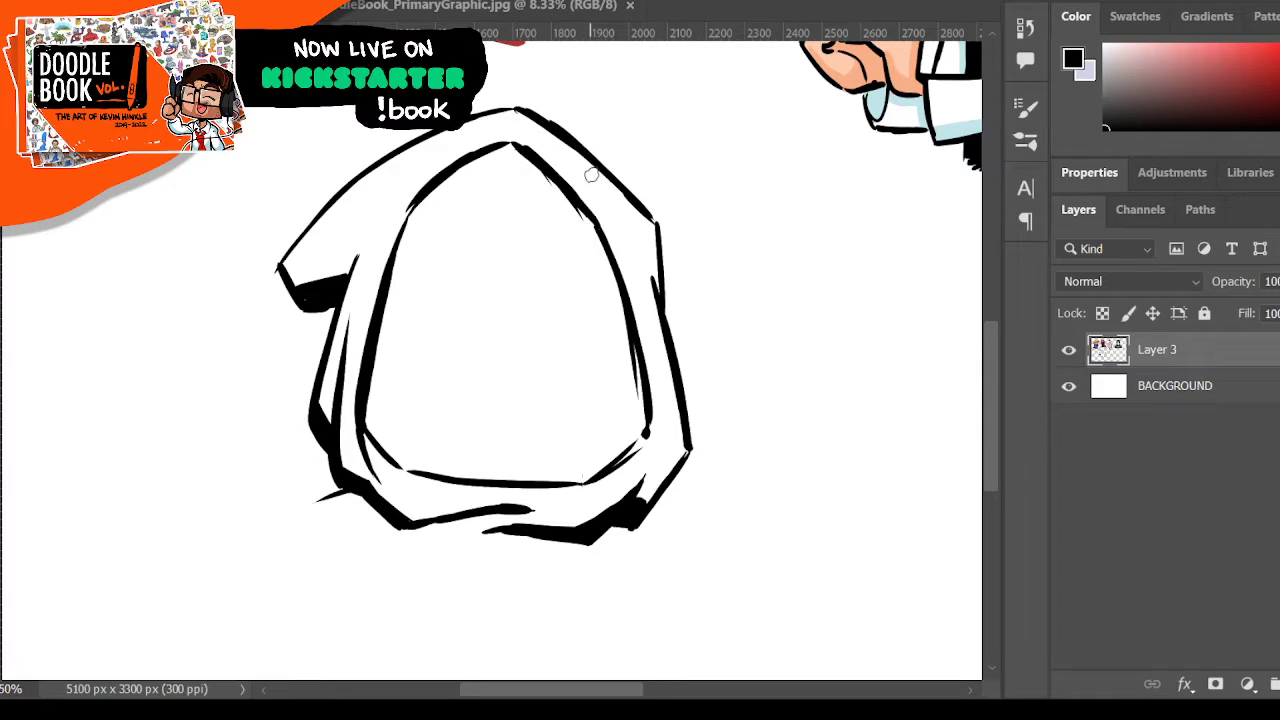
left_click_drag(398, 236, 507, 136)
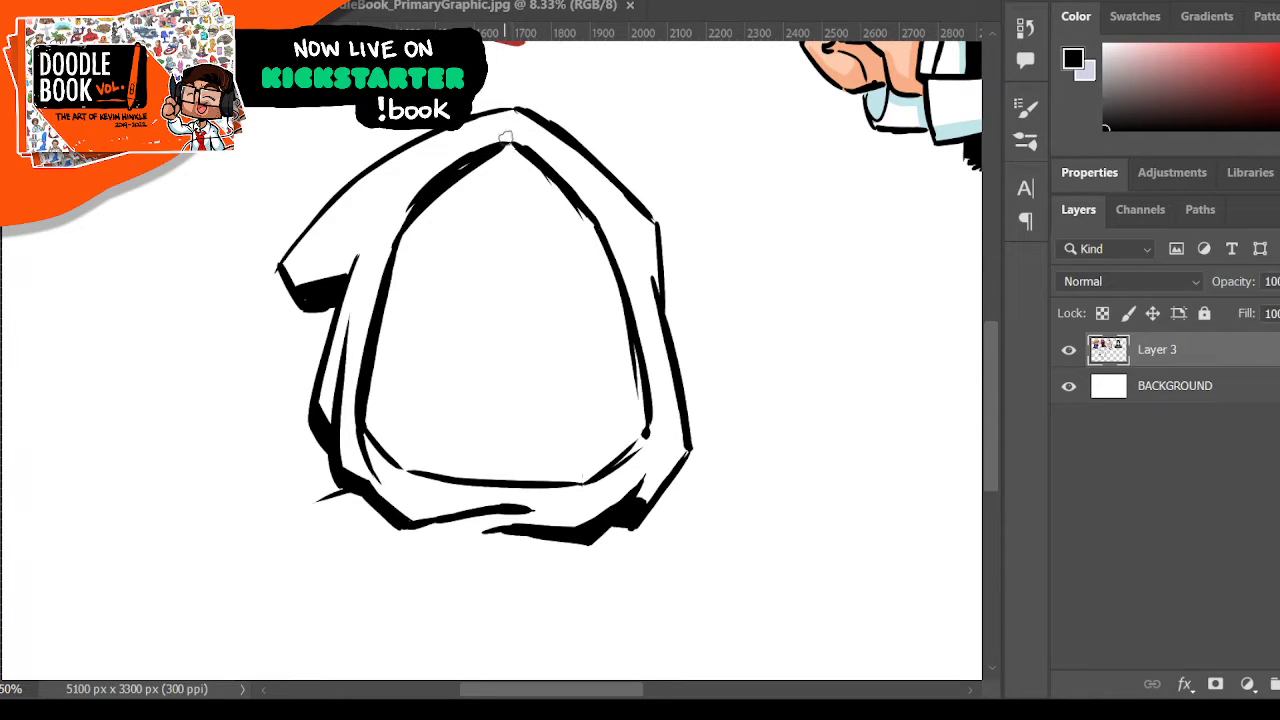
key("ctrl+z")
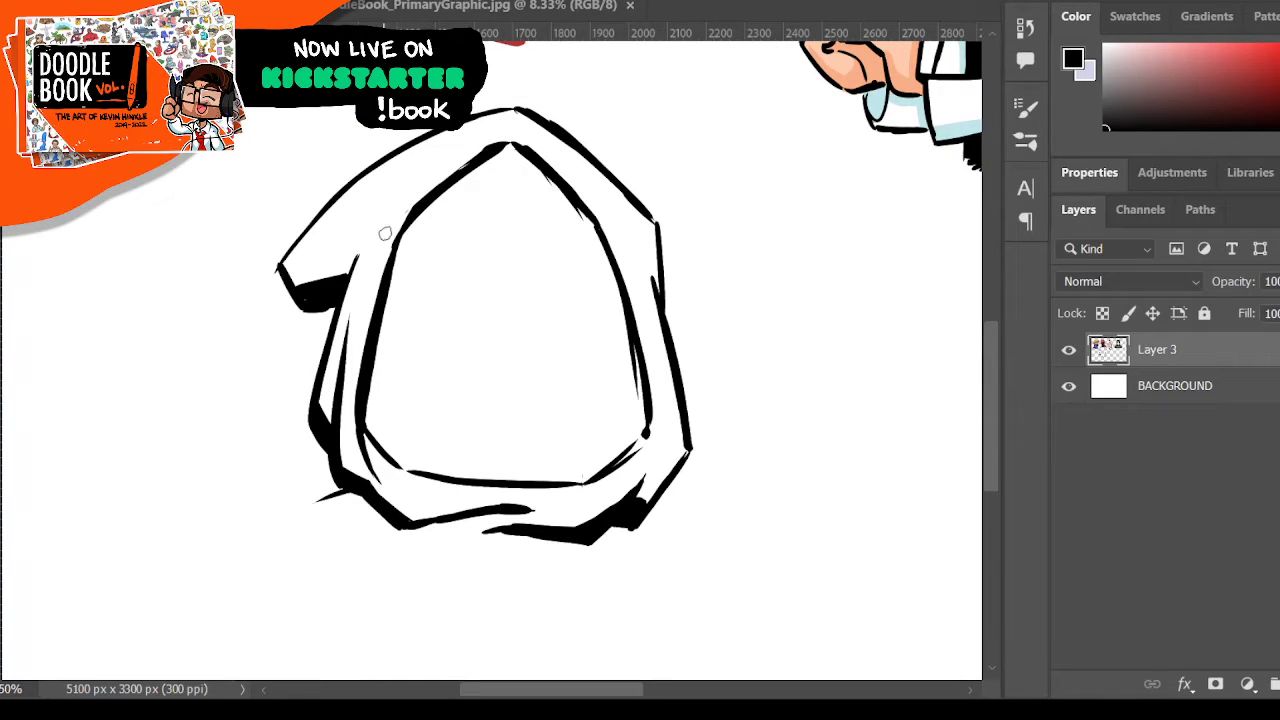
- Hatch short lines along the flap's shaded edge, and extend the black shadow inside the left fold
scroll(316, 297, "up", 1)
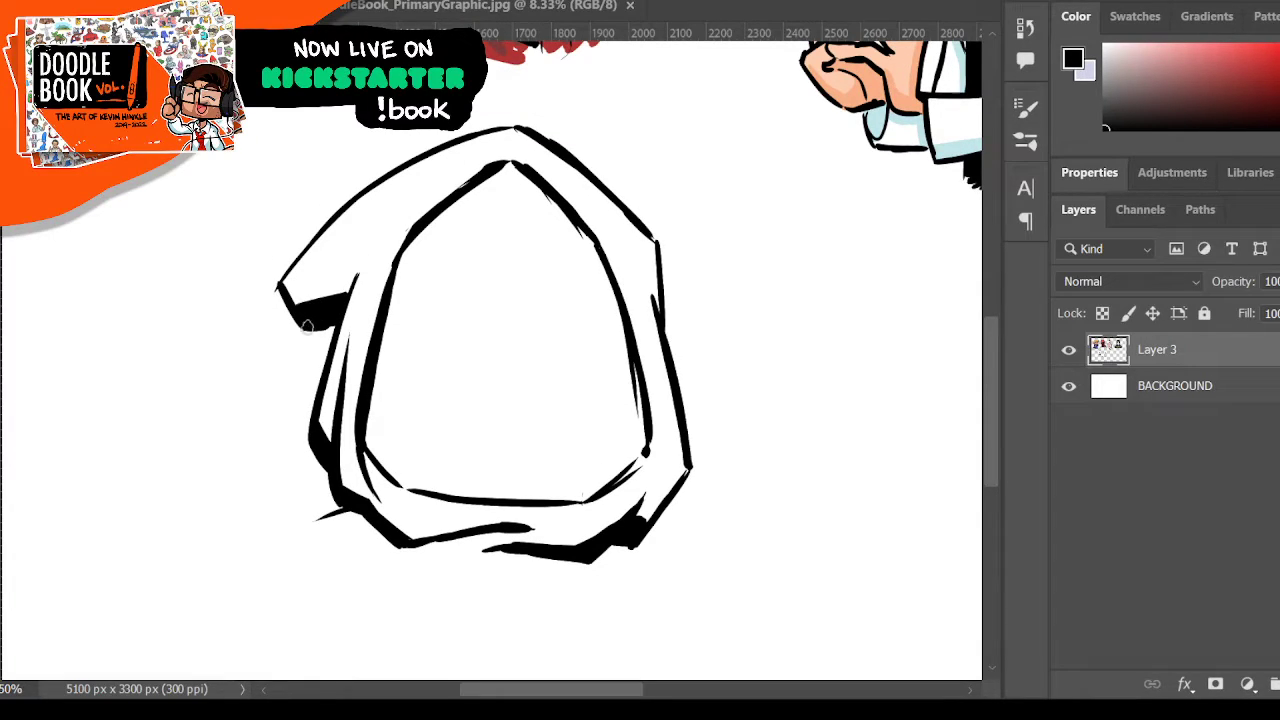
left_click_drag(300, 325, 340, 305)
mouse_move(295, 292)
left_mouse_down()
mouse_move(316, 316)
mouse_move(308, 290)
mouse_move(320, 313)
mouse_move(316, 286)
mouse_move(328, 311)
mouse_move(324, 284)
mouse_move(356, 293)
left_mouse_up()
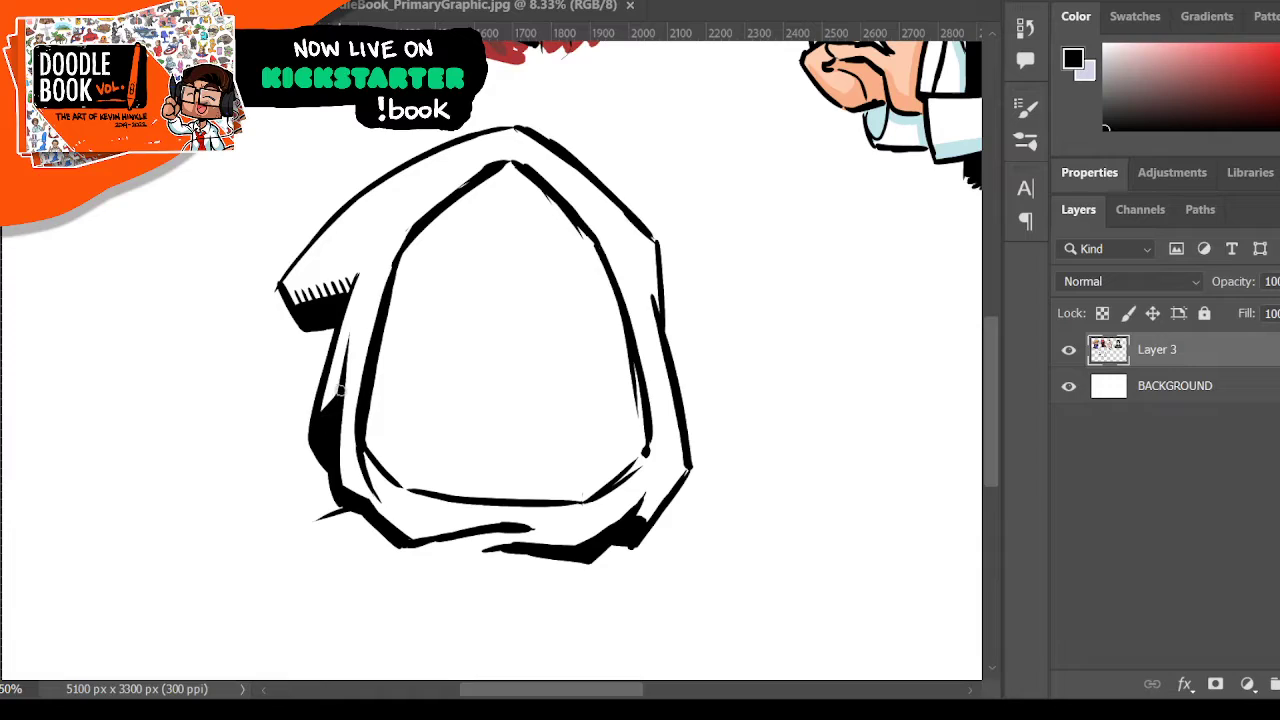
left_click_drag(324, 418, 326, 396)
- Hatch the band's lower left corner, draw long fold lines down its upper left, and add small dots on the flap
mouse_move(370, 476)
left_mouse_down()
mouse_move(414, 520)
mouse_move(434, 516)
left_mouse_up()
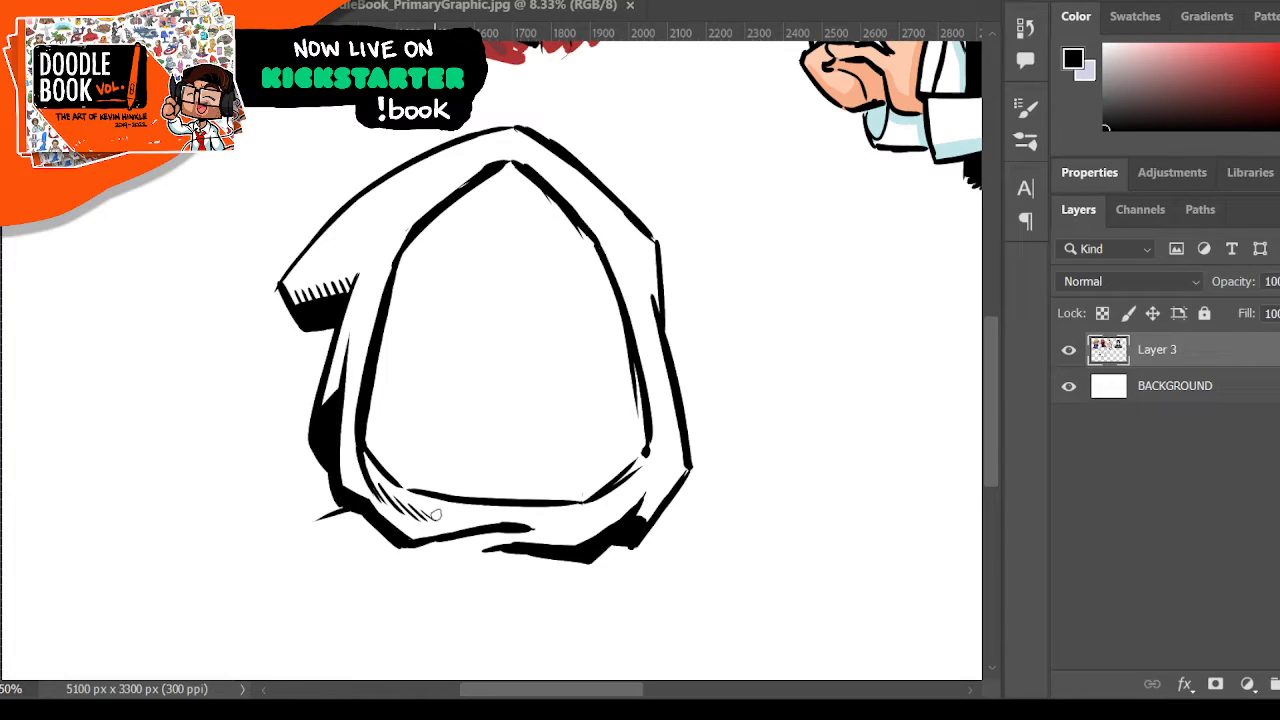
mouse_move(355, 316)
left_mouse_down()
mouse_move(445, 140)
mouse_move(427, 162)
mouse_move(424, 152)
mouse_move(341, 347)
left_mouse_up()
left_click_drag(392, 178, 360, 284)
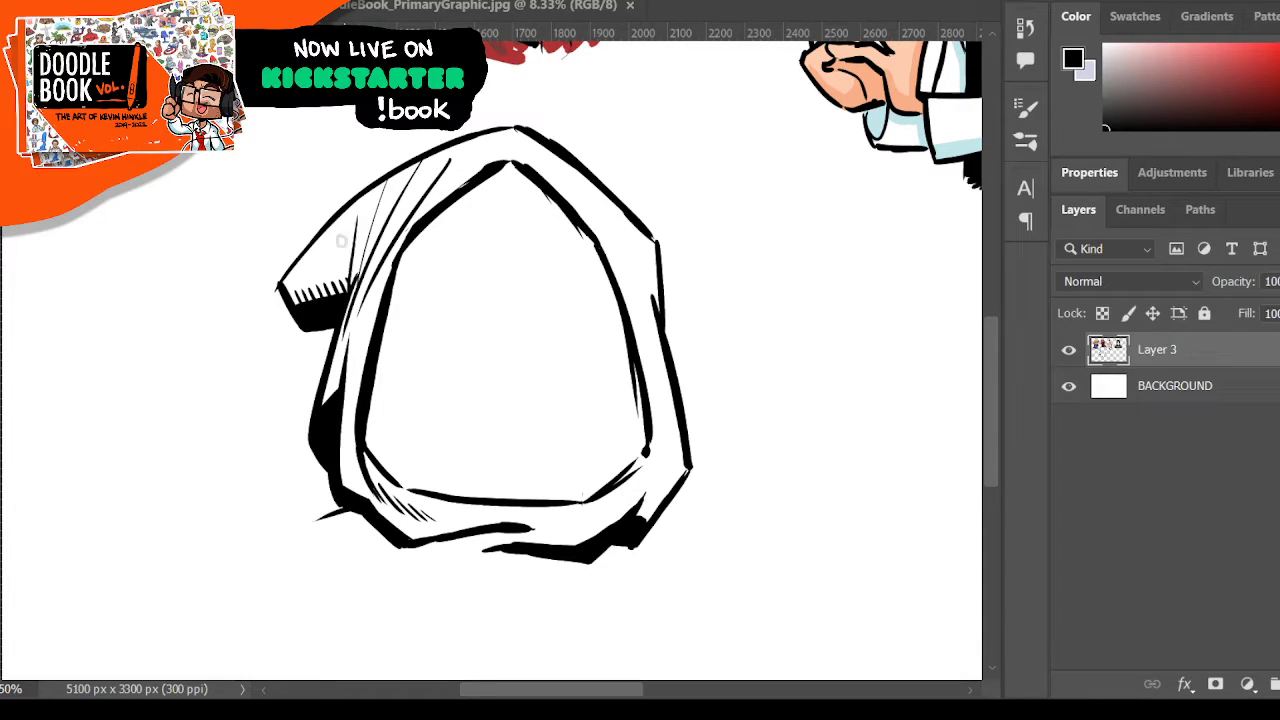
left_click(332, 239)
- Trim and reshape the outer contour's upper right side so it sits closer to the egg shape
key("e")
mouse_move(548, 140)
left_mouse_down()
mouse_move(609, 193)
mouse_move(654, 274)
left_mouse_up()
mouse_move(518, 128)
left_mouse_down()
mouse_move(644, 250)
mouse_move(654, 332)
mouse_move(669, 300)
left_mouse_up()
key("e")
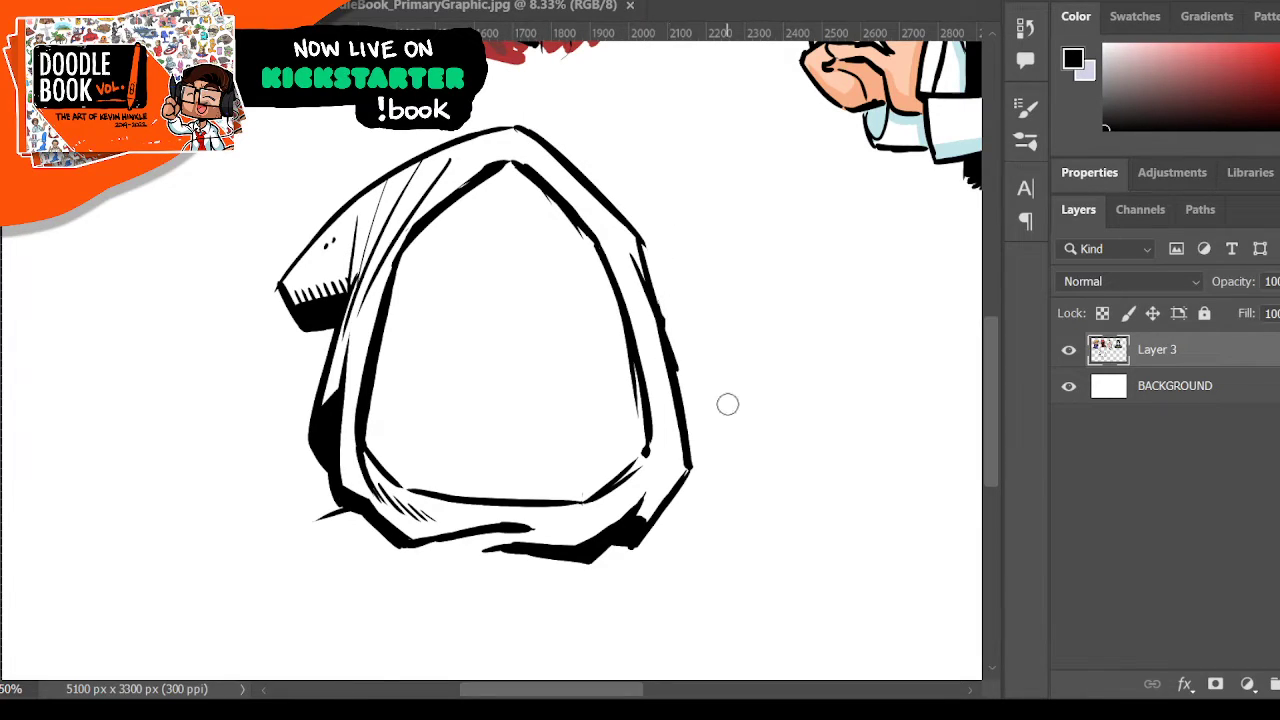
- Ink a tapering fold ending in a heavy black tip inside the right band, and thicken the egg shape's right edge
key("b")
left_click_drag(664, 432, 657, 462)
left_click_drag(635, 320, 664, 425)
mouse_move(636, 328)
left_mouse_down()
mouse_move(668, 445)
mouse_move(657, 461)
left_mouse_up()
left_click_drag(628, 300, 653, 385)
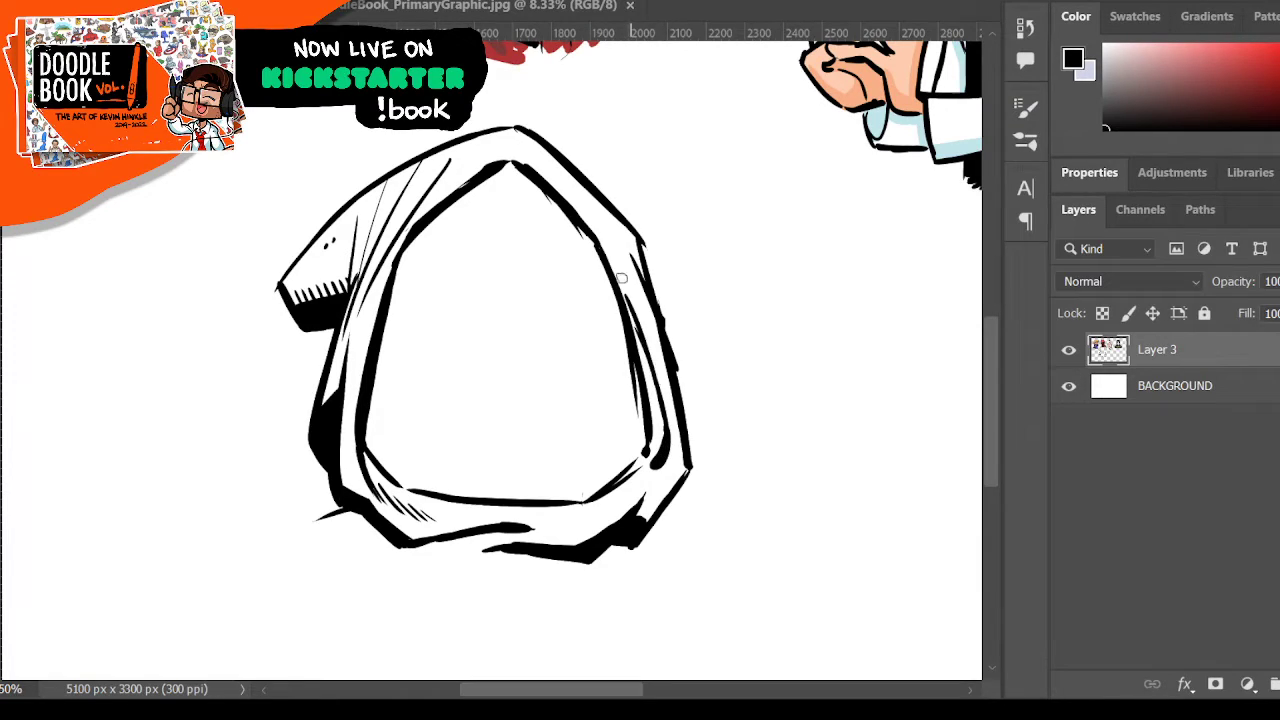
left_click_drag(600, 246, 645, 365)
left_click_drag(624, 300, 655, 395)
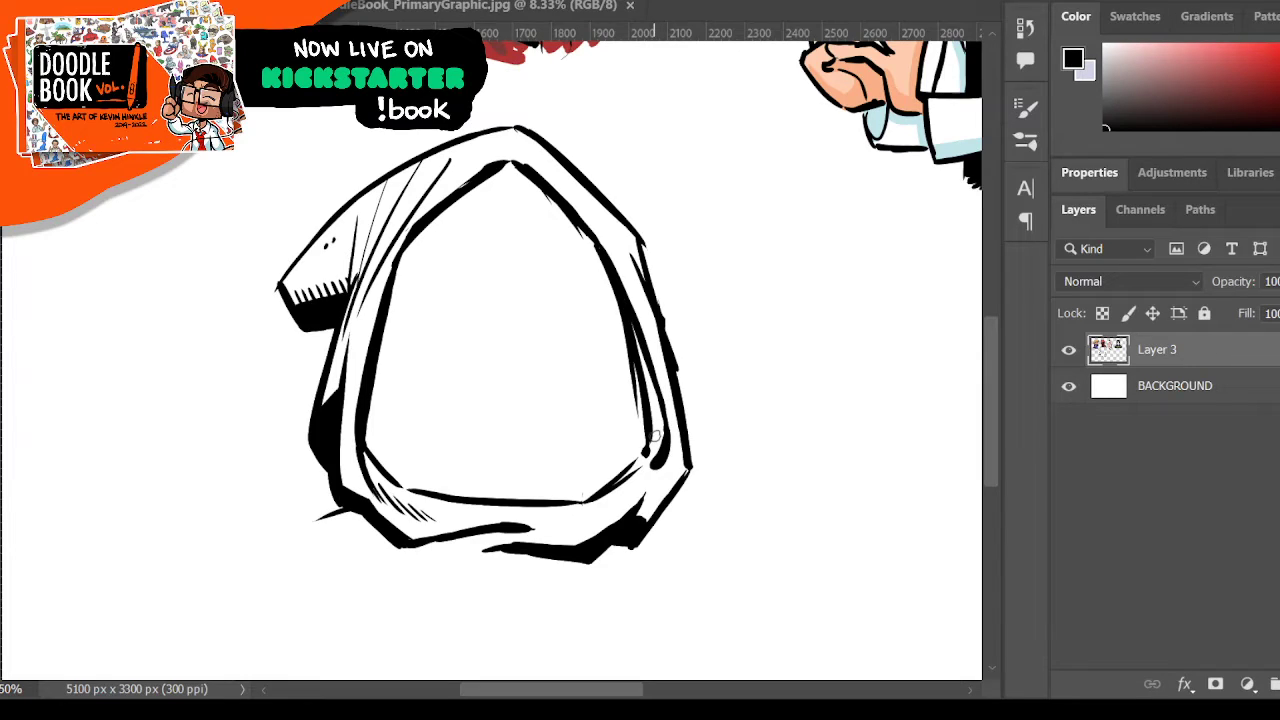
- Hatch the lower right and bottom of the band, adding a small dark mark and a crease by the egg shape's lower right corner
left_click_drag(654, 366, 645, 392)
left_click_drag(654, 504, 631, 532)
left_click_drag(455, 520, 580, 521)
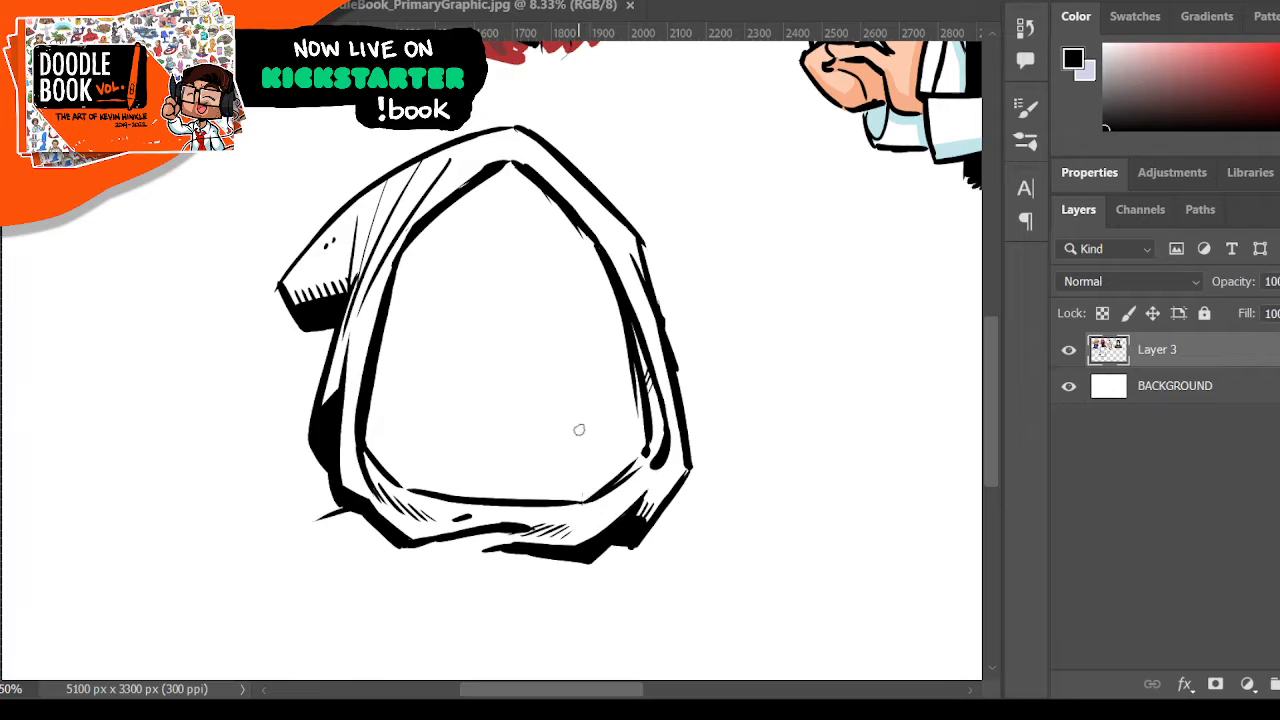
left_click_drag(550, 506, 598, 502)
- Hatch the upper right of the band and add fold lines across its upper left
left_click_drag(562, 173, 612, 236)
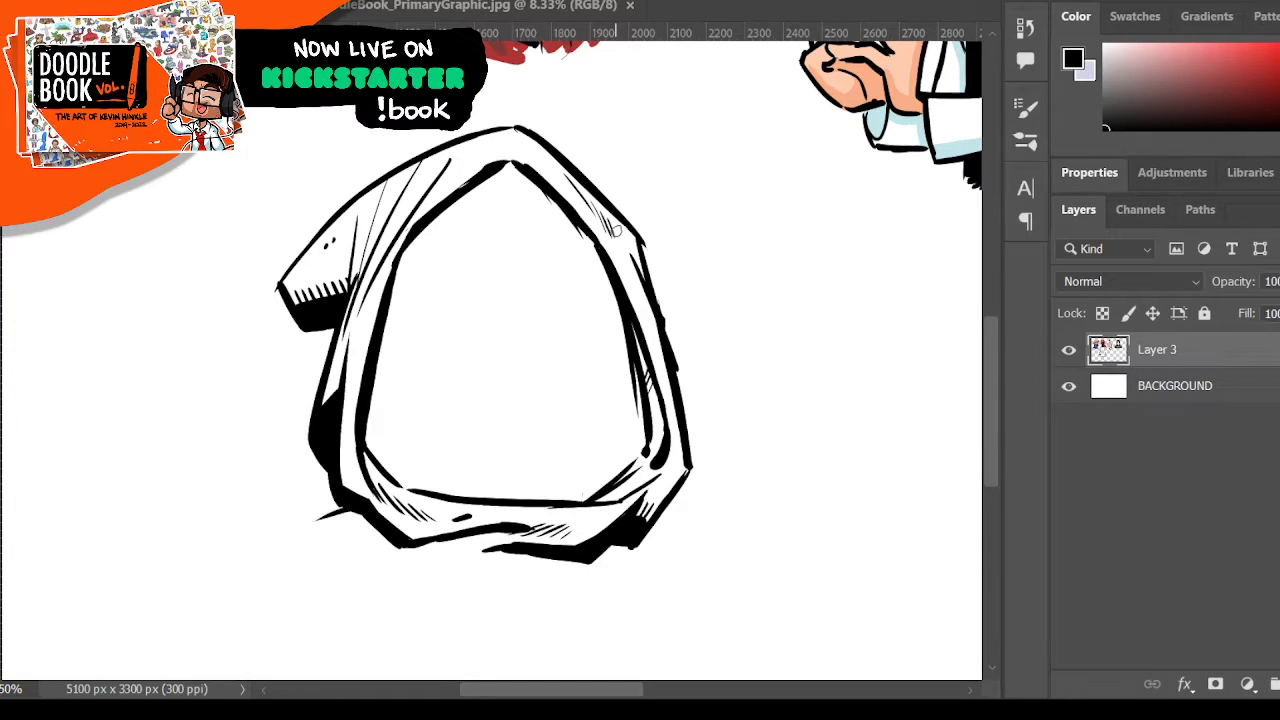
left_click_drag(400, 216, 446, 153)
mouse_move(431, 183)
left_mouse_down()
mouse_move(476, 133)
mouse_move(389, 246)
mouse_move(474, 134)
left_mouse_up()
- Draw two curved strokes beneath the outer contour, thicken its lower left edge with black, and extend the shadow at its lower right corner
scroll(475, 208, "down", 5)
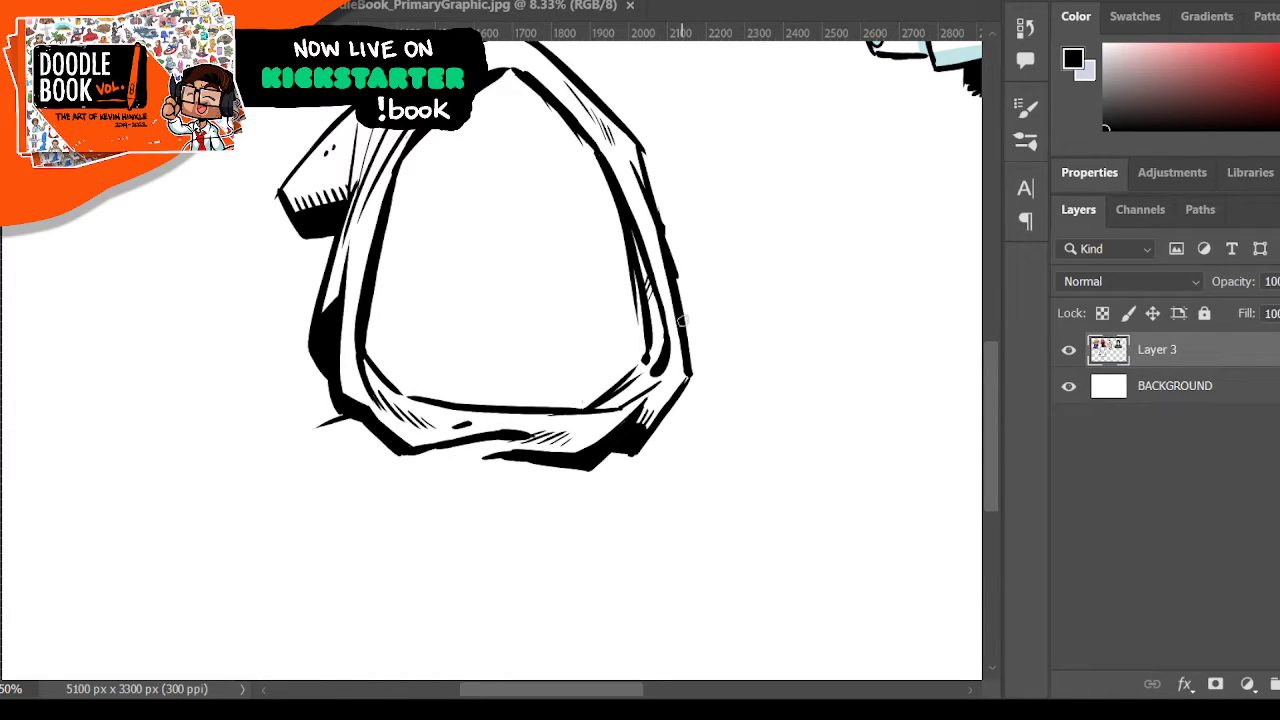
left_click_drag(412, 482, 550, 462)
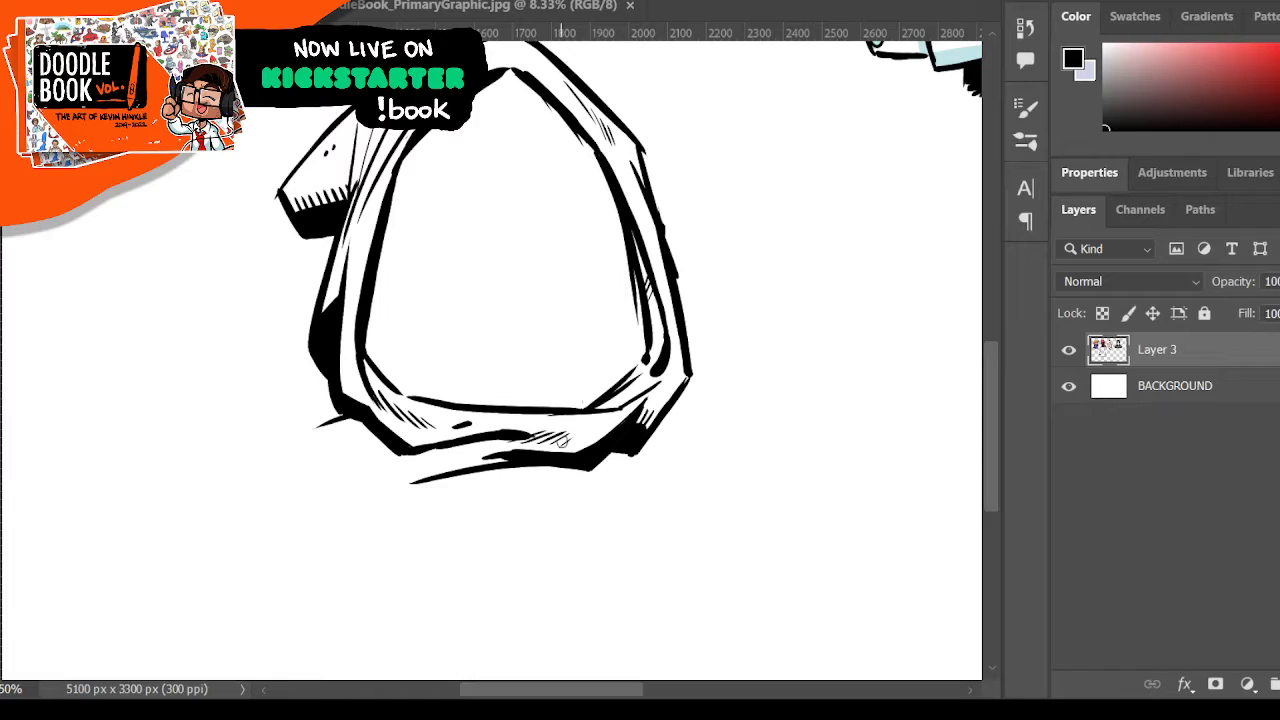
left_click_drag(352, 418, 404, 462)
mouse_move(350, 422)
left_mouse_down()
mouse_move(395, 467)
mouse_move(382, 443)
mouse_move(418, 464)
mouse_move(402, 468)
mouse_move(456, 453)
mouse_move(402, 465)
mouse_move(441, 459)
left_mouse_up()
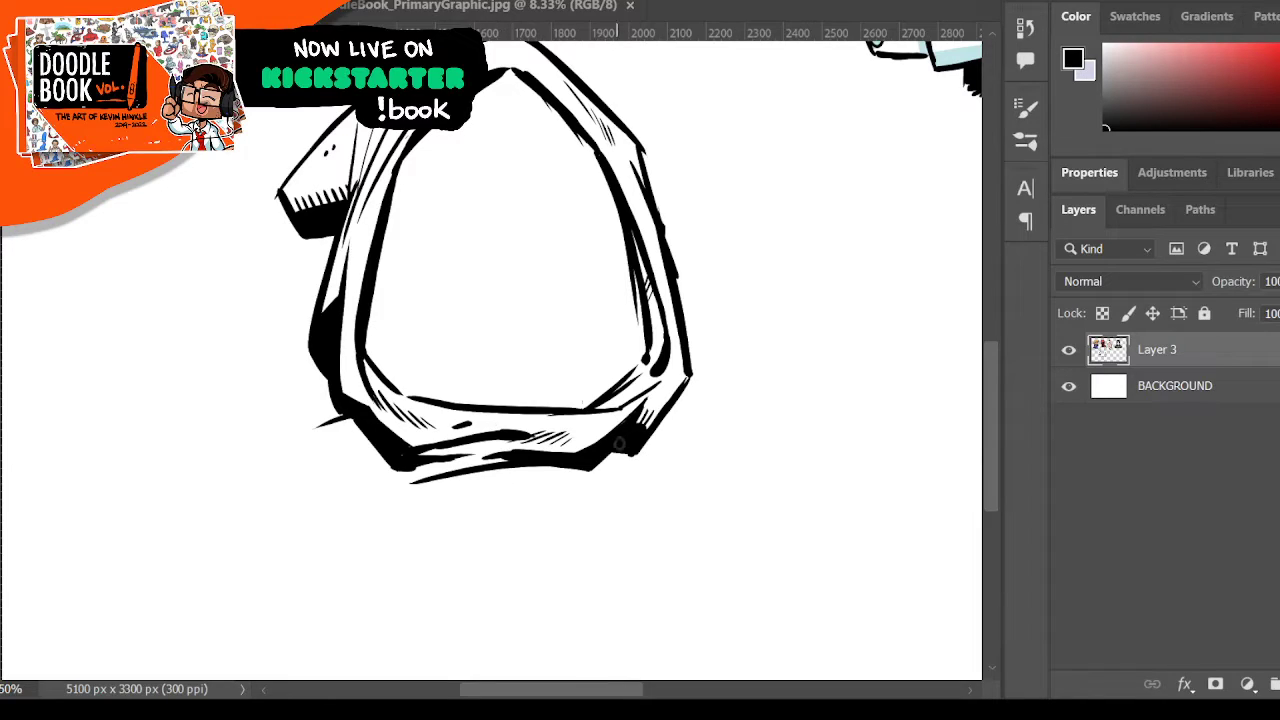
left_click_drag(552, 476, 392, 514)
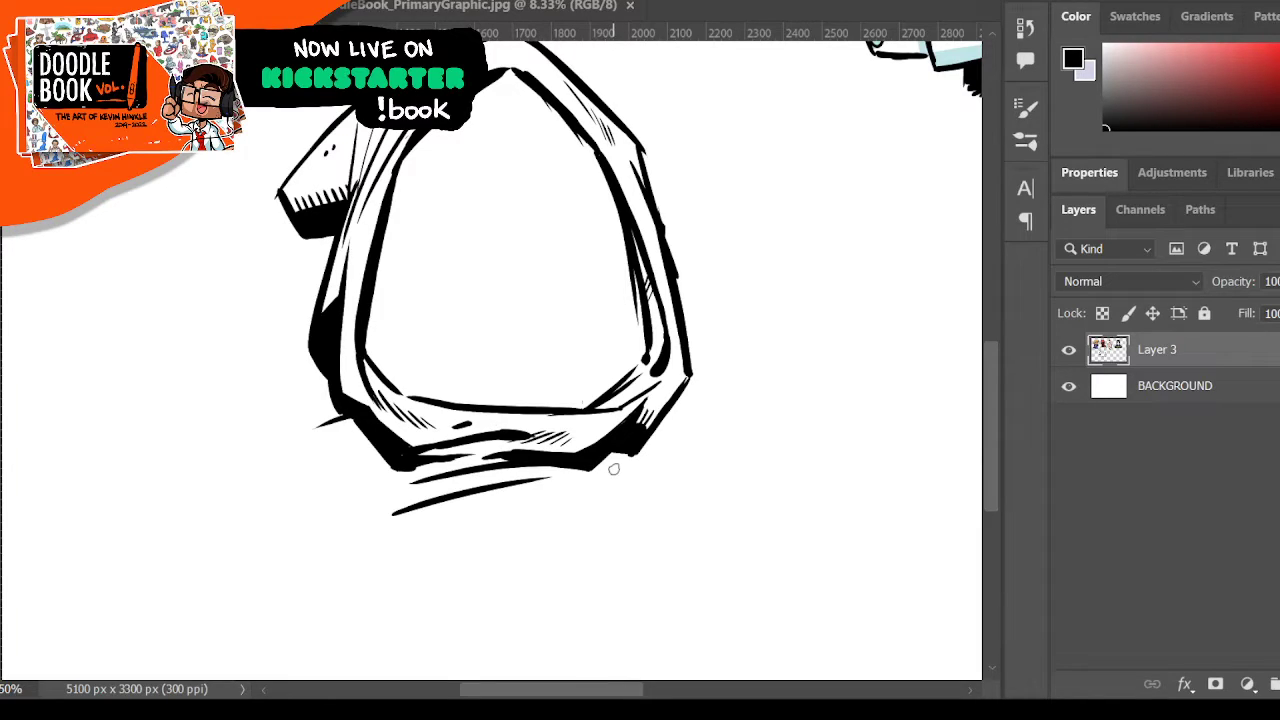
left_click_drag(680, 402, 641, 451)
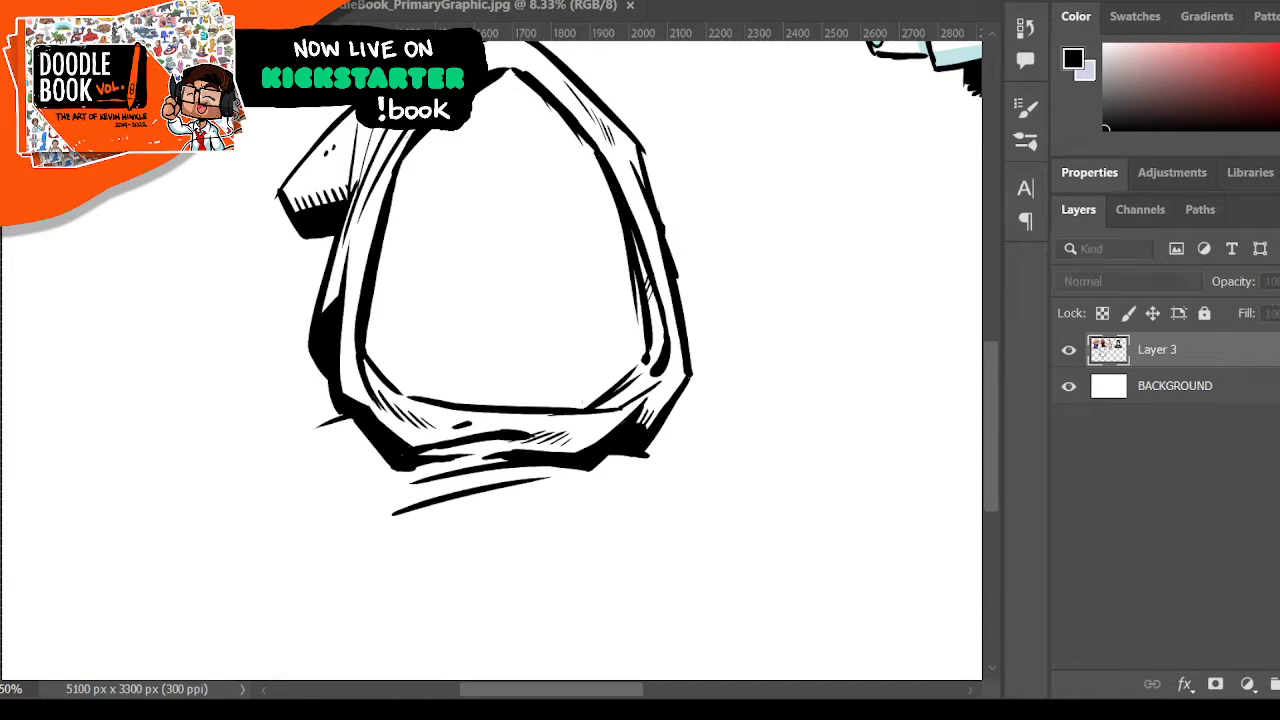
- Draw a circle on a new layer below the contour's lower left corner, and move it slightly upward
key("ctrl+shift+alt+n")
scroll(989, 380, "down", 2)
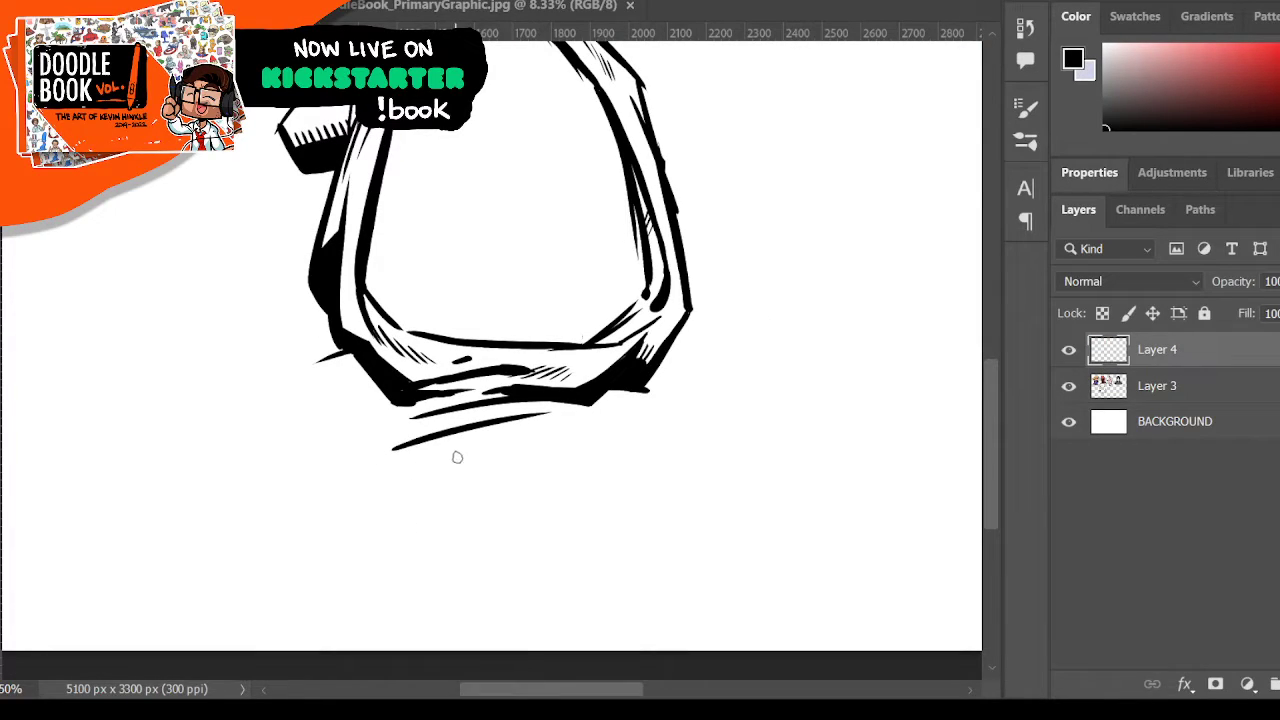
mouse_move(318, 434)
left_mouse_down()
mouse_move(378, 549)
mouse_move(288, 478)
left_mouse_up()
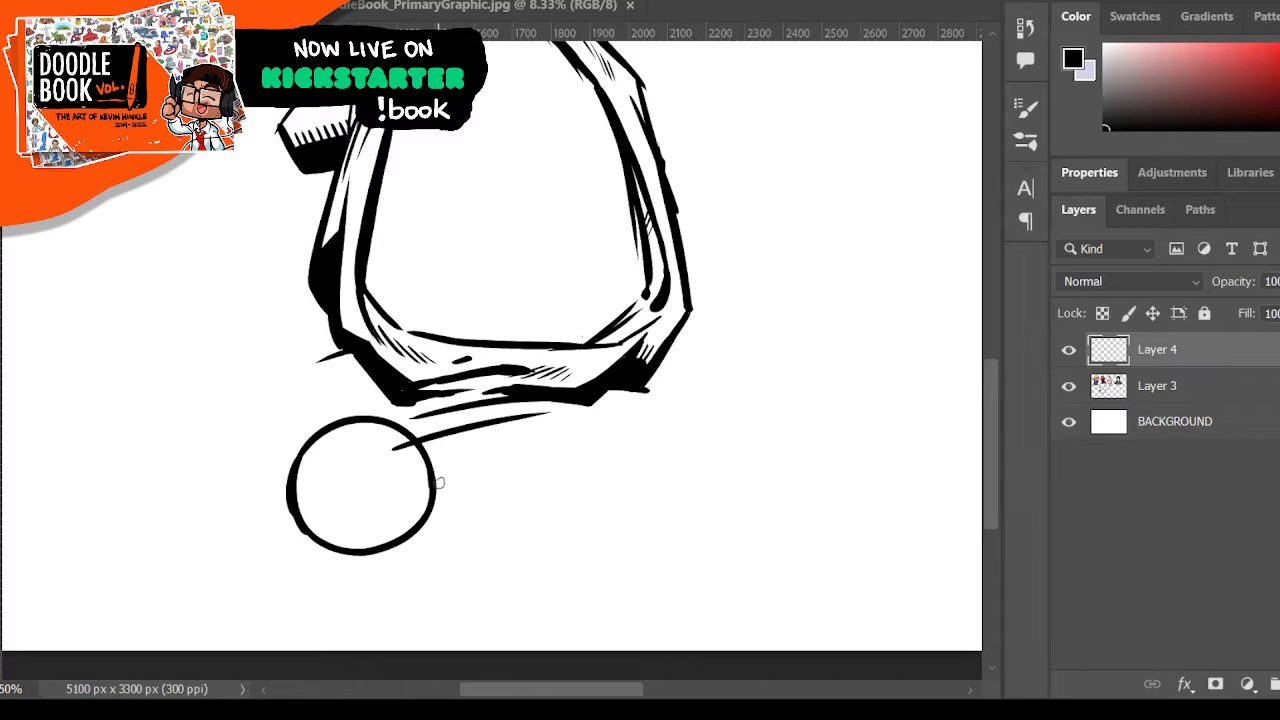
left_click(1068, 349)
left_click(1068, 349)
left_click_drag(412, 437, 403, 422)
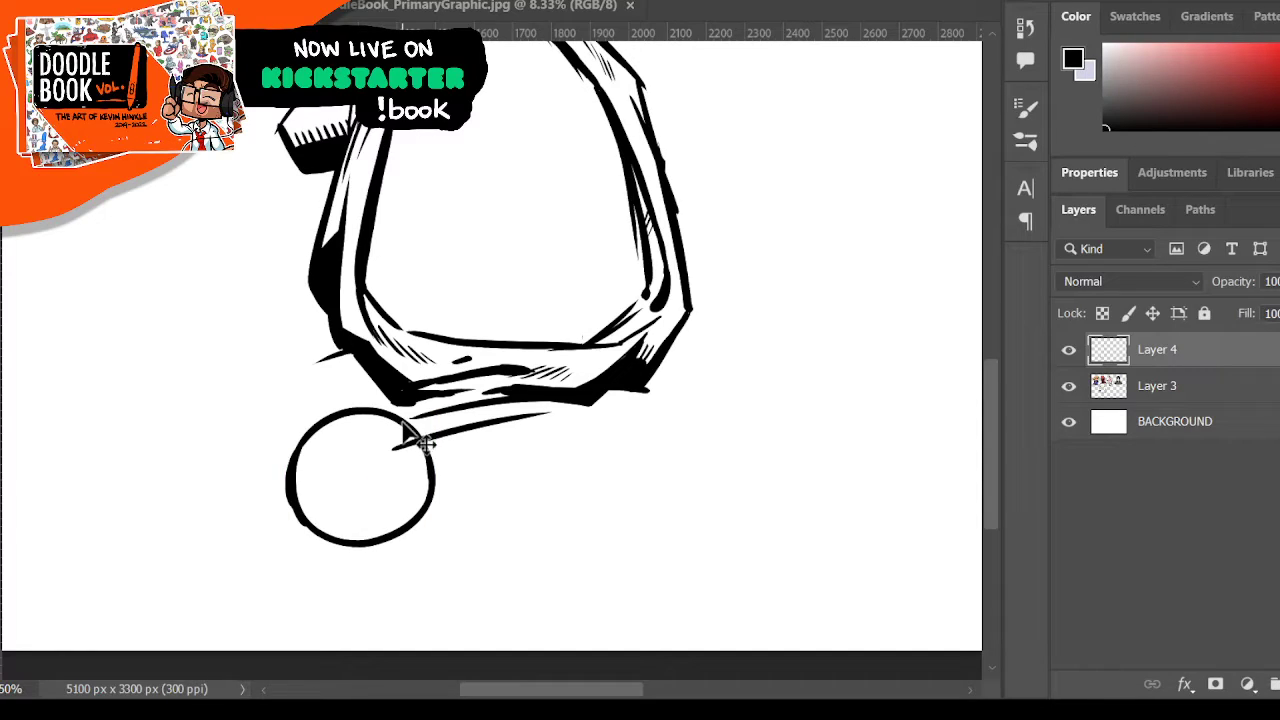
- On Layer 3, erase the end of the curved stroke that crosses inside the circle
left_click(1206, 390)
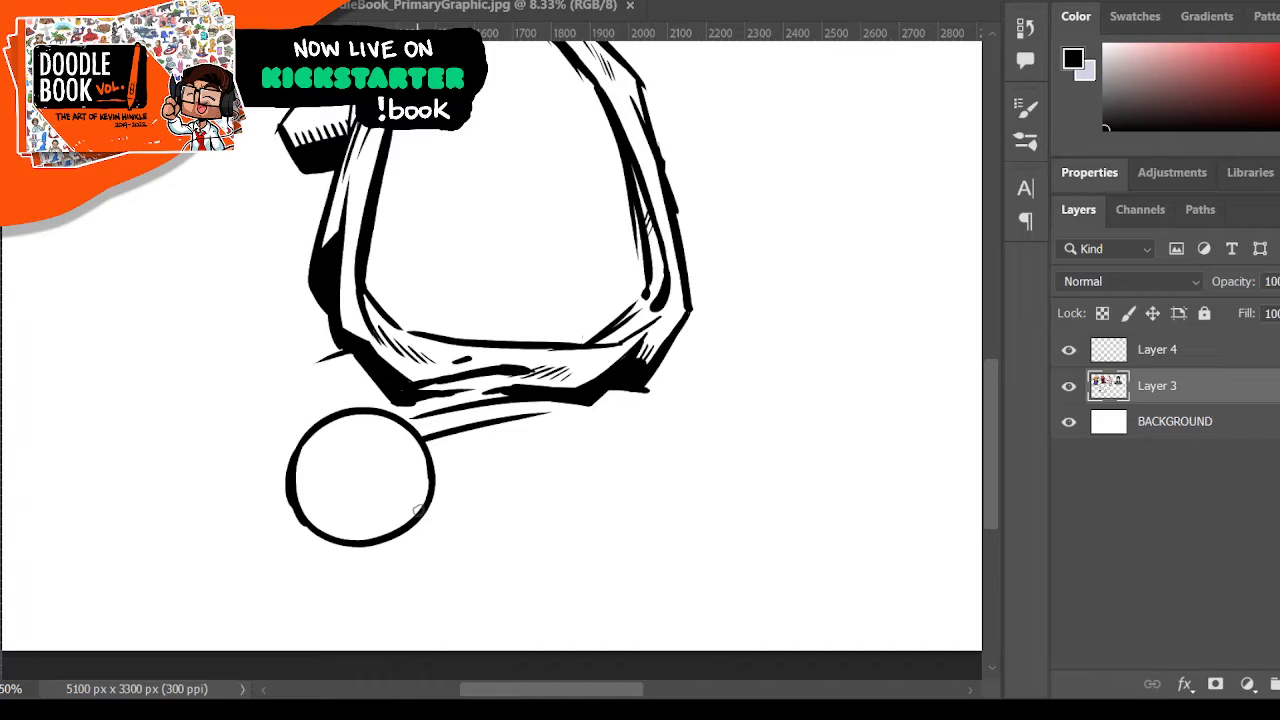
left_click(1069, 351)
left_click(1069, 351)
- Duplicate the circle from Layer 4 onto its own layer, and place the copy level with it below the contour's lower right corner
left_click(1150, 352)
left_click_drag(248, 356, 512, 590)
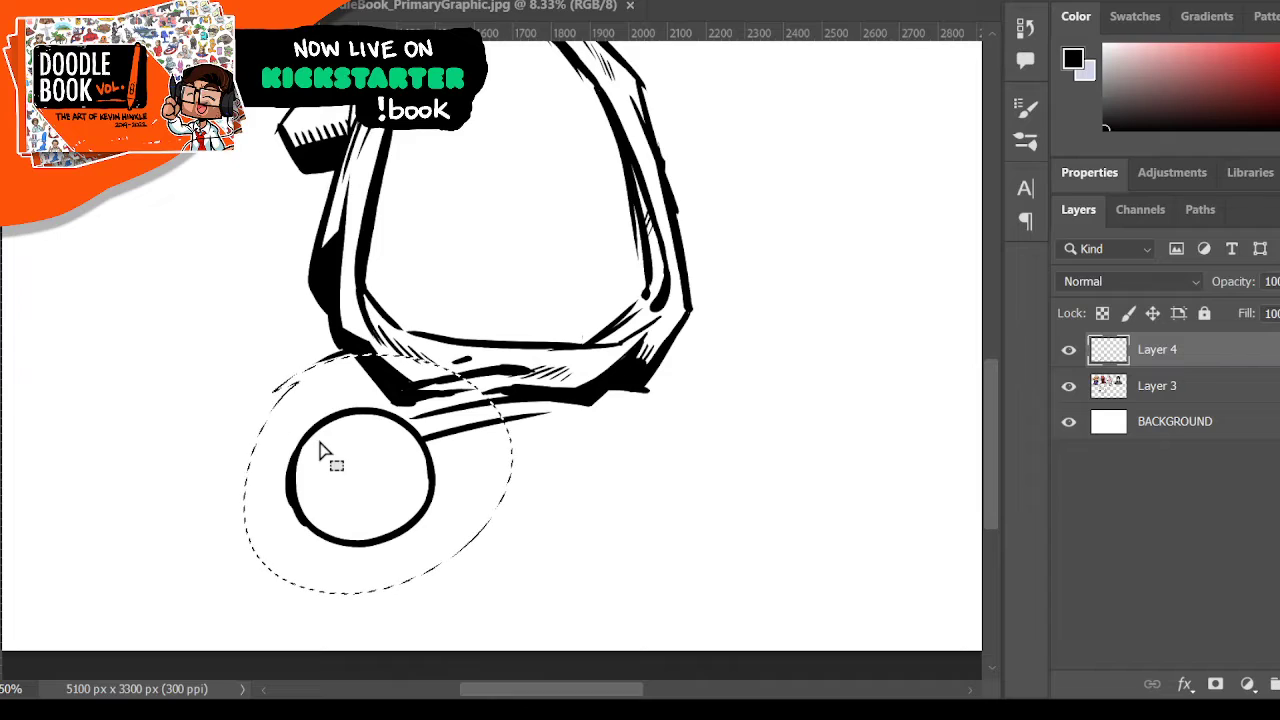
key("ctrl+c")
key("ctrl+v")
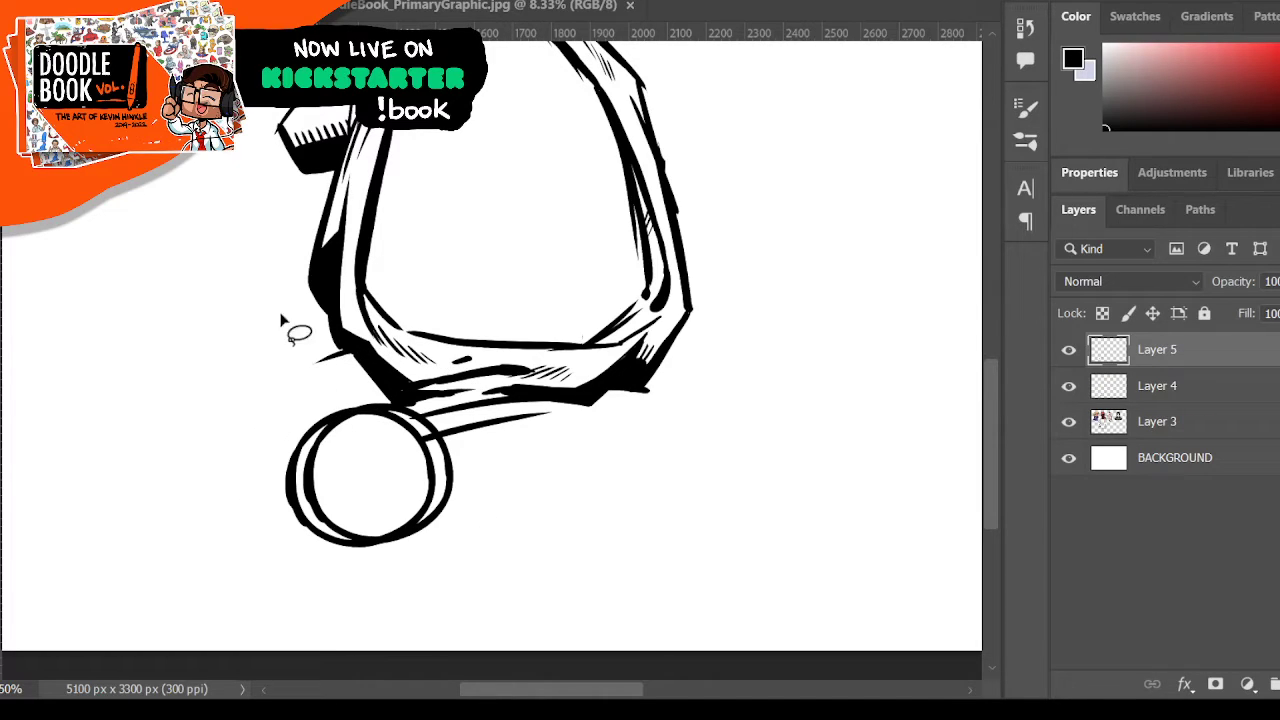
key("v")
left_click_drag(472, 484, 711, 466)
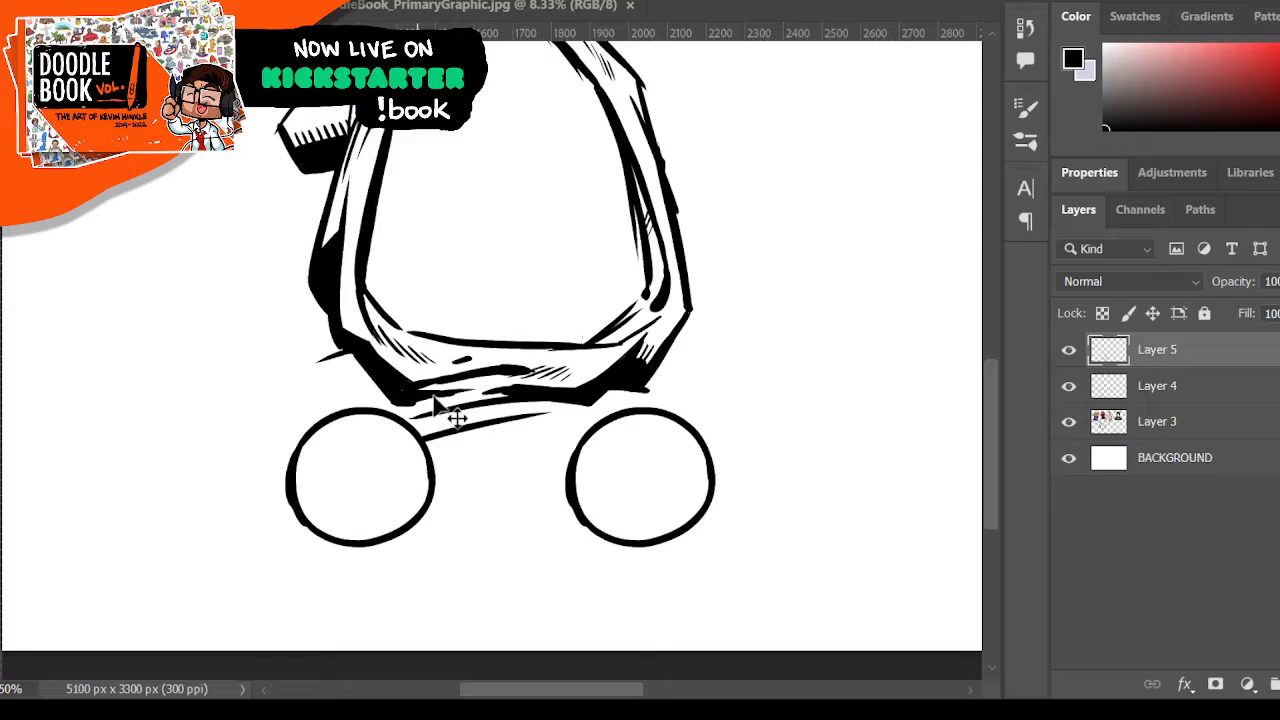
- Nudge the left circle on Layer 4 slightly to the right, and check which layer holds it
left_click(391, 415)
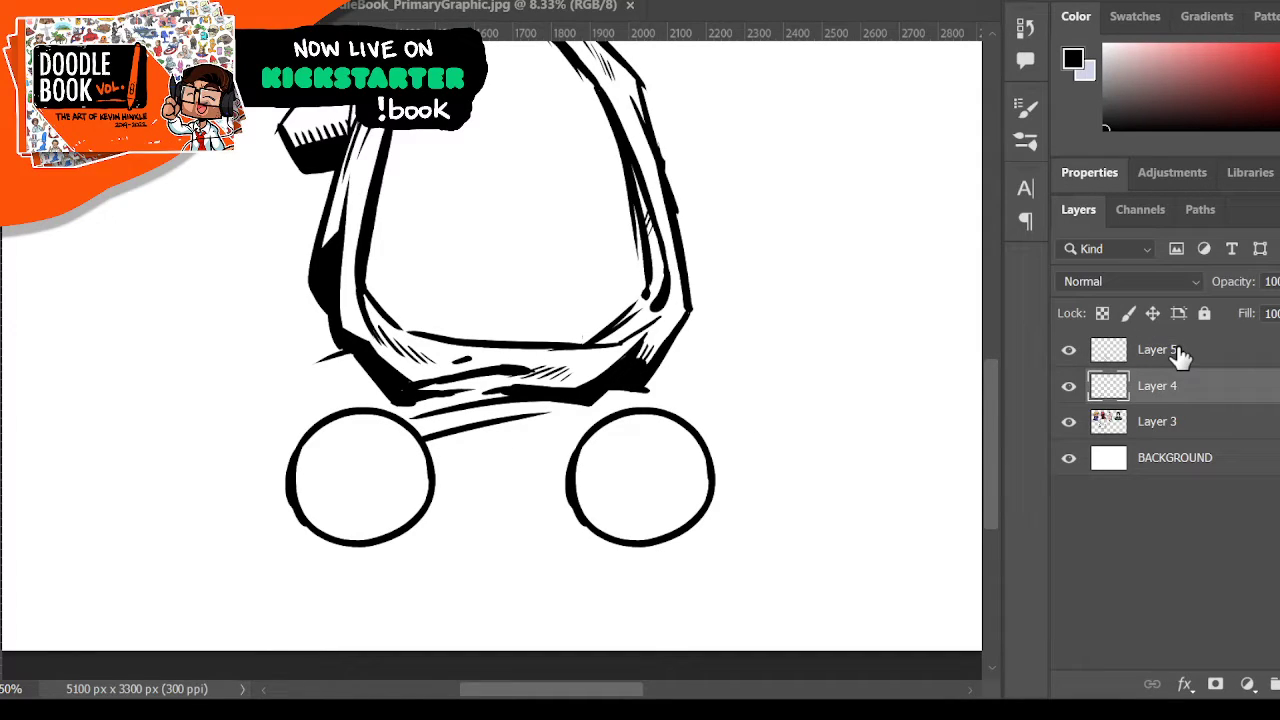
key("Right")
key("Right")
key("Right")
key("Right")
key("Right")
key("Right")
key("Right")
key("Right")
key("Right")
key("Right")
key("Right")
key("Right")
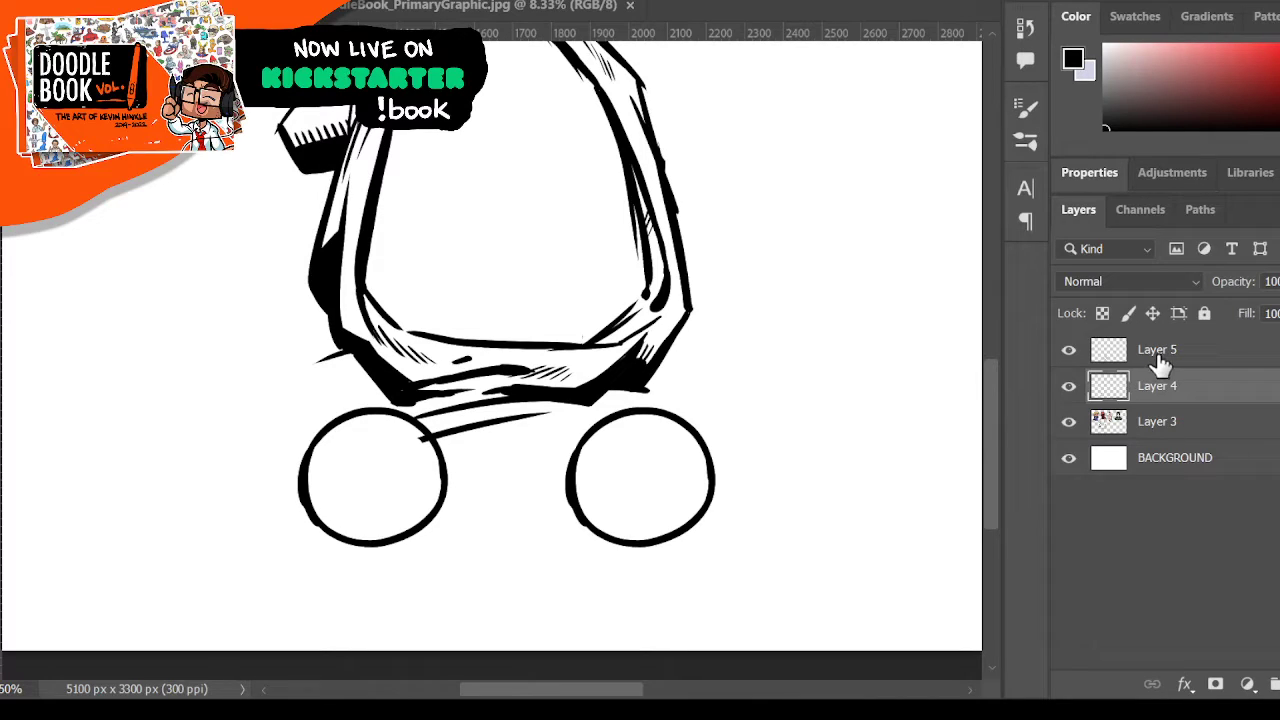
left_click(1157, 358)
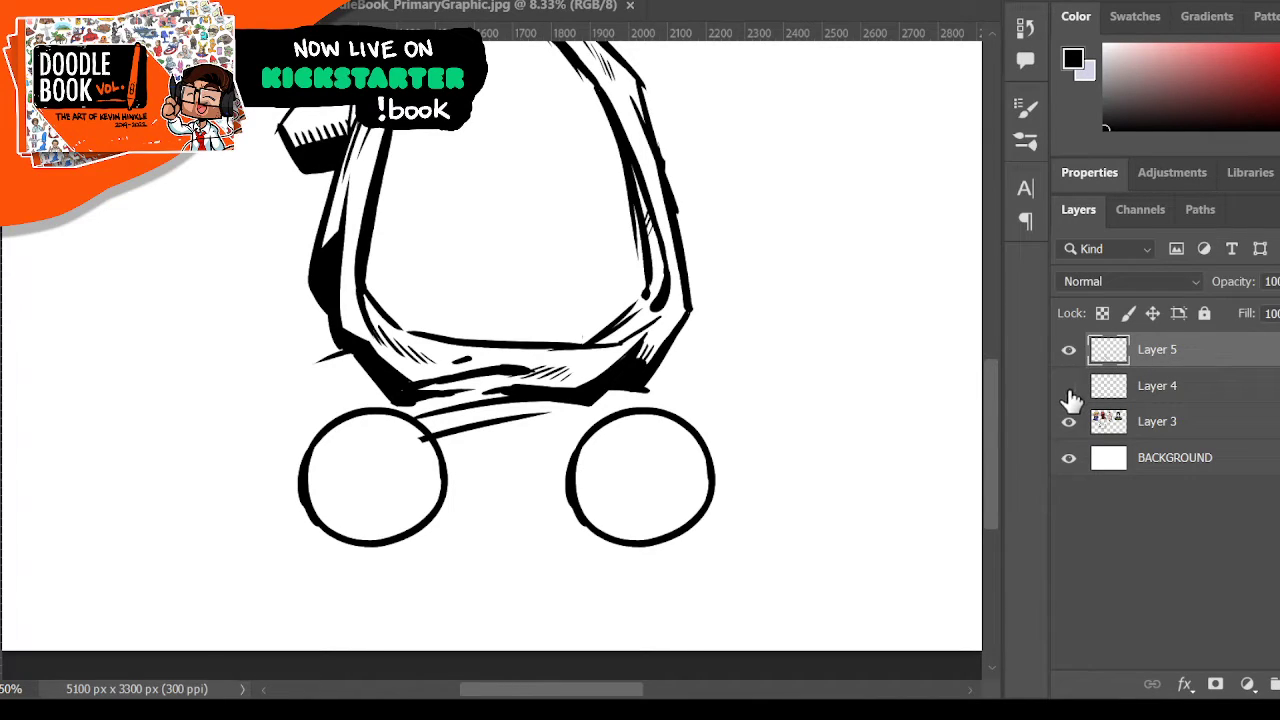
left_click(1068, 386)
left_click(1068, 386)
- On Layer 3, erase the stroke end inside the left circle, and draw a curved line sweeping down and outward from the circle's left side
left_click(1160, 424)
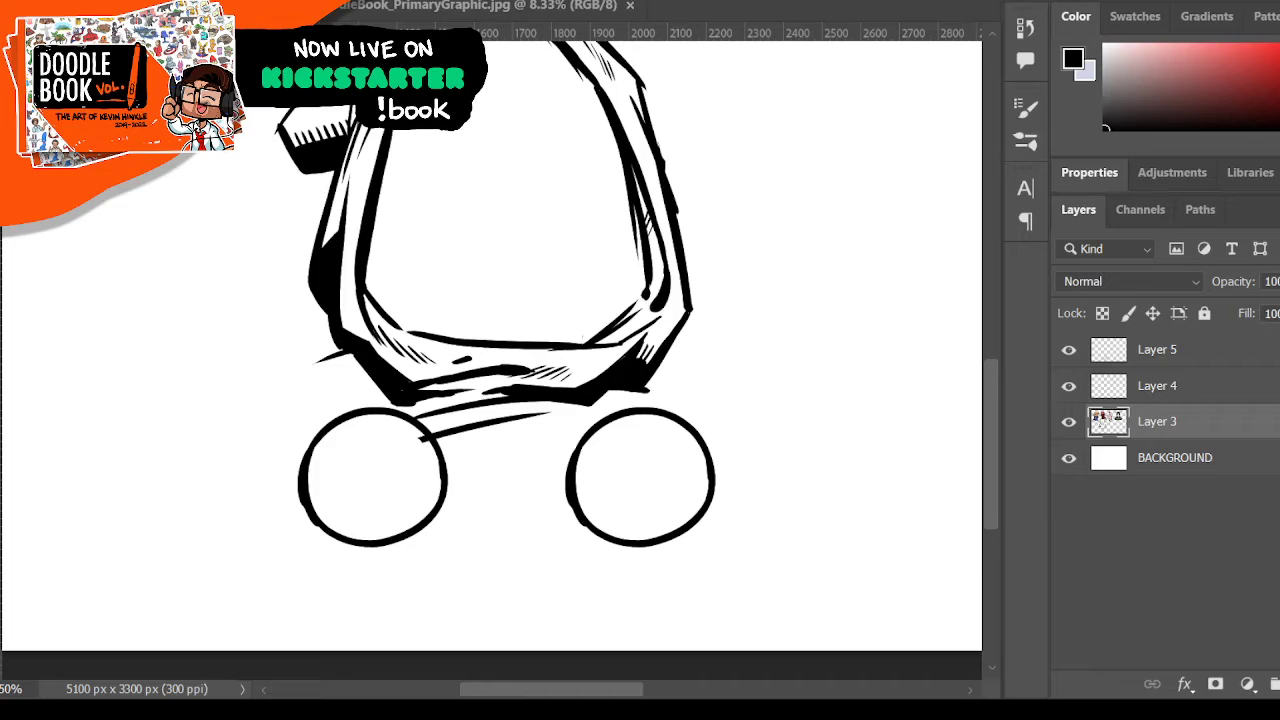
mouse_move(417, 453)
left_mouse_down()
mouse_move(420, 443)
mouse_move(431, 462)
left_mouse_up()
left_click_drag(300, 468, 178, 535)
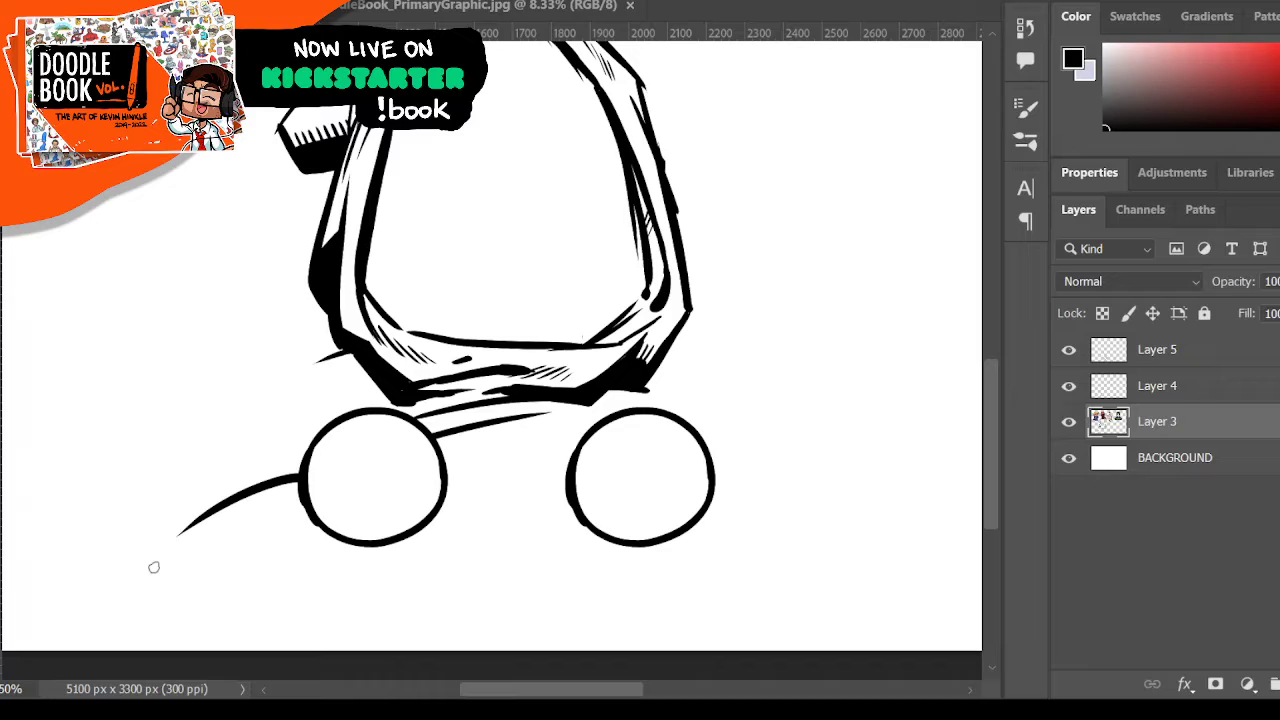
- Draw curved shoulder lines sweeping outward from both sides of the hood's base, and a shorter curve outward from the right circle's side
left_click_drag(388, 404, 138, 380)
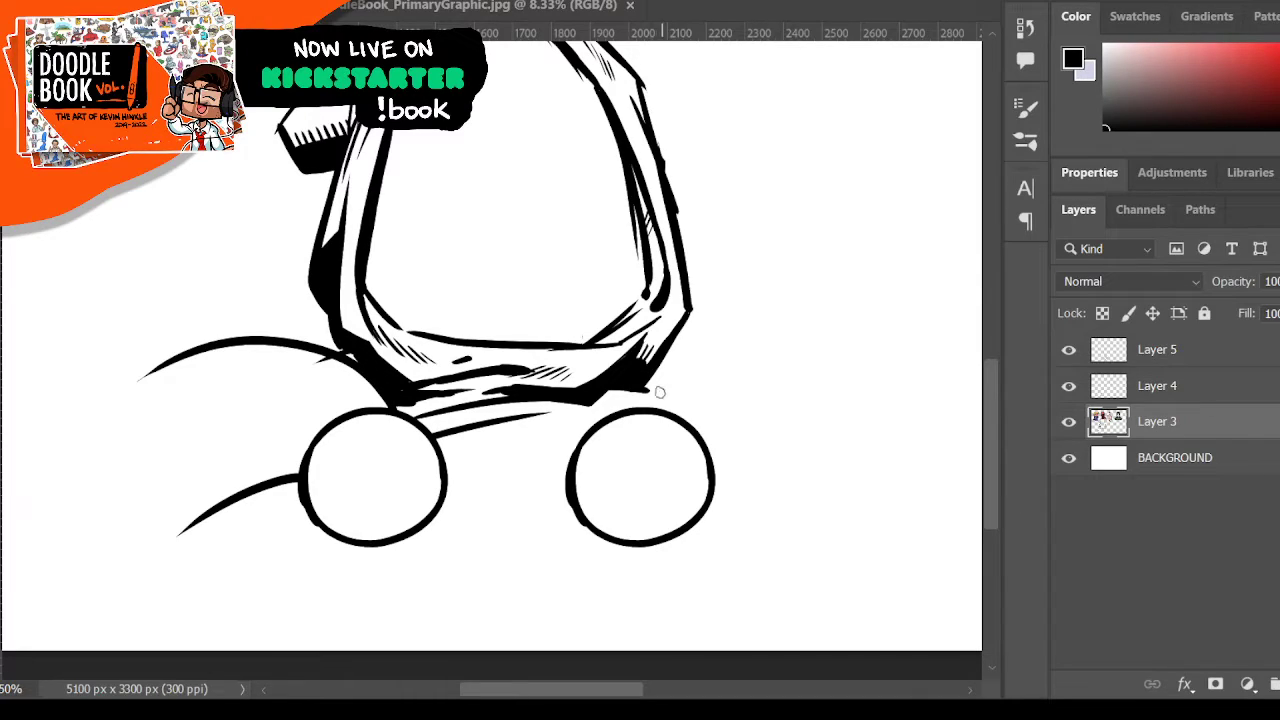
left_click_drag(636, 405, 748, 330)
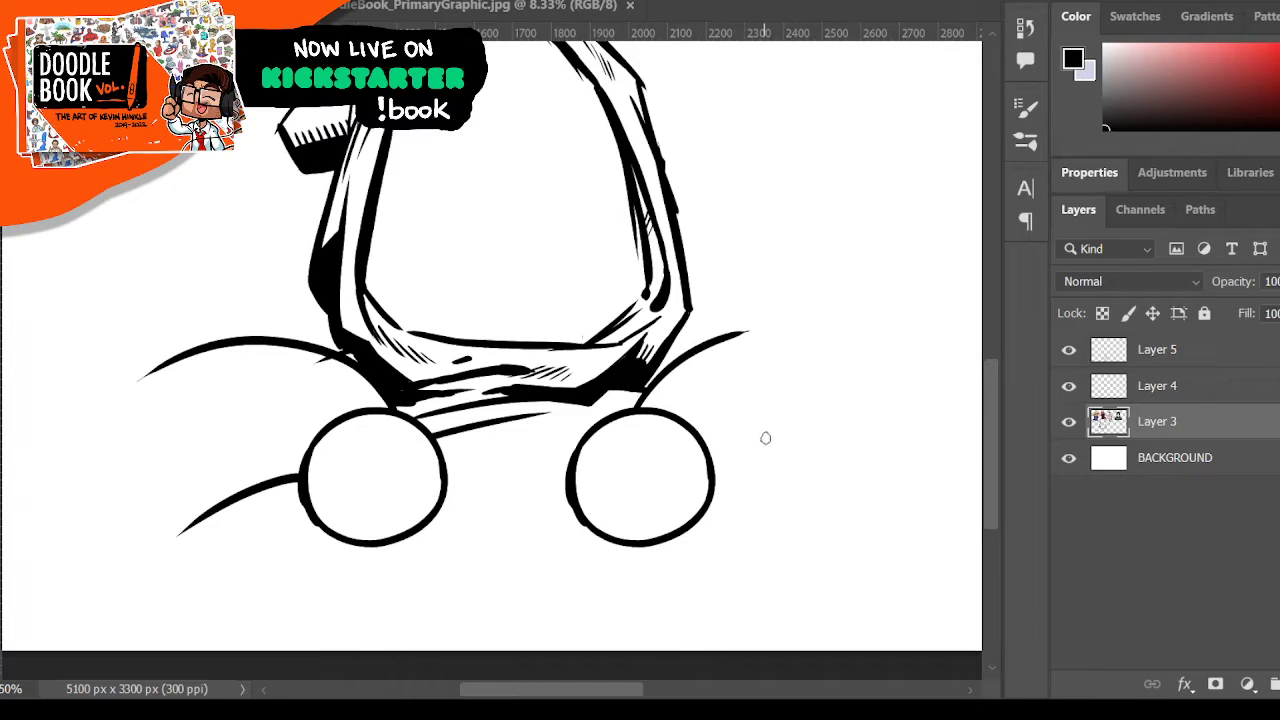
left_click_drag(712, 470, 810, 462)
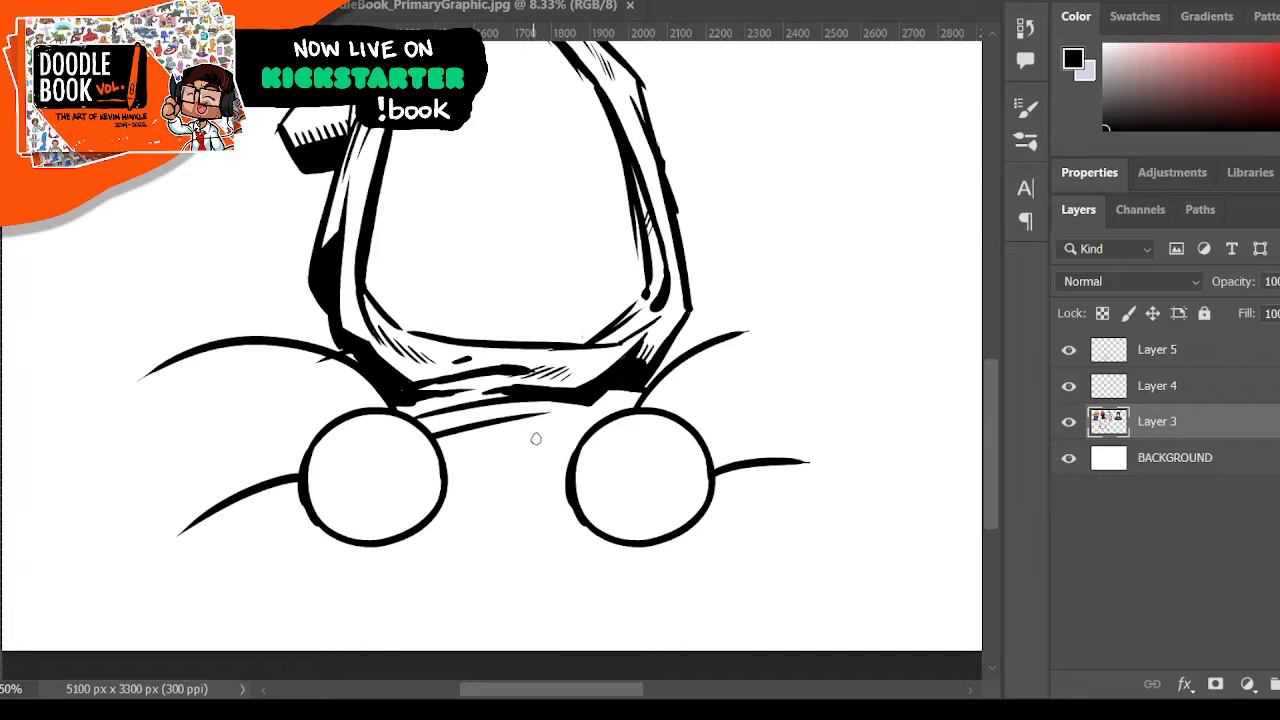
- Ink a tapered black shadow beside the right circle under the collar, and draw two thin vertical fold lines between the circles
left_click_drag(534, 434, 587, 433)
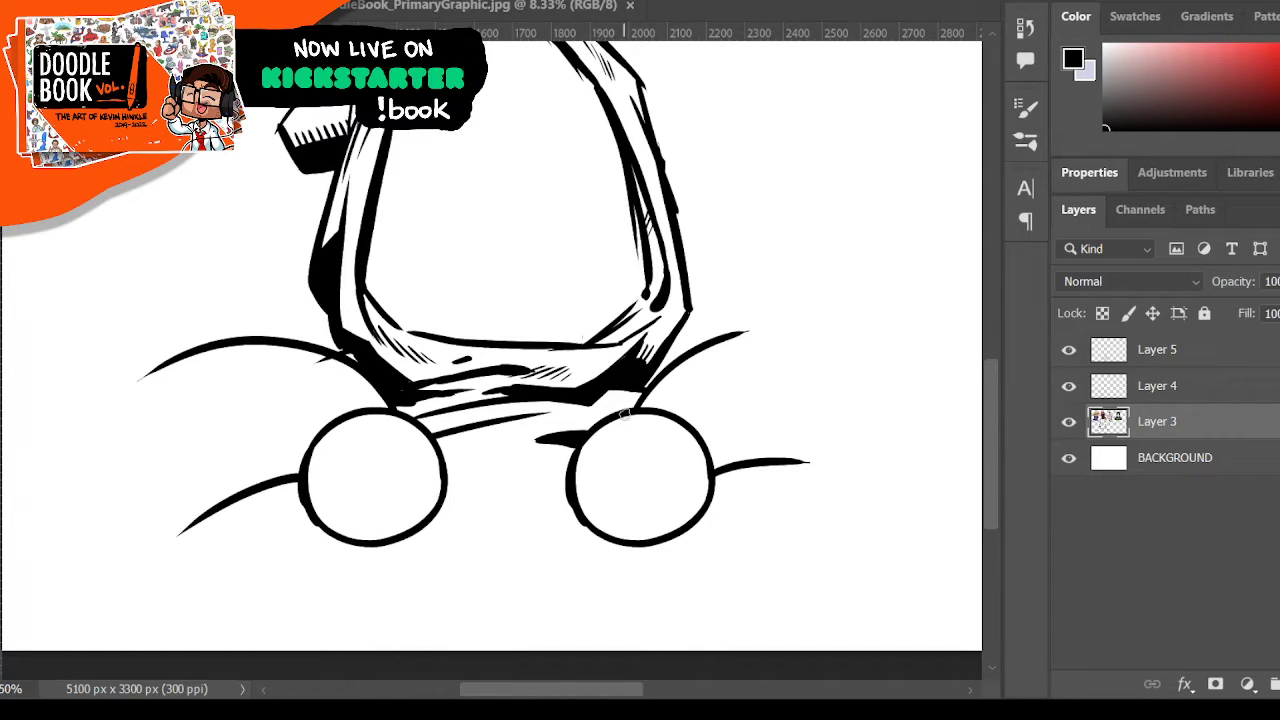
left_click_drag(530, 442, 608, 418)
left_click_drag(477, 430, 469, 515)
left_click_drag(513, 422, 520, 500)
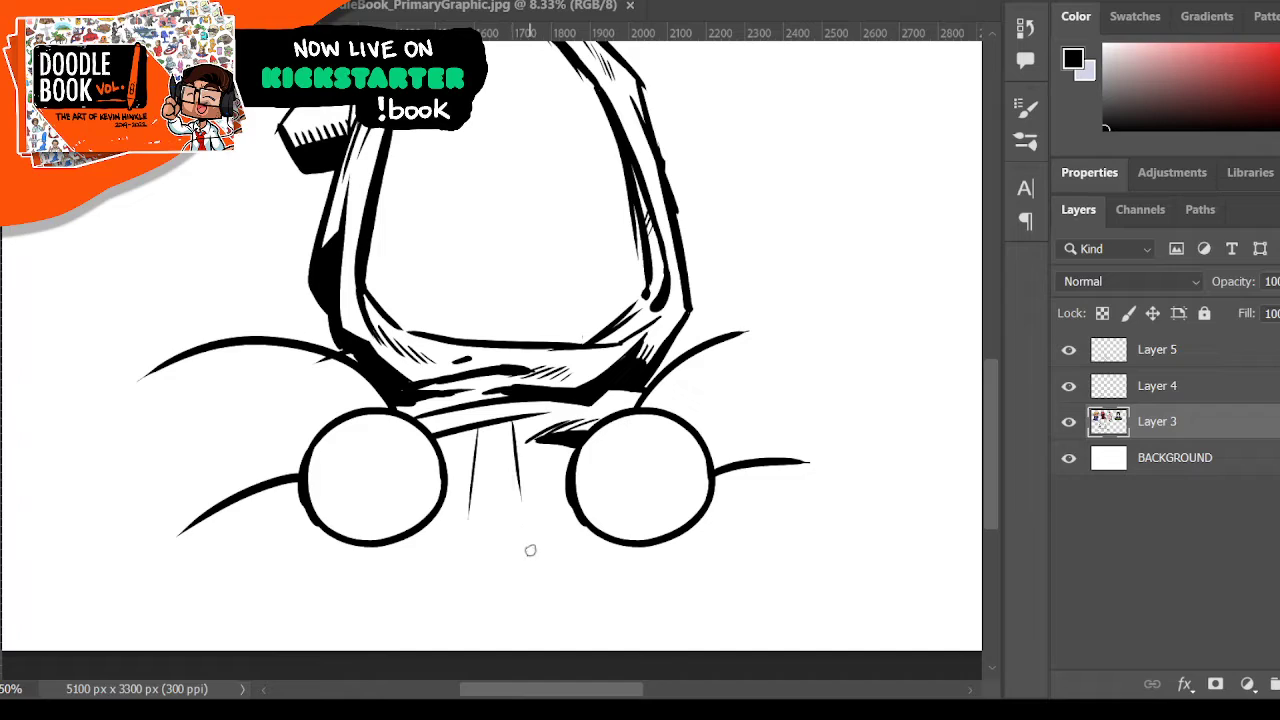
- Ink three thick tapered black folds fanning outward from the left circle across the left shoulder
mouse_move(300, 460)
left_mouse_down()
mouse_move(205, 474)
mouse_move(304, 456)
left_mouse_up()
left_click_drag(226, 464, 304, 454)
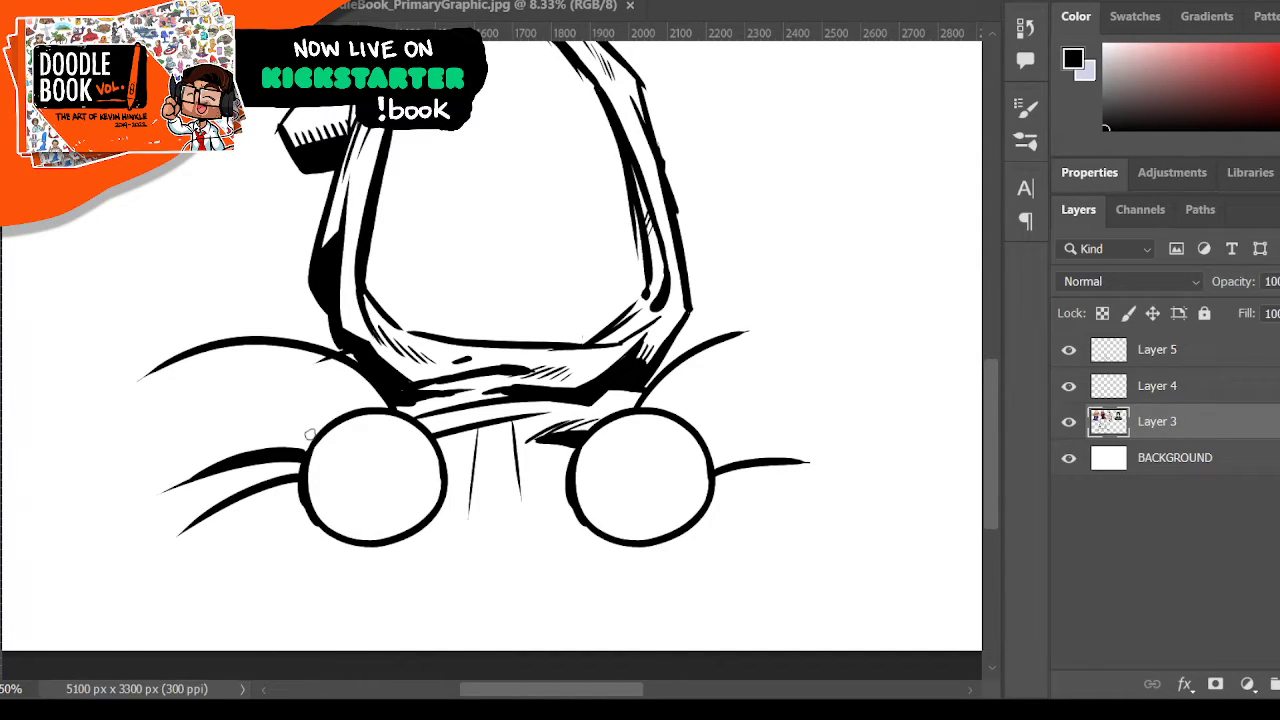
mouse_move(188, 402)
left_mouse_down()
mouse_move(303, 412)
mouse_move(318, 428)
left_mouse_up()
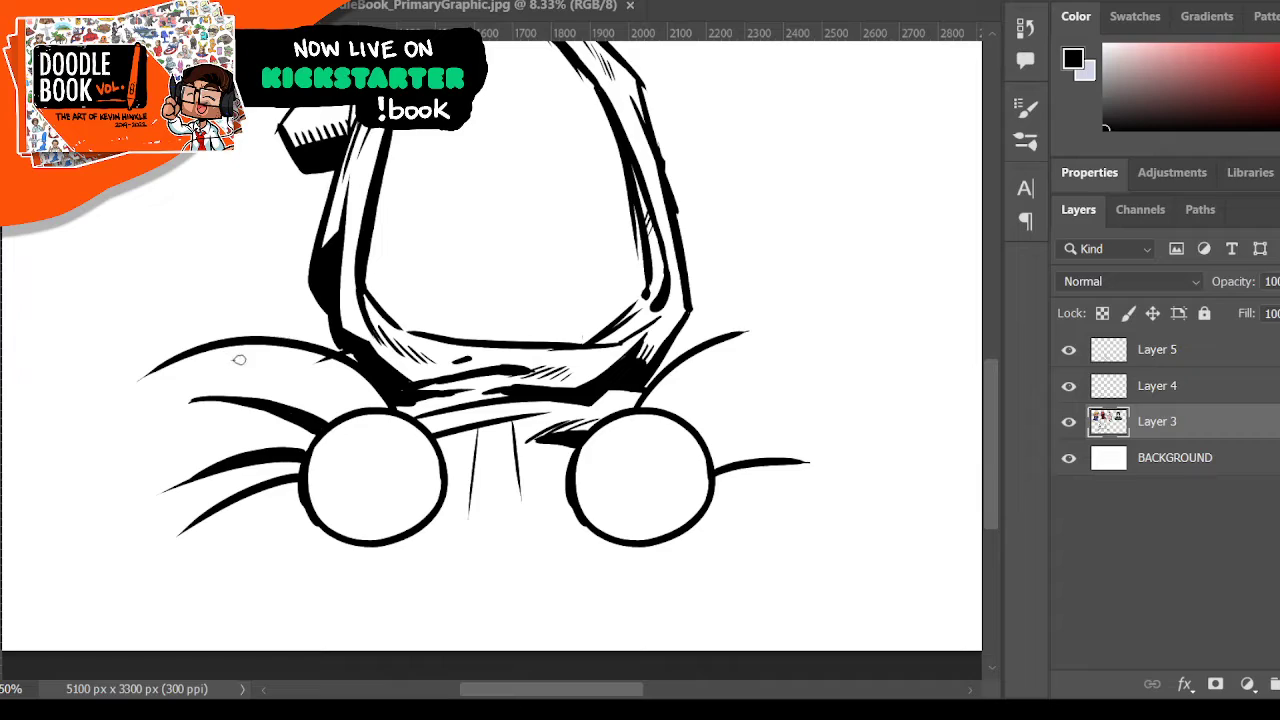
mouse_move(239, 360)
left_mouse_down()
mouse_move(348, 409)
mouse_move(277, 363)
mouse_move(369, 411)
mouse_move(350, 401)
left_mouse_up()
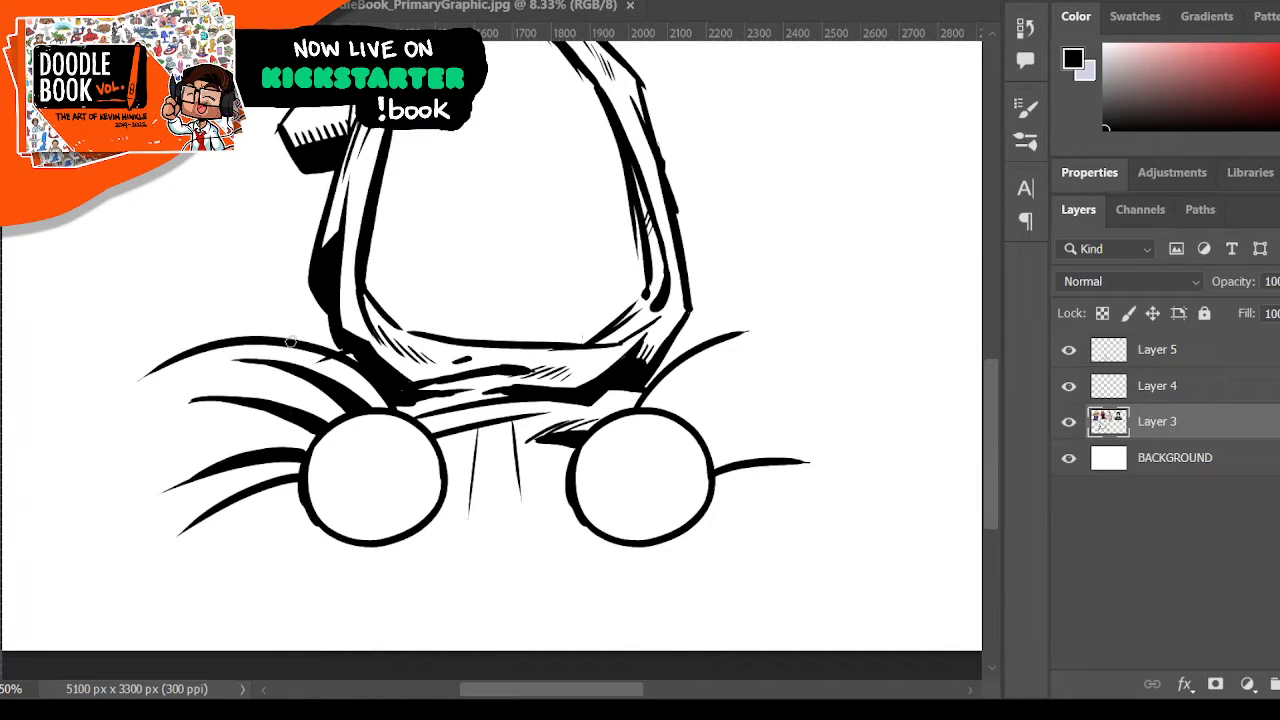
- Ink matching tapered black folds fanning outward from the right circle across the right shoulder
left_click_drag(673, 414, 810, 358)
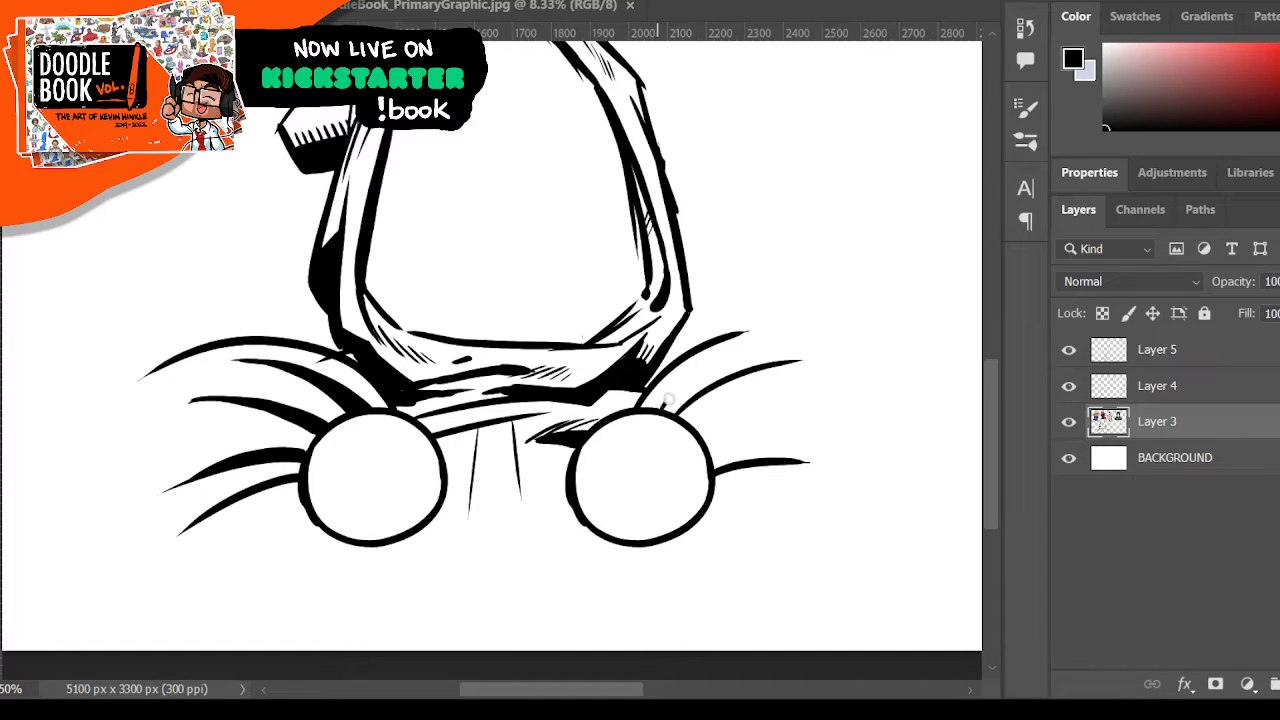
left_click_drag(665, 404, 740, 365)
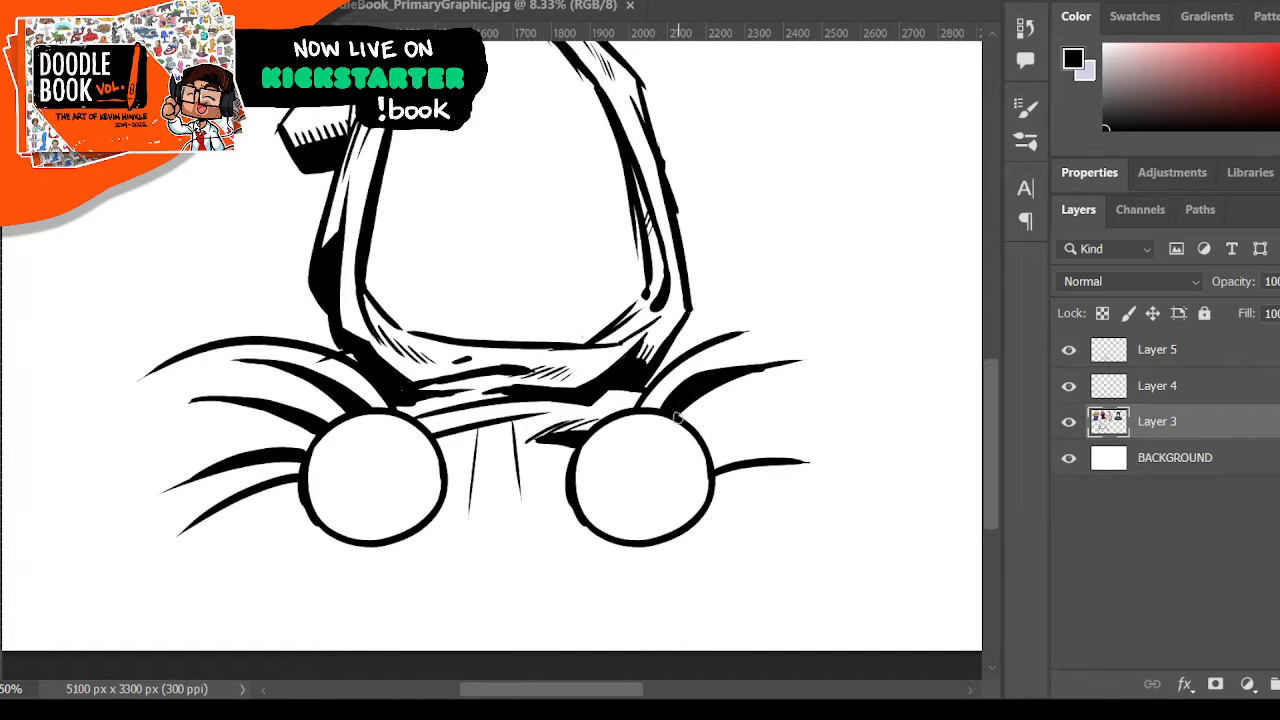
left_click_drag(676, 412, 805, 361)
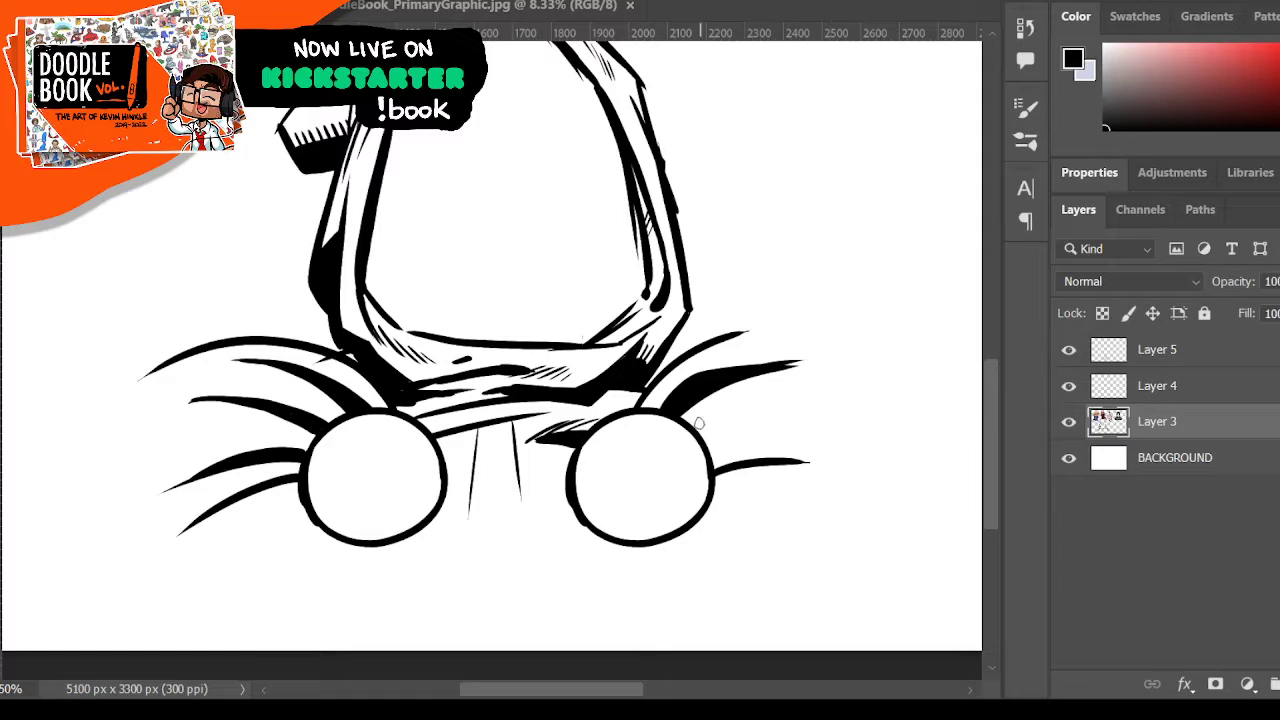
left_click_drag(702, 429, 756, 403)
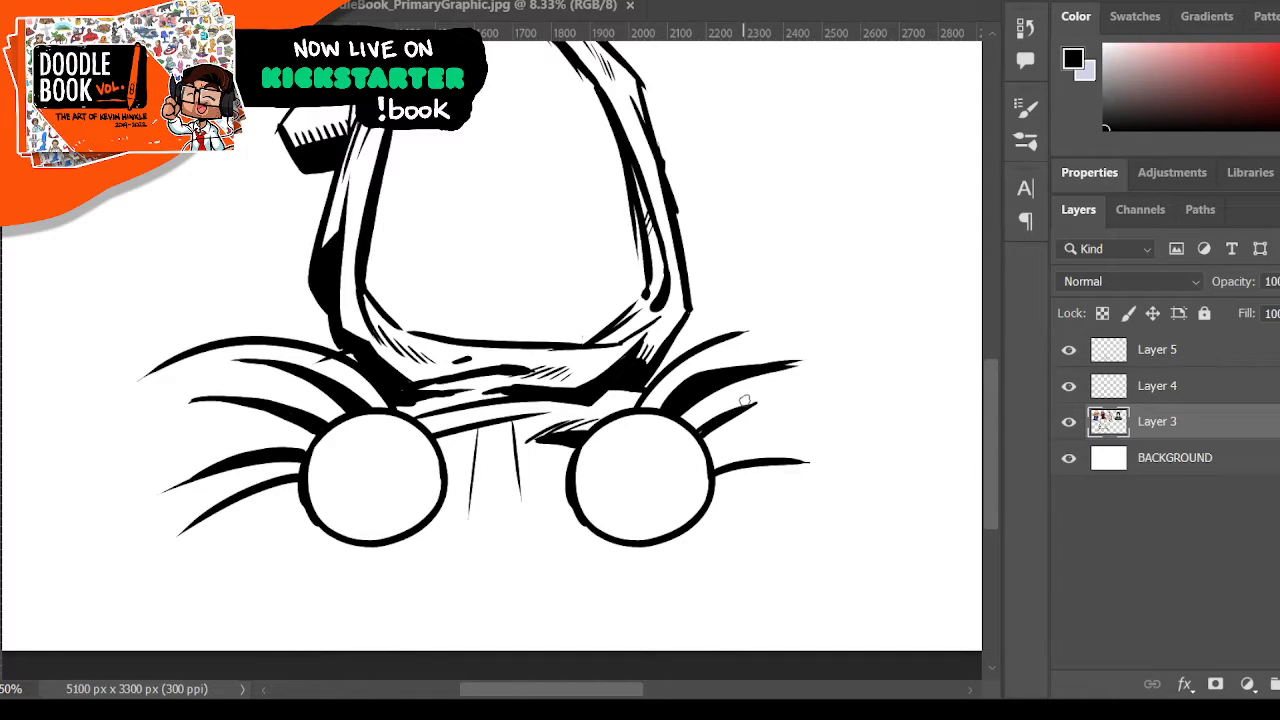
mouse_move(709, 453)
left_mouse_down()
mouse_move(766, 437)
mouse_move(714, 453)
mouse_move(824, 447)
left_mouse_up()
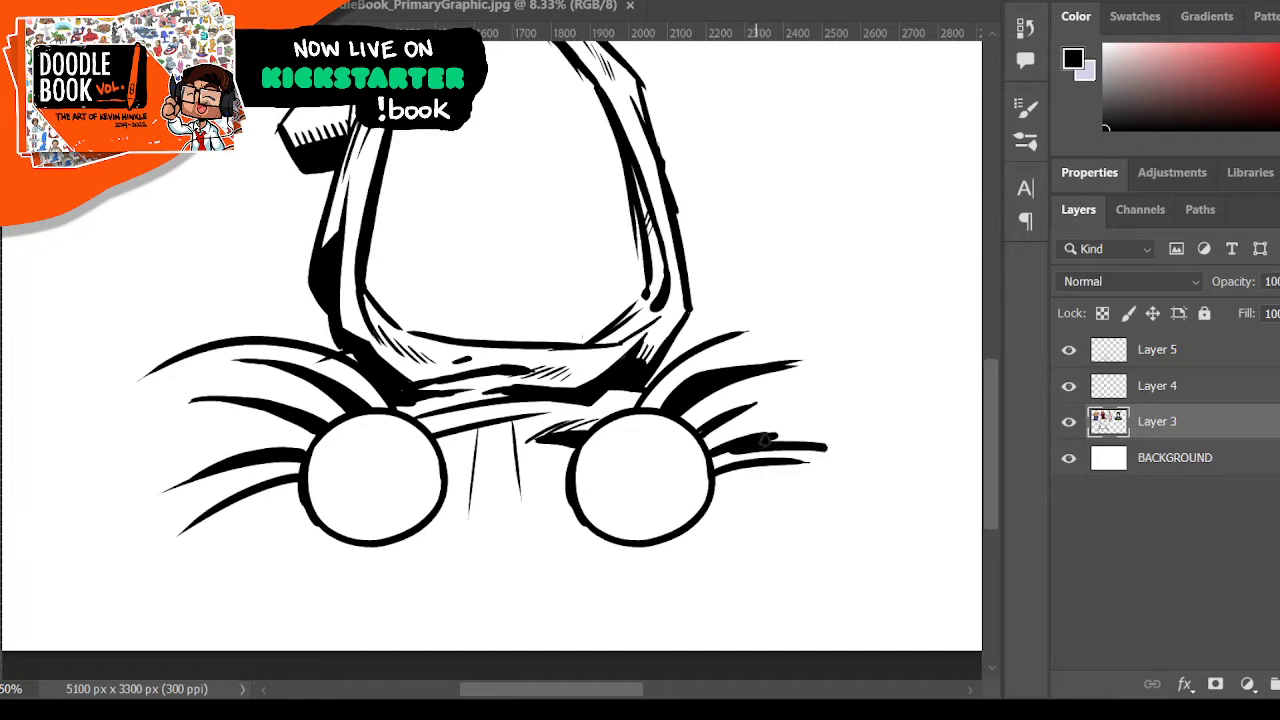
left_click_drag(731, 447, 778, 435)
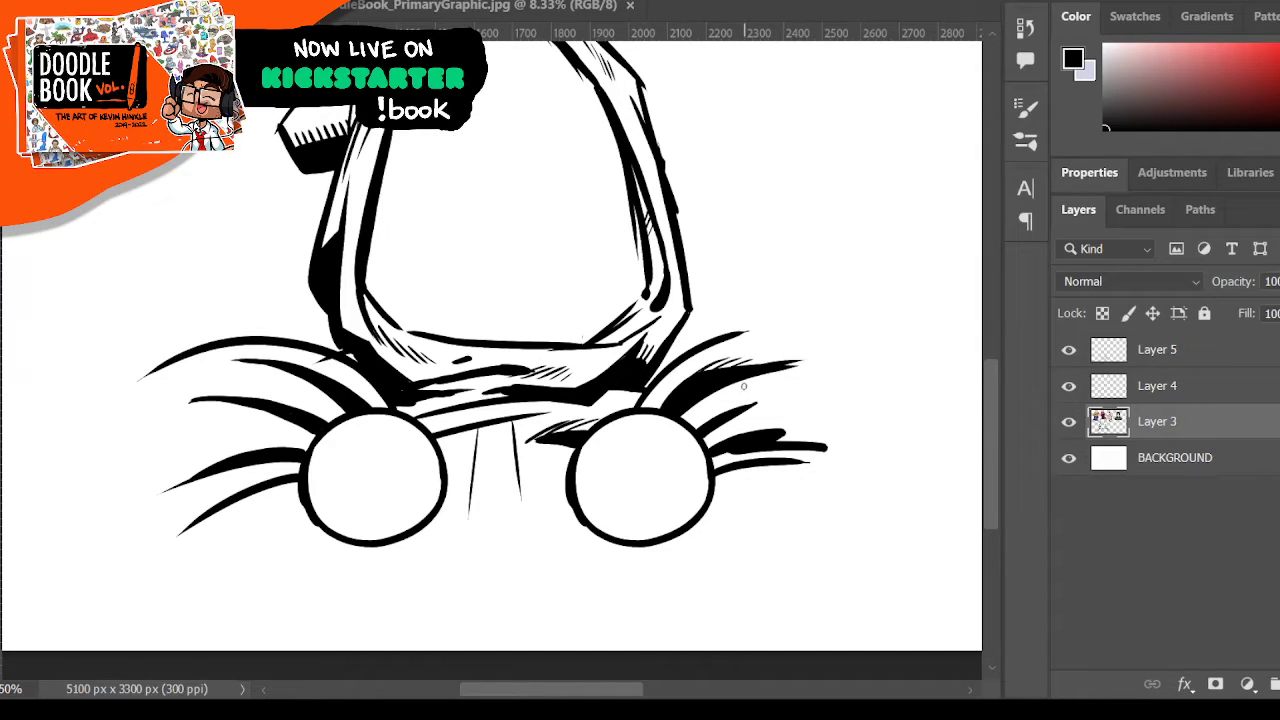
- Add fine hatching and thin accent lines along the black folds on both shoulders
left_click_drag(786, 398, 740, 418)
mouse_move(240, 450)
left_mouse_down()
mouse_move(301, 456)
mouse_move(233, 456)
left_mouse_up()
left_click_drag(286, 400, 330, 420)
left_click_drag(325, 410, 334, 422)
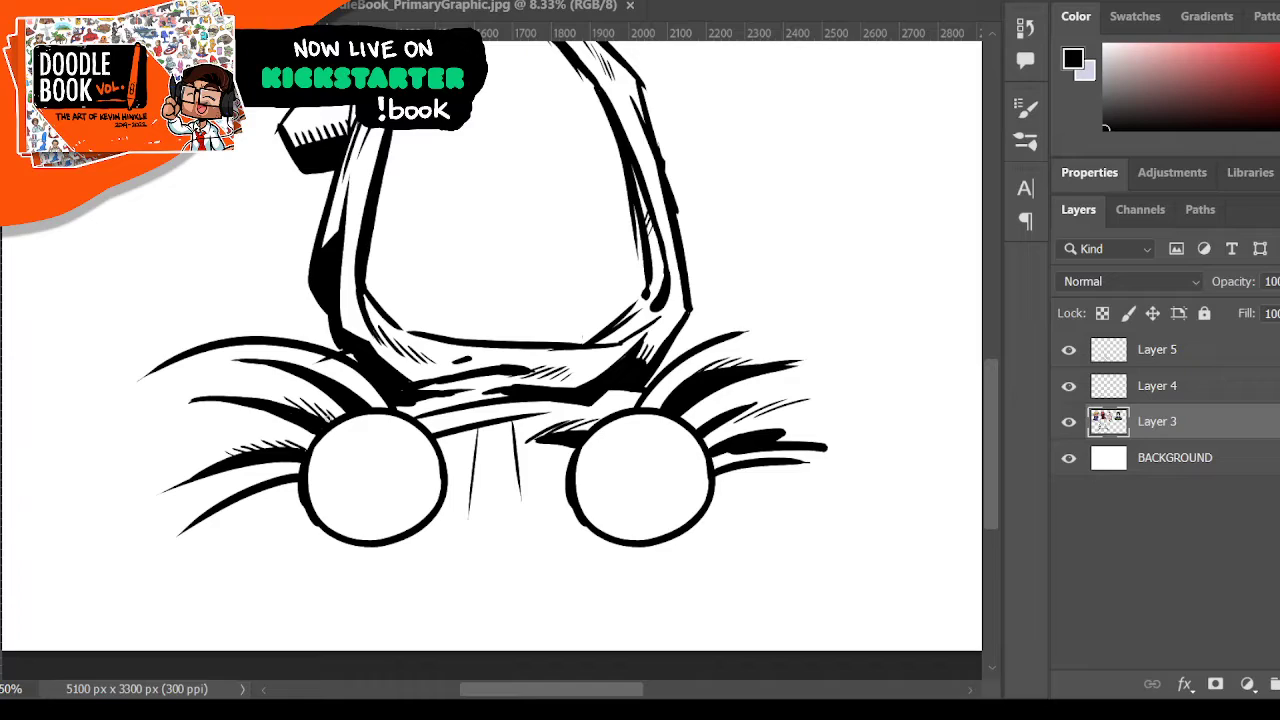
mouse_move(160, 406)
left_mouse_down()
mouse_move(226, 385)
mouse_move(202, 386)
left_mouse_up()
left_click_drag(182, 517, 278, 473)
left_click_drag(161, 479, 205, 460)
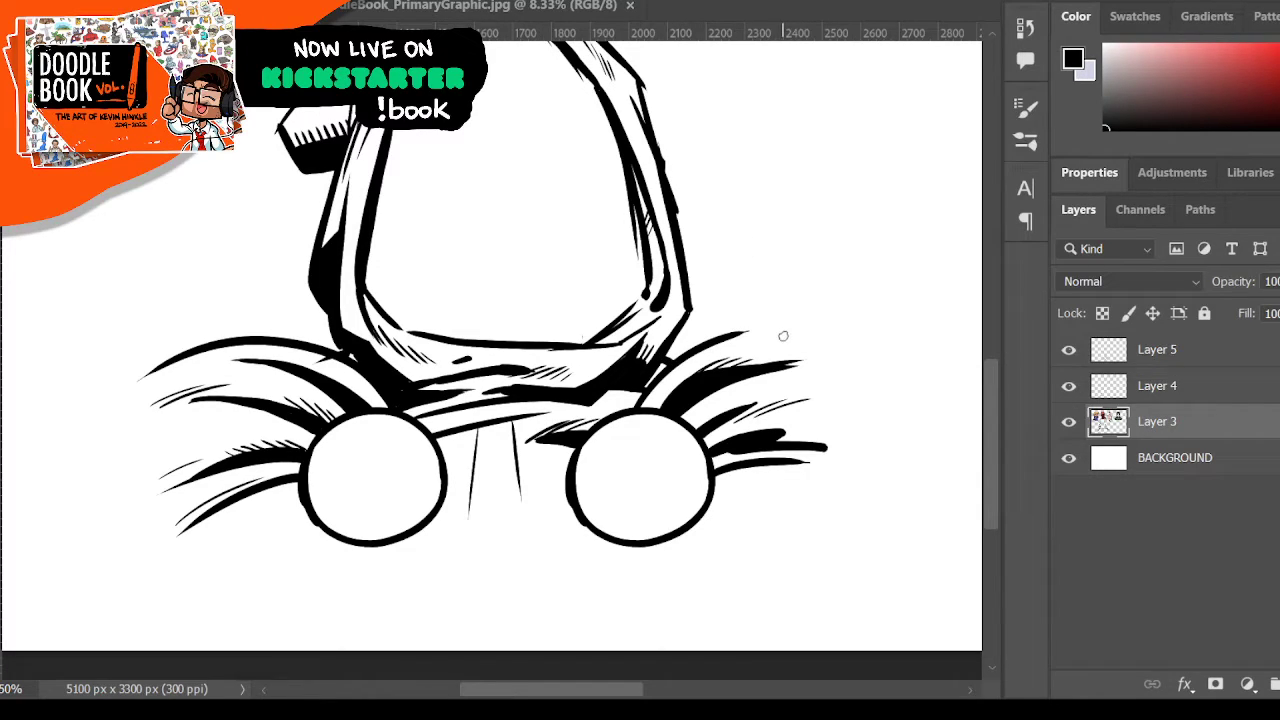
- Shorten the two thin fold lines between the circles, and draw the scalloped upper edge of a rope joining the circles
left_click(1068, 421)
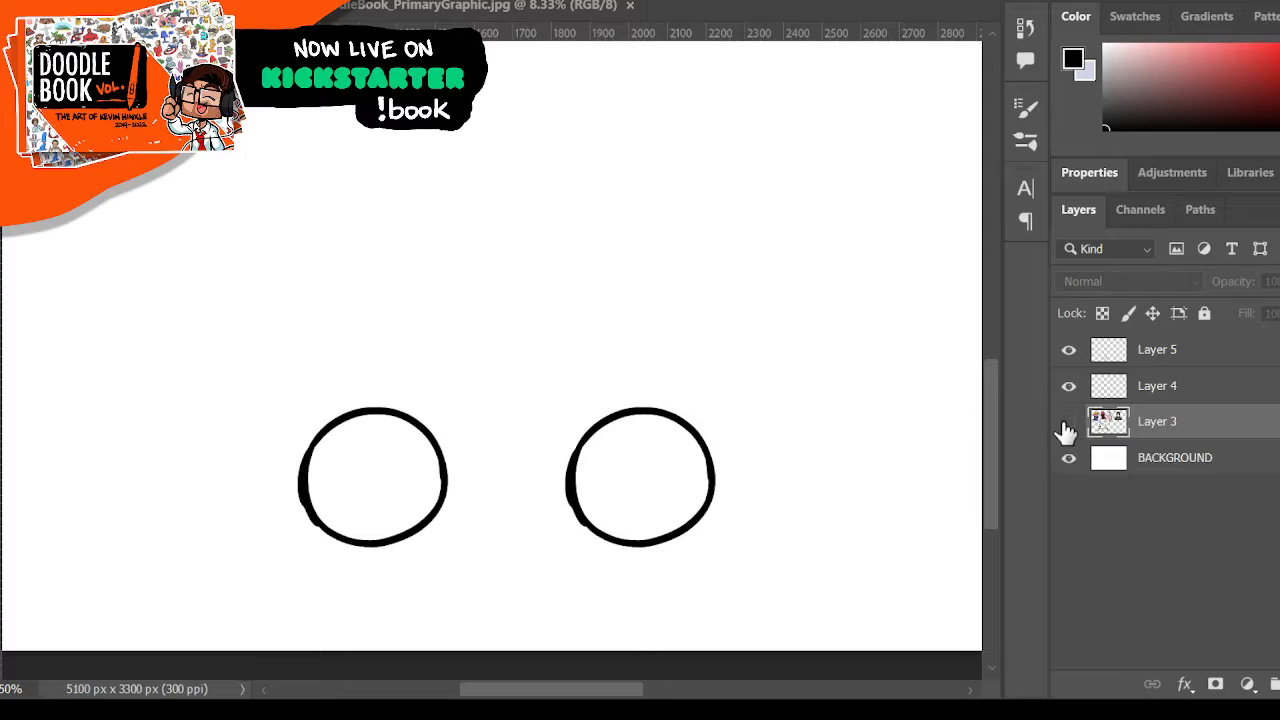
left_click(1068, 421)
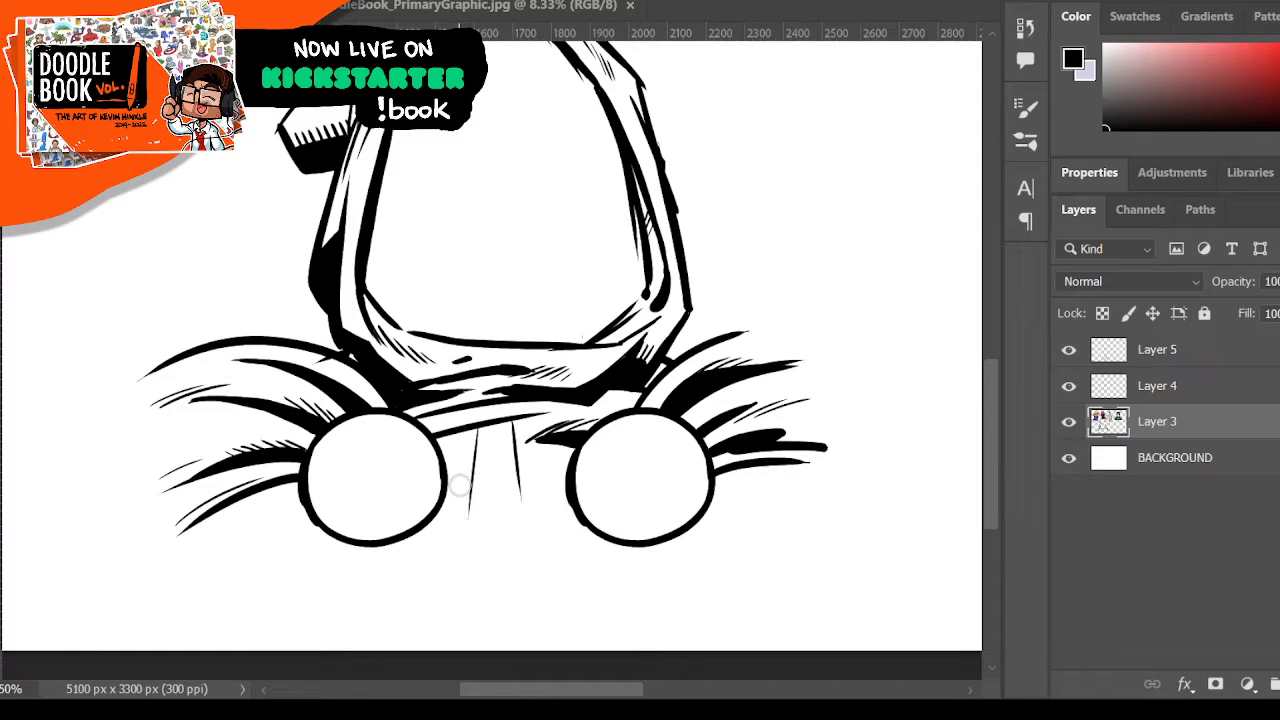
mouse_move(460, 485)
left_mouse_down()
mouse_move(528, 481)
mouse_move(469, 488)
mouse_move(483, 510)
mouse_move(442, 466)
mouse_move(477, 479)
left_mouse_up()
key("ctrl+z")
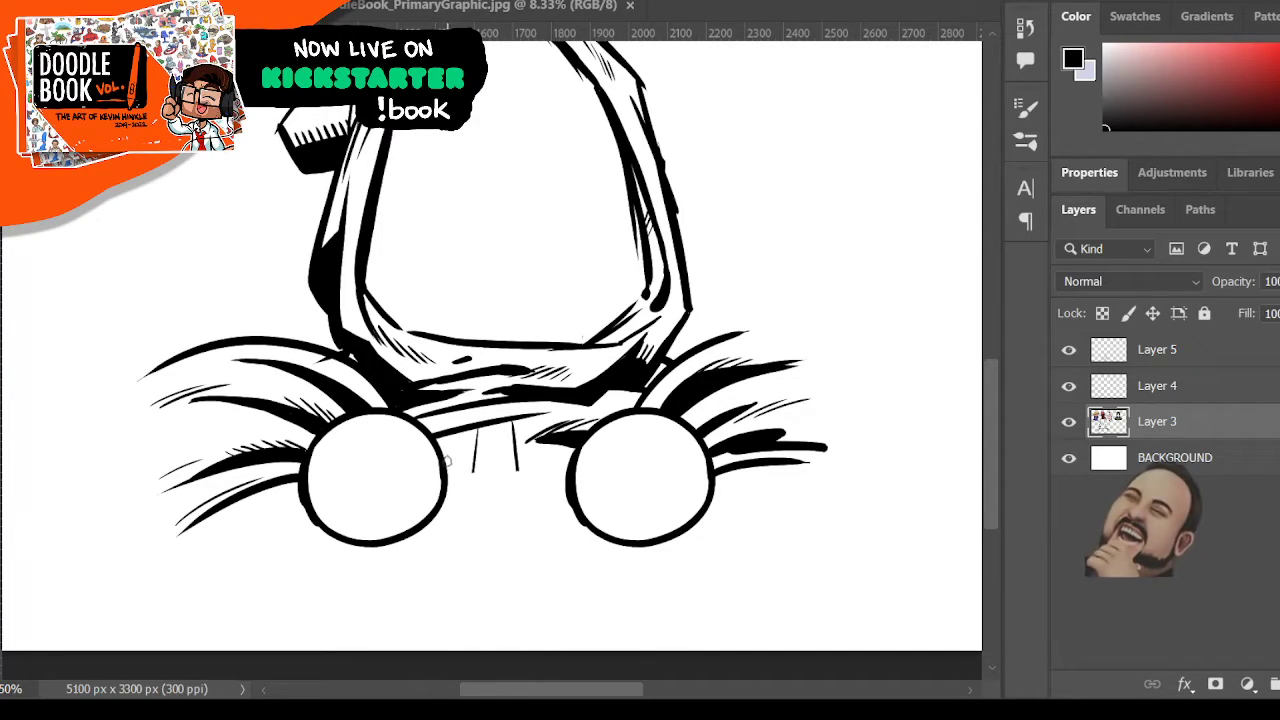
mouse_move(445, 463)
left_mouse_down()
mouse_move(530, 491)
mouse_move(550, 480)
mouse_move(518, 481)
mouse_move(565, 470)
left_mouse_up()
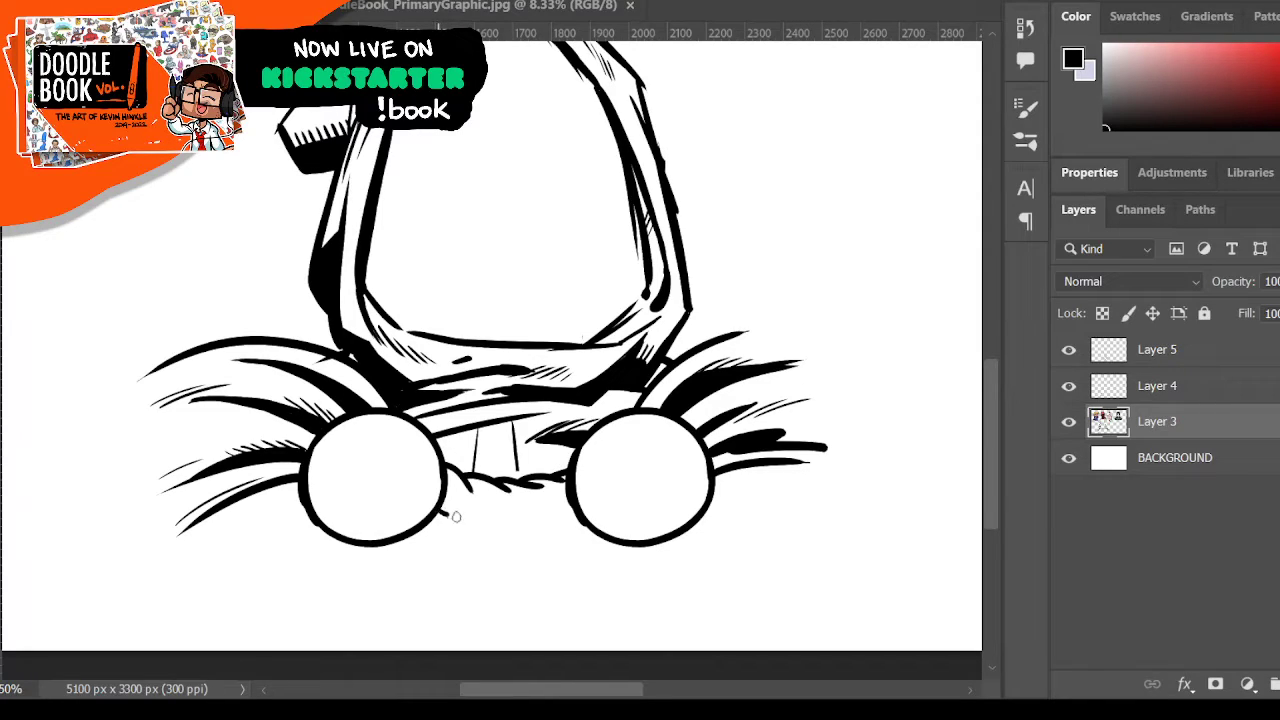
mouse_move(443, 512)
left_mouse_down()
mouse_move(488, 511)
mouse_move(489, 524)
mouse_move(556, 513)
left_mouse_up()
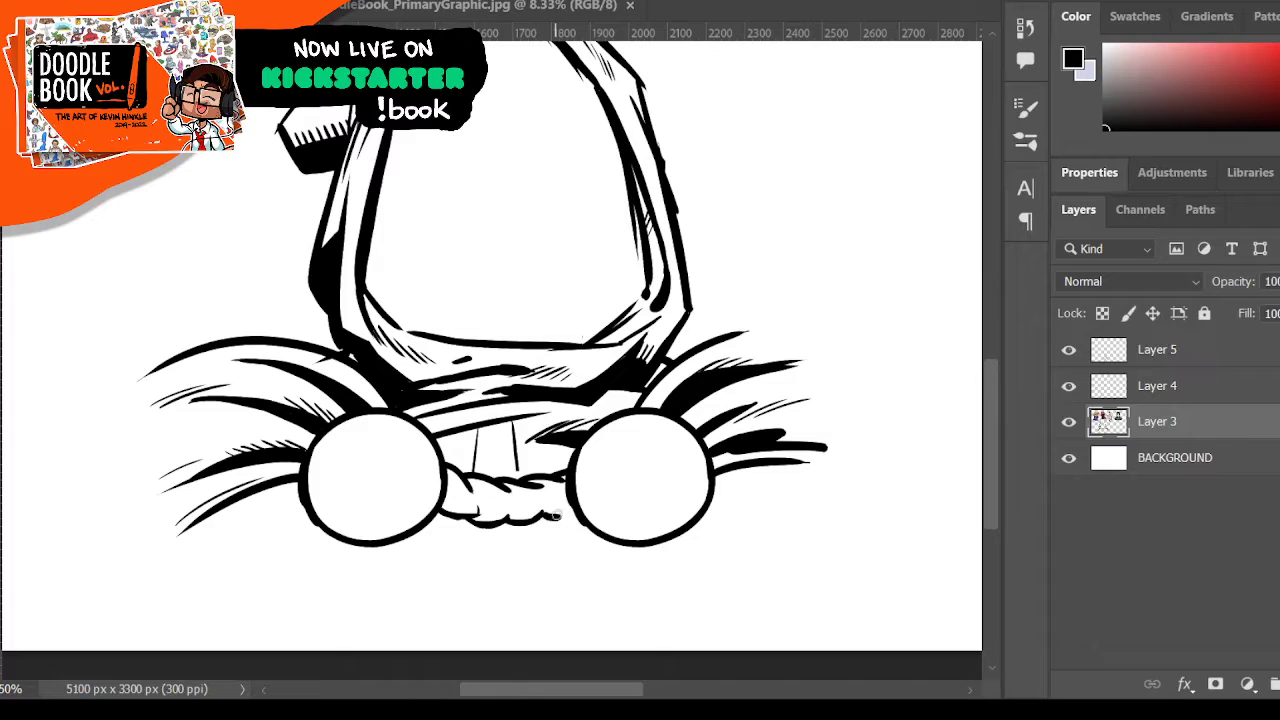
key("ctrl+z")
key("ctrl+z")
key("ctrl+z")
key("ctrl+z")
key("ctrl+z")
key("ctrl+z")
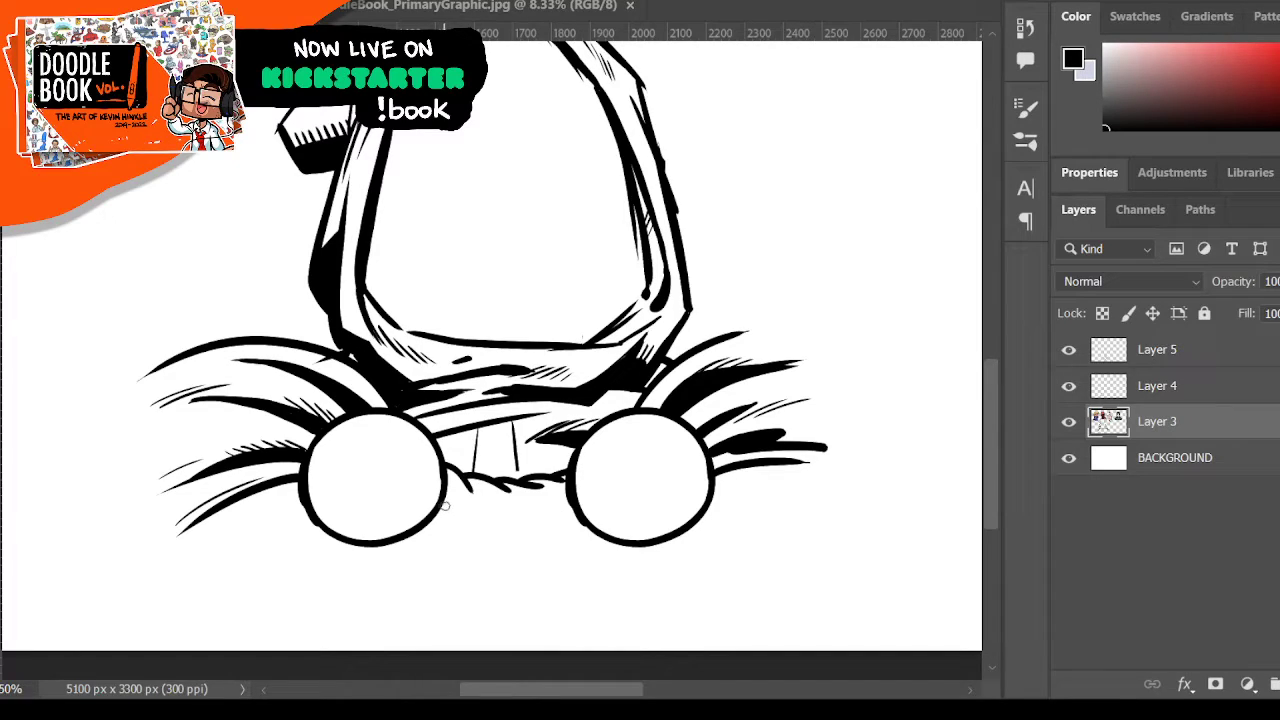
- Draw the rope's scalloped lower edge between the circles, and ink its diagonal twisted strands with small shading strokes
mouse_move(443, 504)
left_mouse_down()
mouse_move(479, 517)
mouse_move(482, 501)
mouse_move(504, 521)
mouse_move(517, 518)
mouse_move(511, 502)
mouse_move(517, 521)
mouse_move(555, 501)
left_mouse_up()
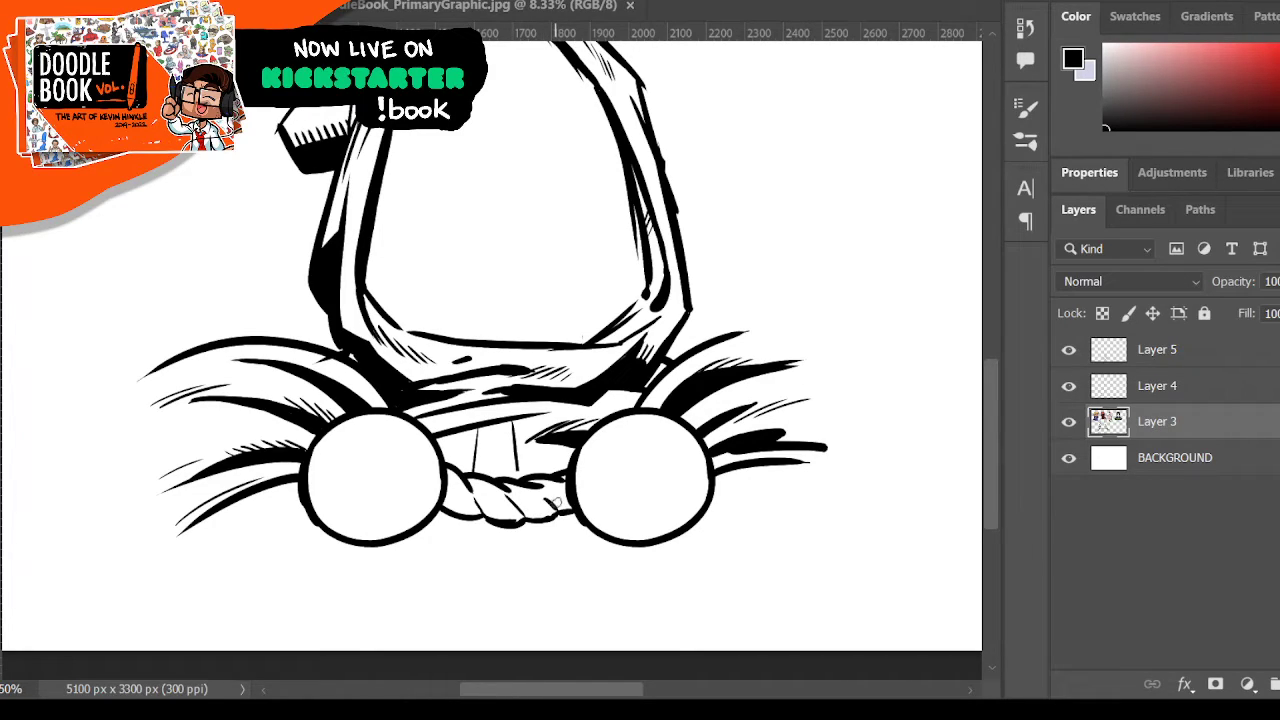
mouse_move(455, 486)
left_mouse_down()
mouse_move(487, 510)
mouse_move(492, 486)
mouse_move(510, 510)
mouse_move(532, 492)
mouse_move(522, 489)
mouse_move(556, 508)
mouse_move(545, 484)
left_mouse_up()
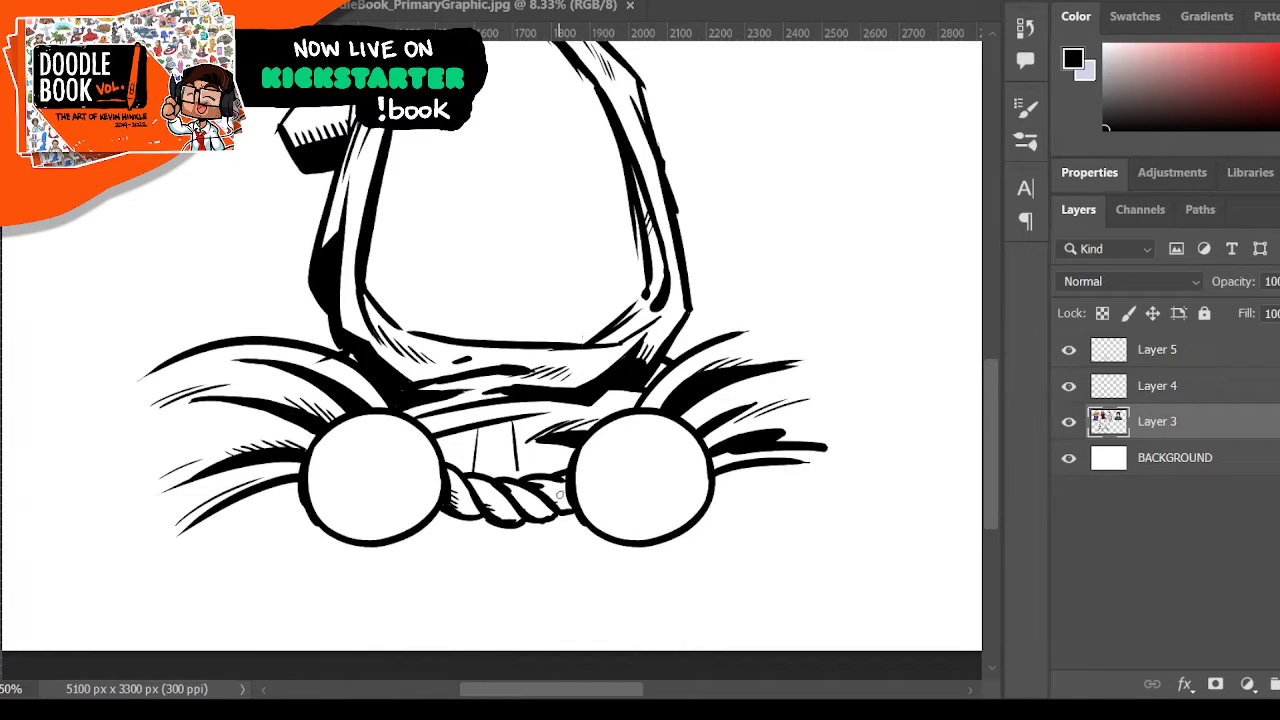
- Draw a short thin fold line below the rope, and use a larger brush for the body's two side edges under the shoulders
left_click_drag(523, 518, 525, 547)
key("bracketright")
key("bracketright")
left_click_drag(270, 486, 237, 566)
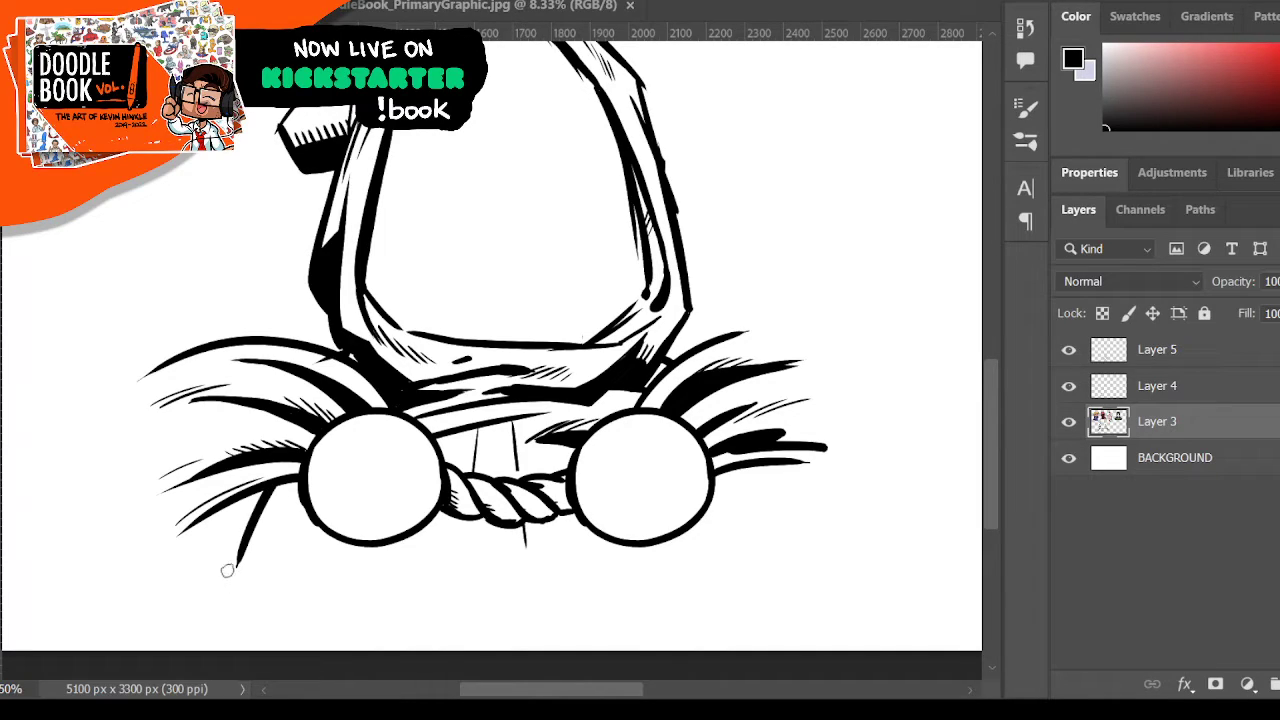
left_click_drag(722, 470, 756, 552)
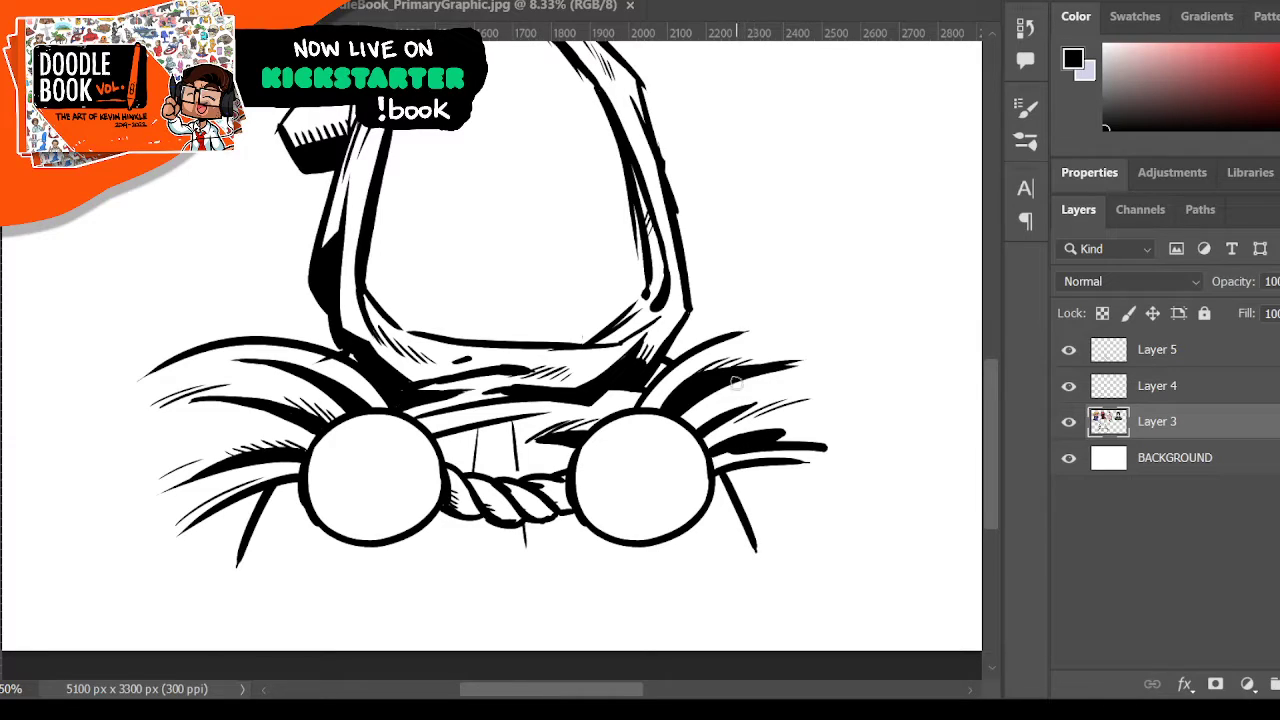
- Draw thin, roughly vertical fold lines on the body below and beside both circles
left_click_drag(356, 545, 345, 580)
left_click_drag(633, 548, 642, 578)
left_click_drag(557, 518, 565, 574)
left_click_drag(700, 518, 714, 568)
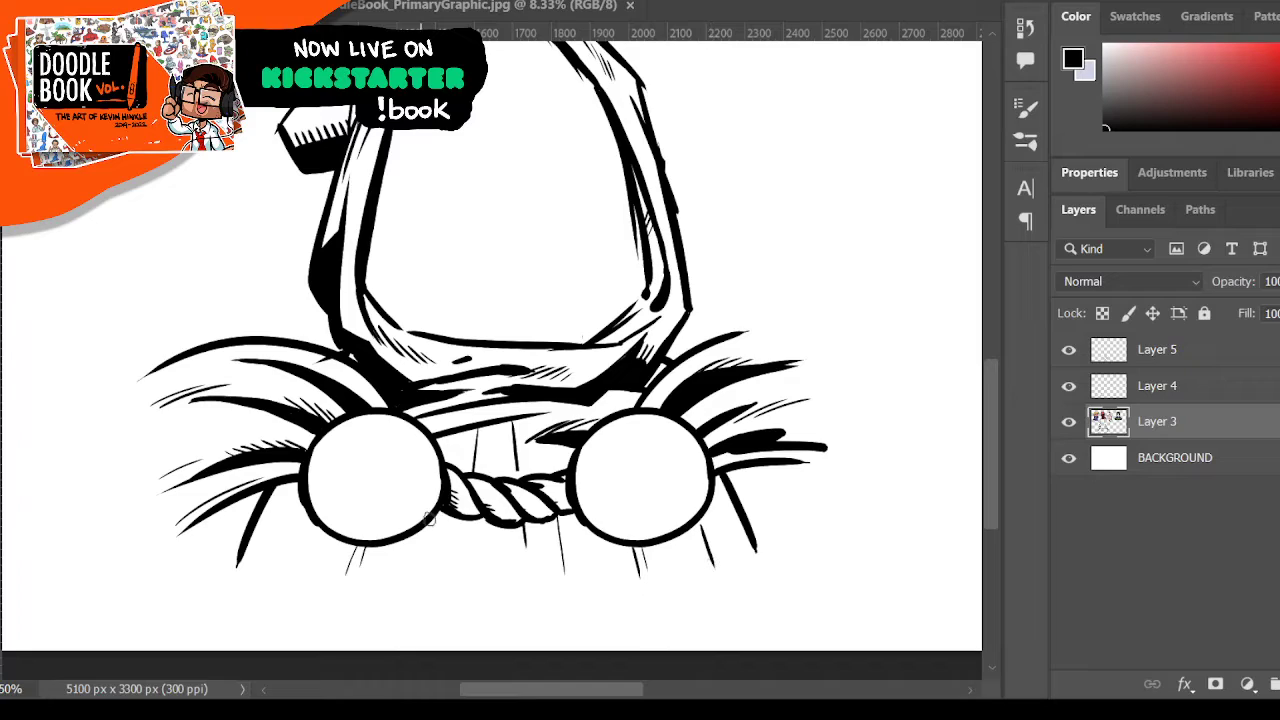
left_click_drag(433, 514, 421, 580)
mouse_move(296, 484)
left_mouse_down()
mouse_move(278, 547)
mouse_move(288, 506)
left_mouse_up()
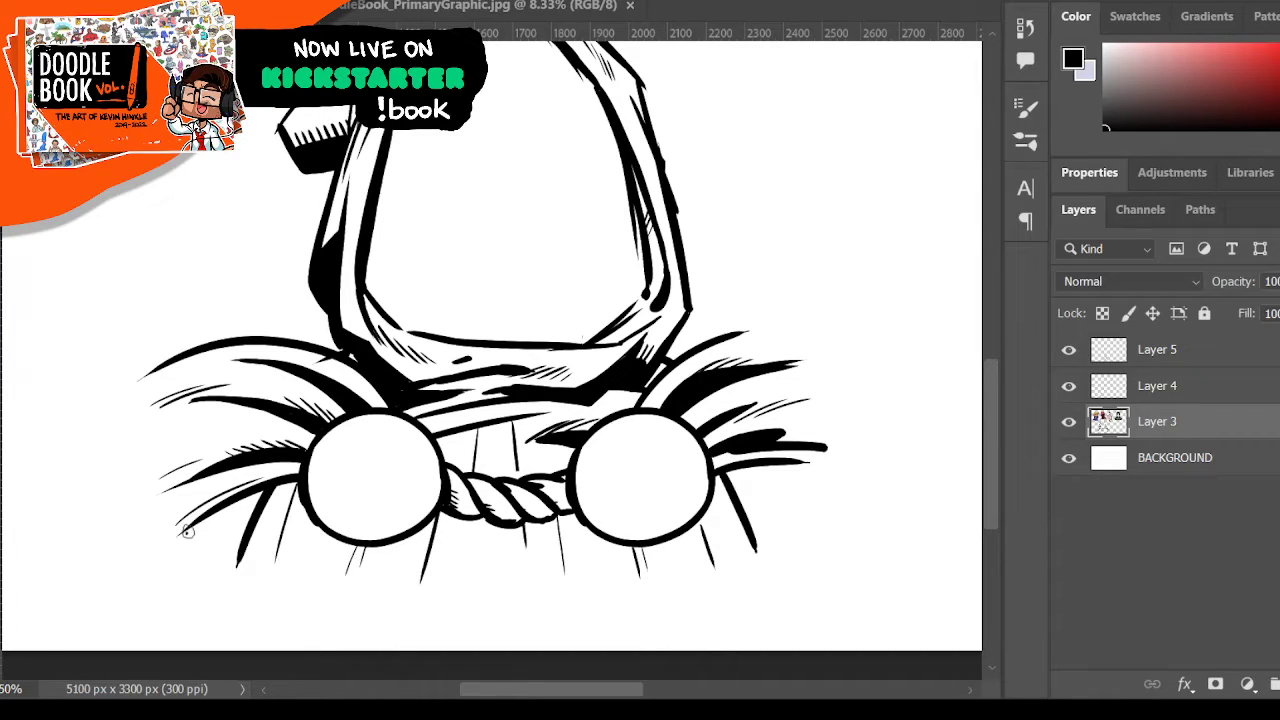
- Fill black shadows under both shoulders where the lowest folds meet the body's side edges
mouse_move(189, 532)
left_mouse_down()
mouse_move(260, 494)
mouse_move(239, 560)
left_mouse_up()
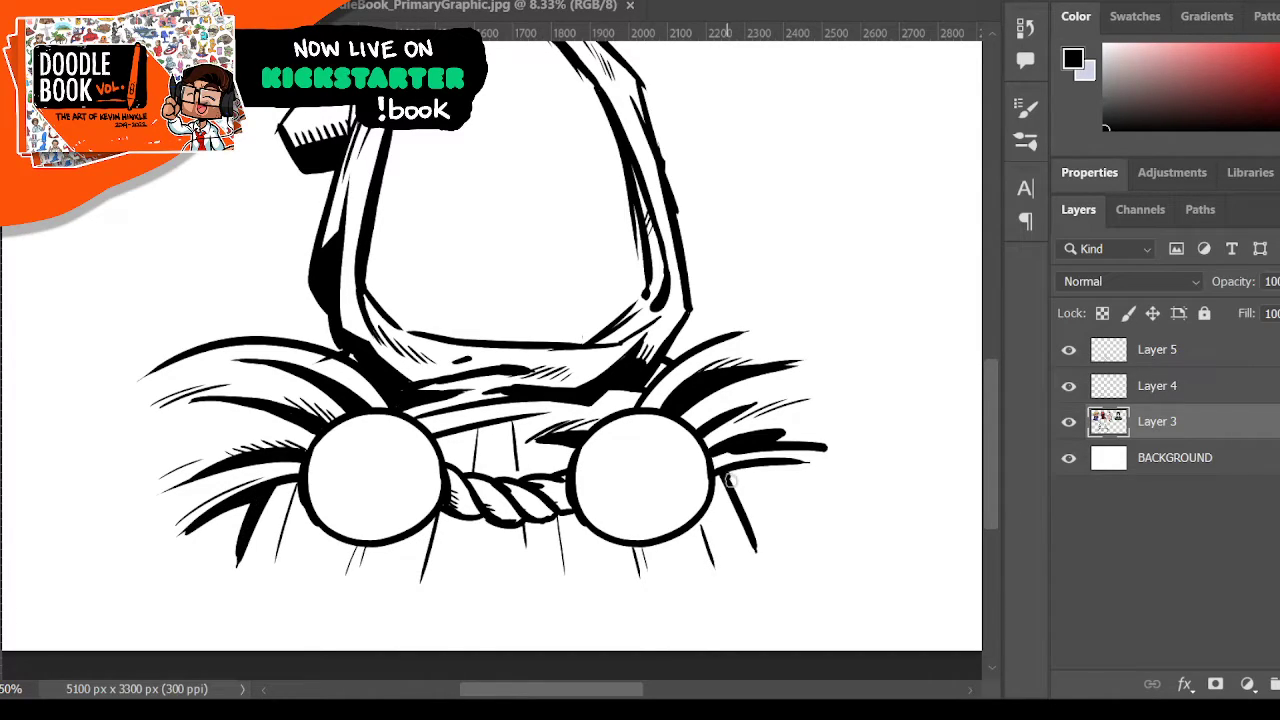
mouse_move(727, 476)
left_mouse_down()
mouse_move(757, 546)
mouse_move(793, 461)
left_mouse_up()
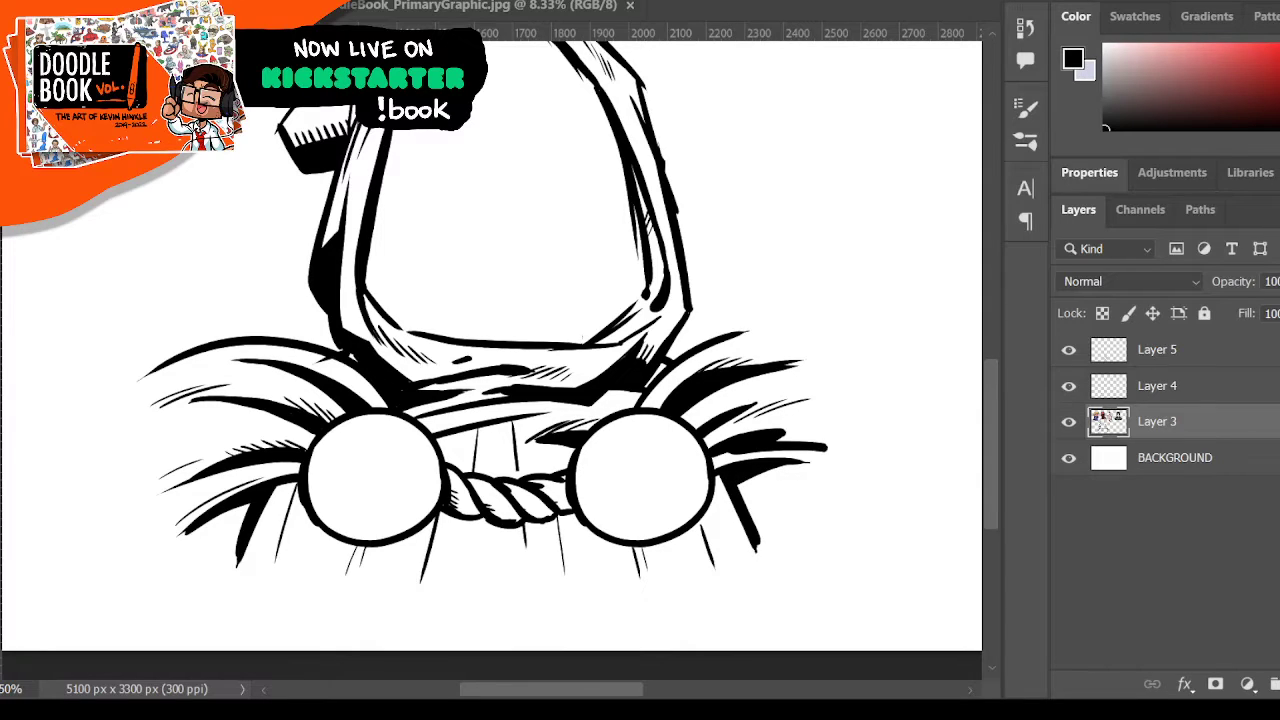
scroll(131, 251, "up", 3)
scroll(280, 279, "up", 3)
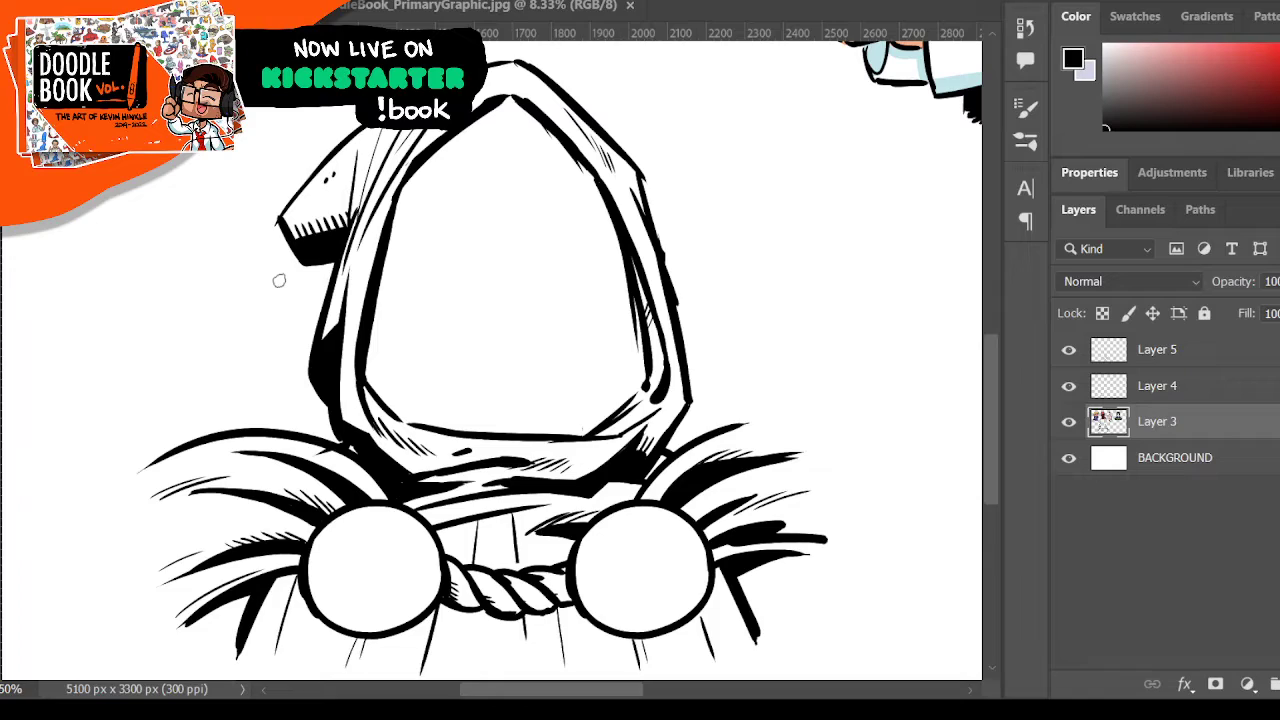
left_click(464, 264)
left_click(558, 264)
left_click_drag(511, 312, 521, 313)
left_click(556, 261)
left_click(518, 317)
left_click(465, 265)
- Merge Layer 5 and Layer 4 down into Layer 3, and add a new empty layer above it
left_click(1163, 352)
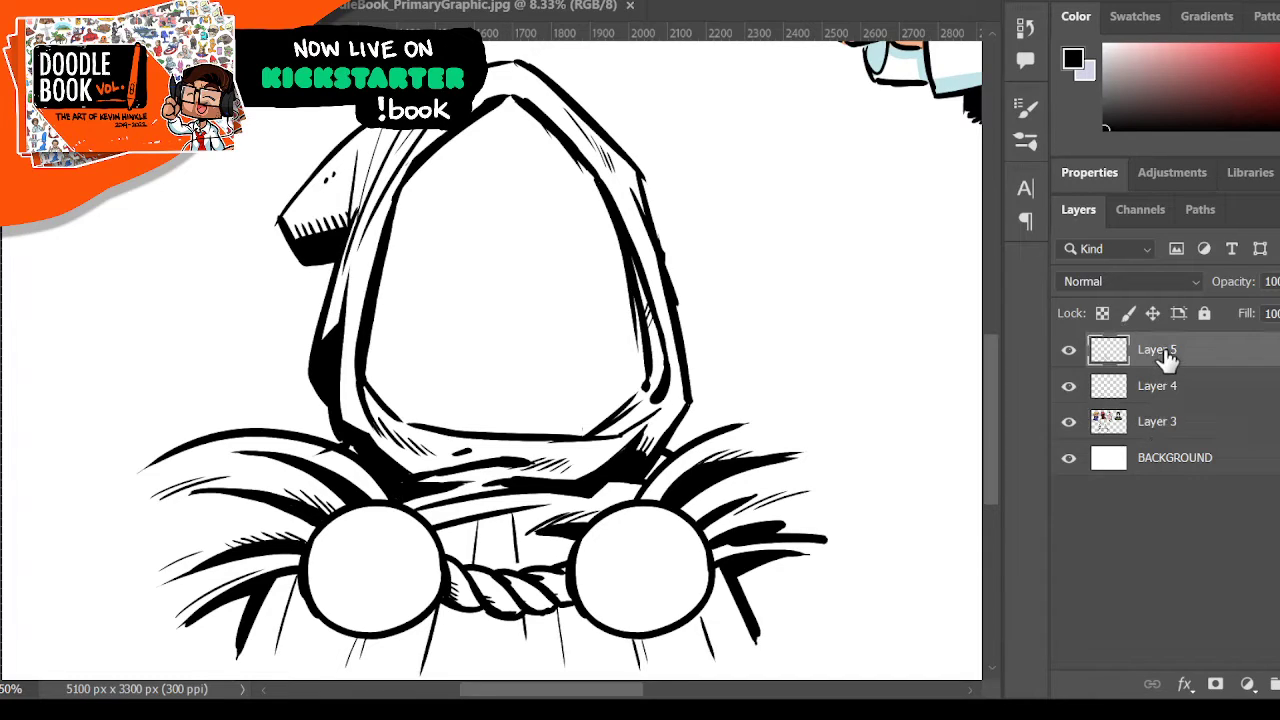
key("Delete")
key("Delete")
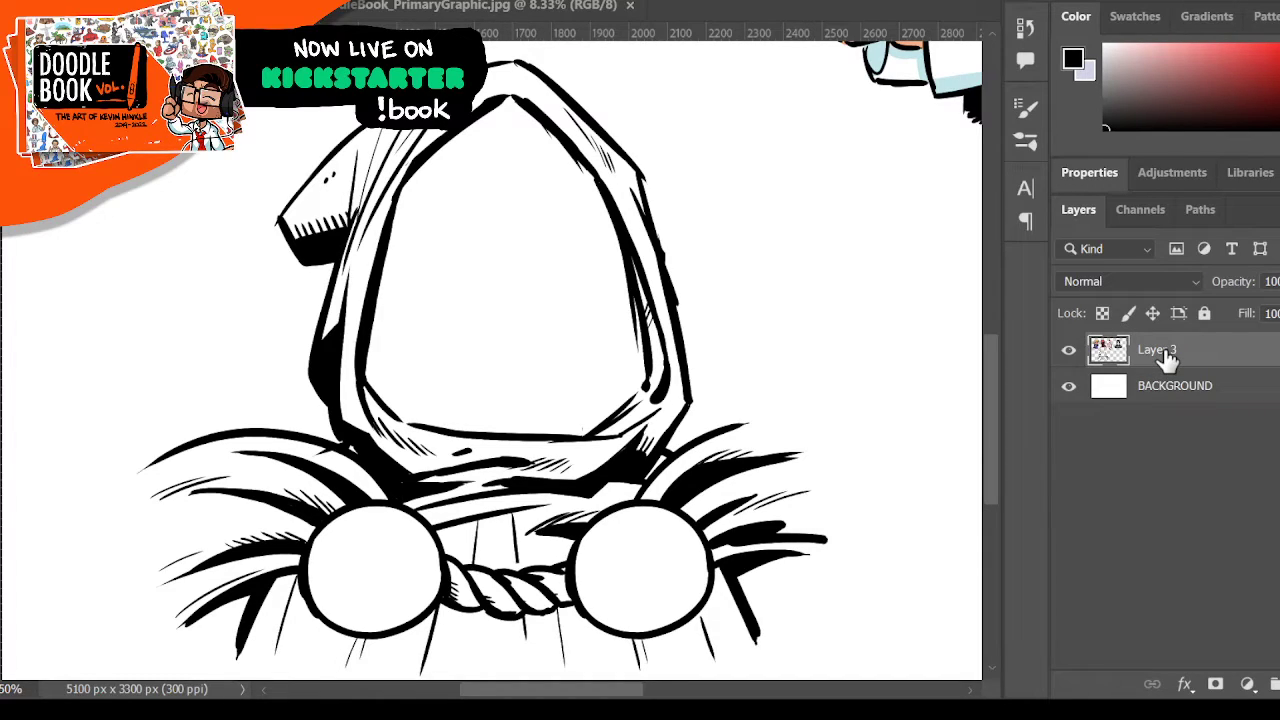
left_click(1068, 350)
left_click(1068, 350)
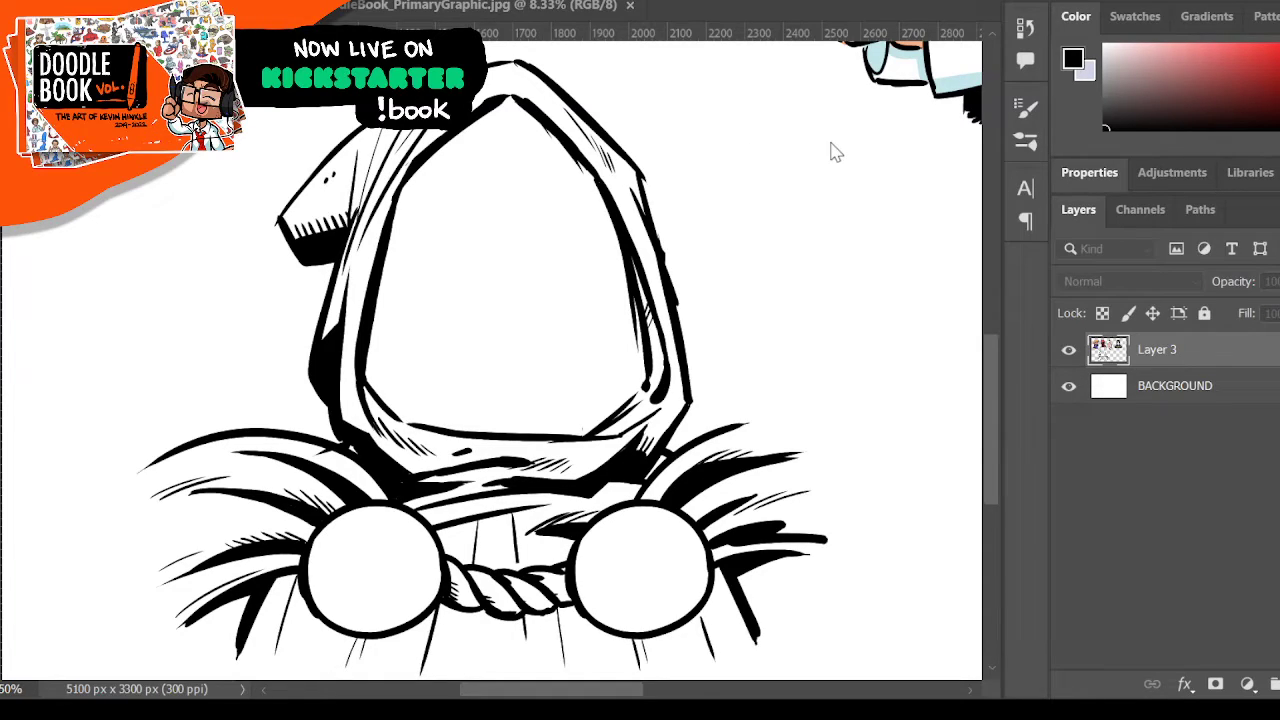
key("ctrl+shift+alt+n")
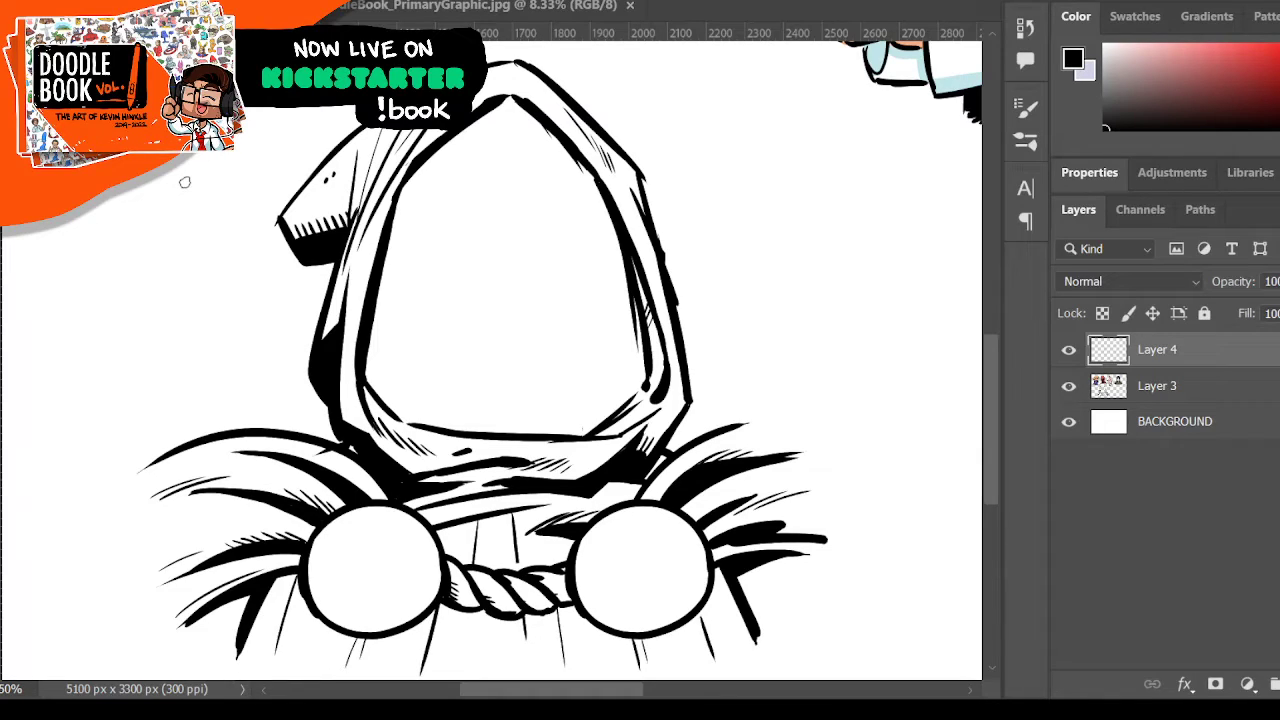
- Draw the angular jaw line low inside the hood opening, with short thick black neck strokes between the jaw and collar
mouse_move(486, 410)
left_mouse_down()
mouse_move(546, 415)
mouse_move(461, 415)
mouse_move(545, 410)
mouse_move(588, 389)
left_mouse_up()
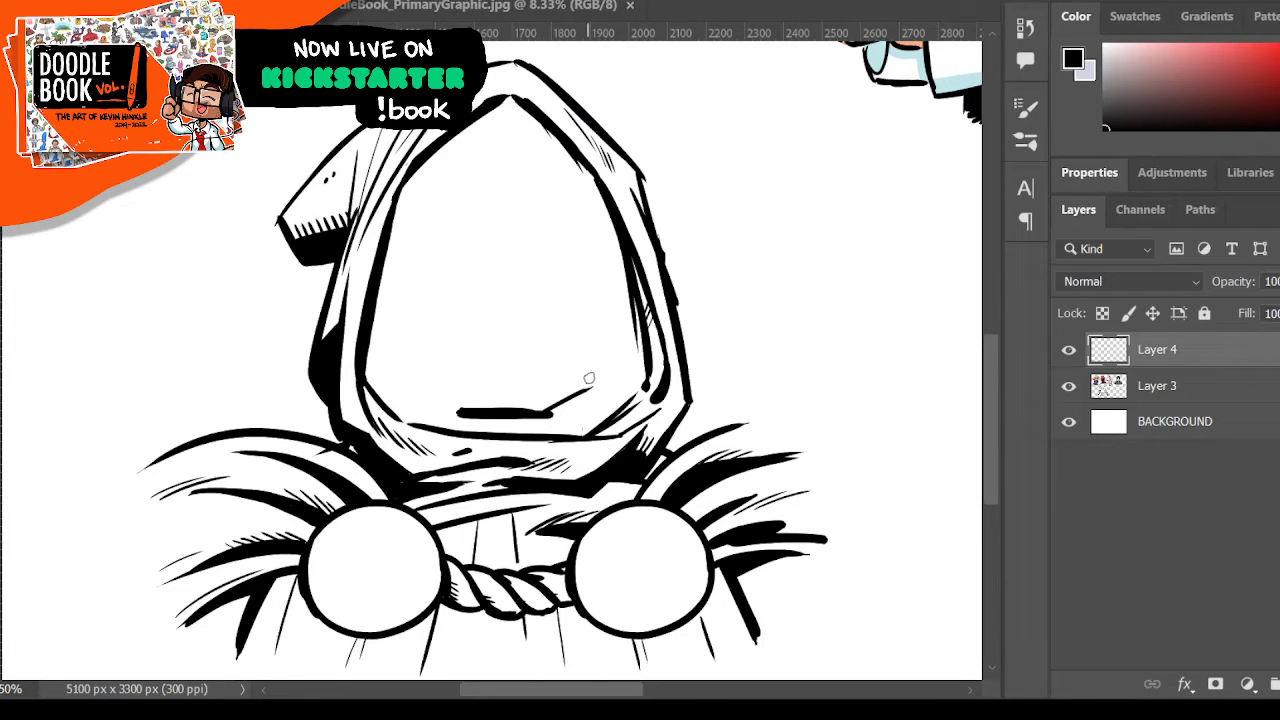
left_click_drag(409, 386, 462, 408)
mouse_move(428, 398)
left_mouse_down()
mouse_move(458, 420)
mouse_move(446, 394)
mouse_move(494, 424)
mouse_move(467, 424)
mouse_move(528, 424)
mouse_move(589, 388)
left_mouse_up()
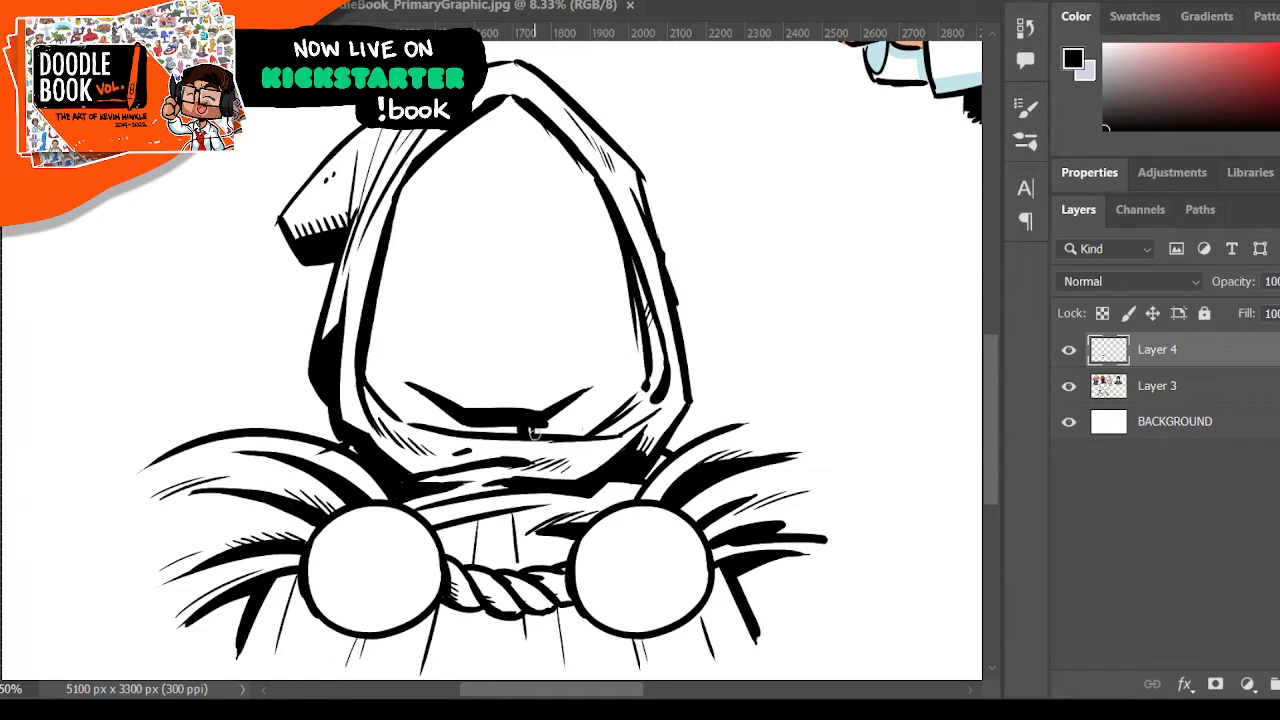
left_click_drag(427, 411, 439, 414)
left_click_drag(567, 409, 577, 430)
mouse_move(581, 398)
left_mouse_down()
mouse_move(583, 430)
mouse_move(585, 398)
mouse_move(565, 412)
mouse_move(584, 400)
left_mouse_up()
- Fill tall black shadows along both inner sides of the hood's lower half, and add a short vertical neck line under the jaw's left corner
left_click_drag(616, 329, 603, 424)
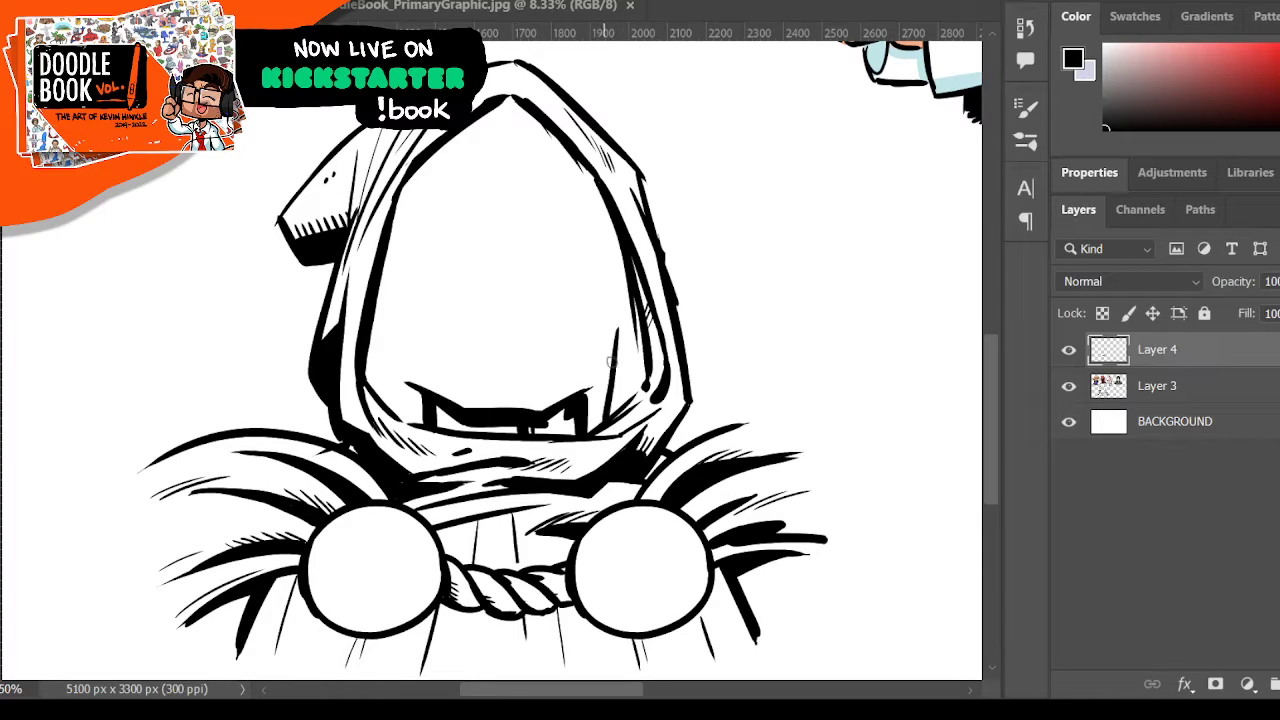
left_click_drag(627, 278, 608, 418)
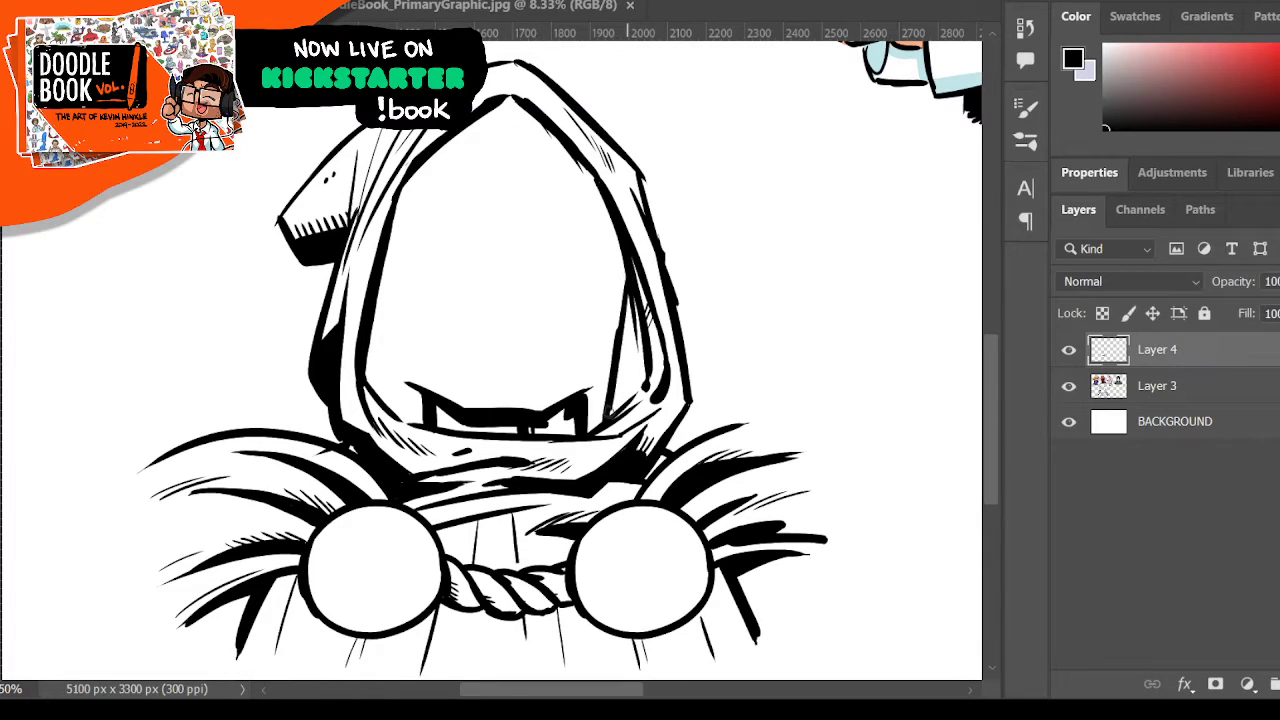
mouse_move(630, 302)
left_mouse_down()
mouse_move(610, 410)
mouse_move(630, 382)
mouse_move(630, 340)
mouse_move(640, 368)
mouse_move(626, 306)
left_mouse_up()
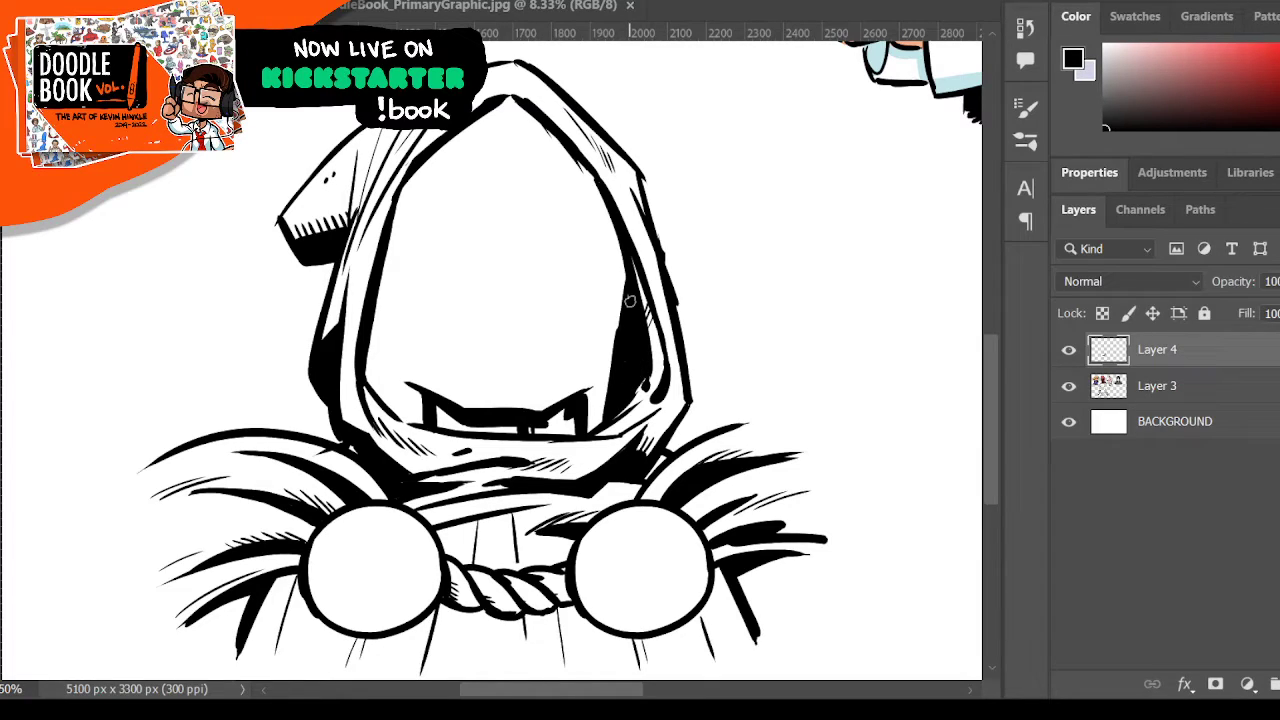
mouse_move(373, 309)
left_mouse_down()
mouse_move(406, 420)
mouse_move(367, 380)
mouse_move(388, 410)
mouse_move(378, 340)
mouse_move(398, 412)
mouse_move(392, 375)
left_mouse_up()
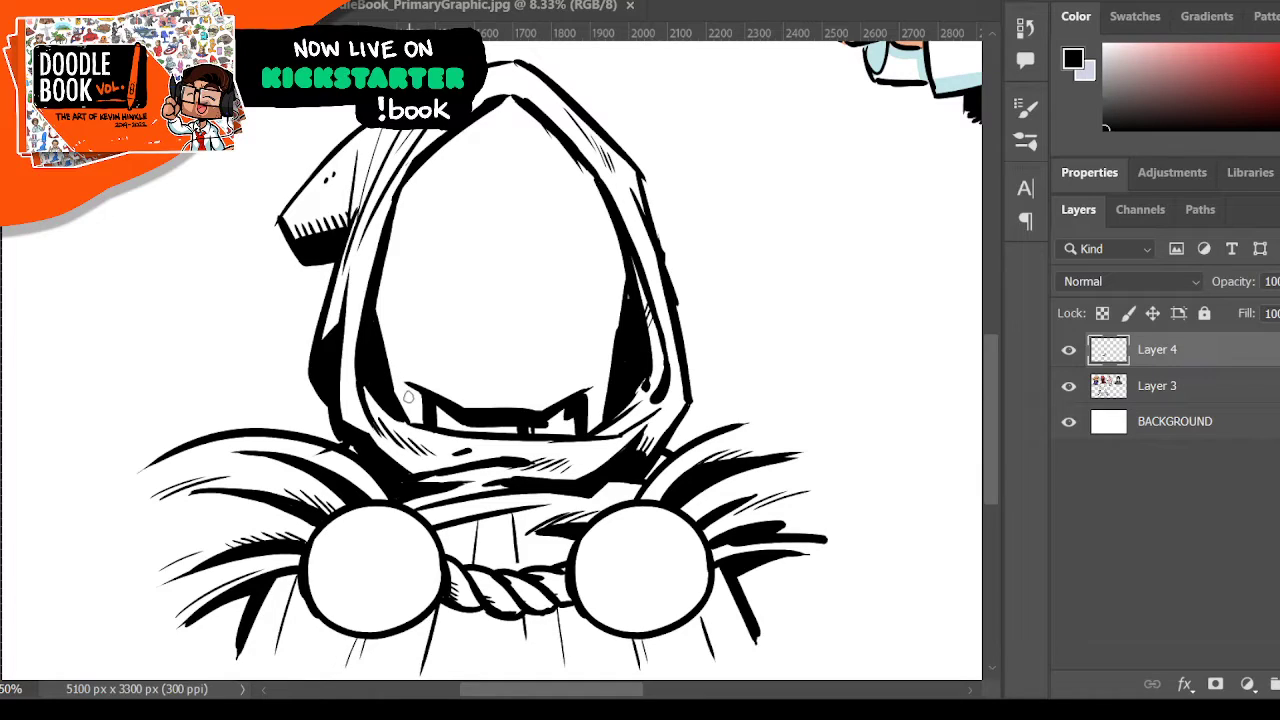
left_click_drag(418, 391, 419, 418)
- Draw the arched, downturned mouth opening above the jaw, then detail the chin plate with notches, short horizontal slots and a vertical line
mouse_move(406, 356)
left_mouse_down()
mouse_move(452, 331)
mouse_move(545, 327)
mouse_move(582, 343)
left_mouse_up()
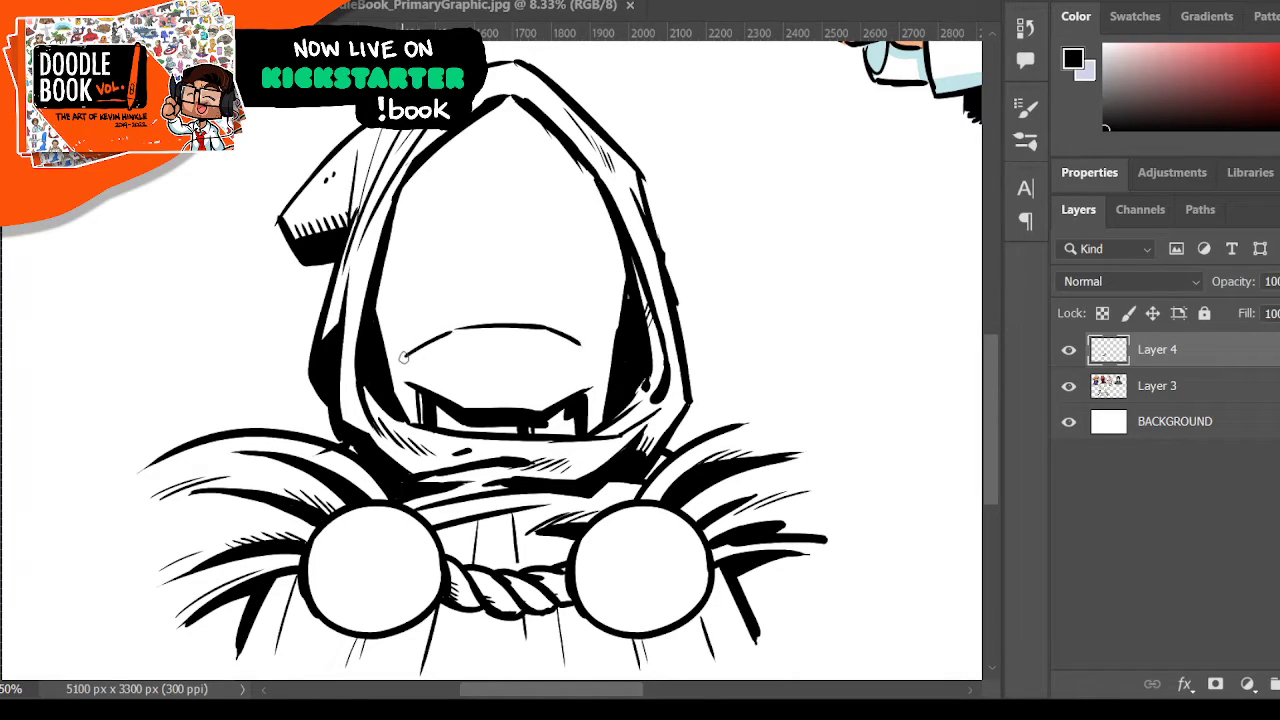
mouse_move(404, 356)
left_mouse_down()
mouse_move(452, 304)
mouse_move(486, 297)
mouse_move(548, 299)
mouse_move(591, 353)
left_mouse_up()
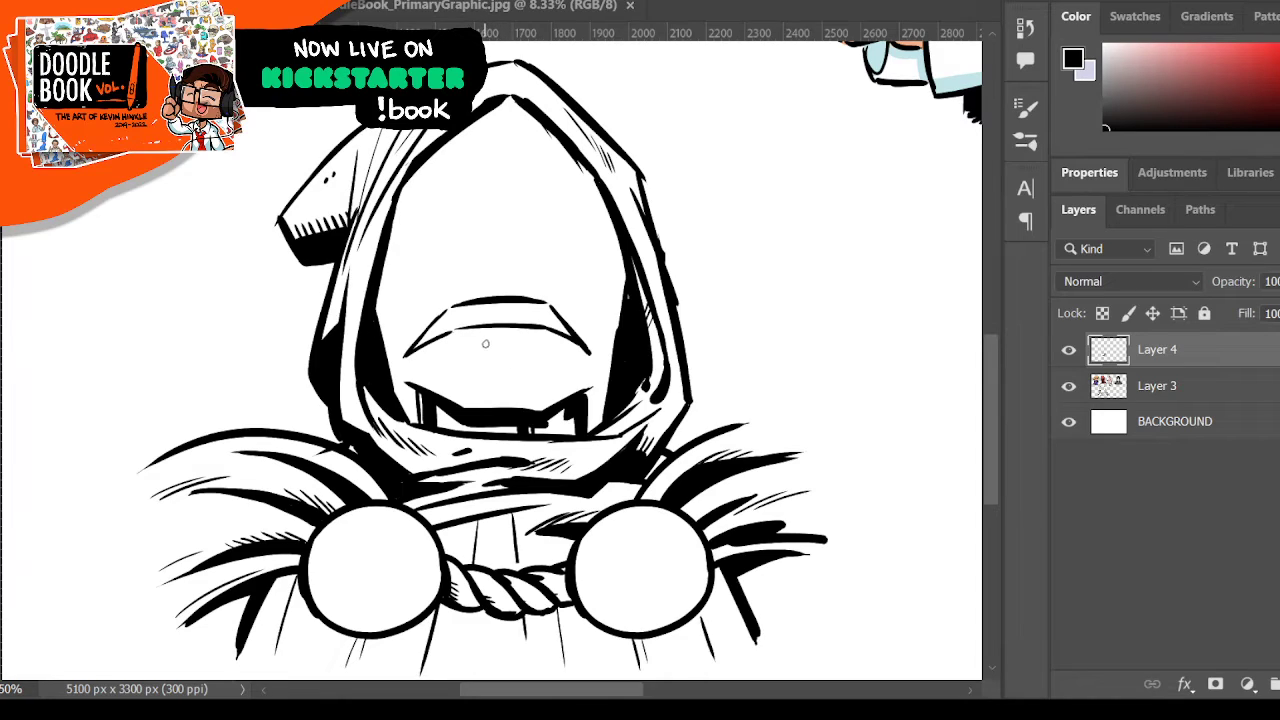
mouse_move(405, 376)
left_mouse_down()
mouse_move(446, 367)
mouse_move(470, 382)
mouse_move(477, 369)
mouse_move(532, 365)
mouse_move(540, 382)
mouse_move(553, 373)
mouse_move(541, 388)
mouse_move(594, 371)
left_mouse_up()
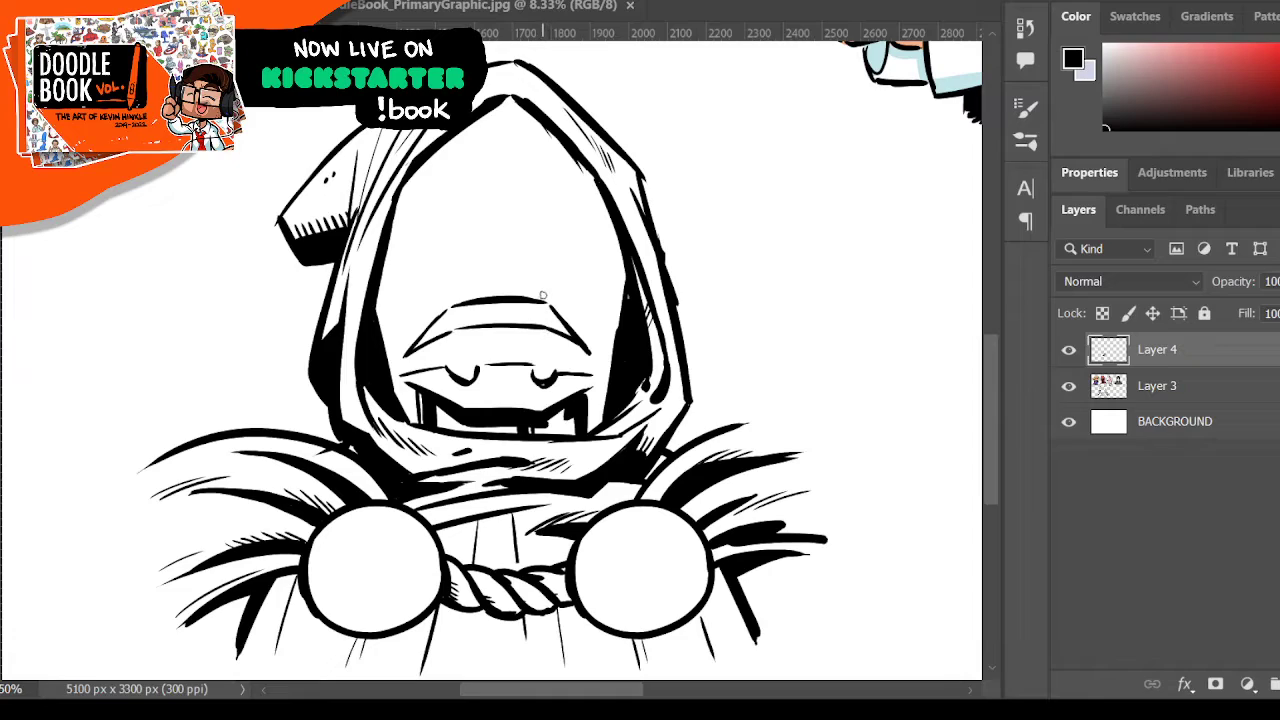
mouse_move(491, 372)
left_mouse_down()
mouse_move(522, 381)
mouse_move(515, 369)
mouse_move(549, 365)
left_mouse_up()
mouse_move(423, 375)
left_mouse_down()
mouse_move(452, 381)
mouse_move(428, 374)
left_mouse_up()
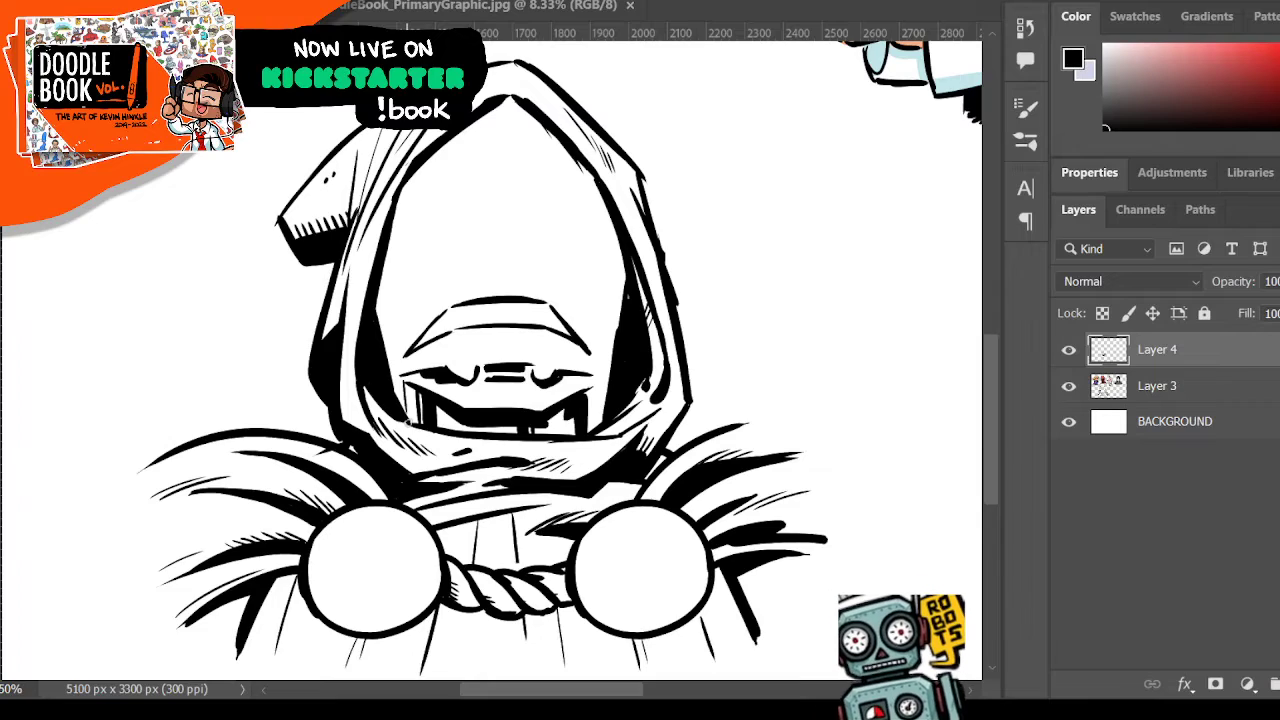
left_click_drag(555, 335, 555, 372)
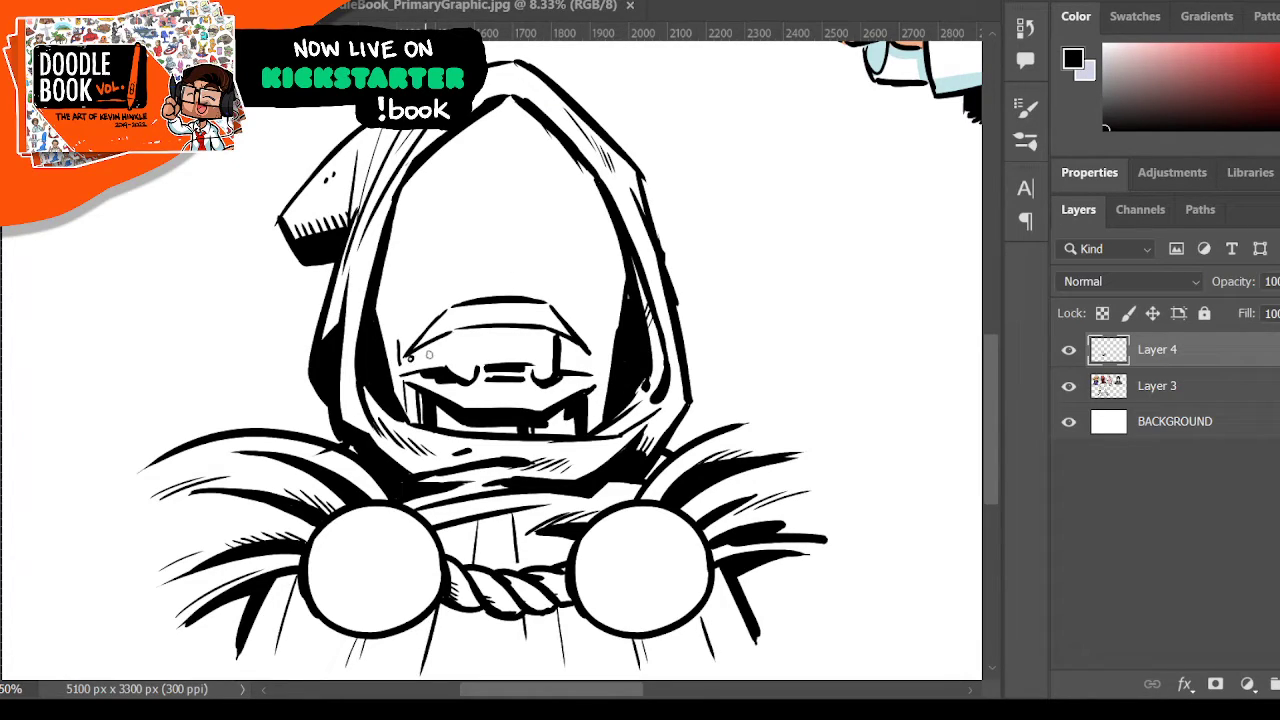
- Dot small rivets along the mouth's lower and upper edges, and ink the mouth opening black with thin bars left white
left_click(424, 353)
left_click(463, 336)
left_click(486, 334)
left_click(507, 333)
left_click(530, 334)
left_click(567, 344)
left_click(420, 323)
left_click(470, 293)
left_click(491, 291)
left_click(530, 291)
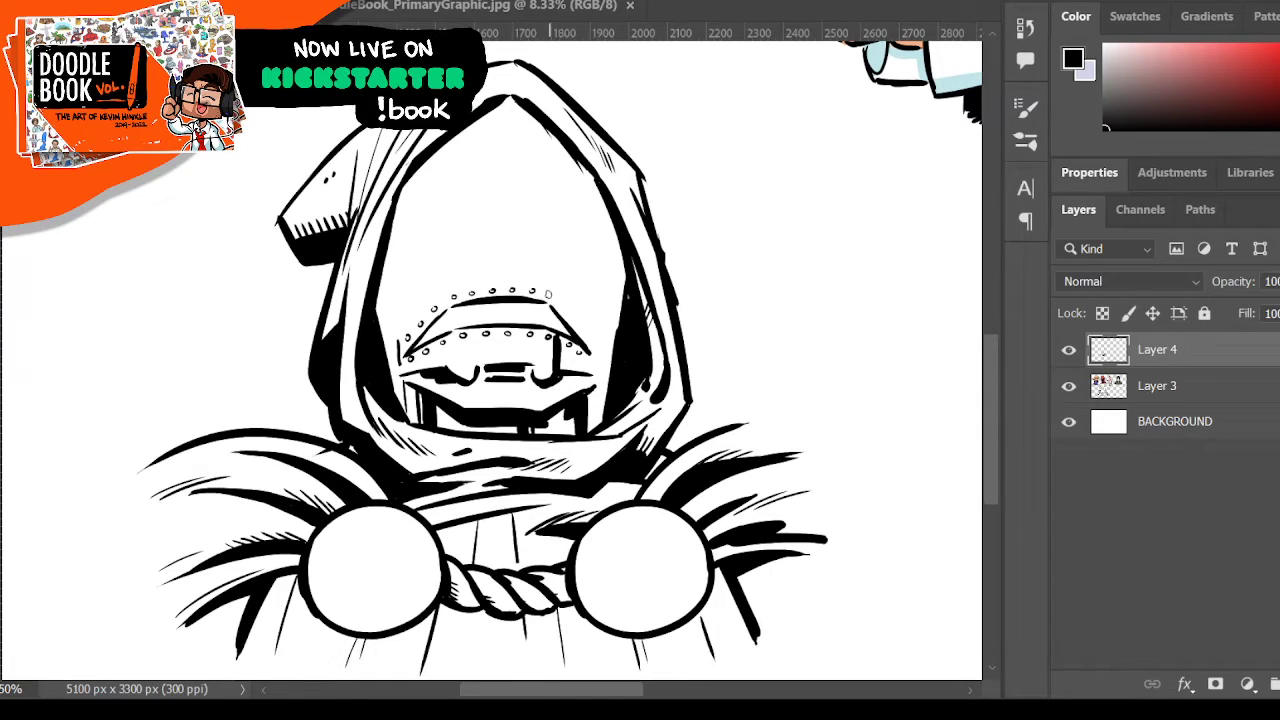
left_click(548, 295)
left_click(567, 312)
left_click(577, 324)
left_click(588, 338)
mouse_move(469, 303)
left_mouse_down()
mouse_move(526, 305)
mouse_move(470, 306)
mouse_move(476, 324)
mouse_move(524, 320)
left_mouse_up()
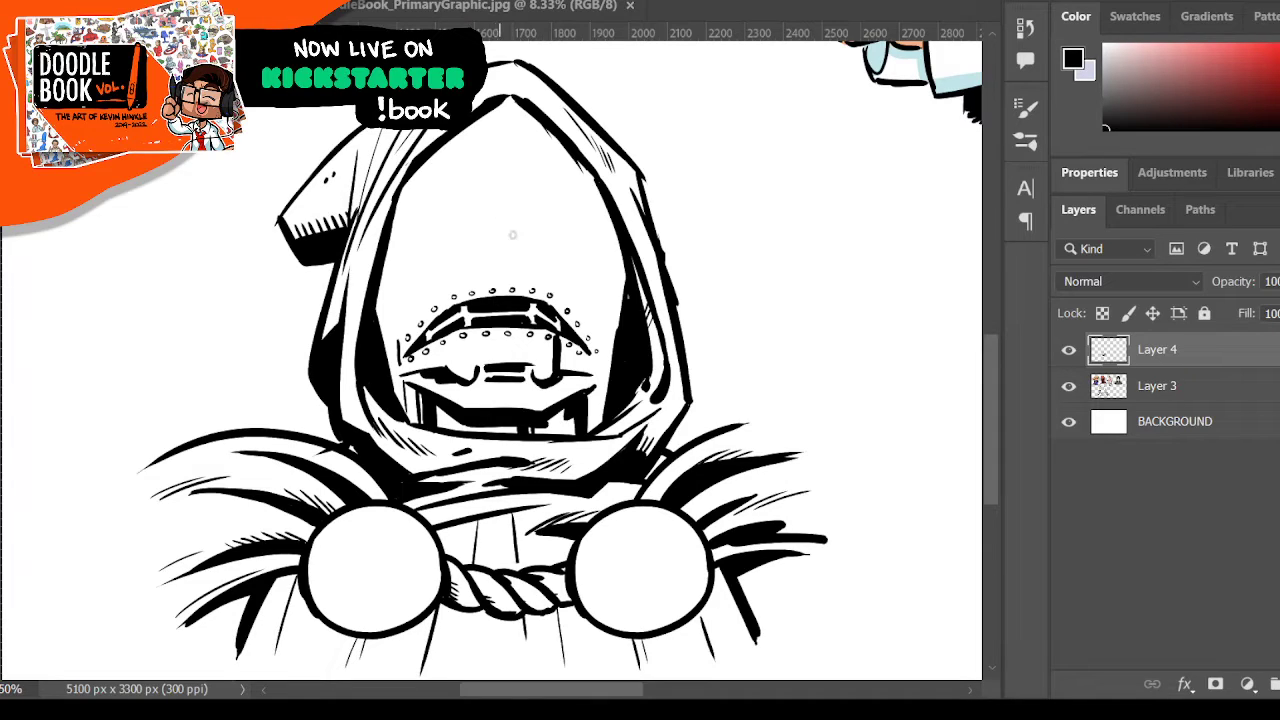
- Draw a tall triangular nose above the mouth, with a center ridge, a blackened underside and short marks below it
left_click_drag(456, 263, 540, 260)
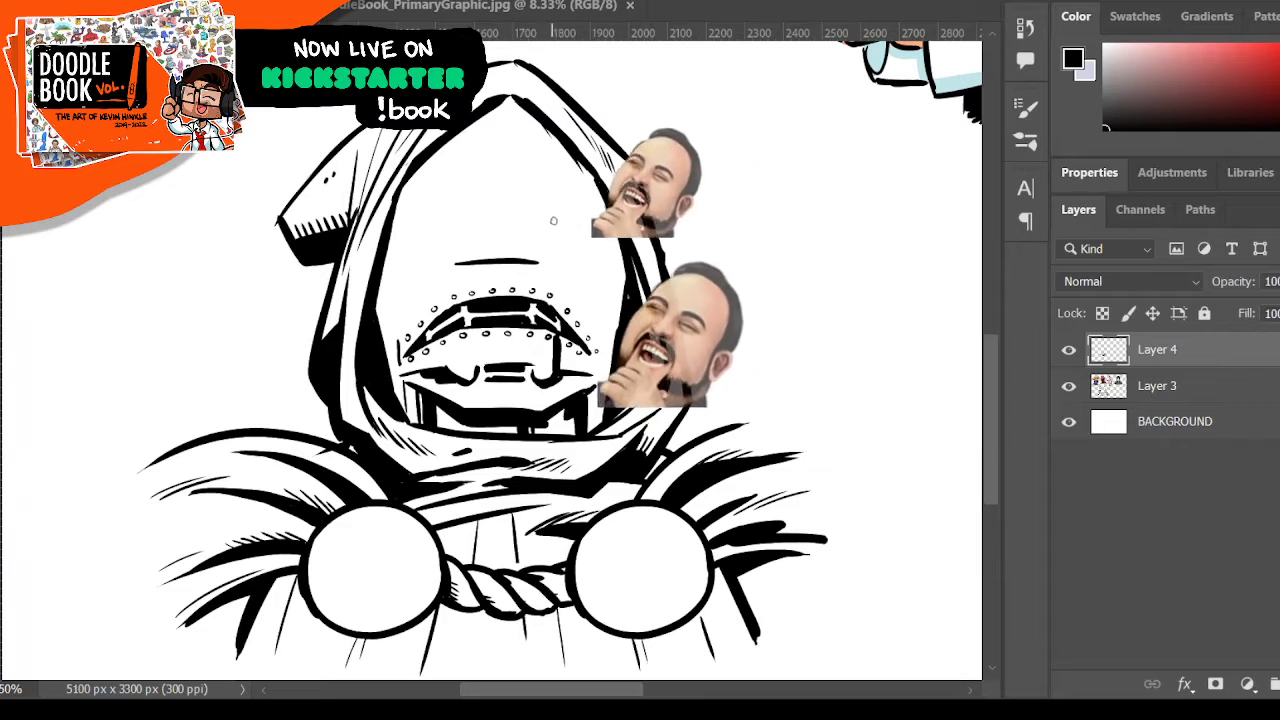
mouse_move(458, 262)
left_mouse_down()
mouse_move(497, 230)
mouse_move(542, 263)
left_mouse_up()
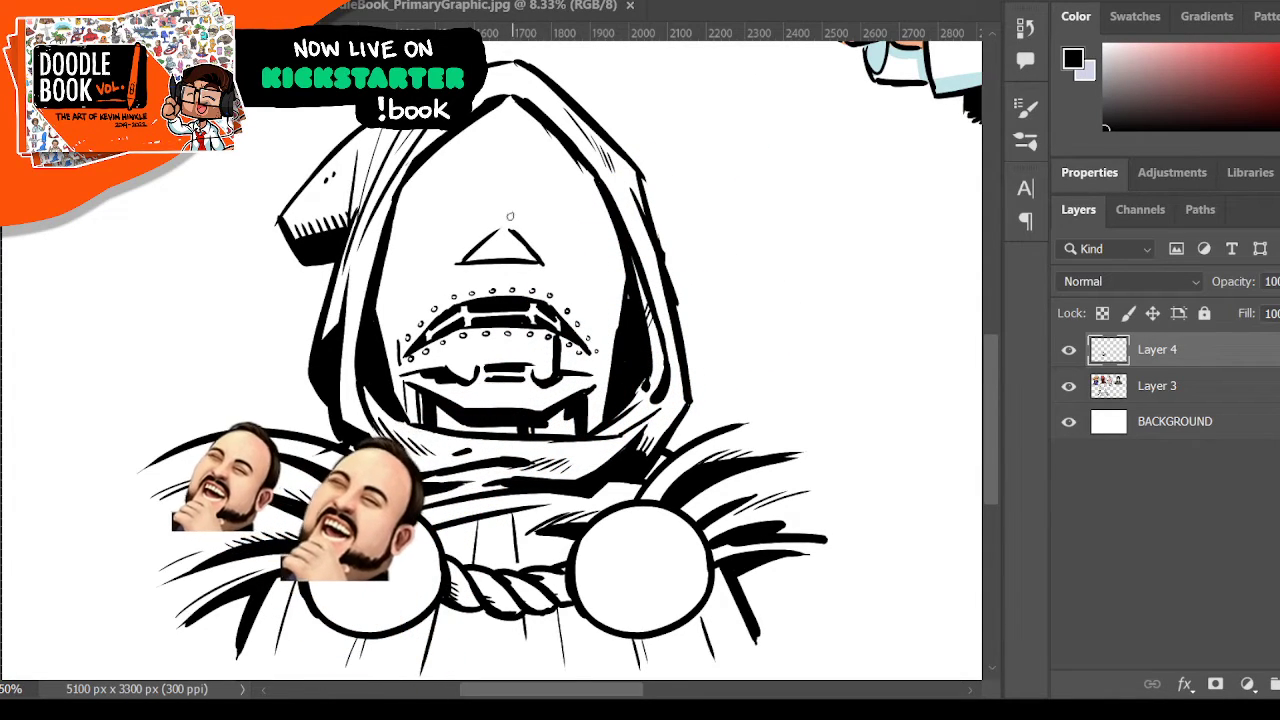
mouse_move(463, 246)
left_mouse_down()
mouse_move(499, 176)
mouse_move(503, 217)
mouse_move(540, 246)
left_mouse_up()
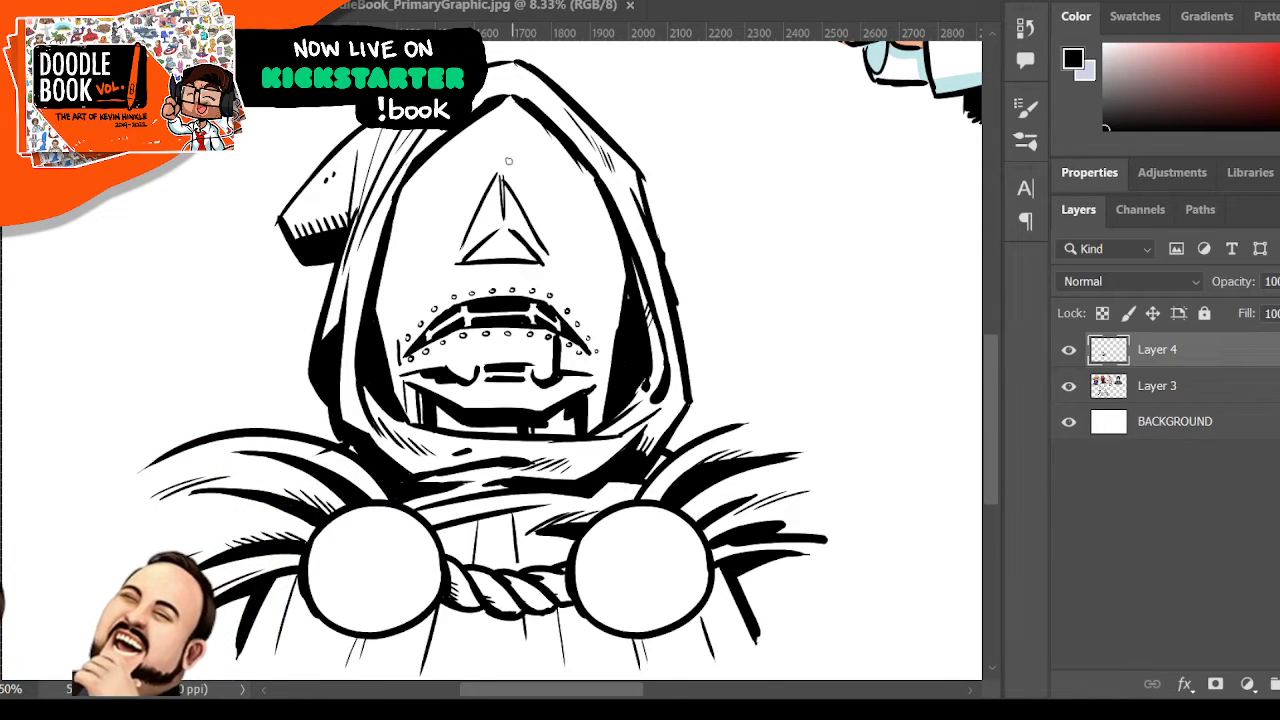
mouse_move(498, 177)
left_mouse_down()
mouse_move(462, 251)
mouse_move(489, 186)
mouse_move(502, 90)
mouse_move(496, 164)
mouse_move(514, 232)
mouse_move(509, 173)
mouse_move(514, 220)
mouse_move(498, 246)
mouse_move(518, 244)
mouse_move(502, 231)
mouse_move(484, 270)
mouse_move(537, 244)
mouse_move(514, 211)
mouse_move(532, 268)
mouse_move(507, 280)
mouse_move(506, 252)
mouse_move(464, 291)
left_mouse_up()
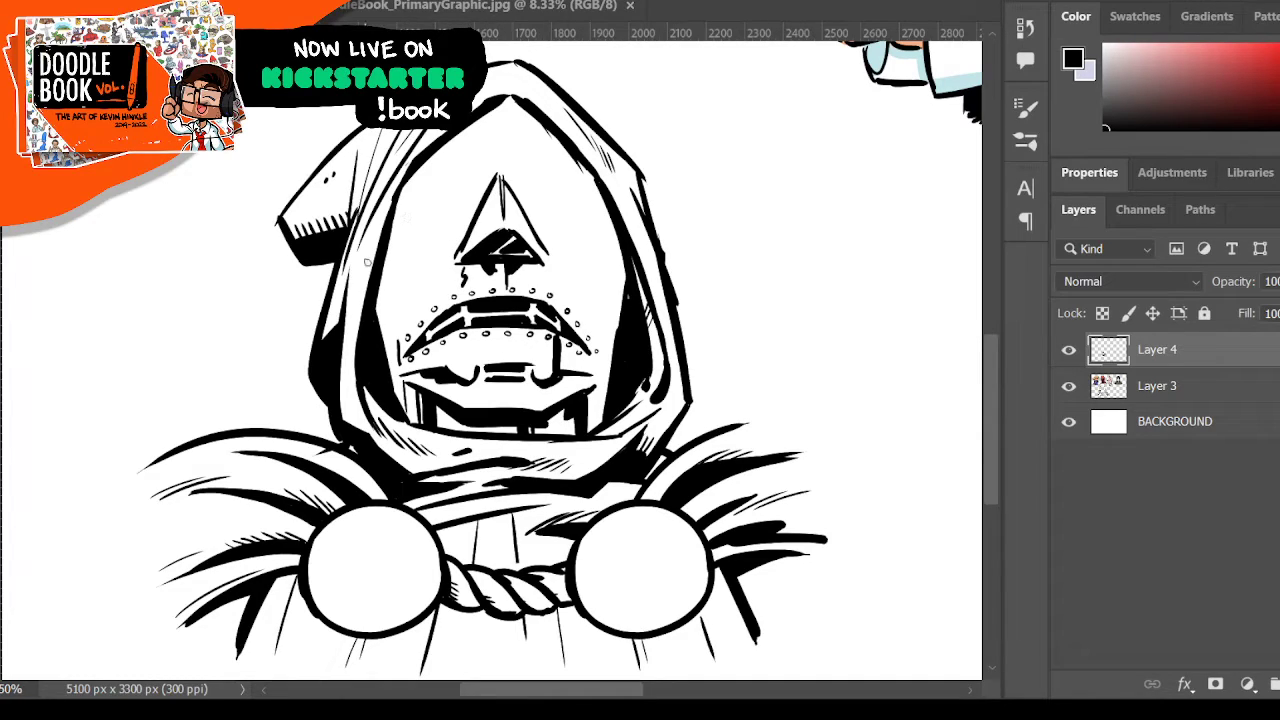
- Fill black hollows beside both cheeks and outline the mask's right edge down toward the jaw
mouse_move(382, 246)
left_mouse_down()
mouse_move(400, 298)
mouse_move(392, 318)
mouse_move(390, 262)
mouse_move(403, 281)
left_mouse_up()
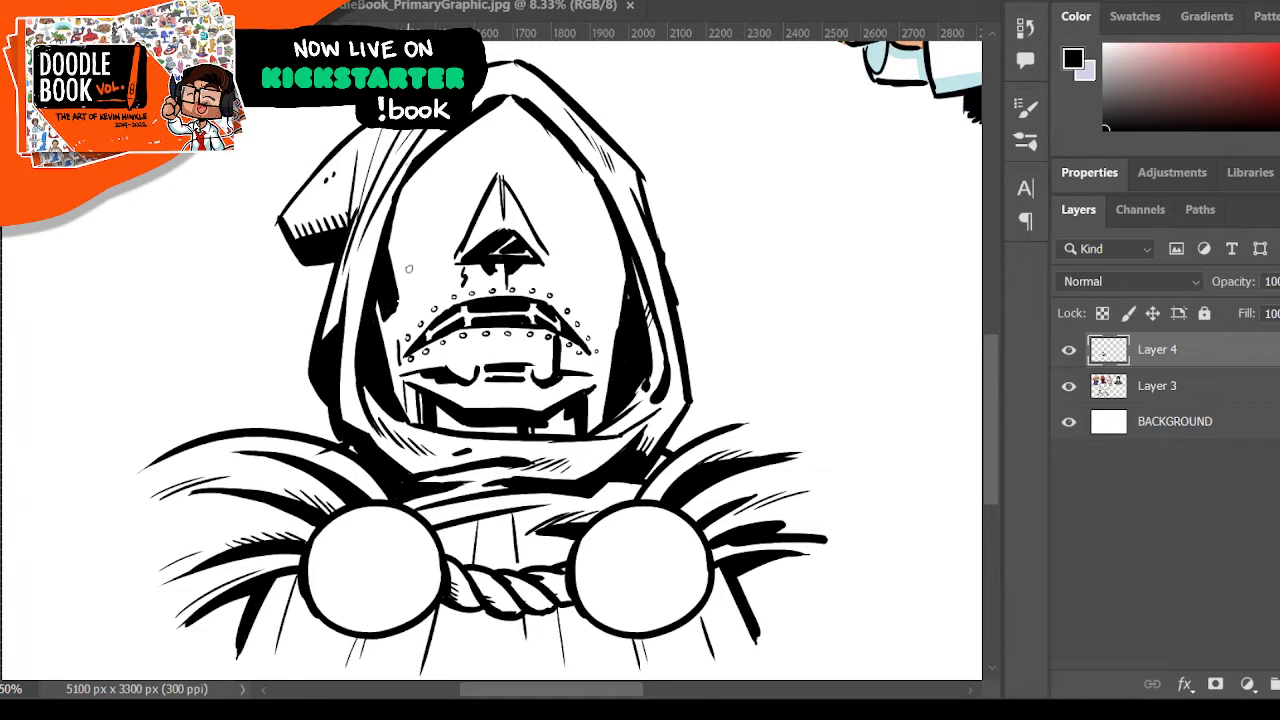
mouse_move(621, 243)
left_mouse_down()
mouse_move(601, 252)
mouse_move(598, 330)
left_mouse_up()
mouse_move(604, 280)
left_mouse_down()
mouse_move(598, 316)
mouse_move(604, 284)
mouse_move(629, 275)
mouse_move(588, 310)
mouse_move(601, 282)
mouse_move(588, 322)
left_mouse_up()
mouse_move(620, 250)
left_mouse_down()
mouse_move(606, 278)
mouse_move(604, 264)
mouse_move(626, 284)
mouse_move(622, 264)
left_mouse_up()
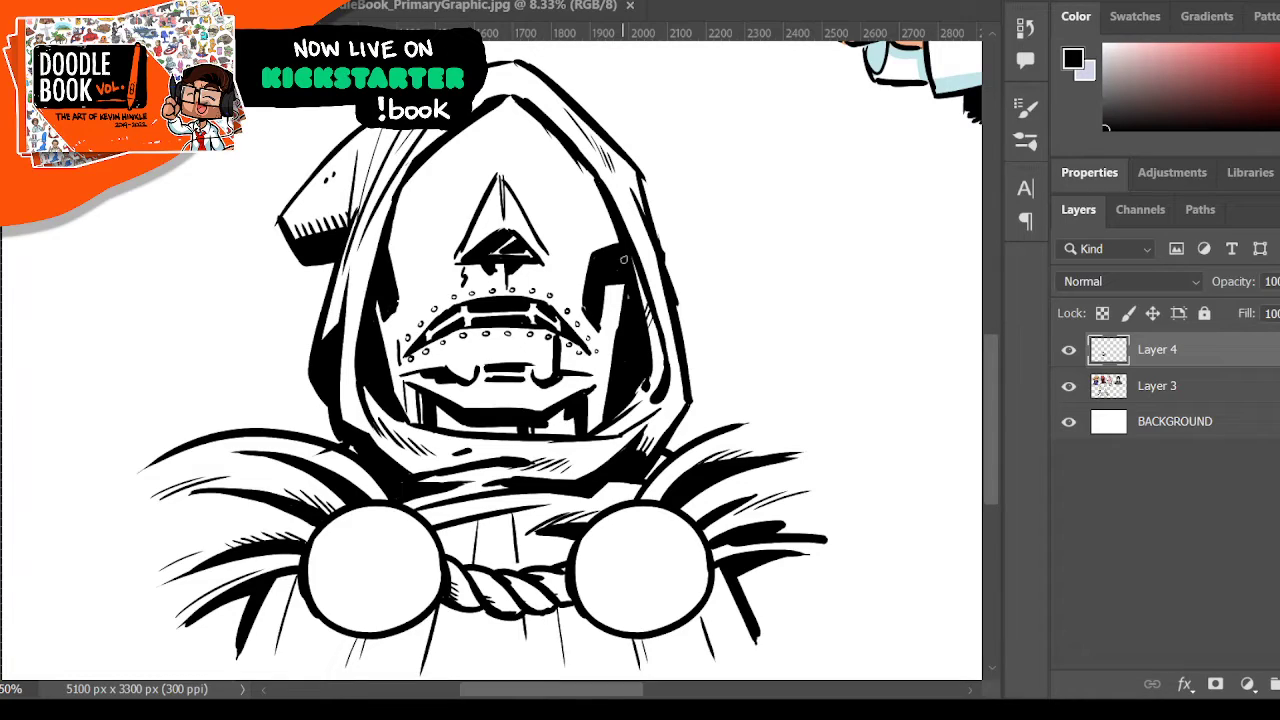
left_click_drag(608, 290, 598, 382)
left_click_drag(608, 334, 600, 376)
left_click_drag(608, 293, 612, 282)
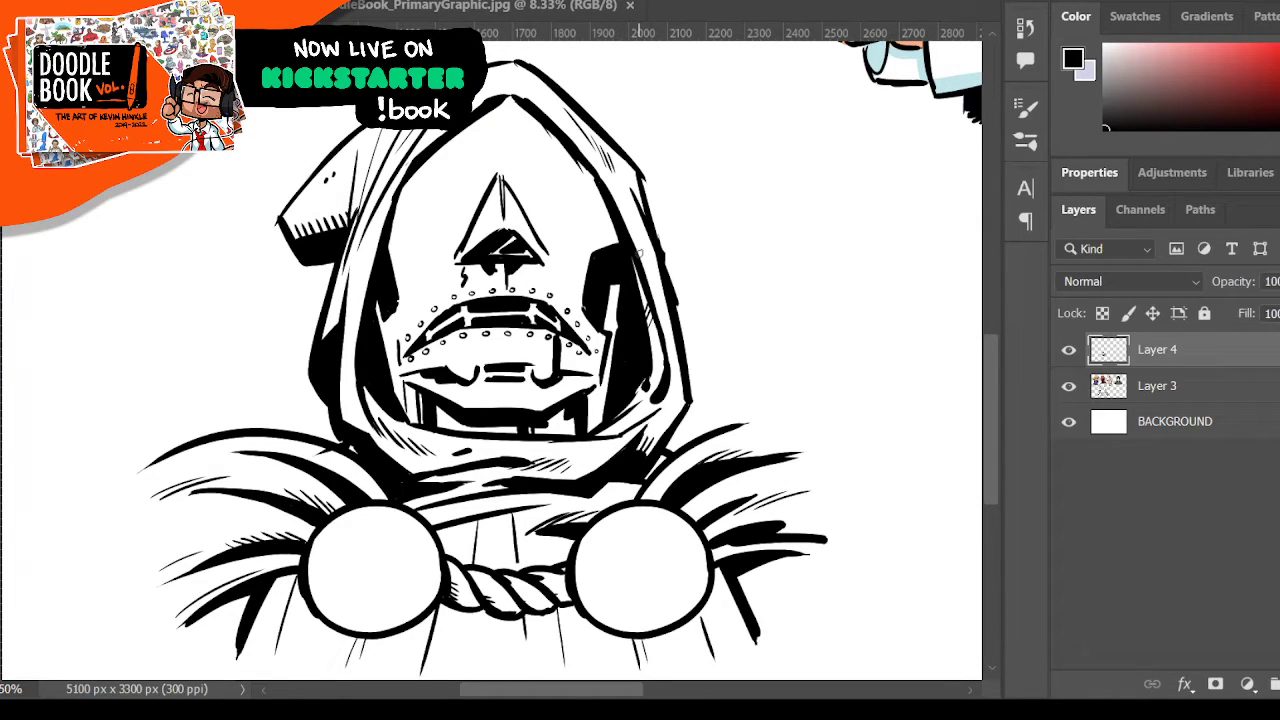
- Add shading lines to the nose, panel lines beside it, a jagged crack under a black left-cheek wedge, and vertical strokes on the right cheek
left_click_drag(489, 204, 481, 237)
mouse_move(520, 195)
left_mouse_down()
mouse_move(510, 202)
mouse_move(536, 243)
mouse_move(505, 180)
mouse_move(532, 221)
left_mouse_up()
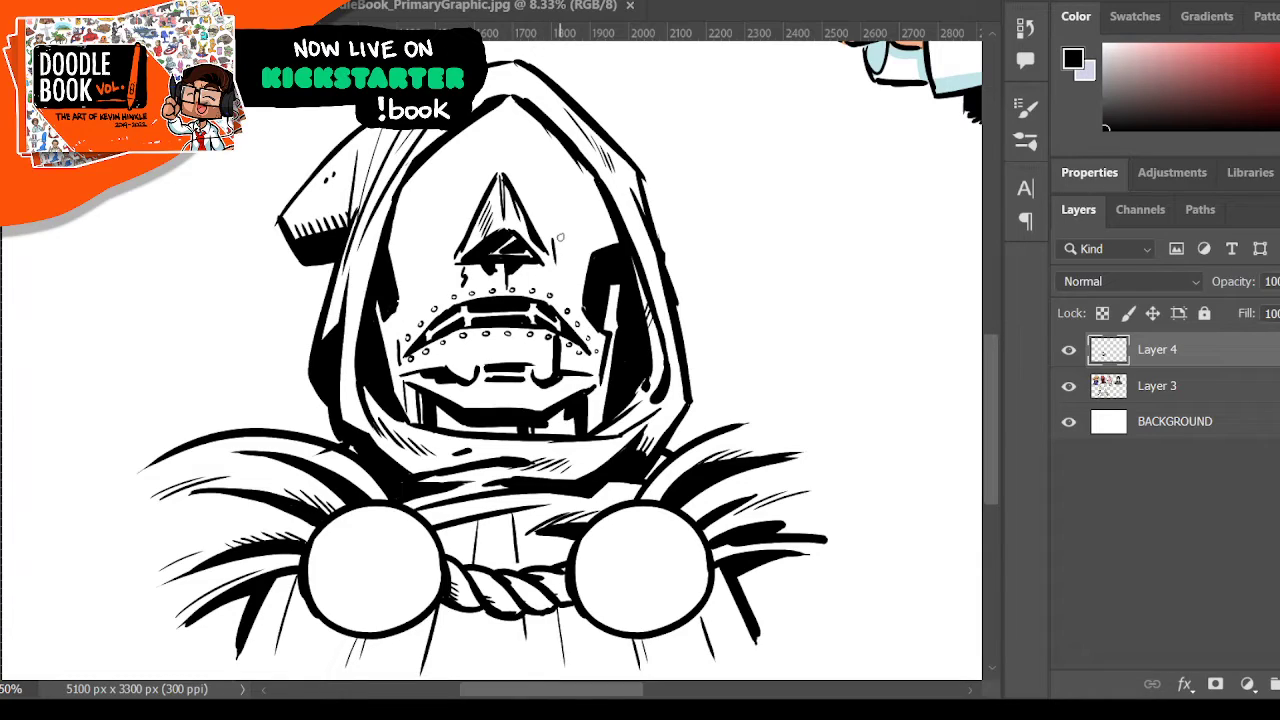
mouse_move(535, 262)
left_mouse_down()
mouse_move(541, 300)
mouse_move(541, 279)
left_mouse_up()
mouse_move(390, 256)
left_mouse_down()
mouse_move(431, 241)
mouse_move(431, 300)
left_mouse_up()
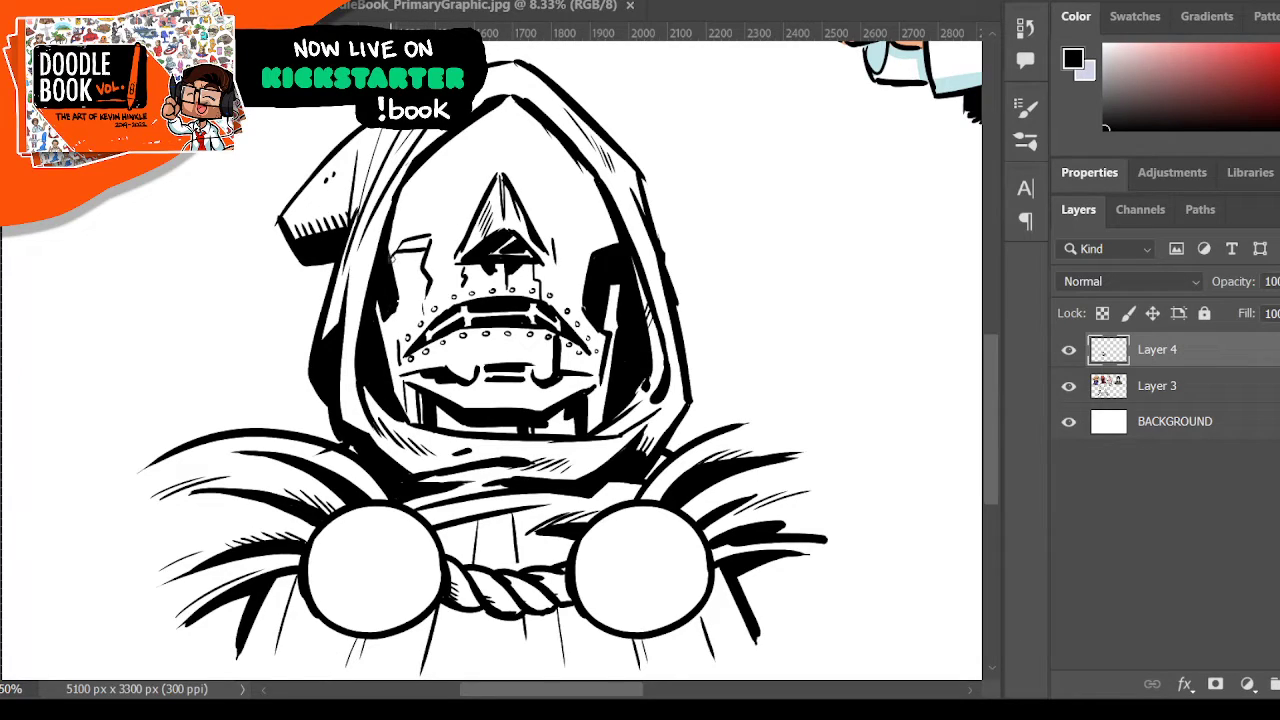
left_click_drag(390, 258, 426, 240)
mouse_move(566, 289)
left_mouse_down()
mouse_move(559, 323)
mouse_move(564, 312)
mouse_move(572, 332)
left_mouse_up()
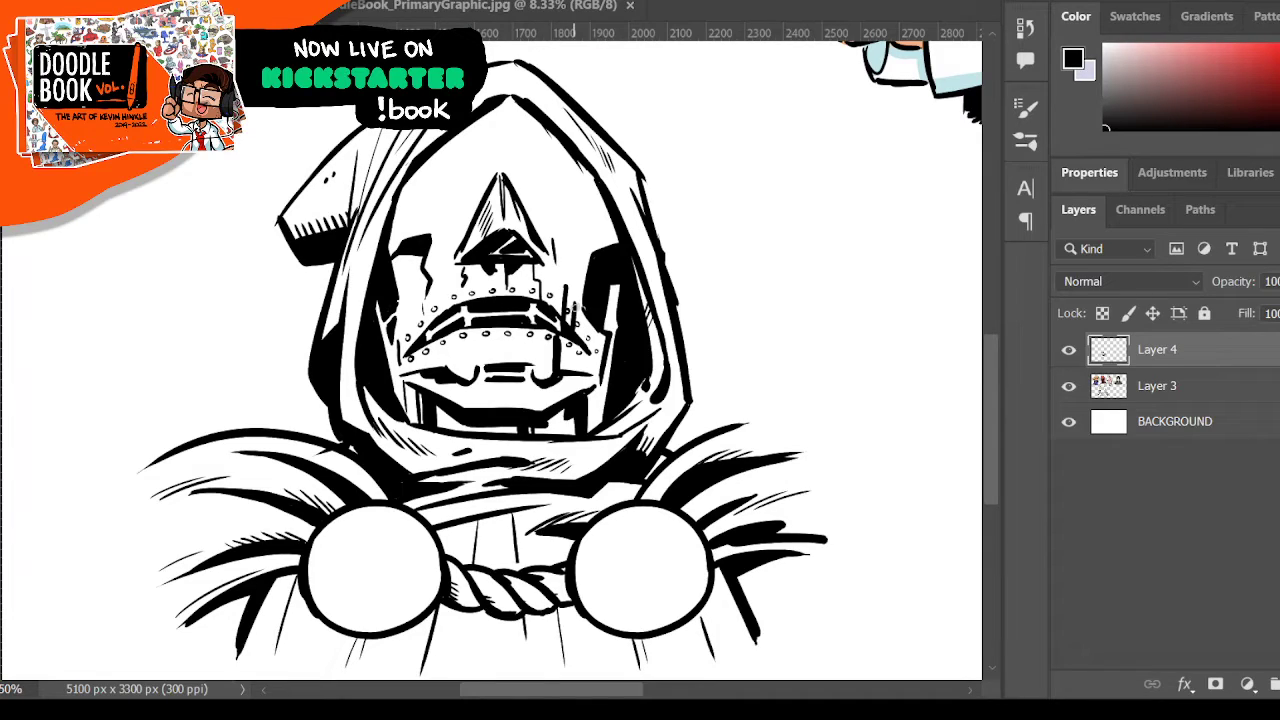
- Draw a double-lined rectangular eye frame to the right of the nose's upper part
mouse_move(530, 168)
left_mouse_down()
mouse_move(535, 212)
mouse_move(597, 207)
left_mouse_up()
mouse_move(528, 167)
left_mouse_down()
mouse_move(576, 157)
mouse_move(530, 214)
mouse_move(603, 178)
mouse_move(582, 167)
mouse_move(592, 170)
mouse_move(541, 204)
mouse_move(601, 194)
mouse_move(606, 213)
left_mouse_up()
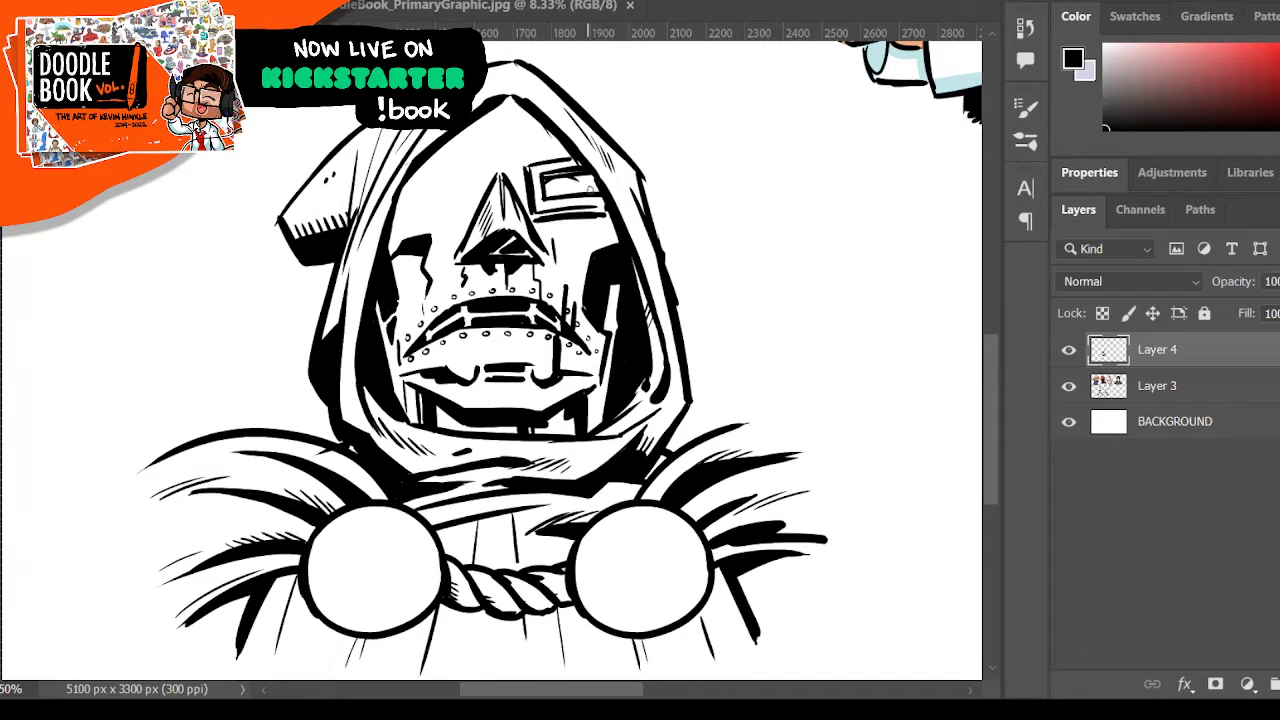
- Ink the mask's right-hand eye, adding rivets around its socket, a cracked cheek line and a dark mark on the forehead
mouse_move(570, 175)
left_mouse_down()
mouse_move(587, 190)
mouse_move(555, 196)
left_mouse_up()
left_click(563, 190)
mouse_move(564, 218)
left_mouse_down()
mouse_move(569, 270)
mouse_move(547, 231)
mouse_move(600, 222)
left_mouse_up()
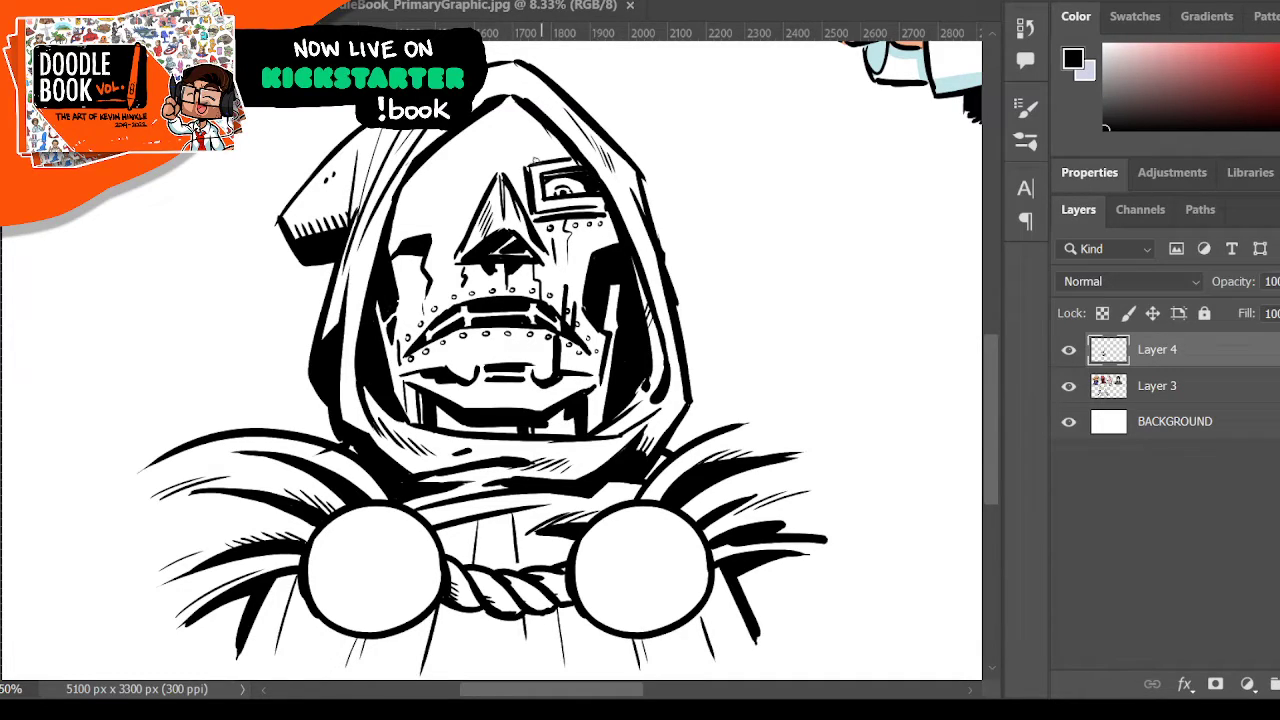
mouse_move(533, 156)
left_mouse_down()
mouse_move(561, 152)
mouse_move(519, 183)
left_mouse_up()
mouse_move(509, 152)
left_mouse_down()
mouse_move(555, 138)
mouse_move(516, 134)
mouse_move(559, 140)
left_mouse_up()
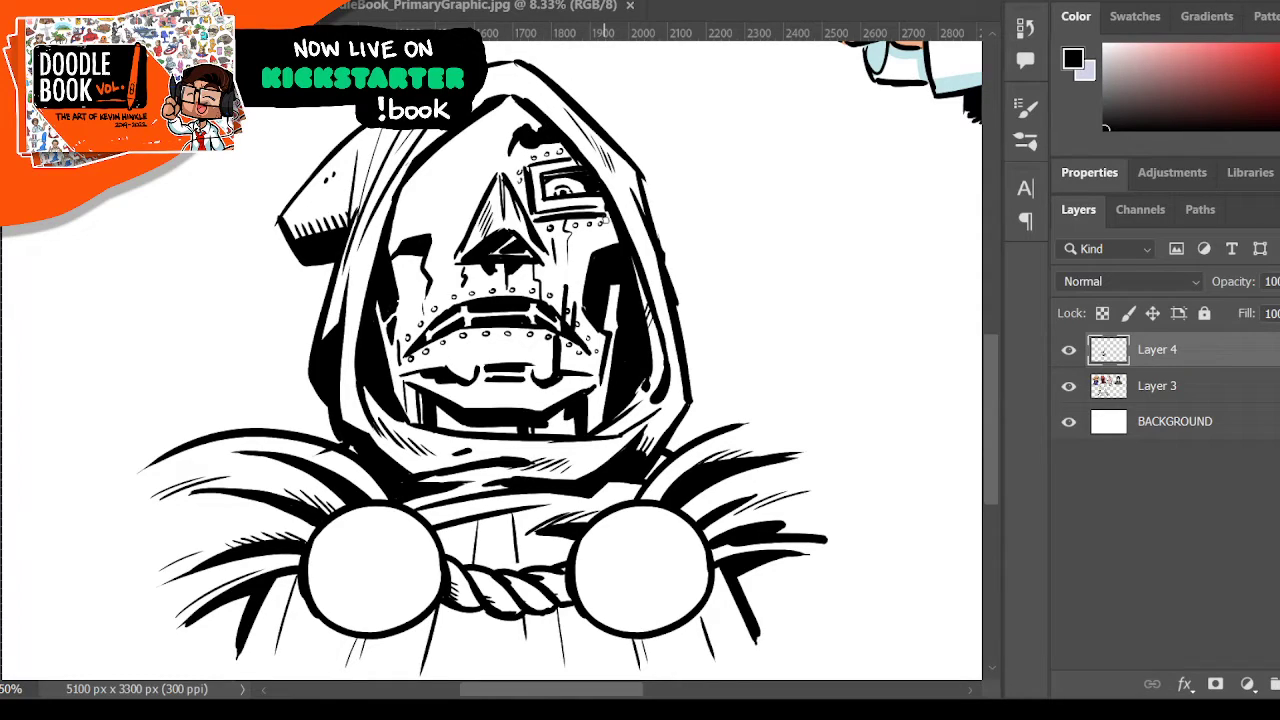
left_click_drag(605, 208, 608, 246)
- Ink the mask's left-hand eye socket and eye, and add a jagged crack down the middle of the forehead
mouse_move(469, 171)
left_mouse_down()
mouse_move(474, 210)
mouse_move(460, 216)
mouse_move(472, 219)
mouse_move(452, 165)
mouse_move(476, 160)
mouse_move(473, 205)
mouse_move(399, 214)
left_mouse_up()
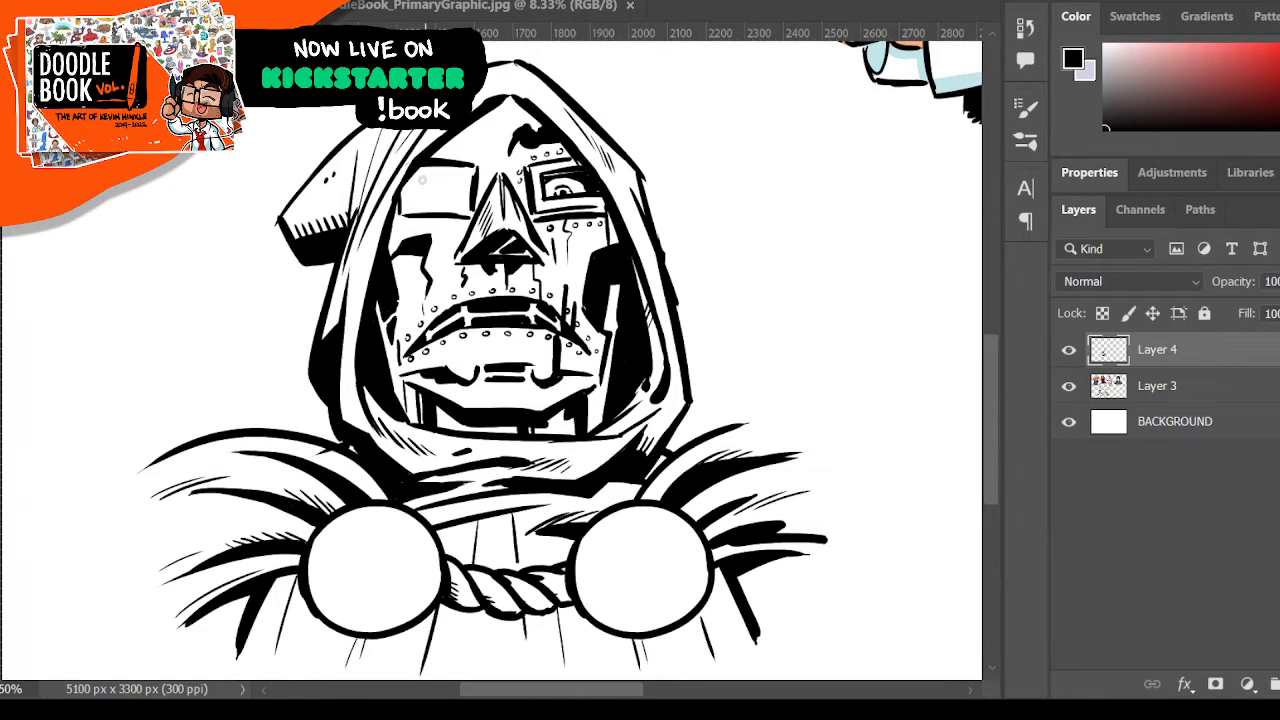
mouse_move(457, 177)
left_mouse_down()
mouse_move(461, 204)
mouse_move(405, 207)
left_mouse_up()
key("ctrl+z")
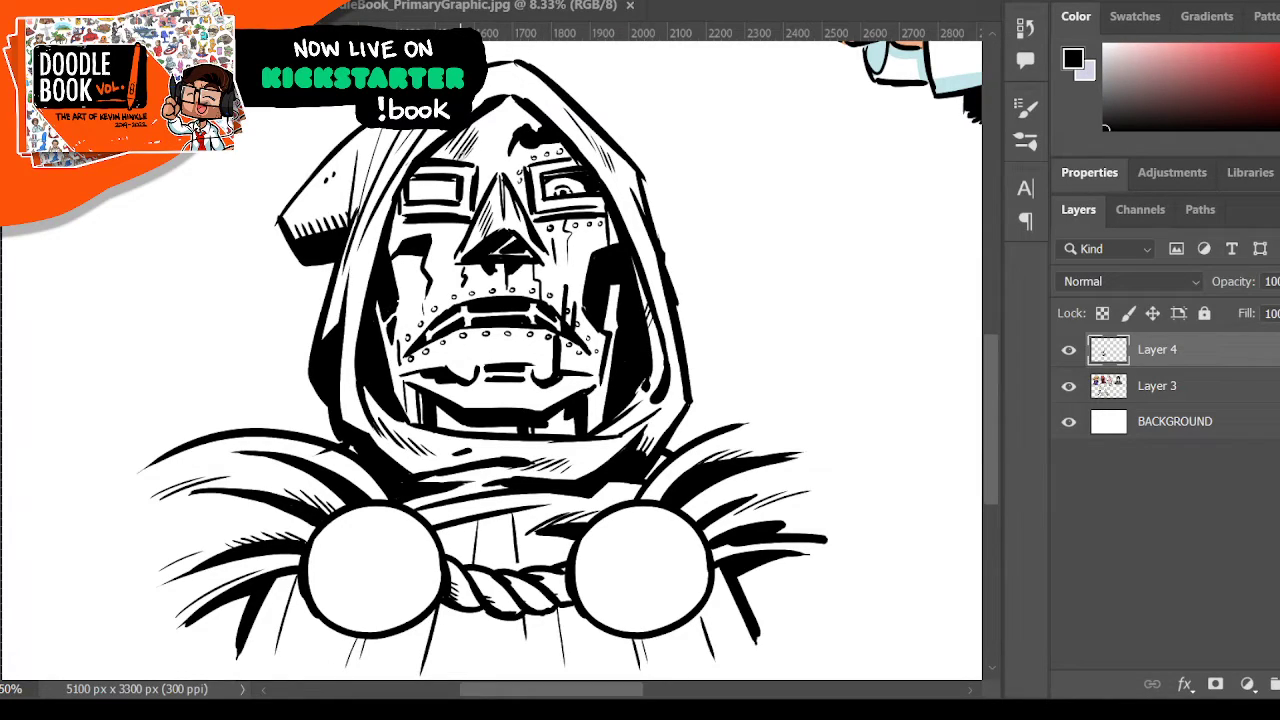
left_click_drag(493, 102, 497, 163)
mouse_move(417, 194)
left_mouse_down()
mouse_move(456, 198)
mouse_move(448, 186)
left_mouse_up()
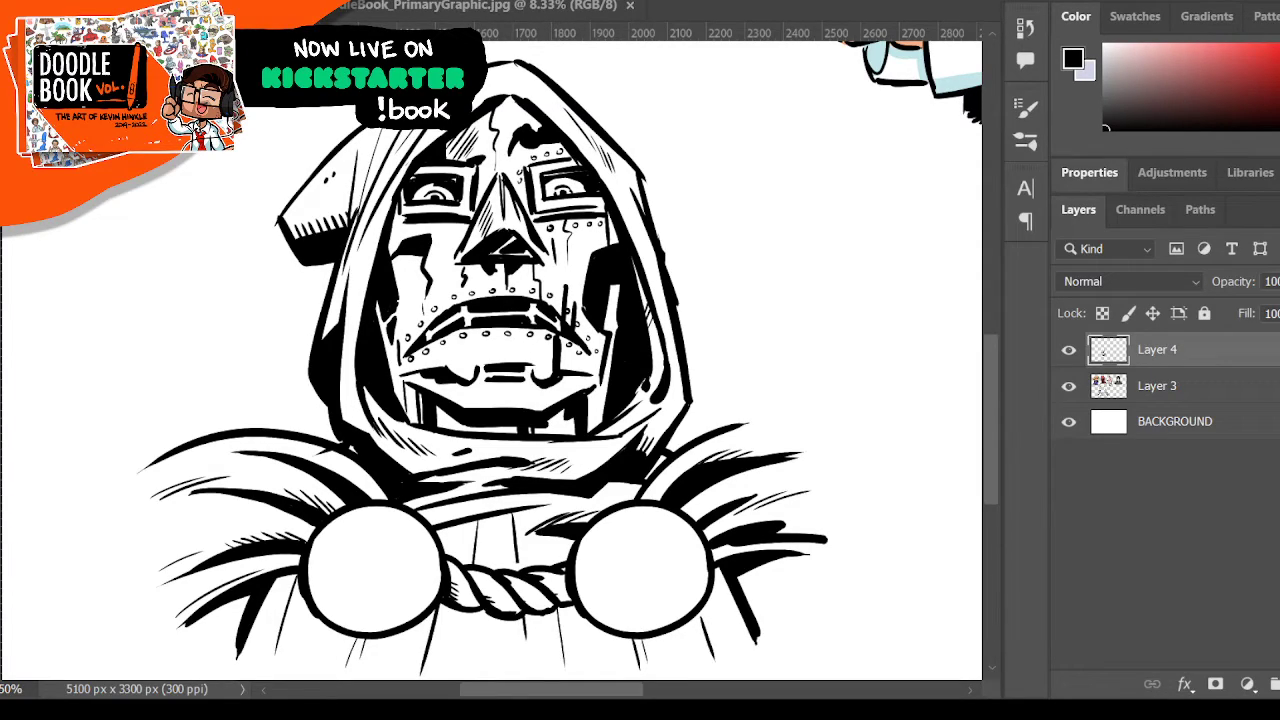
- Thicken the outer contour lines of the hood, both shoulder folds and the right edge of the cape
left_click(672, 267, "alt")
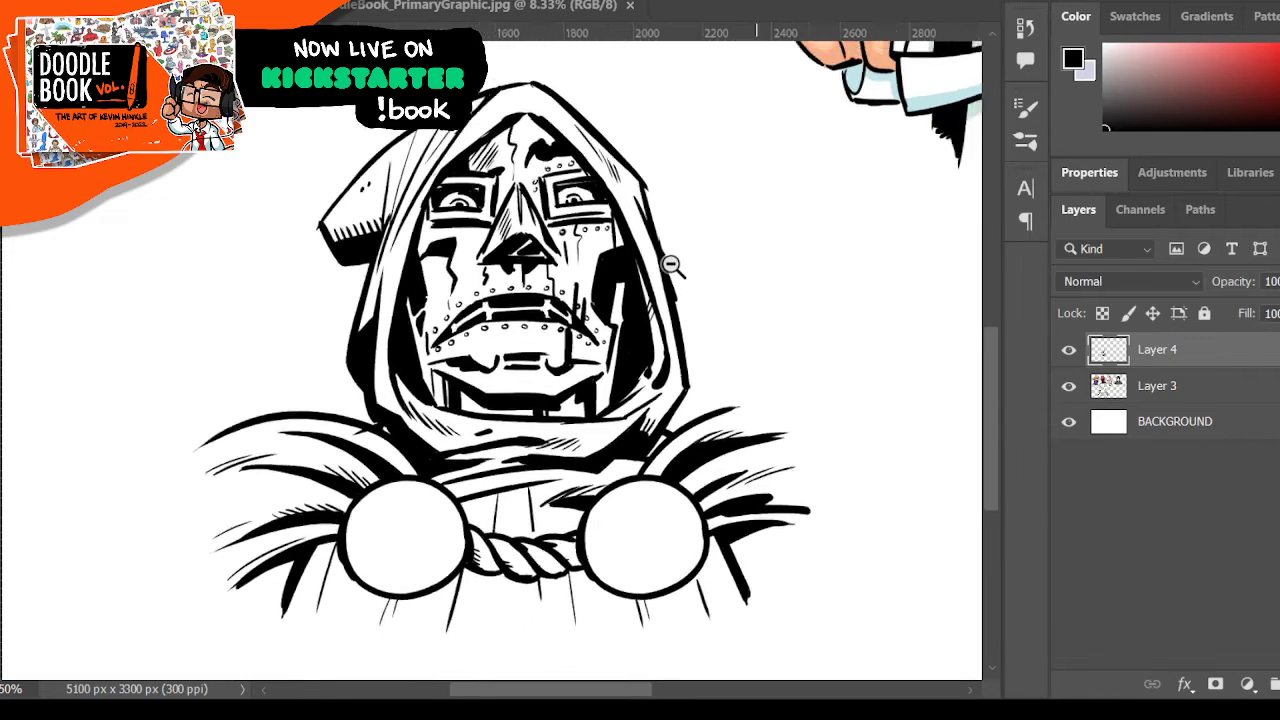
left_click(694, 271, "alt")
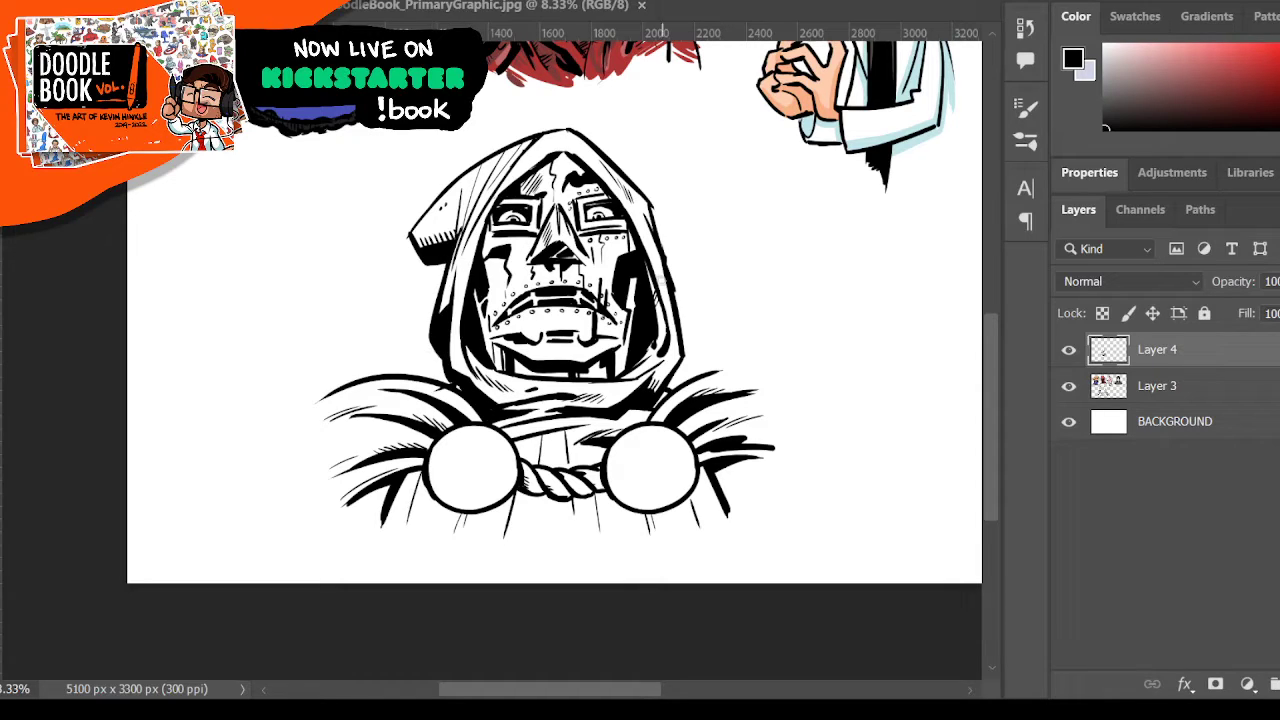
left_click_drag(648, 200, 684, 358)
left_click_drag(654, 413, 734, 368)
left_click_drag(361, 378, 328, 399)
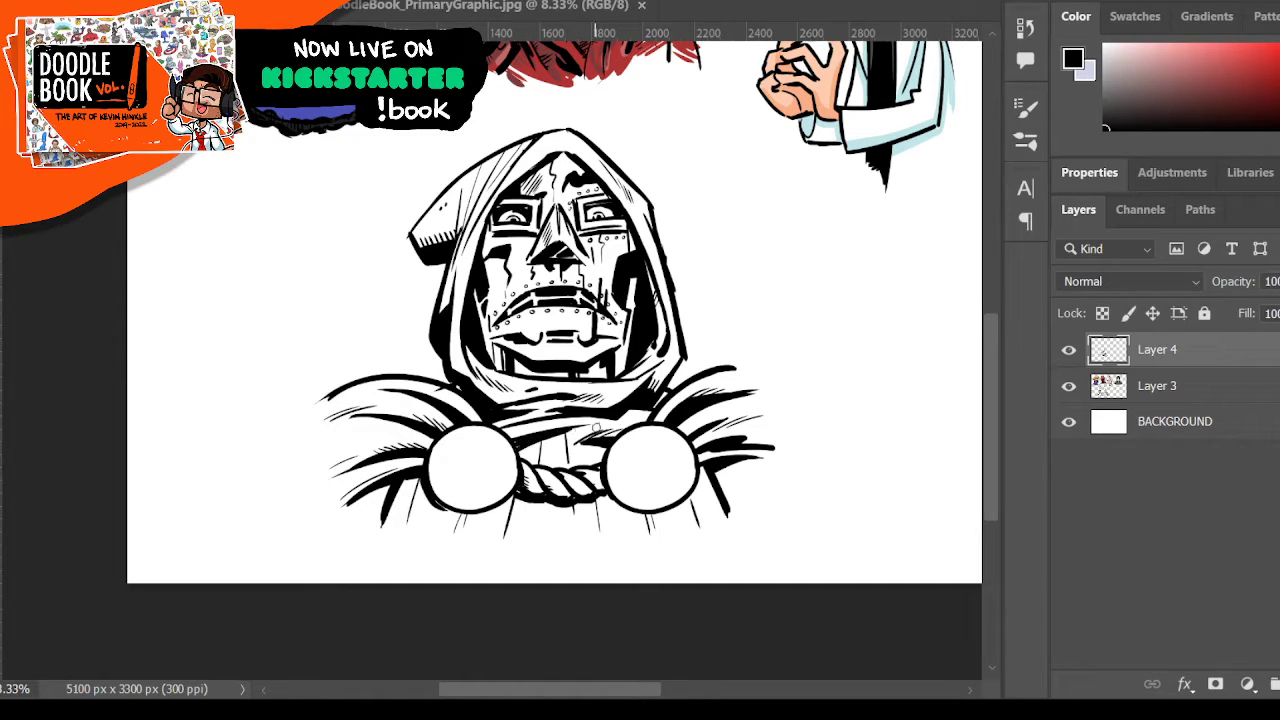
left_click_drag(715, 468, 733, 520)
- Merge the inked face from Layer 4 into Layer 3 and place a new empty layer between Layer 3 and BACKGROUND
left_click(1068, 350)
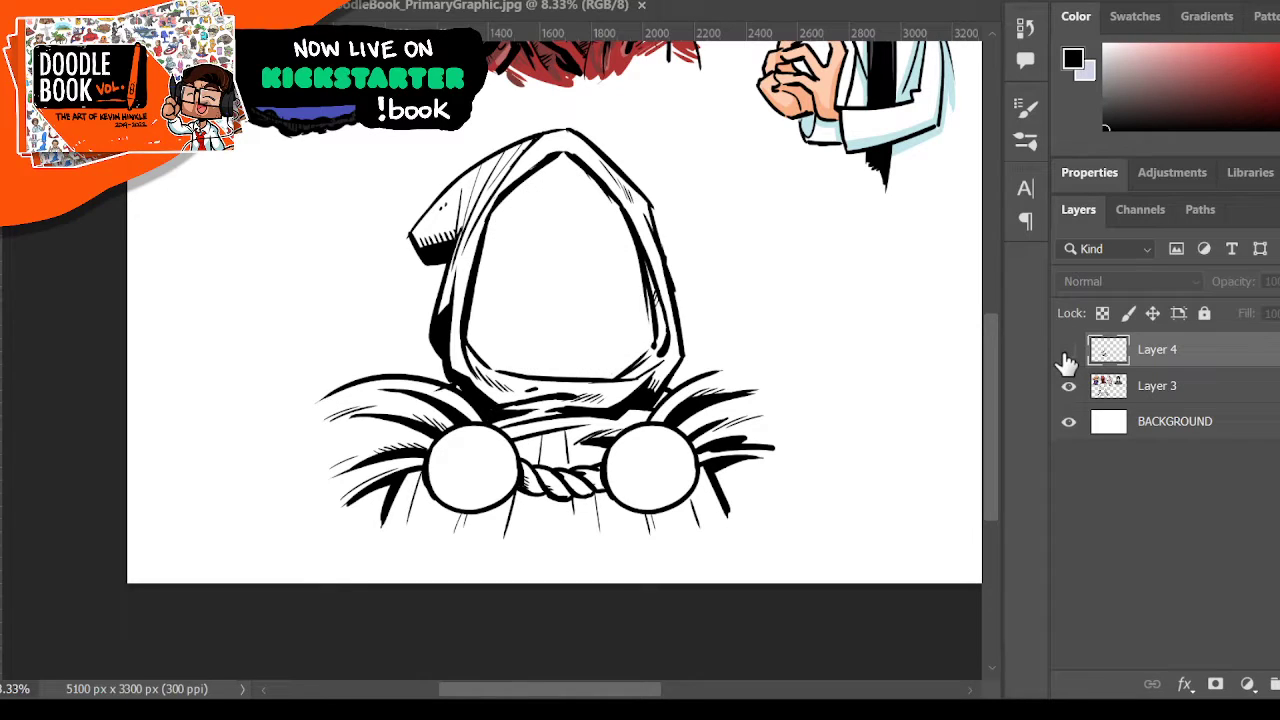
left_click(1069, 352)
key("Delete")
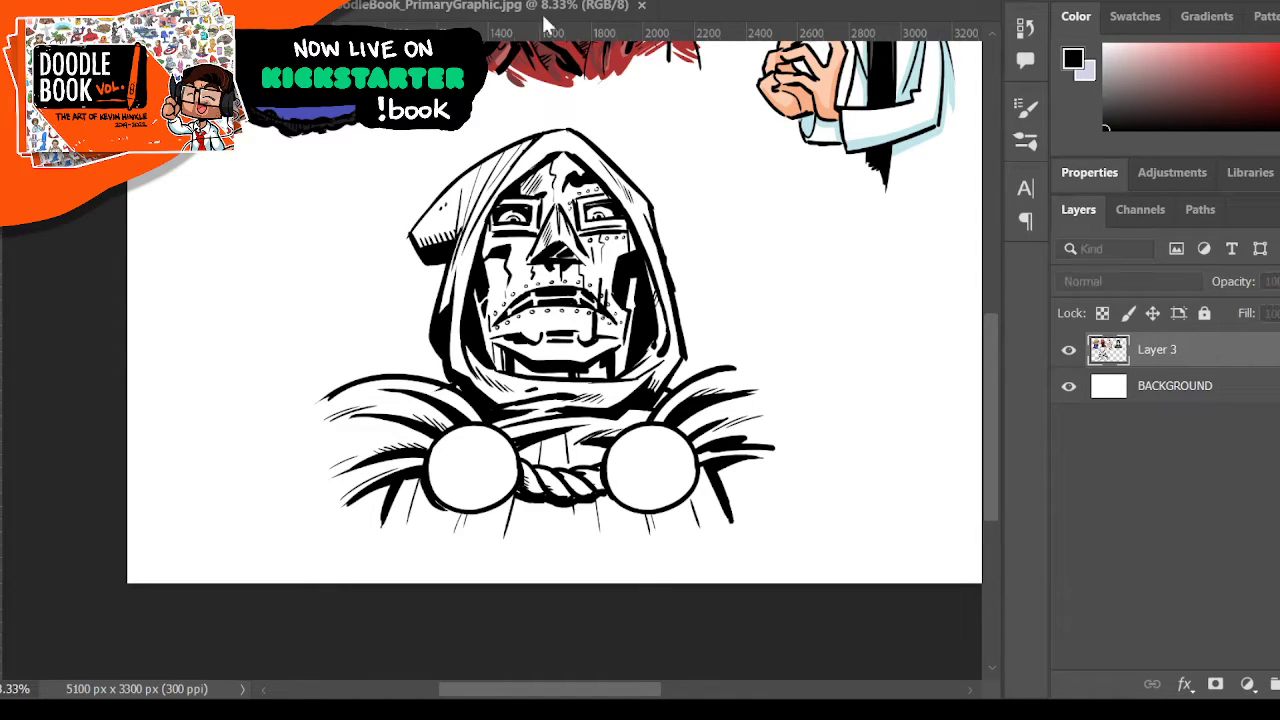
key("ctrl+shift+alt+n")
left_click_drag(1175, 360, 1160, 398)
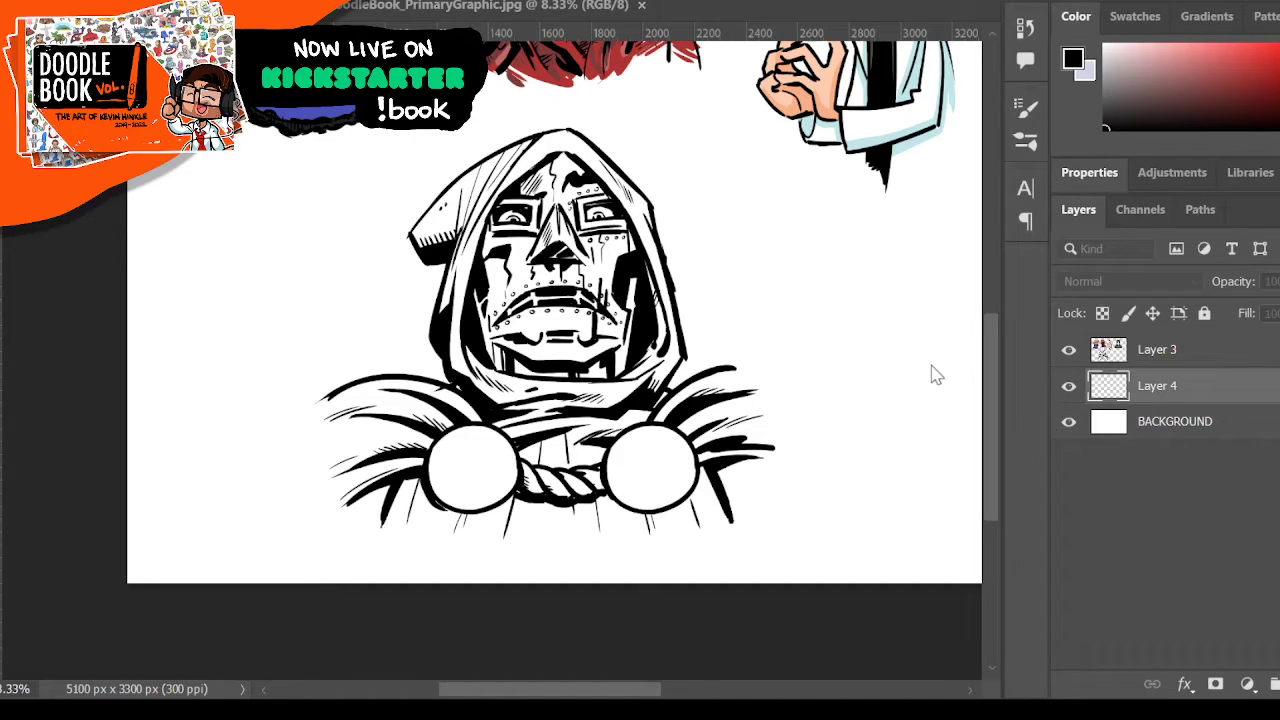
- Pick a medium green and paint the hood's left side, the collar folds and the lower cape beneath the line art
key("bracketleft")
key("bracketleft")
key("bracketleft")
left_click(1102, 177)
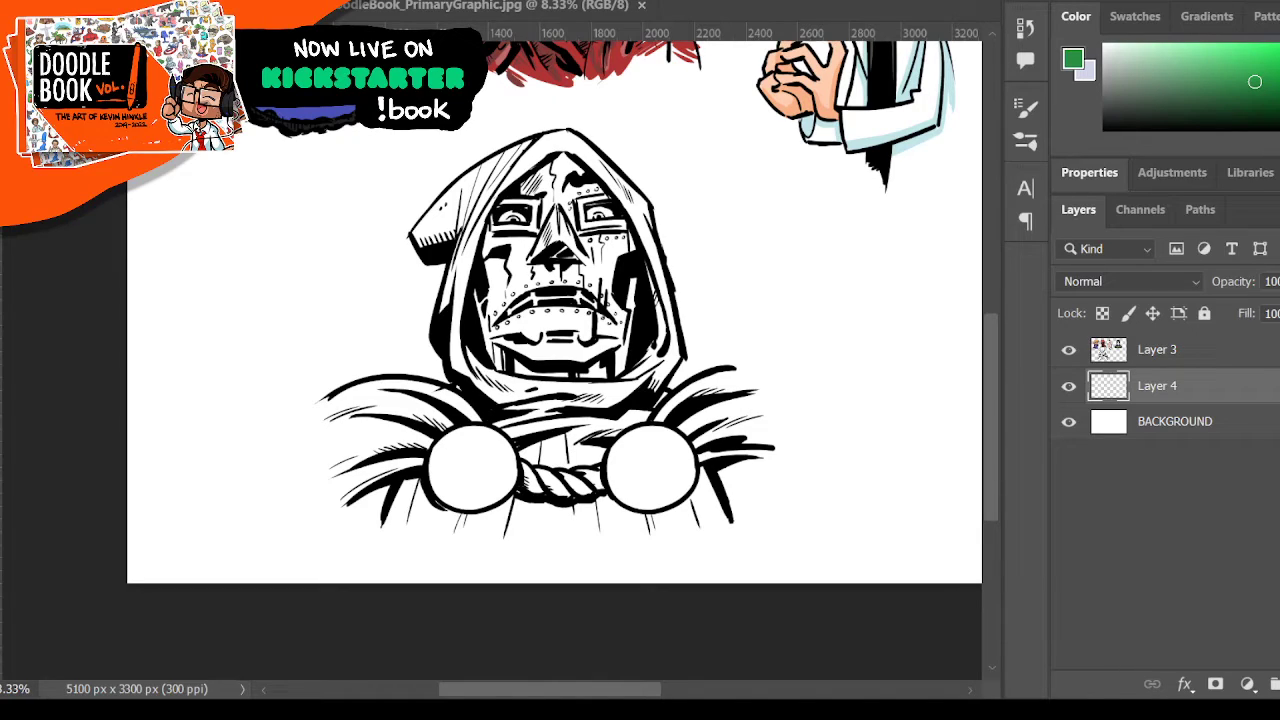
mouse_move(455, 283)
left_mouse_down()
mouse_move(444, 323)
mouse_move(466, 232)
mouse_move(451, 350)
mouse_move(510, 408)
left_mouse_up()
mouse_move(415, 240)
left_mouse_down()
mouse_move(545, 152)
mouse_move(534, 144)
left_mouse_up()
mouse_move(482, 353)
left_mouse_down()
mouse_move(528, 388)
mouse_move(533, 346)
mouse_move(573, 351)
mouse_move(537, 386)
mouse_move(592, 386)
mouse_move(611, 415)
mouse_move(645, 414)
mouse_move(595, 441)
mouse_move(530, 451)
mouse_move(565, 480)
left_mouse_up()
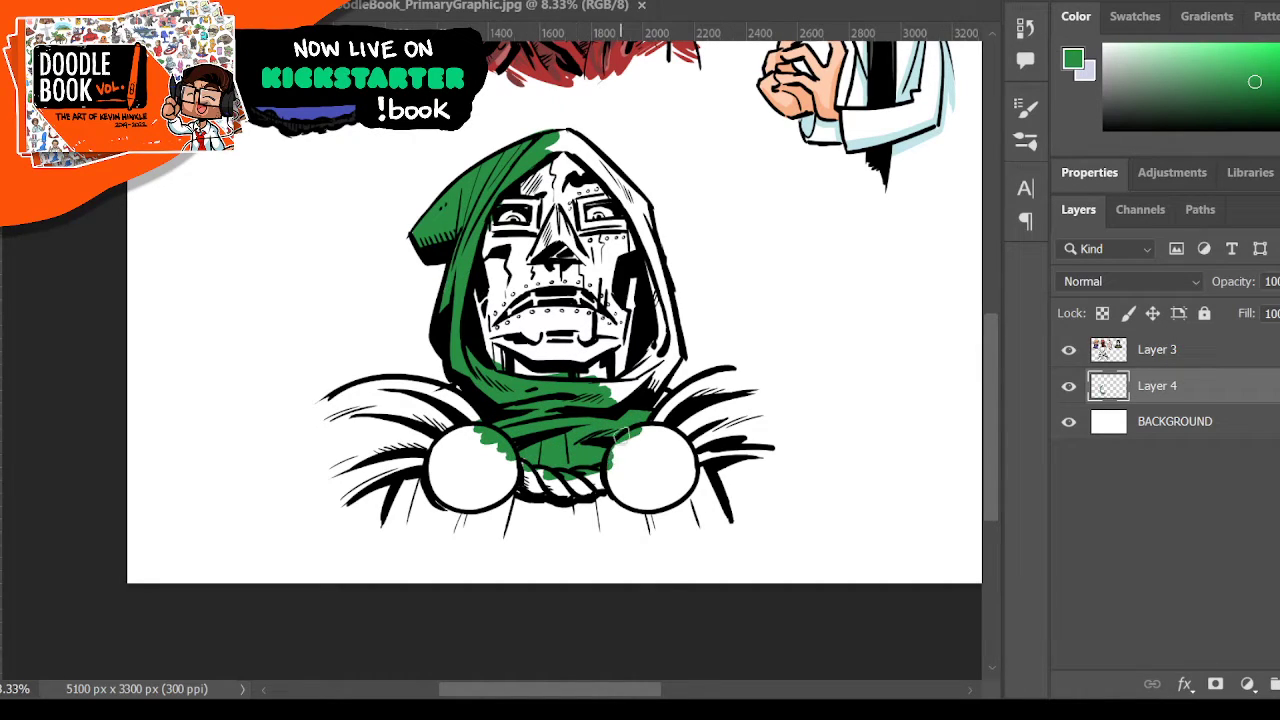
mouse_move(402, 498)
left_mouse_down()
mouse_move(438, 492)
mouse_move(416, 506)
mouse_move(470, 530)
mouse_move(510, 526)
mouse_move(517, 495)
mouse_move(560, 515)
mouse_move(645, 497)
mouse_move(682, 508)
mouse_move(590, 540)
left_mouse_up()
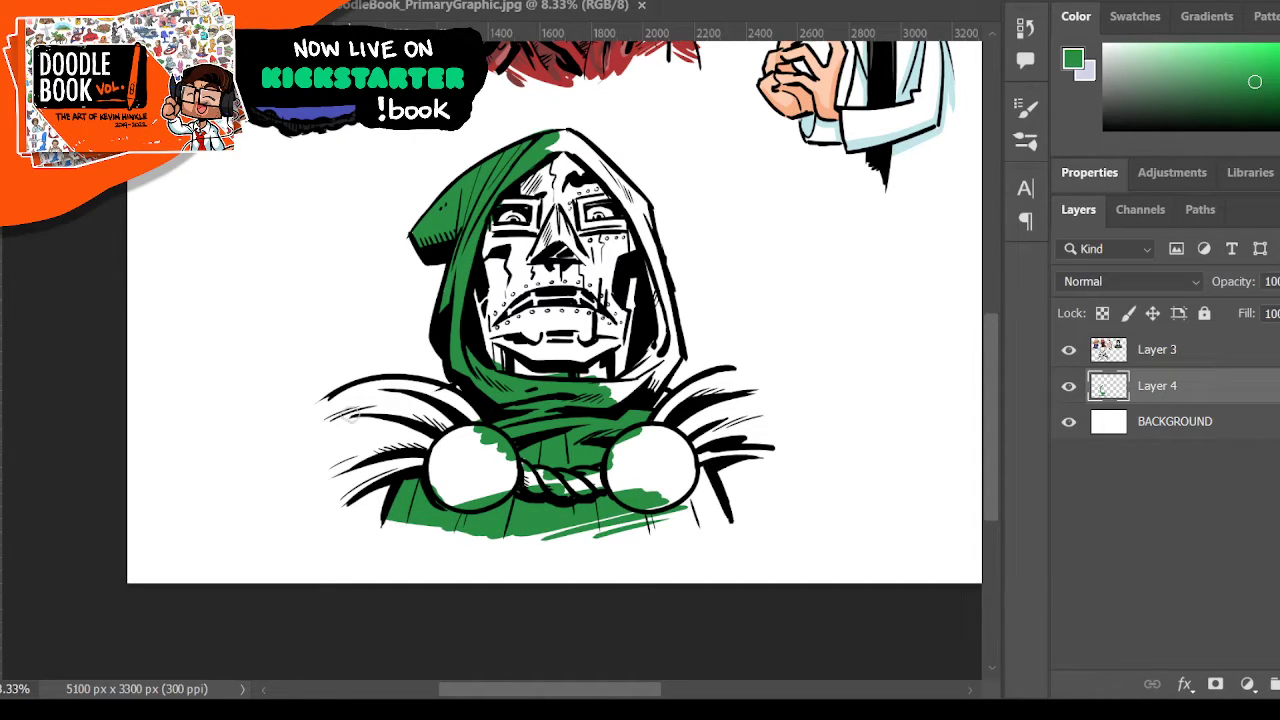
left_click_drag(405, 522, 467, 528)
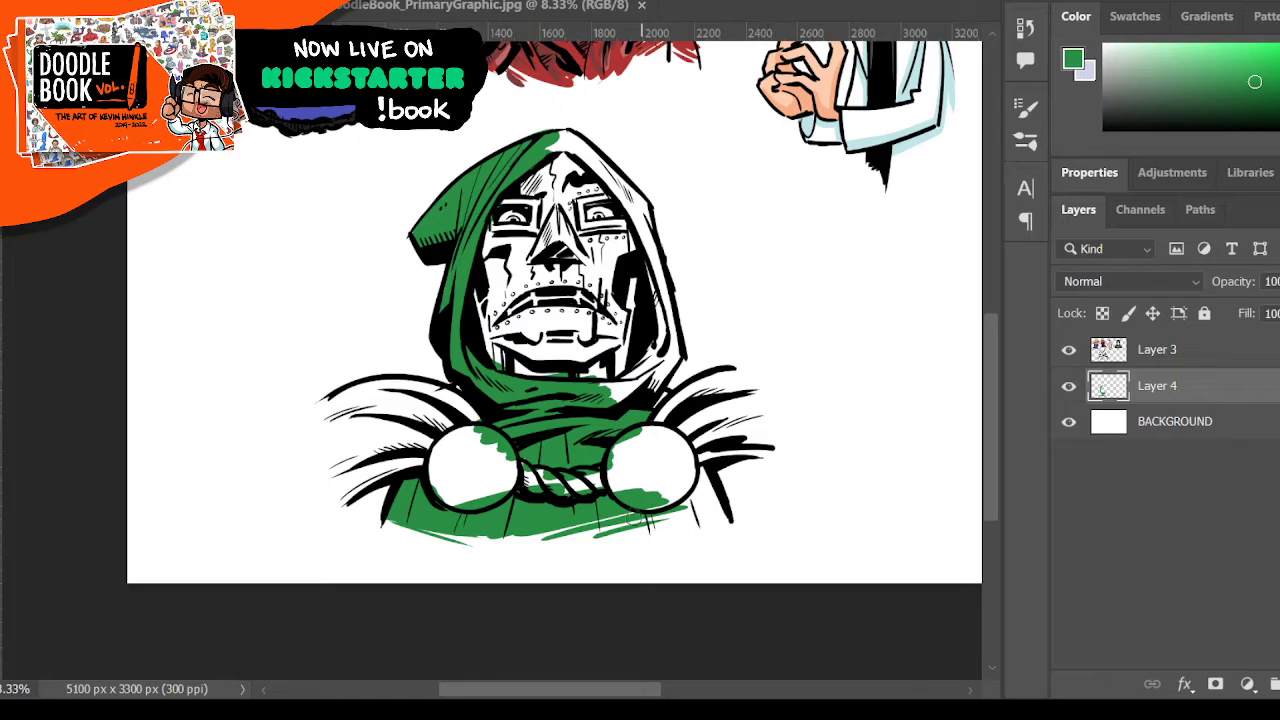
mouse_move(634, 516)
left_mouse_down()
mouse_move(718, 512)
mouse_move(680, 500)
mouse_move(705, 470)
mouse_move(686, 498)
left_mouse_up()
- Paint both shoulder drapes and the remaining right side of the hood in the same green
mouse_move(698, 432)
left_mouse_down()
mouse_move(700, 392)
mouse_move(722, 386)
mouse_move(735, 425)
mouse_move(690, 464)
left_mouse_up()
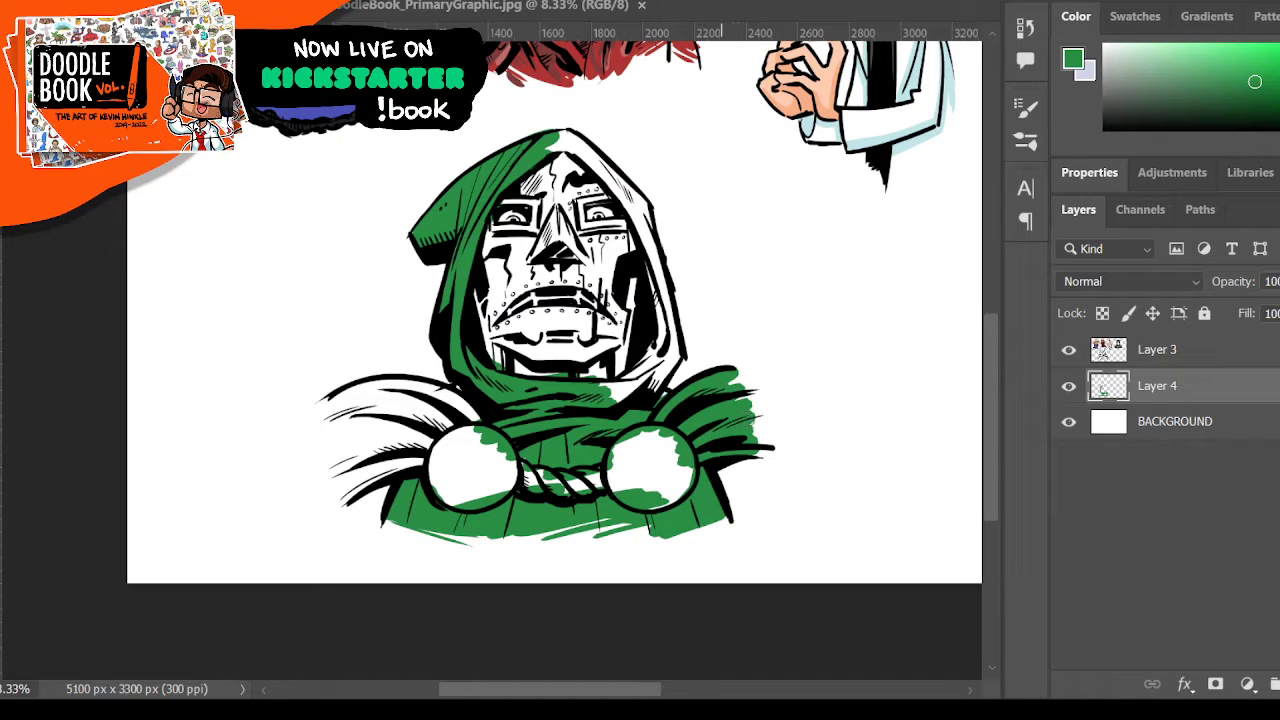
mouse_move(722, 388)
left_mouse_down()
mouse_move(735, 420)
mouse_move(760, 432)
left_mouse_up()
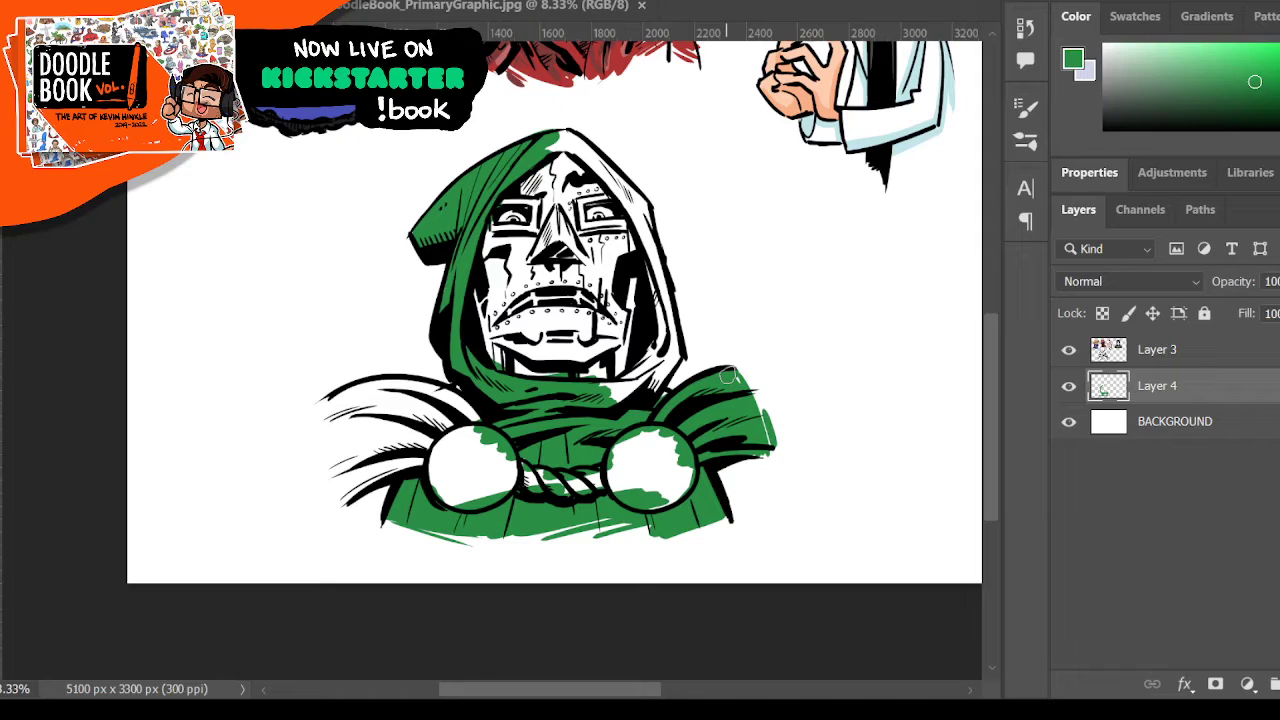
mouse_move(381, 455)
left_mouse_down()
mouse_move(355, 478)
mouse_move(410, 440)
mouse_move(352, 490)
left_mouse_up()
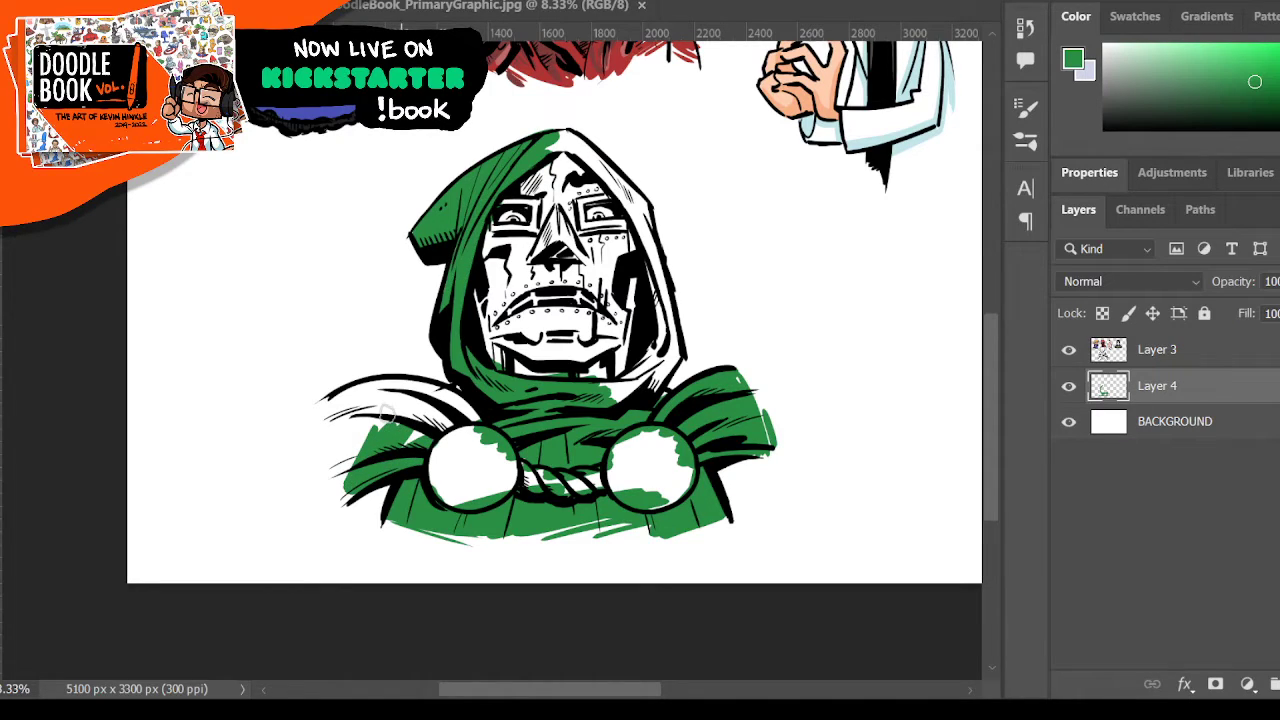
mouse_move(385, 413)
left_mouse_down()
mouse_move(342, 395)
mouse_move(335, 441)
mouse_move(359, 389)
mouse_move(345, 484)
mouse_move(354, 430)
mouse_move(358, 460)
mouse_move(407, 395)
mouse_move(414, 436)
mouse_move(431, 433)
mouse_move(443, 378)
left_mouse_up()
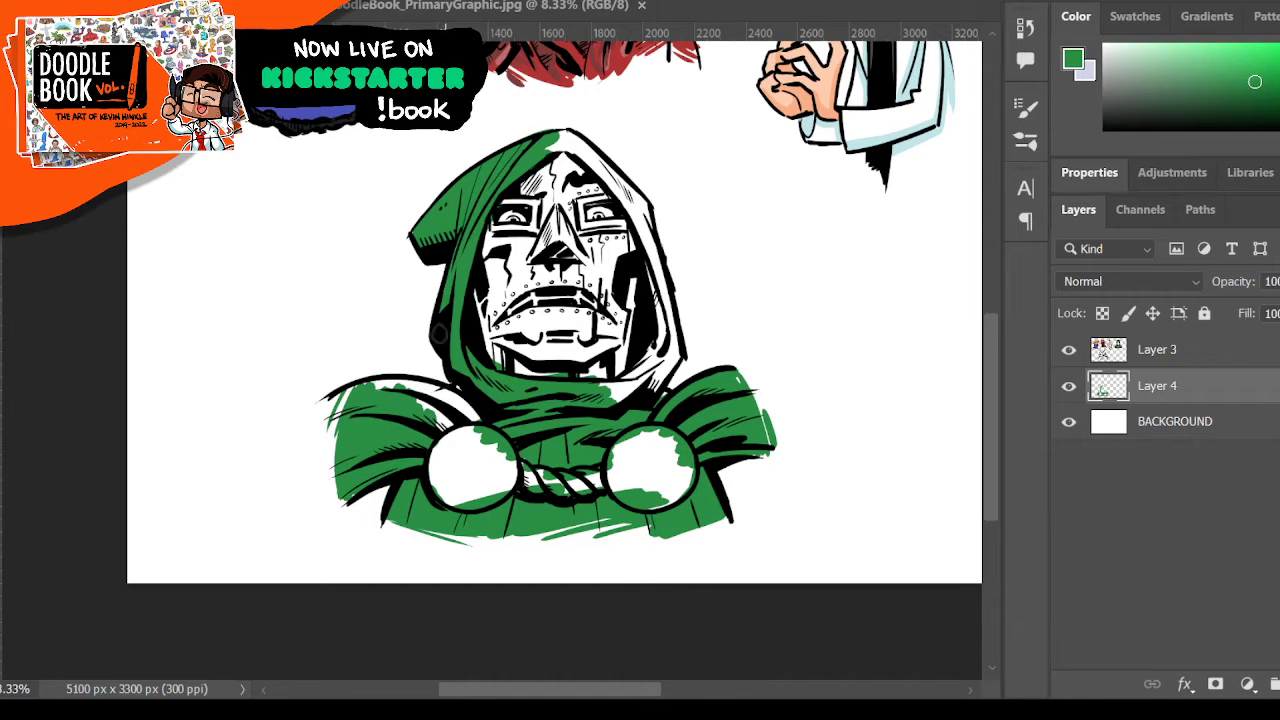
mouse_move(362, 381)
left_mouse_down()
mouse_move(445, 392)
mouse_move(366, 384)
mouse_move(433, 418)
mouse_move(454, 420)
mouse_move(462, 393)
left_mouse_up()
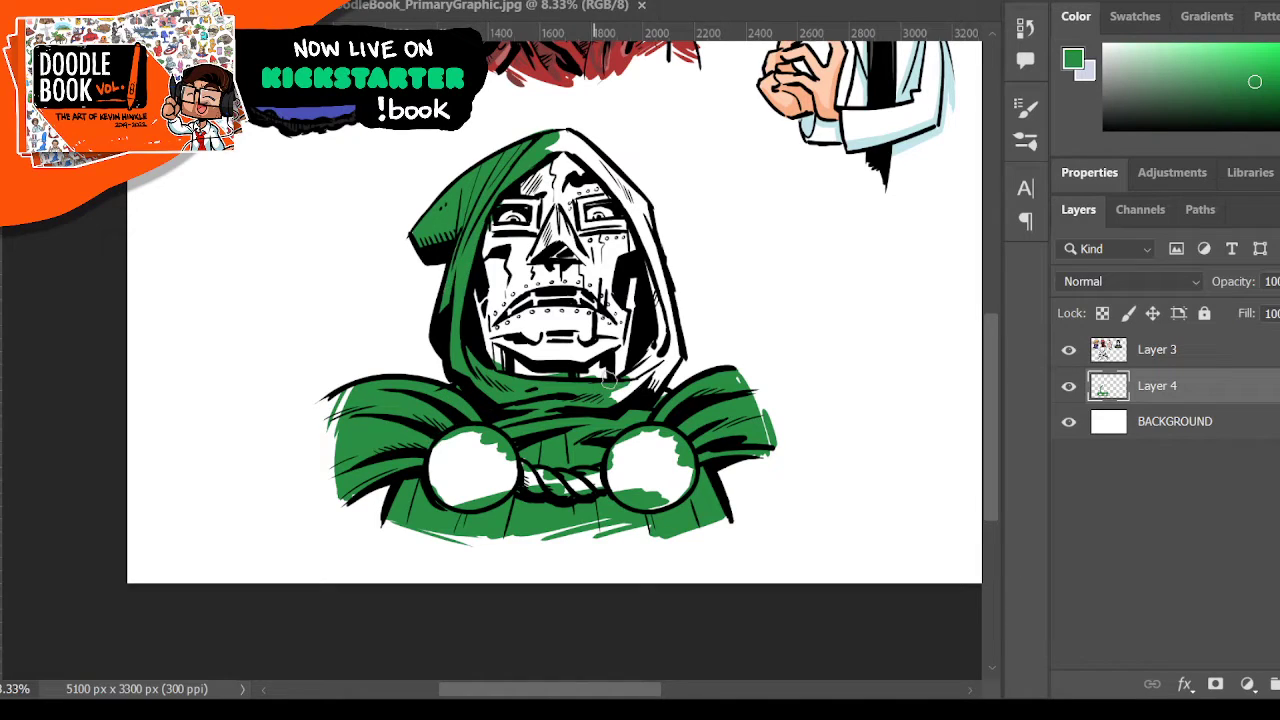
mouse_move(608, 380)
left_mouse_down()
mouse_move(668, 370)
mouse_move(662, 397)
left_mouse_up()
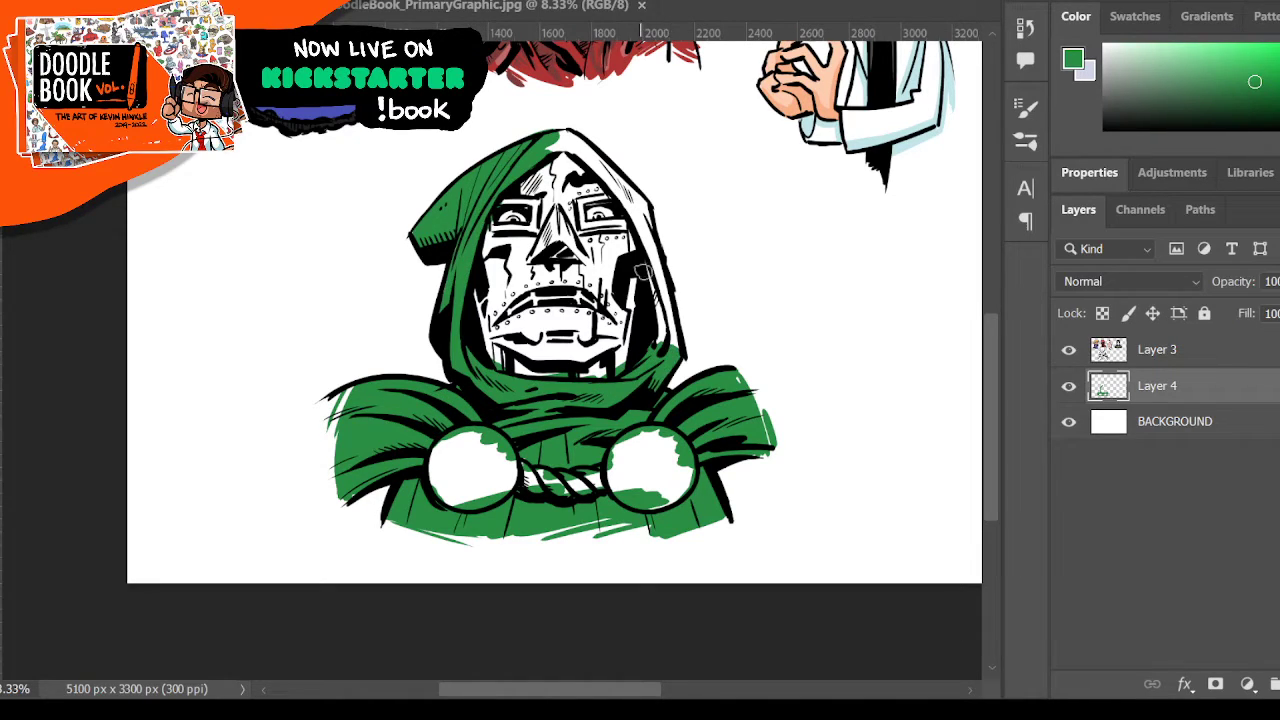
mouse_move(642, 271)
left_mouse_down()
mouse_move(660, 340)
mouse_move(672, 342)
mouse_move(637, 222)
mouse_move(580, 153)
mouse_move(648, 220)
mouse_move(622, 178)
mouse_move(649, 232)
mouse_move(574, 137)
mouse_move(545, 156)
left_mouse_up()
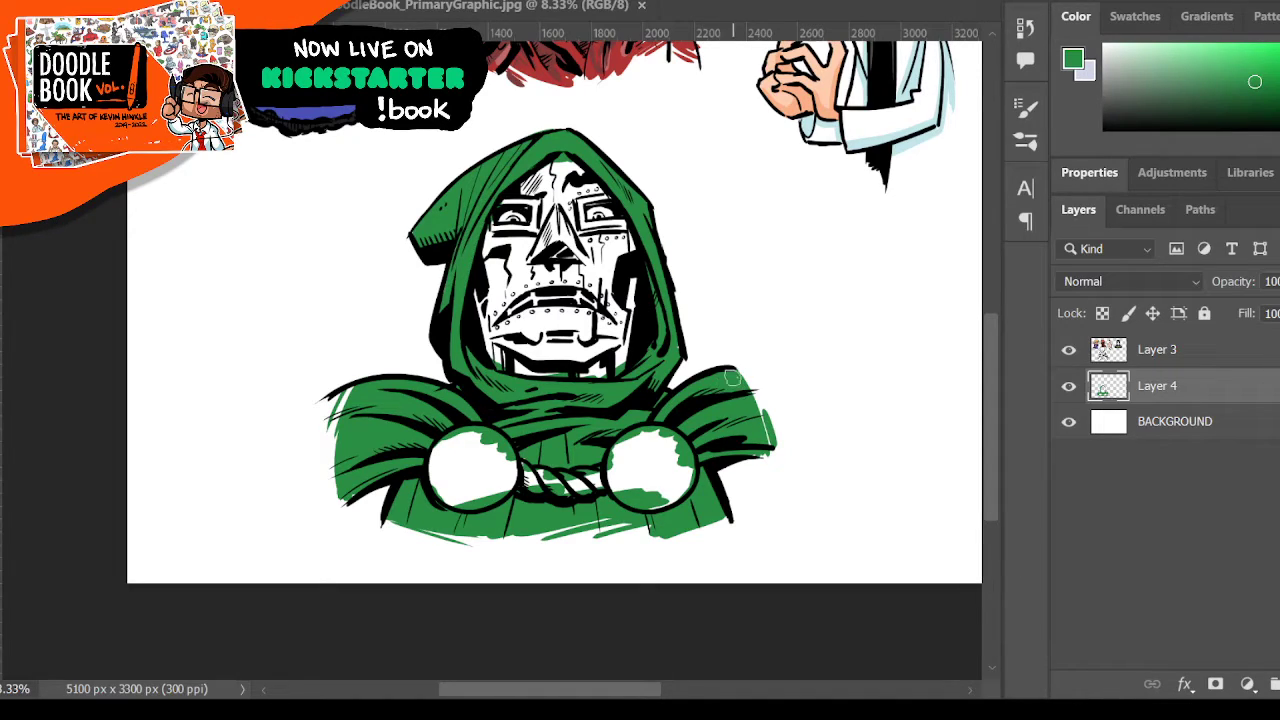
- Fill the white gaps along the outer shoulder edges and the bottom of the cape with green
left_click_drag(745, 399, 772, 447)
left_click_drag(337, 434, 342, 486)
left_click_drag(739, 370, 766, 458)
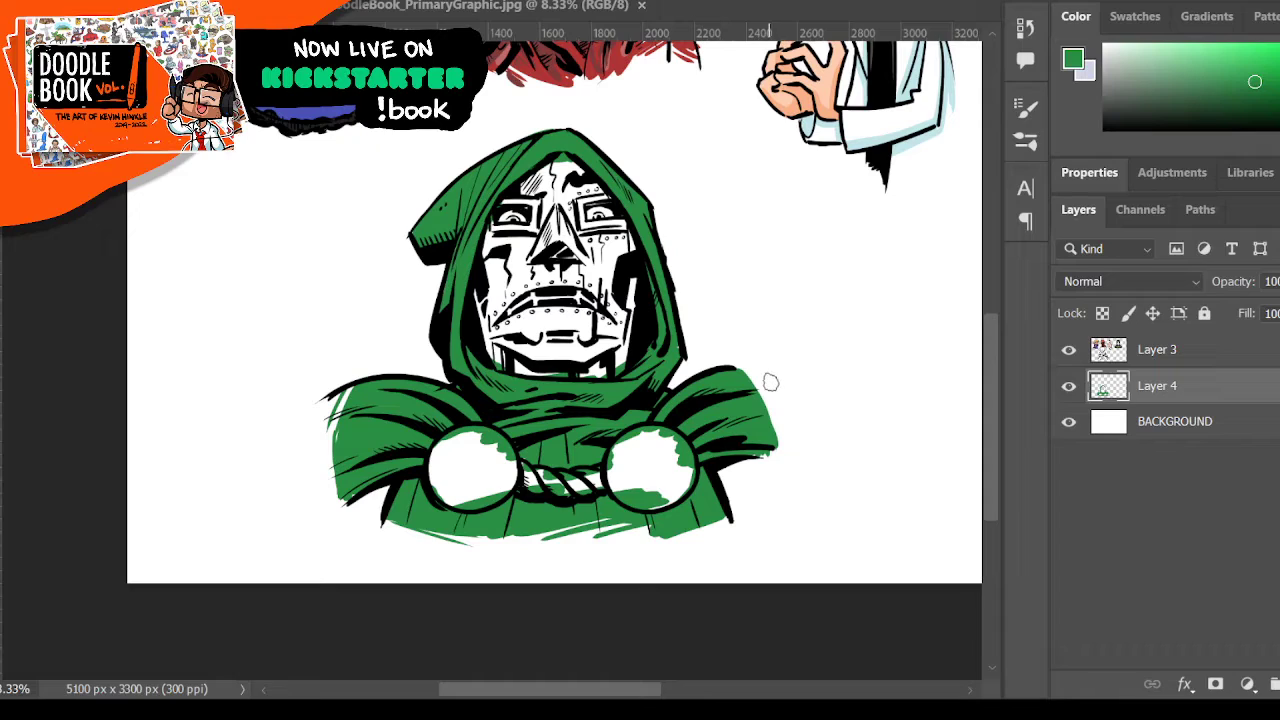
mouse_move(768, 404)
left_mouse_down()
mouse_move(770, 460)
mouse_move(760, 445)
left_mouse_up()
mouse_move(410, 516)
left_mouse_down()
mouse_move(392, 530)
mouse_move(505, 552)
left_mouse_up()
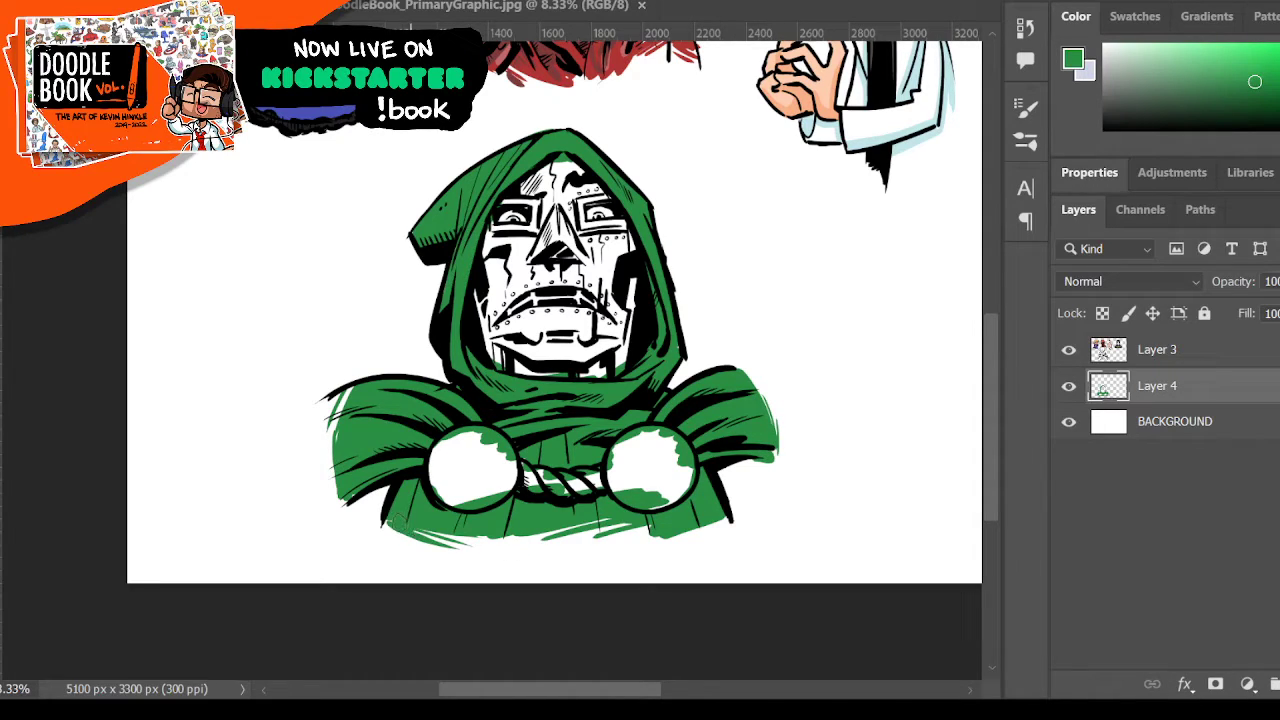
mouse_move(414, 534)
left_mouse_down()
mouse_move(560, 532)
mouse_move(530, 542)
mouse_move(571, 543)
mouse_move(716, 525)
left_mouse_up()
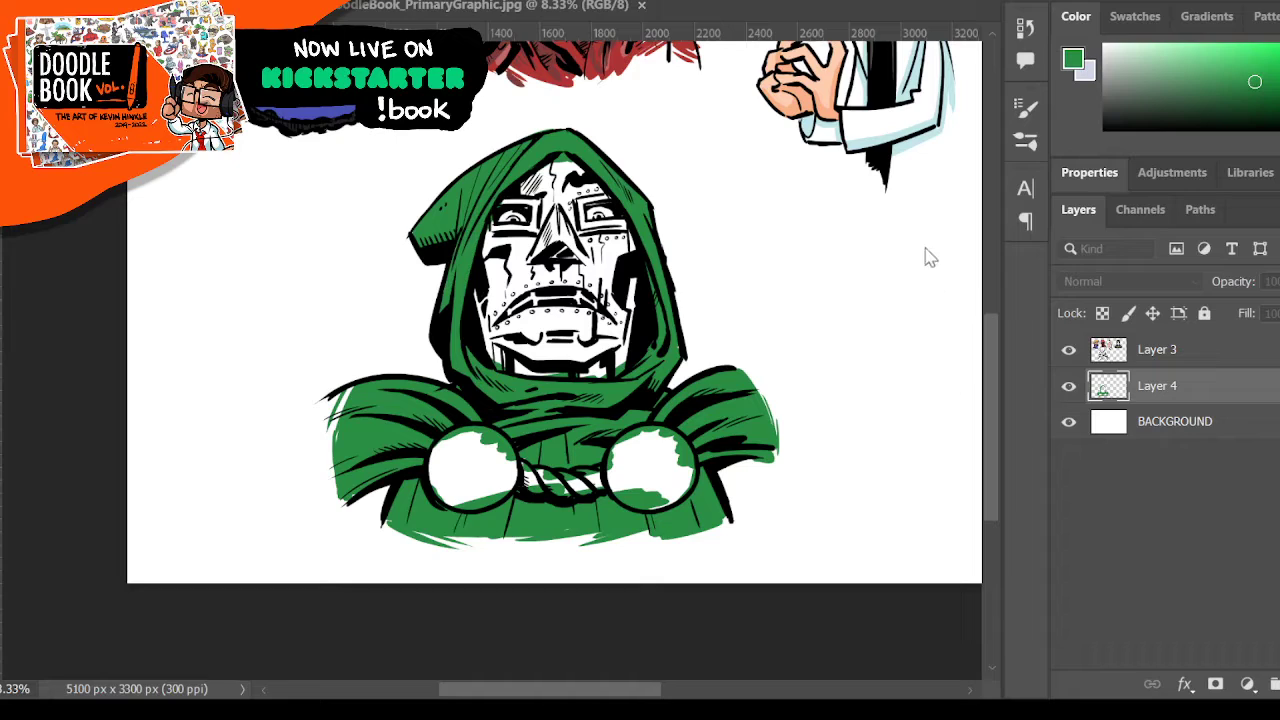
- Pick a bright yellow and paint both round cape clasps and the rope between them
left_click(1117, 172)
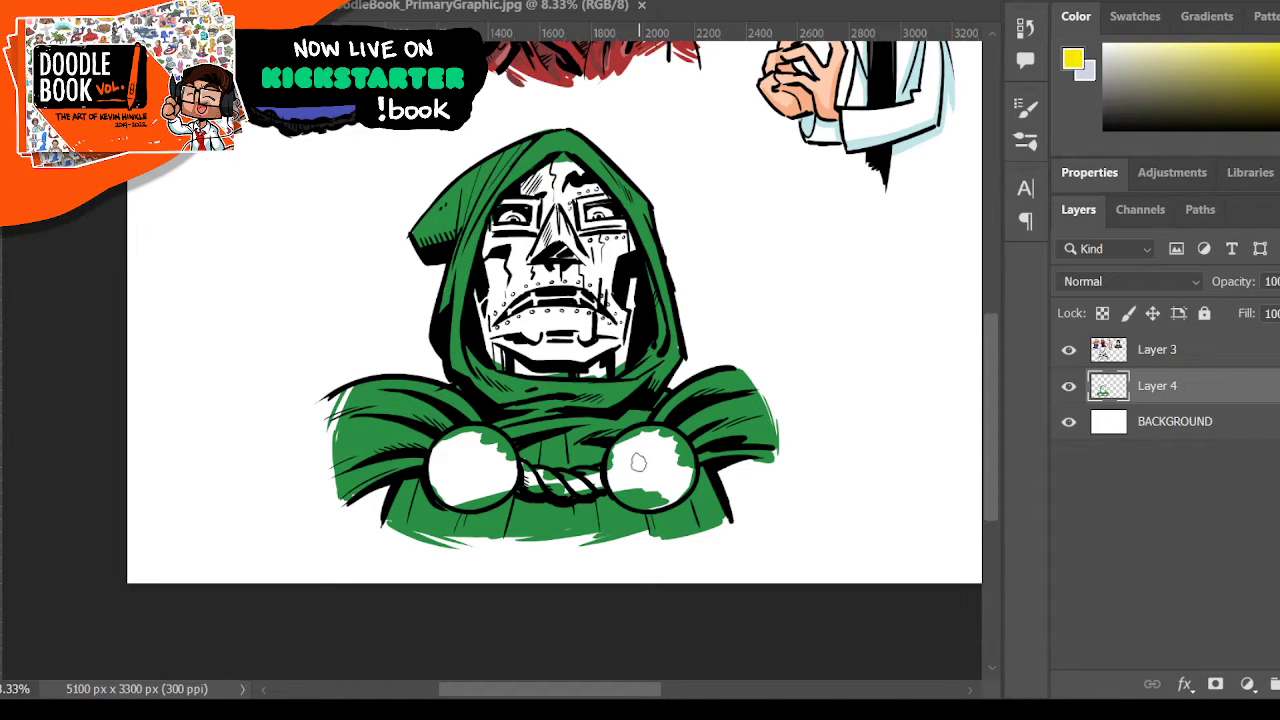
mouse_move(638, 462)
left_mouse_down()
mouse_move(658, 490)
mouse_move(668, 470)
mouse_move(650, 466)
mouse_move(644, 481)
mouse_move(640, 441)
mouse_move(614, 478)
mouse_move(614, 454)
mouse_move(639, 435)
mouse_move(655, 433)
mouse_move(614, 471)
mouse_move(634, 498)
mouse_move(680, 490)
mouse_move(676, 440)
left_mouse_up()
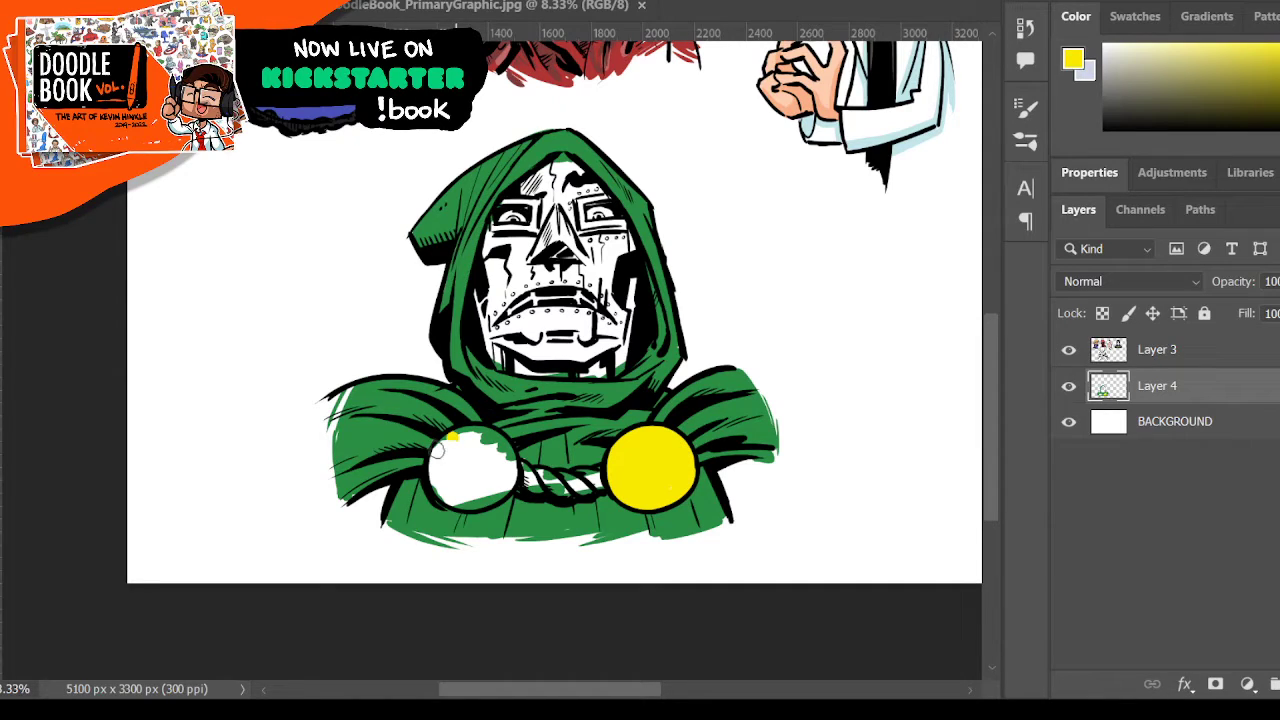
mouse_move(452, 455)
left_mouse_down()
mouse_move(479, 435)
mouse_move(462, 434)
mouse_move(497, 442)
mouse_move(508, 460)
mouse_move(495, 494)
mouse_move(506, 450)
mouse_move(512, 464)
mouse_move(471, 448)
mouse_move(443, 492)
mouse_move(454, 497)
mouse_move(504, 488)
mouse_move(503, 445)
mouse_move(488, 436)
mouse_move(471, 458)
mouse_move(528, 472)
mouse_move(548, 494)
mouse_move(545, 474)
mouse_move(626, 483)
left_mouse_up()
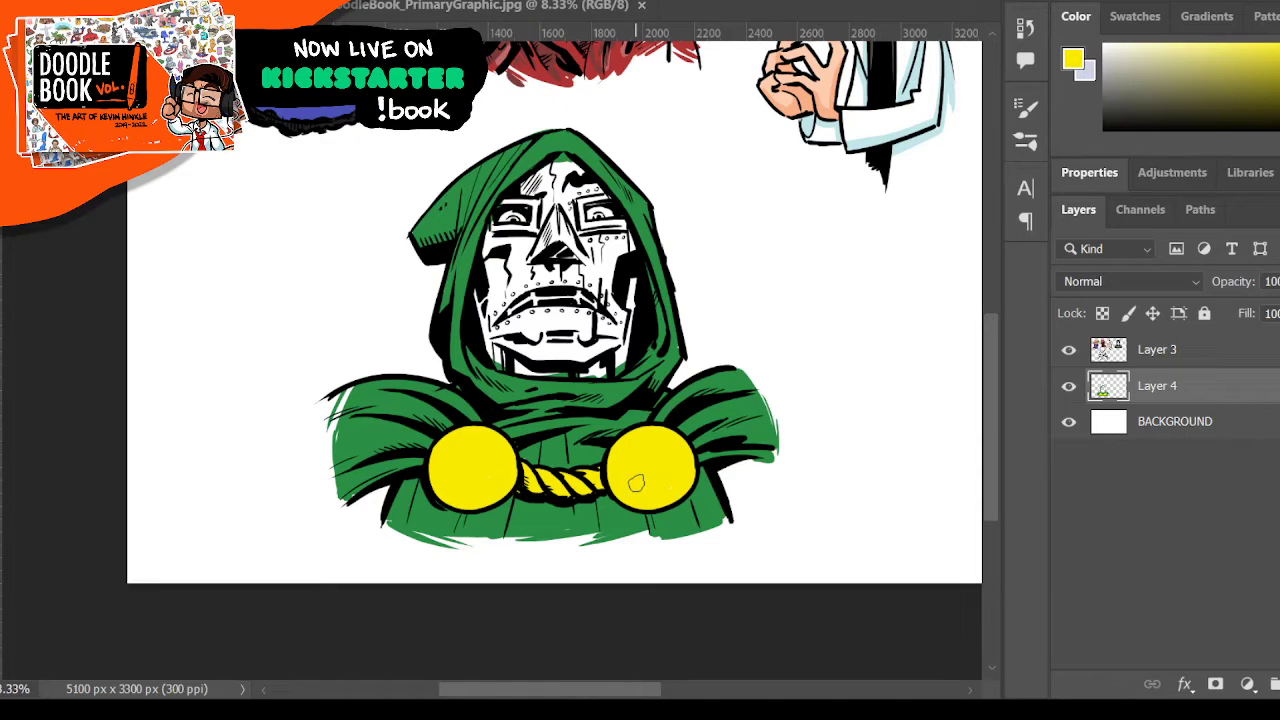
left_click(2, 360)
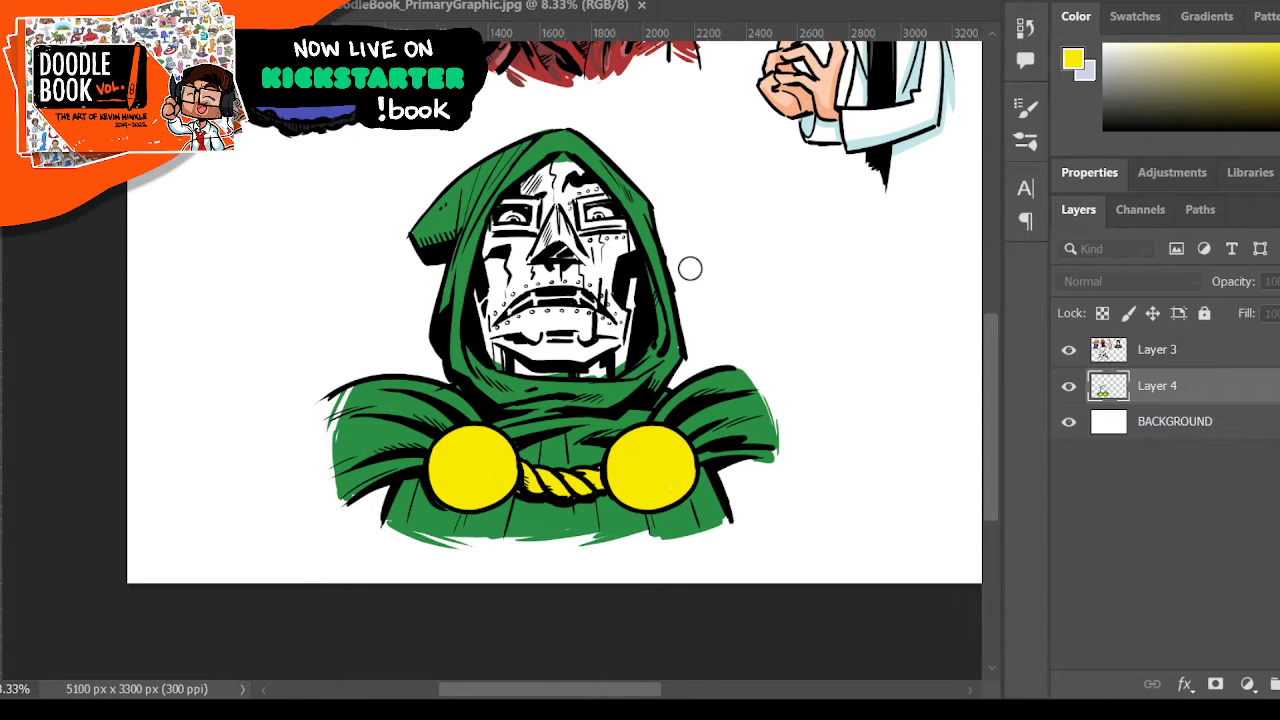
- Try a muted teal on the mask's right cheek using a smaller brush
key("[")
key("[")
key("[")
key("]")
left_click(1088, 160)
mouse_move(576, 252)
left_mouse_down()
mouse_move(600, 245)
mouse_move(612, 334)
left_mouse_up()
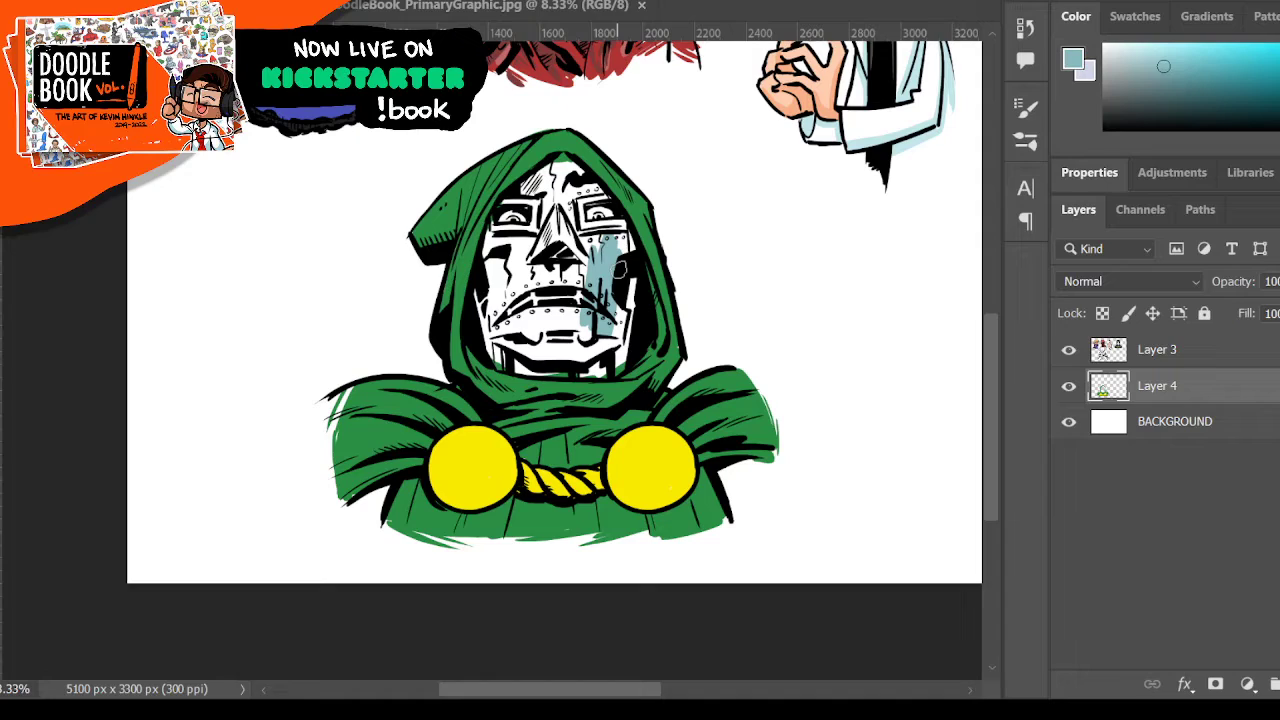
- Pick a greyer blue and paint the entire metal mask with it, from forehead to chin and neck
key("n")
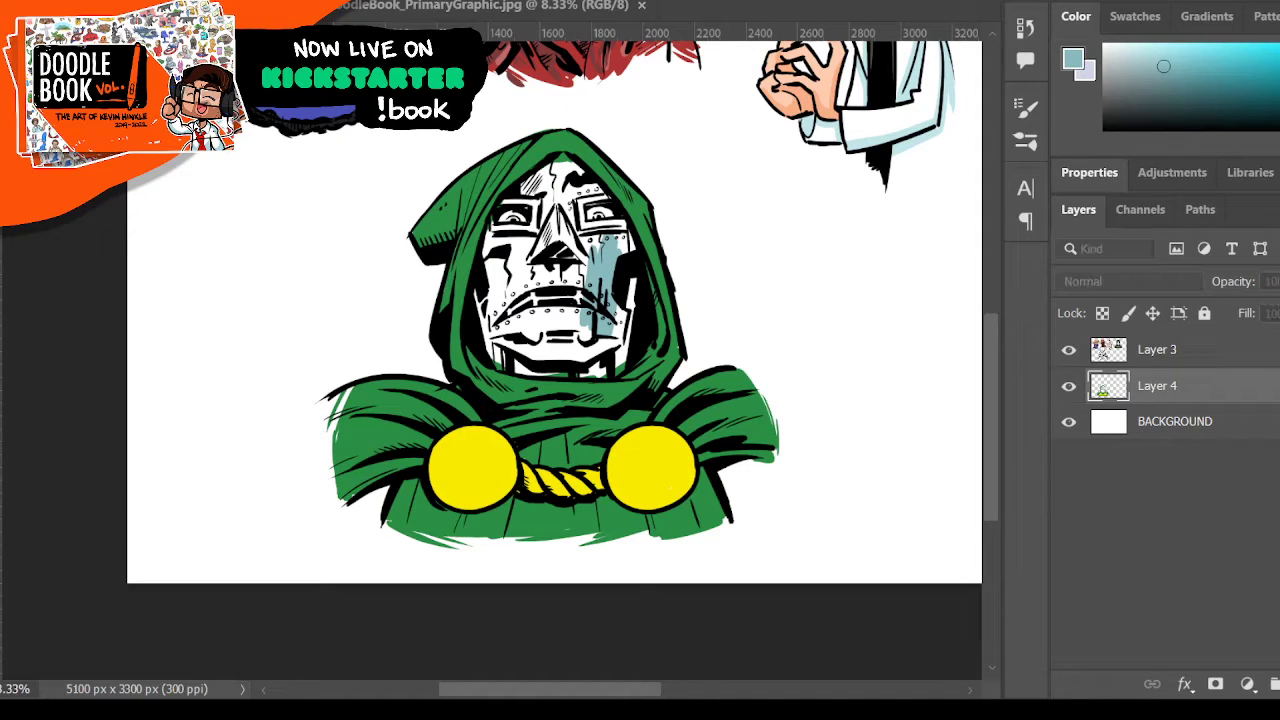
left_click(1106, 158)
mouse_move(582, 258)
left_mouse_down()
mouse_move(584, 338)
mouse_move(610, 264)
mouse_move(630, 280)
mouse_move(626, 344)
left_mouse_up()
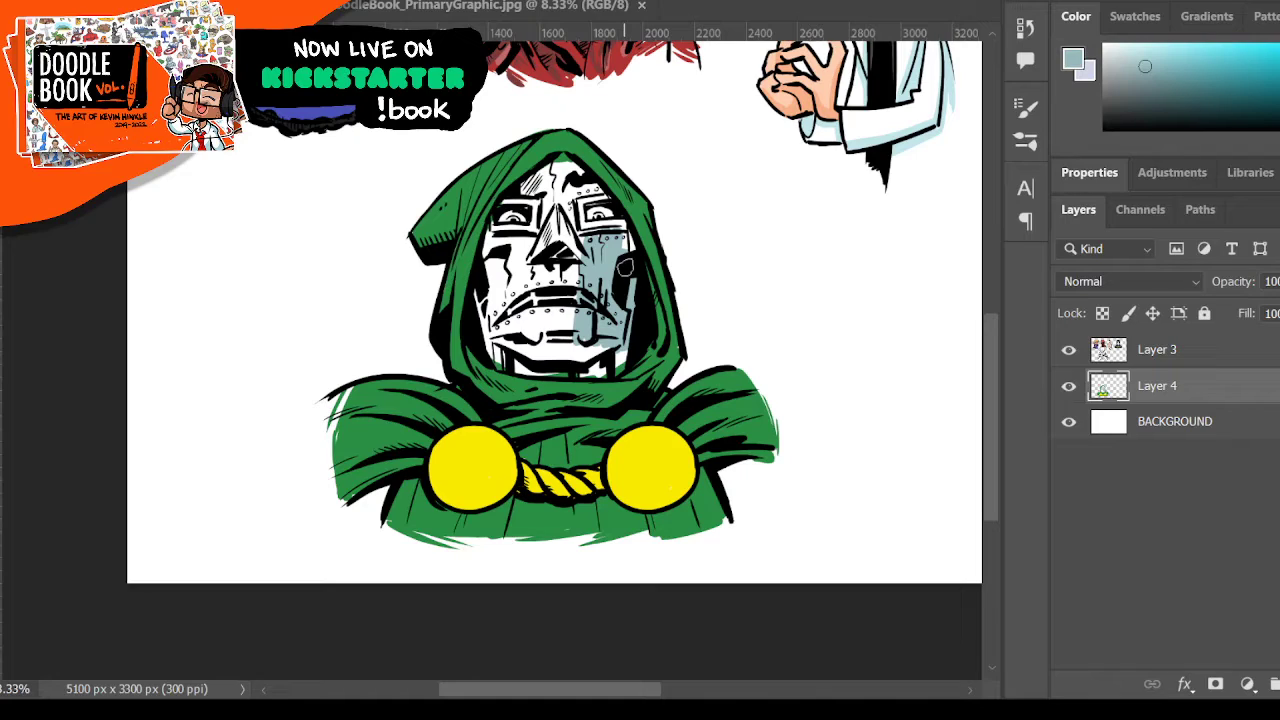
mouse_move(488, 280)
left_mouse_down()
mouse_move(500, 300)
mouse_move(550, 262)
mouse_move(582, 288)
mouse_move(590, 250)
left_mouse_up()
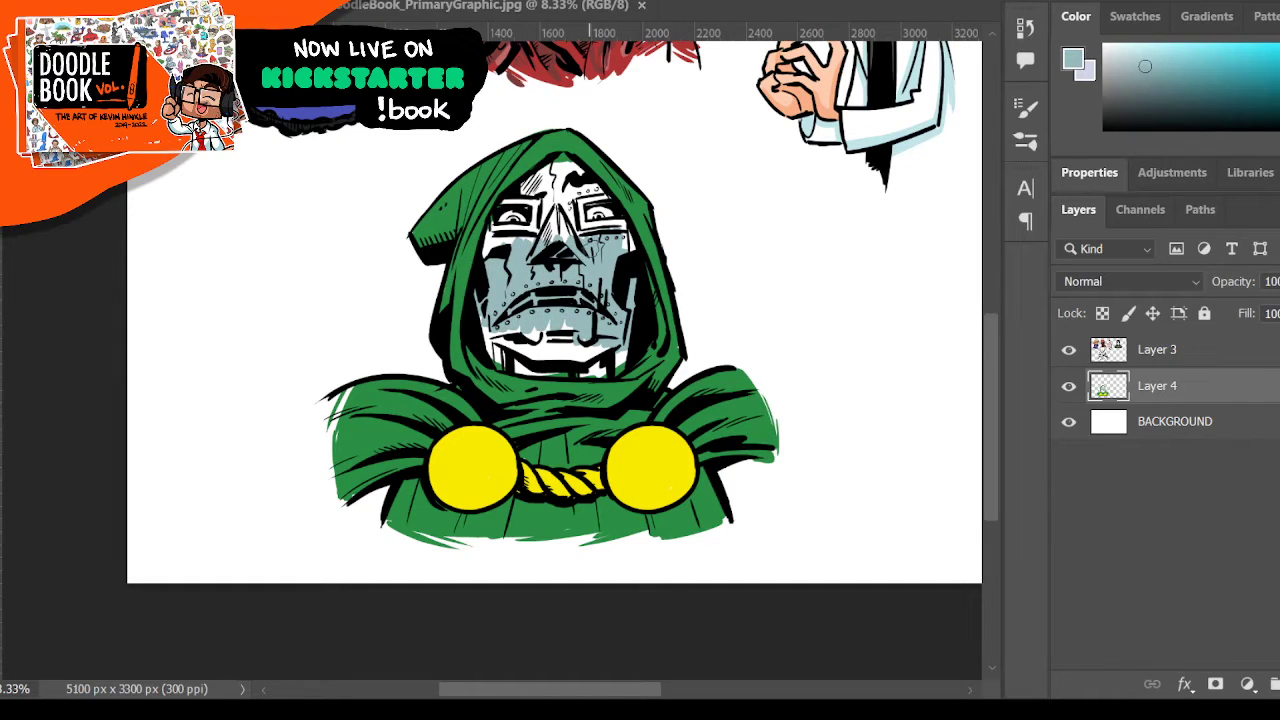
mouse_move(478, 328)
left_mouse_down()
mouse_move(550, 335)
mouse_move(500, 350)
mouse_move(505, 365)
mouse_move(600, 350)
mouse_move(530, 372)
mouse_move(617, 354)
mouse_move(598, 372)
mouse_move(620, 303)
mouse_move(510, 214)
mouse_move(490, 238)
mouse_move(530, 195)
mouse_move(565, 235)
mouse_move(588, 210)
mouse_move(630, 250)
mouse_move(605, 195)
mouse_move(548, 162)
mouse_move(588, 172)
left_mouse_up()
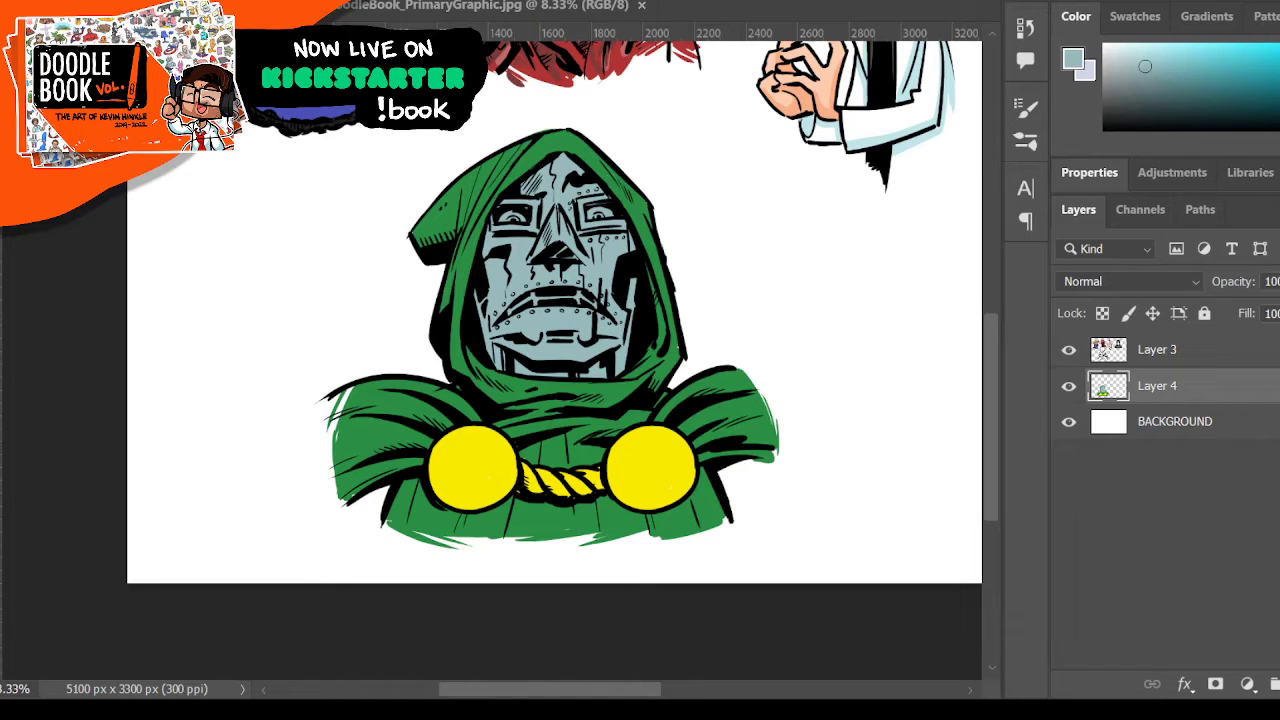
left_click(957, 171, "alt")
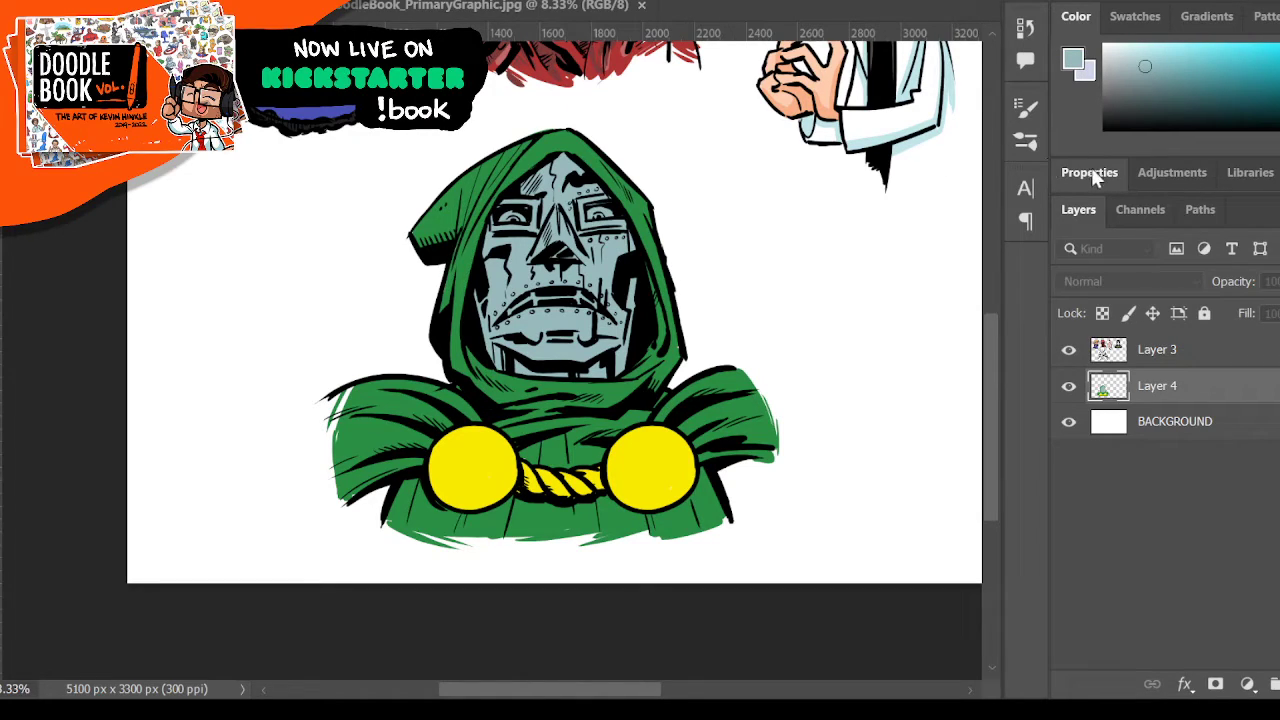
- Paint the metal mask's eyes white and fill both upper arms under the cape's shoulders with the mask's grey-blue
mouse_move(604, 210)
left_mouse_down()
mouse_move(590, 214)
mouse_move(608, 214)
left_mouse_up()
left_click_drag(512, 212, 530, 216)
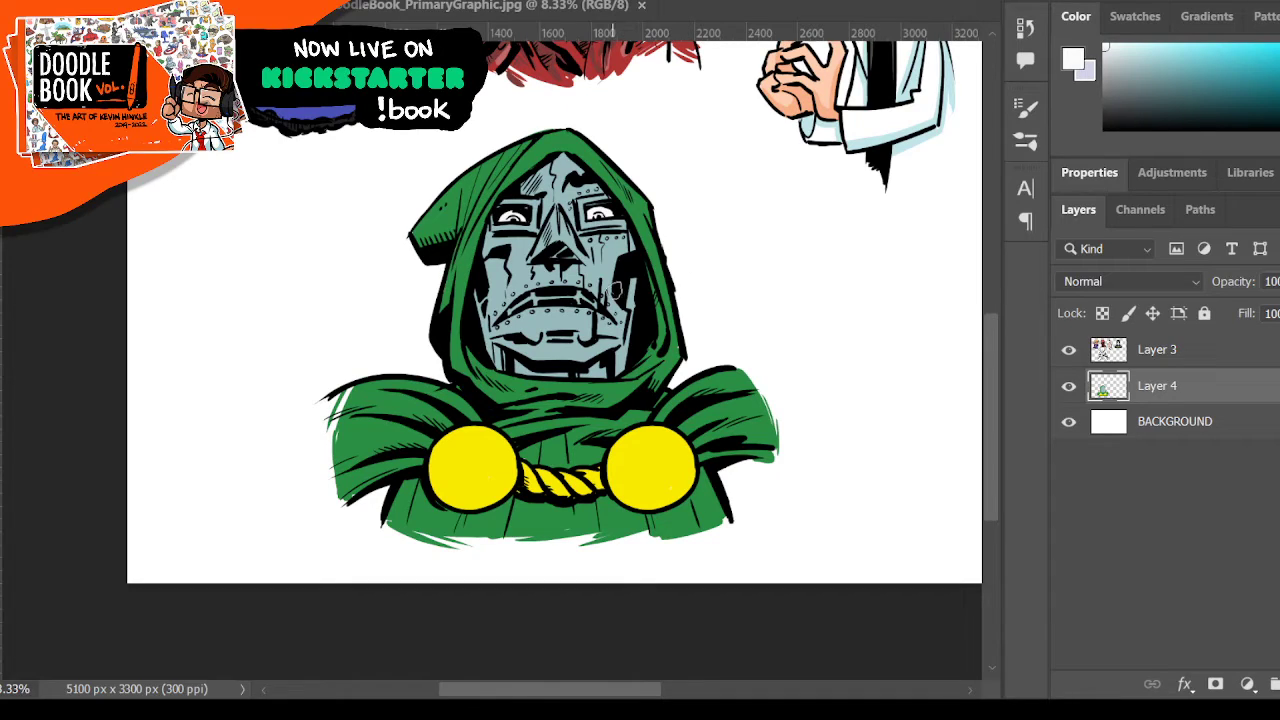
left_click(527, 250, "alt")
mouse_move(366, 503)
left_mouse_down()
mouse_move(380, 508)
mouse_move(353, 513)
mouse_move(370, 526)
left_mouse_up()
mouse_move(717, 476)
left_mouse_down()
mouse_move(741, 469)
mouse_move(735, 500)
mouse_move(760, 470)
mouse_move(735, 510)
mouse_move(771, 443)
left_mouse_up()
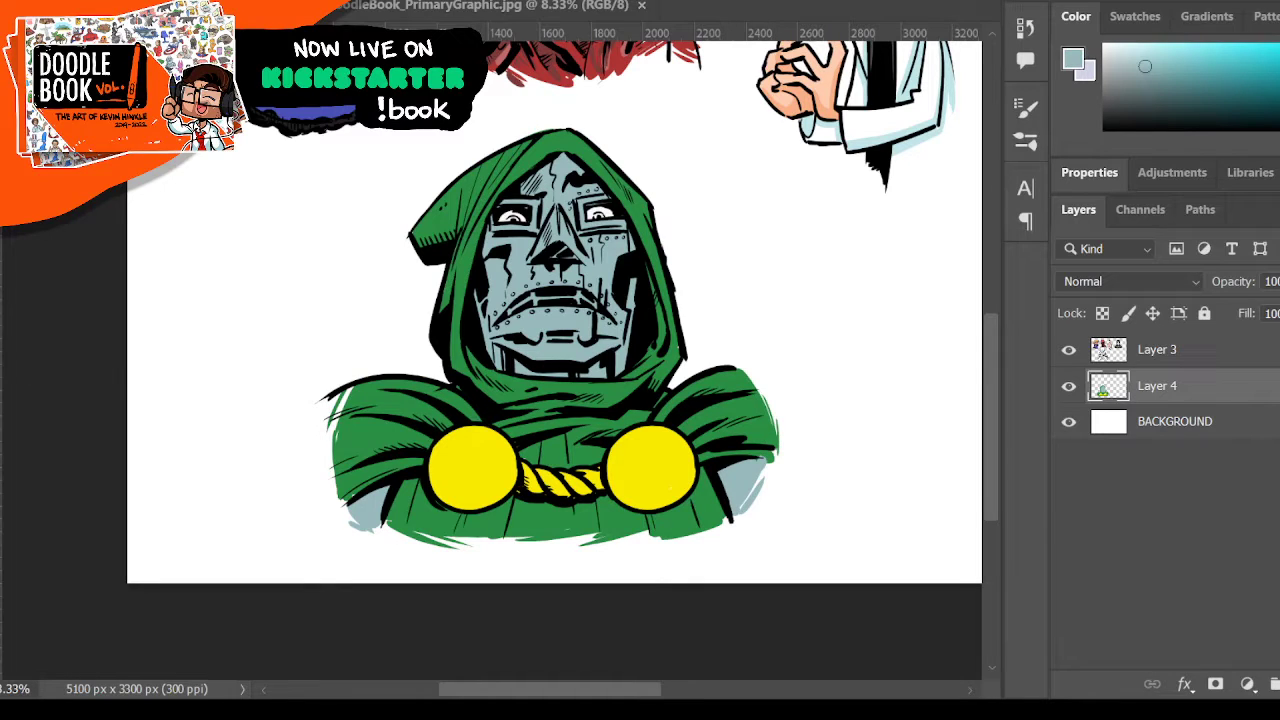
- Merge Layer 3 with the line art down into Layer 4
key("ctrl+minus")
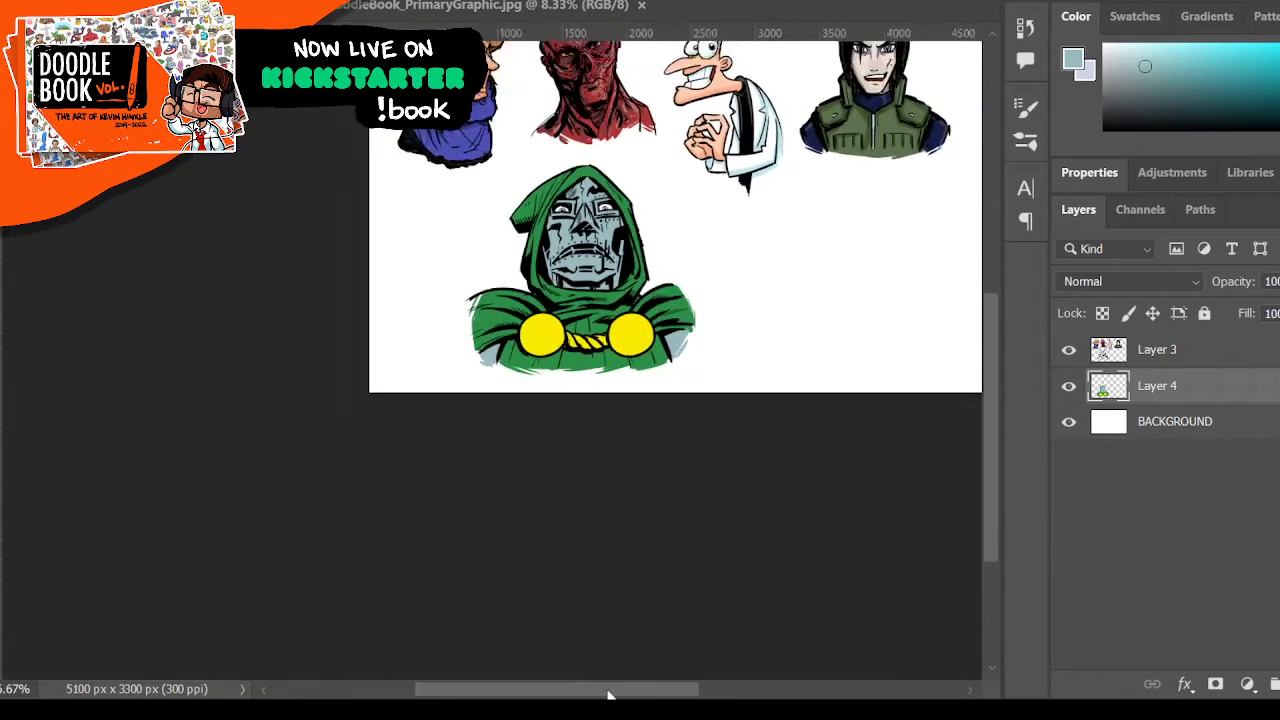
left_click_drag(614, 694, 668, 694)
scroll(571, 237, "up", 4)
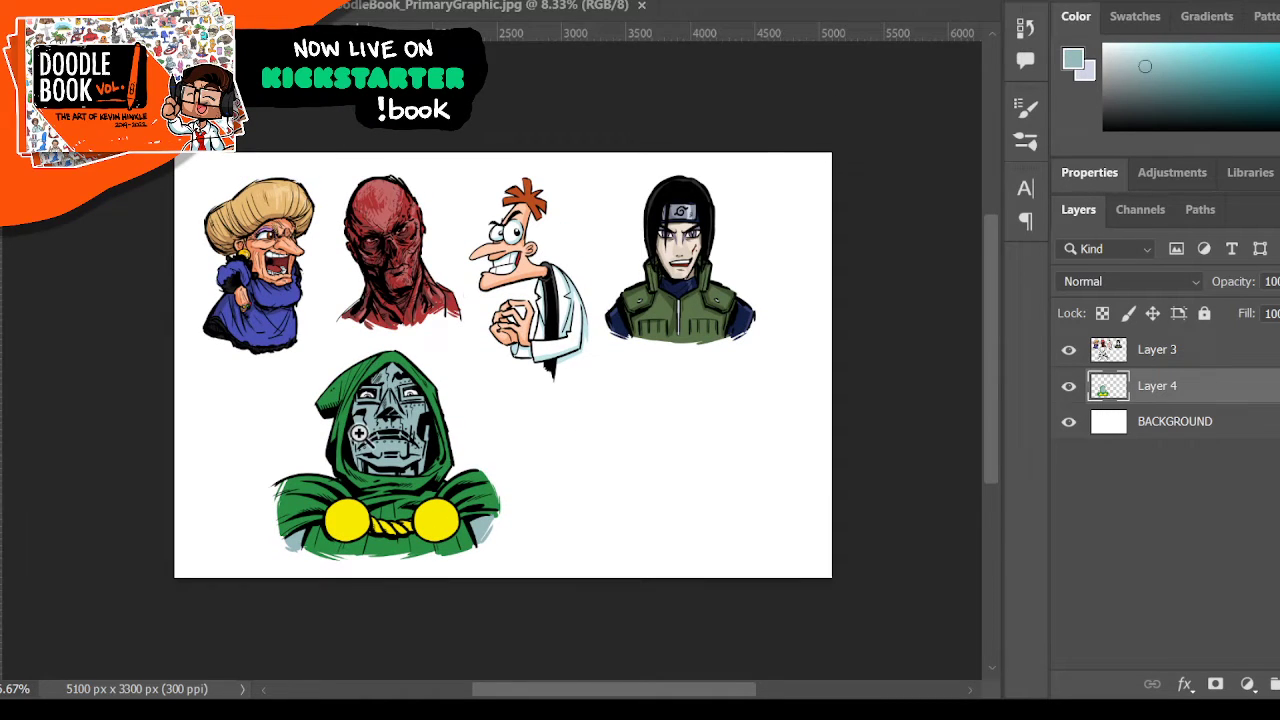
scroll(370, 432, "up", 2)
scroll(370, 432, "up", 1)
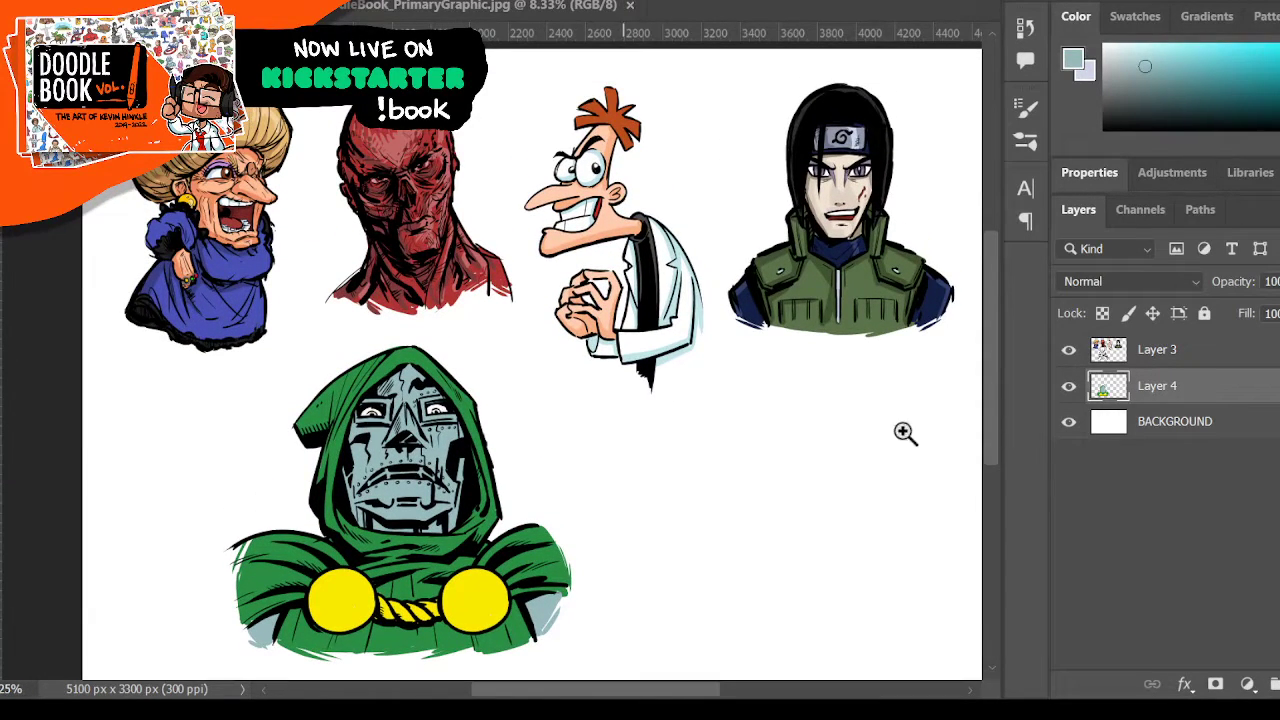
left_click(1200, 350)
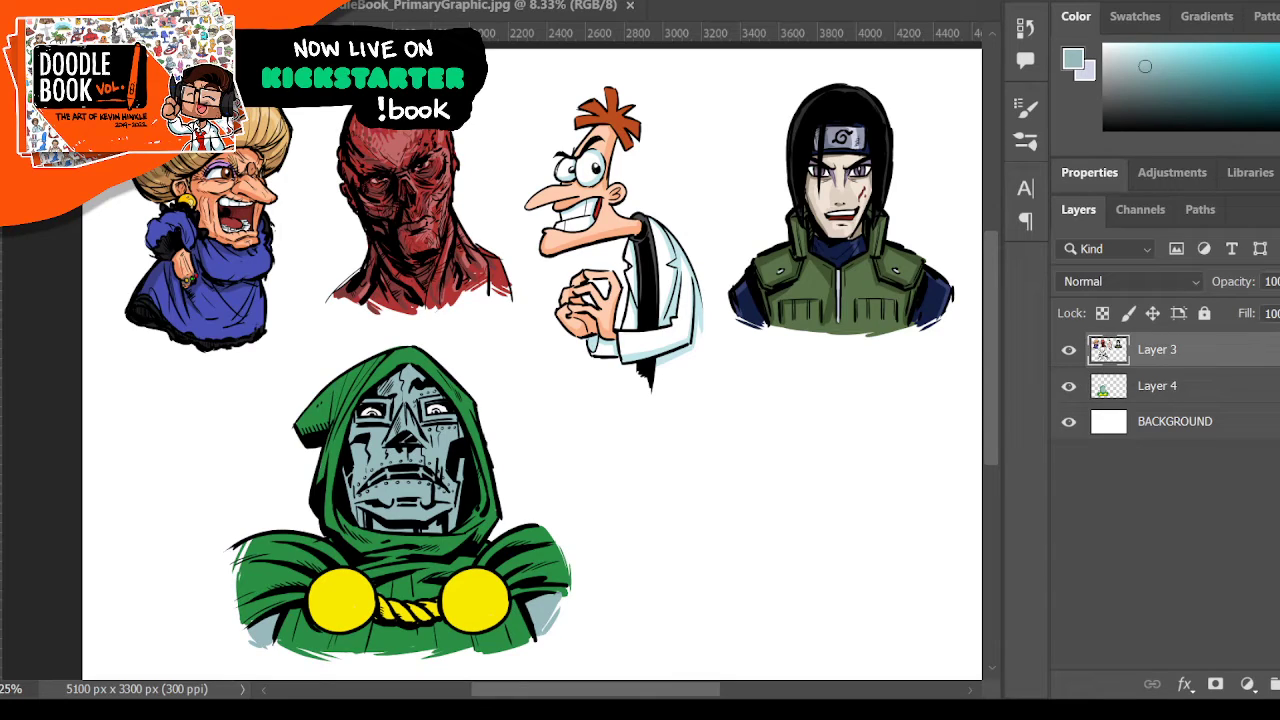
key("ctrl+e")
- Lasso the hooded villain, scale him down and place him under the woman in the blue dress
mouse_move(240, 503)
left_mouse_down()
mouse_move(204, 637)
mouse_move(324, 687)
mouse_move(504, 691)
mouse_move(627, 613)
mouse_move(502, 383)
mouse_move(419, 335)
mouse_move(283, 395)
mouse_move(240, 503)
left_mouse_up()
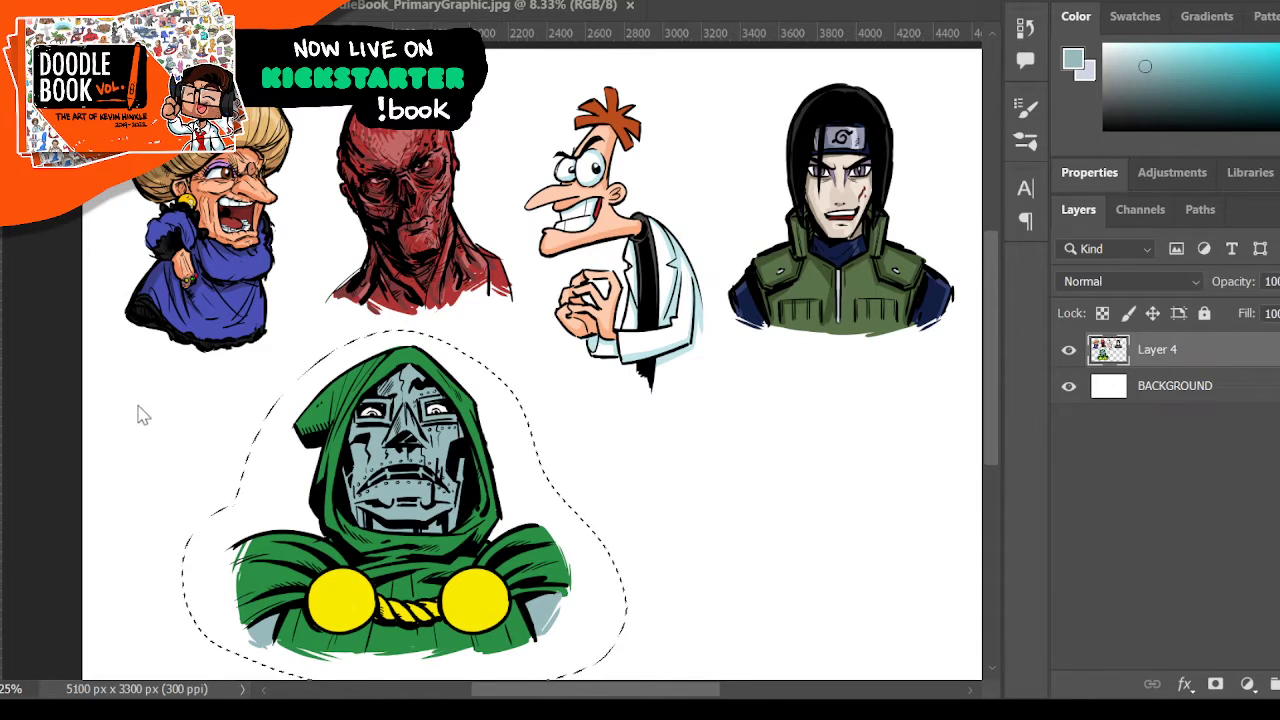
key("ctrl+t")
left_click_drag(622, 336, 481, 372)
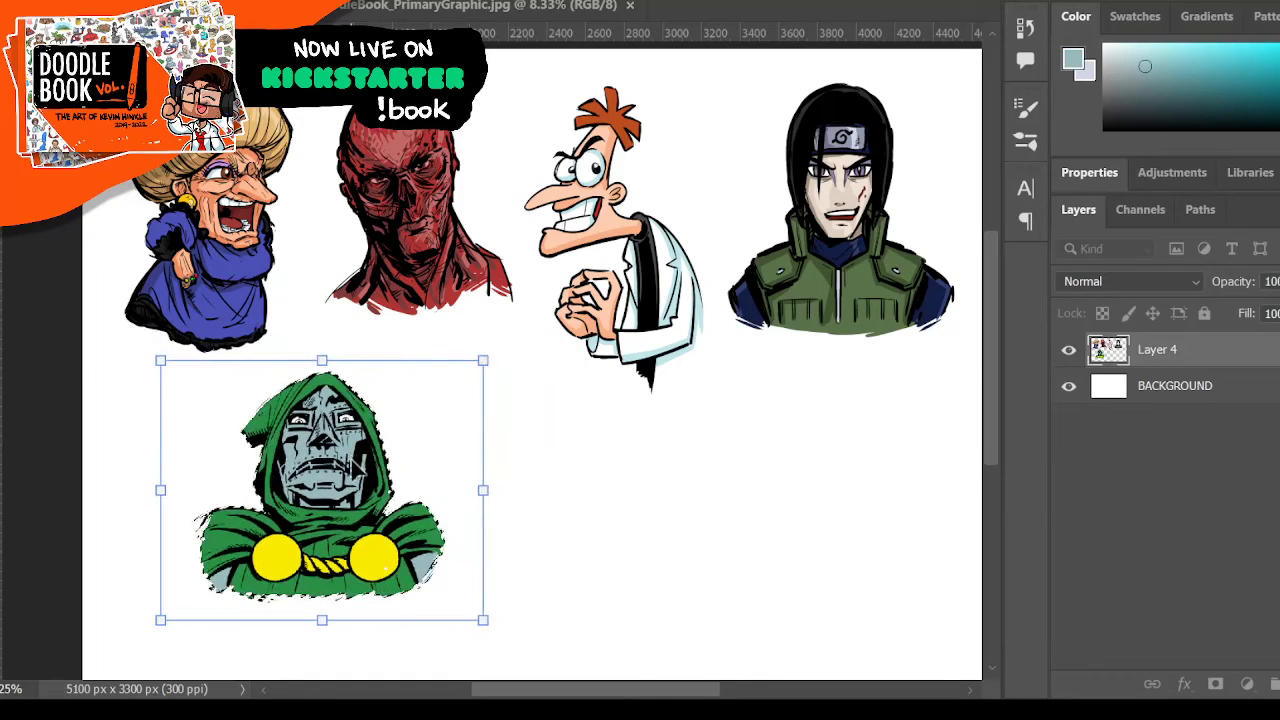
left_click_drag(350, 458, 268, 466)
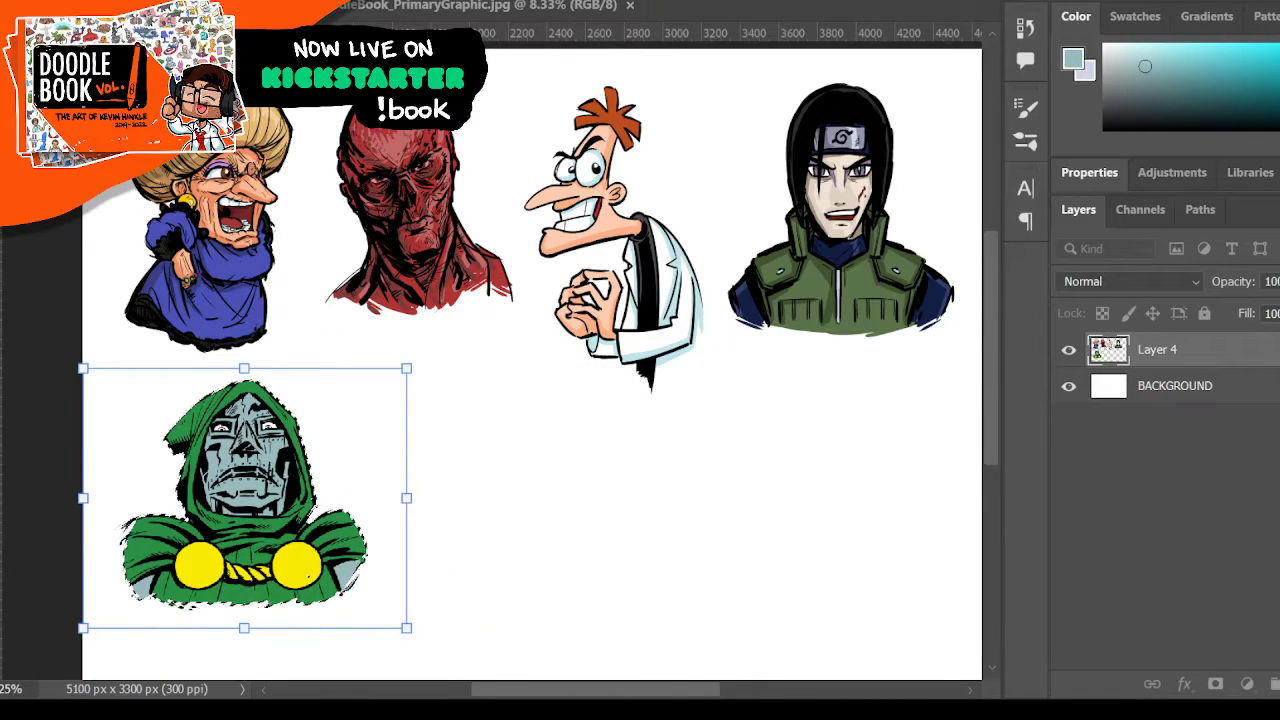
key("Return")
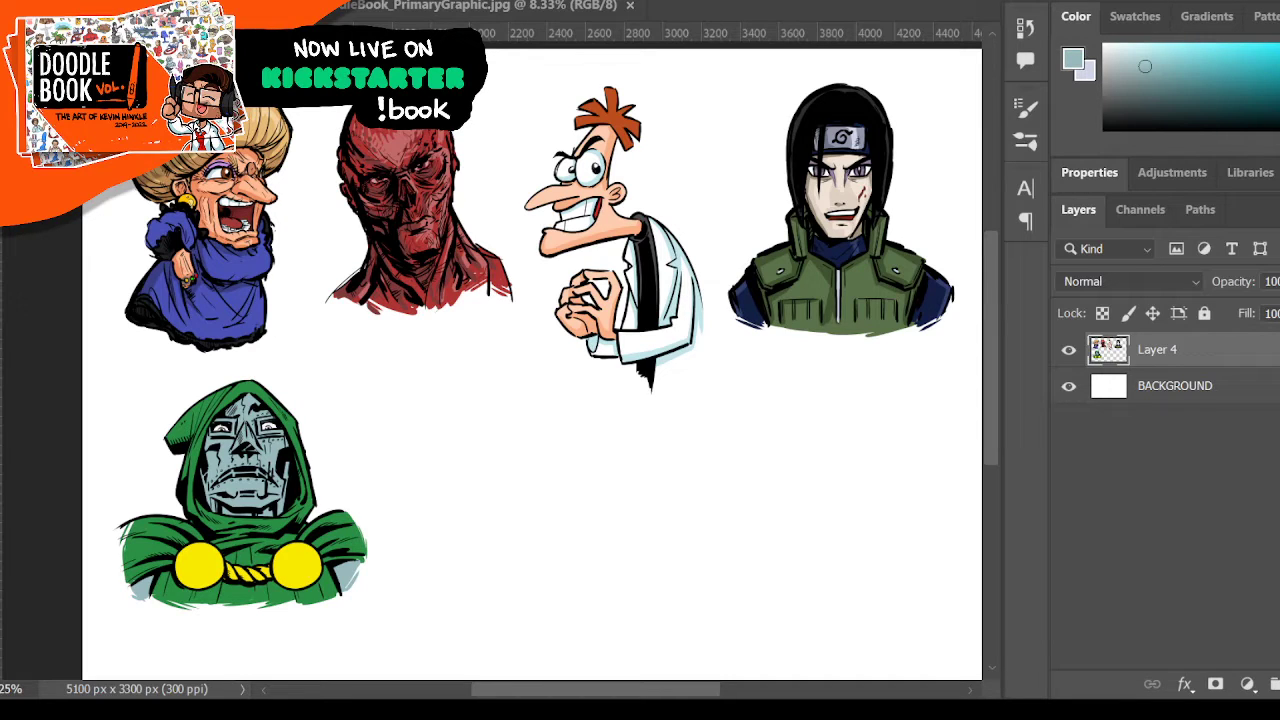
- Save the file and add a new layer above Layer 4, with black as the drawing color
left_click_drag(402, 427, 607, 443)
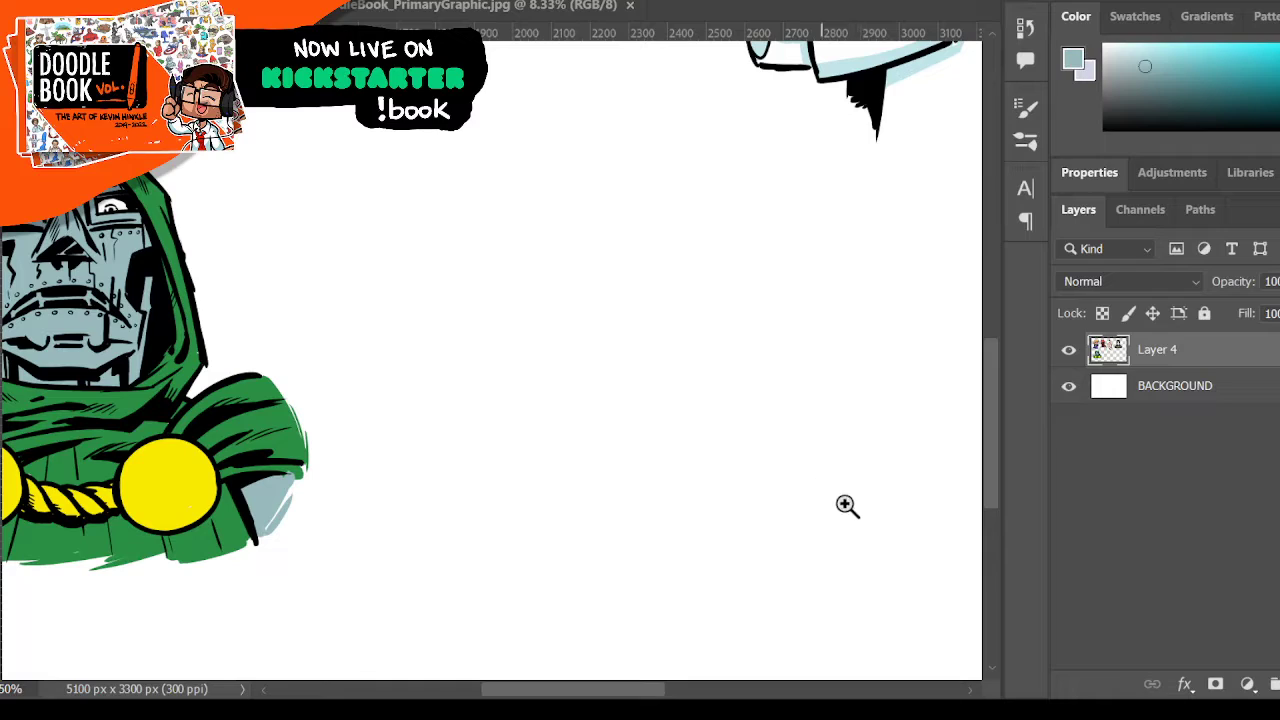
key("ctrl+s")
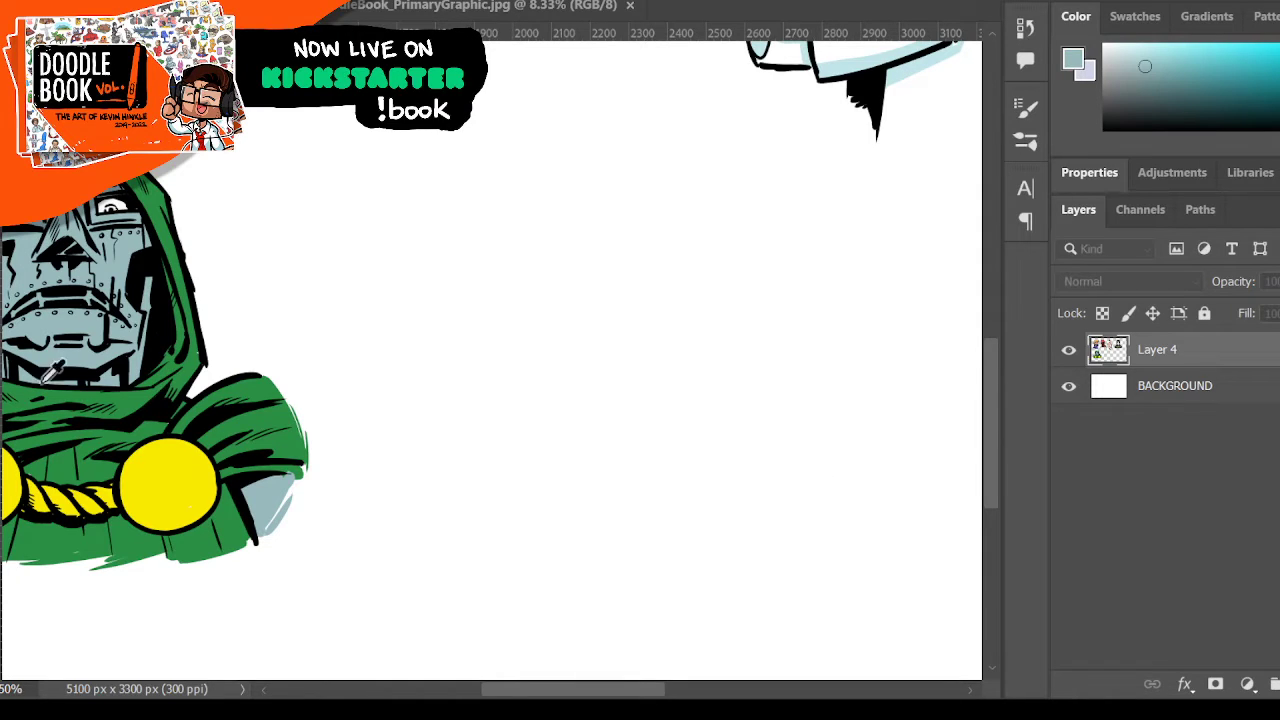
left_click(1189, 164)
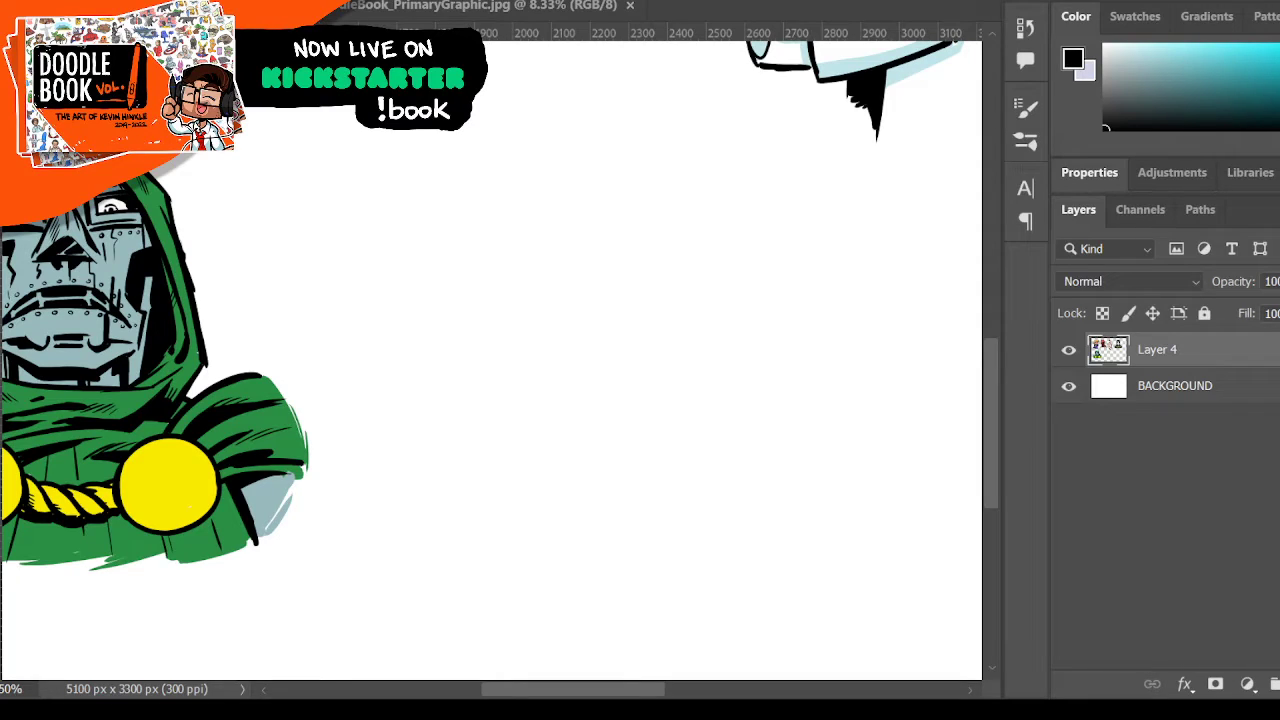
key("ctrl+shift+alt+n")
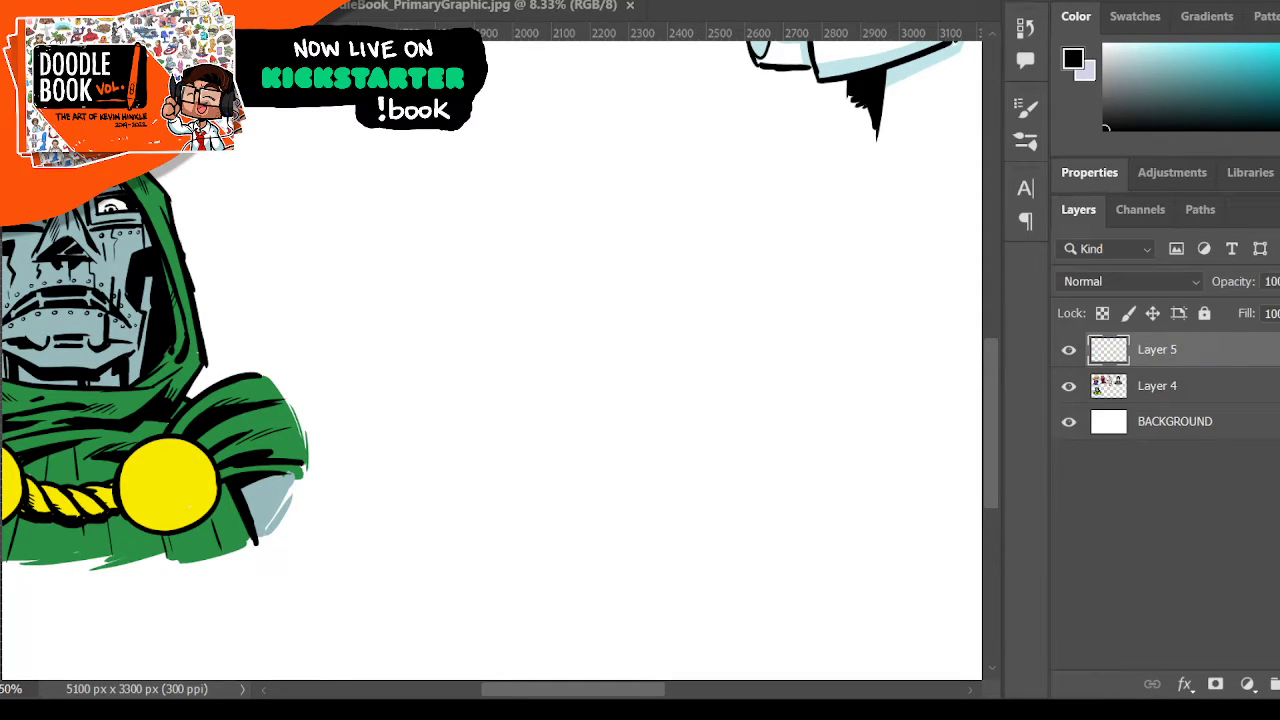
- With a smaller brush, ink the slanted lower-left edge of a helmet in the empty space beside the hooded villain
key("bracketleft")
key("bracketleft")
key("bracketleft")
left_click_drag(508, 388, 569, 428)
key("ctrl+z")
key("bracketleft")
key("bracketleft")
left_click_drag(501, 381, 593, 444)
key("ctrl+z")
left_click_drag(502, 383, 598, 442)
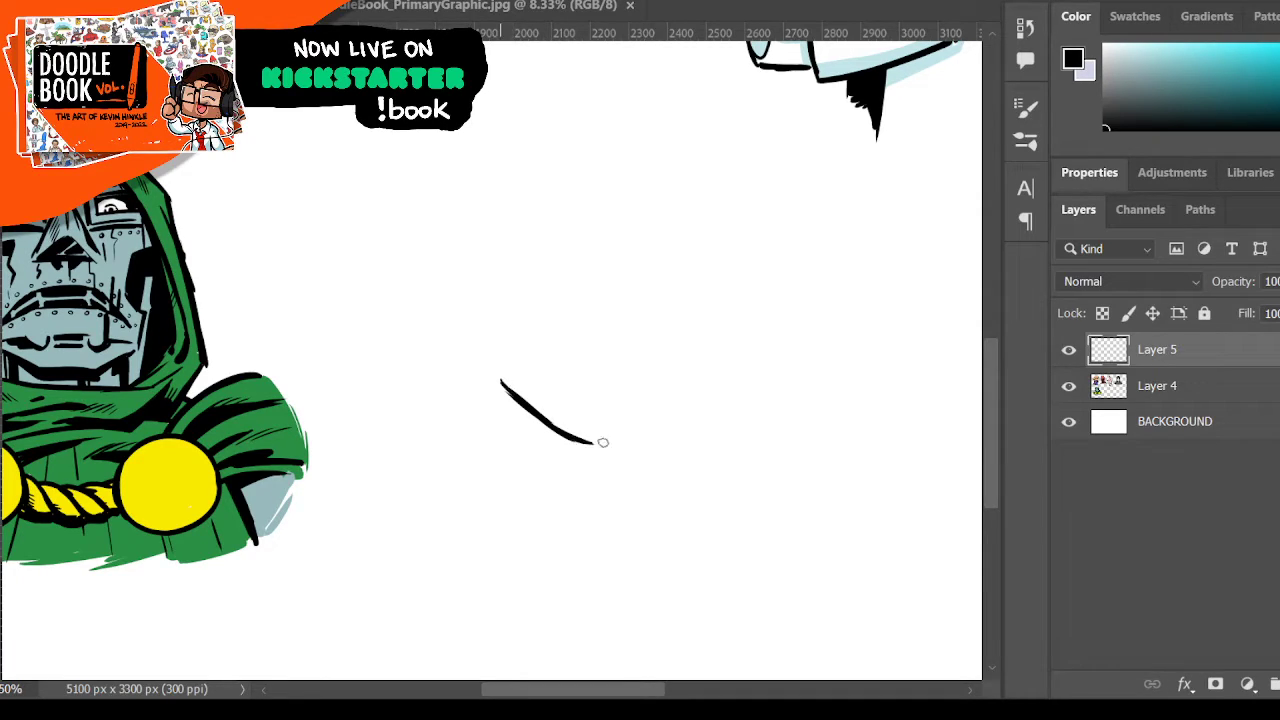
- Ink a short upright edge for the near cheek guard and arc the helmet's outline up over the rounded crown
mouse_move(503, 385)
left_mouse_down()
mouse_move(596, 436)
mouse_move(618, 385)
left_mouse_up()
mouse_move(499, 376)
left_mouse_down()
mouse_move(570, 240)
mouse_move(613, 219)
left_mouse_up()
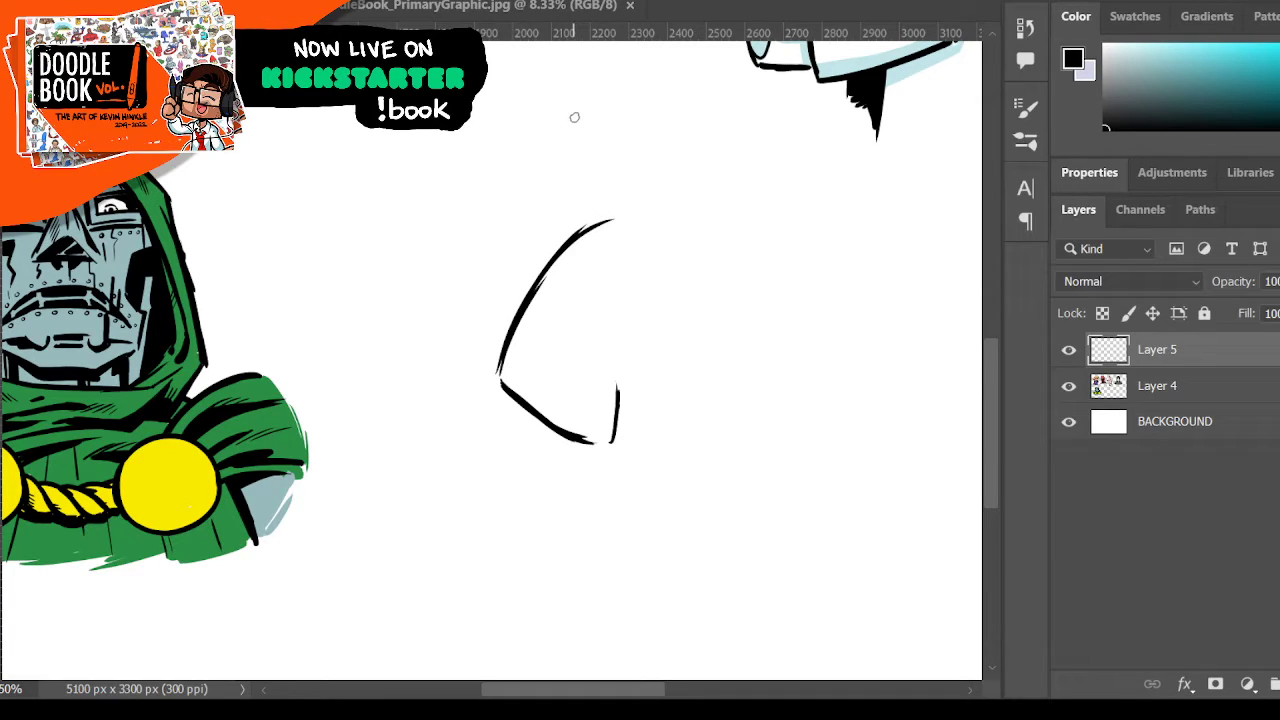
mouse_move(594, 225)
left_mouse_down()
mouse_move(625, 213)
mouse_move(577, 239)
mouse_move(671, 215)
mouse_move(595, 220)
mouse_move(696, 252)
mouse_move(684, 214)
mouse_move(706, 258)
left_mouse_up()
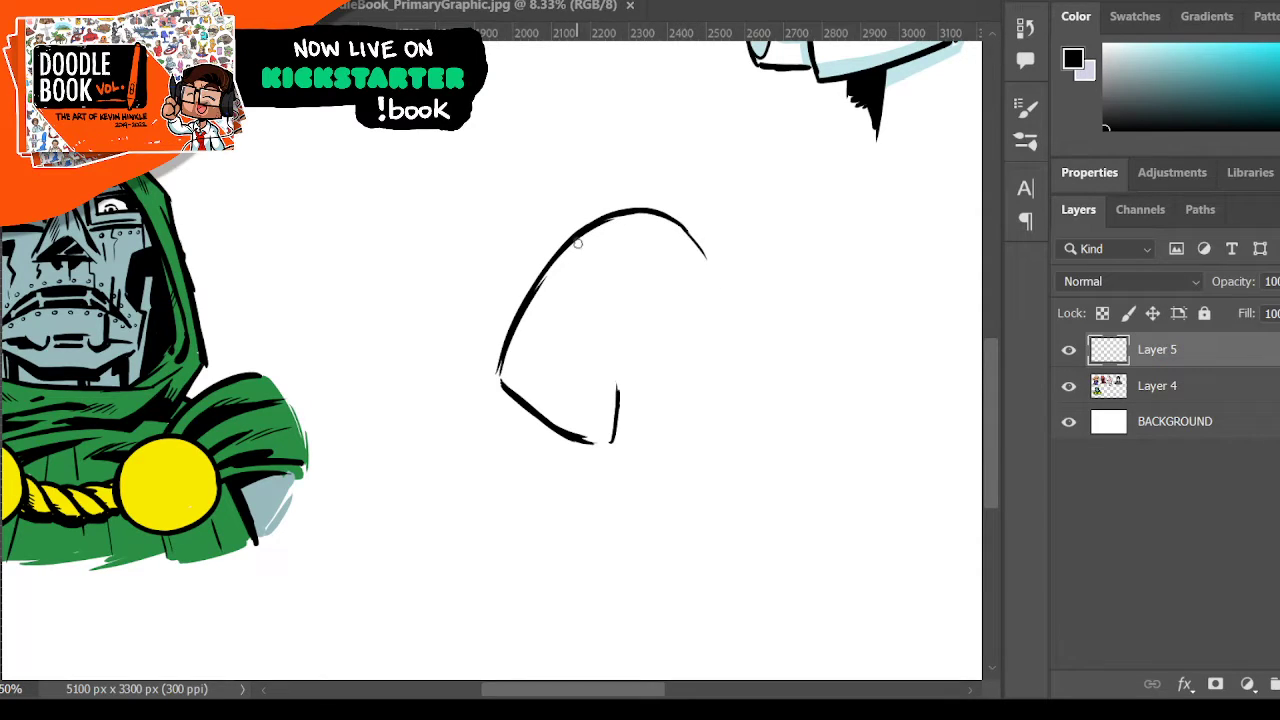
- Erase the helmet's left side, redraw it slightly further in down to the lower edge, and clean off the stray ink
left_click_drag(555, 260, 518, 366)
left_click_drag(536, 288, 512, 398)
key("e")
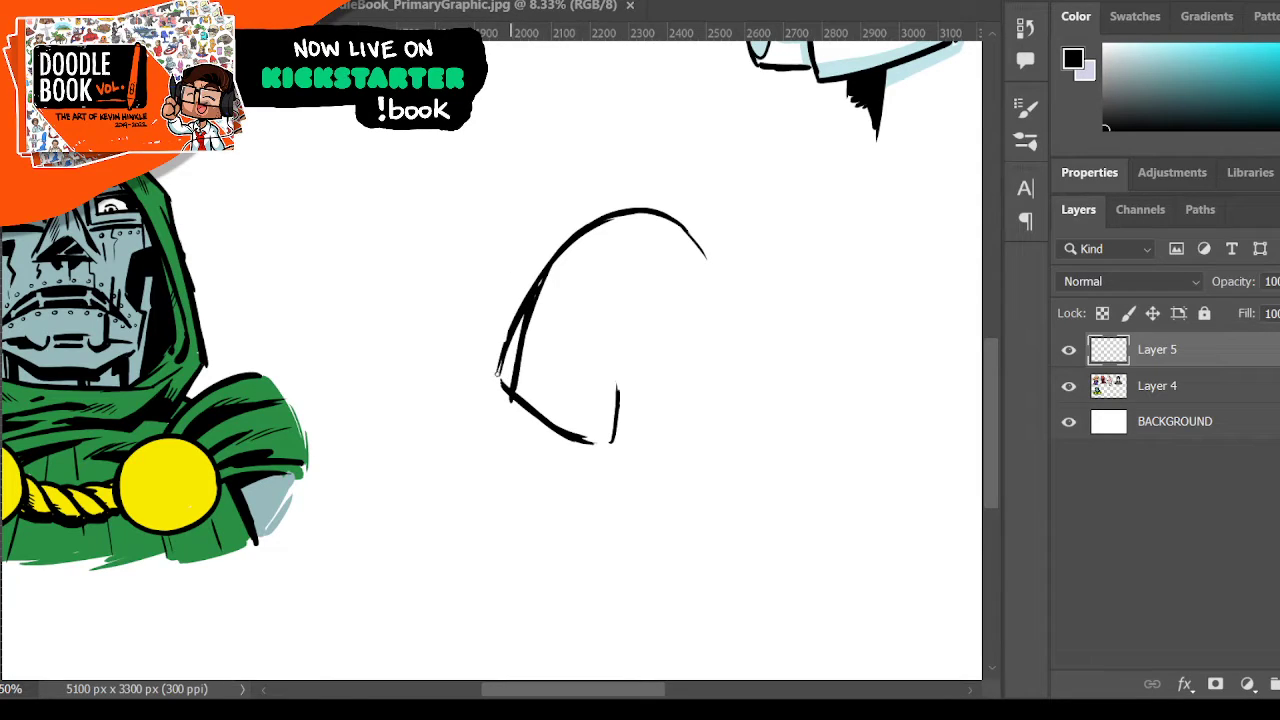
mouse_move(522, 304)
left_mouse_down()
mouse_move(499, 376)
mouse_move(530, 290)
mouse_move(516, 400)
left_mouse_up()
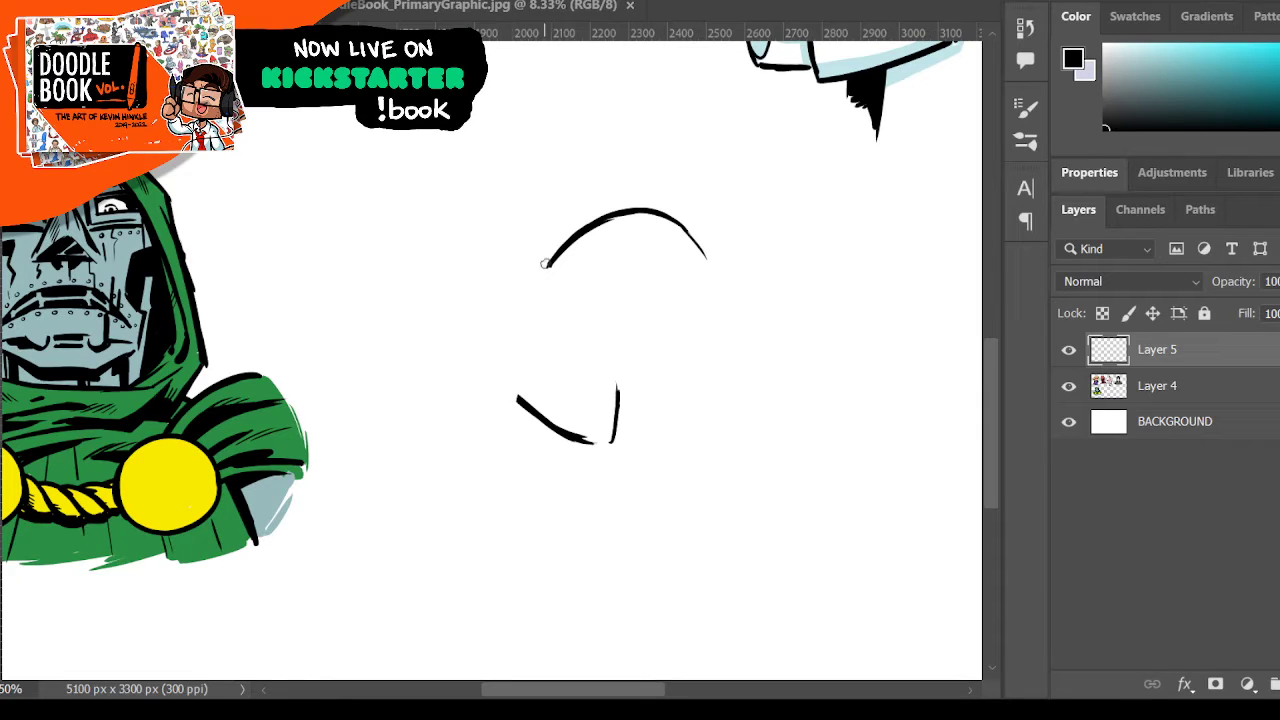
mouse_move(562, 241)
left_mouse_down()
mouse_move(530, 294)
mouse_move(511, 398)
left_mouse_up()
key("e")
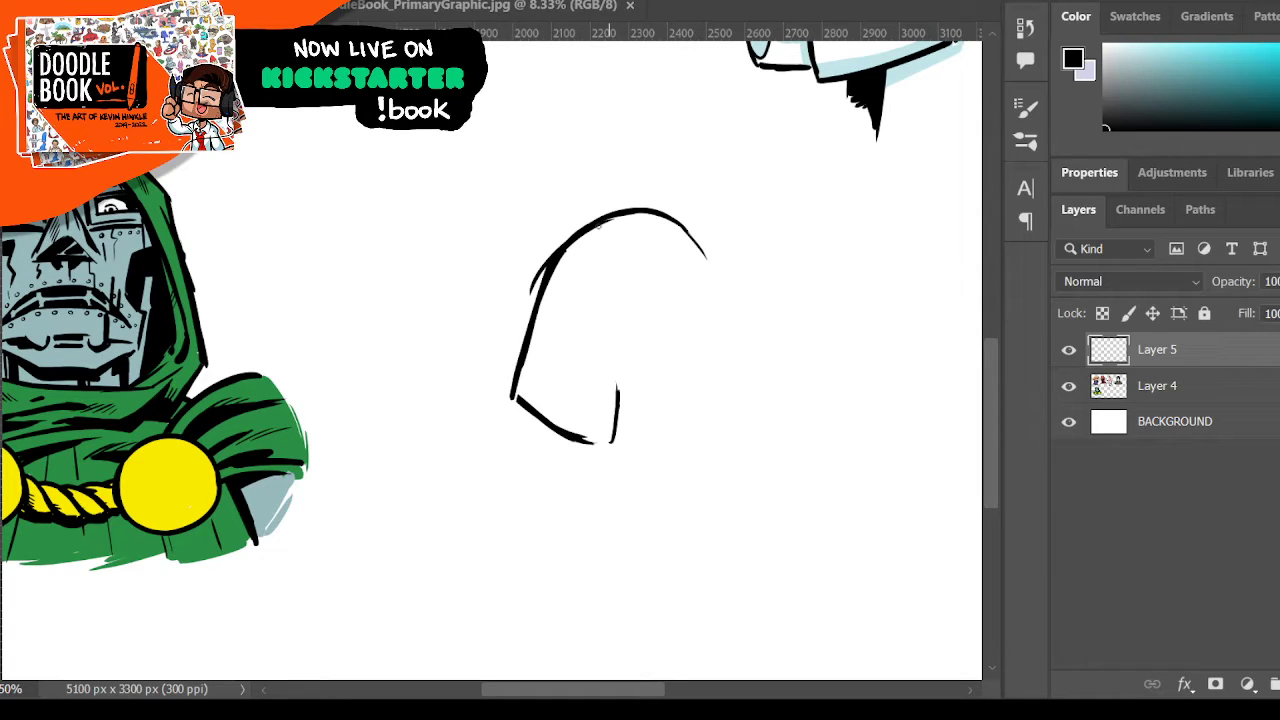
mouse_move(536, 274)
left_mouse_down()
mouse_move(565, 229)
mouse_move(535, 299)
left_mouse_up()
- Ink the face opening with the curved near cheek guard and V-shaped brow, and outline the far cheek guard
mouse_move(515, 398)
left_mouse_down()
mouse_move(585, 444)
mouse_move(606, 440)
mouse_move(610, 374)
left_mouse_up()
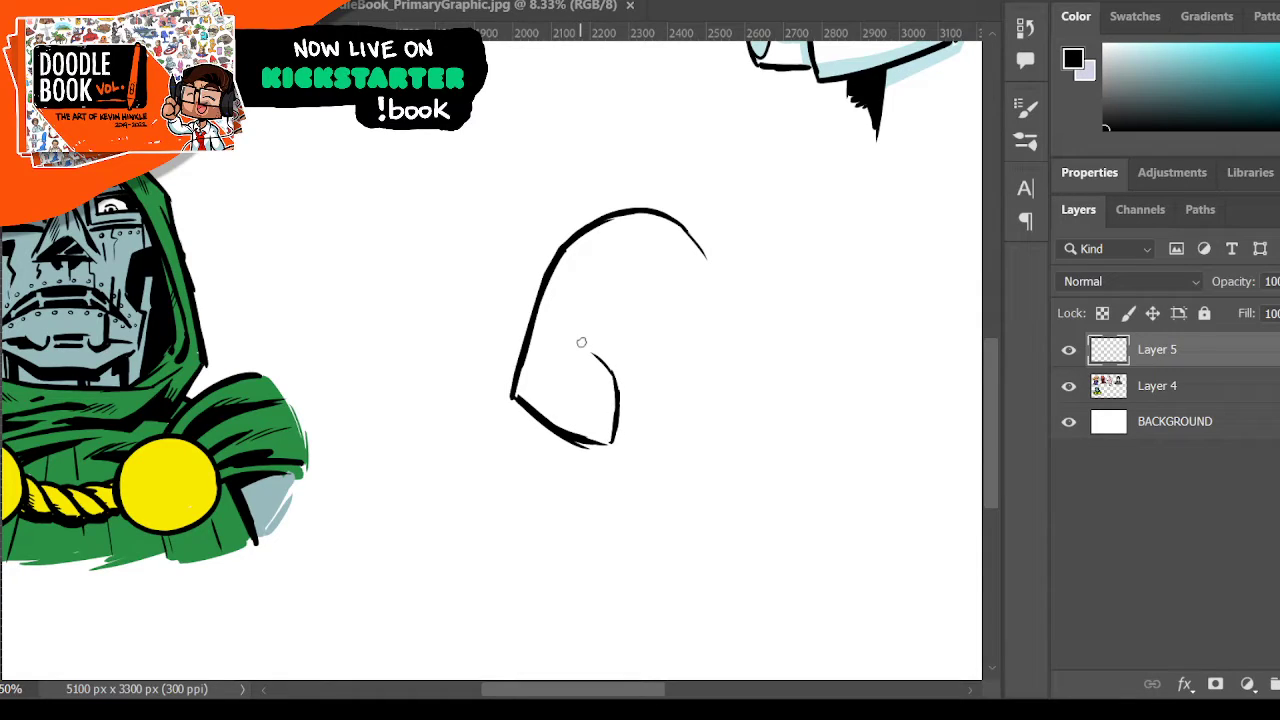
mouse_move(566, 284)
left_mouse_down()
mouse_move(551, 334)
mouse_move(613, 382)
left_mouse_up()
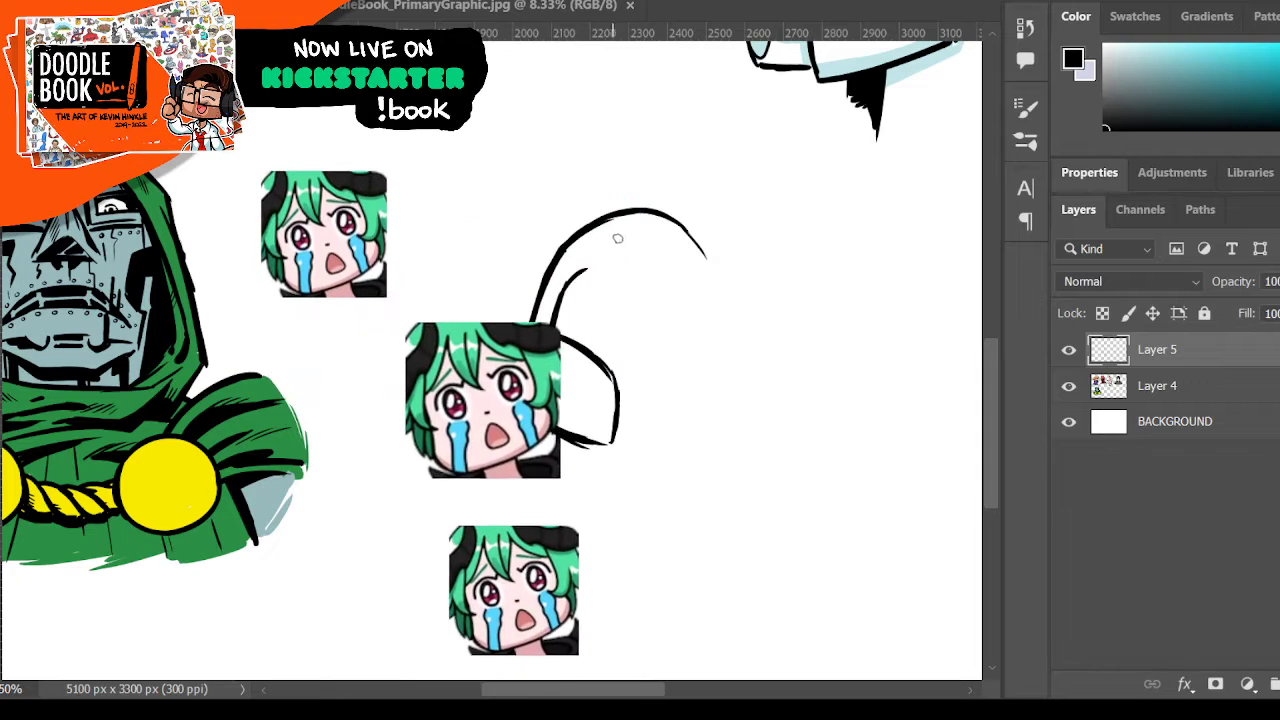
mouse_move(600, 272)
left_mouse_down()
mouse_move(671, 313)
mouse_move(708, 282)
left_mouse_up()
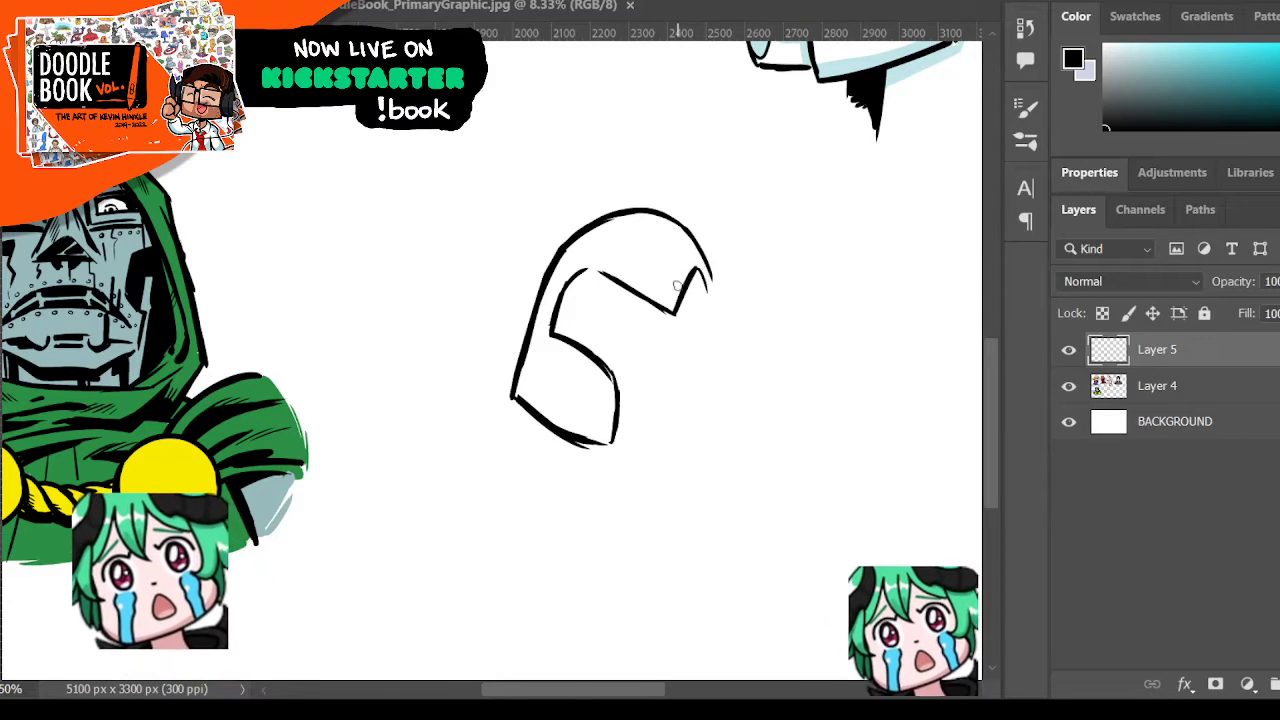
mouse_move(710, 285)
left_mouse_down()
mouse_move(711, 339)
mouse_move(736, 388)
left_mouse_up()
mouse_move(712, 340)
left_mouse_down()
mouse_move(742, 412)
mouse_move(708, 417)
mouse_move(740, 423)
mouse_move(741, 393)
left_mouse_up()
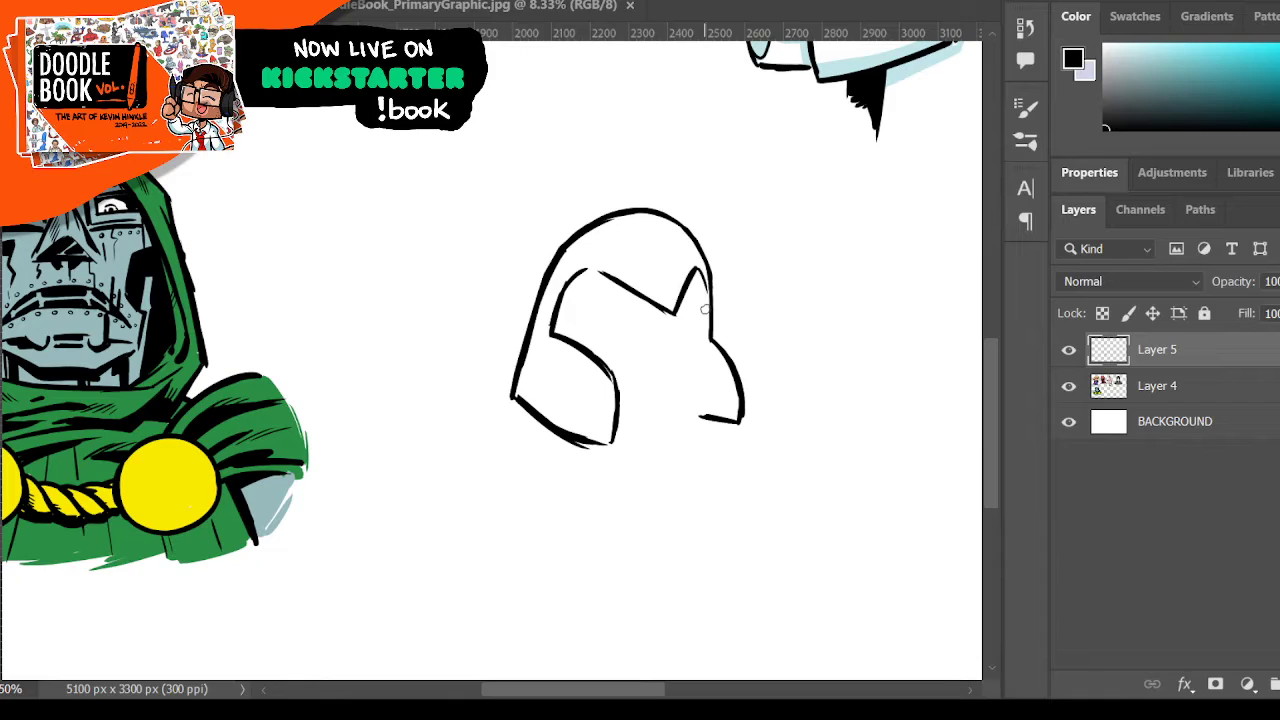
left_click_drag(833, 215, 765, 295)
left_click_drag(772, 237, 843, 268)
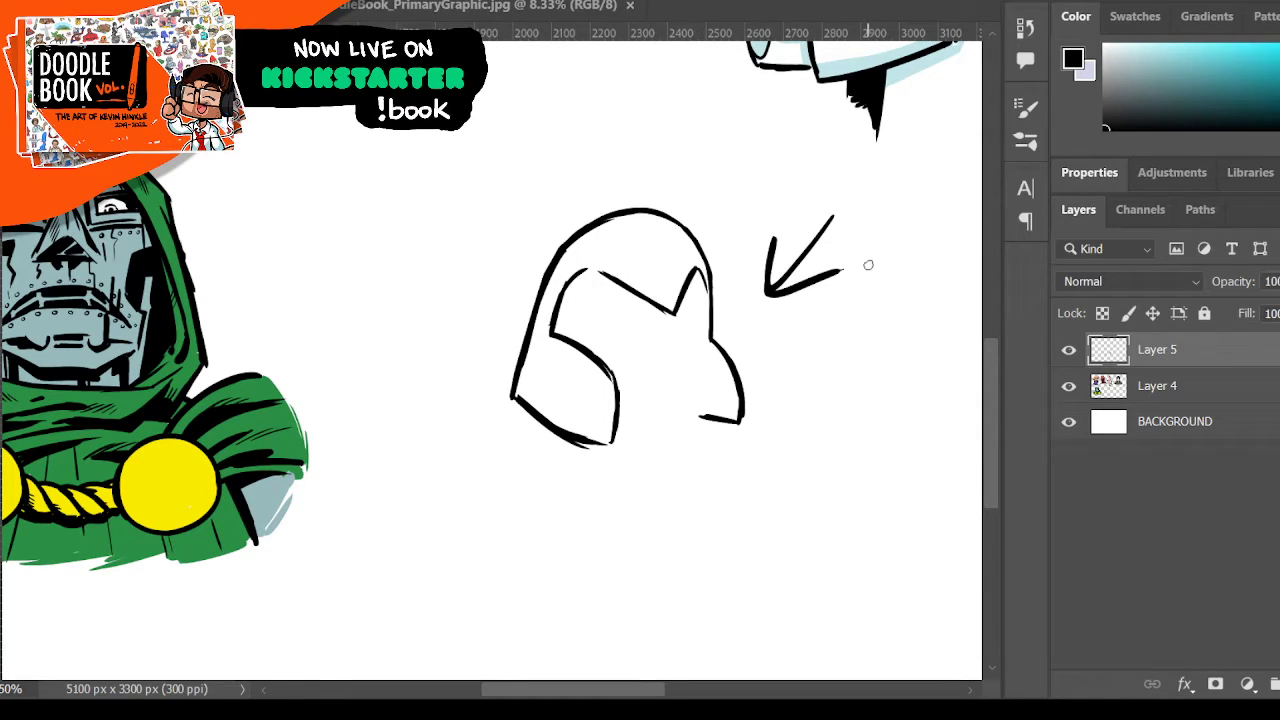
key("ctrl+z")
key("ctrl+z")
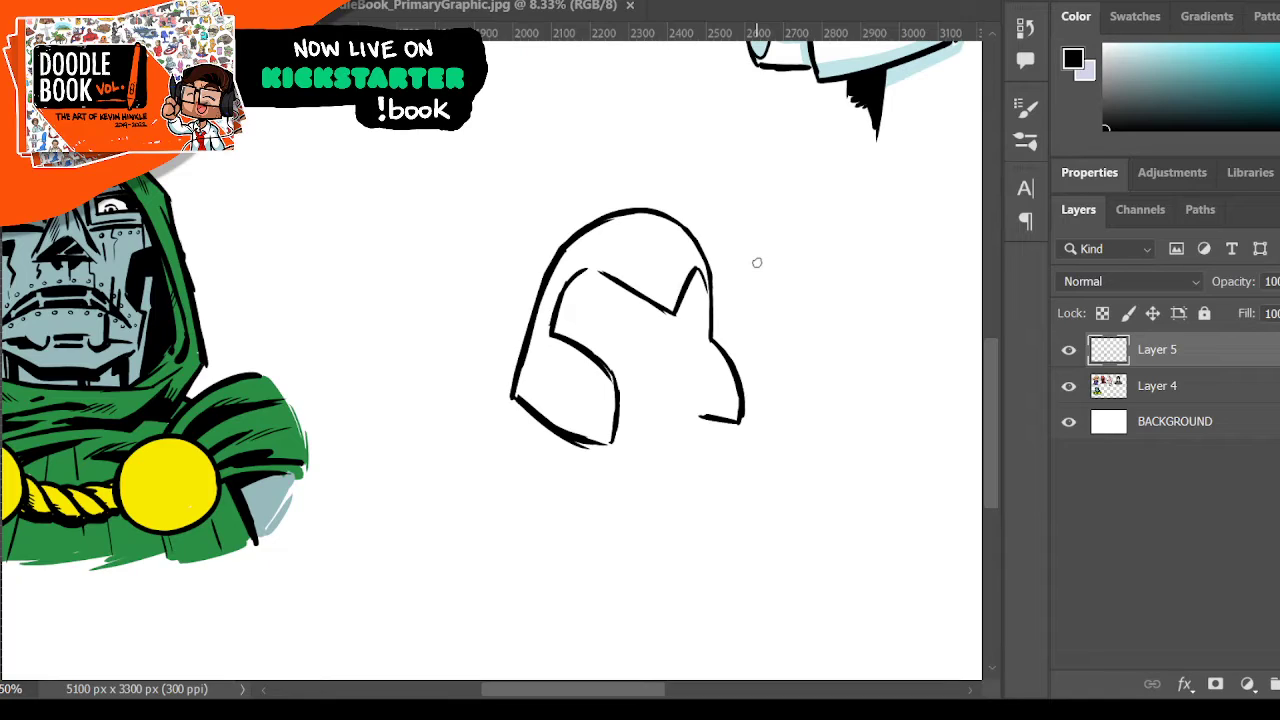
- Ink the far jaw line down into the neck, and draw the near neck edge curving out along the left shoulder
left_click_drag(704, 318, 663, 422)
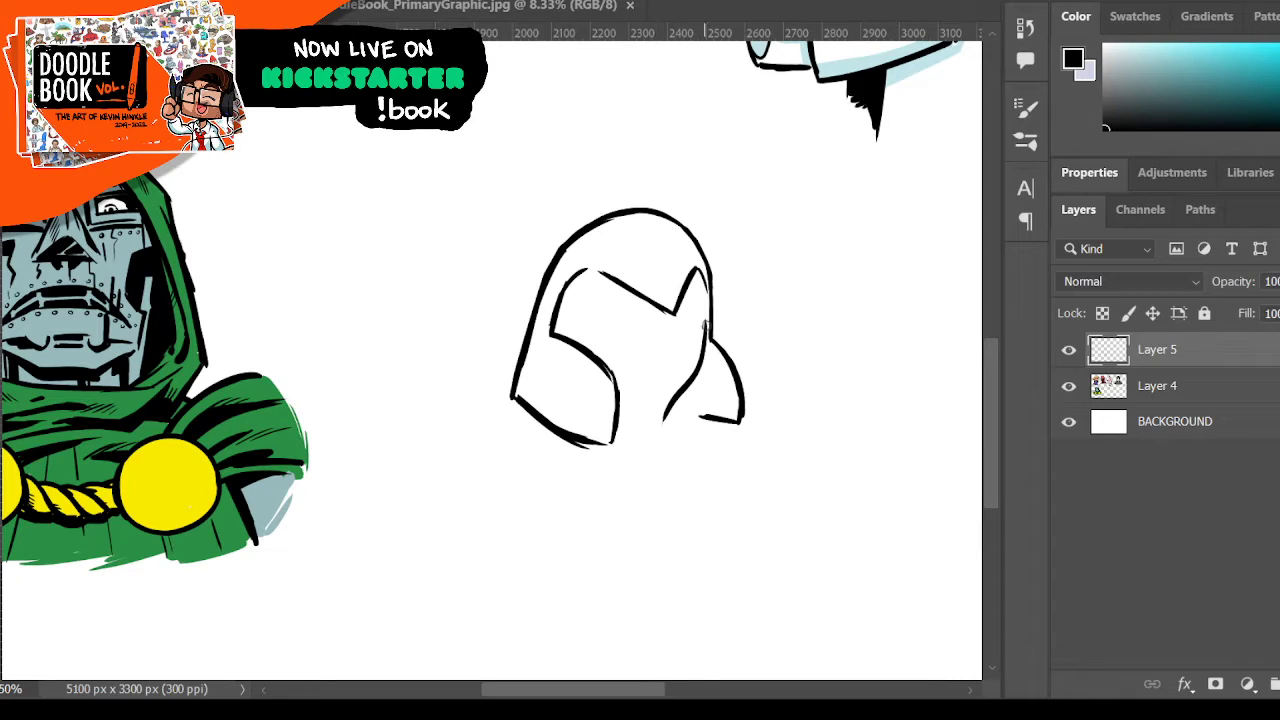
left_click_drag(704, 320, 648, 458)
mouse_move(603, 446)
left_mouse_down()
mouse_move(602, 461)
mouse_move(467, 470)
left_mouse_up()
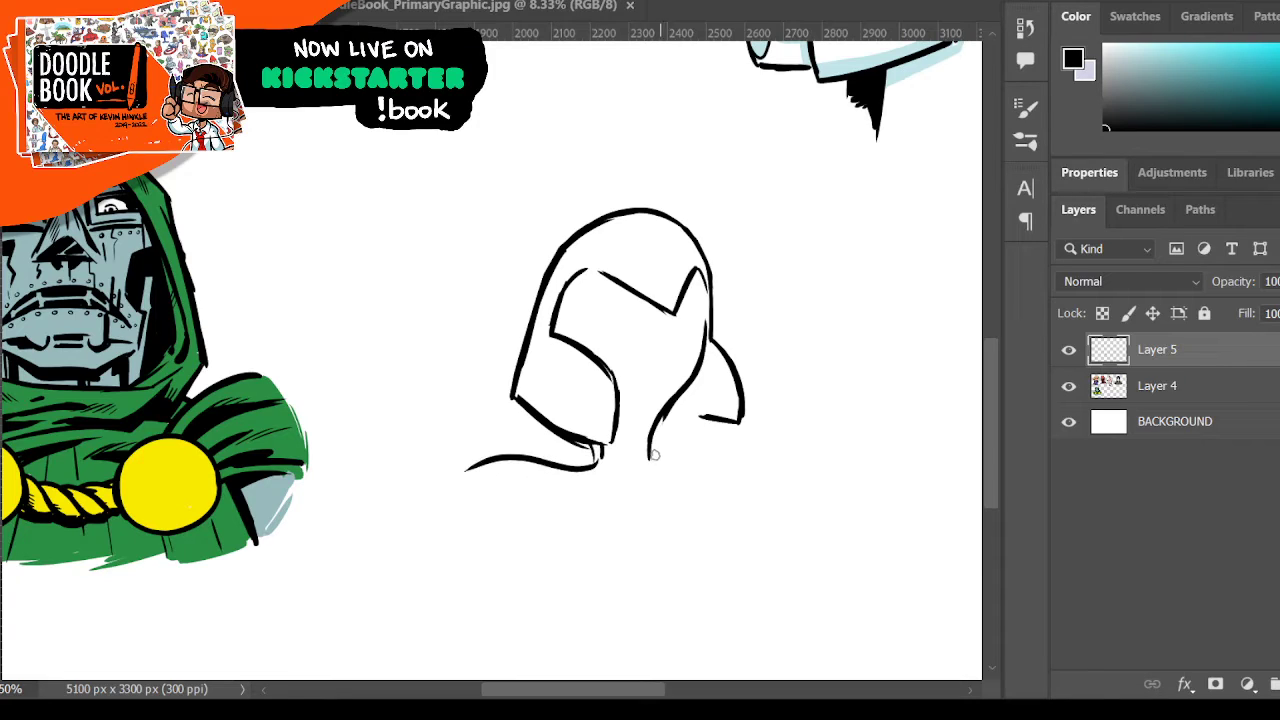
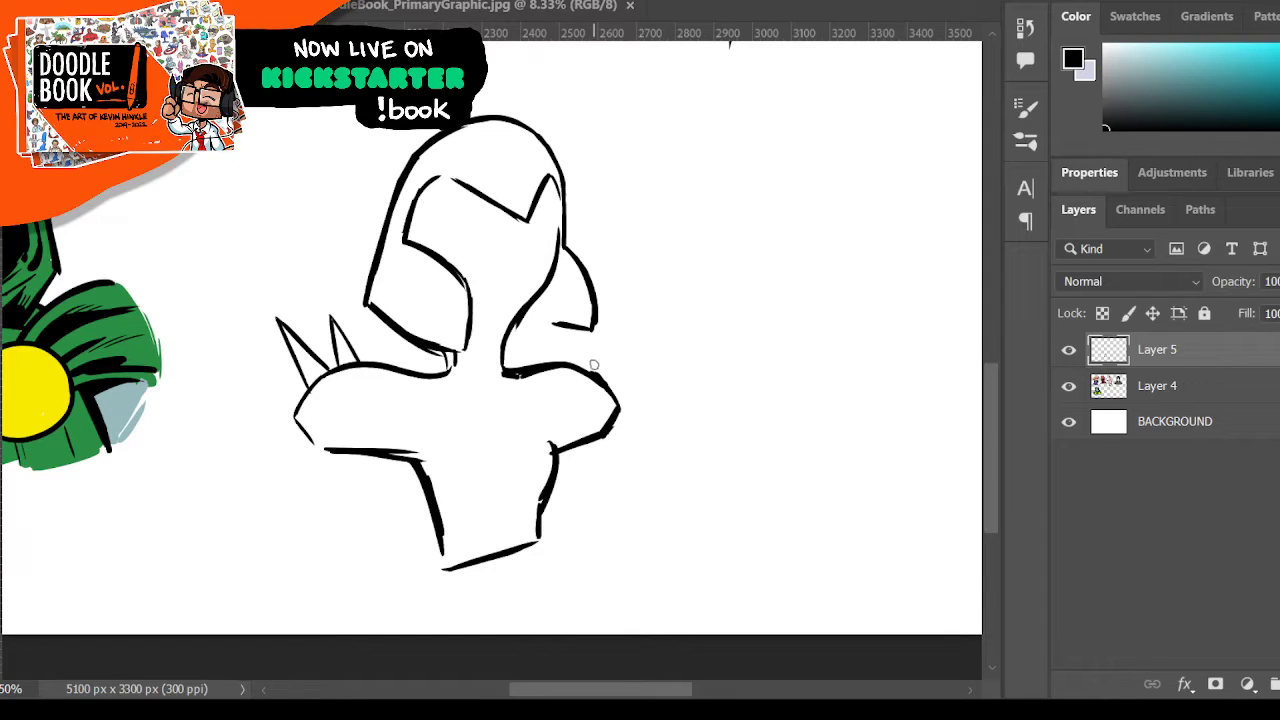
- Extend the right shoulder pad to a wider tip with thicker edges and add two pointed spikes on top
left_click_drag(578, 366, 630, 408)
left_click_drag(553, 447, 632, 411)
mouse_move(586, 366)
left_mouse_down()
mouse_move(635, 310)
mouse_move(600, 376)
left_mouse_up()
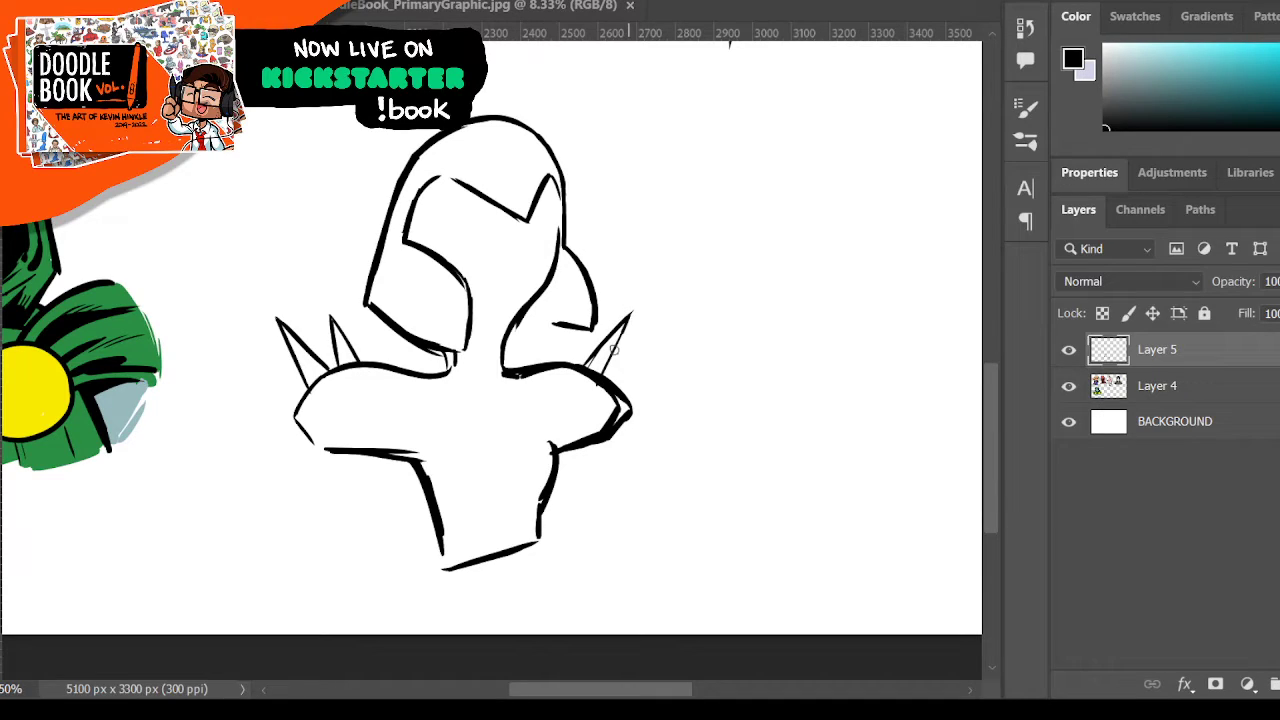
mouse_move(631, 314)
left_mouse_down()
mouse_move(606, 364)
mouse_move(586, 361)
mouse_move(620, 346)
mouse_move(606, 368)
left_mouse_up()
mouse_move(558, 330)
left_mouse_down()
mouse_move(545, 368)
mouse_move(563, 370)
left_mouse_up()
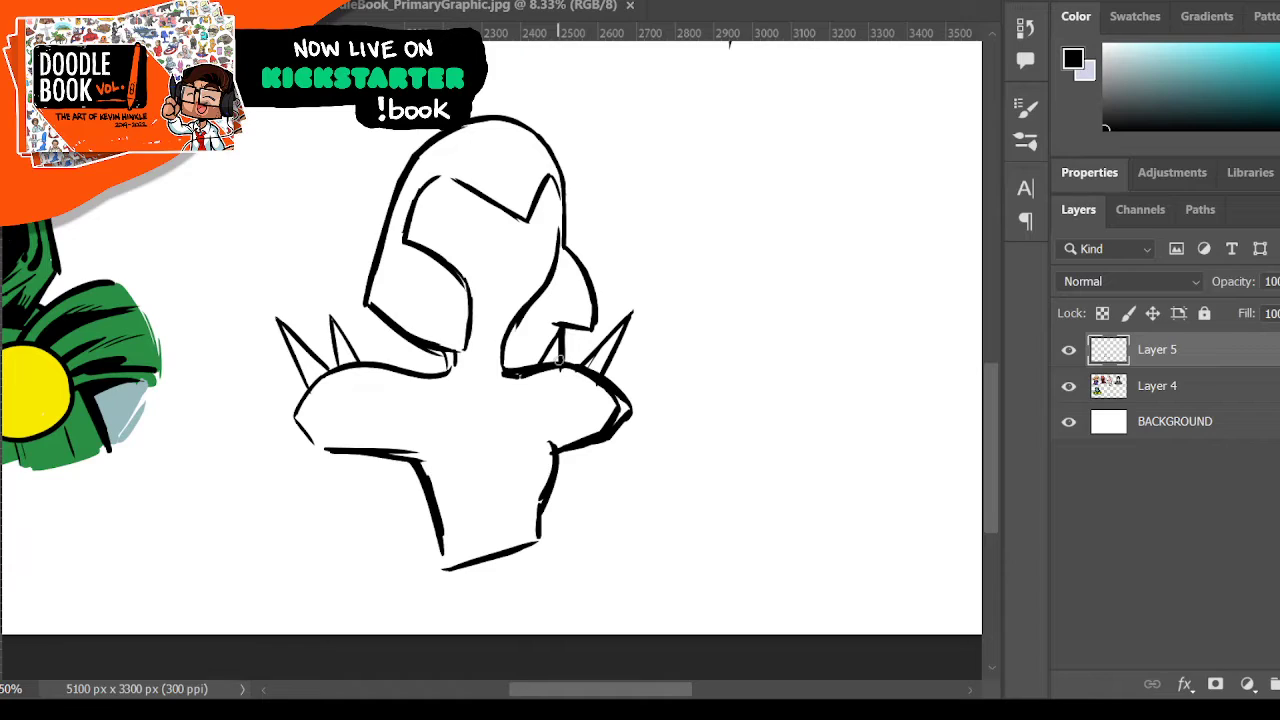
- Ink the cape edges hanging below both shoulder pads and close the neckline between them
left_click_drag(412, 460, 344, 553)
left_click_drag(360, 455, 325, 546)
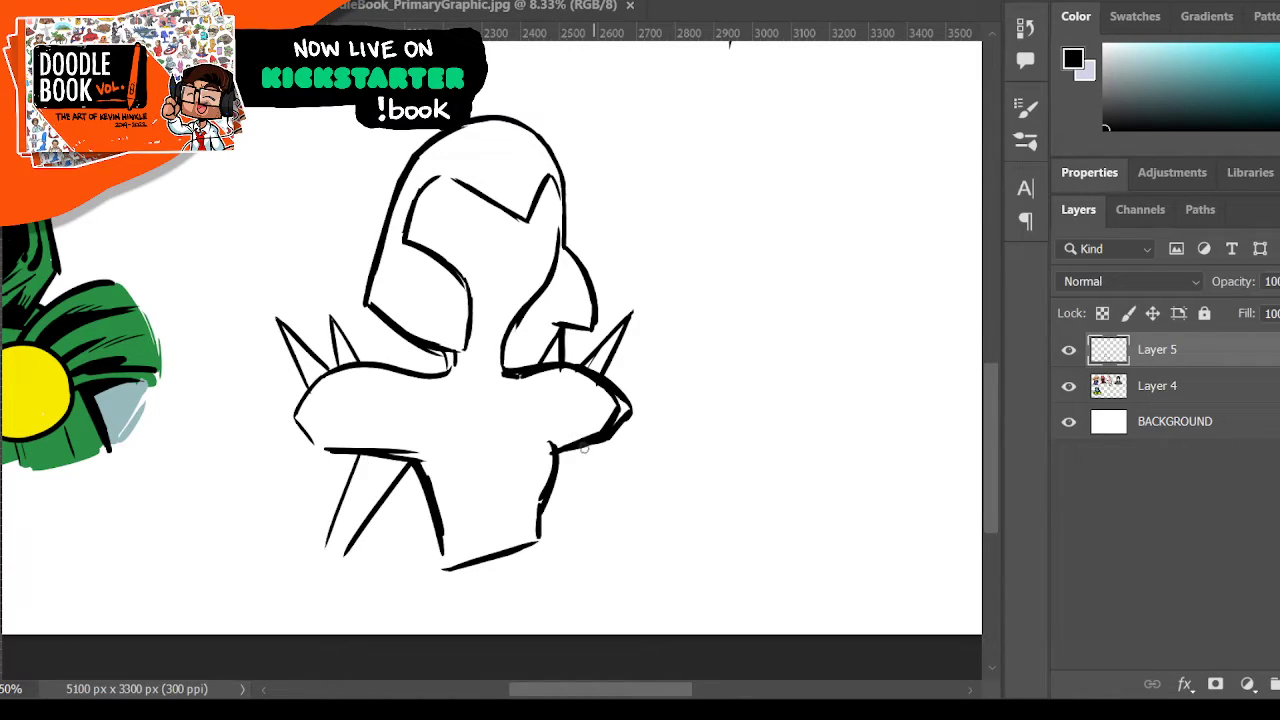
mouse_move(568, 452)
left_mouse_down()
mouse_move(570, 490)
mouse_move(569, 457)
mouse_move(567, 570)
left_mouse_up()
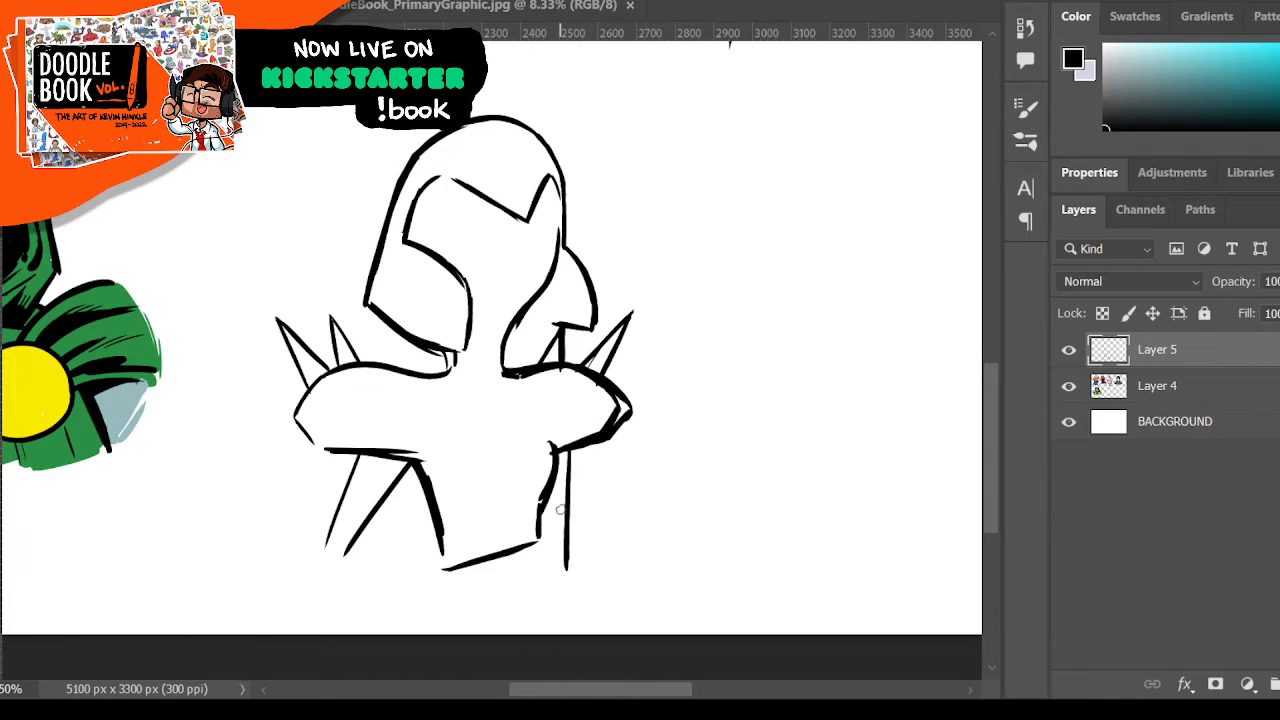
left_click_drag(455, 366, 502, 362)
- Fill the shoulder spikes and the outer end of the left shoulder pad with solid black
mouse_move(282, 328)
left_mouse_down()
mouse_move(330, 390)
mouse_move(291, 333)
mouse_move(346, 385)
mouse_move(346, 333)
mouse_move(336, 368)
left_mouse_up()
mouse_move(595, 354)
left_mouse_down()
mouse_move(612, 340)
mouse_move(598, 378)
mouse_move(605, 358)
mouse_move(559, 372)
left_mouse_up()
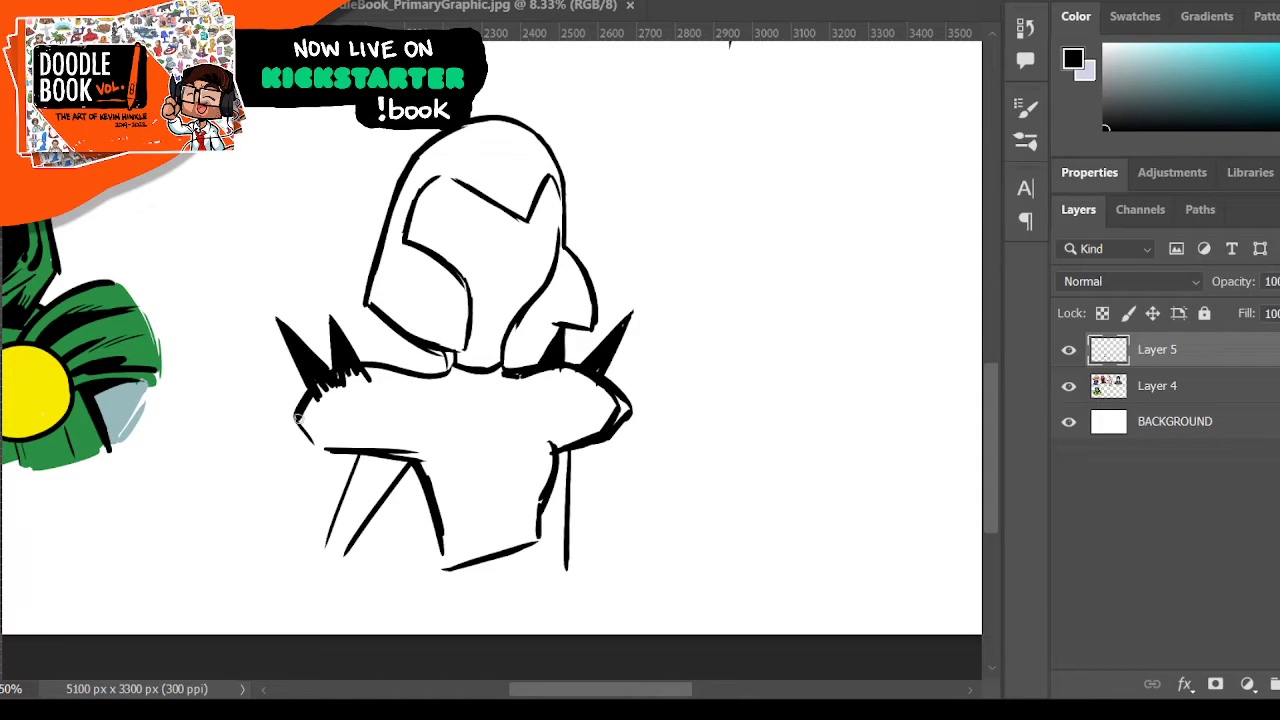
mouse_move(298, 420)
left_mouse_down()
mouse_move(326, 446)
mouse_move(304, 419)
mouse_move(328, 441)
mouse_move(310, 403)
mouse_move(328, 380)
mouse_move(360, 396)
mouse_move(362, 374)
mouse_move(345, 413)
left_mouse_up()
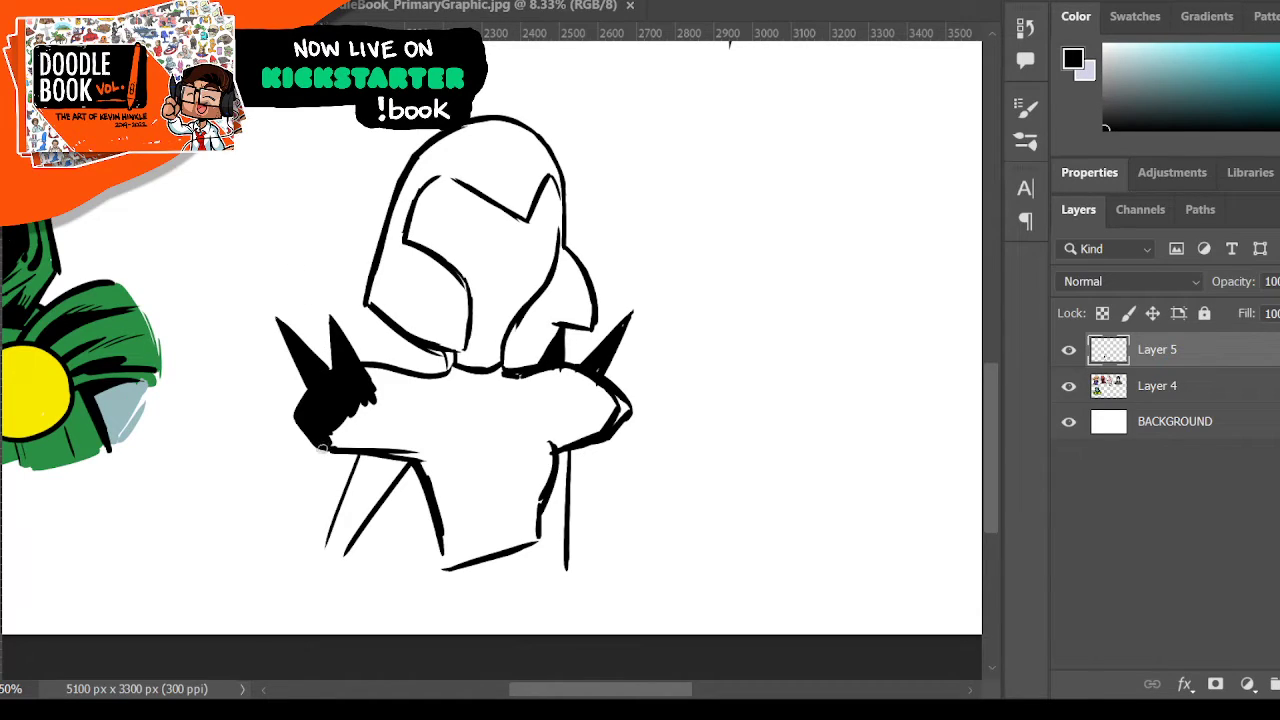
- Fill the rest of the left shoulder pad, both side flaps of the helmet and the helmet dome with solid black
mouse_move(356, 449)
left_mouse_down()
mouse_move(341, 420)
mouse_move(425, 425)
mouse_move(438, 405)
mouse_move(365, 382)
mouse_move(376, 369)
left_mouse_up()
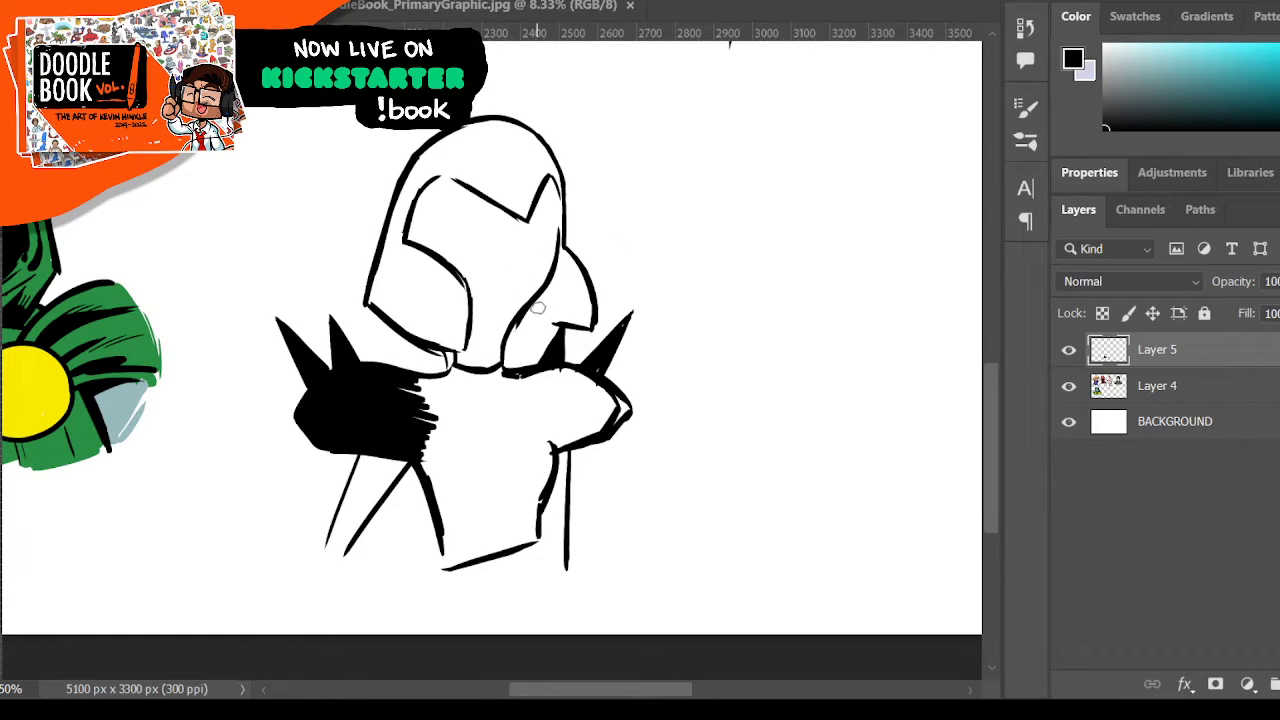
mouse_move(521, 317)
left_mouse_down()
mouse_move(580, 326)
mouse_move(523, 320)
mouse_move(579, 325)
mouse_move(550, 320)
mouse_move(563, 325)
mouse_move(555, 287)
mouse_move(534, 312)
mouse_move(574, 302)
mouse_move(561, 319)
mouse_move(586, 315)
mouse_move(577, 272)
mouse_move(550, 287)
mouse_move(568, 260)
left_mouse_up()
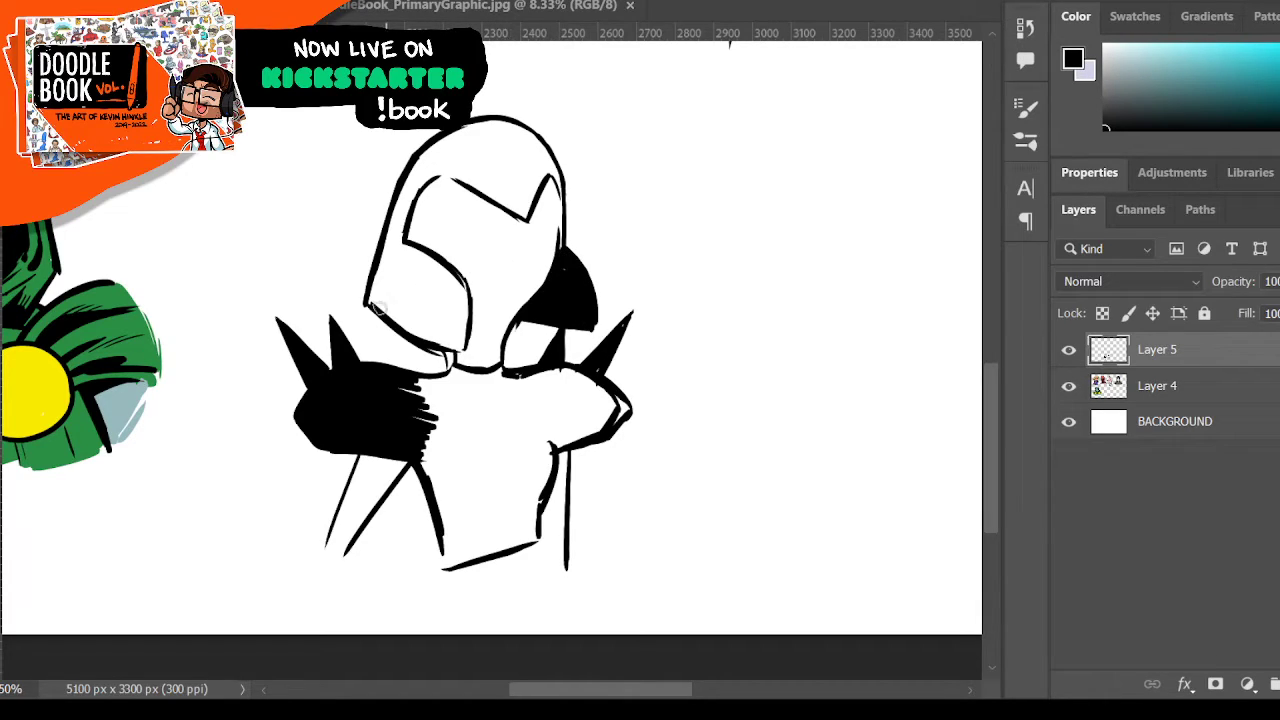
mouse_move(374, 302)
left_mouse_down()
mouse_move(458, 352)
mouse_move(466, 300)
mouse_move(456, 345)
mouse_move(433, 316)
mouse_move(452, 292)
mouse_move(463, 300)
mouse_move(425, 264)
mouse_move(456, 291)
mouse_move(437, 271)
mouse_move(407, 256)
mouse_move(393, 316)
mouse_move(375, 269)
mouse_move(396, 262)
mouse_move(401, 280)
mouse_move(429, 261)
left_mouse_up()
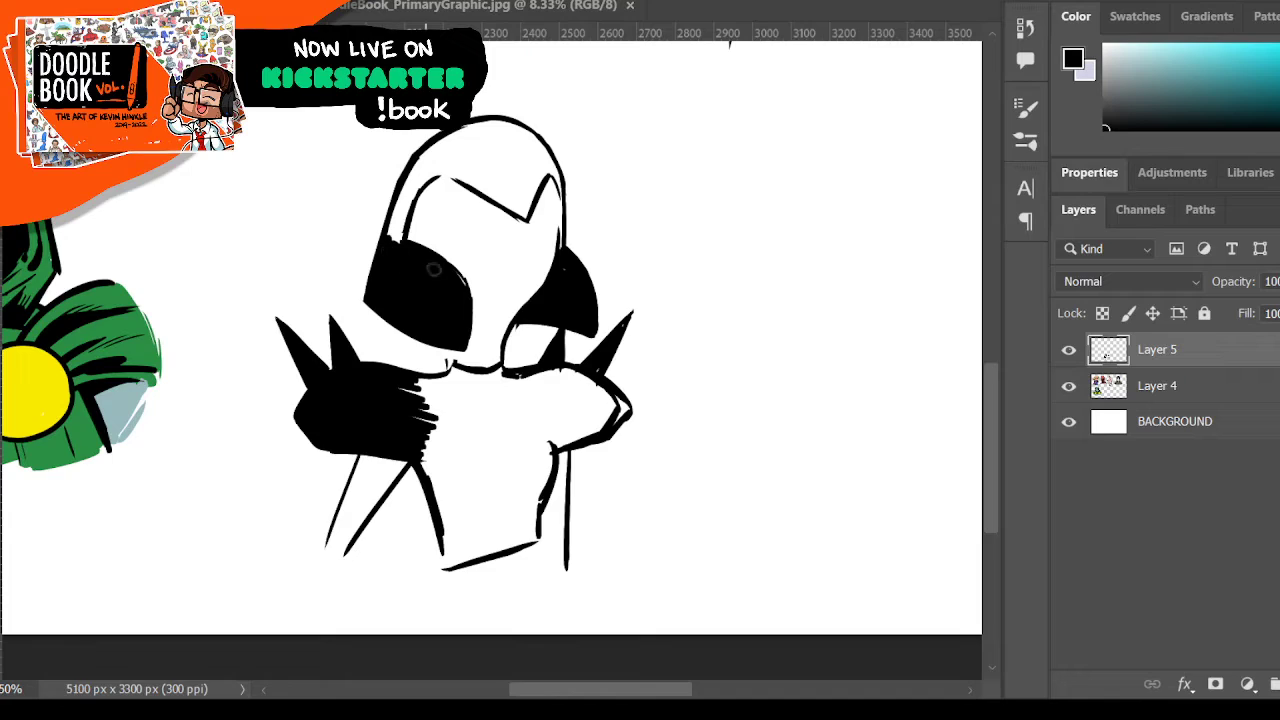
mouse_move(398, 242)
left_mouse_down()
mouse_move(412, 185)
mouse_move(454, 134)
mouse_move(456, 176)
mouse_move(521, 215)
mouse_move(552, 165)
mouse_move(561, 204)
left_mouse_up()
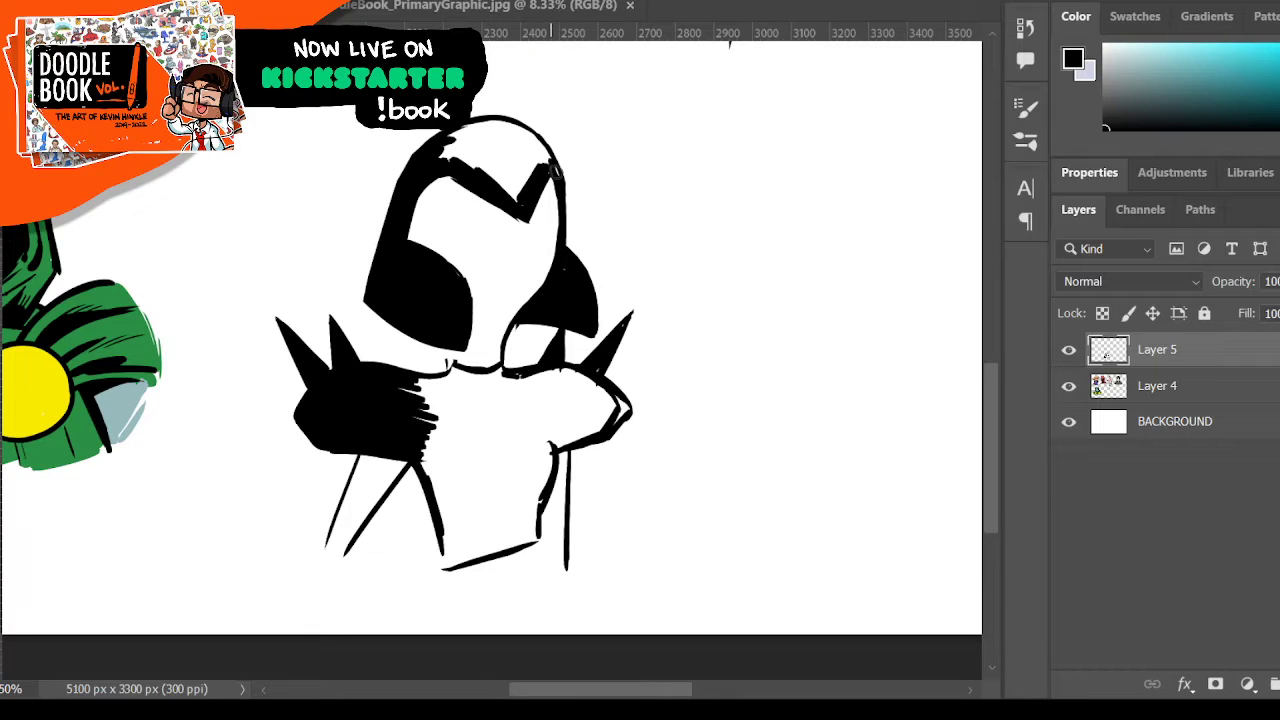
mouse_move(470, 146)
left_mouse_down()
mouse_move(455, 140)
mouse_move(534, 198)
mouse_move(545, 178)
left_mouse_up()
mouse_move(459, 131)
left_mouse_down()
mouse_move(536, 150)
mouse_move(548, 172)
mouse_move(545, 153)
mouse_move(499, 120)
left_mouse_up()
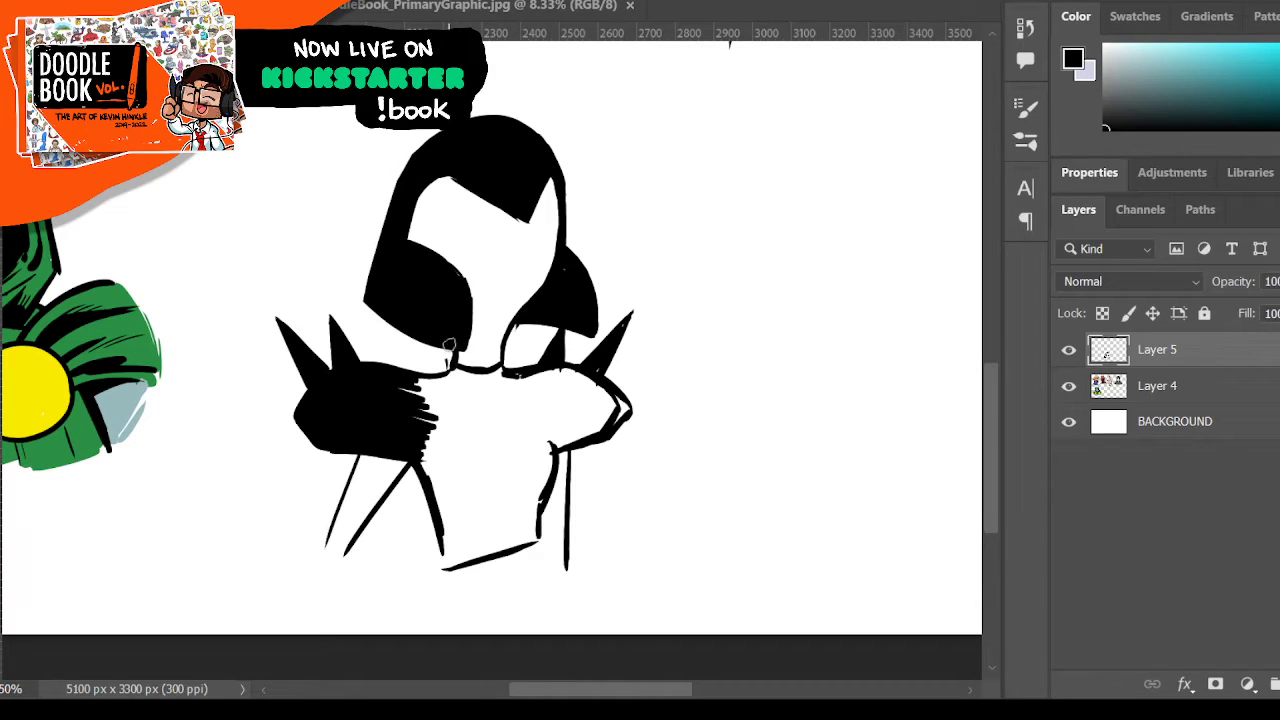
- Thicken the hanging lines below the left shoulder pad and both side edges of the torso
left_click_drag(424, 462, 445, 530)
left_click_drag(348, 552, 424, 452)
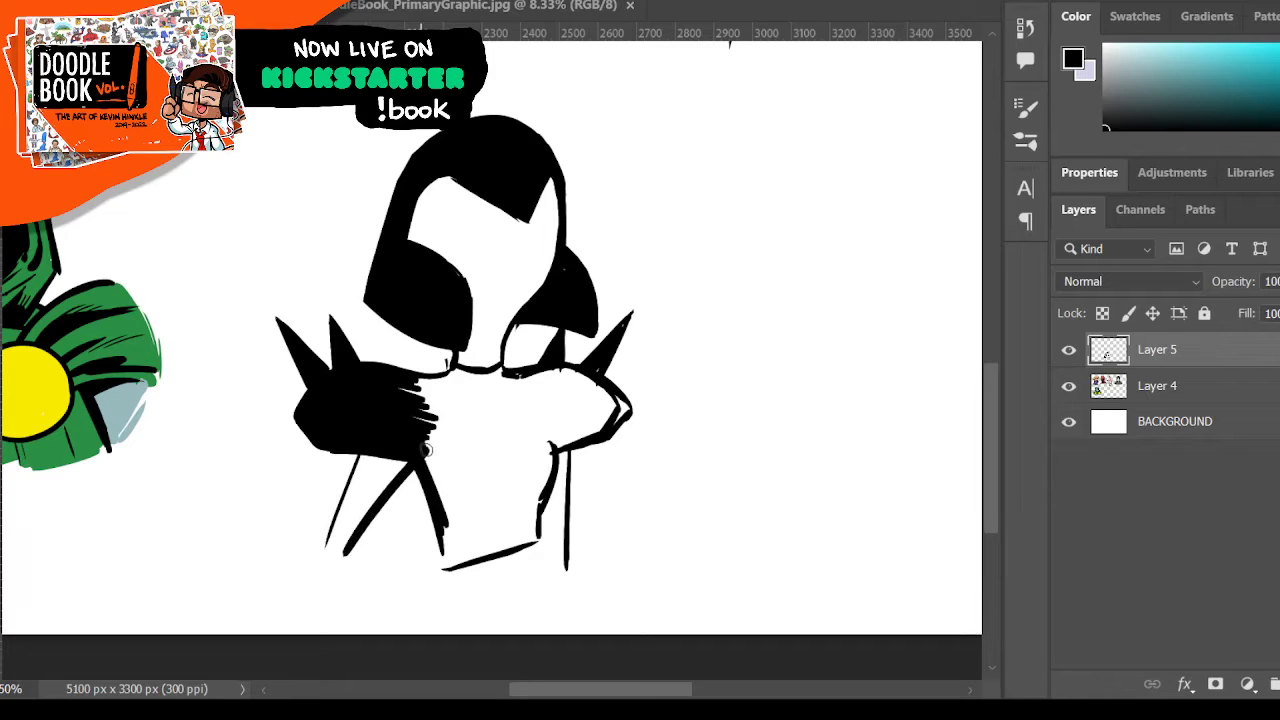
left_click_drag(325, 545, 366, 436)
left_click_drag(541, 535, 553, 450)
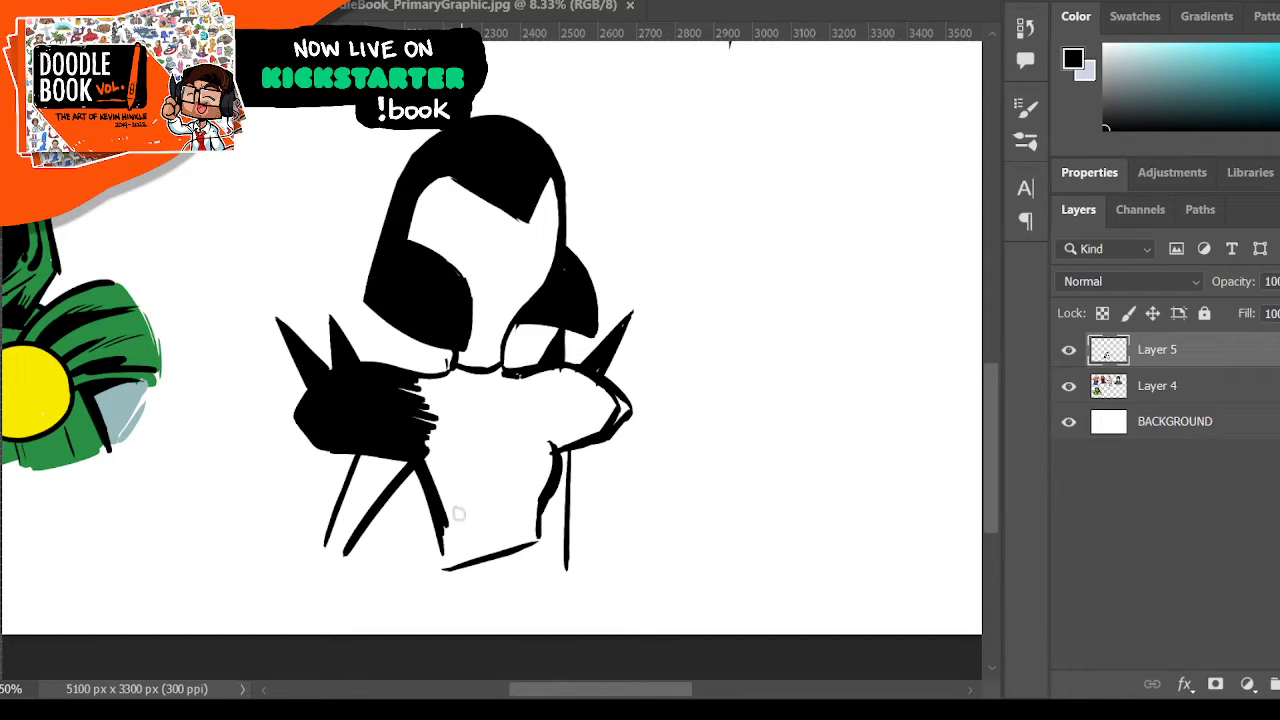
- Fill the torso, chest and right shoulder pad with solid black, joining them to the left shoulder pad
mouse_move(447, 522)
left_mouse_down()
mouse_move(444, 566)
mouse_move(475, 556)
mouse_move(447, 570)
mouse_move(526, 542)
left_mouse_up()
mouse_move(425, 461)
left_mouse_down()
mouse_move(458, 528)
mouse_move(471, 523)
mouse_move(471, 554)
mouse_move(521, 515)
mouse_move(542, 540)
left_mouse_up()
mouse_move(569, 437)
left_mouse_down()
mouse_move(628, 410)
mouse_move(612, 380)
mouse_move(598, 392)
left_mouse_up()
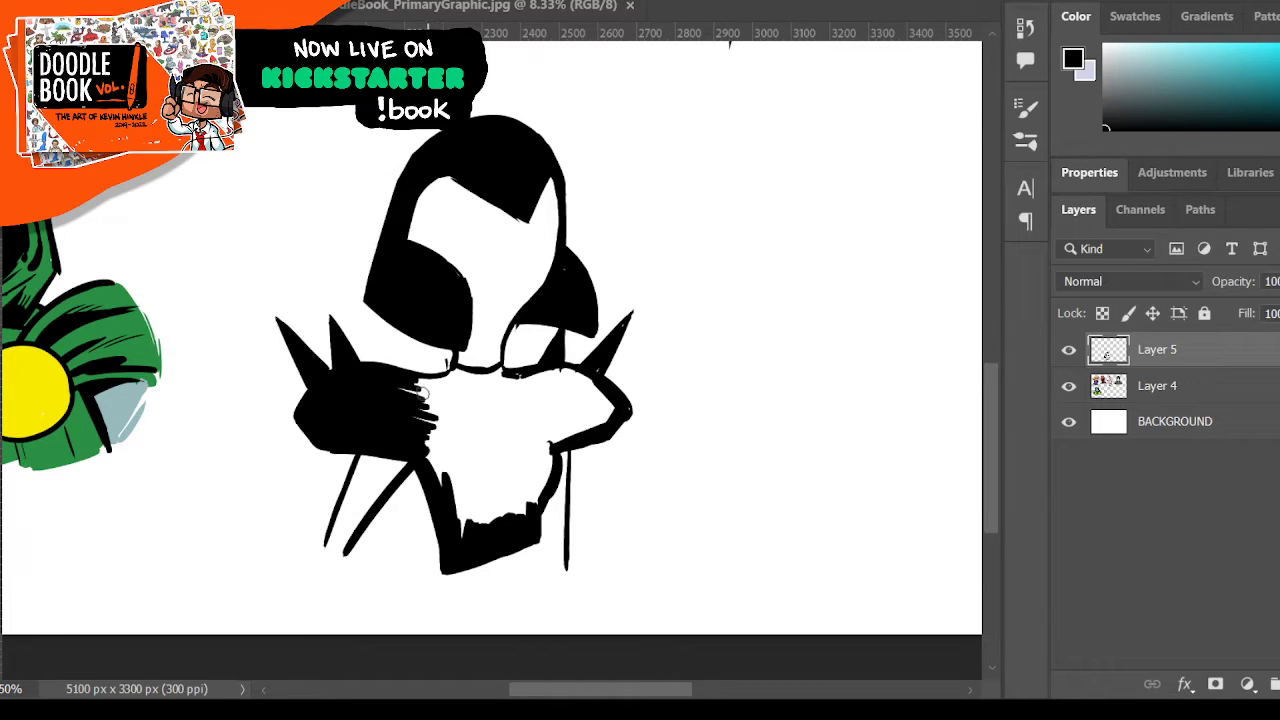
mouse_move(424, 438)
left_mouse_down()
mouse_move(443, 406)
mouse_move(464, 529)
mouse_move(504, 464)
mouse_move(527, 458)
mouse_move(540, 476)
mouse_move(547, 463)
mouse_move(506, 460)
mouse_move(506, 411)
mouse_move(490, 395)
mouse_move(442, 435)
mouse_move(437, 458)
mouse_move(419, 425)
mouse_move(557, 394)
mouse_move(549, 433)
mouse_move(575, 432)
mouse_move(607, 399)
mouse_move(584, 383)
mouse_move(536, 419)
mouse_move(528, 385)
left_mouse_up()
mouse_move(407, 386)
left_mouse_down()
mouse_move(476, 395)
mouse_move(409, 384)
mouse_move(460, 373)
mouse_move(453, 390)
mouse_move(601, 403)
left_mouse_up()
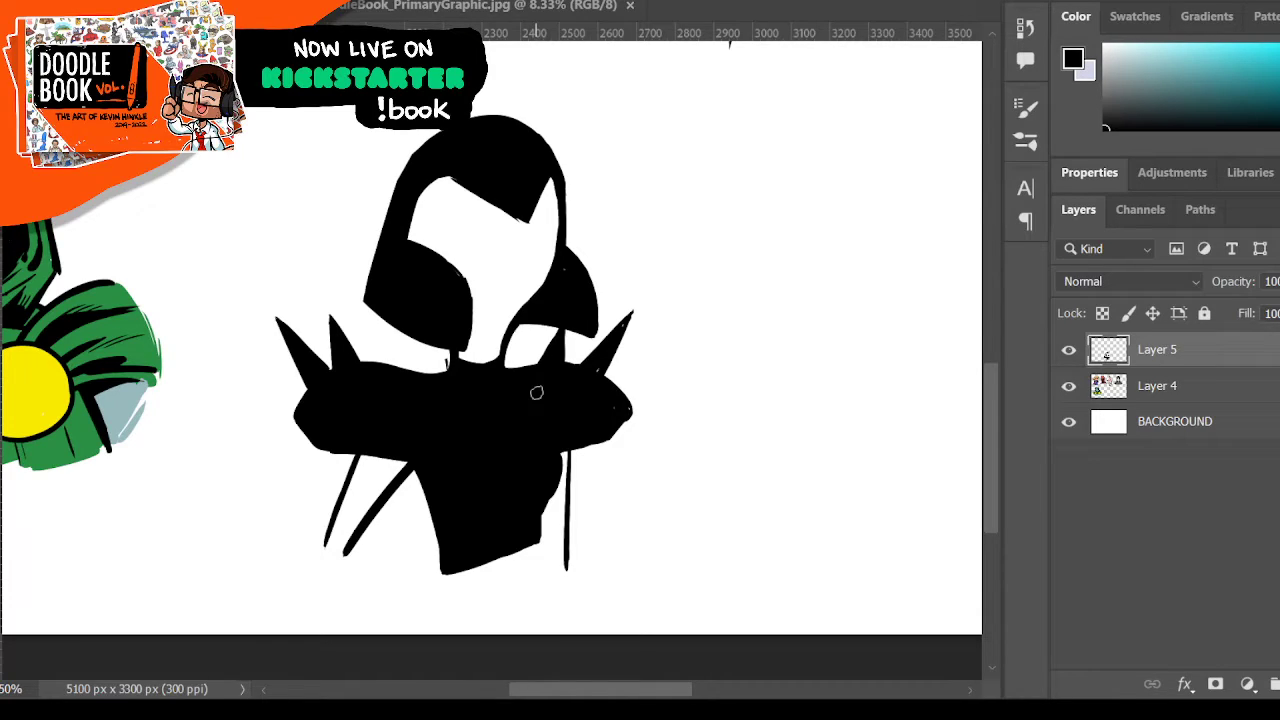
- Draw a jagged zigzag edge under the left helmet flap and pointed hair strands under the right flap
mouse_move(378, 312)
left_mouse_down()
mouse_move(390, 352)
mouse_move(397, 342)
mouse_move(444, 368)
mouse_move(454, 348)
left_mouse_up()
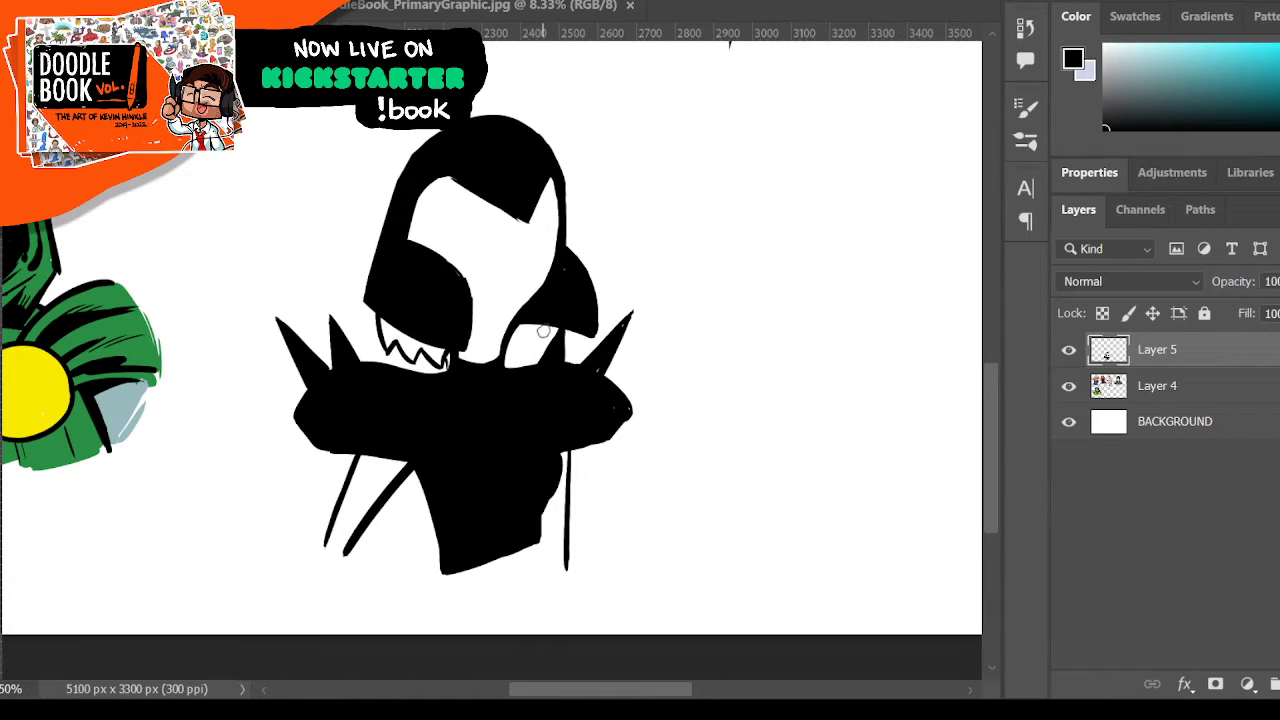
mouse_move(511, 368)
left_mouse_down()
mouse_move(518, 390)
mouse_move(526, 378)
mouse_move(511, 357)
mouse_move(521, 395)
mouse_move(539, 353)
left_mouse_up()
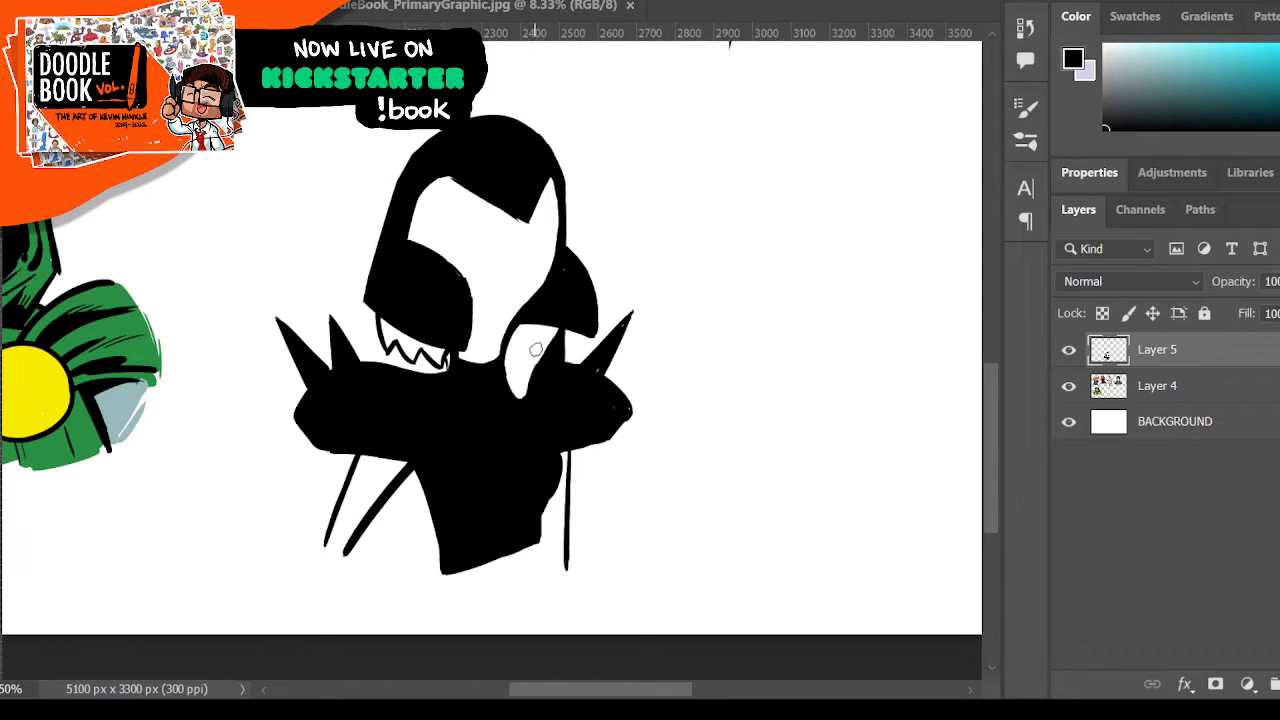
mouse_move(519, 375)
left_mouse_down()
mouse_move(539, 402)
mouse_move(556, 326)
left_mouse_up()
key("ctrl+z")
left_click_drag(542, 319, 529, 385)
mouse_move(519, 378)
left_mouse_down()
mouse_move(530, 396)
mouse_move(540, 327)
left_mouse_up()
- Draw a short curved line in the middle of the face and a half-lidded left eye beneath the helmet's brow
left_click_drag(467, 247, 496, 253)
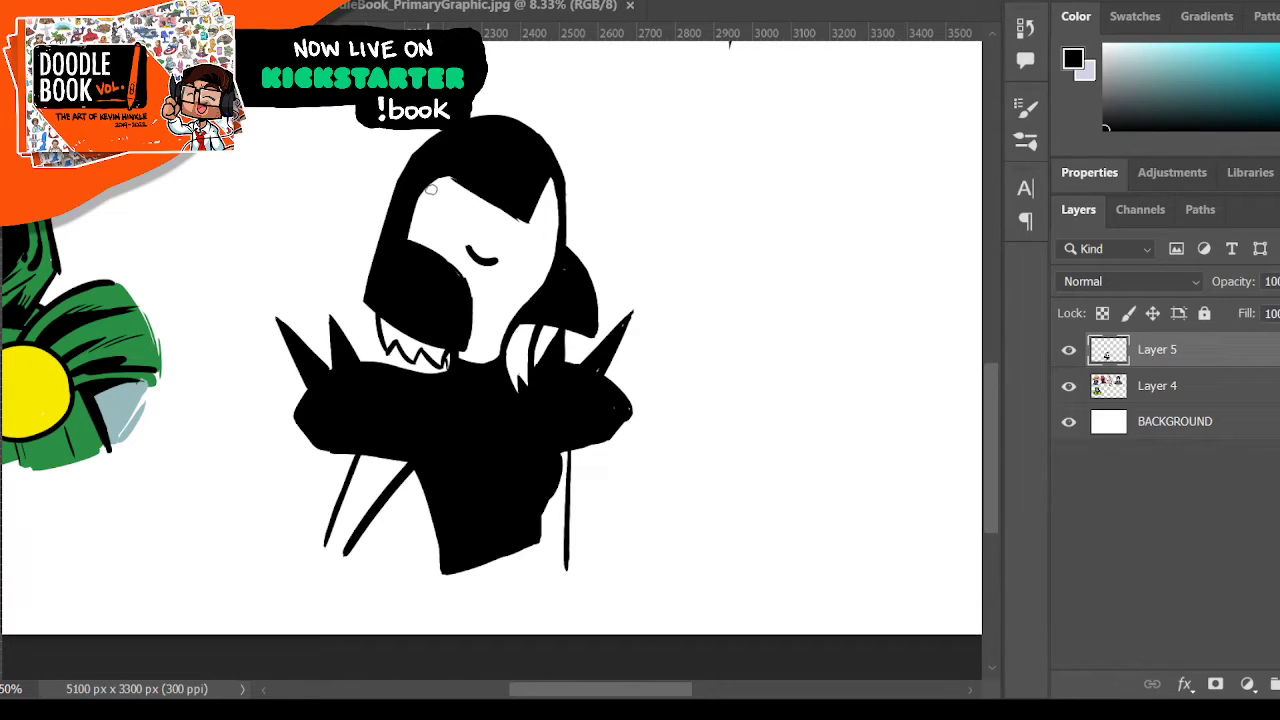
left_click_drag(435, 187, 494, 218)
mouse_move(430, 189)
left_mouse_down()
mouse_move(452, 228)
mouse_move(481, 218)
mouse_move(485, 193)
mouse_move(431, 196)
mouse_move(449, 226)
mouse_move(436, 188)
mouse_move(474, 210)
mouse_move(437, 185)
mouse_move(485, 215)
left_mouse_up()
key("ctrl+z")
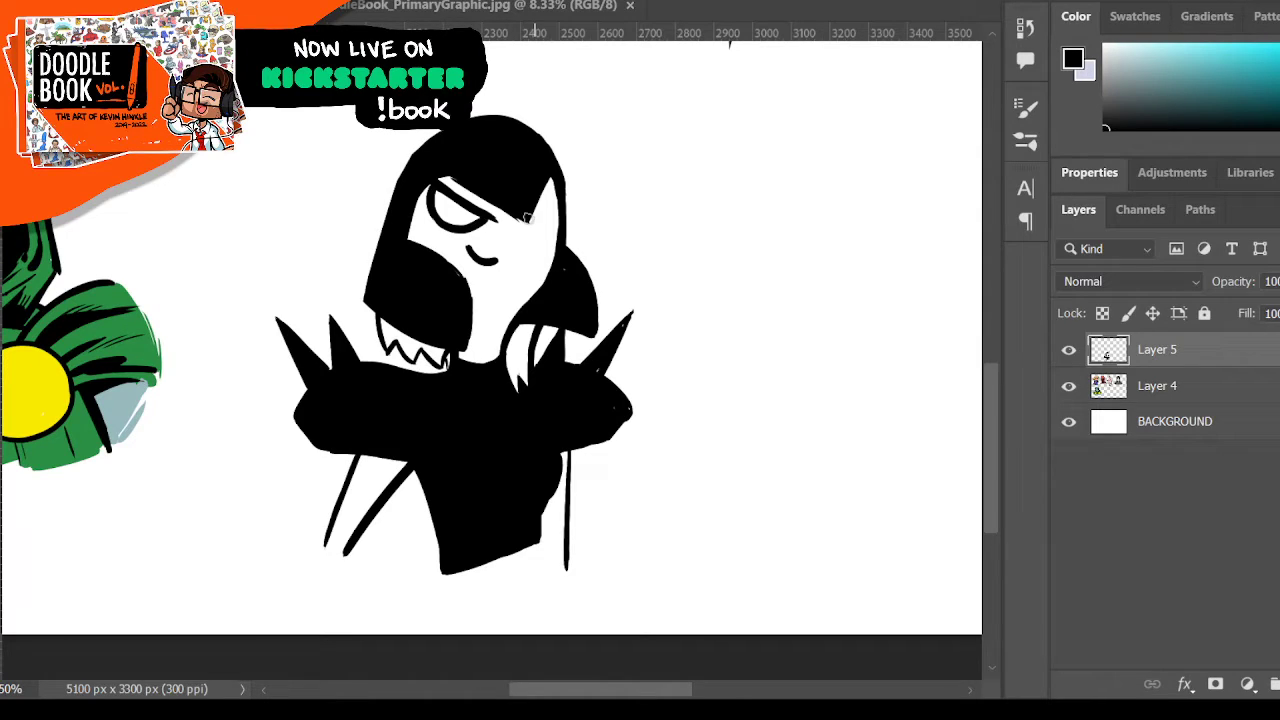
- Draw the narrow right eye and add thick lower lashes and pupils to both eyes
mouse_move(550, 201)
left_mouse_down()
mouse_move(537, 230)
mouse_move(554, 204)
mouse_move(526, 216)
mouse_move(543, 229)
mouse_move(555, 200)
left_mouse_up()
key("ctrl+z")
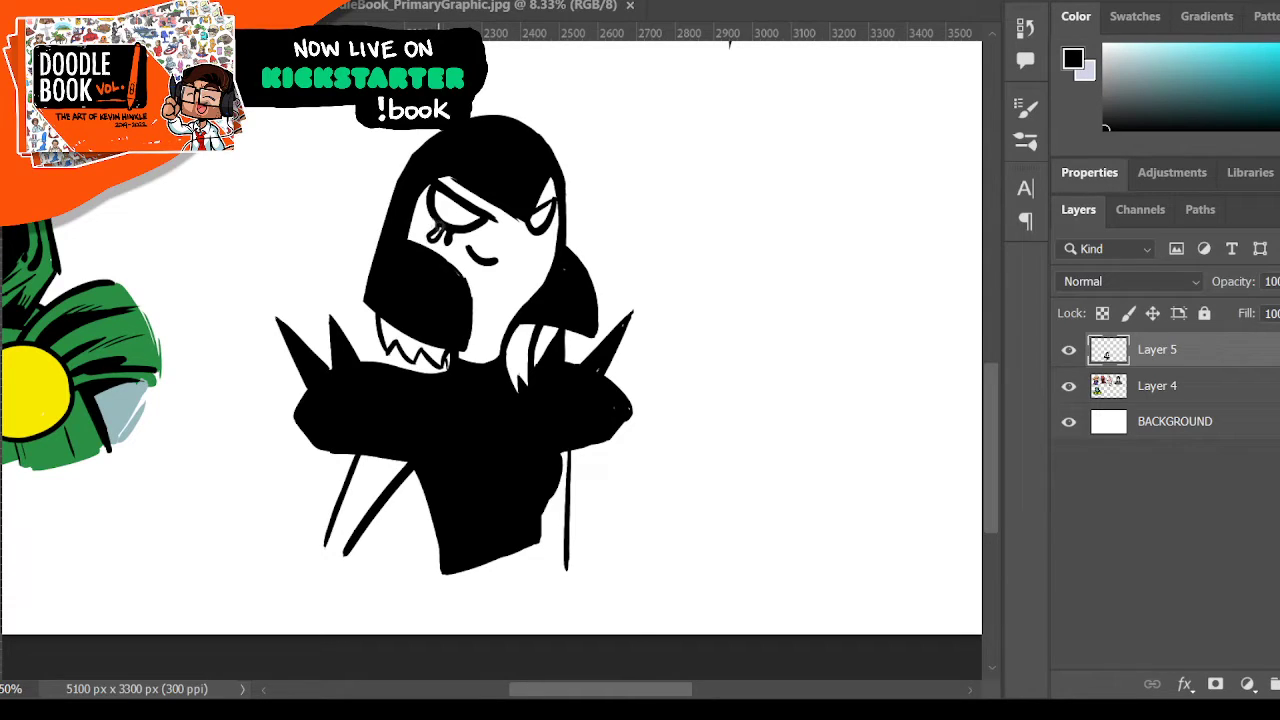
left_click_drag(434, 220, 424, 228)
left_click_drag(544, 230, 554, 236)
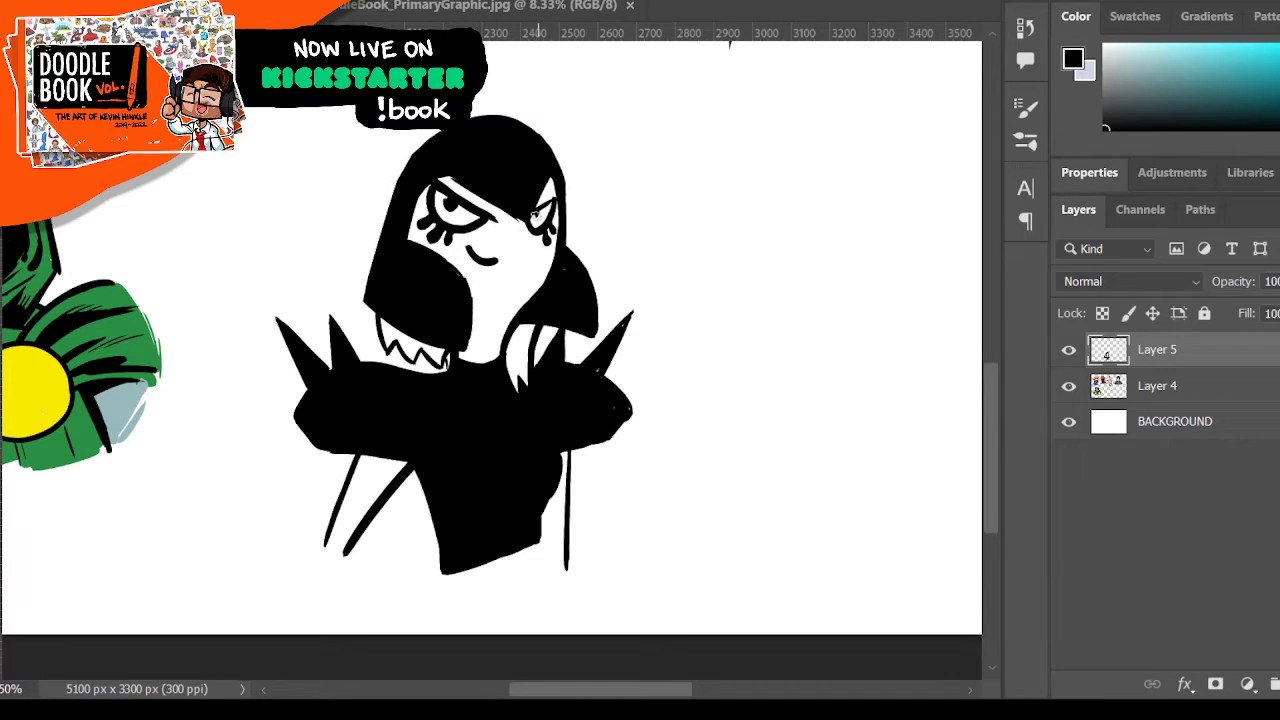
left_click_drag(536, 216, 540, 202)
- Thicken the hanging line below the right shoulder pad and draw a solid black arrowhead spike on top of the helmet
left_click_drag(568, 452, 567, 516)
scroll(634, 538, "up", 3)
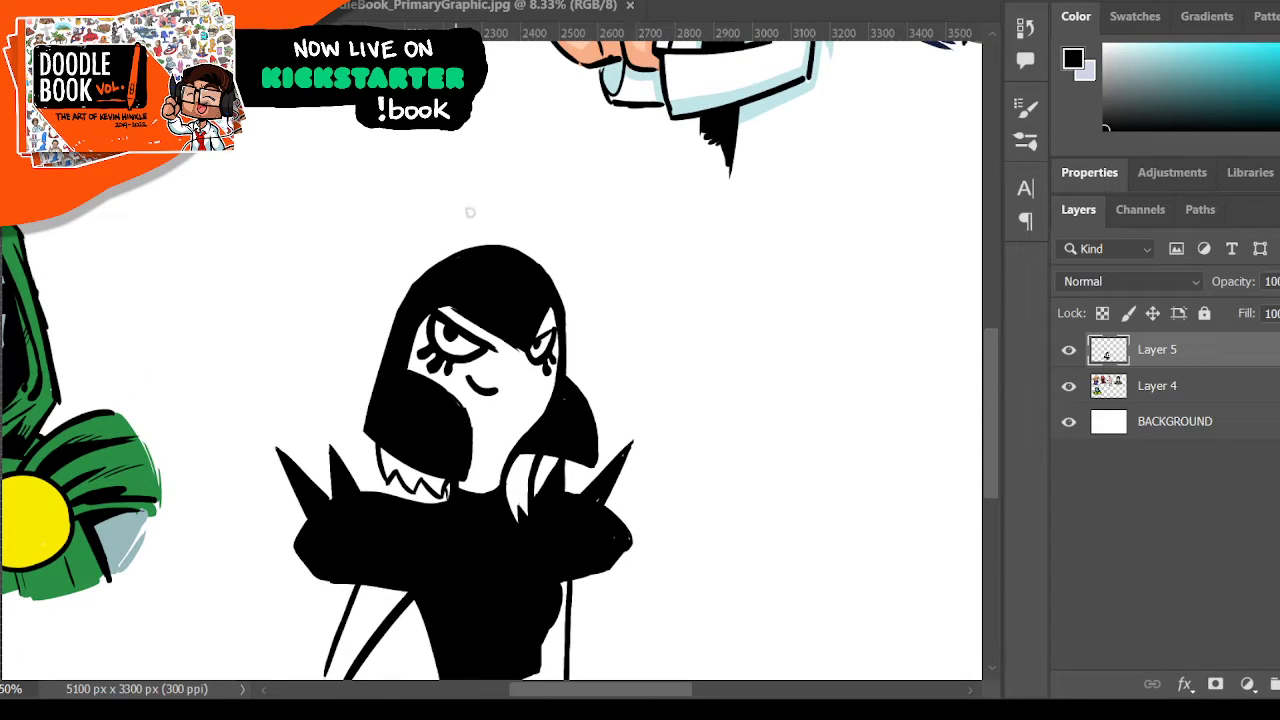
mouse_move(478, 226)
left_mouse_down()
mouse_move(475, 177)
mouse_move(485, 199)
mouse_move(481, 176)
mouse_move(491, 228)
left_mouse_up()
mouse_move(476, 174)
left_mouse_down()
mouse_move(493, 228)
mouse_move(476, 175)
left_mouse_up()
mouse_move(470, 219)
left_mouse_down()
mouse_move(488, 256)
mouse_move(508, 260)
left_mouse_up()
left_click_drag(476, 172, 464, 225)
- Merge Layer 5 into Layer 4, lasso the helmeted villain and move it to the empty lower-right area of the canvas
key("z")
left_click(480, 229, "alt")
left_click(582, 272, "alt")
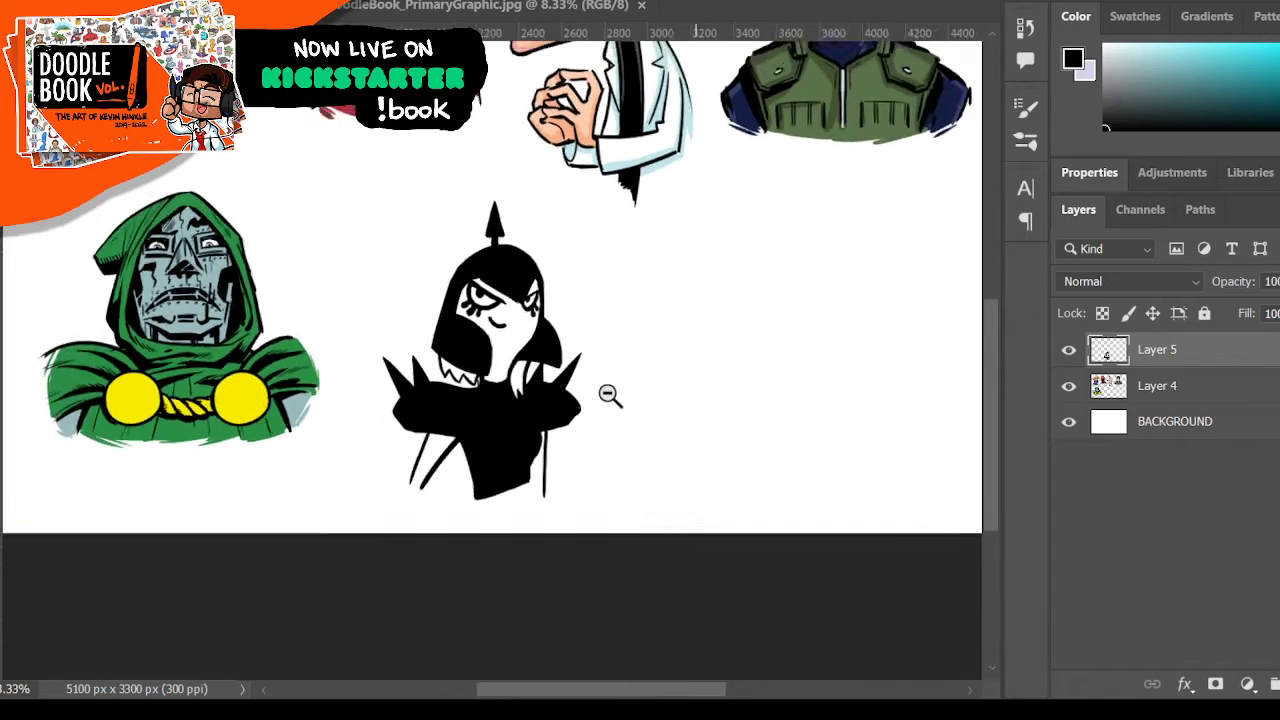
left_click_drag(612, 689, 643, 694)
scroll(674, 578, "up", 3)
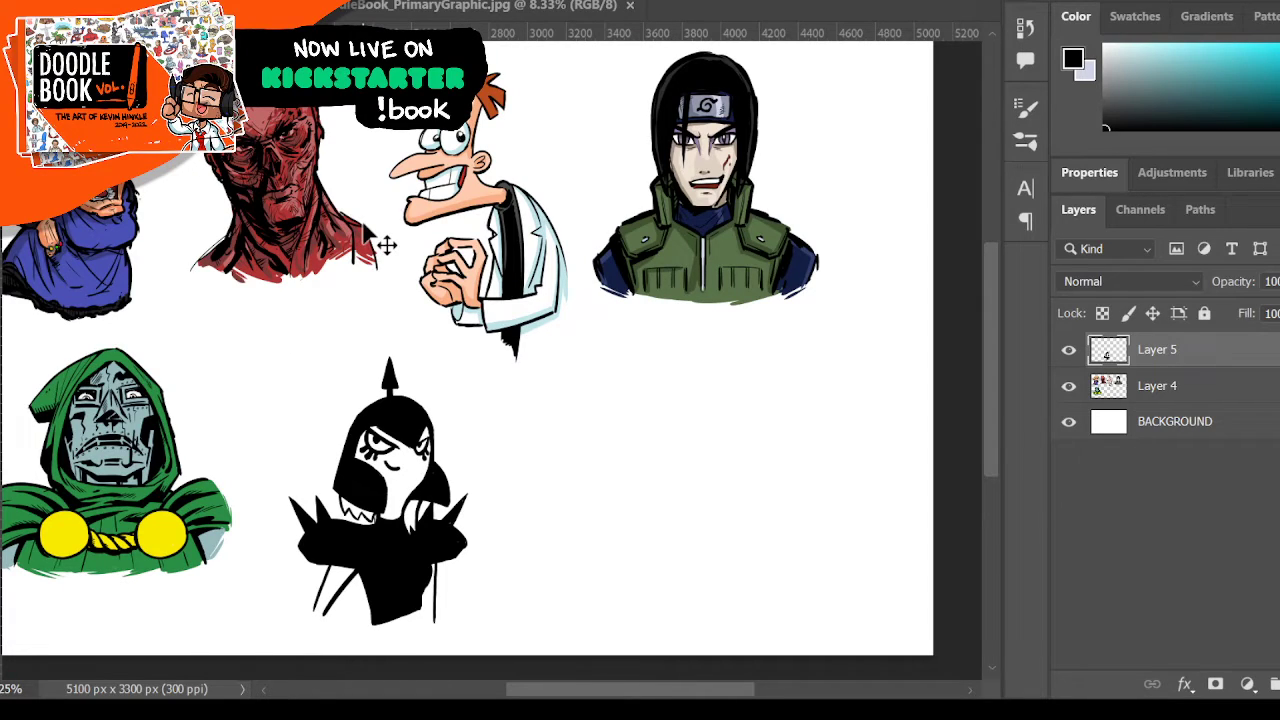
key("ctrl+e")
key("l")
mouse_move(280, 470)
left_mouse_down()
mouse_move(292, 634)
mouse_move(469, 641)
mouse_move(496, 460)
mouse_move(412, 343)
mouse_move(280, 475)
left_mouse_up()
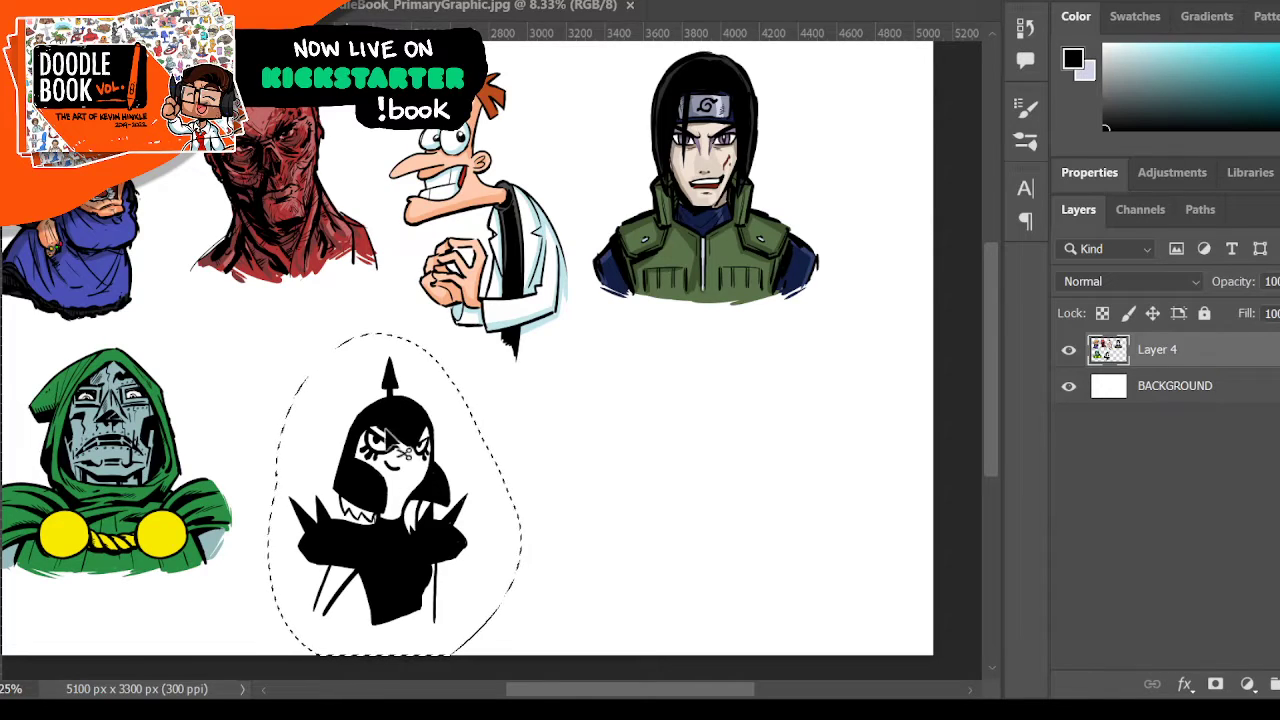
mouse_move(398, 448)
left_mouse_down()
mouse_move(745, 478)
mouse_move(765, 415)
mouse_move(777, 418)
left_mouse_up()
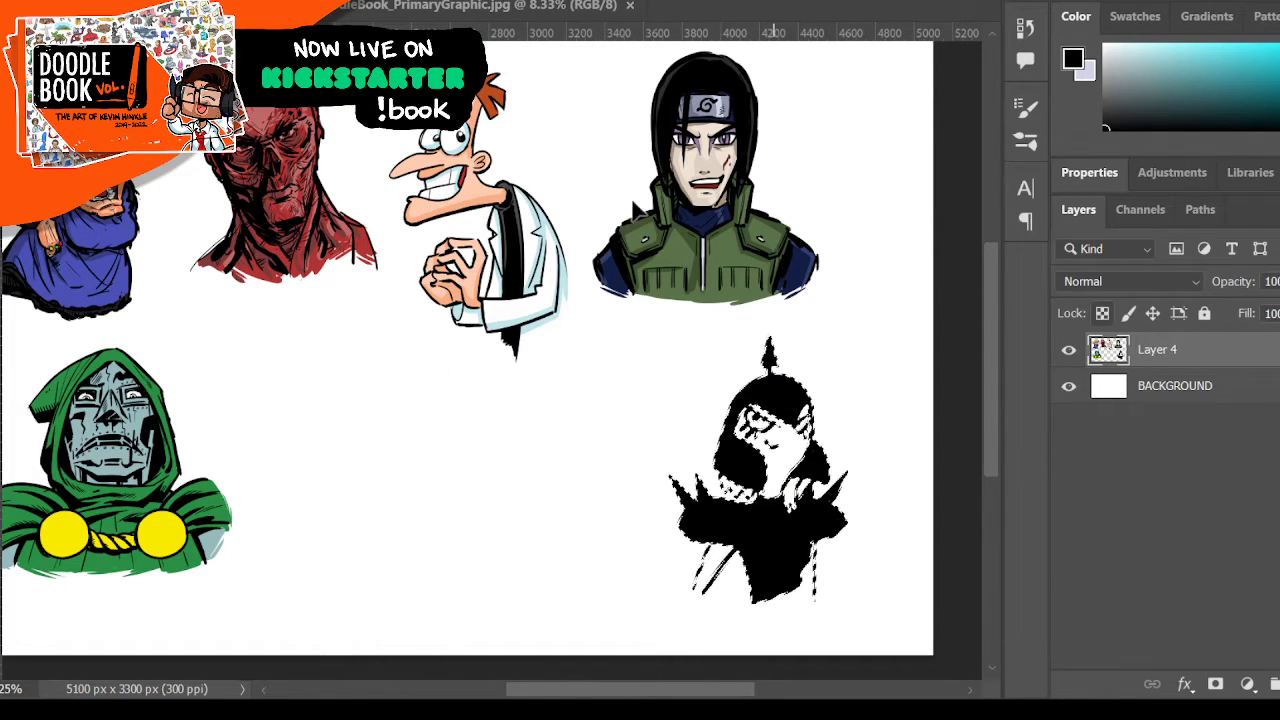
- Lasso the ninja in the green vest, move it into the gap beside the green-hooded villain and deselect
mouse_move(598, 185)
left_mouse_down()
mouse_move(599, 318)
mouse_move(770, 322)
mouse_move(852, 279)
mouse_move(810, 117)
mouse_move(757, 55)
mouse_move(658, 47)
mouse_move(575, 158)
left_mouse_up()
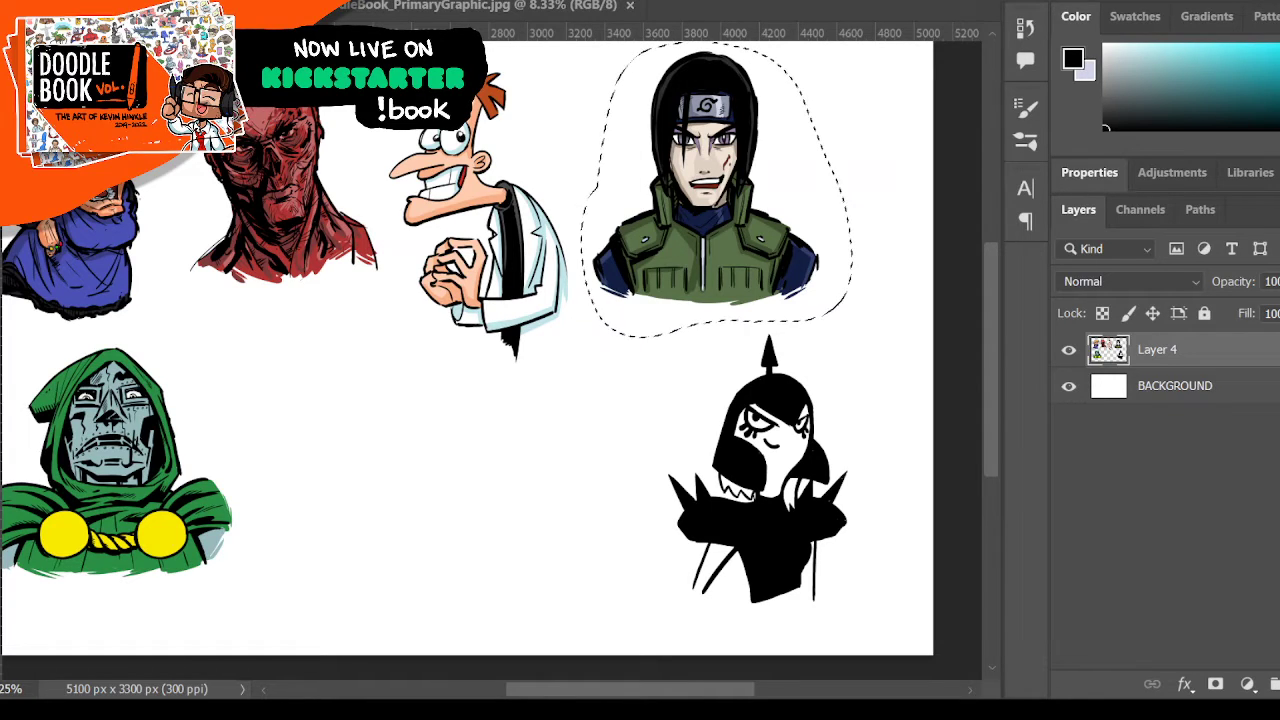
mouse_move(705, 185)
left_mouse_down()
mouse_move(528, 440)
mouse_move(394, 471)
mouse_move(383, 495)
left_mouse_up()
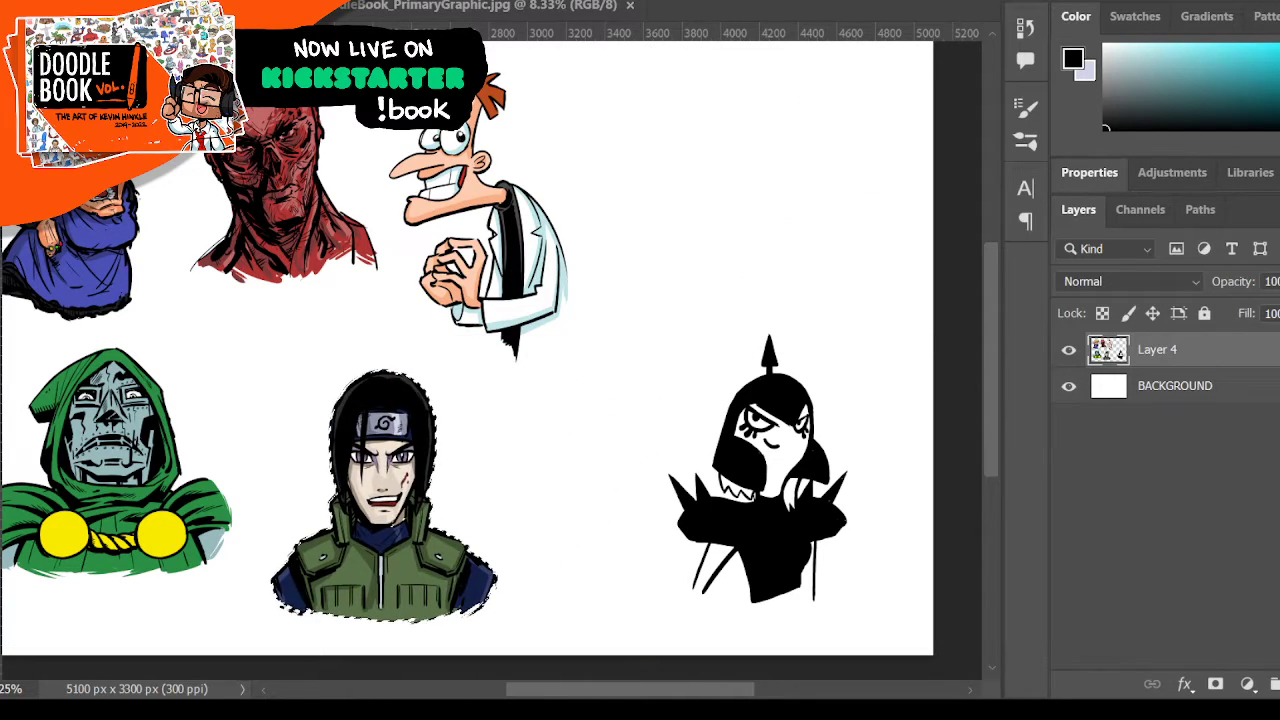
key("ctrl+d")
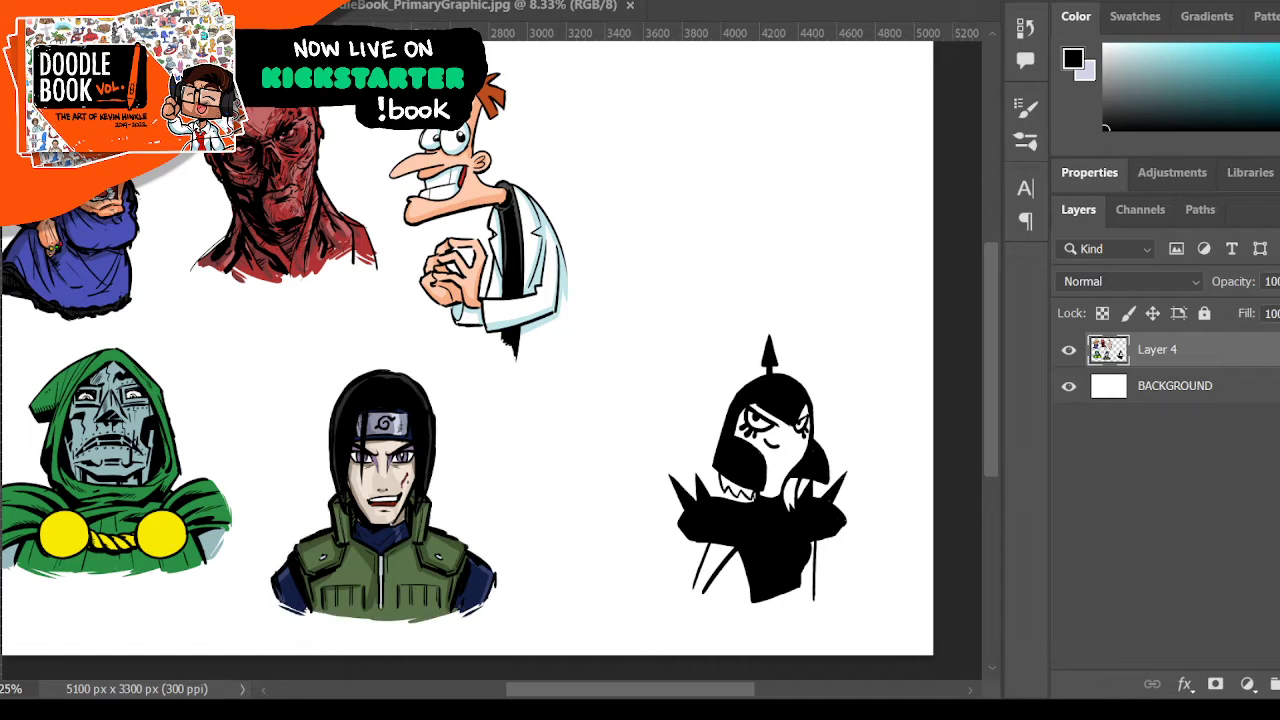
- Add a new layer above Layer 4 for the helmeted villain's details and set the foreground colour to dark red
key("z")
left_click_drag(690, 689, 728, 690)
left_click(737, 444)
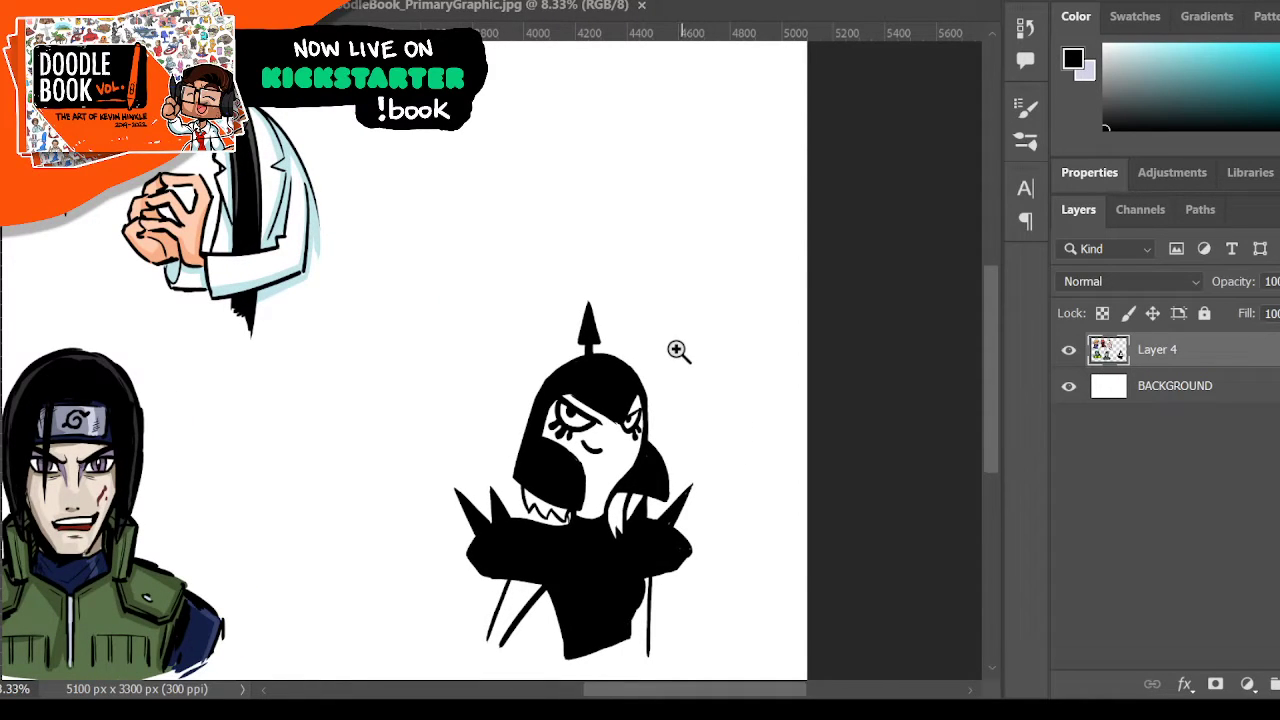
scroll(677, 350, "down", 1)
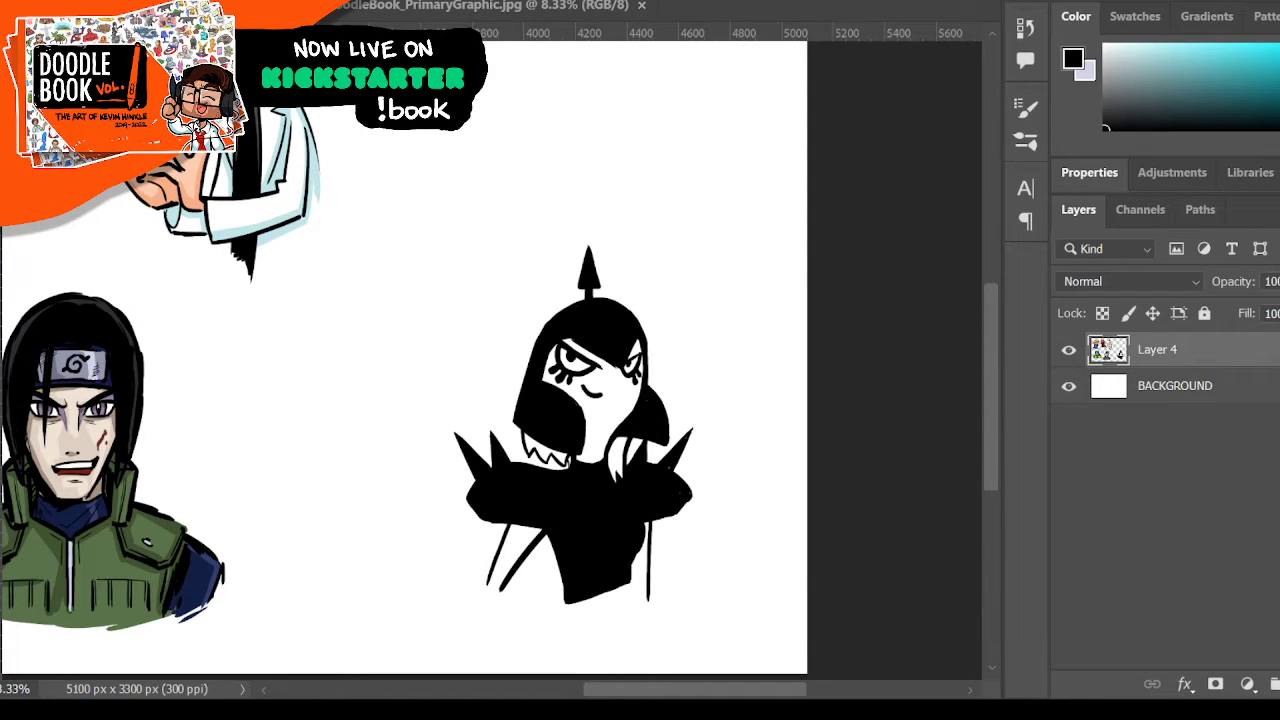
key("ctrl+shift+alt+n")
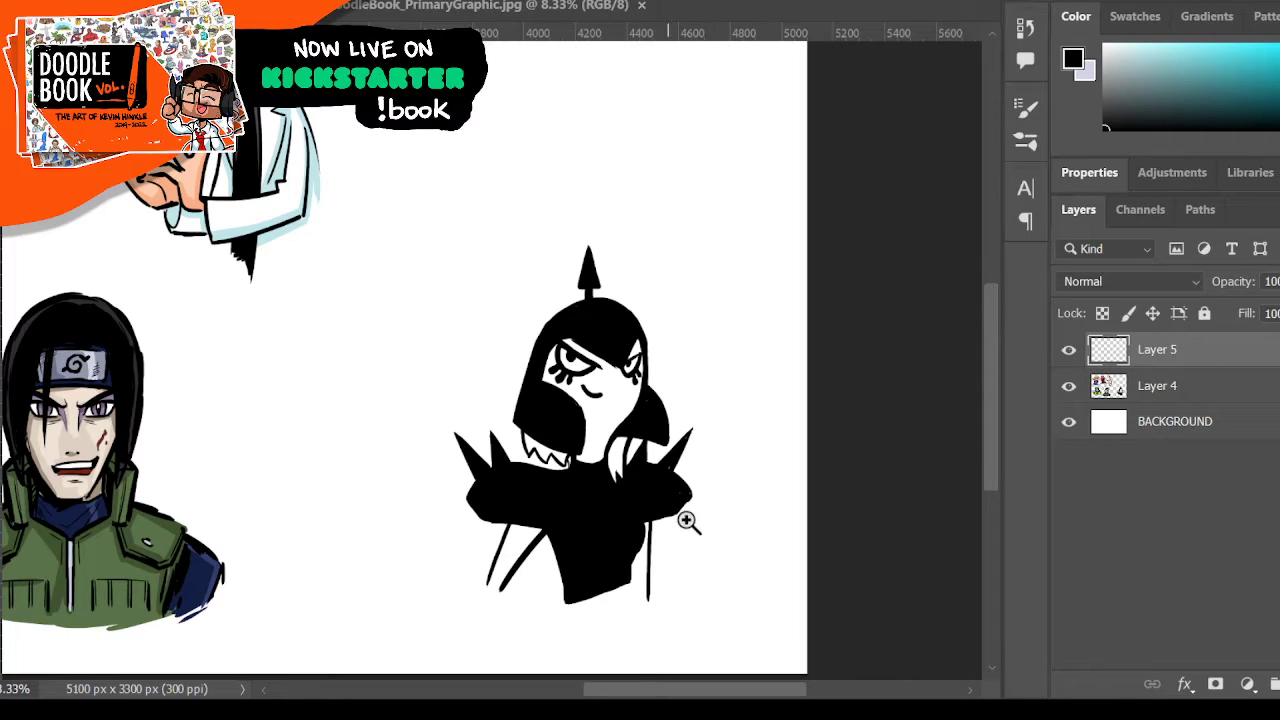
left_click(662, 522)
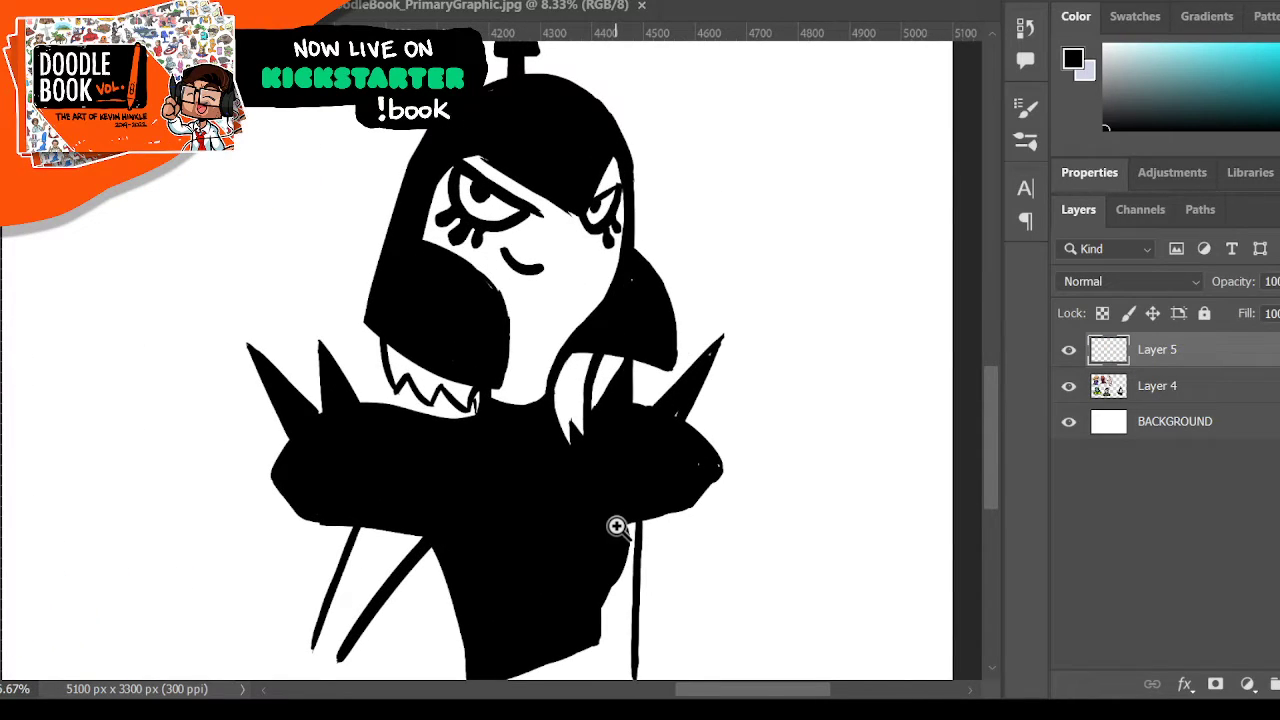
key("n")
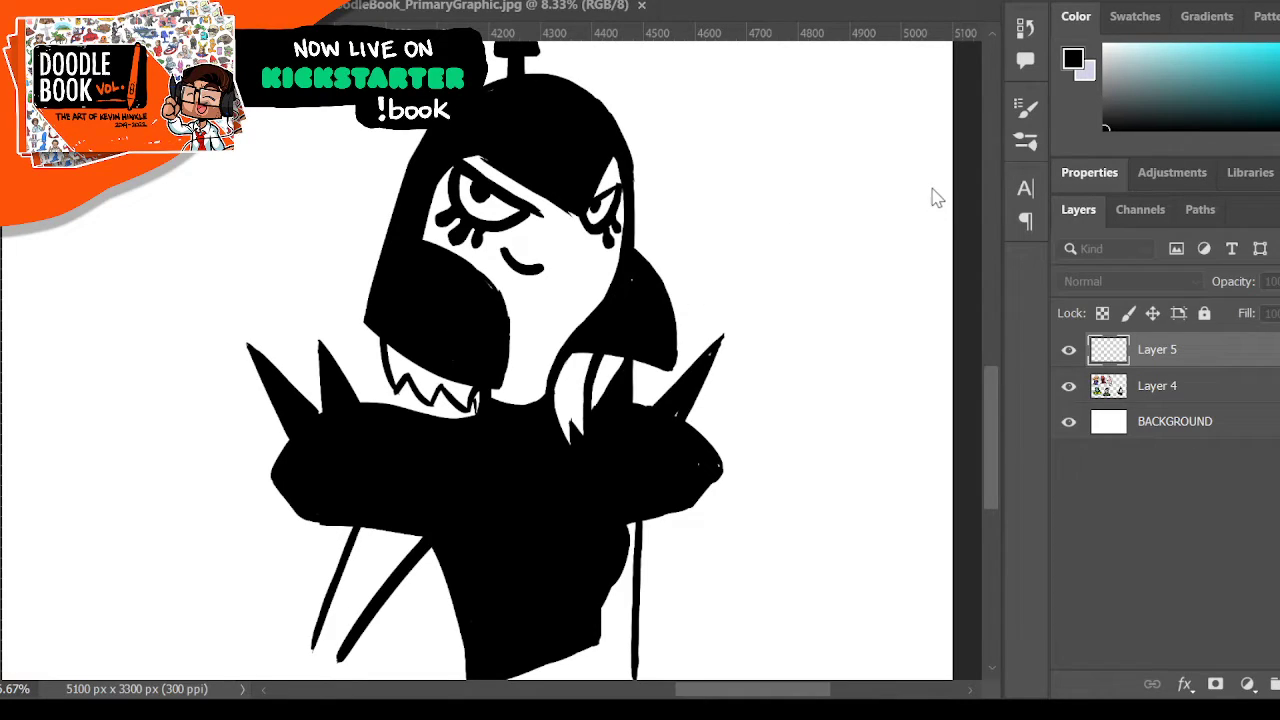
left_click(1117, 176)
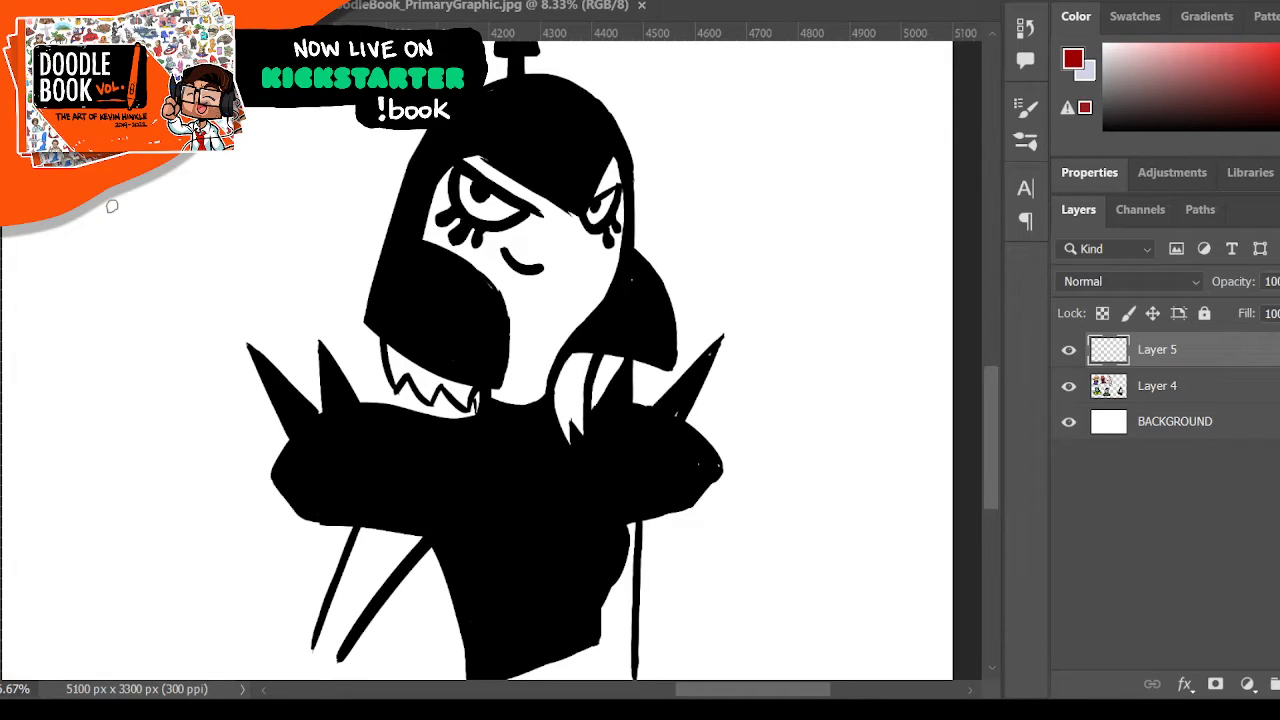
- Draw a heart outline on the helmeted villain's chest and fill it with dark red
mouse_move(552, 512)
left_mouse_down()
mouse_move(511, 550)
mouse_move(540, 562)
left_mouse_up()
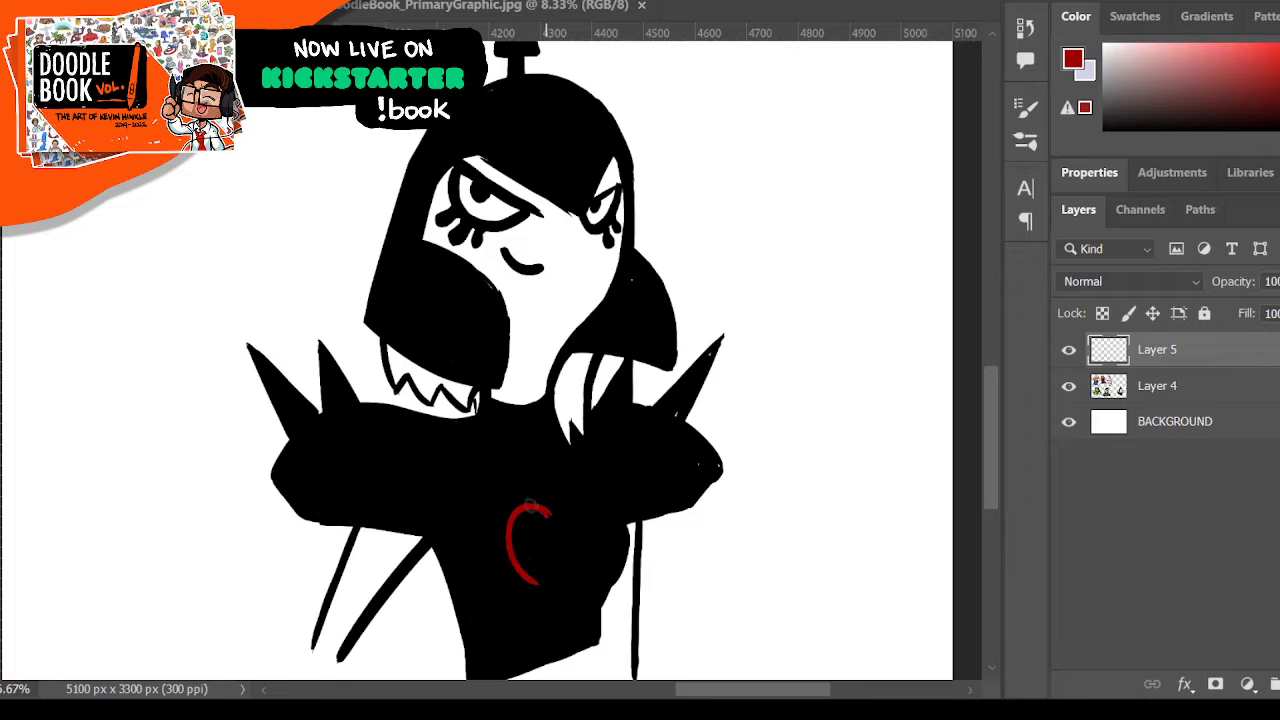
mouse_move(546, 508)
left_mouse_down()
mouse_move(524, 568)
mouse_move(568, 588)
left_mouse_up()
mouse_move(507, 523)
left_mouse_down()
mouse_move(547, 507)
mouse_move(566, 521)
mouse_move(584, 502)
mouse_move(570, 519)
mouse_move(604, 529)
mouse_move(564, 593)
mouse_move(601, 531)
mouse_move(584, 511)
mouse_move(566, 520)
mouse_move(595, 560)
left_mouse_up()
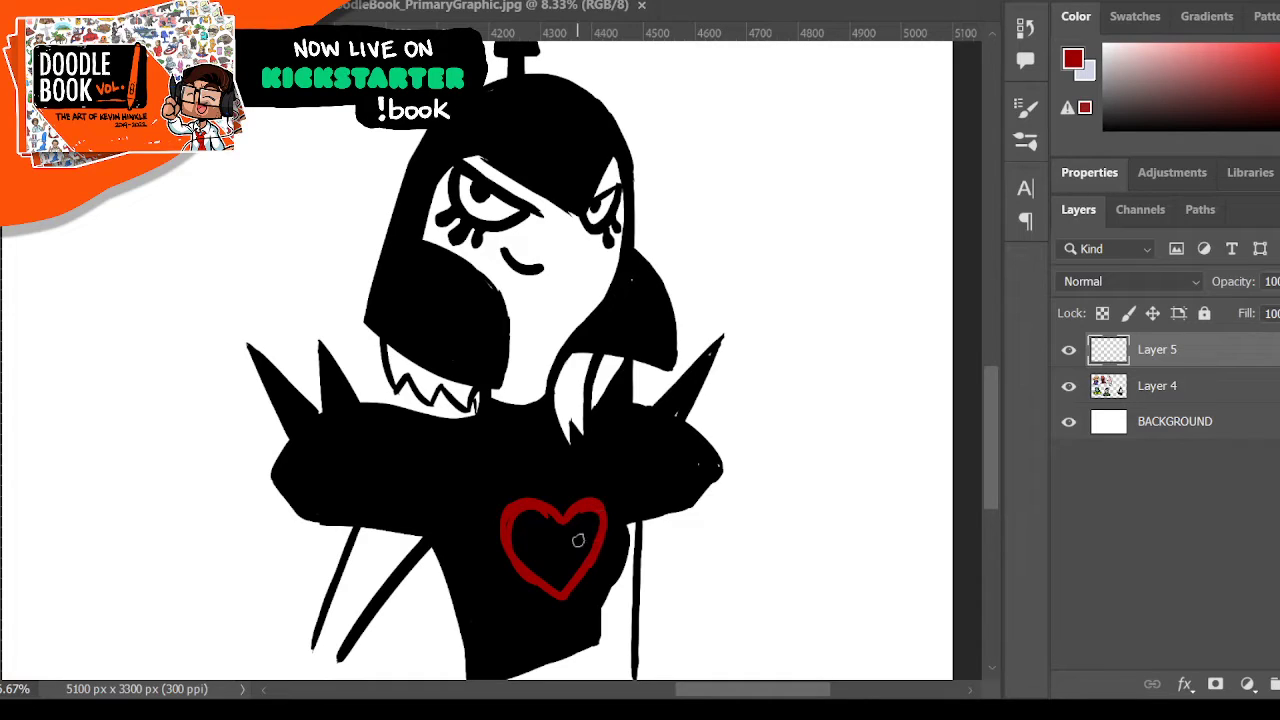
mouse_move(507, 538)
left_mouse_down()
mouse_move(541, 514)
mouse_move(592, 521)
mouse_move(583, 540)
mouse_move(579, 518)
mouse_move(541, 514)
mouse_move(550, 534)
mouse_move(559, 510)
mouse_move(560, 583)
left_mouse_up()
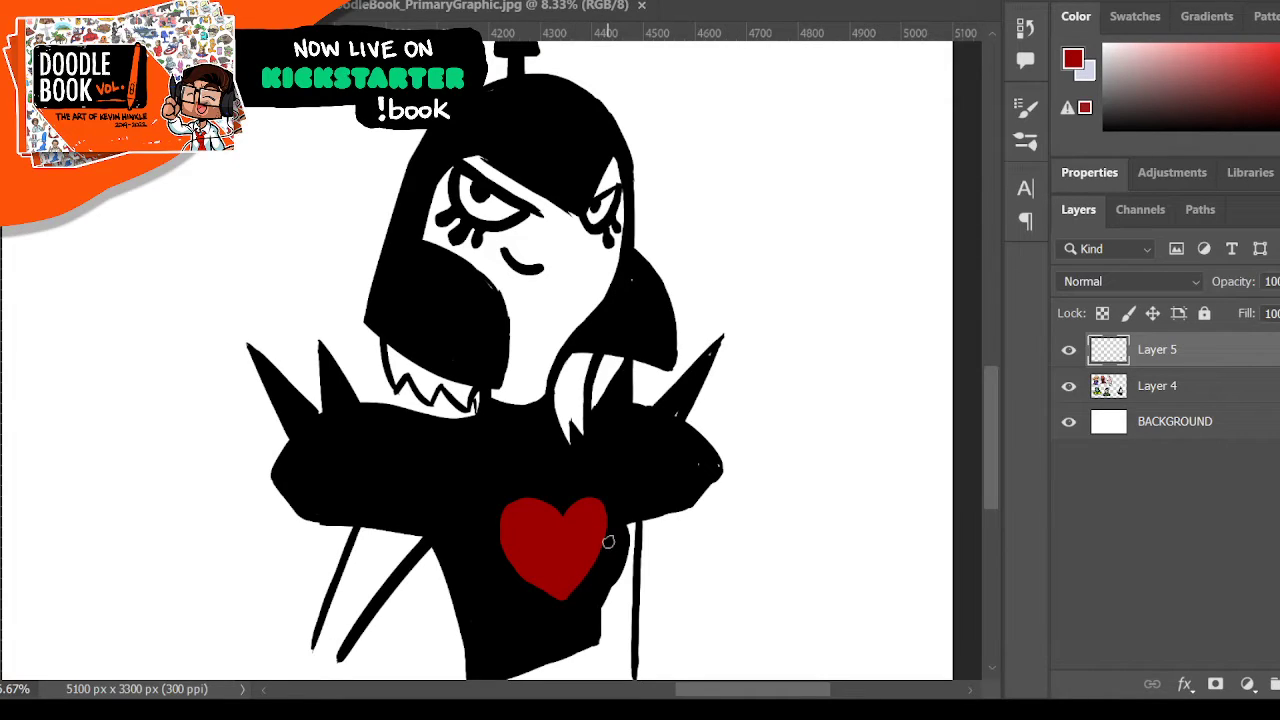
- Dot black spots of varying size along both sides of the red heart
key("d")
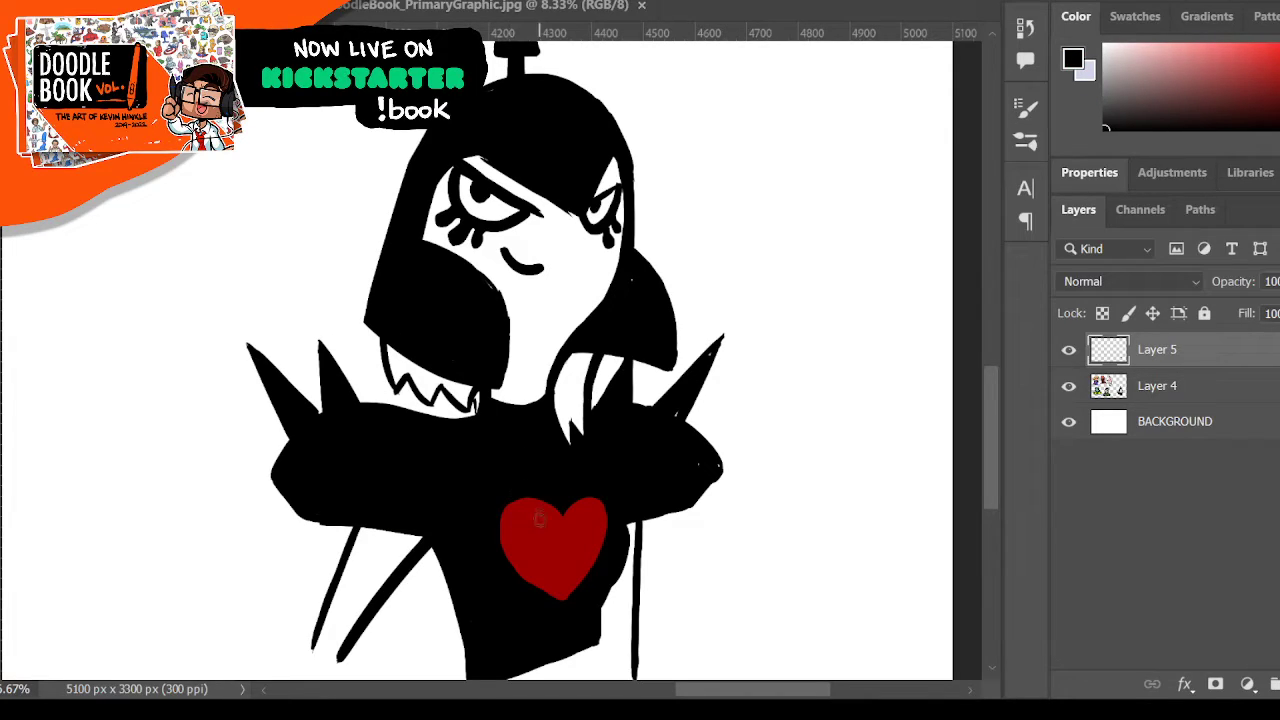
left_click_drag(523, 544, 523, 543)
left_click(513, 532)
left_click(522, 523)
left_click_drag(575, 571, 578, 570)
left_click(592, 547)
left_click(586, 537)
left_click(600, 512)
- Sample the heart's dark red and paint a drip running down from its lower-left edge
left_click(560, 518, "alt")
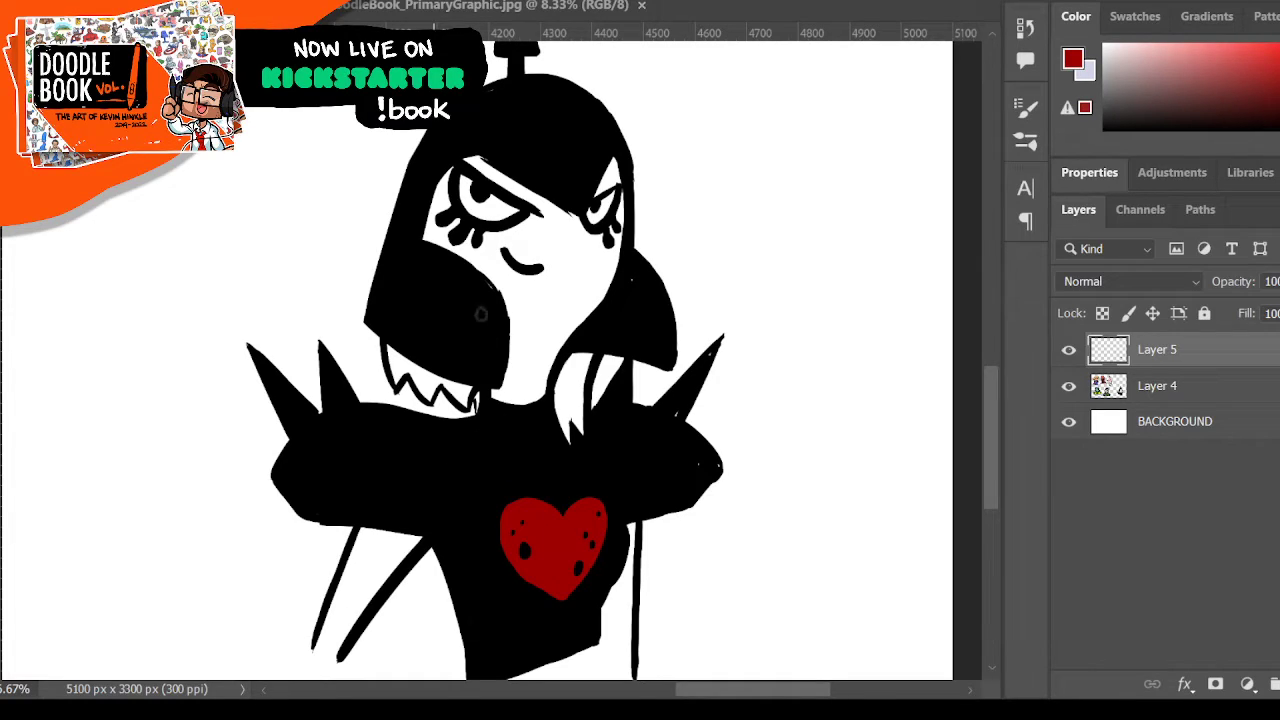
left_click_drag(524, 570, 523, 597)
key("z")
left_click(572, 260, "alt")
left_click(652, 304, "alt")
left_click(652, 228, "alt")
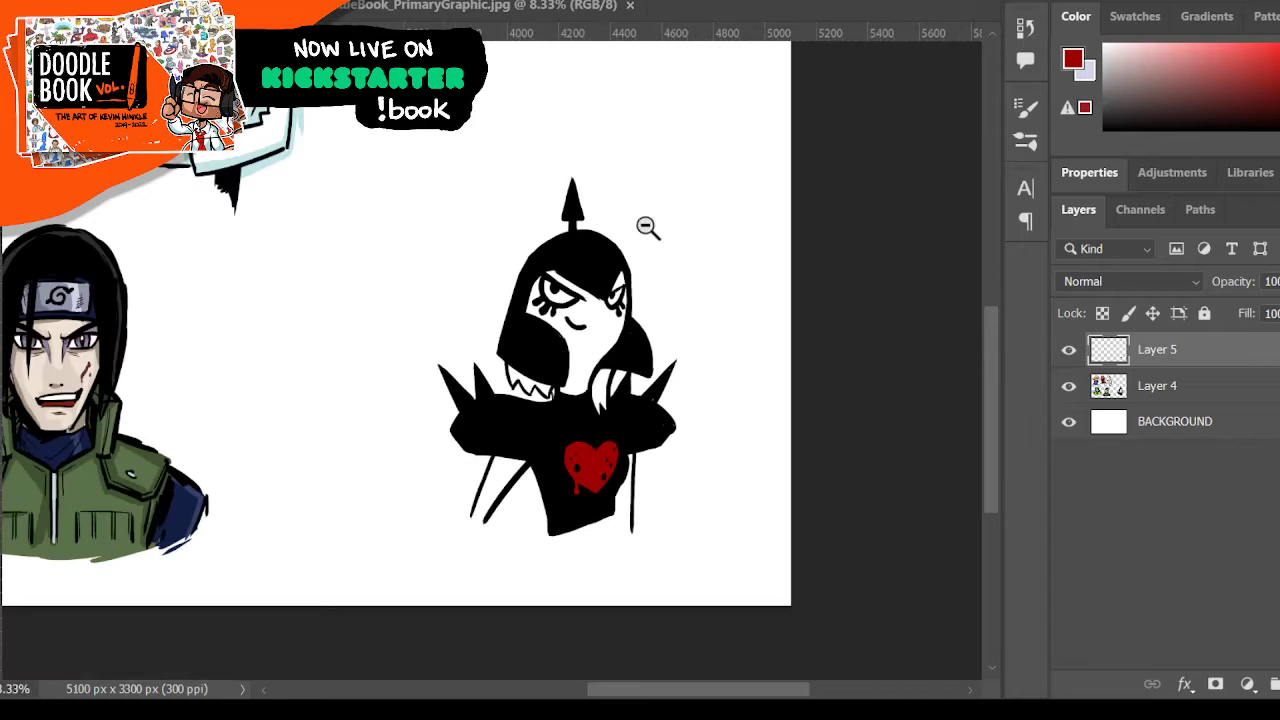
- Reset the foreground colour to black and draw a tall jagged horn curving up from the helmet's left side
key("d")
scroll(349, 341, "down", 1)
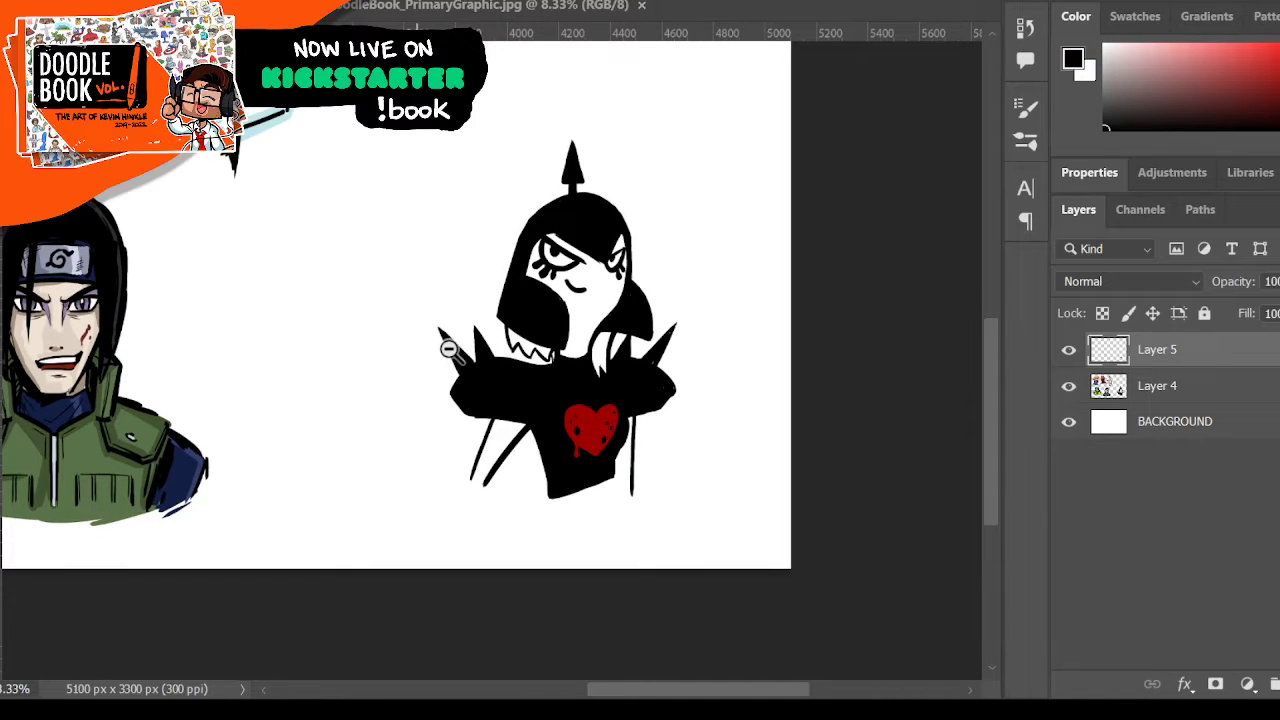
scroll(465, 352, "up", 3)
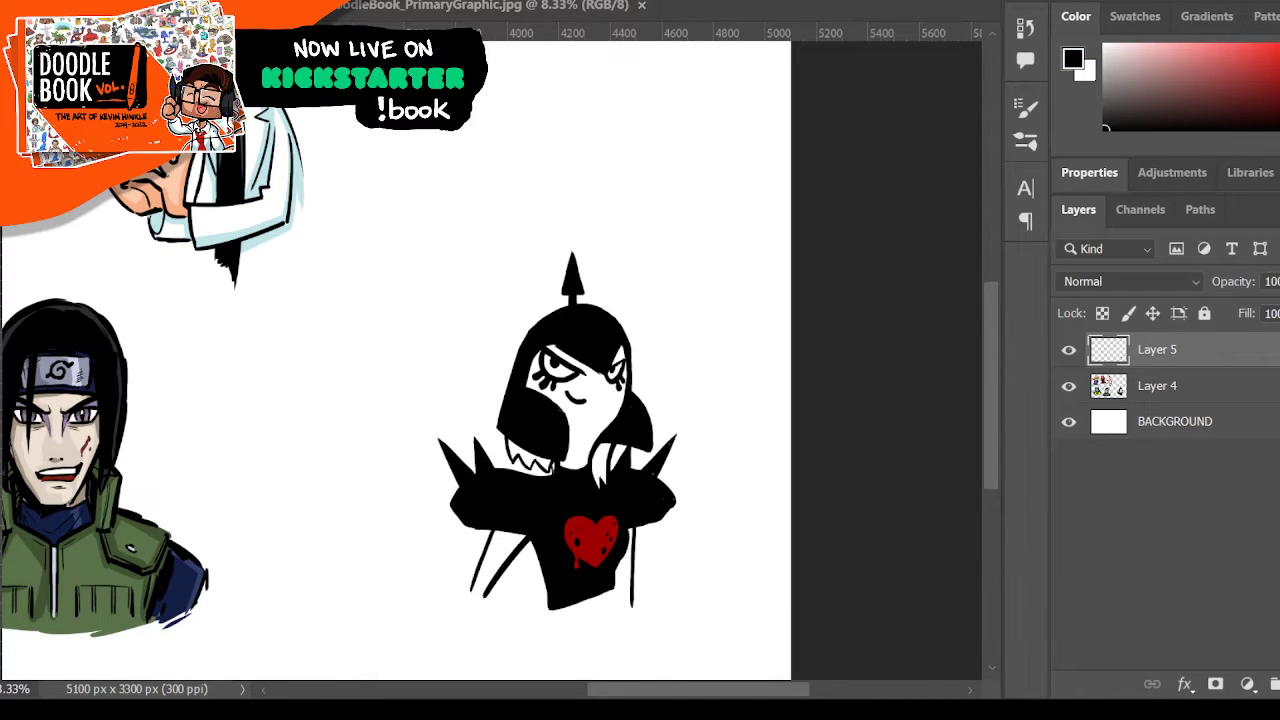
scroll(367, 253, "up", 1)
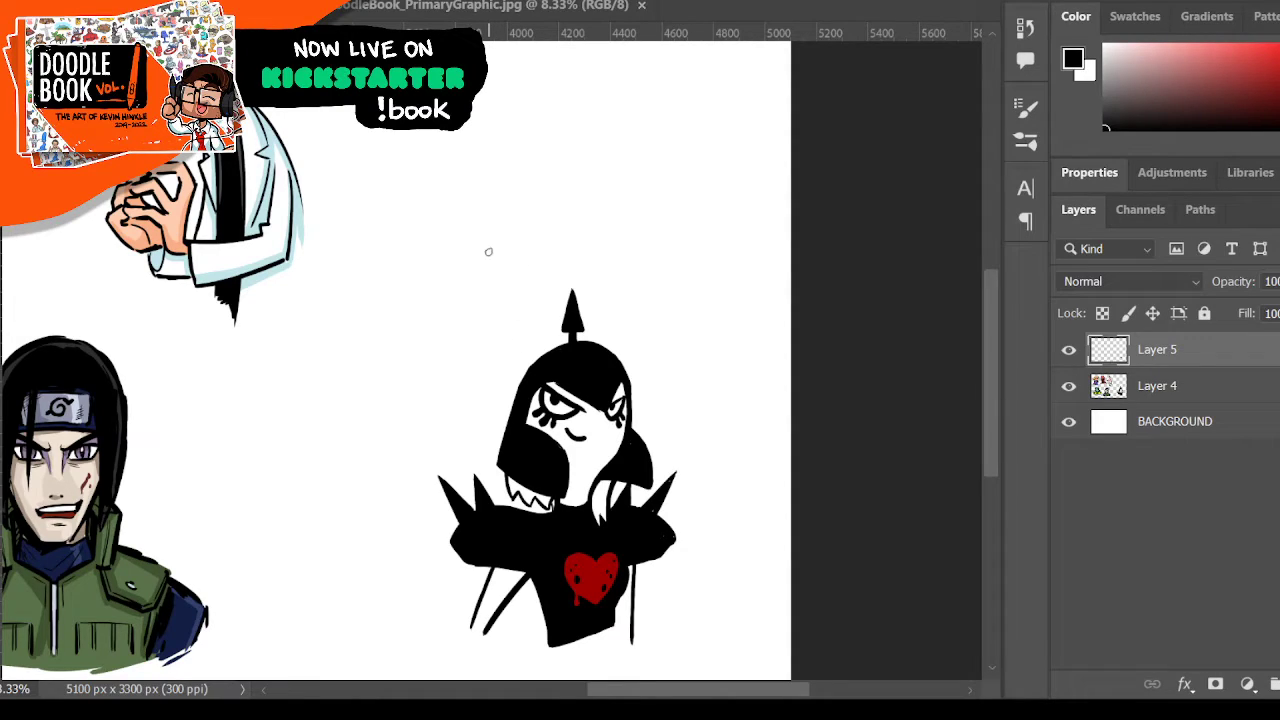
left_click_drag(464, 384, 508, 432)
mouse_move(463, 390)
left_mouse_down()
mouse_move(441, 362)
mouse_move(436, 296)
mouse_move(482, 166)
mouse_move(457, 272)
mouse_move(478, 242)
mouse_move(487, 338)
mouse_move(536, 380)
left_mouse_up()
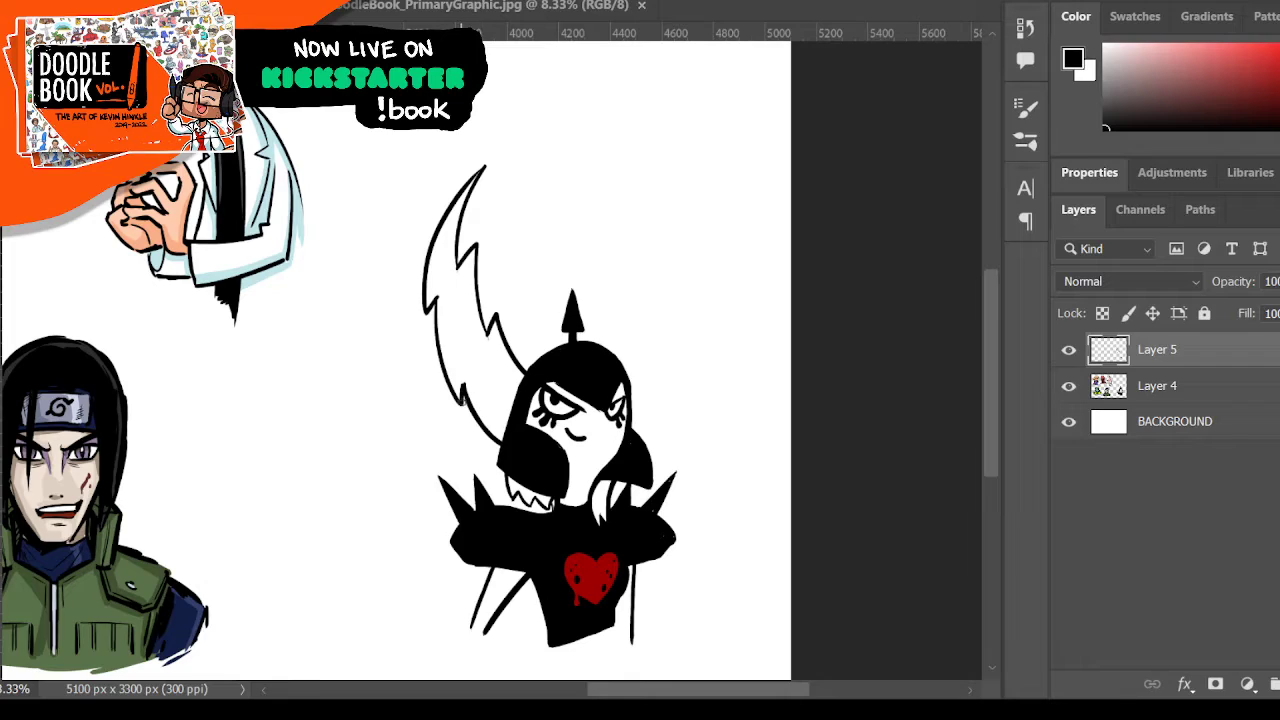
left_click_drag(438, 298, 460, 399)
mouse_move(424, 300)
left_mouse_down()
mouse_move(426, 264)
mouse_move(487, 166)
left_mouse_up()
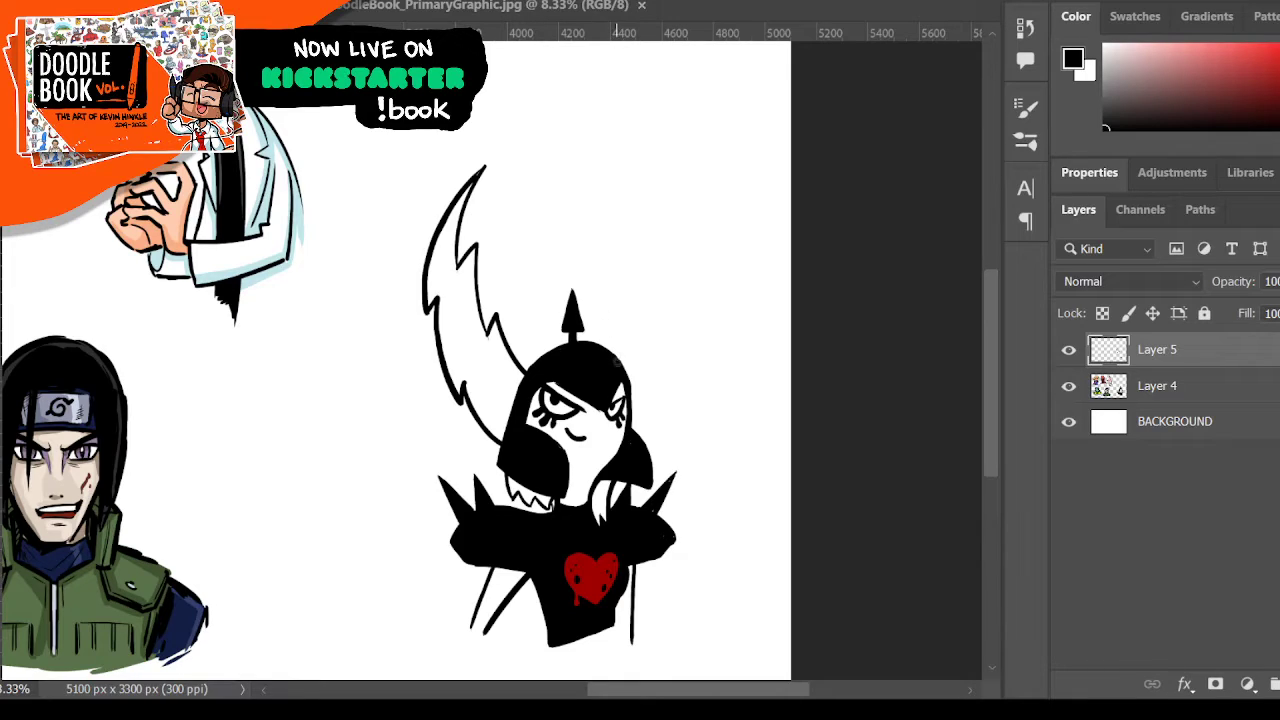
- Draw a matching jagged horn curving up from the helmet's right side, redoing the stroke along its inner edge
left_click_drag(637, 314, 632, 430)
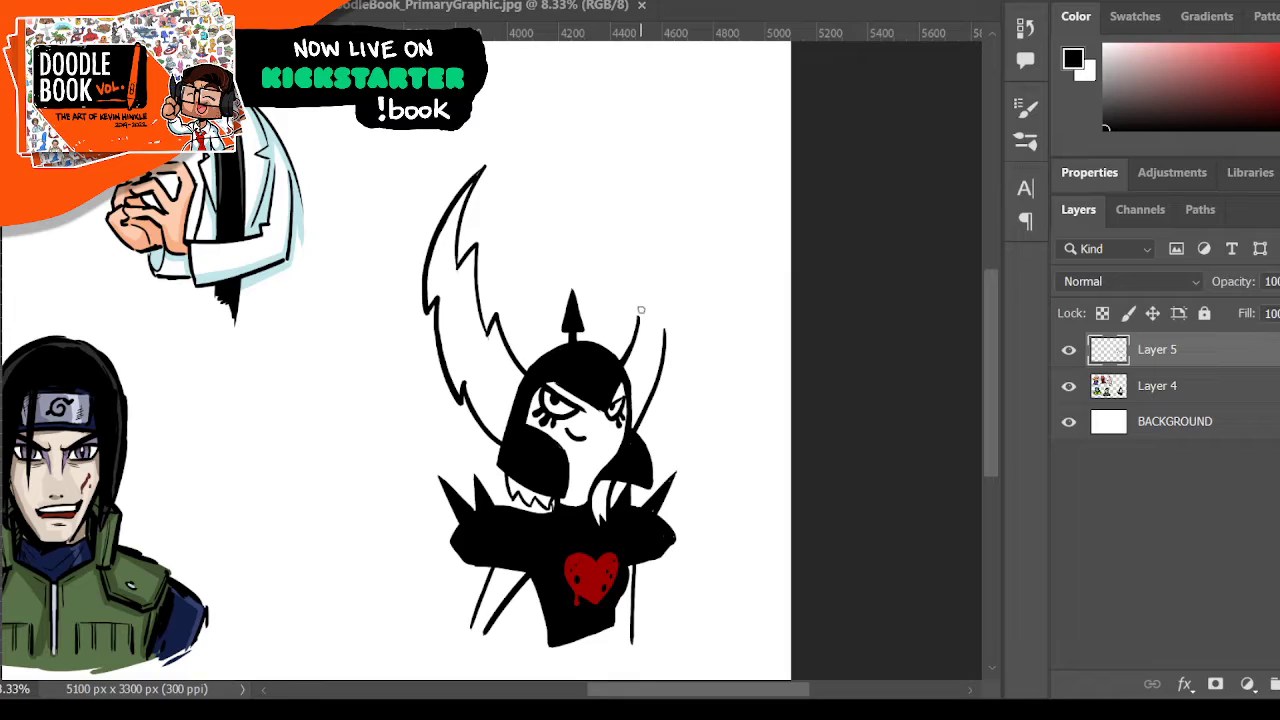
left_click_drag(655, 321, 640, 223)
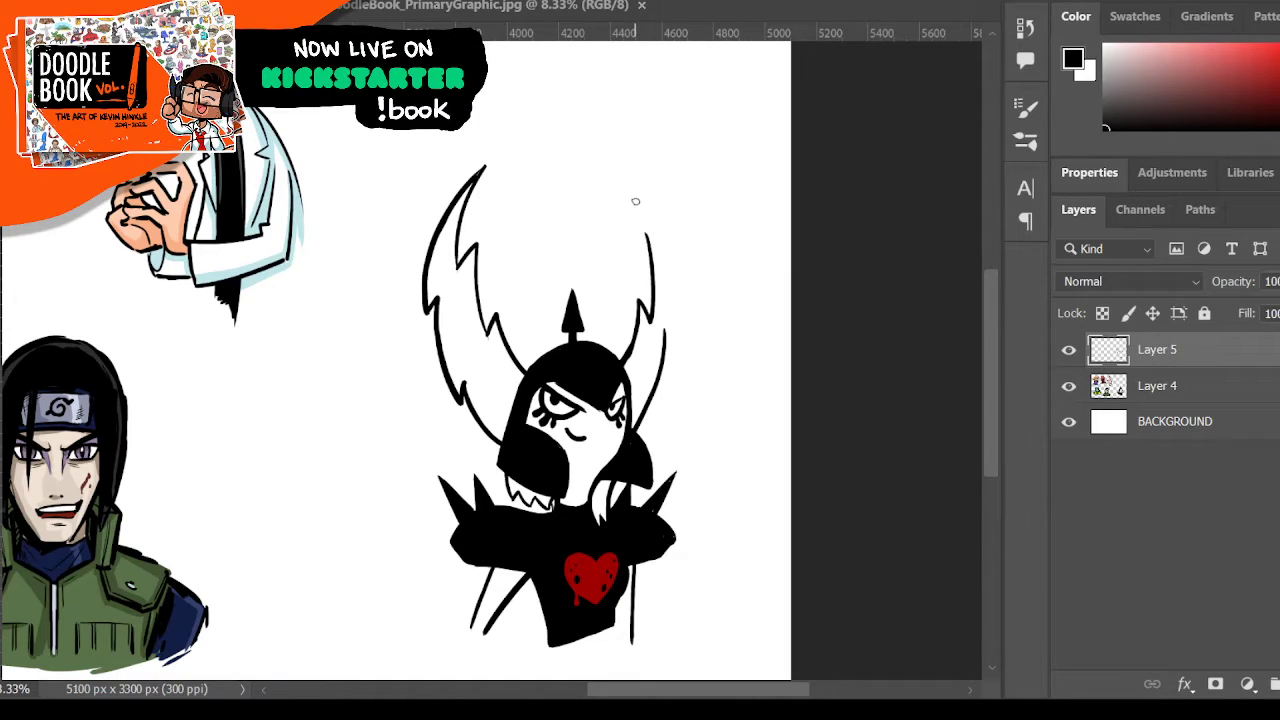
key("ctrl+z")
mouse_move(645, 296)
left_mouse_down()
mouse_move(615, 174)
mouse_move(672, 288)
mouse_move(673, 270)
mouse_move(675, 351)
left_mouse_up()
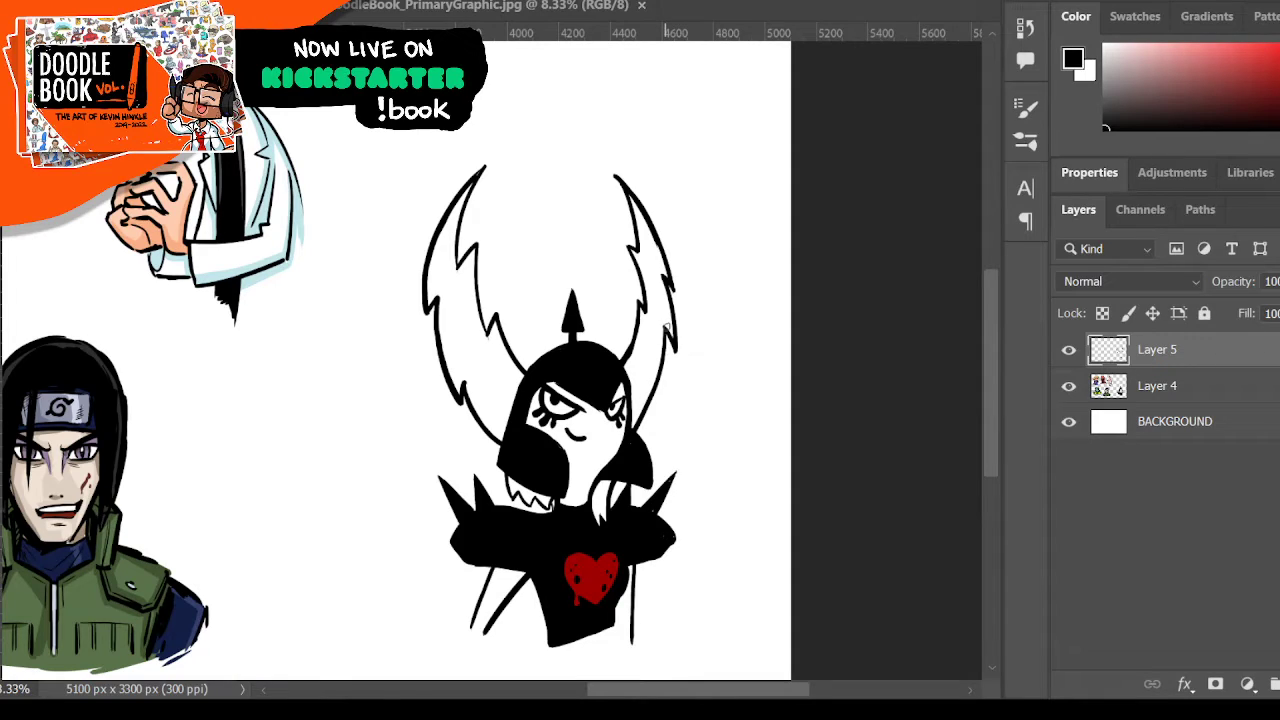
- Thicken the black outlines at the base of both horns and along the villain's arms
mouse_move(638, 300)
left_mouse_down()
mouse_move(619, 368)
mouse_move(636, 393)
left_mouse_up()
left_click_drag(473, 404, 510, 449)
left_click_drag(463, 375, 508, 446)
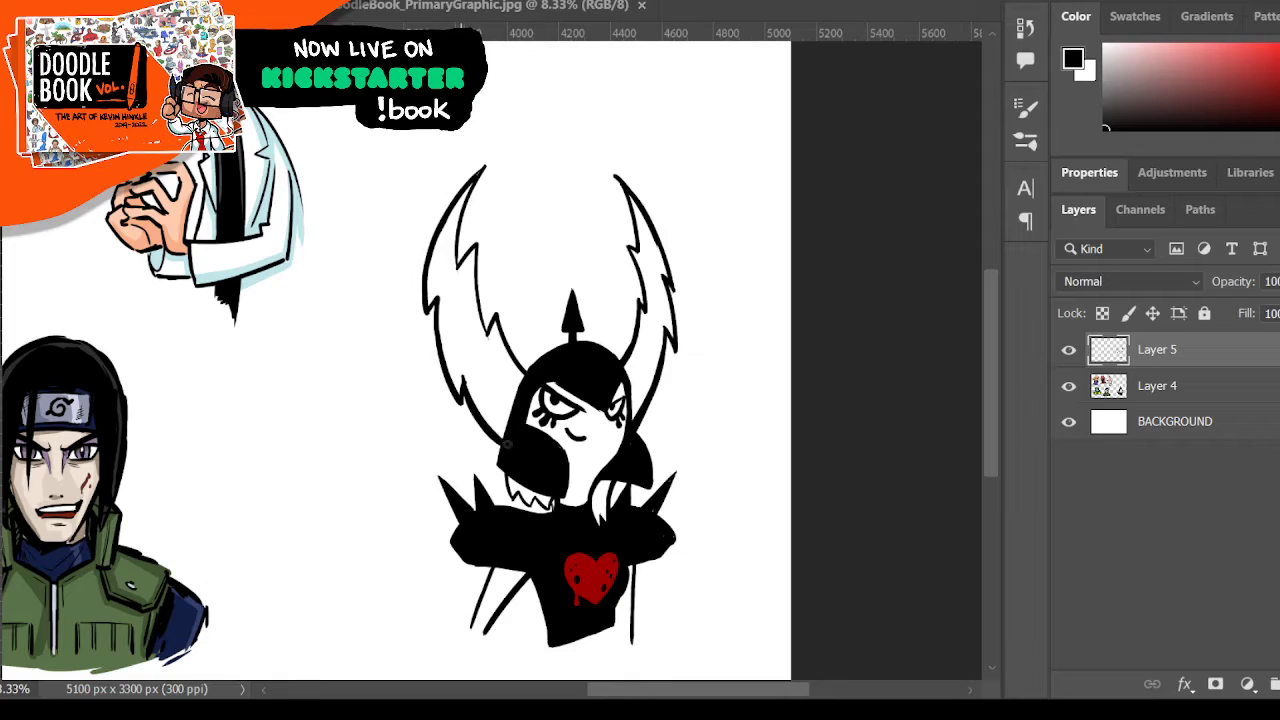
left_click_drag(491, 570, 471, 626)
left_click_drag(634, 568, 634, 644)
- Merge the detail layer down into Layer 4, then add a new empty layer and place it beneath Layer 4
scroll(640, 450, "down", 2)
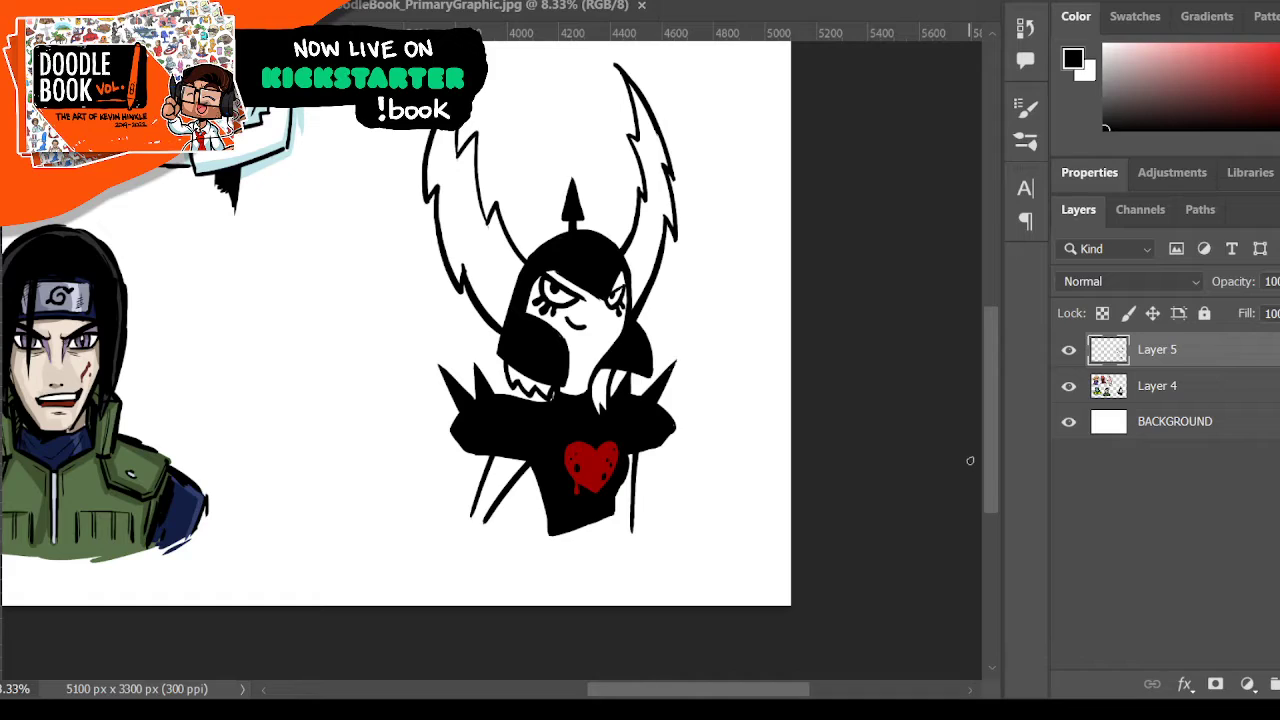
key("ctrl+e")
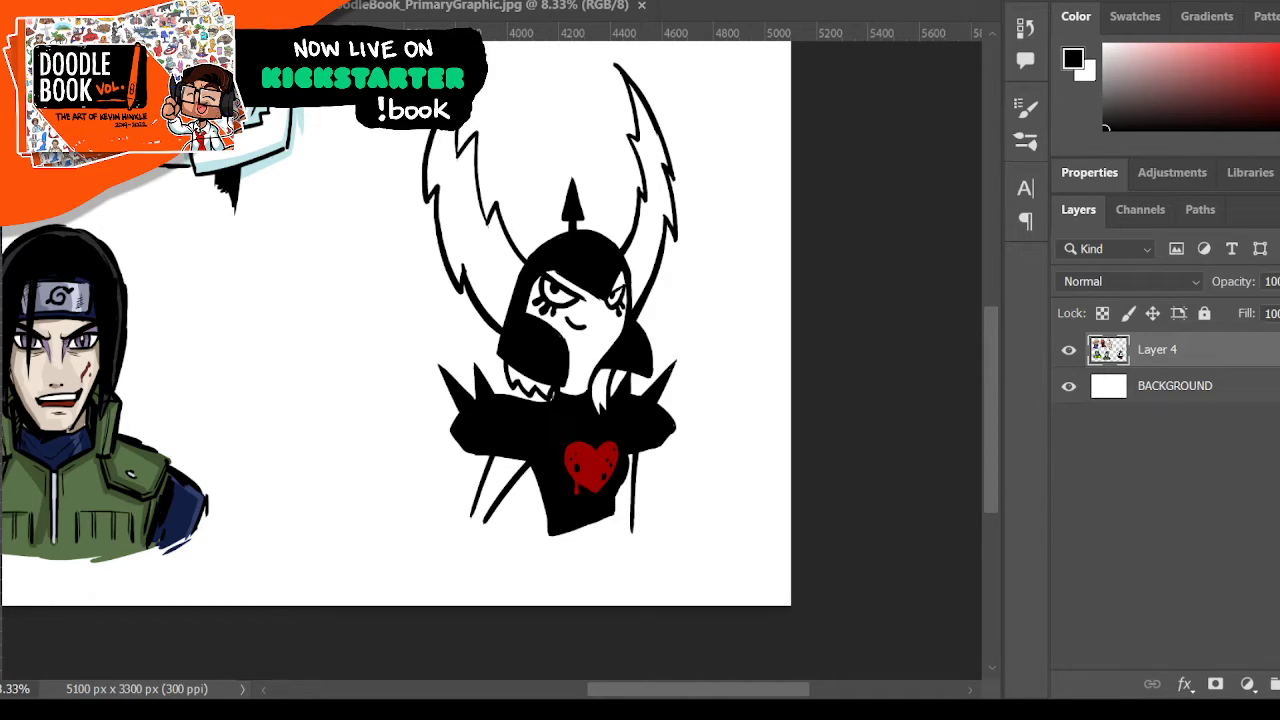
key("ctrl+shift+alt+n")
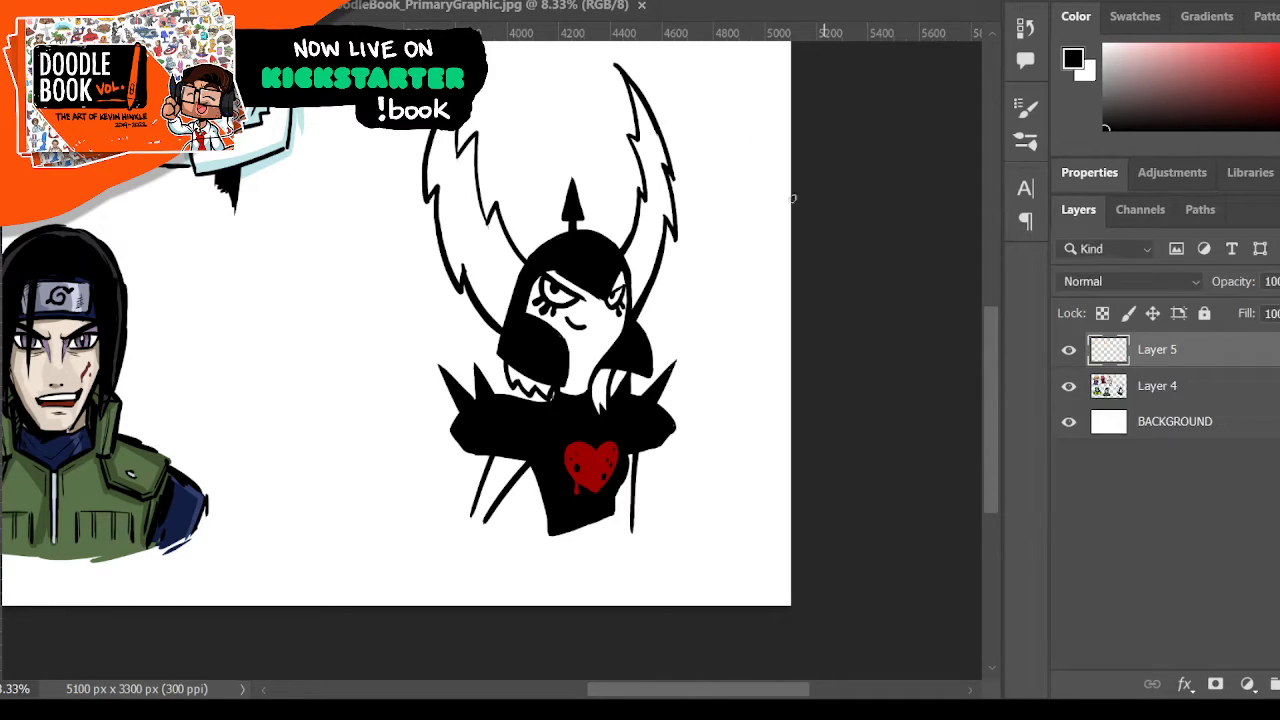
left_click_drag(1160, 352, 1168, 402)
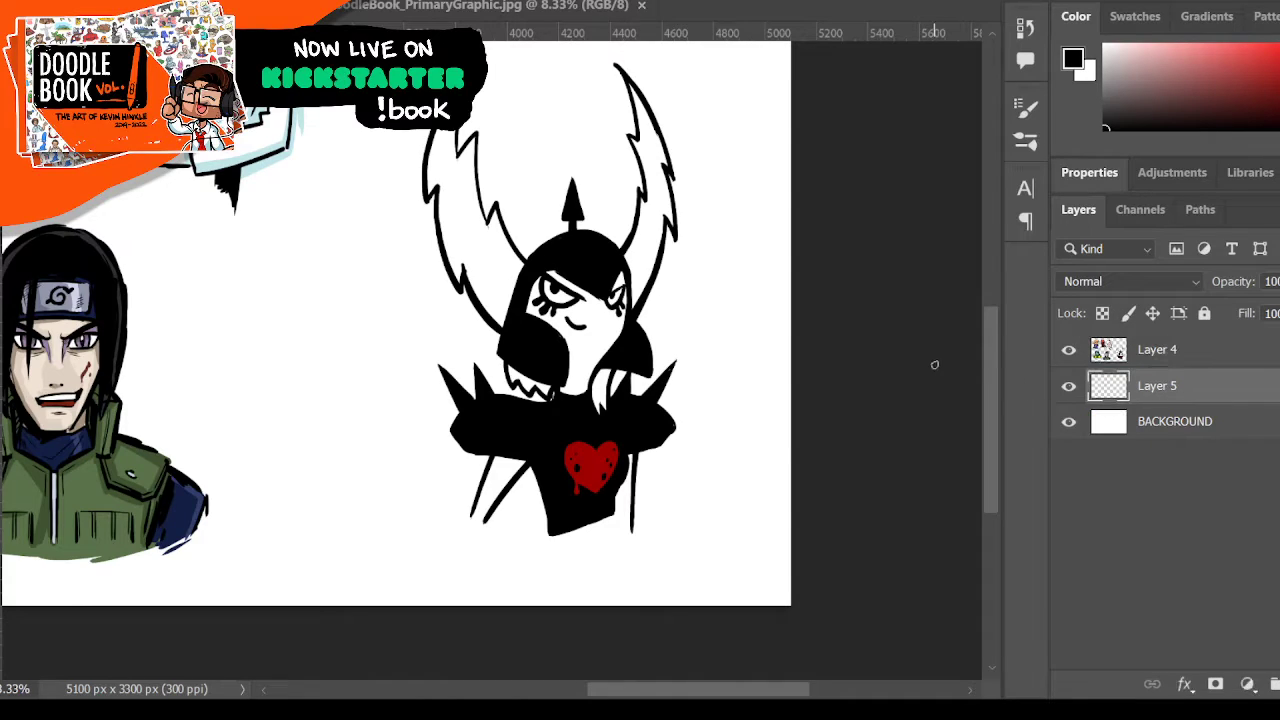
- Try dark slate blue on the helmeted villain's shoulder spike on Layer 4
scroll(925, 368, "up", 2)
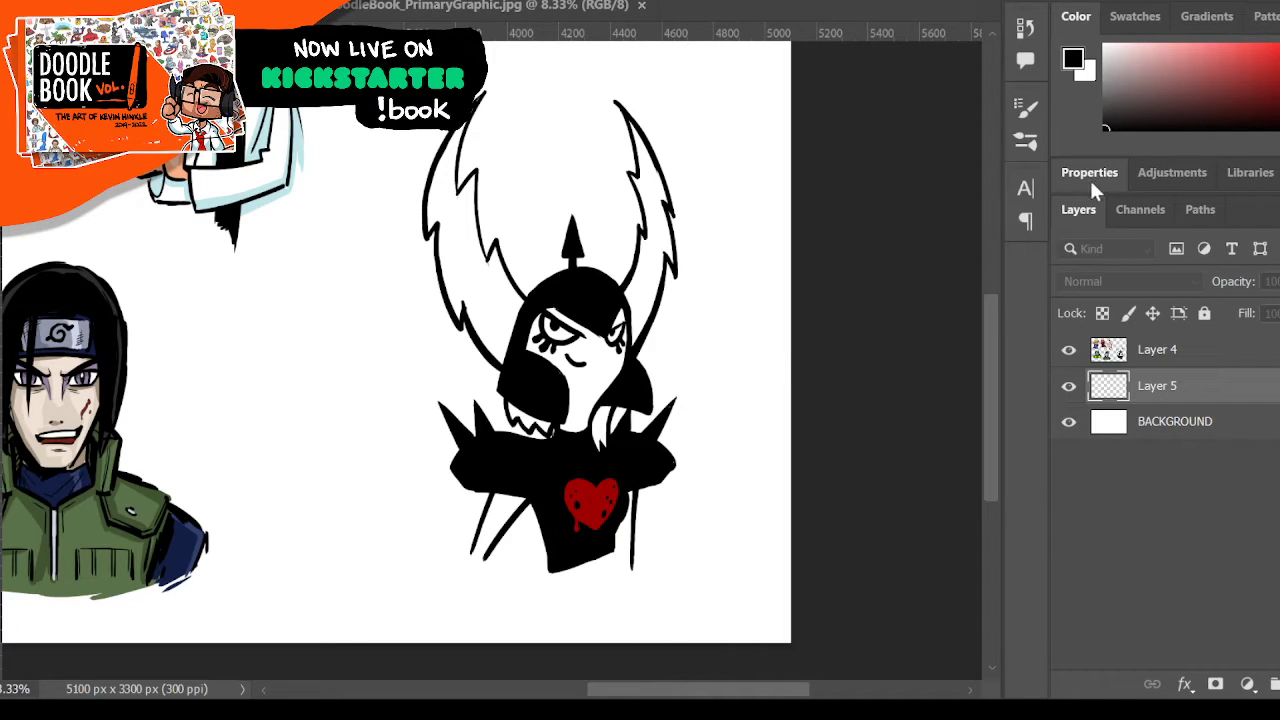
left_click(246, 322, "alt")
key("z")
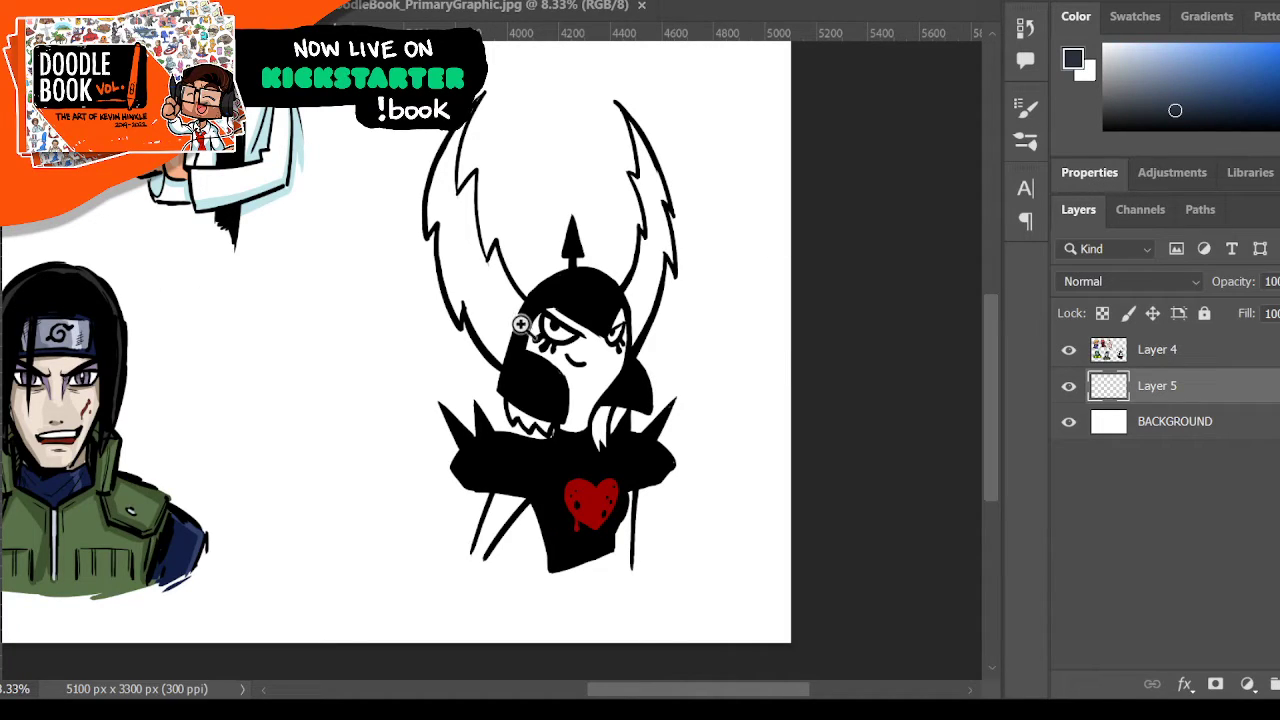
left_click(533, 338)
left_click(670, 503)
scroll(670, 496, "down", 2)
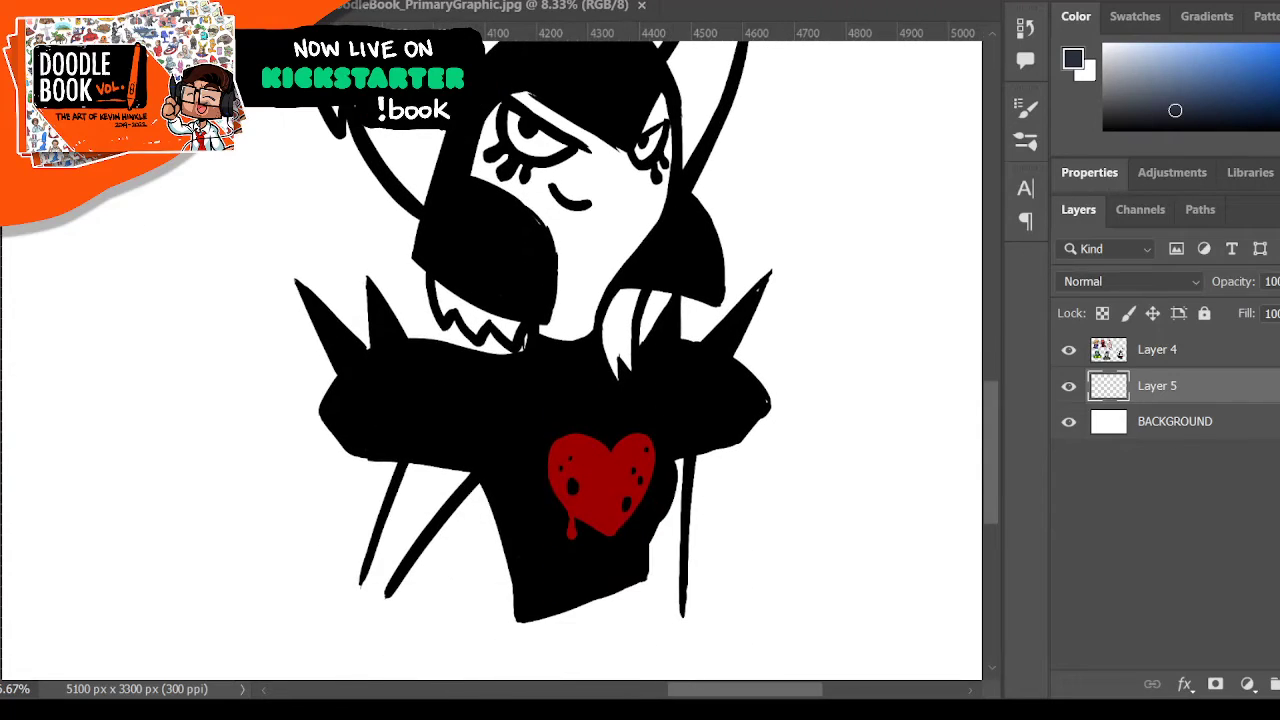
left_click(1172, 358)
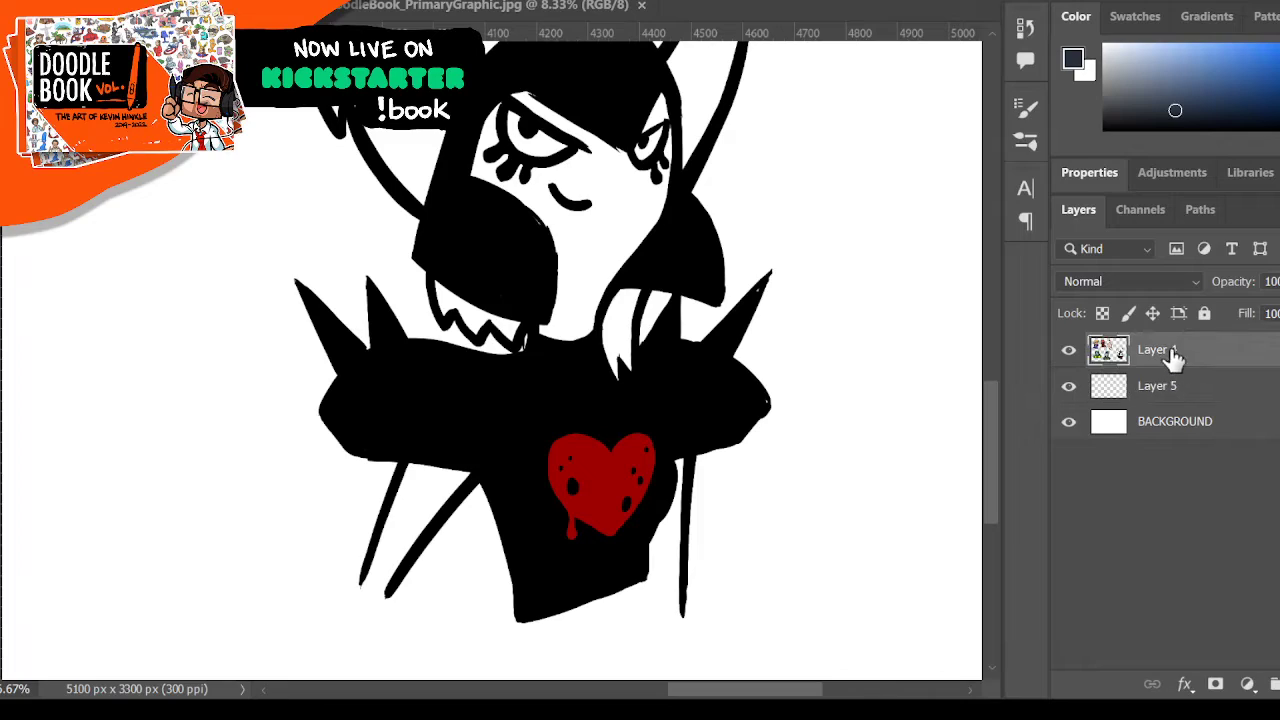
left_click_drag(309, 305, 360, 376)
key("d")
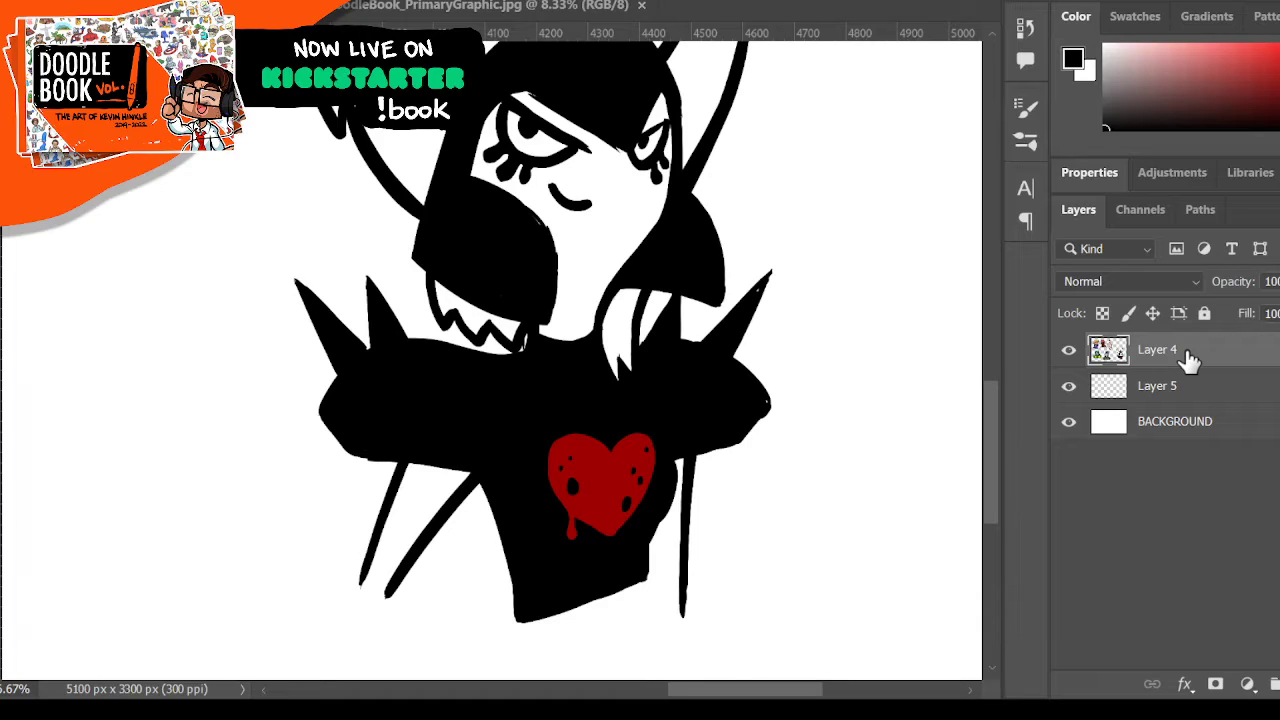
left_click(1070, 352)
left_click(1070, 352)
- On Layer 5, set the foreground colour to golden yellow and paint the lower parts of both horns
left_click(1160, 390)
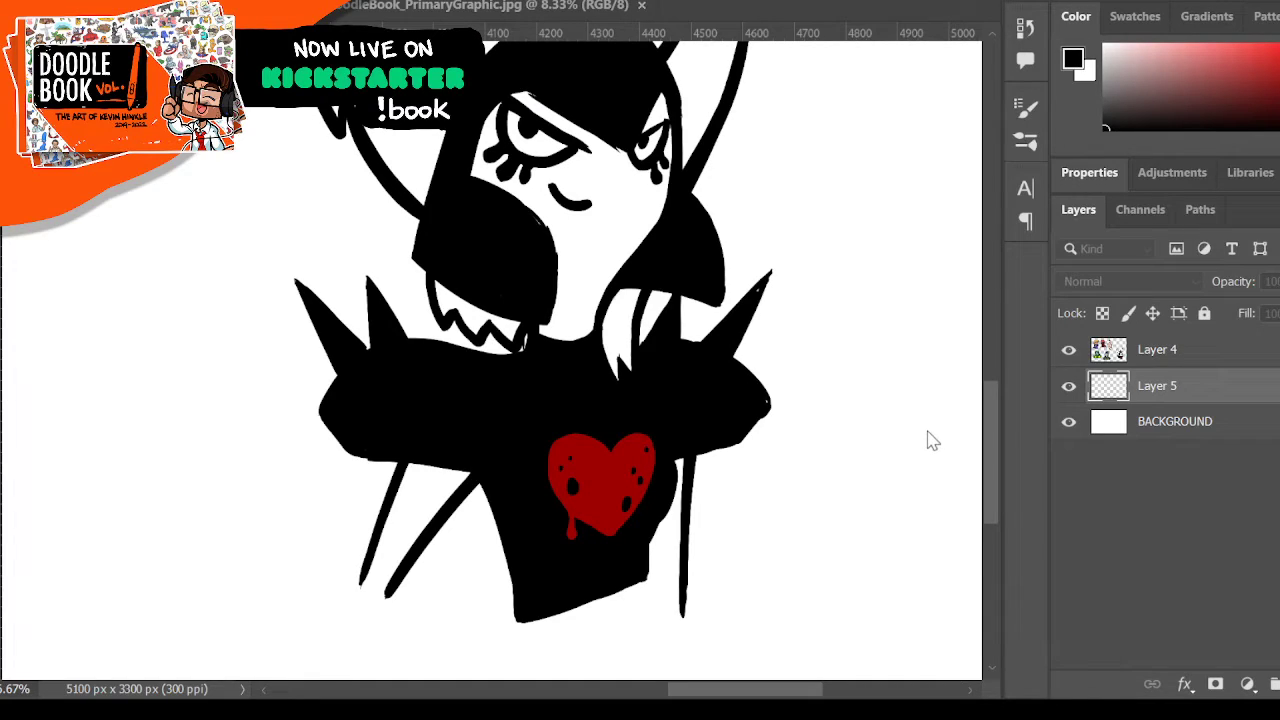
left_click(1111, 166)
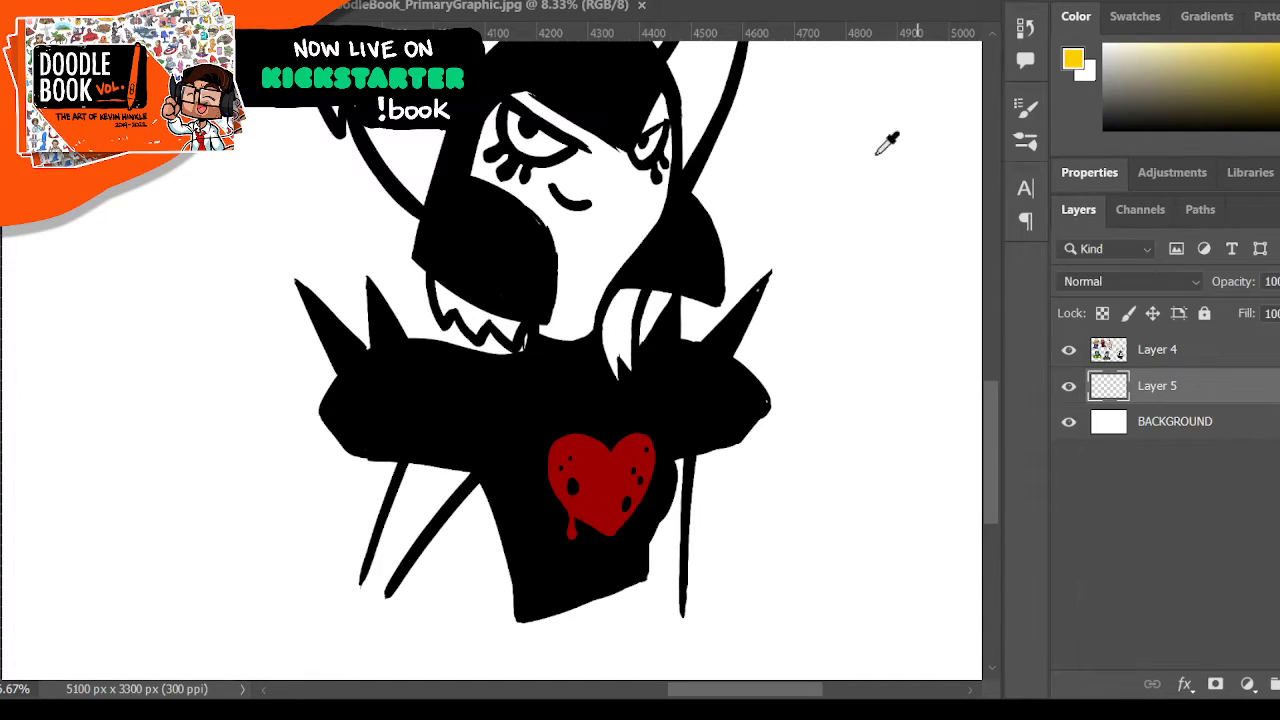
scroll(600, 271, "down", 3)
scroll(571, 286, "up", 5)
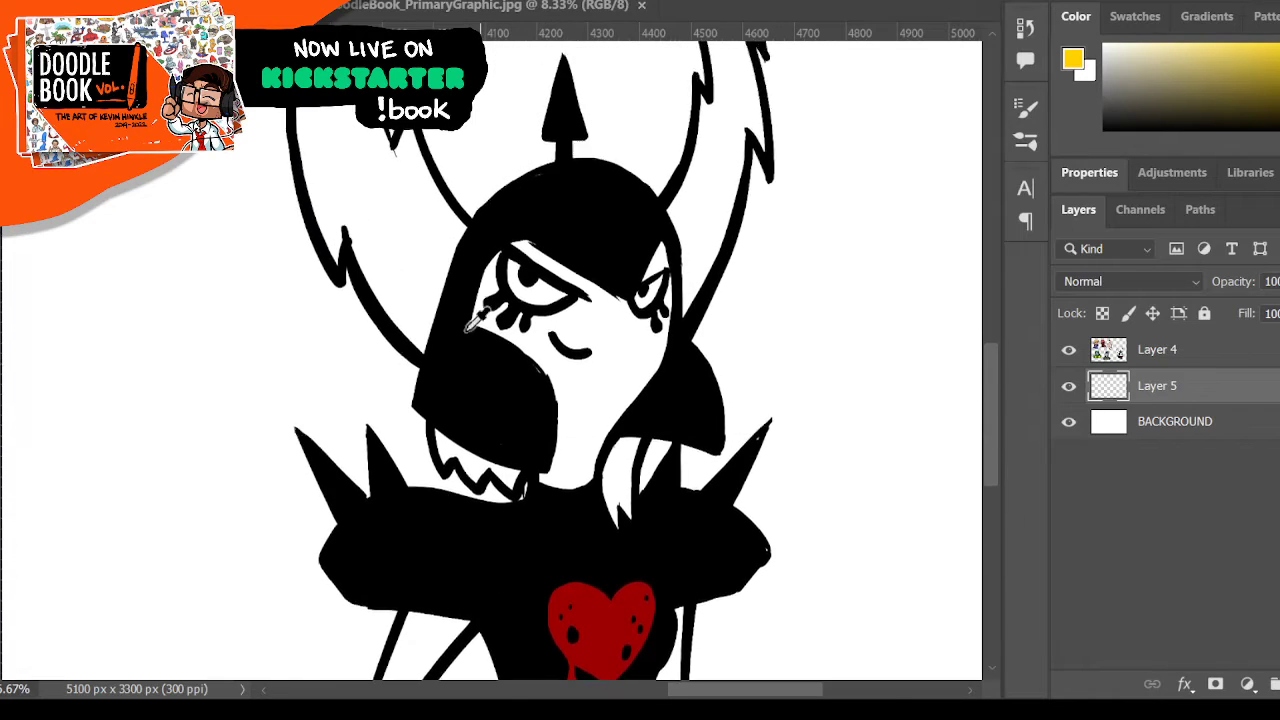
scroll(472, 322, "up", 1)
scroll(106, 197, "up", 1)
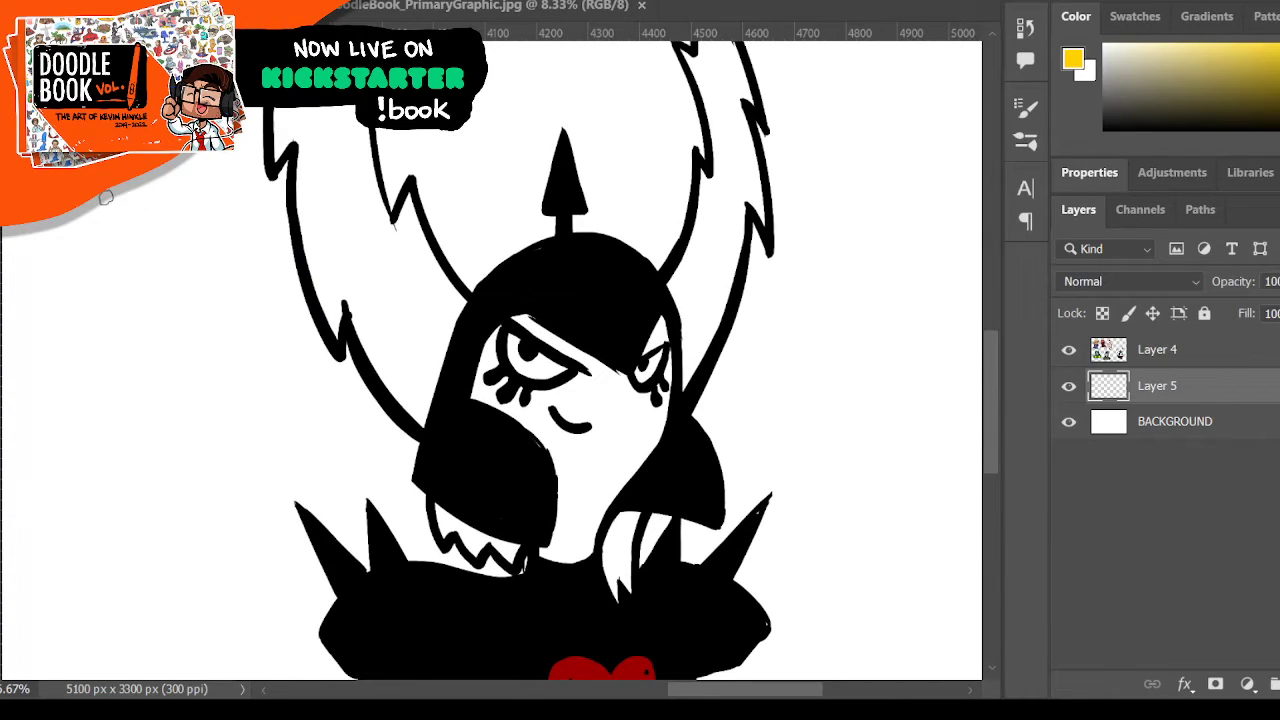
mouse_move(345, 300)
left_mouse_down()
mouse_move(395, 405)
mouse_move(420, 420)
mouse_move(420, 290)
mouse_move(437, 337)
mouse_move(455, 300)
mouse_move(405, 195)
mouse_move(392, 282)
mouse_move(420, 232)
mouse_move(432, 248)
left_mouse_up()
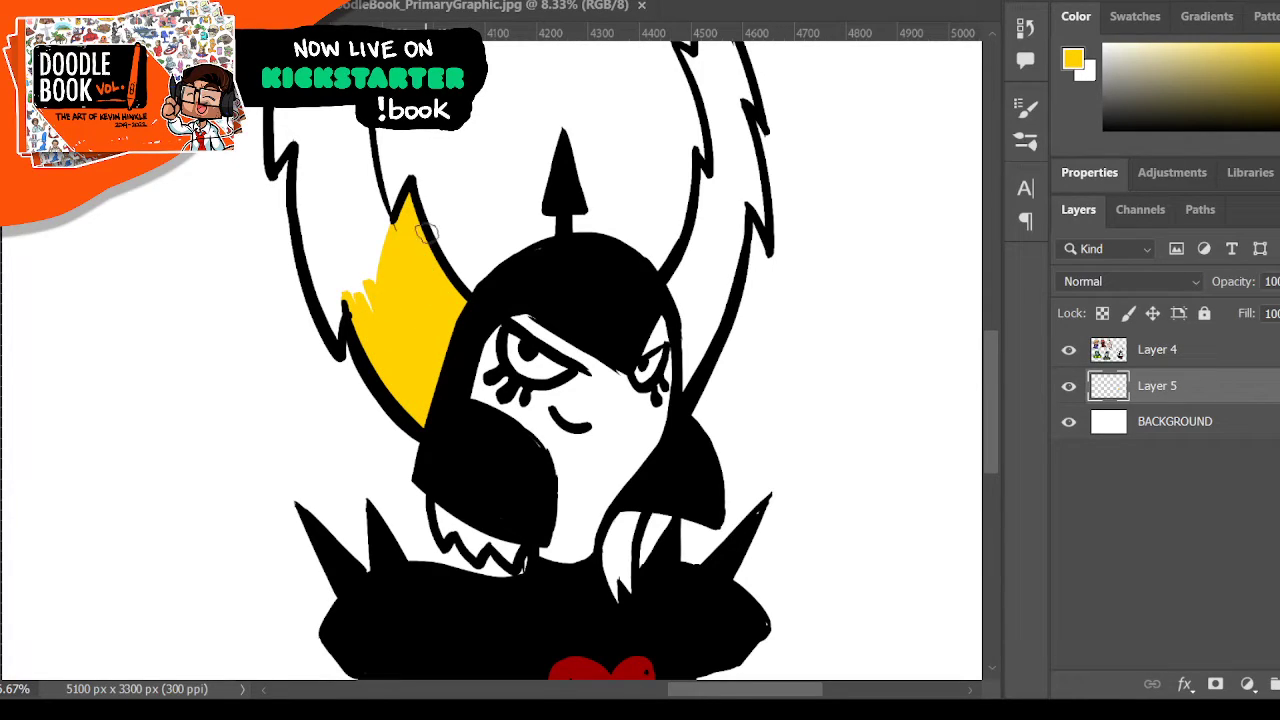
mouse_move(676, 265)
left_mouse_down()
mouse_move(690, 390)
mouse_move(725, 290)
mouse_move(705, 245)
mouse_move(678, 270)
mouse_move(705, 178)
mouse_move(728, 165)
mouse_move(745, 240)
mouse_move(688, 255)
left_mouse_up()
mouse_move(303, 150)
left_mouse_down()
mouse_move(320, 277)
mouse_move(310, 237)
mouse_move(313, 265)
mouse_move(338, 310)
mouse_move(351, 252)
mouse_move(389, 236)
mouse_move(315, 147)
mouse_move(302, 168)
mouse_move(302, 133)
mouse_move(346, 120)
mouse_move(385, 205)
left_mouse_up()
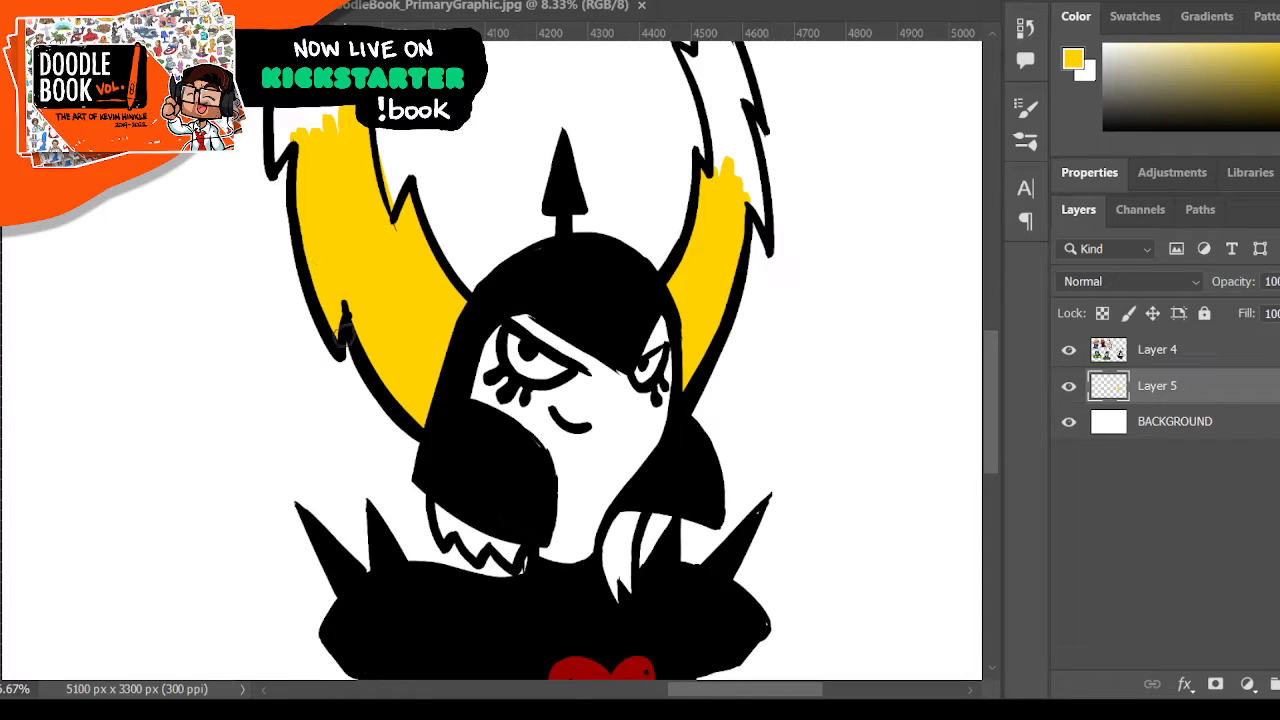
- Fill the remaining upper parts of both horns with golden yellow up to the tips
scroll(320, 255, "up", 5)
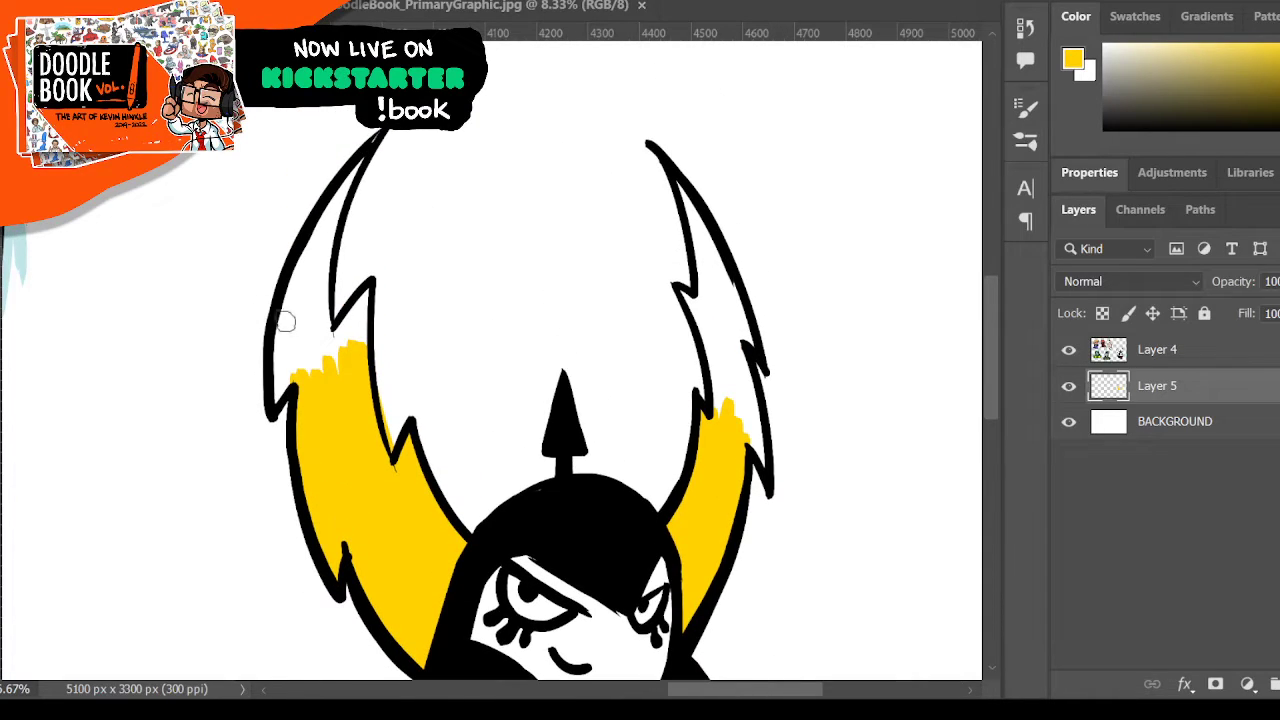
mouse_move(282, 335)
left_mouse_down()
mouse_move(272, 397)
mouse_move(293, 296)
mouse_move(317, 258)
mouse_move(321, 325)
mouse_move(303, 346)
mouse_move(366, 294)
mouse_move(365, 319)
mouse_move(316, 234)
mouse_move(324, 214)
mouse_move(313, 264)
mouse_move(323, 309)
mouse_move(343, 186)
mouse_move(370, 145)
left_mouse_up()
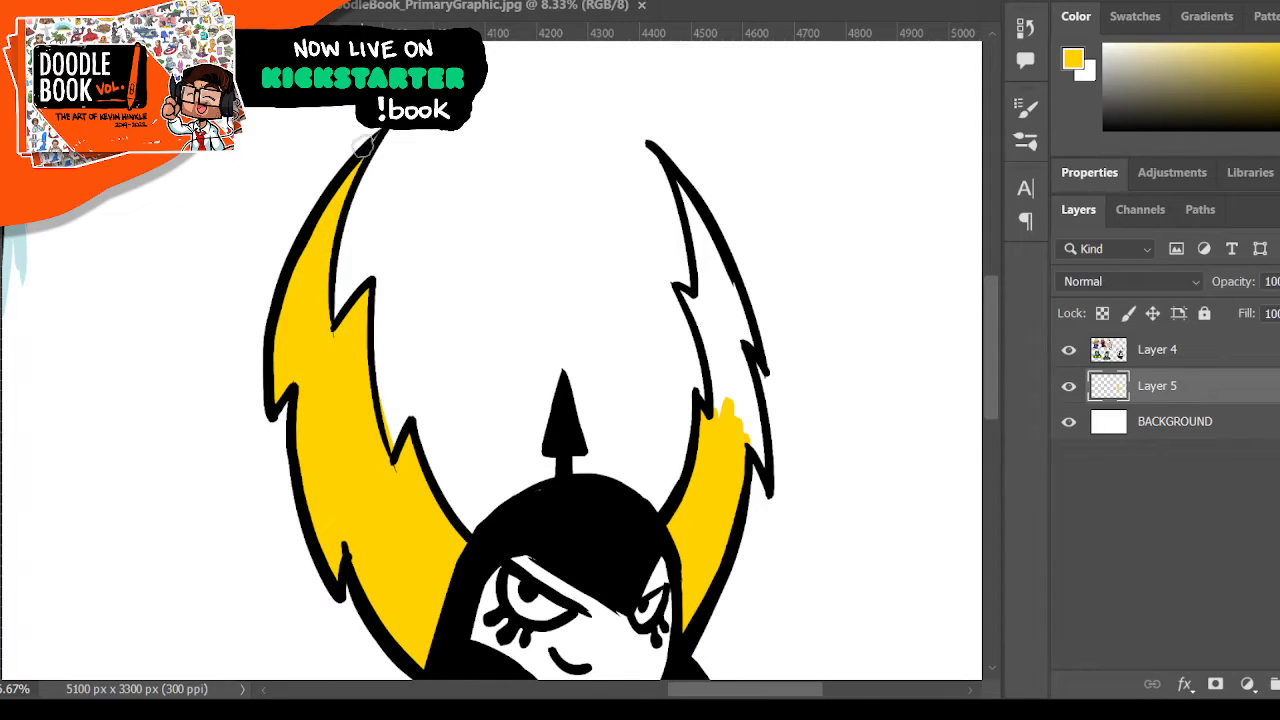
mouse_move(688, 300)
left_mouse_down()
mouse_move(758, 457)
mouse_move(760, 420)
mouse_move(747, 425)
mouse_move(714, 340)
mouse_move(714, 268)
mouse_move(741, 323)
mouse_move(680, 181)
mouse_move(697, 258)
mouse_move(728, 300)
left_mouse_up()
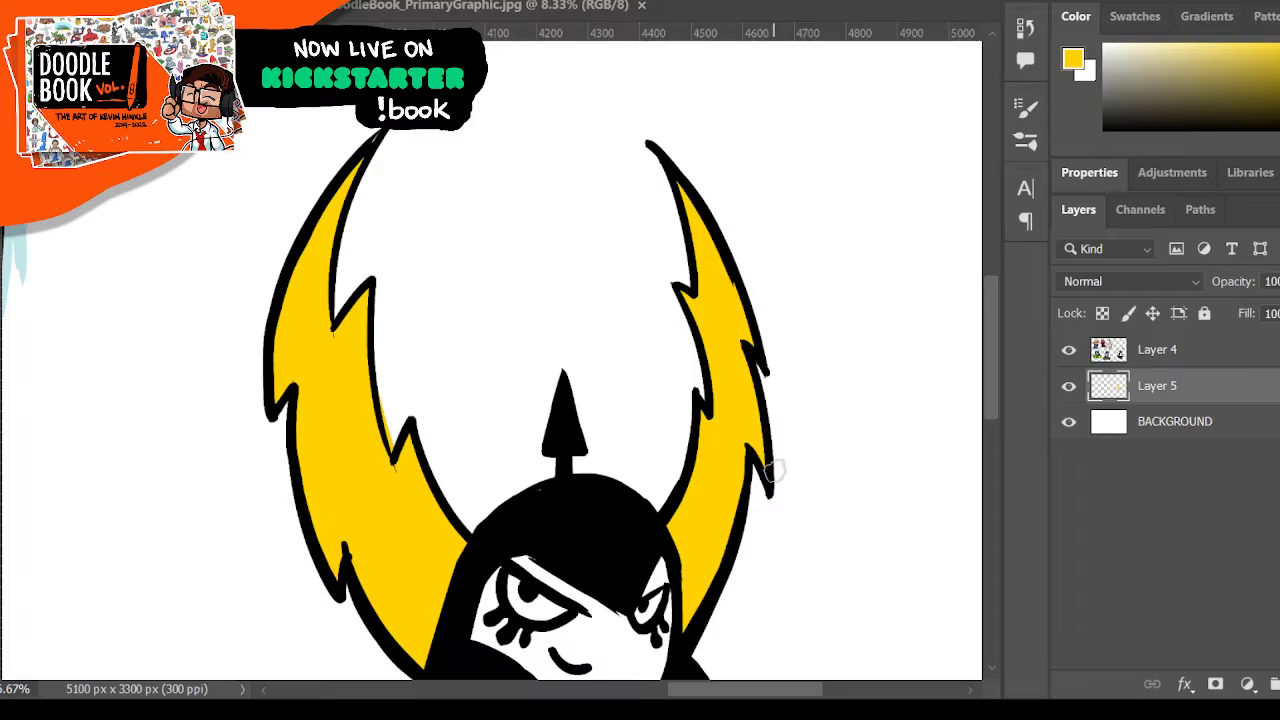
- Set the foreground colour to light green and fill the villain's face, eyes and neck
scroll(780, 470, "up", 1)
scroll(790, 470, "down", 5)
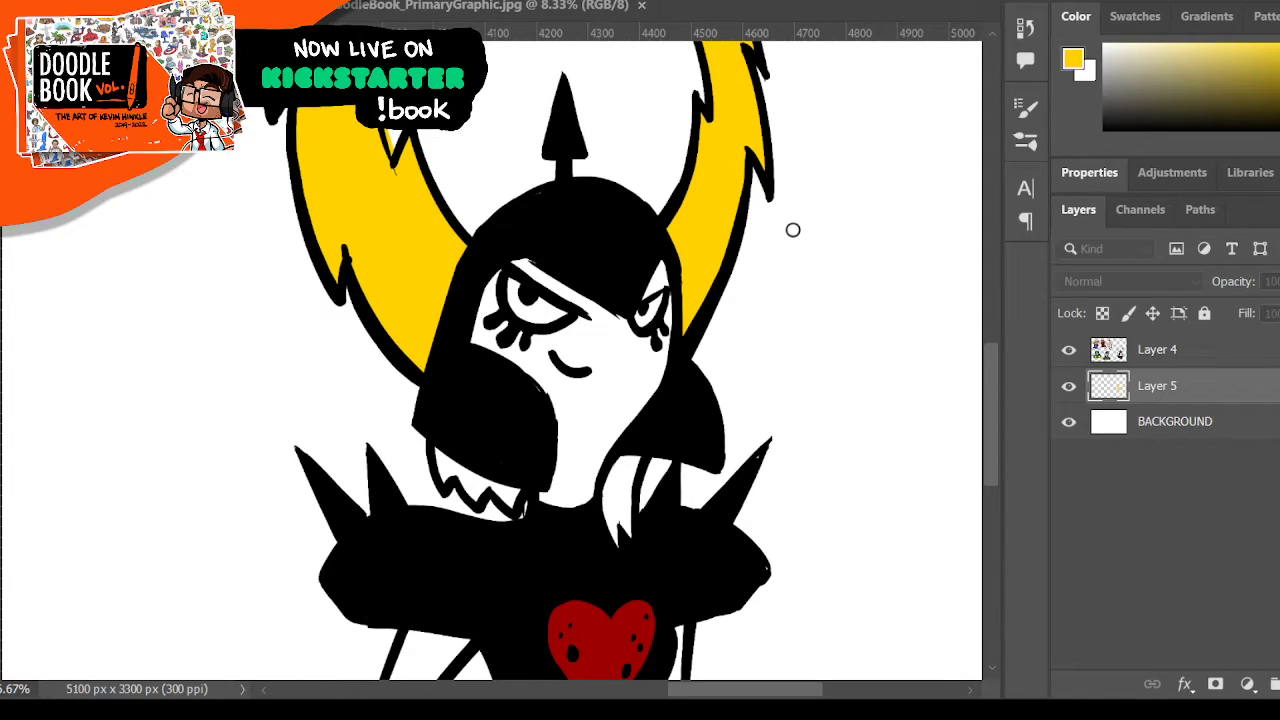
left_click(1240, 58)
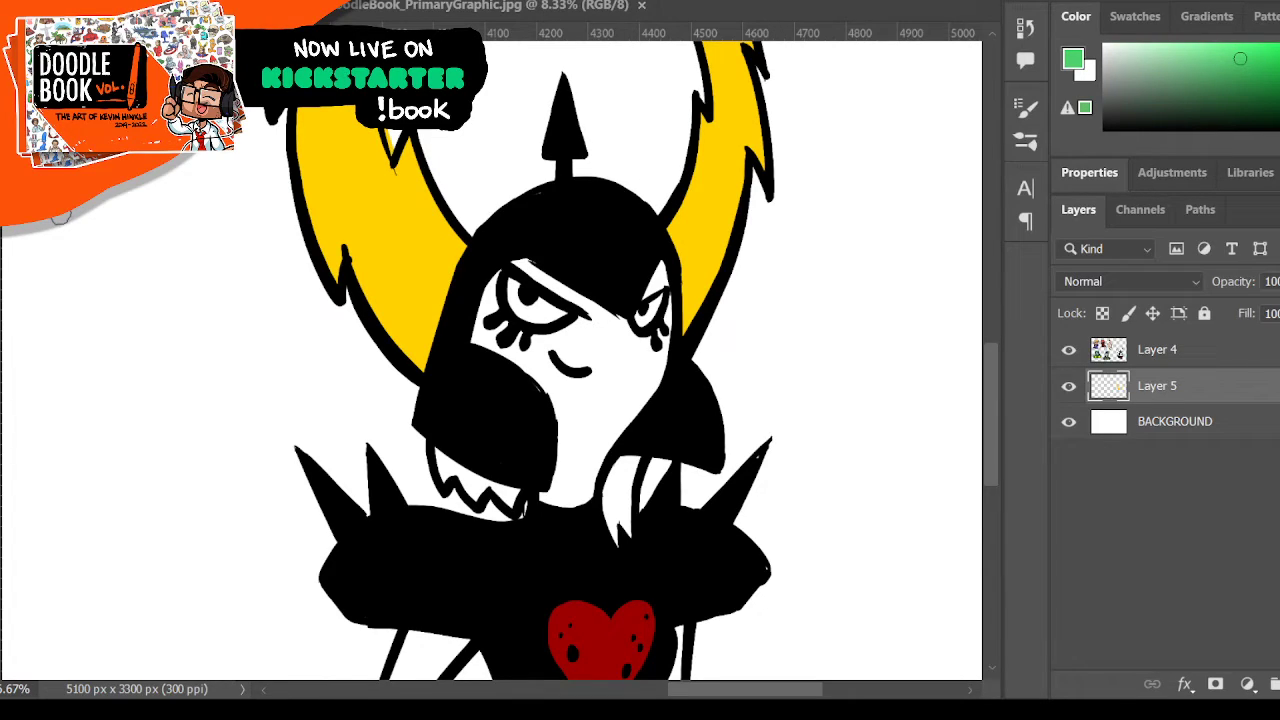
mouse_move(560, 477)
left_mouse_down()
mouse_move(574, 529)
mouse_move(612, 376)
left_mouse_up()
mouse_move(505, 270)
left_mouse_down()
mouse_move(492, 335)
mouse_move(525, 350)
mouse_move(587, 327)
mouse_move(615, 392)
mouse_move(664, 300)
mouse_move(656, 373)
left_mouse_up()
- Fill both of the villain's arms with the same light green and save the document
scroll(655, 375, "down", 3)
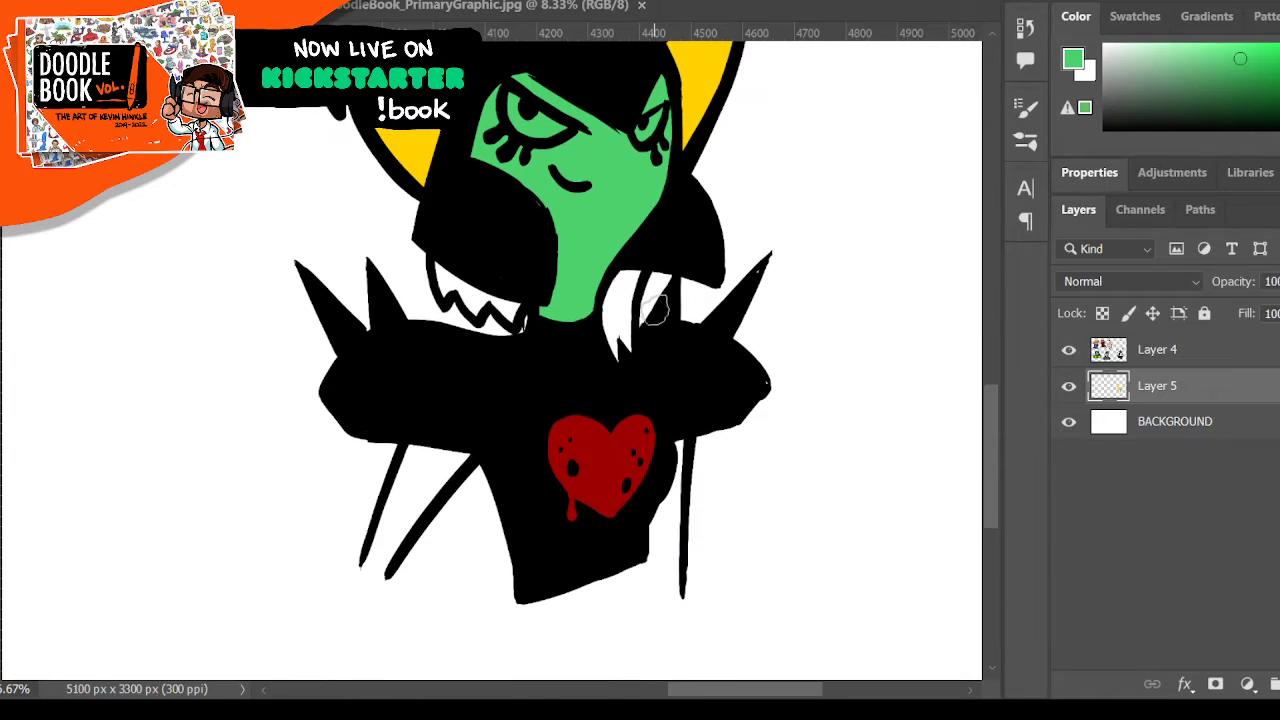
mouse_move(679, 437)
left_mouse_down()
mouse_move(654, 548)
mouse_move(670, 554)
mouse_move(668, 510)
left_mouse_up()
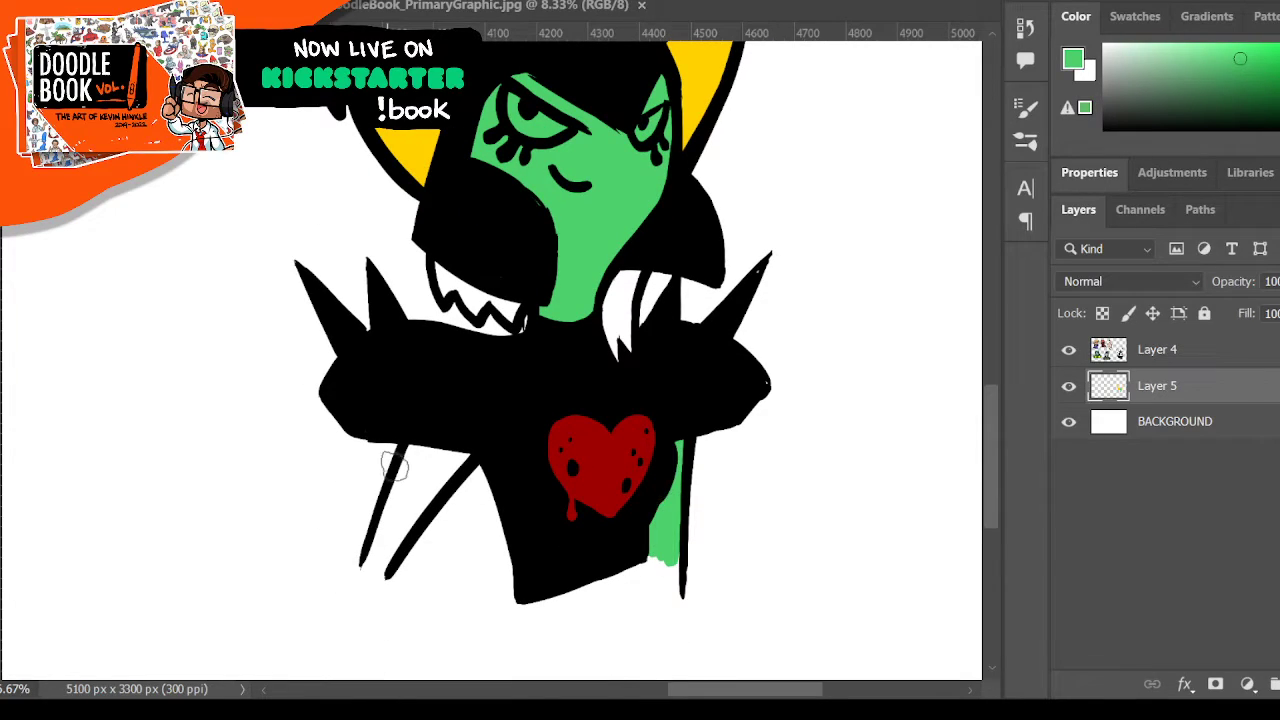
mouse_move(395, 455)
left_mouse_down()
mouse_move(428, 459)
mouse_move(385, 556)
left_mouse_up()
left_click_drag(648, 542, 677, 585)
left_click_drag(389, 540, 376, 569)
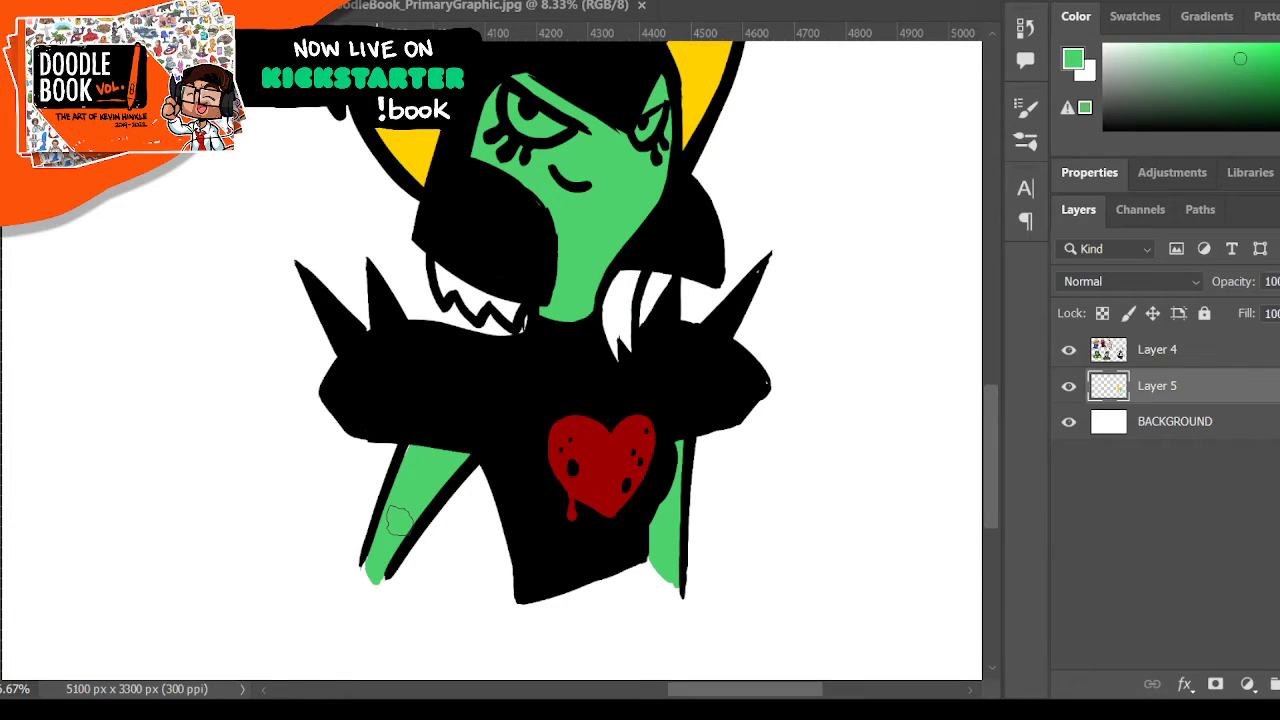
scroll(397, 520, "up", 1)
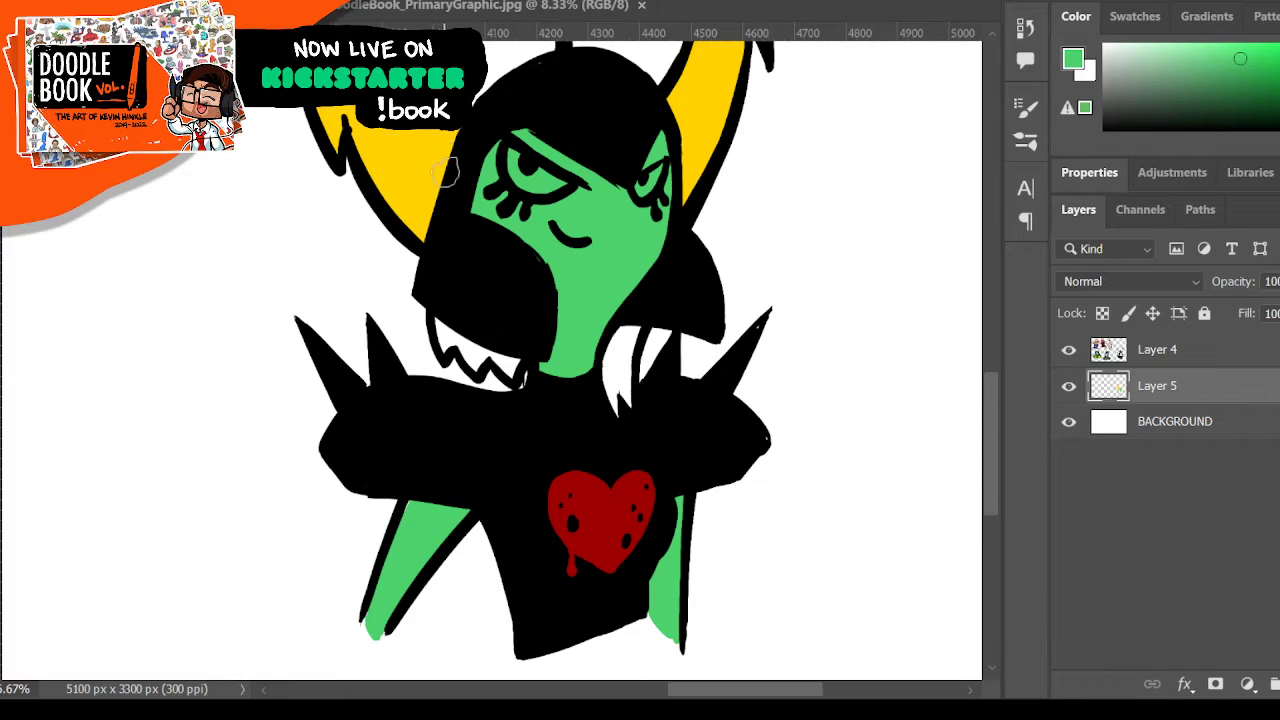
key("ctrl+s")
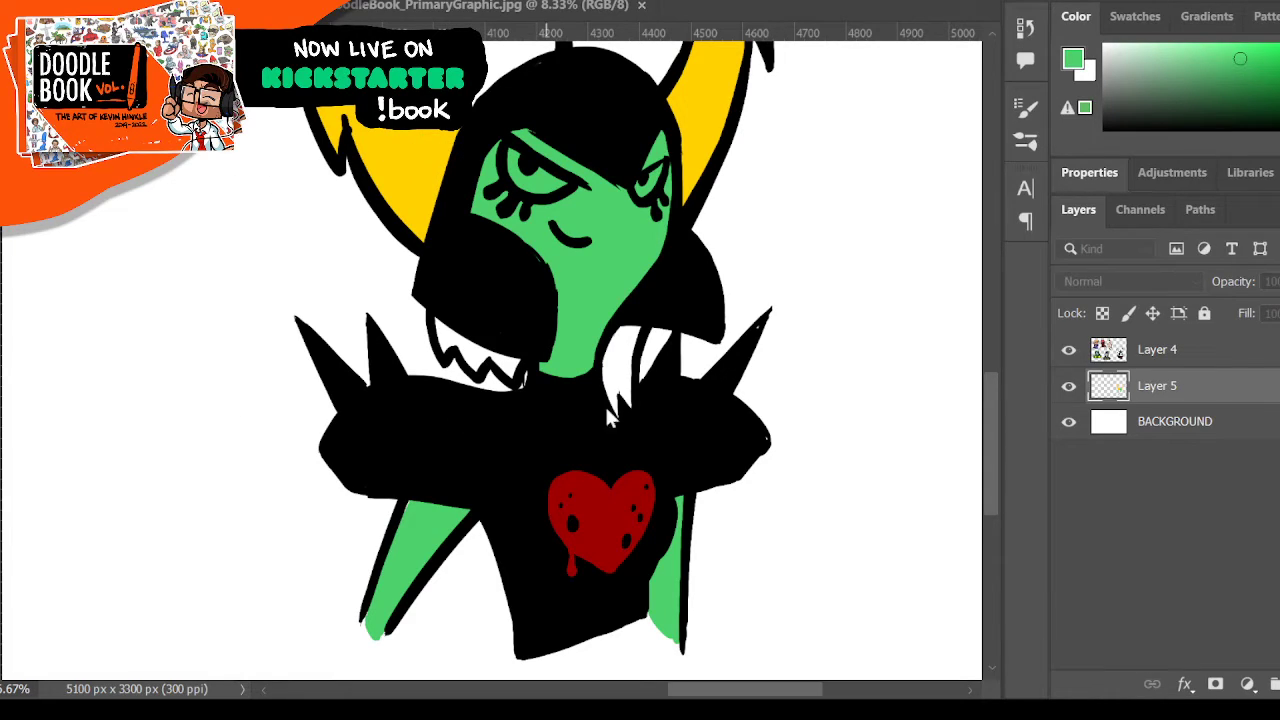
- Set the foreground colour to dark green and shade the upper part of the horned villain's face above the mouth
left_click(1149, 163)
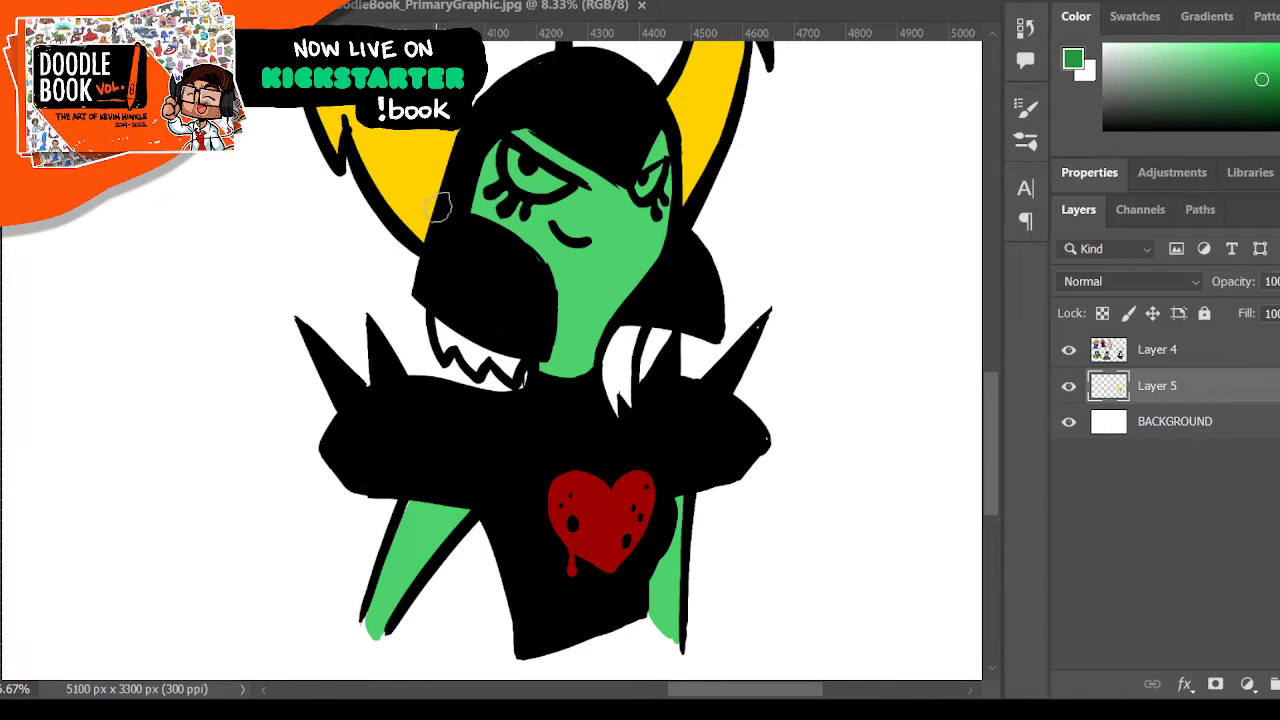
mouse_move(508, 243)
left_mouse_down()
mouse_move(638, 203)
mouse_move(673, 235)
left_mouse_up()
mouse_move(530, 132)
left_mouse_down()
mouse_move(481, 208)
mouse_move(570, 150)
mouse_move(565, 185)
mouse_move(635, 178)
mouse_move(643, 150)
mouse_move(672, 205)
left_mouse_up()
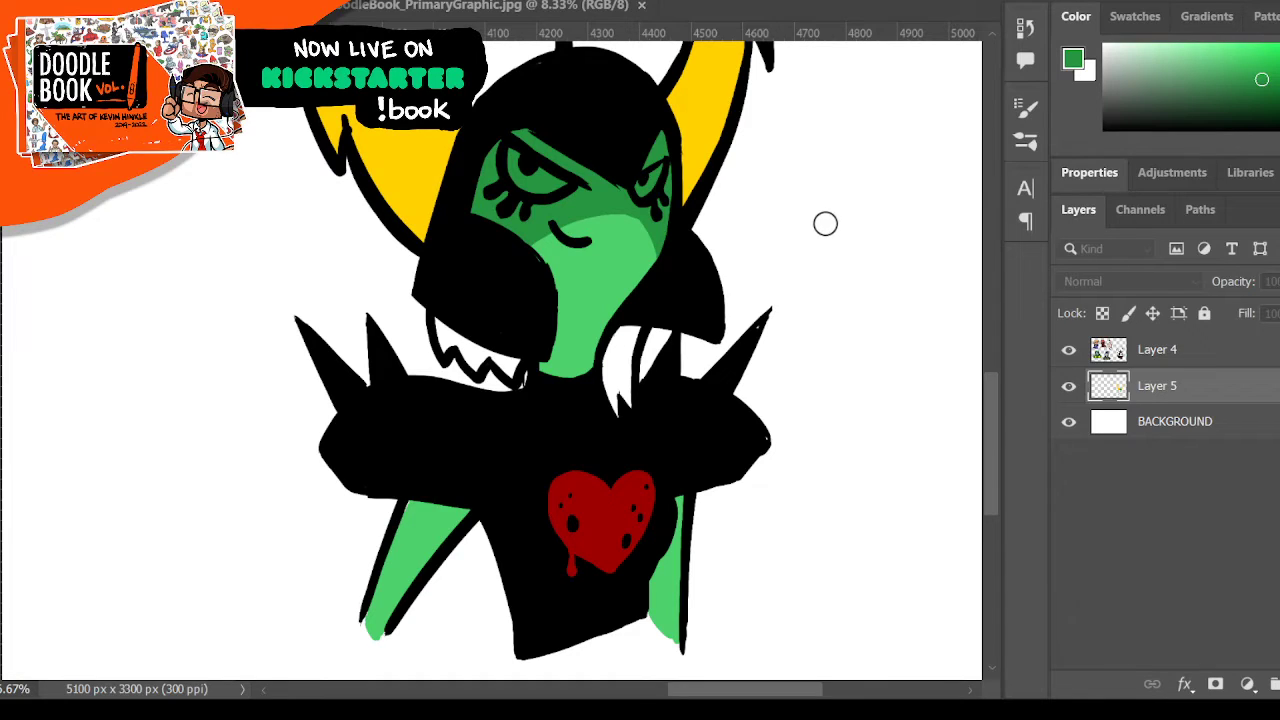
- Colour the villain's eyes red and fill the jagged tufts beneath both sides of the helmet with pale yellow
left_click(1104, 168)
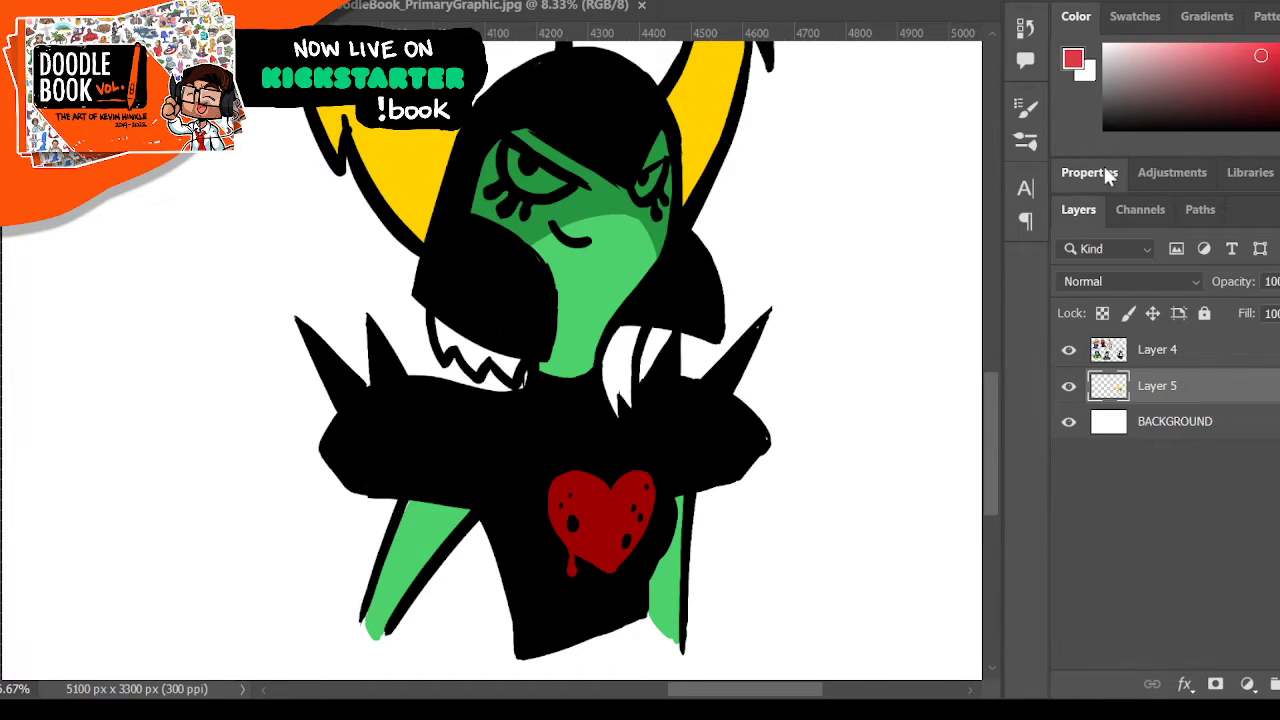
mouse_move(507, 157)
left_mouse_down()
mouse_move(548, 179)
mouse_move(538, 187)
mouse_move(637, 188)
mouse_move(664, 148)
left_mouse_up()
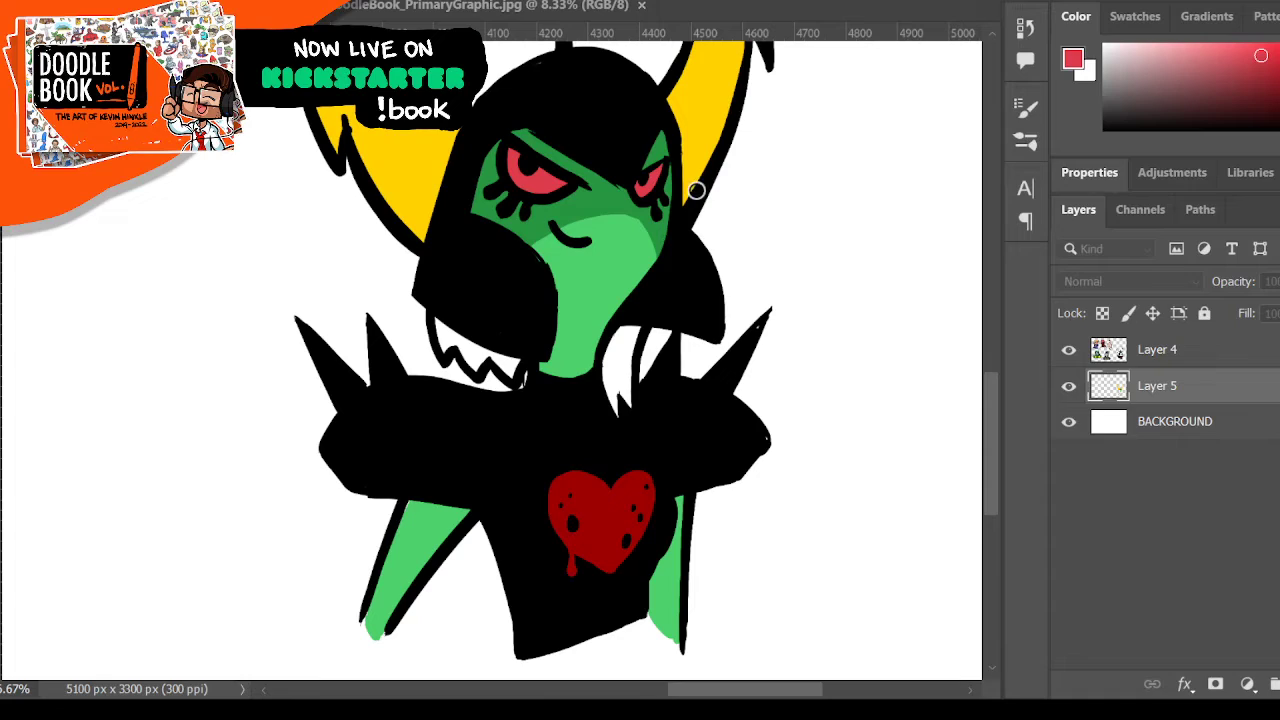
left_click(1092, 171)
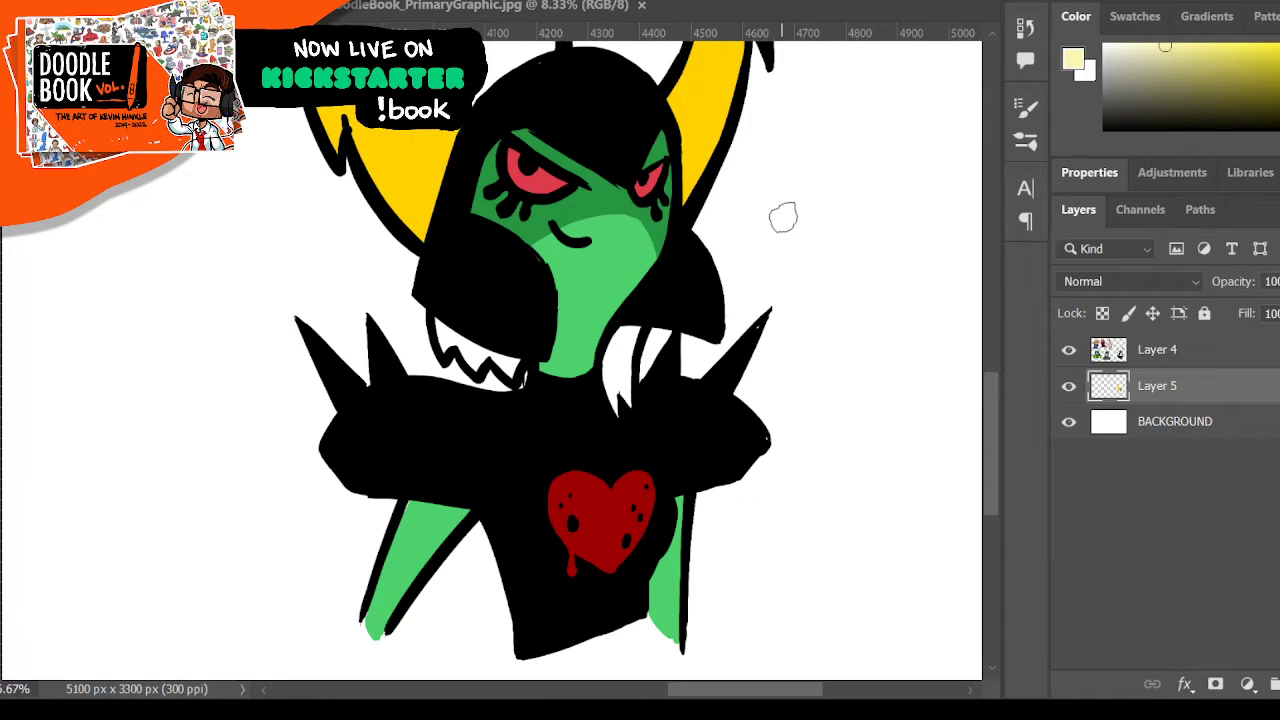
mouse_move(440, 318)
left_mouse_down()
mouse_move(452, 325)
mouse_move(440, 345)
mouse_move(475, 345)
mouse_move(520, 380)
left_mouse_up()
mouse_move(630, 345)
left_mouse_down()
mouse_move(606, 385)
mouse_move(624, 335)
mouse_move(628, 405)
mouse_move(633, 336)
mouse_move(638, 375)
left_mouse_up()
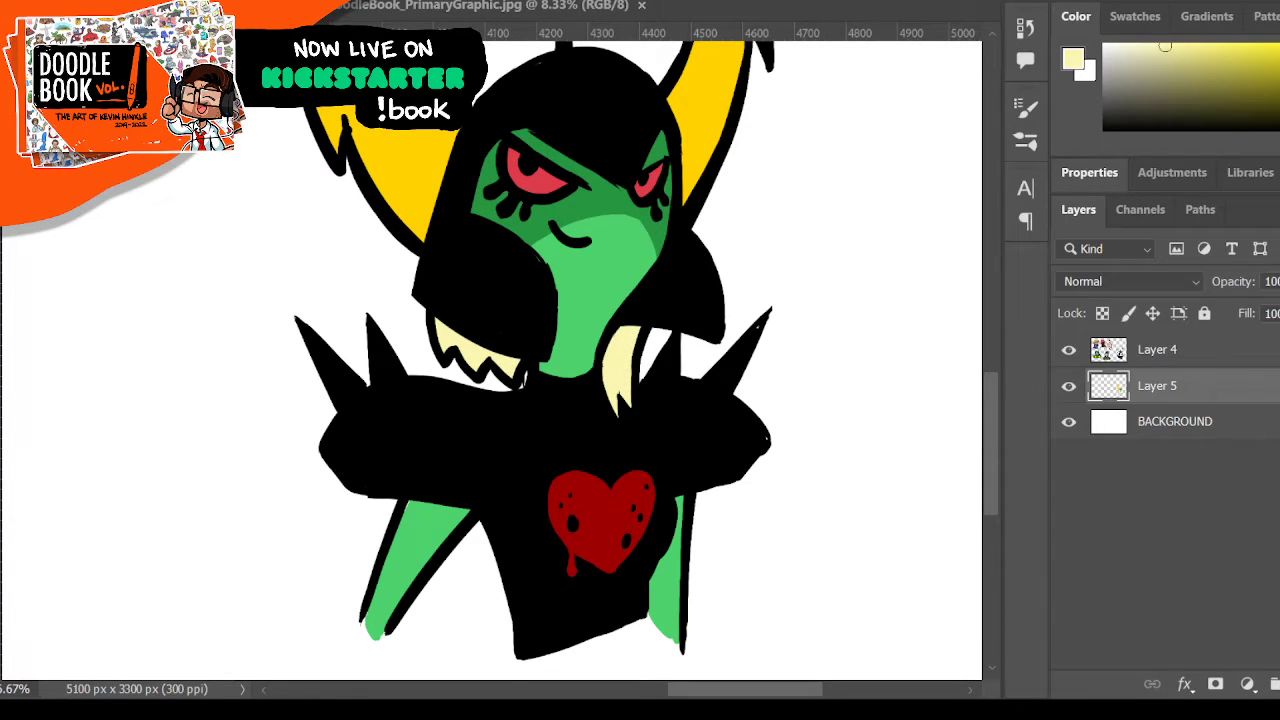
- Sample the dark green from the face and shade the tops of both arms just under the sleeves
left_click(587, 187, "alt")
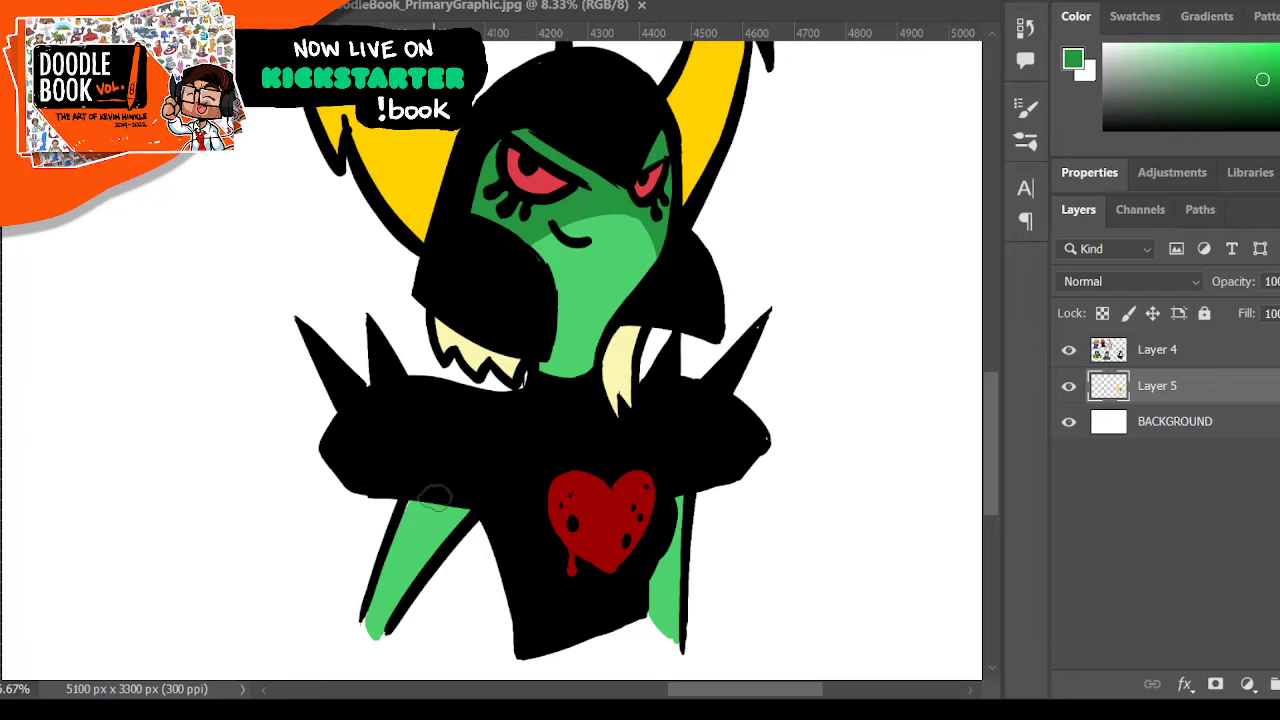
mouse_move(408, 503)
left_mouse_down()
mouse_move(476, 509)
mouse_move(459, 522)
left_mouse_up()
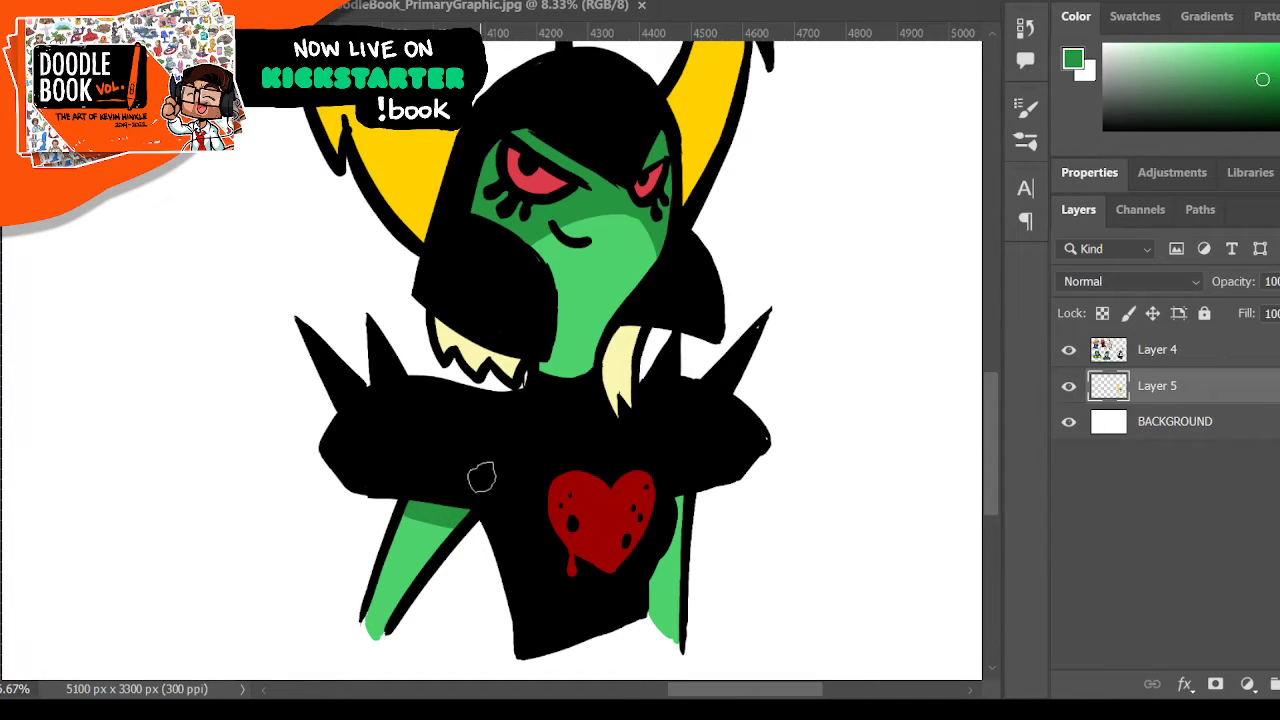
left_click_drag(674, 500, 677, 514)
- Merge the line art on Layer 4 down into the colour layer, Layer 5
left_click(227, 86, "alt")
left_click(227, 86, "alt")
left_click(227, 86, "alt")
left_click_drag(630, 690, 519, 690)
left_click(509, 91, "alt")
scroll(611, 400, "up", 5)
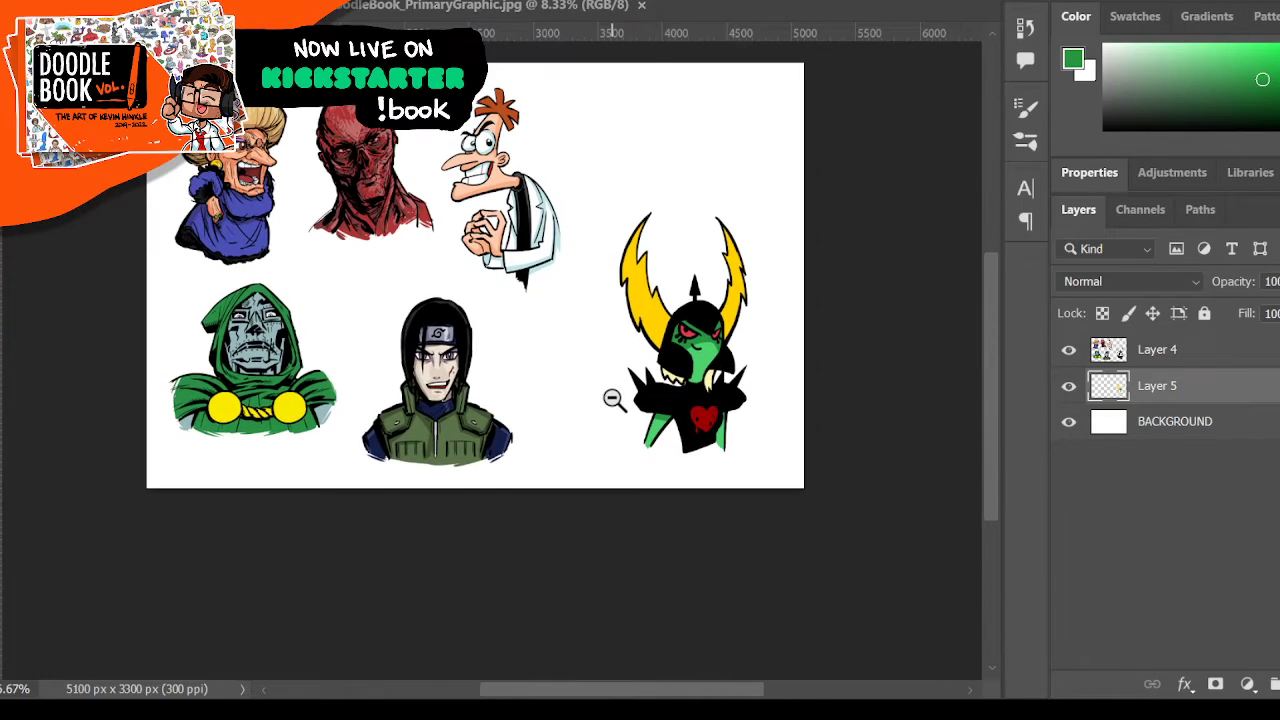
left_click(1217, 360)
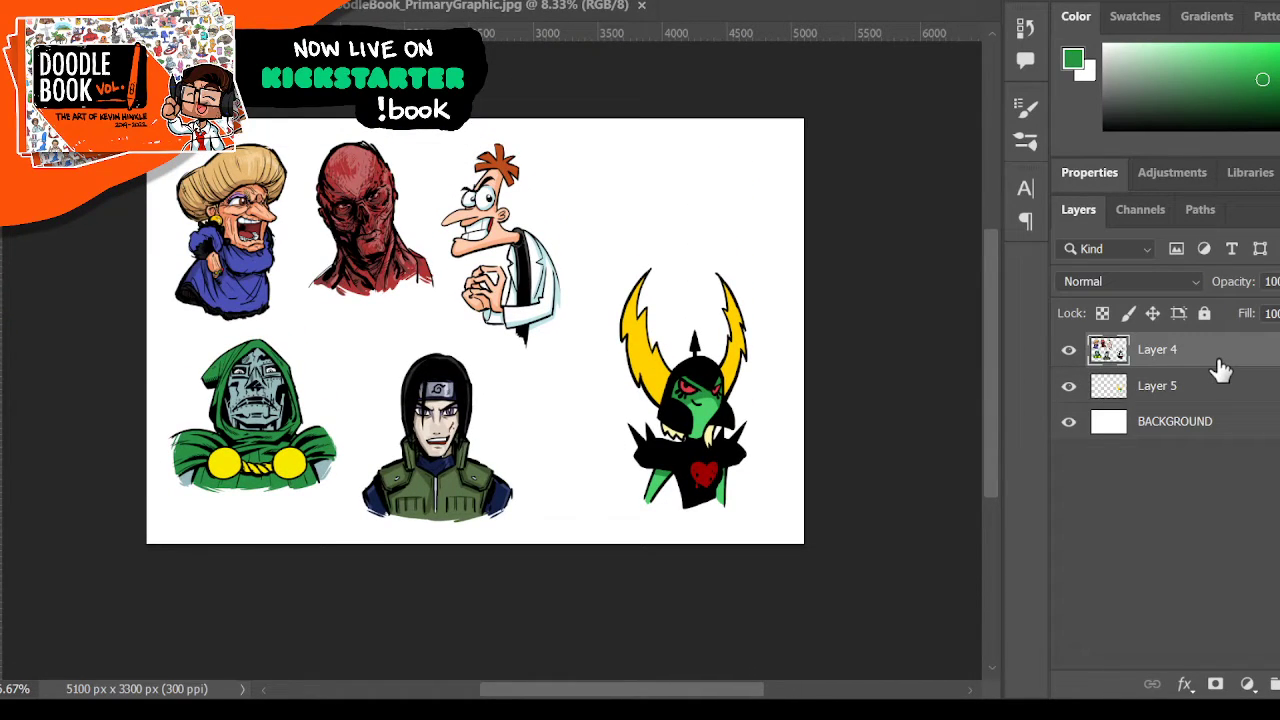
key("ctrl+e")
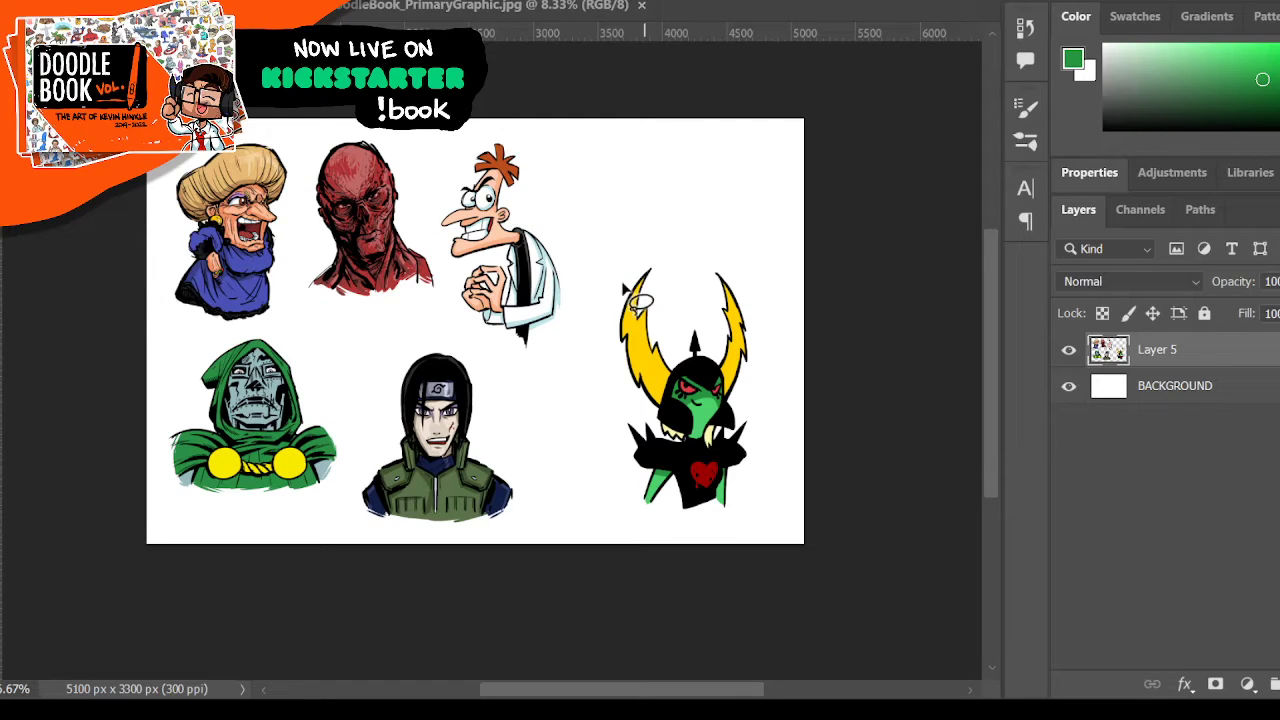
- Lasso the horned villain and move it up level with the upper row of characters, then deselect
mouse_move(604, 270)
left_mouse_down()
mouse_move(615, 410)
mouse_move(760, 497)
mouse_move(694, 243)
mouse_move(645, 280)
left_mouse_up()
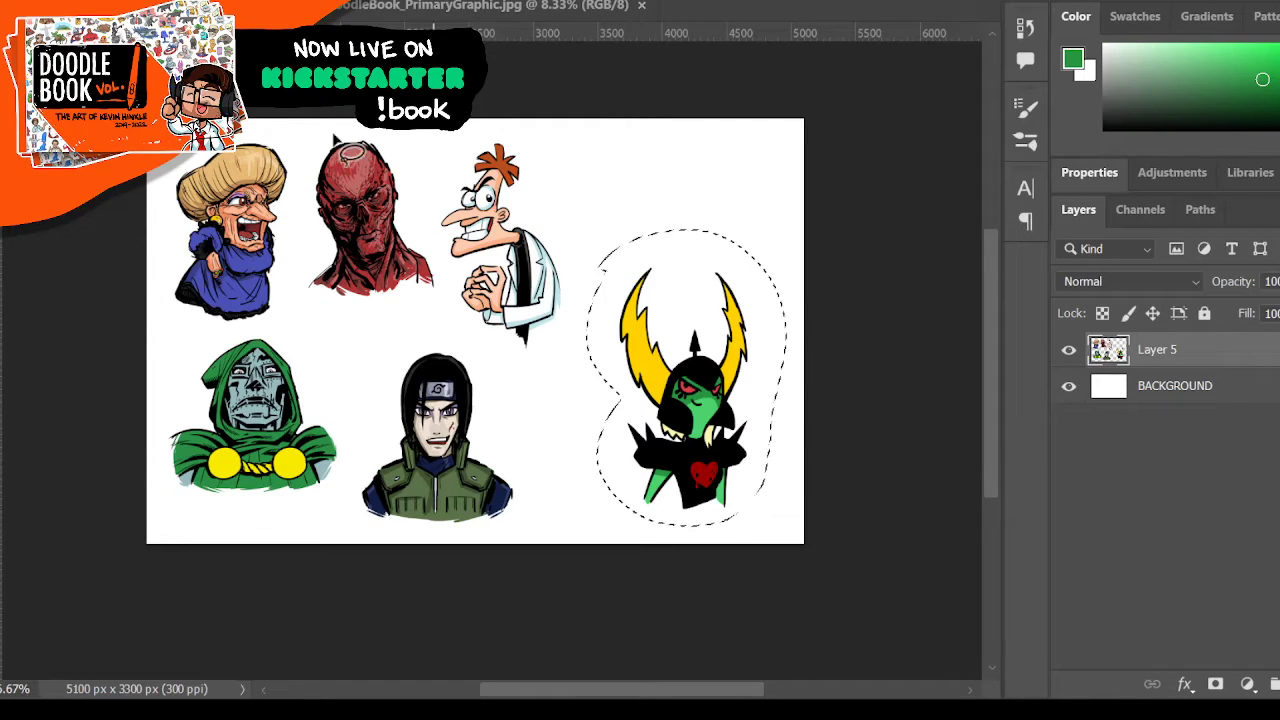
left_click_drag(716, 388, 716, 265)
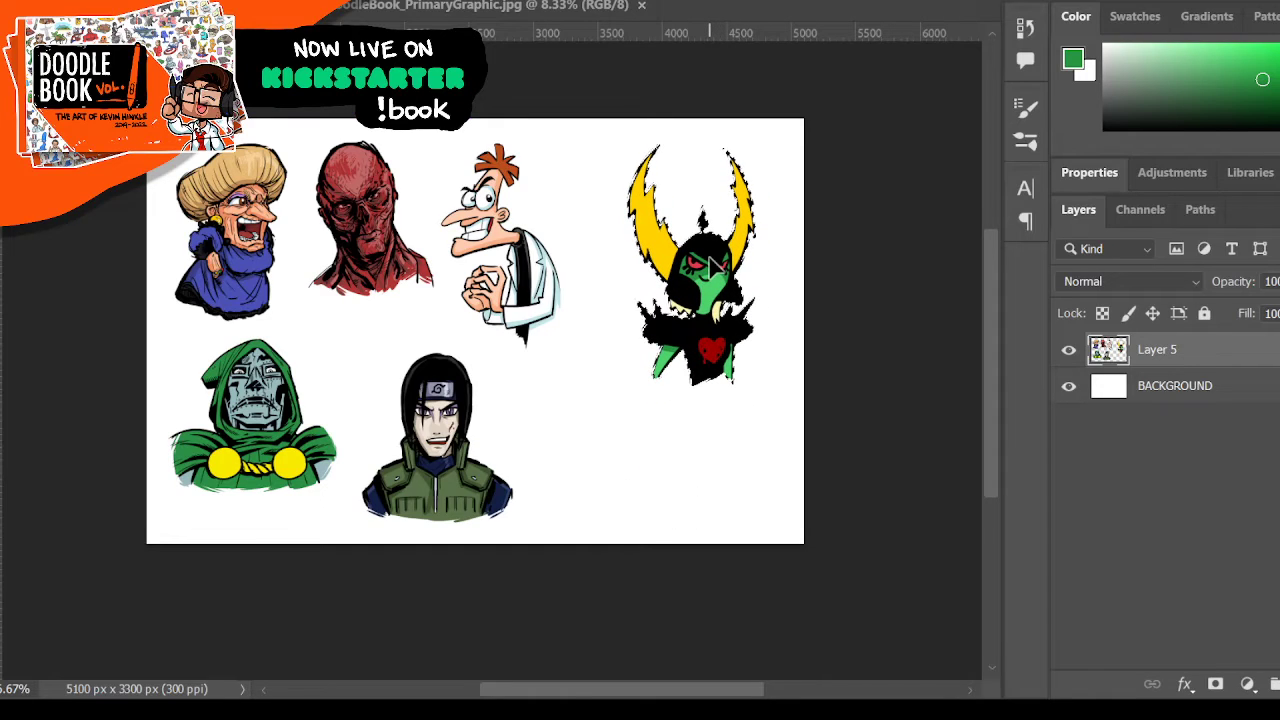
key("ctrl+d")
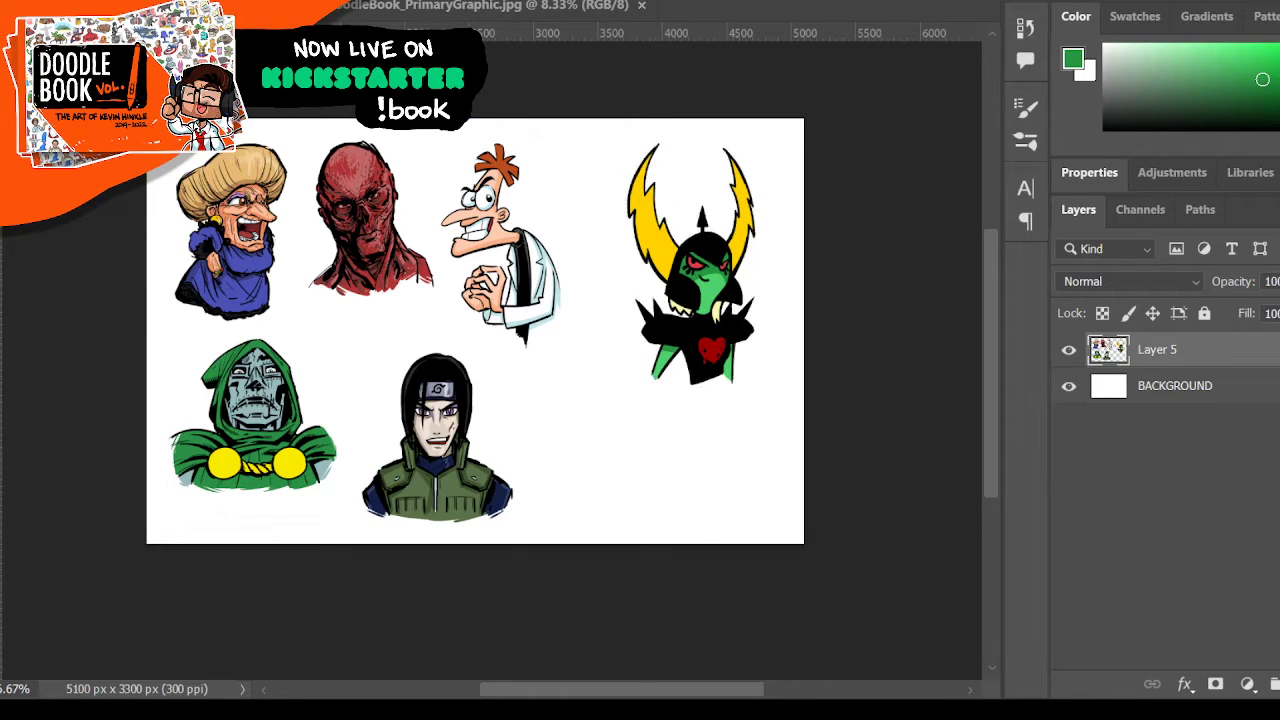
- Lasso the black-haired ninja villain, move it slightly up and deselect
scroll(518, 350, "up", 1)
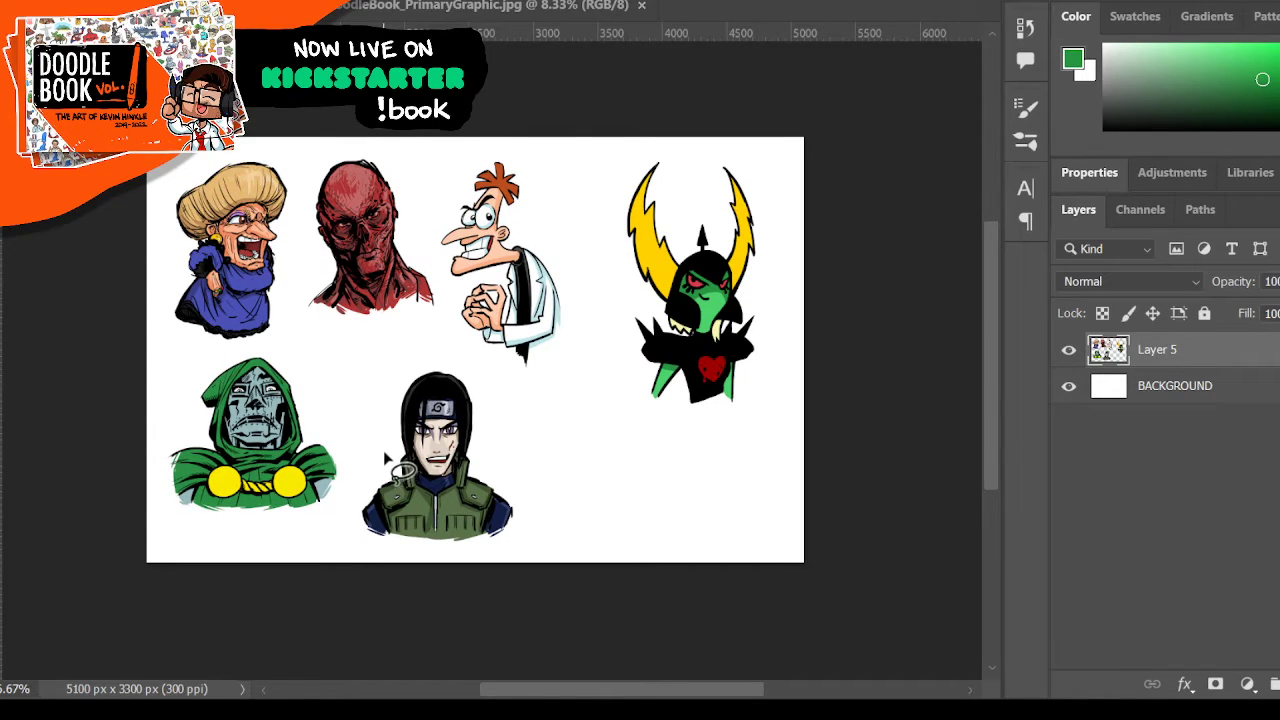
mouse_move(386, 457)
left_mouse_down()
mouse_move(403, 564)
mouse_move(546, 538)
mouse_move(488, 369)
mouse_move(378, 450)
left_mouse_up()
left_click_drag(450, 402, 440, 368)
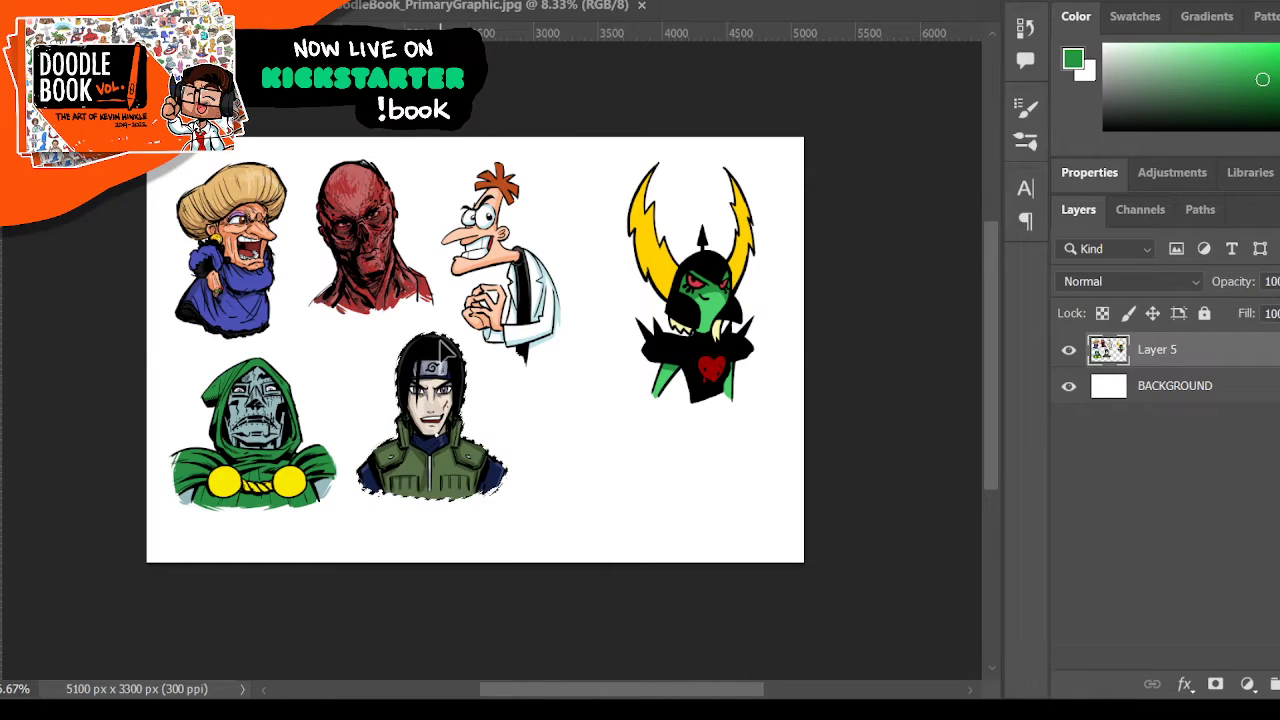
key("ctrl+d")
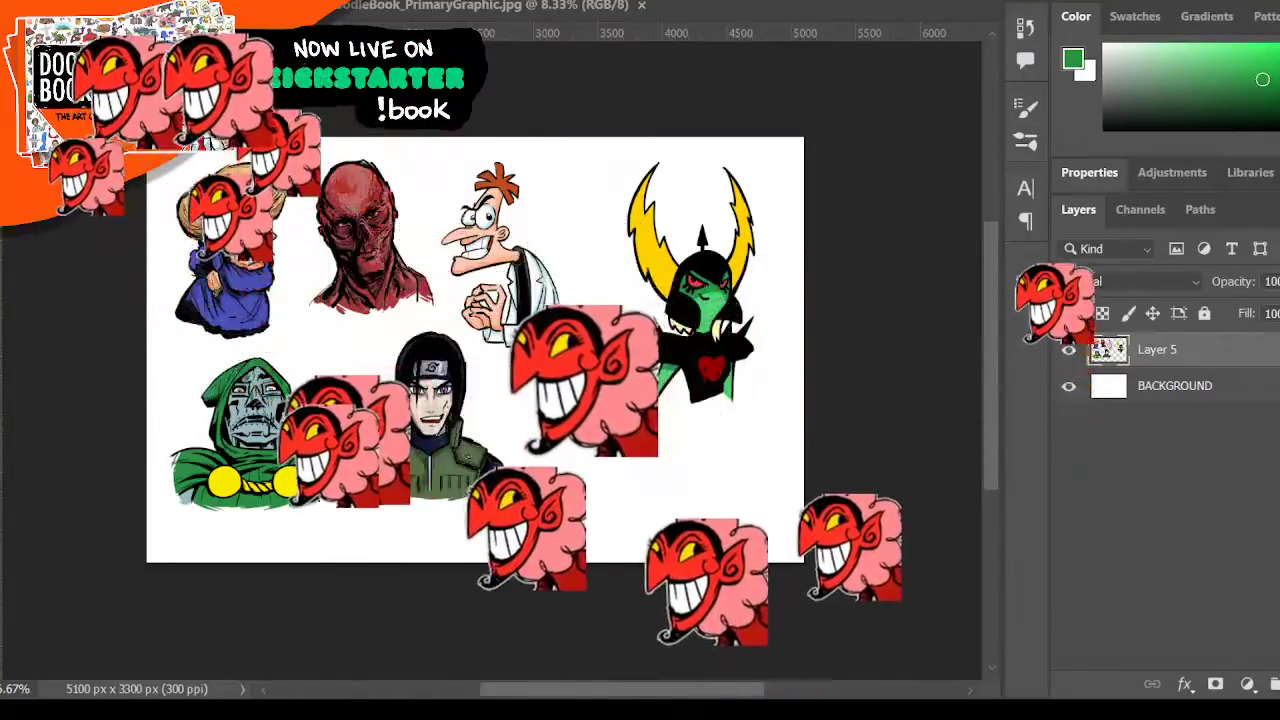
- Create a new layer and draw the black curved jawline of a new head in the empty space below the horned villain
scroll(627, 520, "up", 1)
scroll(630, 510, "up", 1)
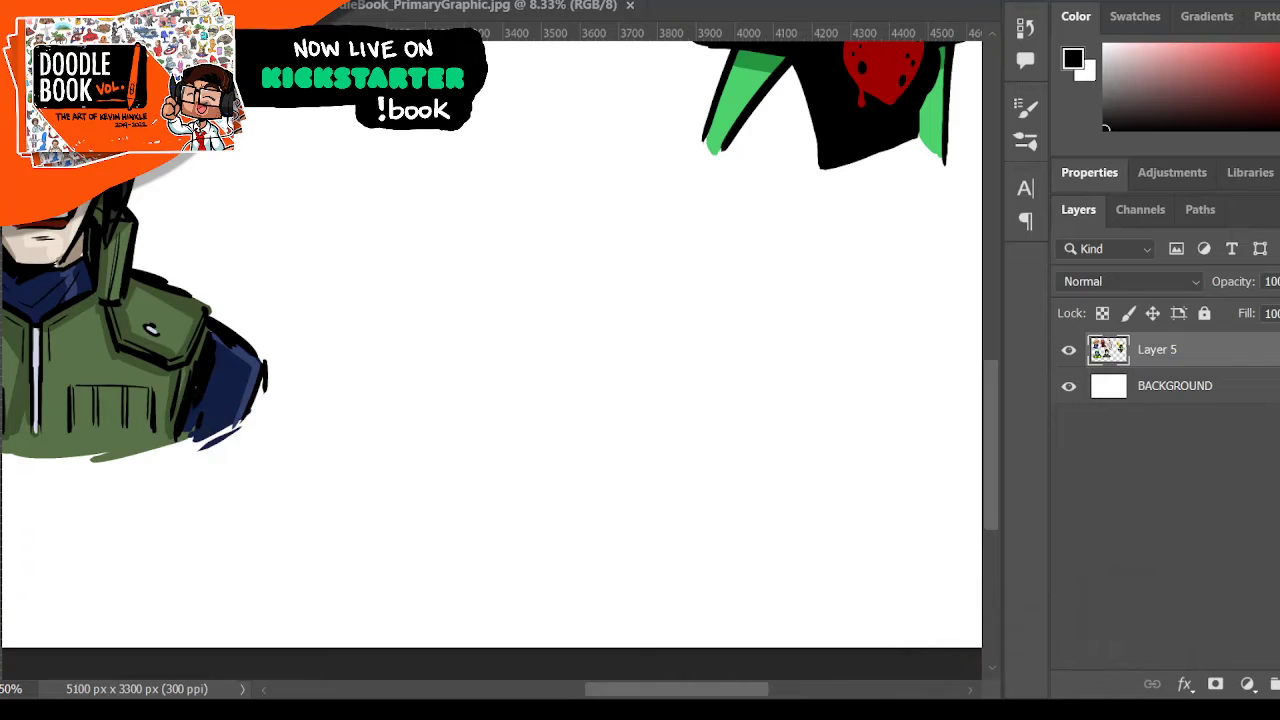
key("ctrl+shift+alt+n")
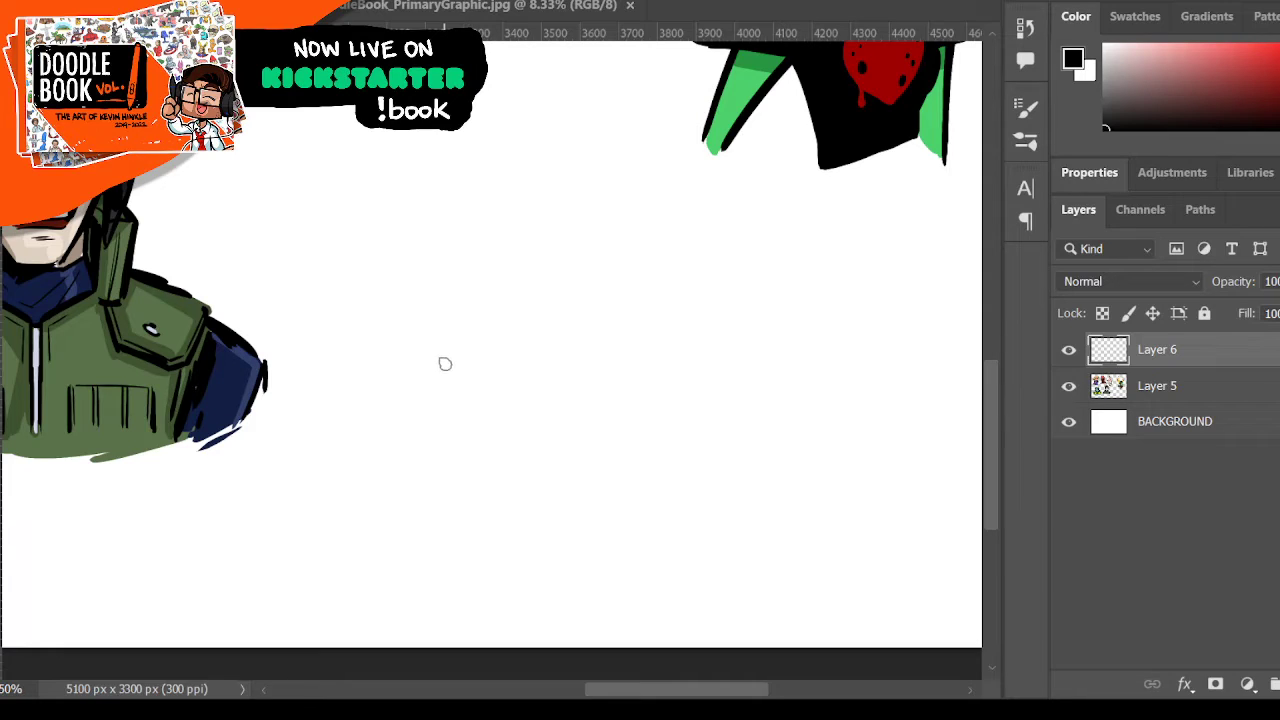
mouse_move(438, 357)
left_mouse_down()
mouse_move(437, 385)
mouse_move(463, 407)
left_mouse_up()
mouse_move(438, 368)
left_mouse_down()
mouse_move(473, 428)
mouse_move(582, 458)
mouse_move(560, 453)
mouse_move(590, 457)
mouse_move(566, 454)
mouse_move(631, 424)
mouse_move(627, 434)
mouse_move(690, 368)
left_mouse_up()
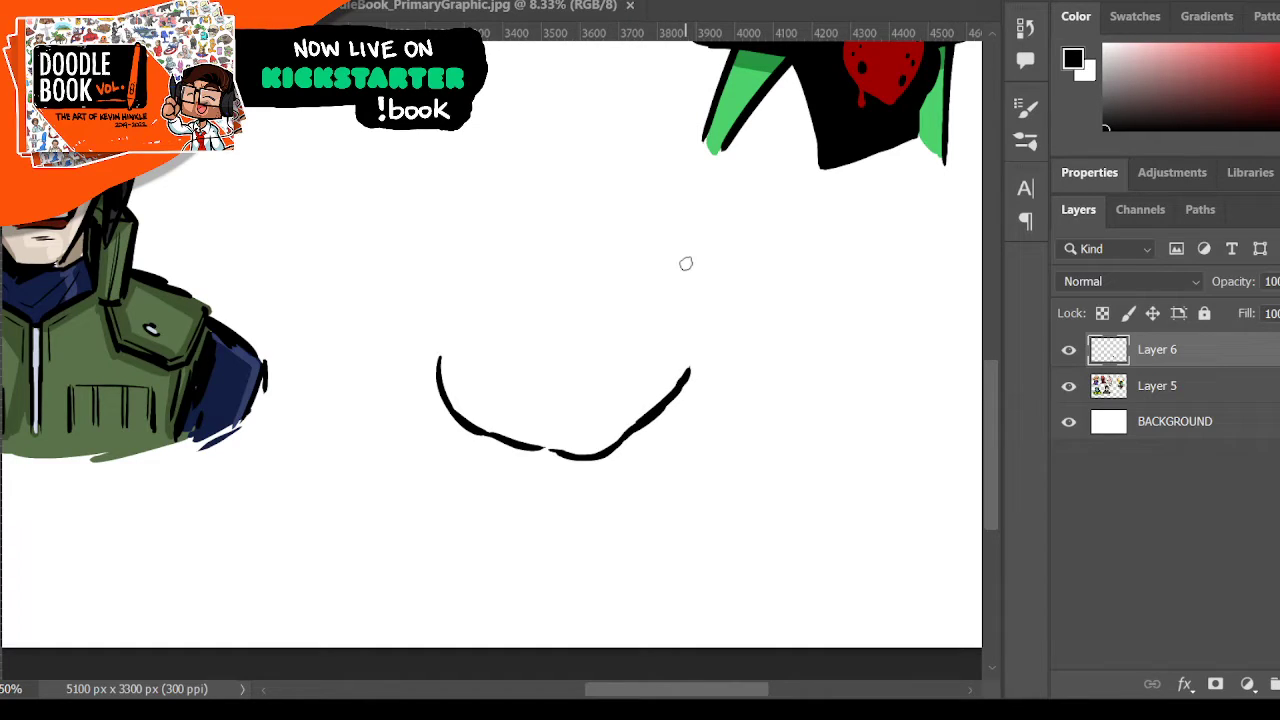
- Draw the arched top and the slanted right side of the new head's outline above the jaw
left_click_drag(434, 332, 439, 312)
mouse_move(437, 329)
left_mouse_down()
mouse_move(465, 287)
mouse_move(523, 263)
mouse_move(452, 298)
mouse_move(643, 243)
mouse_move(666, 266)
left_mouse_up()
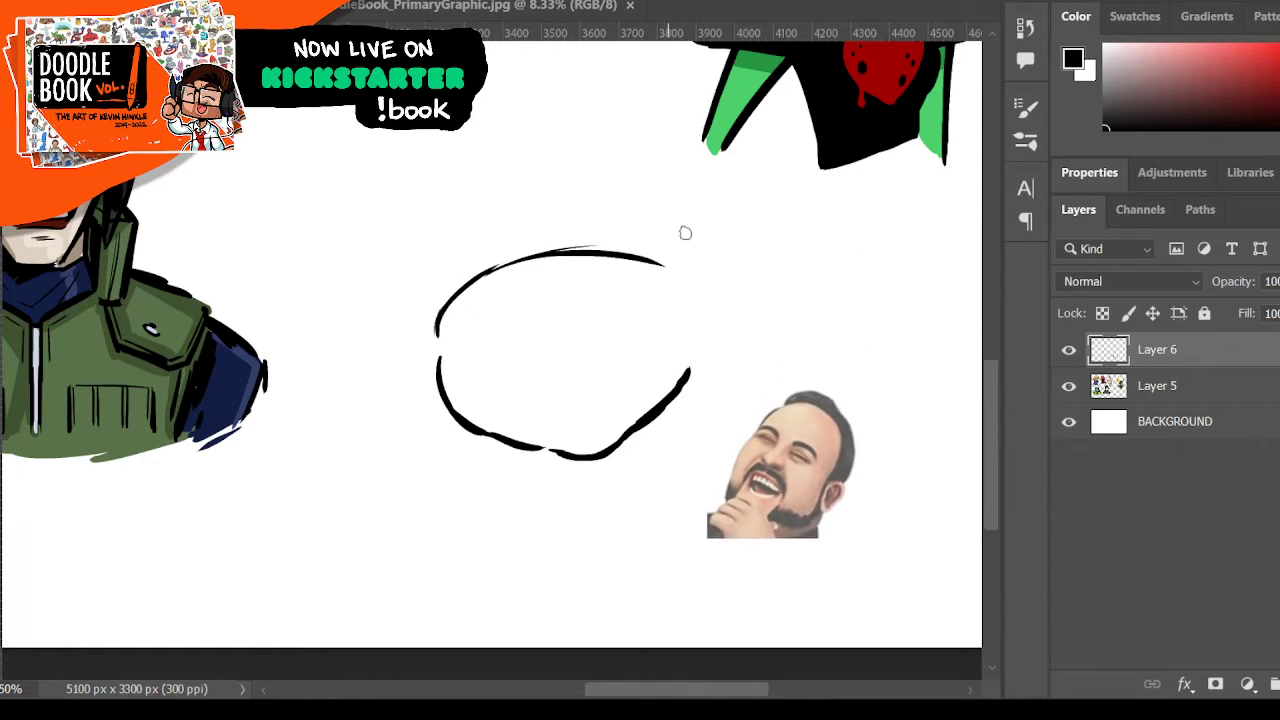
left_click_drag(690, 372, 665, 262)
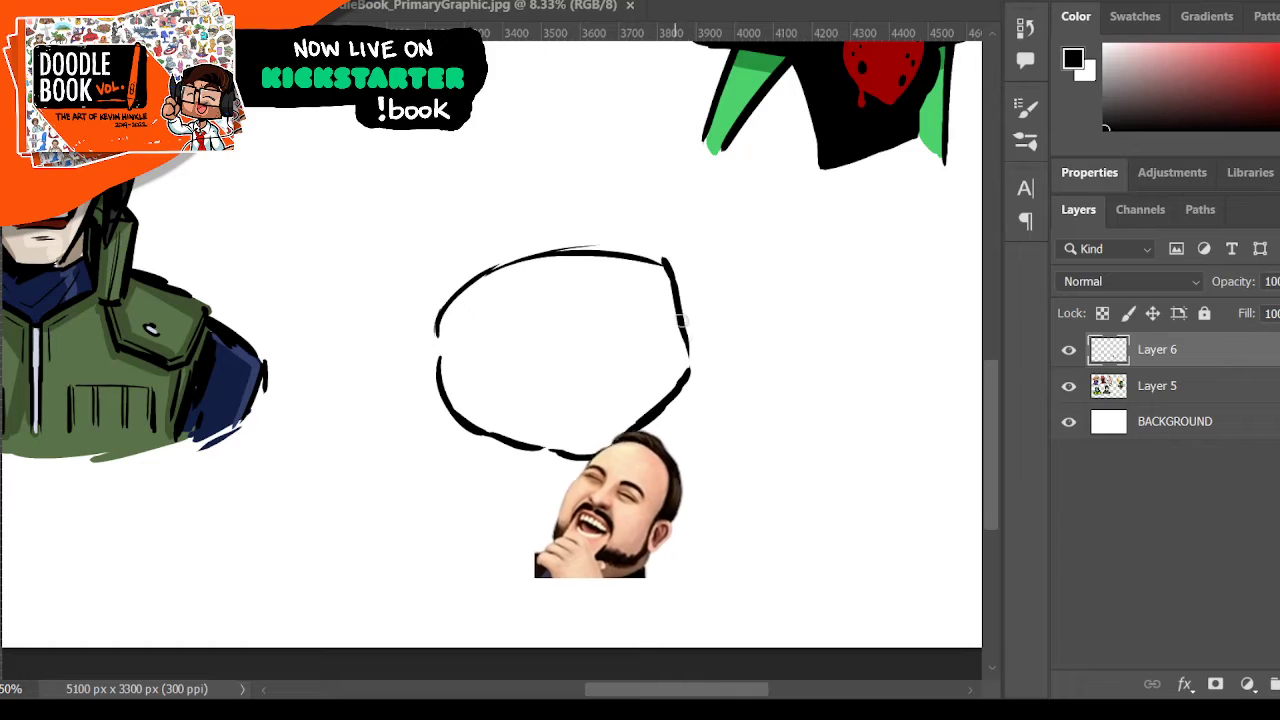
left_click_drag(681, 321, 689, 360)
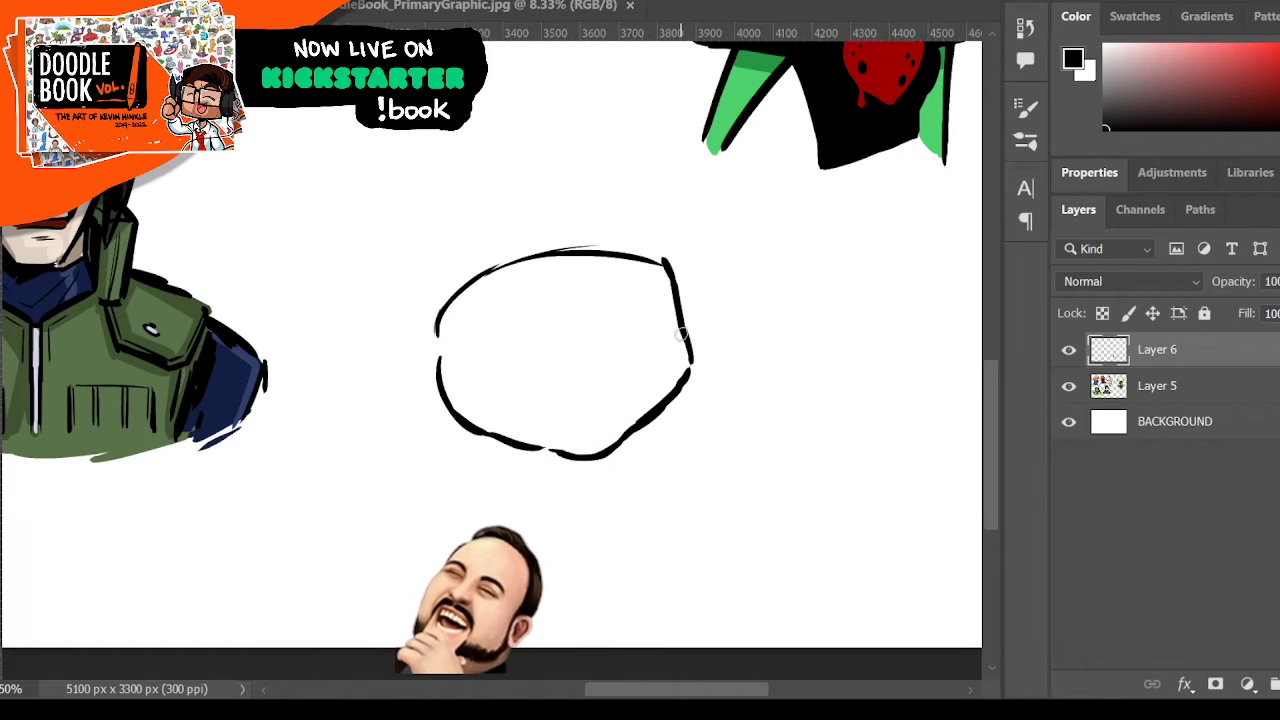
- Erase the arched top of the head outline and rework the line where the right side meets the cheek
left_click_drag(643, 256, 659, 265)
mouse_move(596, 250)
left_mouse_down()
mouse_move(500, 266)
mouse_move(611, 257)
left_mouse_up()
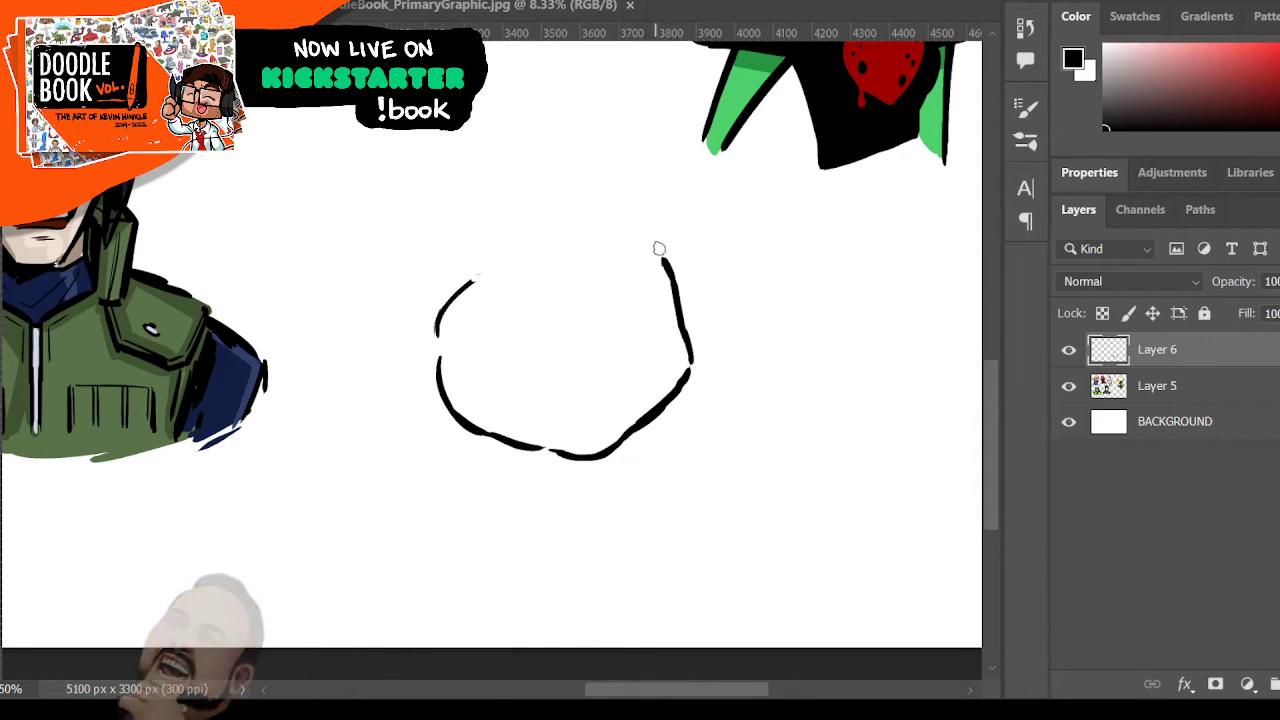
key("b")
left_click_drag(686, 328, 690, 386)
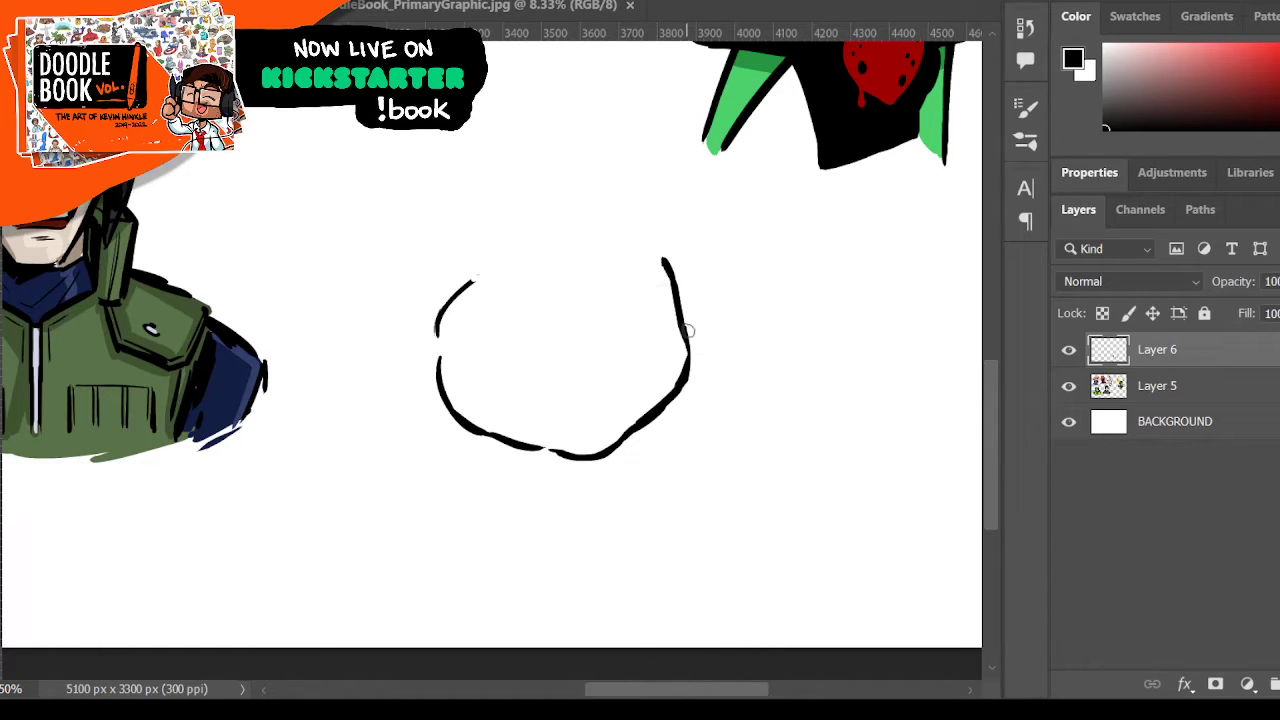
- Draw a narrow ear on the right side of the head and a large round ear on the left side
left_click_drag(687, 331, 680, 387)
mouse_move(676, 284)
left_mouse_down()
mouse_move(686, 274)
mouse_move(710, 302)
mouse_move(689, 351)
left_mouse_up()
mouse_move(435, 332)
left_mouse_down()
mouse_move(397, 310)
mouse_move(420, 317)
mouse_move(386, 357)
mouse_move(387, 324)
mouse_move(414, 398)
left_mouse_up()
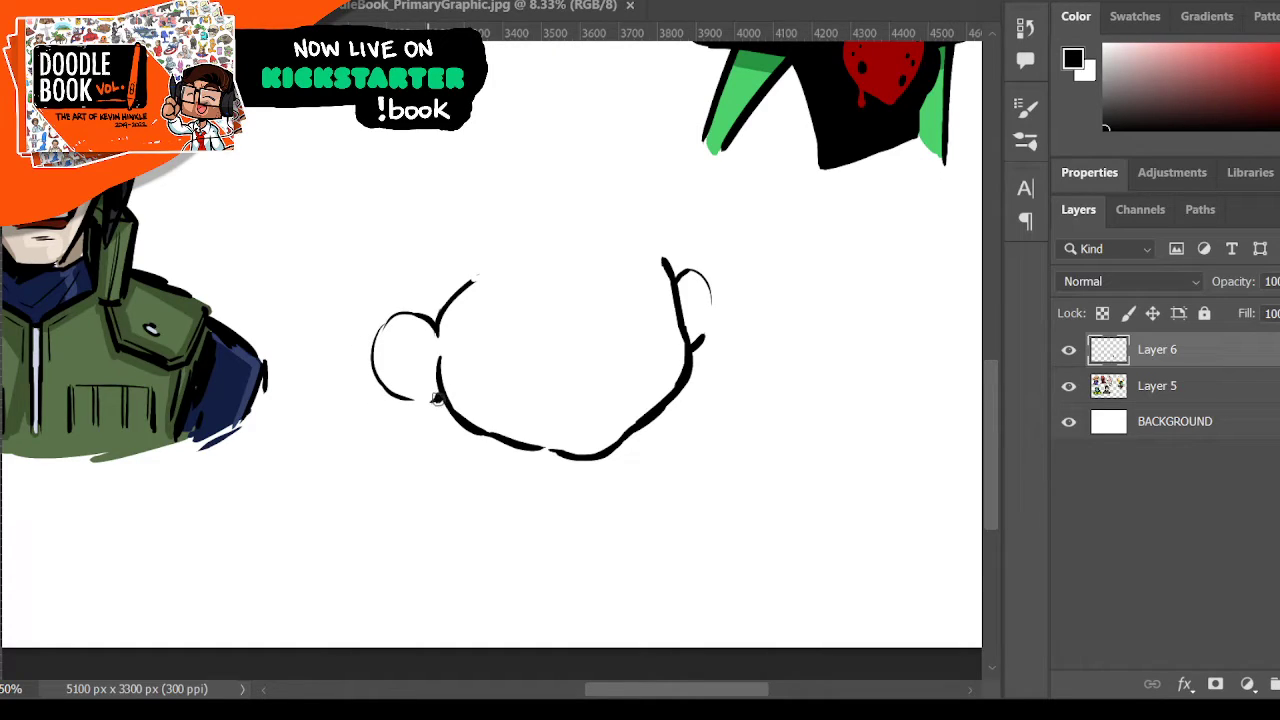
mouse_move(414, 400)
left_mouse_down()
mouse_move(434, 398)
mouse_move(429, 386)
left_mouse_up()
- Draw a slanted open grin with teeth and a lower-lip crease, and add the inner lines of both ears
left_click_drag(512, 425, 531, 386)
left_click_drag(524, 390, 642, 358)
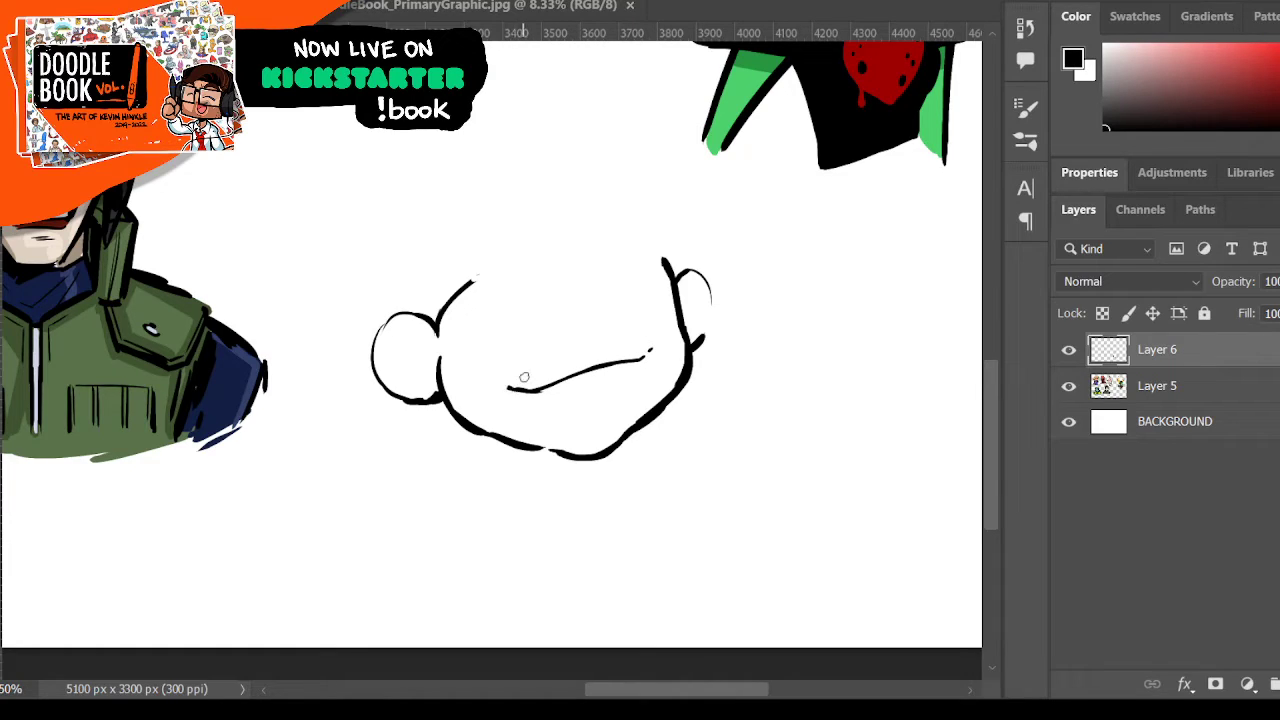
left_click_drag(510, 391, 557, 415)
left_click_drag(560, 415, 628, 380)
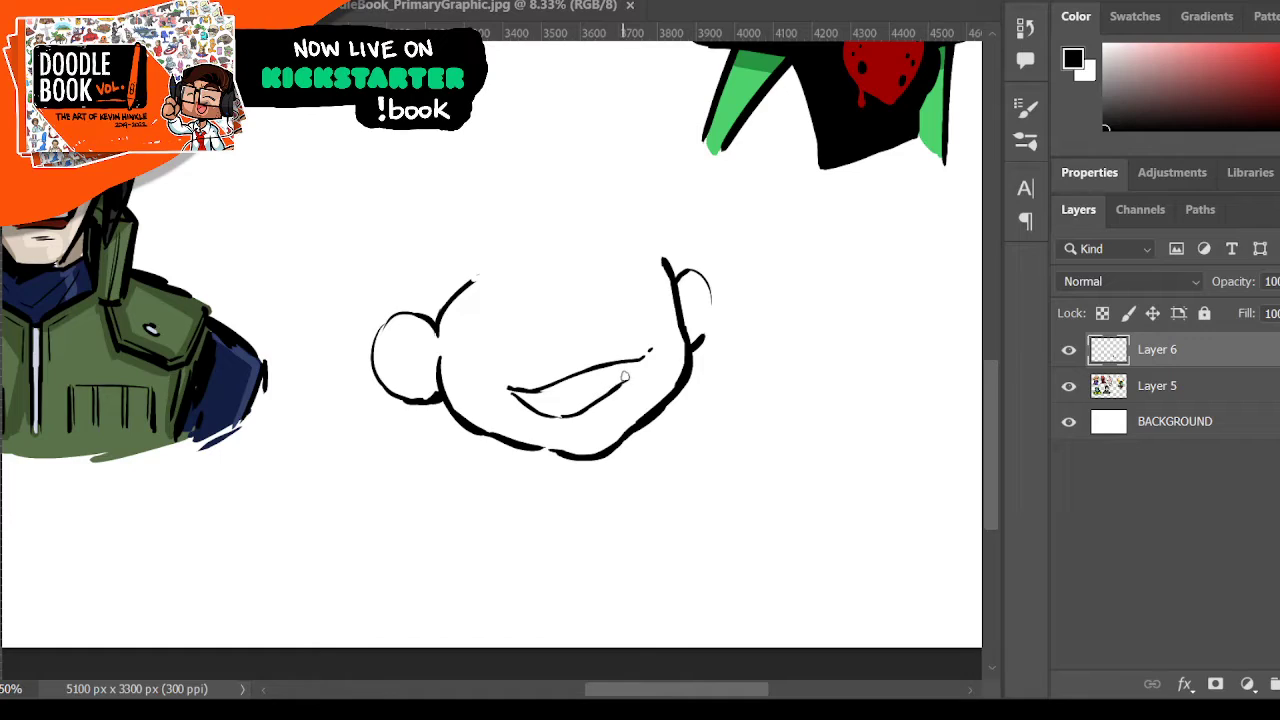
left_click_drag(625, 385, 645, 366)
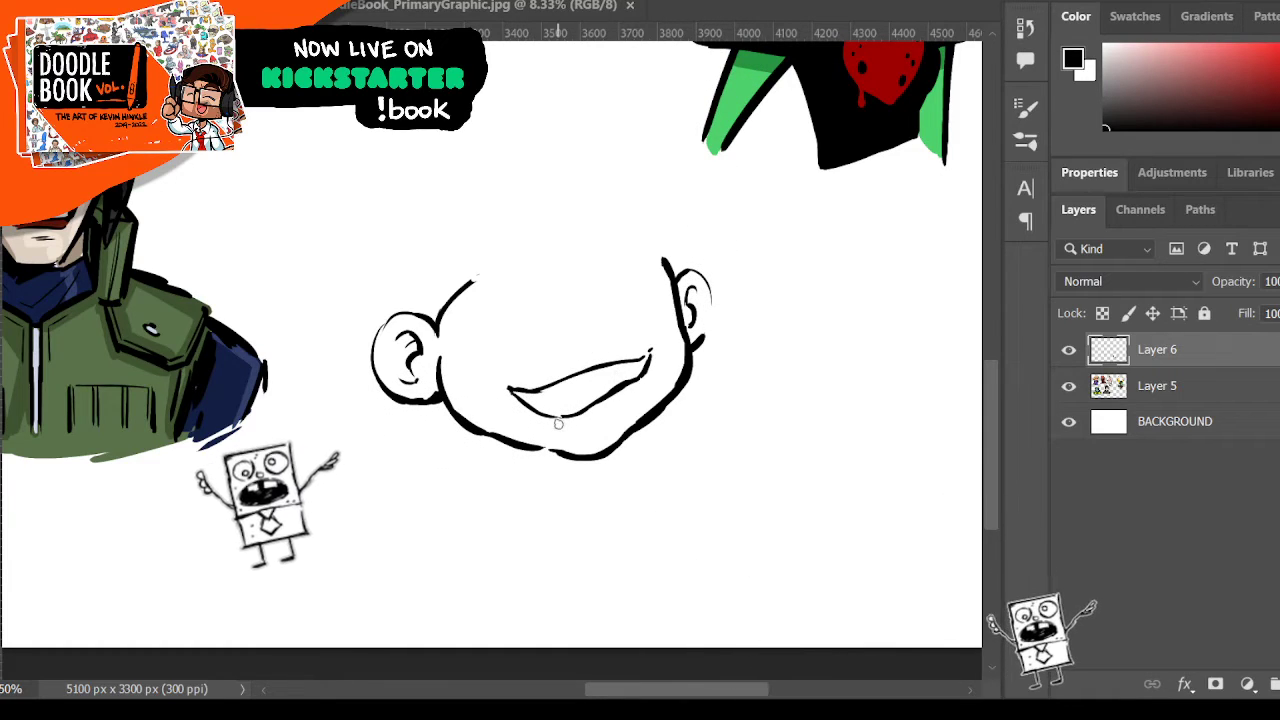
left_click_drag(556, 424, 590, 423)
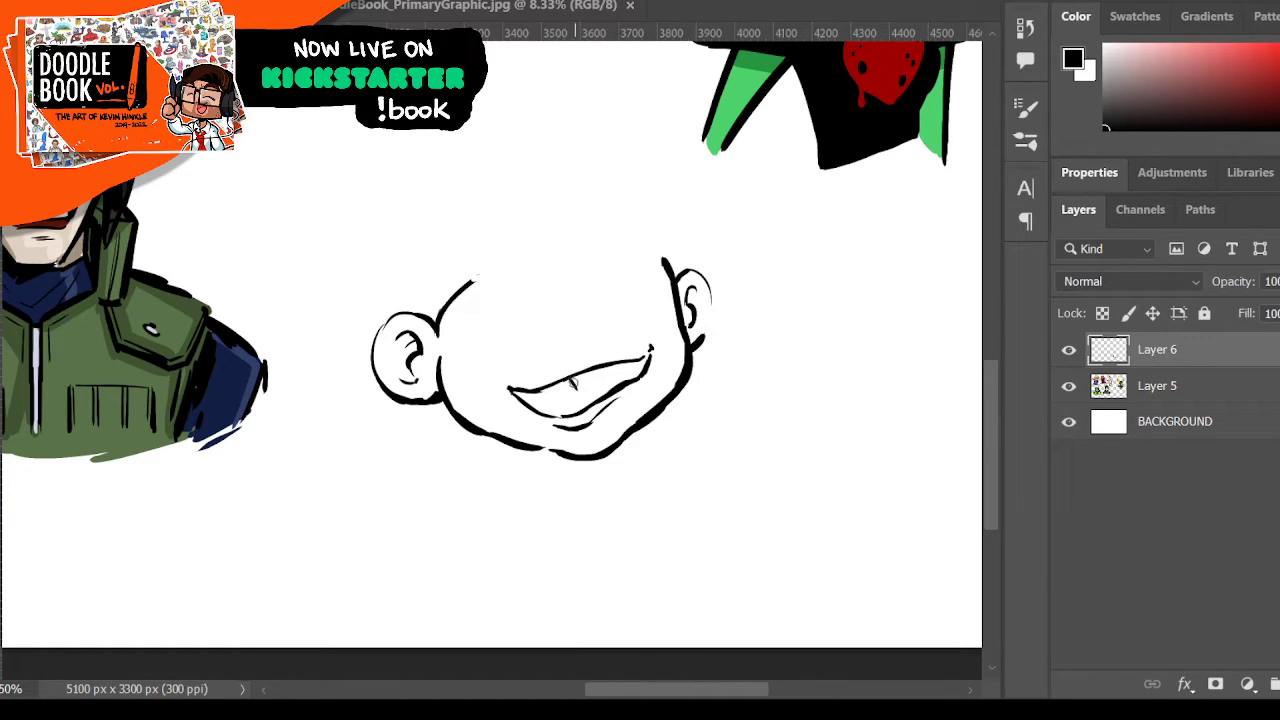
mouse_move(573, 388)
left_mouse_down()
mouse_move(609, 381)
mouse_move(597, 374)
left_mouse_up()
- Look over the finished villain drawings across the canvas and compare them with the new head sketch
left_click(241, 166, "alt")
scroll(246, 177, "down", 1)
scroll(270, 225, "up", 5)
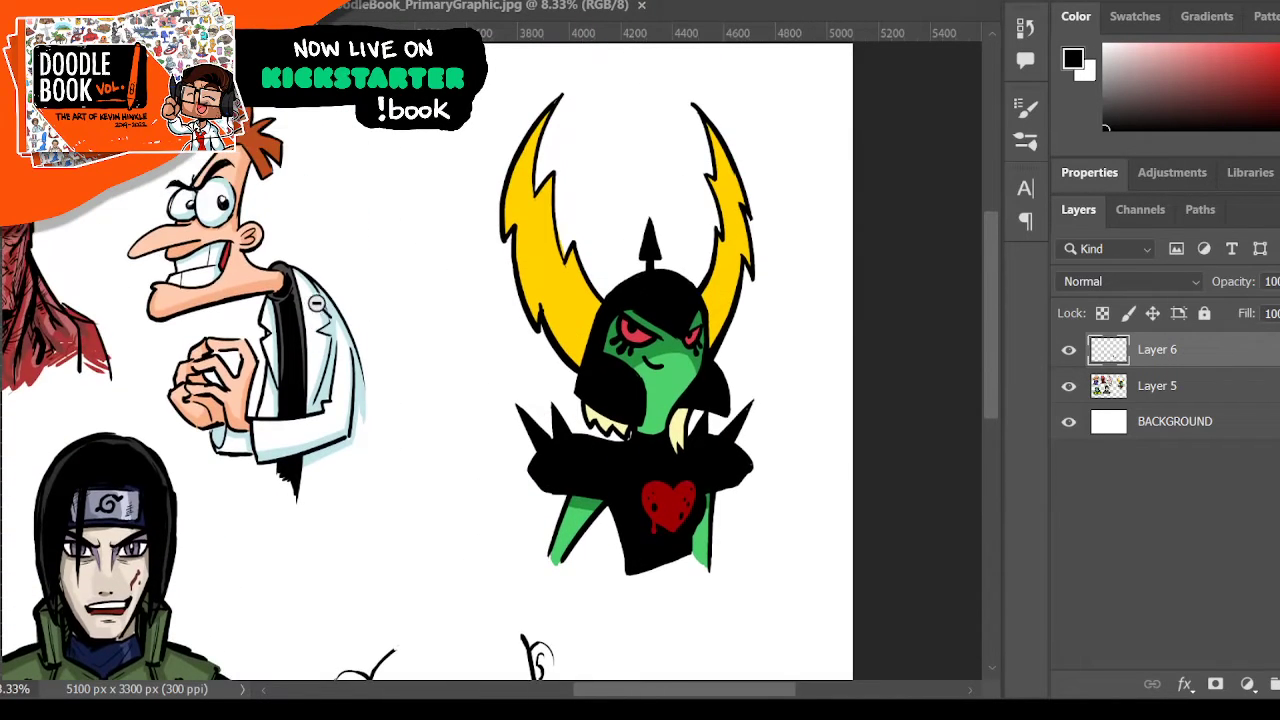
scroll(485, 549, "left", 5)
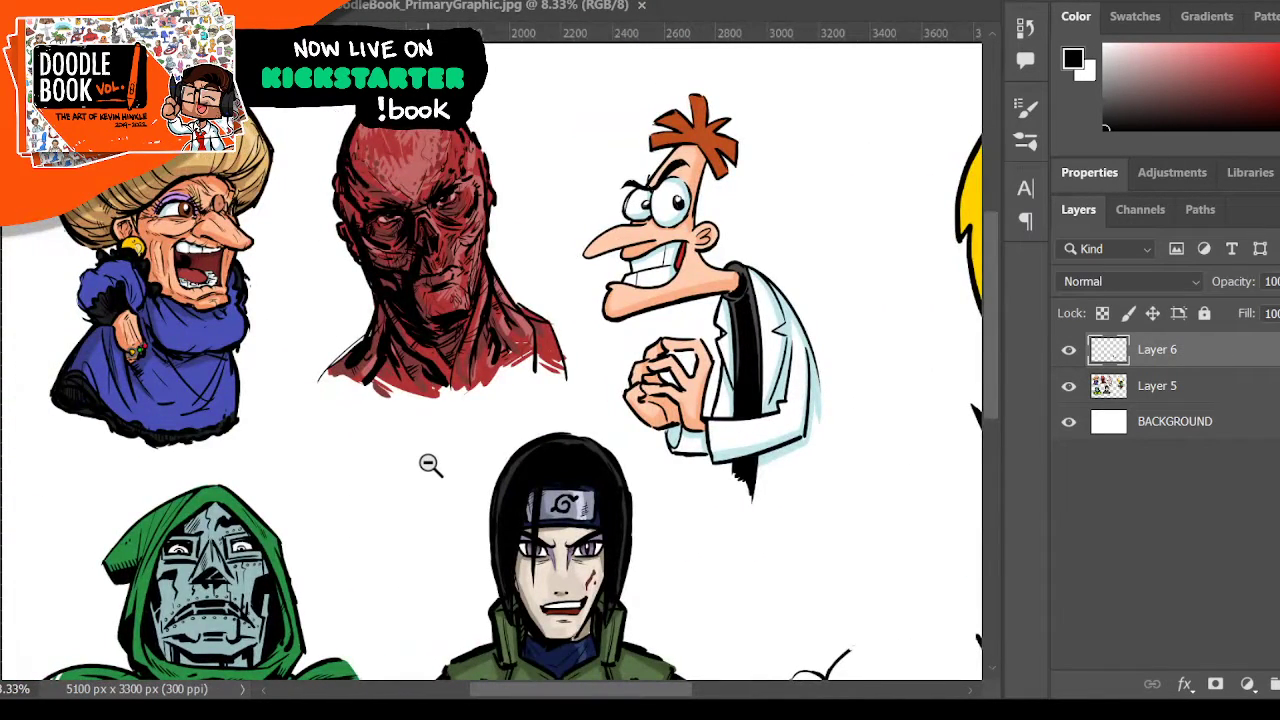
scroll(622, 675, "left", 1)
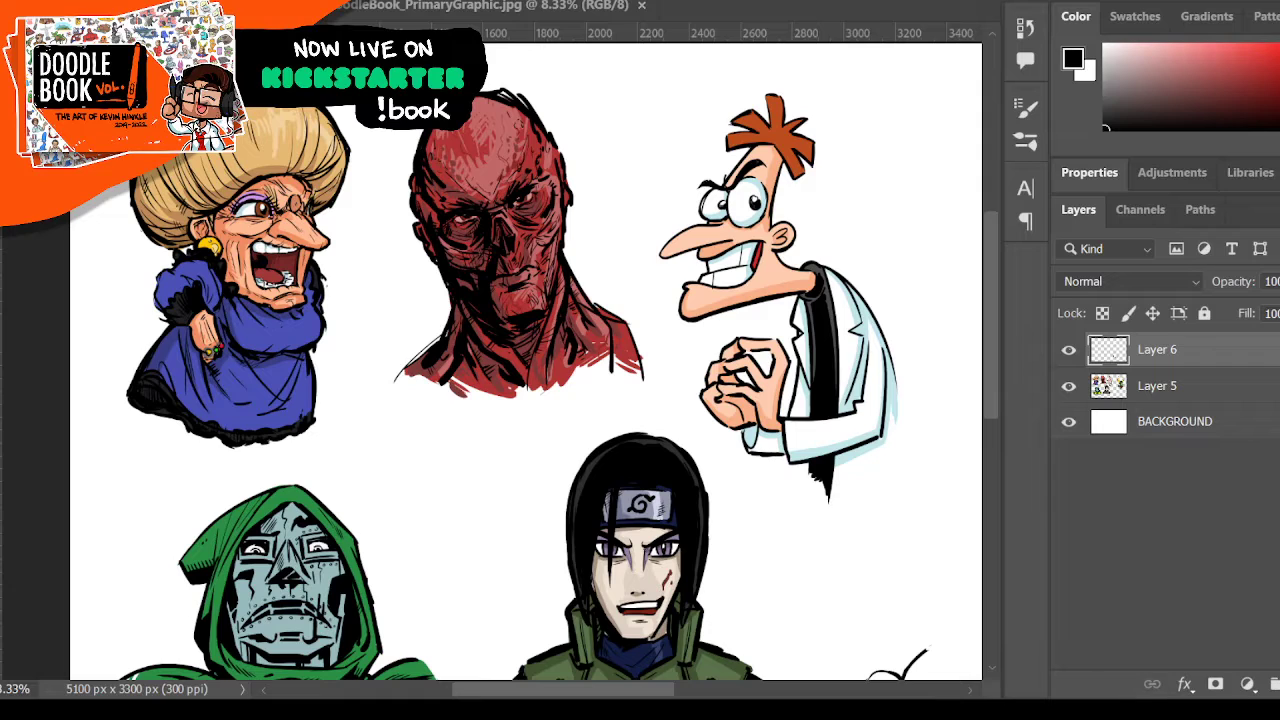
scroll(543, 523, "down", 5)
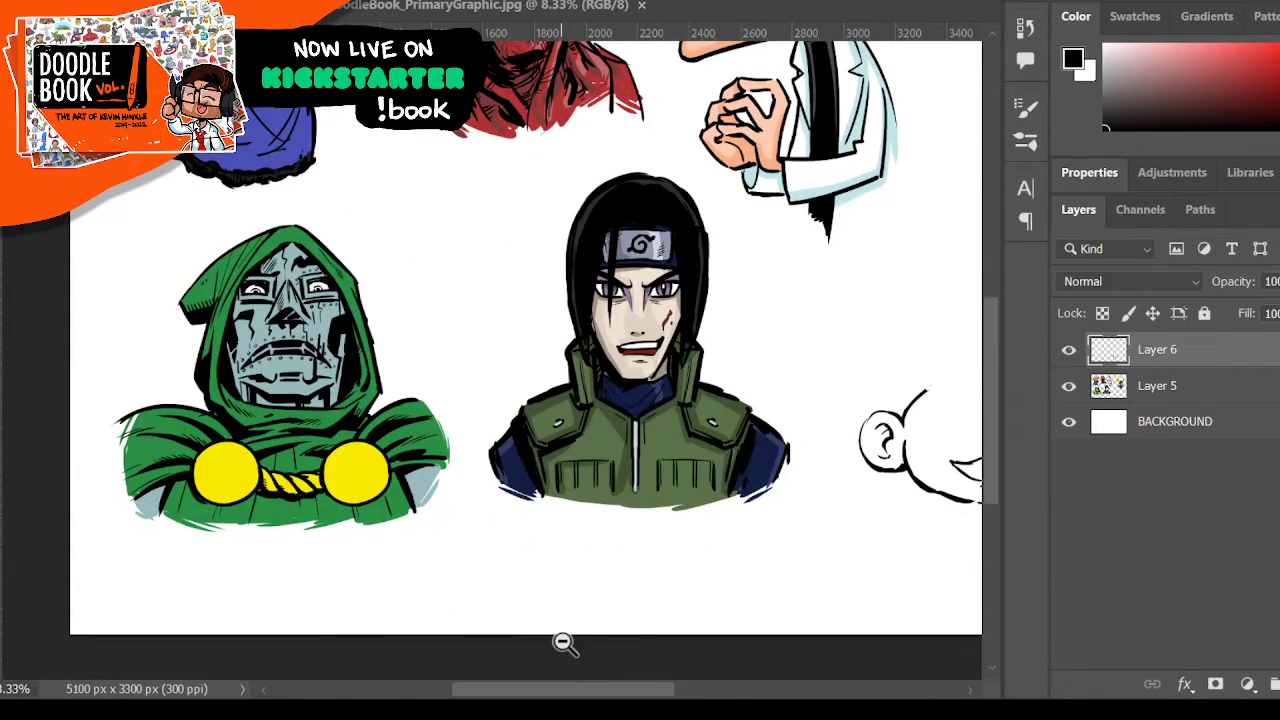
left_click_drag(566, 690, 681, 690)
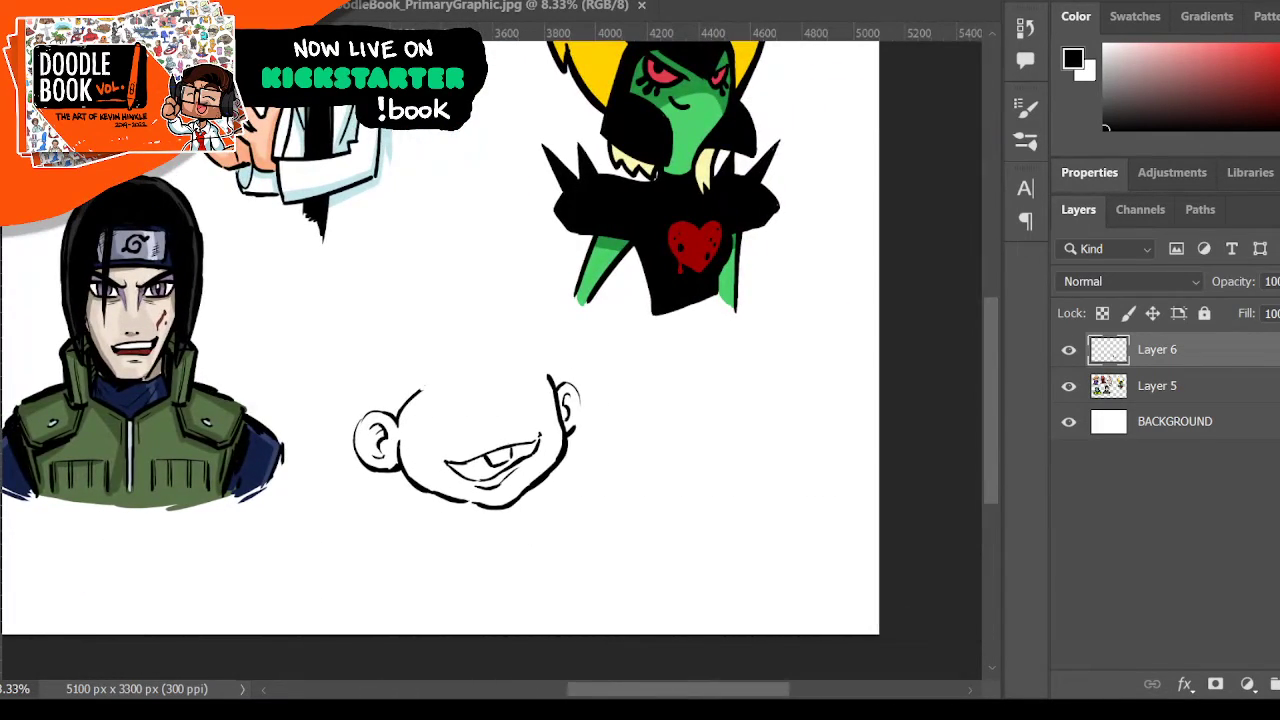
- Divide the front teeth with a thin line and fill the upper corners of the grin with black
left_click(517, 431)
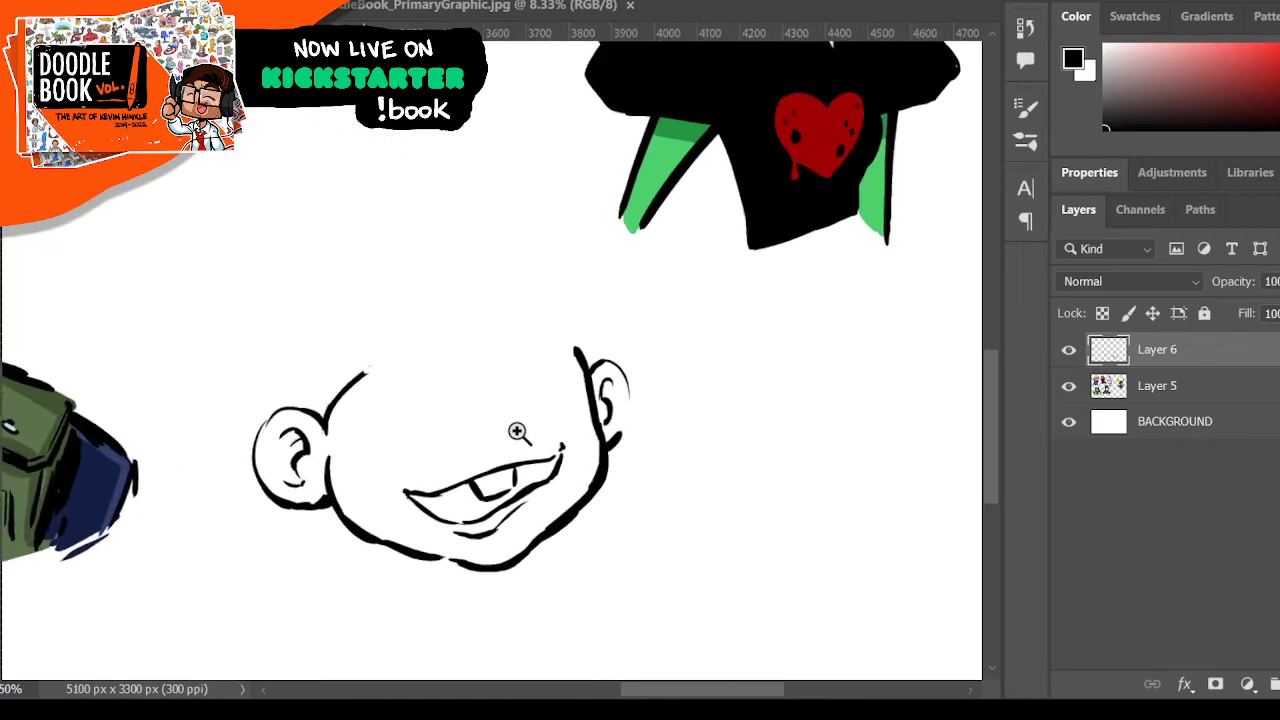
left_click(390, 355)
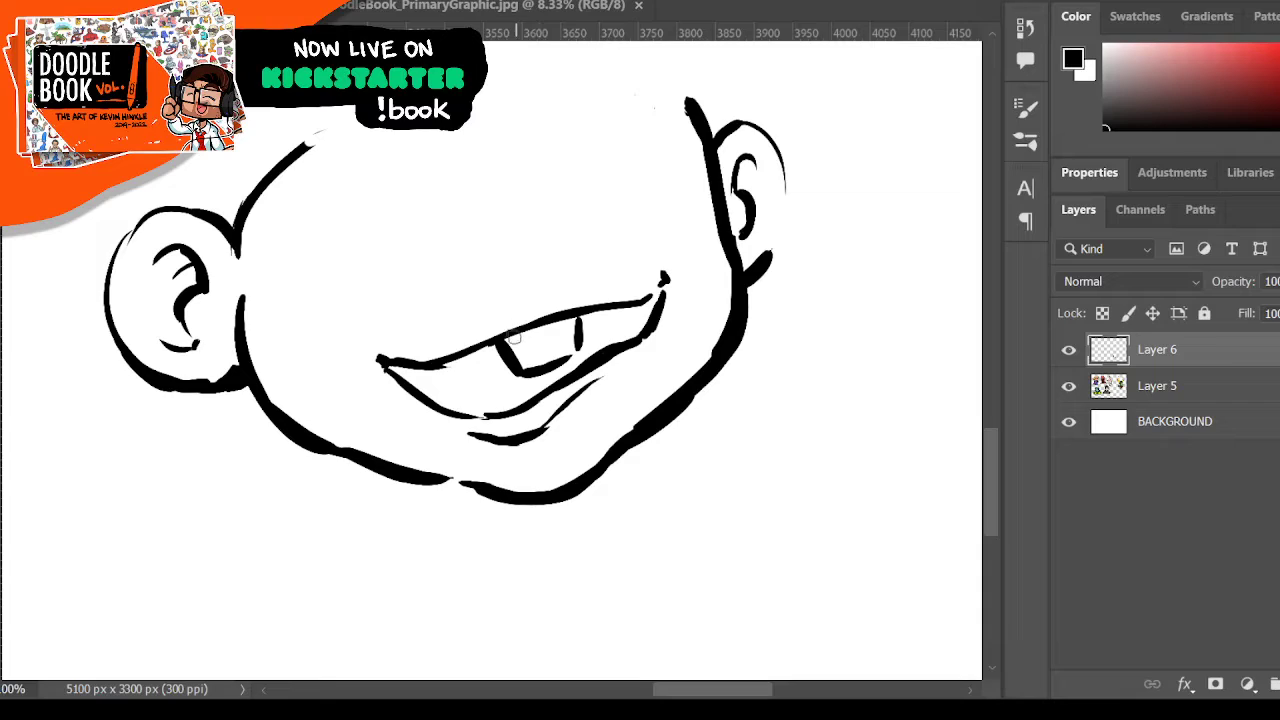
mouse_move(517, 335)
left_mouse_down()
mouse_move(508, 344)
mouse_move(547, 334)
mouse_move(549, 345)
left_mouse_up()
left_click_drag(410, 384, 495, 349)
mouse_move(584, 324)
left_mouse_down()
mouse_move(599, 322)
mouse_move(626, 318)
mouse_move(588, 320)
mouse_move(645, 316)
left_mouse_up()
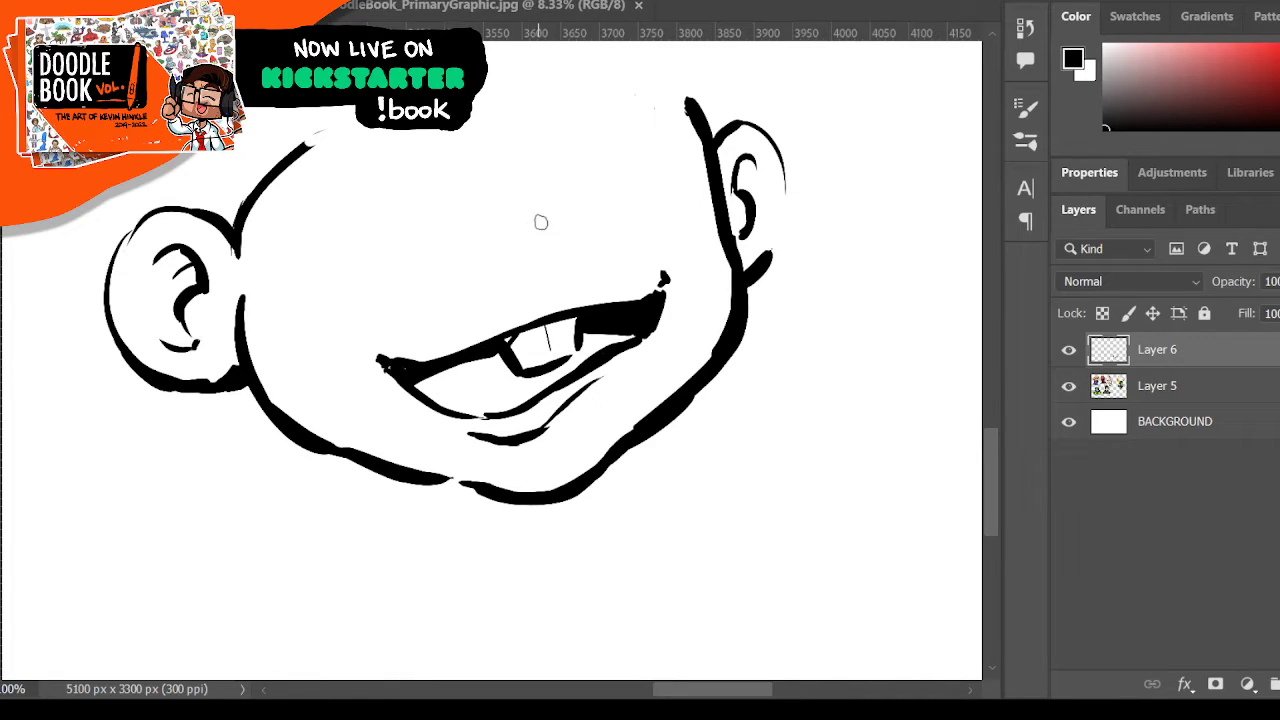
- Draw a round nose with nostril wings above the grin, and add crease lines at both mouth corners
mouse_move(493, 233)
left_mouse_down()
mouse_move(495, 288)
mouse_move(525, 300)
mouse_move(567, 268)
left_mouse_up()
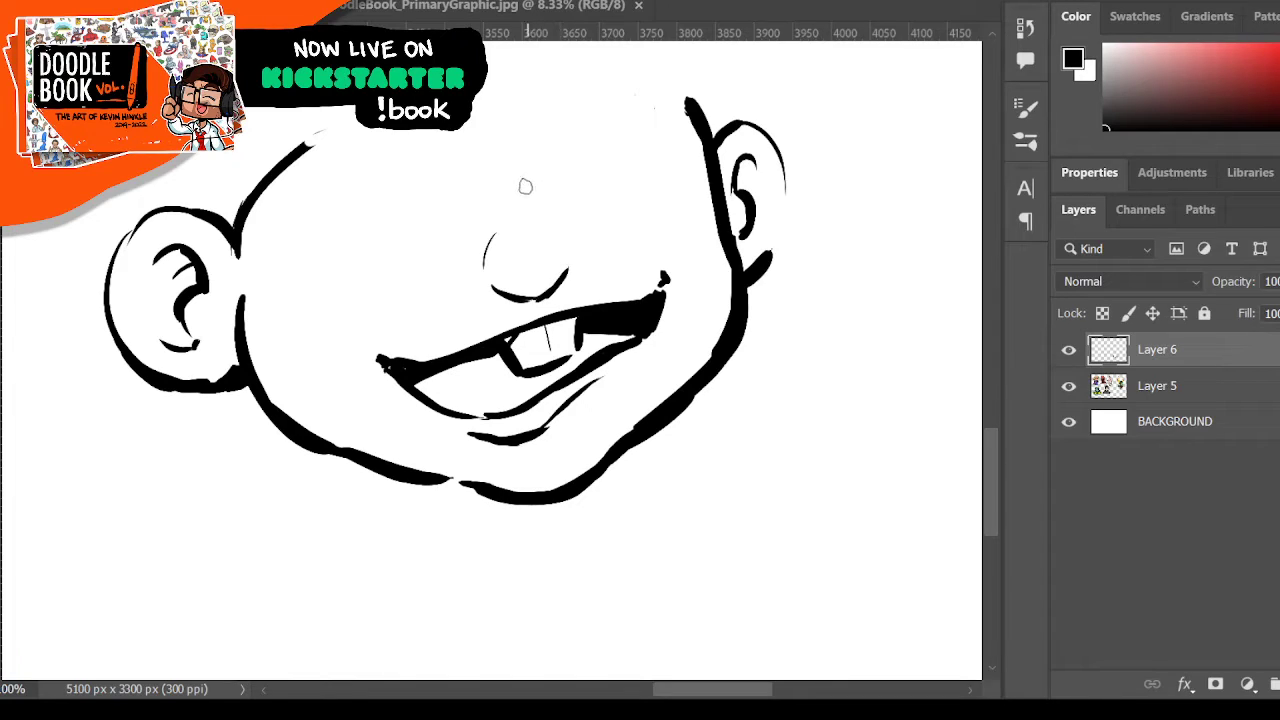
mouse_move(509, 297)
left_mouse_down()
mouse_move(495, 299)
mouse_move(579, 271)
left_mouse_up()
left_click_drag(470, 270, 468, 299)
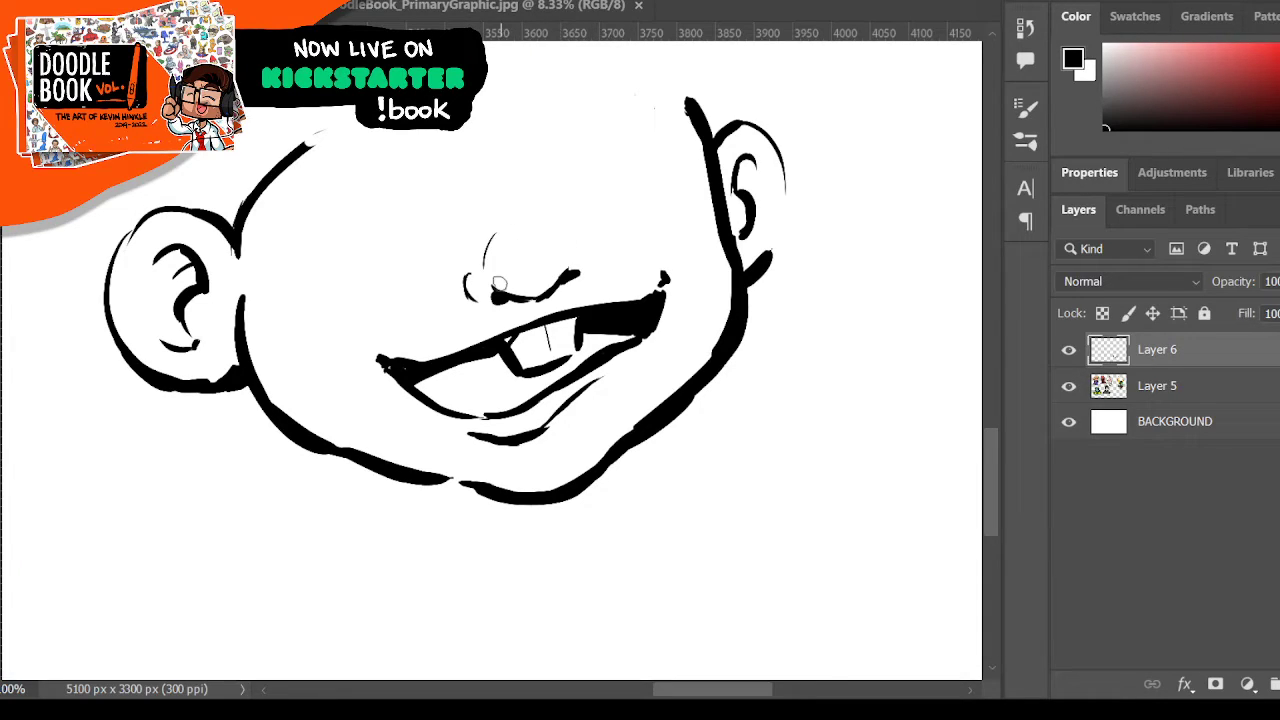
mouse_move(538, 224)
left_mouse_down()
mouse_move(557, 220)
mouse_move(582, 272)
left_mouse_up()
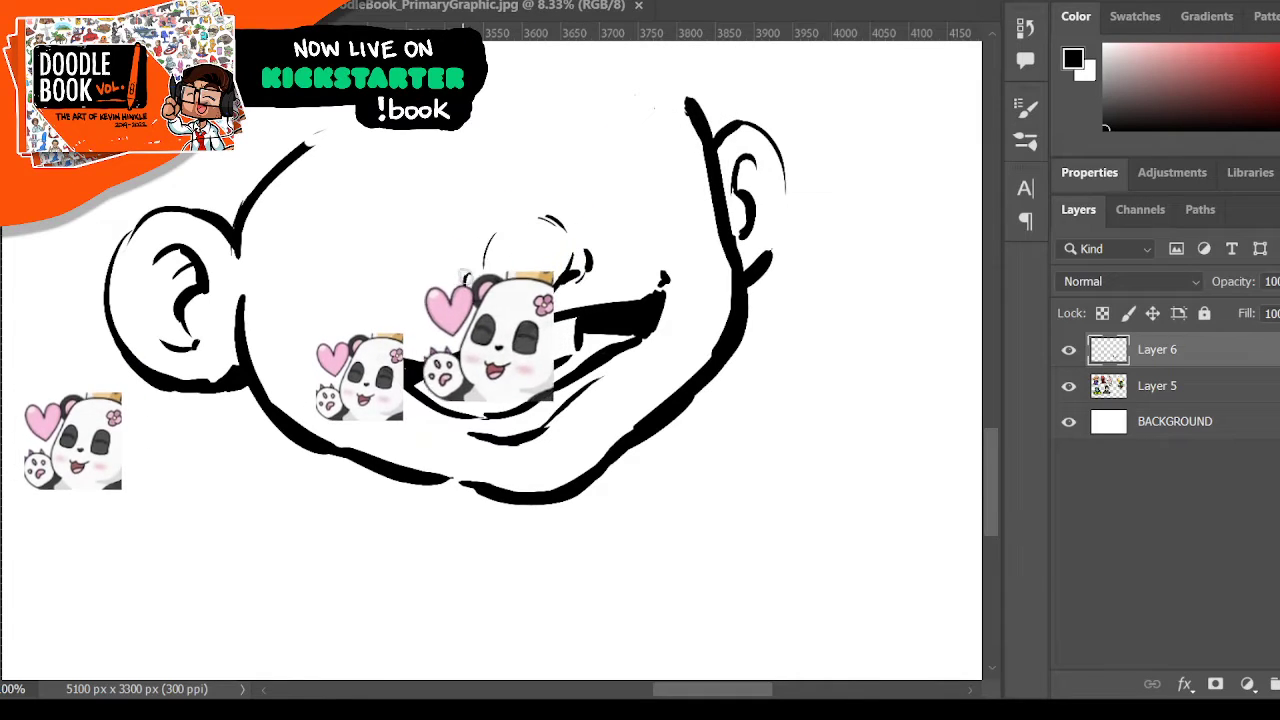
left_click_drag(469, 269, 480, 299)
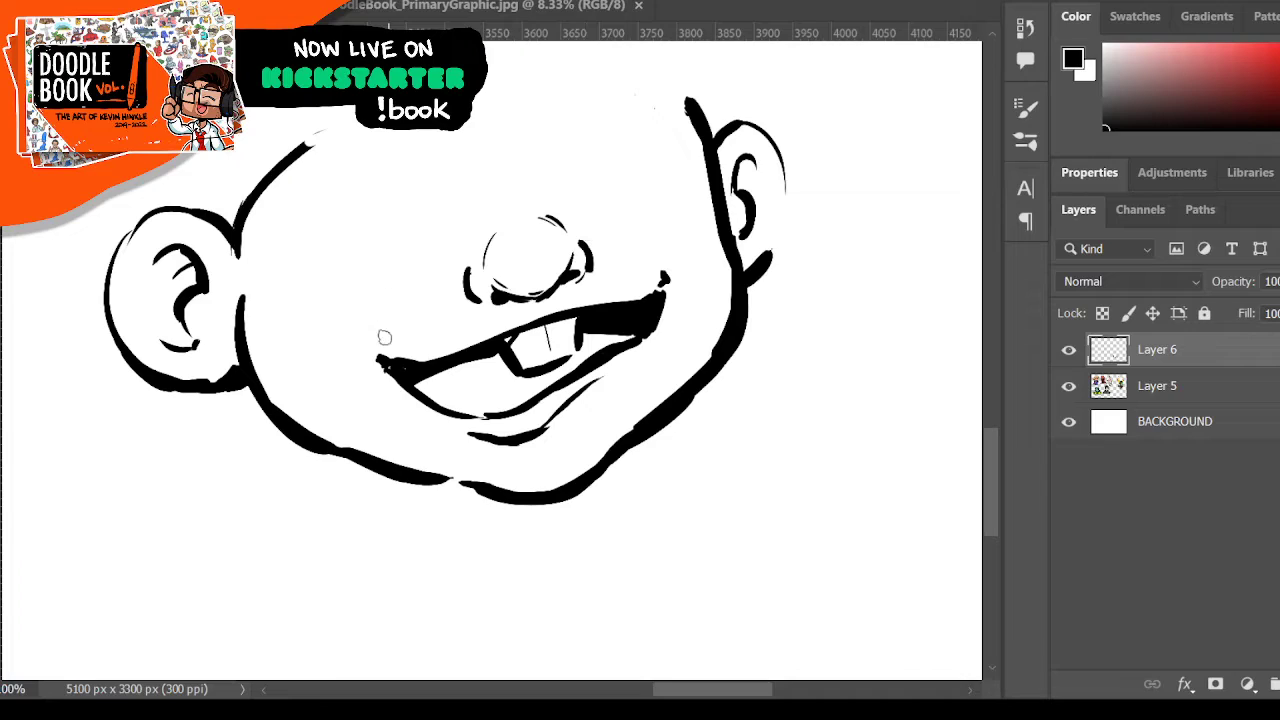
mouse_move(361, 377)
left_mouse_down()
mouse_move(394, 315)
mouse_move(348, 386)
left_mouse_up()
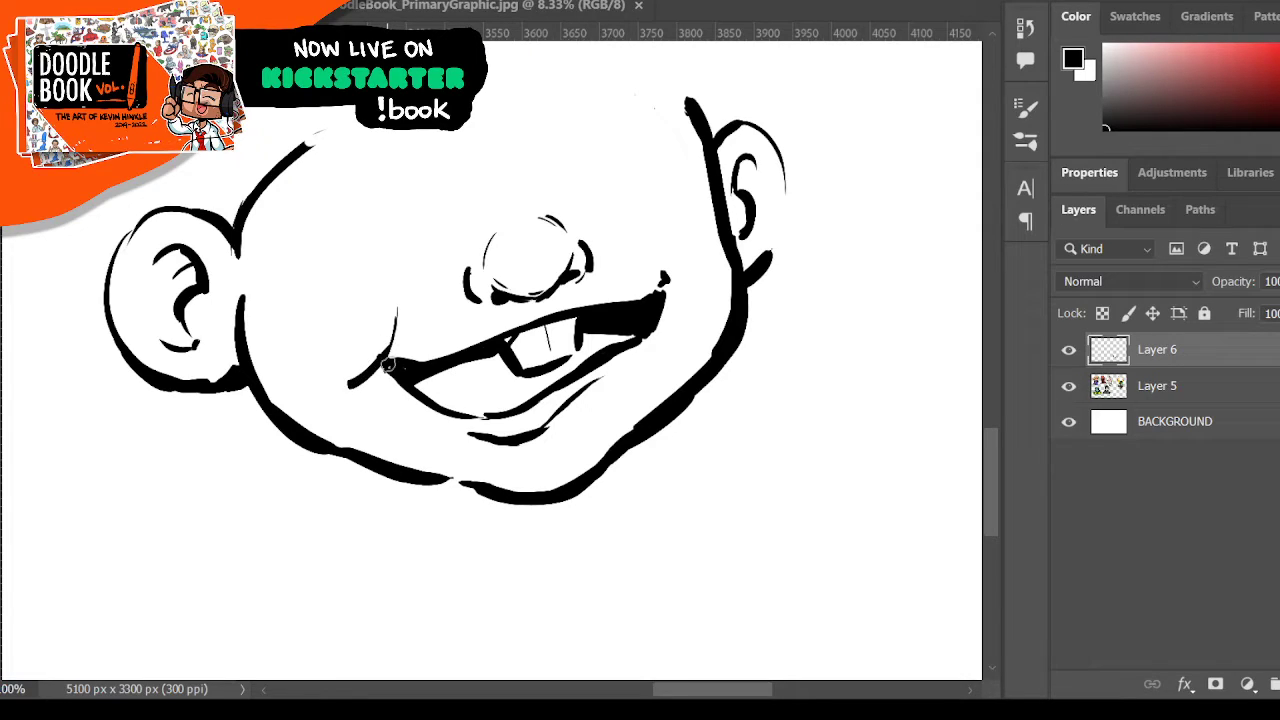
left_click_drag(654, 250, 673, 288)
- Outline a wide two-lobed eye mask across the face, dipping around the top of the nose
scroll(600, 220, "up", 4)
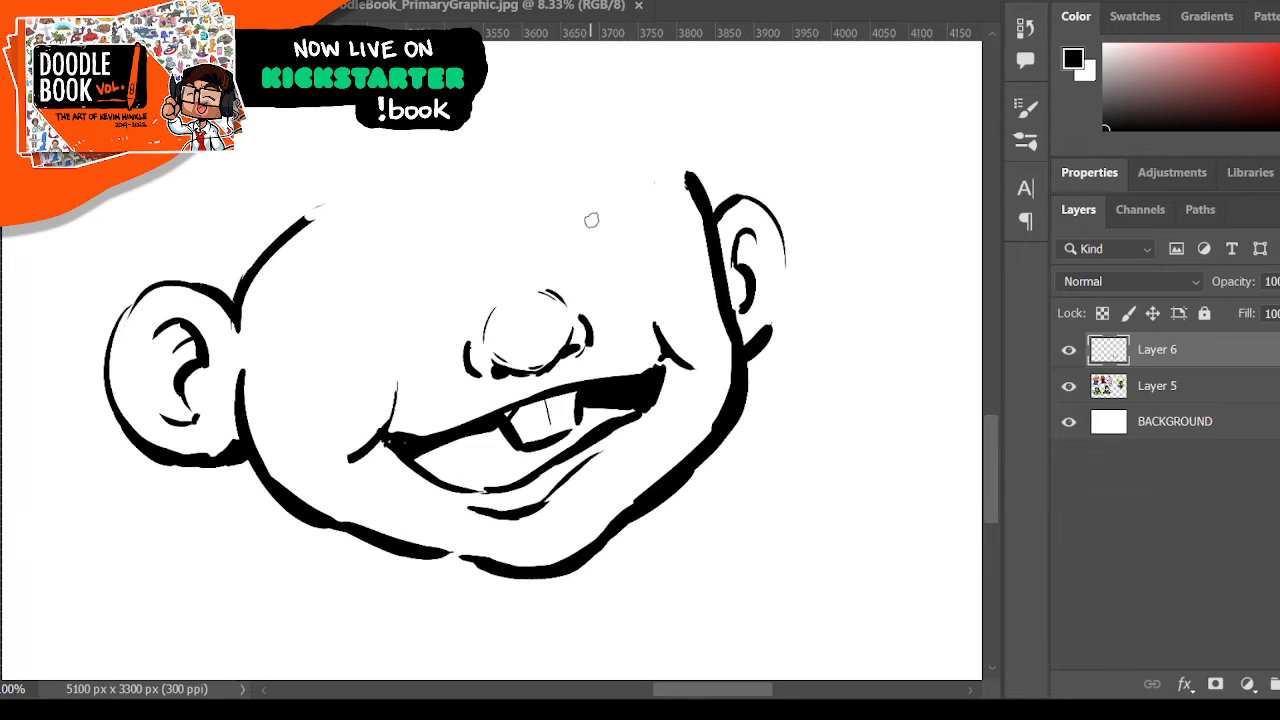
mouse_move(349, 234)
left_mouse_down()
mouse_move(305, 350)
mouse_move(312, 378)
left_mouse_up()
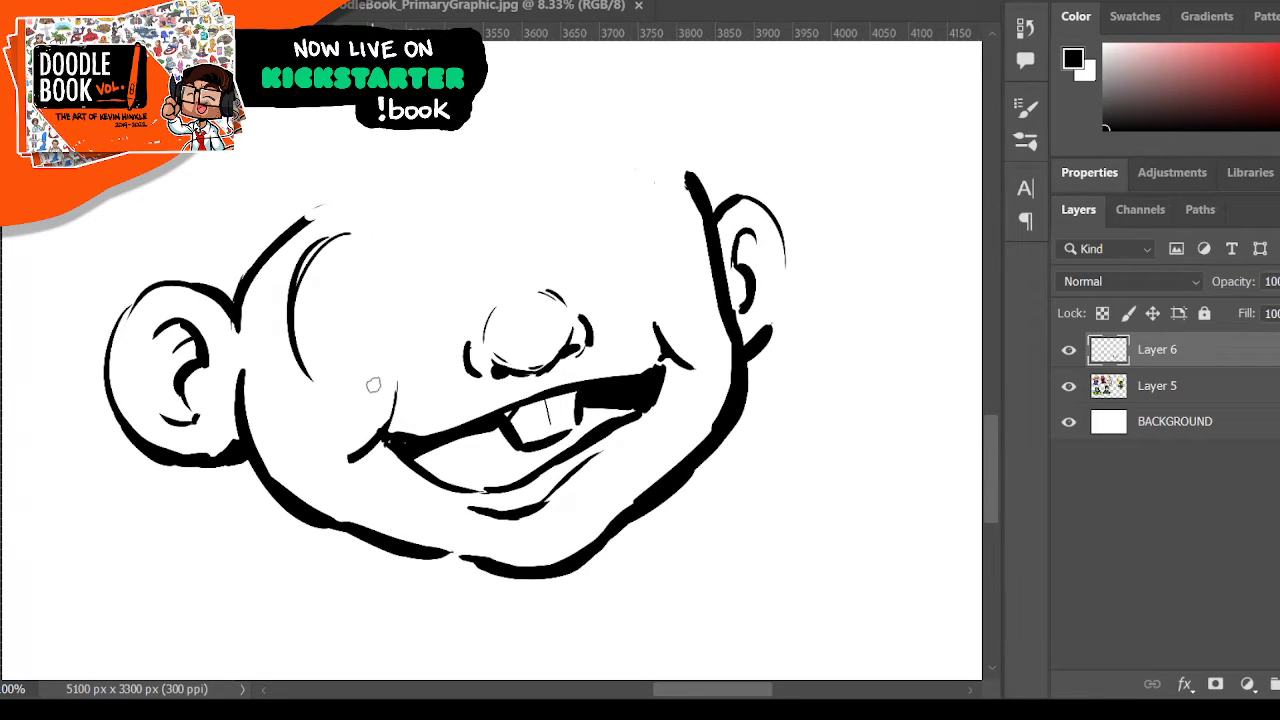
mouse_move(345, 236)
left_mouse_down()
mouse_move(291, 355)
mouse_move(355, 396)
mouse_move(394, 400)
mouse_move(466, 346)
left_mouse_up()
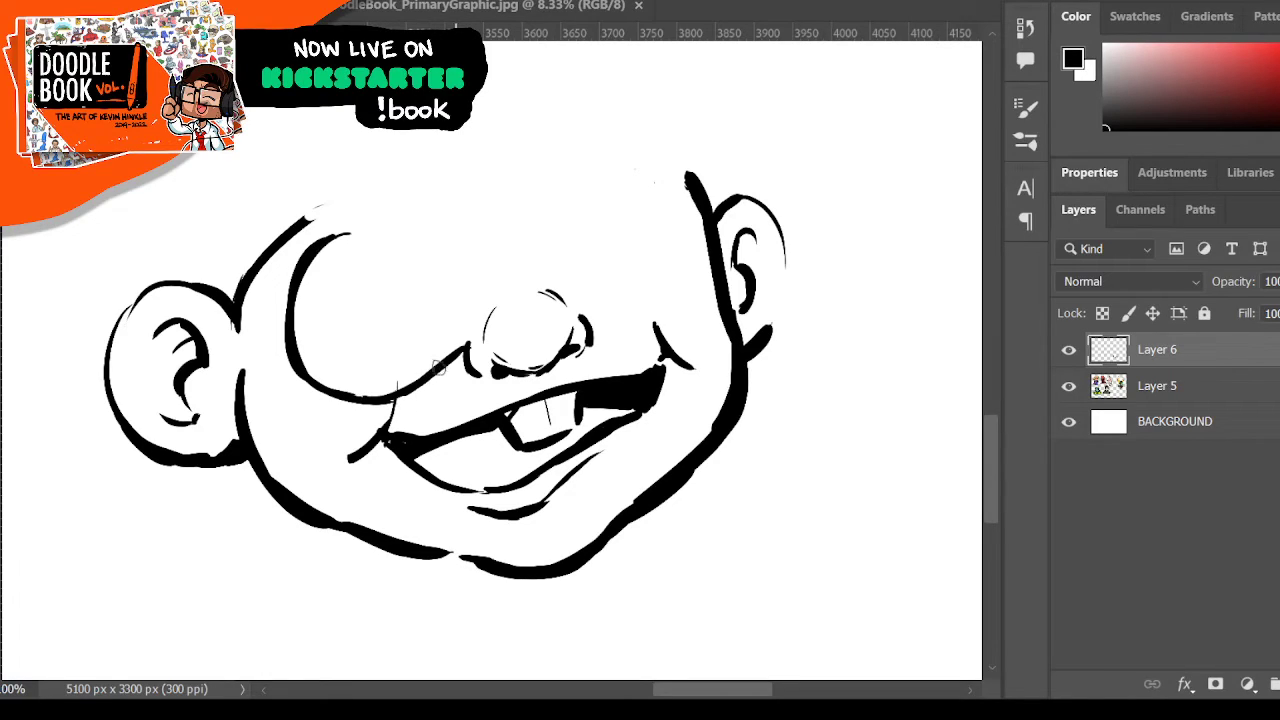
mouse_move(498, 293)
left_mouse_down()
mouse_move(583, 286)
mouse_move(573, 291)
mouse_move(640, 321)
left_mouse_up()
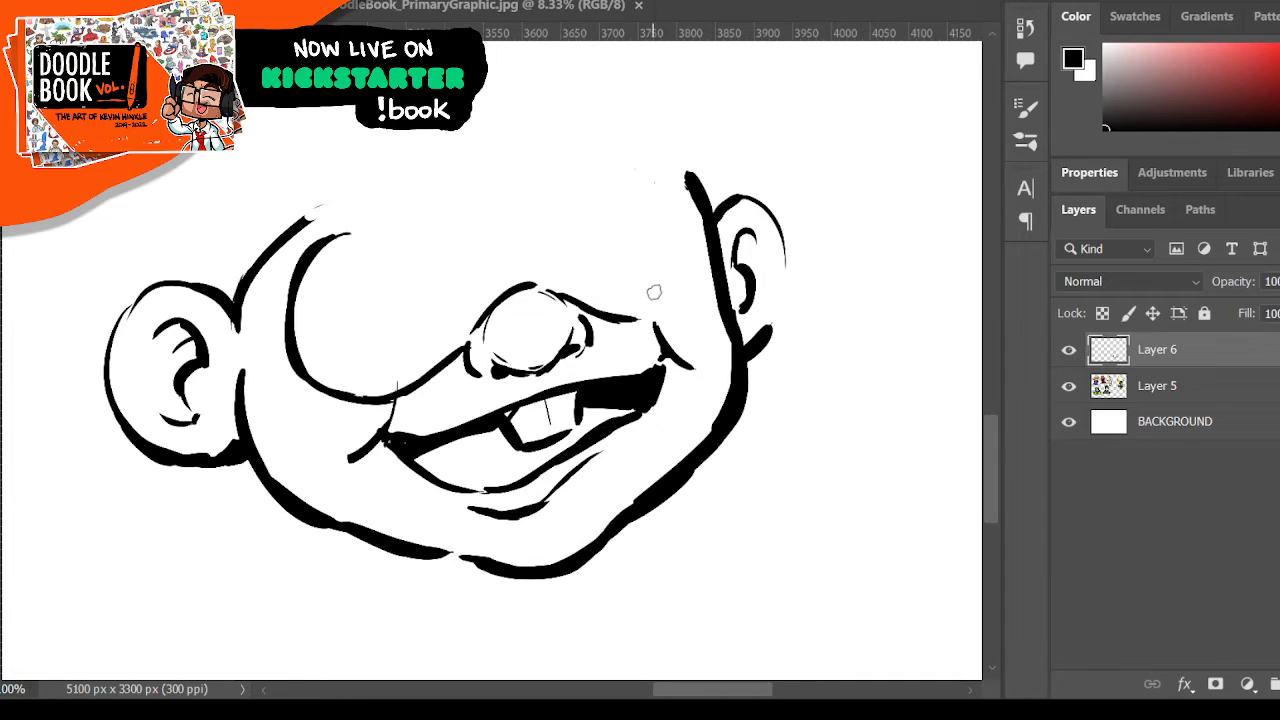
mouse_move(286, 328)
left_mouse_down()
mouse_move(290, 284)
mouse_move(286, 338)
left_mouse_up()
mouse_move(298, 269)
left_mouse_down()
mouse_move(422, 211)
mouse_move(533, 211)
mouse_move(608, 174)
left_mouse_up()
left_click_drag(542, 197, 614, 178)
left_click_drag(638, 318, 670, 309)
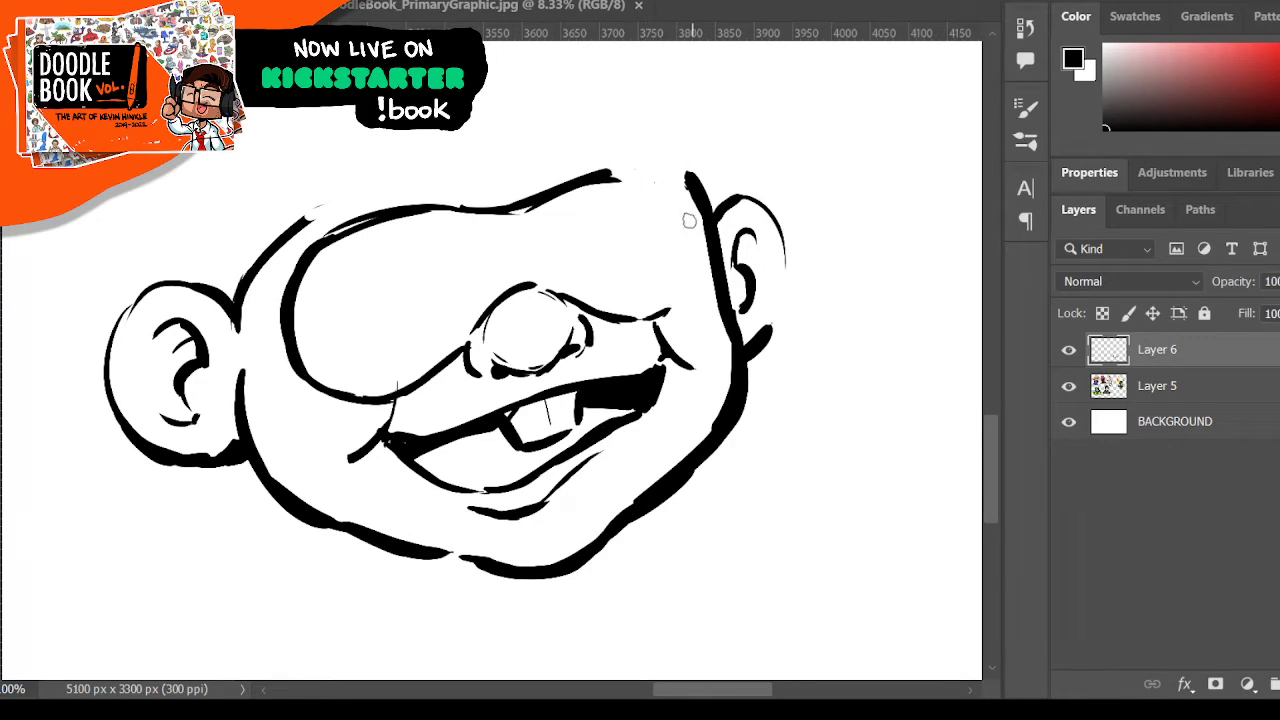
mouse_move(614, 172)
left_mouse_down()
mouse_move(645, 178)
mouse_move(680, 212)
mouse_move(686, 242)
left_mouse_up()
mouse_move(662, 316)
left_mouse_down()
mouse_move(690, 278)
mouse_move(658, 316)
left_mouse_up()
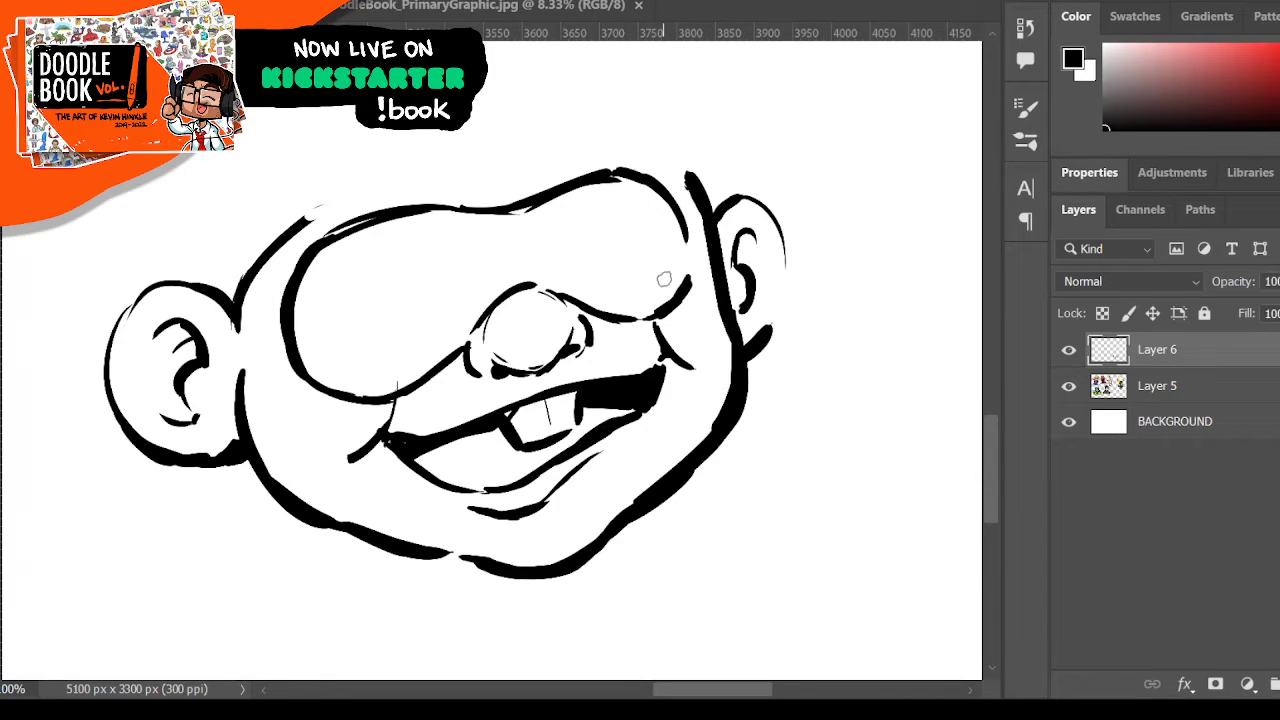
mouse_move(290, 305)
left_mouse_down()
mouse_move(288, 353)
mouse_move(352, 396)
left_mouse_up()
left_click_drag(682, 228, 700, 282)
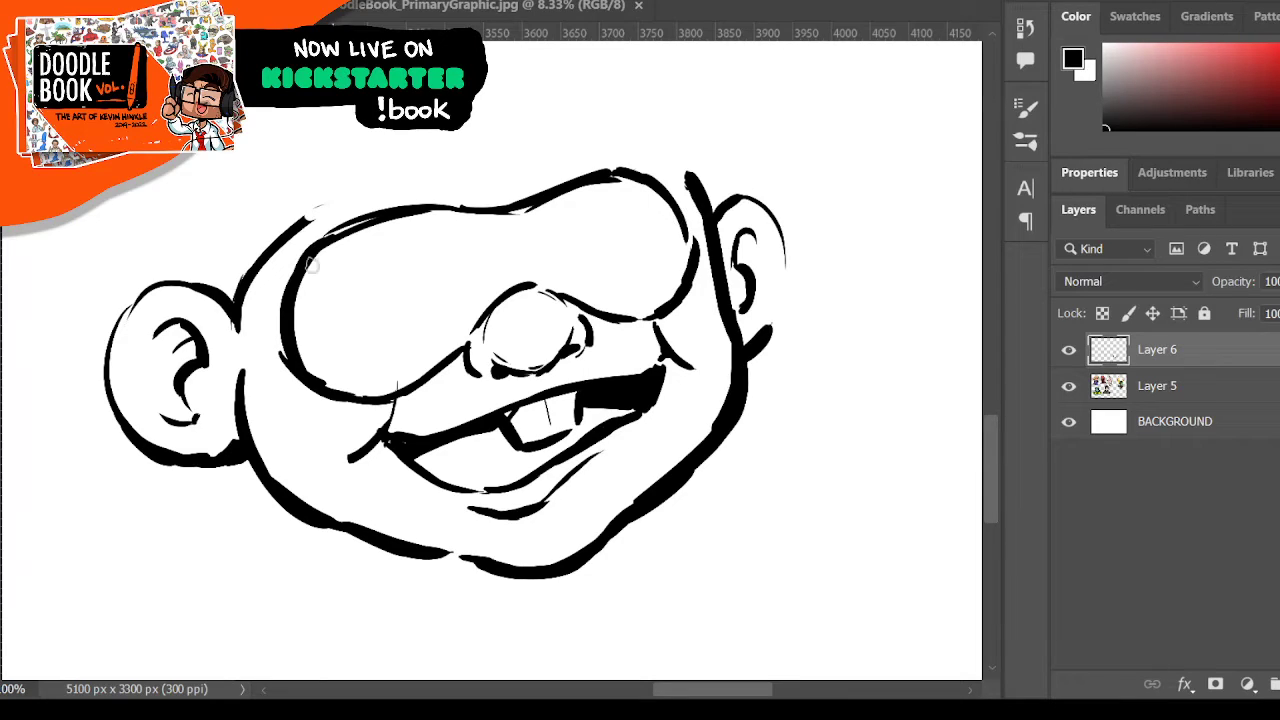
- Thicken the mask outline along its upper edge, left side and right lobe
left_click_drag(334, 240, 455, 205)
left_click_drag(382, 219, 544, 186)
left_click_drag(466, 205, 602, 177)
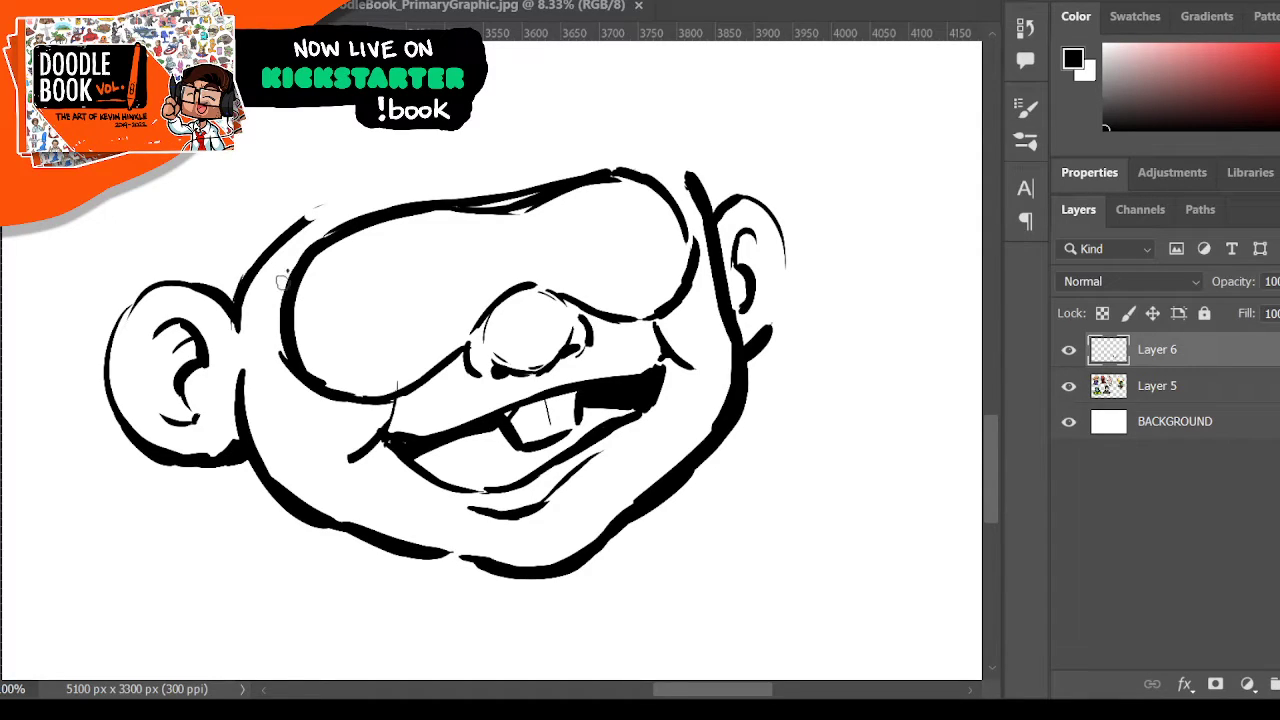
mouse_move(282, 276)
left_mouse_down()
mouse_move(270, 310)
mouse_move(292, 364)
left_mouse_up()
mouse_move(280, 270)
left_mouse_down()
mouse_move(291, 364)
mouse_move(278, 347)
mouse_move(324, 382)
mouse_move(399, 362)
mouse_move(379, 385)
mouse_move(326, 389)
mouse_move(419, 384)
mouse_move(363, 398)
mouse_move(453, 355)
mouse_move(480, 302)
left_mouse_up()
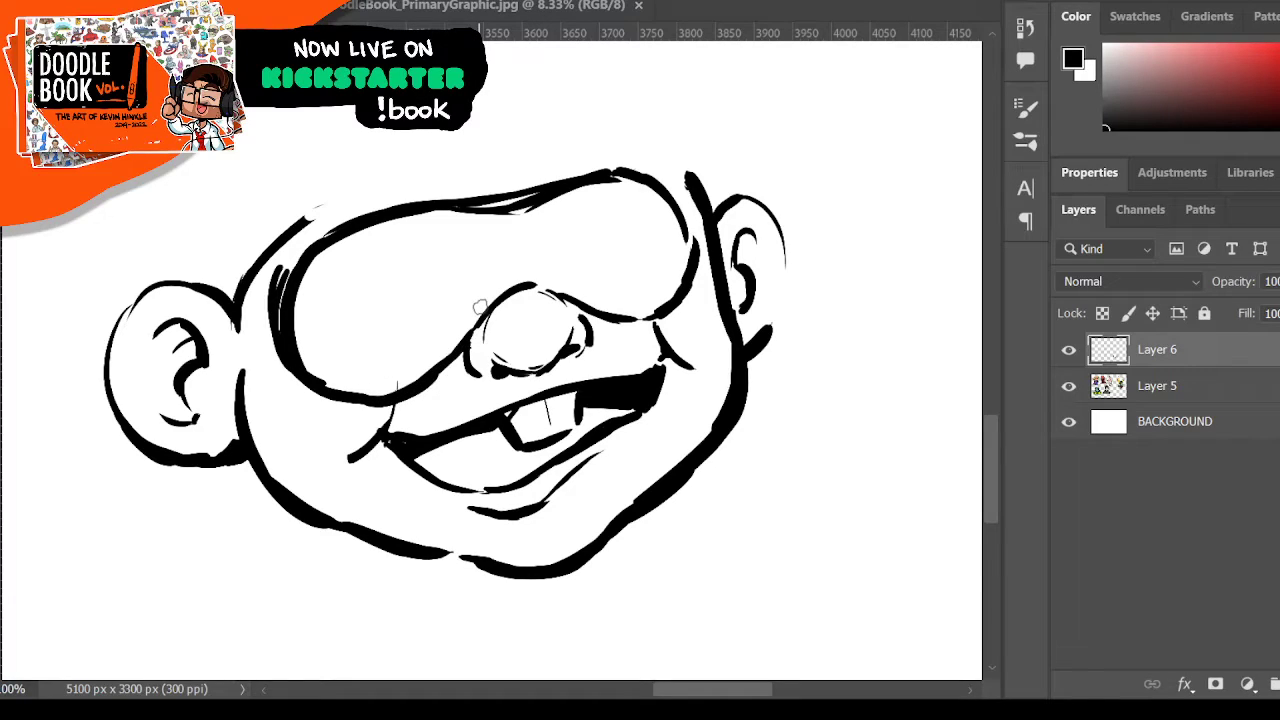
mouse_move(565, 298)
left_mouse_down()
mouse_move(616, 318)
mouse_move(661, 316)
mouse_move(651, 323)
mouse_move(697, 272)
left_mouse_up()
mouse_move(677, 195)
left_mouse_down()
mouse_move(694, 273)
mouse_move(662, 185)
left_mouse_up()
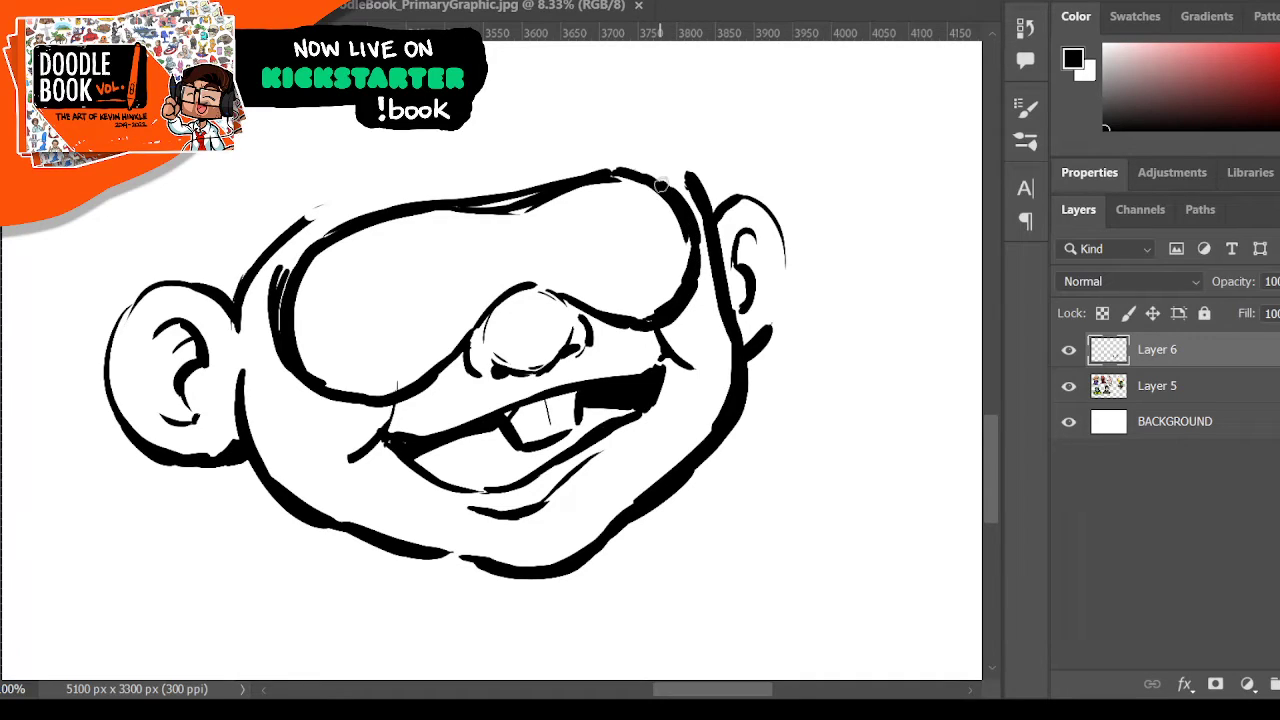
mouse_move(284, 276)
left_mouse_down()
mouse_move(324, 236)
mouse_move(376, 215)
left_mouse_up()
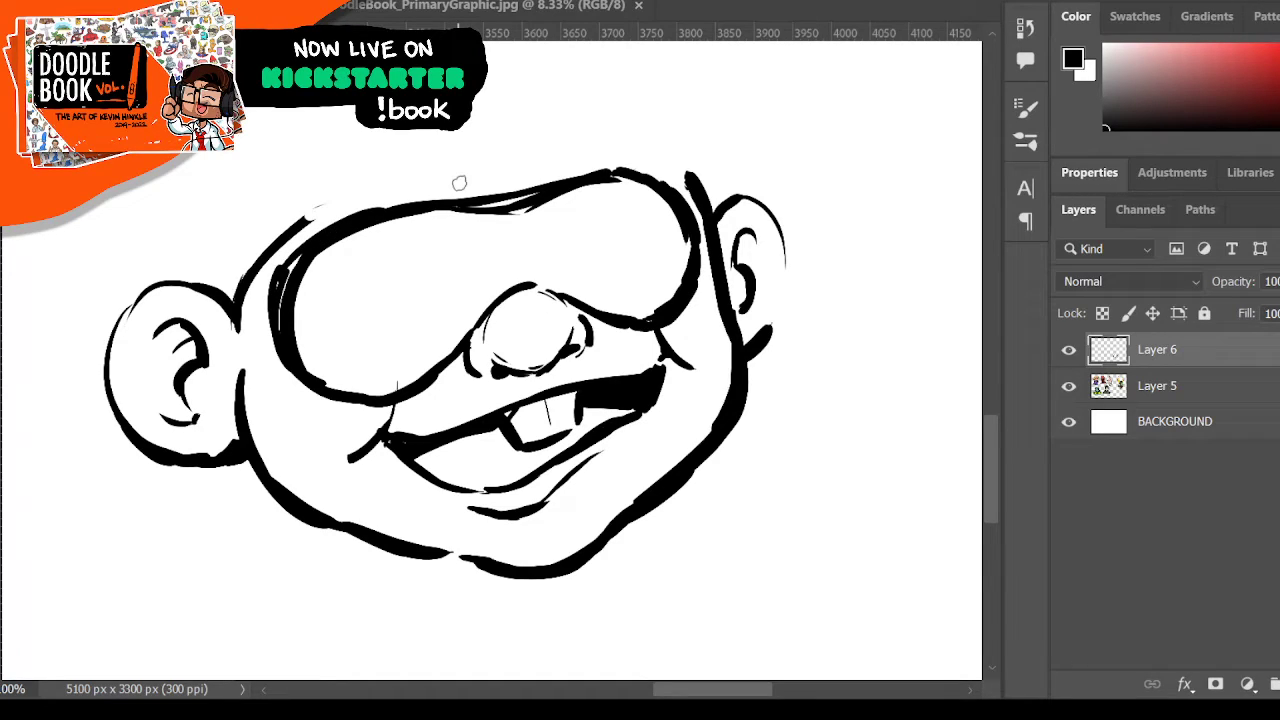
- Draw two round eyes with upper eyelid lines inside the mask
mouse_move(448, 246)
left_mouse_down()
mouse_move(409, 281)
mouse_move(430, 335)
left_mouse_up()
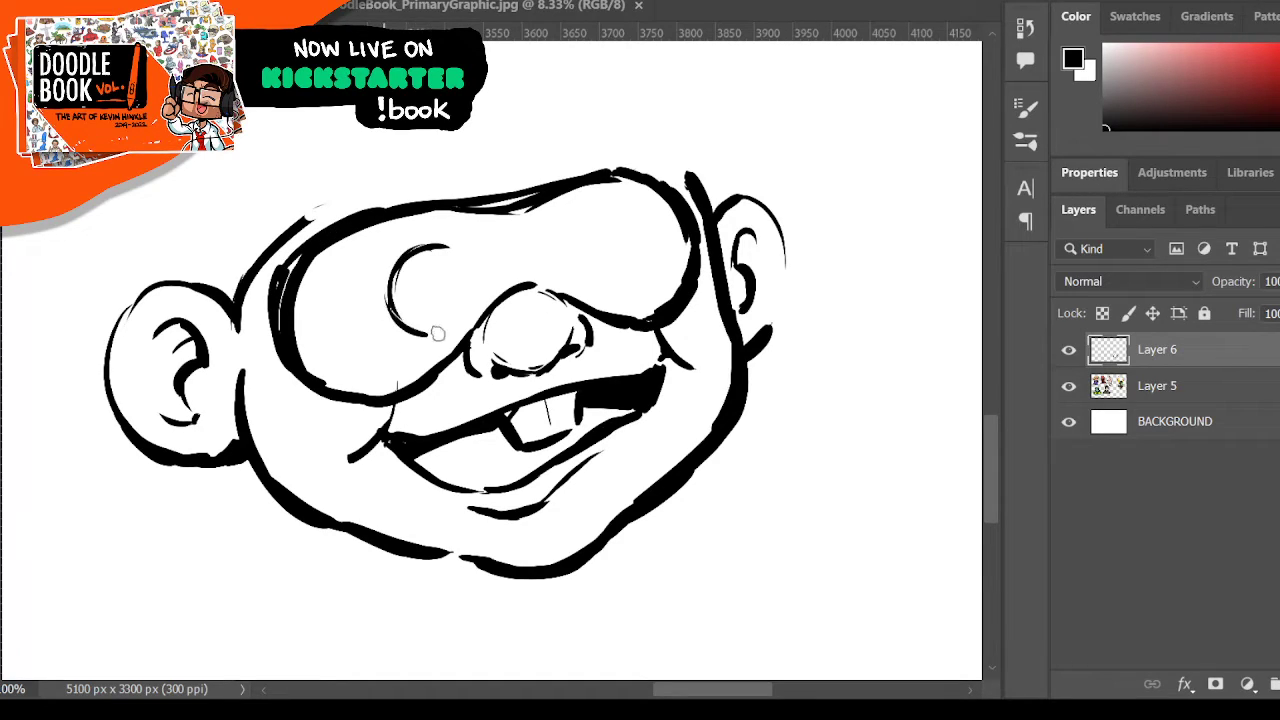
mouse_move(448, 247)
left_mouse_down()
mouse_move(474, 294)
mouse_move(438, 333)
left_mouse_up()
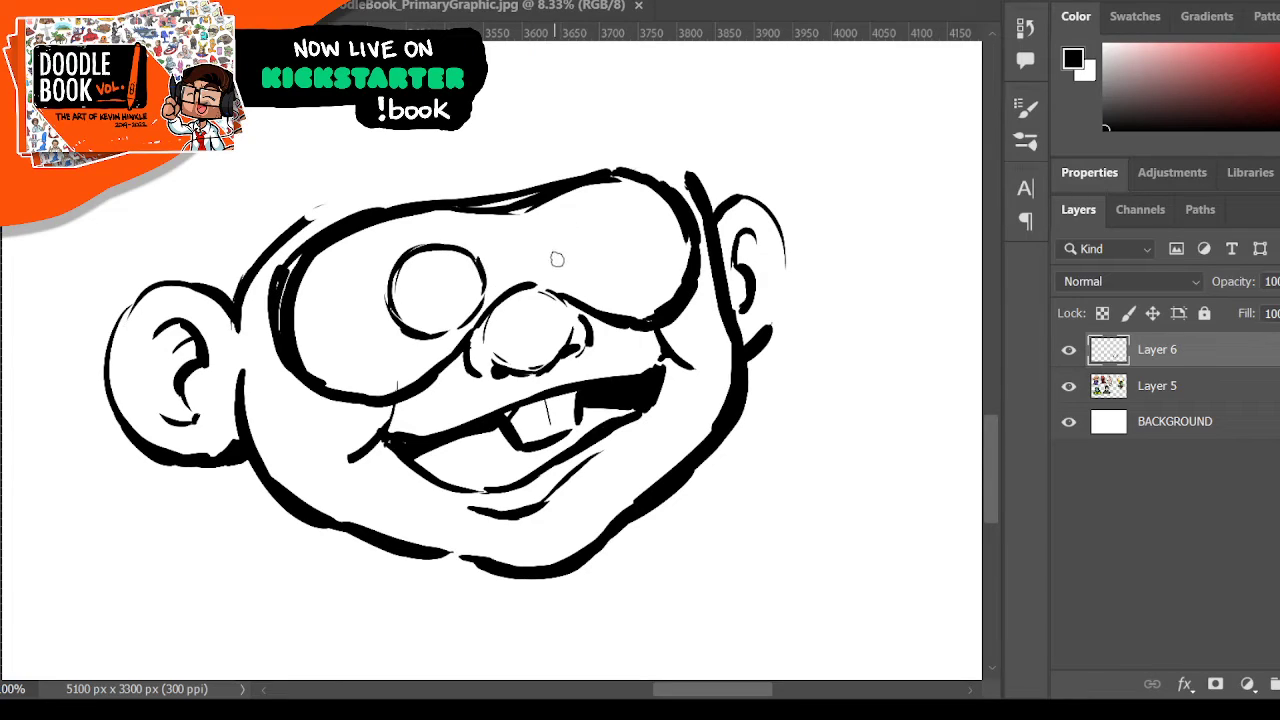
mouse_move(566, 224)
left_mouse_down()
mouse_move(543, 262)
mouse_move(564, 289)
mouse_move(585, 293)
mouse_move(612, 266)
mouse_move(614, 282)
left_mouse_up()
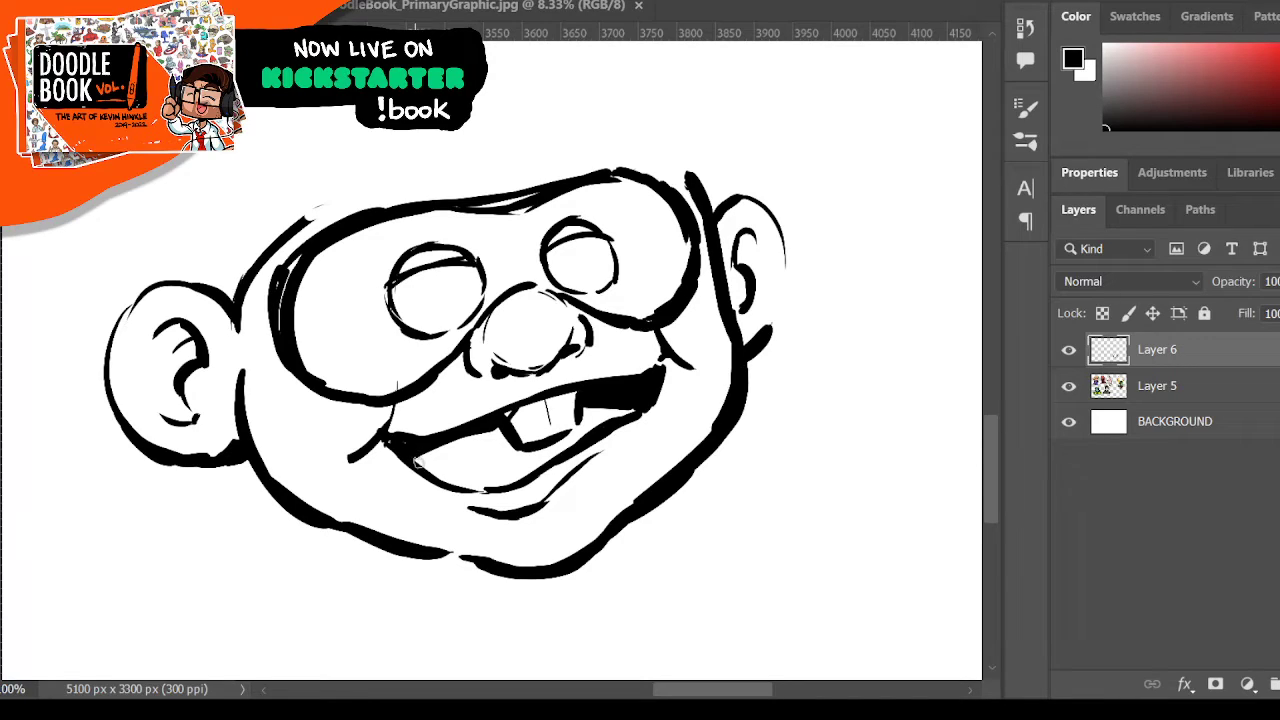
- Add short hatching strokes in the left mouth corner, on the cheeks and chin, and beside the left ear
mouse_move(417, 447)
left_mouse_down()
mouse_move(434, 478)
mouse_move(446, 448)
left_mouse_up()
mouse_move(274, 466)
left_mouse_down()
mouse_move(292, 488)
mouse_move(325, 479)
left_mouse_up()
left_click_drag(497, 546, 471, 562)
left_click_drag(628, 492, 606, 526)
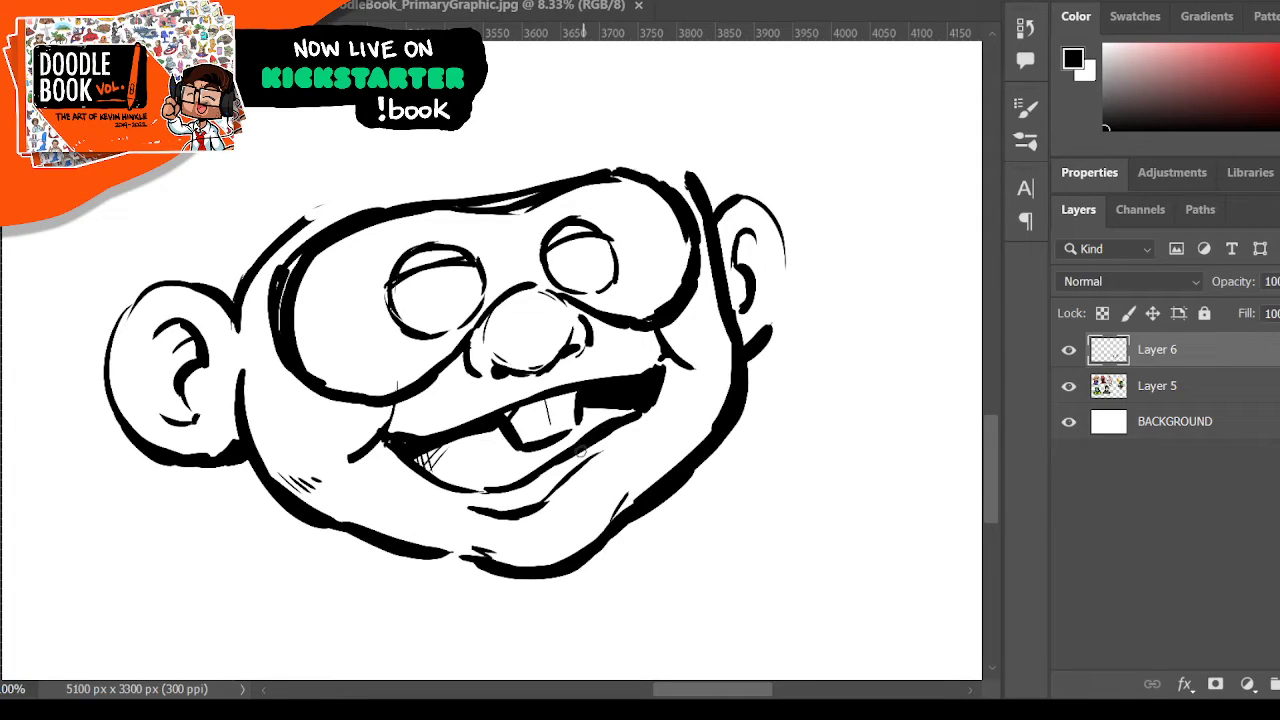
mouse_move(236, 420)
left_mouse_down()
mouse_move(226, 434)
mouse_move(232, 408)
left_mouse_up()
left_click_drag(700, 370, 692, 378)
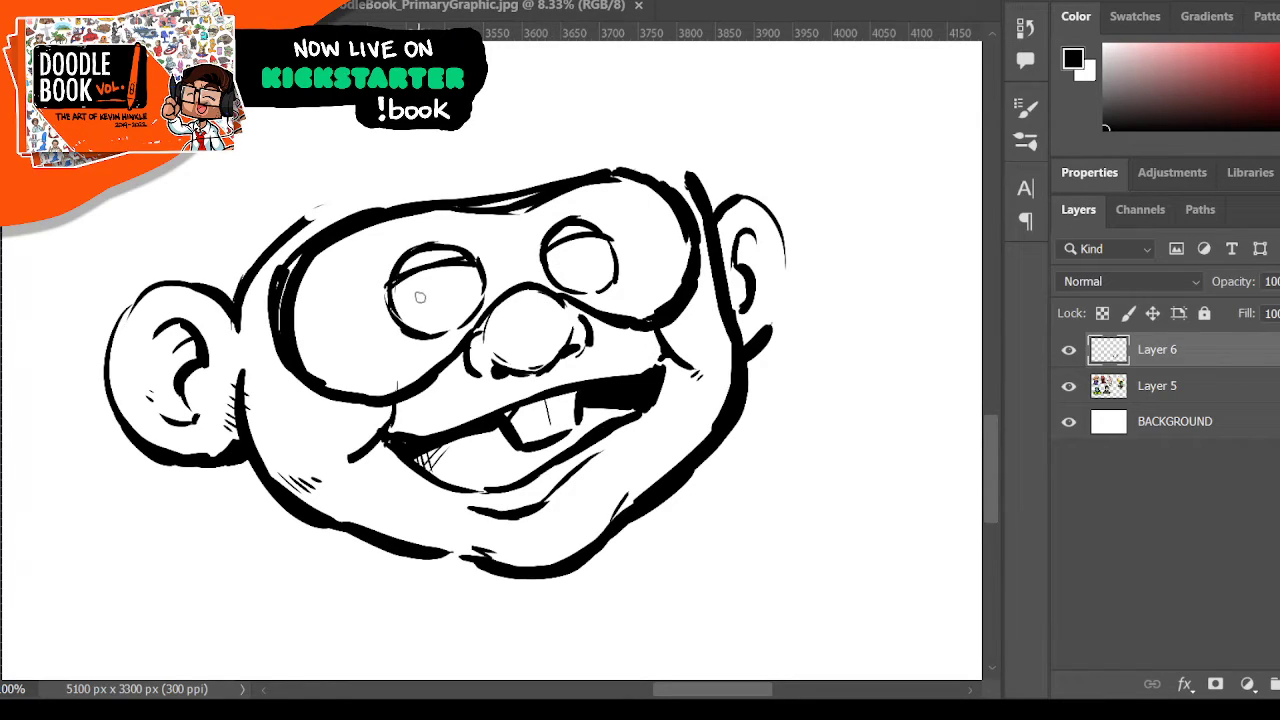
- Draw a small iris with a dark pupil in each eye, looking to the side
left_click_drag(420, 294, 430, 295)
mouse_move(559, 258)
left_mouse_down()
mouse_move(561, 272)
mouse_move(566, 254)
mouse_move(574, 264)
left_mouse_up()
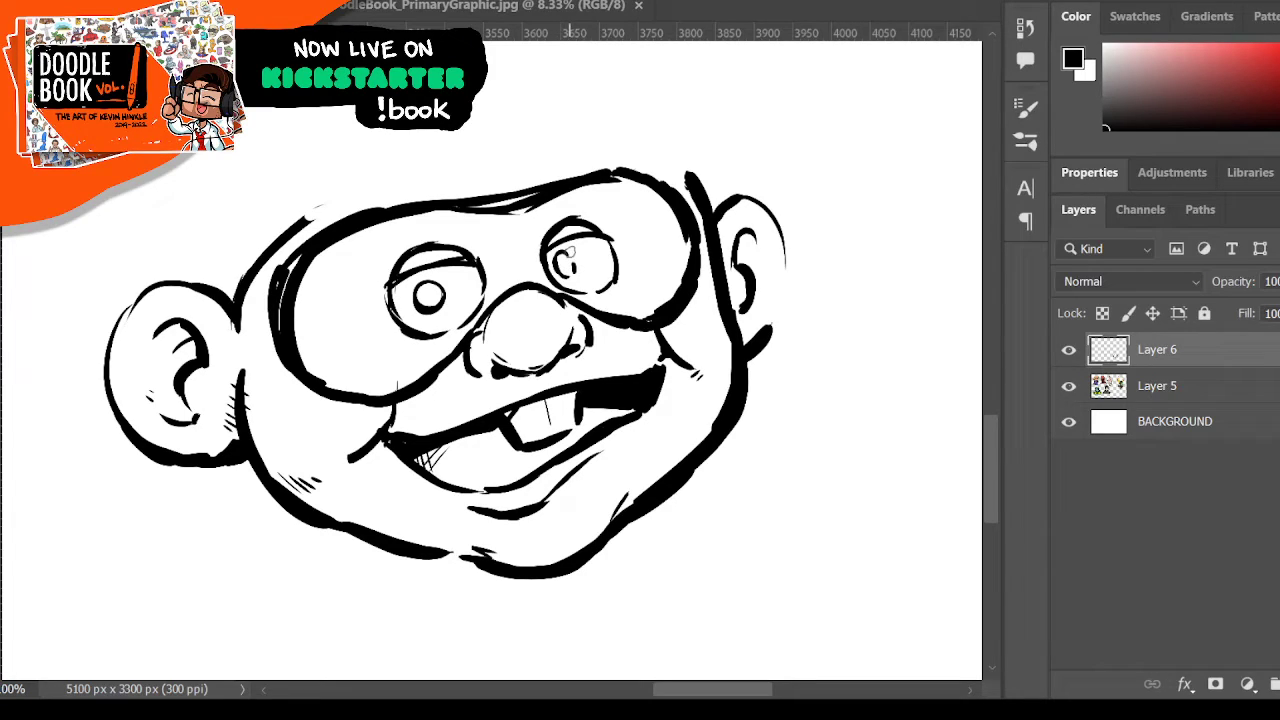
left_click_drag(426, 294, 439, 302)
left_click_drag(567, 265, 570, 264)
- Fill the mask solid black with a larger brush, leaving both eyes white and covering the remaining gaps
key("]")
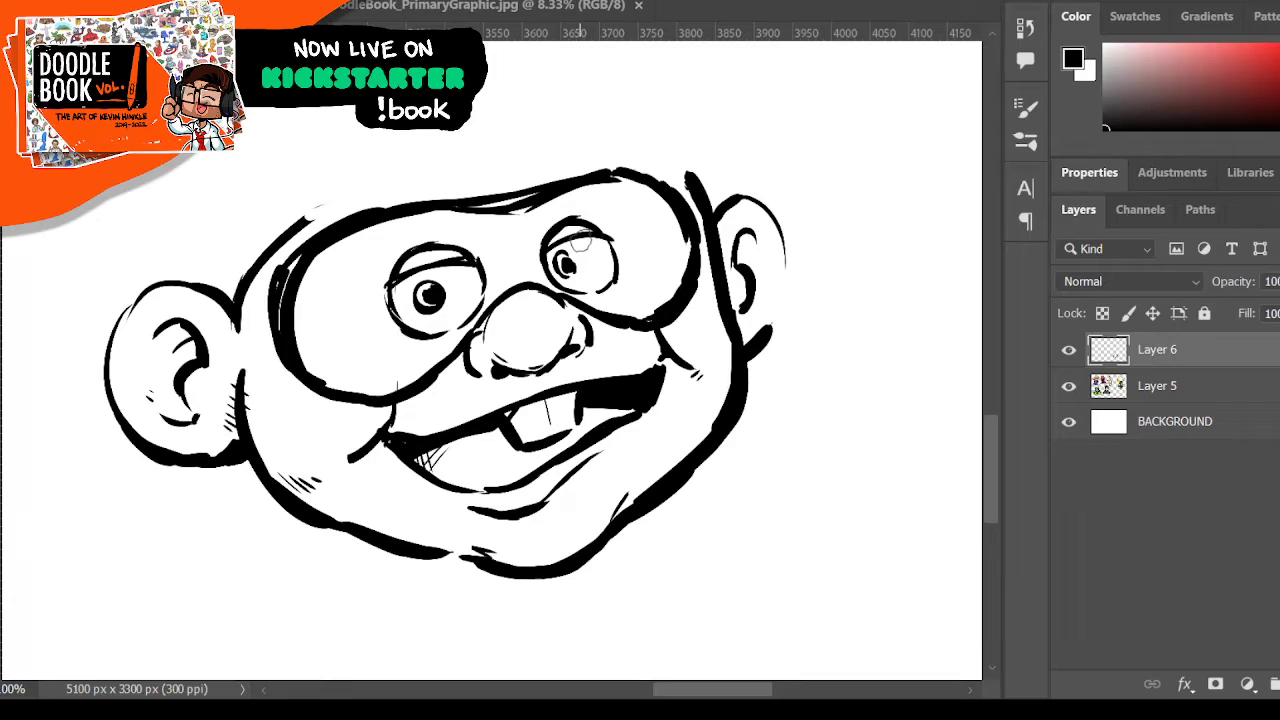
mouse_move(302, 328)
left_mouse_down()
mouse_move(306, 354)
mouse_move(340, 385)
mouse_move(372, 290)
mouse_move(356, 272)
mouse_move(395, 310)
mouse_move(380, 374)
mouse_move(410, 385)
mouse_move(428, 345)
mouse_move(450, 350)
mouse_move(455, 335)
left_mouse_up()
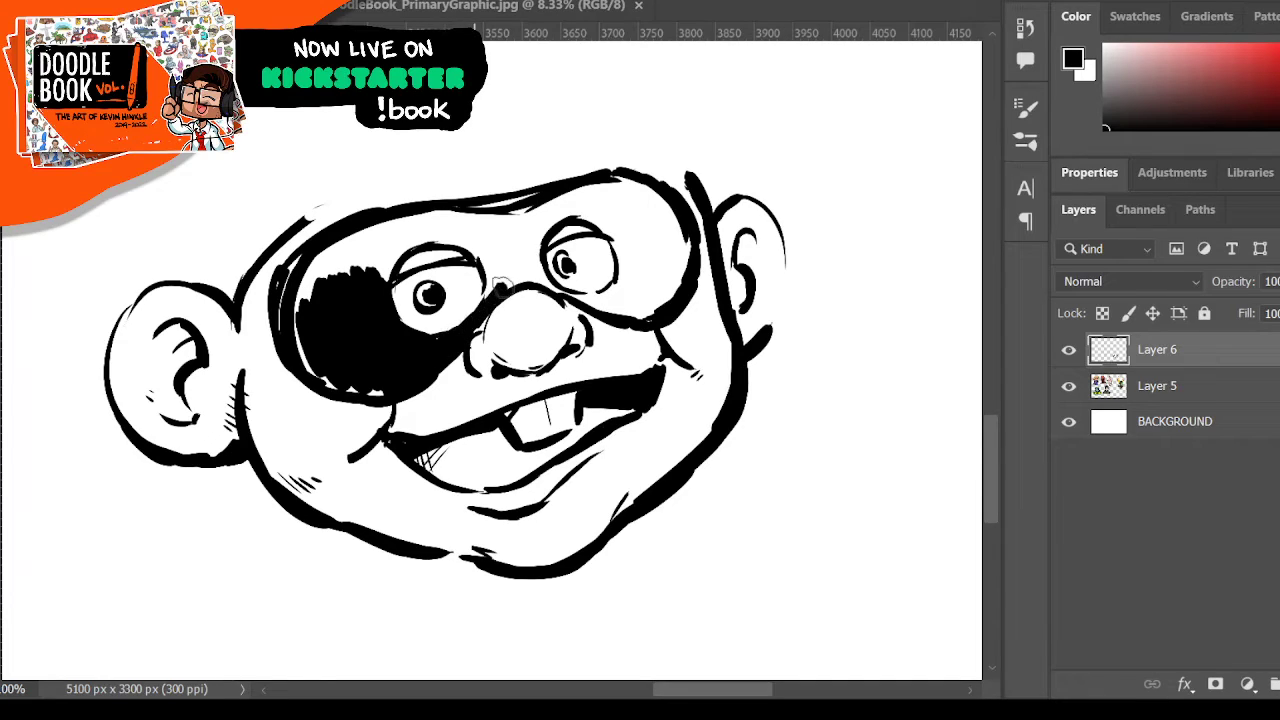
left_click_drag(500, 287, 478, 244)
mouse_move(390, 268)
left_mouse_down()
mouse_move(407, 235)
mouse_move(305, 300)
mouse_move(333, 254)
mouse_move(425, 224)
mouse_move(355, 245)
mouse_move(465, 225)
mouse_move(440, 234)
mouse_move(485, 260)
mouse_move(490, 243)
mouse_move(504, 273)
mouse_move(517, 258)
mouse_move(530, 275)
mouse_move(540, 232)
mouse_move(522, 240)
mouse_move(535, 265)
mouse_move(623, 287)
mouse_move(600, 299)
mouse_move(615, 297)
mouse_move(630, 255)
mouse_move(655, 290)
mouse_move(637, 305)
mouse_move(665, 232)
mouse_move(685, 234)
mouse_move(648, 186)
mouse_move(606, 215)
left_mouse_up()
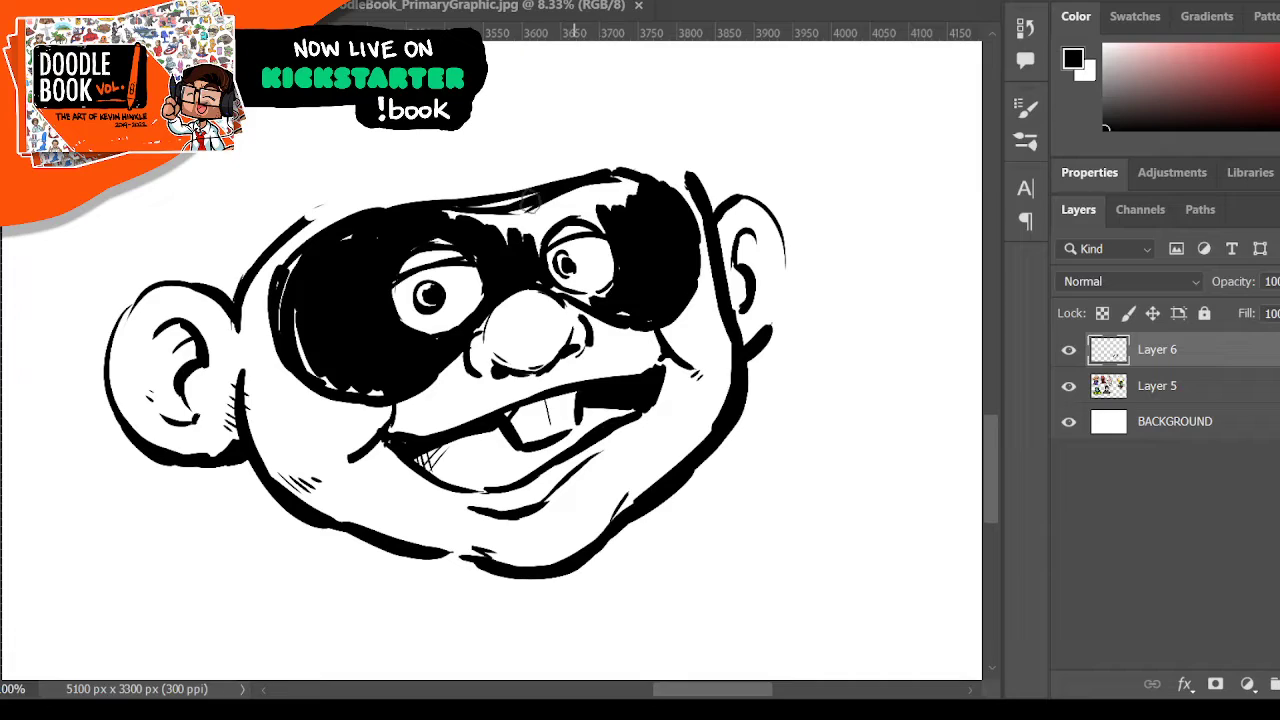
mouse_move(497, 222)
left_mouse_down()
mouse_move(555, 200)
mouse_move(605, 208)
mouse_move(615, 227)
mouse_move(552, 203)
mouse_move(565, 190)
mouse_move(616, 207)
mouse_move(619, 190)
mouse_move(463, 213)
mouse_move(584, 194)
left_mouse_up()
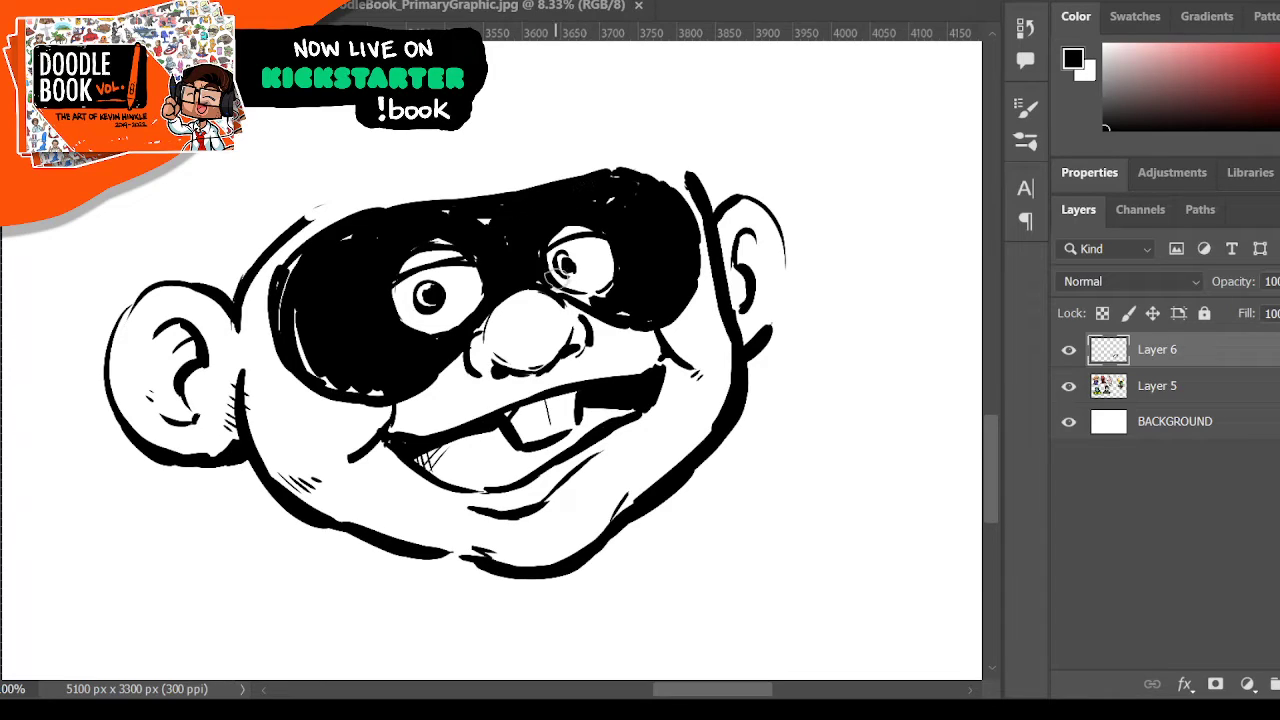
mouse_move(558, 280)
left_mouse_down()
mouse_move(552, 292)
mouse_move(607, 309)
mouse_move(622, 286)
left_mouse_up()
mouse_move(525, 220)
left_mouse_down()
mouse_move(501, 244)
mouse_move(525, 210)
left_mouse_up()
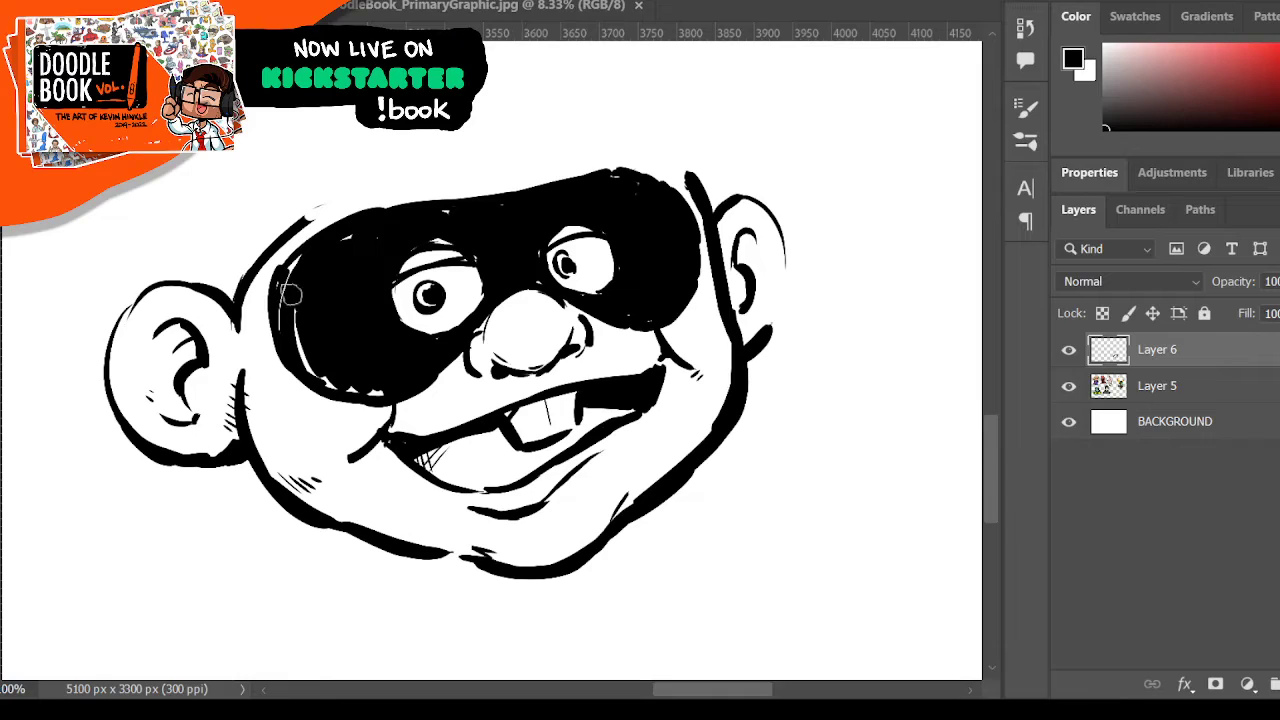
left_click_drag(306, 360, 350, 386)
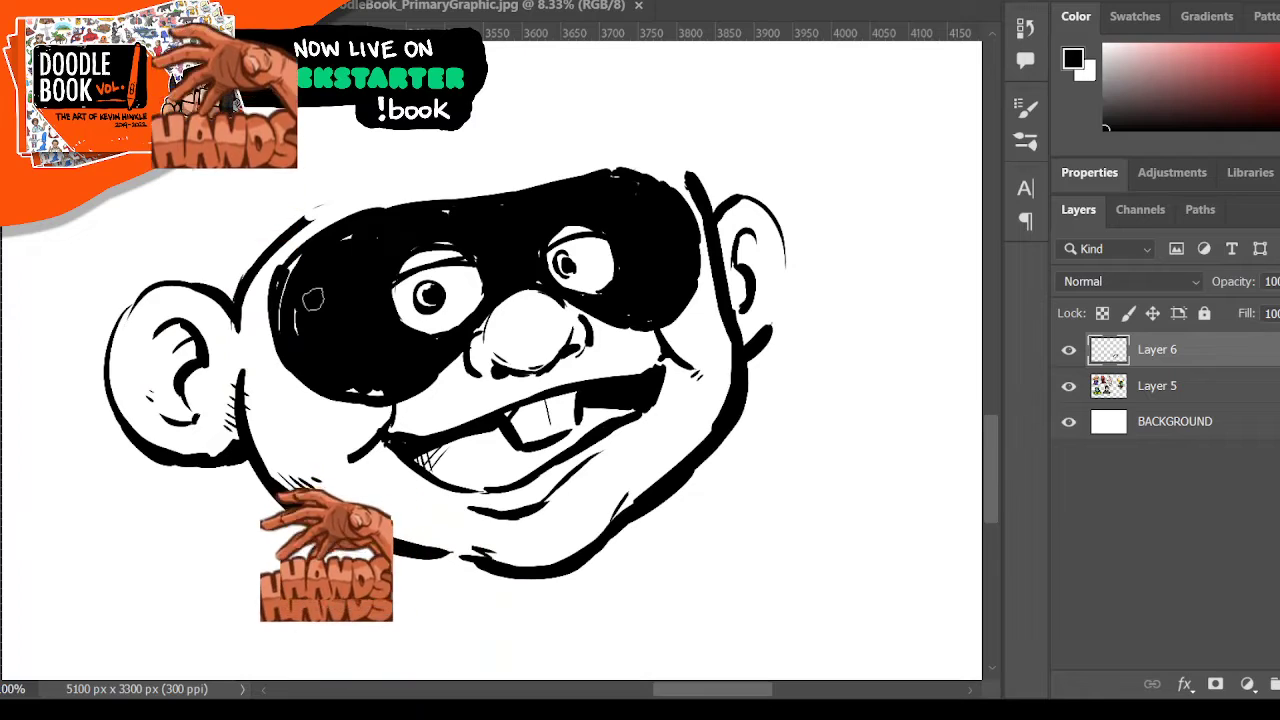
- Draw the mask's straps toward both ears and add dark sideburn lines along the edges of the head
left_click_drag(242, 326, 302, 328)
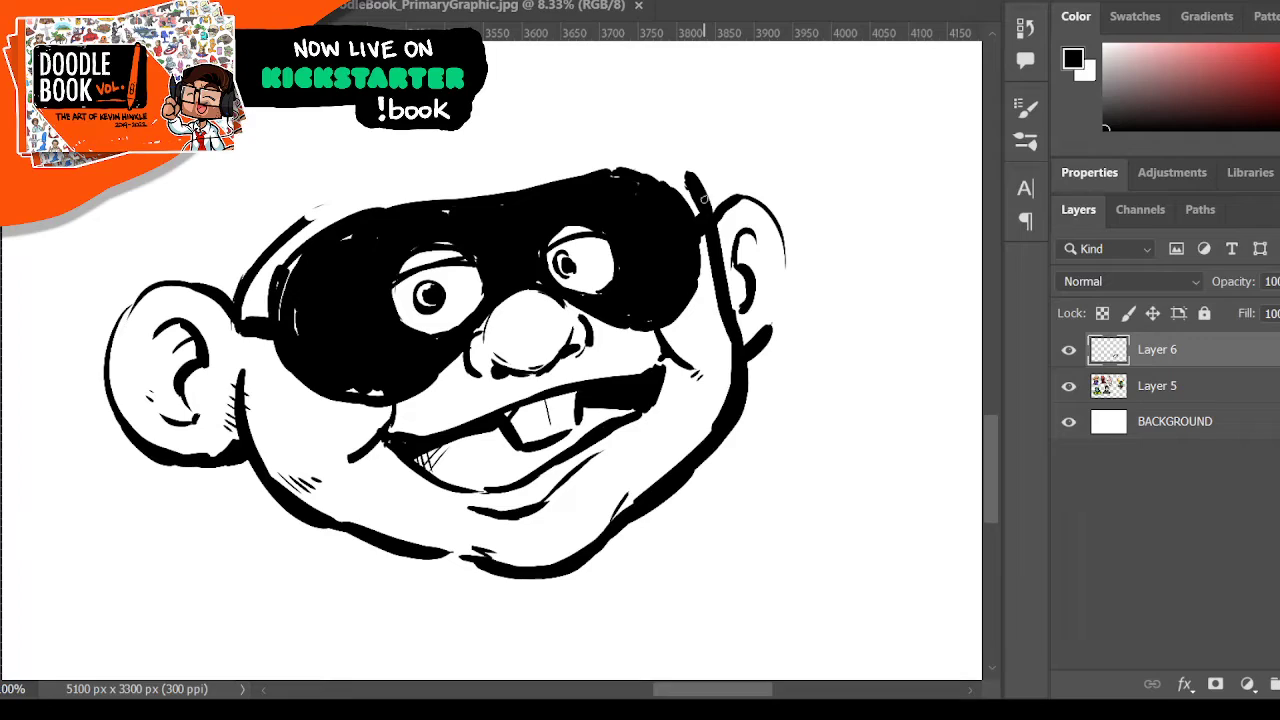
left_click_drag(242, 285, 254, 388)
left_click_drag(233, 330, 251, 394)
left_click_drag(275, 336, 258, 408)
left_click_drag(278, 340, 259, 410)
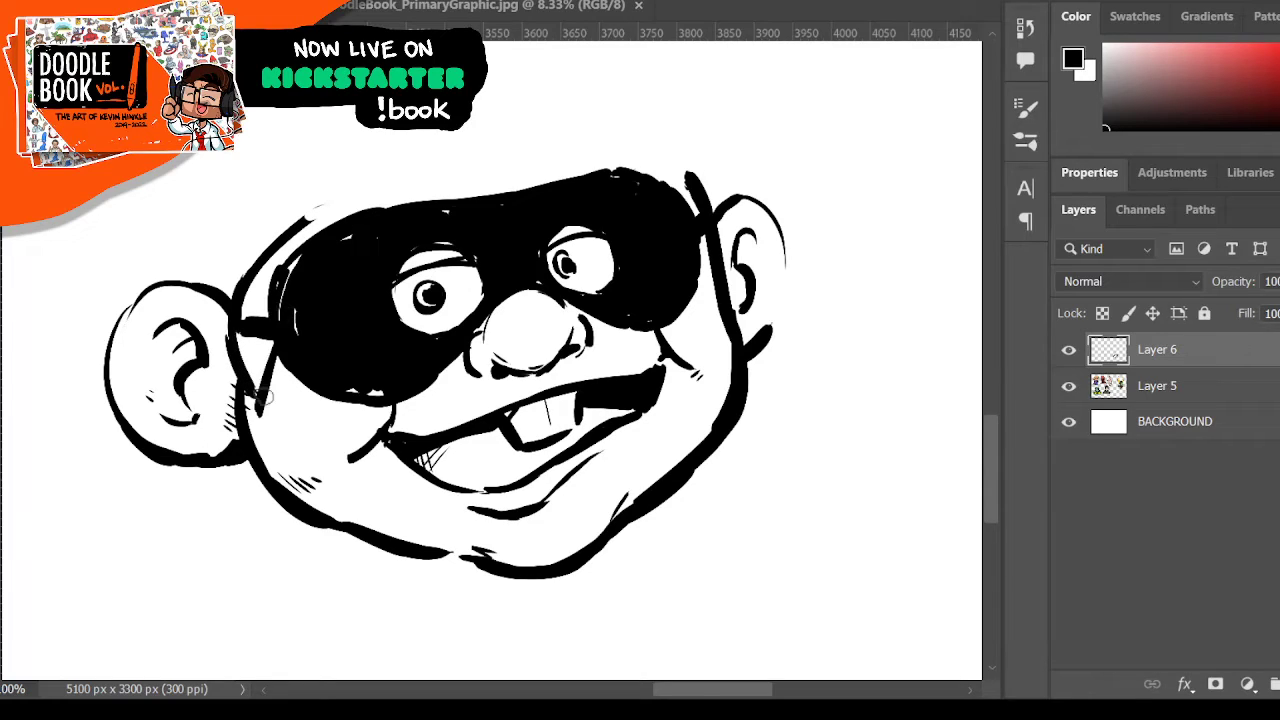
left_click_drag(262, 342, 252, 384)
left_click_drag(696, 208, 706, 268)
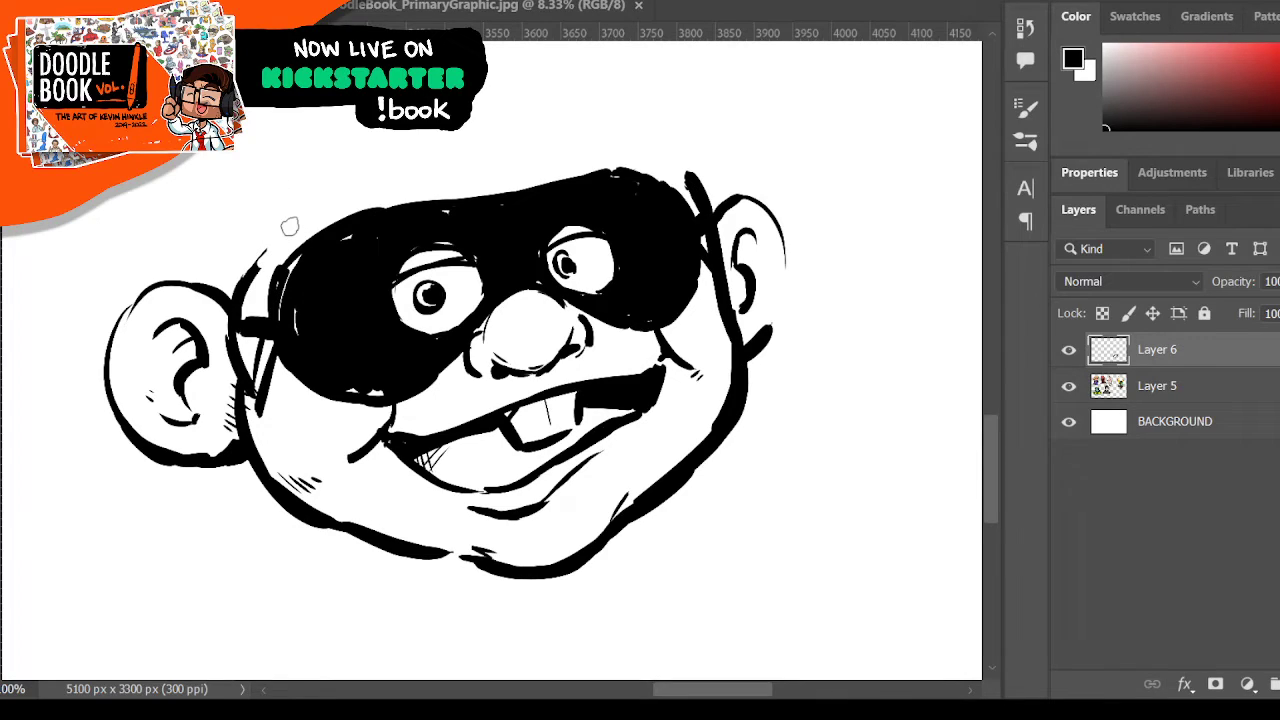
- Draw swept hair above the mask, with a parting near the right side and thin strand lines inside
mouse_move(255, 262)
left_mouse_down()
mouse_move(420, 160)
mouse_move(520, 155)
mouse_move(465, 140)
mouse_move(300, 225)
left_mouse_up()
mouse_move(395, 163)
left_mouse_down()
mouse_move(228, 246)
mouse_move(278, 265)
left_mouse_up()
left_click_drag(606, 154, 600, 174)
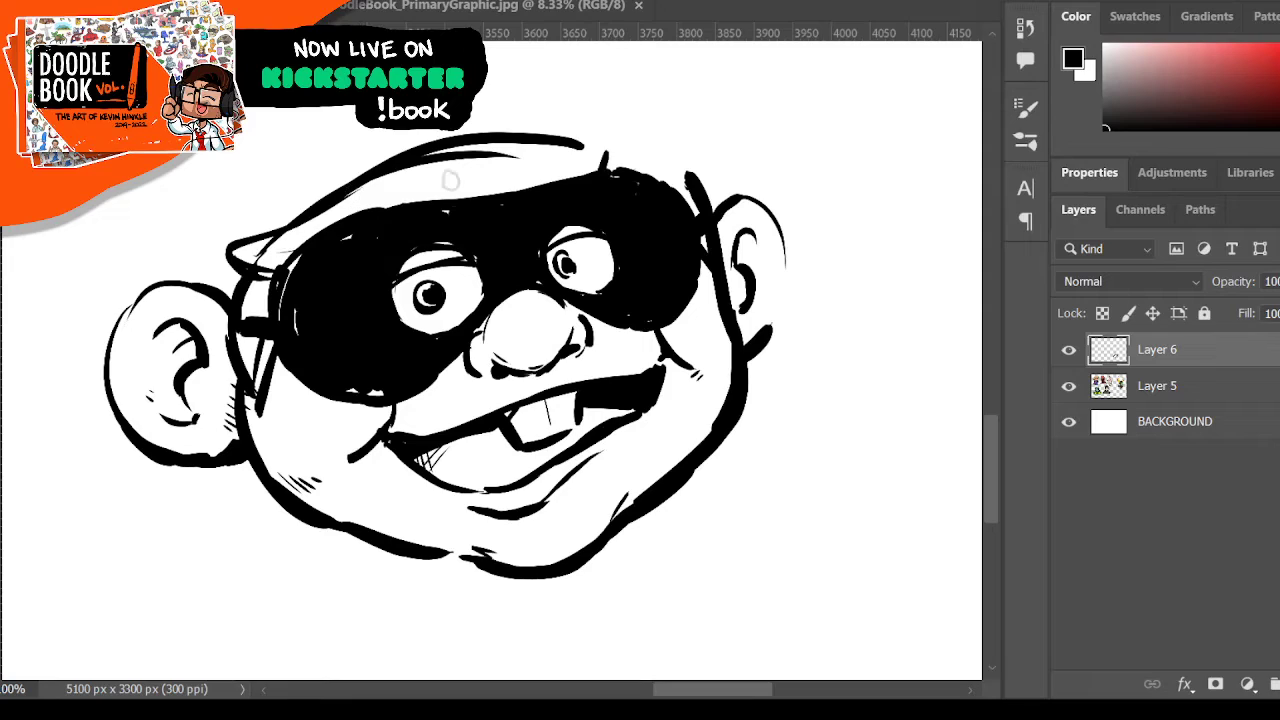
mouse_move(414, 199)
left_mouse_down()
mouse_move(518, 156)
mouse_move(512, 190)
left_mouse_up()
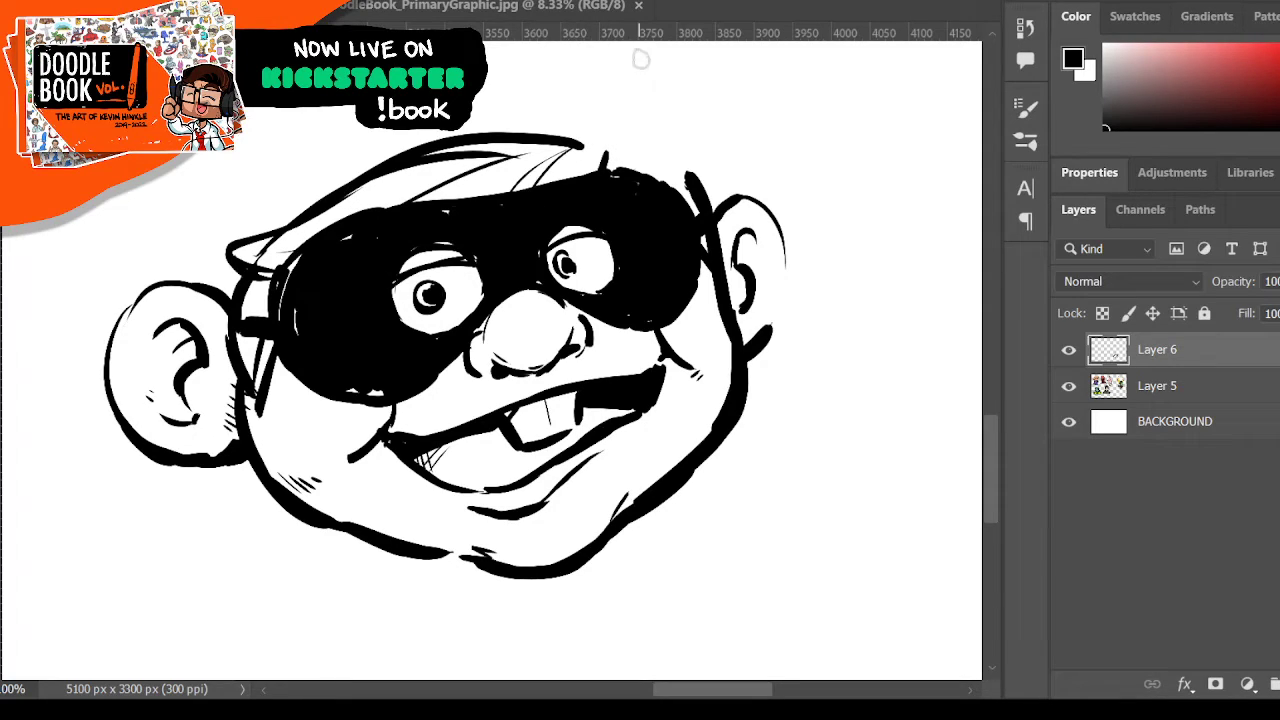
mouse_move(605, 172)
left_mouse_down()
mouse_move(645, 136)
mouse_move(602, 133)
mouse_move(695, 188)
left_mouse_up()
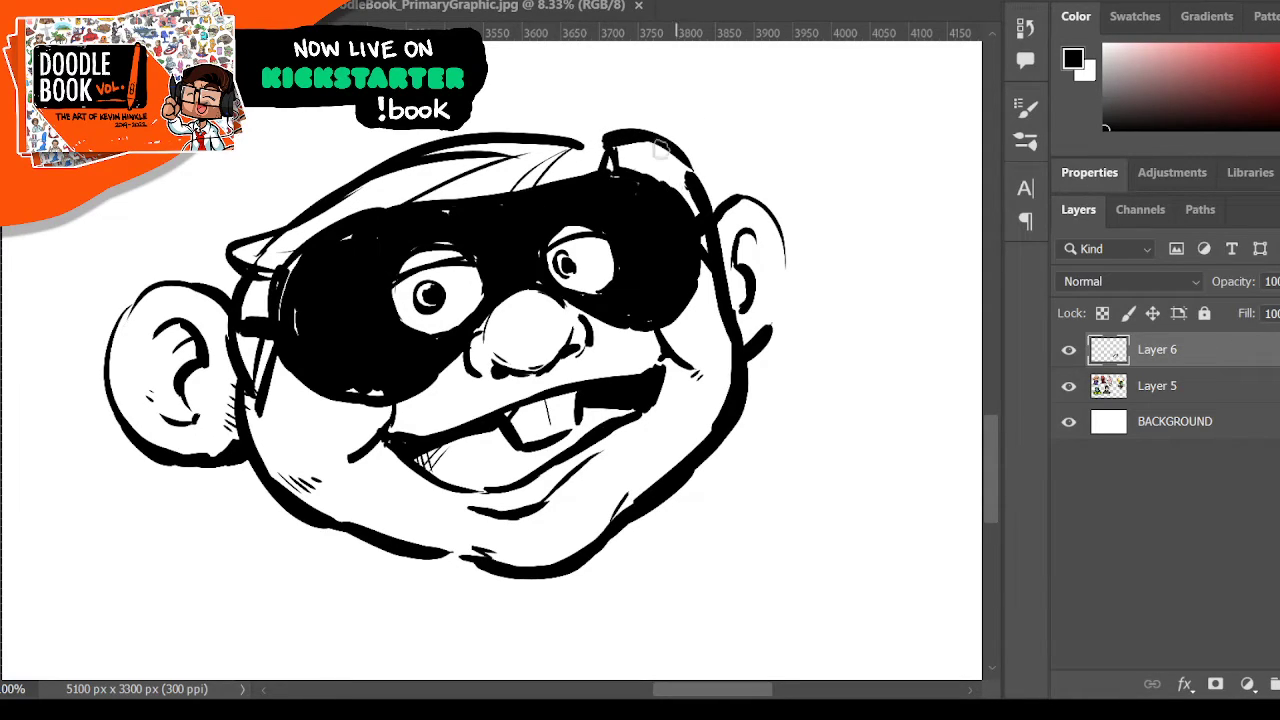
left_click_drag(624, 140, 690, 185)
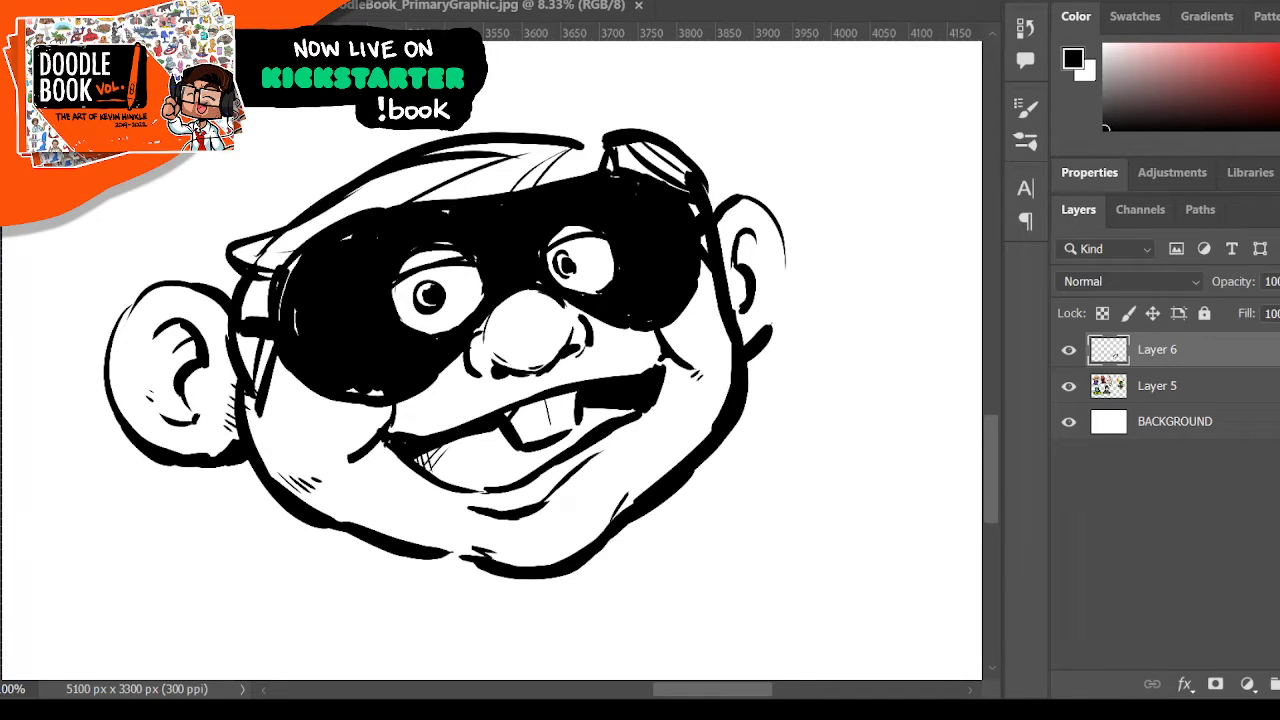
- Strengthen the outlines of both ears and touch up the cheek line and the edges of the mask
key("z")
left_click(441, 221, "alt")
left_click(441, 221, "alt")
scroll(466, 290, "up", 2)
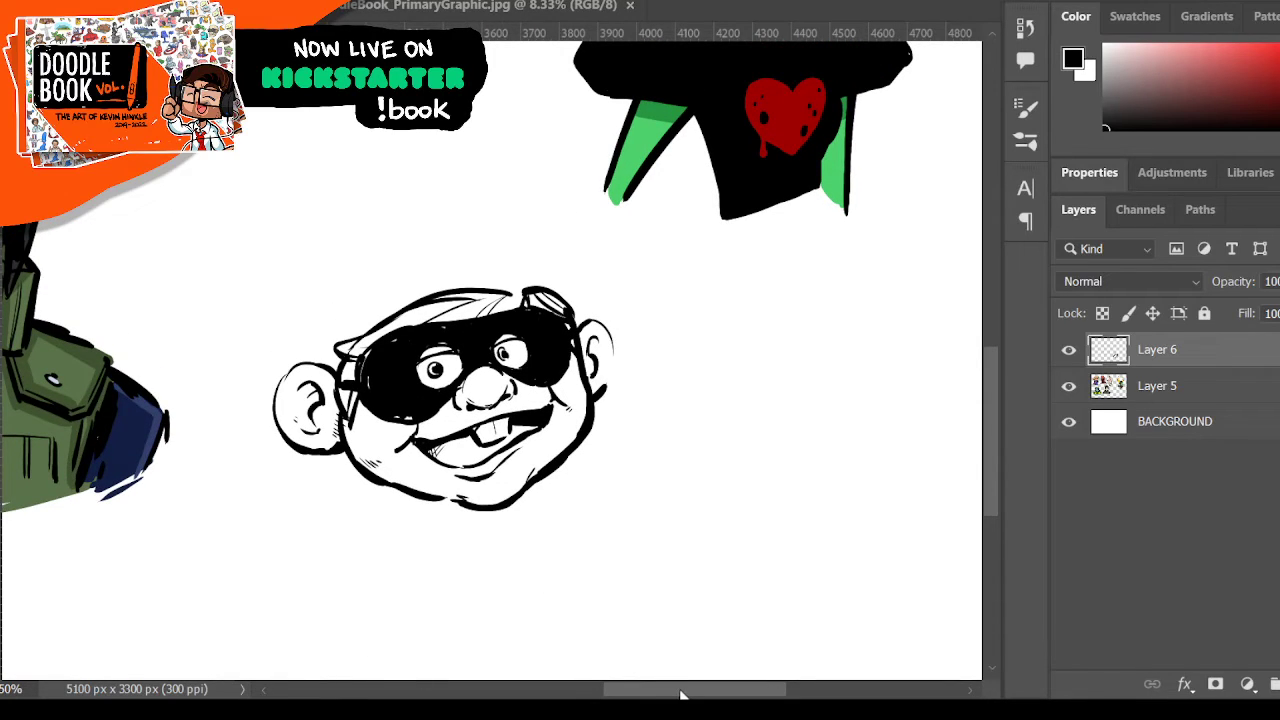
left_click_drag(680, 693, 663, 693)
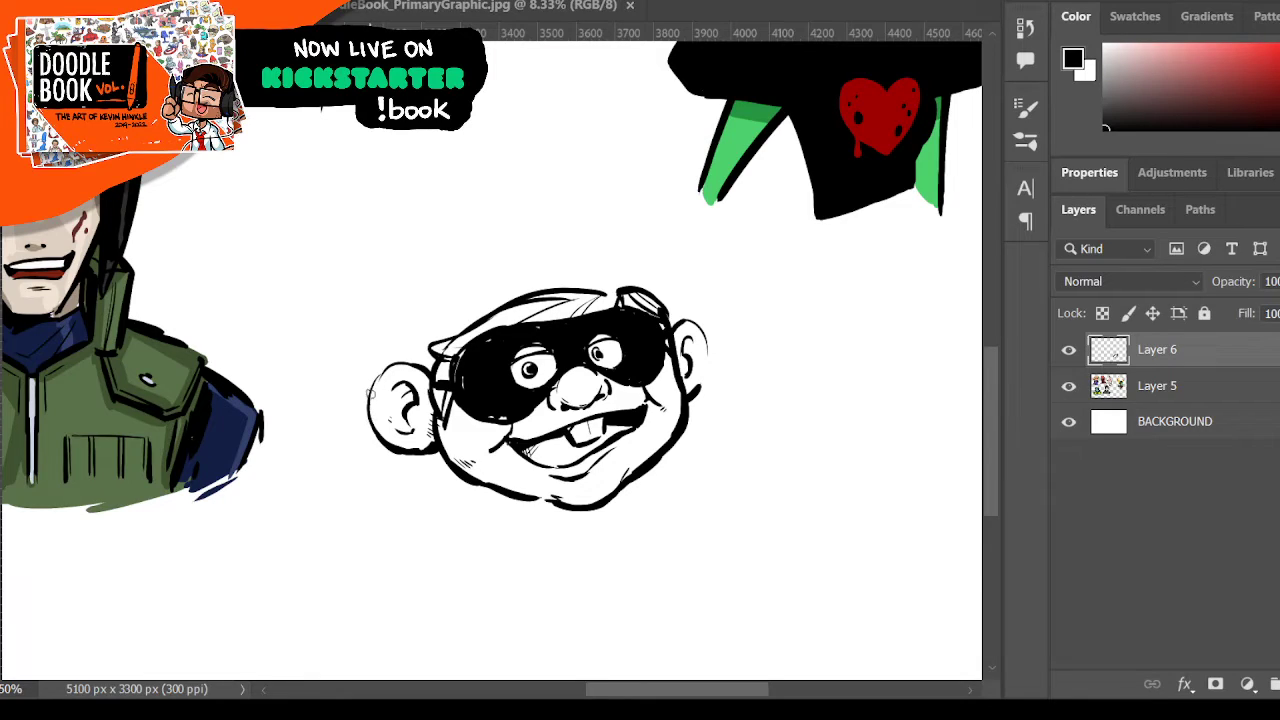
left_click_drag(369, 393, 411, 369)
left_click_drag(701, 350, 704, 385)
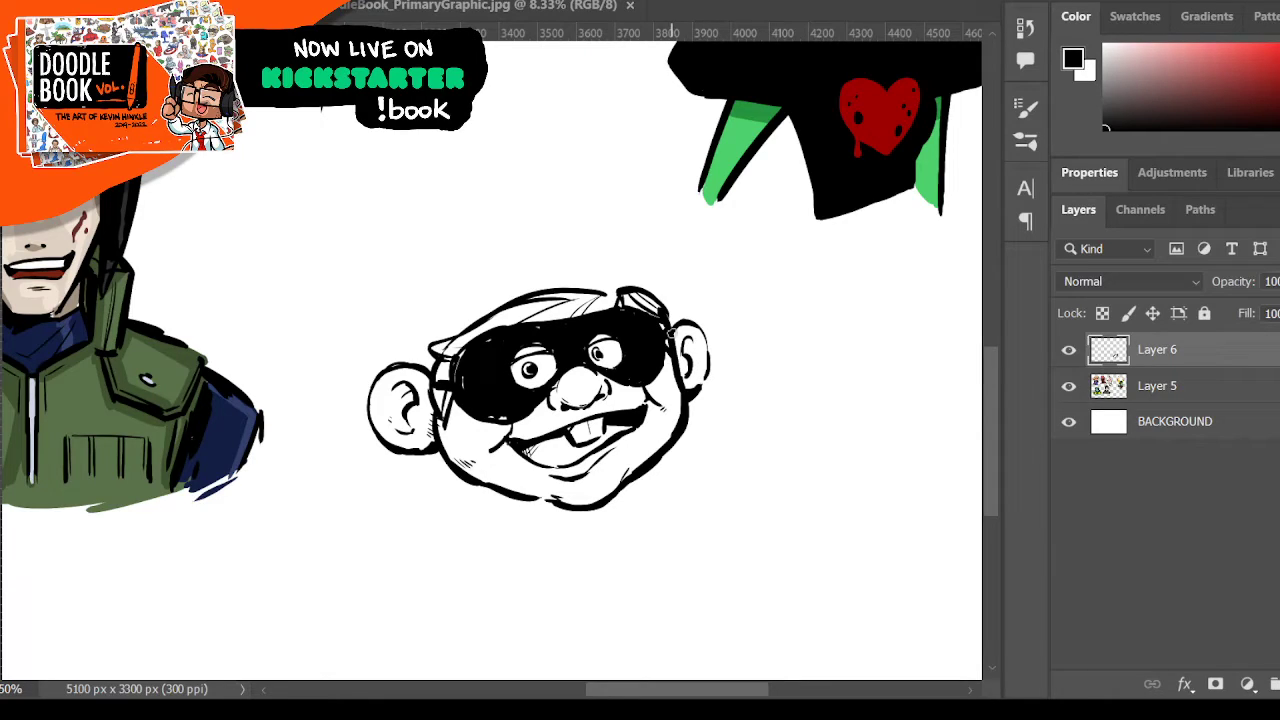
left_click_drag(490, 453, 509, 432)
left_click_drag(646, 388, 662, 365)
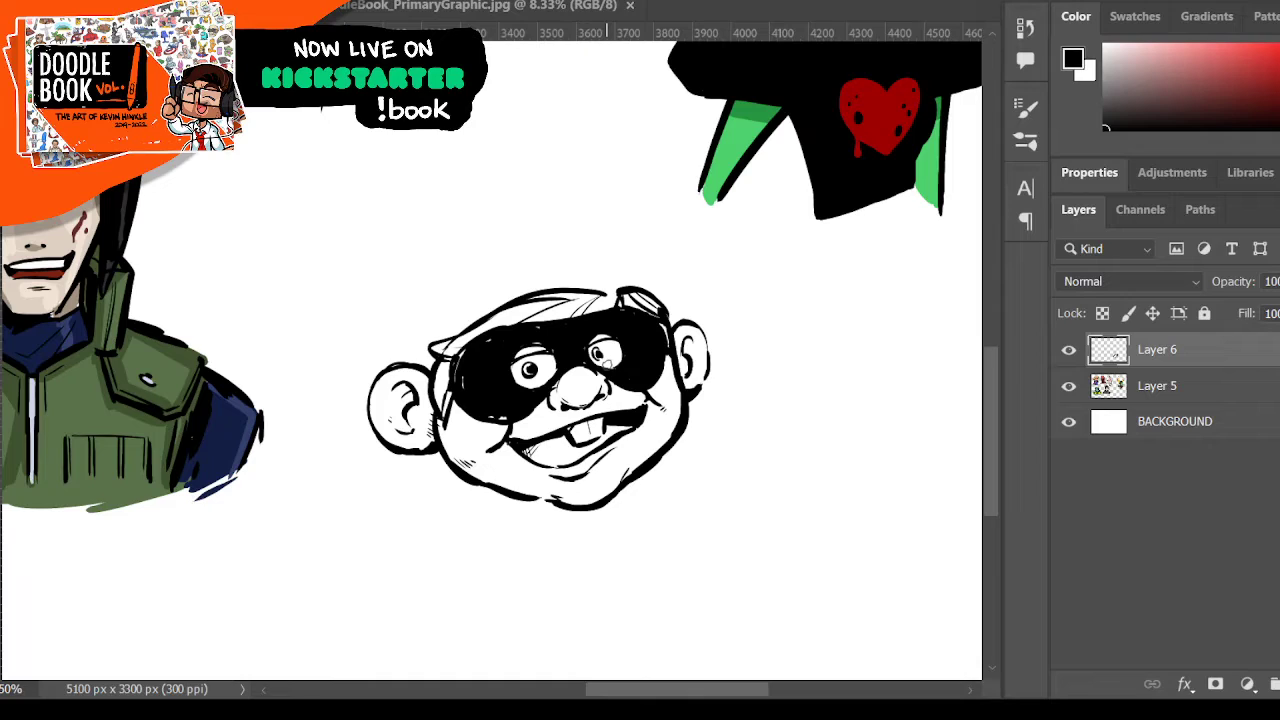
- Draw a collar under the chin and the start of the left shoulder, and move the figure slightly down and right
mouse_move(601, 515)
left_mouse_down()
mouse_move(456, 486)
mouse_move(478, 516)
mouse_move(598, 518)
mouse_move(652, 464)
left_mouse_up()
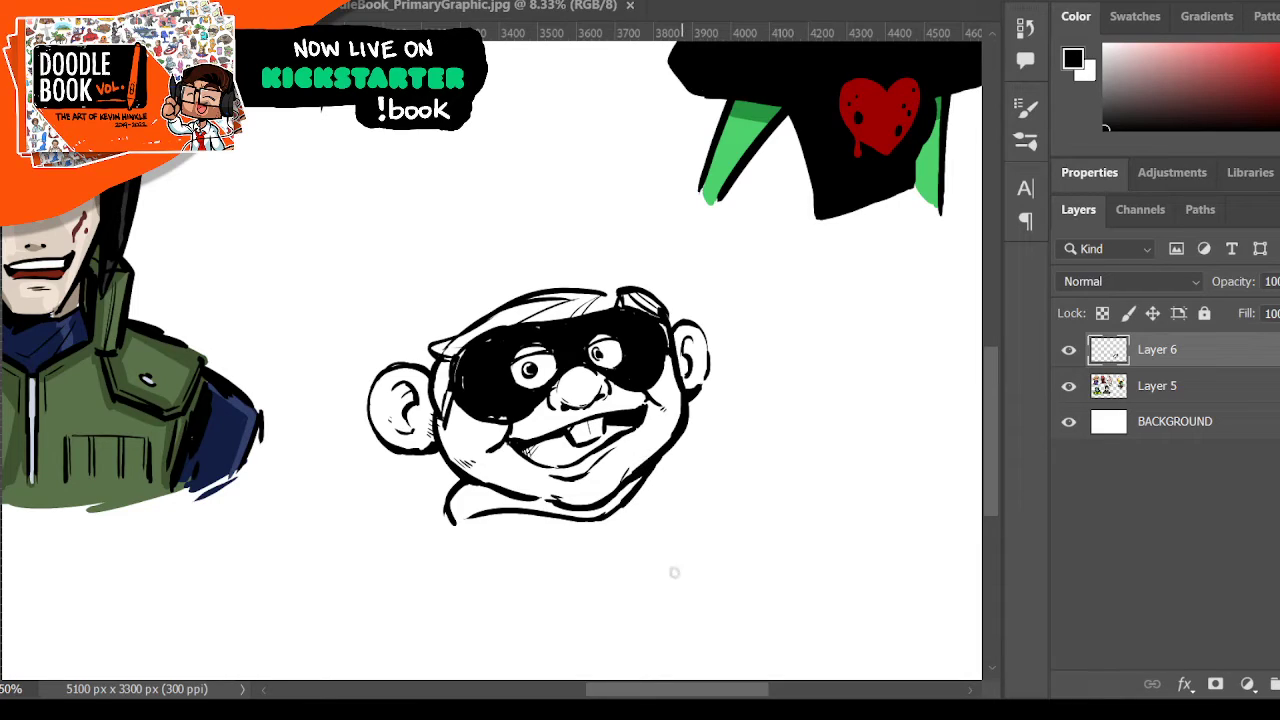
mouse_move(508, 518)
left_mouse_down()
mouse_move(453, 552)
mouse_move(446, 590)
left_mouse_up()
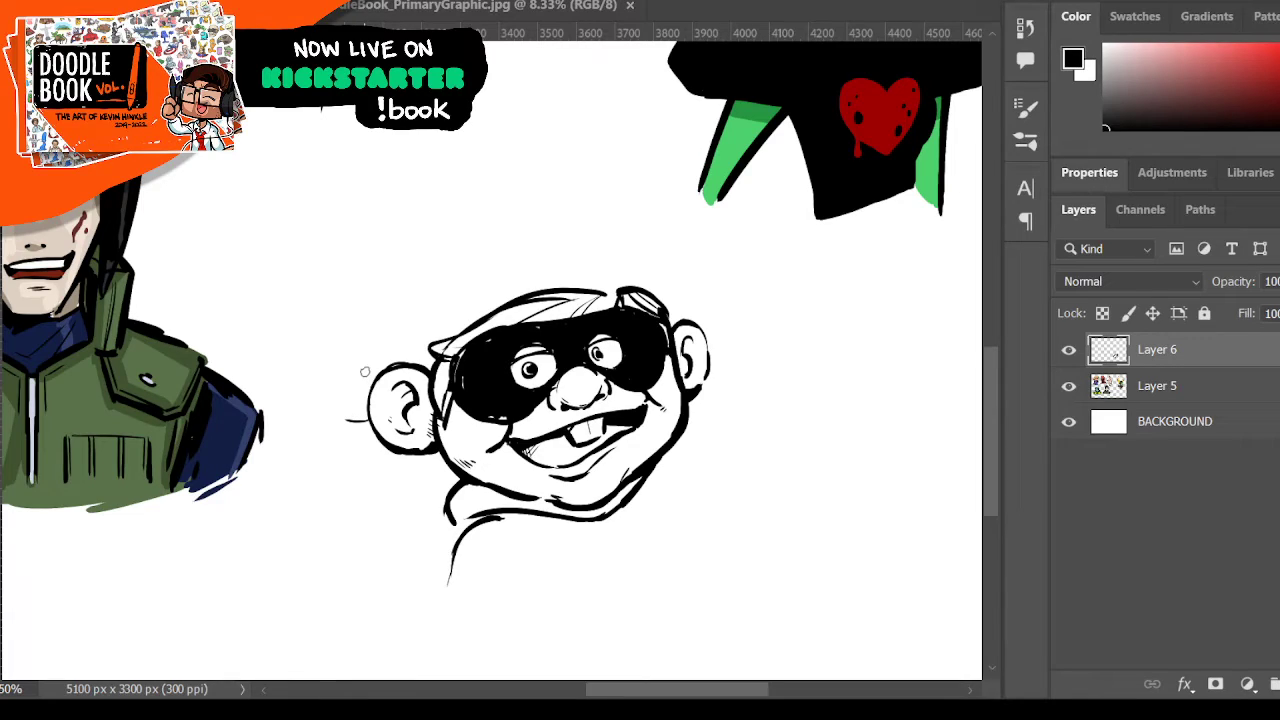
left_click_drag(635, 366, 678, 406)
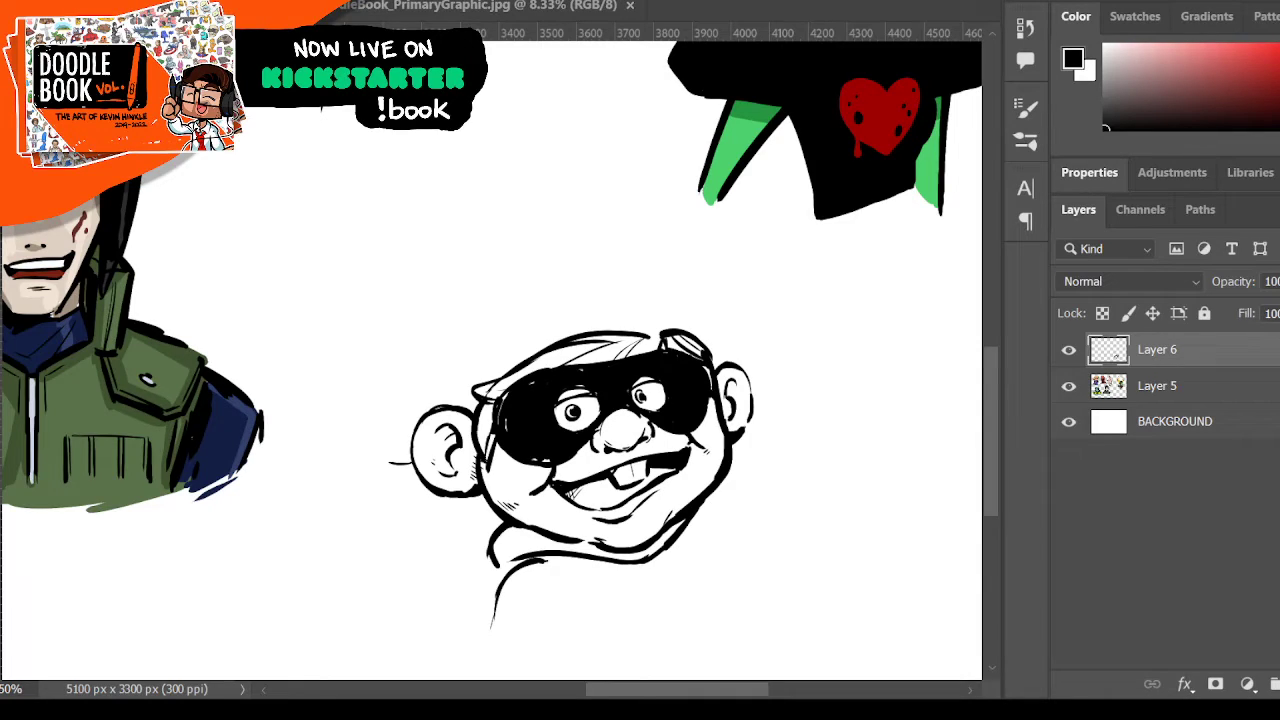
- Outline a wide curved hat brim arching over the head from behind the left ear to the right ear
mouse_move(430, 372)
left_mouse_down()
mouse_move(498, 328)
mouse_move(590, 298)
mouse_move(680, 292)
mouse_move(760, 316)
mouse_move(786, 347)
mouse_move(752, 388)
mouse_move(778, 332)
left_mouse_up()
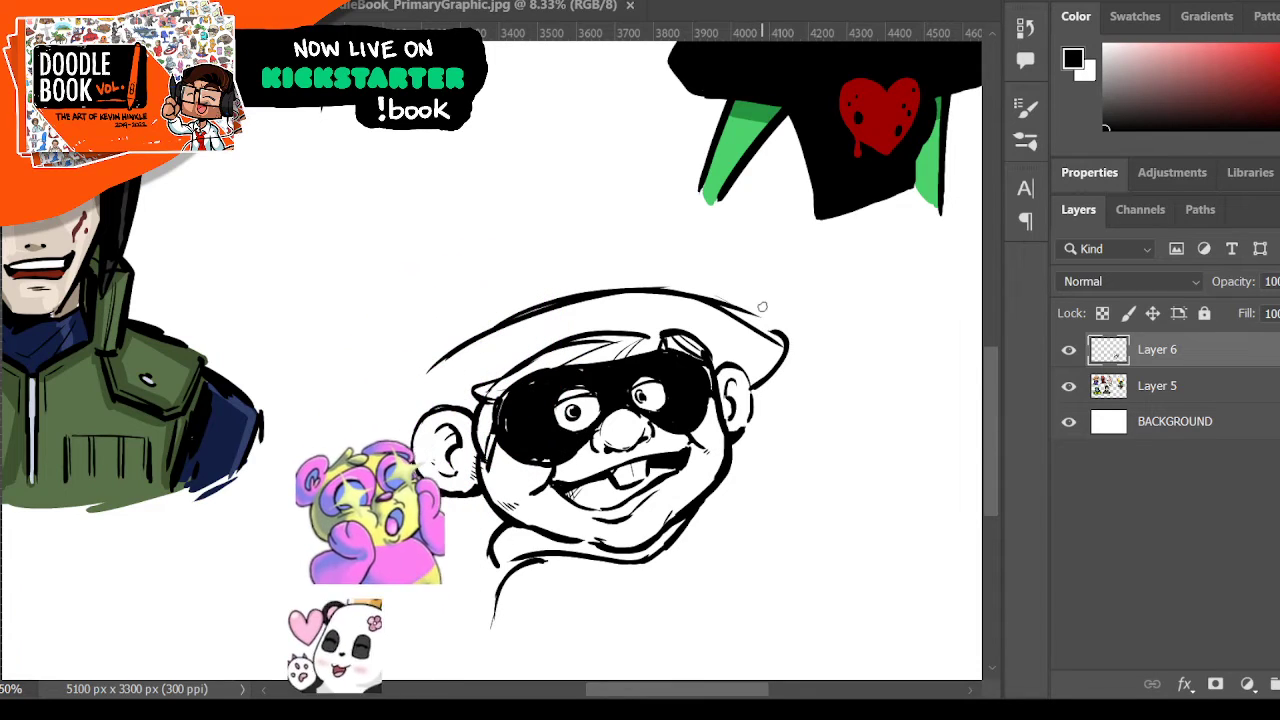
left_click_drag(505, 323, 393, 412)
left_click_drag(458, 342, 382, 438)
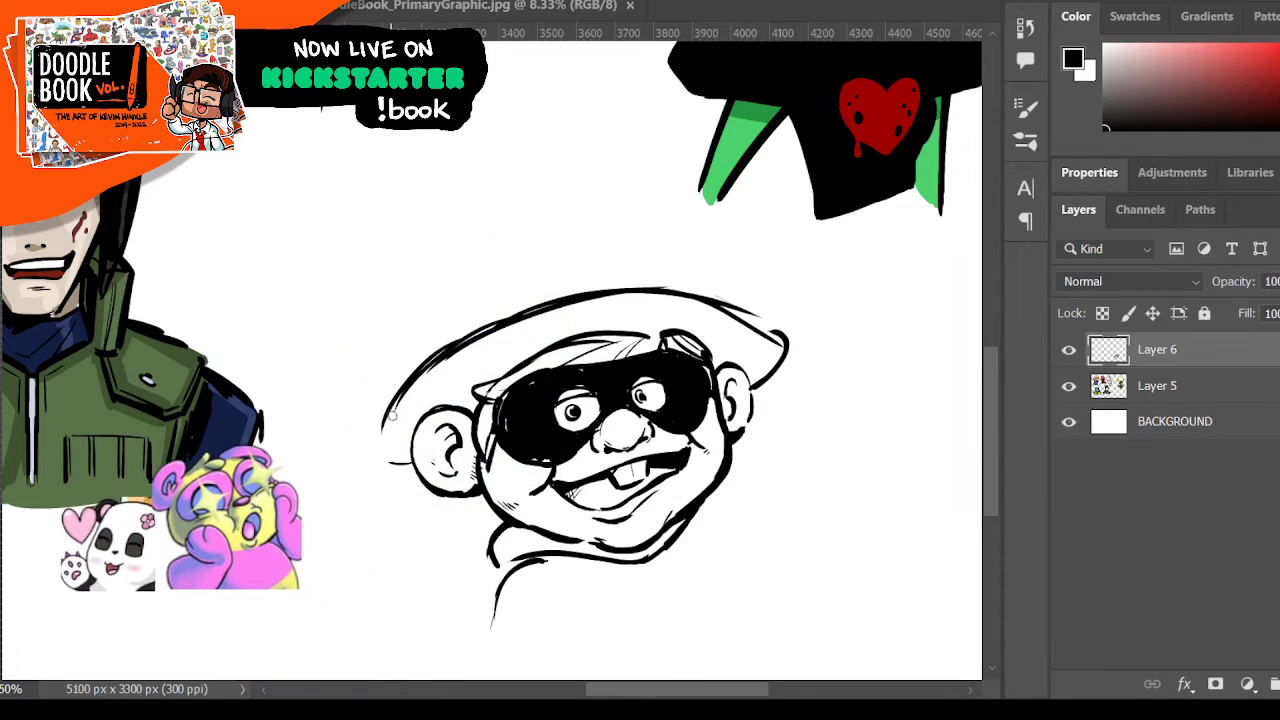
left_click_drag(440, 358, 409, 466)
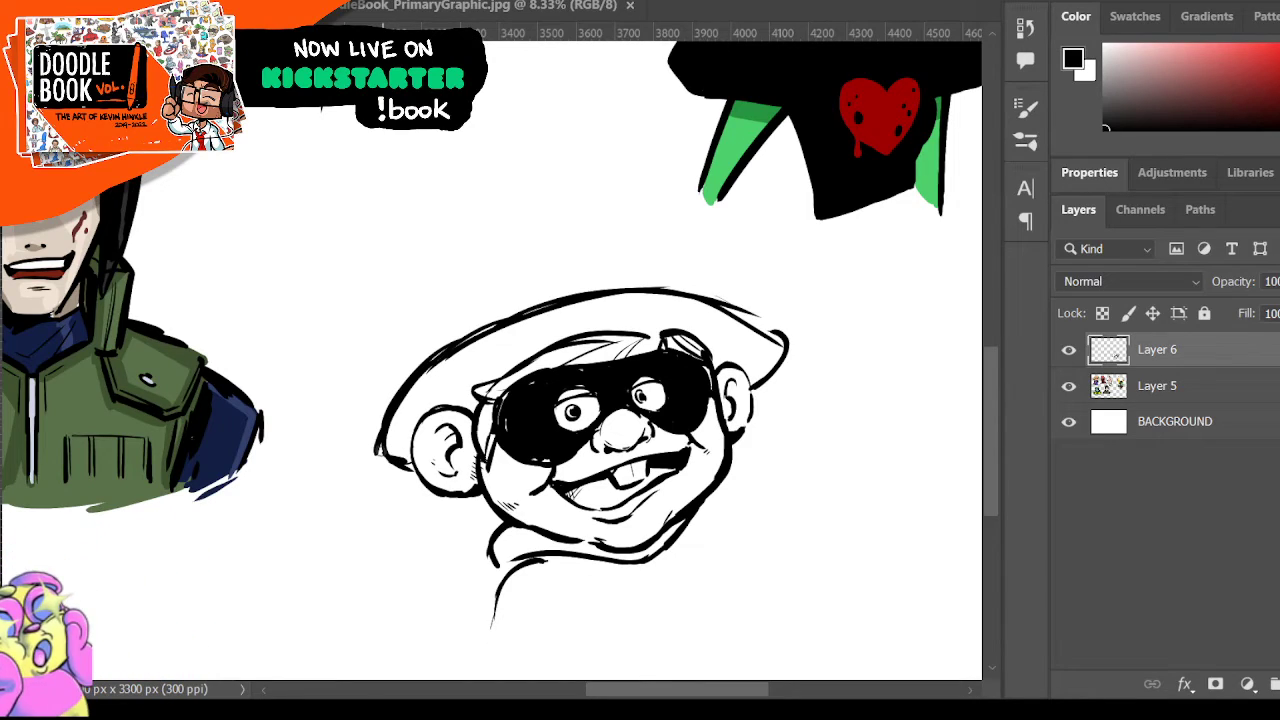
left_click_drag(452, 358, 386, 428)
mouse_move(510, 326)
left_mouse_down()
mouse_move(400, 410)
mouse_move(458, 358)
mouse_move(398, 392)
left_mouse_up()
left_click_drag(474, 328, 394, 396)
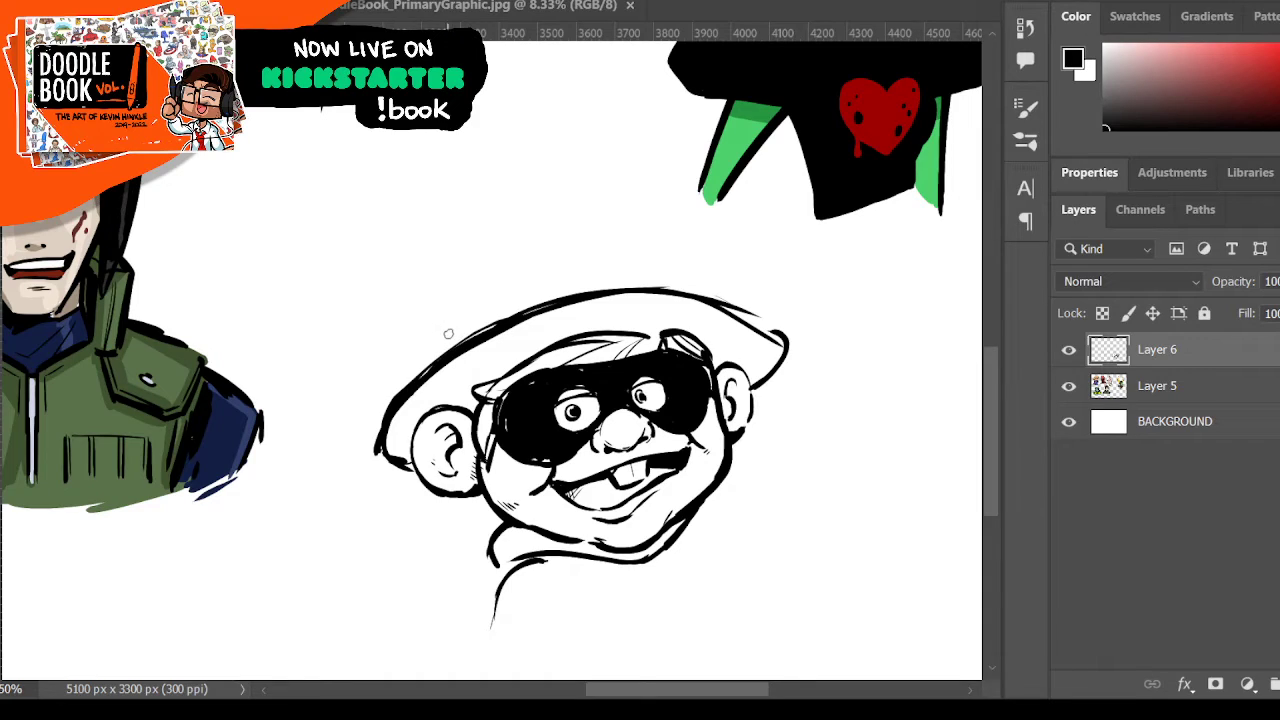
- Draw the hat's rounded crown above the brim and add a curved hatband line along its base
mouse_move(448, 350)
left_mouse_down()
mouse_move(466, 297)
mouse_move(617, 250)
left_mouse_up()
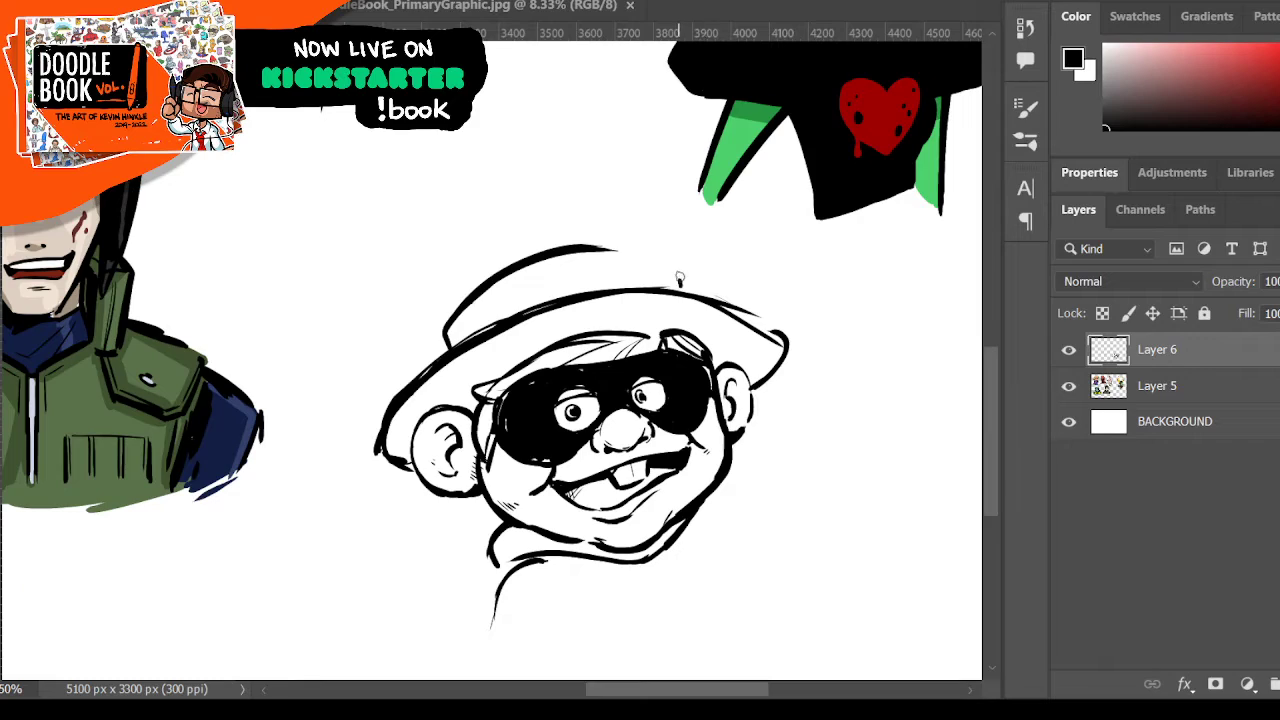
left_click_drag(680, 277, 690, 290)
mouse_move(468, 335)
left_mouse_down()
mouse_move(568, 283)
mouse_move(618, 281)
left_mouse_up()
left_click_drag(533, 296, 635, 279)
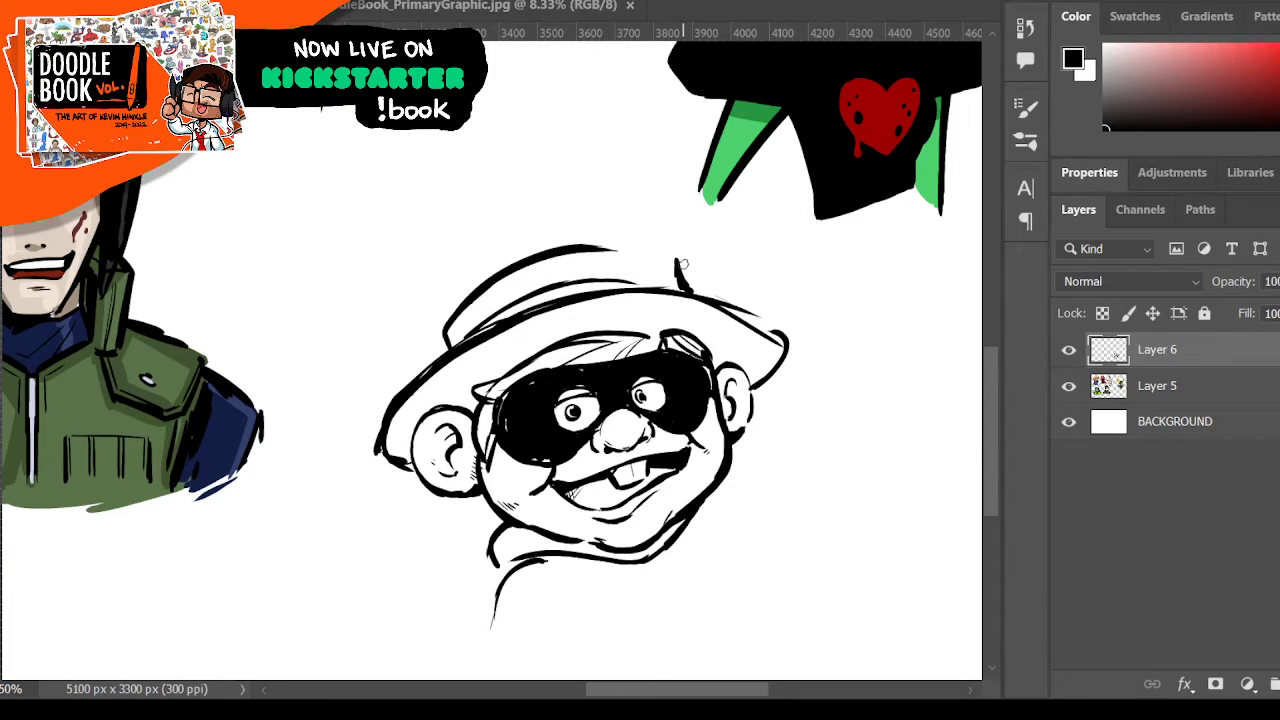
- Fill the hat's crown and the underside of its brim solid black, leaving the band and brim edge white
mouse_move(412, 419)
left_mouse_down()
mouse_move(439, 396)
mouse_move(513, 366)
mouse_move(452, 374)
mouse_move(561, 321)
mouse_move(607, 311)
mouse_move(599, 321)
mouse_move(622, 323)
mouse_move(639, 309)
mouse_move(621, 323)
mouse_move(619, 309)
mouse_move(666, 328)
mouse_move(688, 321)
mouse_move(746, 368)
mouse_move(716, 340)
mouse_move(731, 328)
mouse_move(653, 309)
mouse_move(762, 304)
left_mouse_up()
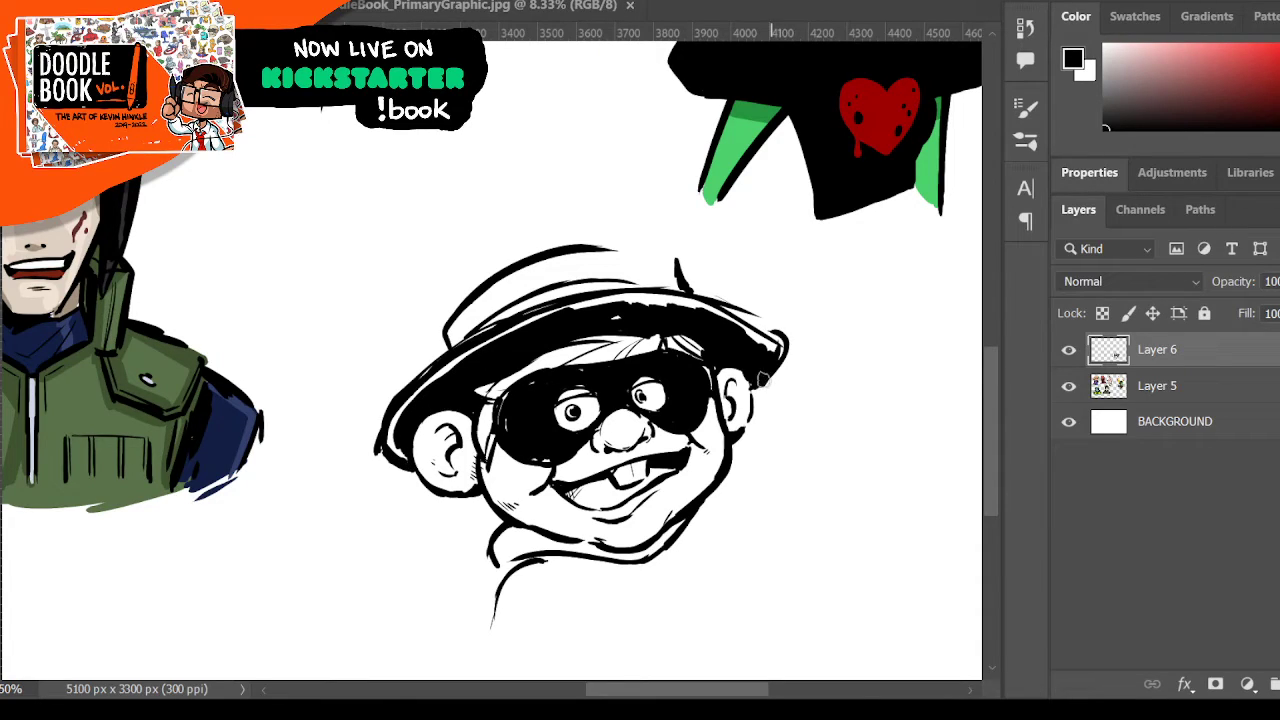
mouse_move(470, 325)
left_mouse_down()
mouse_move(496, 308)
mouse_move(487, 292)
mouse_move(544, 267)
mouse_move(617, 268)
mouse_move(616, 257)
mouse_move(625, 272)
mouse_move(592, 262)
mouse_move(620, 256)
mouse_move(644, 280)
mouse_move(661, 272)
mouse_move(573, 253)
mouse_move(673, 252)
left_mouse_up()
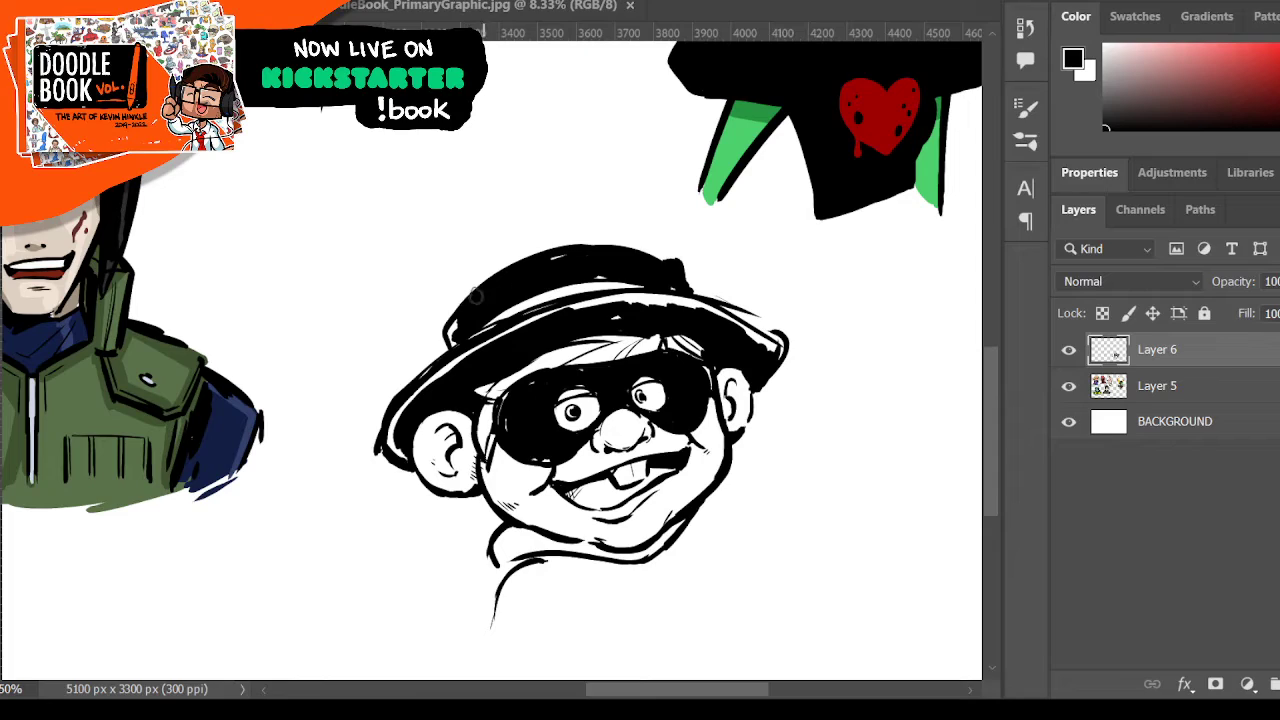
mouse_move(454, 315)
left_mouse_down()
mouse_move(618, 250)
mouse_move(554, 252)
mouse_move(672, 258)
left_mouse_up()
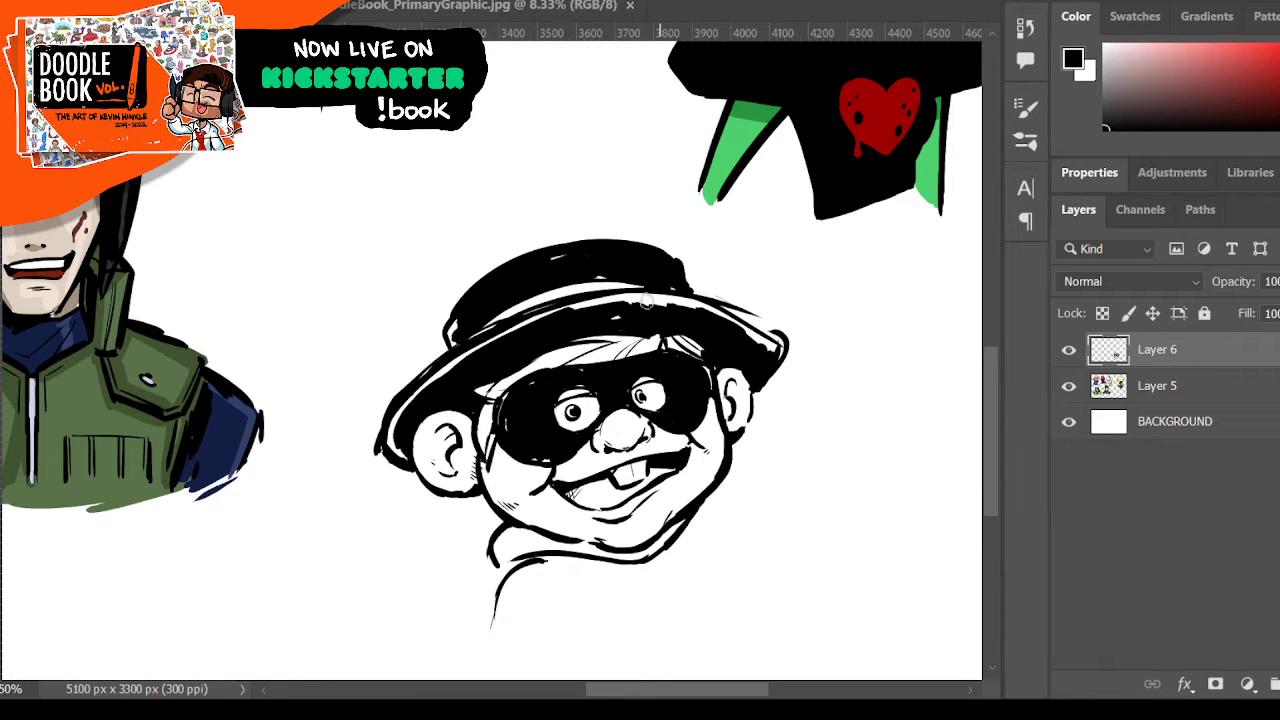
mouse_move(647, 301)
left_mouse_down()
mouse_move(708, 312)
mouse_move(712, 337)
mouse_move(732, 342)
left_mouse_up()
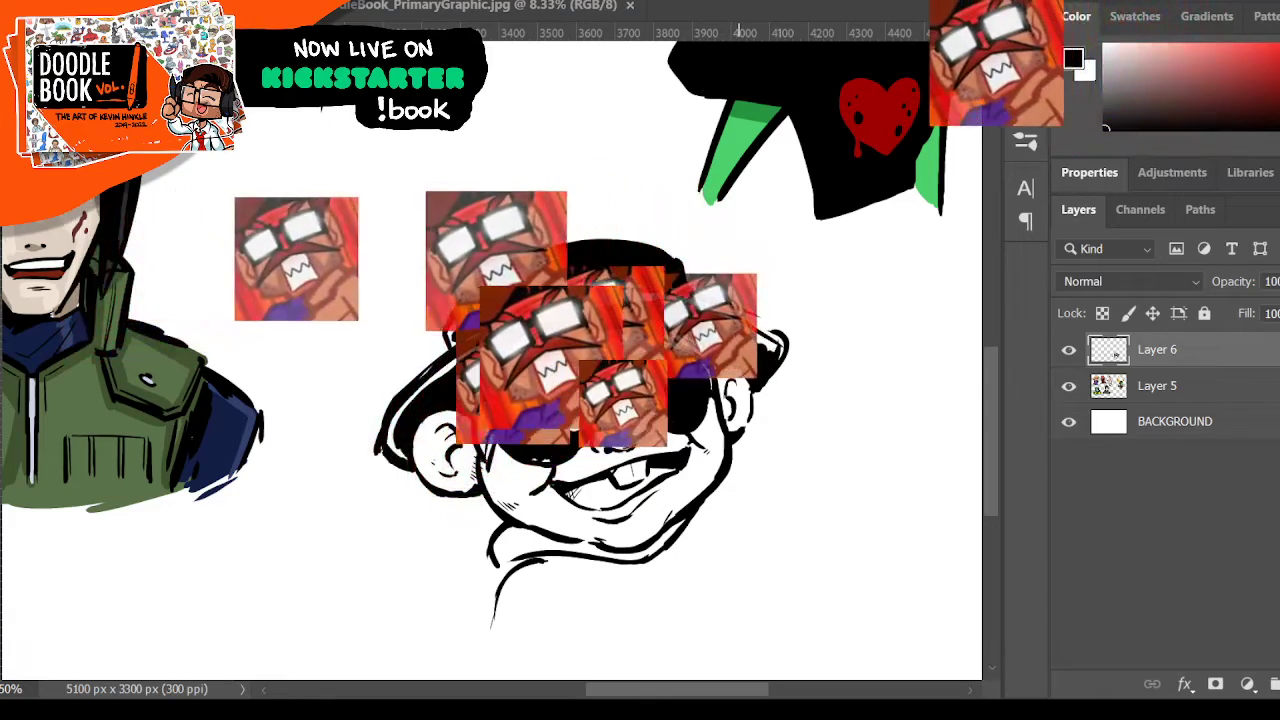
- Select the whole masked figure with the lasso, scale it down and move it higher on the page
scroll(827, 348, "up", 2)
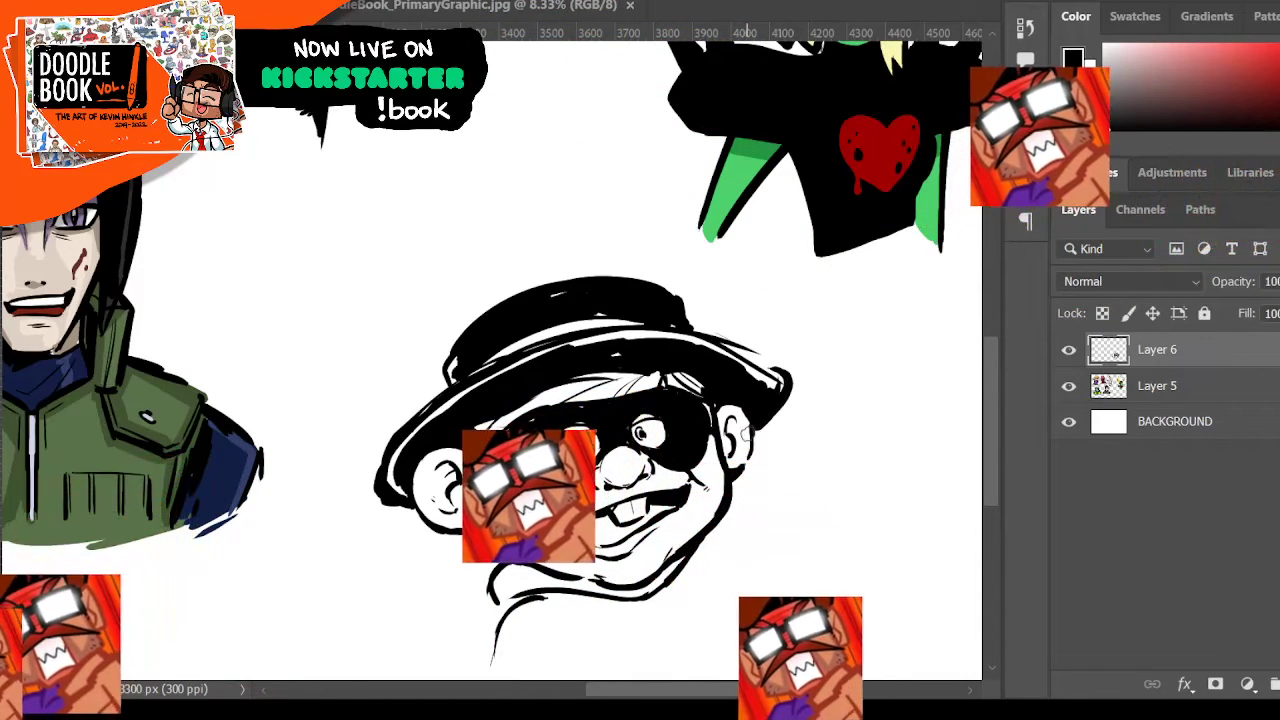
scroll(695, 403, "down", 3)
scroll(695, 403, "down", 2)
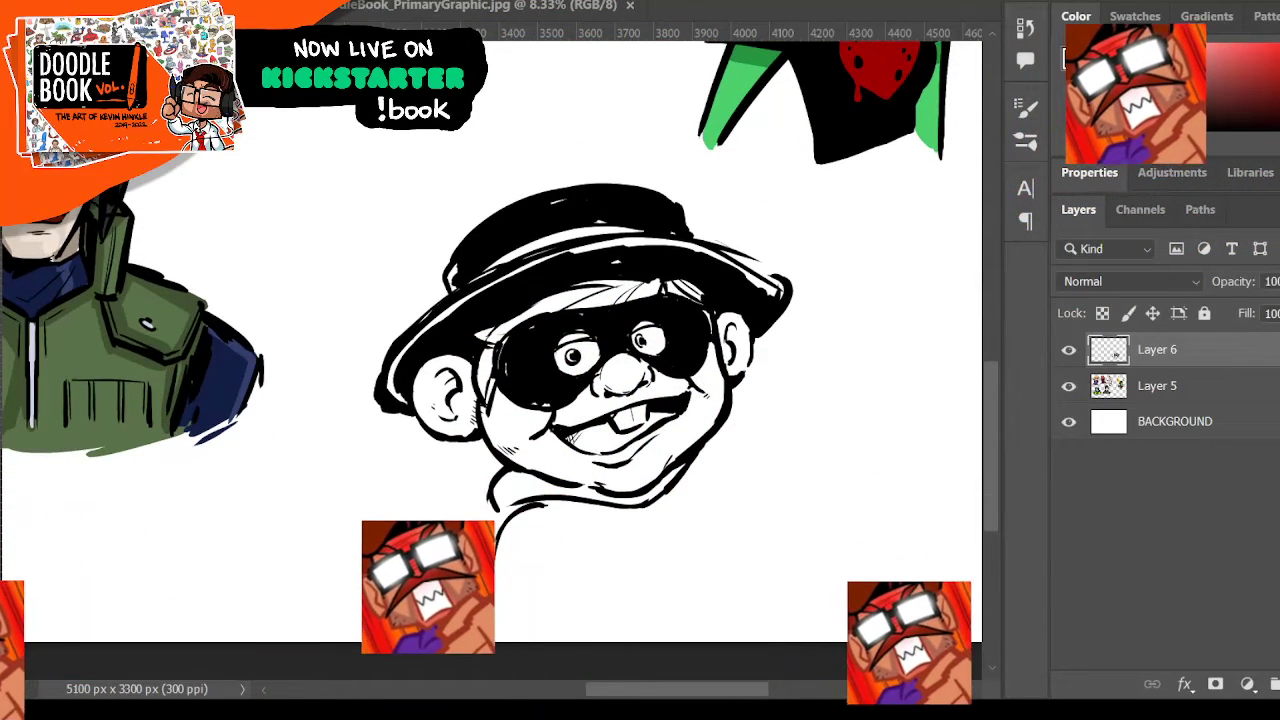
mouse_move(400, 230)
left_mouse_down()
mouse_move(343, 363)
mouse_move(777, 509)
mouse_move(740, 206)
mouse_move(430, 233)
left_mouse_up()
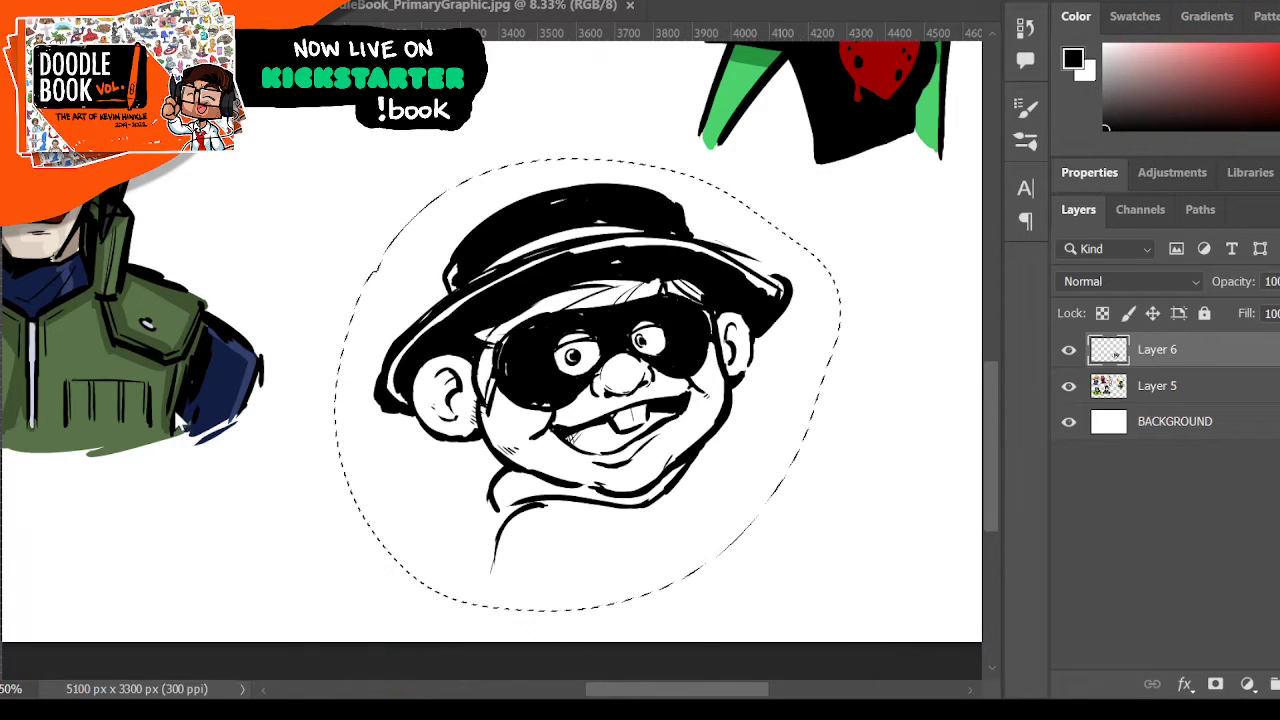
key("ctrl+t")
left_click_drag(839, 609, 714, 491)
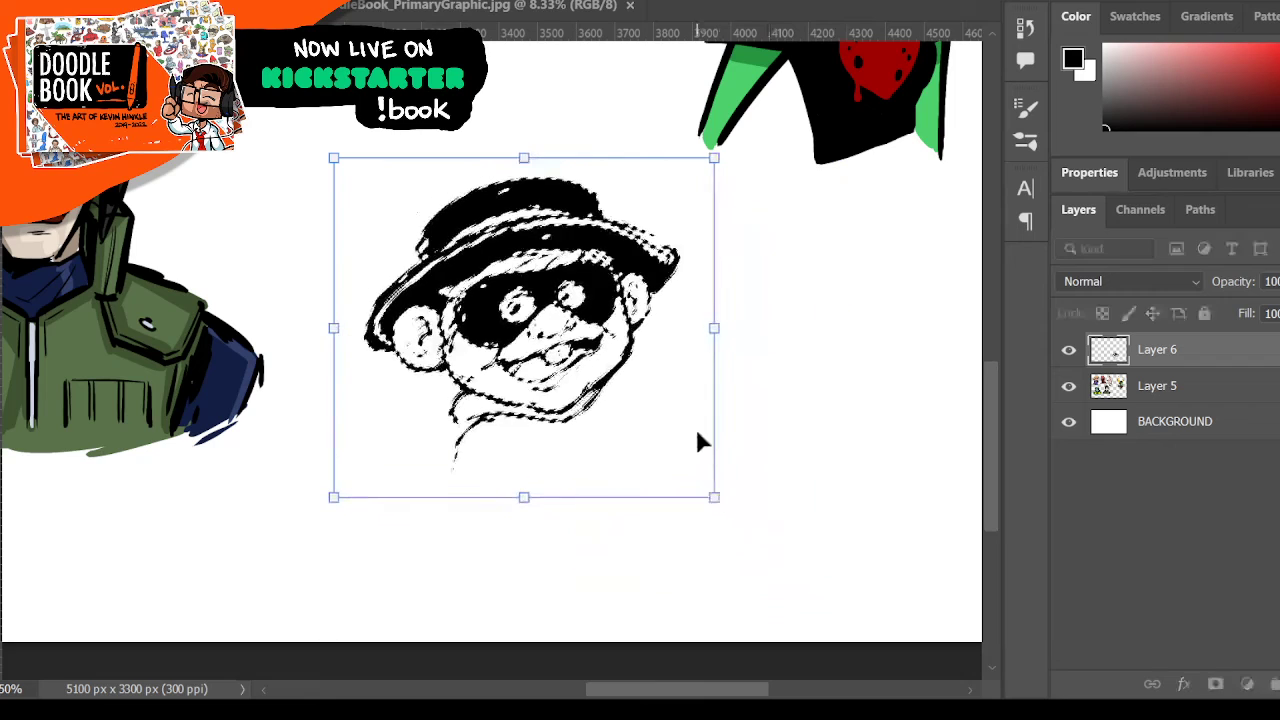
left_click_drag(605, 240, 587, 191)
left_click_drag(700, 451, 684, 433)
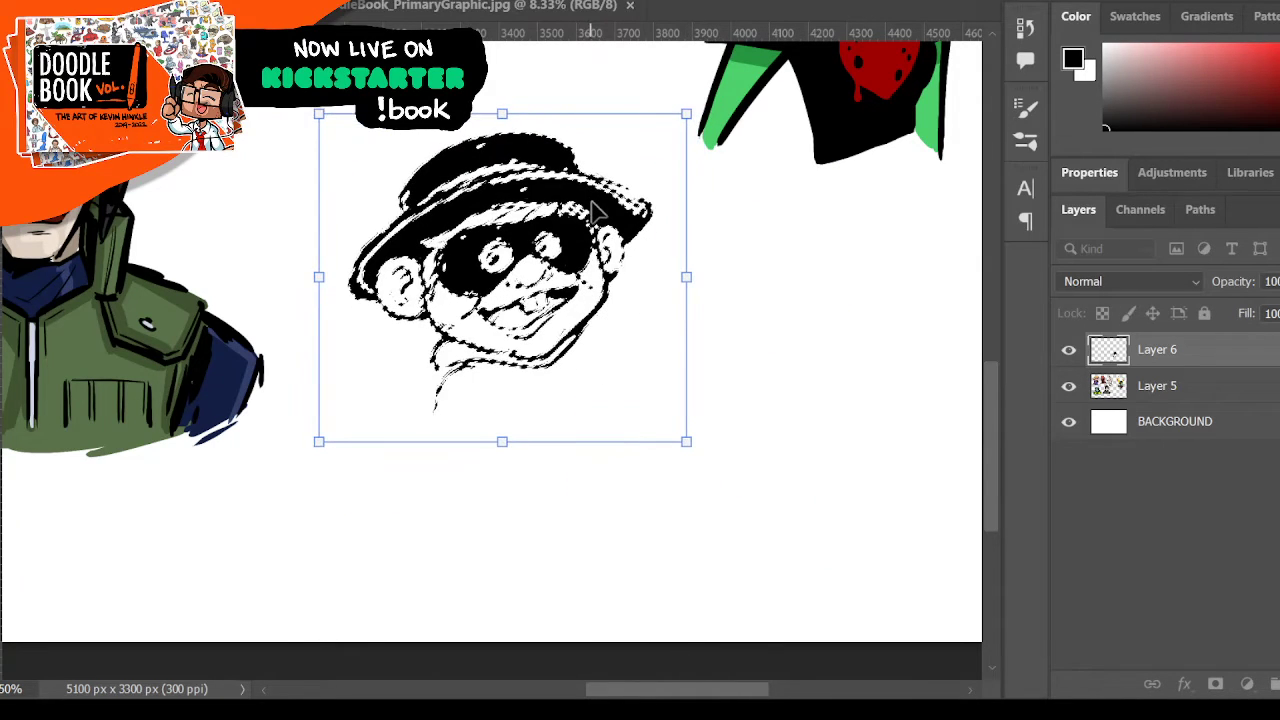
left_click_drag(600, 180, 605, 186)
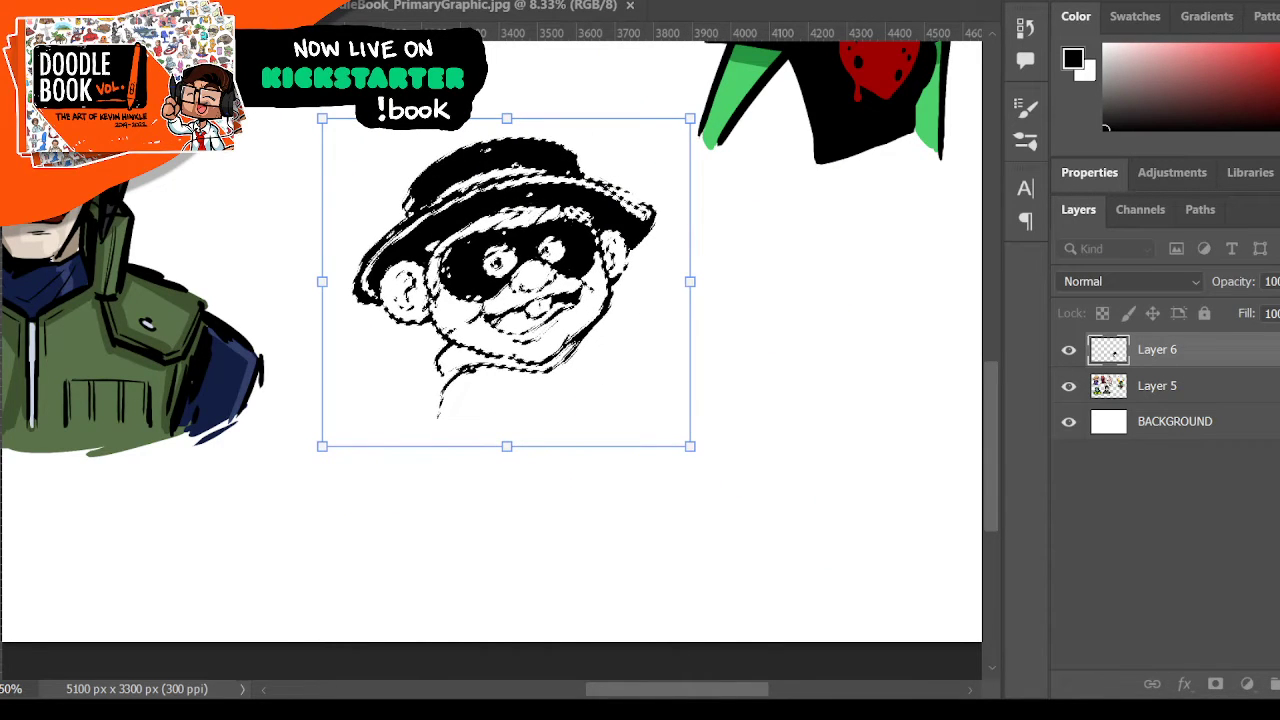
key("Return")
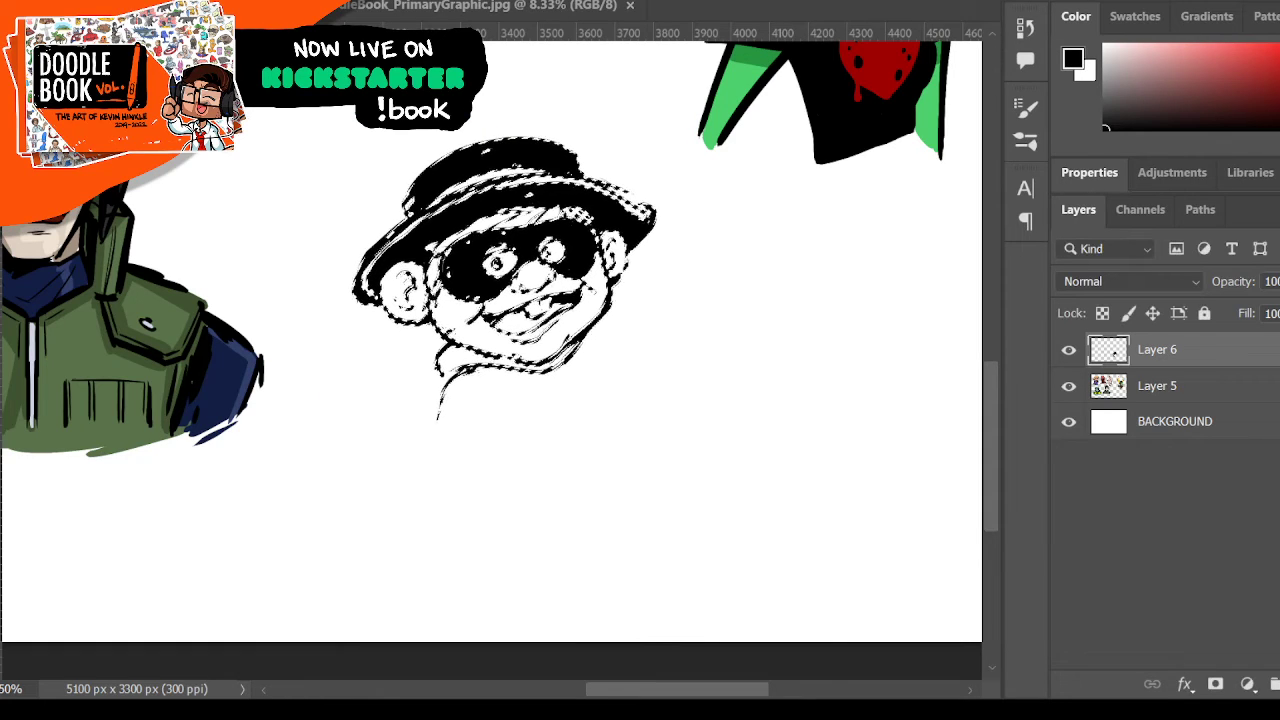
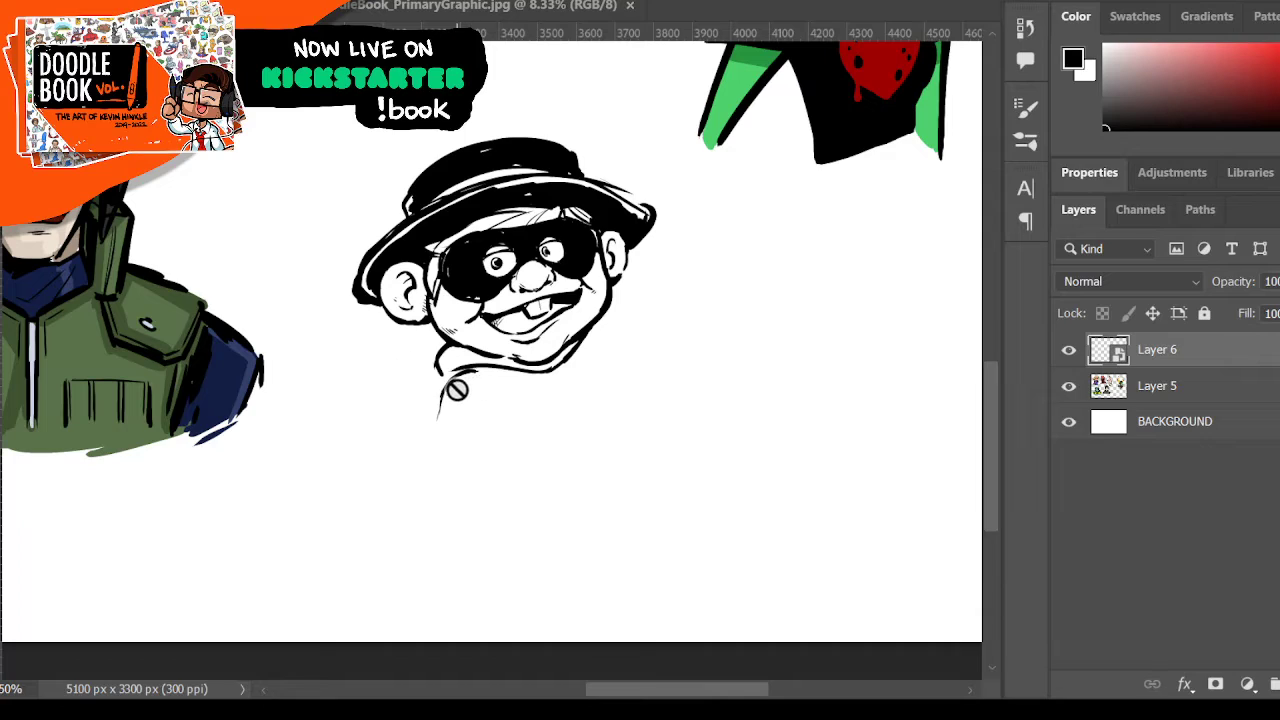
- Toggle the visibility of Layer 6 to check its contents and restore it from a smart object to a paintable layer
left_click(1068, 350)
left_click(1068, 350)
left_click(1068, 350)
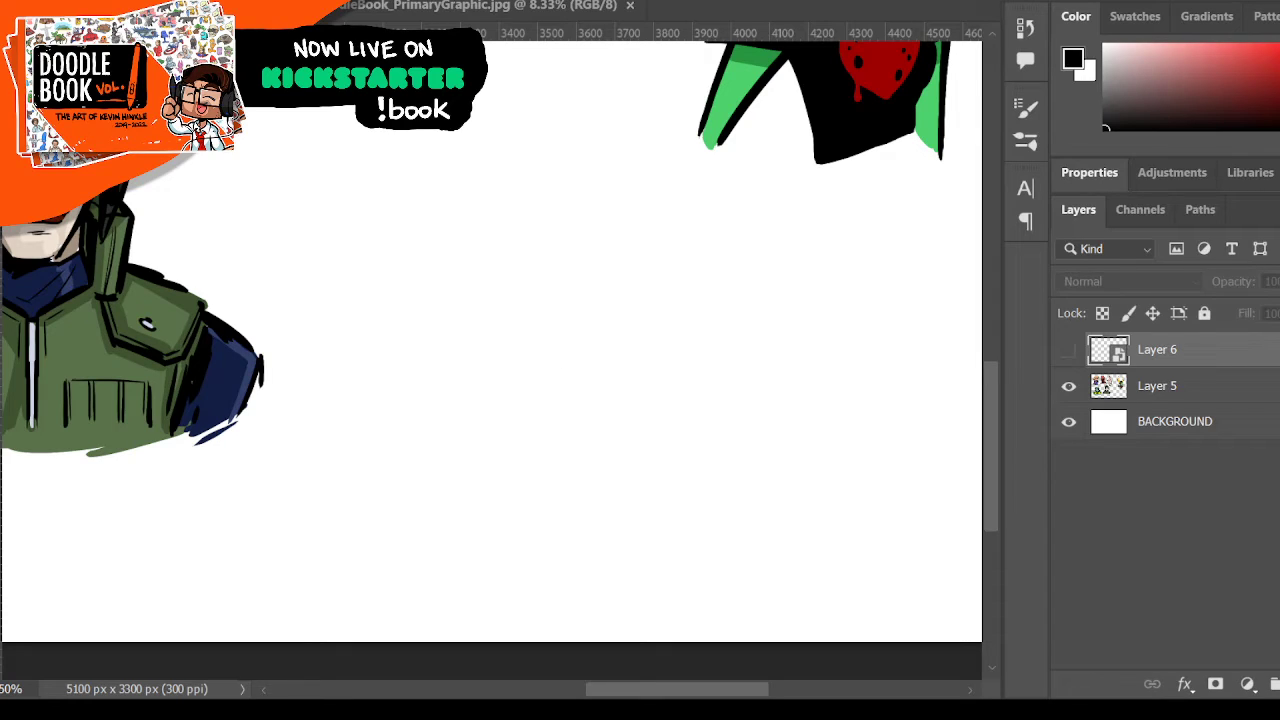
left_click(1068, 350)
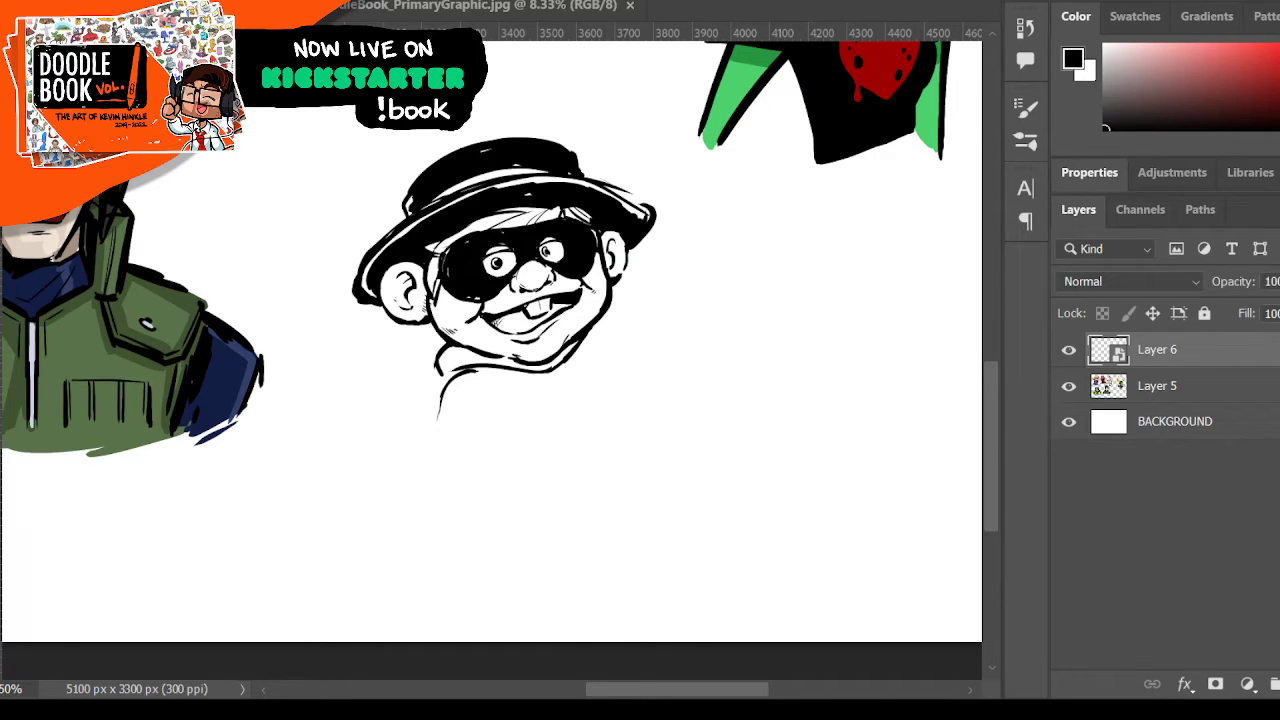
left_click(1108, 349, "ctrl")
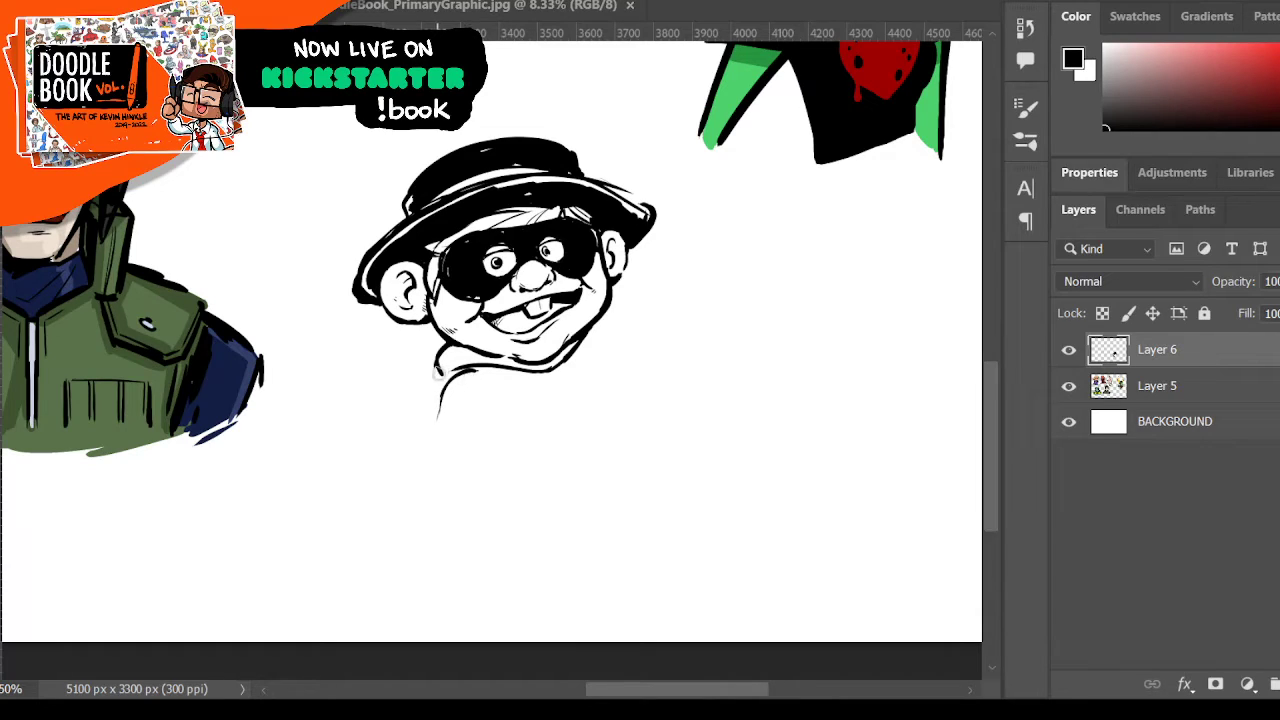
- Ink the crook's back line downward from the collar and outline a thumbs-up hand in front of the chest
left_click_drag(445, 375, 421, 460)
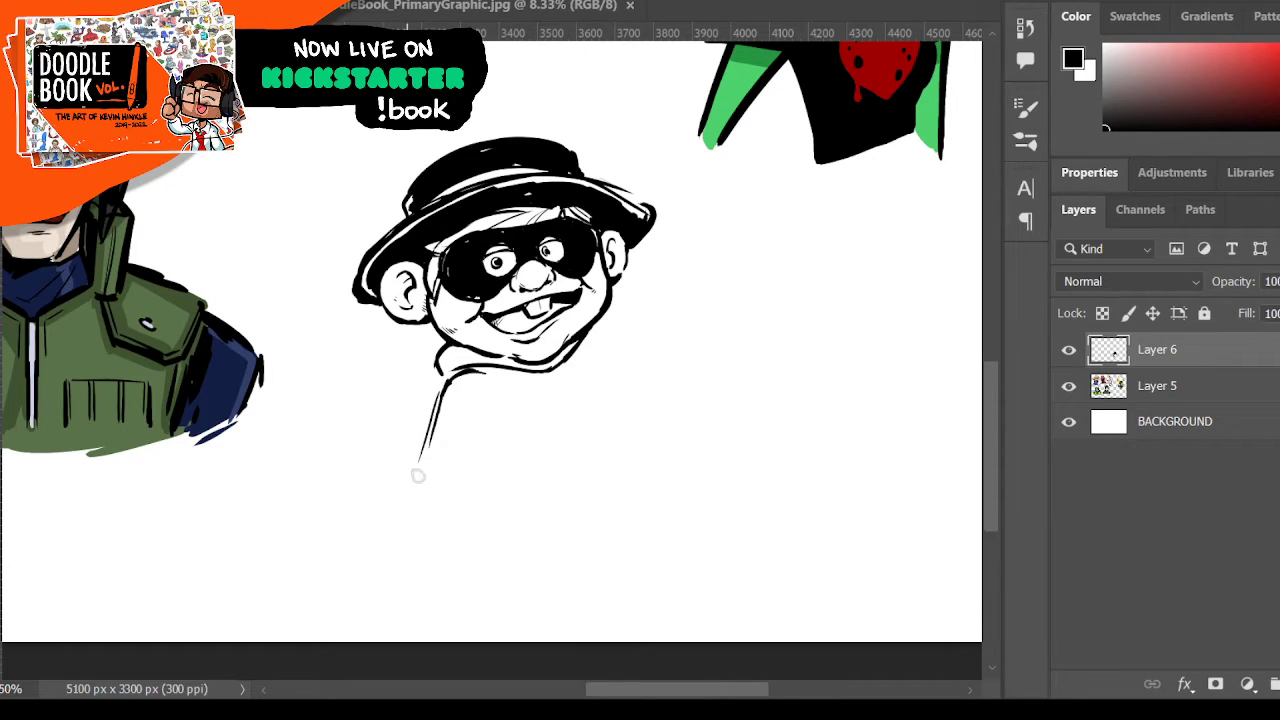
mouse_move(450, 378)
left_mouse_down()
mouse_move(426, 473)
mouse_move(416, 534)
left_mouse_up()
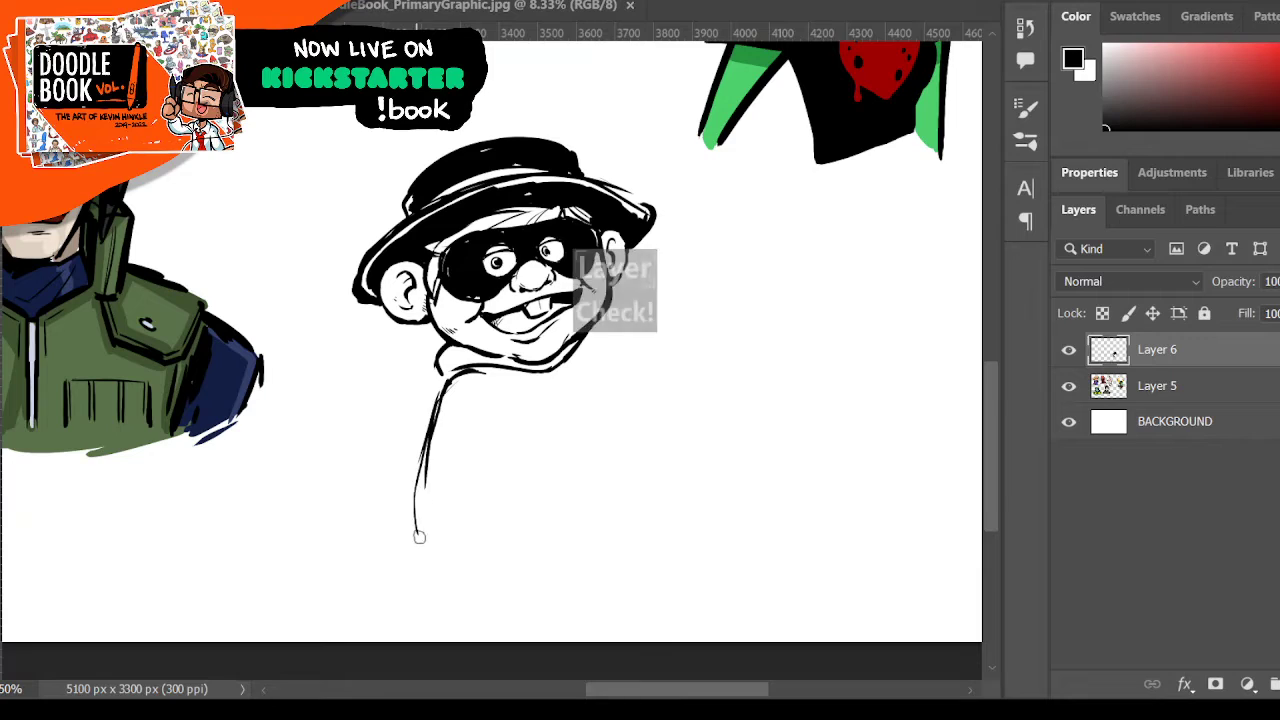
mouse_move(476, 460)
left_mouse_down()
mouse_move(531, 432)
mouse_move(562, 466)
left_mouse_up()
mouse_move(548, 391)
left_mouse_down()
mouse_move(523, 416)
mouse_move(538, 396)
mouse_move(558, 398)
mouse_move(560, 426)
mouse_move(617, 417)
mouse_move(613, 441)
mouse_move(594, 450)
mouse_move(566, 428)
mouse_move(627, 442)
mouse_move(590, 451)
mouse_move(618, 472)
mouse_move(592, 505)
left_mouse_up()
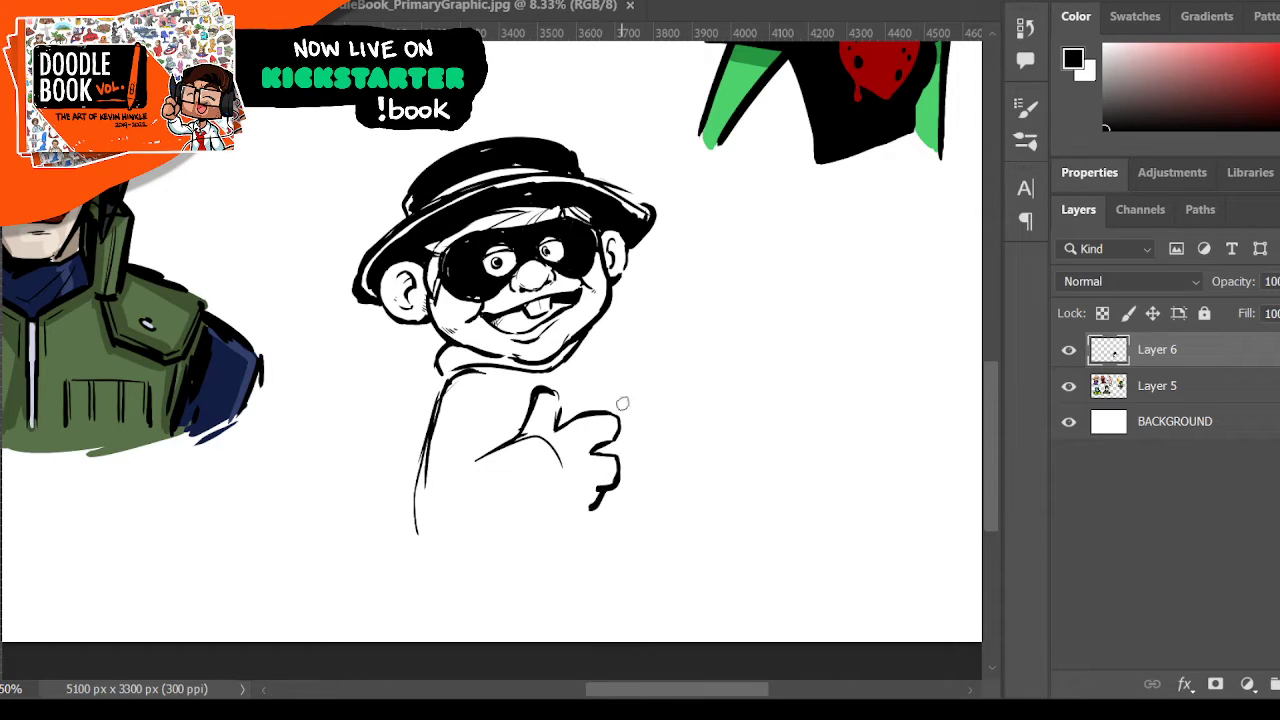
- Draw the cuff and bent sleeve below the thumbs-up hand and thicken the black collar under the chin
left_click_drag(542, 443, 568, 518)
mouse_move(526, 443)
left_mouse_down()
mouse_move(492, 452)
mouse_move(436, 522)
mouse_move(455, 535)
left_mouse_up()
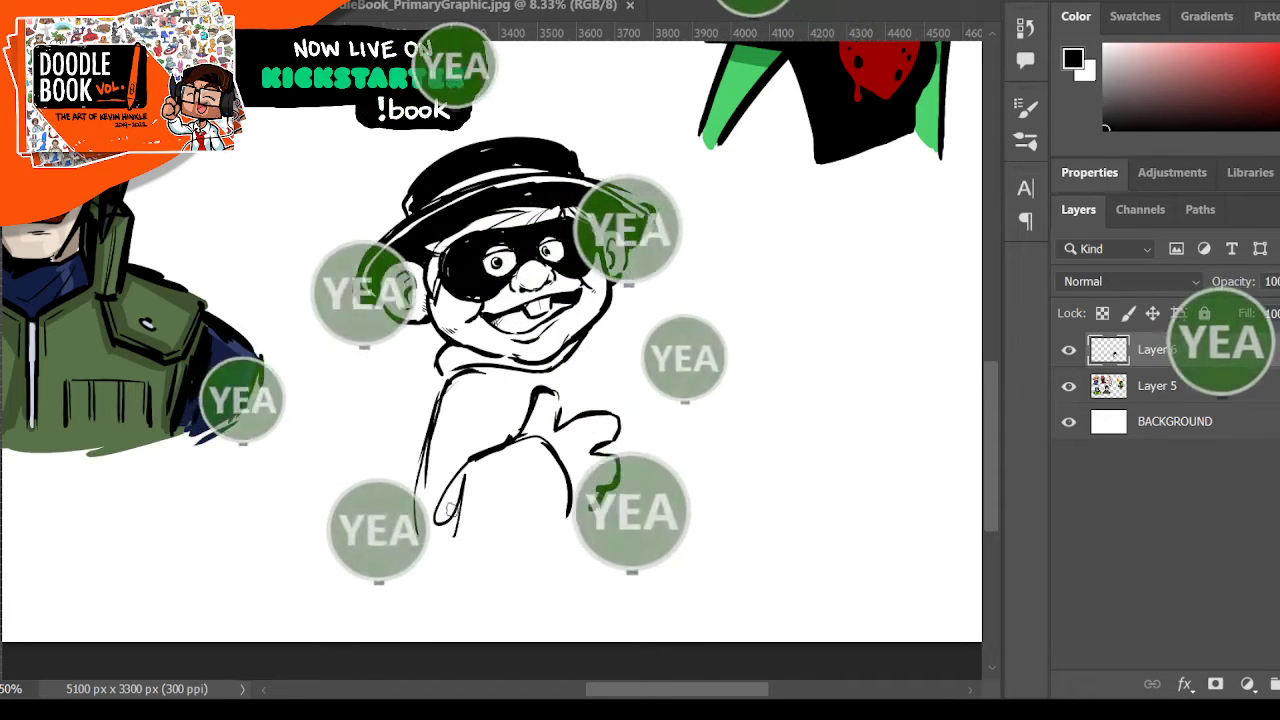
left_click_drag(422, 487, 445, 556)
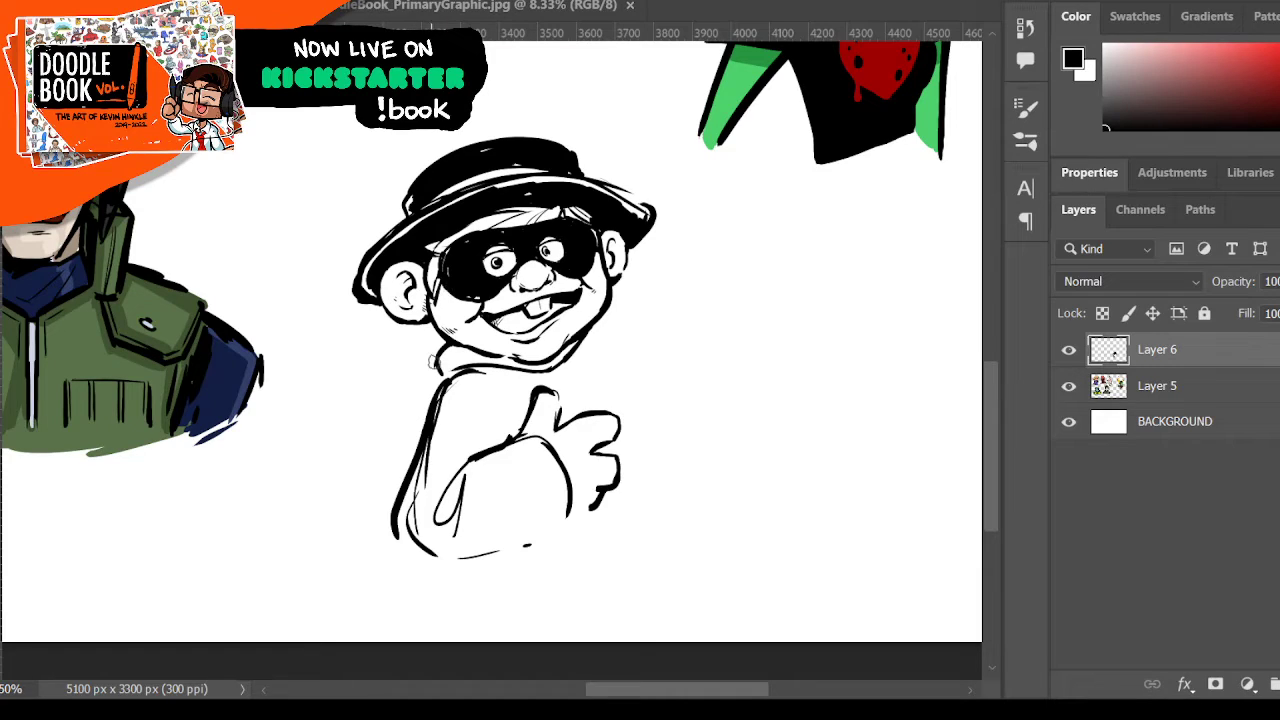
mouse_move(447, 346)
left_mouse_down()
mouse_move(418, 396)
mouse_move(499, 340)
mouse_move(479, 363)
mouse_move(550, 365)
mouse_move(576, 348)
left_mouse_up()
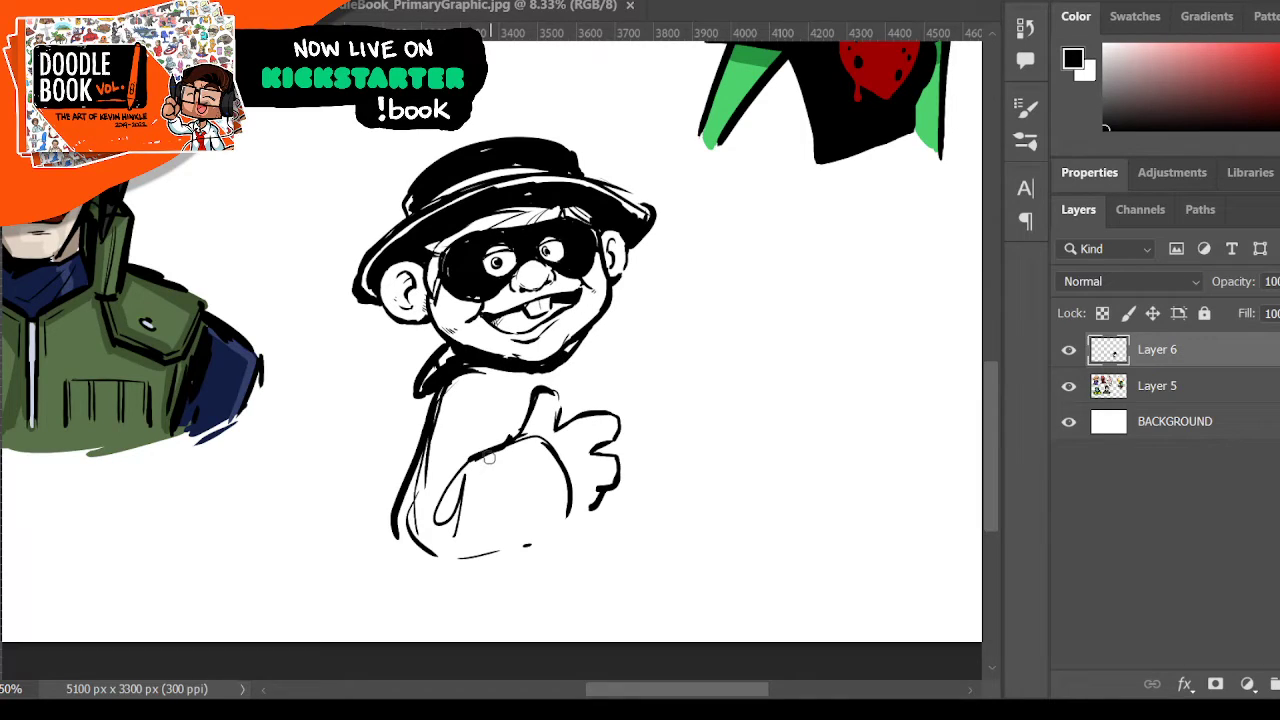
- Fill bold black stripes across the bent sleeve, the shoulder and the upper chest of the shirt
left_click_drag(484, 455, 512, 512)
mouse_move(497, 450)
left_mouse_down()
mouse_move(515, 502)
mouse_move(483, 464)
mouse_move(503, 520)
mouse_move(528, 539)
mouse_move(515, 529)
mouse_move(528, 517)
mouse_move(513, 467)
mouse_move(521, 477)
mouse_move(523, 532)
left_mouse_up()
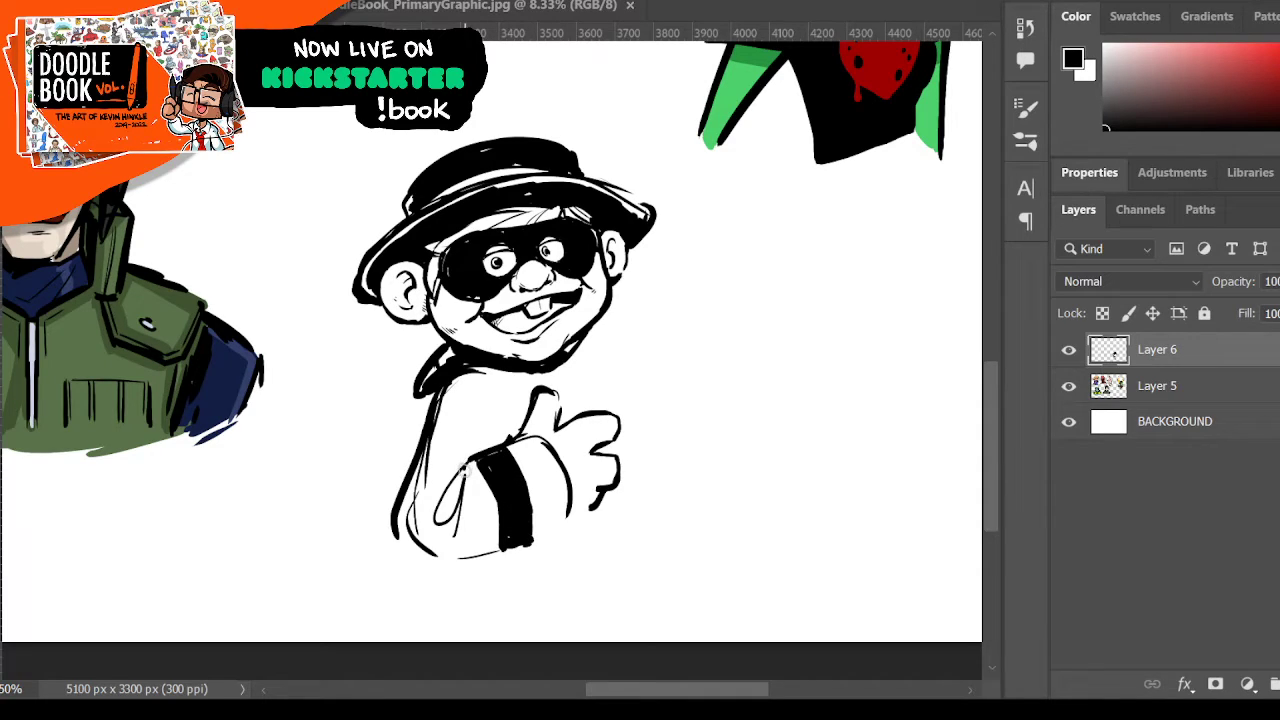
mouse_move(463, 470)
left_mouse_down()
mouse_move(457, 542)
mouse_move(444, 548)
mouse_move(458, 469)
mouse_move(411, 491)
mouse_move(468, 464)
mouse_move(442, 448)
mouse_move(460, 459)
mouse_move(482, 434)
mouse_move(449, 445)
mouse_move(483, 437)
left_mouse_up()
mouse_move(452, 394)
left_mouse_down()
mouse_move(476, 394)
mouse_move(500, 438)
mouse_move(510, 432)
mouse_move(470, 376)
mouse_move(458, 386)
mouse_move(508, 396)
left_mouse_up()
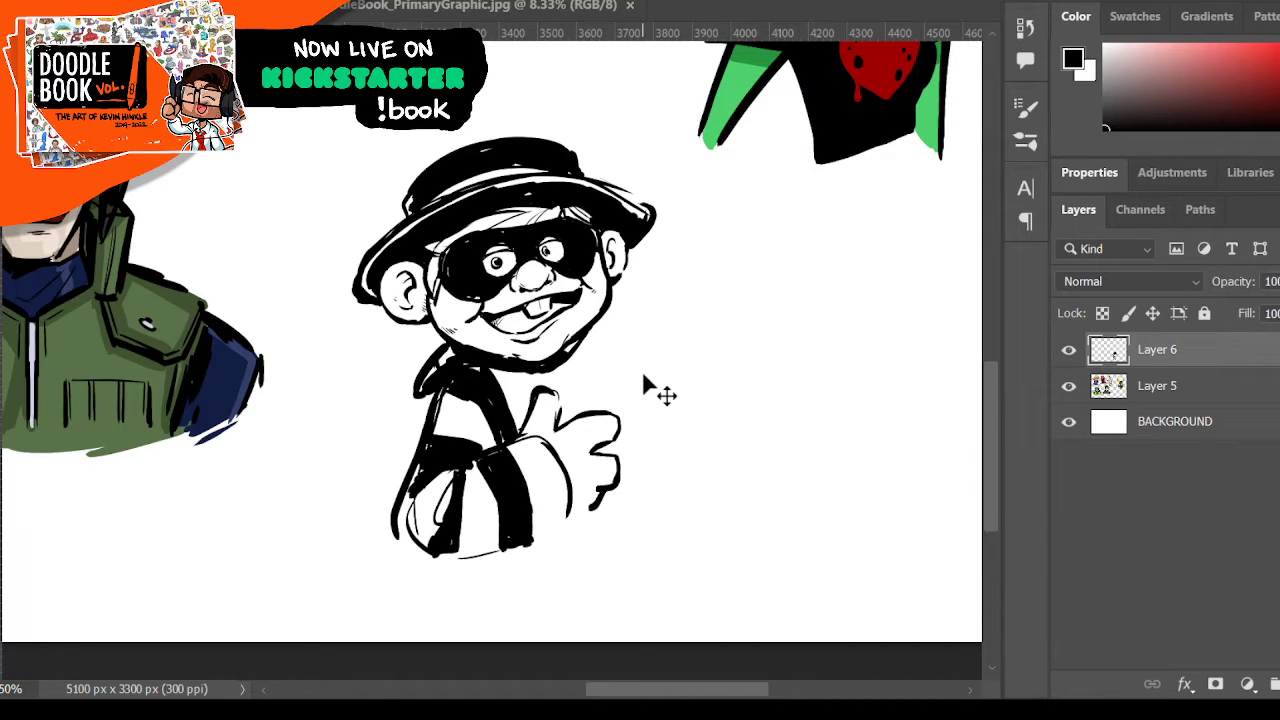
- Undo the upper chest stripe's black fill, then ink short stripe marks around the raised thumb and extend the cuff edge downward
key("ctrl+z")
key("ctrl+z")
key("ctrl+z")
key("ctrl+z")
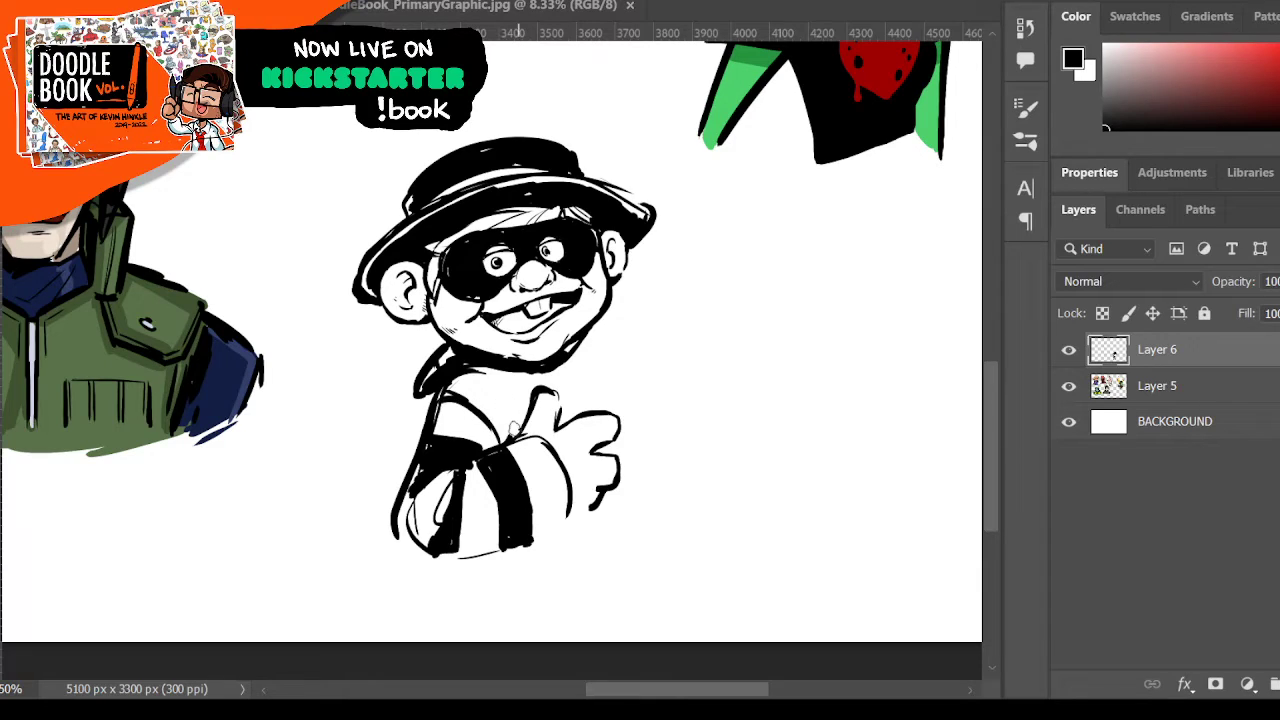
mouse_move(513, 425)
left_mouse_down()
mouse_move(508, 440)
mouse_move(603, 397)
left_mouse_up()
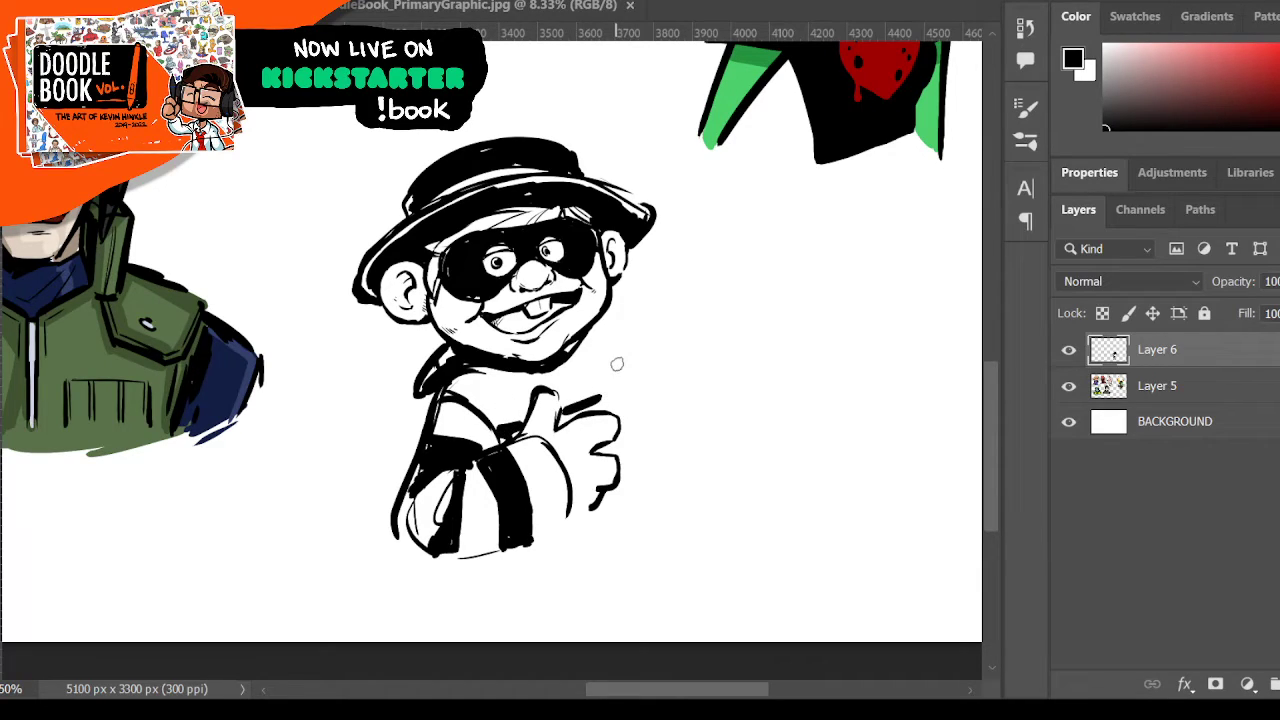
left_click_drag(518, 432, 540, 390)
left_click_drag(568, 490, 561, 544)
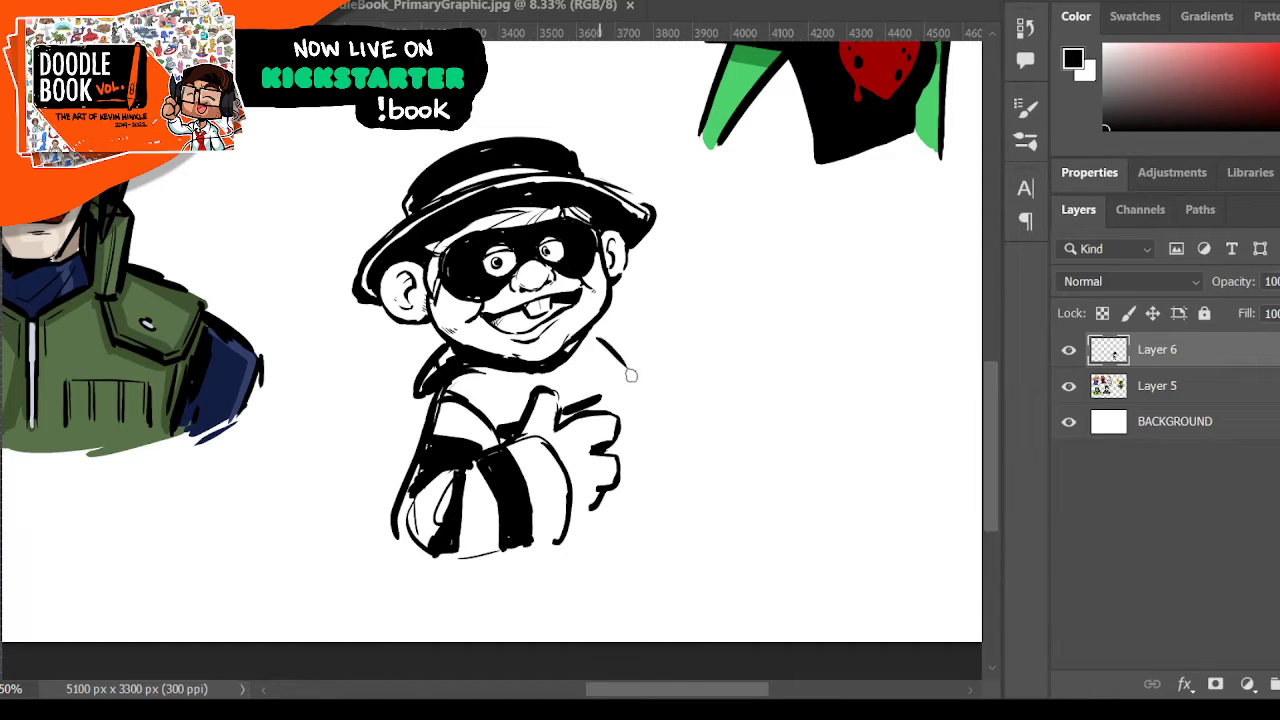
- Ink the torso's far shoulder and side plus the start of the hem, and erase the stray arc beside the shoulder
left_click_drag(600, 336, 669, 484)
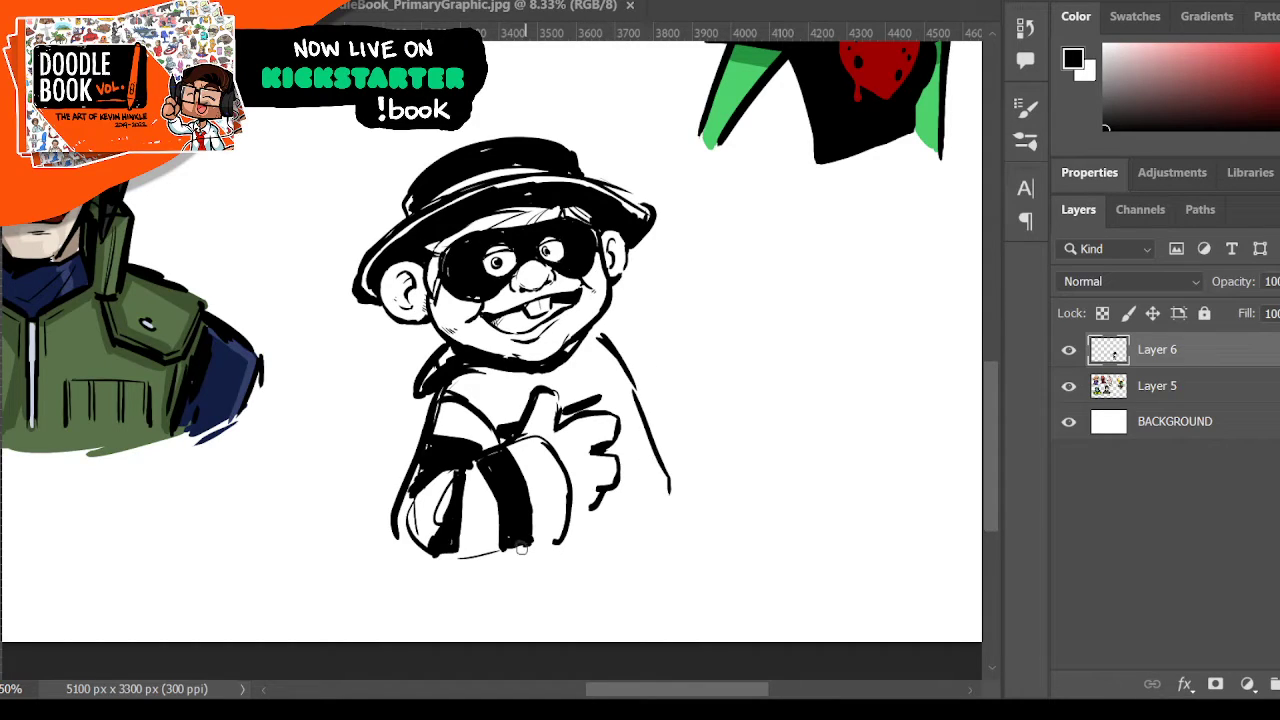
left_click_drag(495, 556, 548, 576)
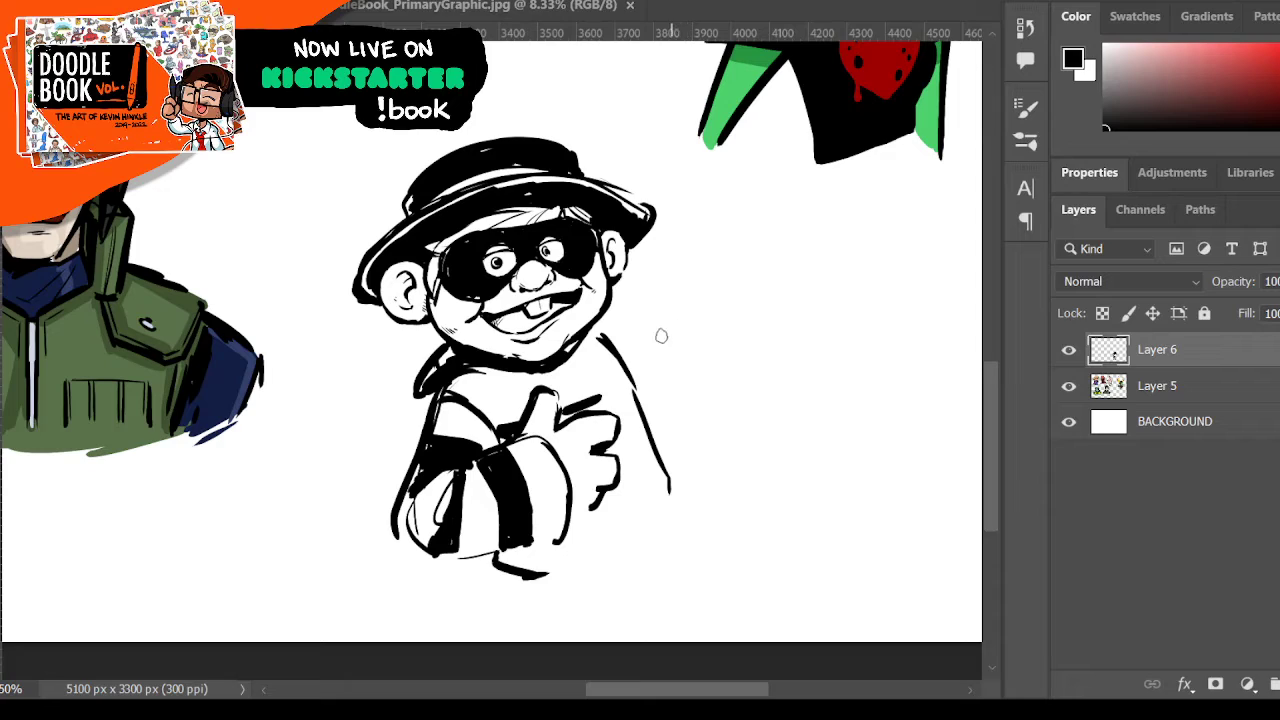
mouse_move(655, 352)
left_mouse_down()
mouse_move(684, 326)
mouse_move(708, 331)
left_mouse_up()
left_click_drag(596, 326, 662, 421)
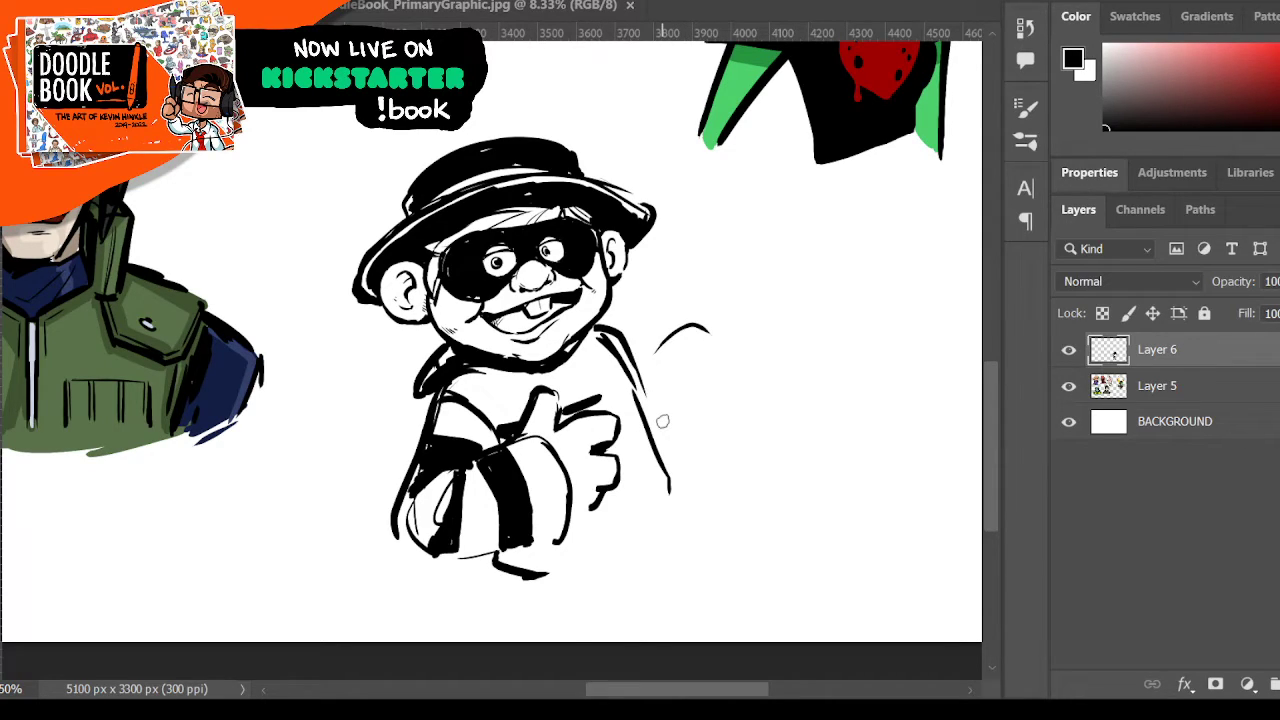
key("e")
left_click_drag(706, 334, 672, 343)
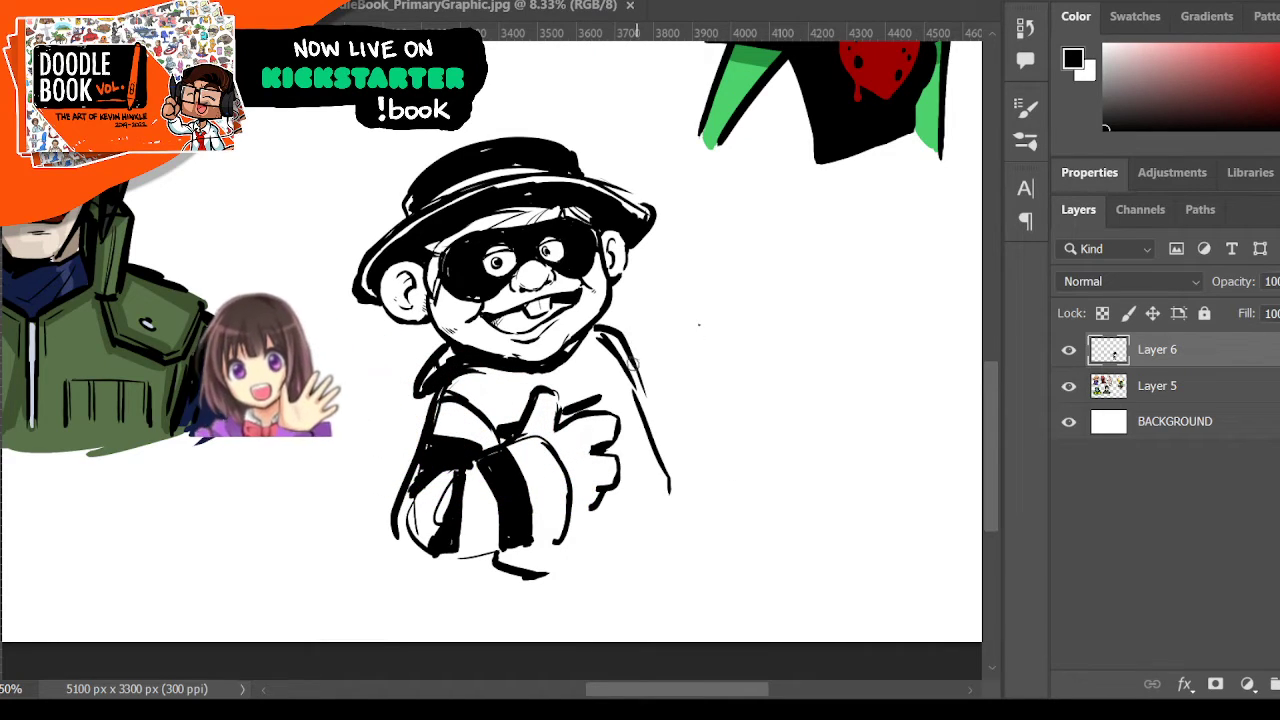
- Outline the upper and lower edges of the outstretched sleeve reaching away from the far shoulder
left_click_drag(632, 362, 670, 397)
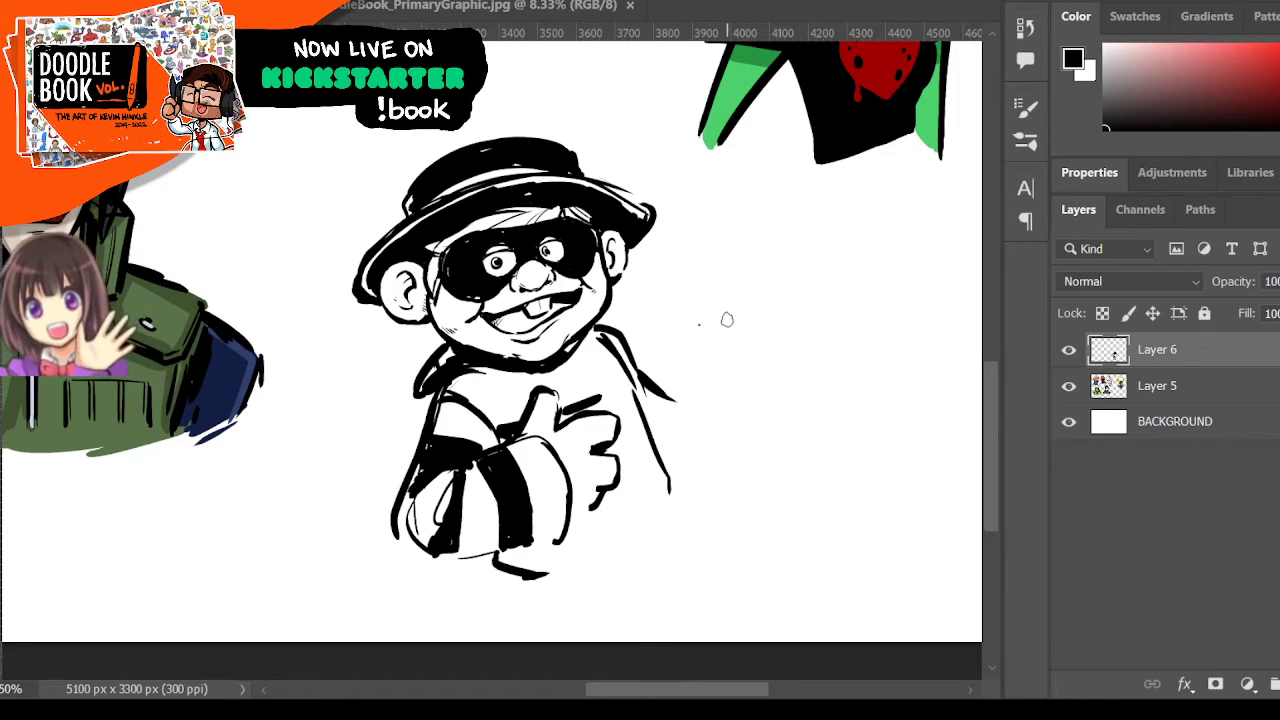
mouse_move(661, 400)
left_mouse_down()
mouse_move(742, 377)
mouse_move(750, 446)
mouse_move(666, 437)
mouse_move(686, 422)
left_mouse_up()
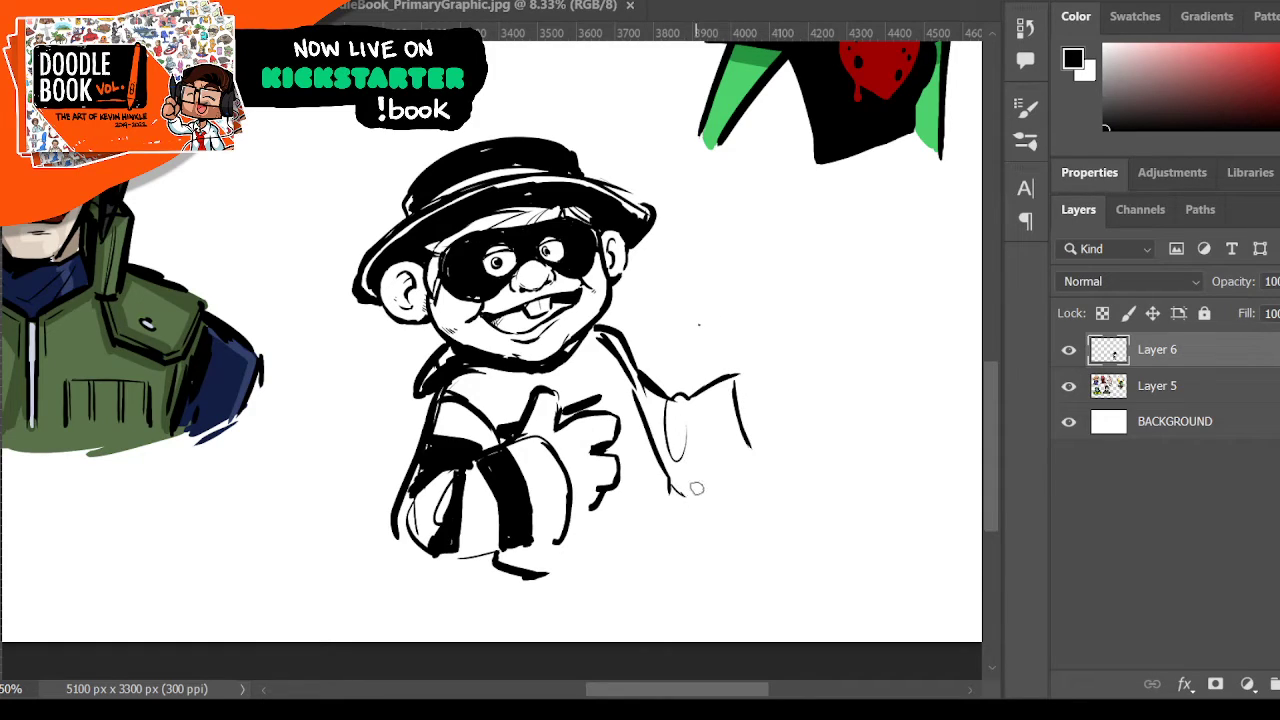
mouse_move(672, 493)
left_mouse_down()
mouse_move(723, 482)
mouse_move(685, 505)
mouse_move(754, 477)
left_mouse_up()
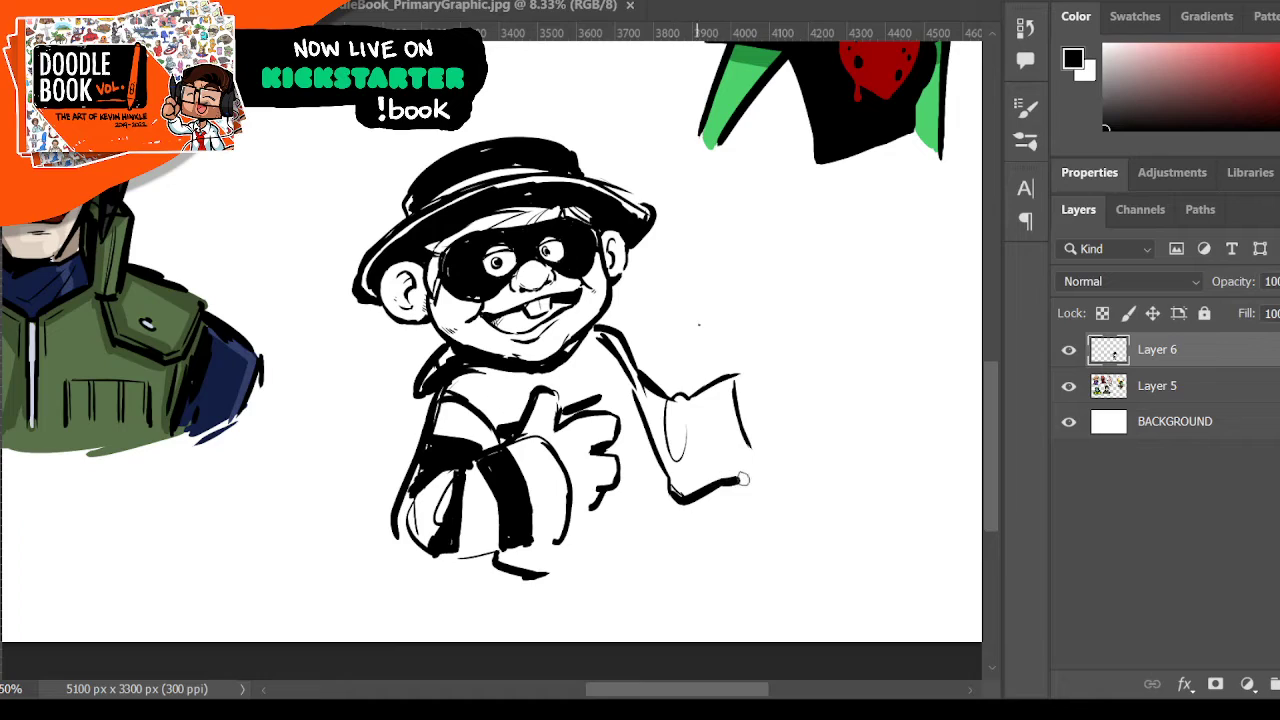
- Draw the pointing hand at the end of the outstretched sleeve, with extended index finger, curled fingers and a closed cuff
mouse_move(736, 380)
left_mouse_down()
mouse_move(756, 344)
mouse_move(790, 356)
mouse_move(791, 340)
mouse_move(792, 397)
left_mouse_up()
left_click_drag(785, 345, 801, 399)
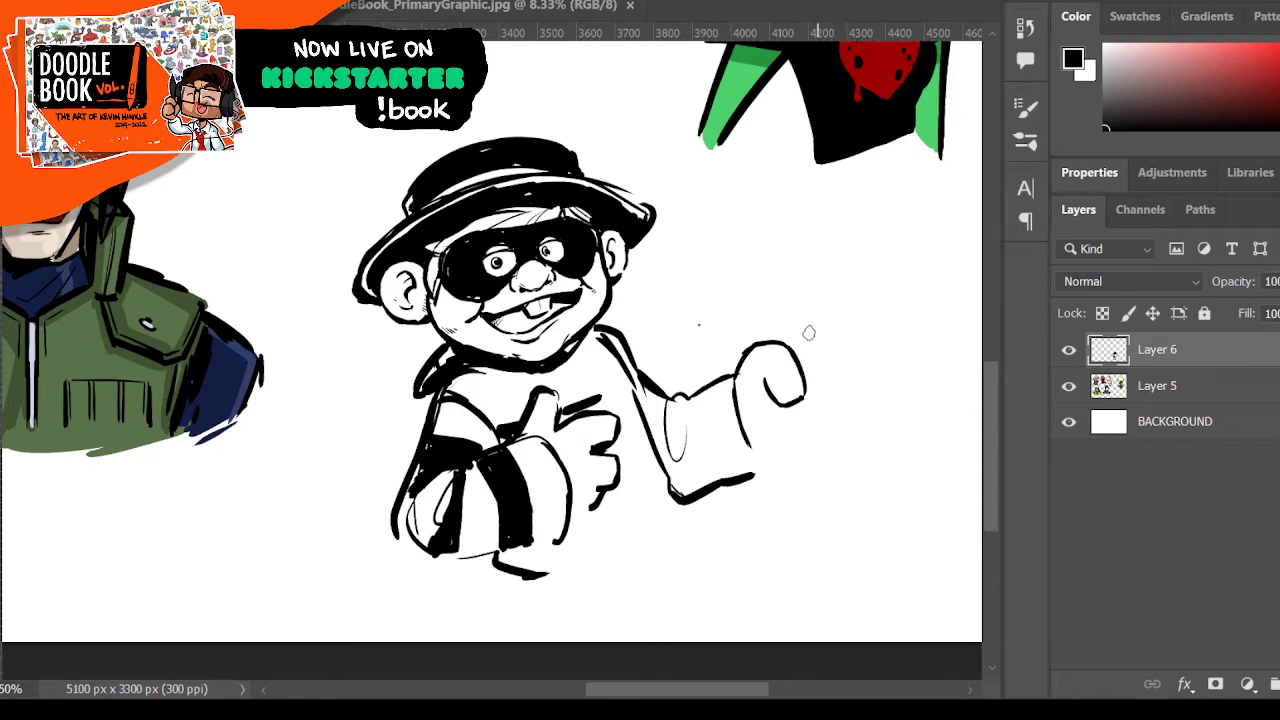
mouse_move(787, 344)
left_mouse_down()
mouse_move(840, 337)
mouse_move(843, 371)
mouse_move(814, 375)
mouse_move(791, 402)
mouse_move(758, 408)
left_mouse_up()
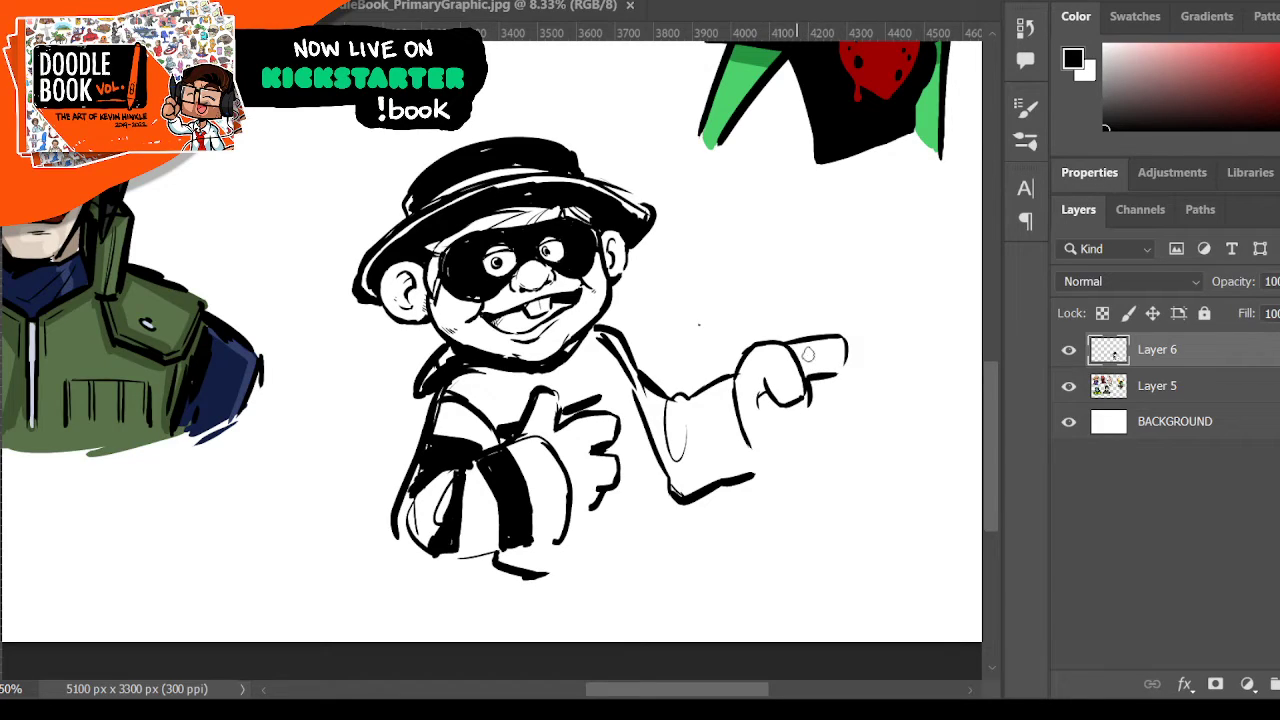
left_click_drag(812, 376, 796, 446)
mouse_move(762, 408)
left_mouse_down()
mouse_move(765, 439)
mouse_move(812, 441)
left_mouse_up()
left_click_drag(814, 378, 849, 370)
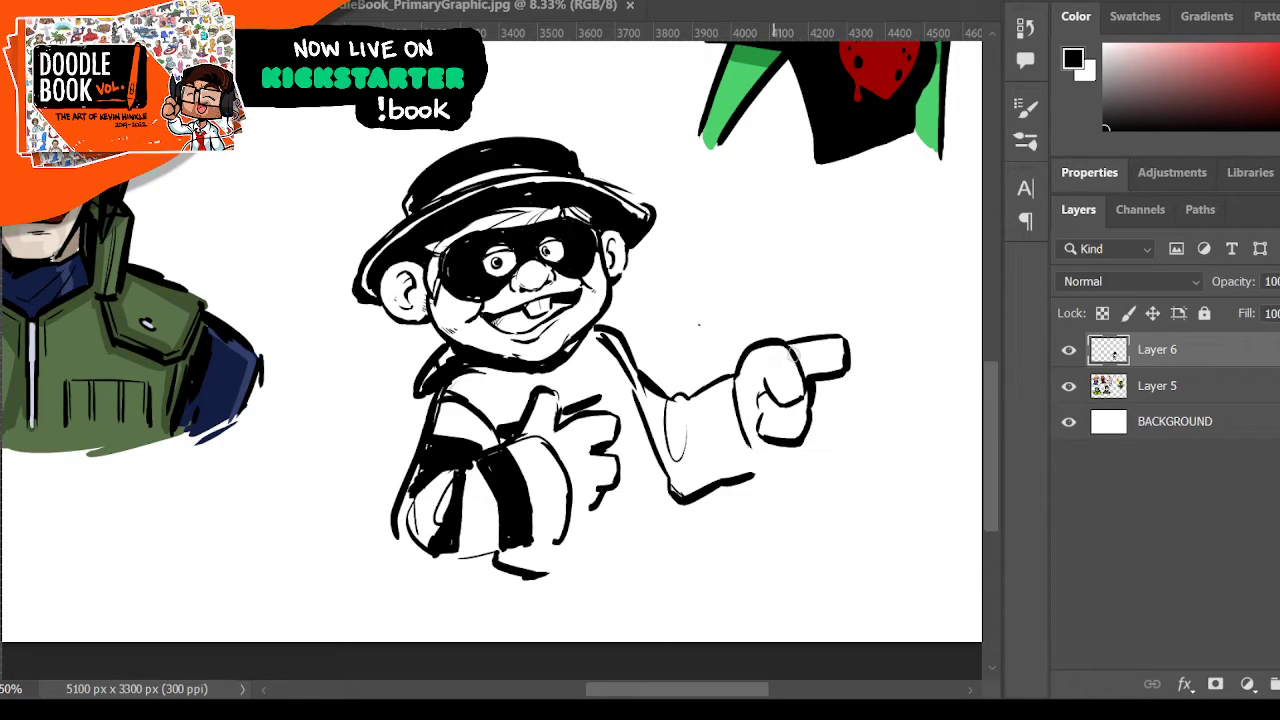
mouse_move(768, 380)
left_mouse_down()
mouse_move(775, 452)
mouse_move(797, 428)
mouse_move(777, 448)
mouse_move(745, 394)
mouse_move(737, 410)
mouse_move(776, 450)
left_mouse_up()
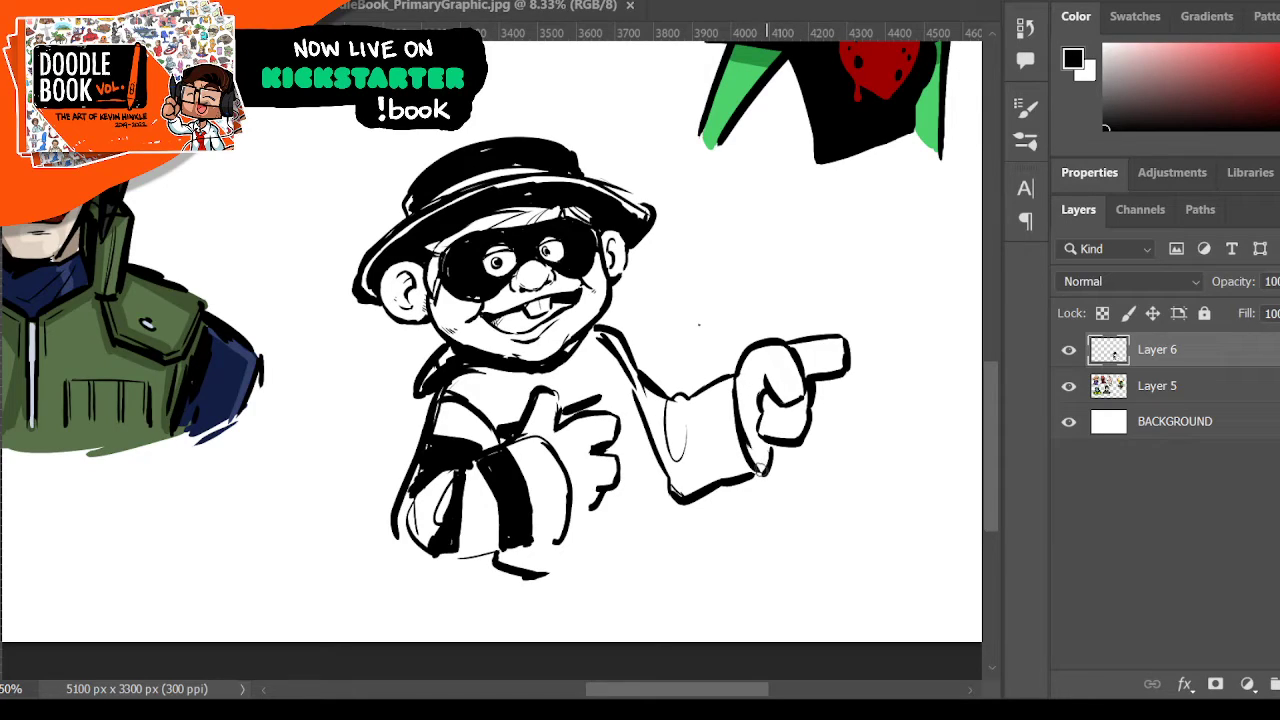
- Fill black stripes on the outstretched sleeve and add a small finger-fold line to the pointing hand
mouse_move(728, 374)
left_mouse_down()
mouse_move(682, 410)
mouse_move(718, 474)
left_mouse_up()
left_click_drag(659, 405, 660, 455)
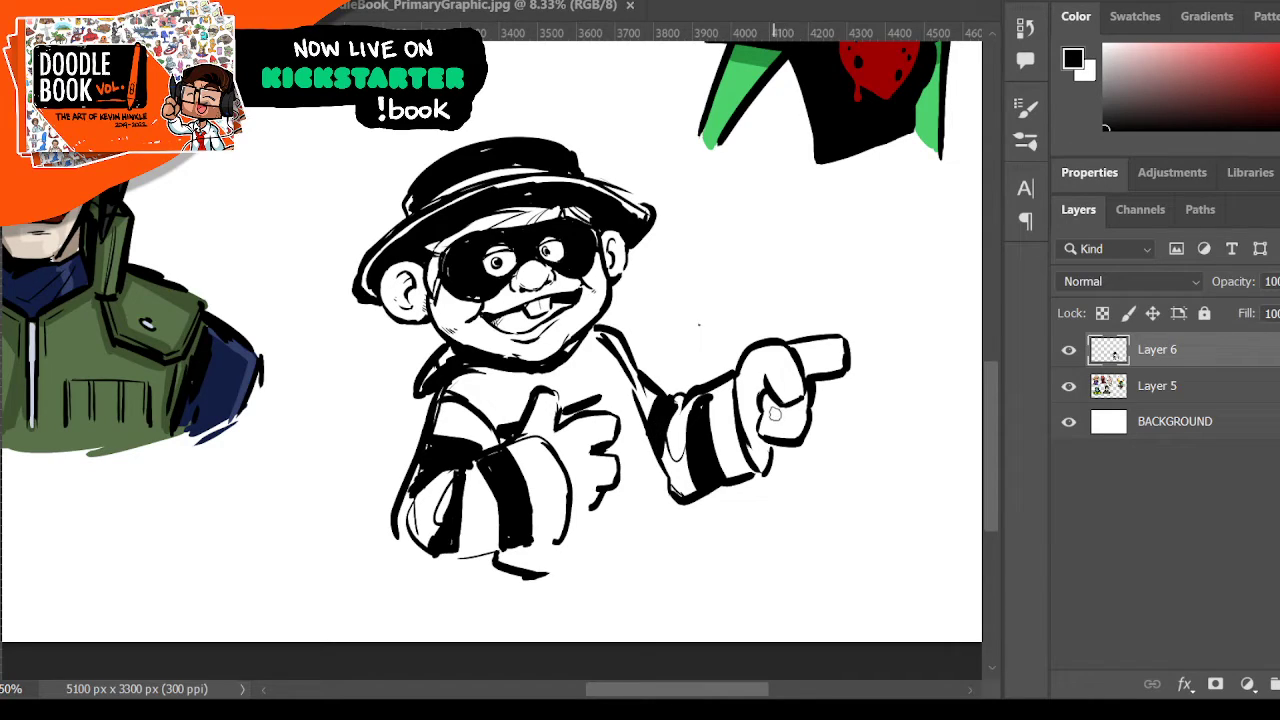
left_click_drag(772, 416, 790, 408)
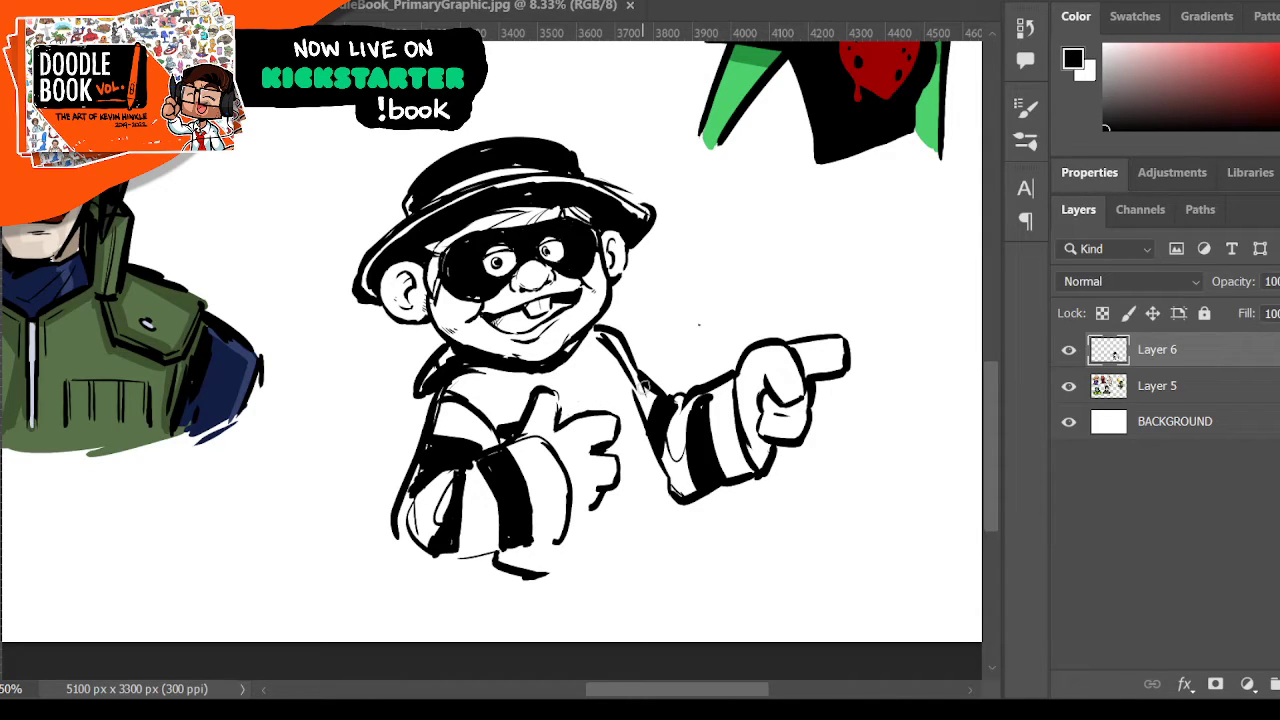
- Draw a necktie with a knot under the chin and a pointed blade emerging below the thumbs-up hand
mouse_move(558, 379)
left_mouse_down()
mouse_move(583, 371)
mouse_move(571, 398)
mouse_move(610, 397)
left_mouse_up()
mouse_move(589, 346)
left_mouse_down()
mouse_move(518, 368)
mouse_move(551, 364)
mouse_move(584, 404)
mouse_move(603, 370)
left_mouse_up()
left_click_drag(600, 371, 604, 404)
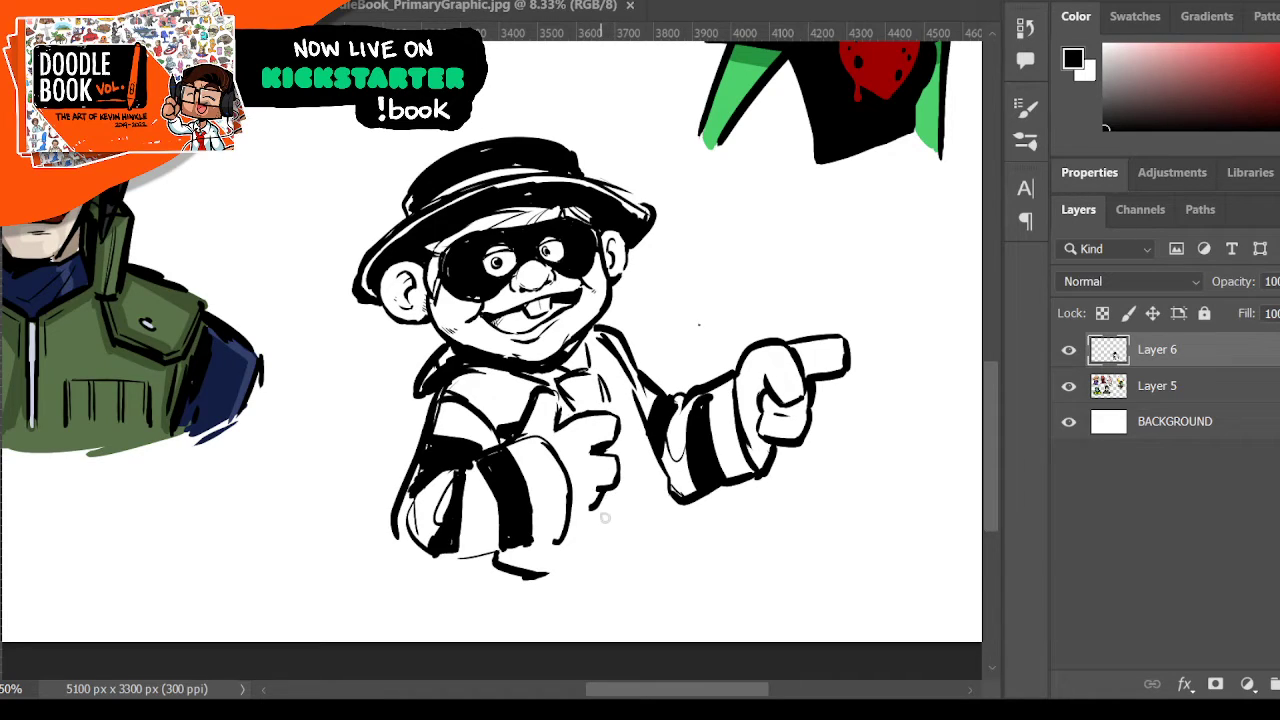
mouse_move(592, 512)
left_mouse_down()
mouse_move(635, 573)
mouse_move(647, 560)
mouse_move(641, 573)
mouse_move(649, 443)
mouse_move(623, 432)
mouse_move(655, 508)
mouse_move(587, 522)
mouse_move(640, 578)
left_mouse_up()
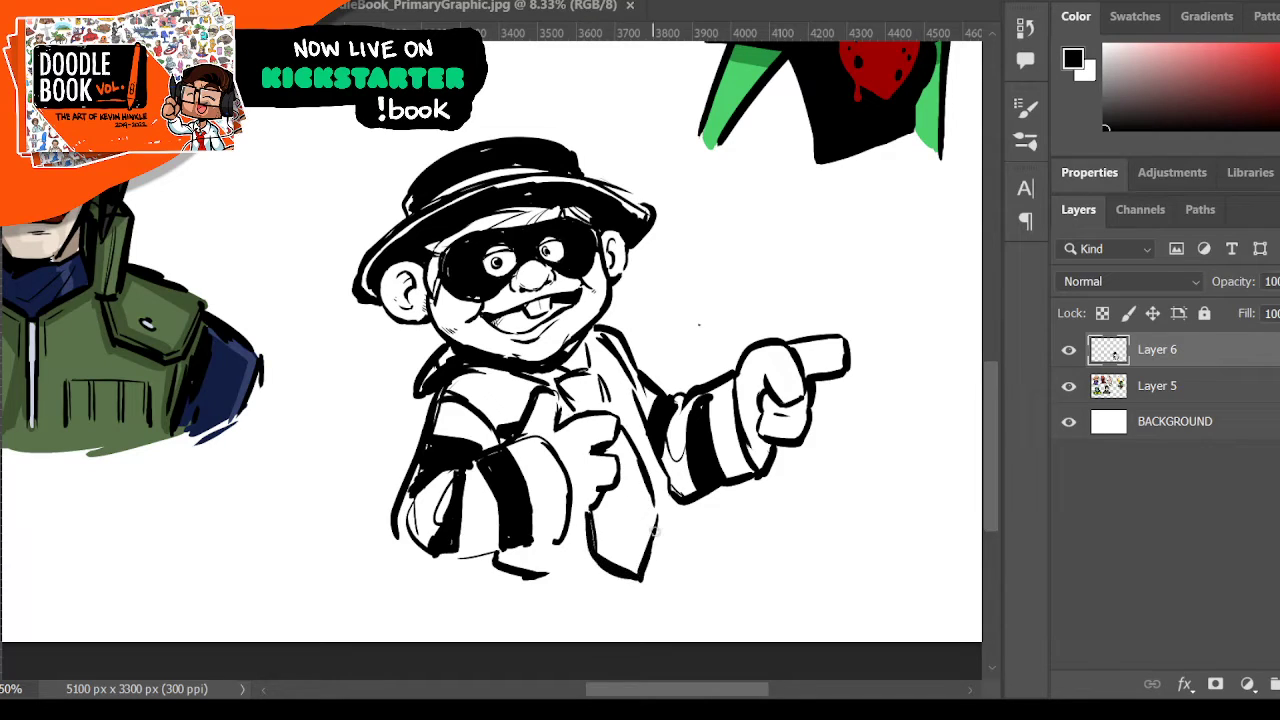
left_click_drag(656, 524, 644, 568)
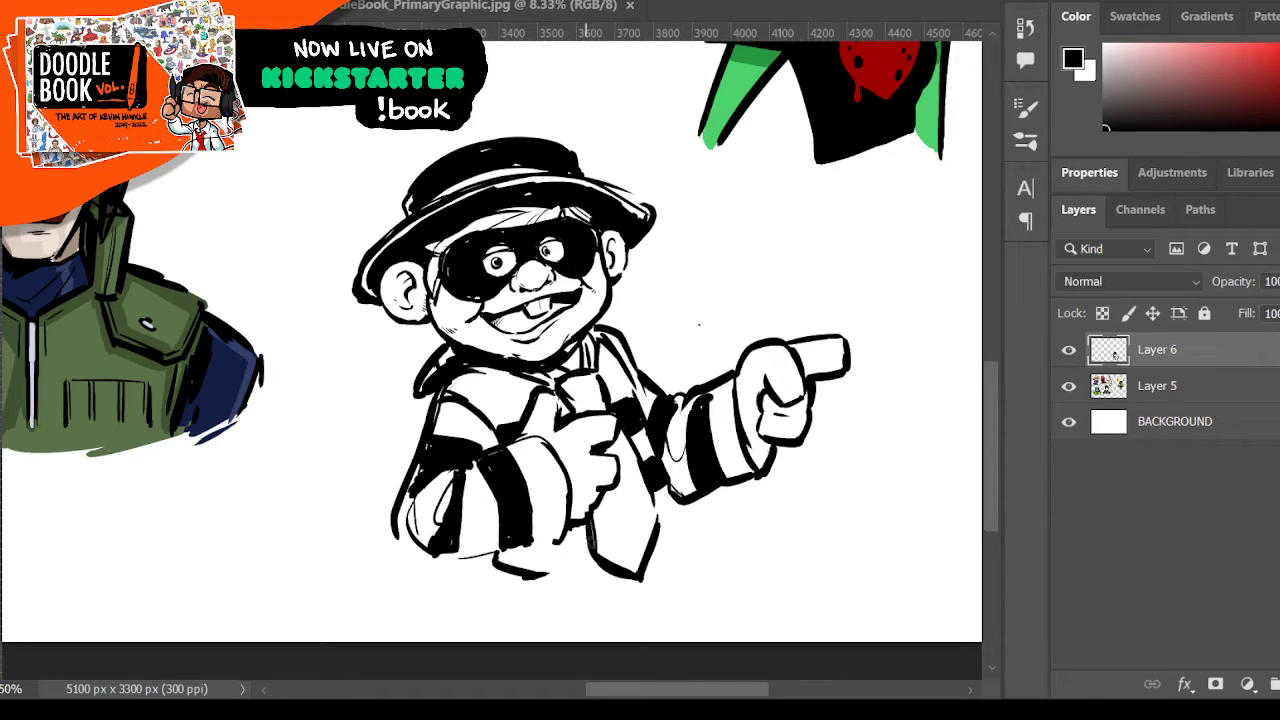
- Fill a black stripe along the shirt's hem on both sides of the tie and add shading under the bent sleeve
left_click_drag(504, 560, 588, 562)
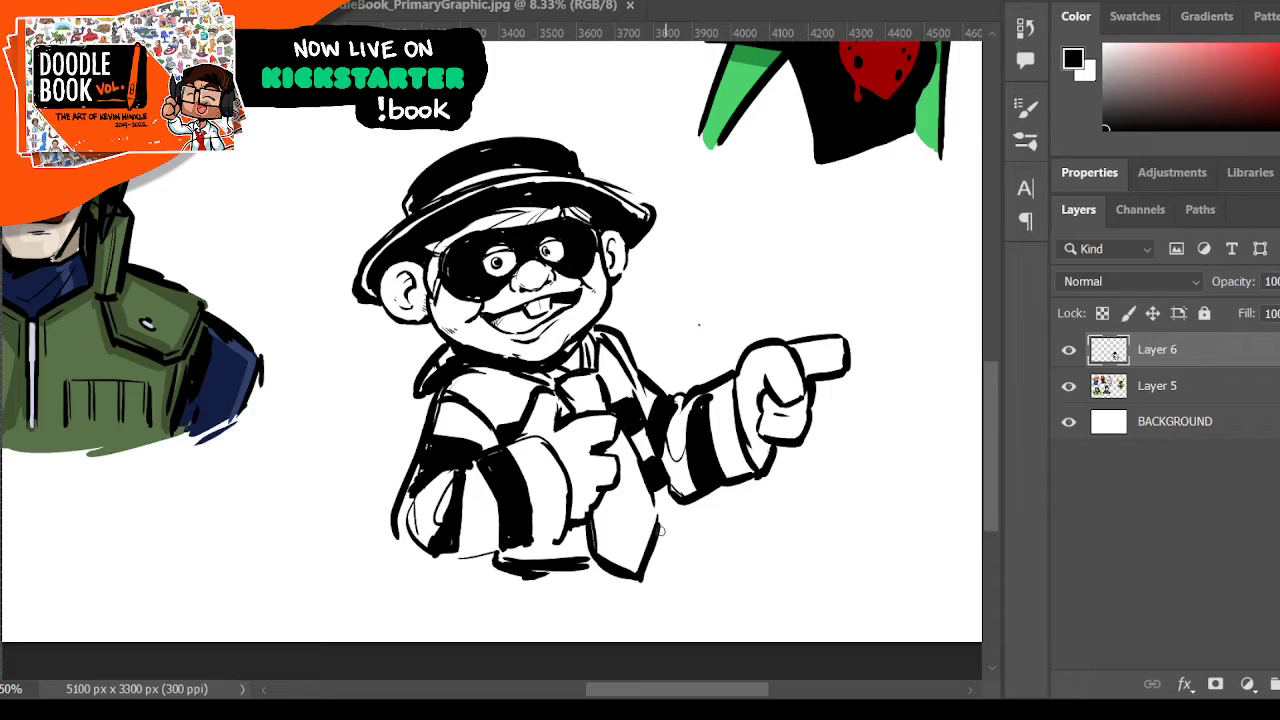
mouse_move(656, 531)
left_mouse_down()
mouse_move(668, 522)
mouse_move(667, 534)
left_mouse_up()
mouse_move(505, 562)
left_mouse_down()
mouse_move(562, 560)
mouse_move(498, 562)
mouse_move(604, 578)
left_mouse_up()
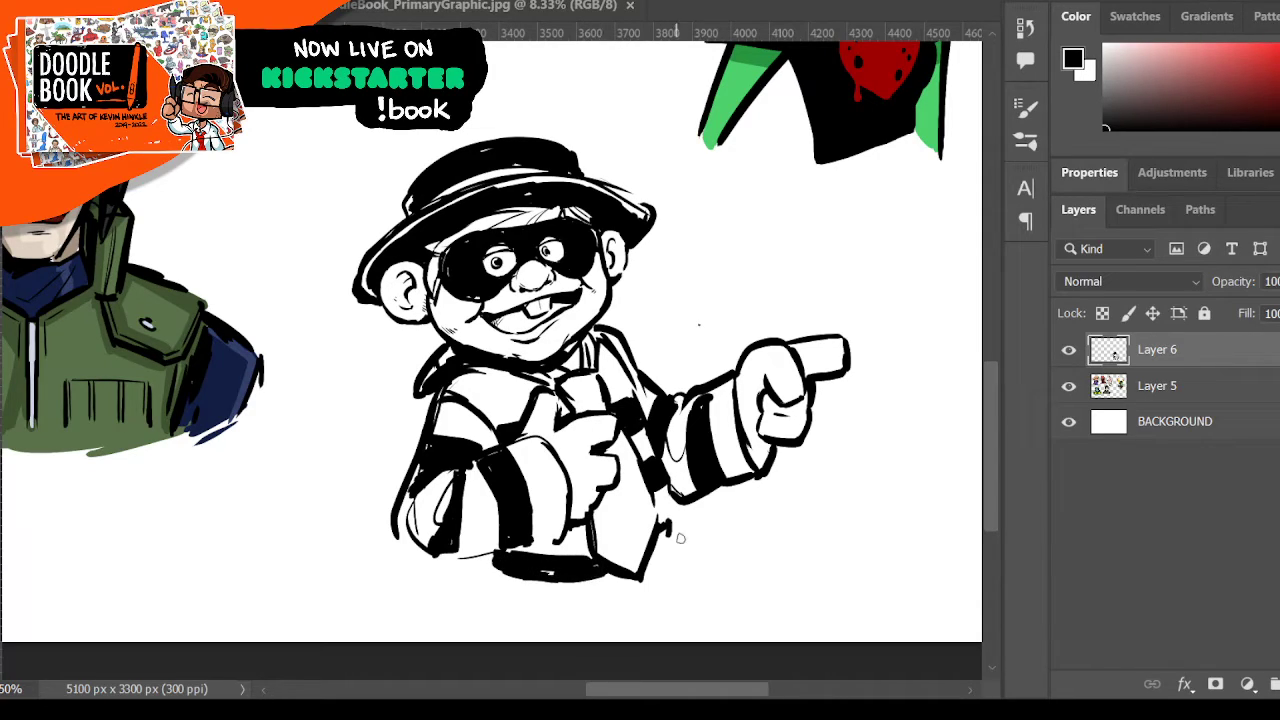
mouse_move(664, 540)
left_mouse_down()
mouse_move(668, 467)
mouse_move(667, 528)
left_mouse_up()
mouse_move(492, 556)
left_mouse_down()
mouse_move(480, 554)
mouse_move(548, 546)
left_mouse_up()
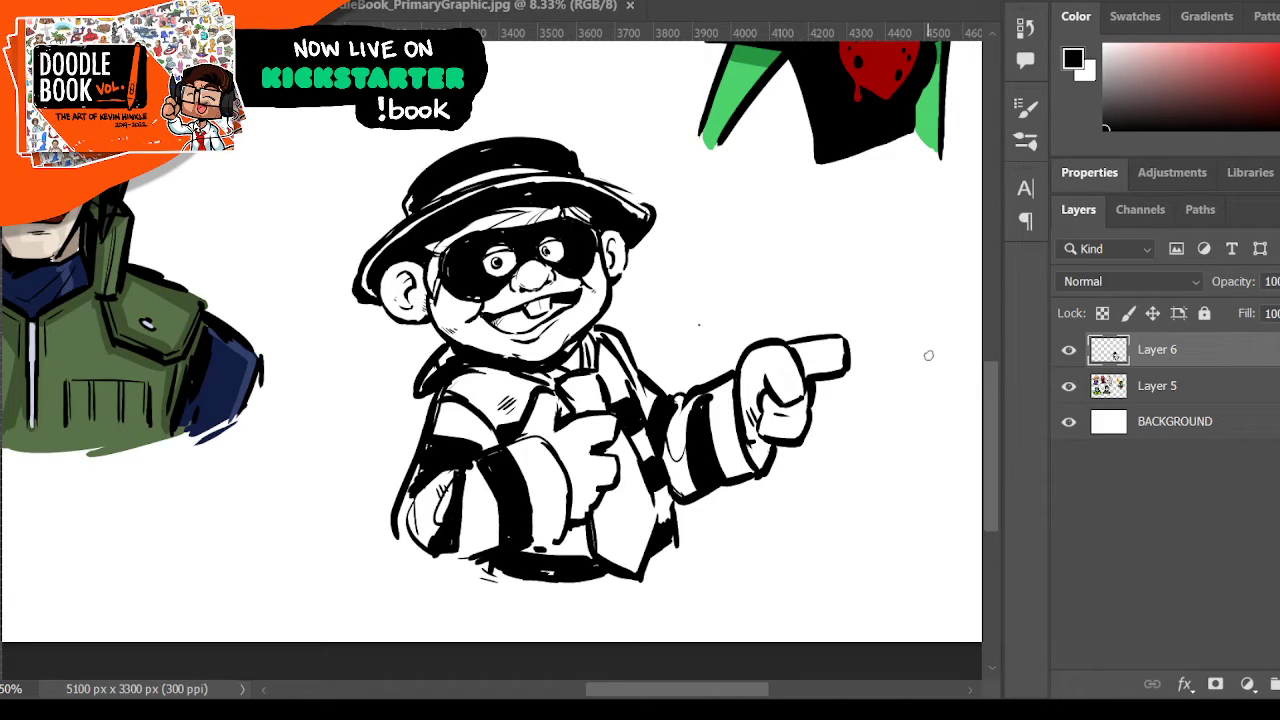
- Touch up the hat brim's far edge and refine the outline of the larger ear
left_click_drag(618, 195, 648, 224)
left_click_drag(378, 284, 425, 322)
left_click_drag(382, 278, 398, 316)
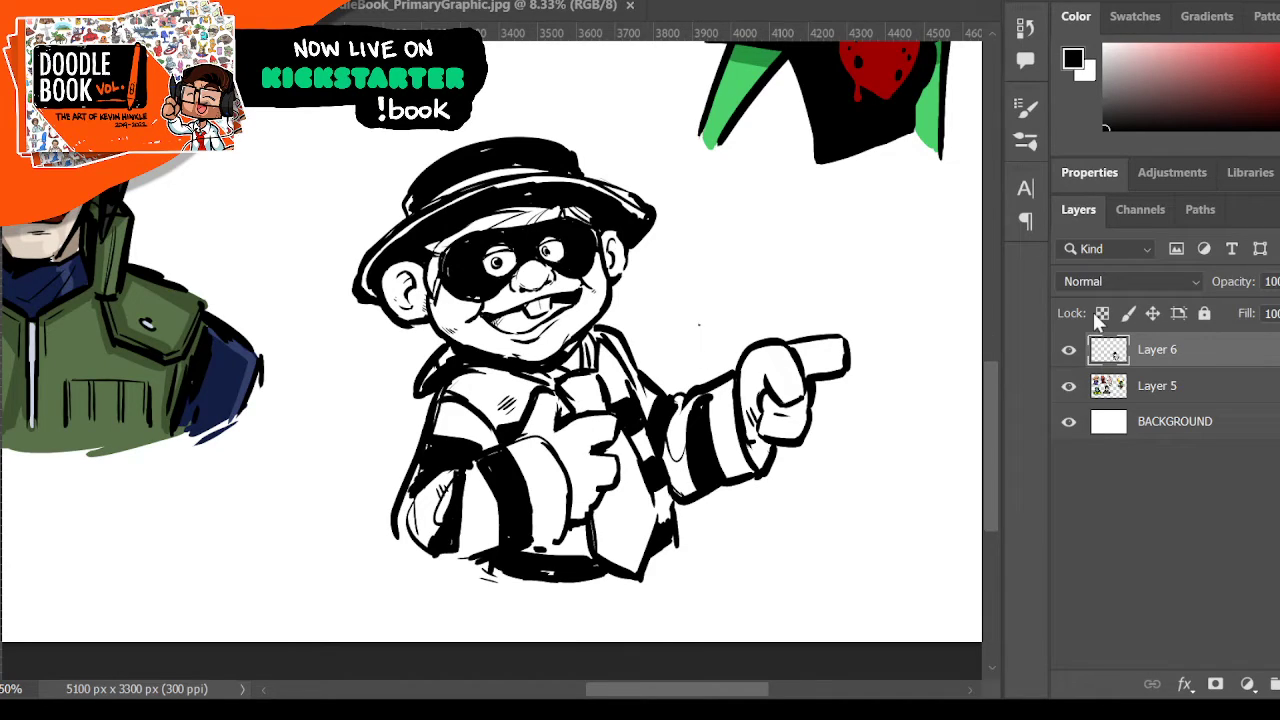
- Merge the crook's line art layer down into Layer 5 and place a new empty layer beneath it
left_click(1069, 351)
left_click(1070, 353)
key("ctrl+e")
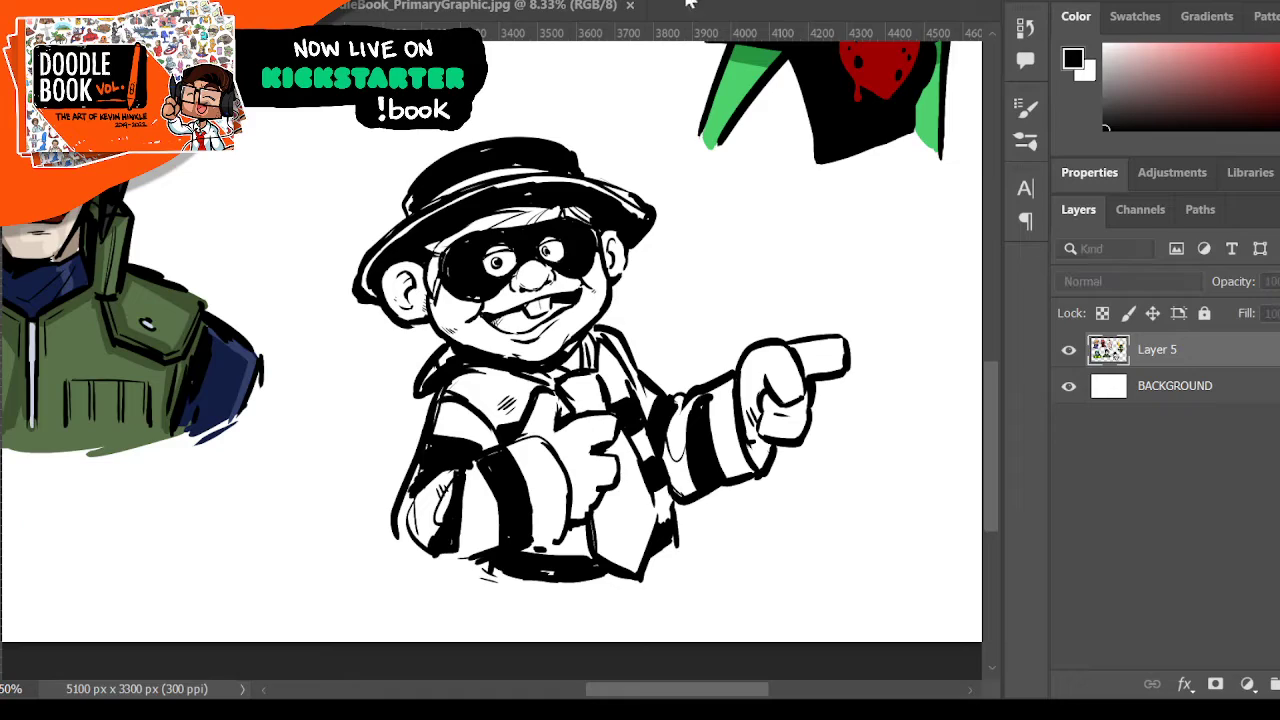
key("ctrl+shift+alt+n")
left_click_drag(1190, 386, 1192, 394)
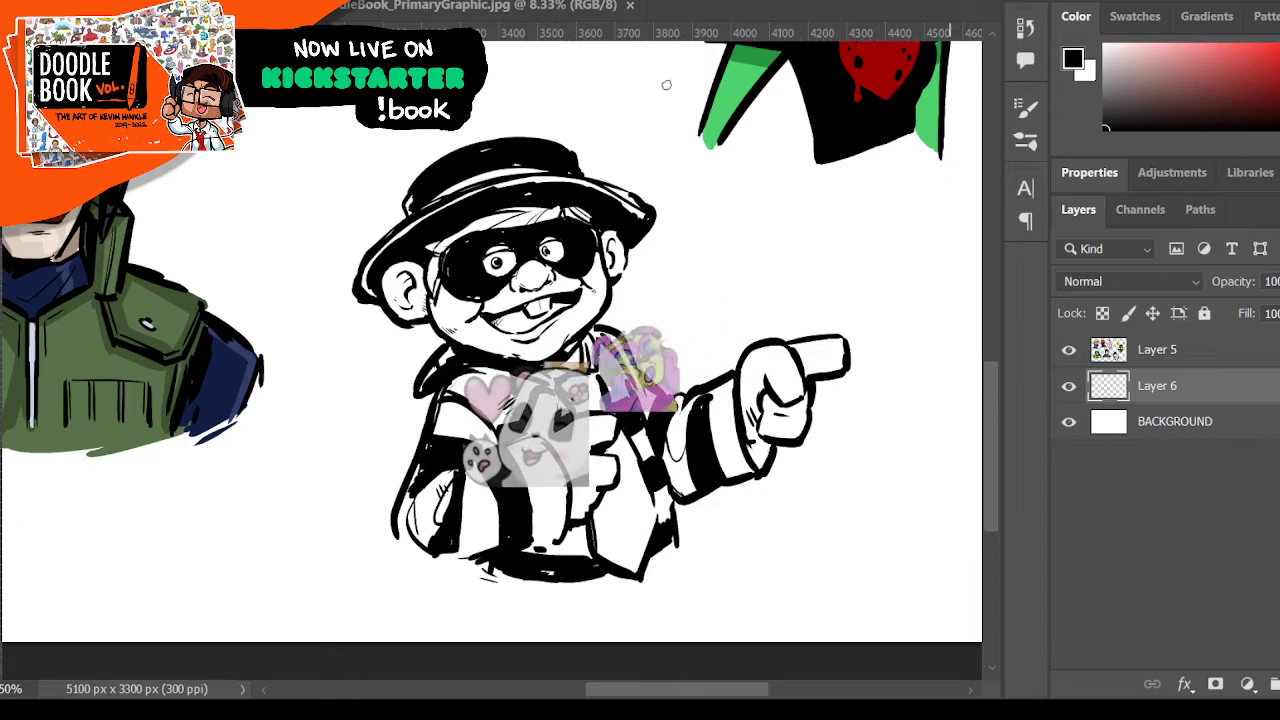
- Sample the peach skin tone from the white-coated character above as the foreground colour
scroll(491, 360, "up", 4)
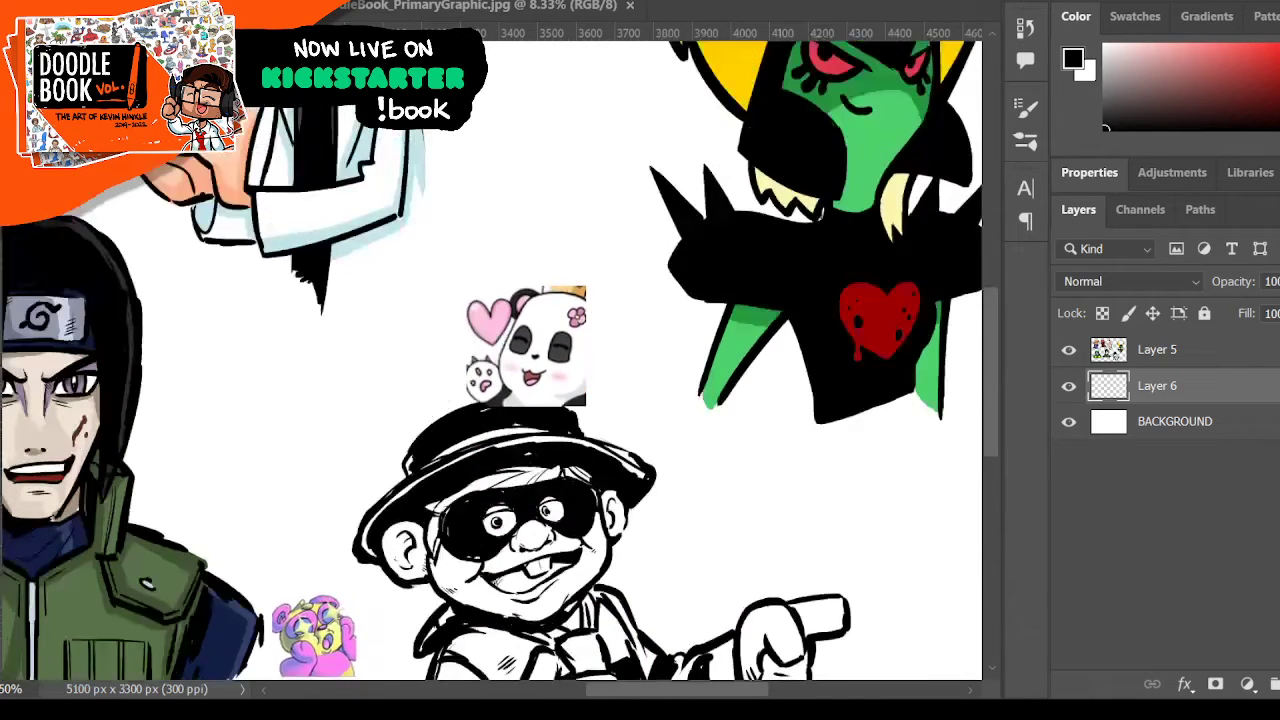
left_click(205, 235, "alt")
scroll(490, 360, "down", 5)
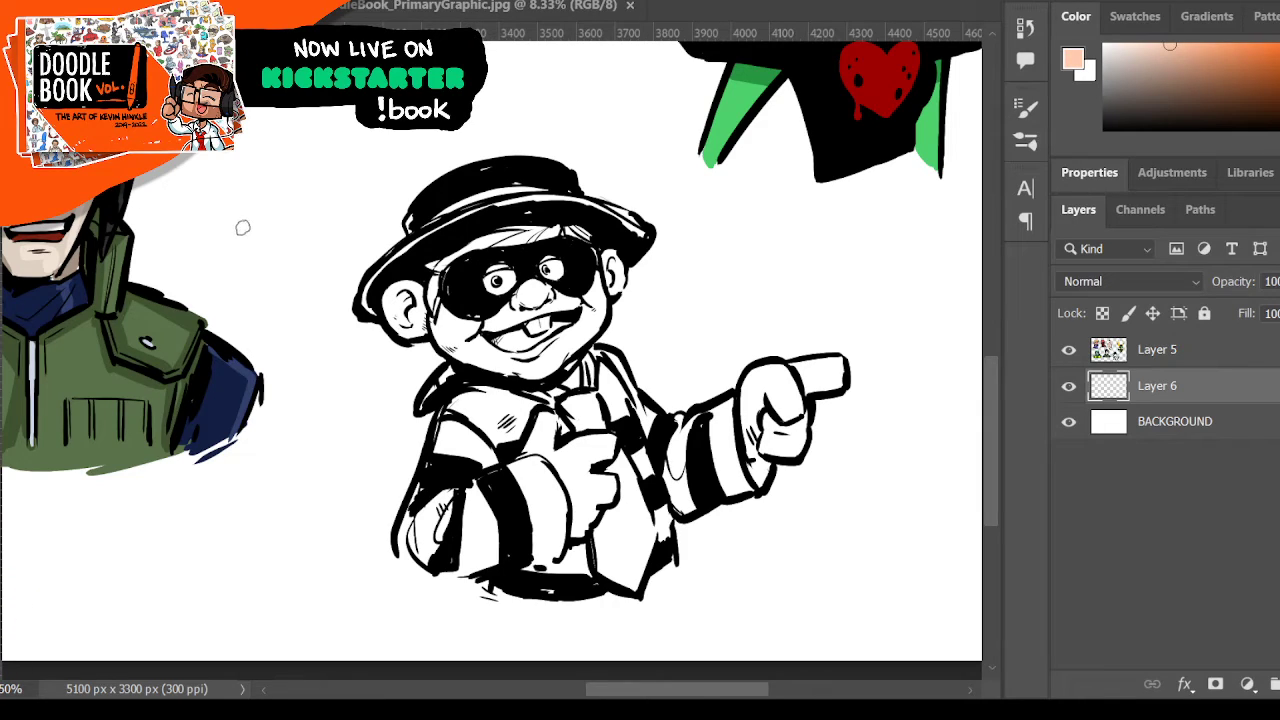
- Fill the masked crook's face and both ears with the sampled peach skin tone on Layer 6
mouse_move(390, 292)
left_mouse_down()
mouse_move(450, 320)
mouse_move(460, 338)
mouse_move(462, 312)
mouse_move(470, 358)
mouse_move(500, 362)
mouse_move(495, 312)
mouse_move(518, 335)
mouse_move(548, 300)
mouse_move(553, 352)
mouse_move(577, 302)
mouse_move(580, 330)
mouse_move(603, 292)
left_mouse_up()
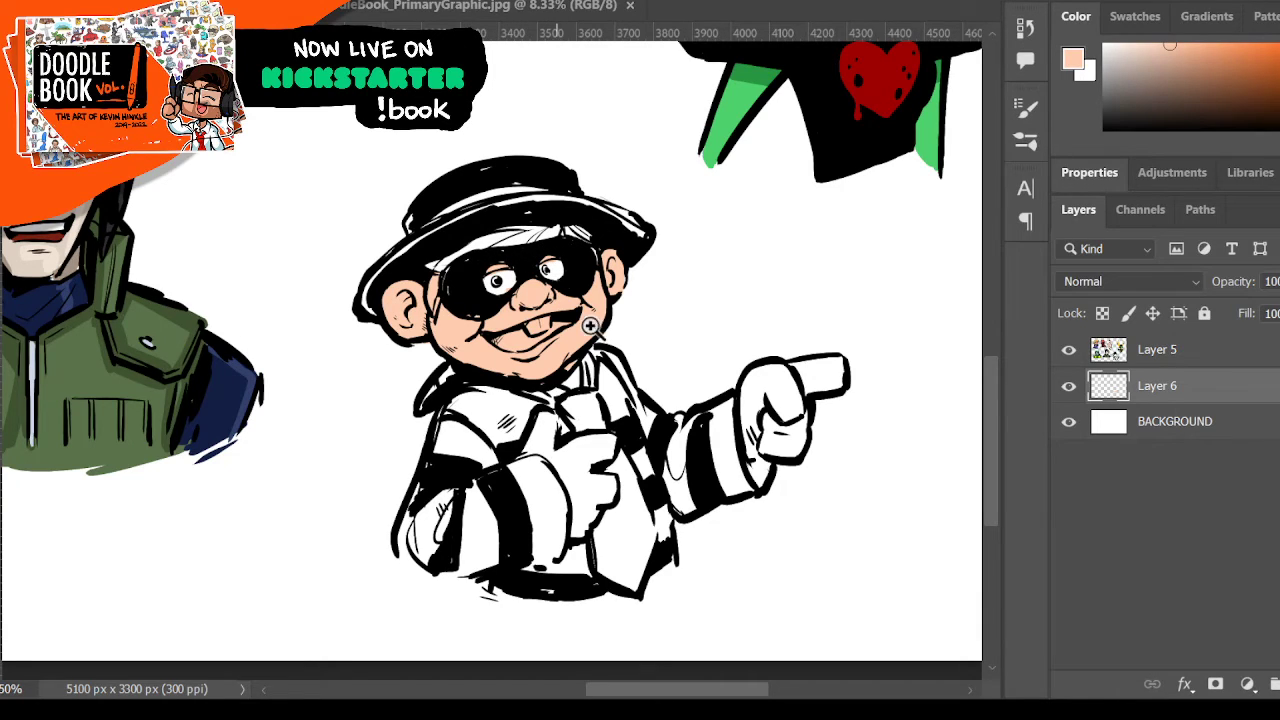
scroll(594, 328, "up", 1)
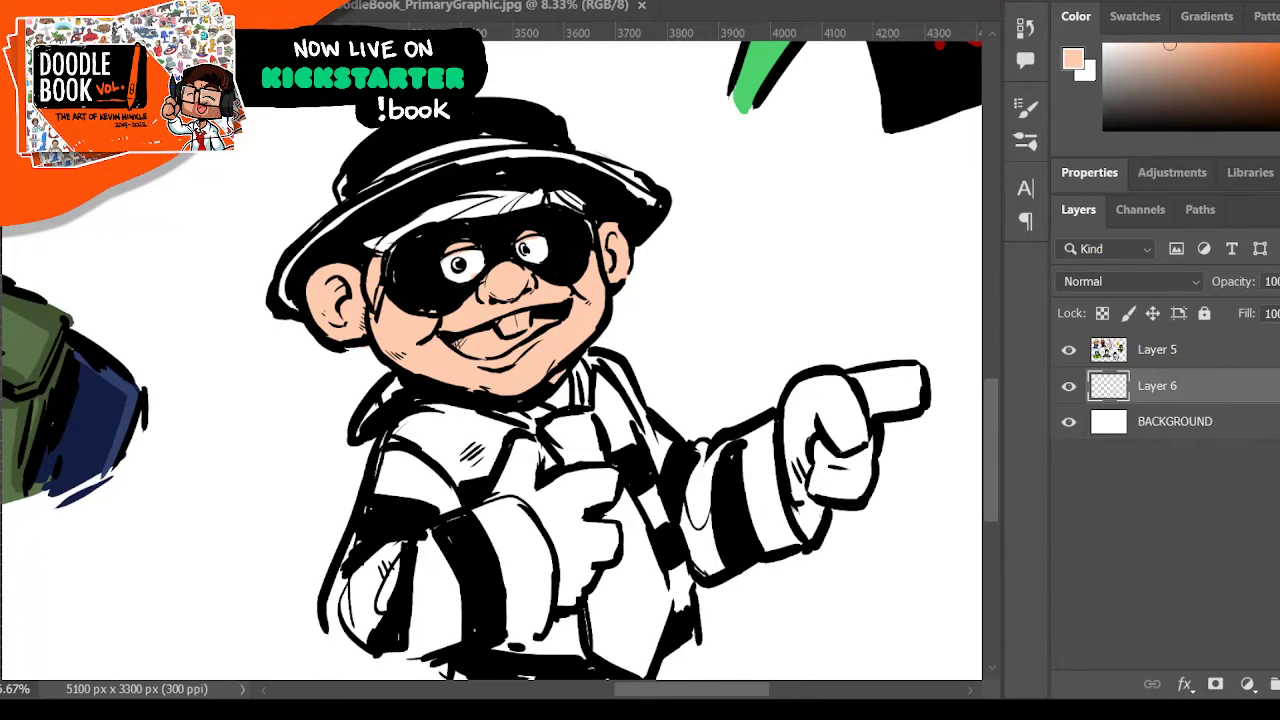
mouse_move(995, 410)
left_mouse_down()
mouse_move(987, 301)
mouse_move(988, 426)
left_mouse_up()
- Pick a deeper orange skin shade and paint it on the larger ear, both cheeks and the nose
left_click(101, 225, "alt")
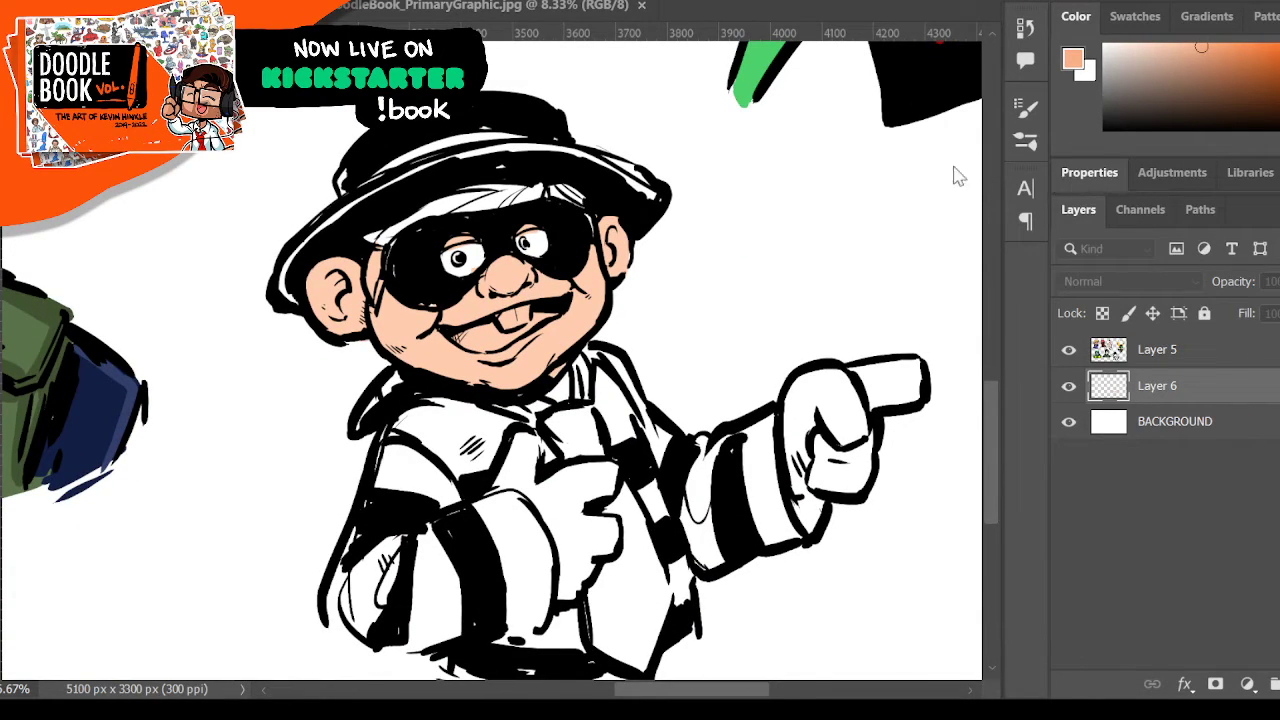
left_click(1093, 166)
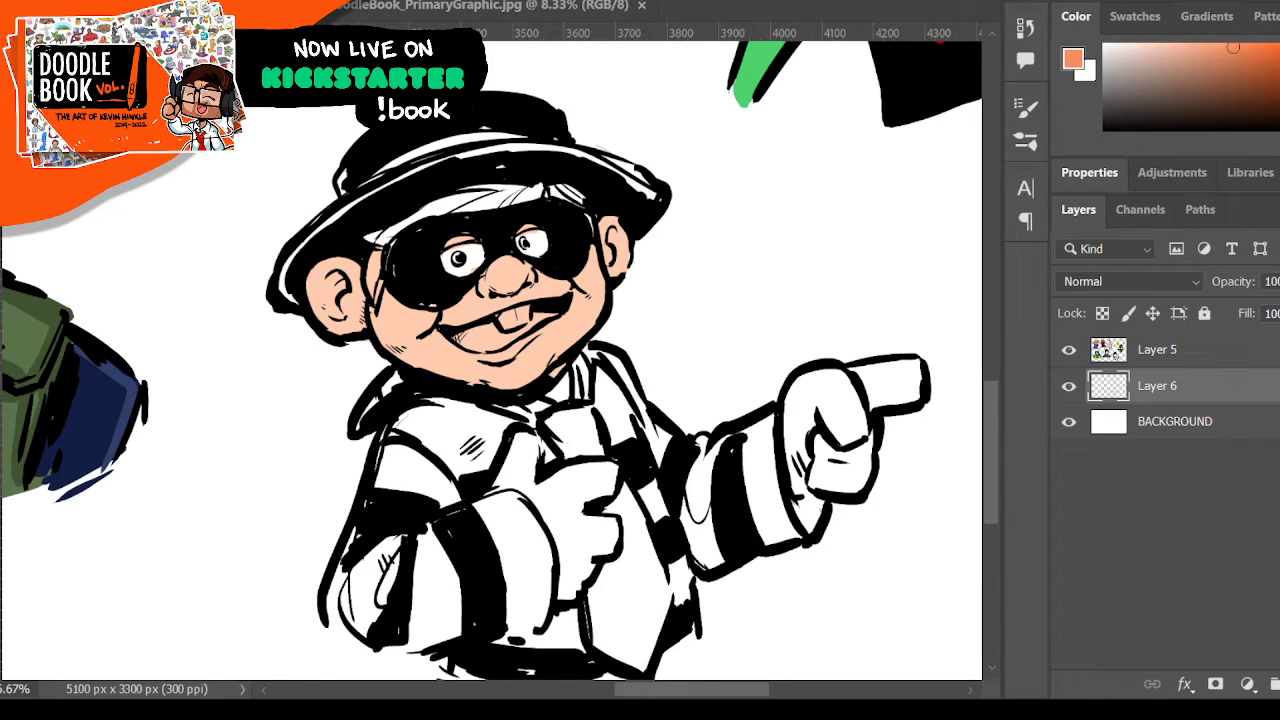
mouse_move(340, 279)
left_mouse_down()
mouse_move(336, 312)
mouse_move(330, 281)
left_mouse_up()
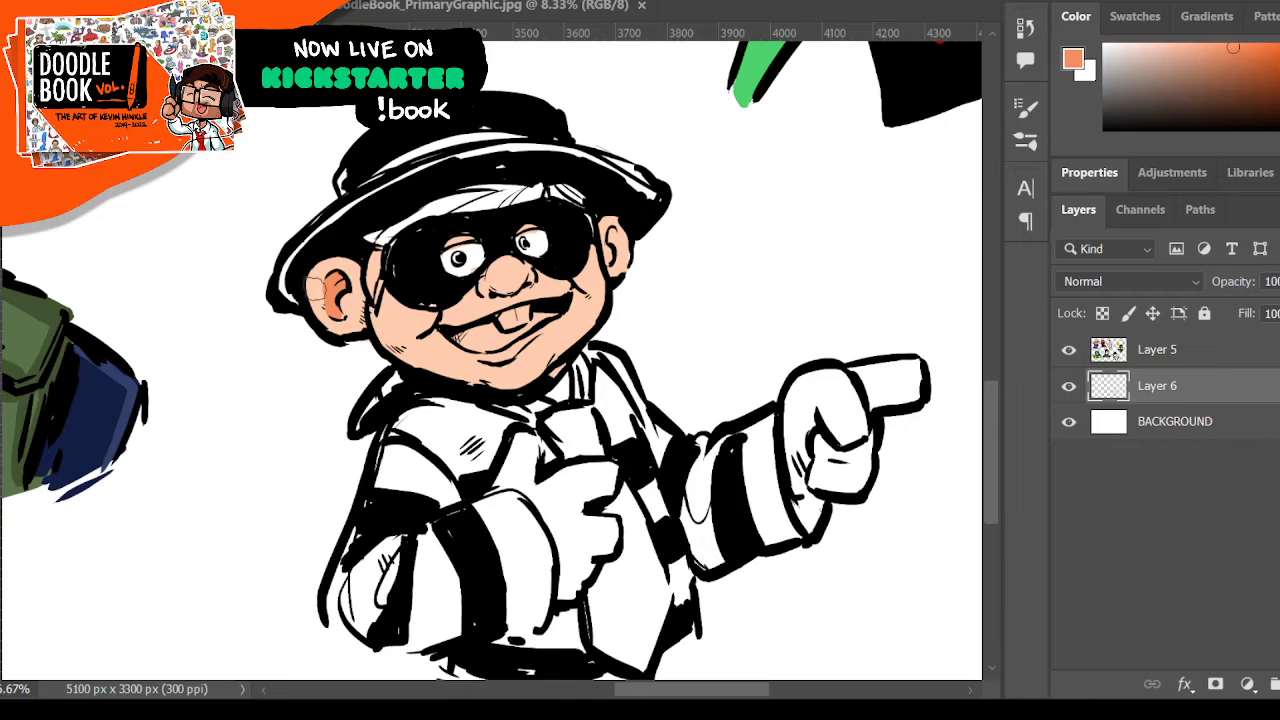
mouse_move(321, 326)
left_mouse_down()
mouse_move(340, 308)
mouse_move(390, 332)
mouse_move(405, 360)
left_mouse_up()
mouse_move(380, 310)
left_mouse_down()
mouse_move(428, 345)
mouse_move(434, 332)
mouse_move(414, 326)
mouse_move(444, 326)
left_mouse_up()
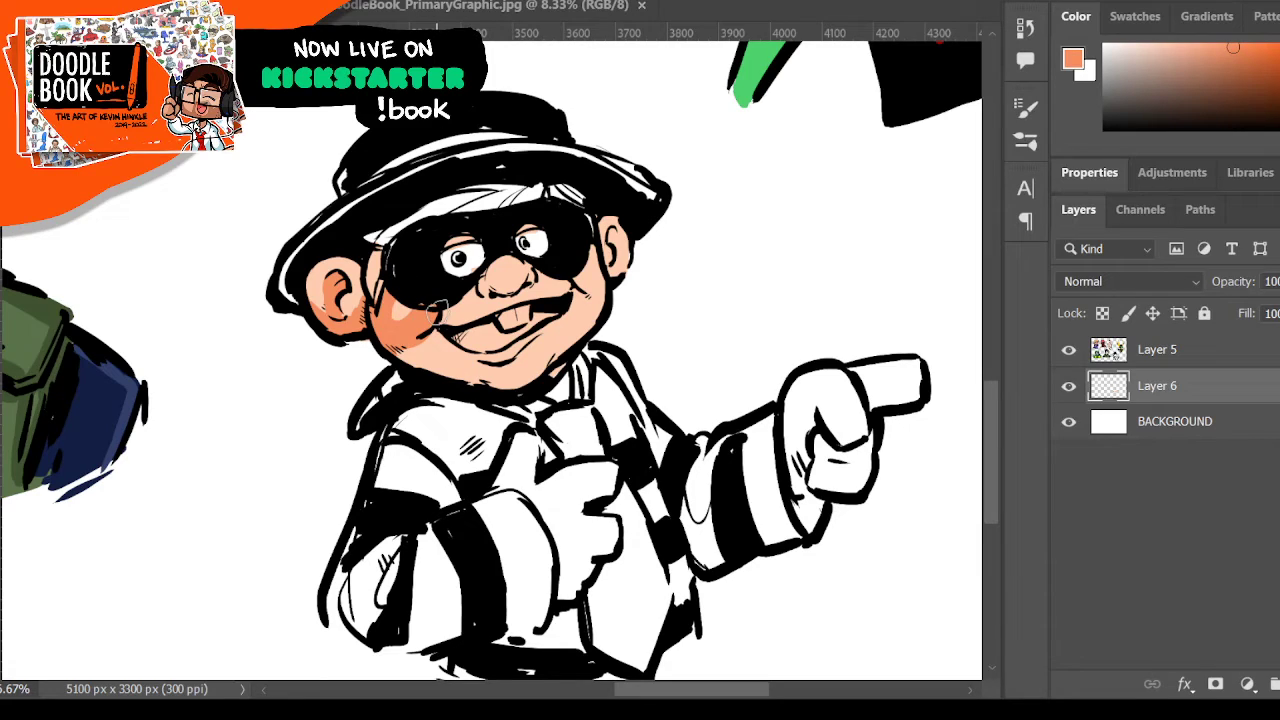
left_click_drag(570, 260, 604, 294)
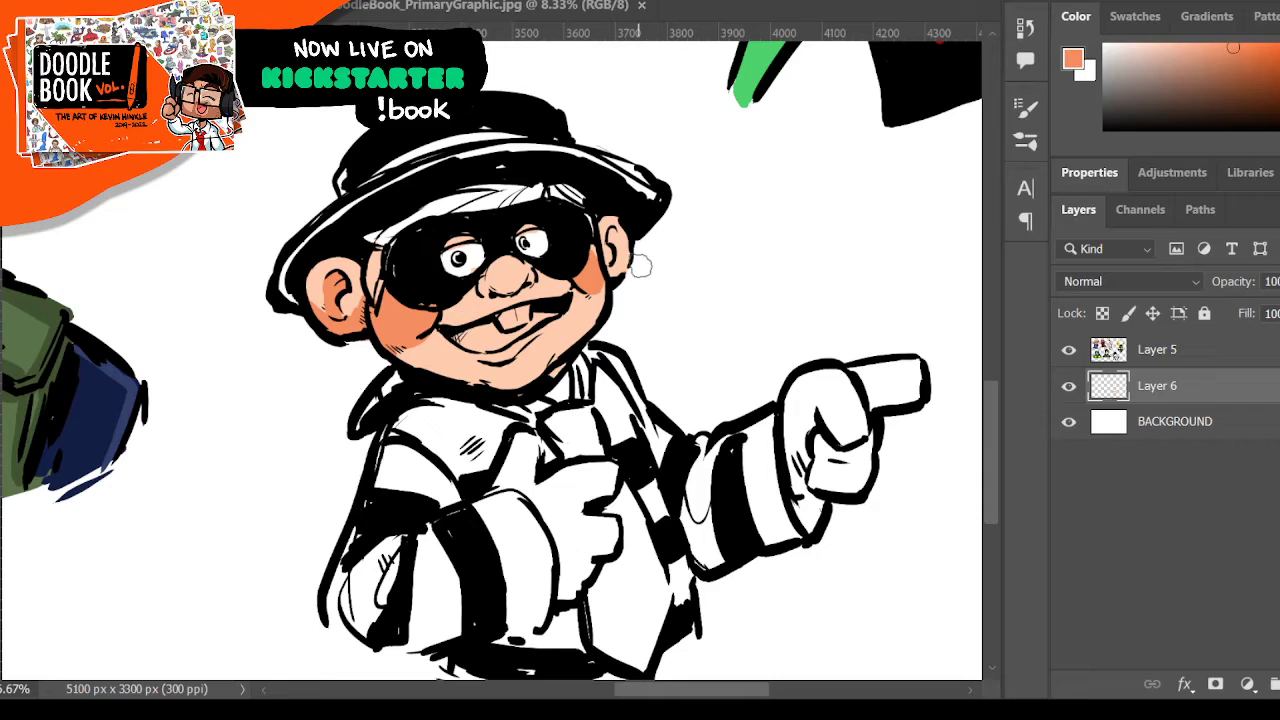
mouse_move(505, 255)
left_mouse_down()
mouse_move(492, 266)
mouse_move(504, 288)
mouse_move(518, 250)
mouse_move(512, 268)
left_mouse_up()
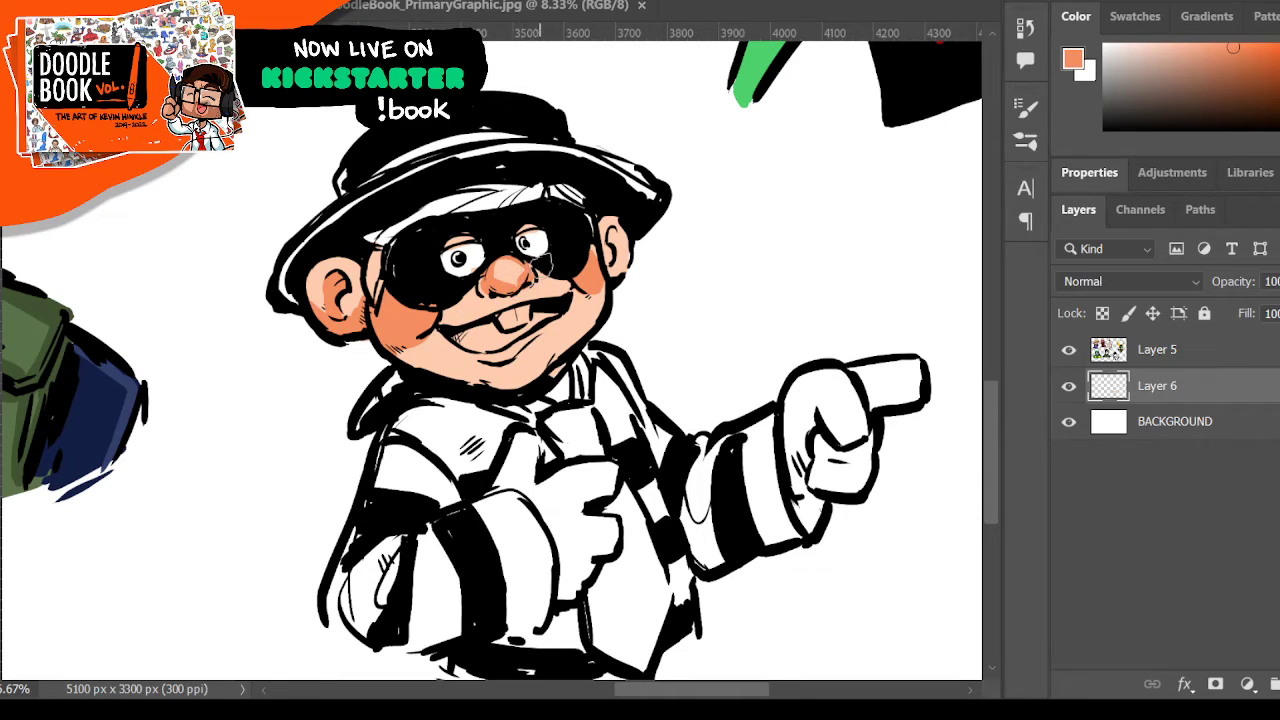
- Extend the orange shading along the jaw and chin, around the mouth and inside the smaller ear
mouse_move(497, 387)
left_mouse_down()
mouse_move(539, 376)
mouse_move(573, 341)
mouse_move(608, 276)
left_mouse_up()
left_click_drag(398, 349, 484, 384)
mouse_move(430, 328)
left_mouse_down()
mouse_move(472, 350)
mouse_move(540, 330)
left_mouse_up()
mouse_move(618, 230)
left_mouse_down()
mouse_move(616, 258)
mouse_move(604, 216)
left_mouse_up()
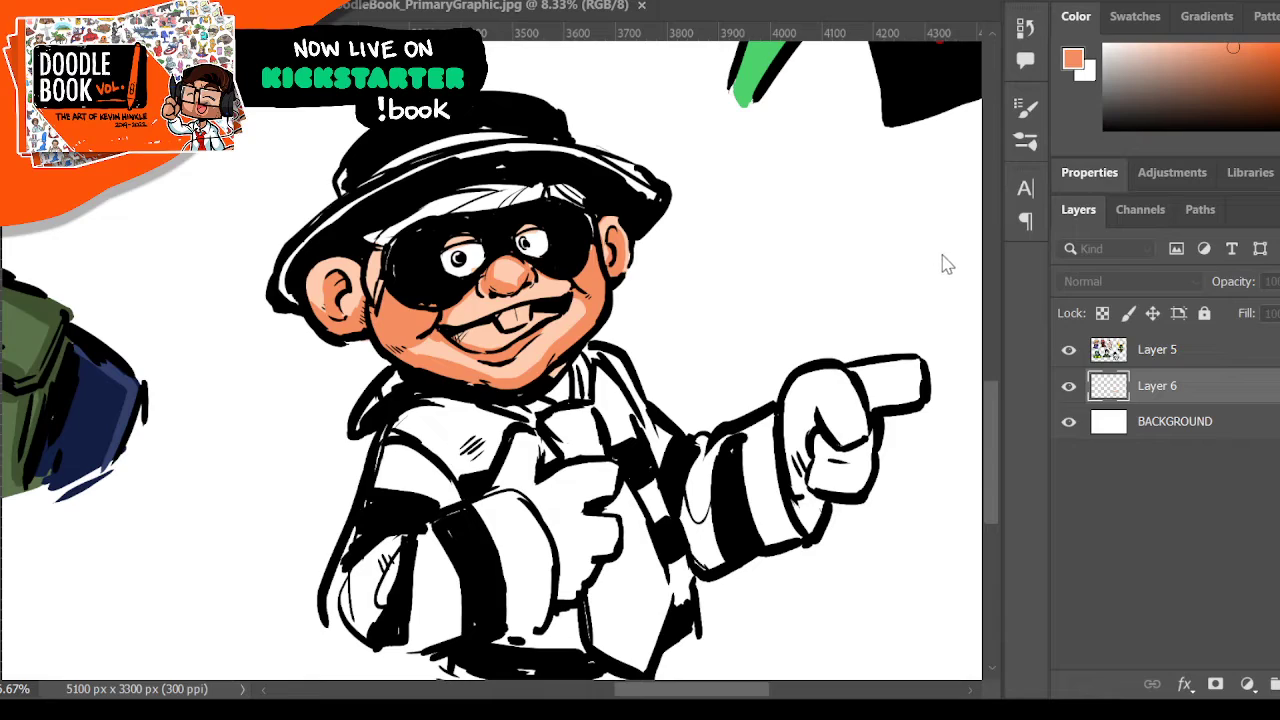
- Choose a strong red with a smaller brush and colour the hair fringe and sideburn around the mask
key("bracketleft")
key("bracketleft")
left_click(1084, 172)
mouse_move(380, 250)
left_mouse_down()
mouse_move(378, 293)
mouse_move(375, 235)
mouse_move(400, 215)
mouse_move(430, 225)
mouse_move(515, 192)
mouse_move(482, 212)
mouse_move(525, 208)
mouse_move(573, 207)
left_mouse_up()
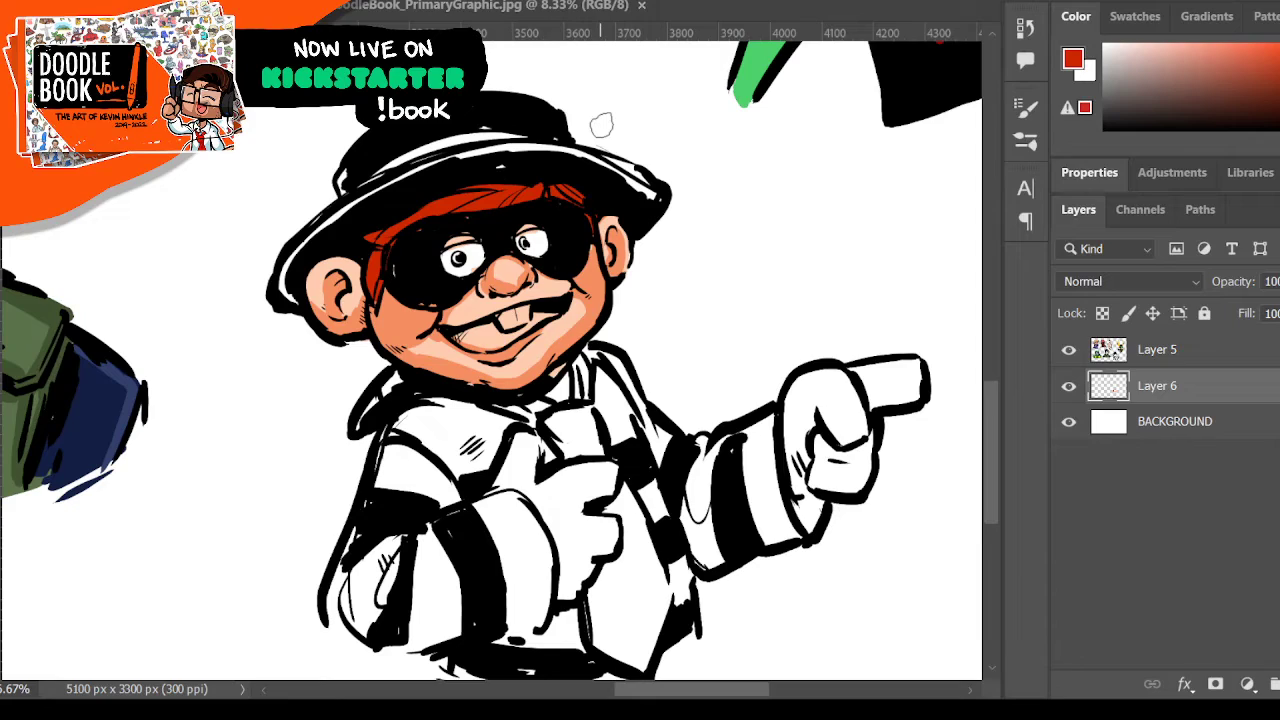
- Paint the teeth and eyes white and fill the inside of the open mouth with dark red
key("x")
left_click_drag(502, 312, 526, 310)
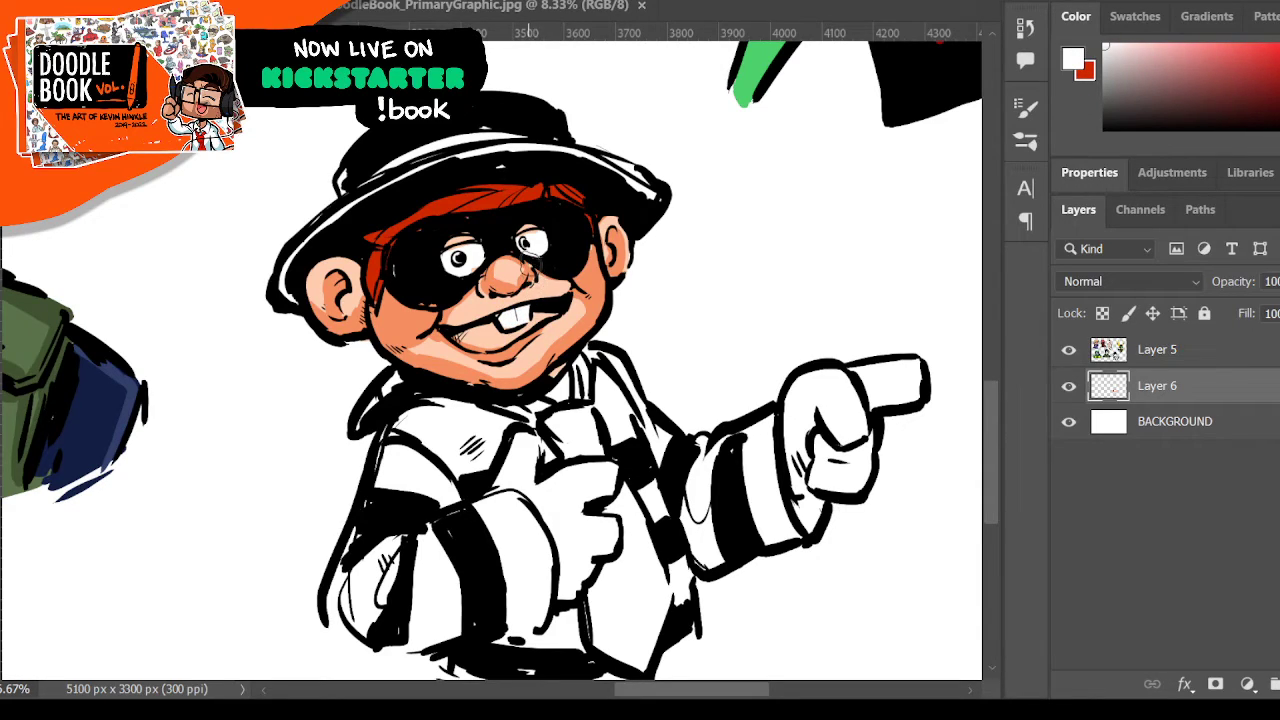
left_click_drag(540, 235, 528, 220)
key("x")
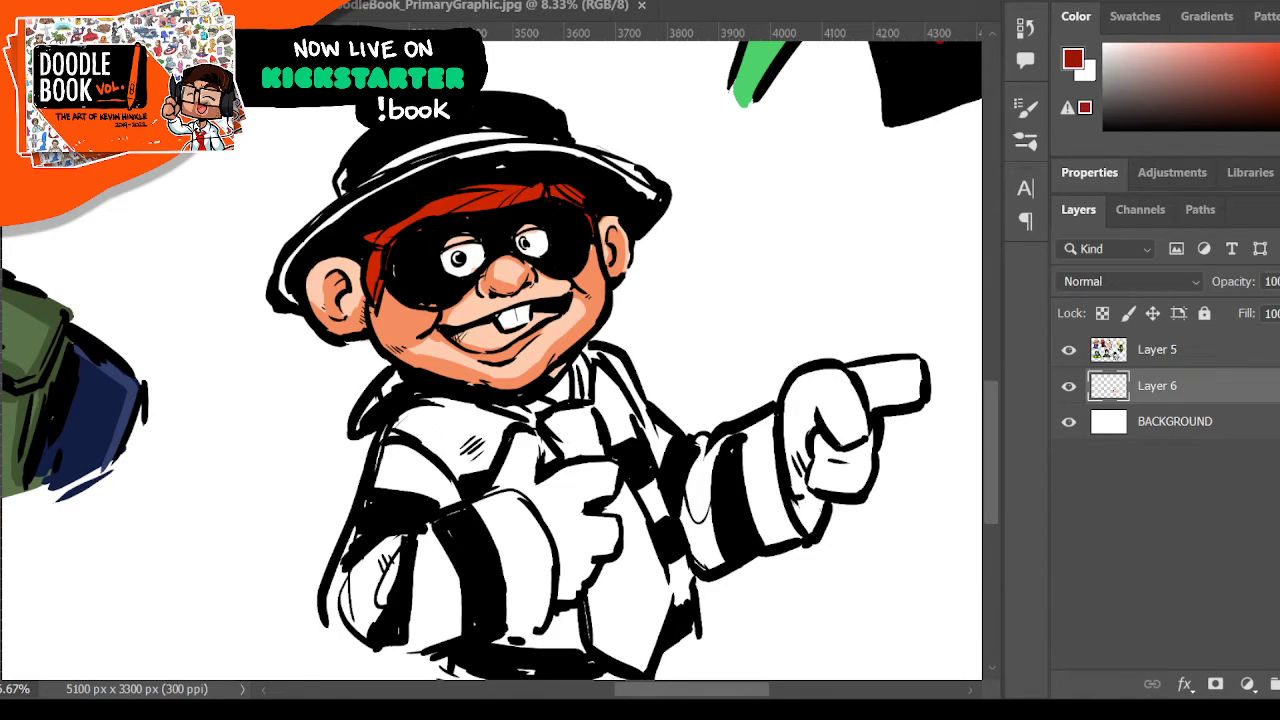
mouse_move(462, 334)
left_mouse_down()
mouse_move(490, 330)
mouse_move(472, 342)
mouse_move(493, 347)
mouse_move(556, 309)
left_mouse_up()
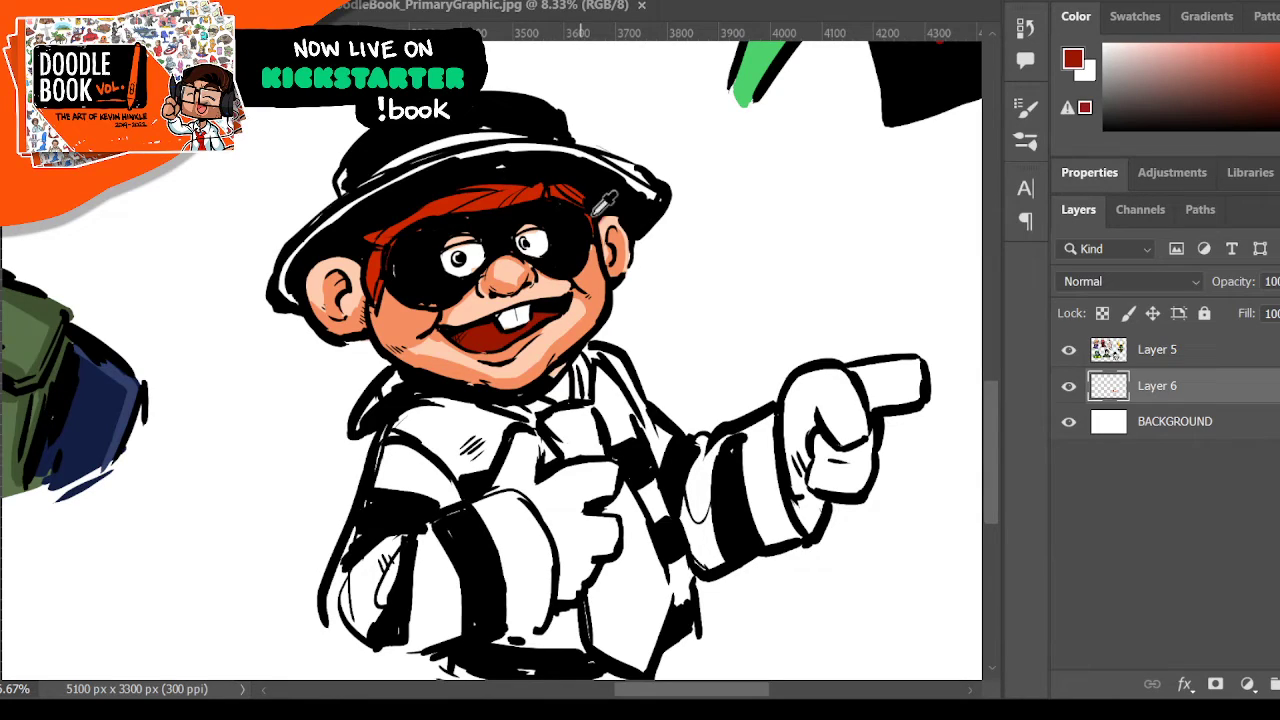
- Sample the skin shading, mix a deeper red-orange from it and add a small accent beneath the lower lip
left_click(604, 251, "alt")
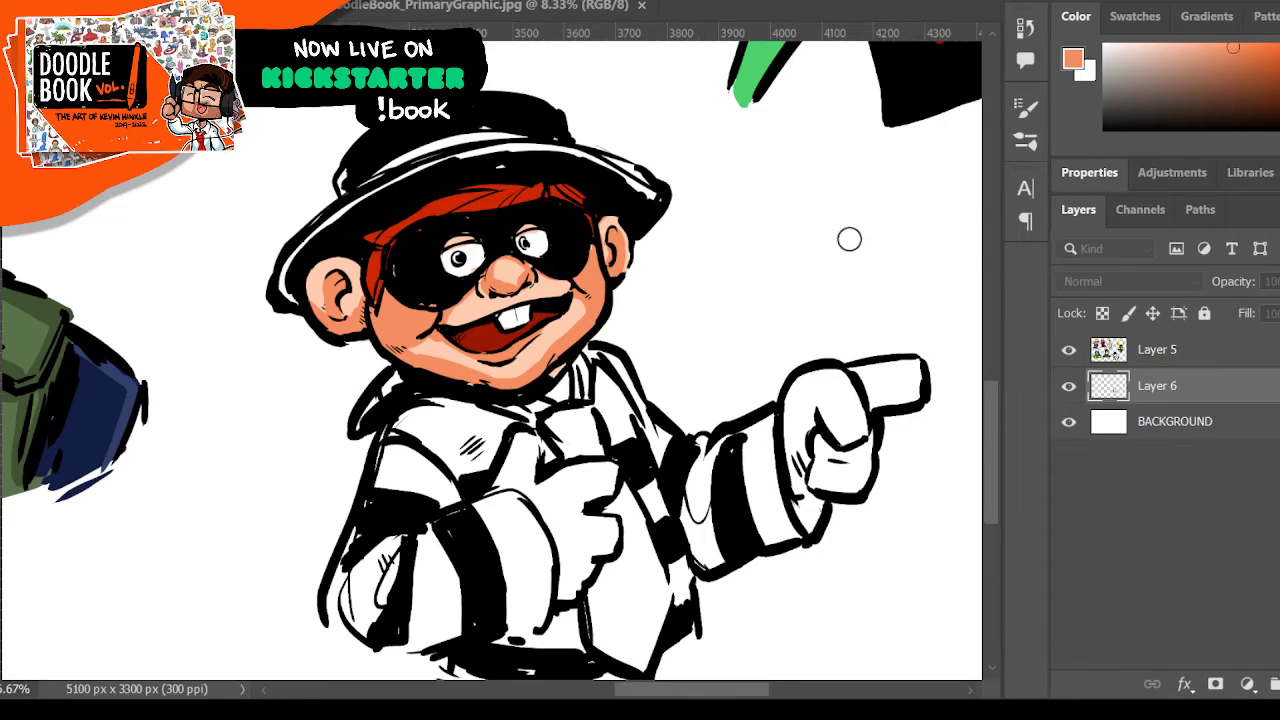
left_click(1092, 154)
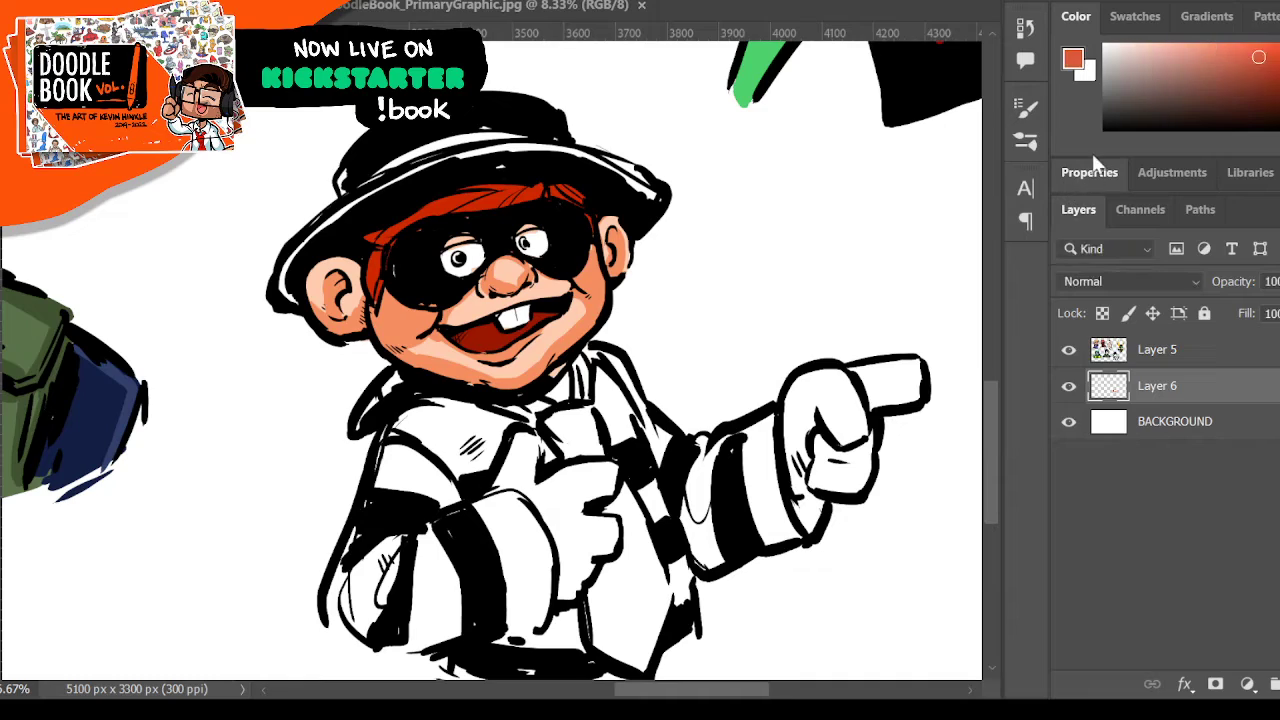
left_click_drag(498, 359, 508, 358)
left_click(775, 183)
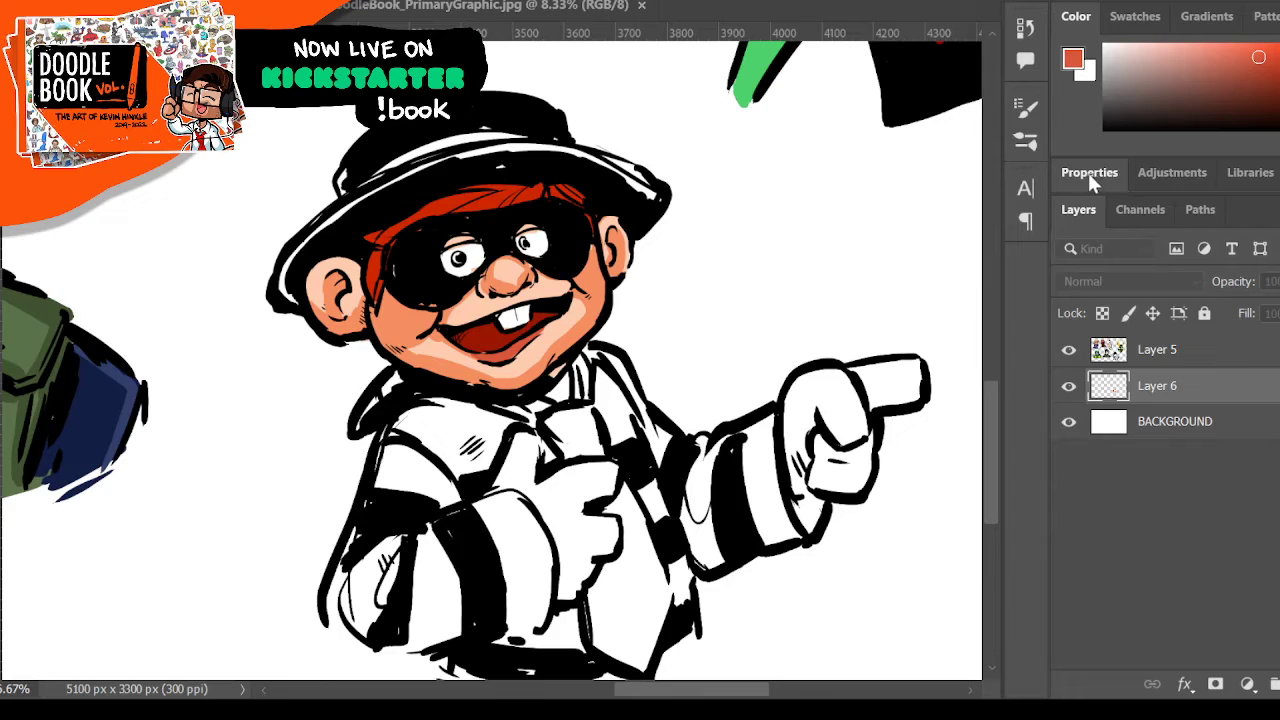
left_click(1087, 170)
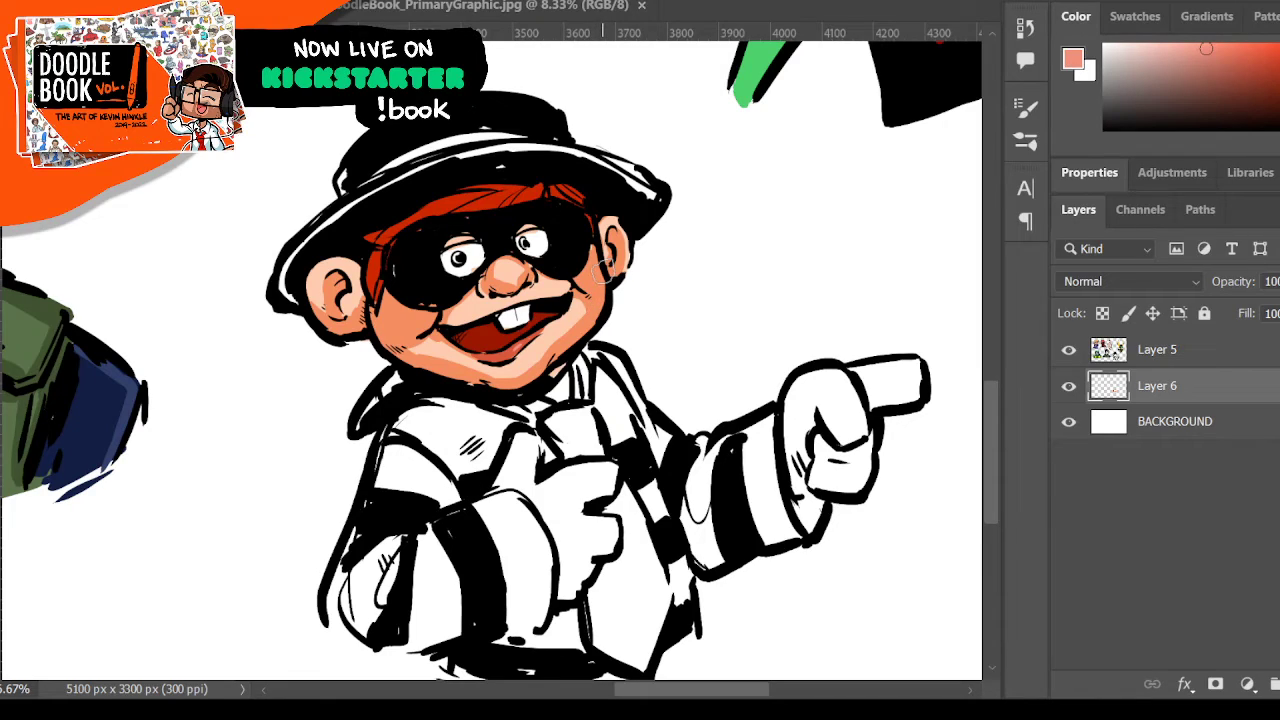
- Sample the peach skin tones and soften the nose with a lighter mid-tone
left_click(495, 285, "alt")
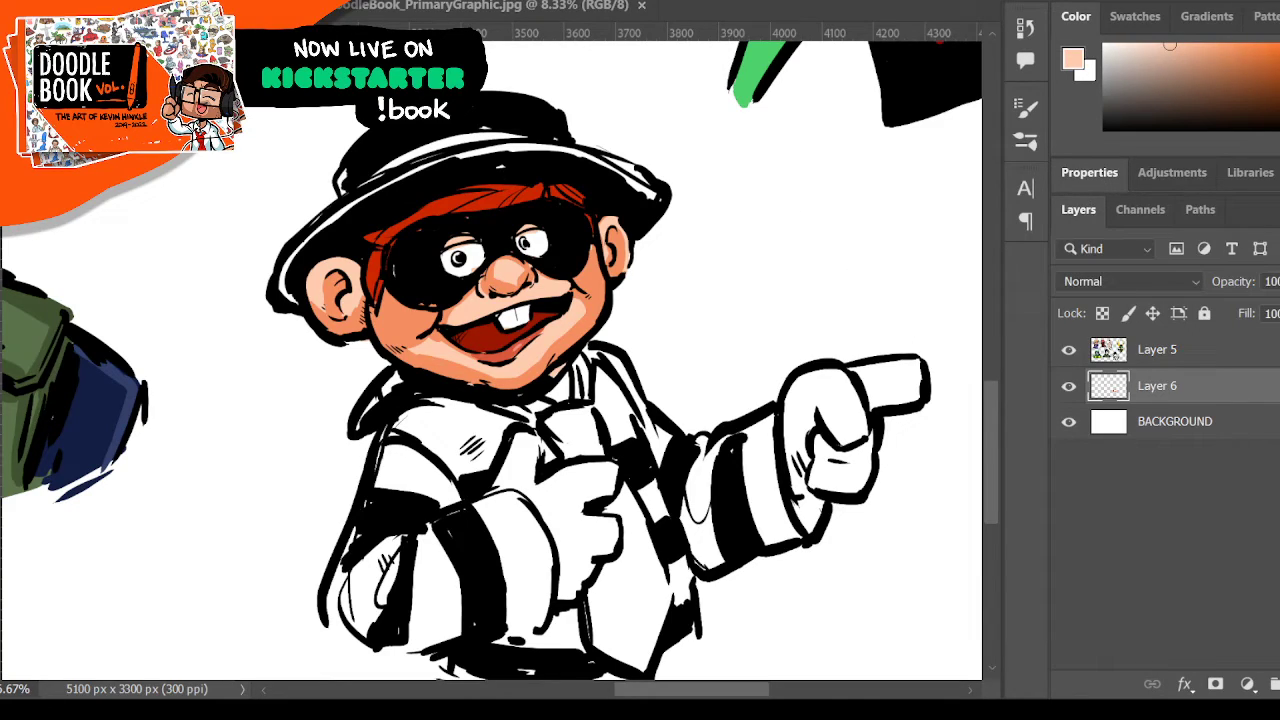
left_click(424, 300, "alt")
left_click_drag(525, 243, 504, 276)
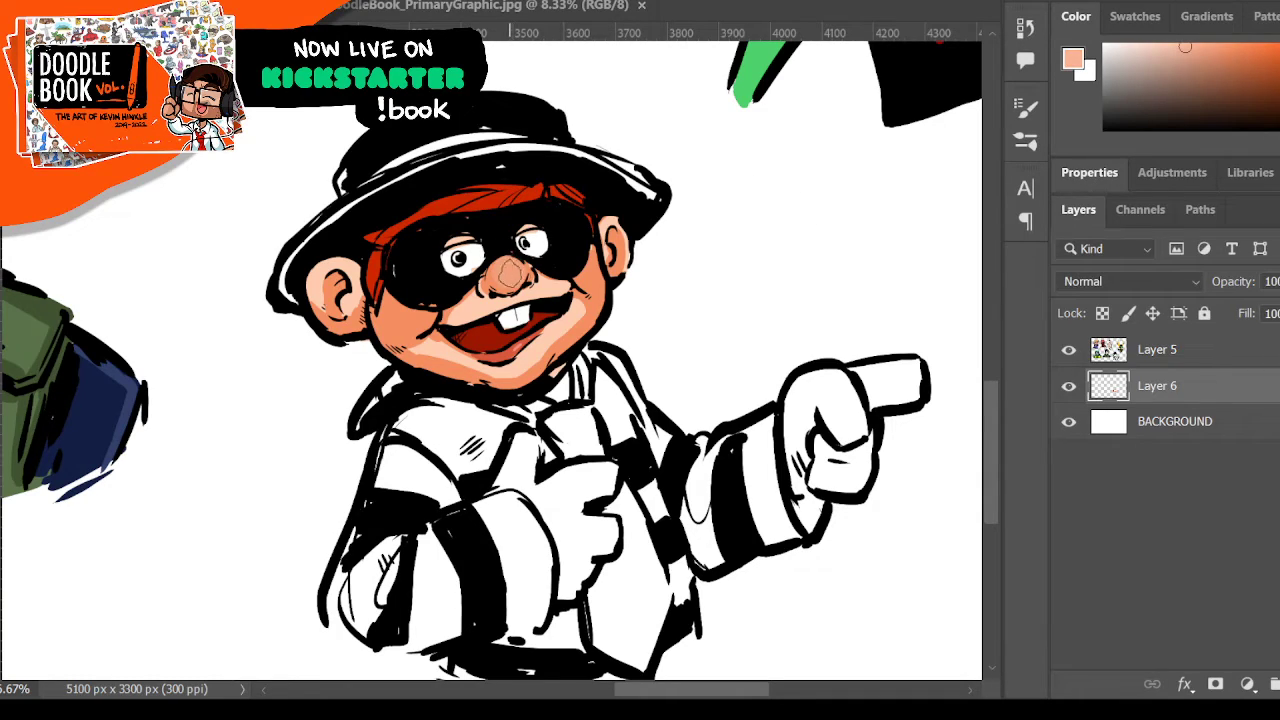
left_click_drag(510, 273, 511, 266)
- Fill the hat brim's white gaps with very dark grey and shade the eye whites in light blue-grey
left_click(436, 145, "alt")
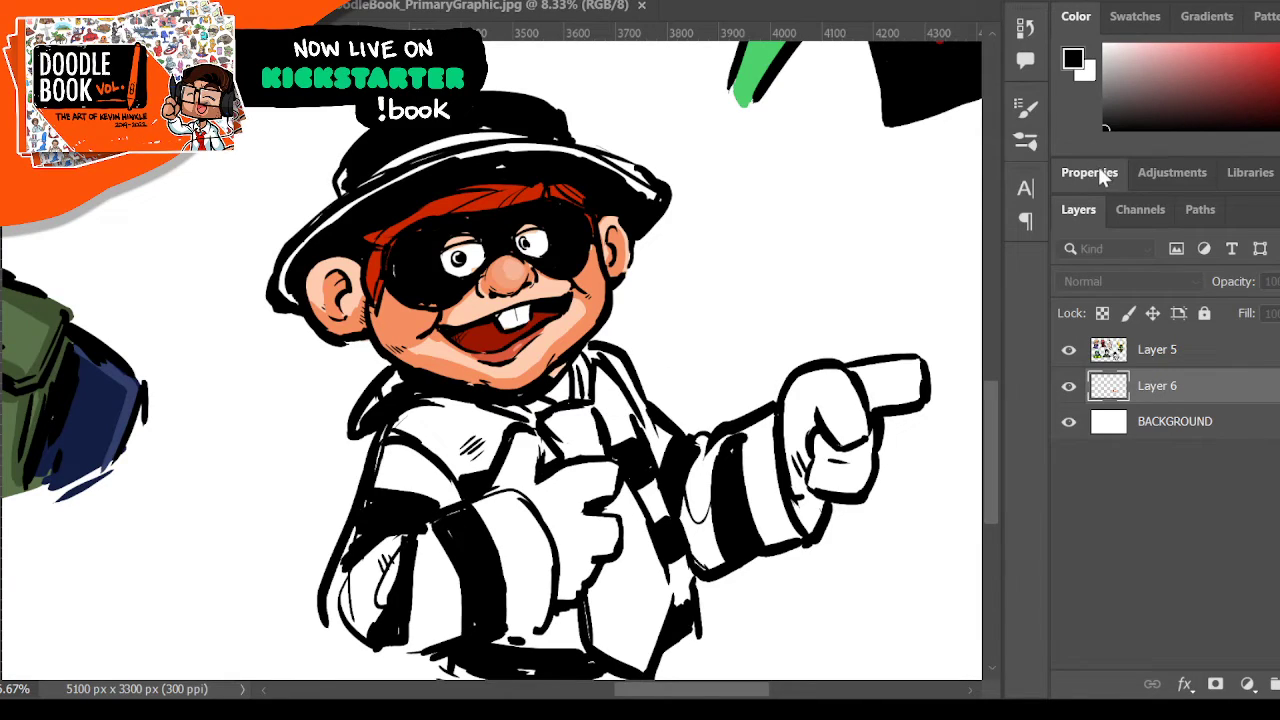
left_click(1105, 115)
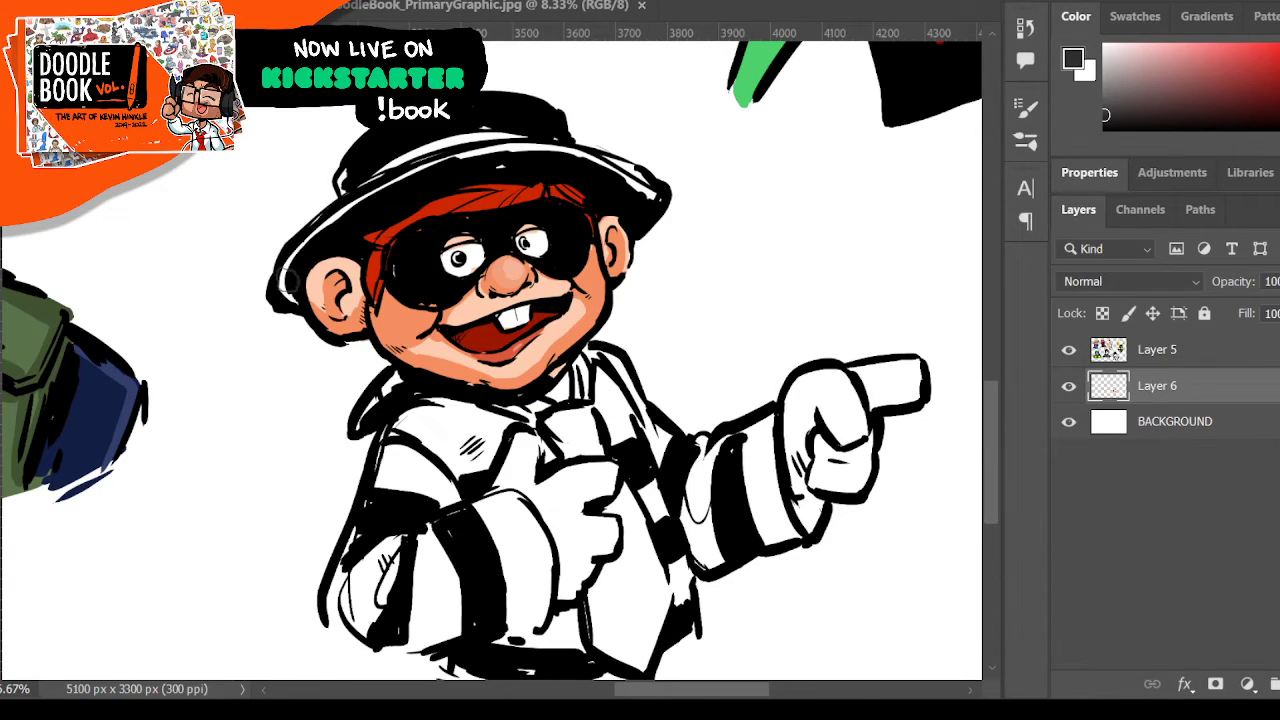
mouse_move(289, 281)
left_mouse_down()
mouse_move(299, 240)
mouse_move(371, 192)
mouse_move(339, 214)
mouse_move(394, 180)
mouse_move(505, 148)
mouse_move(514, 157)
mouse_move(547, 132)
mouse_move(609, 145)
mouse_move(588, 157)
mouse_move(624, 165)
mouse_move(655, 208)
left_mouse_up()
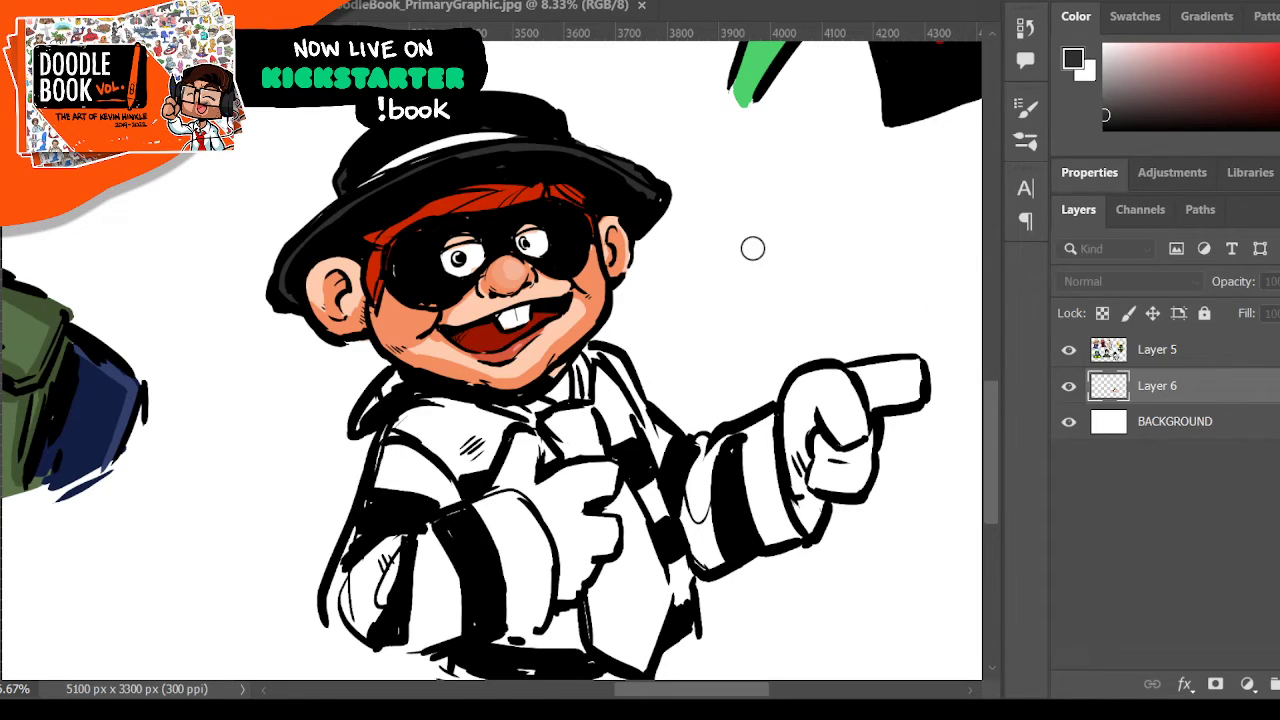
left_click(1094, 172)
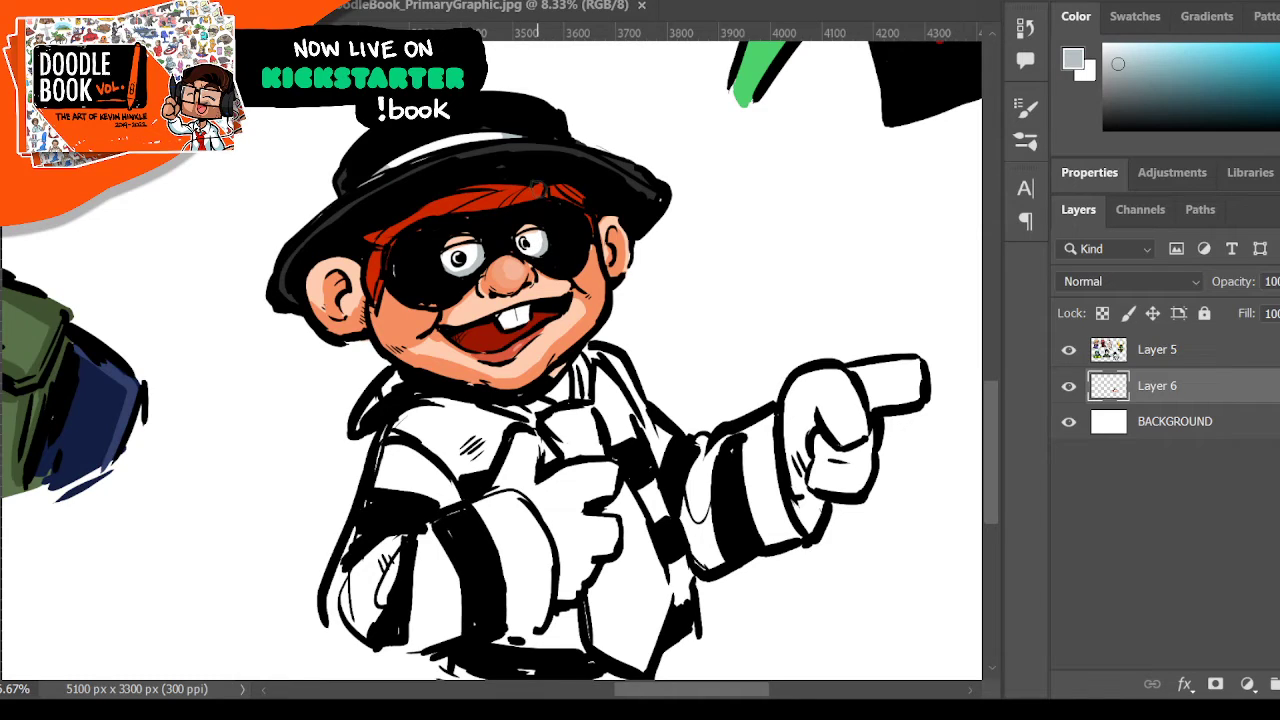
- Add light highlights to the nose and near cheek, and stipple sampled orange texture along the jaw
left_click(417, 313, "alt")
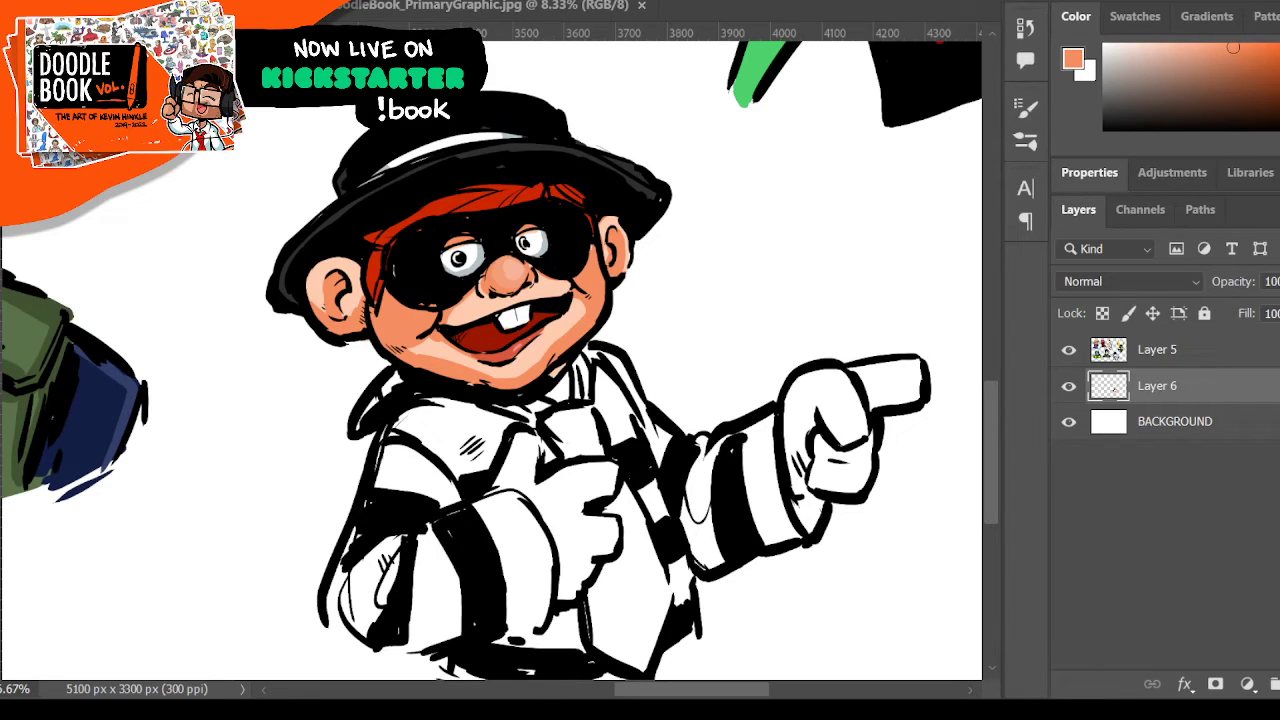
key("x")
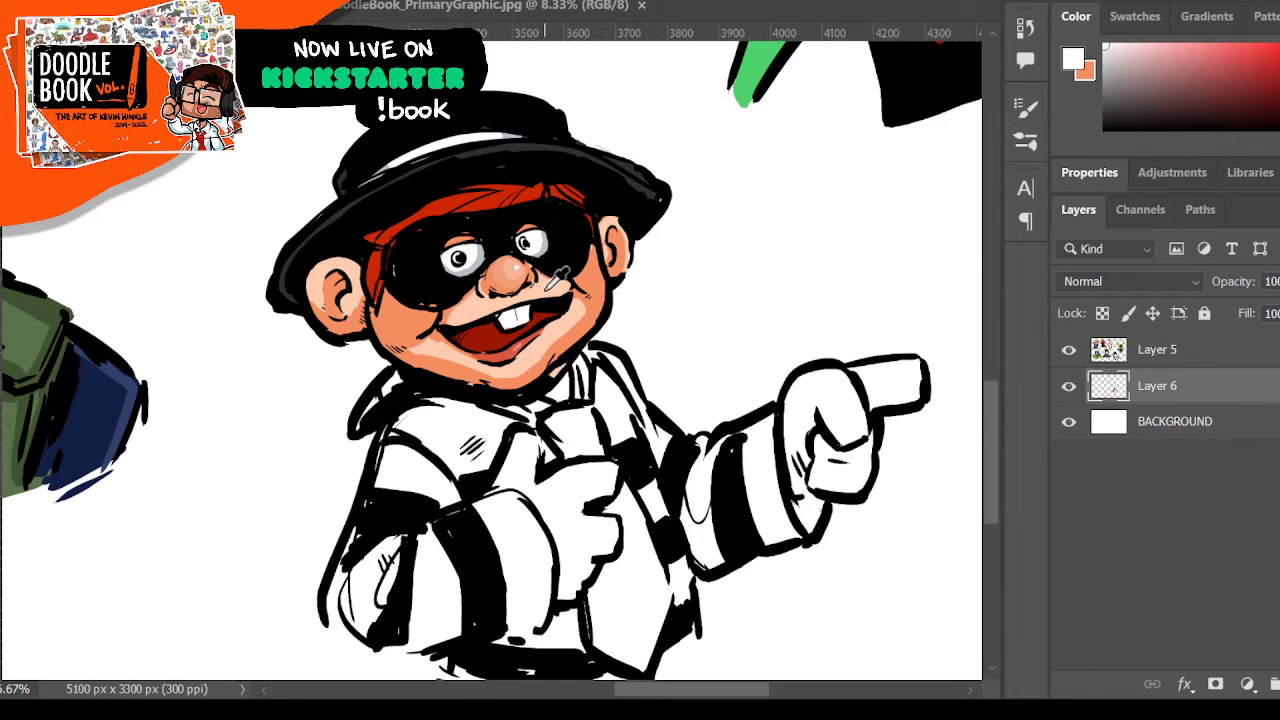
key("x")
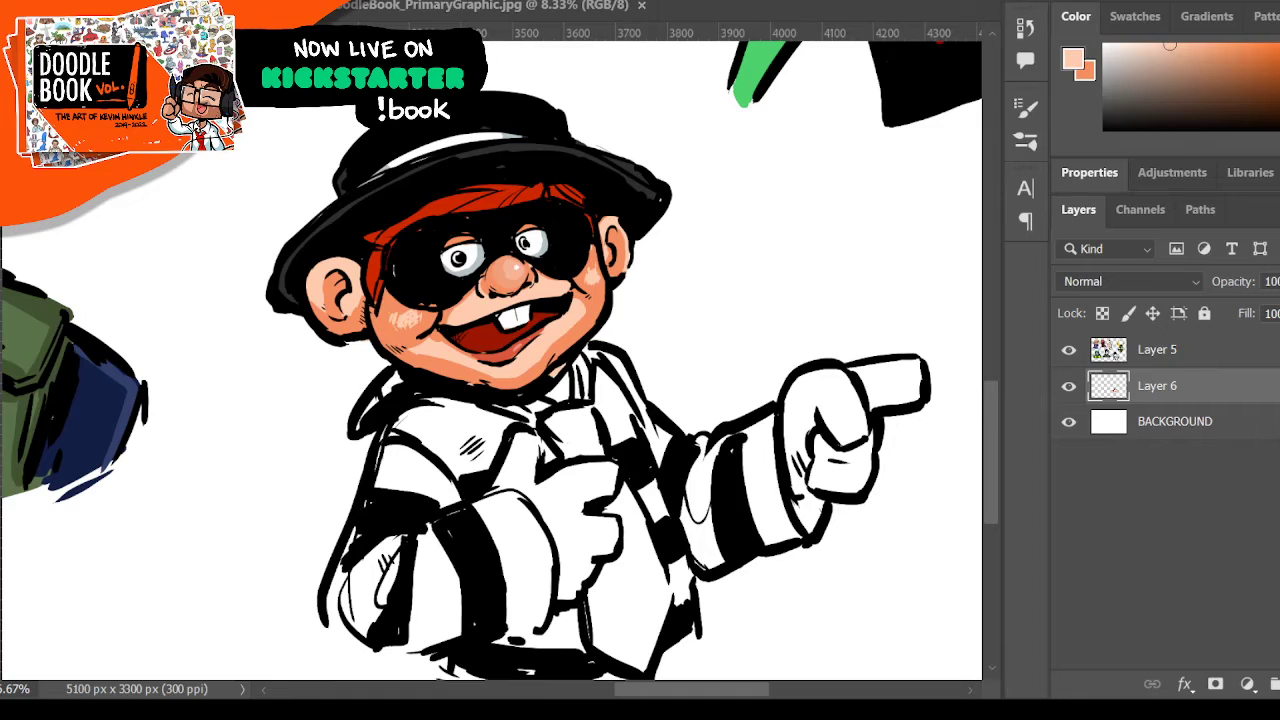
left_click(343, 279, "alt")
mouse_move(420, 352)
left_mouse_down()
mouse_move(428, 367)
mouse_move(450, 357)
left_mouse_up()
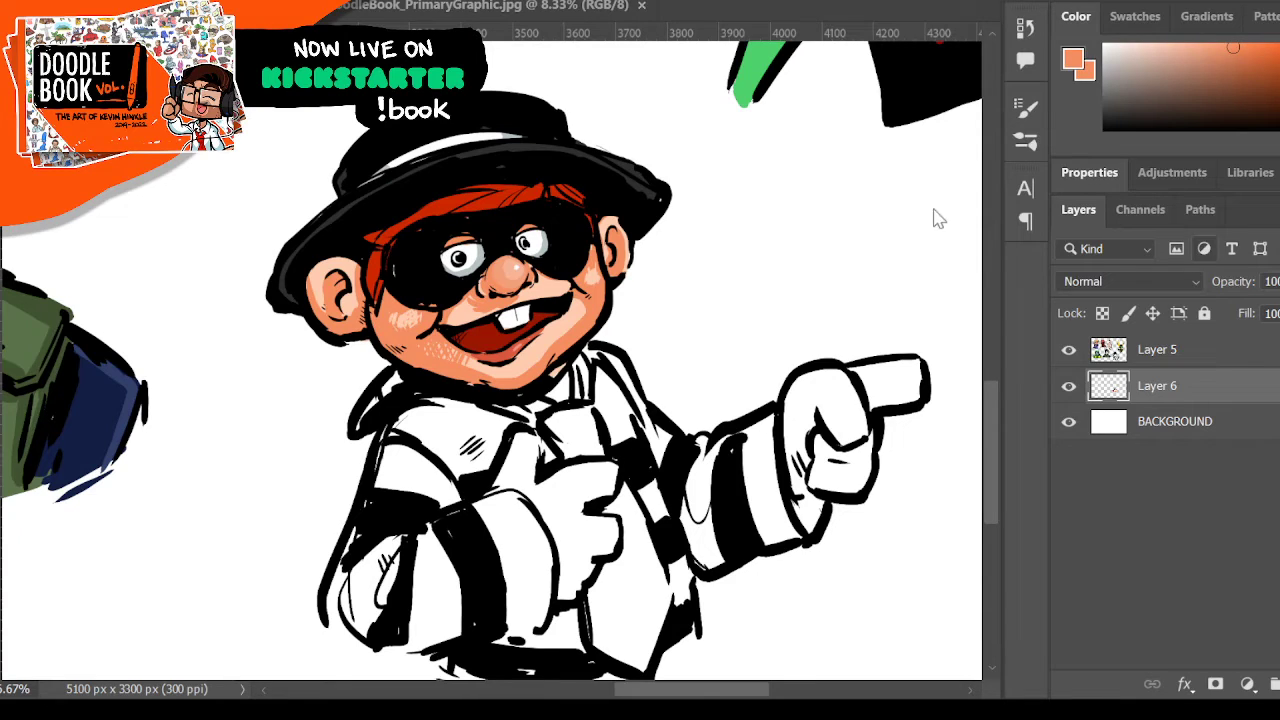
- Sample the eyes' light blue-grey and shade the white stripes on the bent sleeve, shoulder and chest
scroll(938, 218, "up", 2)
scroll(895, 206, "down", 4)
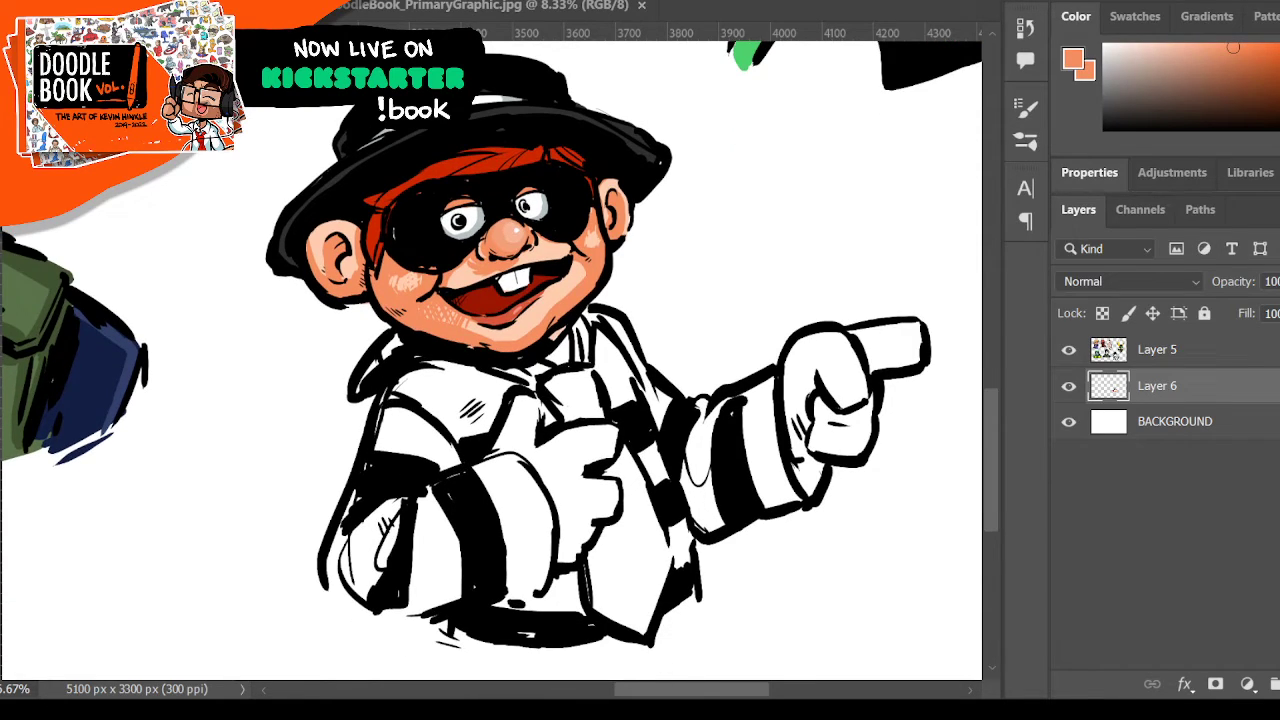
left_click(492, 202, "alt")
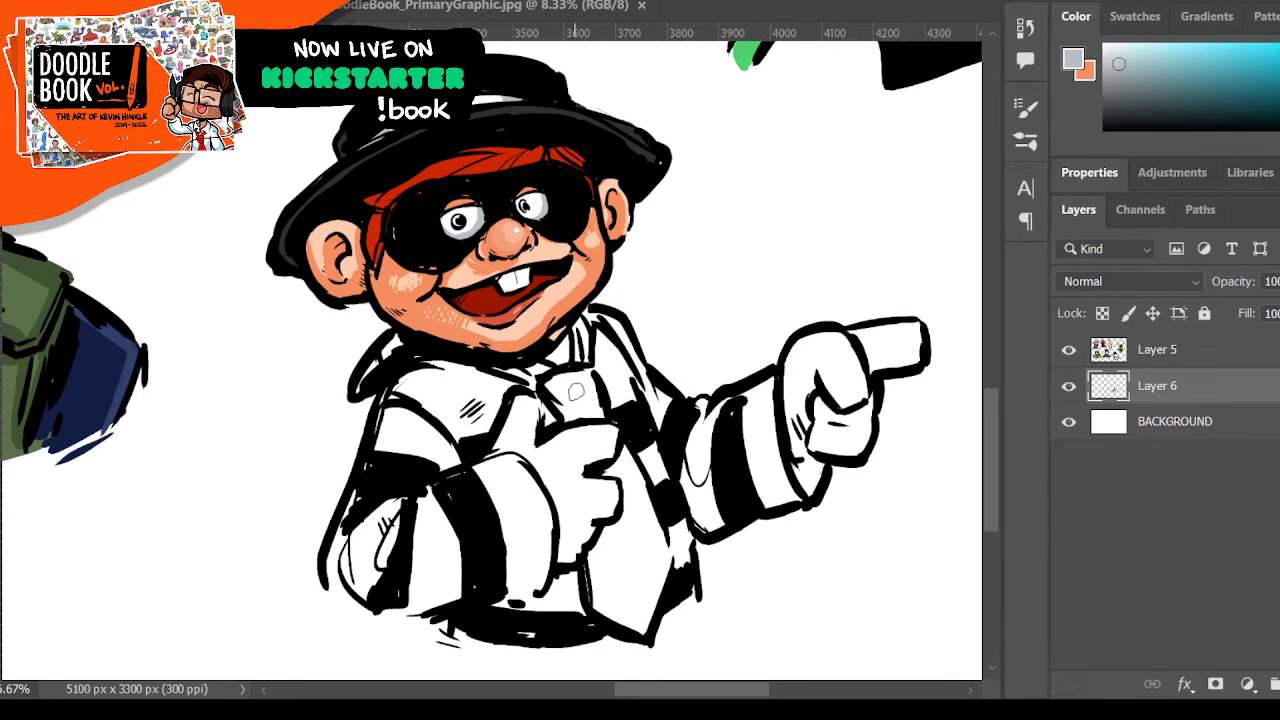
left_click_drag(401, 389, 381, 417)
left_click_drag(436, 364, 384, 476)
mouse_move(405, 398)
left_mouse_down()
mouse_move(340, 550)
mouse_move(365, 595)
mouse_move(366, 507)
mouse_move(395, 560)
mouse_move(440, 598)
mouse_move(525, 580)
mouse_move(518, 596)
mouse_move(535, 568)
left_mouse_up()
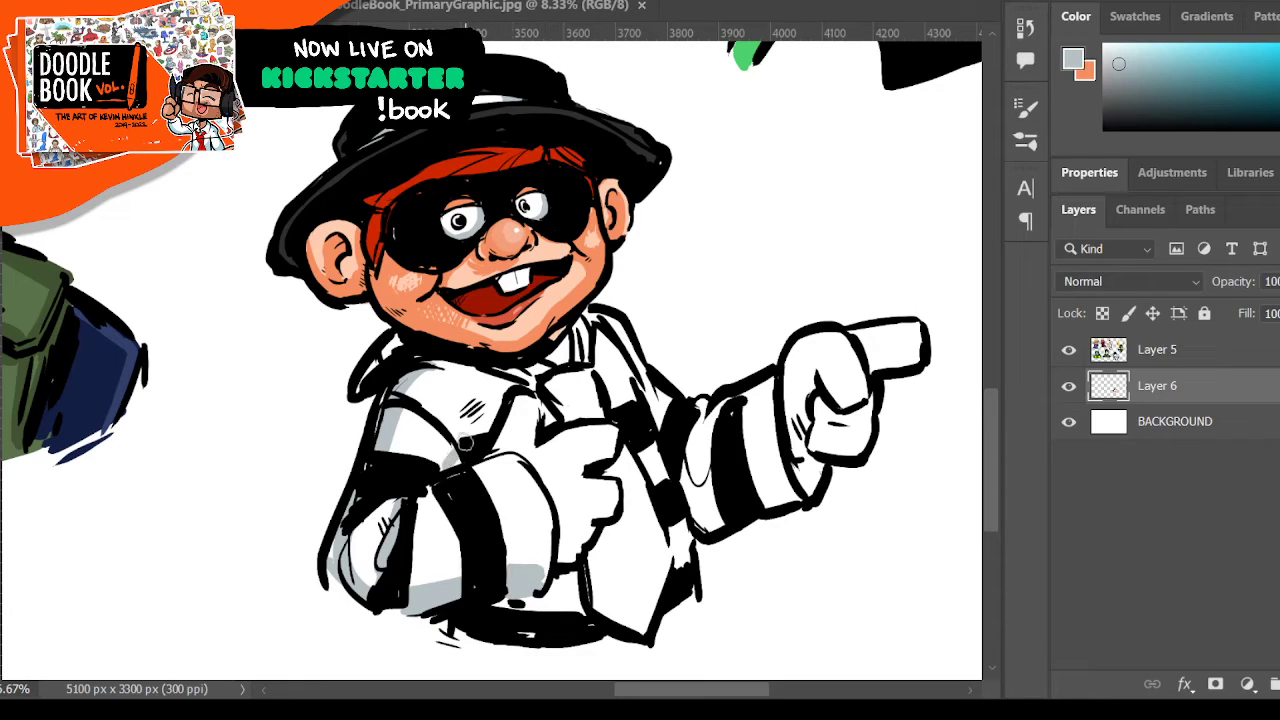
mouse_move(465, 443)
left_mouse_down()
mouse_move(439, 393)
mouse_move(408, 398)
mouse_move(517, 385)
mouse_move(470, 373)
left_mouse_up()
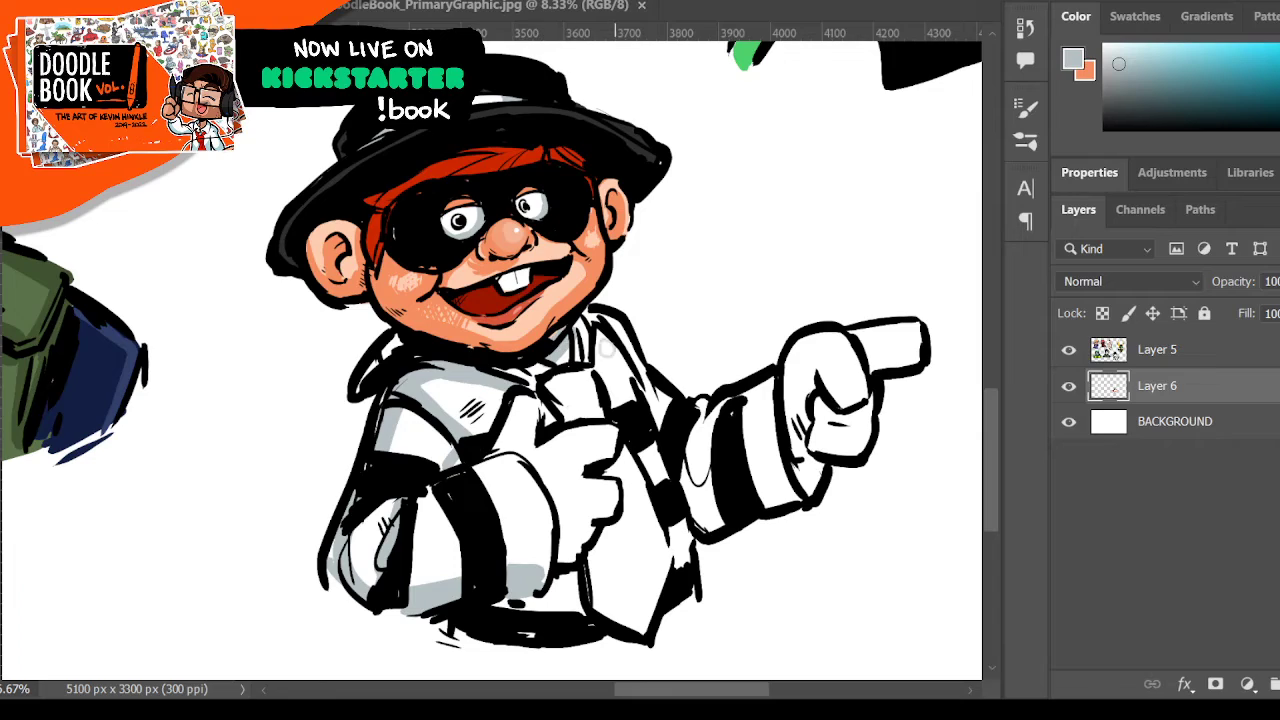
- Continue the blue-grey shading on the pointing sleeve, the shirt above the hem, the bent elbow and the collar
mouse_move(678, 478)
left_mouse_down()
mouse_move(727, 516)
mouse_move(790, 494)
mouse_move(792, 479)
mouse_move(767, 483)
mouse_move(785, 499)
mouse_move(822, 466)
left_mouse_up()
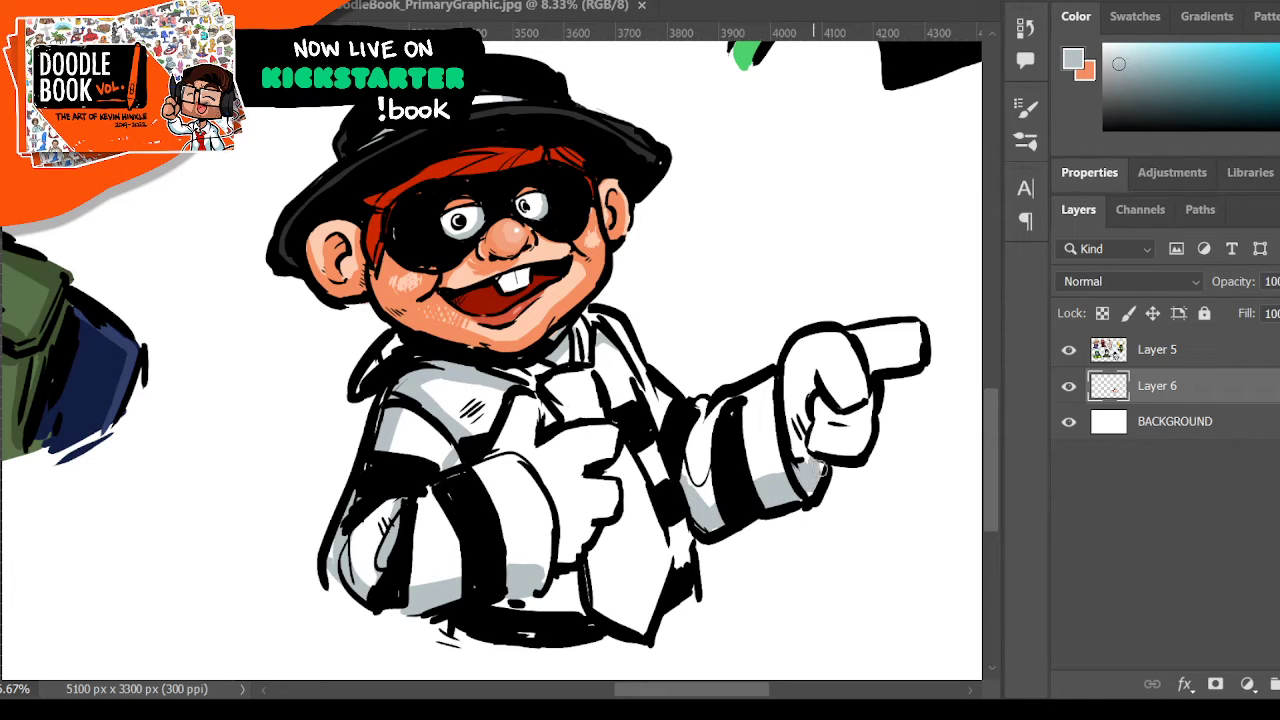
left_click_drag(500, 606, 578, 582)
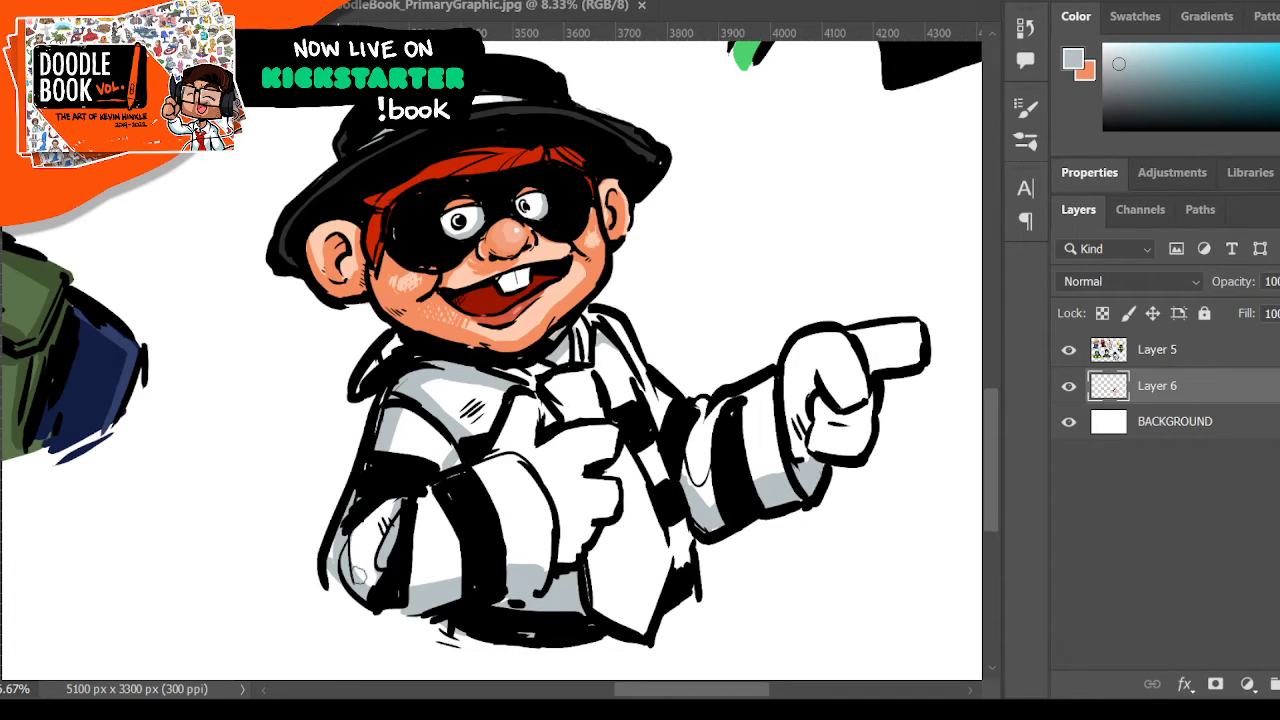
mouse_move(358, 575)
left_mouse_down()
mouse_move(389, 502)
mouse_move(374, 567)
mouse_move(327, 547)
mouse_move(413, 488)
mouse_move(434, 430)
mouse_move(451, 444)
mouse_move(444, 468)
mouse_move(411, 410)
mouse_move(450, 445)
mouse_move(397, 425)
left_mouse_up()
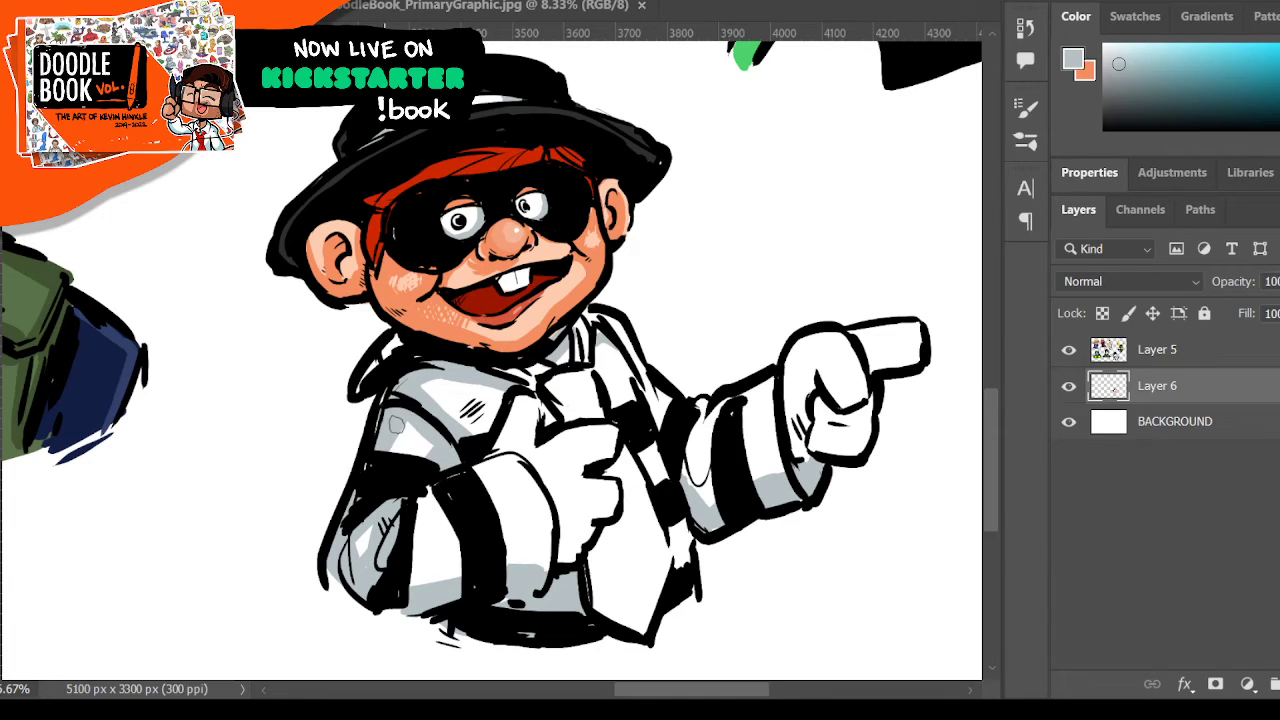
mouse_move(615, 338)
left_mouse_down()
mouse_move(662, 430)
mouse_move(597, 329)
left_mouse_up()
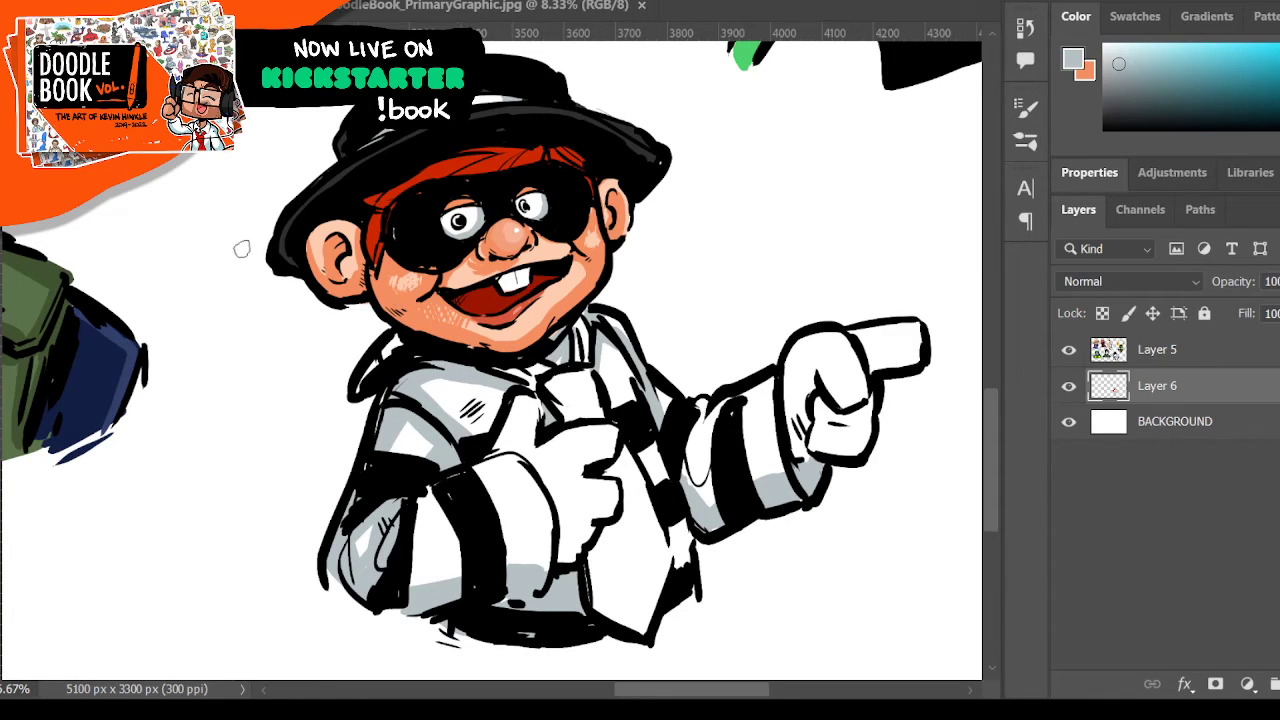
- Fill both of the crook's gloves with a sampled dark red and save the file
left_click(458, 162, "alt")
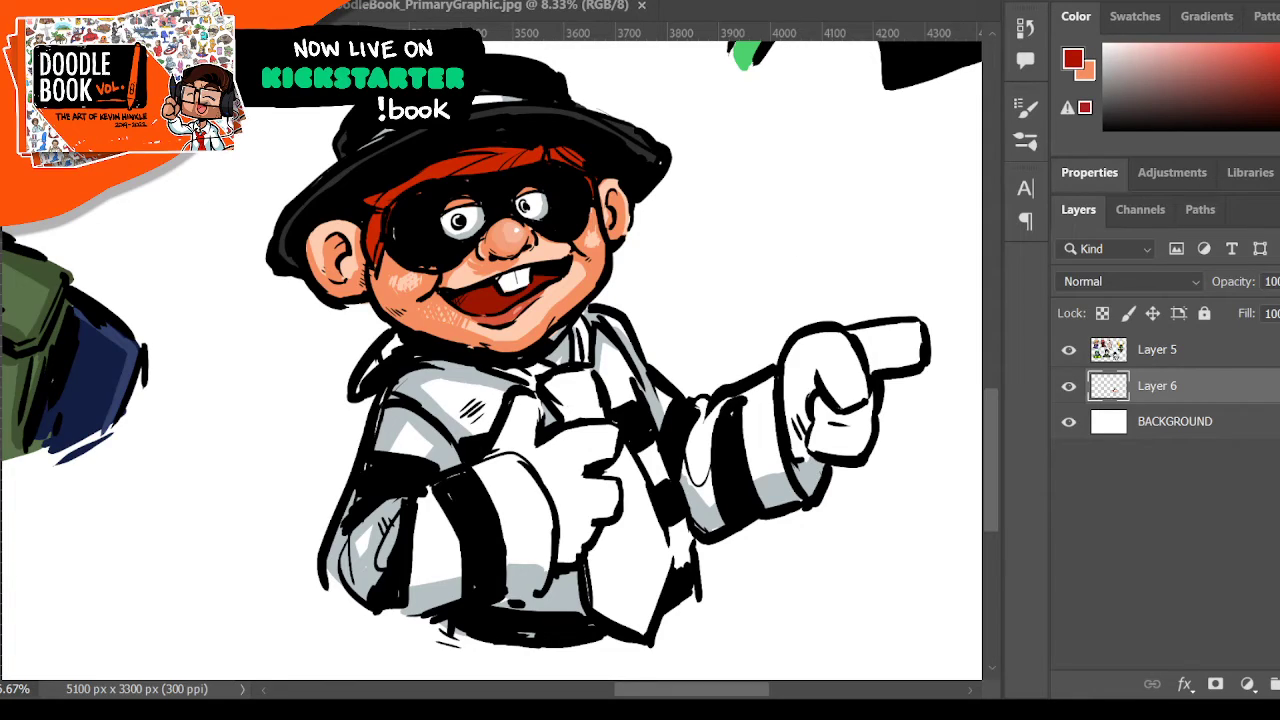
mouse_move(512, 415)
left_mouse_down()
mouse_move(500, 440)
mouse_move(540, 400)
mouse_move(540, 420)
mouse_move(494, 455)
mouse_move(525, 455)
mouse_move(560, 500)
mouse_move(550, 470)
mouse_move(540, 495)
mouse_move(562, 545)
mouse_move(590, 540)
mouse_move(612, 495)
mouse_move(560, 470)
mouse_move(560, 432)
mouse_move(590, 430)
mouse_move(598, 455)
mouse_move(610, 419)
left_mouse_up()
mouse_move(797, 350)
left_mouse_down()
mouse_move(793, 450)
mouse_move(800, 422)
mouse_move(826, 447)
mouse_move(852, 410)
left_mouse_up()
mouse_move(864, 430)
left_mouse_down()
mouse_move(792, 351)
mouse_move(806, 374)
mouse_move(862, 349)
mouse_move(861, 442)
mouse_move(903, 361)
mouse_move(881, 359)
mouse_move(907, 332)
mouse_move(851, 332)
mouse_move(922, 356)
left_mouse_up()
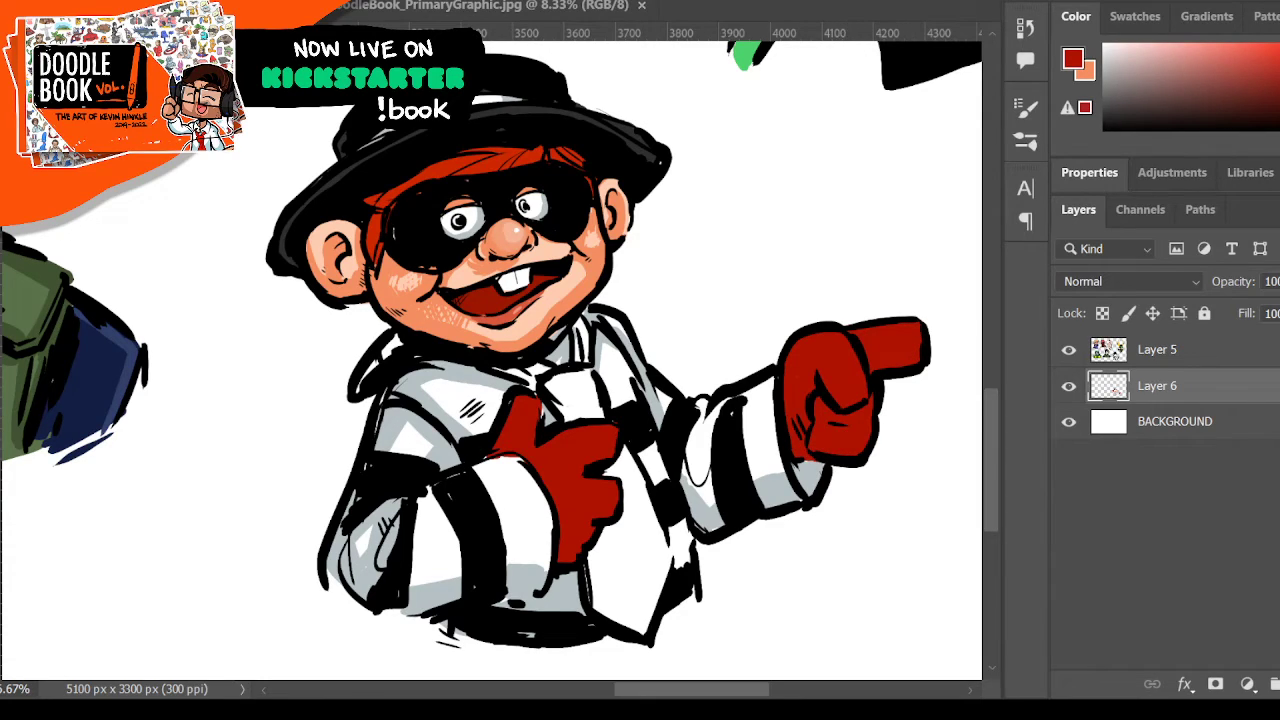
key("ctrl+s")
- Paint brighter red highlights on the thumb, knuckles and fingers of both gloves
left_click_drag(516, 400, 497, 453)
mouse_move(513, 408)
left_mouse_down()
mouse_move(507, 441)
mouse_move(532, 463)
mouse_move(566, 437)
mouse_move(531, 460)
mouse_move(546, 447)
mouse_move(540, 470)
mouse_move(572, 428)
mouse_move(583, 493)
left_mouse_up()
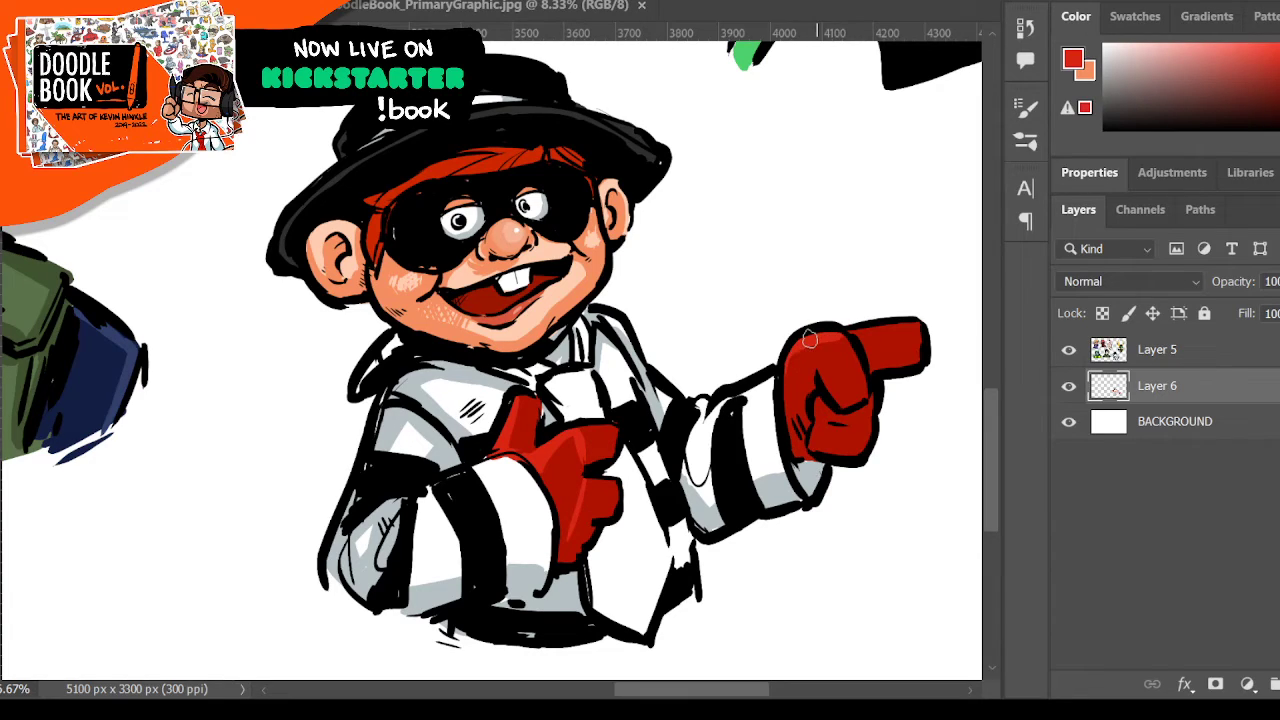
left_click_drag(824, 374, 856, 401)
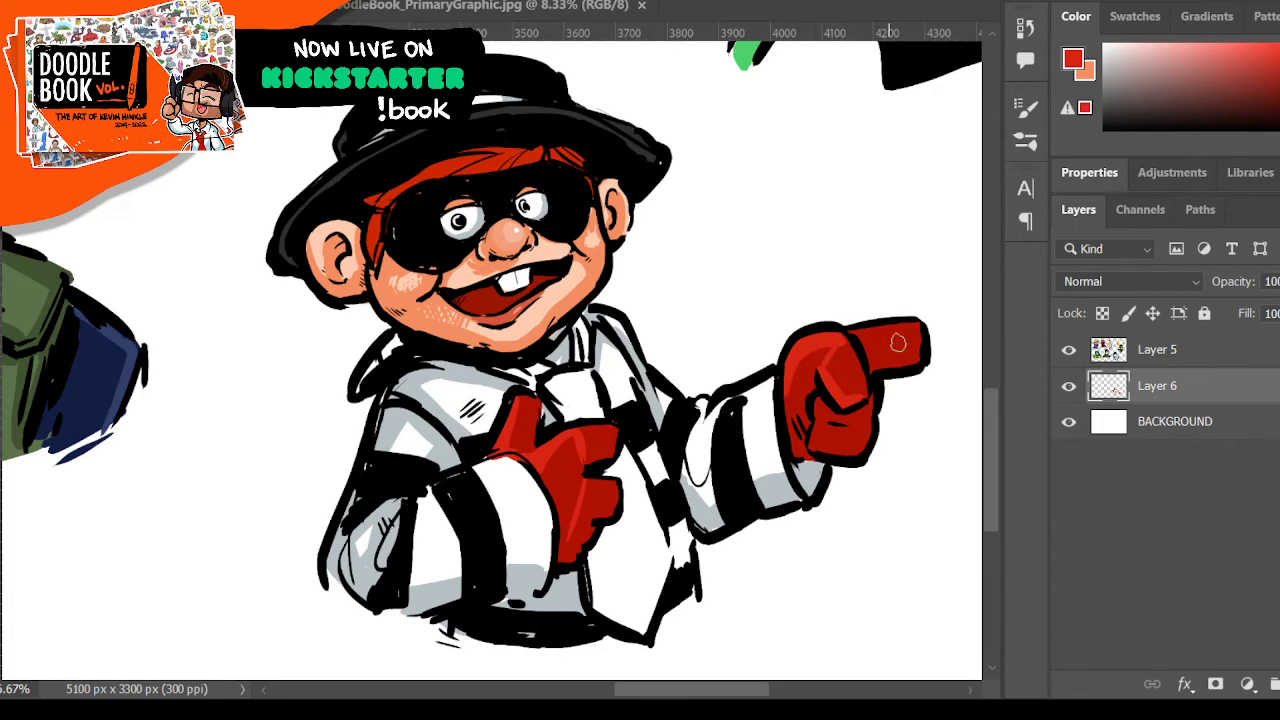
left_click_drag(859, 336, 857, 332)
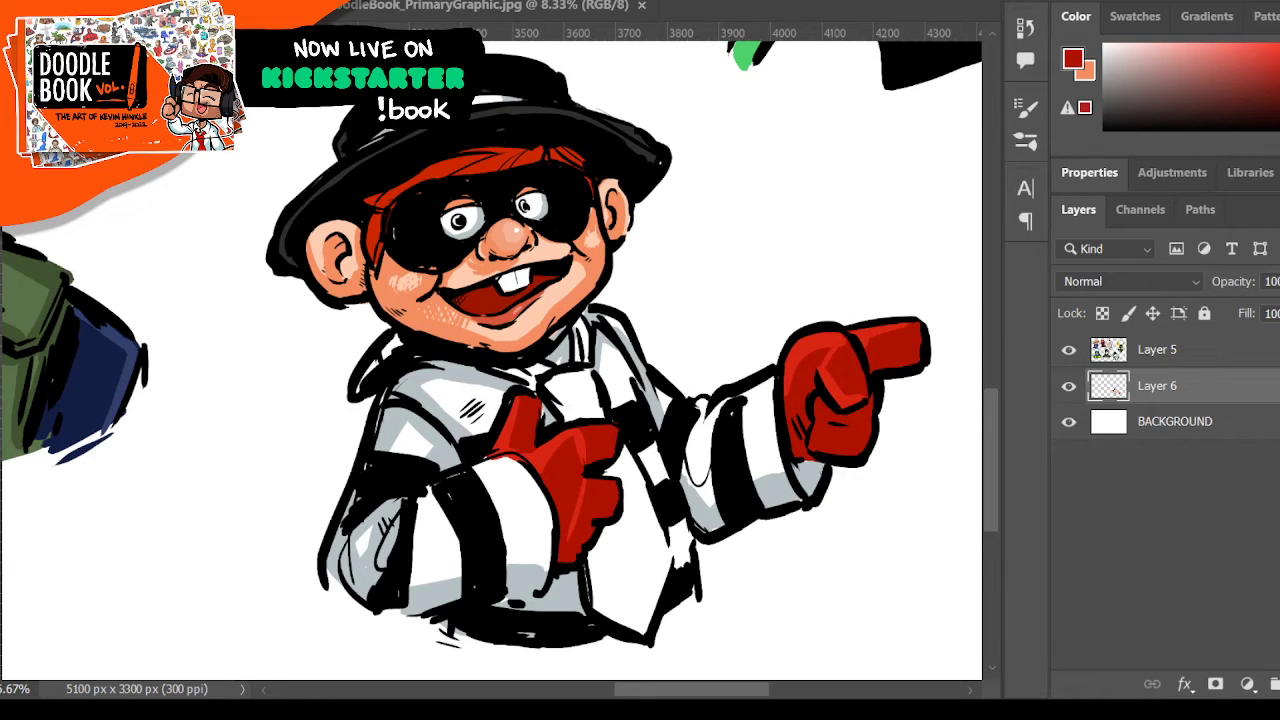
- Fill the crook's tie, knot and neckband with the gloves' dark red and edge them with brighter red highlights
scroll(820, 505, "down", 1)
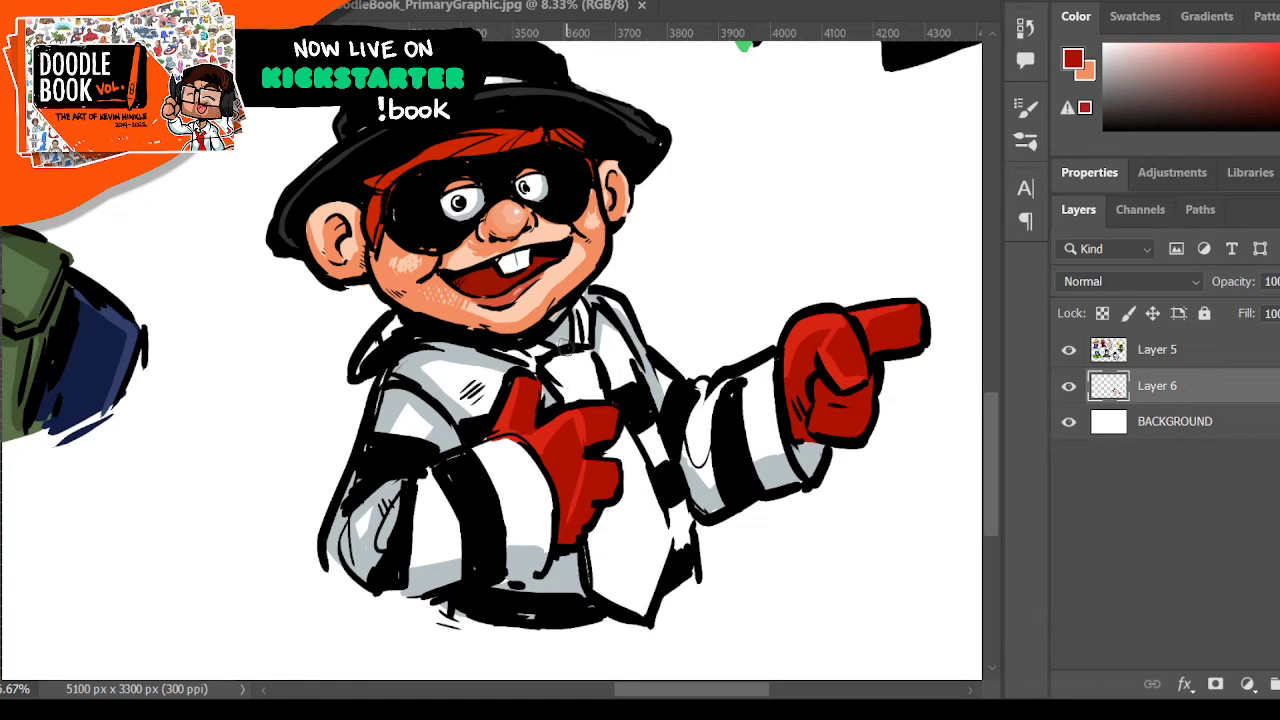
mouse_move(564, 348)
left_mouse_down()
mouse_move(553, 370)
mouse_move(563, 385)
mouse_move(592, 383)
mouse_move(572, 398)
mouse_move(597, 380)
mouse_move(580, 300)
mouse_move(510, 350)
mouse_move(570, 358)
left_mouse_up()
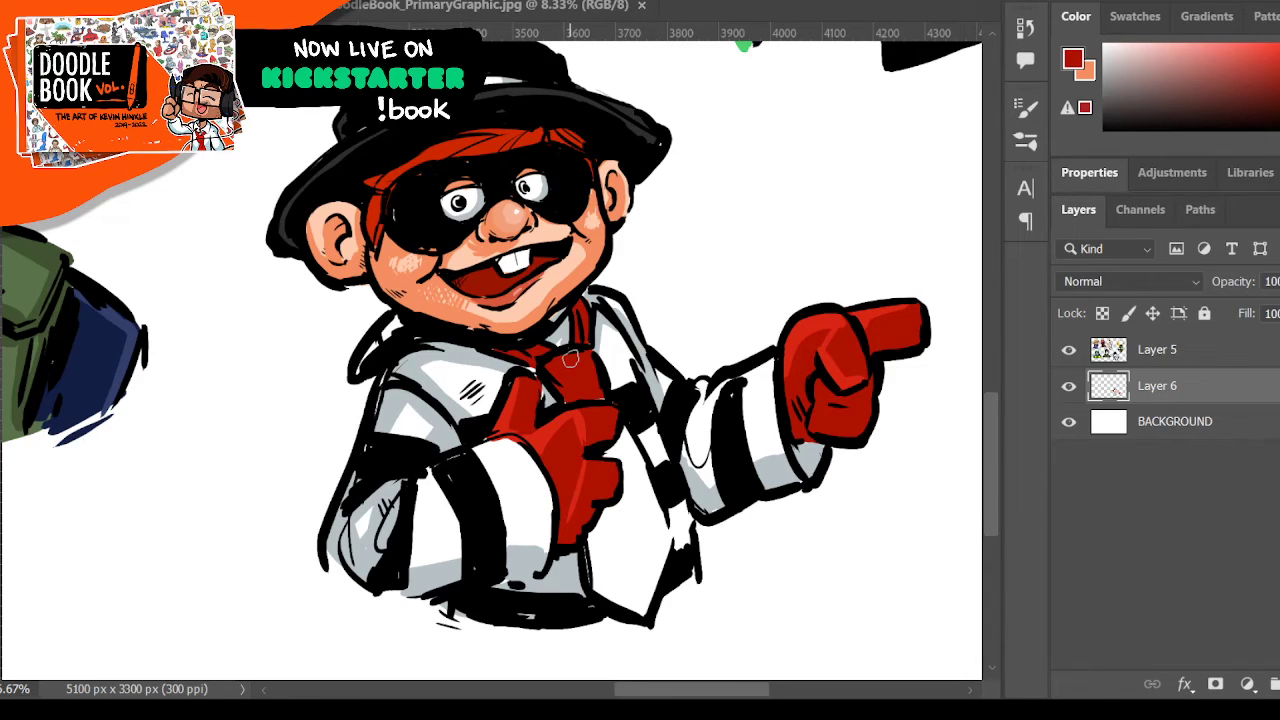
mouse_move(594, 540)
left_mouse_down()
mouse_move(594, 590)
mouse_move(592, 550)
mouse_move(638, 612)
mouse_move(660, 545)
mouse_move(593, 530)
mouse_move(642, 490)
mouse_move(660, 530)
mouse_move(635, 460)
mouse_move(622, 486)
mouse_move(610, 452)
mouse_move(620, 420)
mouse_move(631, 440)
left_mouse_up()
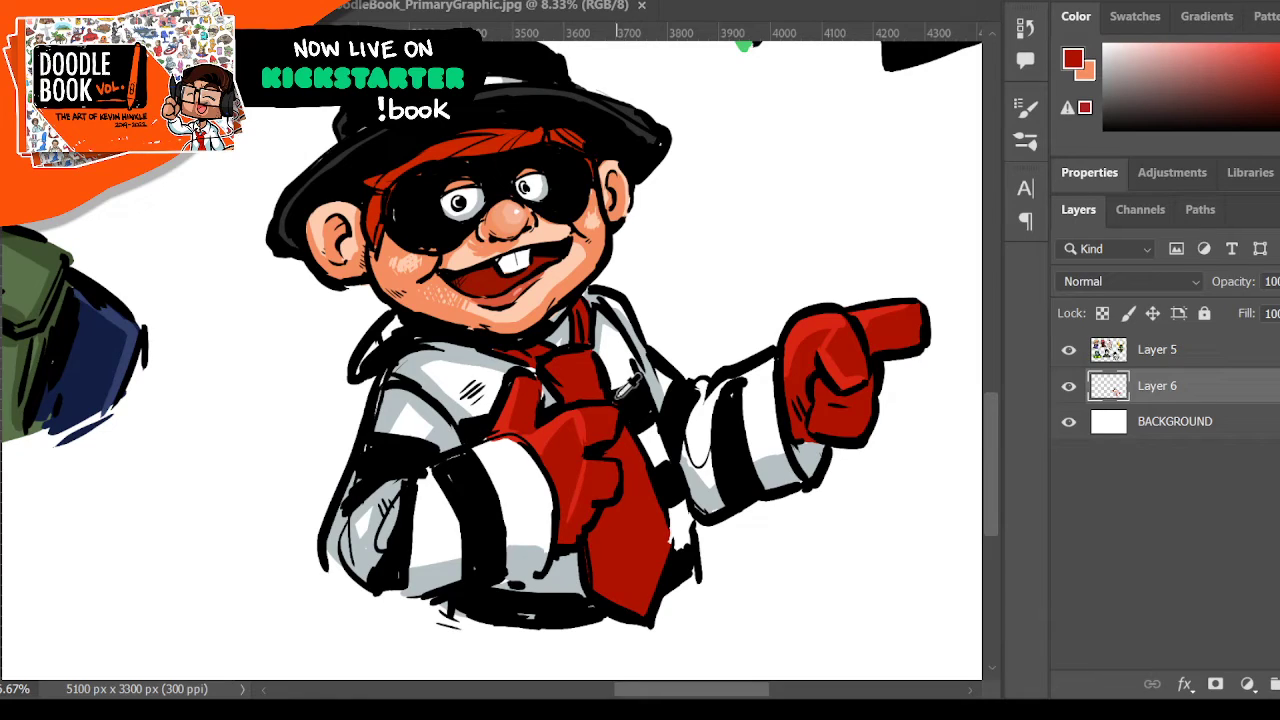
left_click(553, 428, "alt")
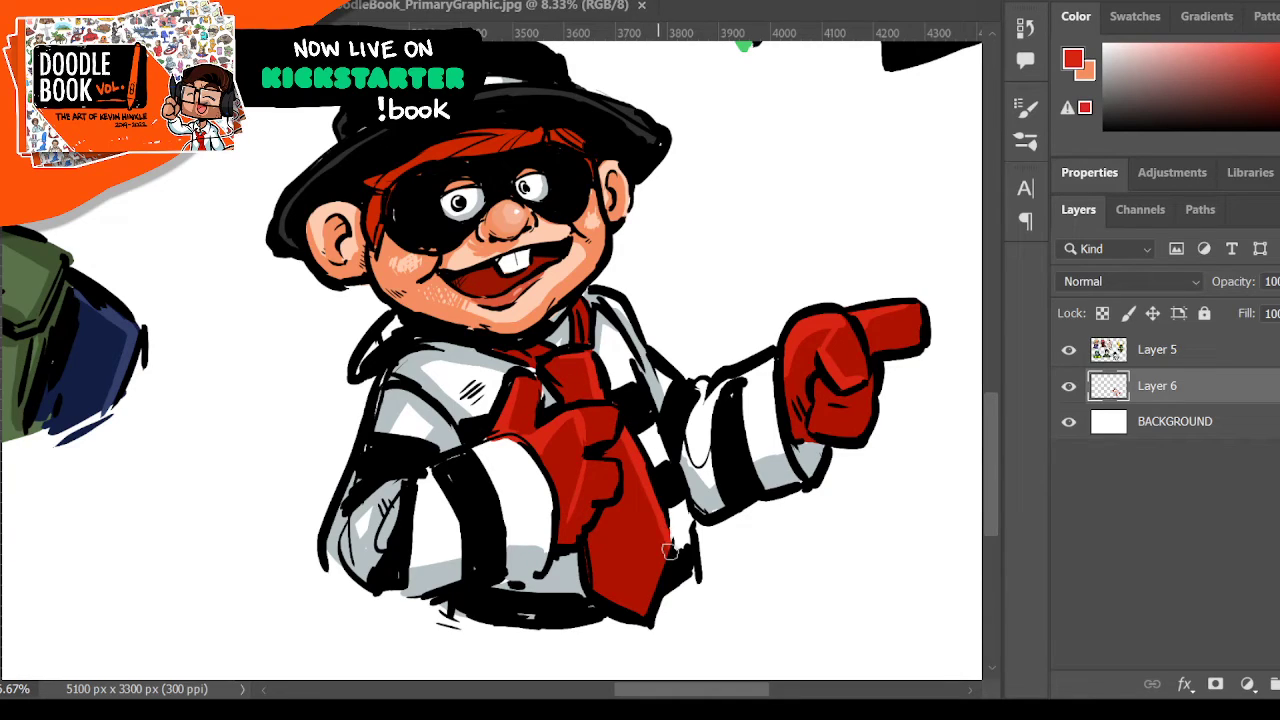
left_click_drag(586, 338, 578, 296)
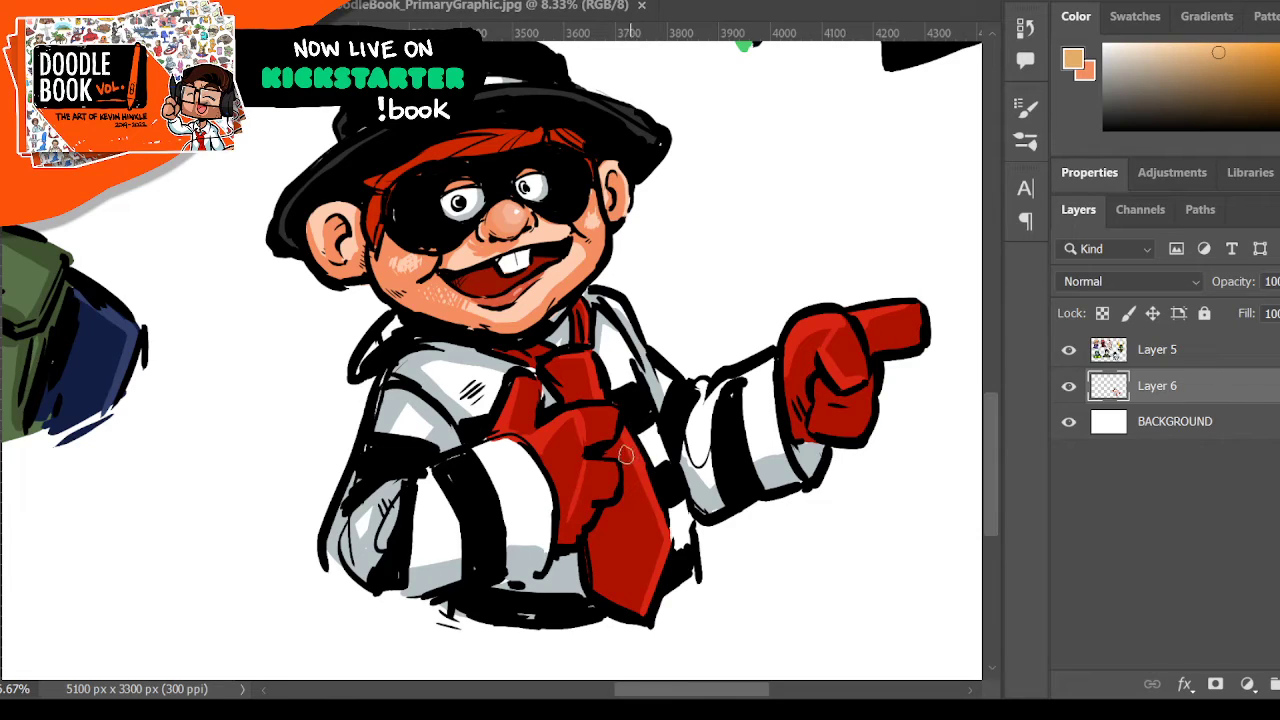
- Paint four tan polka dots on the red tie, three on the tail and one on the knot
left_click_drag(620, 455, 638, 480)
mouse_move(603, 542)
left_mouse_down()
mouse_move(620, 535)
mouse_move(600, 548)
mouse_move(608, 532)
mouse_move(606, 560)
mouse_move(628, 544)
mouse_move(622, 559)
left_mouse_up()
mouse_move(636, 478)
left_mouse_down()
mouse_move(622, 482)
mouse_move(639, 462)
left_mouse_up()
left_click_drag(663, 556, 660, 567)
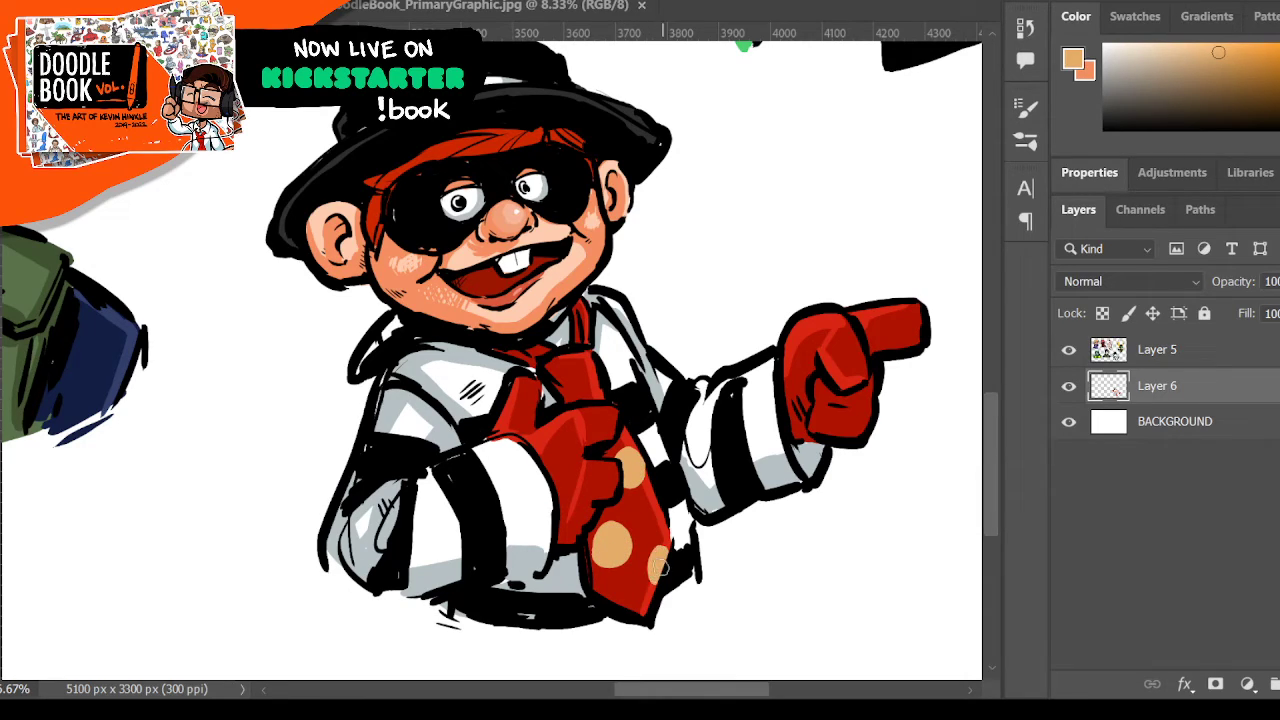
left_click_drag(556, 376, 568, 390)
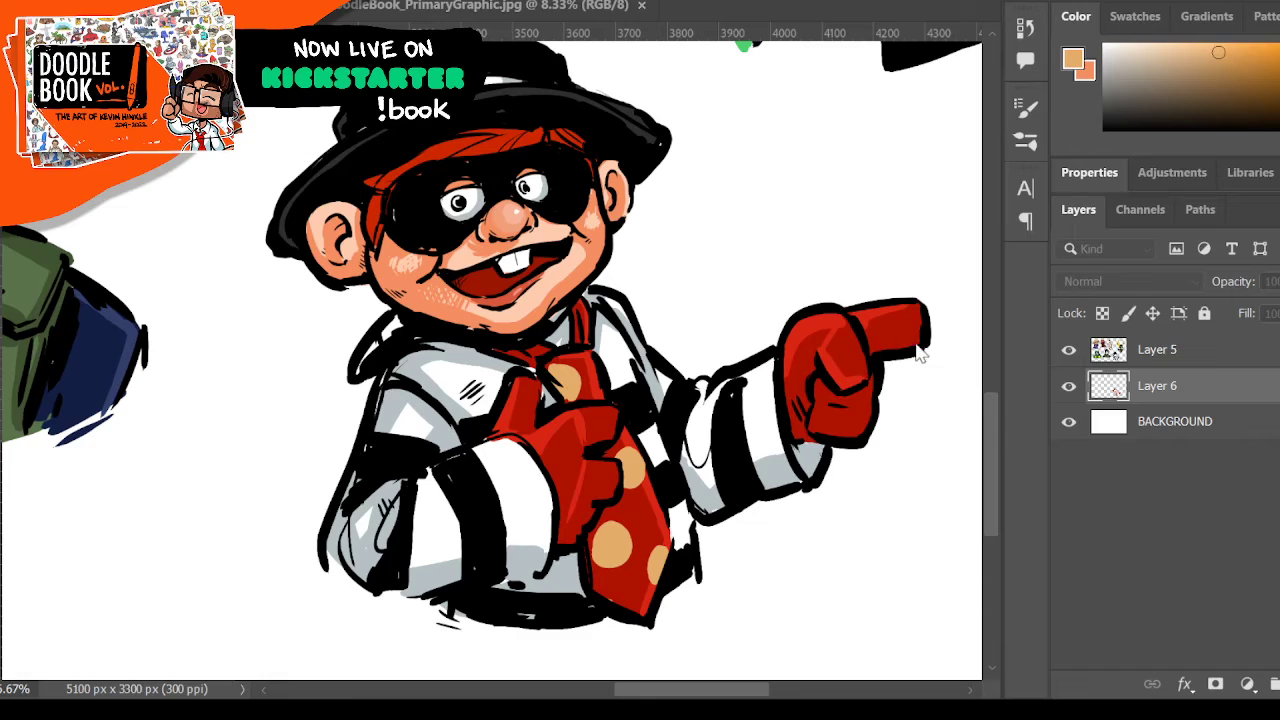
- Paint a slanted brown patty band across each tan dot and trim the dots into burgers with the tie's sampled red
left_click(1127, 164)
mouse_move(594, 557)
left_mouse_down()
mouse_move(624, 536)
mouse_move(601, 550)
mouse_move(664, 560)
left_mouse_up()
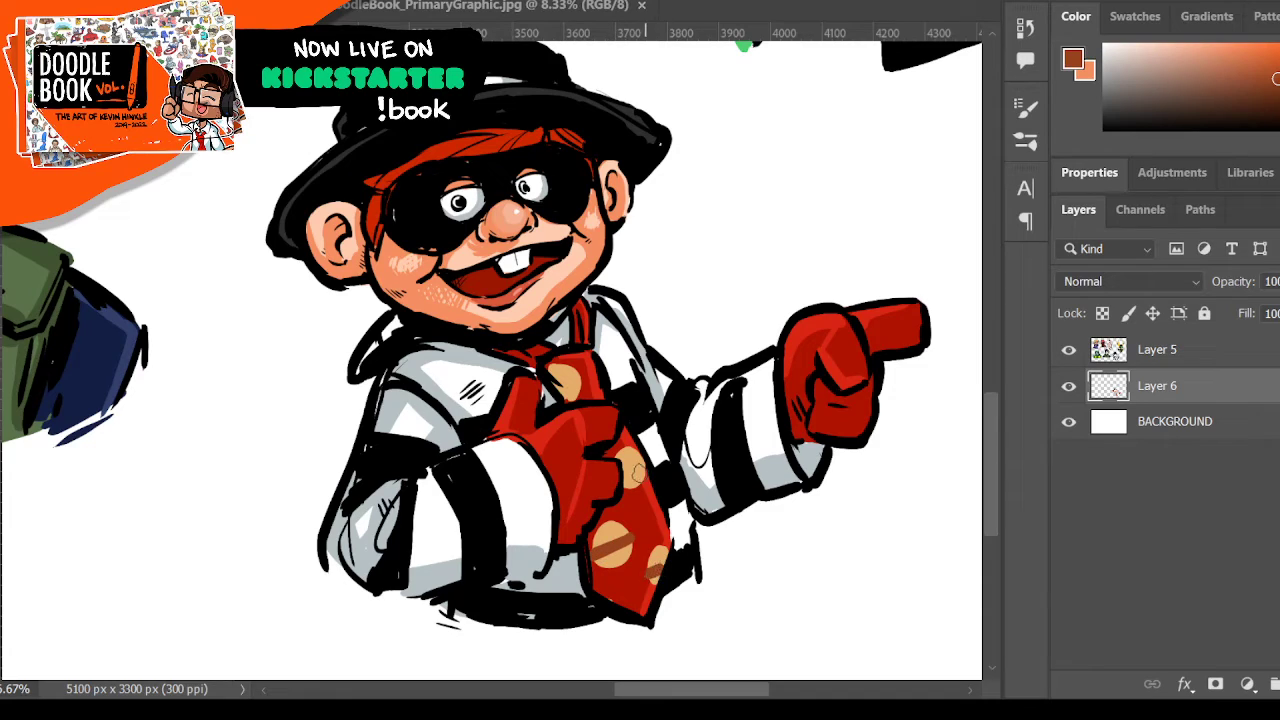
left_click_drag(622, 474, 640, 460)
left_click_drag(552, 392, 580, 374)
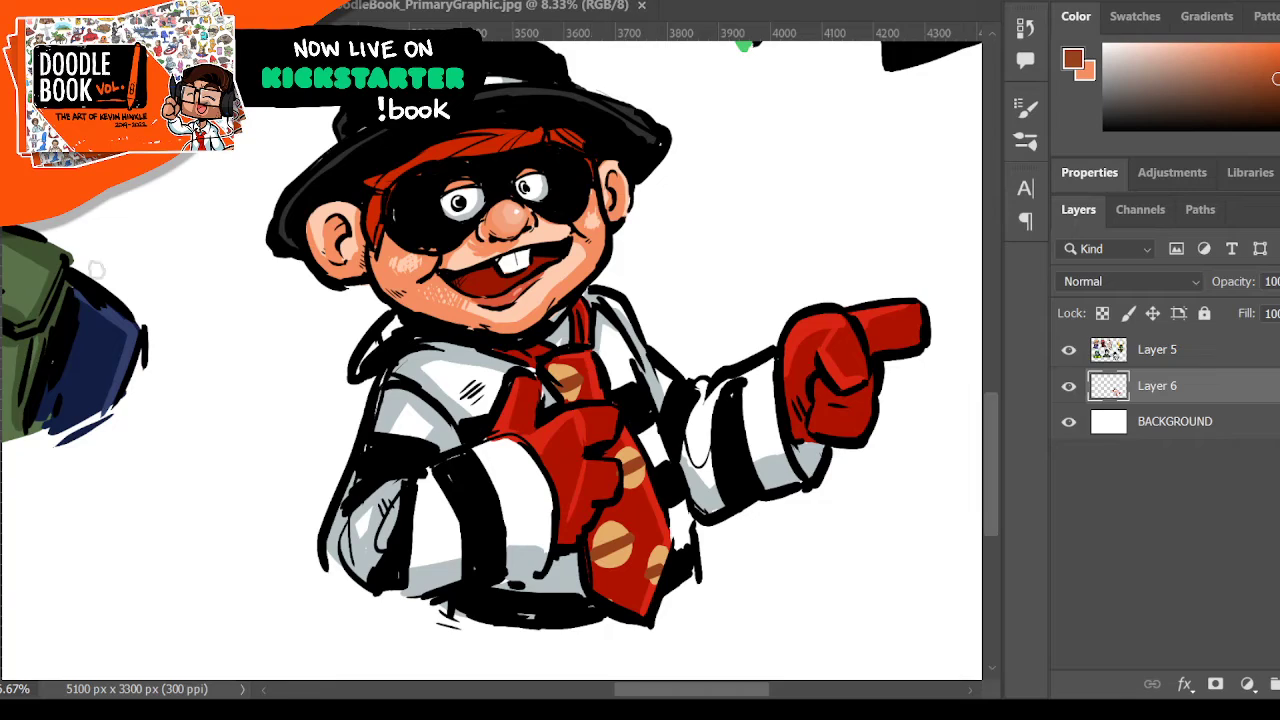
left_click(640, 508, "alt")
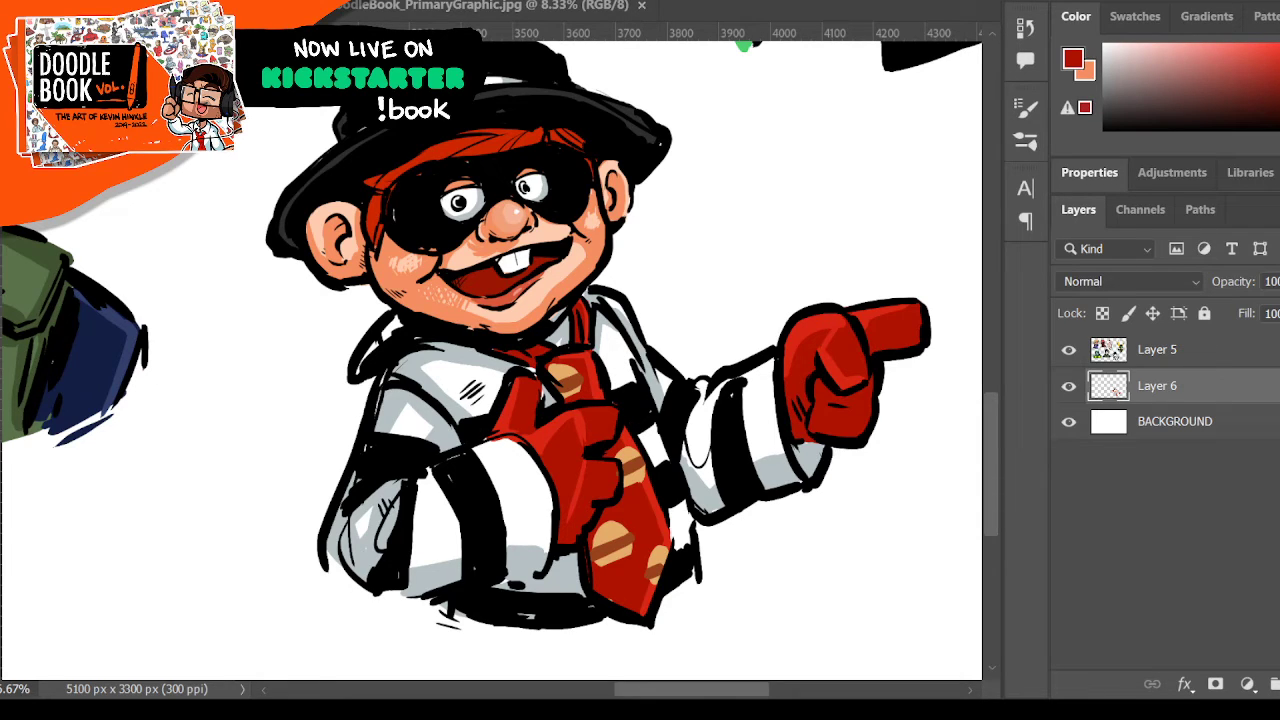
- Merge Layer 5's artwork with Layer 6's colours into a single layer above the background
left_click(309, 131, "alt")
left_click(309, 131, "alt")
left_click(309, 131, "alt")
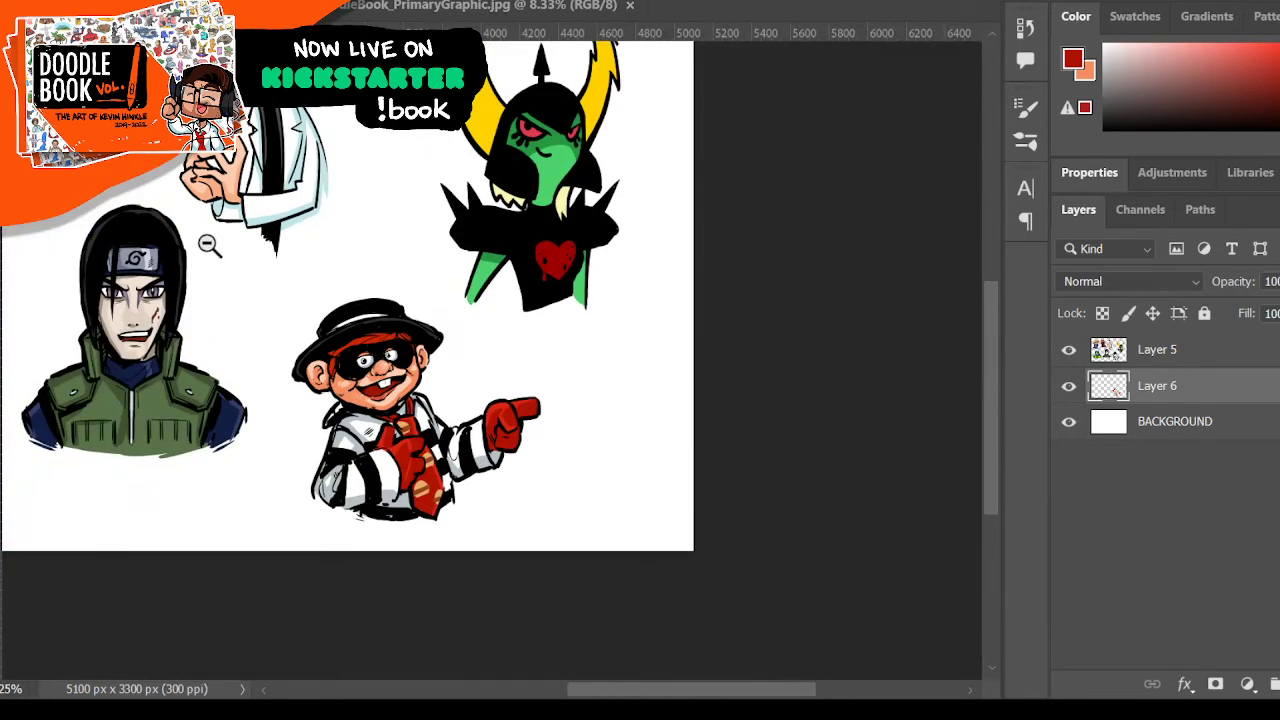
left_click(209, 246, "alt")
left_click_drag(628, 690, 563, 691)
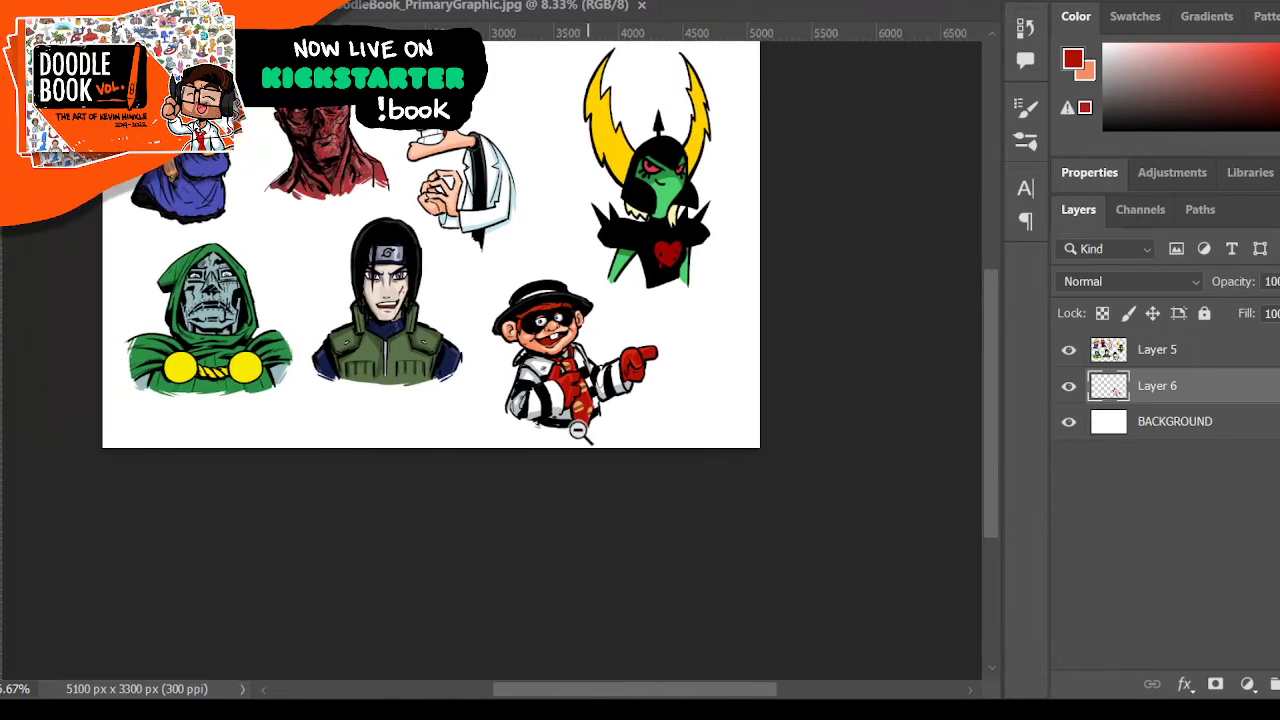
scroll(578, 430, "up", 3)
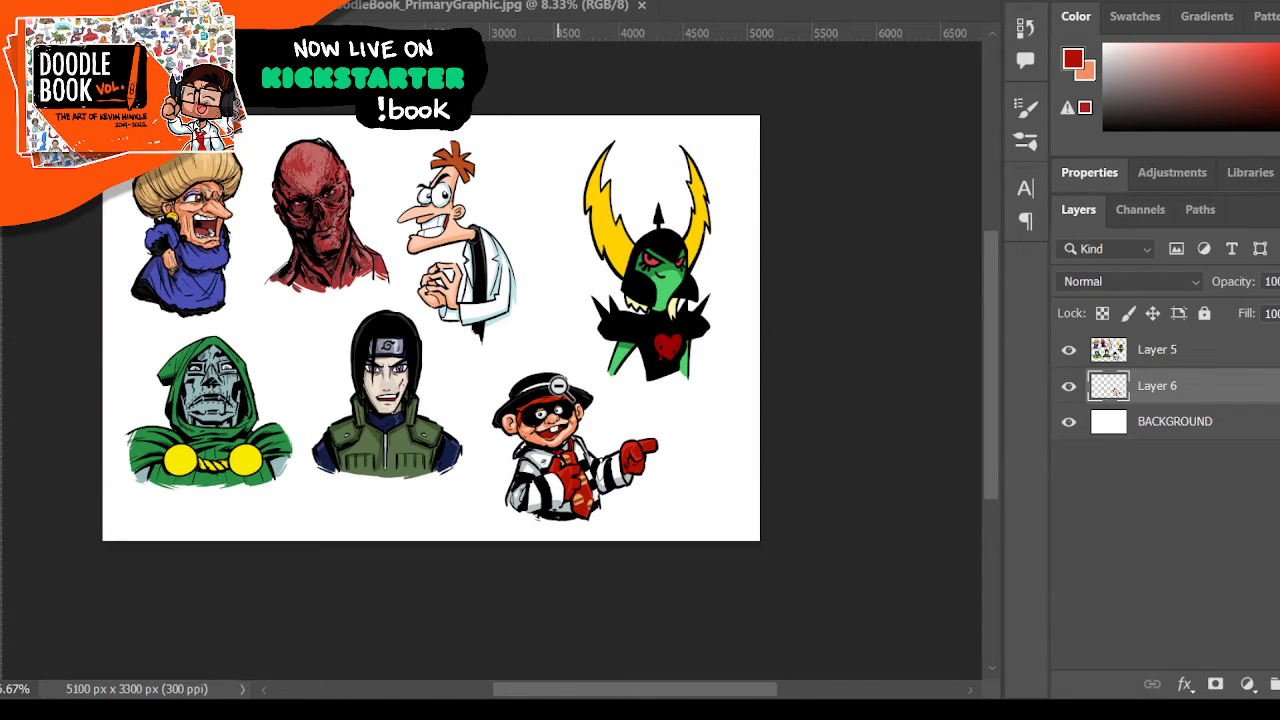
left_click(1204, 360)
key("ctrl+e")
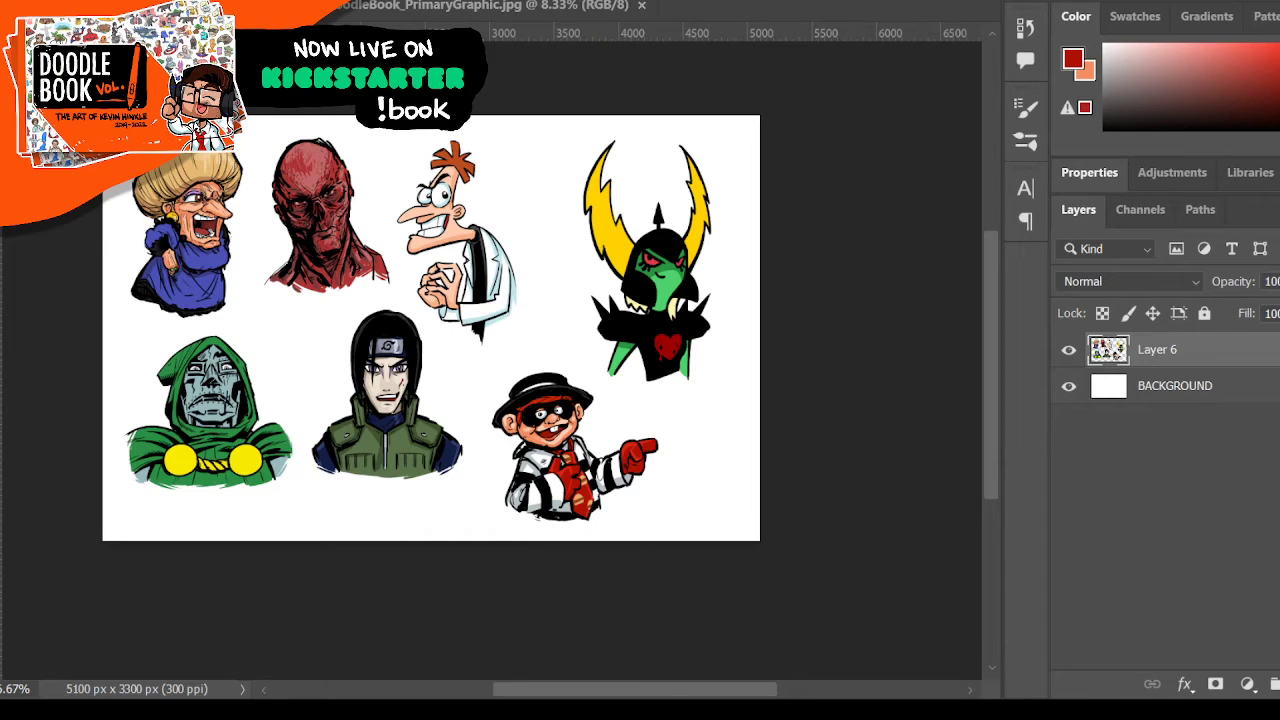
- Shrink the horned green villain slightly and move it toward the canvas's upper-right corner, and shift the masked crook up and right beneath it
mouse_move(576, 146)
left_mouse_down()
mouse_move(571, 292)
mouse_move(590, 366)
mouse_move(672, 402)
mouse_move(745, 296)
mouse_move(686, 118)
mouse_move(615, 128)
left_mouse_up()
key("v")
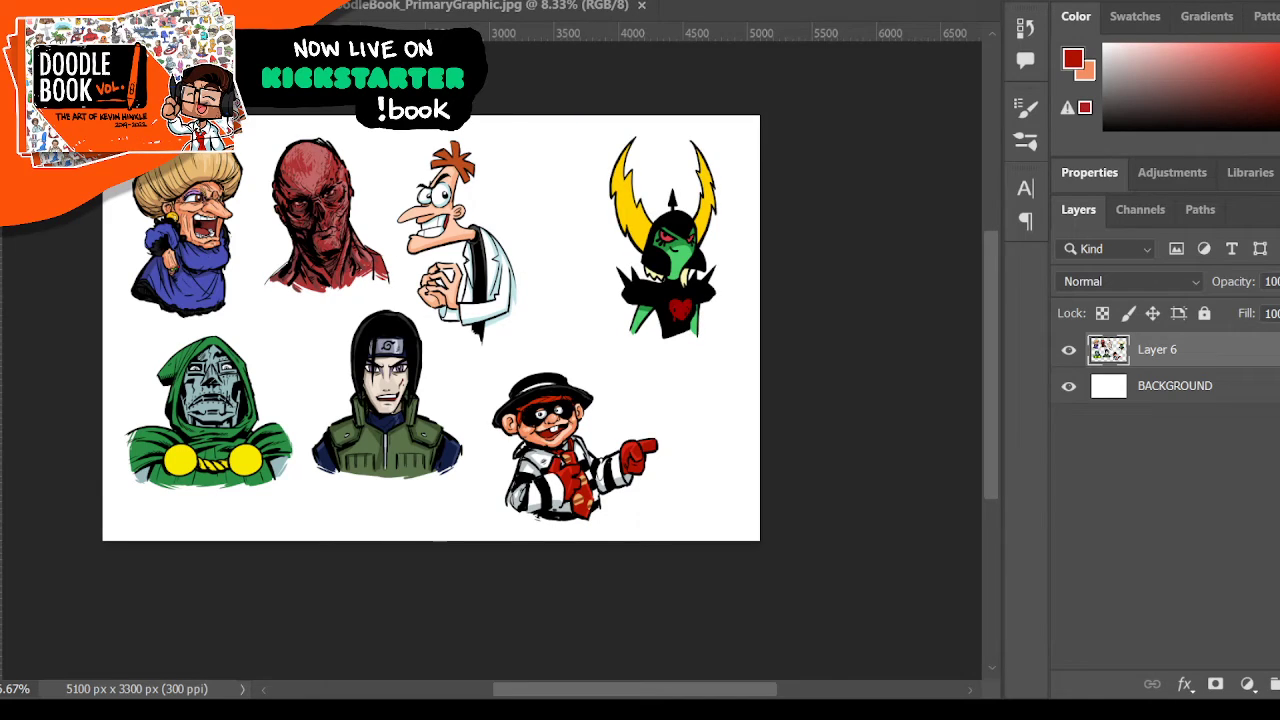
mouse_move(600, 378)
left_mouse_down()
mouse_move(522, 384)
mouse_move(496, 508)
mouse_move(677, 497)
mouse_move(587, 367)
mouse_move(598, 376)
left_mouse_up()
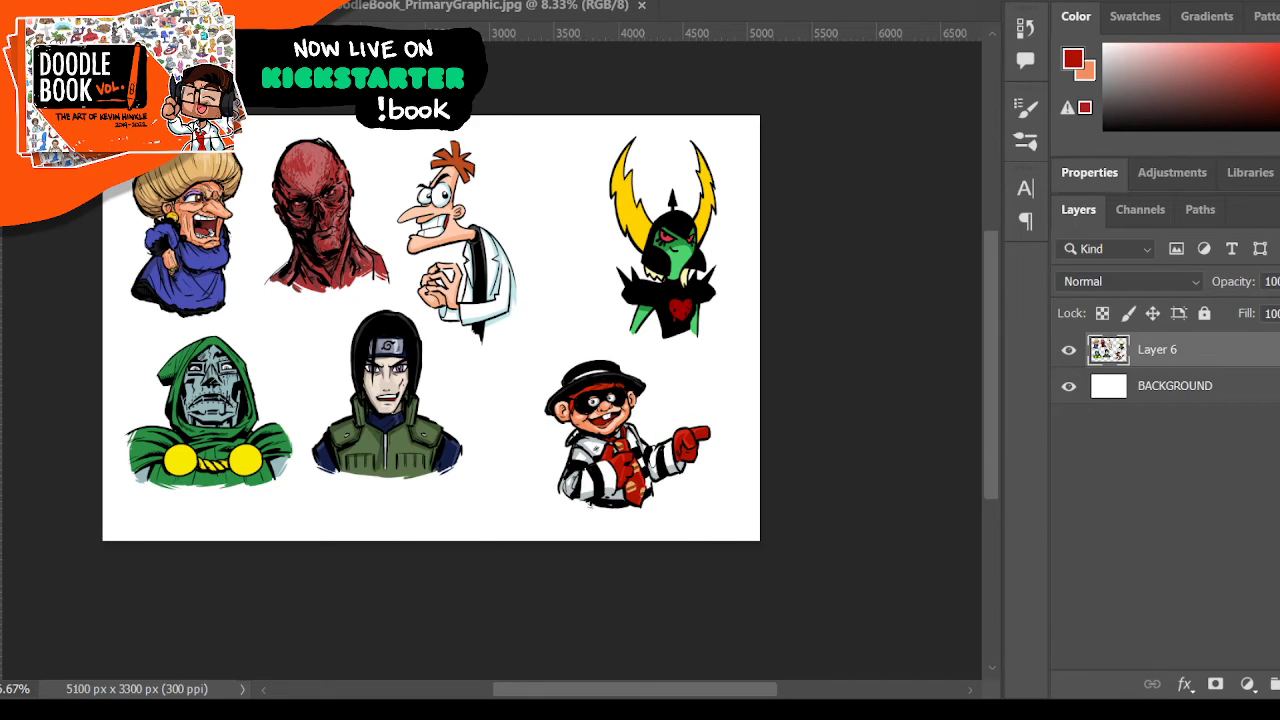
- Move the headband ninja down and right, the lab-coat scientist right, and the red-faced villain down and right to even out the lineup
mouse_move(333, 362)
left_mouse_down()
mouse_move(306, 456)
mouse_move(362, 502)
mouse_move(487, 474)
mouse_move(411, 312)
mouse_move(338, 364)
left_mouse_up()
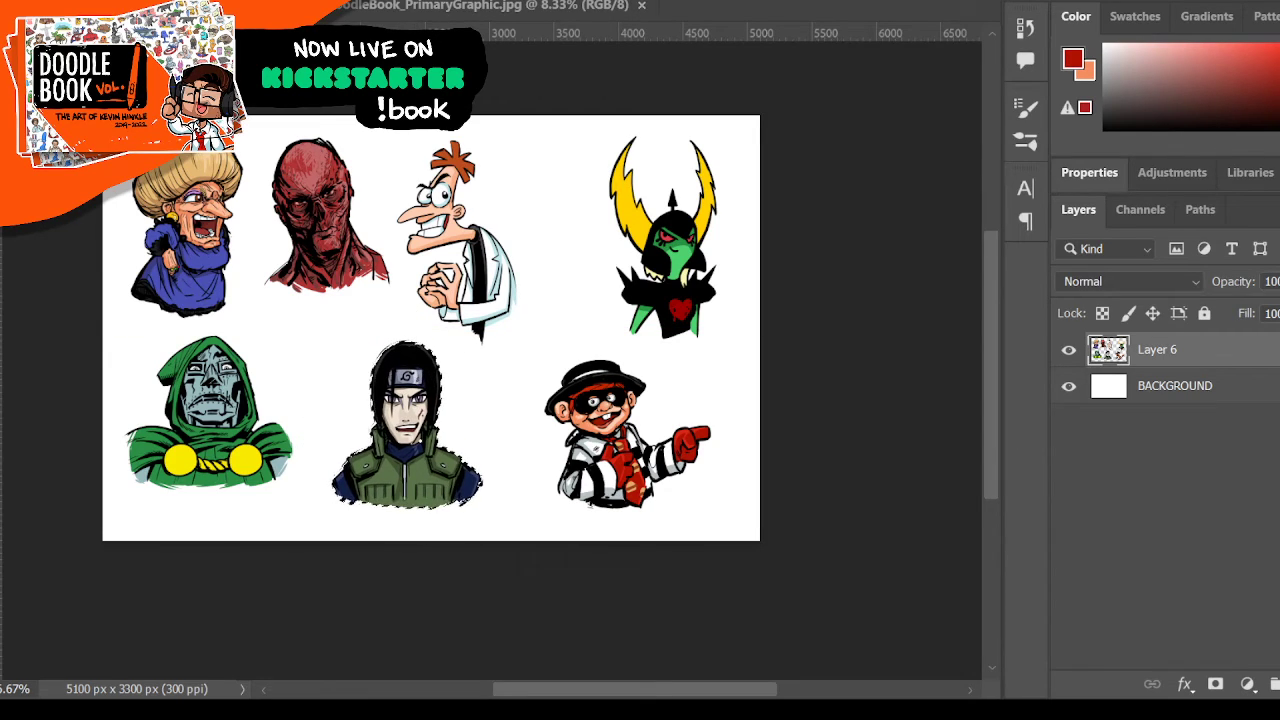
mouse_move(404, 170)
left_mouse_down()
mouse_move(385, 218)
mouse_move(414, 313)
mouse_move(498, 360)
mouse_move(539, 290)
mouse_move(460, 128)
mouse_move(415, 150)
left_mouse_up()
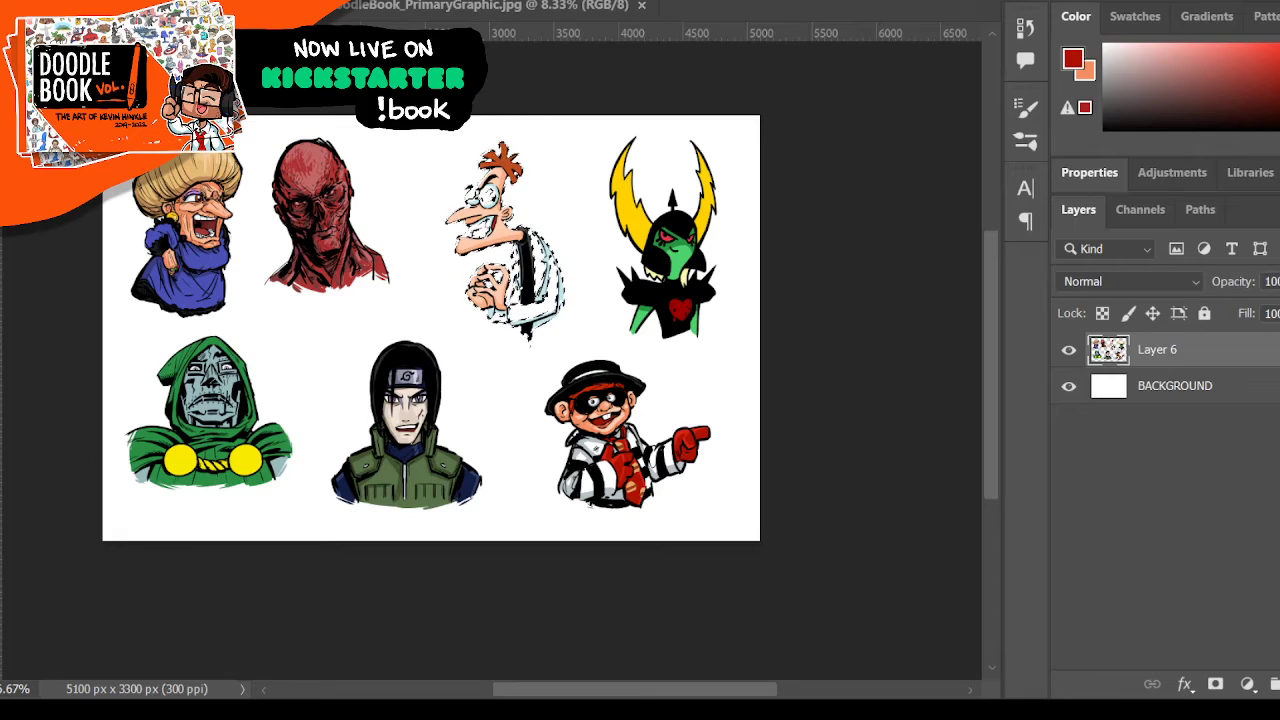
mouse_move(266, 200)
left_mouse_down()
mouse_move(254, 287)
mouse_move(345, 312)
mouse_move(404, 294)
mouse_move(327, 127)
mouse_move(266, 186)
left_mouse_up()
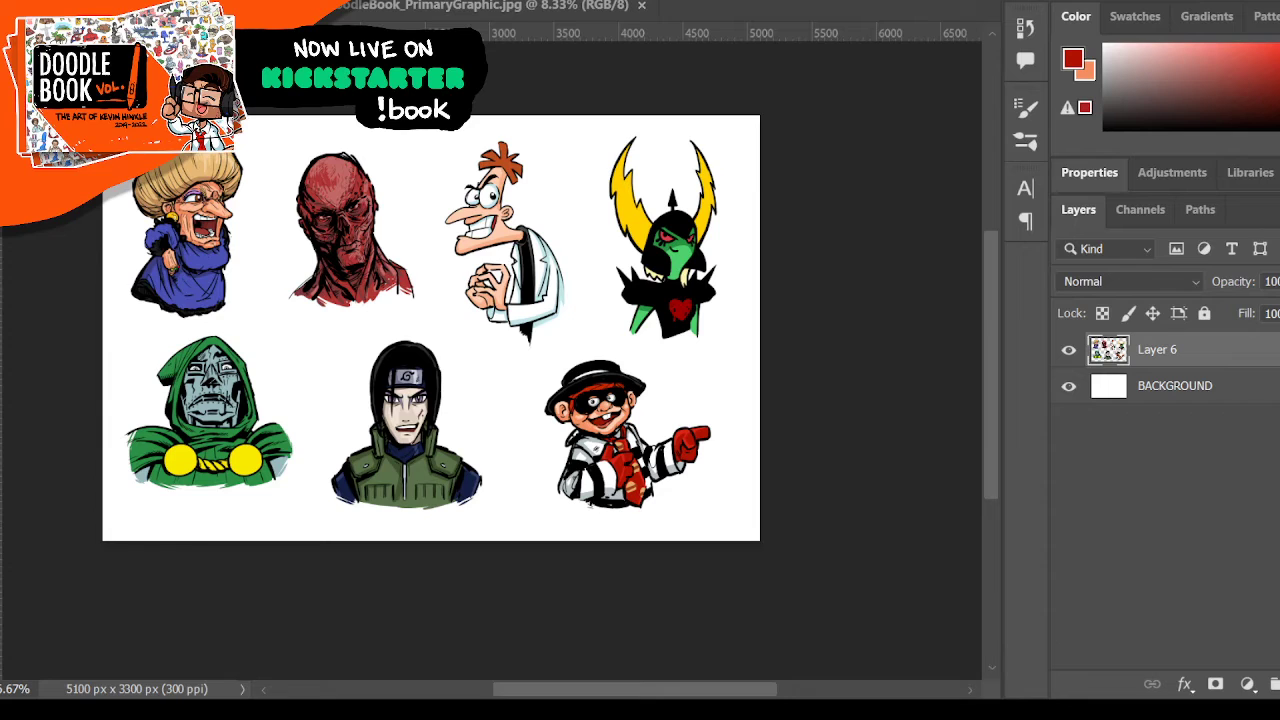
- Examine the top-row villains one by one, from the big-haired woman to the horned green villain, for finished linework and colour
scroll(178, 180, "up", 2)
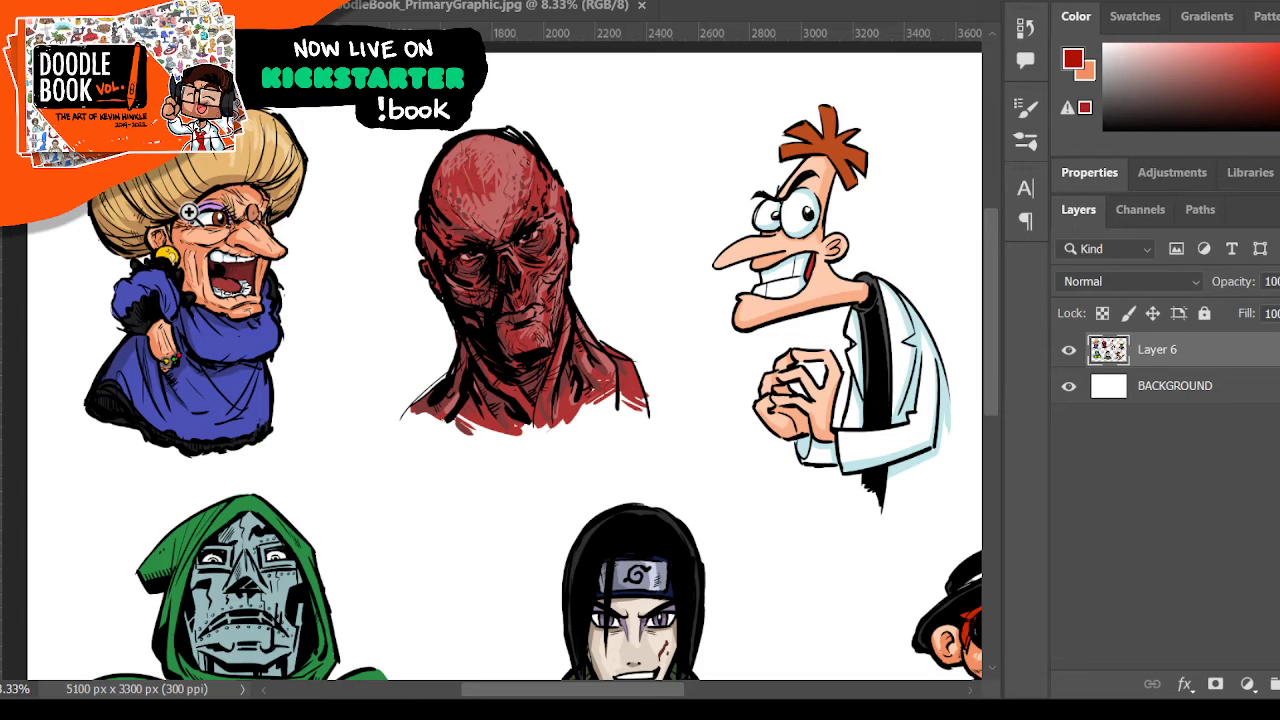
left_click(97, 261)
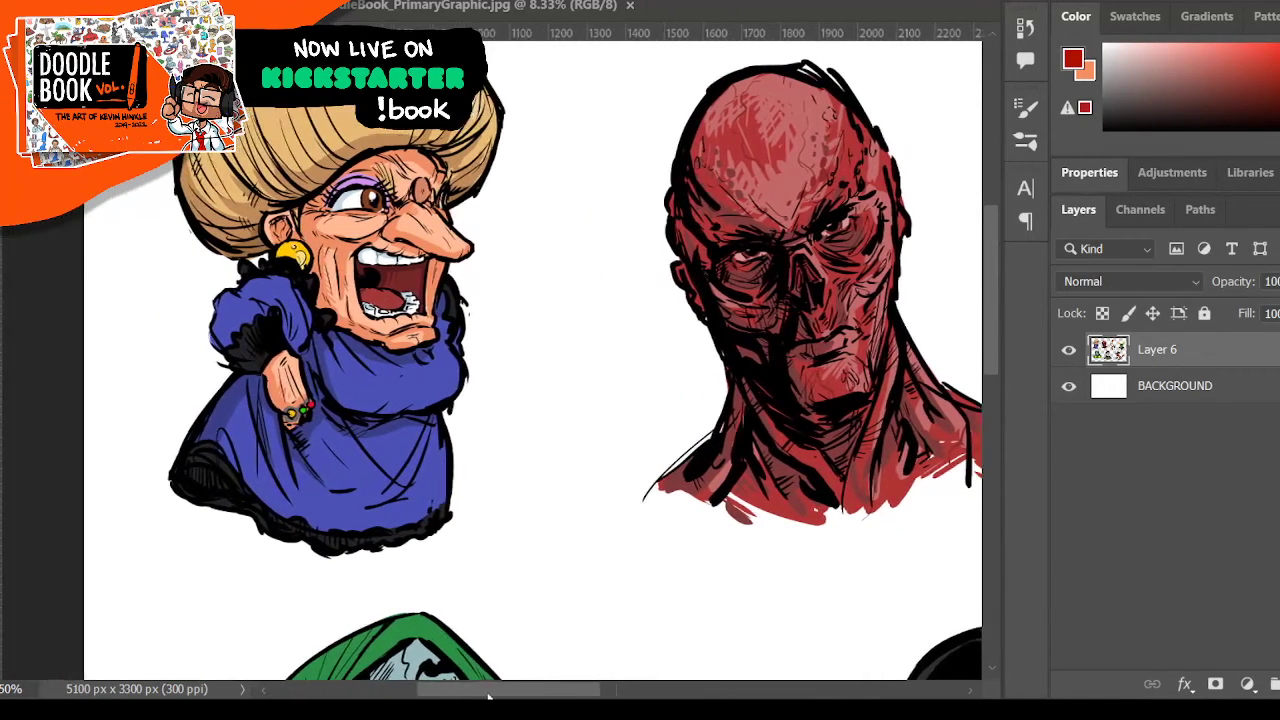
left_click(372, 418)
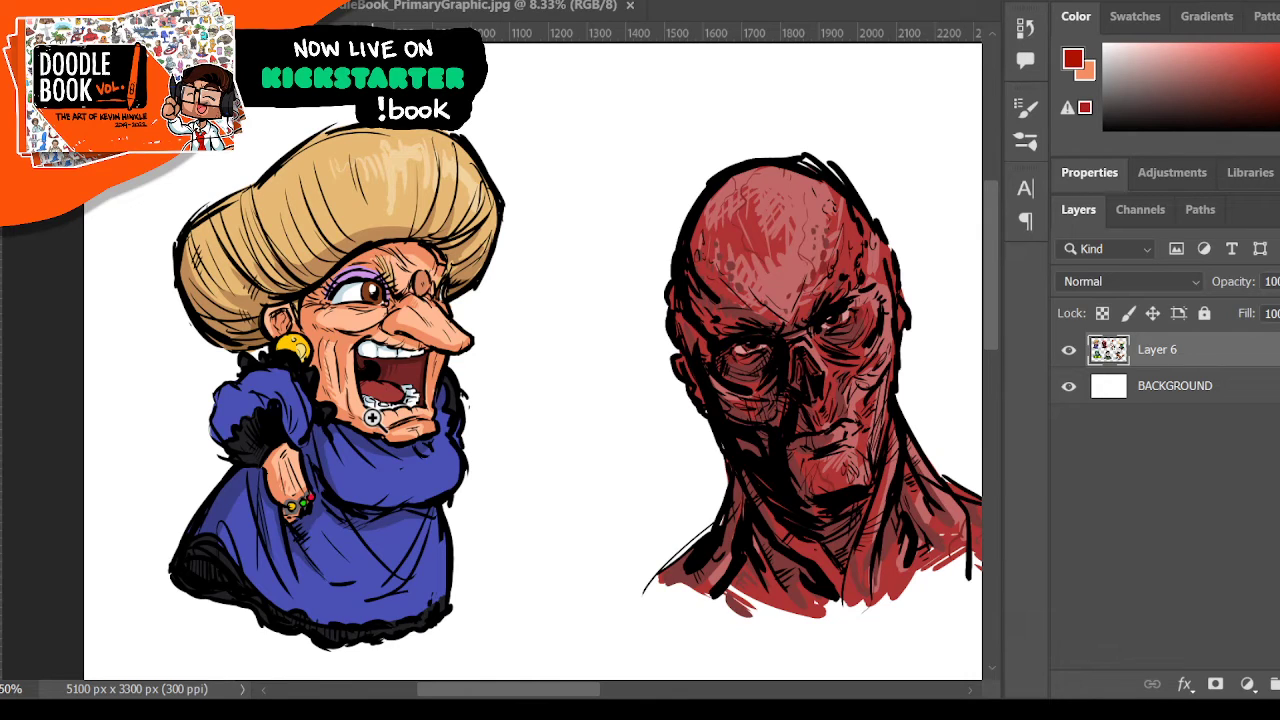
scroll(491, 404, "down", 1)
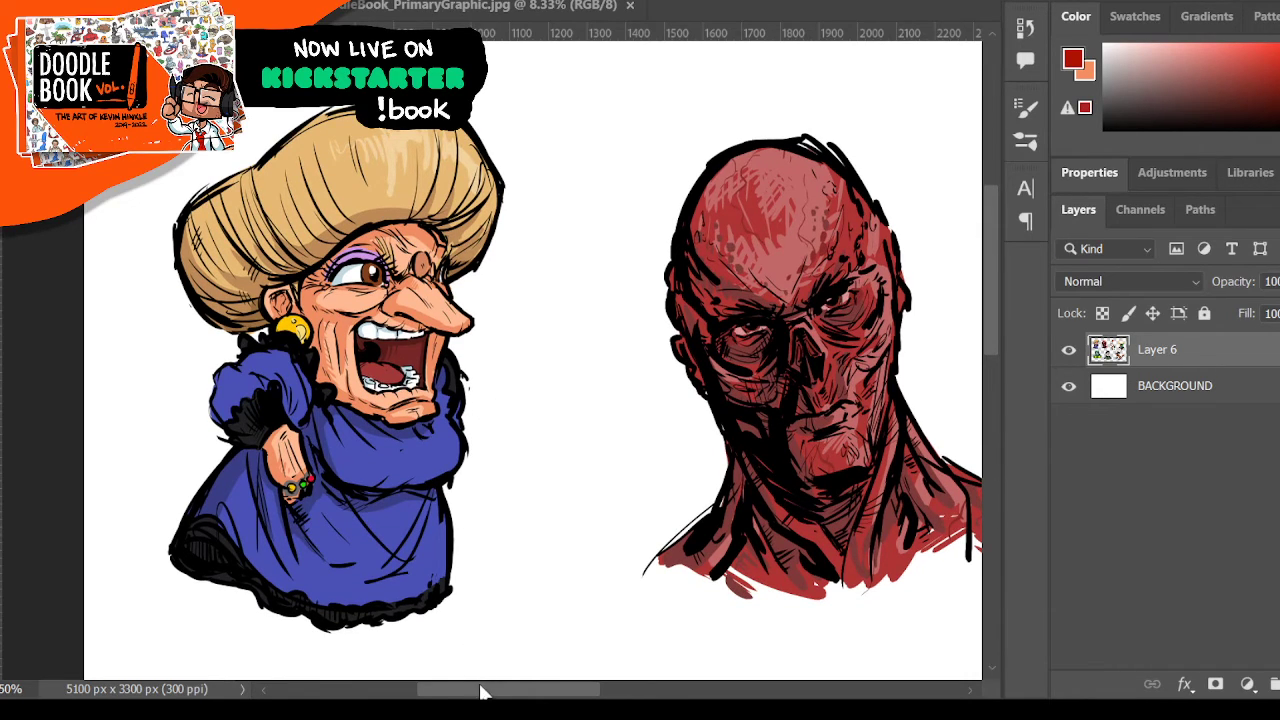
left_click_drag(480, 692, 562, 692)
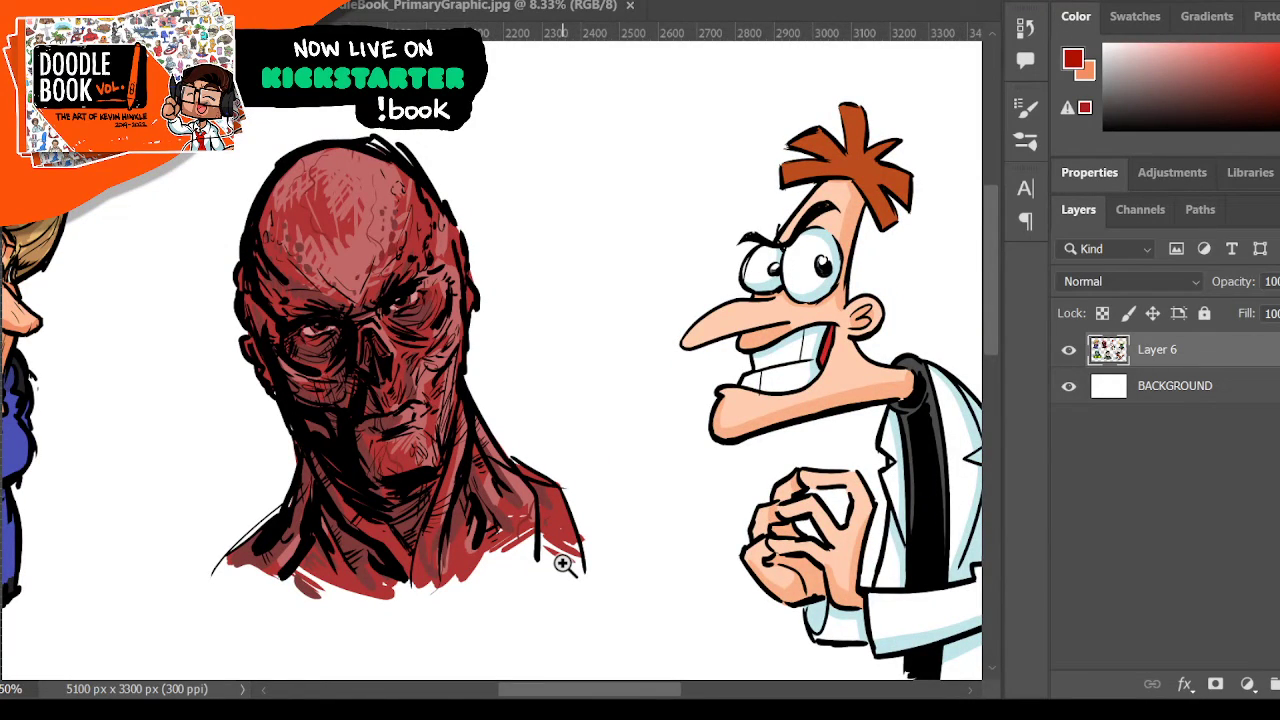
left_click_drag(537, 689, 630, 693)
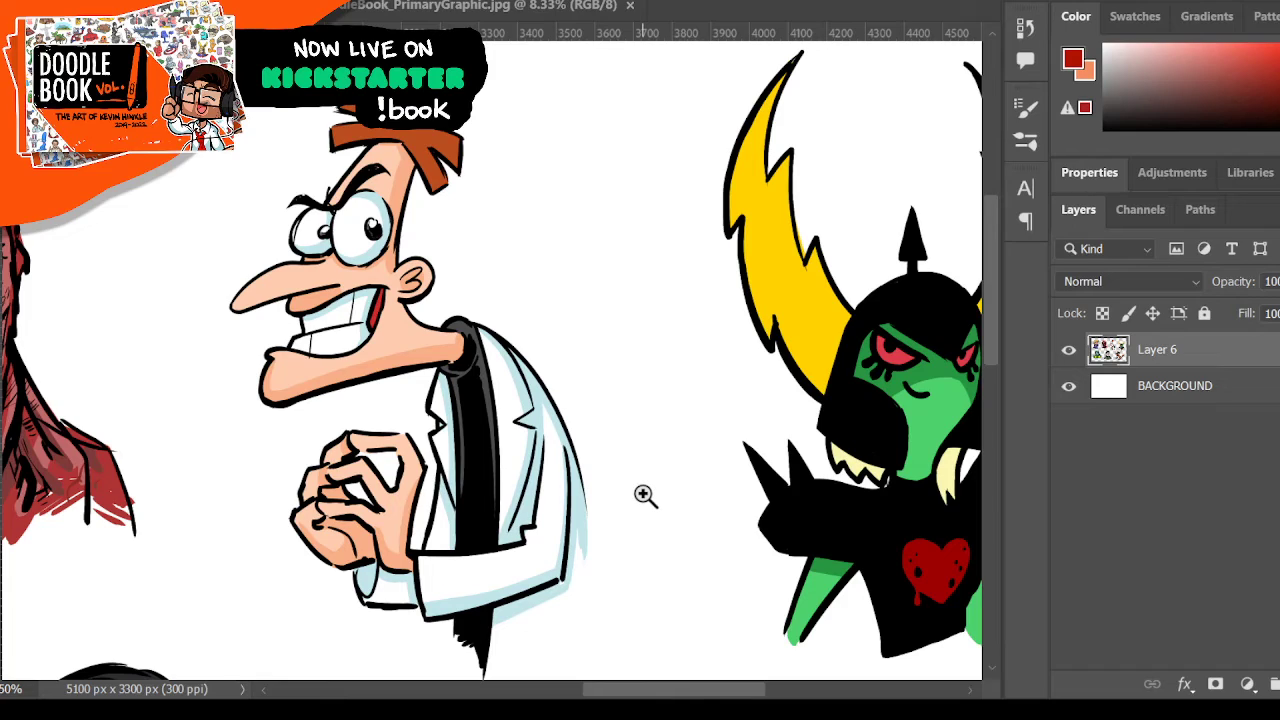
left_click_drag(603, 690, 690, 680)
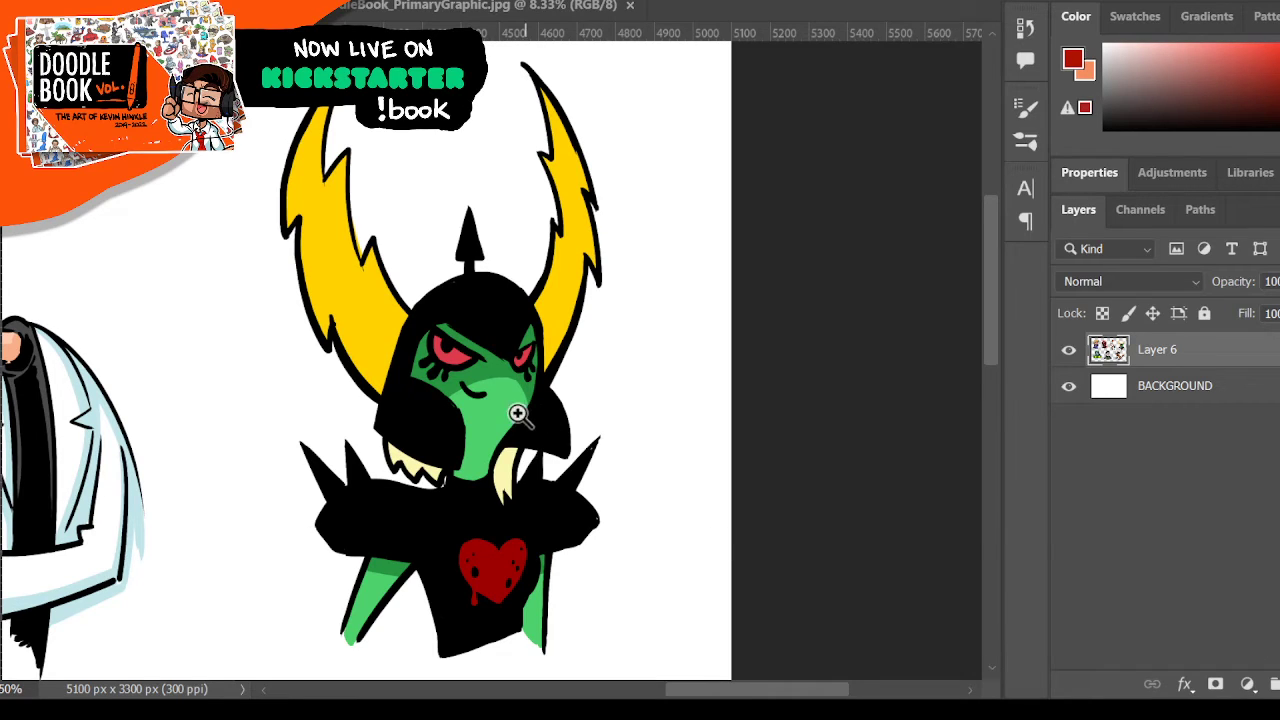
- Examine the bottom-row villains up close: the masked crook, the headband ninja and the green-hooded armoured villain
scroll(517, 414, "down", 5)
scroll(526, 509, "down", 2)
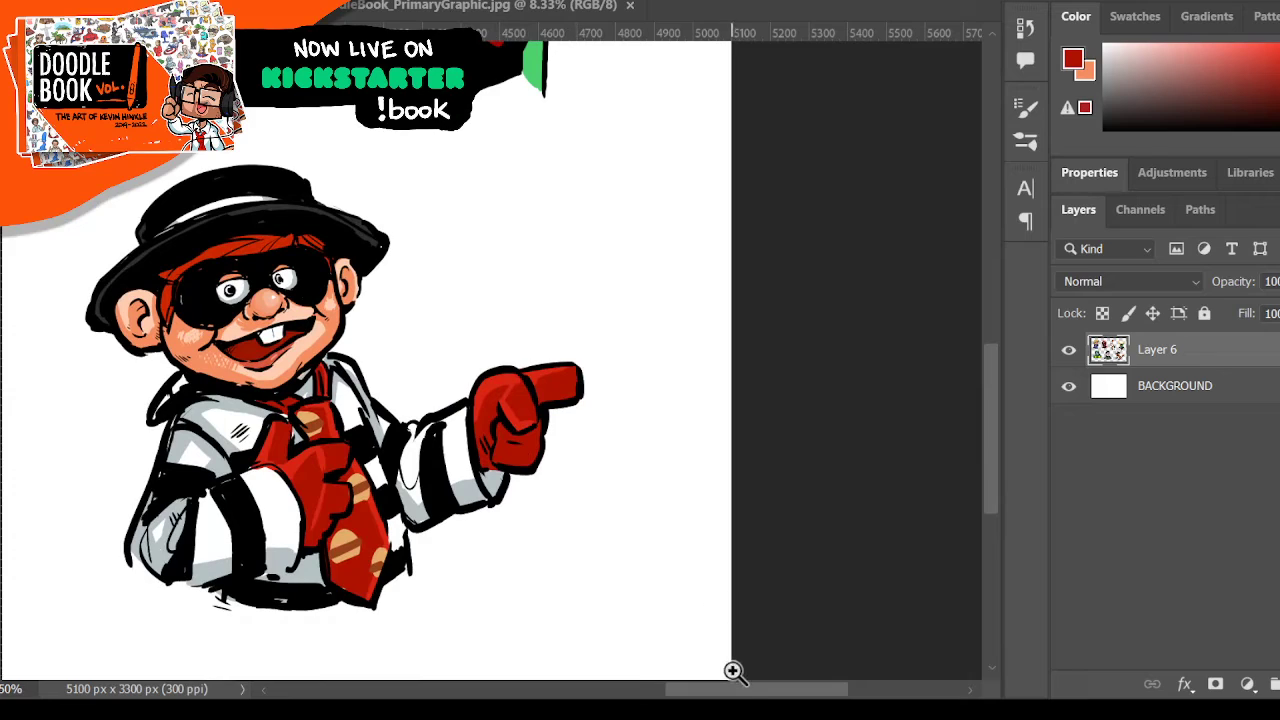
left_click_drag(735, 690, 703, 698)
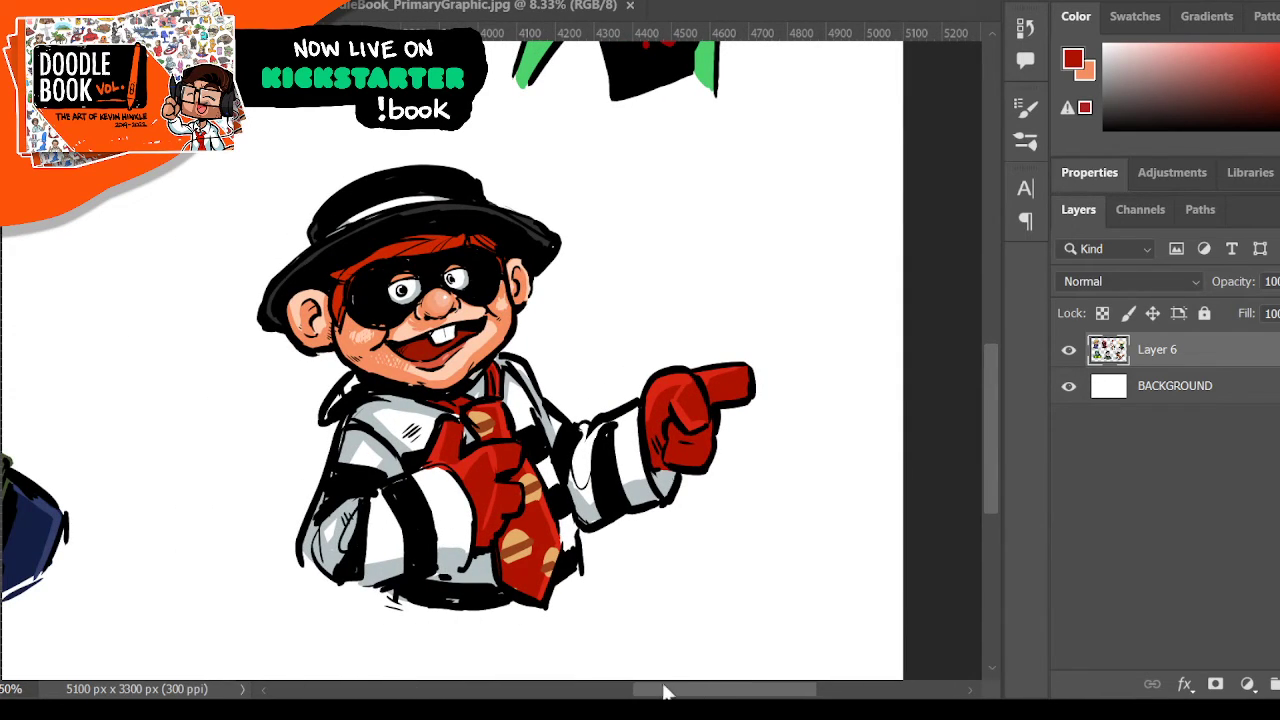
left_click_drag(669, 692, 556, 692)
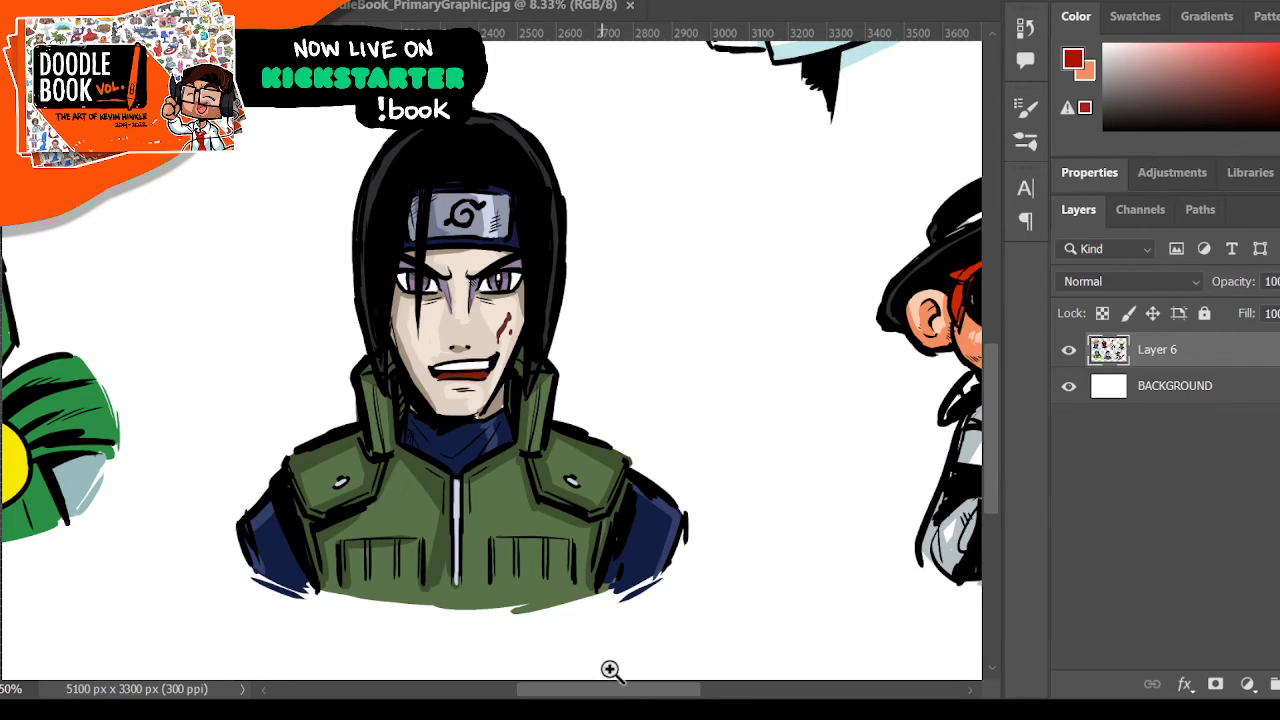
left_click_drag(617, 692, 609, 694)
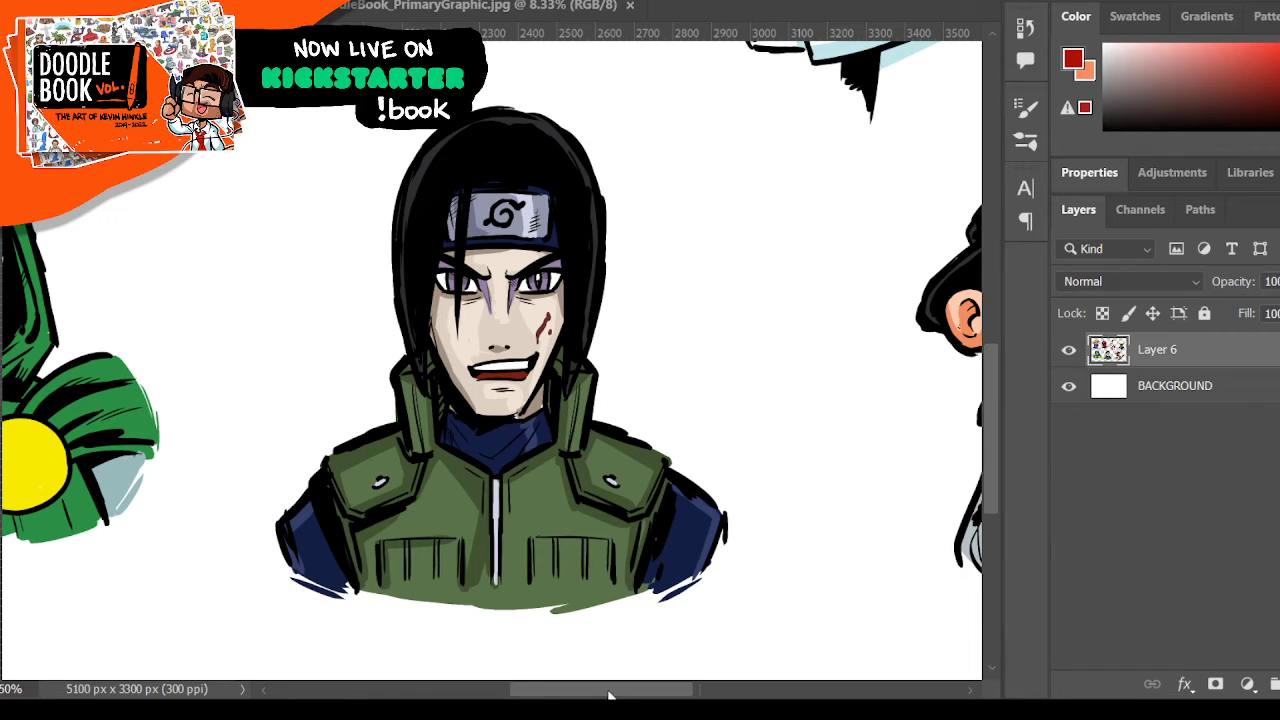
left_click_drag(609, 694, 525, 694)
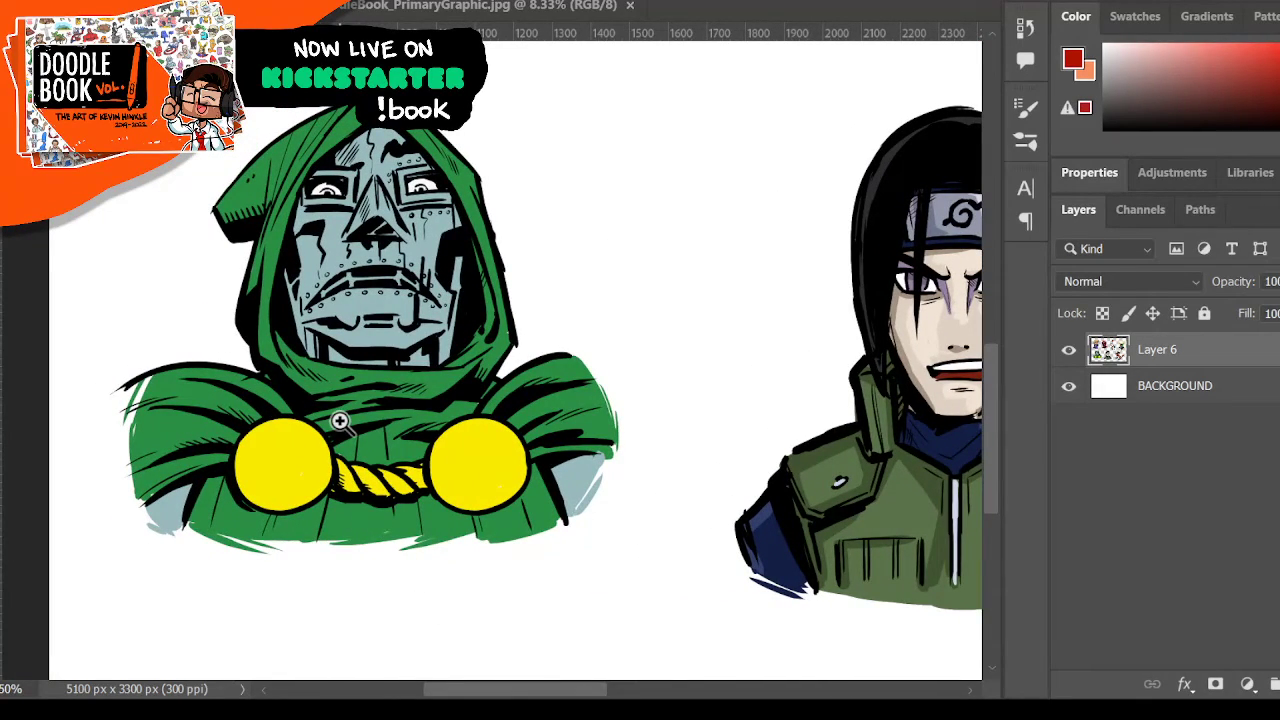
scroll(340, 421, "up", 2)
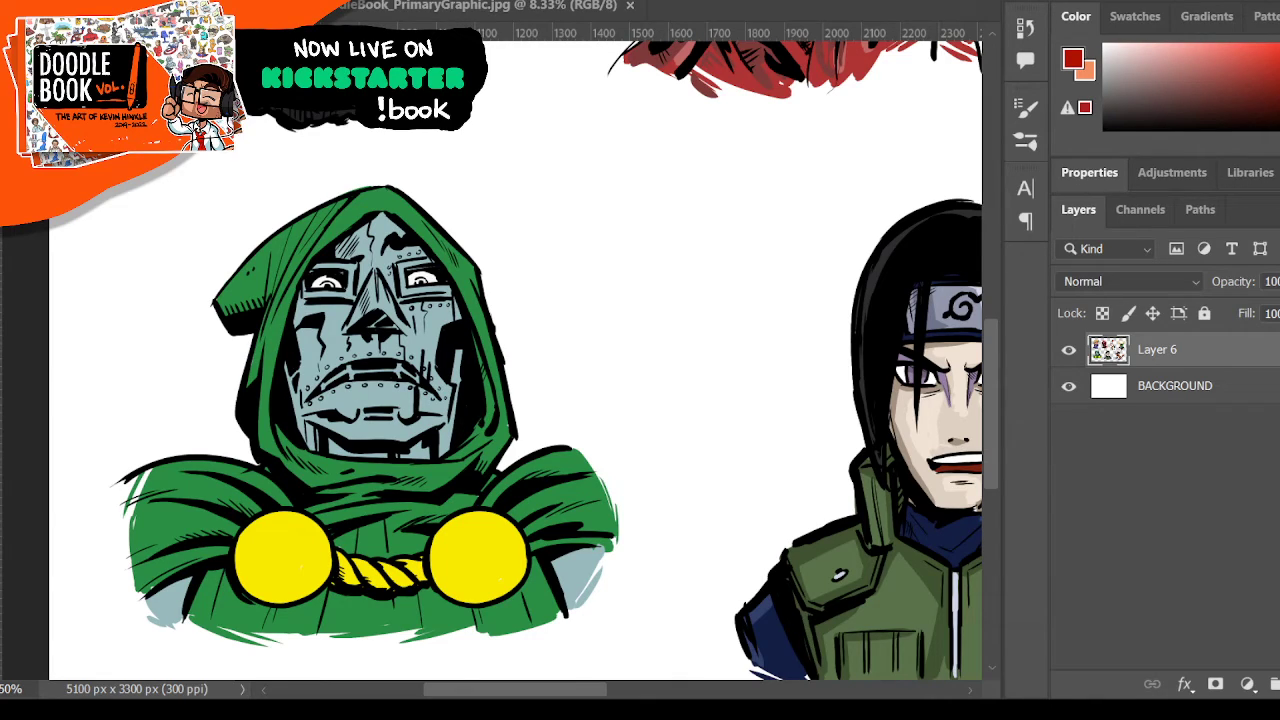
- Reset the foreground and background colours to default black and white, and look over both rows of the villain lineup as a whole
key("d")
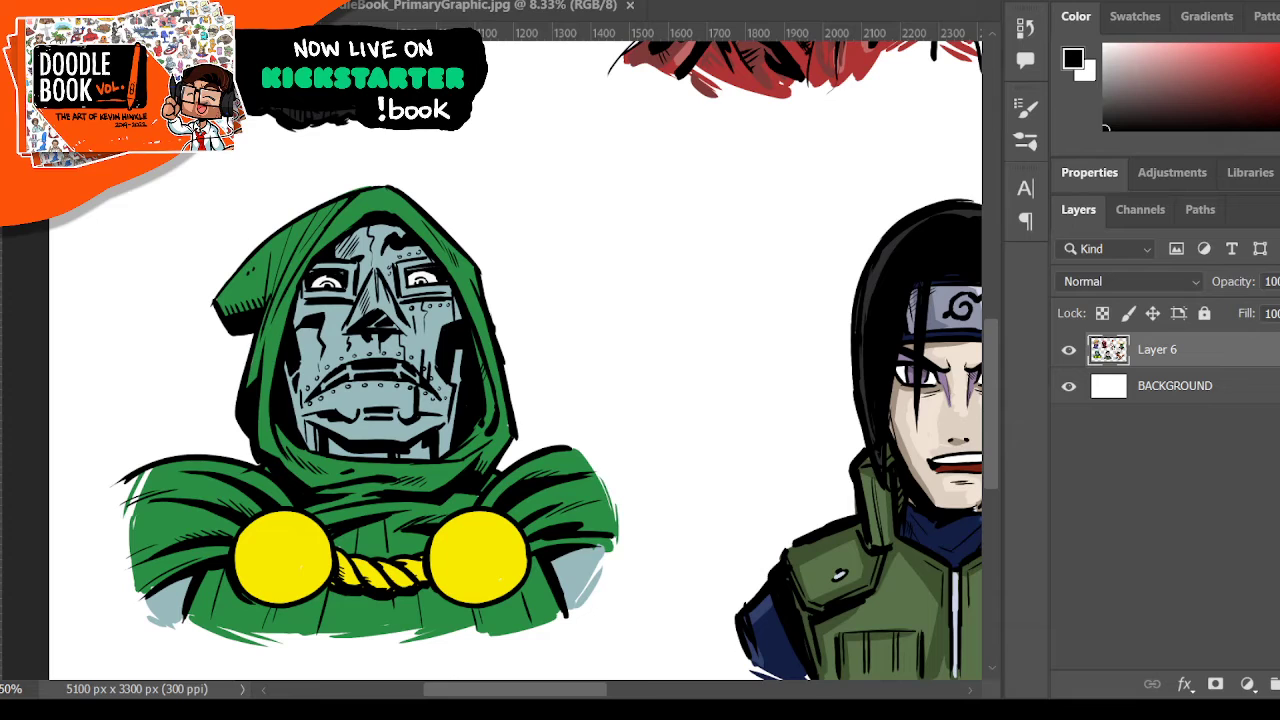
key("z")
left_click(737, 243, "alt")
left_click(737, 243, "alt")
scroll(769, 291, "up", 3)
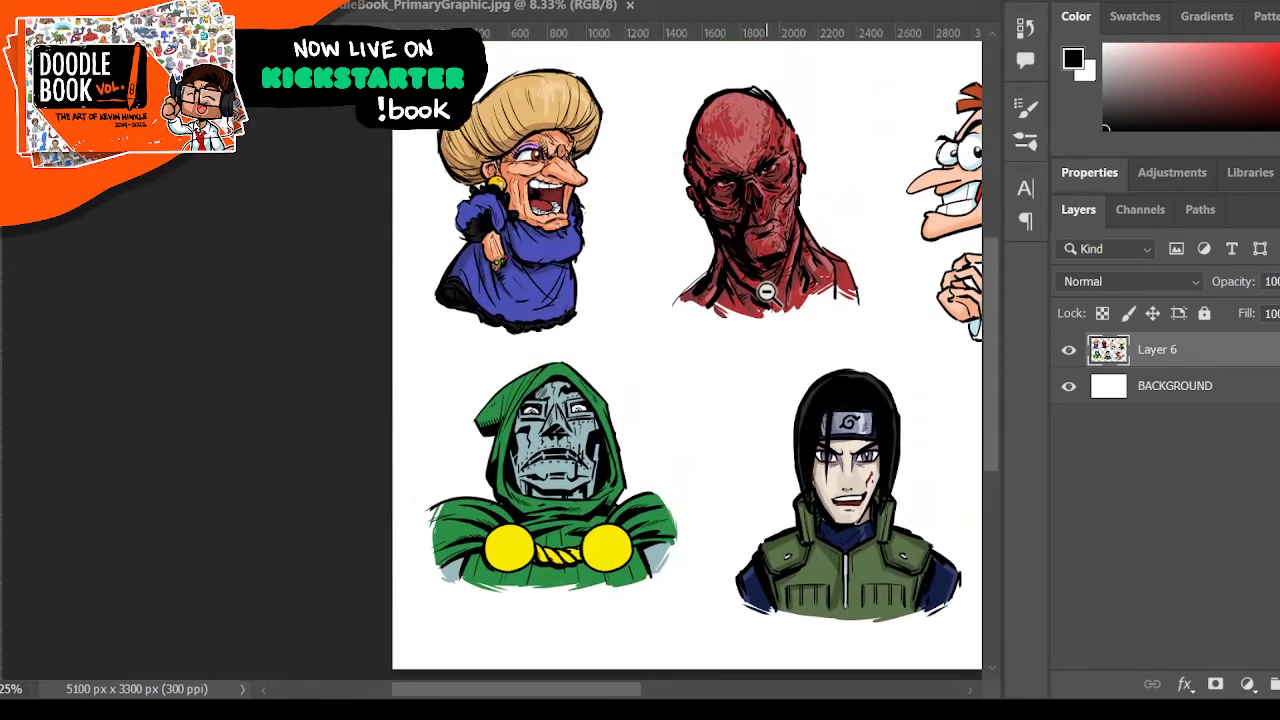
left_click_drag(586, 691, 680, 693)
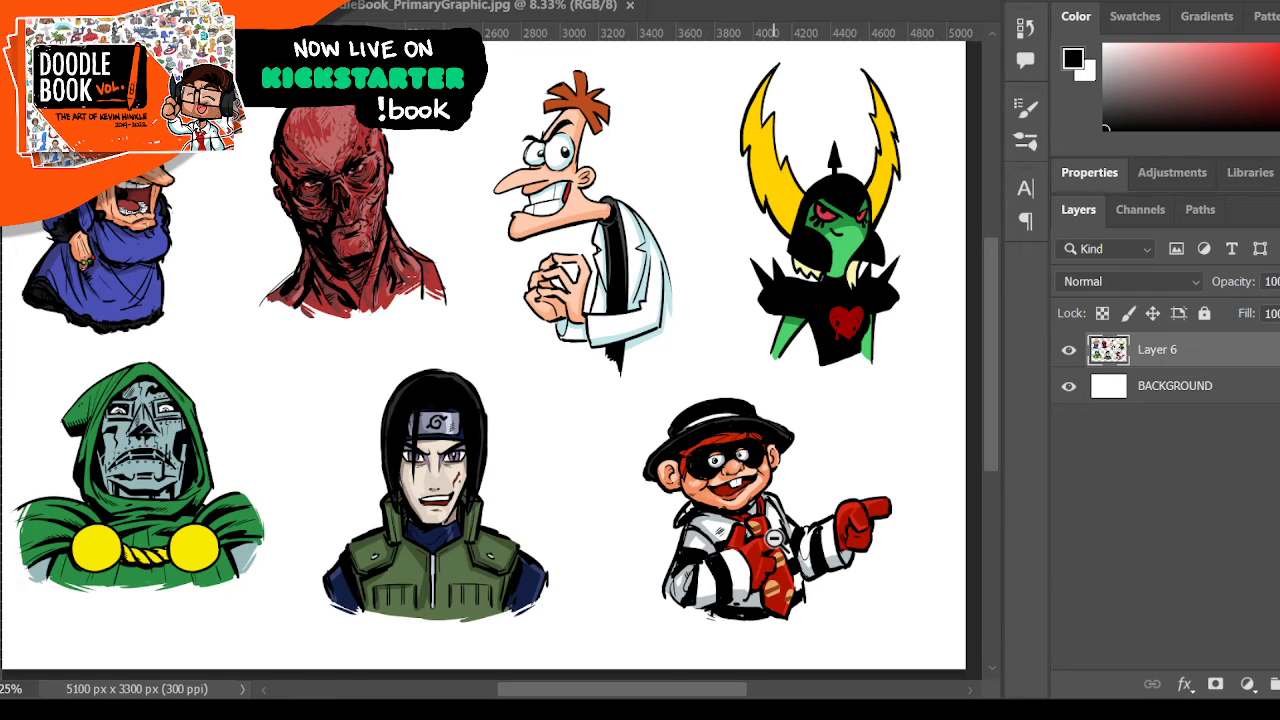
left_click(377, 316)
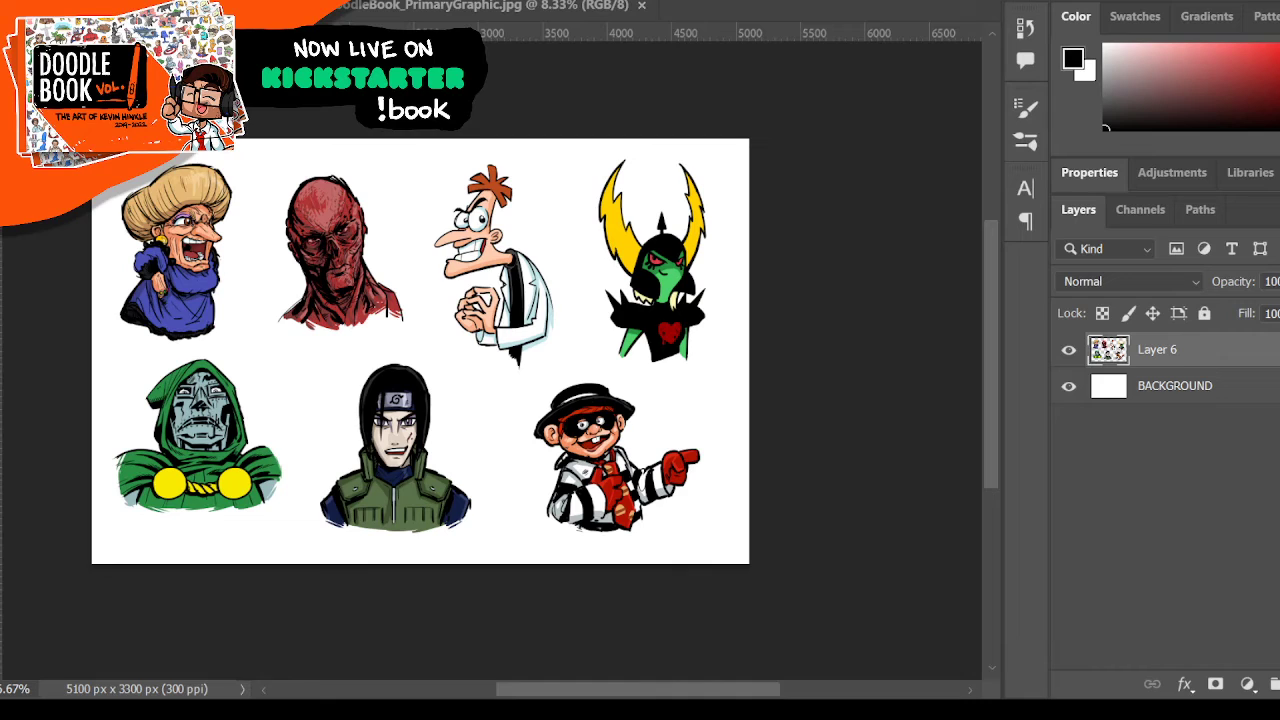
left_click(408, 358)
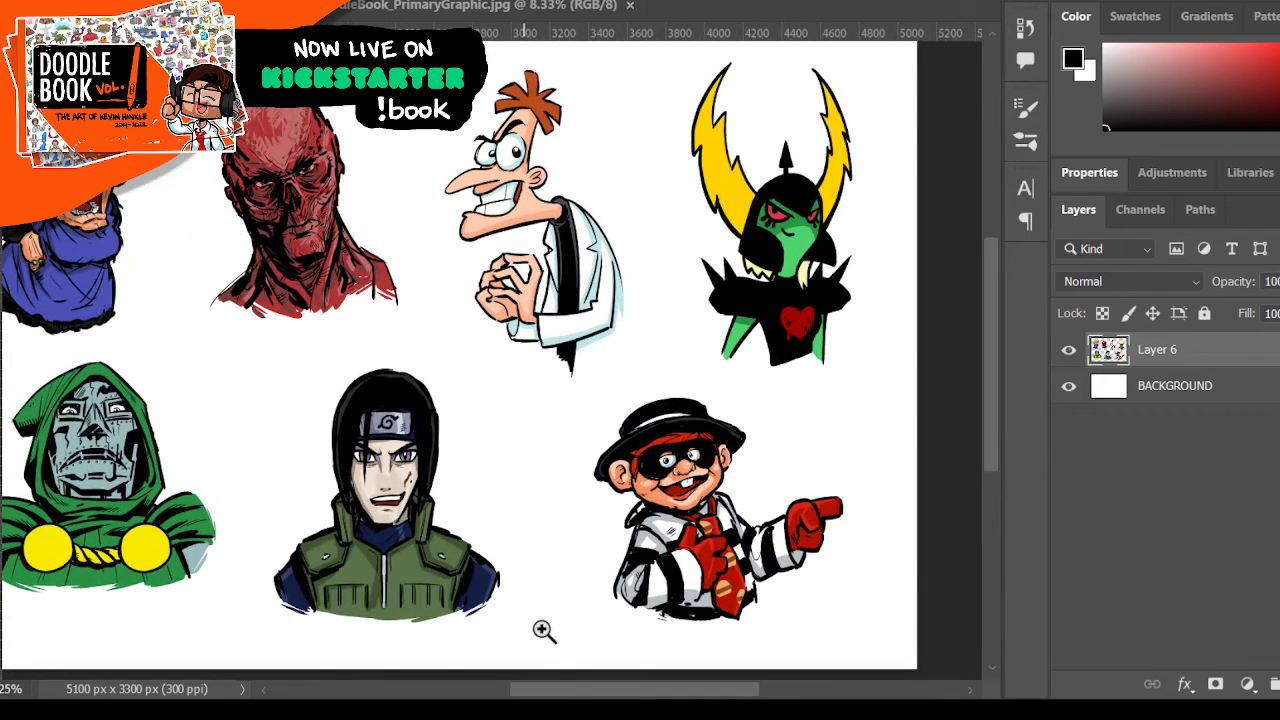
left_click_drag(565, 691, 552, 691)
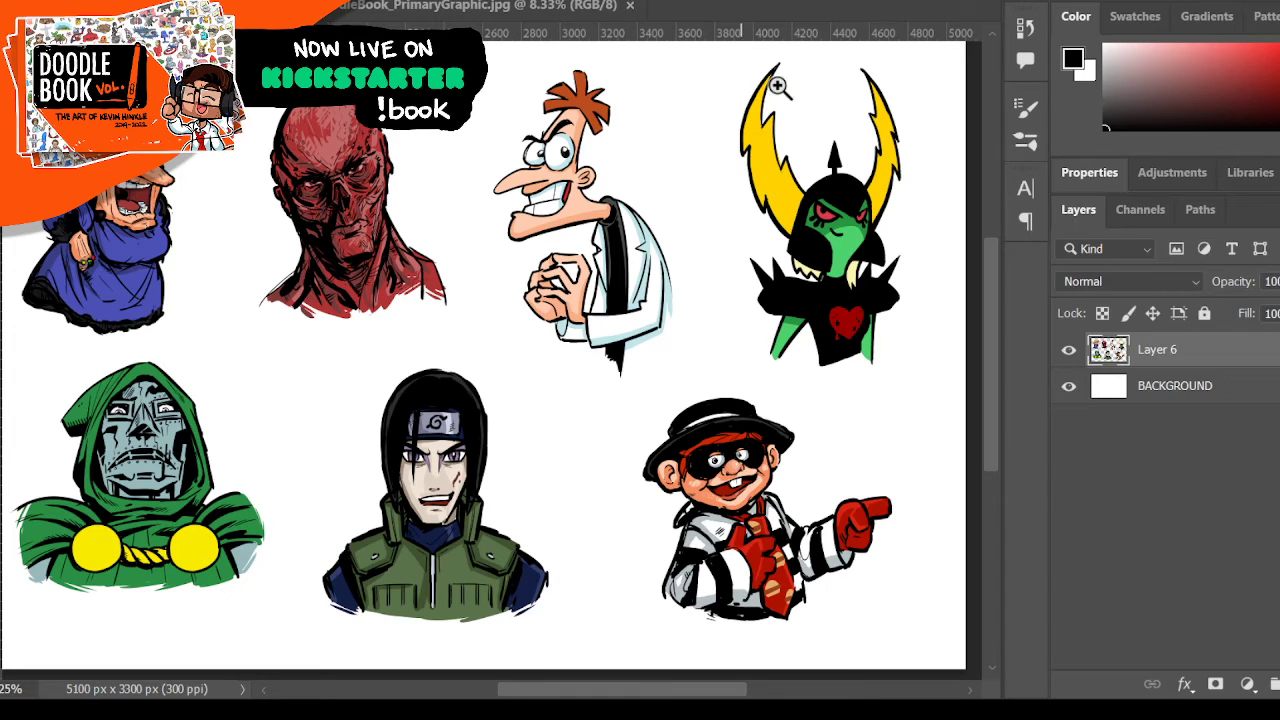
- Bring up SML2.jpg and examine the Wario throne illustration, including the chair base, face, cap, window and mushroom
left_click(453, 12)
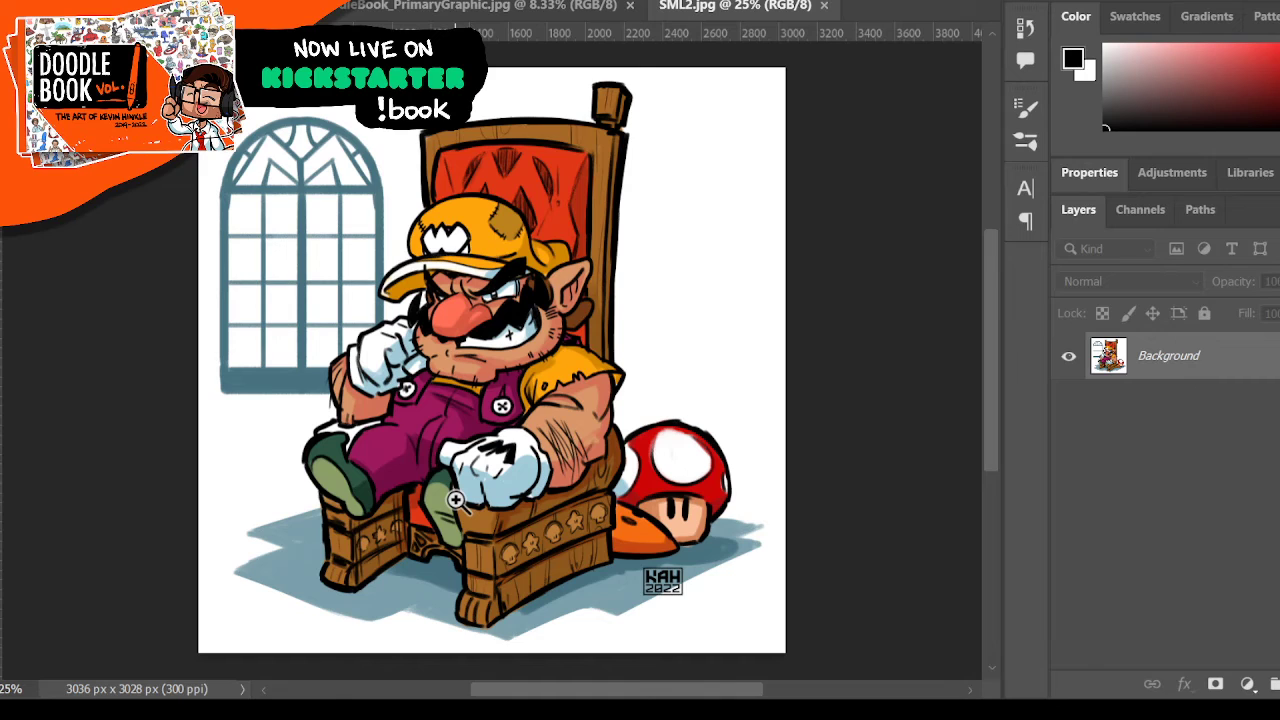
left_click(466, 540)
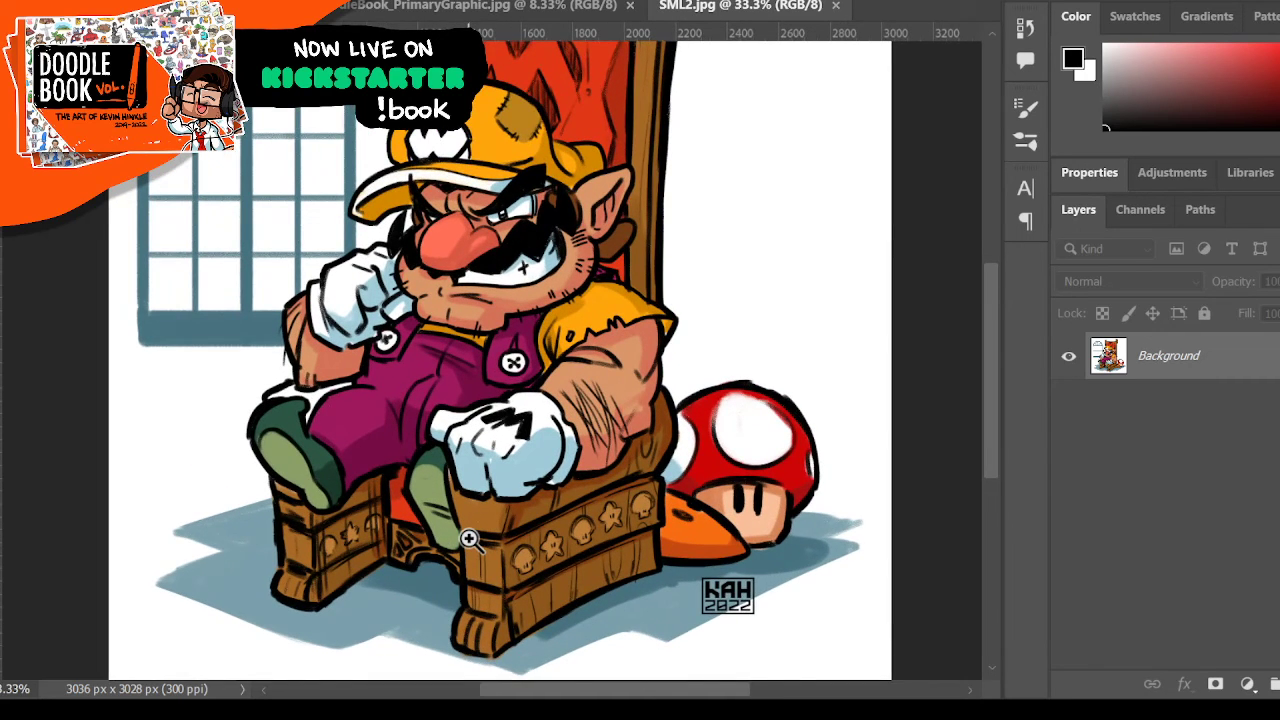
left_click(469, 540)
scroll(529, 574, "down", 2)
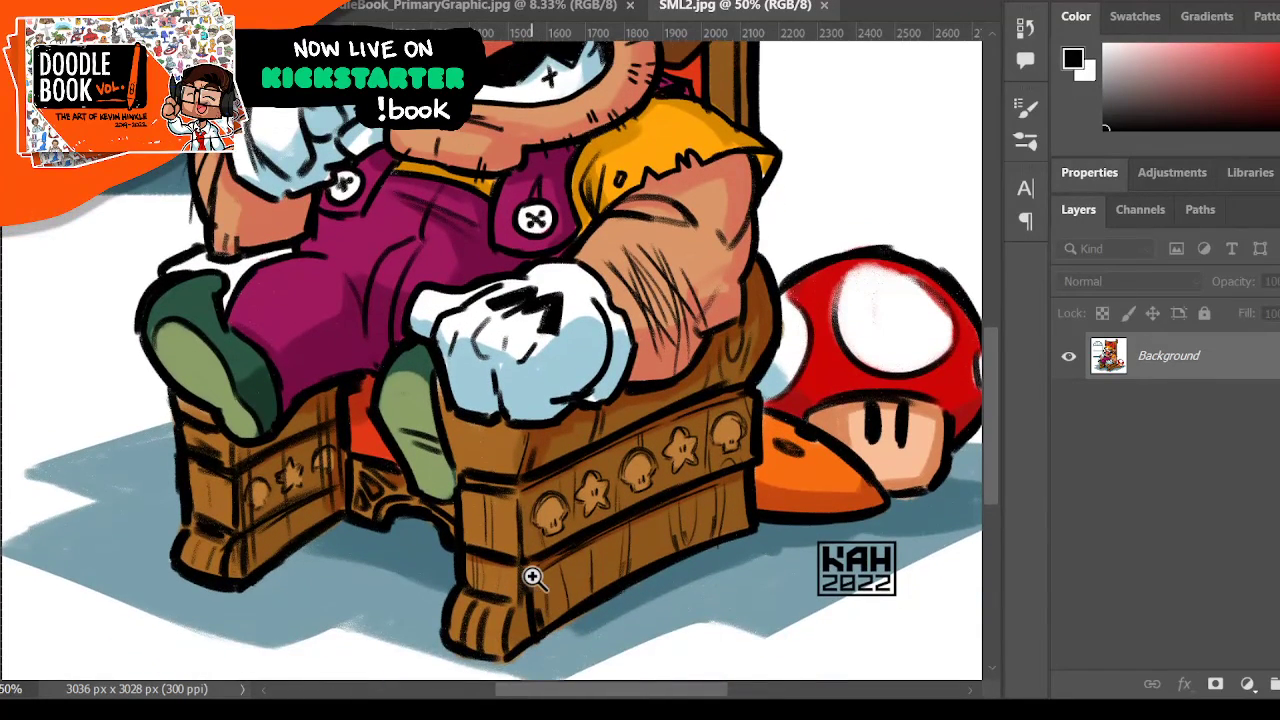
scroll(532, 576, "up", 10)
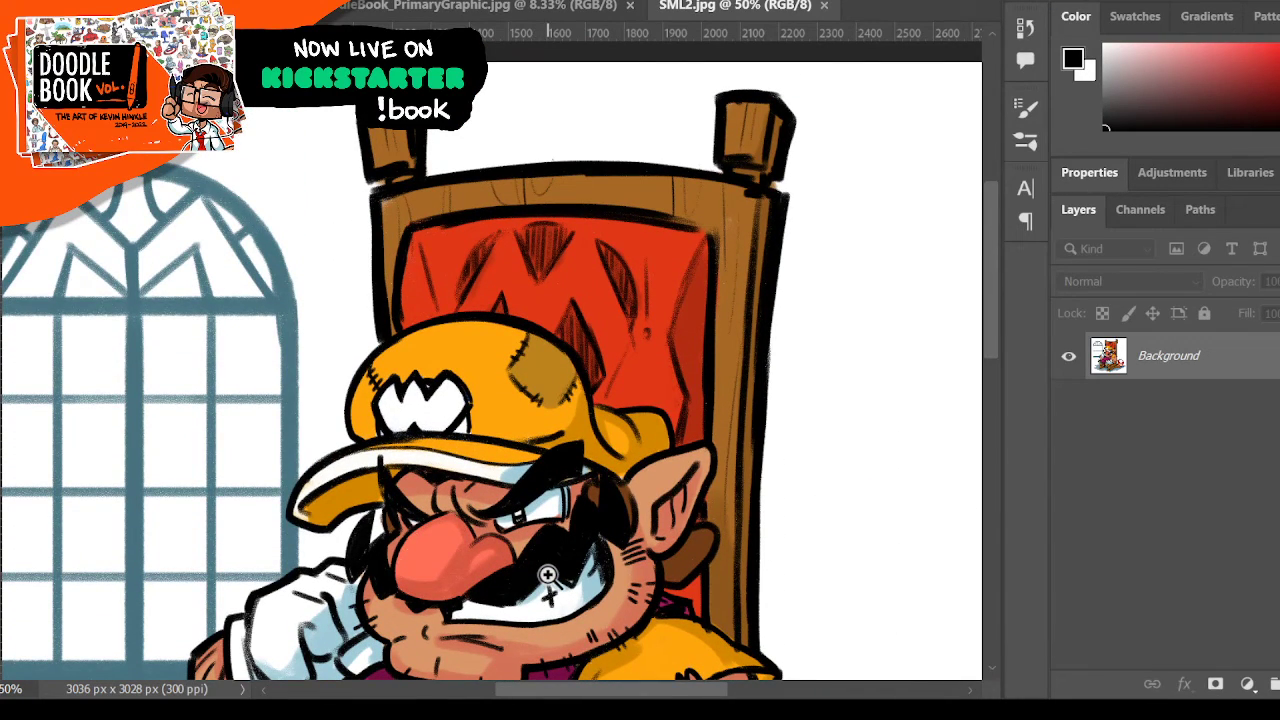
scroll(548, 575, "up", 1)
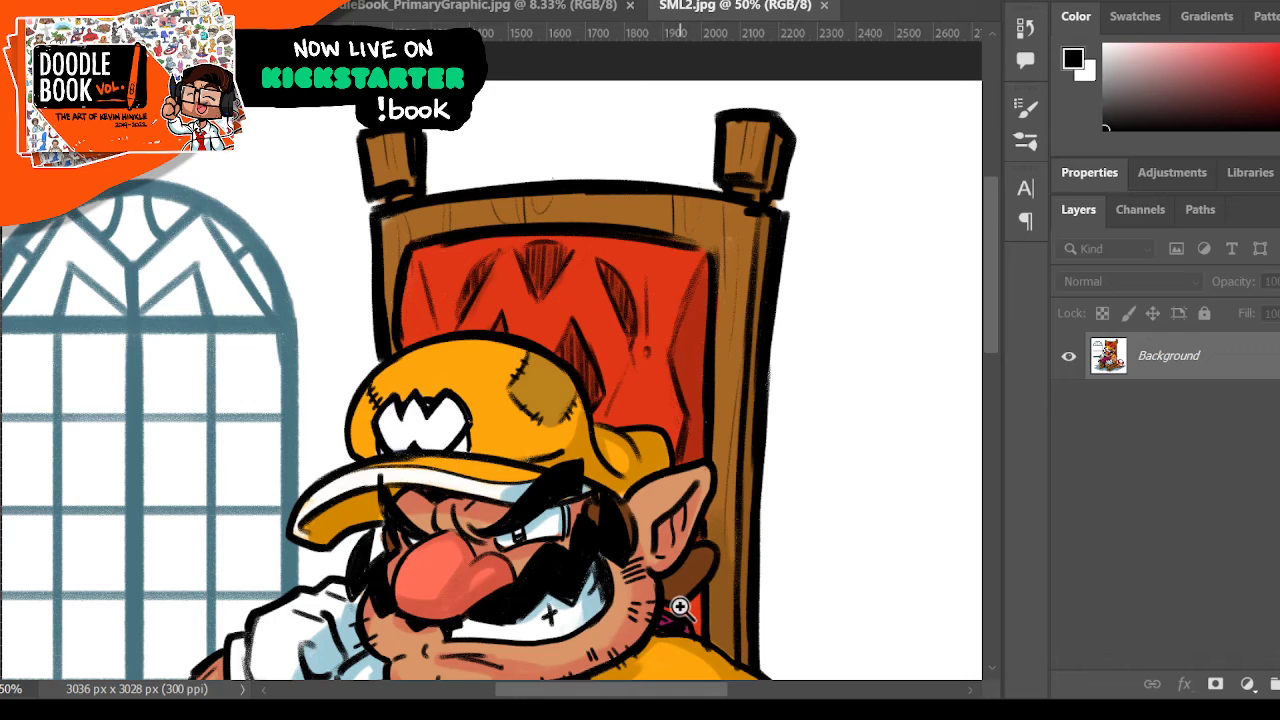
left_click_drag(731, 688, 680, 688)
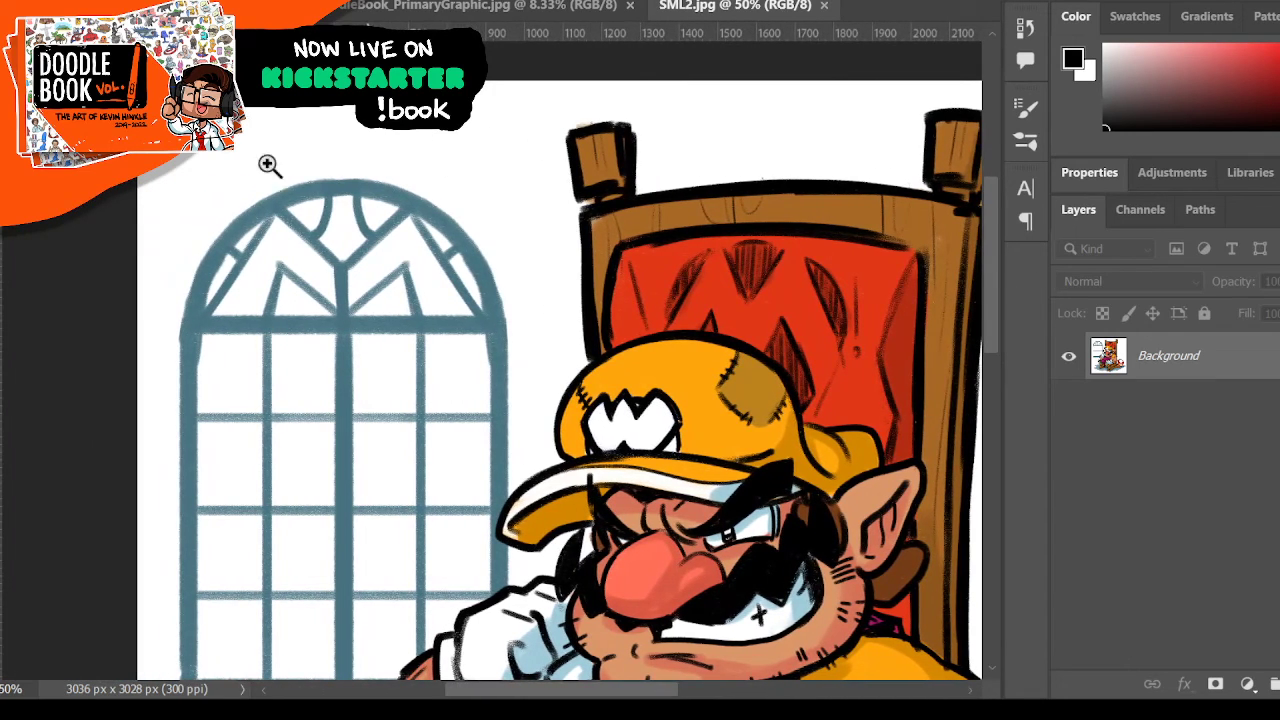
left_click(429, 289, "alt")
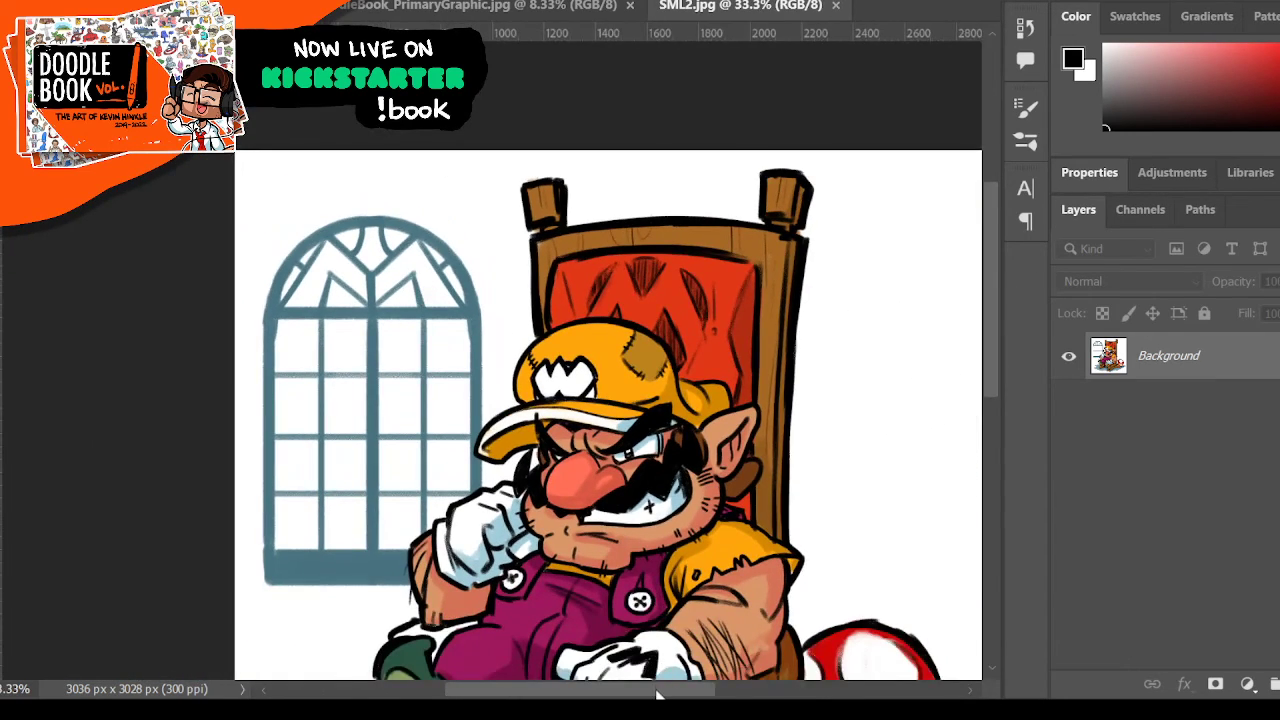
left_click_drag(656, 690, 699, 690)
scroll(650, 426, "down", 5)
left_click(485, 292)
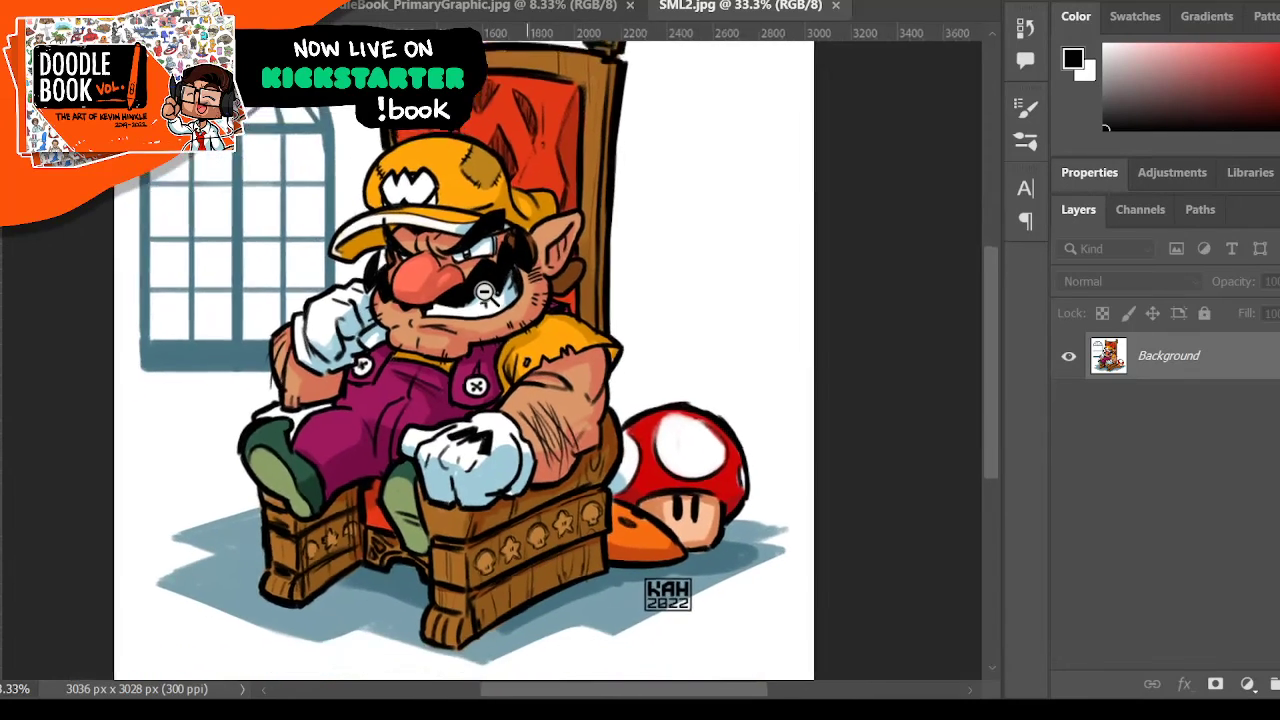
left_click(484, 291, "alt")
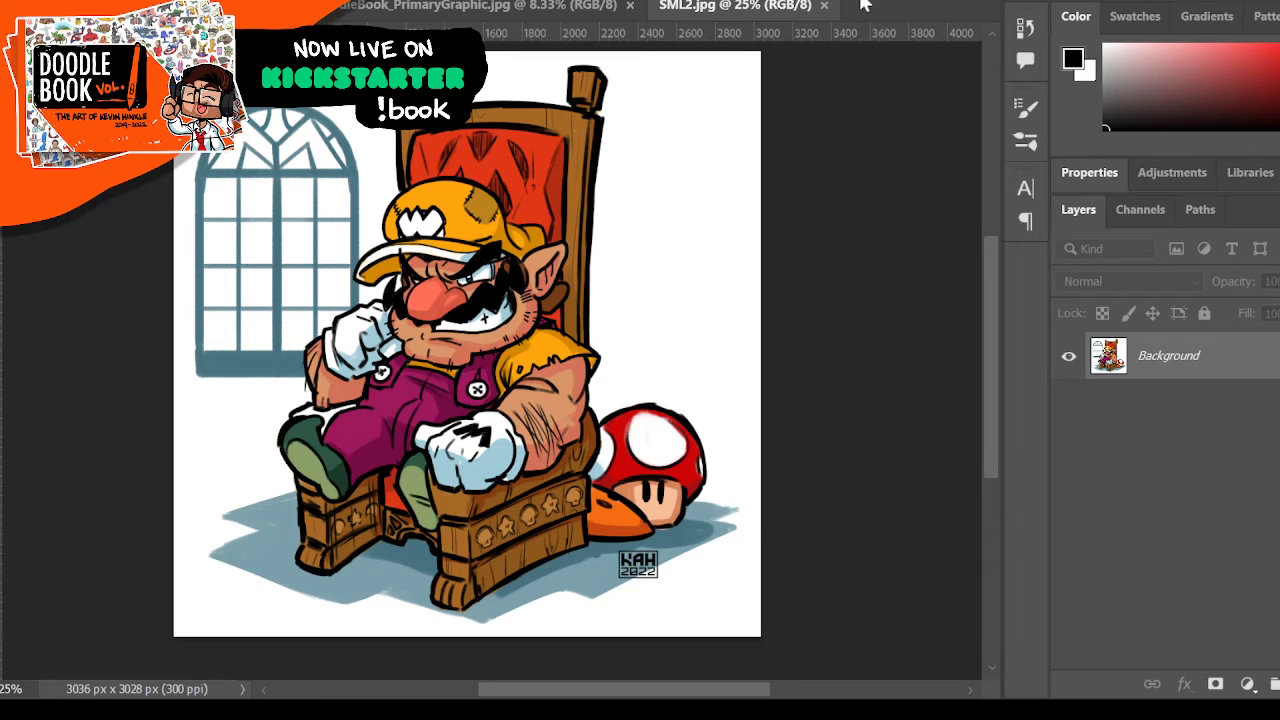
- Close SML2.jpg and DoodleBook_PrimaryGraphic.jpg to return to the villain lineup document
left_click(823, 5)
left_click(630, 5)
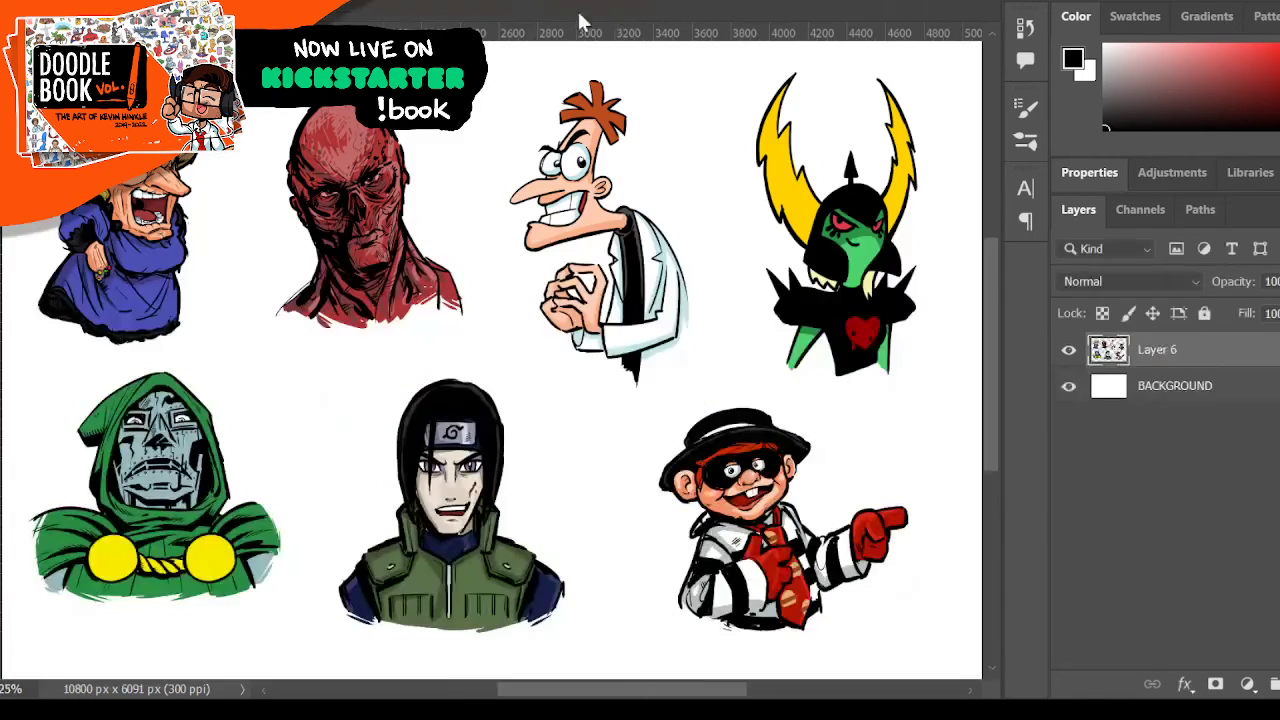